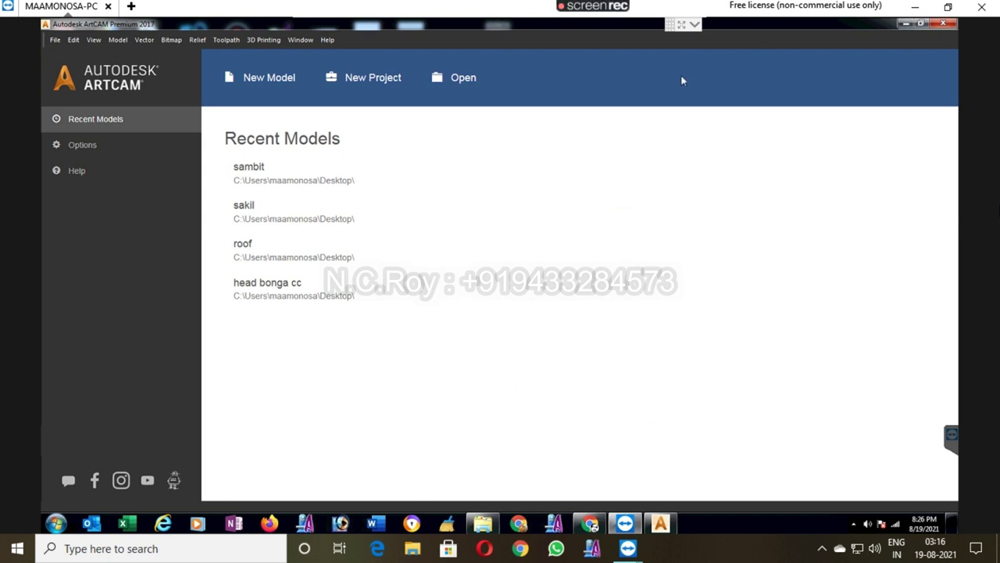
Step: Drag the ganesha murti image from the desktop into ArtCAM to start a new model
click(921, 24)
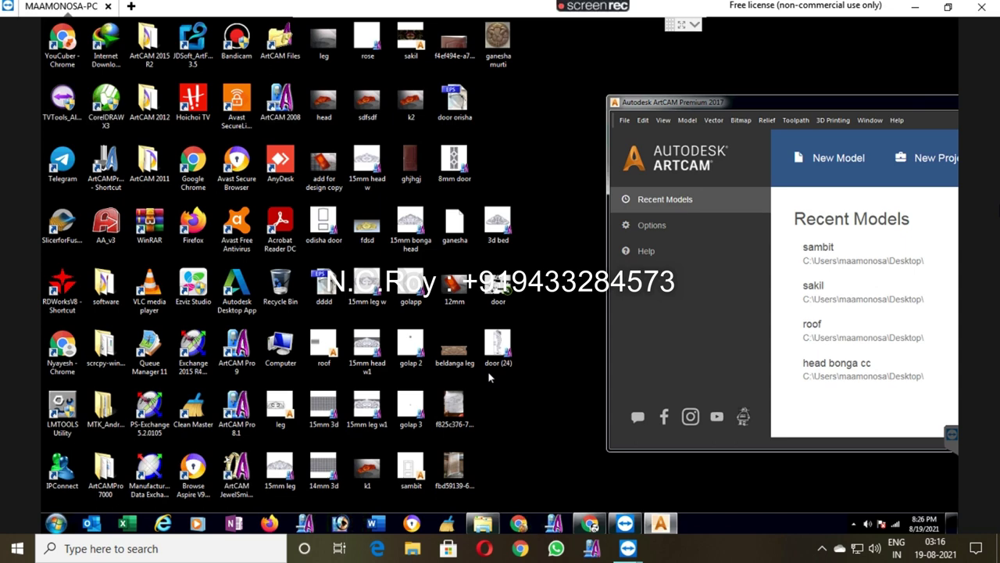
double_click(835, 100)
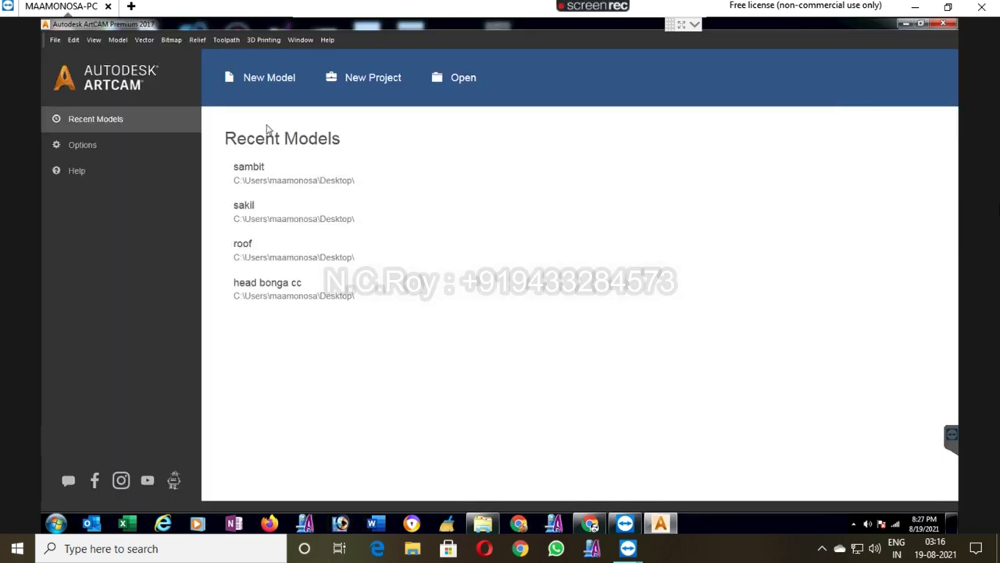
click(923, 24)
drag(498, 39, 940, 294)
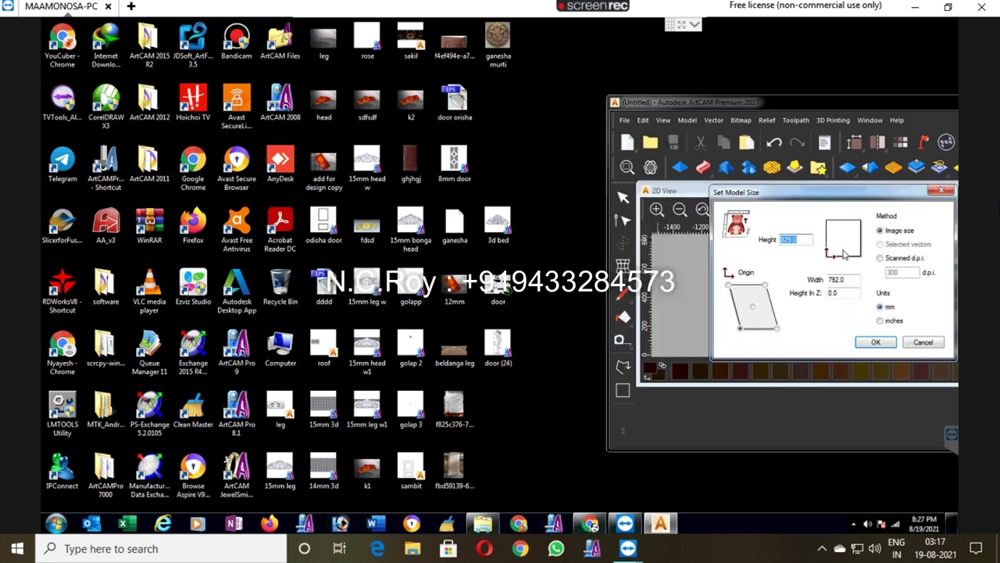
Step: Set the model width to 11 inches, create the model, and show its 3D view full screen
click(880, 321)
double_click(846, 279)
text(11)
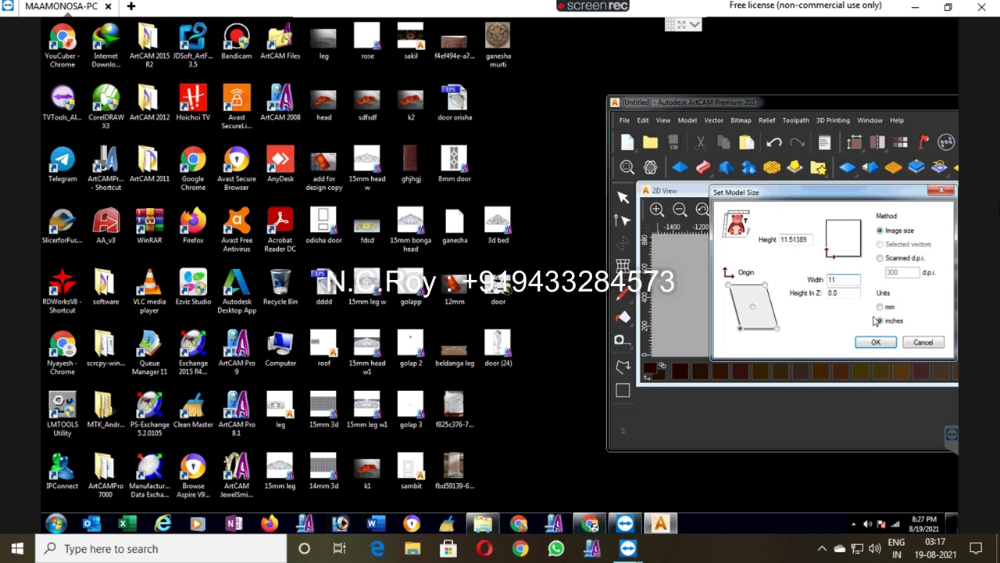
click(880, 307)
click(875, 341)
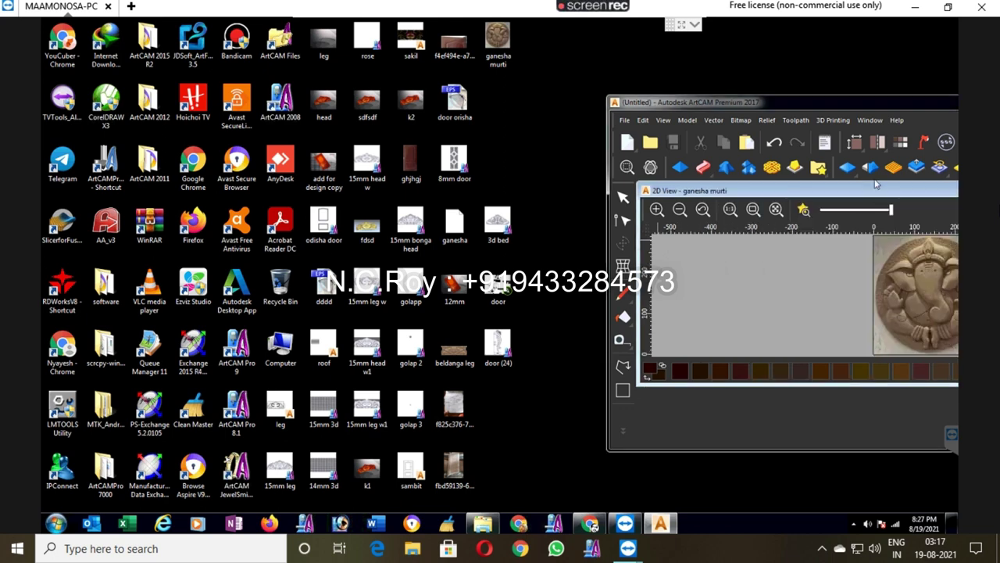
click(879, 141)
double_click(865, 107)
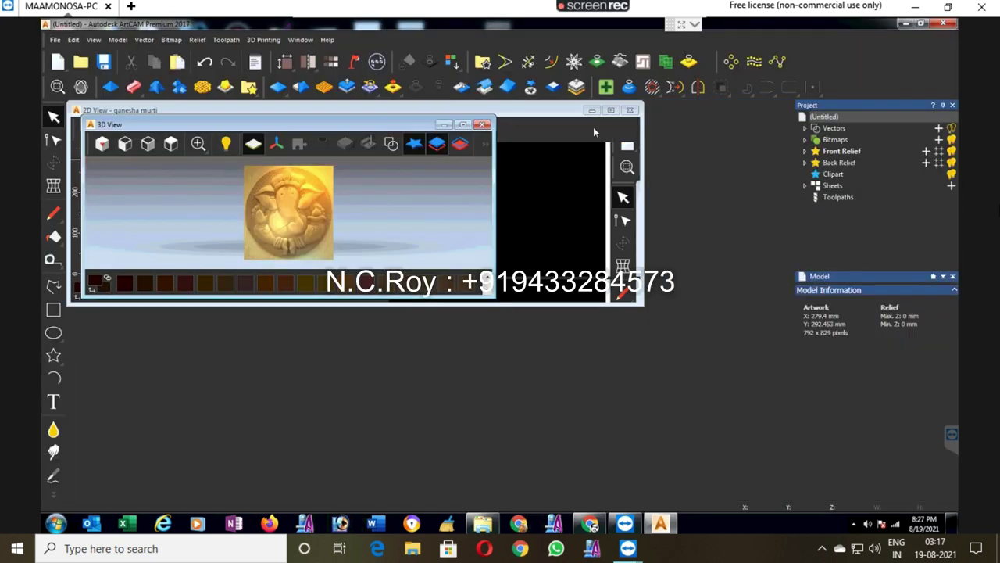
Step: Draw a circle in the enlarged 3D view and centre it on the image with F9
click(464, 129)
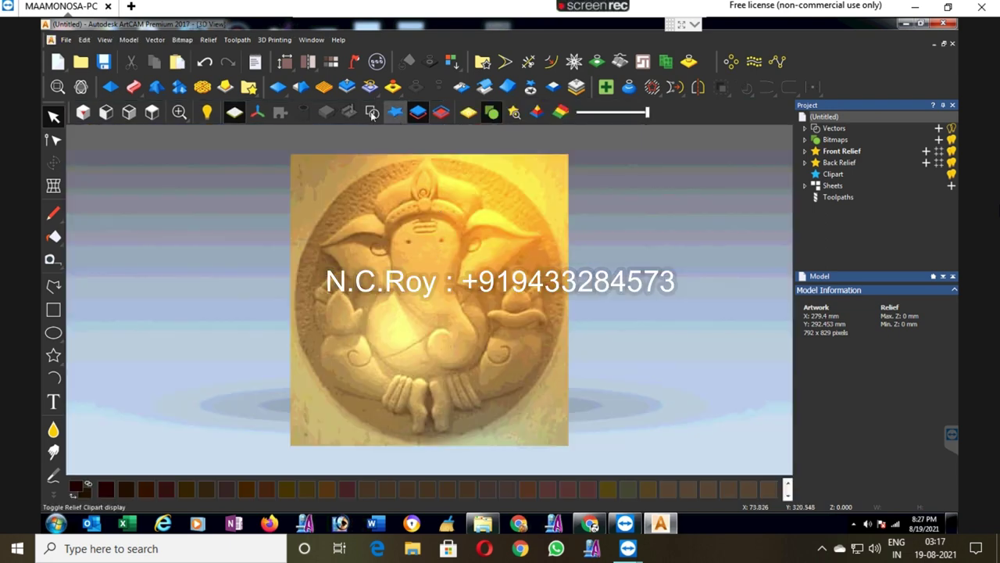
click(53, 333)
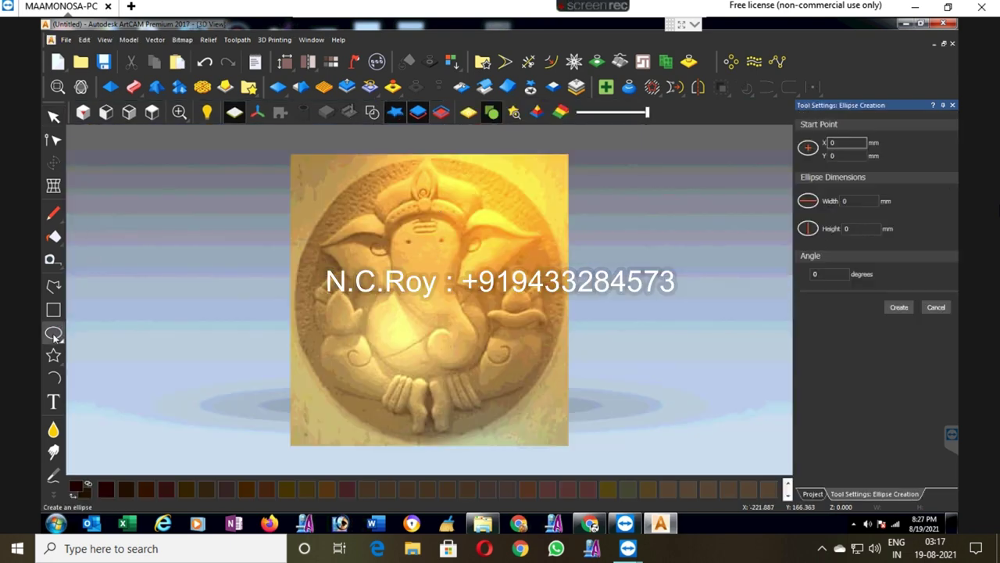
click(936, 307)
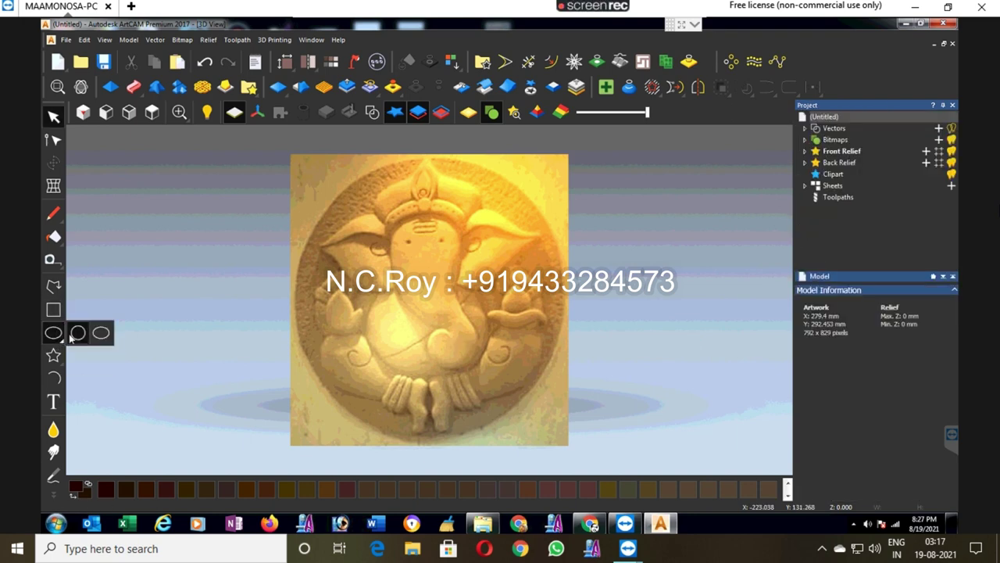
drag(60, 343, 78, 335)
click(362, 225)
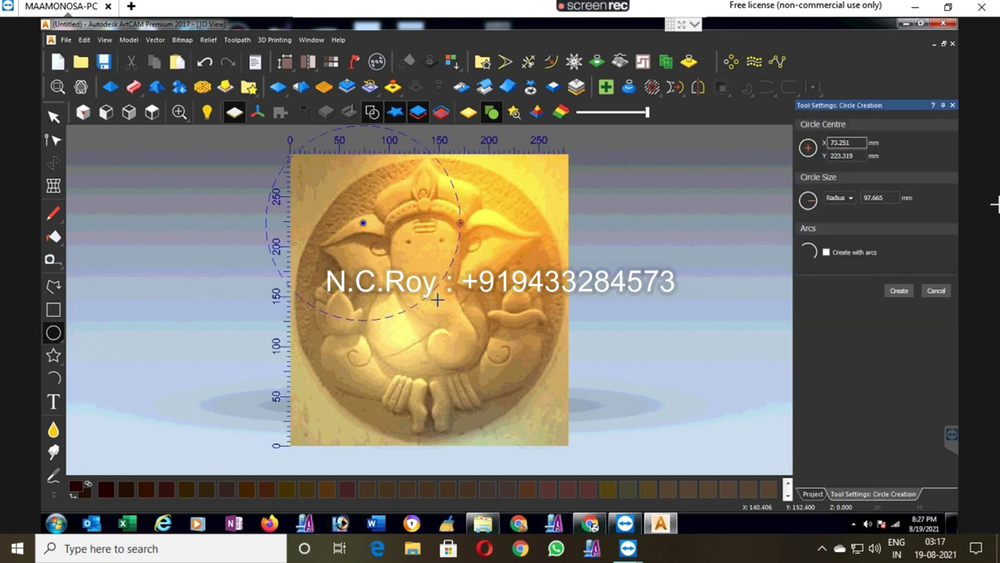
click(53, 115)
key(F9)
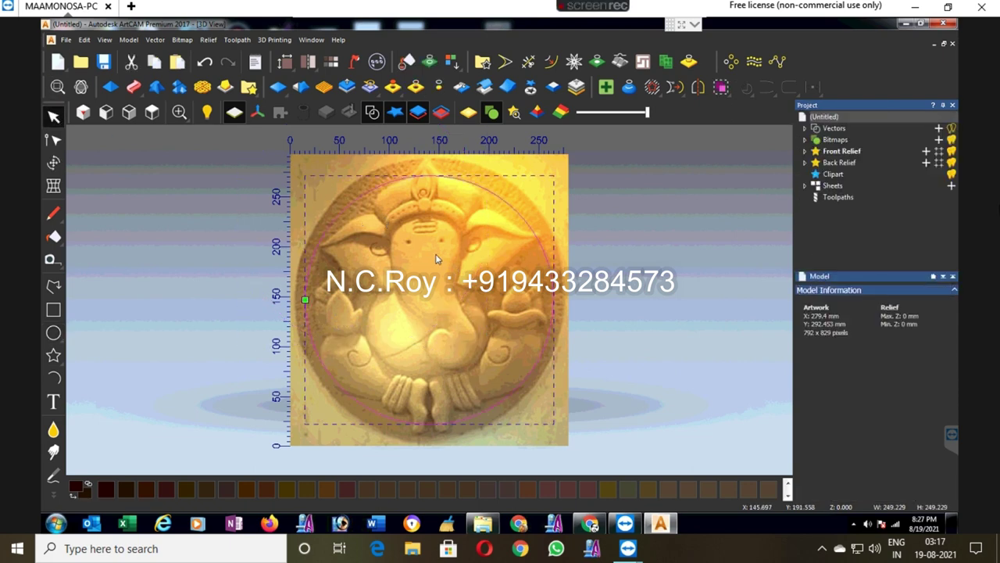
Step: Scale the circle to about 274.8 mm so it traces the medallion's outer rim
click(53, 162)
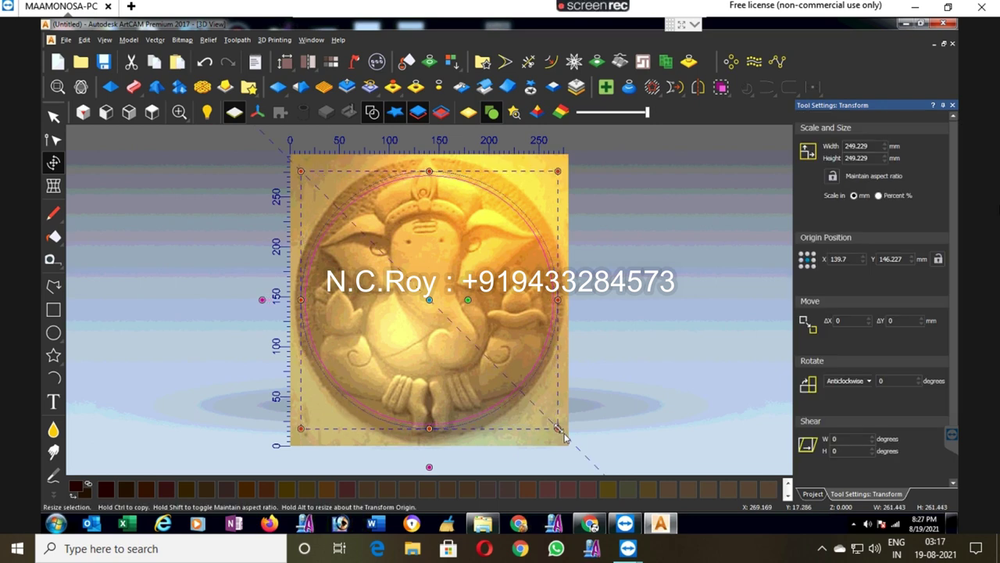
drag(560, 430, 565, 435)
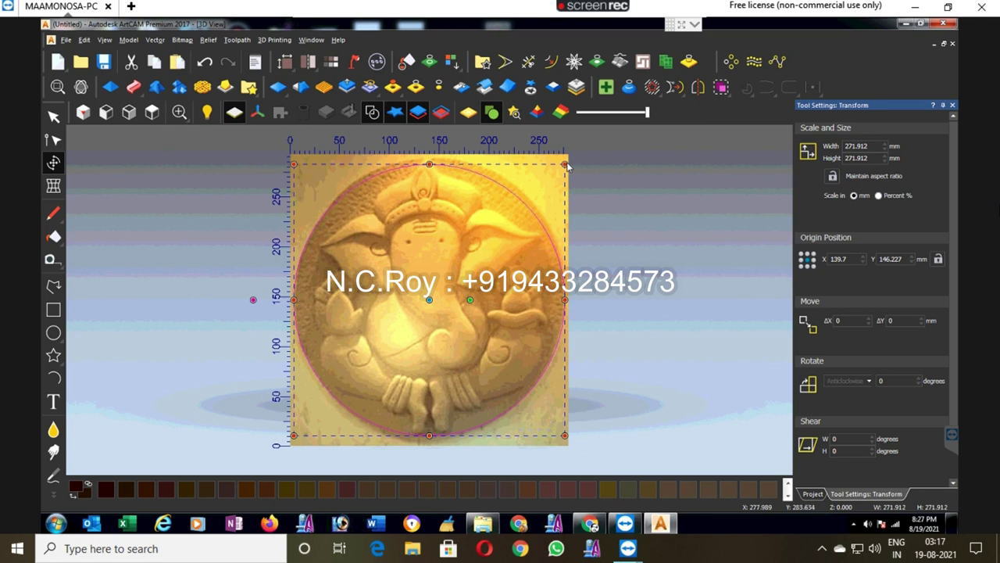
drag(568, 165, 566, 163)
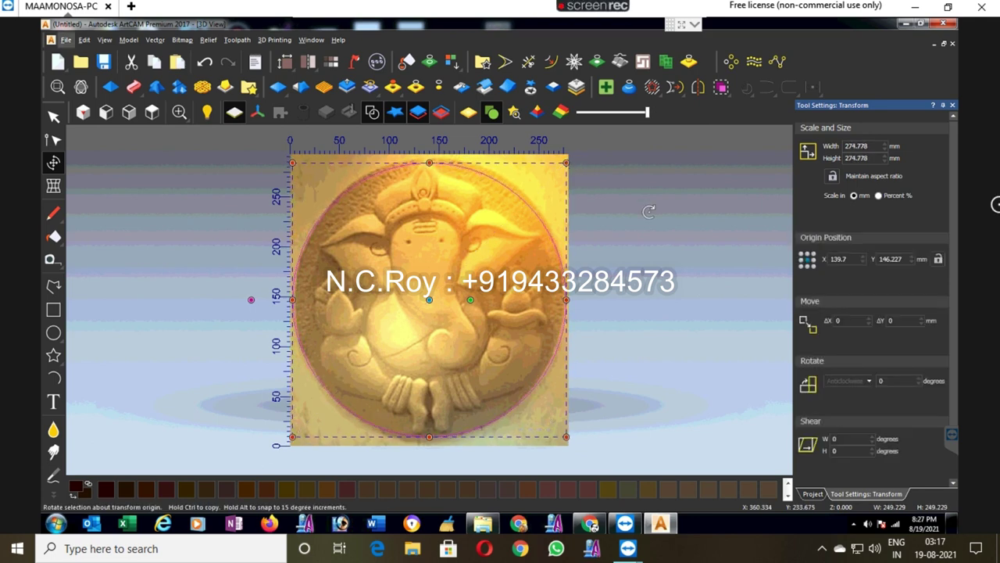
key(Escape)
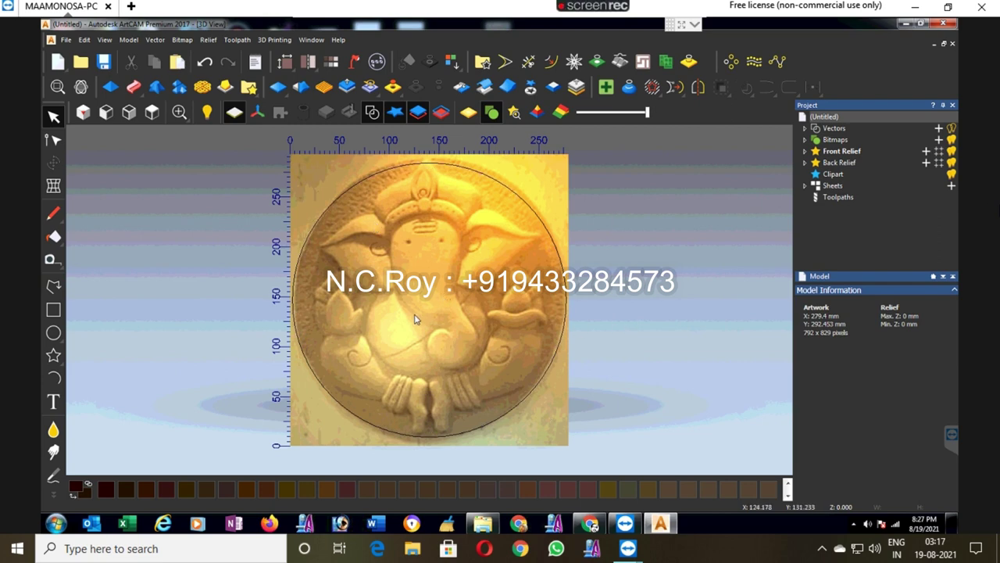
scroll(450, 299, up, 2)
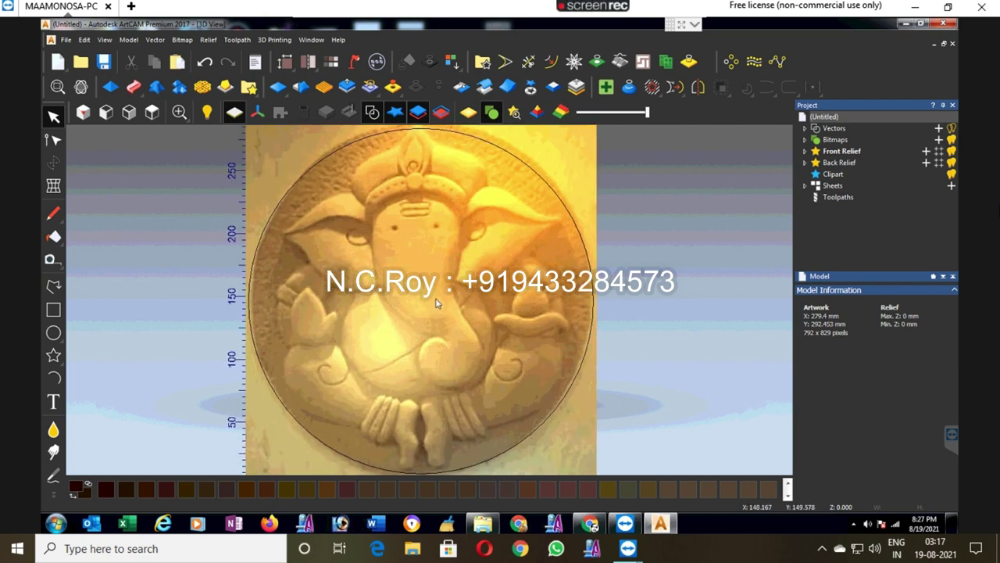
Step: Draw an ellipse, move it over Ganesha's belly, and stretch it taller toward the trunk
click(53, 333)
click(100, 332)
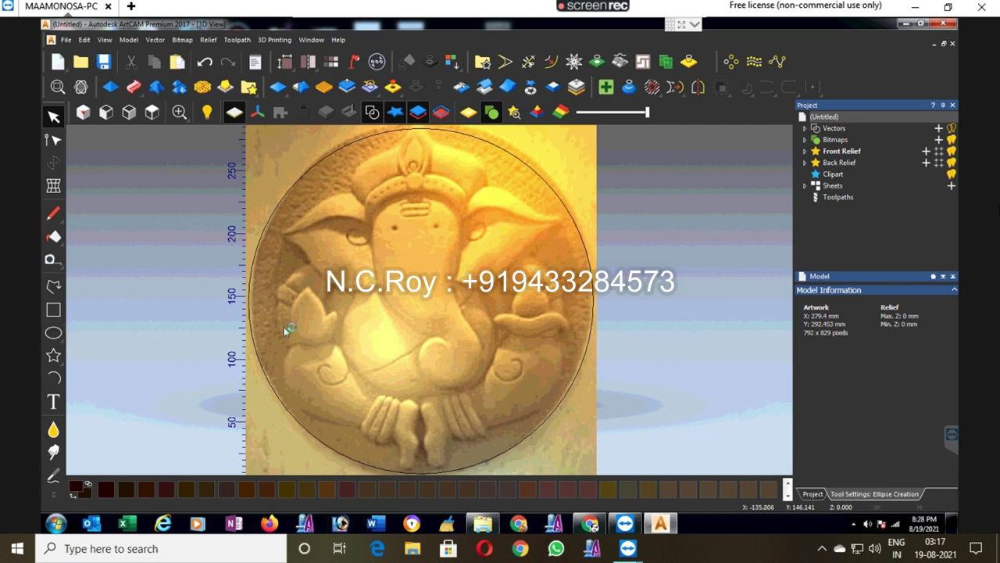
drag(422, 283, 478, 343)
key(Escape)
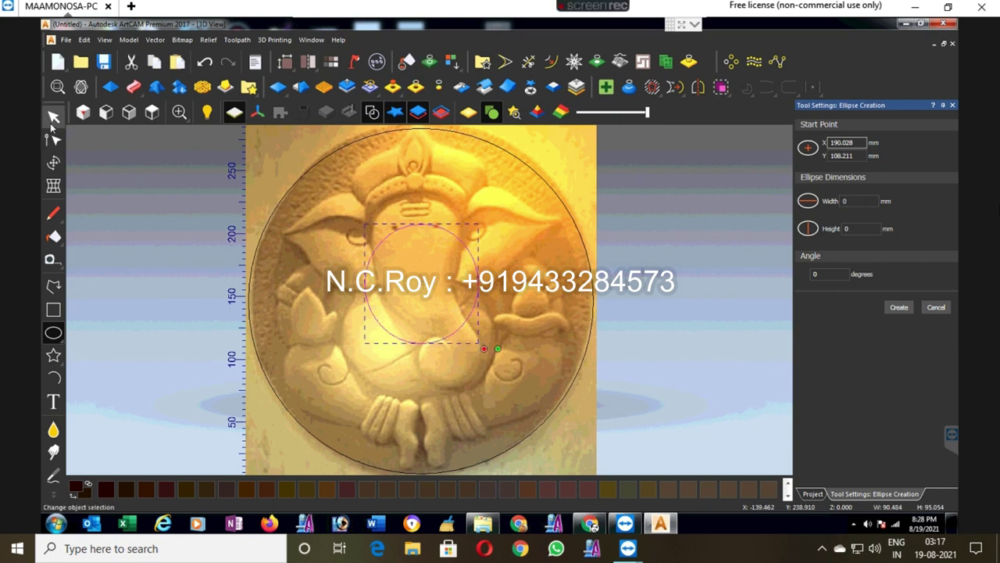
drag(461, 322, 451, 382)
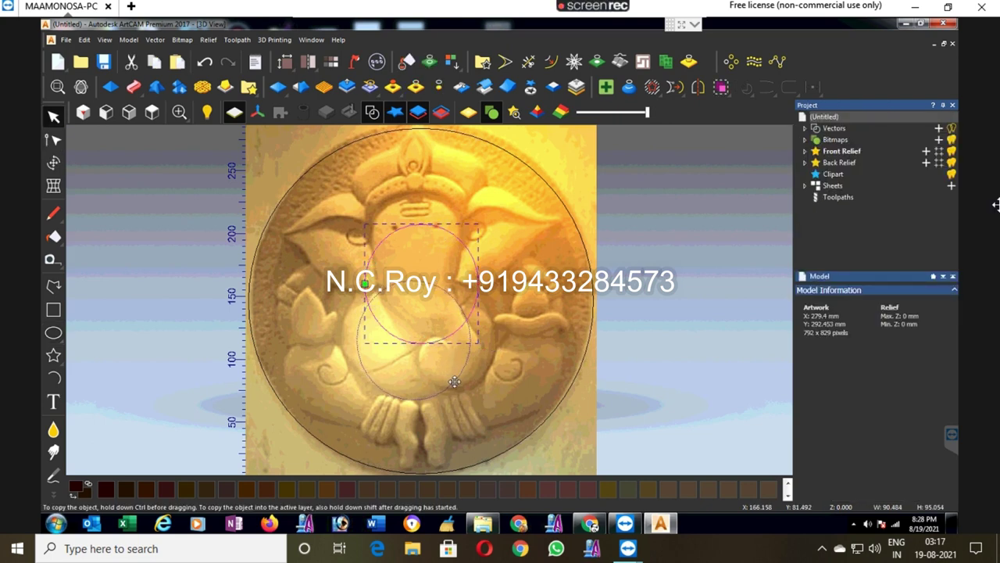
drag(451, 381, 452, 381)
click(53, 161)
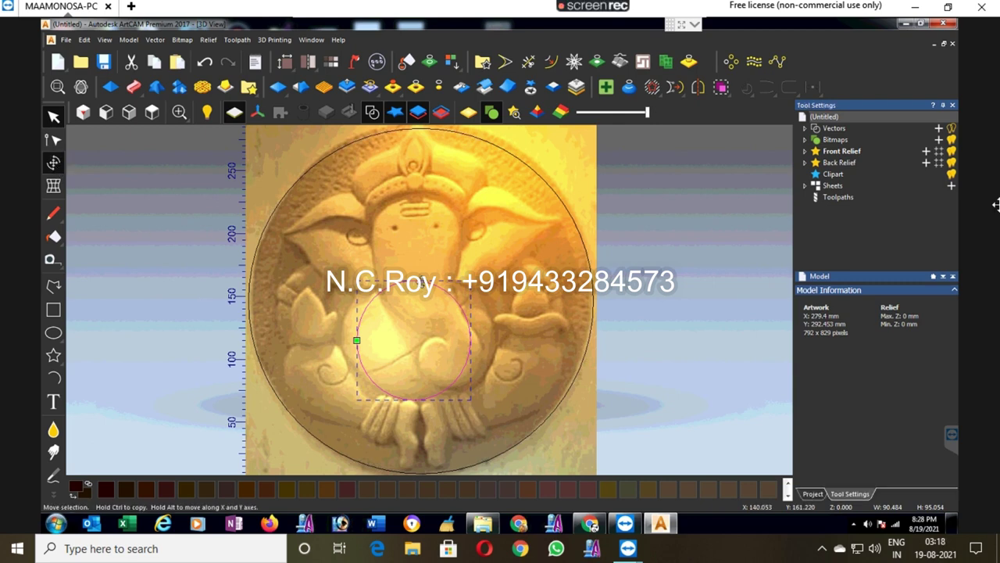
drag(414, 283, 413, 256)
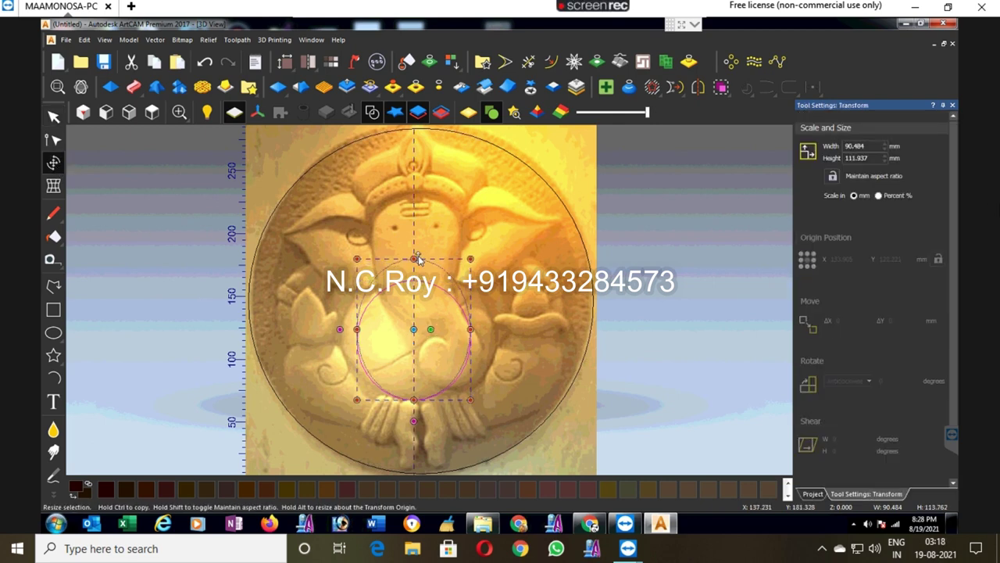
Step: Edit the ellipse's nodes to widen its sides and reshape its top and bottom
click(53, 139)
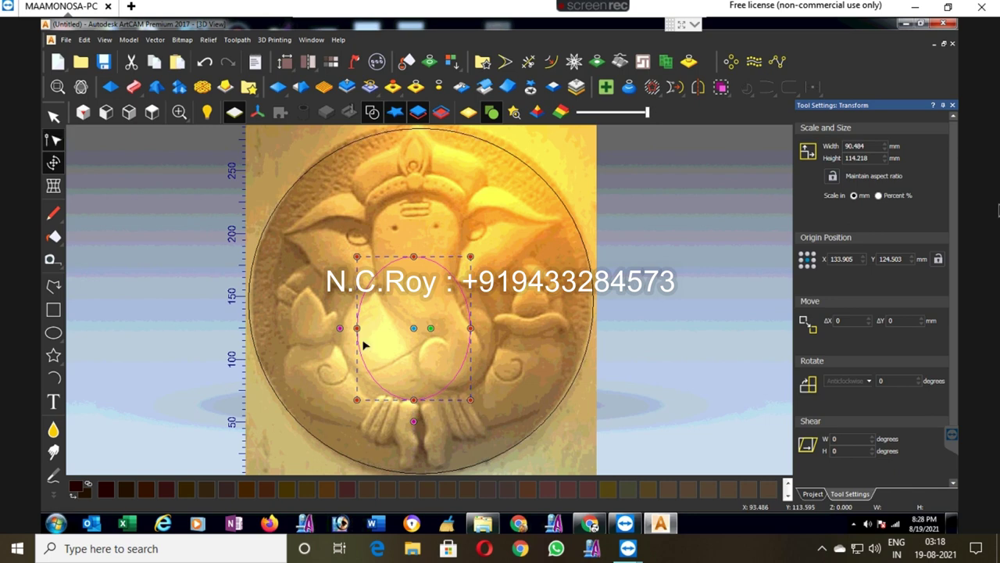
drag(356, 328, 338, 340)
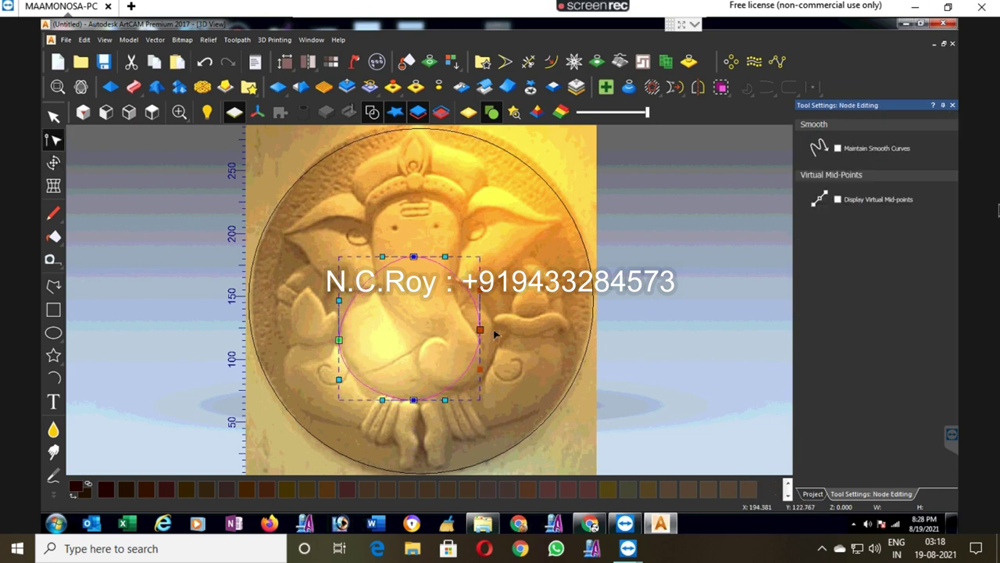
drag(469, 328, 496, 334)
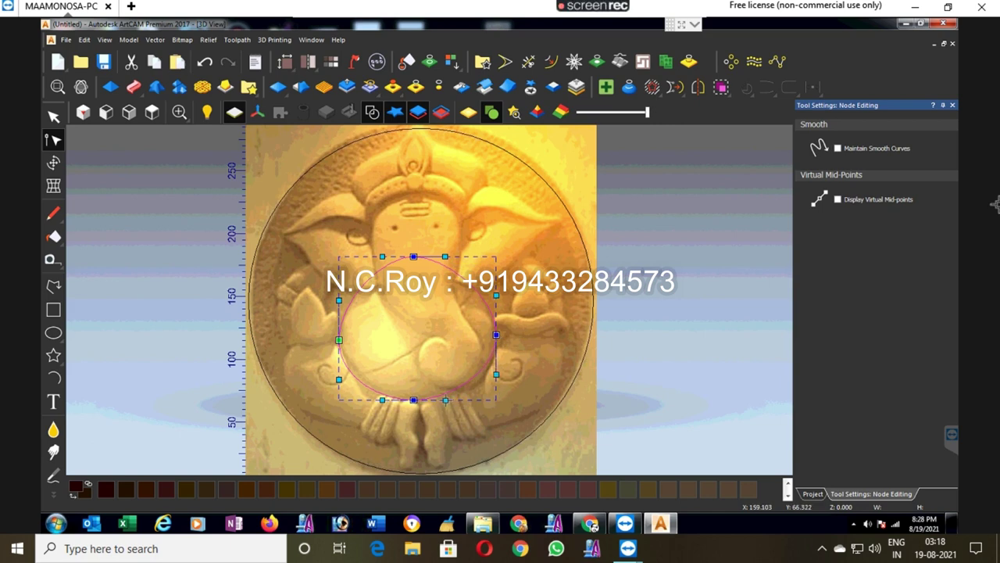
drag(458, 405, 478, 399)
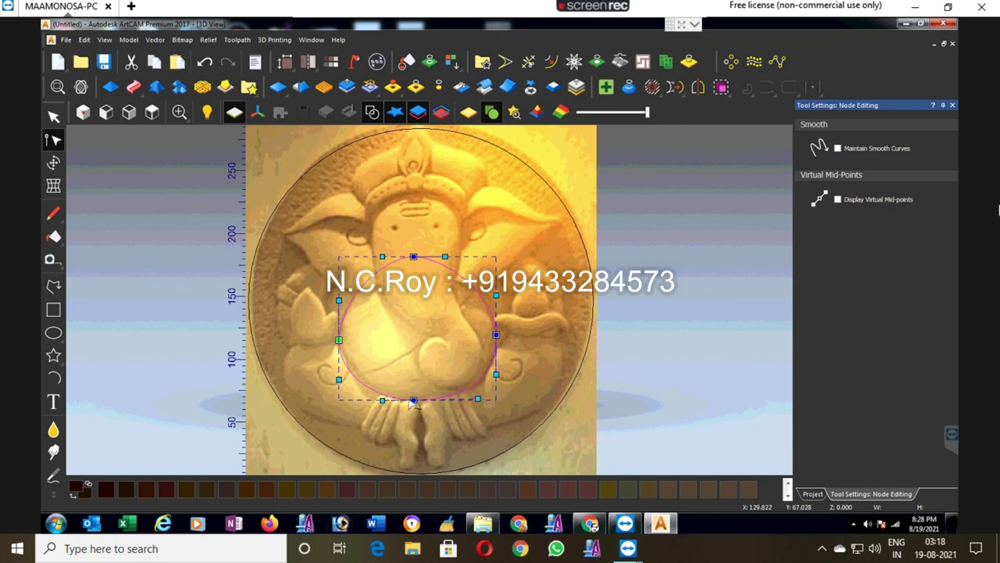
drag(414, 401, 415, 406)
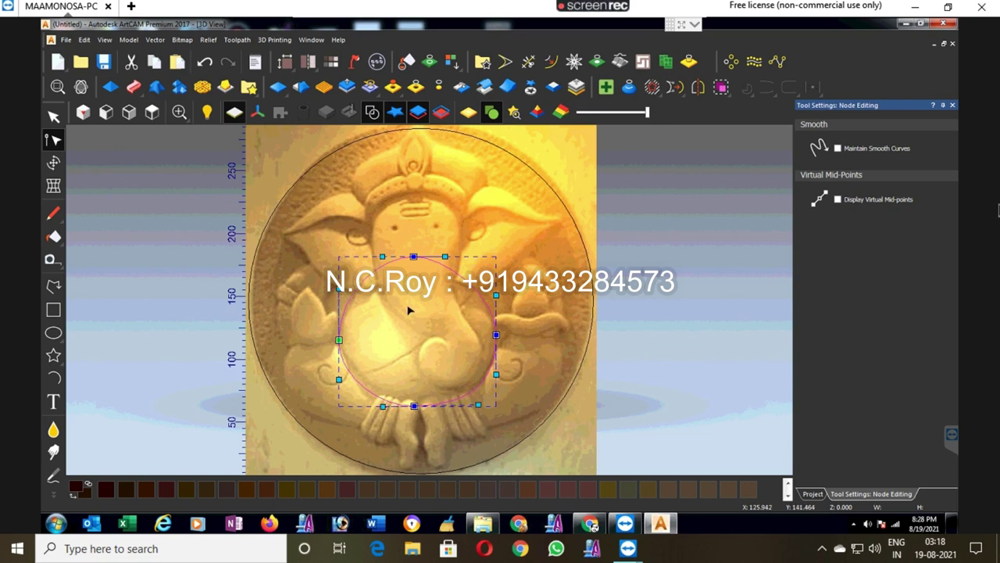
drag(446, 256, 459, 256)
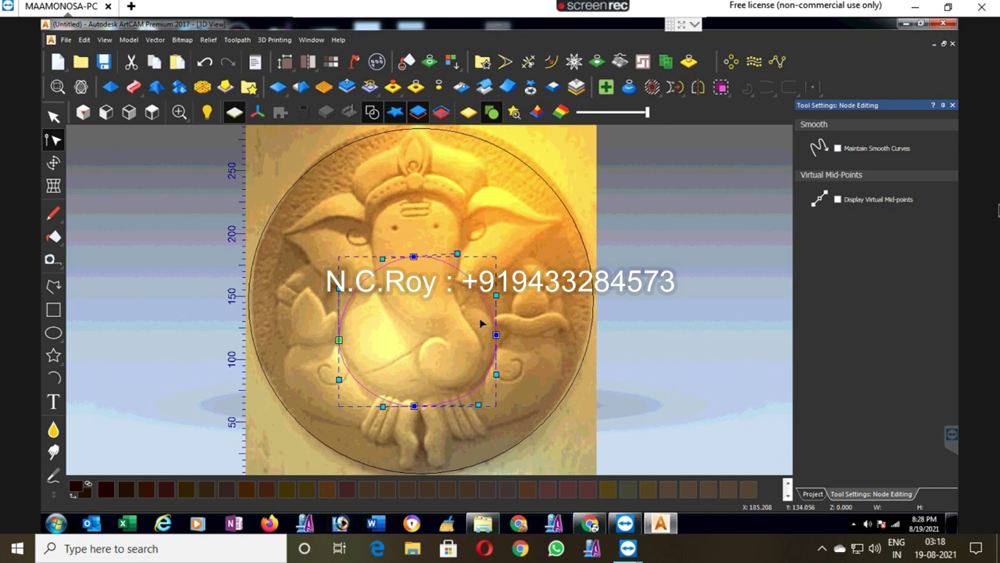
drag(414, 406, 414, 409)
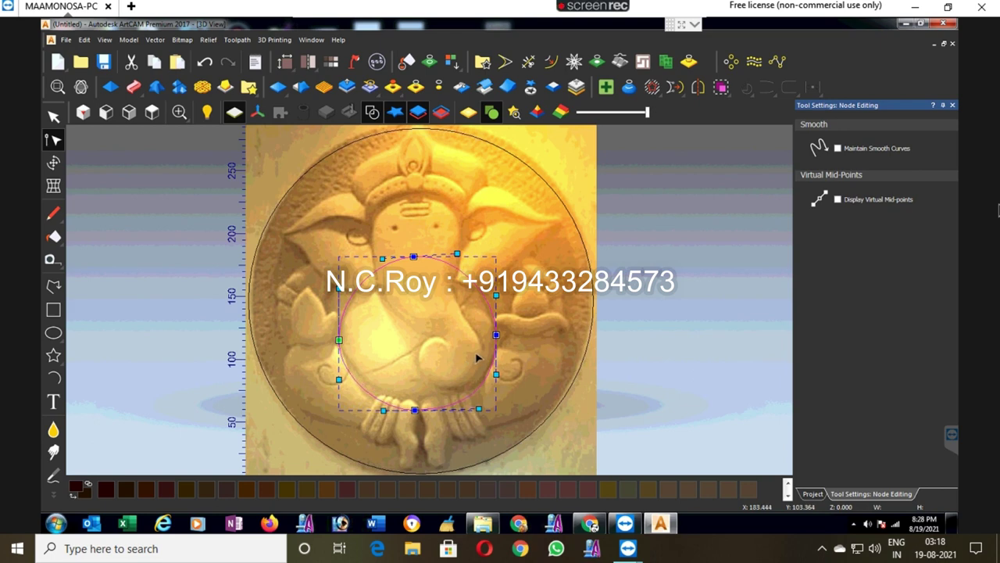
click(444, 350)
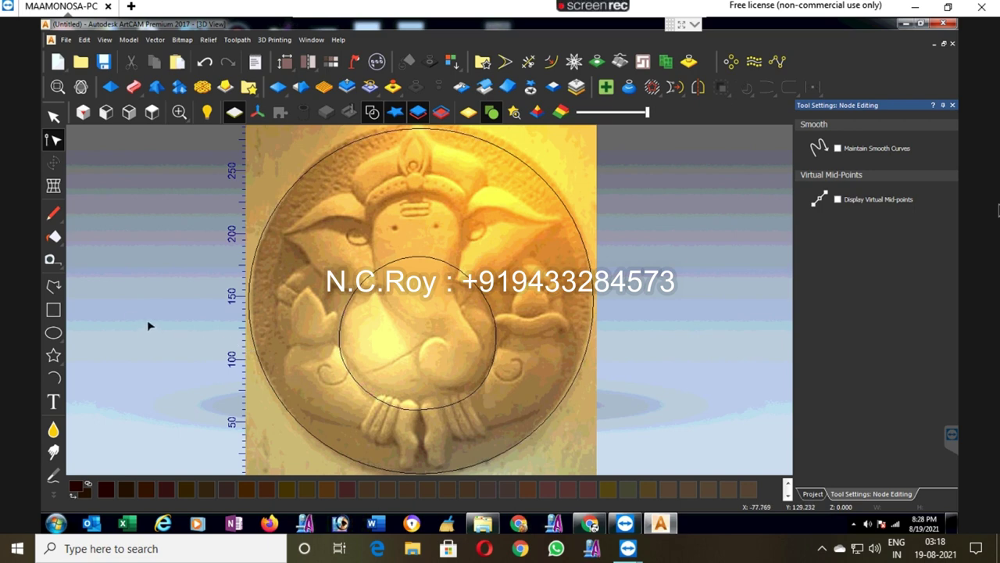
Step: Draw a small ellipse at the lower left and rotate it about -48.85°
click(53, 332)
drag(296, 358, 327, 384)
key(Return)
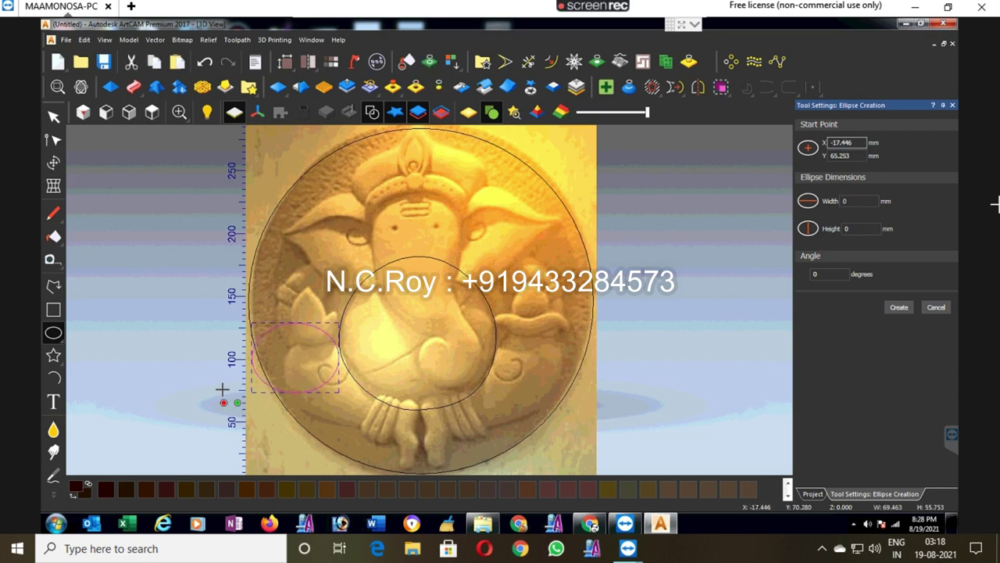
click(53, 162)
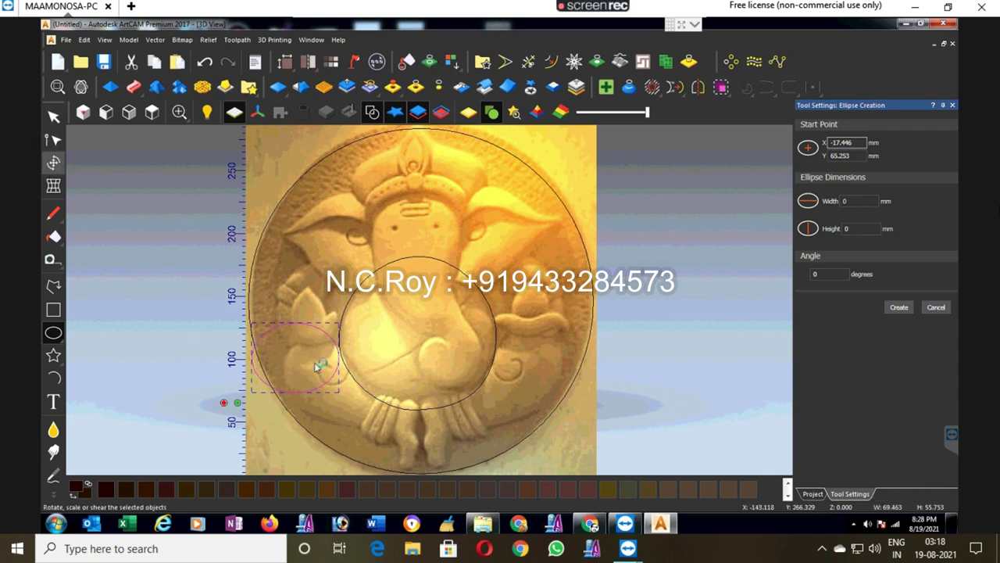
mouse_move(319, 365)
mouse_down()
mouse_move(323, 352)
mouse_move(360, 367)
mouse_up()
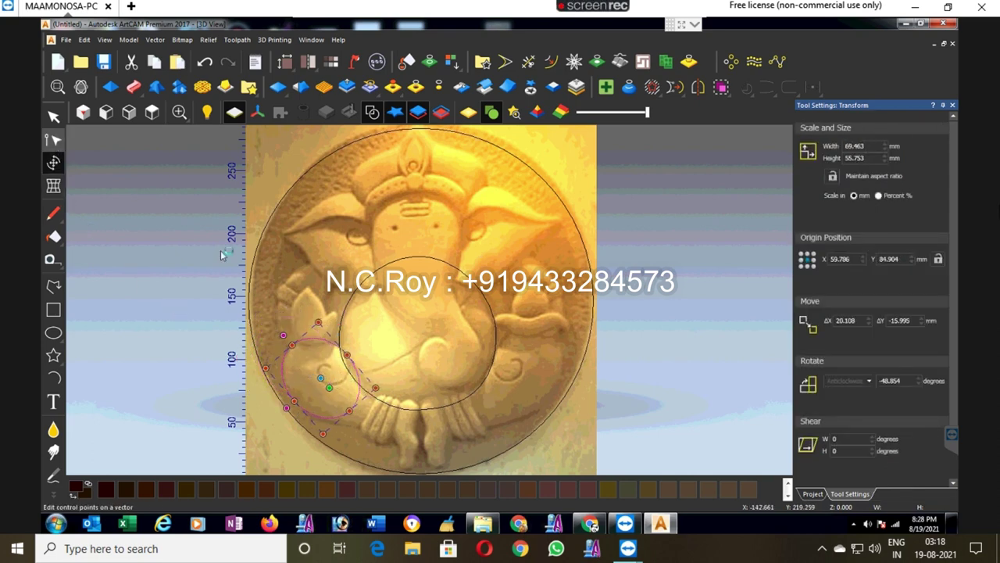
Step: Drag the small ellipse's nodes into a teardrop outline around Ganesha's lower-left curl
key(n)
drag(358, 411, 387, 423)
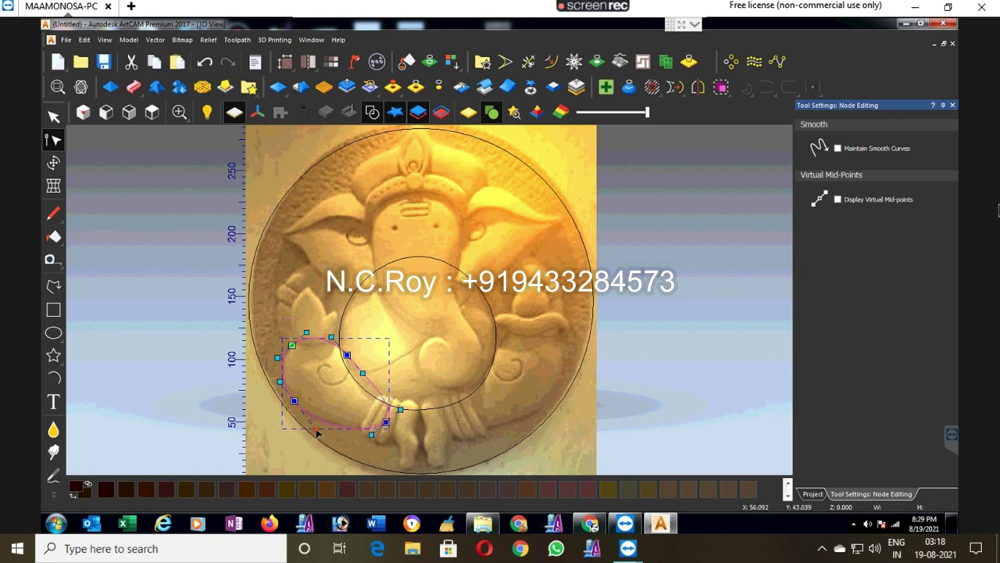
drag(294, 401, 292, 402)
drag(362, 372, 368, 389)
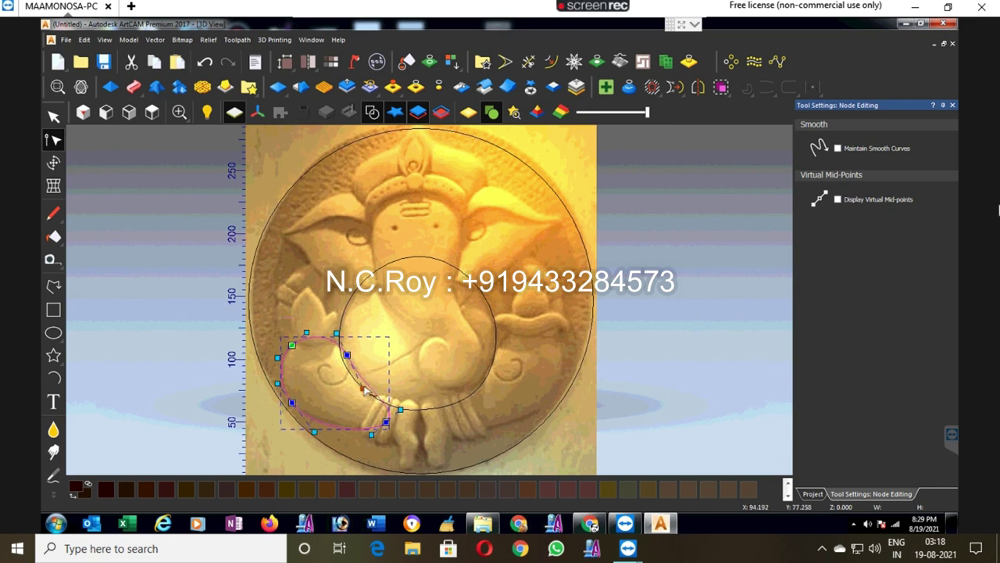
click(335, 335)
drag(277, 357, 274, 357)
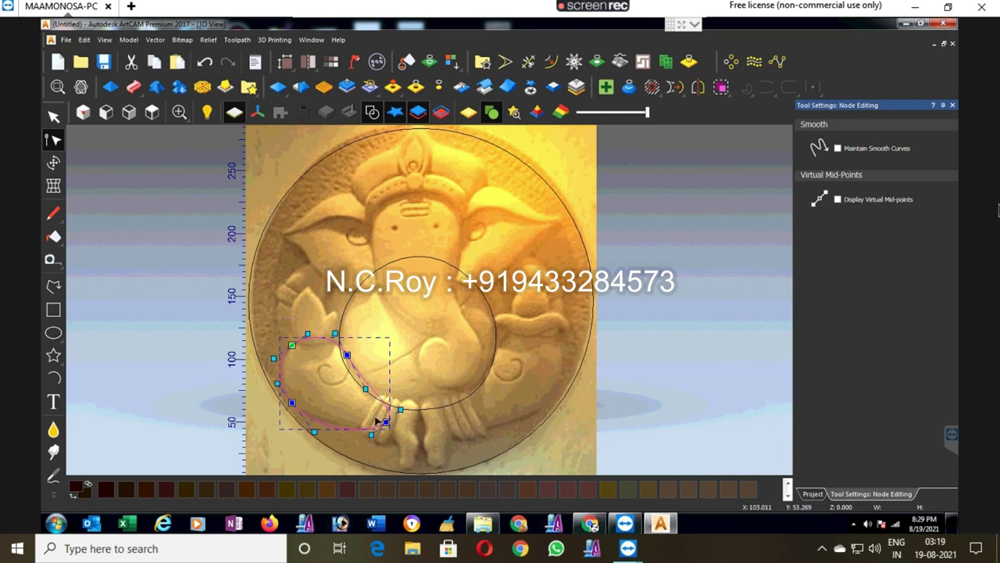
scroll(378, 422, up, 1)
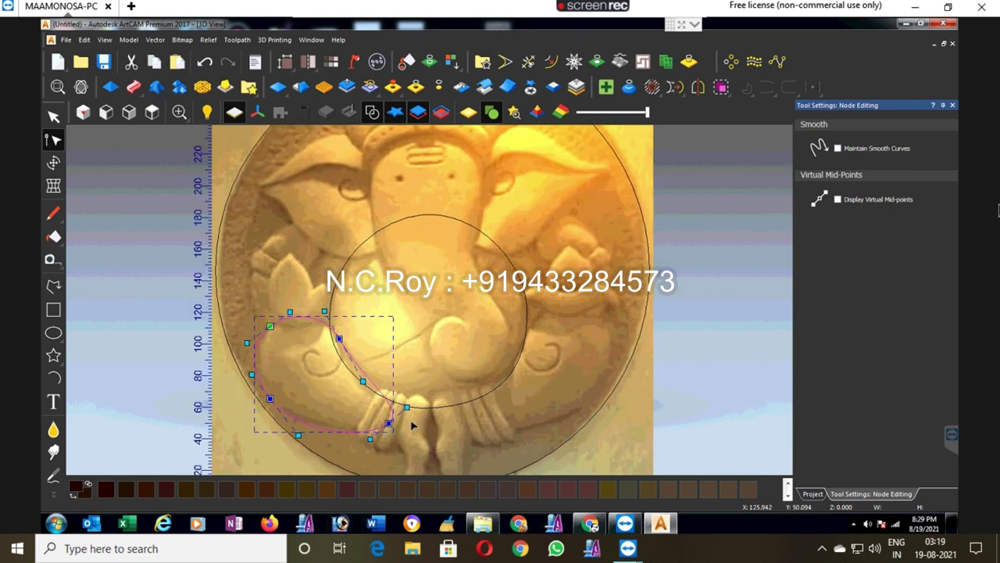
click(444, 354)
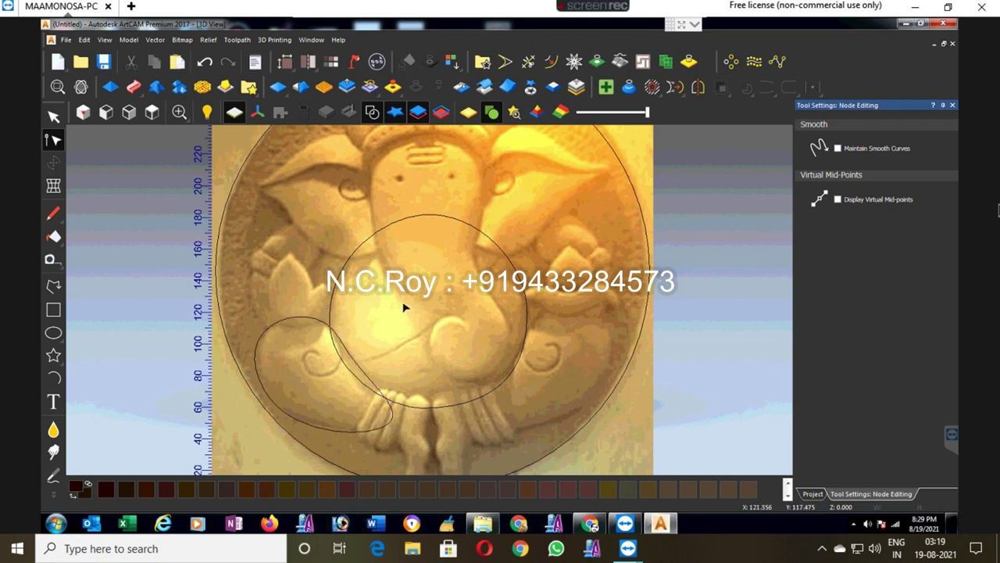
scroll(404, 307, down, 1)
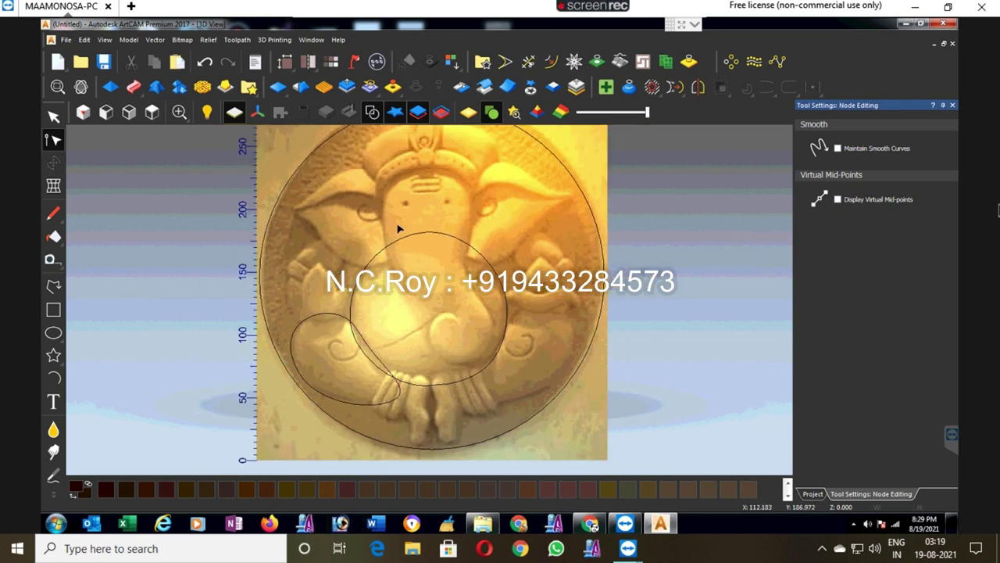
scroll(422, 234, down, 1)
scroll(446, 242, up, 1)
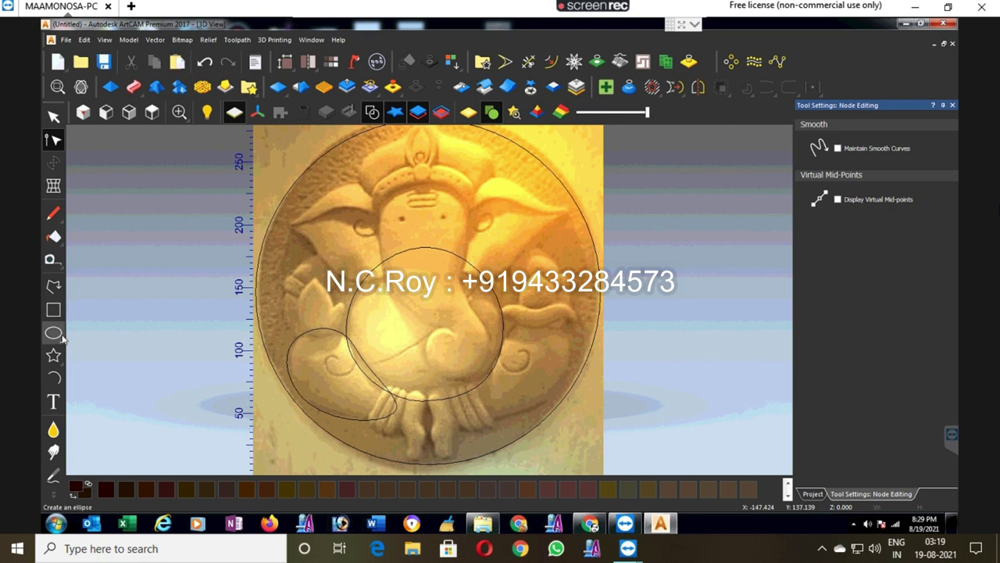
click(53, 286)
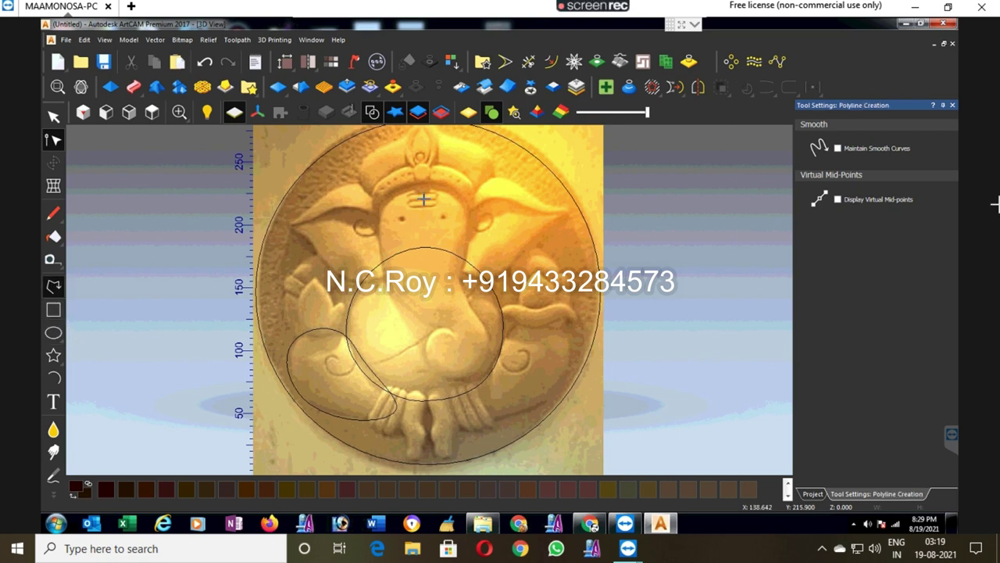
Step: Discard a misplaced polyline start and delete a stray two-point segment near the crown
scroll(416, 202, down, 1)
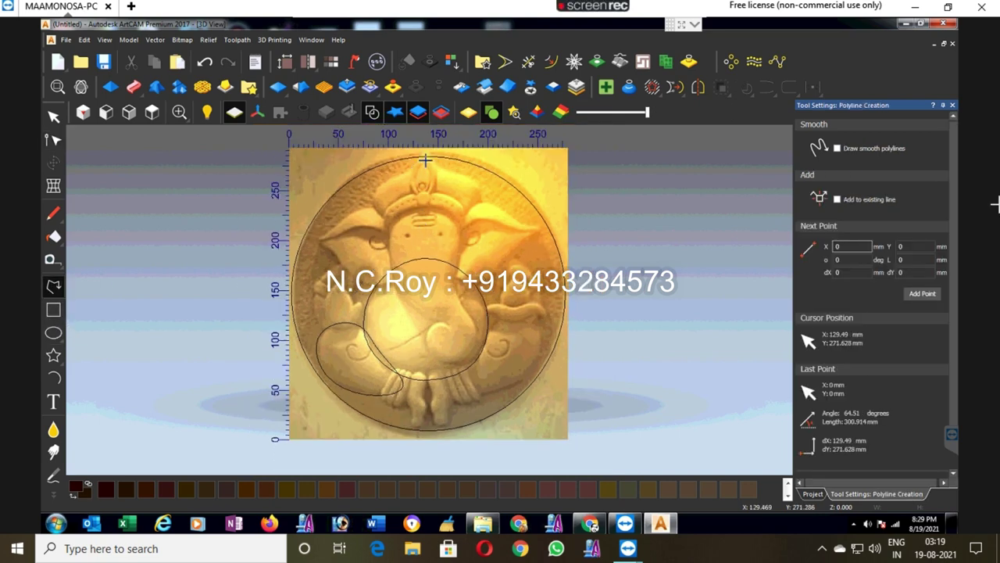
scroll(425, 160, up, 1)
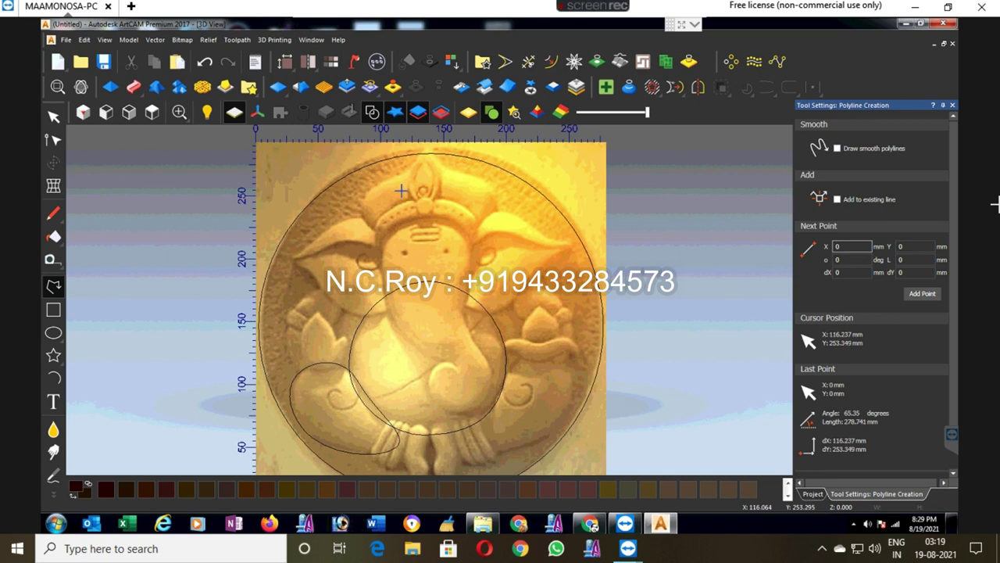
scroll(401, 191, down, 1)
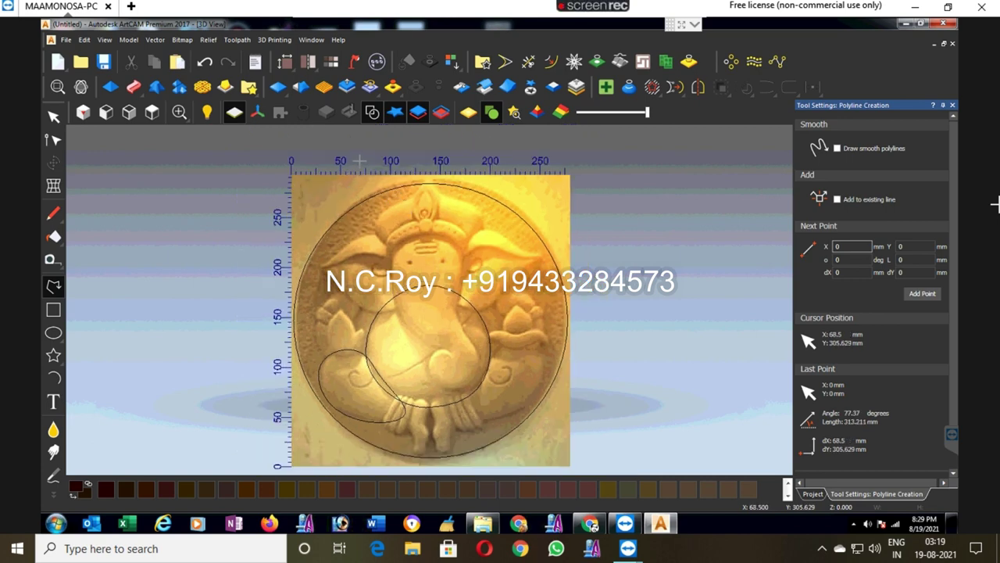
click(360, 159)
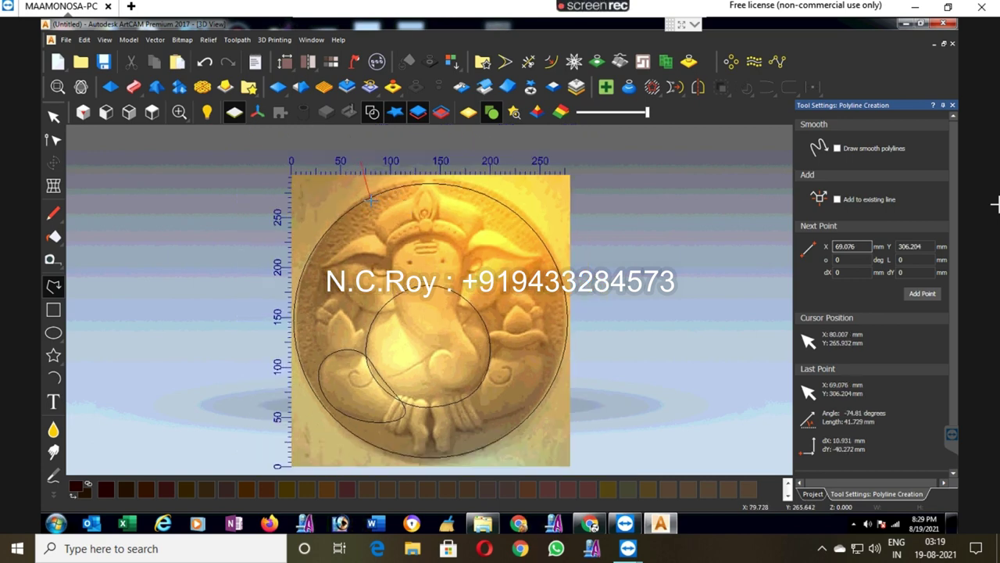
key(Escape)
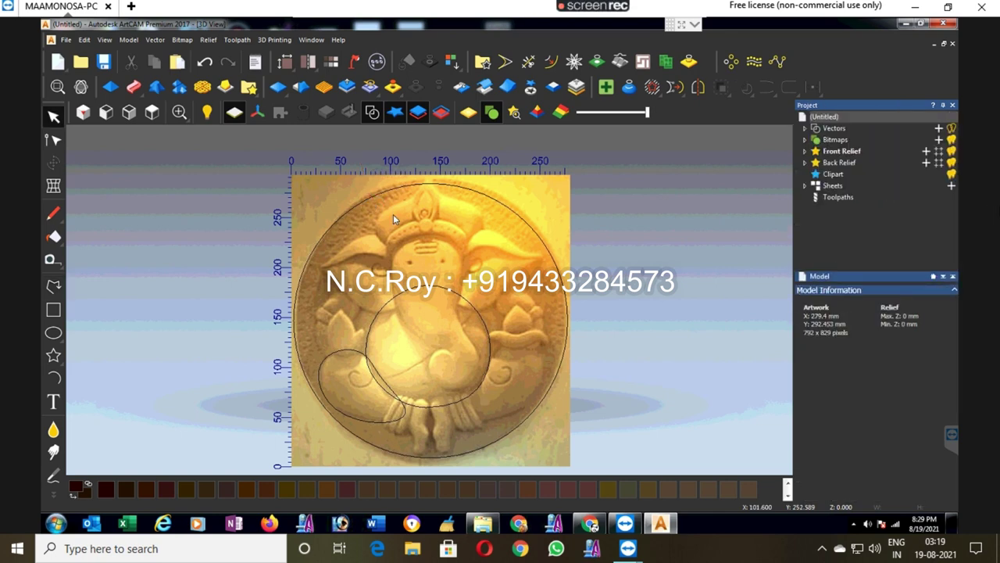
click(53, 286)
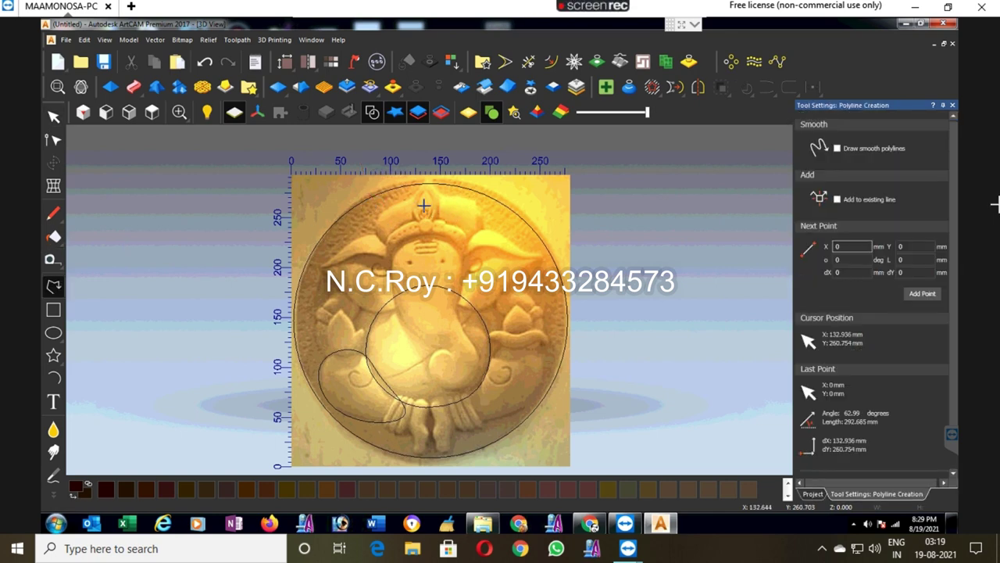
scroll(397, 172, up, 1)
click(429, 166)
click(406, 197)
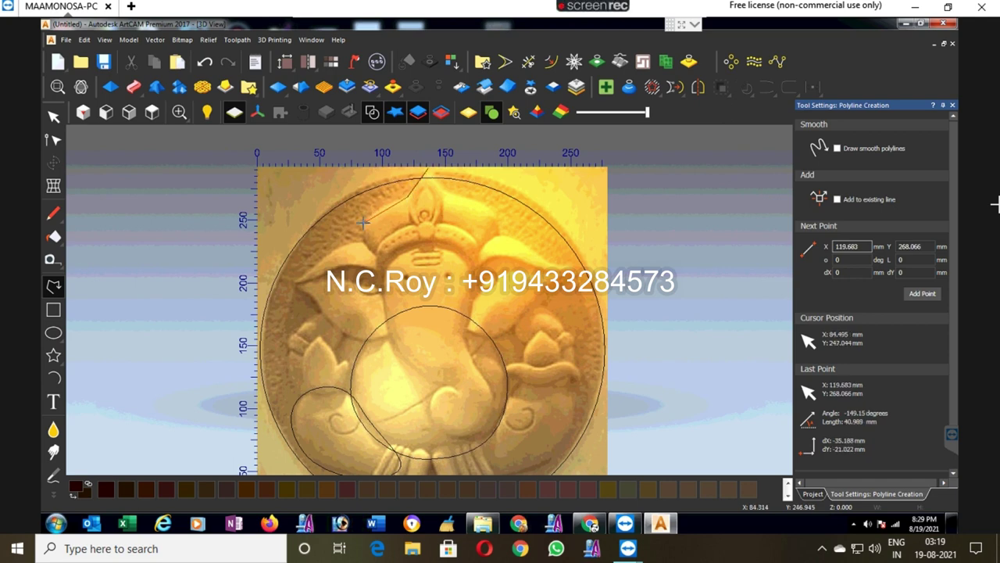
key(Escape)
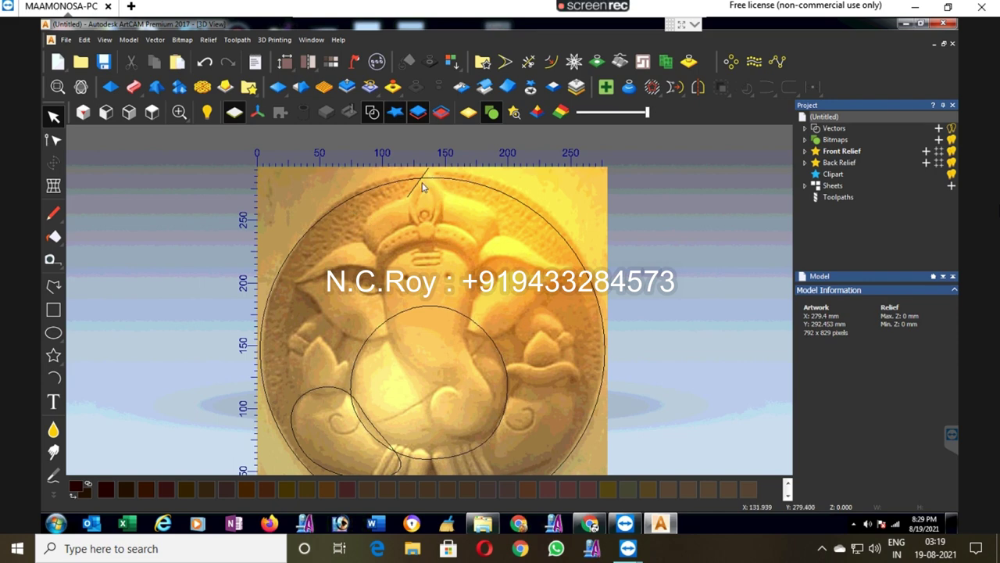
click(418, 182)
key(Delete)
click(53, 286)
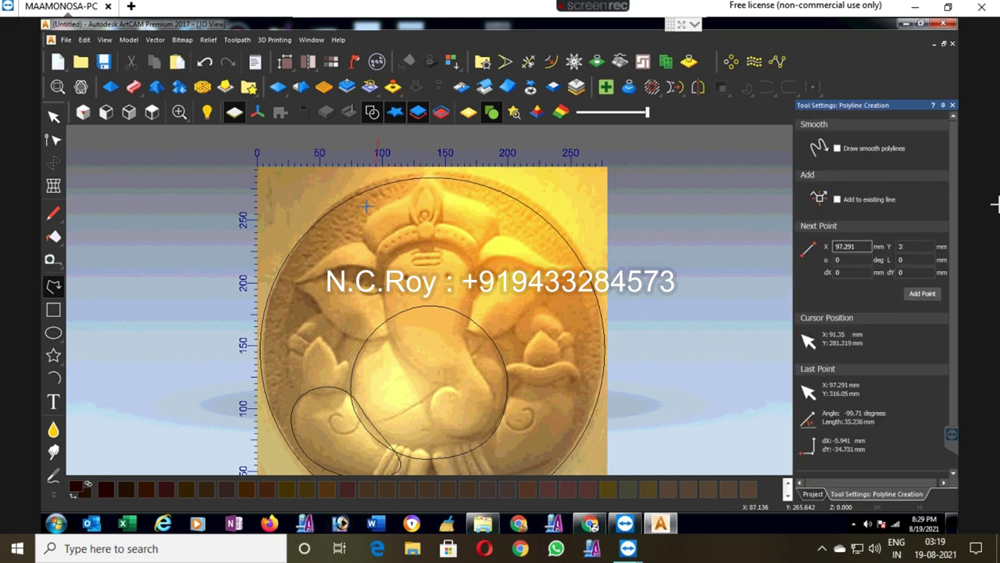
Step: Trace polyline vertices from above the crown down the trunk's left edge to its bottom
click(362, 232)
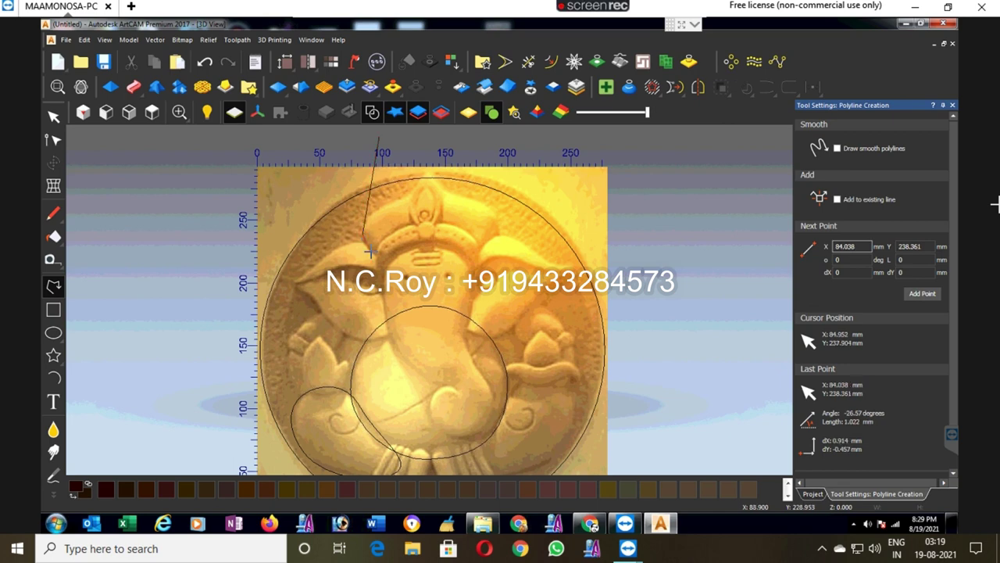
scroll(377, 262, up, 1)
click(379, 267)
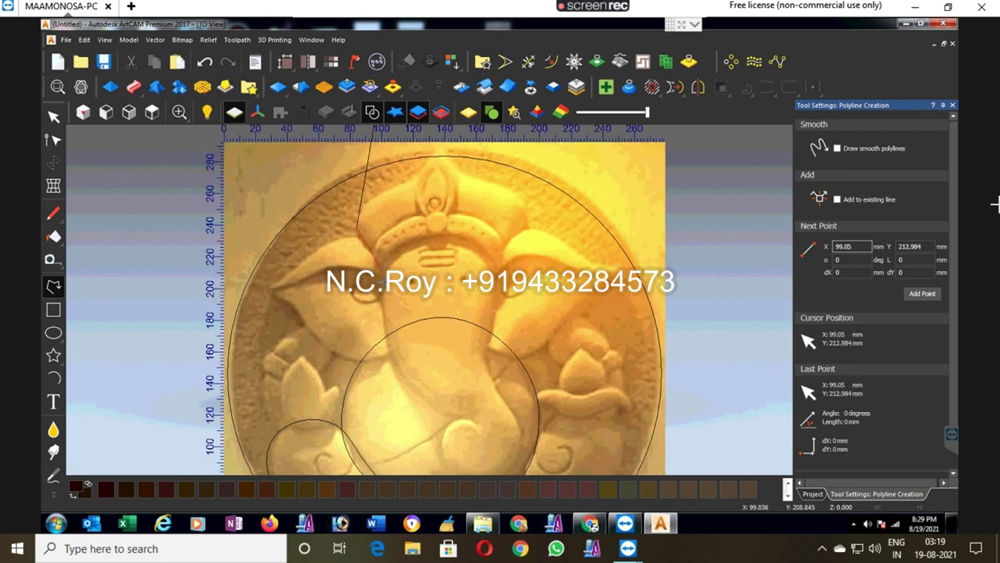
click(389, 347)
scroll(458, 404, down, 1)
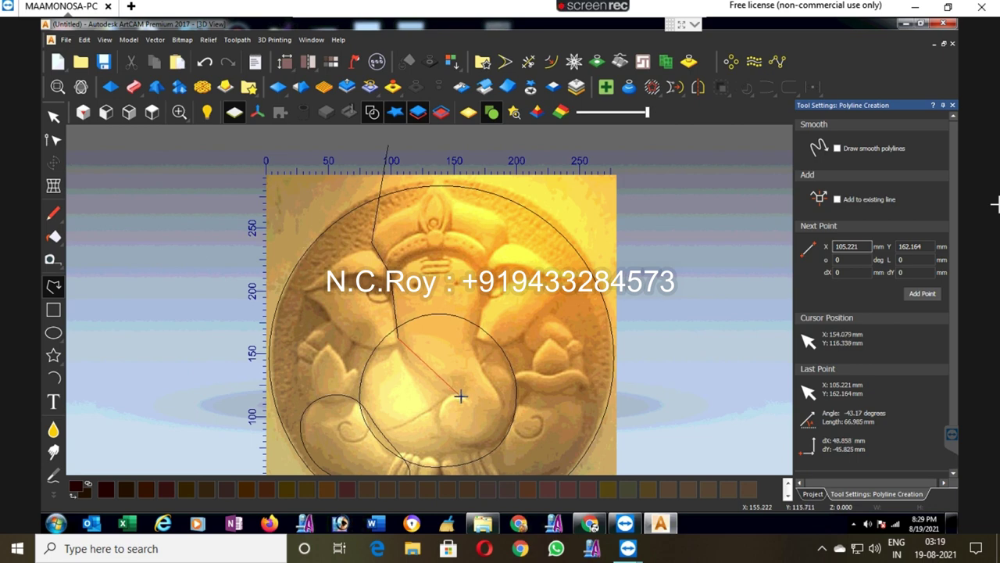
click(462, 399)
click(443, 428)
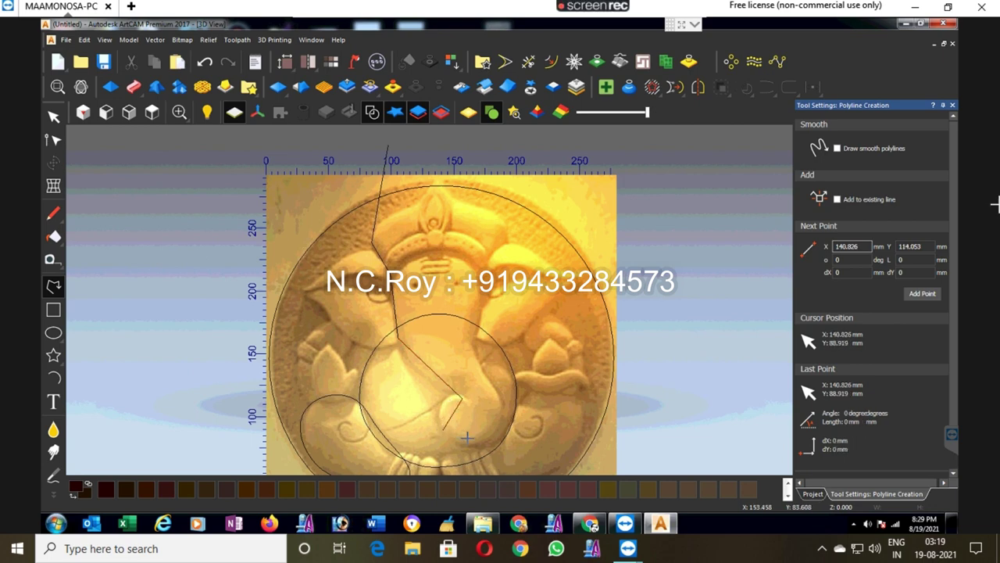
Step: Continue around the trunk tip, up the right side and crown, closing at the start
click(490, 441)
click(499, 400)
click(472, 345)
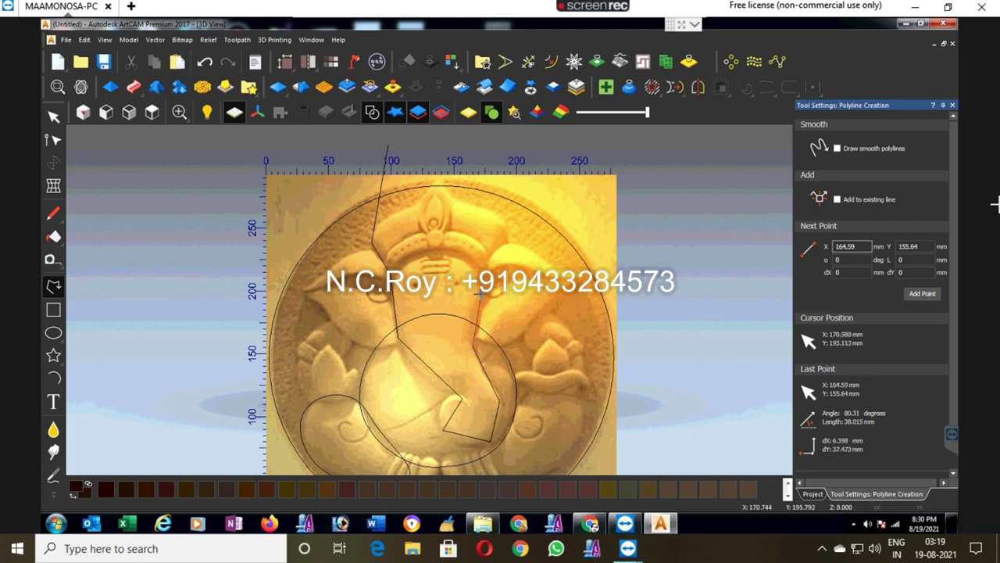
click(485, 275)
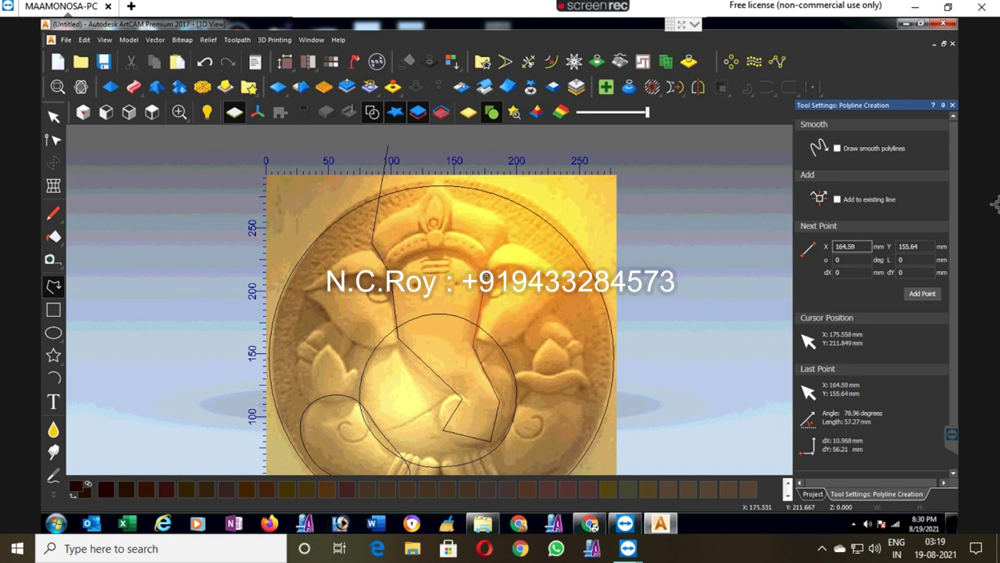
click(505, 222)
click(461, 202)
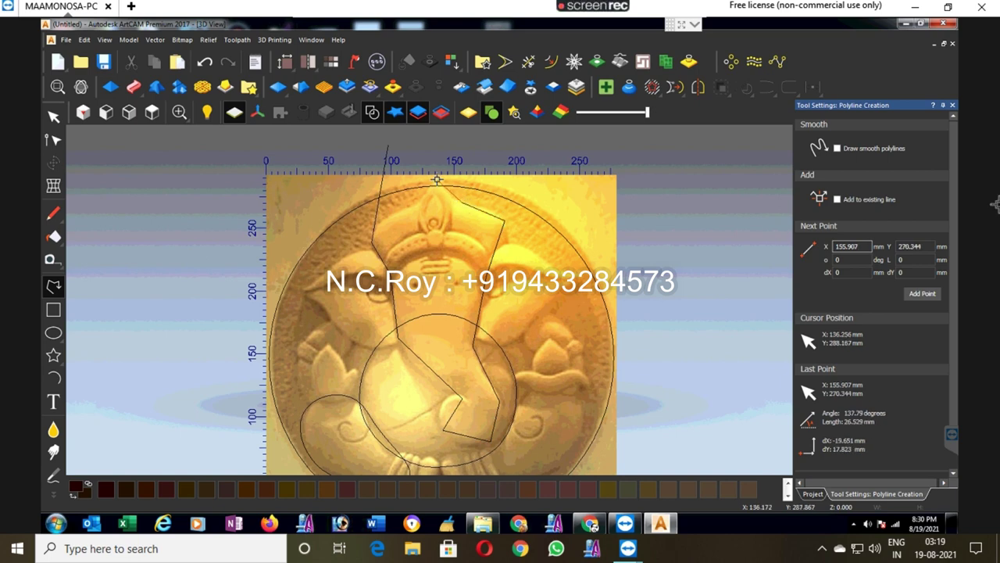
click(437, 181)
click(53, 139)
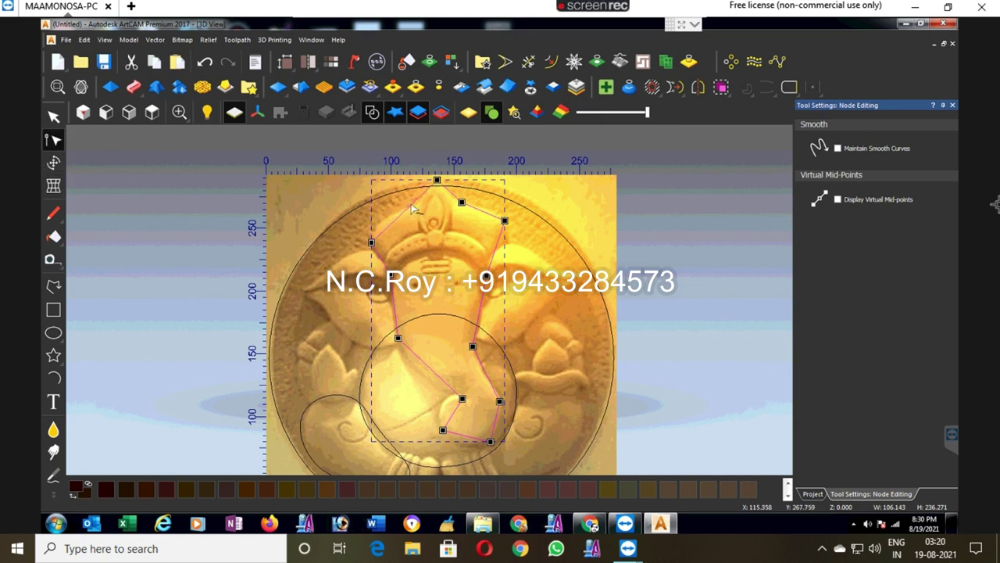
Step: Convert the straight top spans of the head-and-trunk outline into smooth Bezier curves
click(461, 204)
click(54, 116)
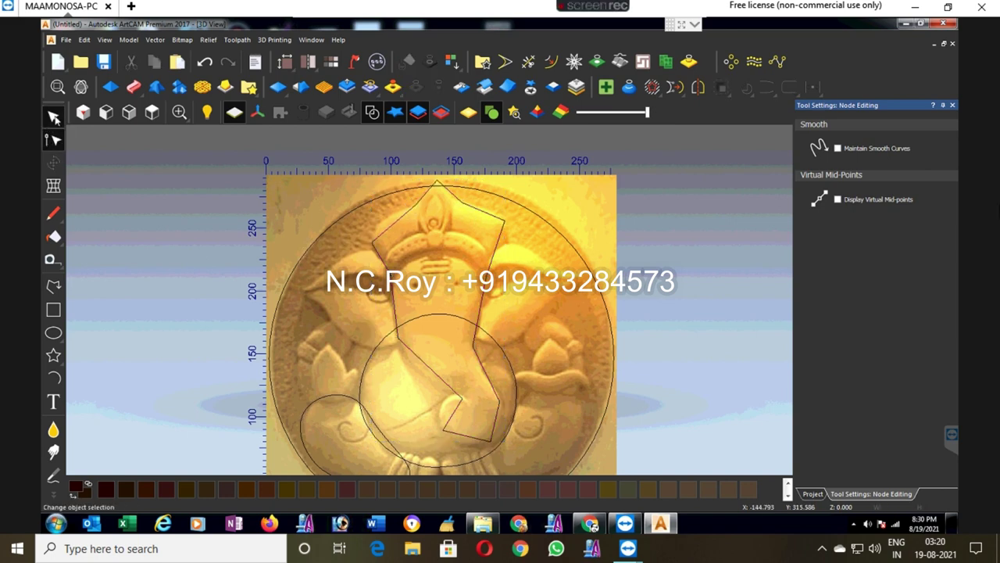
click(424, 202)
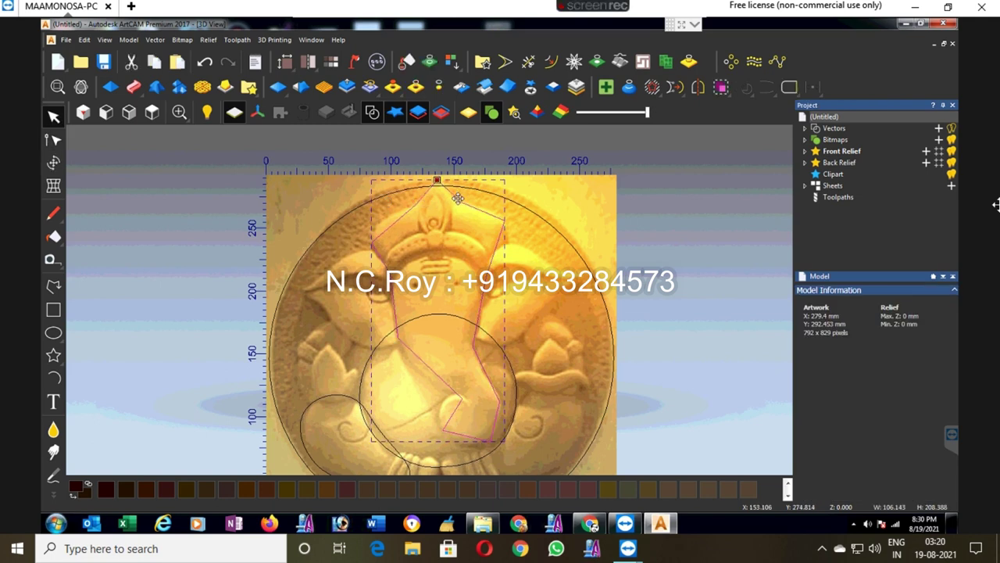
click(54, 140)
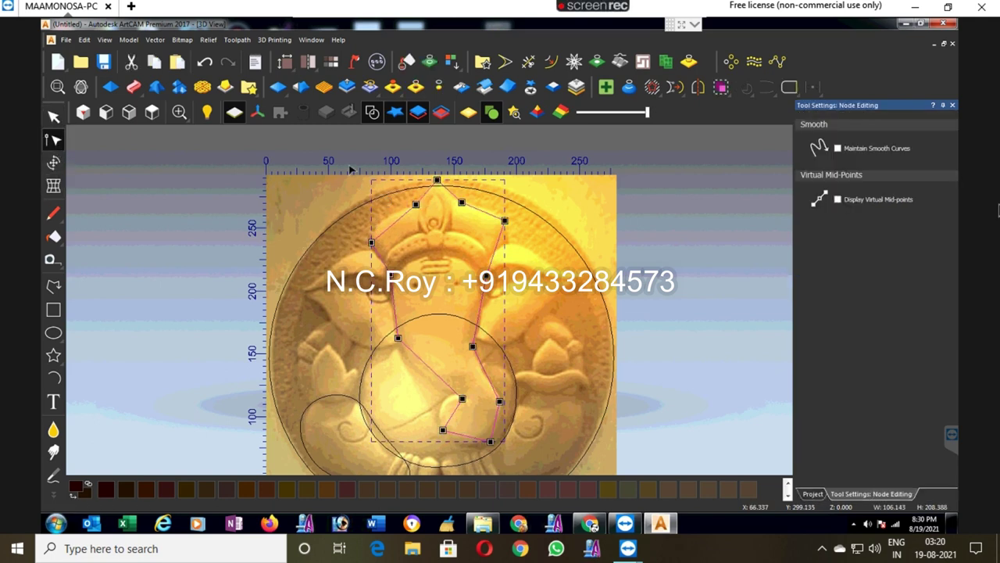
click(351, 225)
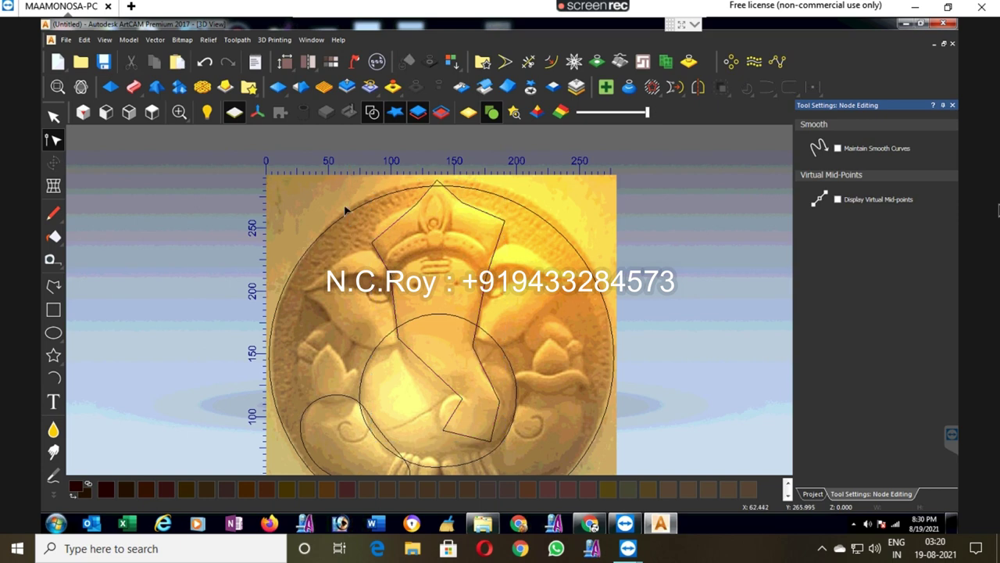
click(377, 240)
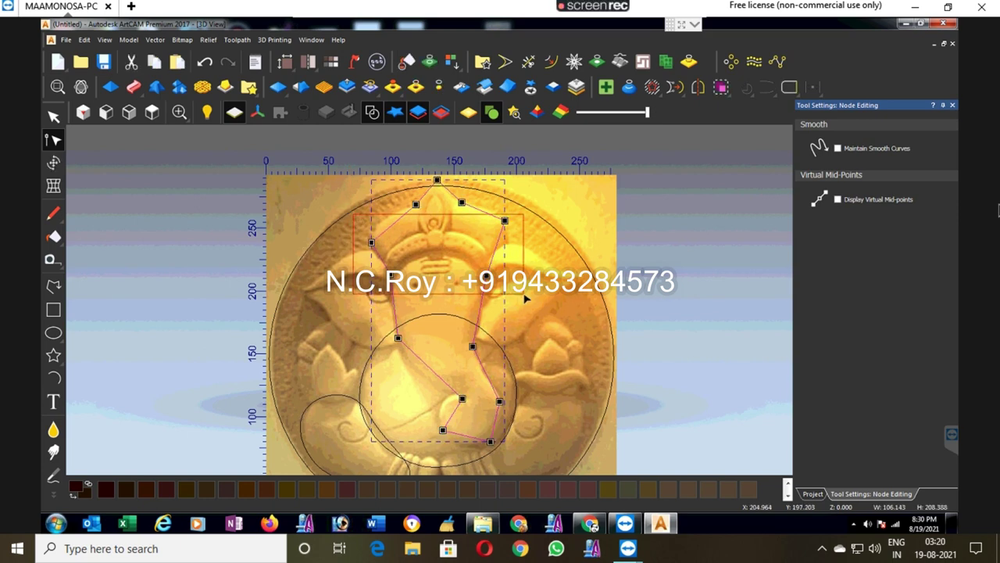
key(s)
click(274, 210)
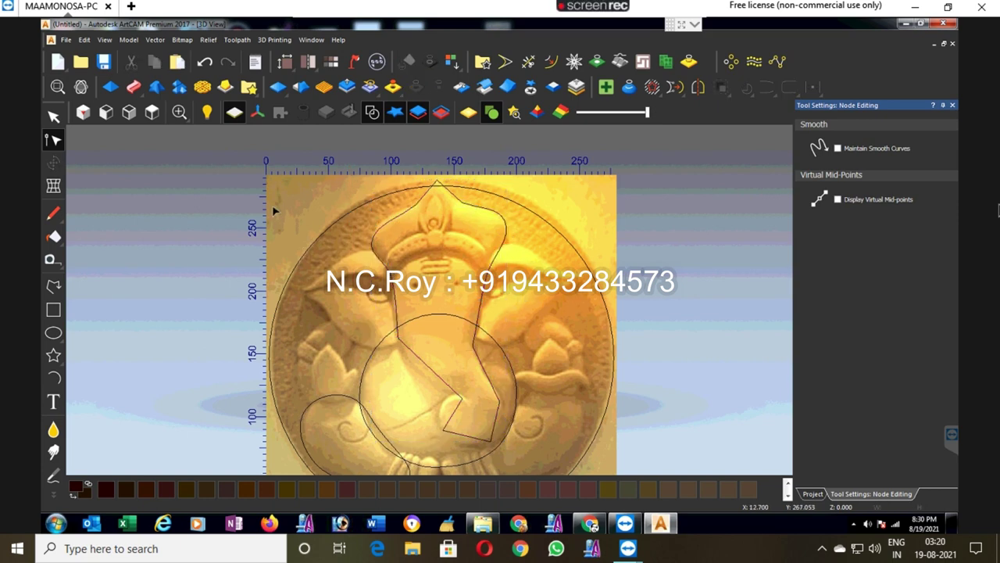
scroll(398, 231, up, 2)
click(391, 218)
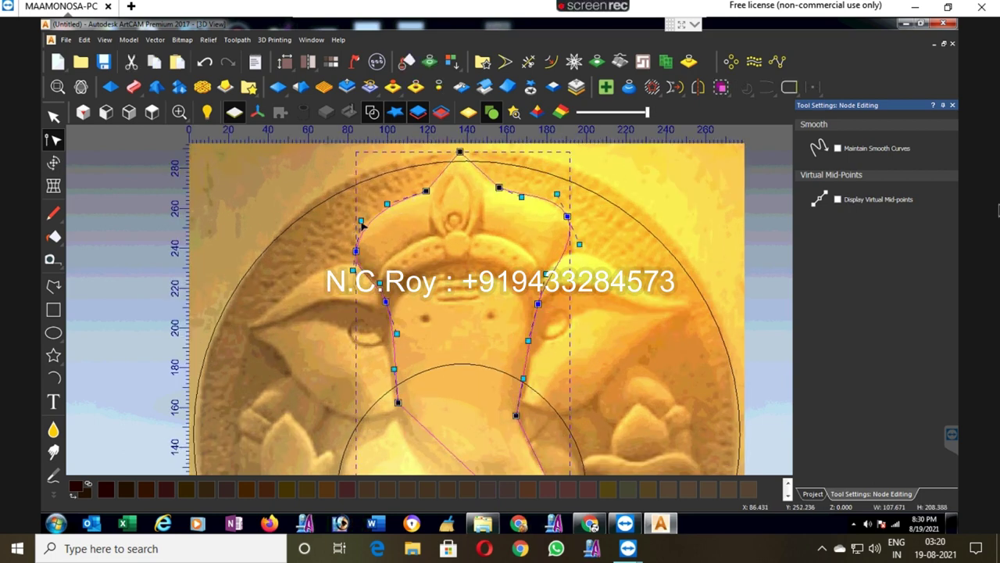
Step: Bend the crown spans with nodes and handles to match the crown's left and right slopes
drag(362, 221, 357, 217)
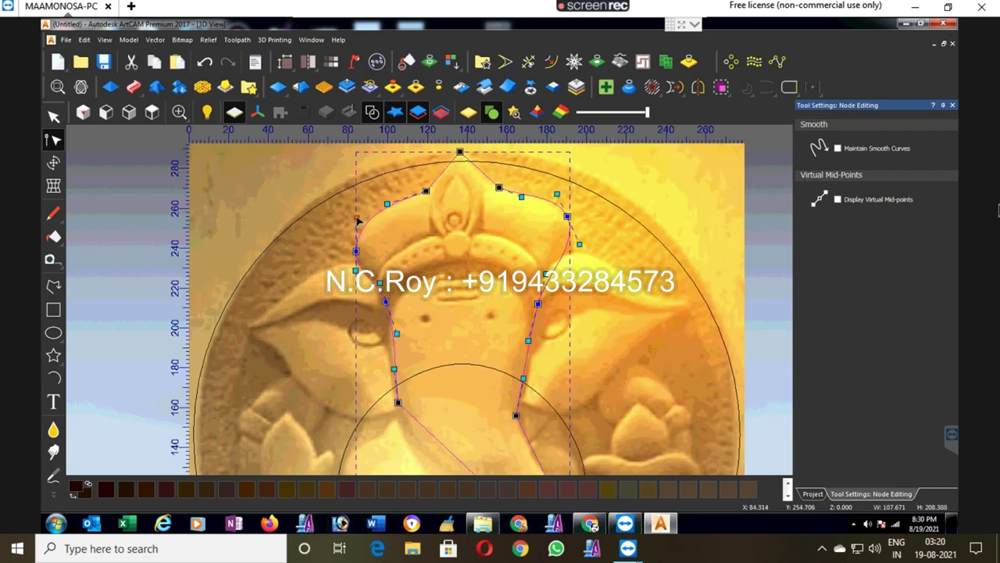
click(425, 190)
drag(392, 213, 386, 207)
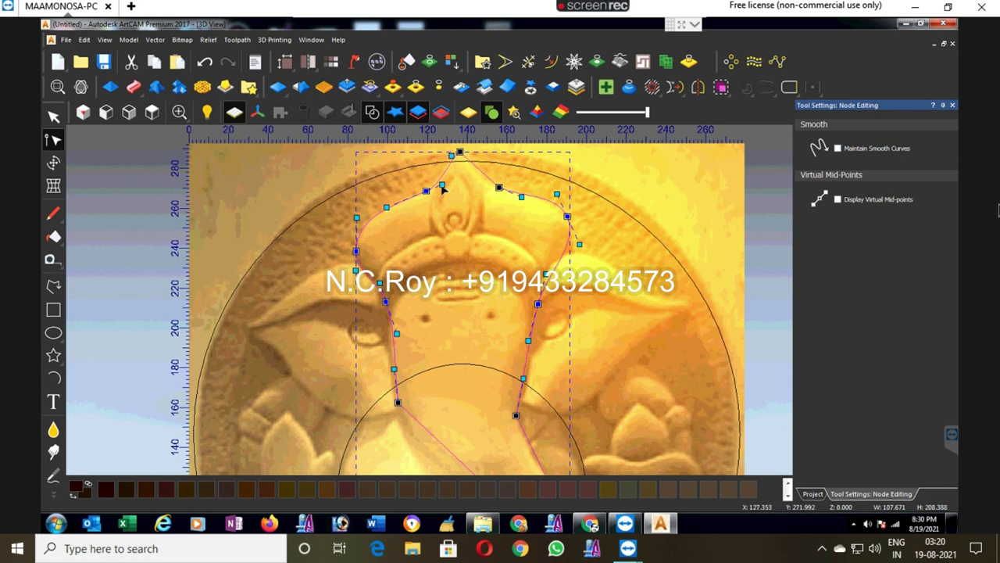
drag(427, 191, 422, 192)
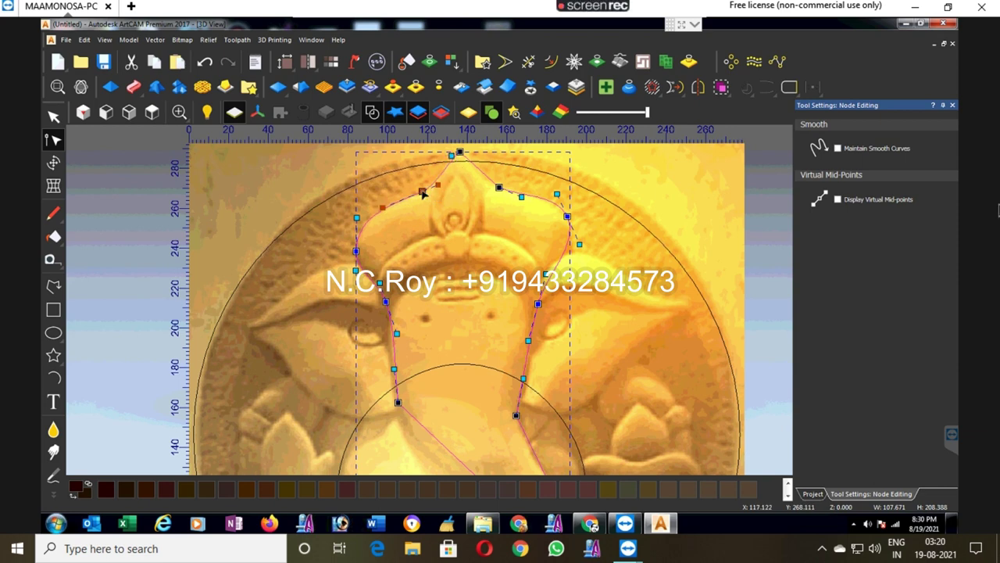
key(b)
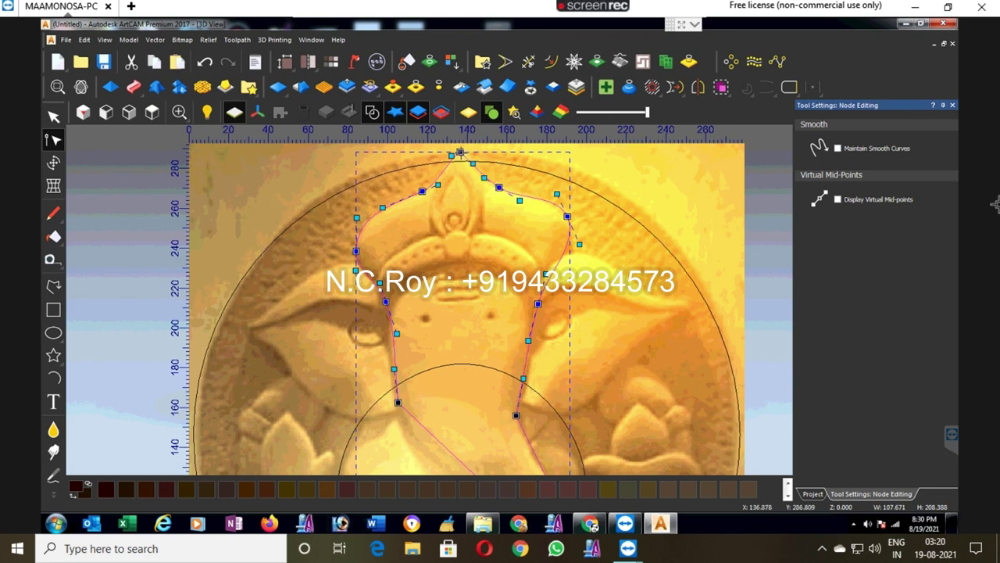
scroll(460, 153, up, 2)
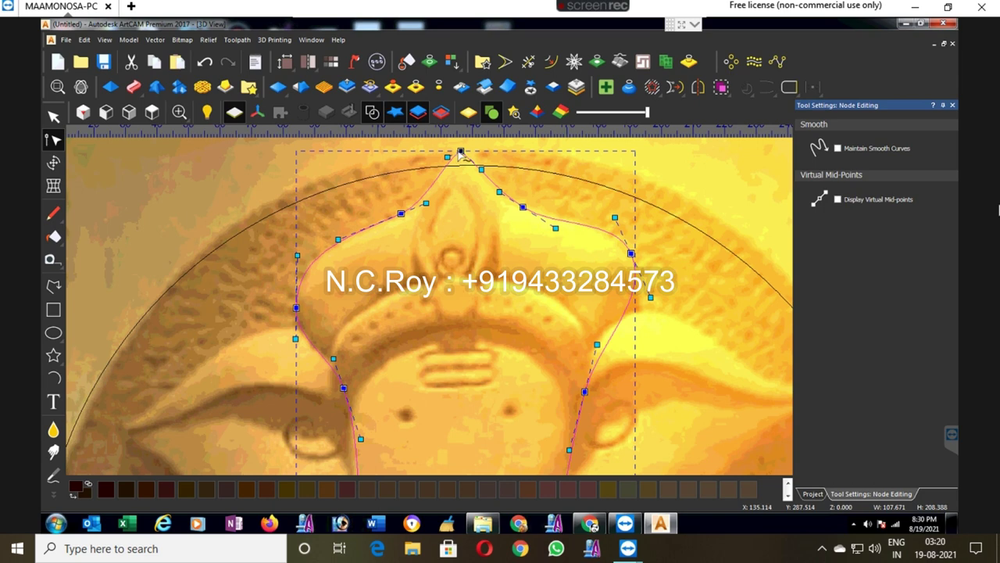
scroll(461, 153, up, 1)
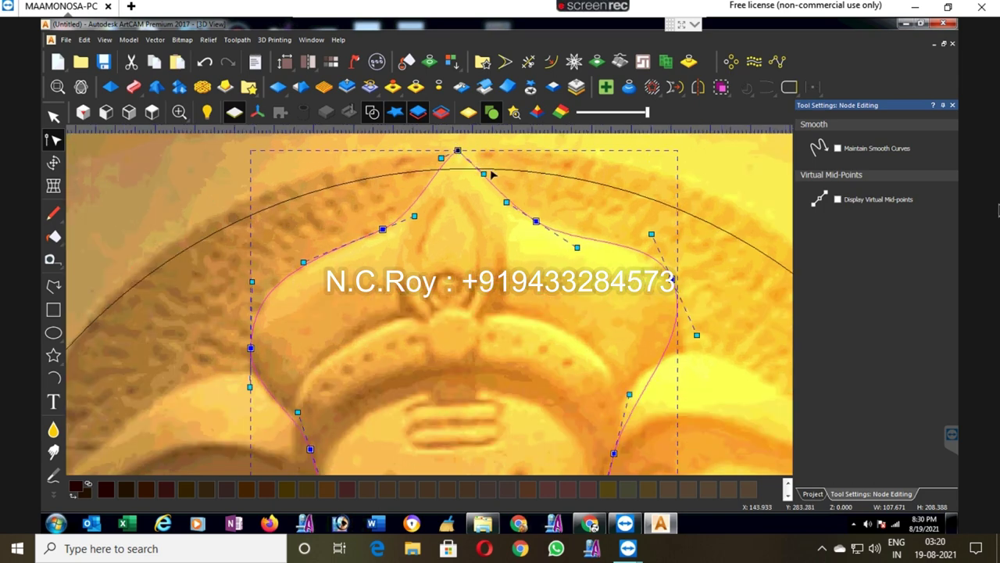
click(494, 178)
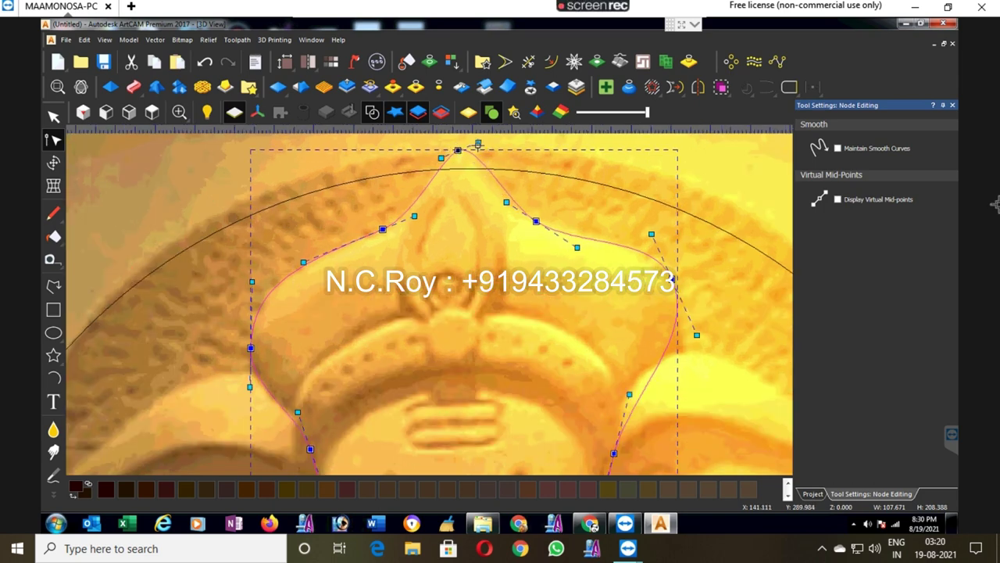
mouse_move(506, 202)
mouse_down()
mouse_move(493, 198)
mouse_move(535, 217)
mouse_up()
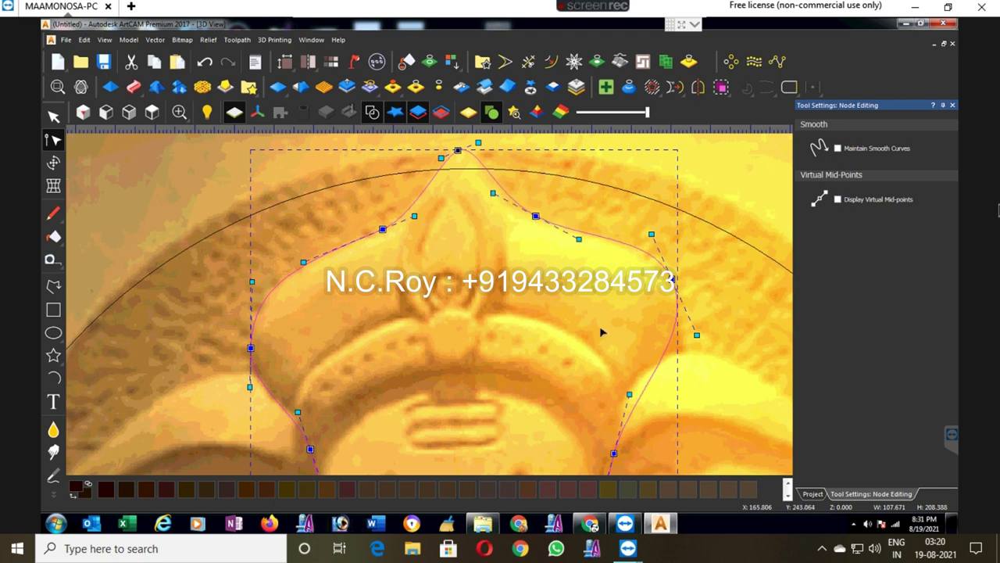
Step: Round the right side of the head and fit both cheek curves to the image
drag(696, 336, 704, 374)
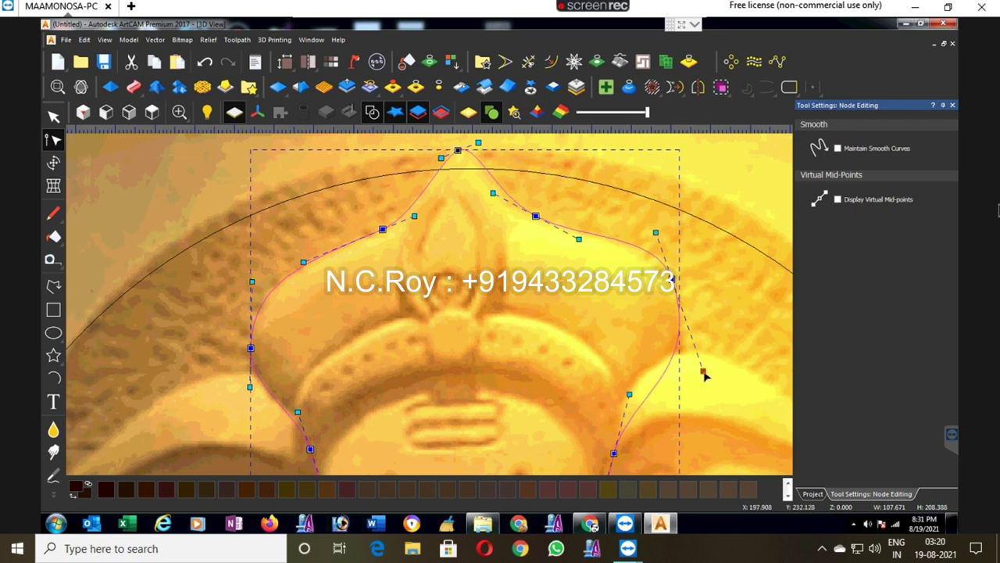
drag(631, 395, 631, 349)
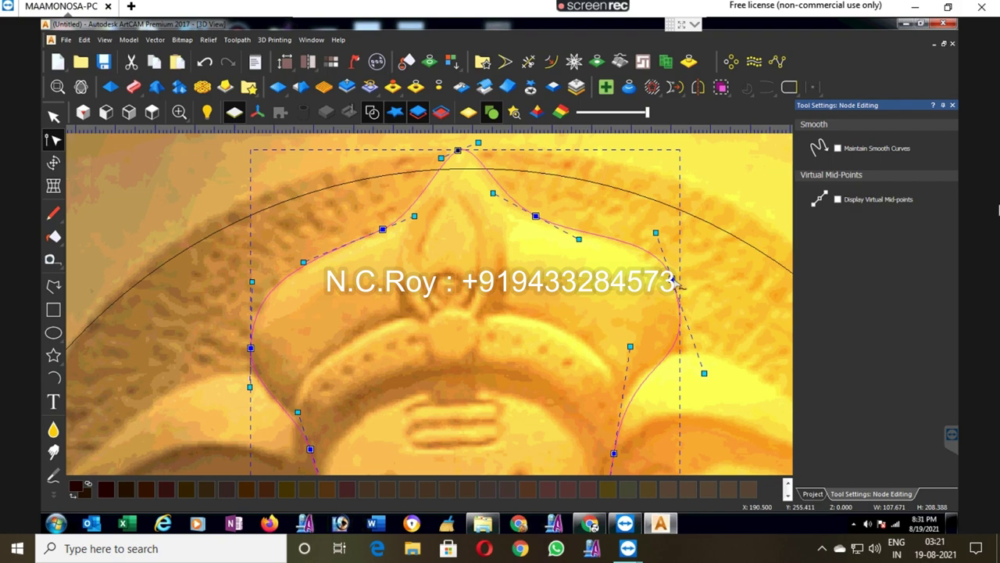
drag(675, 281, 680, 288)
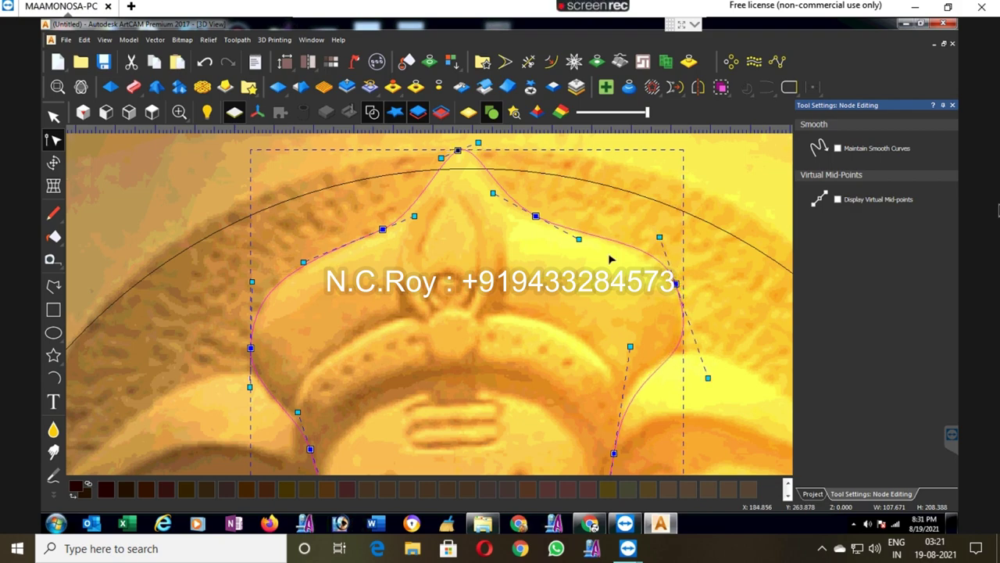
scroll(514, 362, down, 1)
scroll(486, 377, down, 1)
scroll(402, 453, down, 1)
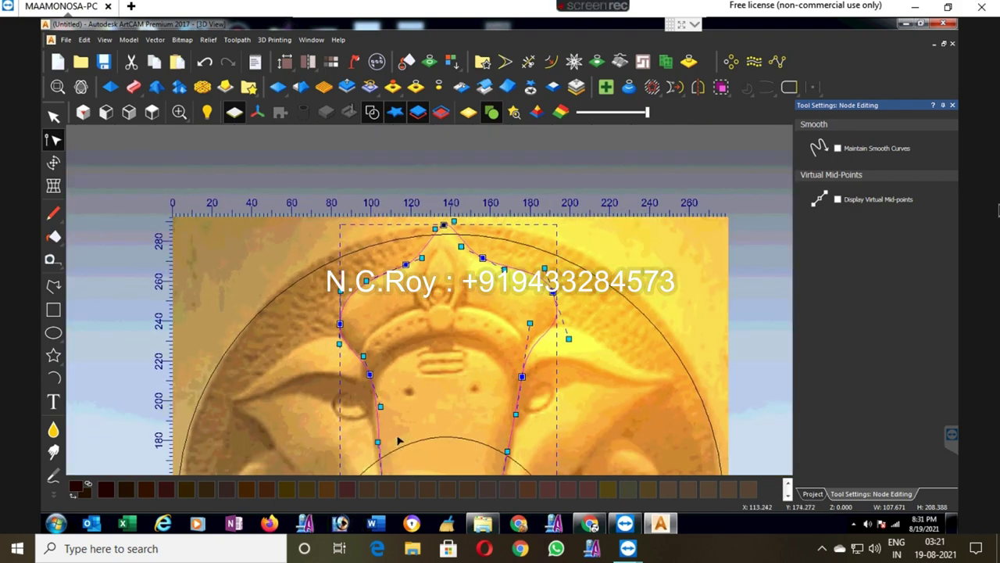
scroll(373, 426, up, 1)
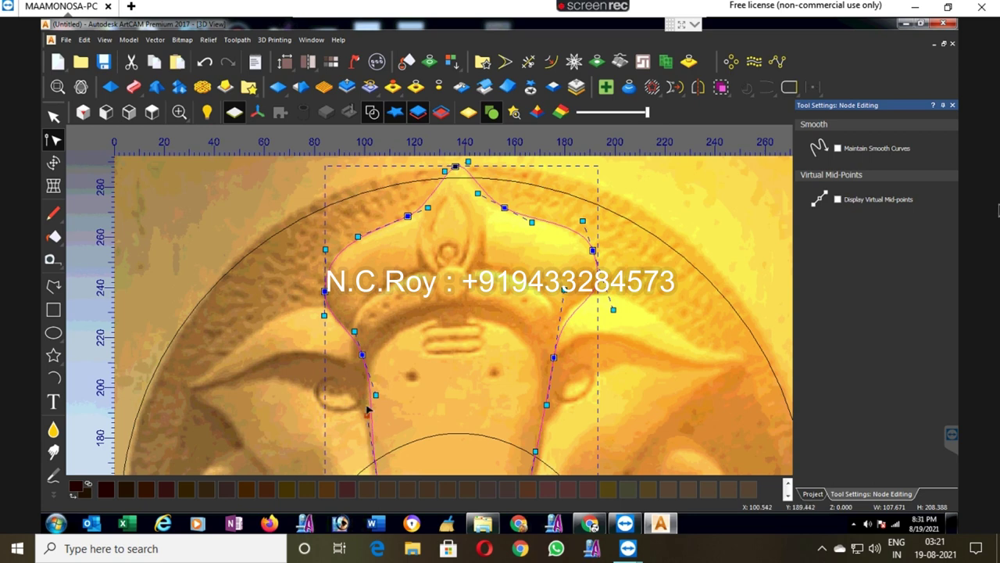
drag(377, 397, 367, 379)
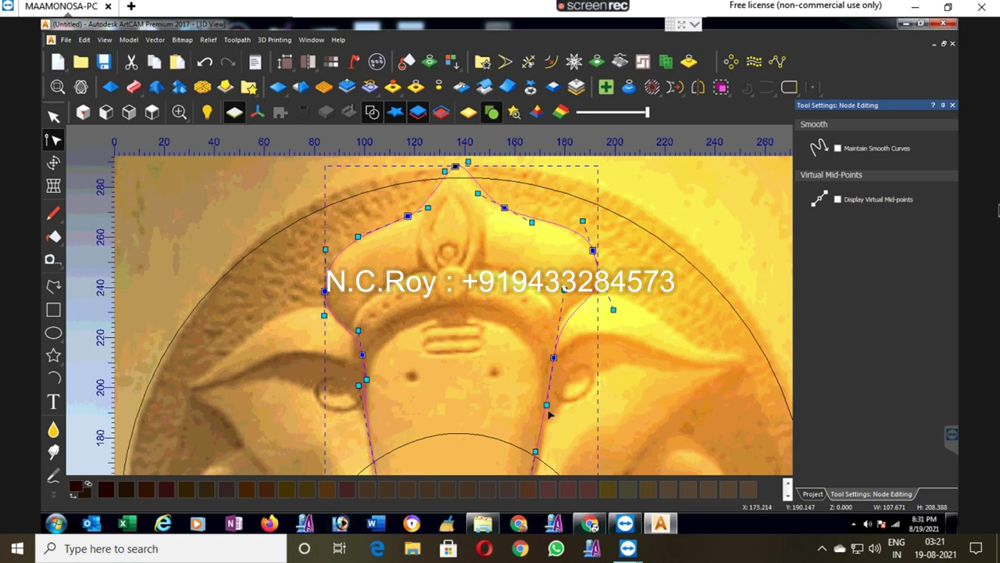
drag(546, 405, 551, 424)
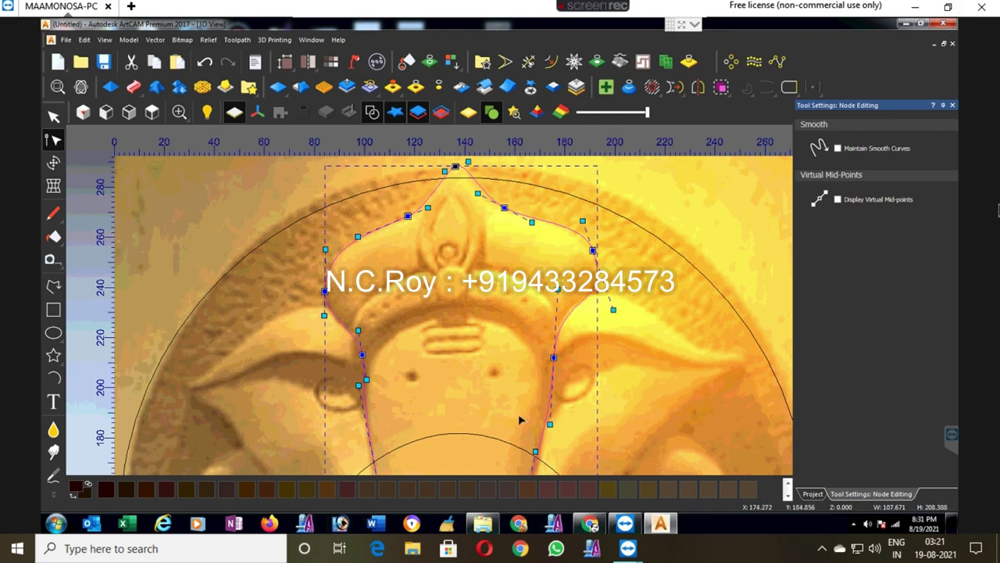
scroll(521, 418, down, 3)
scroll(487, 434, down, 3)
scroll(454, 407, up, 2)
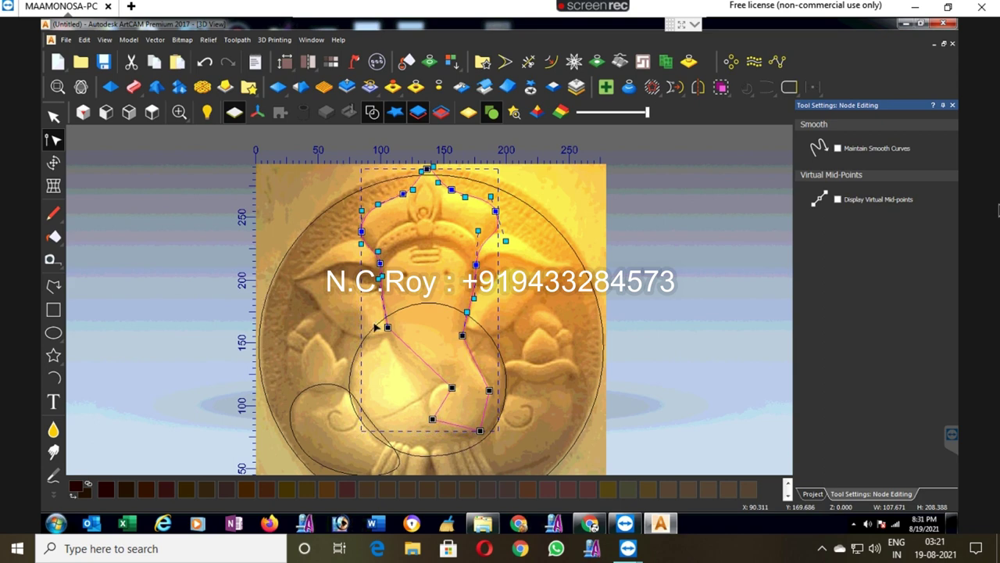
click(381, 327)
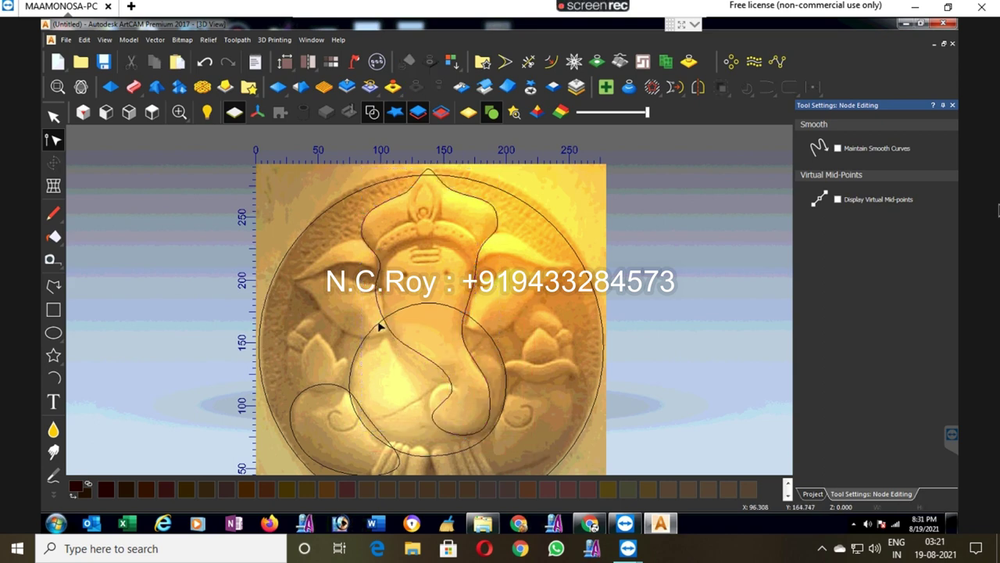
Step: Reshape the trunk outline's left edge and lower curves to follow the carved trunk
scroll(388, 312, up, 1)
click(379, 307)
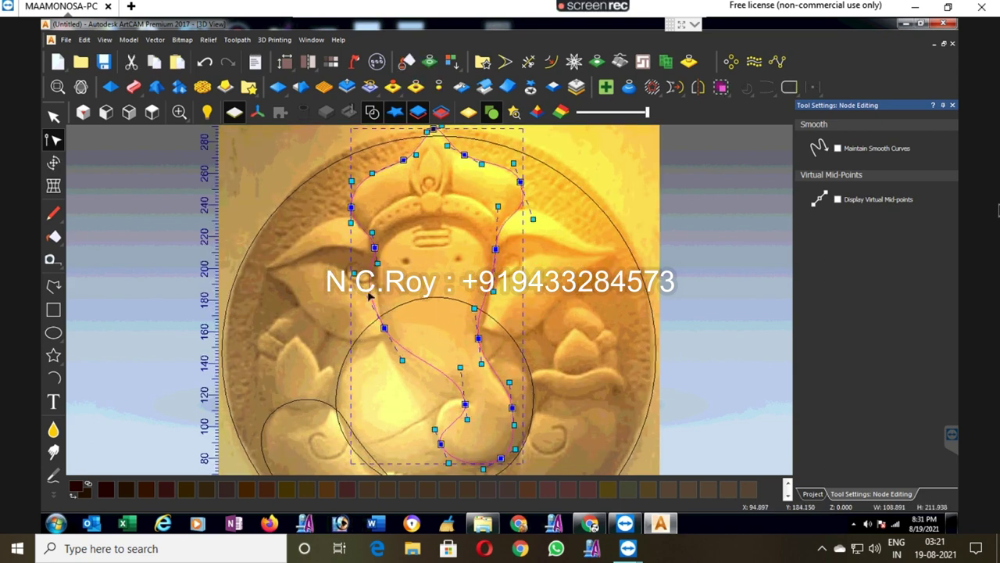
drag(384, 327, 399, 356)
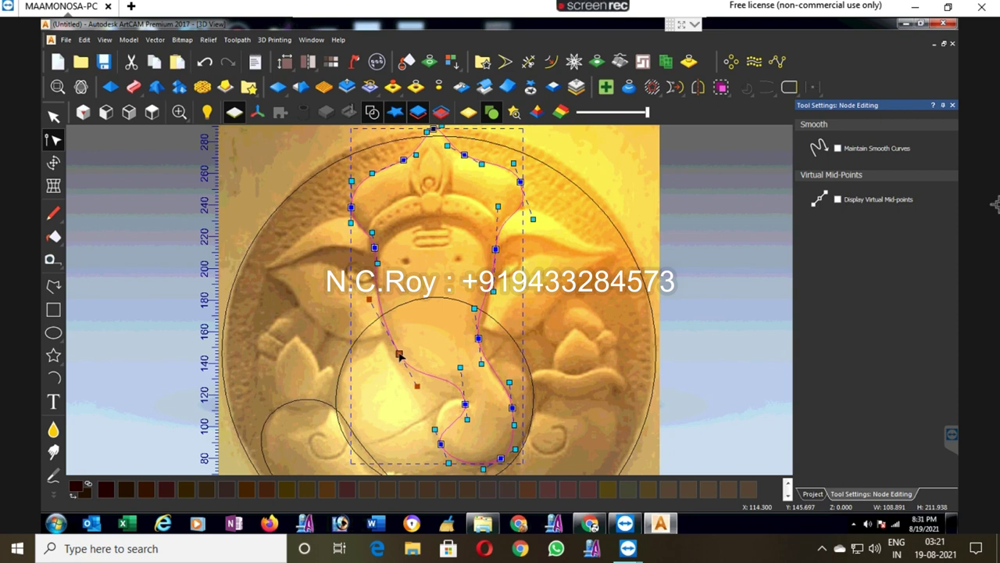
drag(457, 371, 444, 397)
drag(478, 338, 479, 347)
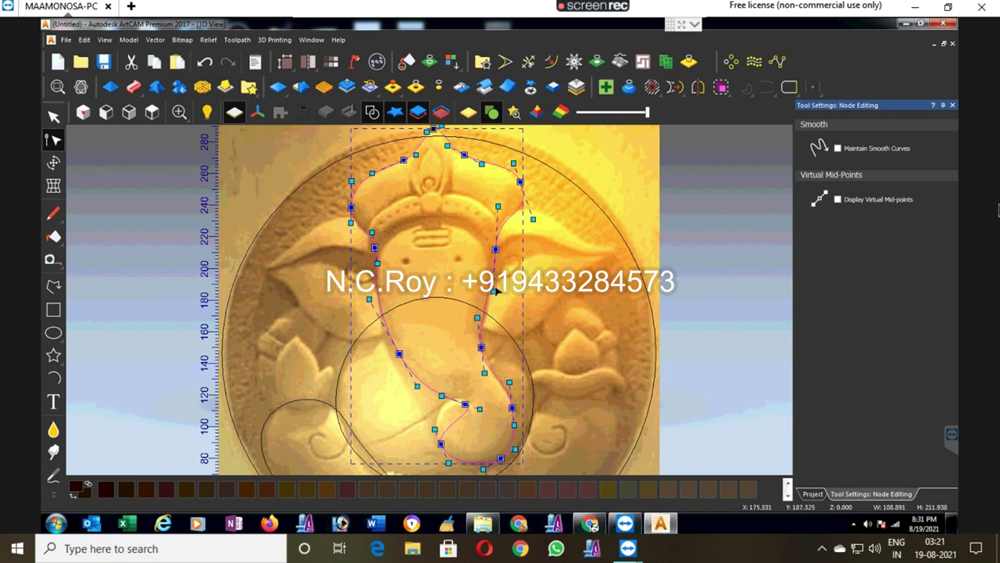
drag(494, 291, 499, 306)
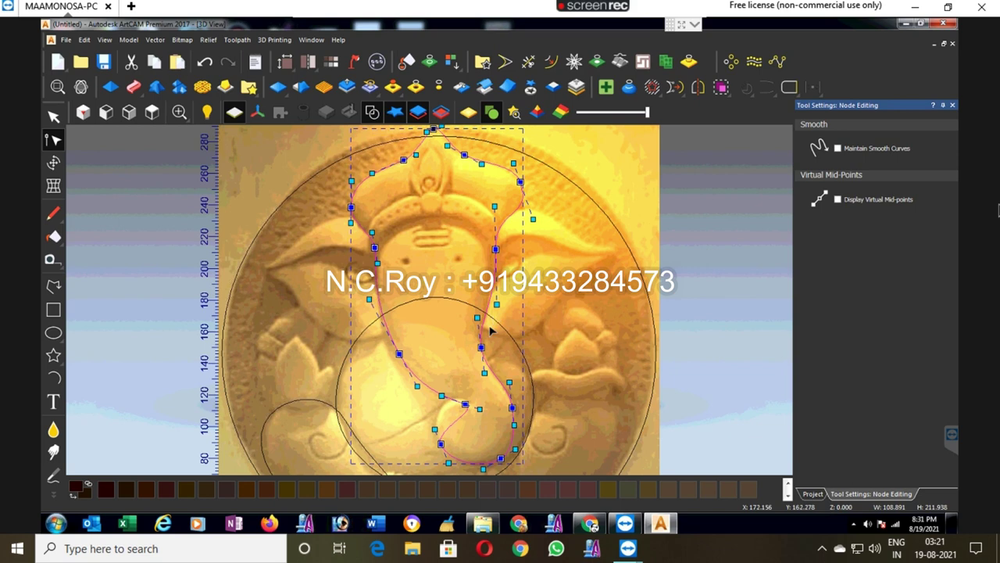
scroll(500, 387, up, 1)
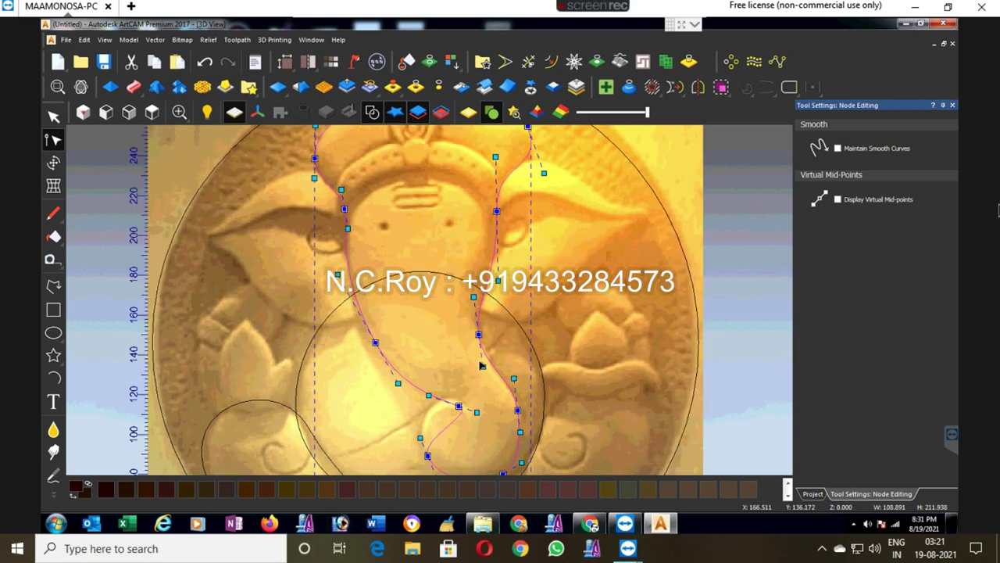
drag(483, 367, 485, 370)
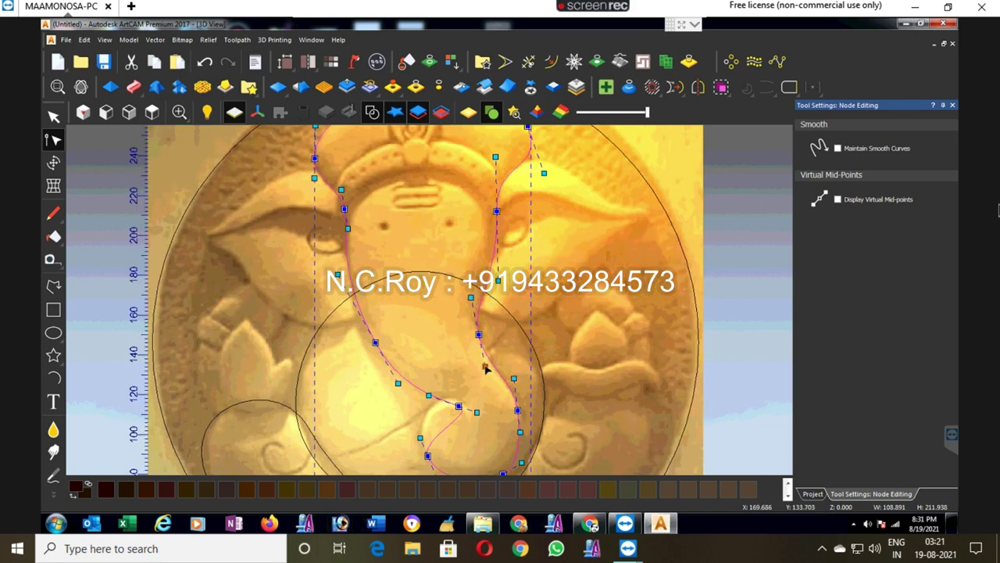
scroll(506, 377, down, 1)
scroll(502, 403, up, 1)
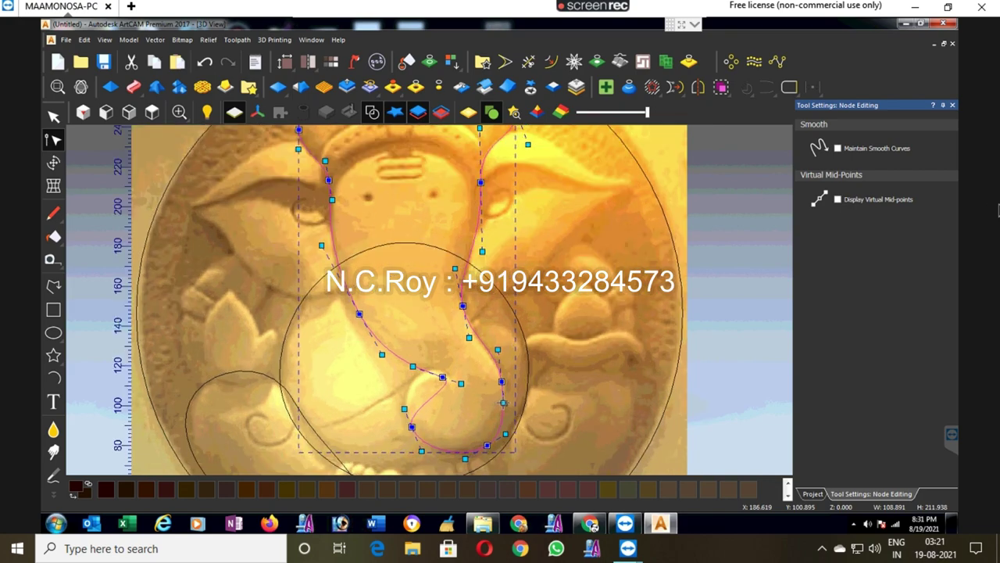
mouse_move(505, 402)
mouse_down()
mouse_move(514, 405)
mouse_move(504, 377)
mouse_up()
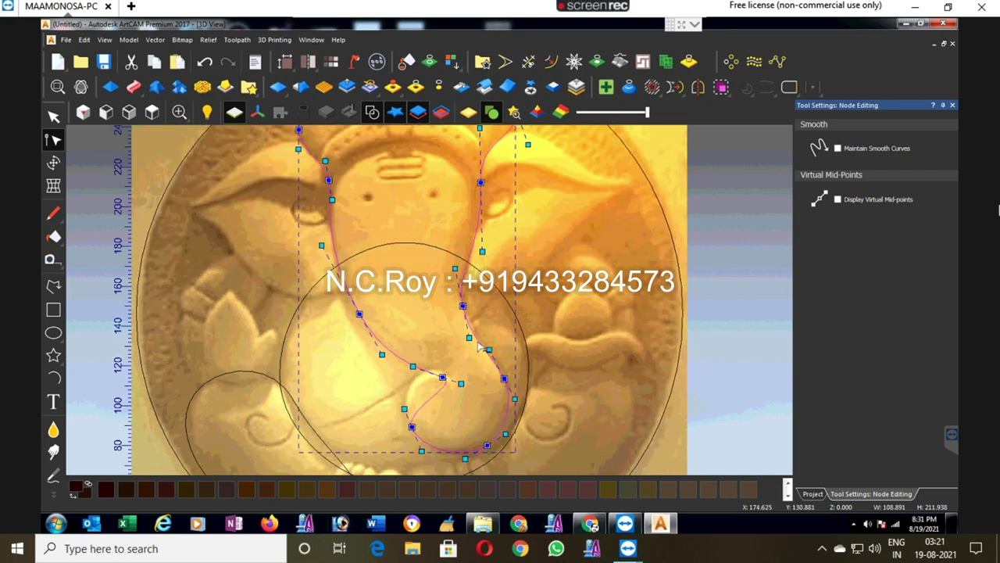
drag(470, 338, 463, 303)
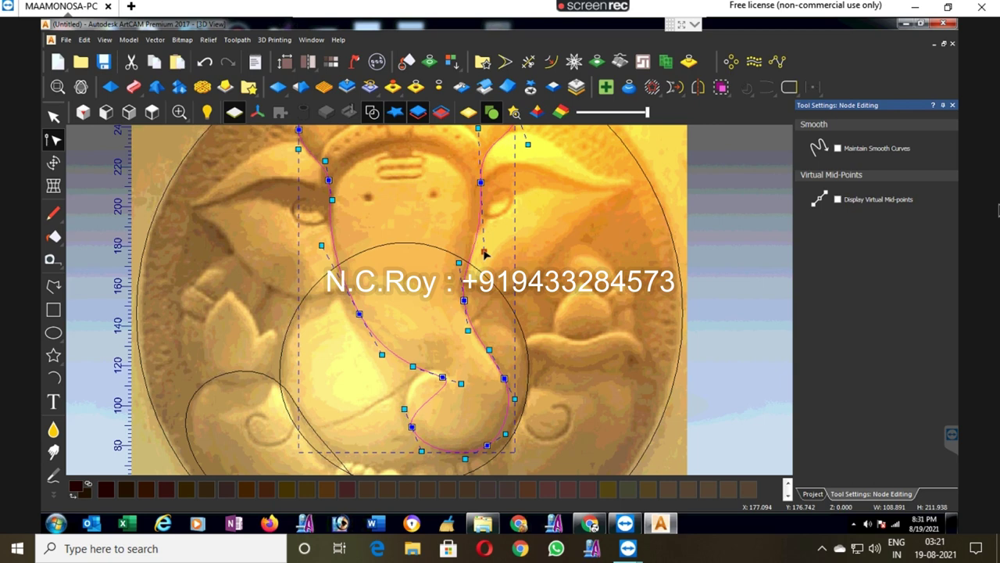
Step: Move the curl-tip node and bend its neighbouring segments so the inner loop matches the trunk tip
drag(321, 245, 319, 247)
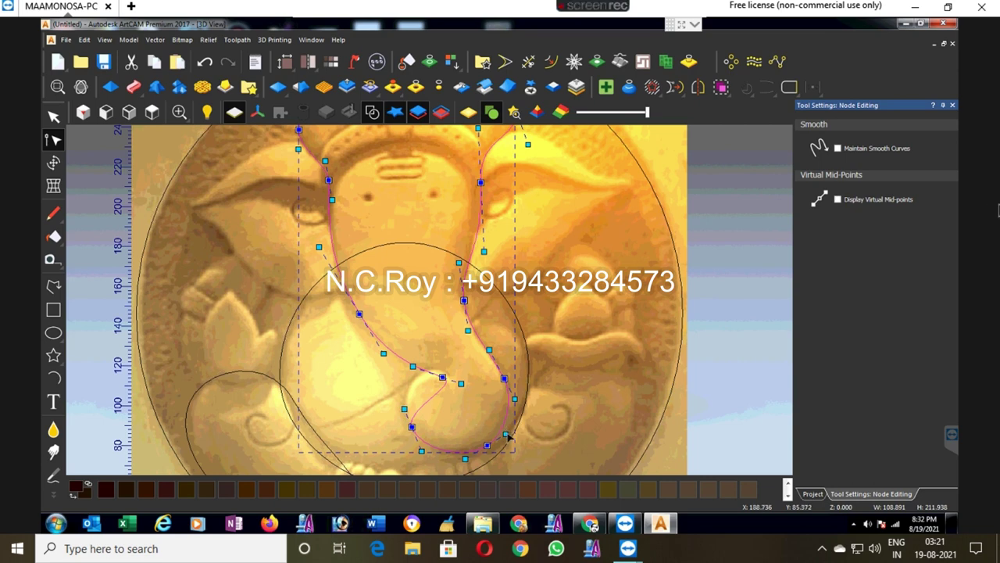
click(442, 378)
drag(441, 378, 428, 369)
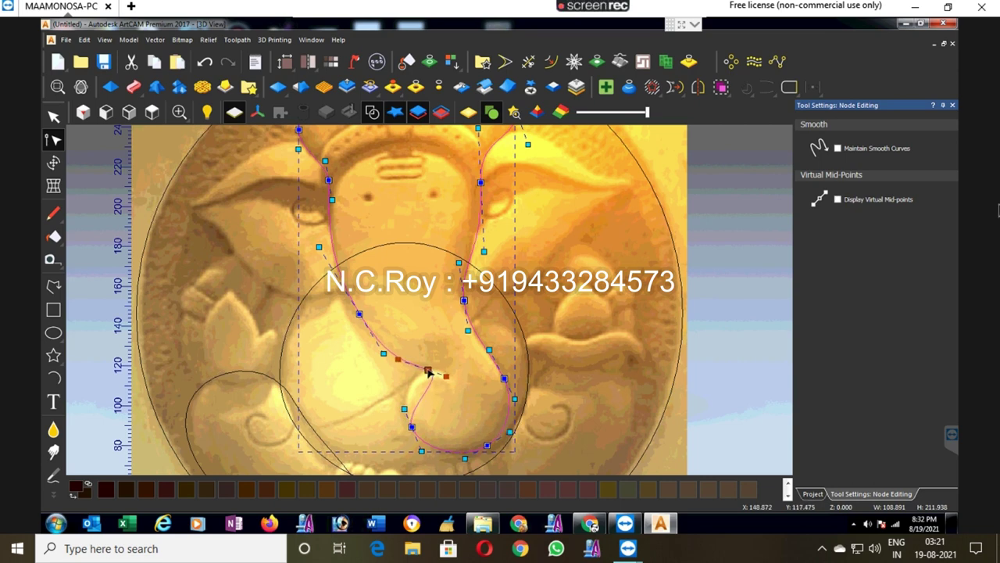
drag(405, 410, 392, 377)
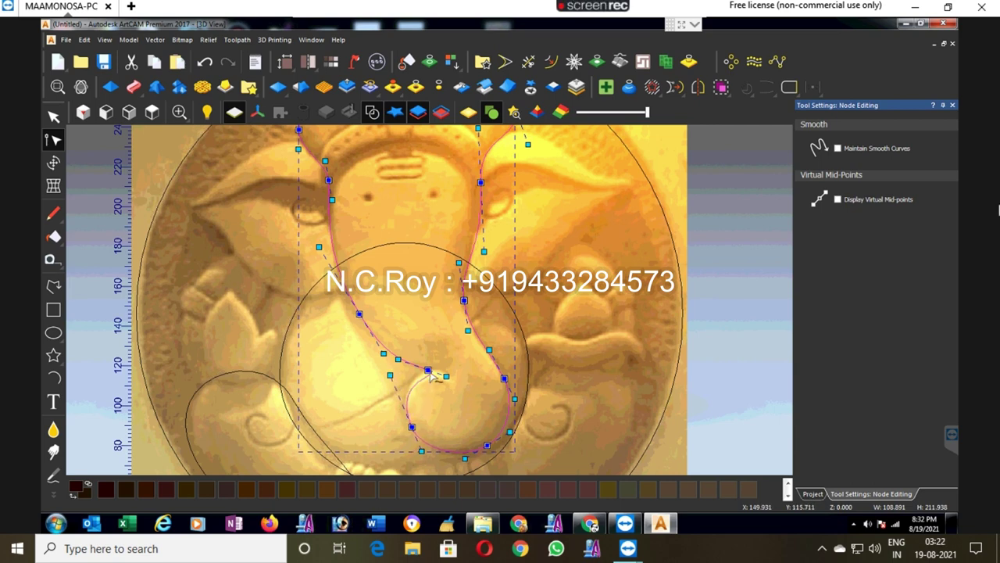
drag(428, 370, 384, 352)
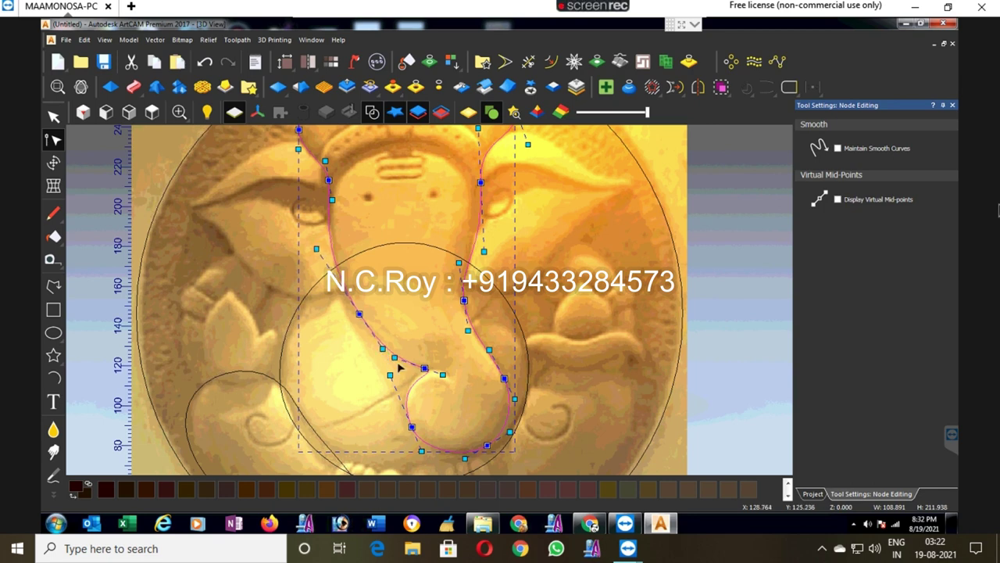
drag(465, 458, 464, 461)
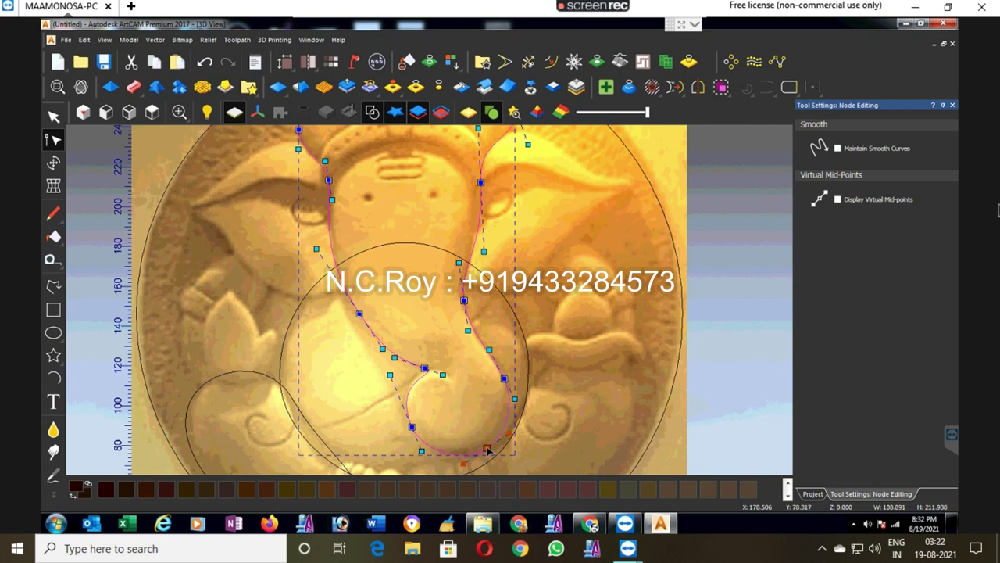
click(504, 378)
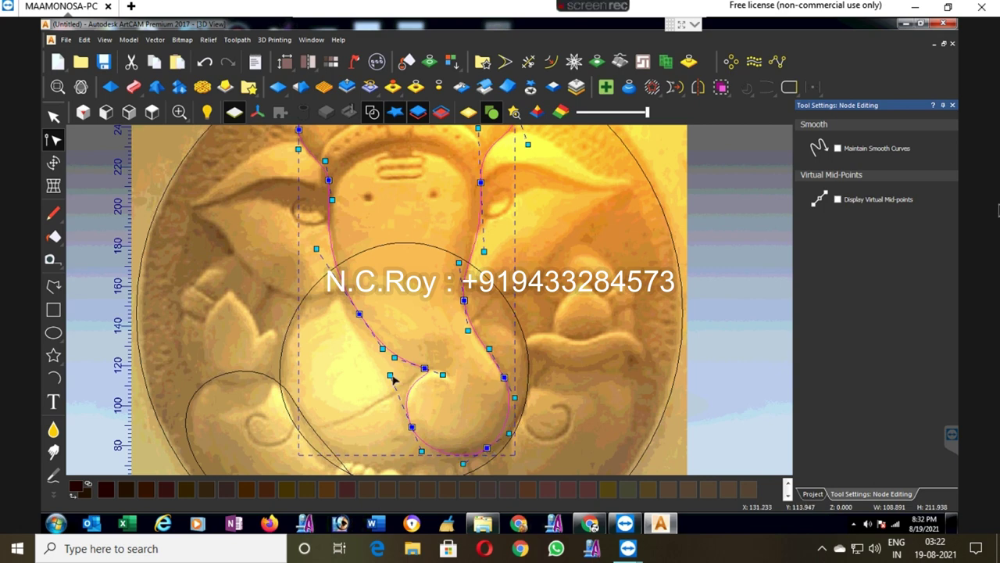
drag(391, 375, 391, 381)
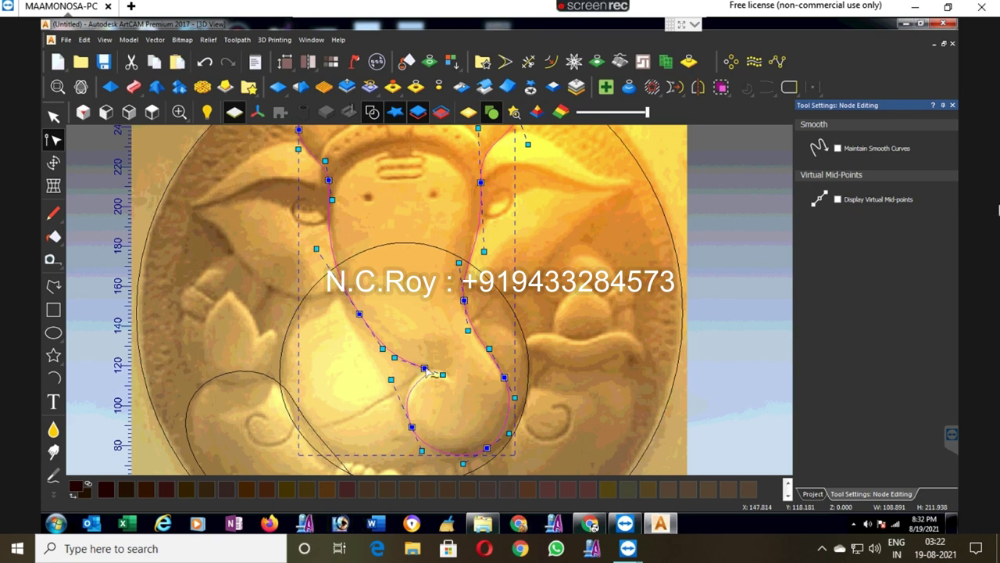
drag(425, 368, 420, 365)
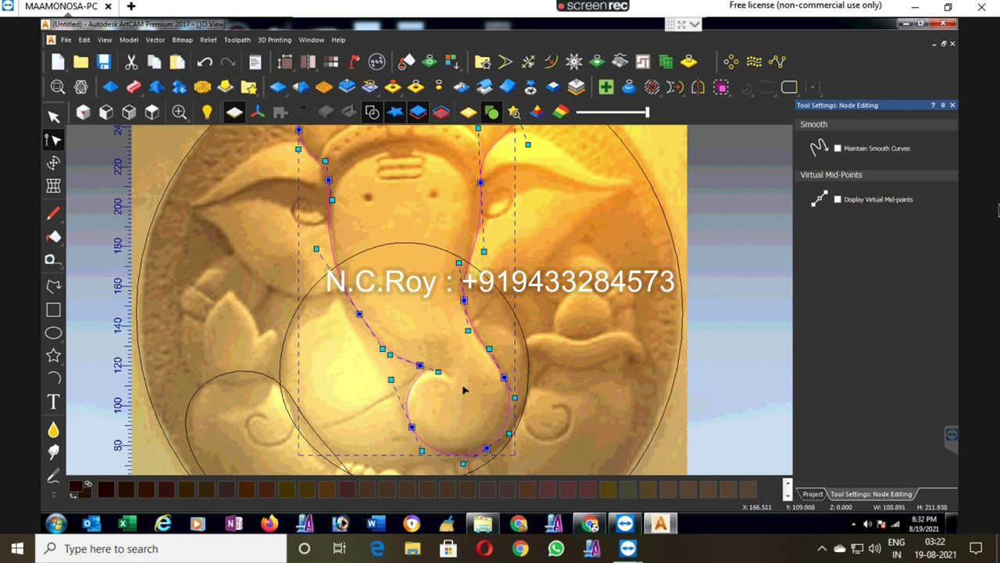
drag(438, 373, 435, 373)
drag(360, 314, 358, 316)
click(442, 324)
Step: Draw two small ellipses over the Ganesha's feet, the second one at the toe
scroll(442, 324, down, 3)
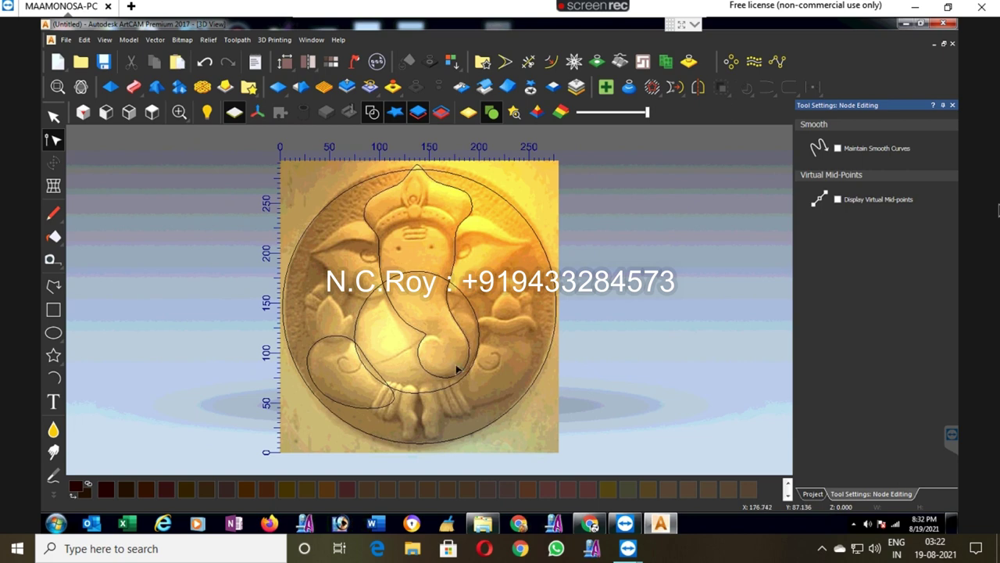
scroll(398, 390, up, 1)
scroll(413, 422, up, 1)
scroll(383, 414, up, 1)
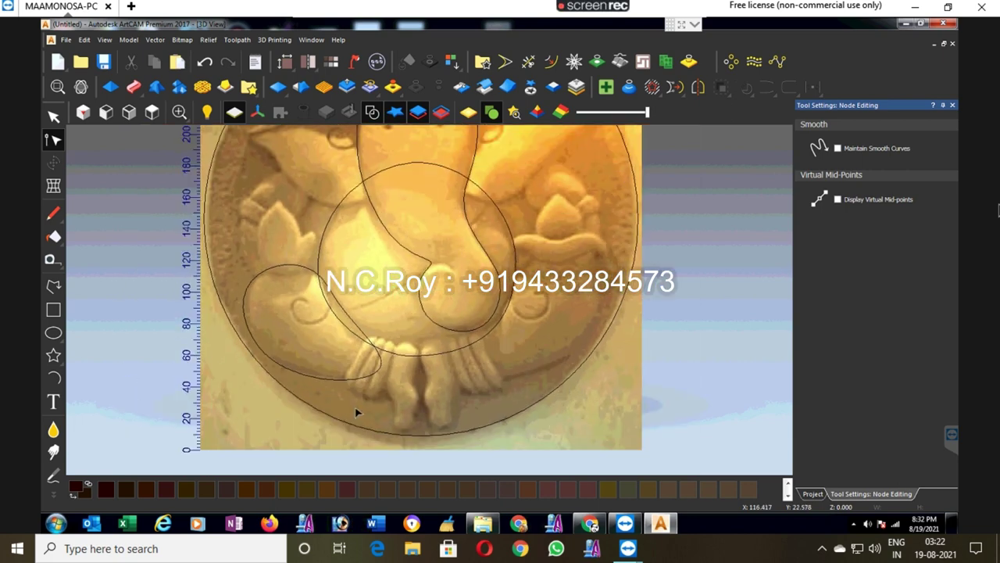
click(54, 333)
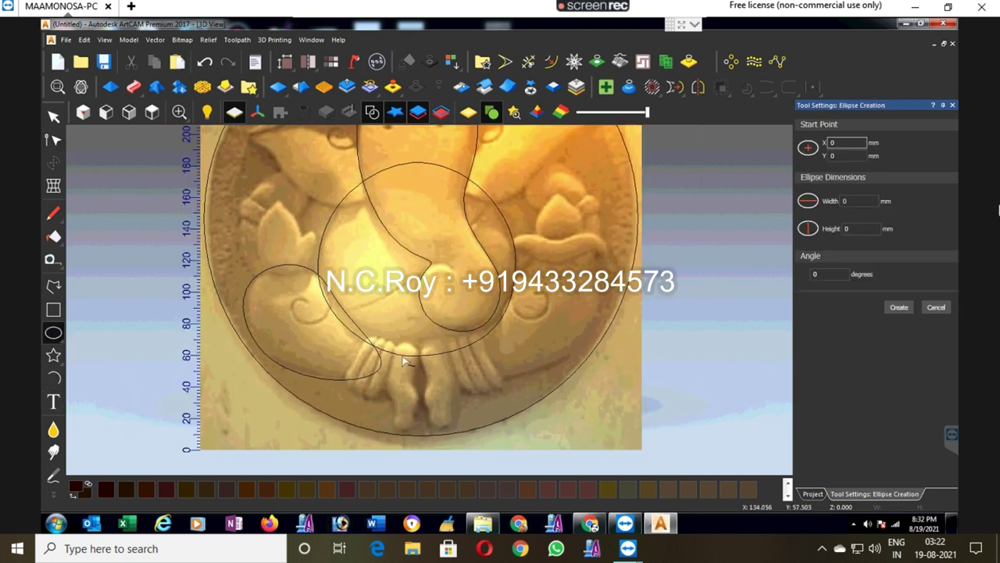
drag(392, 362, 407, 382)
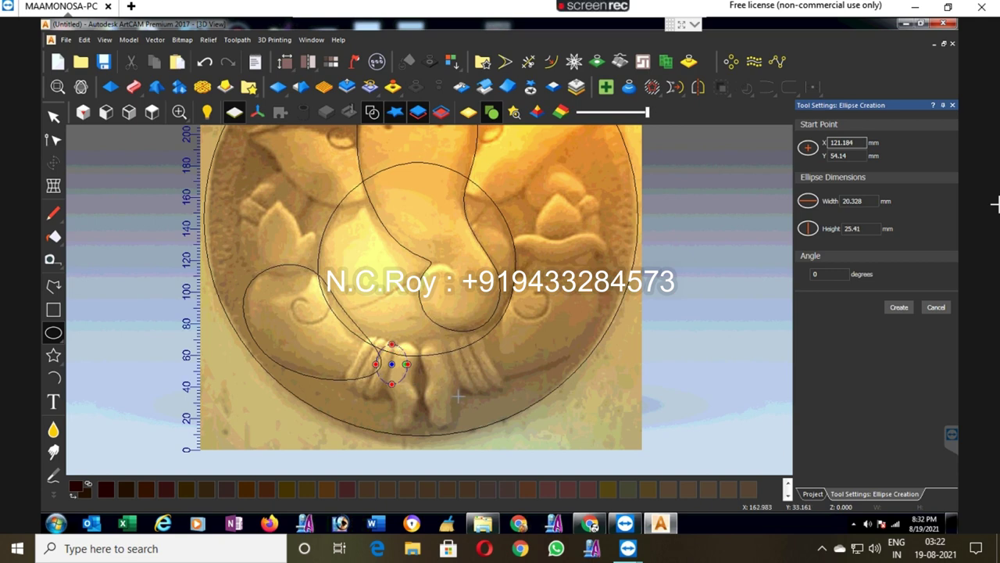
scroll(418, 415, up, 1)
scroll(392, 410, up, 1)
drag(392, 415, 408, 439)
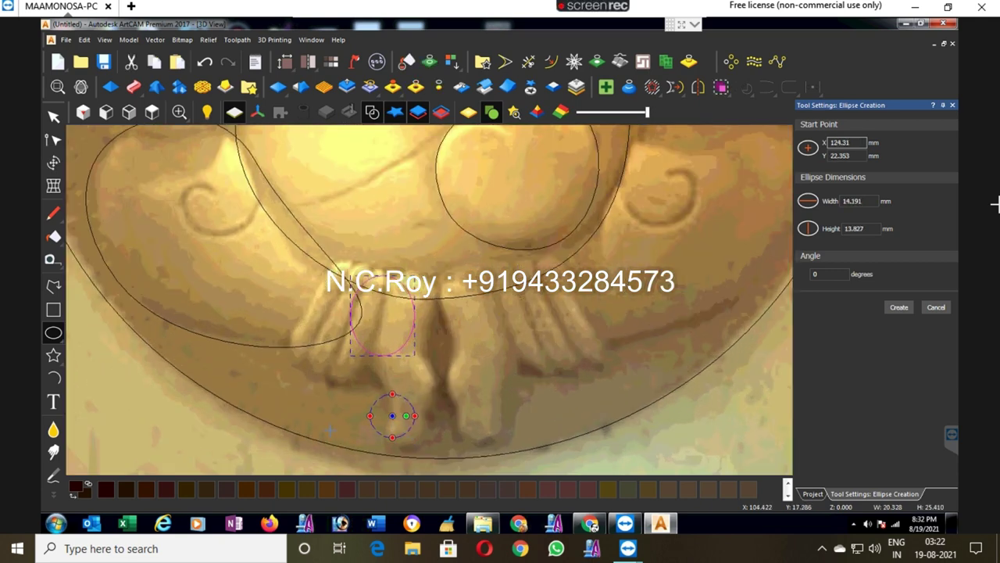
Step: Move the lower ellipse onto the toe and shift its left node to round the toe outline
click(53, 116)
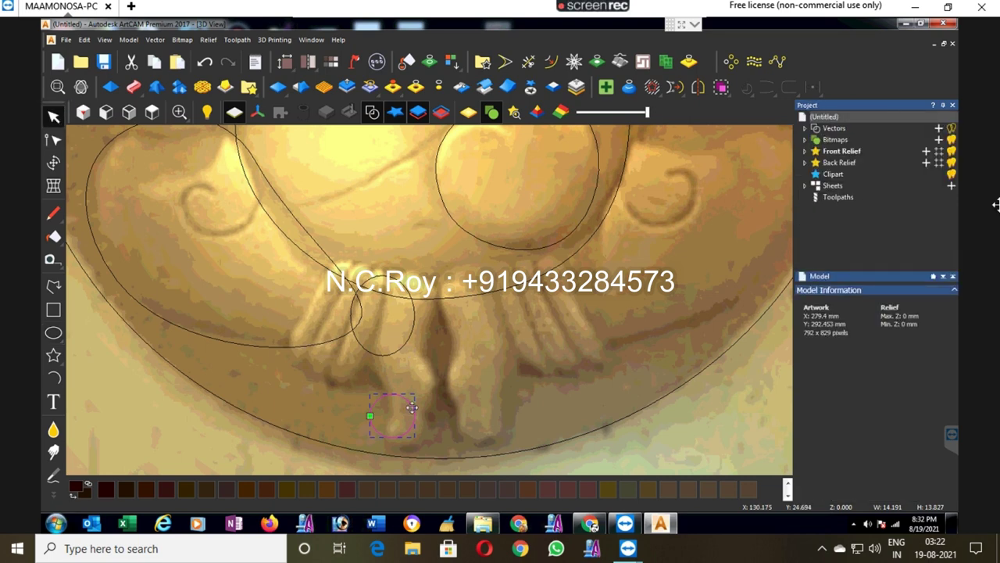
drag(413, 413, 421, 425)
click(53, 139)
click(379, 428)
drag(379, 428, 383, 429)
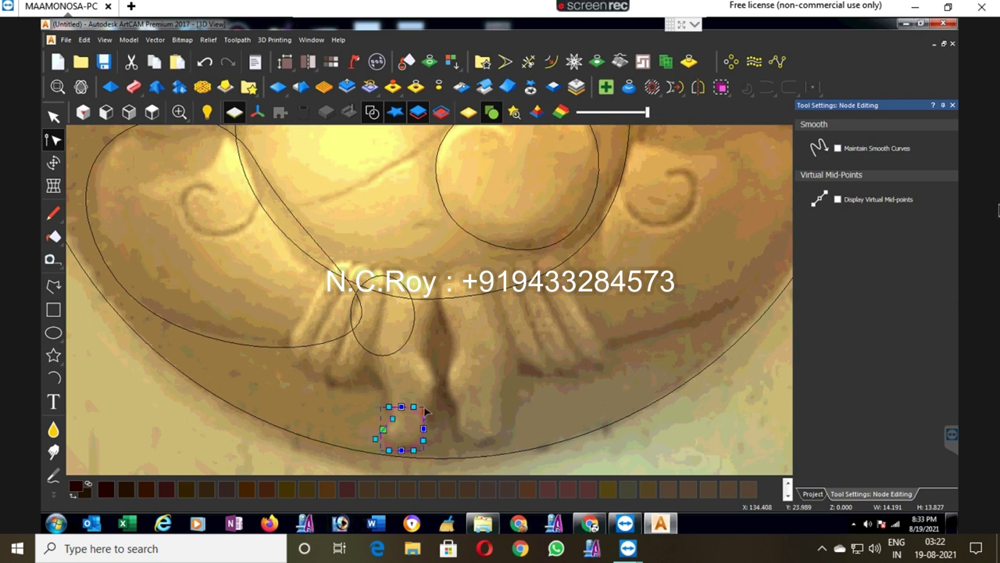
click(383, 430)
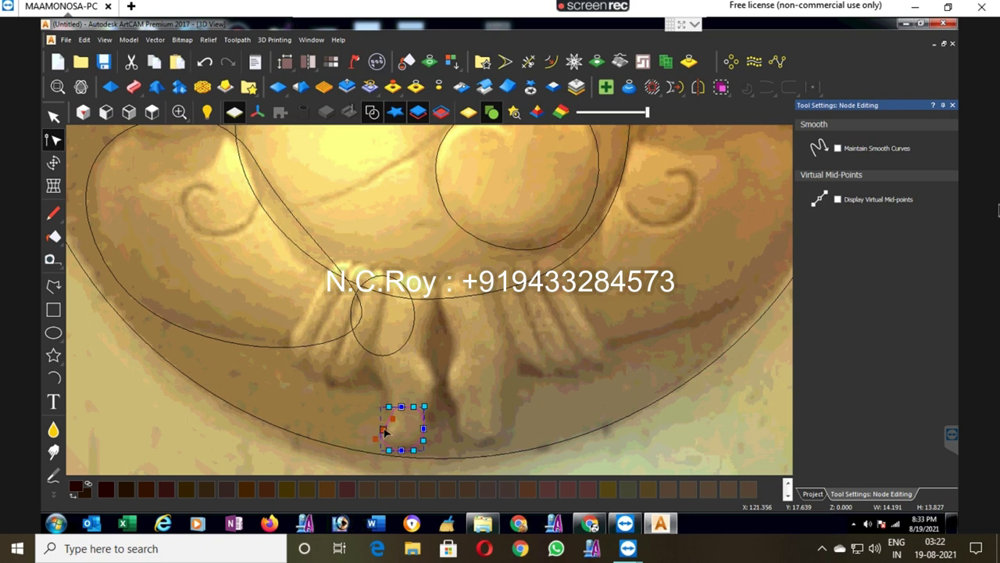
click(461, 429)
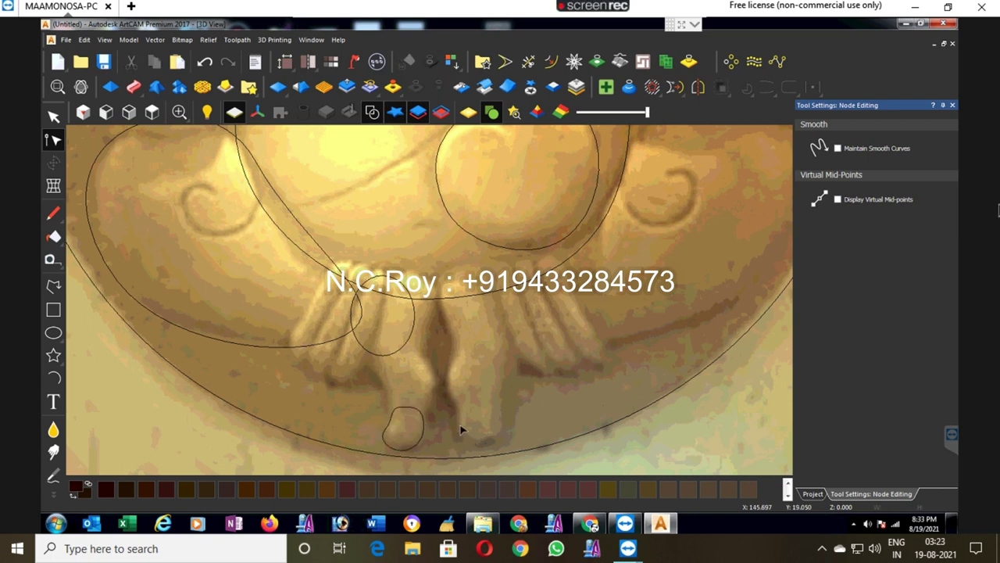
click(413, 339)
key(n)
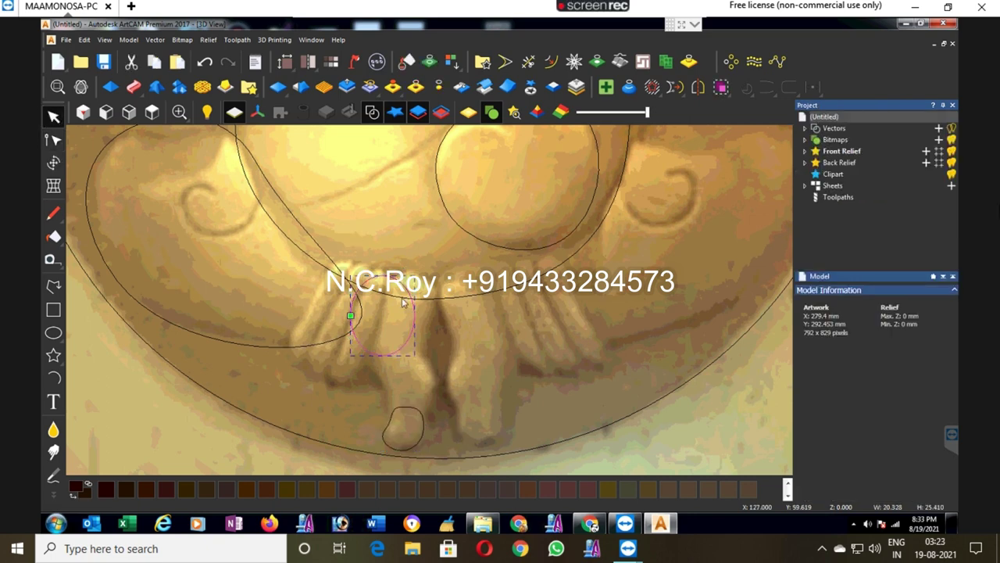
Step: Move the upper ellipse right onto the foot and stretch its bottom down to the toe
drag(407, 298, 435, 290)
click(53, 140)
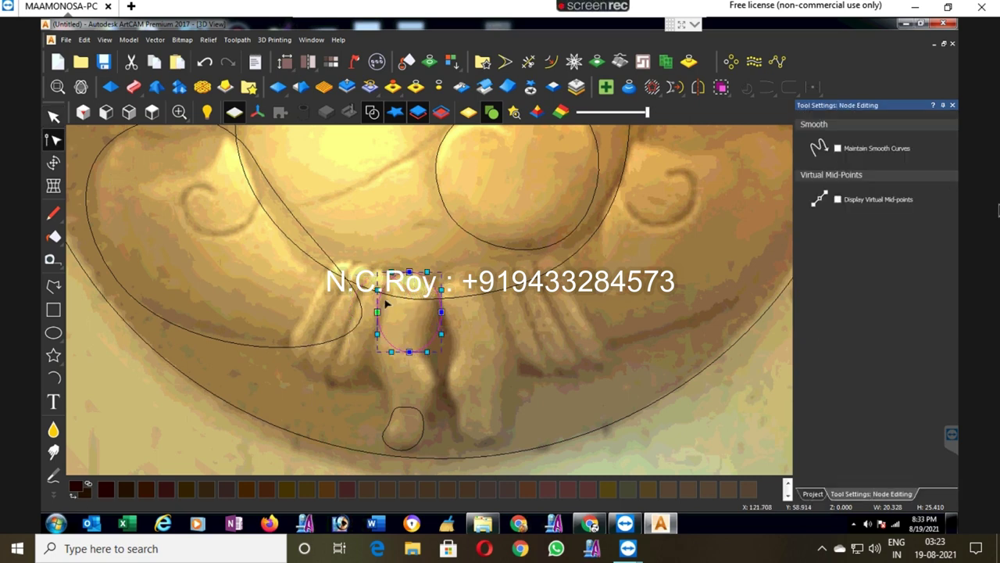
drag(378, 313, 356, 312)
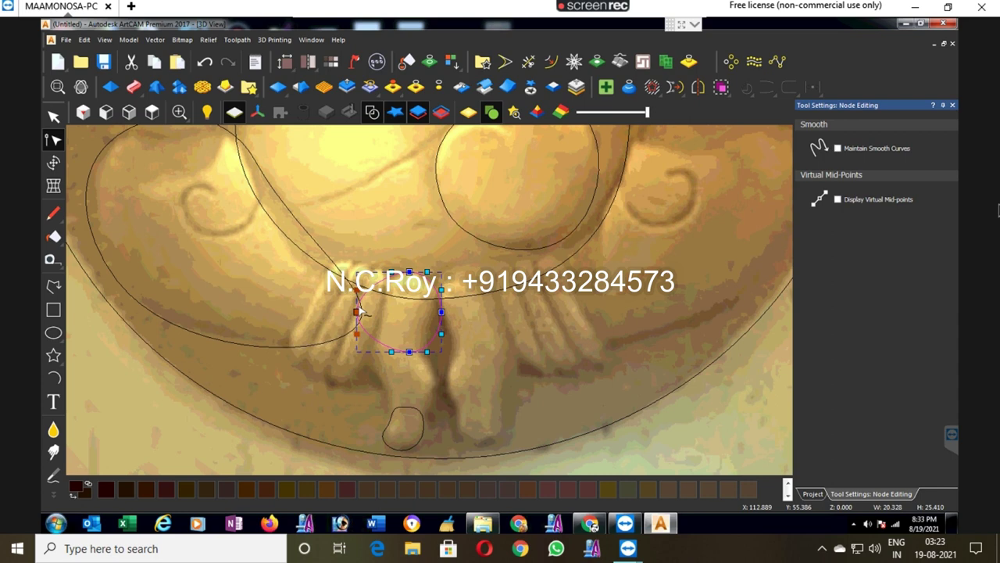
drag(427, 272, 427, 267)
mouse_move(409, 353)
mouse_down()
mouse_move(404, 421)
mouse_move(433, 423)
mouse_up()
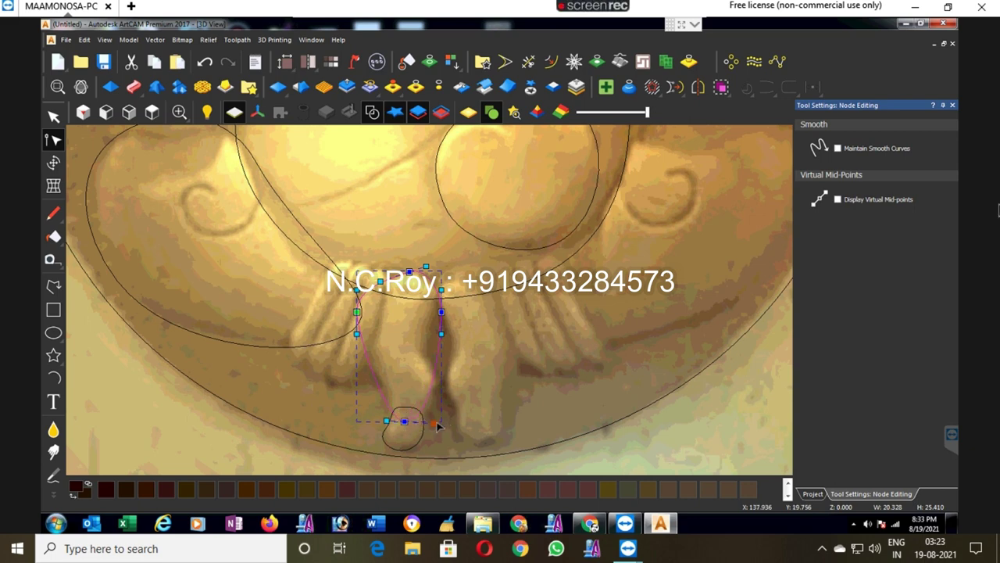
Step: Refine the outline's left and right curves and nodes into a smooth leg shape
drag(356, 333, 348, 362)
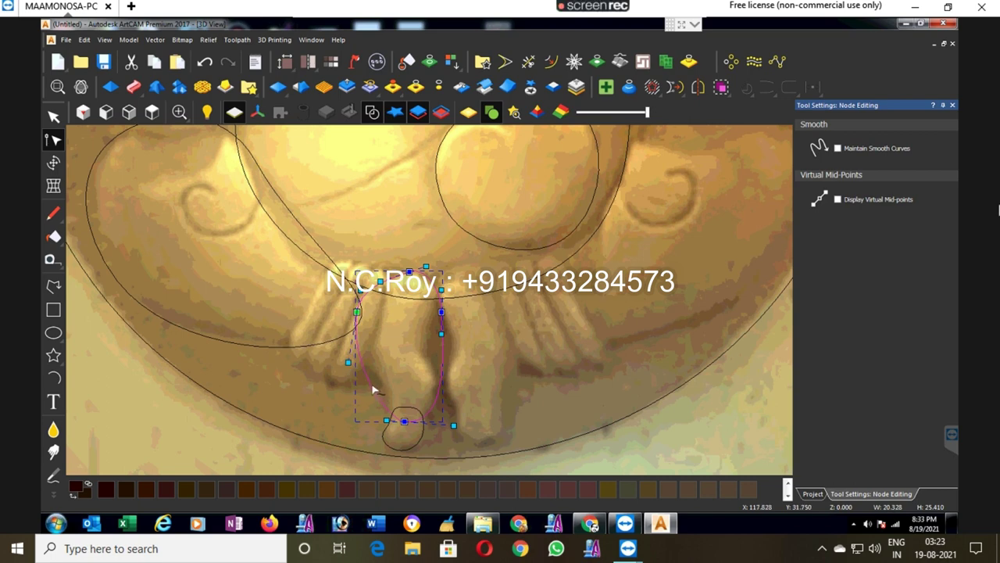
drag(374, 388, 384, 395)
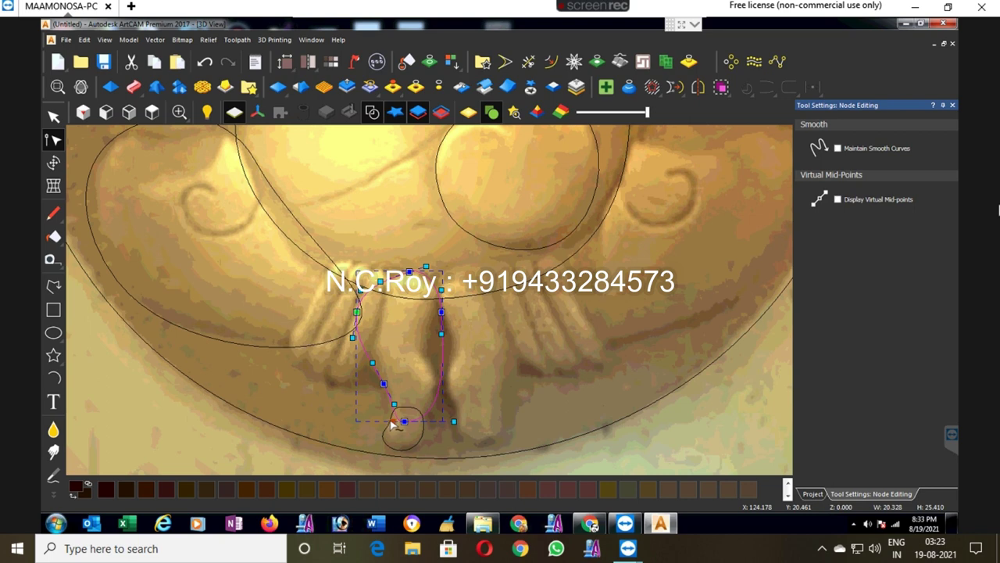
drag(404, 424, 404, 428)
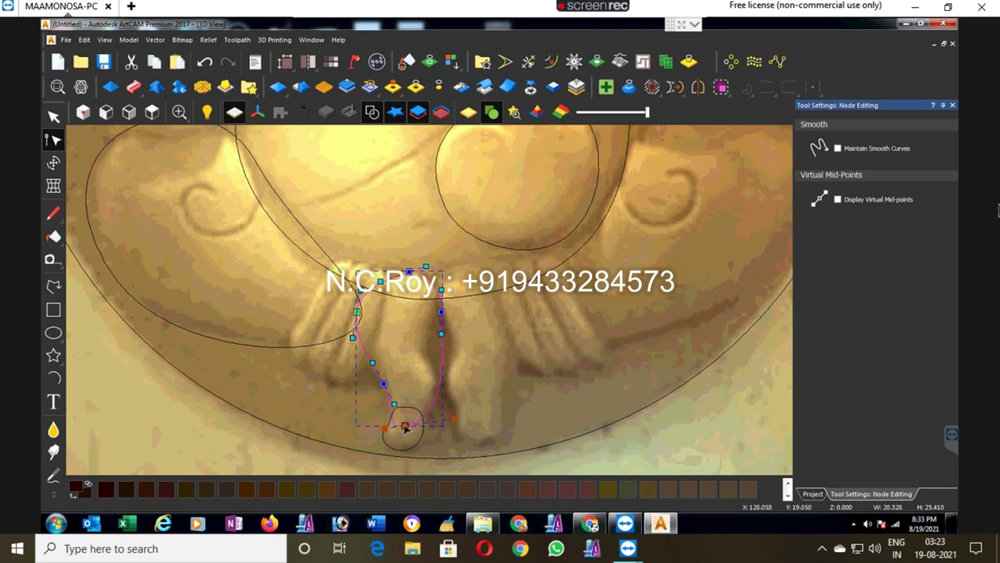
drag(352, 337, 349, 363)
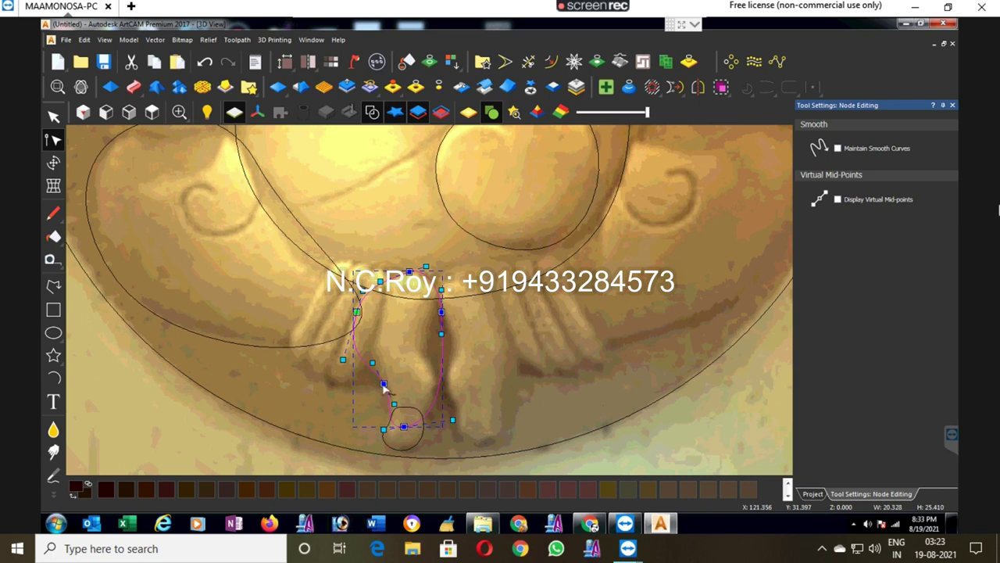
drag(384, 386, 381, 386)
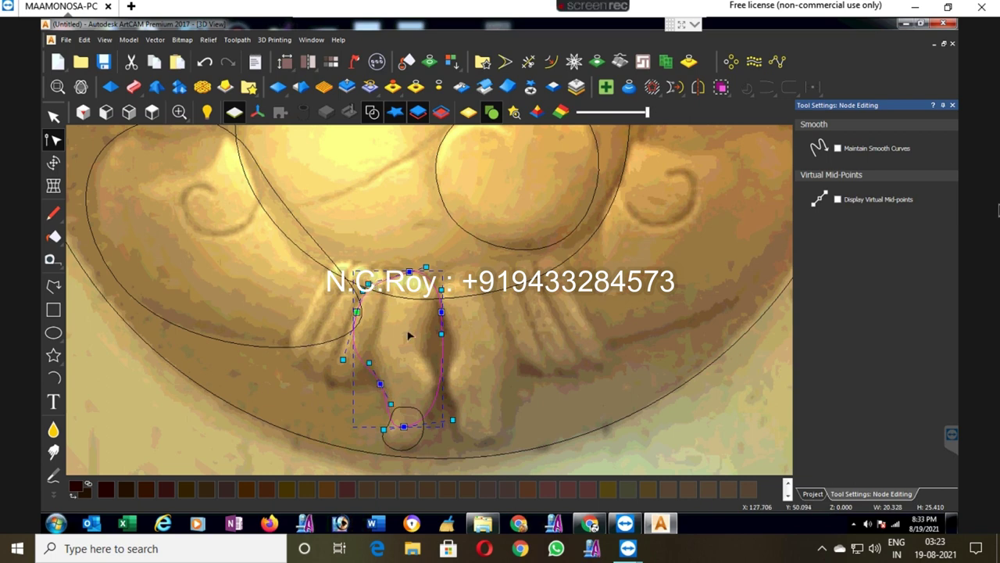
drag(445, 359, 429, 353)
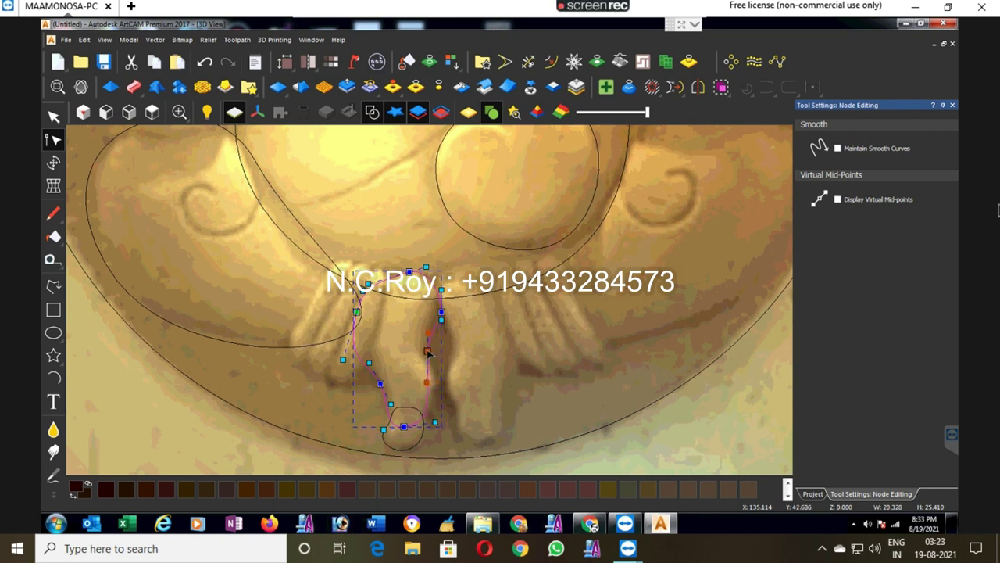
drag(428, 383, 444, 400)
drag(442, 291, 447, 286)
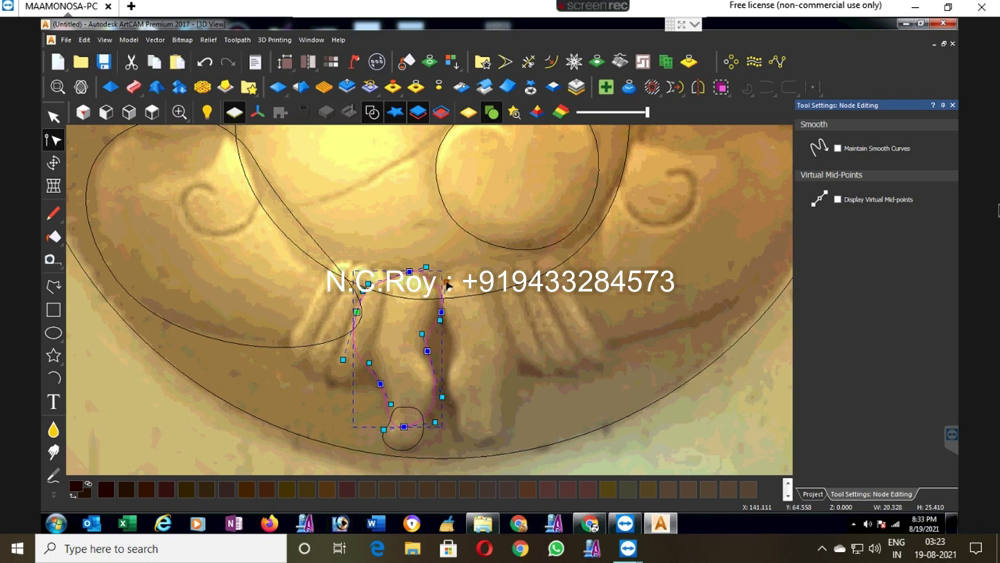
click(428, 268)
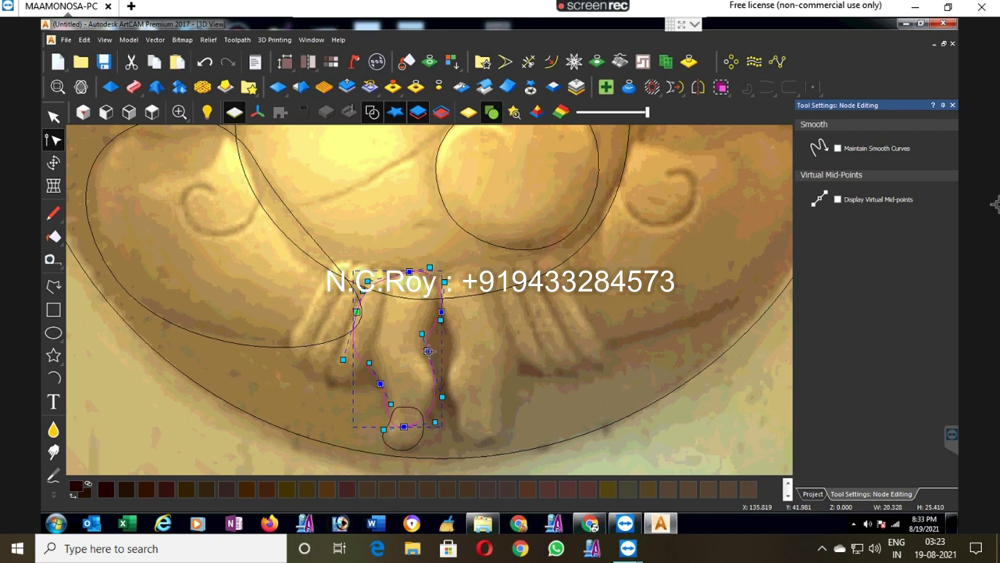
drag(428, 351, 431, 353)
click(462, 371)
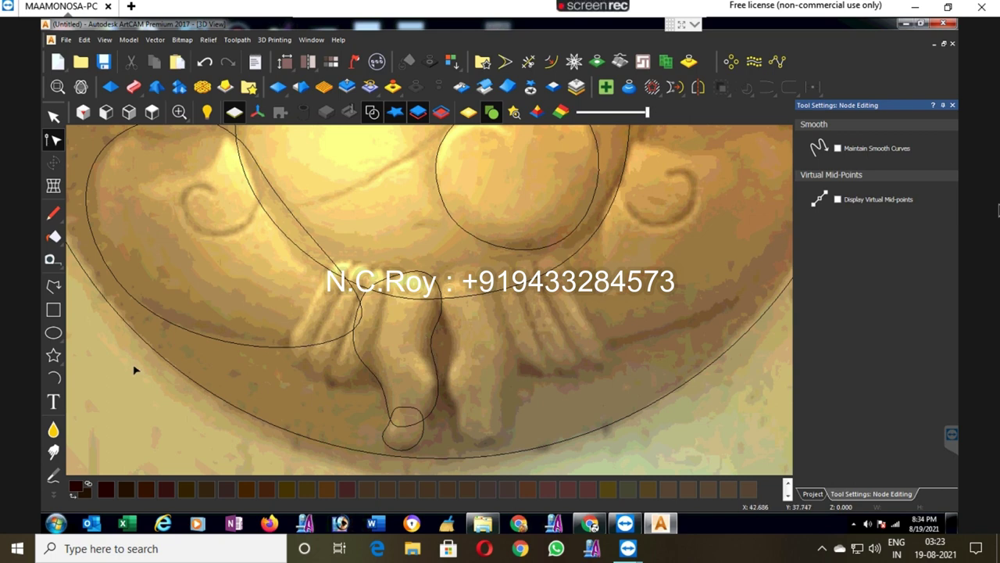
Step: Draw a tall narrow ellipse, then move and tilt it onto the first finger
click(53, 333)
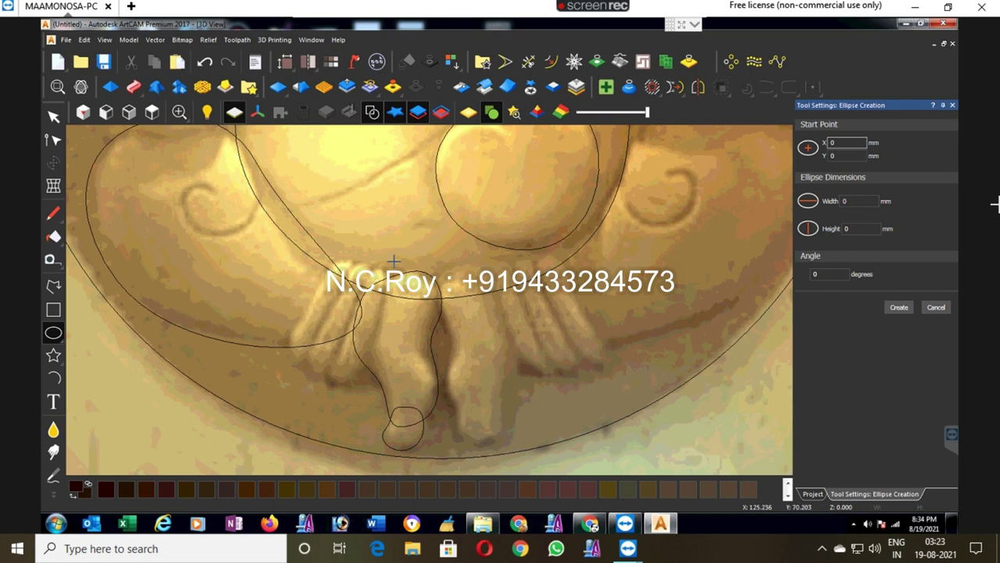
drag(392, 258, 391, 211)
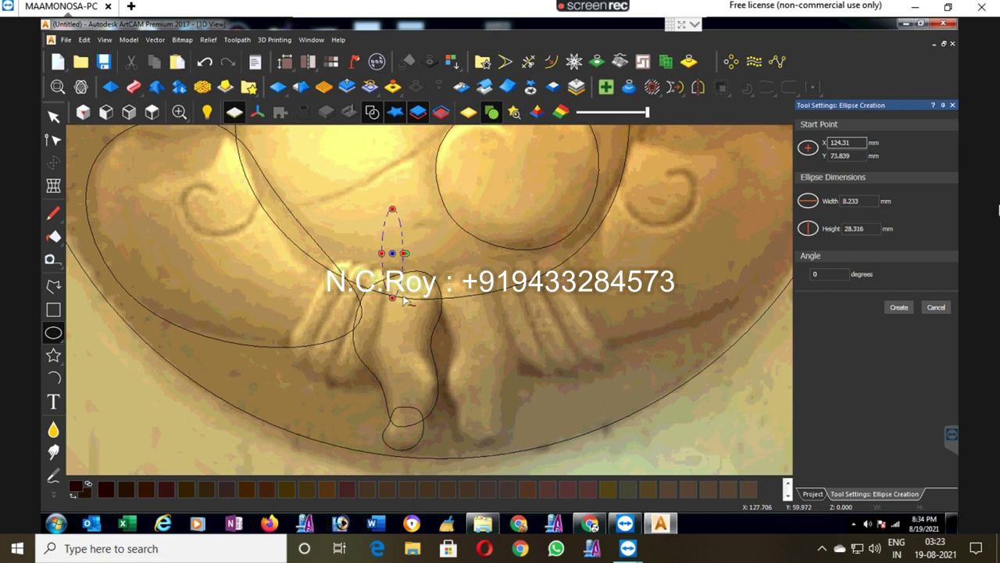
click(397, 326)
click(53, 116)
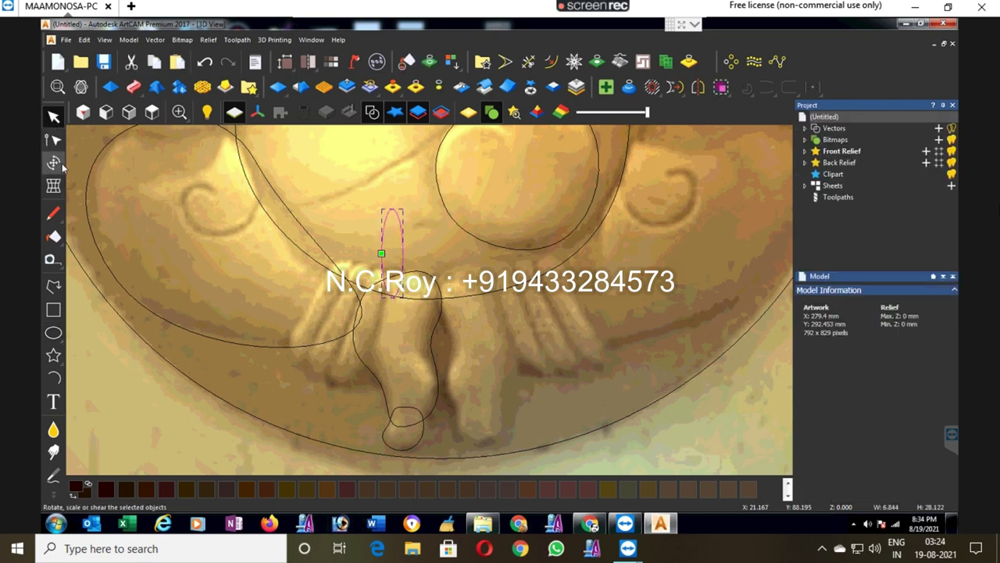
click(402, 254)
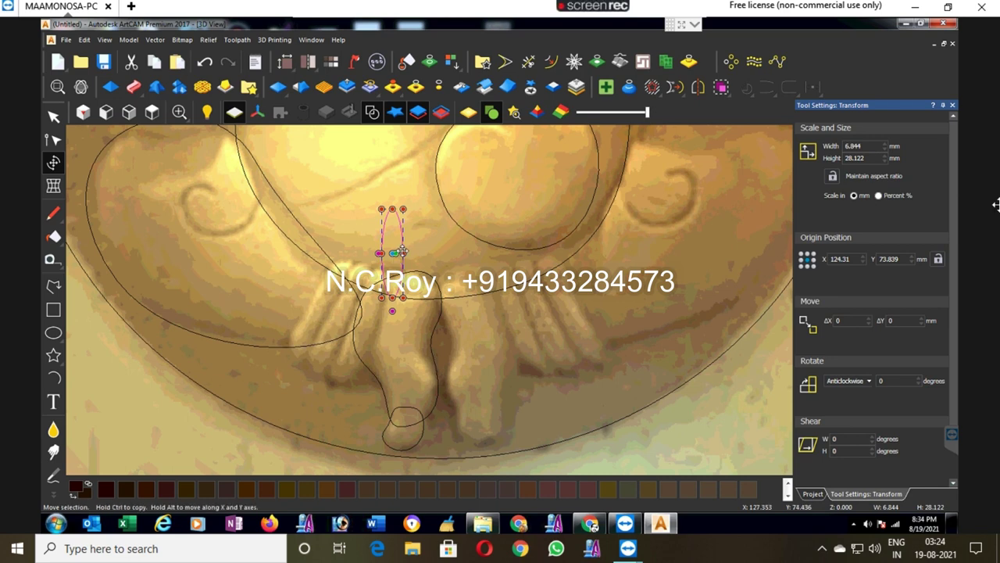
drag(397, 253, 373, 328)
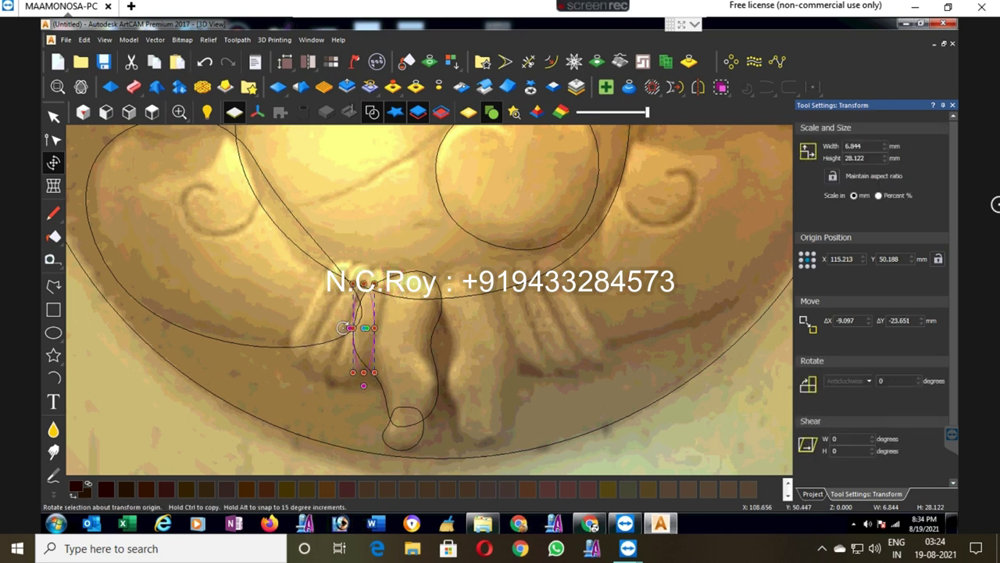
scroll(375, 329, up, 1)
click(375, 327)
drag(369, 330, 382, 335)
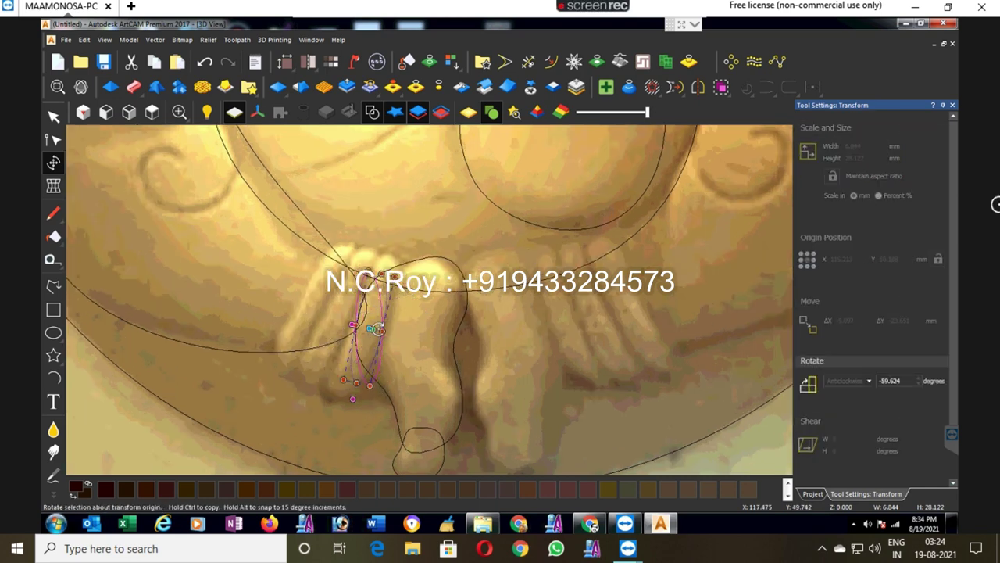
key(Escape)
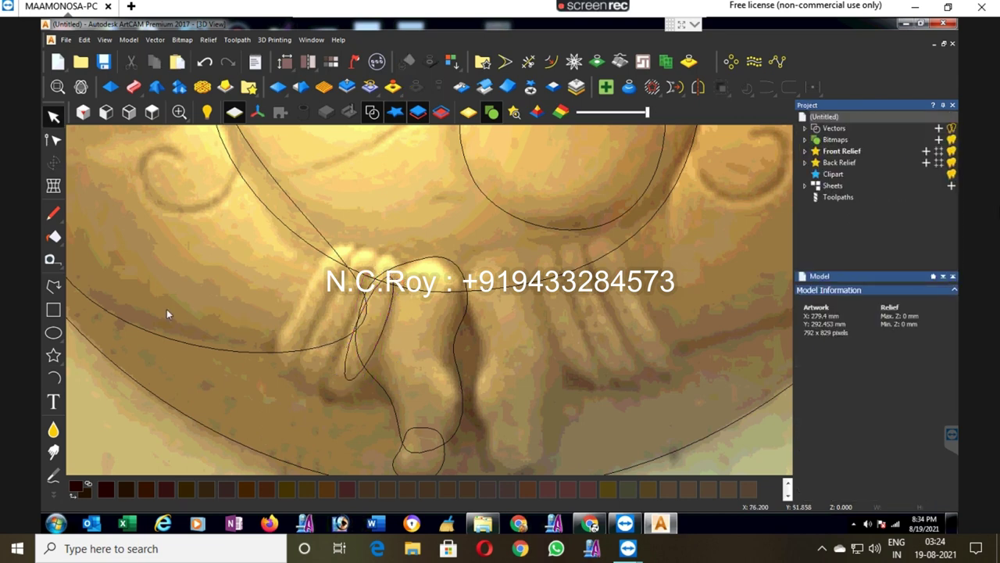
Step: Pull the ellipse's bottom node to the fingertip and raise its top node to the finger's top
click(55, 140)
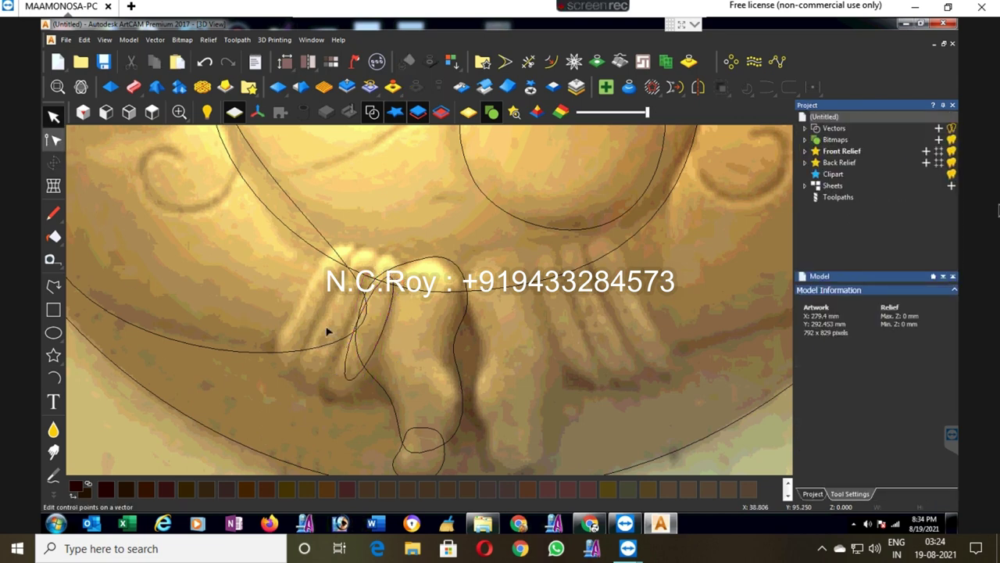
click(349, 383)
drag(347, 378, 334, 403)
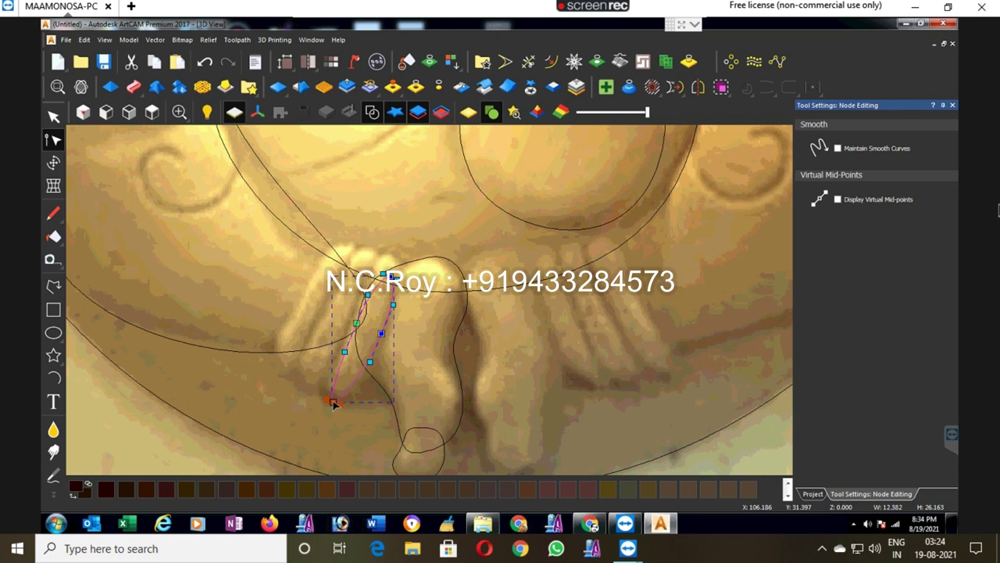
drag(383, 275, 394, 251)
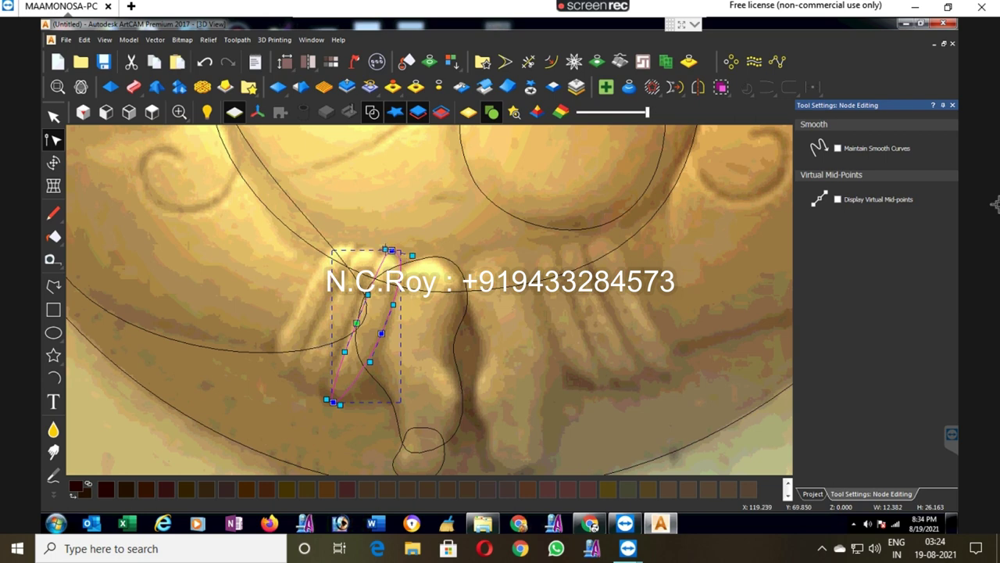
drag(384, 250, 376, 249)
Step: Refine the fingertip, lower side and top curves of the finger outline
click(334, 404)
click(333, 403)
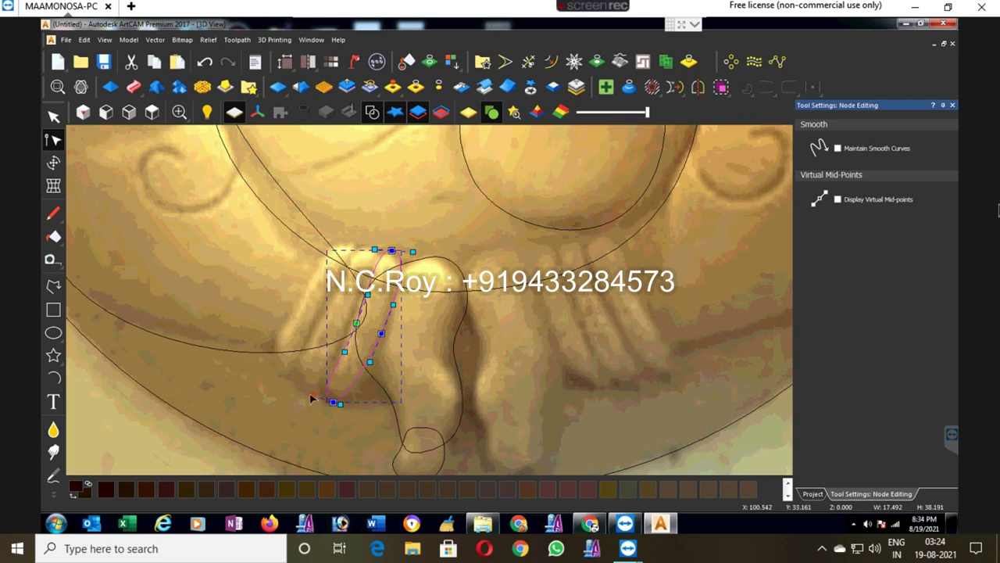
drag(339, 403, 356, 405)
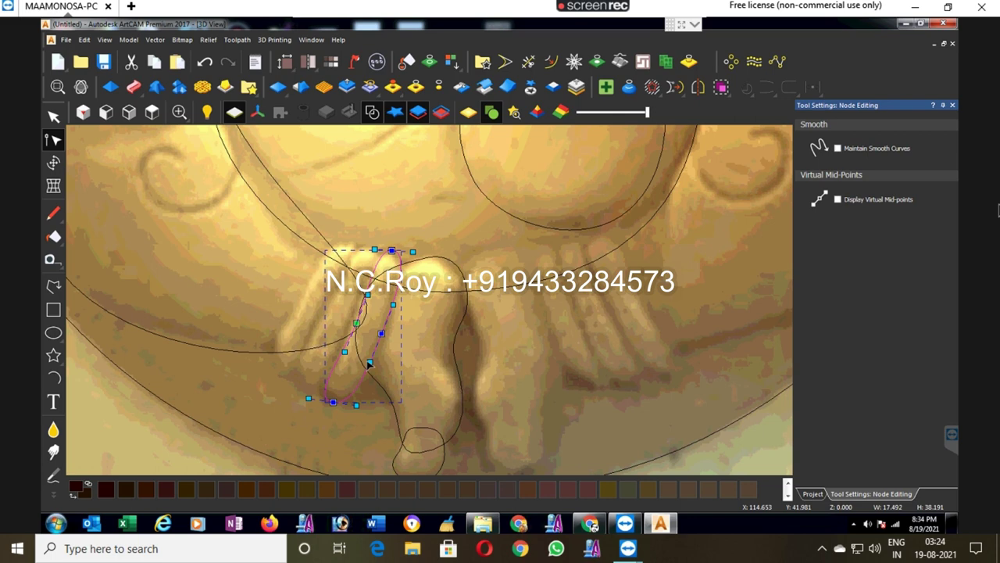
drag(371, 362, 382, 334)
drag(357, 323, 351, 325)
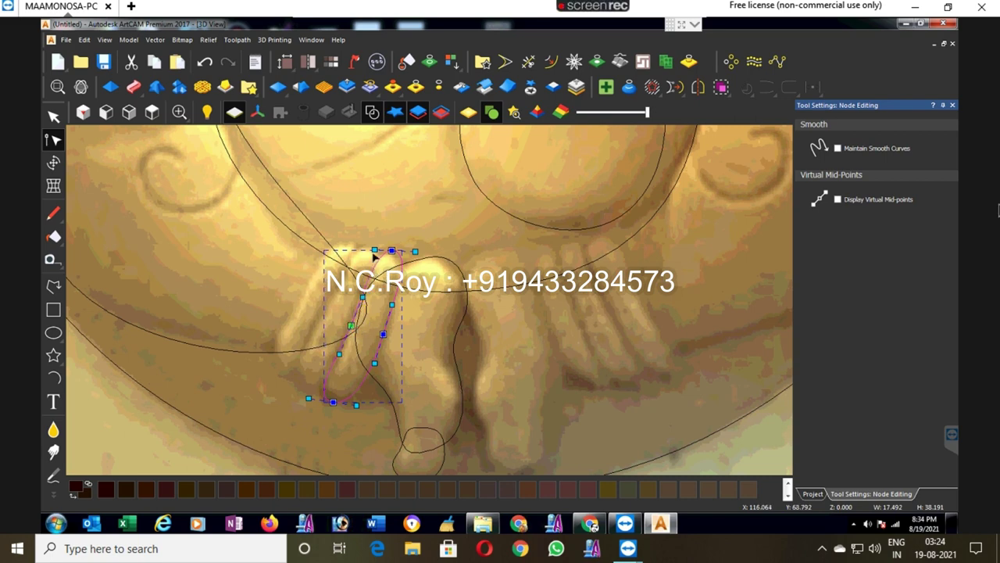
drag(375, 250, 373, 246)
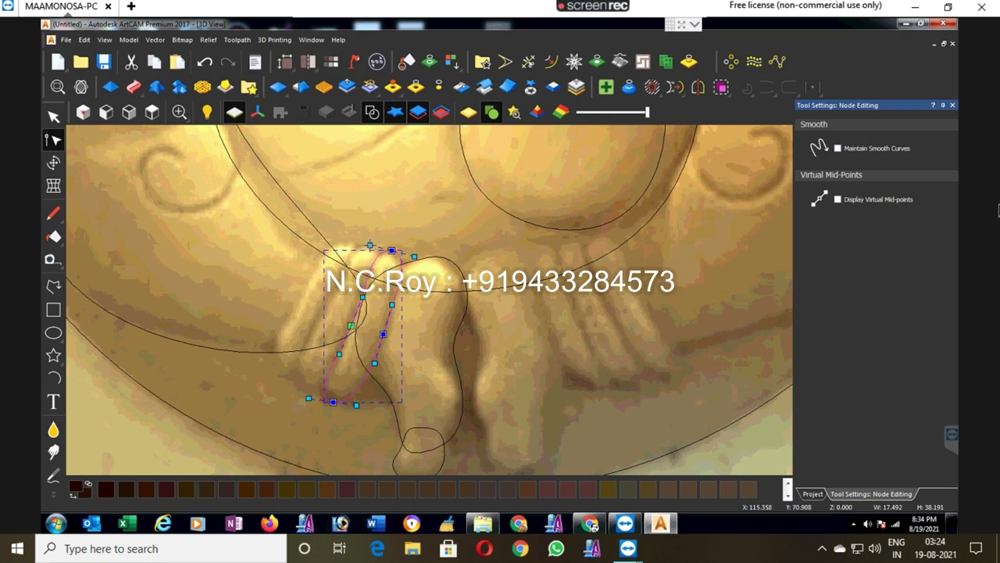
click(418, 362)
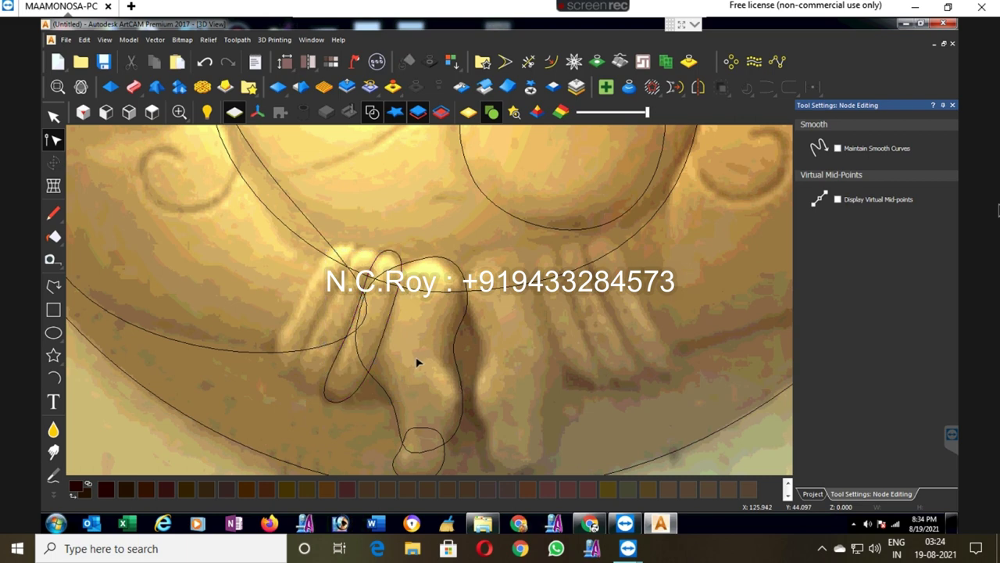
click(346, 401)
scroll(348, 403, up, 2)
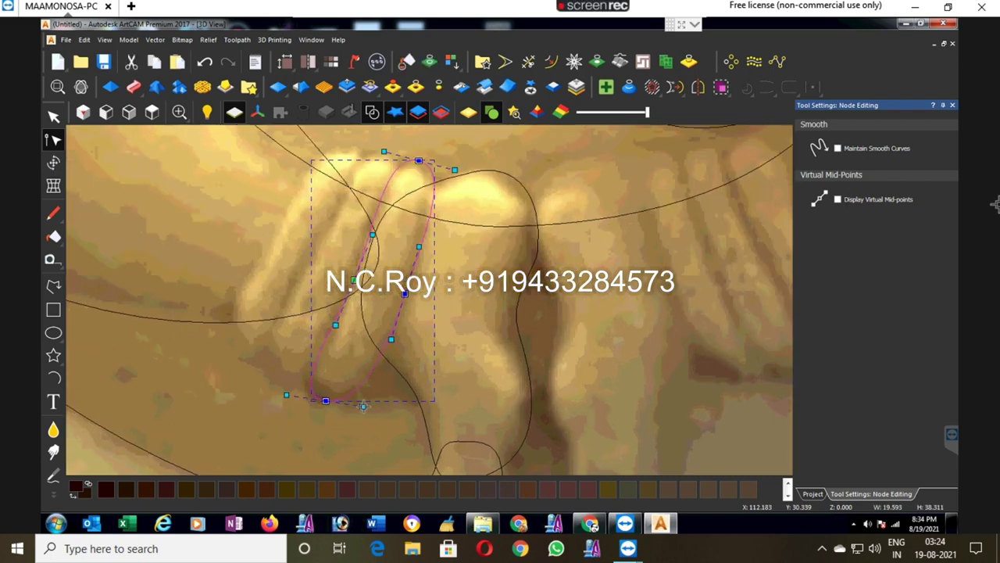
drag(361, 408, 363, 423)
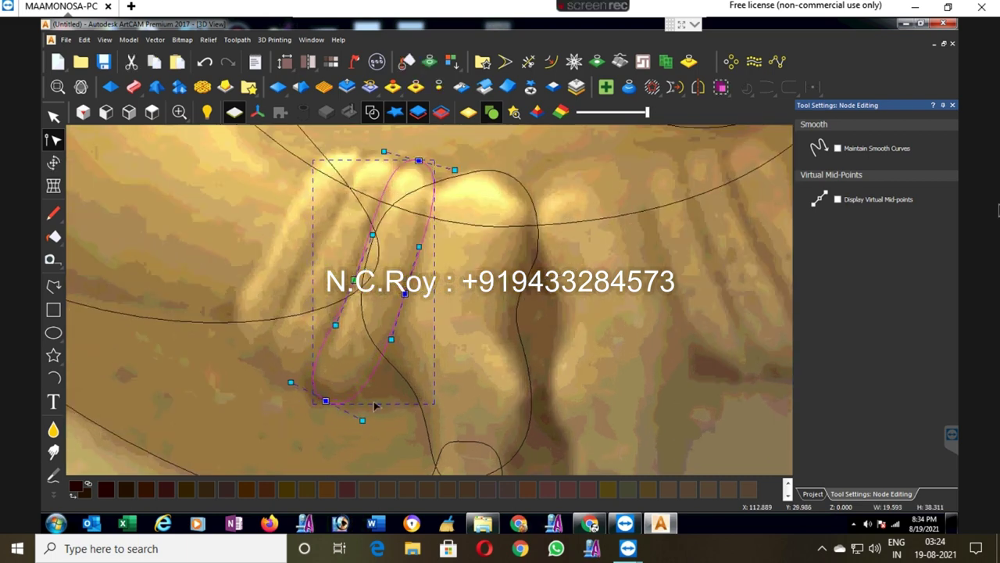
click(441, 340)
scroll(404, 306, down, 2)
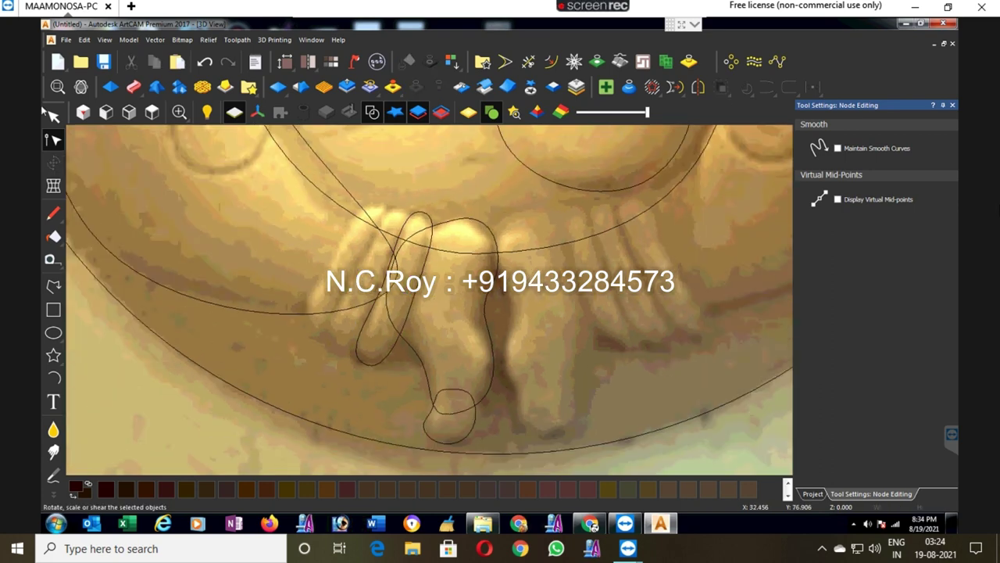
Step: Copy the finger outline onto the neighbouring finger and adjust the original's top
click(362, 319)
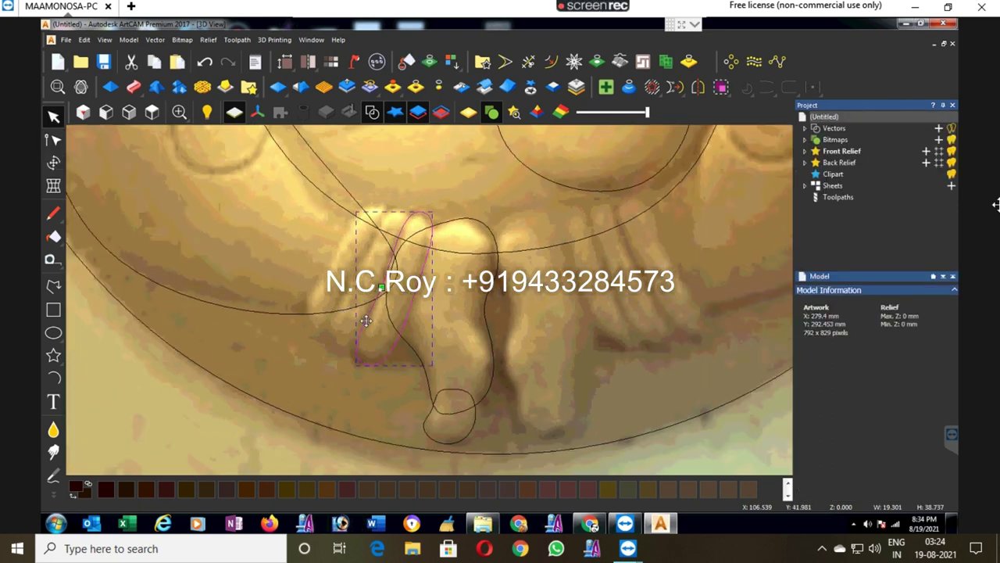
drag(368, 324, 311, 291)
click(53, 139)
click(400, 204)
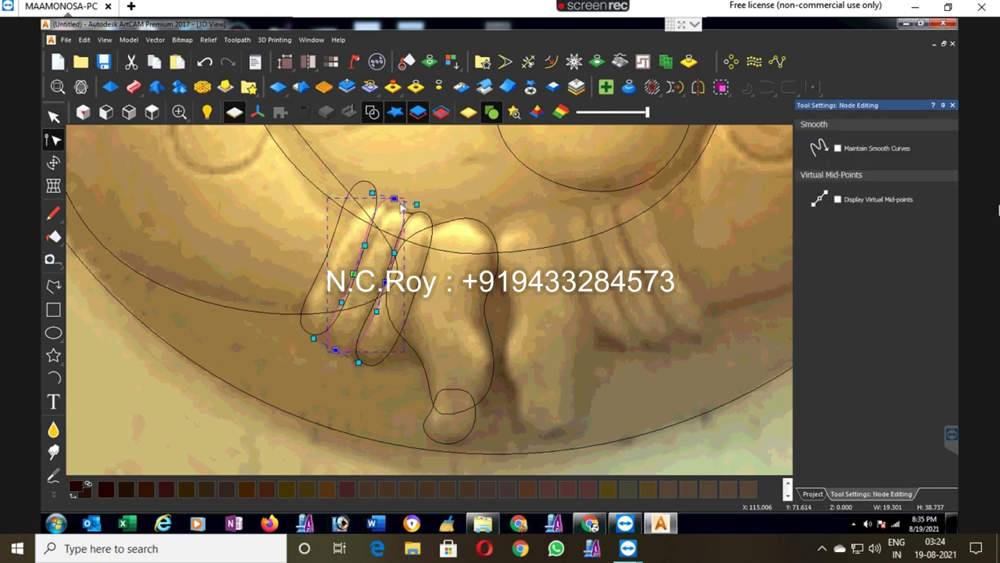
drag(395, 199, 400, 201)
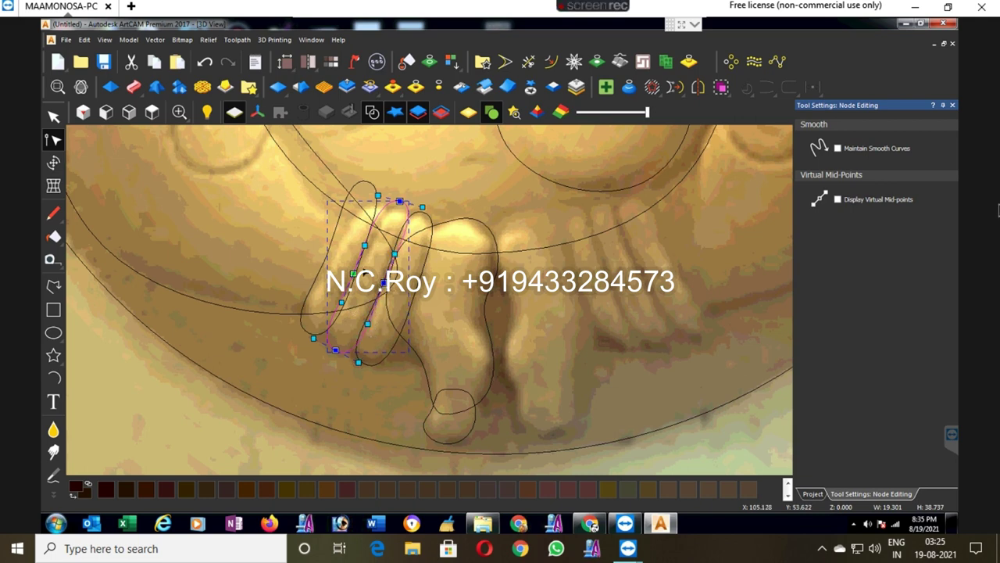
drag(378, 195, 376, 191)
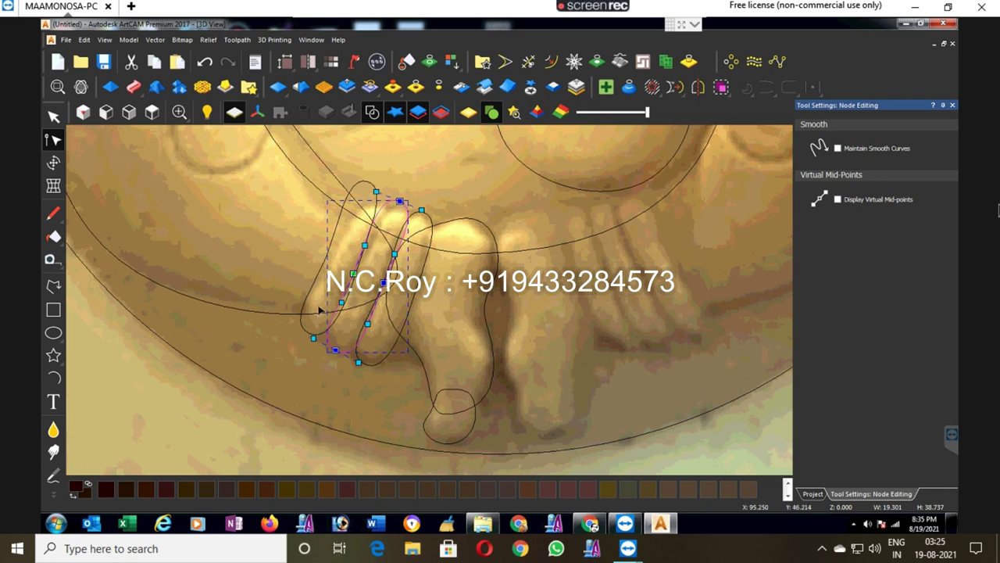
Step: Reshape the copy's top node, left side and top curve to fit its finger
click(312, 335)
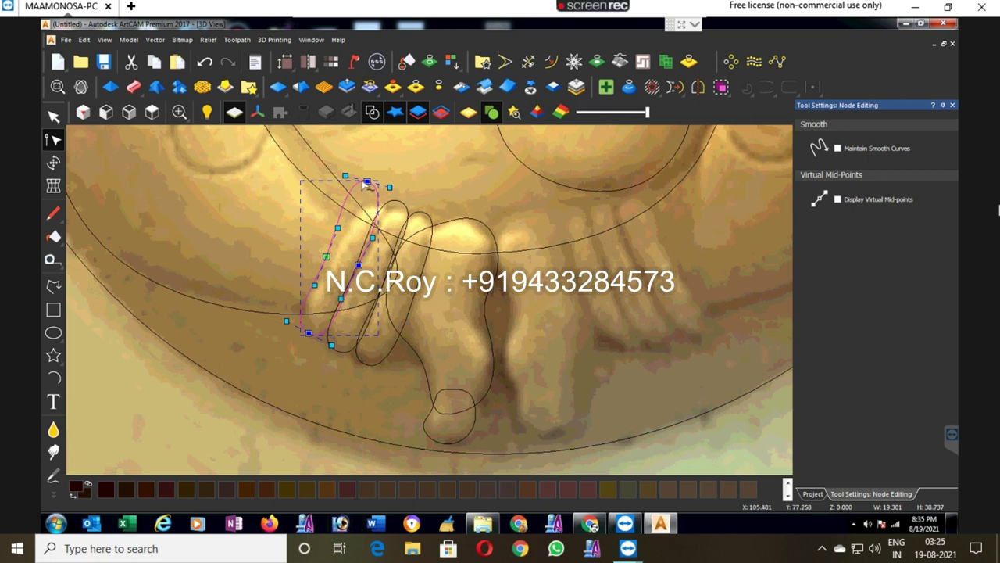
mouse_move(366, 182)
mouse_down()
mouse_move(391, 202)
mouse_move(376, 203)
mouse_up()
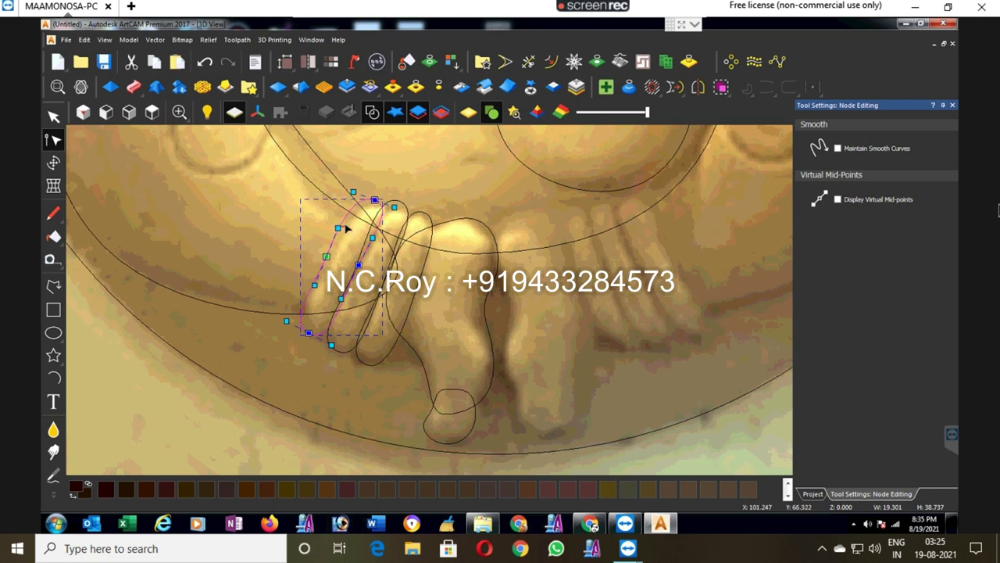
drag(338, 227, 344, 227)
click(354, 193)
drag(354, 195, 355, 194)
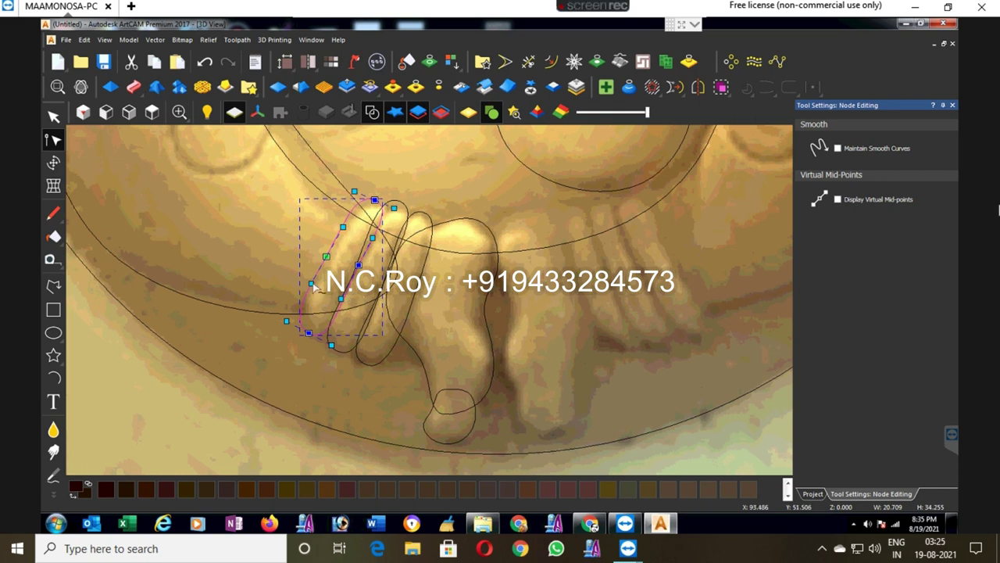
click(461, 301)
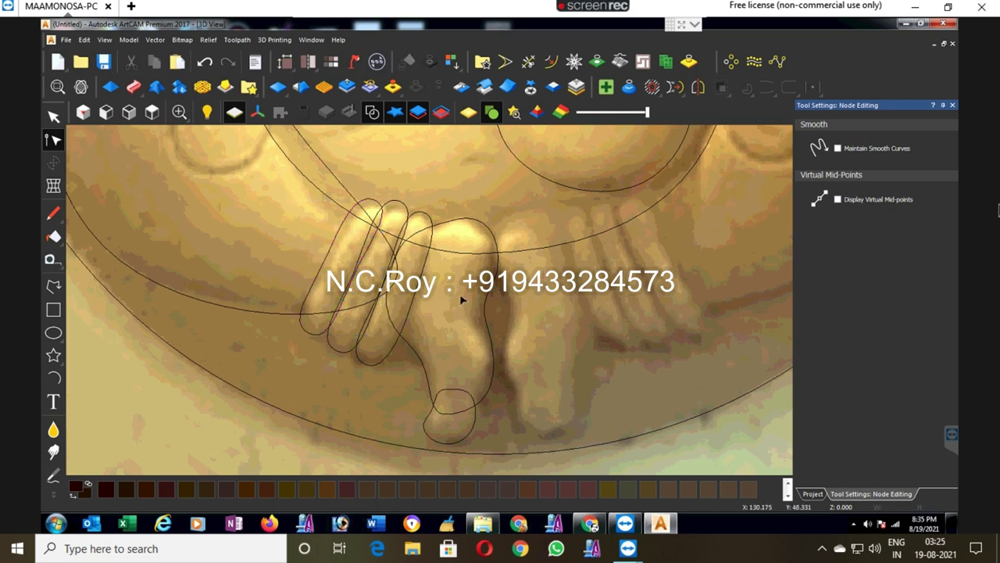
Step: Trace a rough four-point polyline around the curl left of the trunk
scroll(462, 292, down, 1)
scroll(462, 293, down, 1)
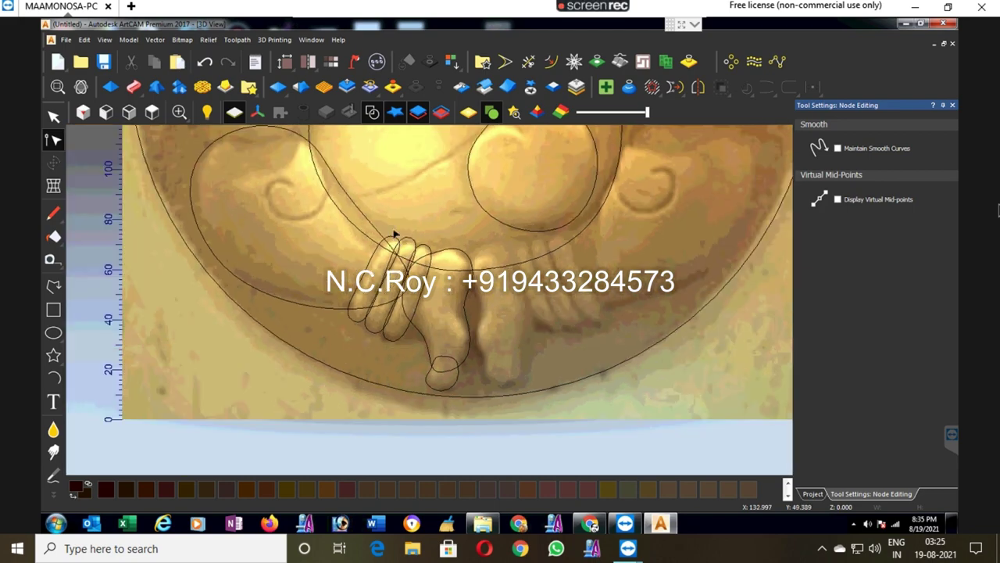
scroll(349, 153, down, 1)
scroll(359, 227, down, 1)
scroll(371, 223, down, 1)
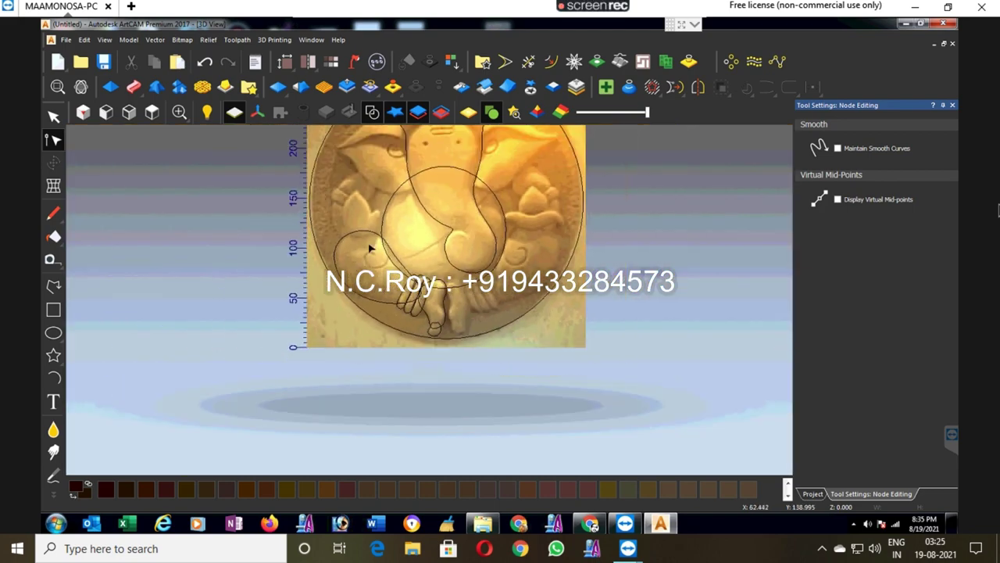
scroll(370, 245, up, 4)
scroll(384, 253, down, 2)
scroll(383, 313, up, 1)
click(53, 286)
scroll(368, 342, up, 1)
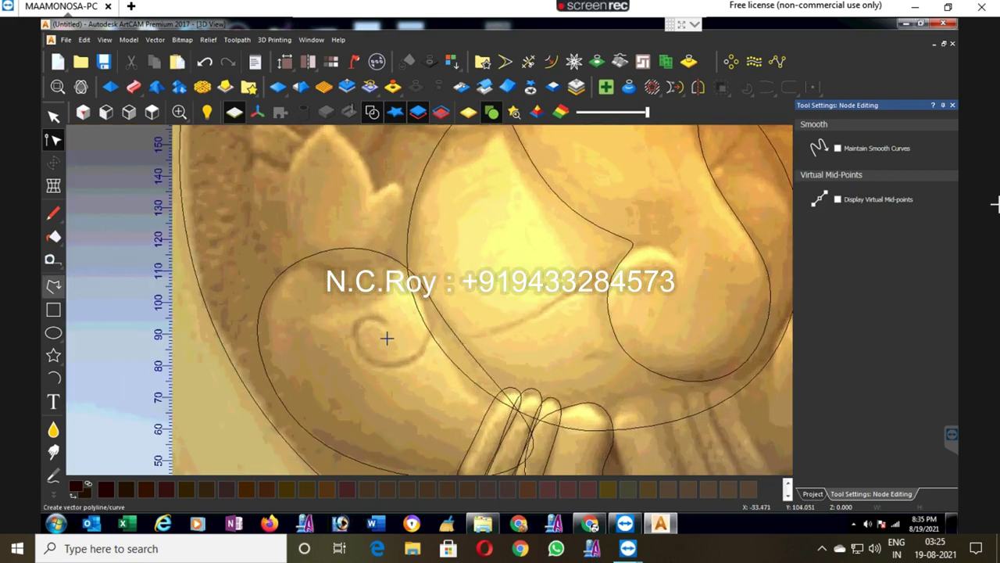
click(388, 329)
click(355, 329)
click(397, 365)
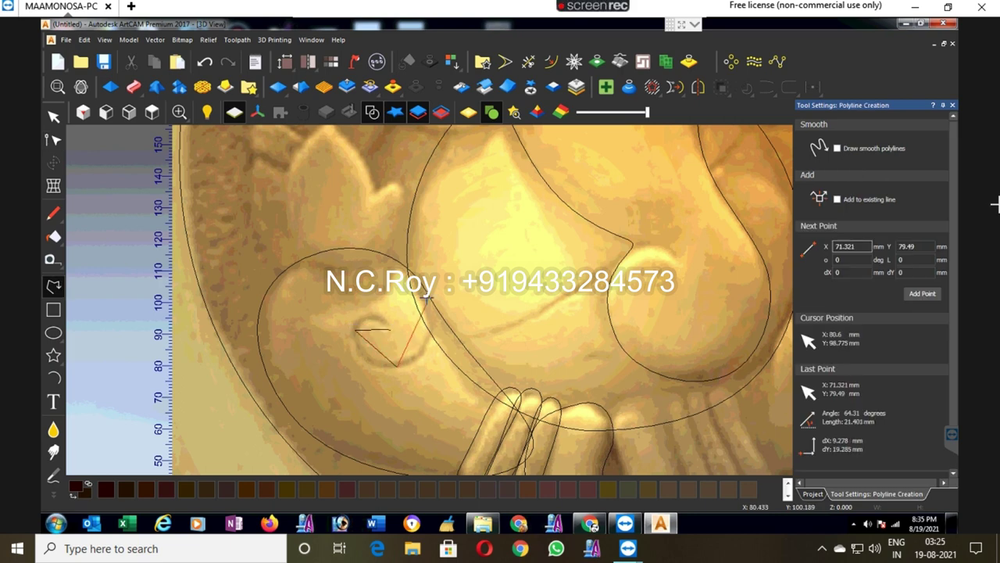
click(428, 293)
key(Escape)
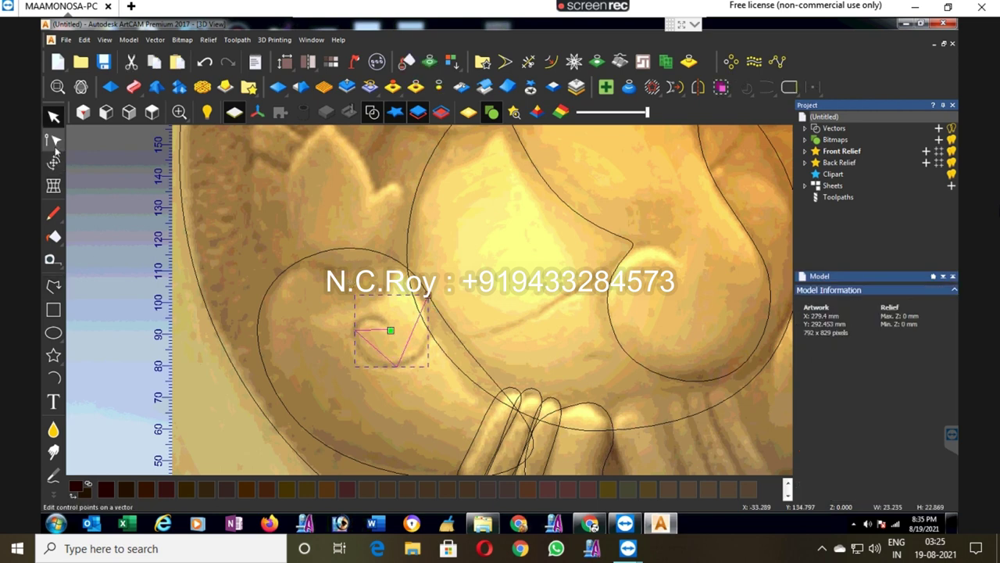
Step: Convert all its spans to smooth curves and bend them into a spiral loop
key(n)
drag(334, 266, 465, 386)
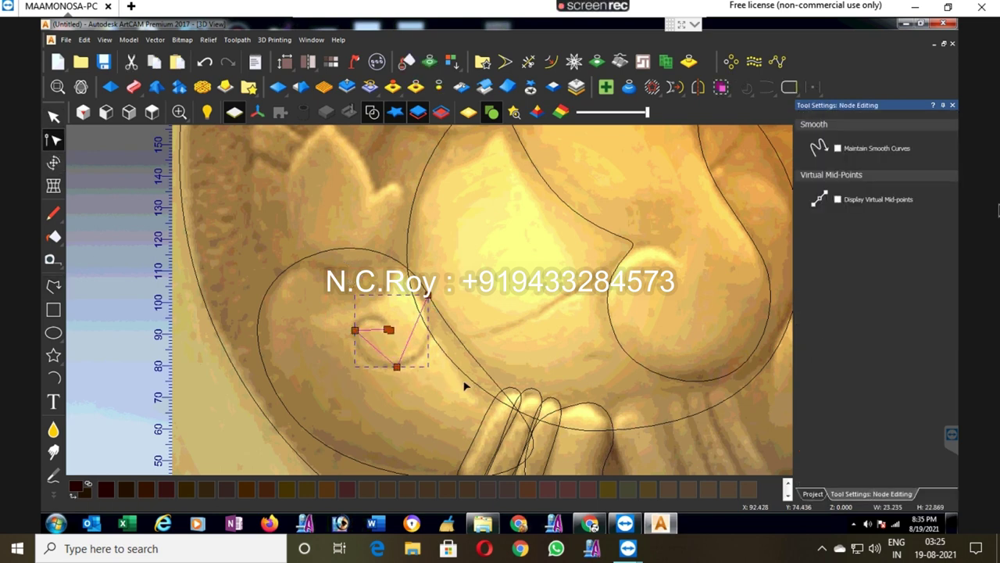
key(s)
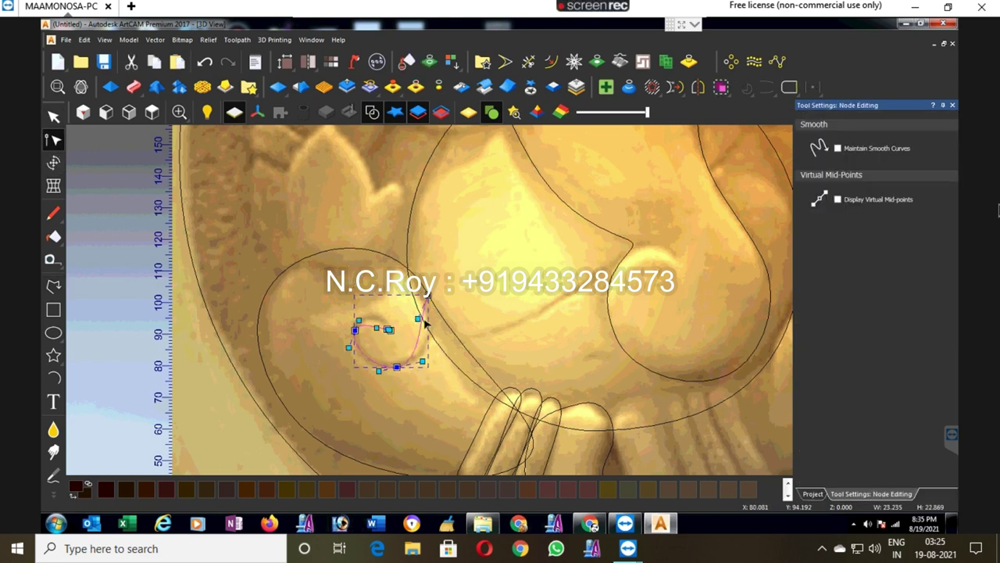
drag(425, 320, 442, 342)
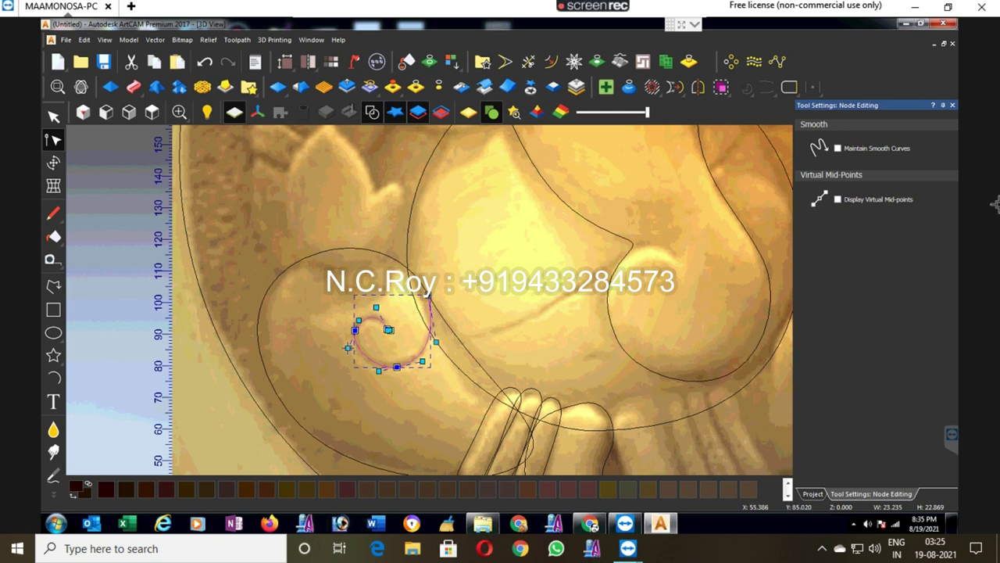
drag(350, 347, 347, 360)
click(446, 389)
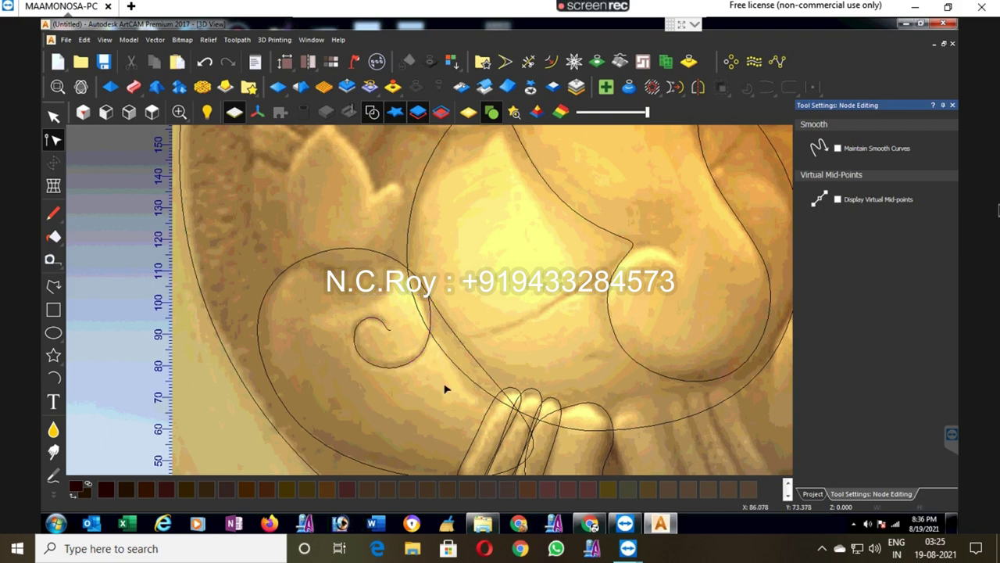
scroll(405, 208, down, 1)
scroll(375, 201, down, 1)
scroll(384, 223, down, 1)
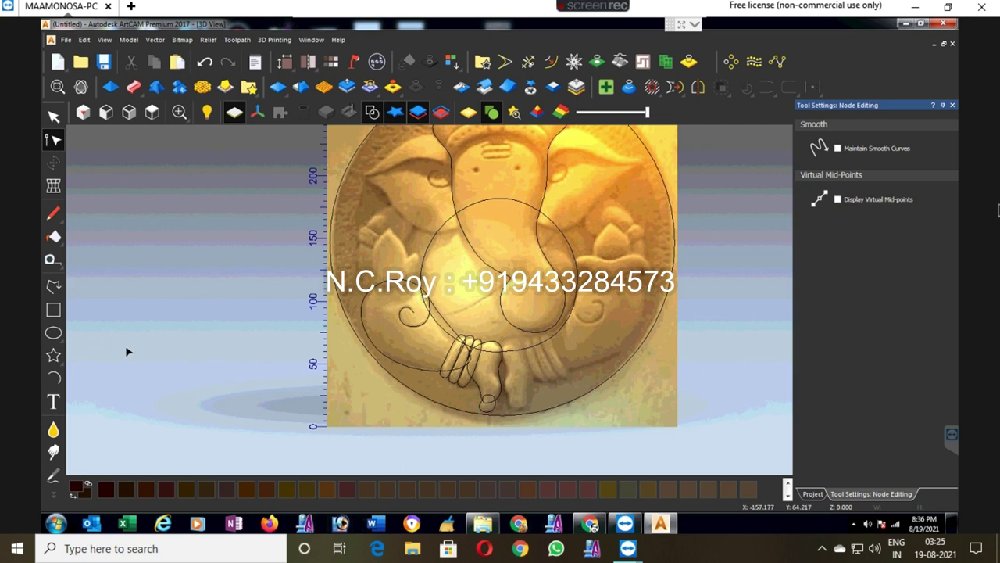
Step: Draw a three-point arc from the spiral curl up to the right across the belly circle
click(54, 380)
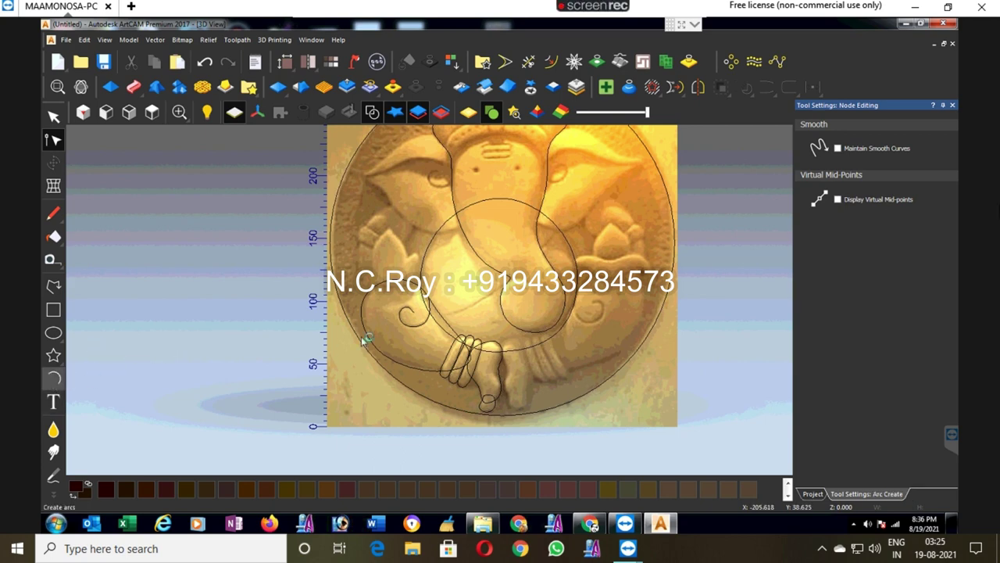
click(434, 319)
click(560, 229)
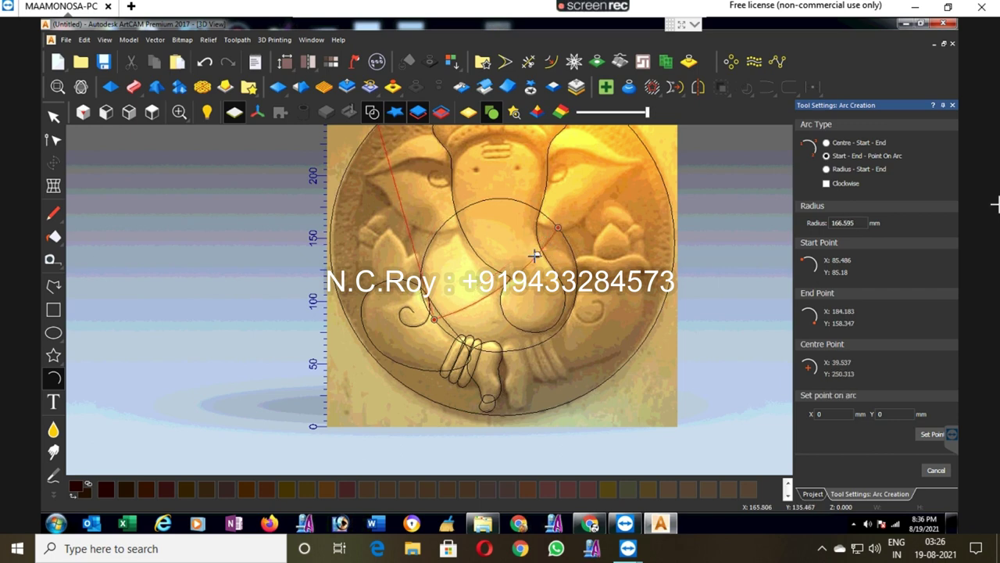
click(500, 278)
click(53, 116)
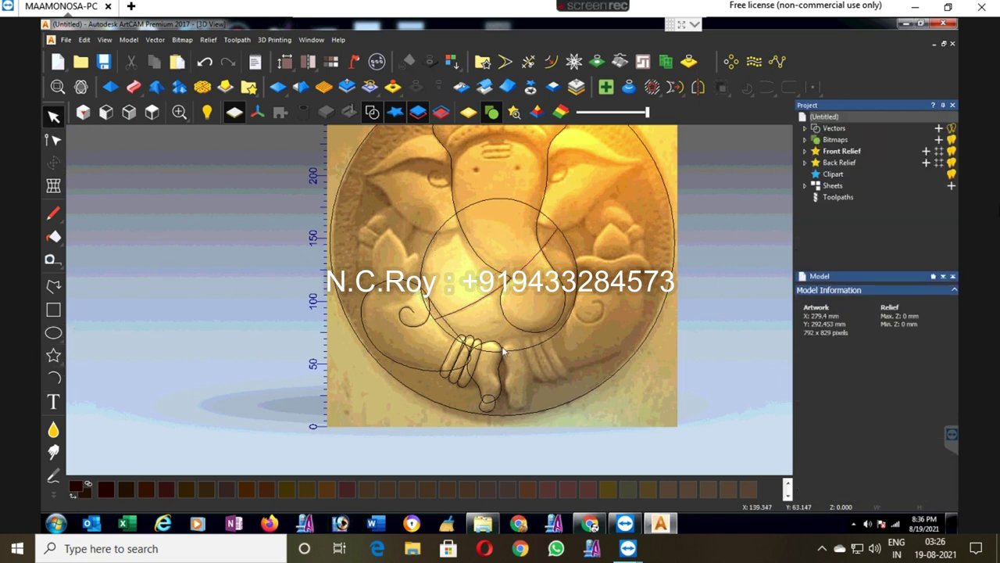
scroll(409, 233, up, 2)
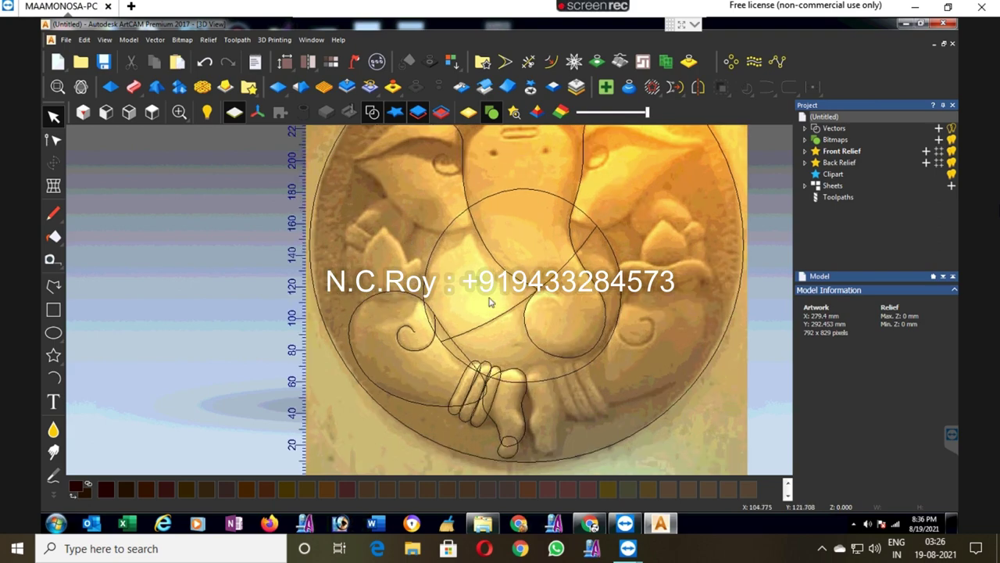
scroll(502, 145, down, 2)
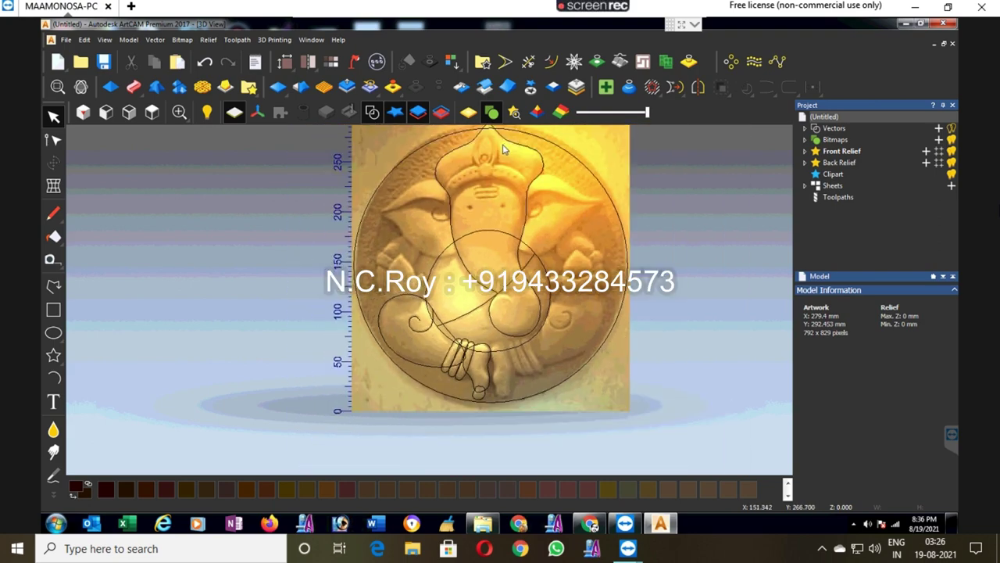
scroll(503, 149, up, 1)
scroll(503, 161, up, 2)
scroll(492, 181, down, 1)
scroll(491, 181, down, 1)
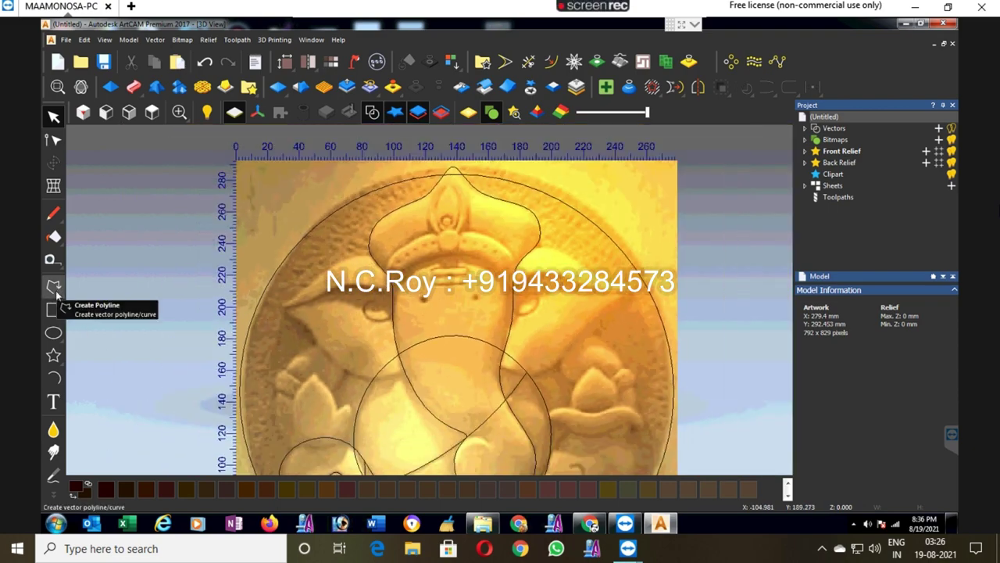
Step: Draw a three-point polyline along the brow ridge from near the ear over the left eye
click(53, 286)
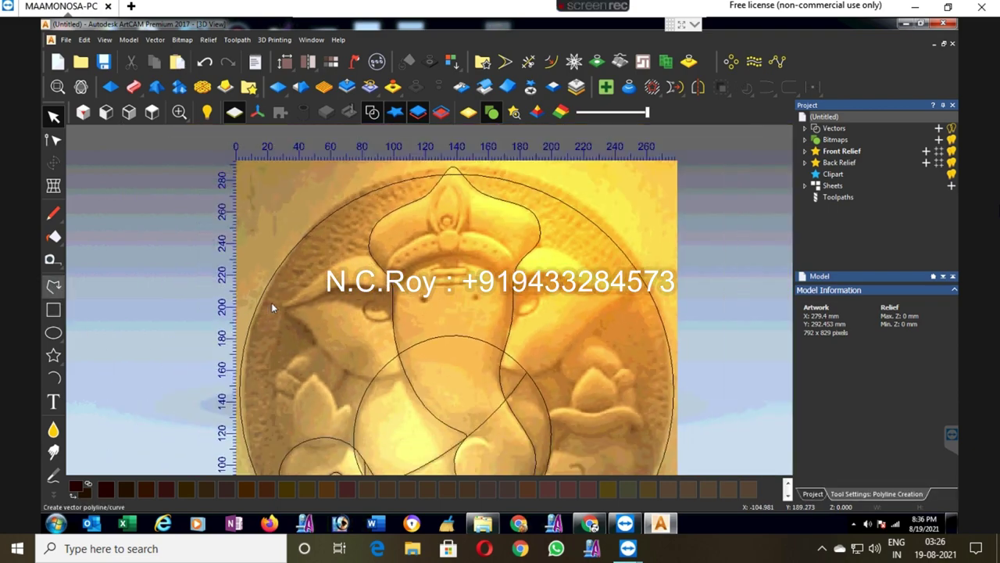
click(276, 305)
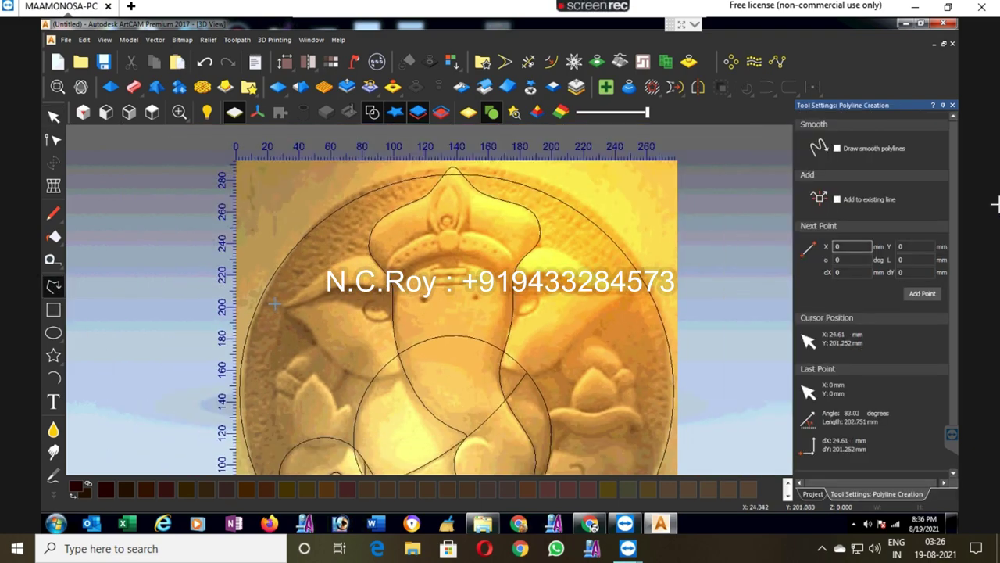
click(348, 255)
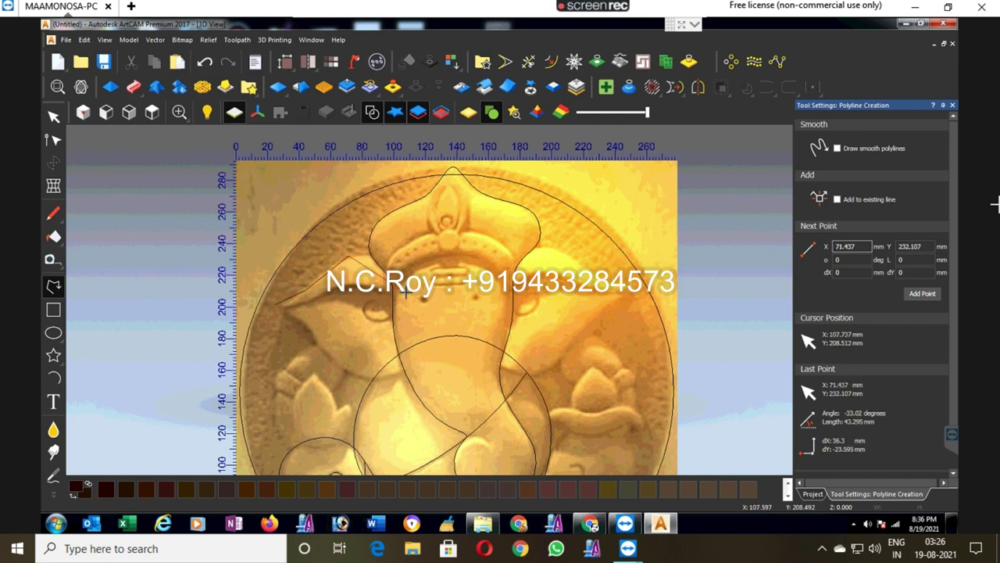
click(405, 292)
key(Escape)
Step: Reshape the brow curve's peak, middle and start nodes to follow the carved brow
click(53, 141)
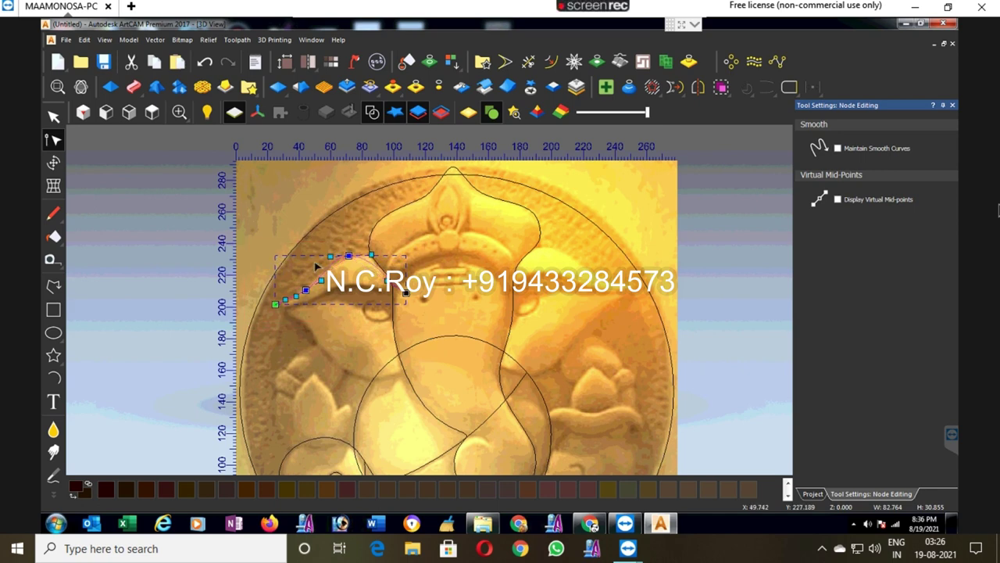
scroll(320, 266, up, 1)
scroll(320, 267, up, 1)
drag(487, 300, 486, 253)
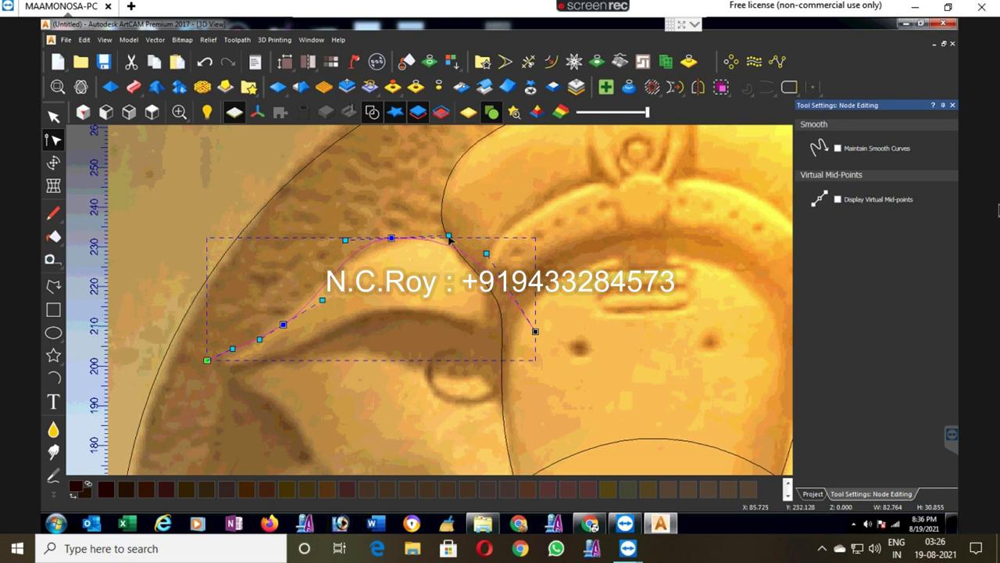
drag(451, 234, 457, 225)
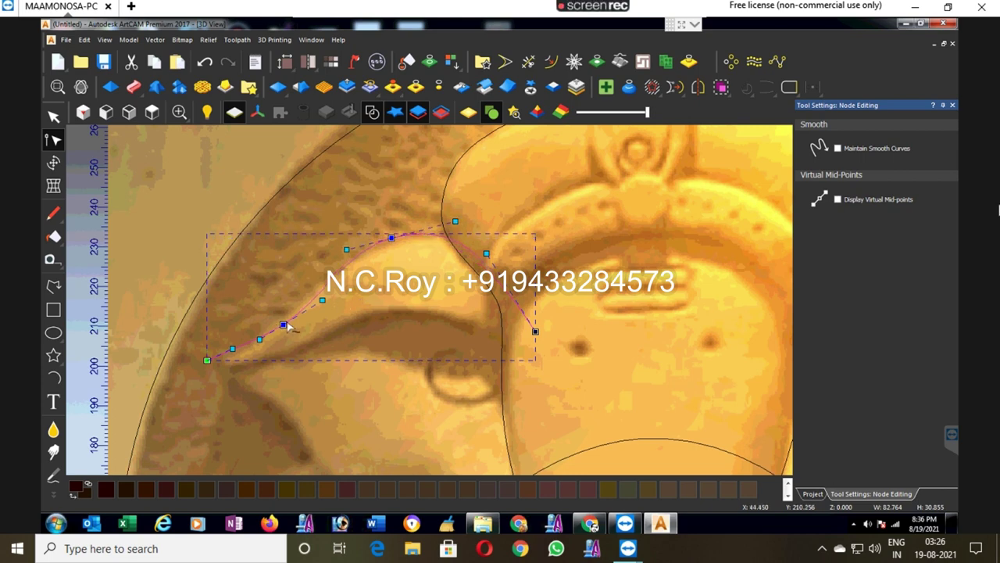
drag(284, 325, 316, 295)
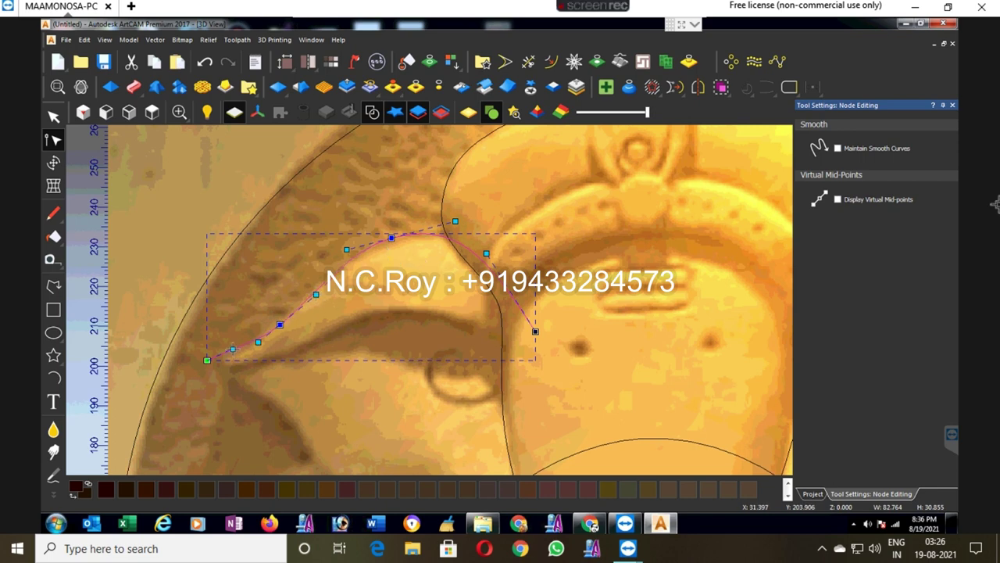
drag(232, 350, 227, 357)
click(278, 323)
click(208, 358)
drag(209, 356, 217, 356)
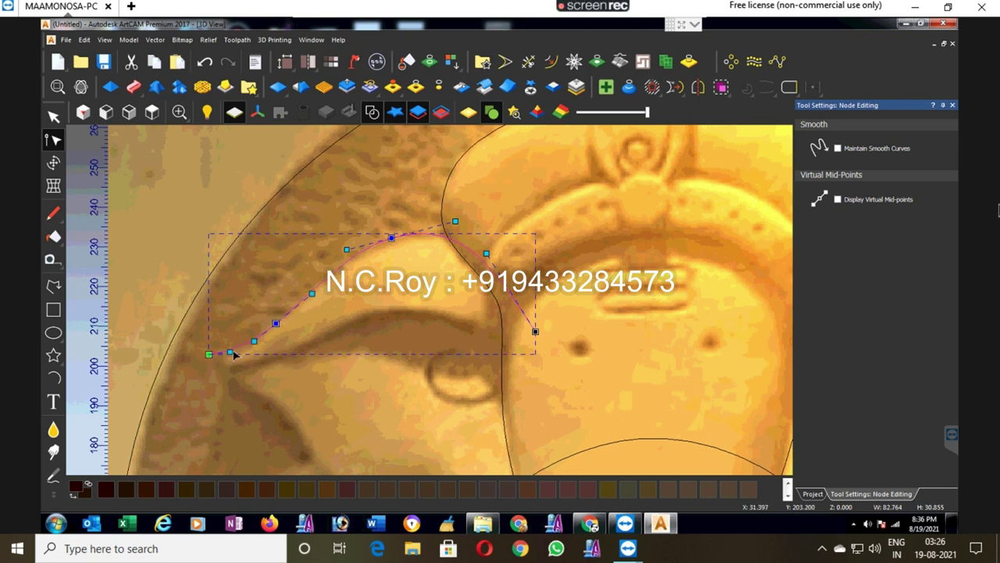
click(413, 371)
scroll(362, 389, down, 1)
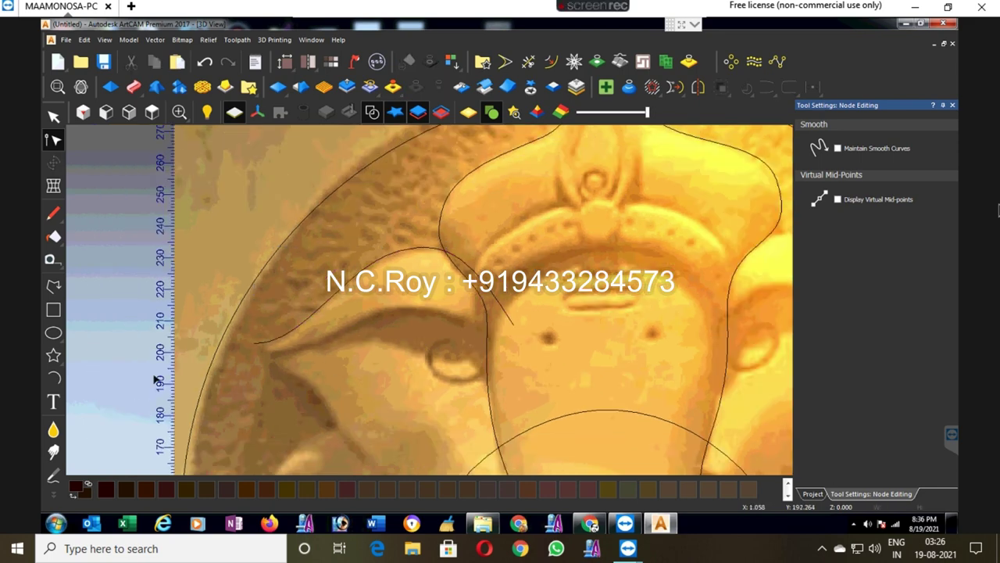
Step: Draw a four-point polyline along the lower brow edge, rising toward the forehead
click(54, 286)
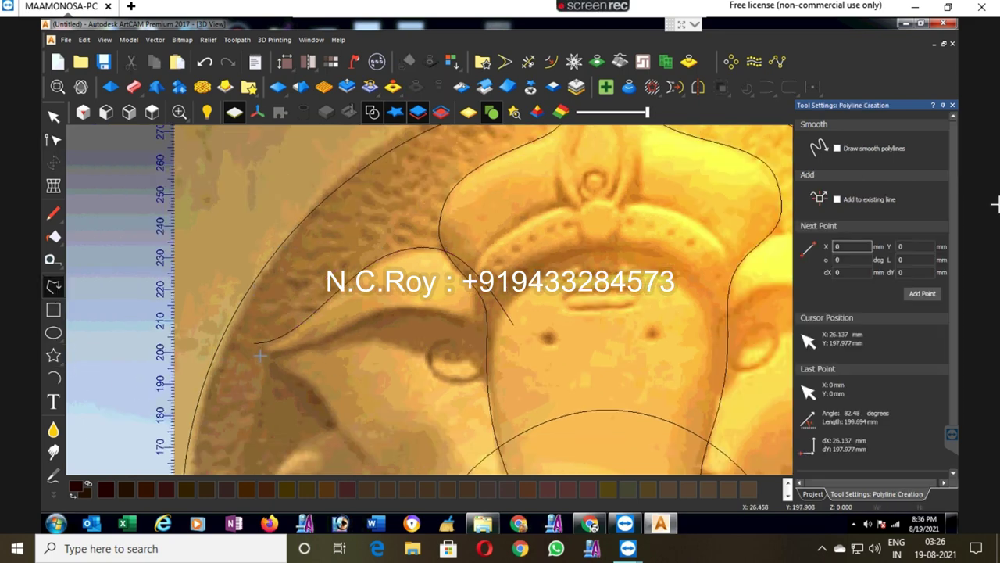
click(254, 354)
click(312, 349)
click(415, 308)
click(503, 343)
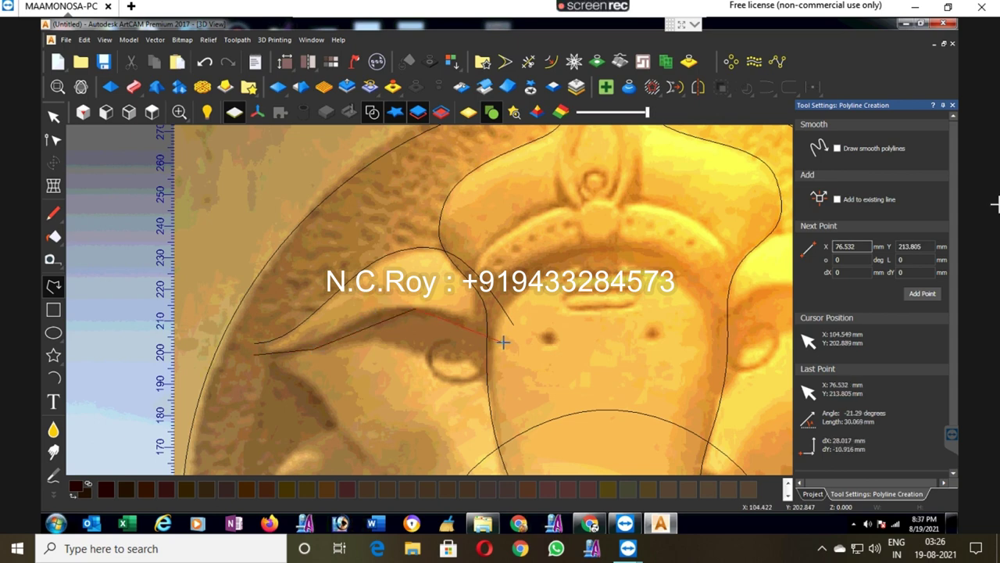
key(Escape)
Step: Reshape the brow curve's nodes to fit the eyelid, bending its right end down to the head outline
click(53, 139)
drag(206, 238, 526, 416)
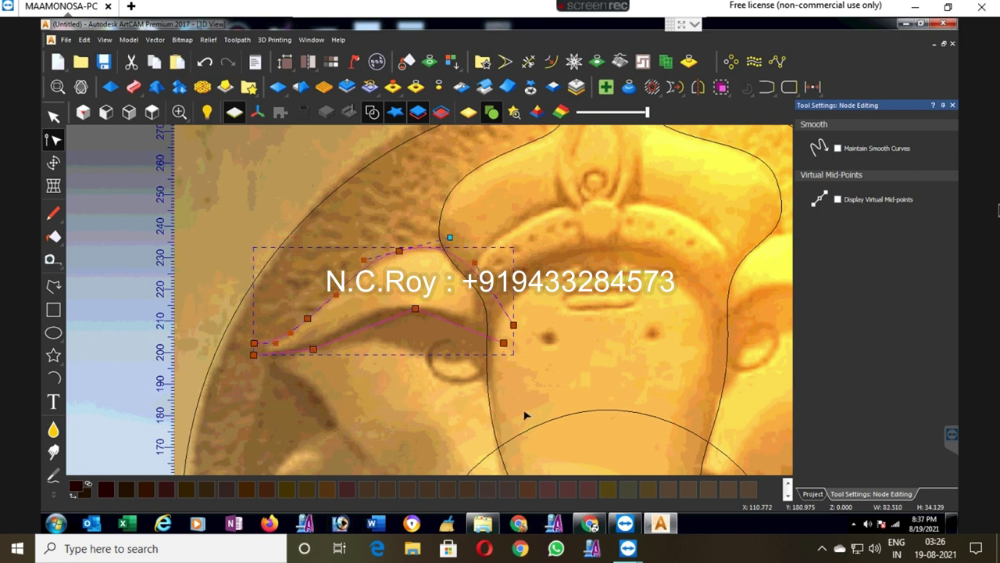
scroll(302, 346, up, 2)
click(279, 357)
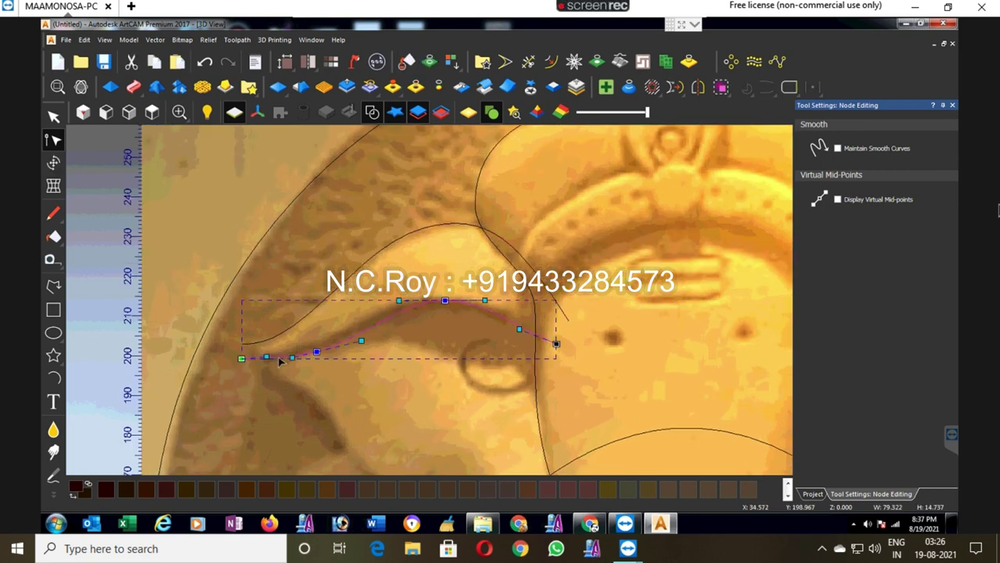
drag(267, 357, 294, 364)
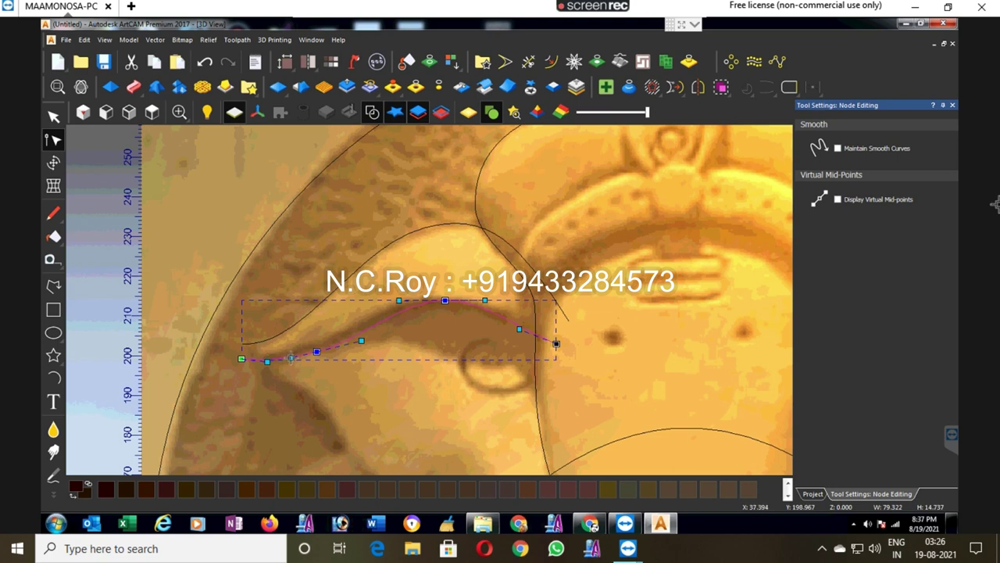
drag(316, 351, 321, 342)
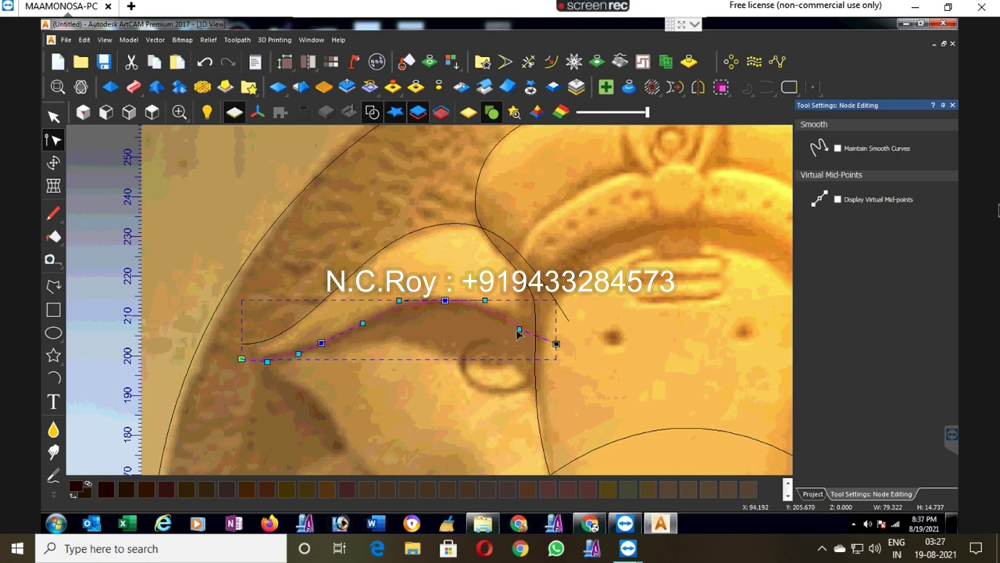
drag(517, 331, 542, 377)
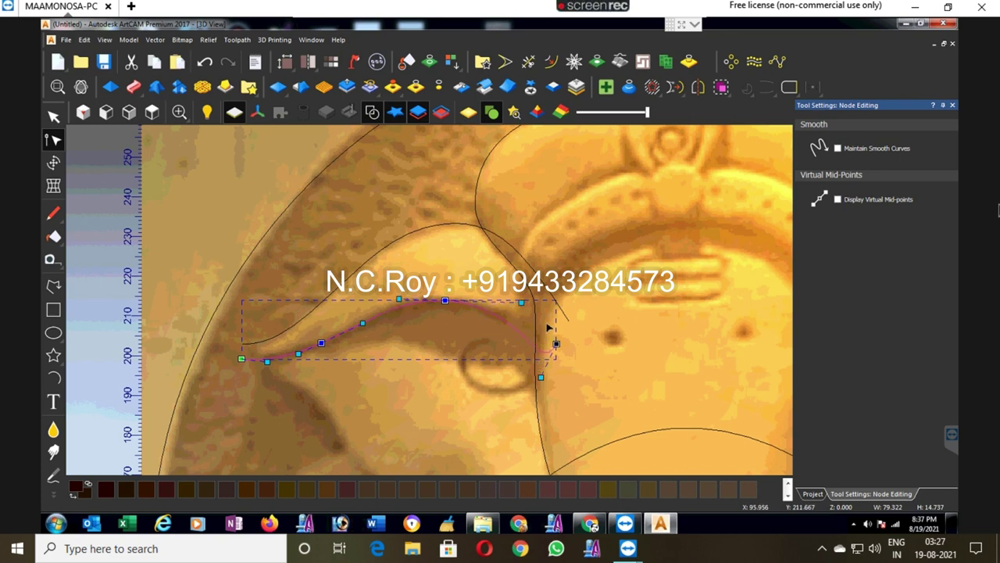
drag(541, 376, 529, 354)
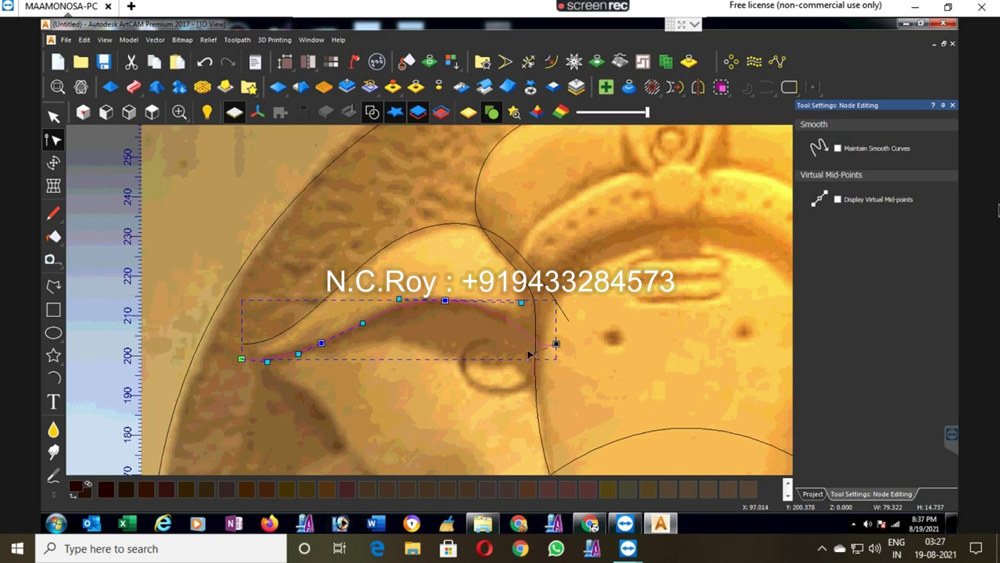
drag(558, 347, 561, 354)
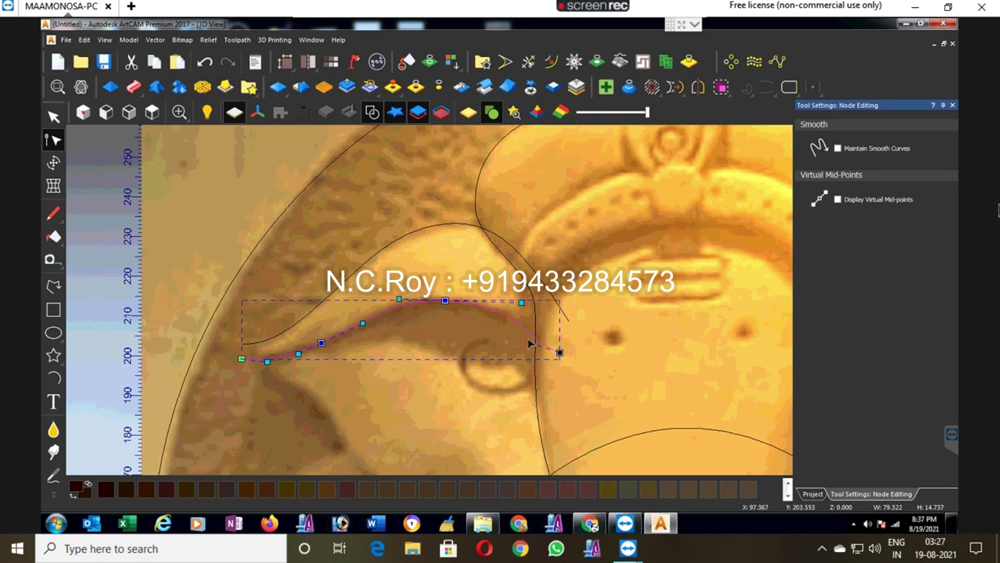
scroll(324, 402, down, 1)
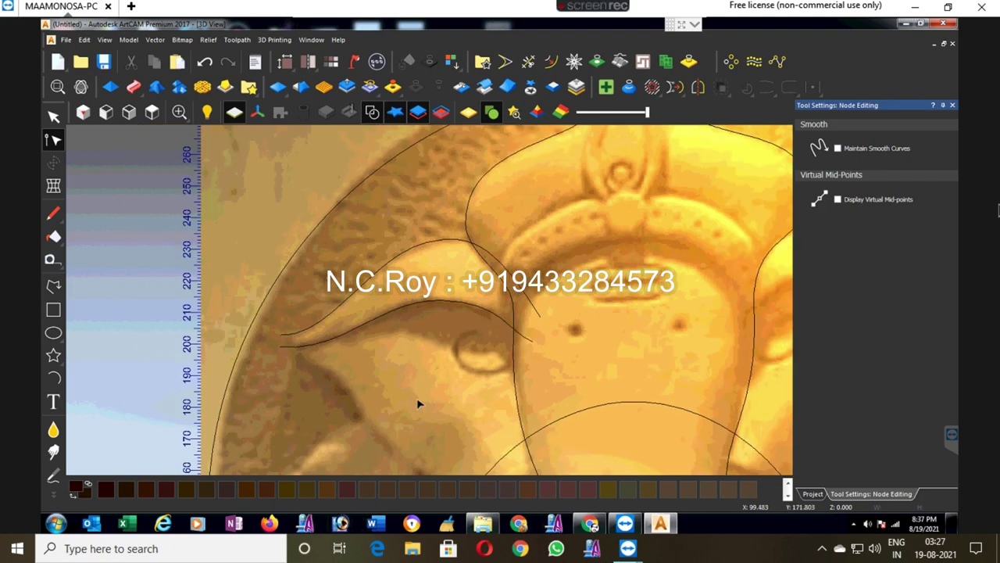
Step: Draw a four-point polyline tracing the cheek outline down and right beneath the eye
scroll(414, 396, down, 1)
click(53, 286)
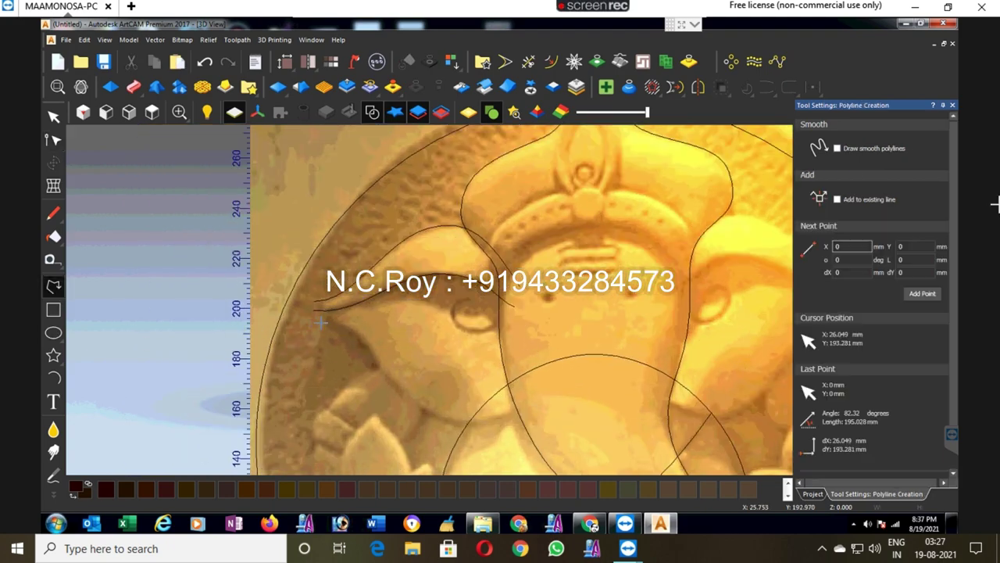
click(319, 321)
click(360, 336)
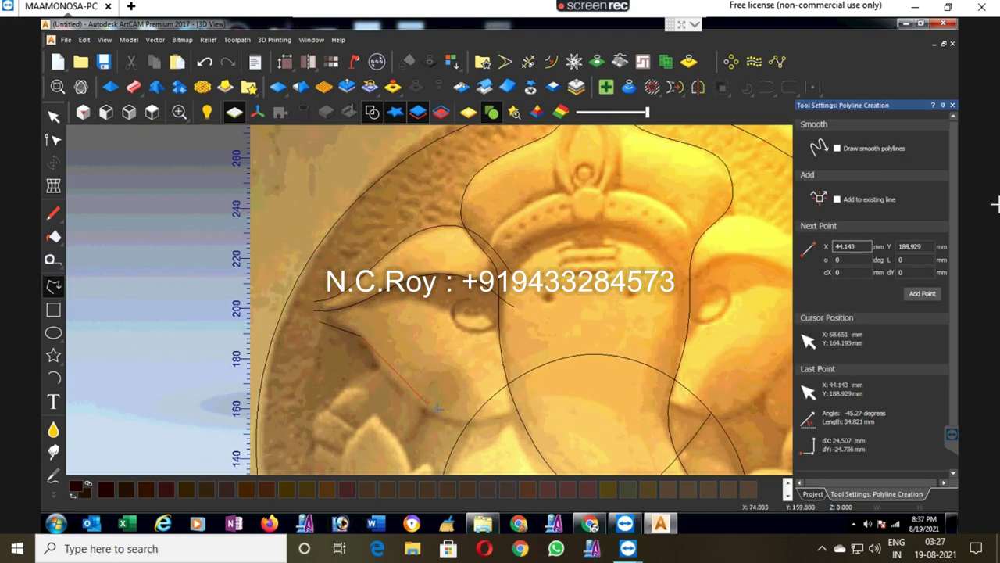
click(443, 419)
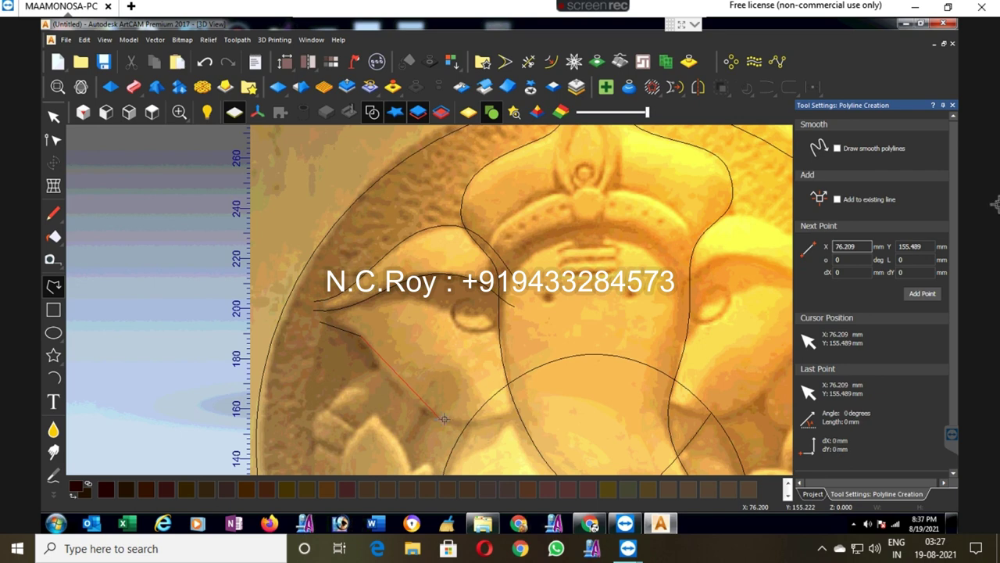
click(541, 404)
right_click(541, 404)
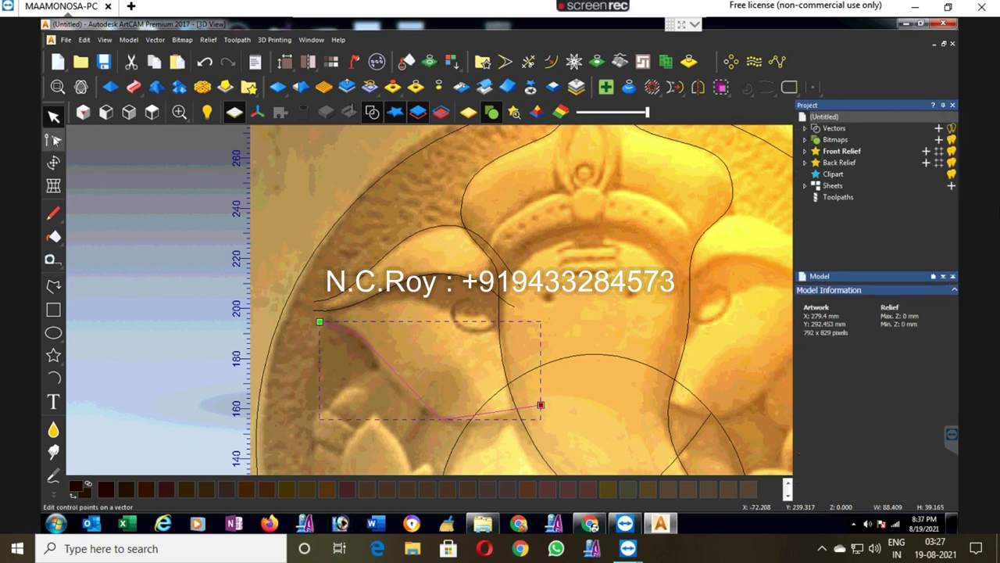
Step: Convert the cheek line's spans to Bezier curves and drag its nodes to follow the cheek
click(54, 139)
right_click(490, 411)
click(583, 439)
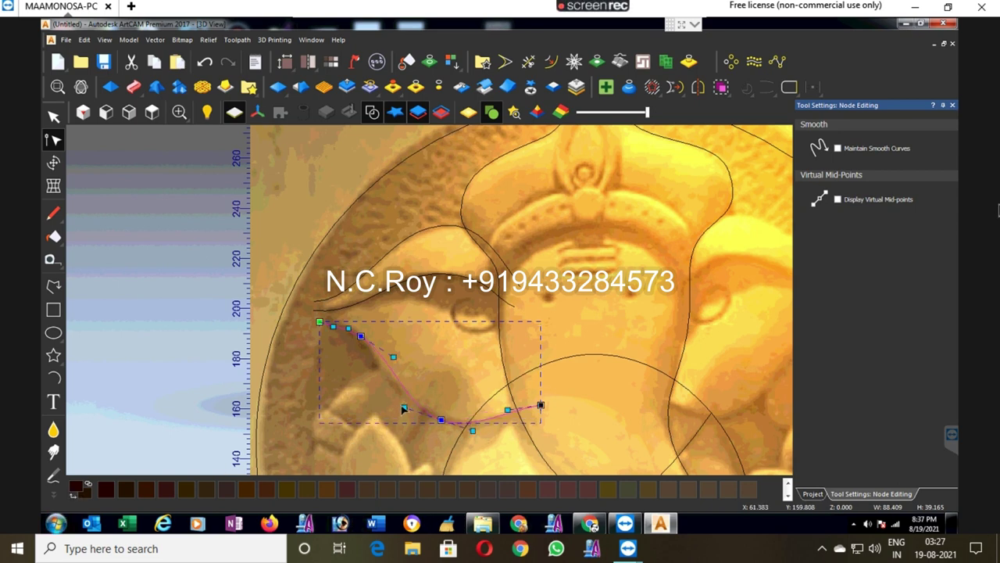
drag(380, 401, 389, 396)
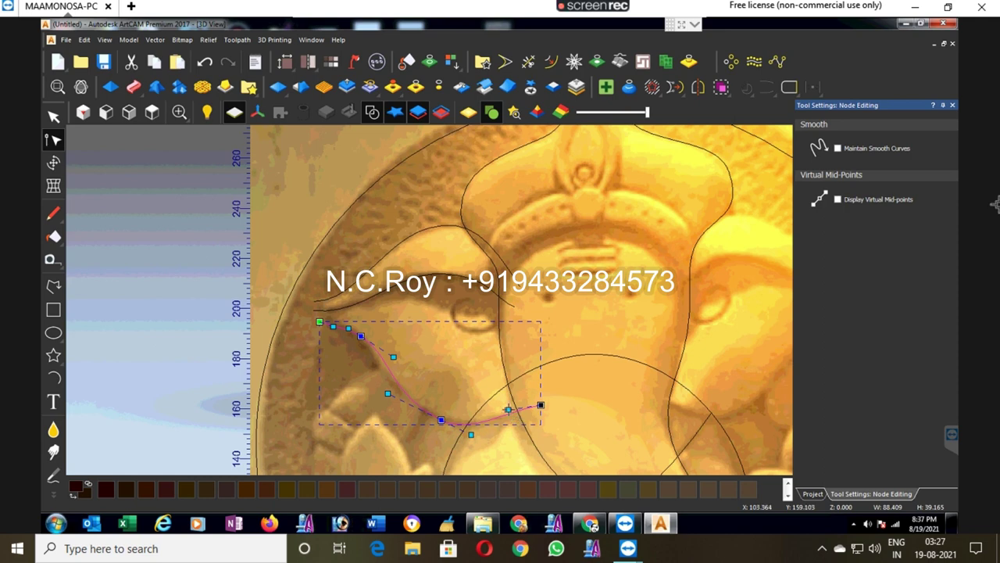
drag(508, 411, 504, 420)
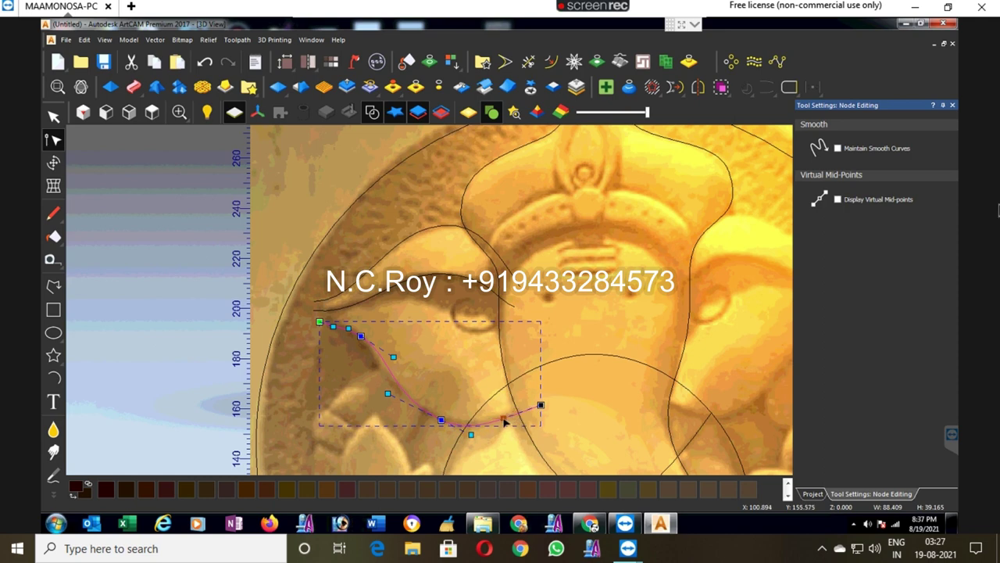
click(541, 405)
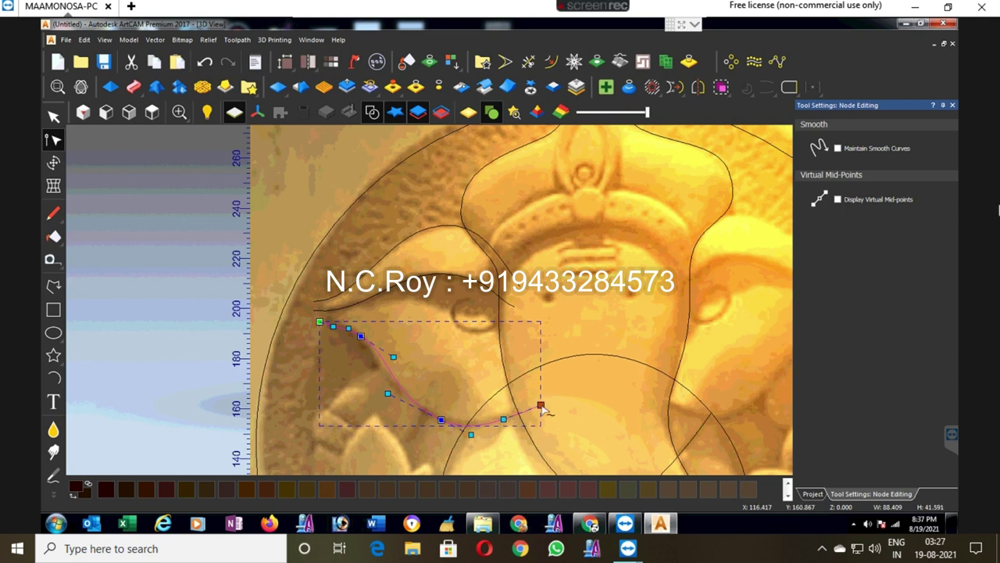
drag(541, 405, 518, 420)
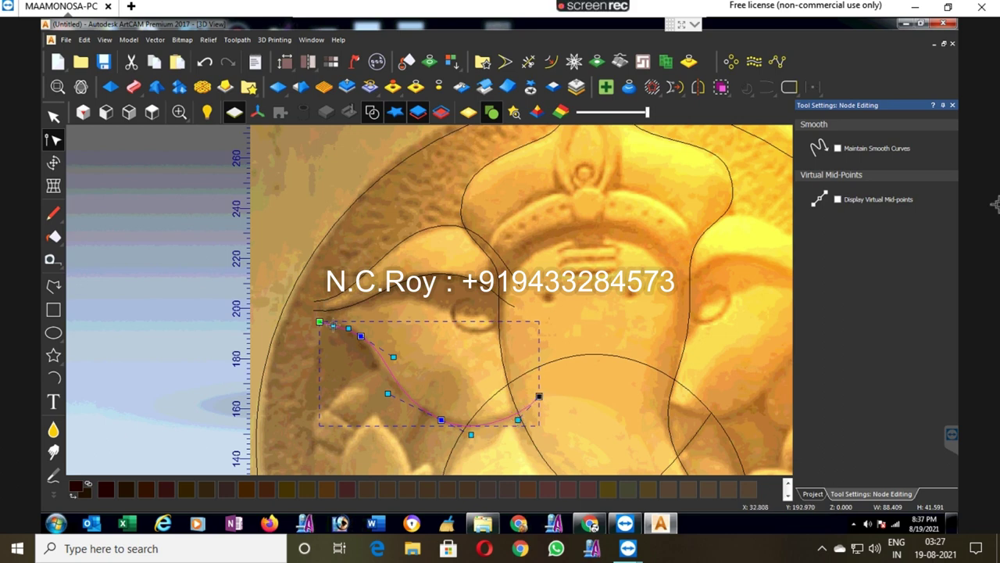
drag(360, 336, 351, 334)
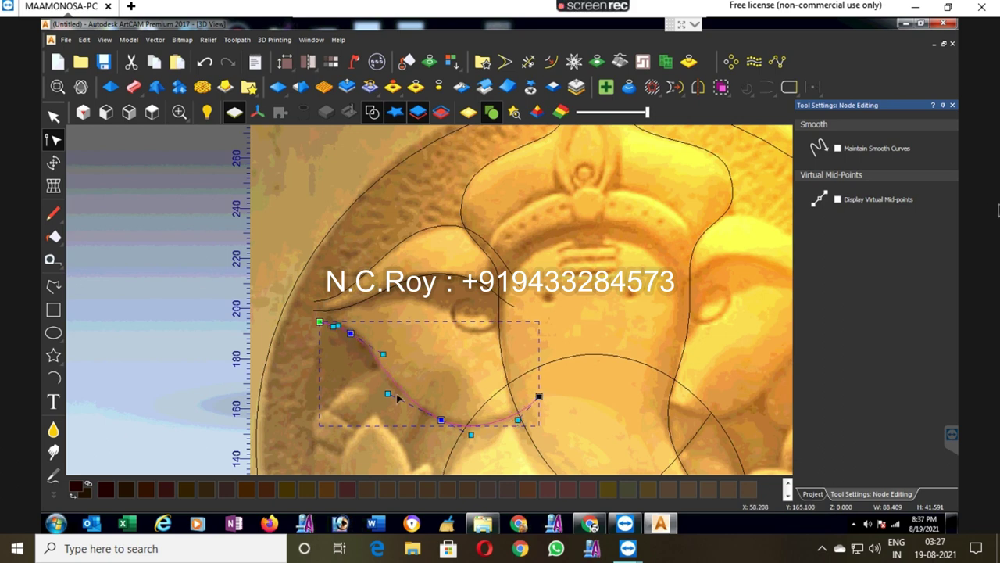
drag(388, 397, 383, 400)
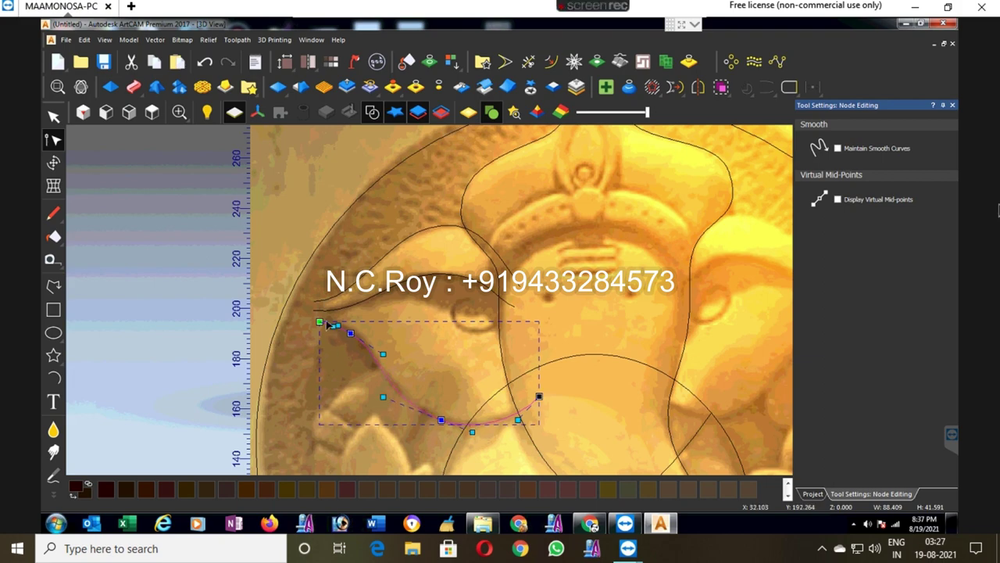
Step: Nudge the cheek curve's start point left so it meets the head outline
scroll(331, 326, up, 1)
scroll(312, 323, up, 1)
drag(293, 307, 291, 307)
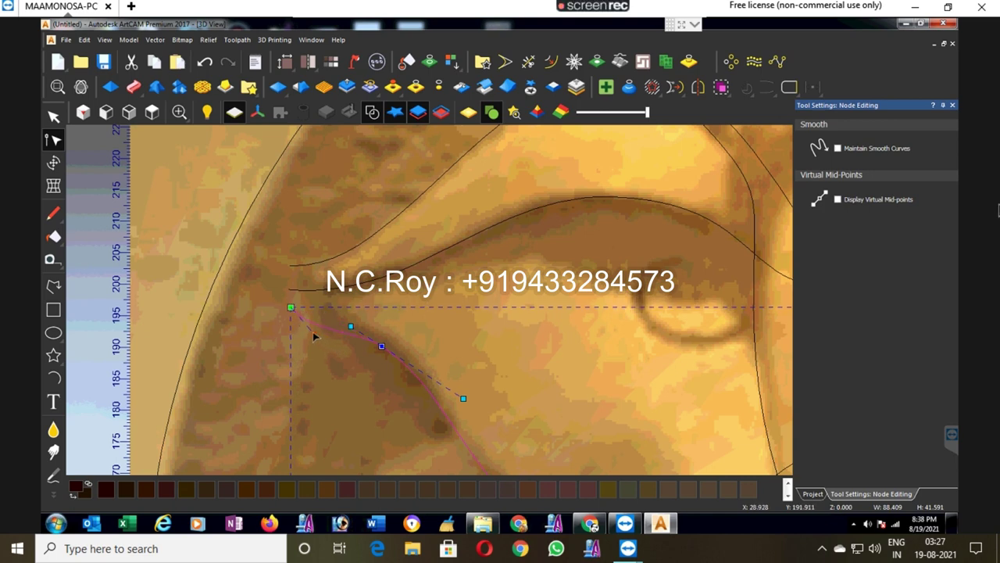
scroll(459, 348, down, 1)
scroll(469, 352, down, 1)
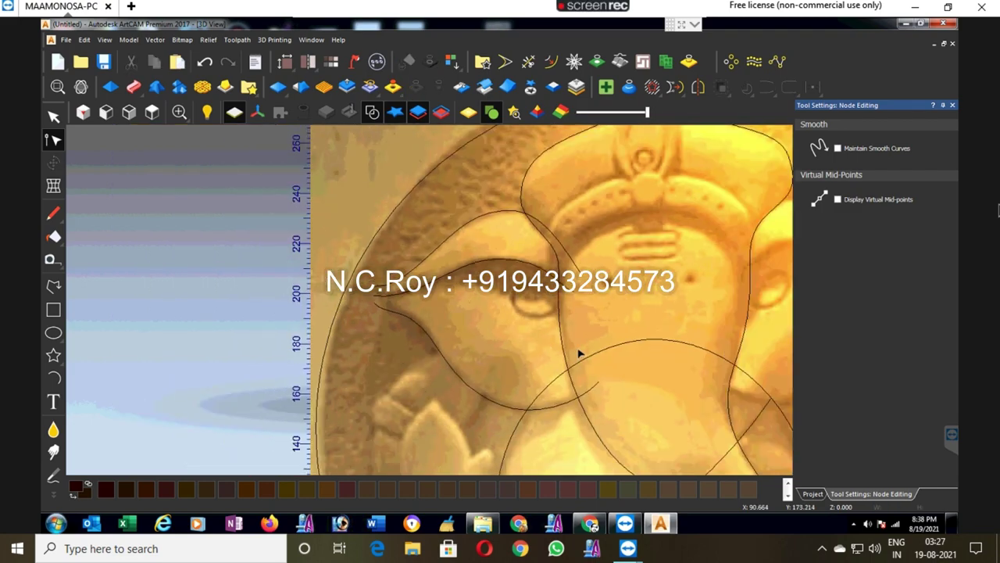
scroll(582, 336, down, 1)
scroll(584, 319, down, 1)
scroll(504, 301, up, 1)
scroll(512, 303, up, 1)
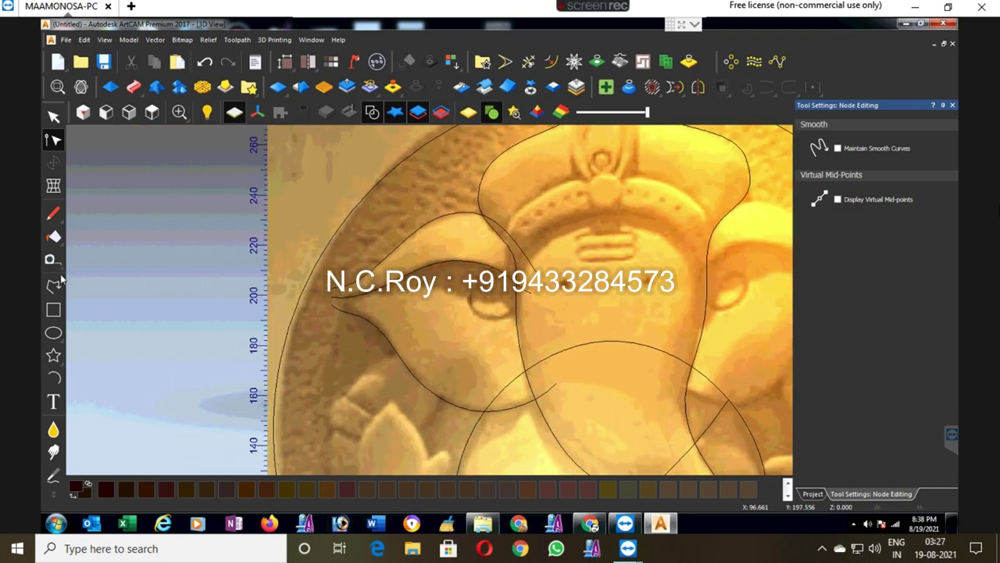
scroll(346, 304, up, 1)
click(55, 287)
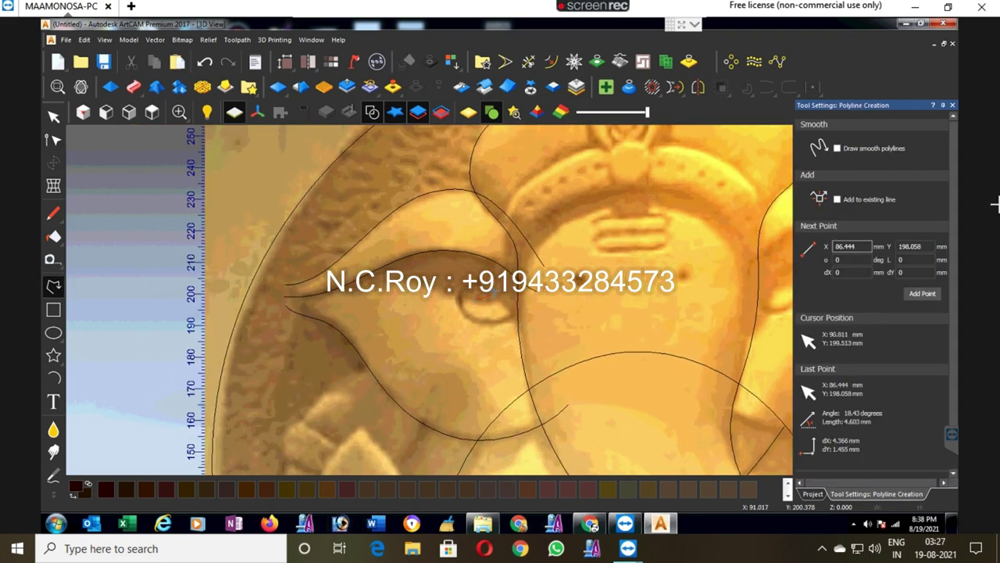
Step: Draw a short three-point line inside the eye and turn its spans into Bezier curves
click(467, 294)
click(459, 306)
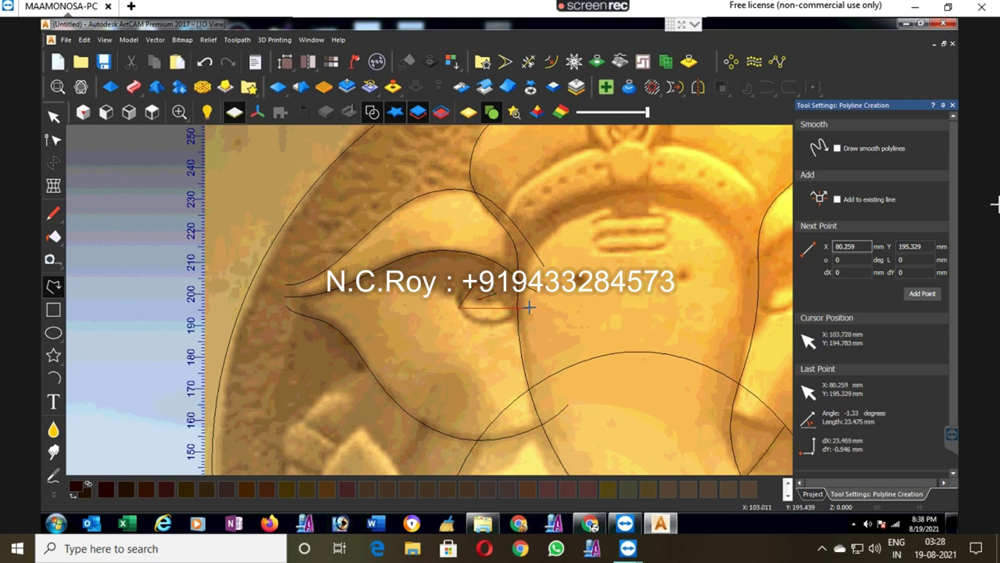
click(530, 307)
right_click(529, 308)
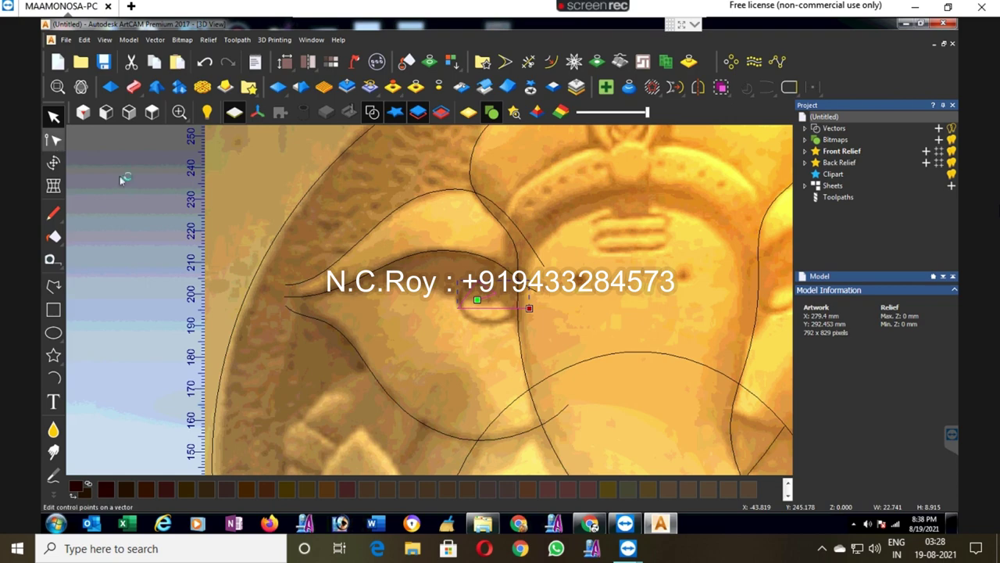
click(54, 139)
key(b)
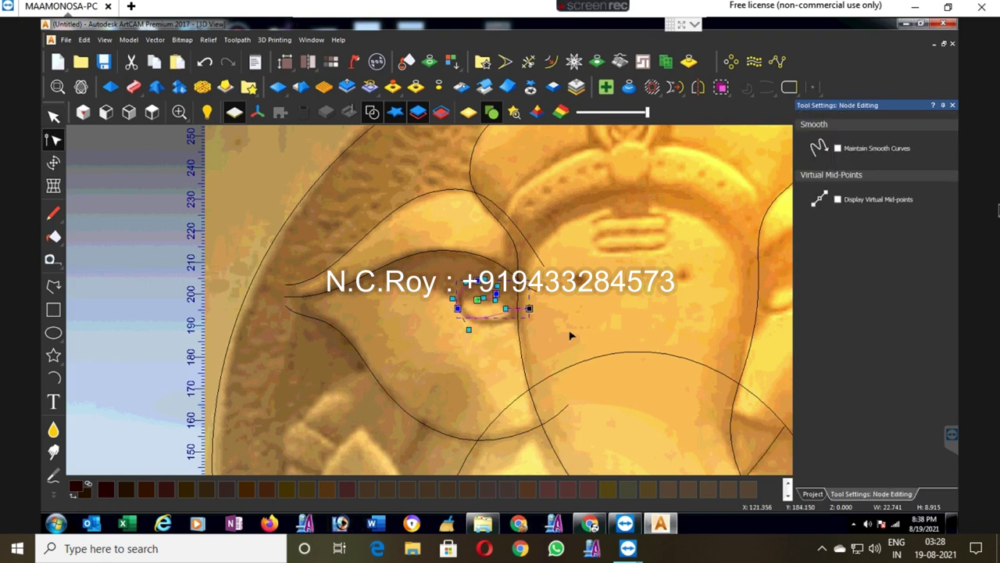
Step: Drag the eye line's nodes and handles into an inward-curling spiral matching the eye
scroll(493, 288, up, 2)
scroll(493, 287, up, 1)
drag(527, 339, 532, 378)
drag(586, 340, 581, 330)
drag(527, 365, 545, 393)
drag(404, 339, 417, 340)
drag(451, 387, 433, 392)
mouse_move(470, 313)
mouse_down()
mouse_move(469, 334)
mouse_move(478, 334)
mouse_up()
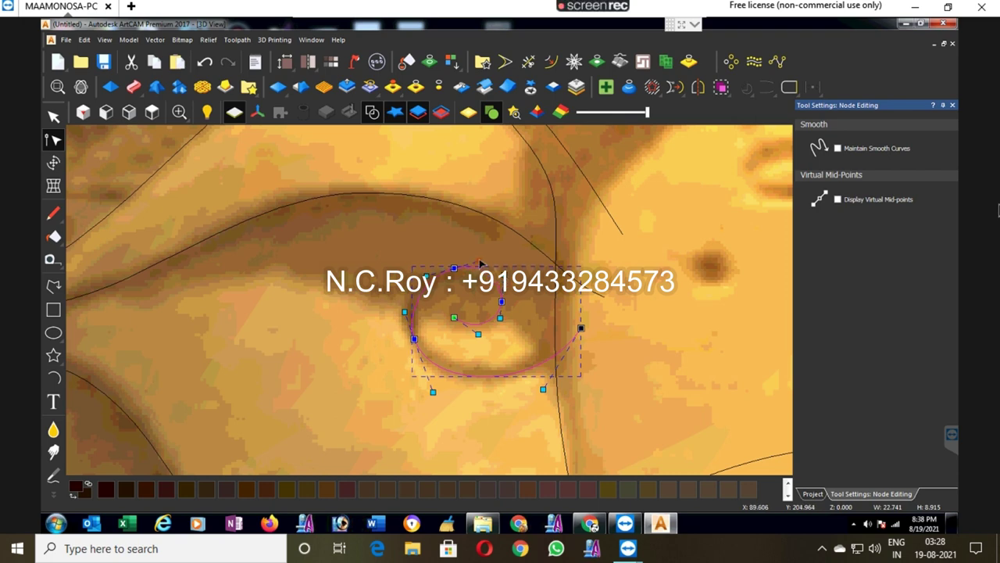
click(538, 308)
scroll(536, 317, down, 1)
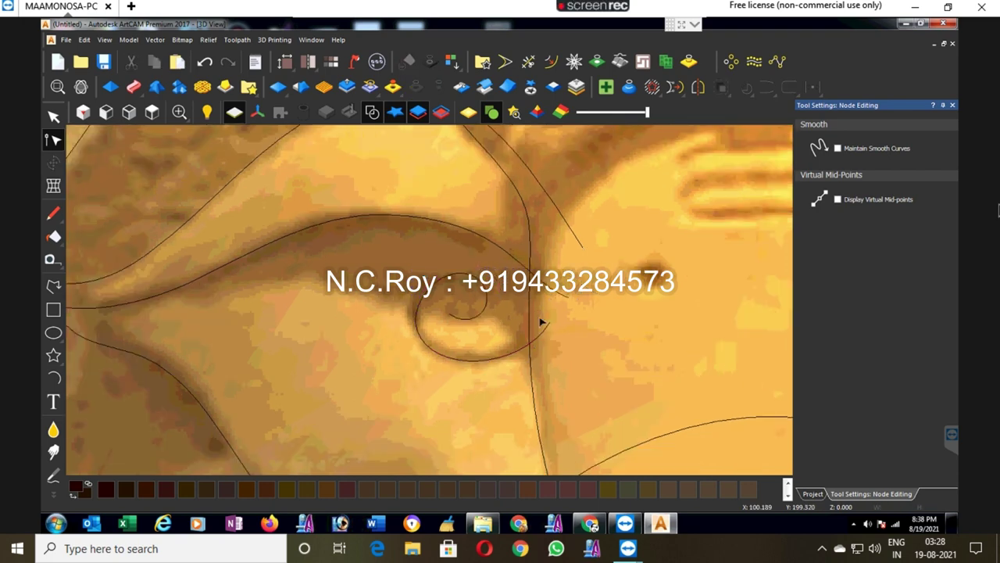
scroll(536, 317, down, 1)
scroll(571, 273, down, 2)
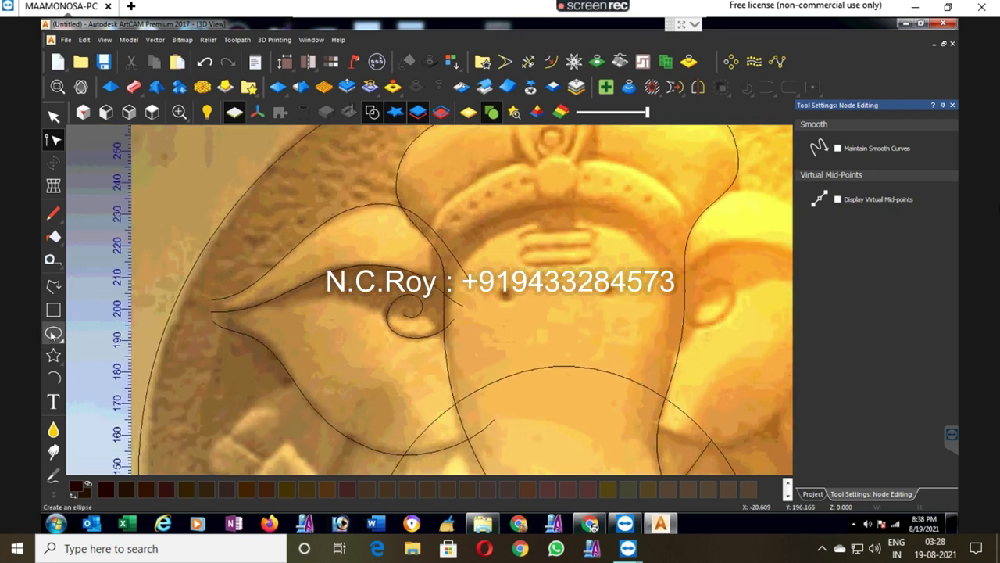
Step: Draw a small circle over the first forehead dot
click(53, 332)
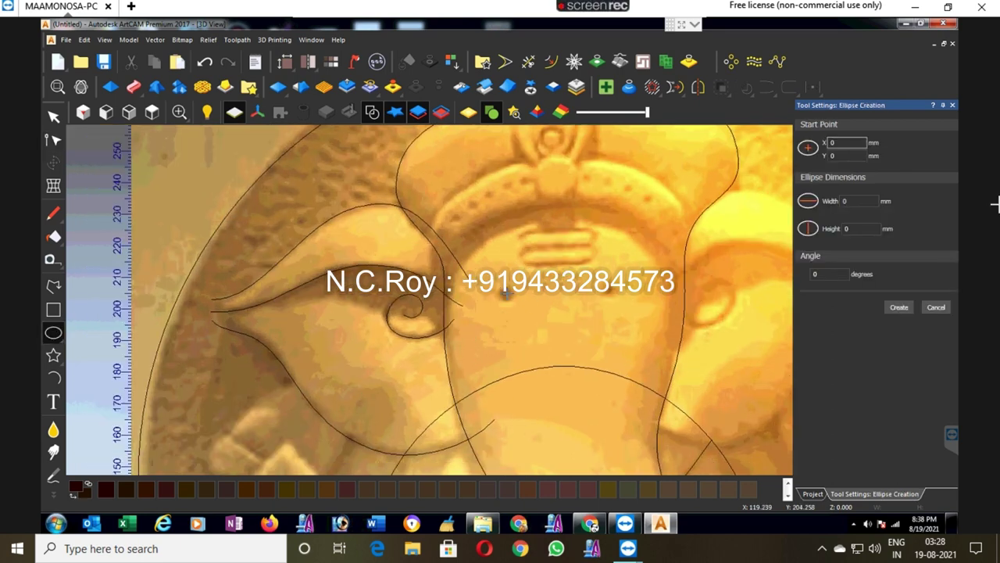
drag(504, 291, 506, 295)
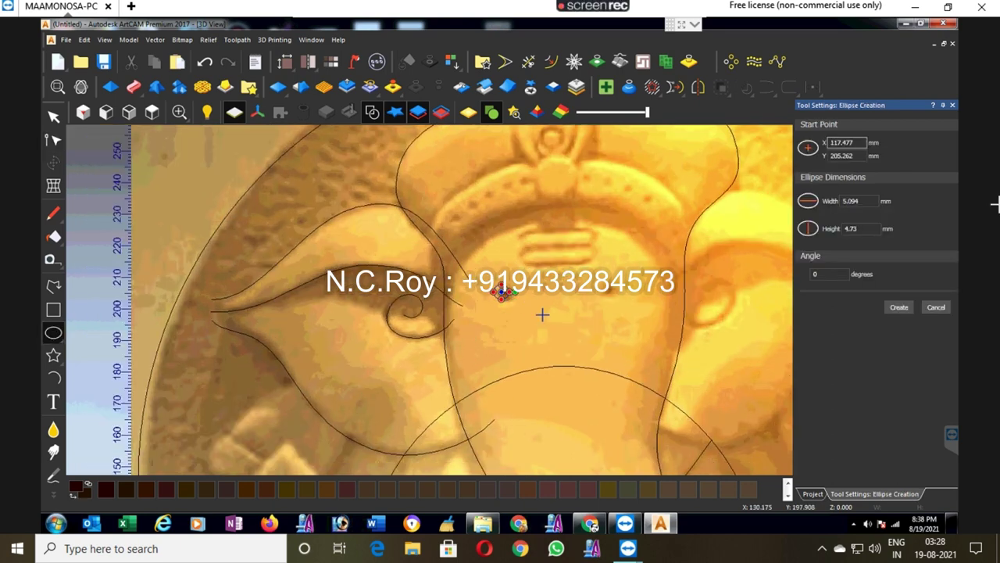
key(Escape)
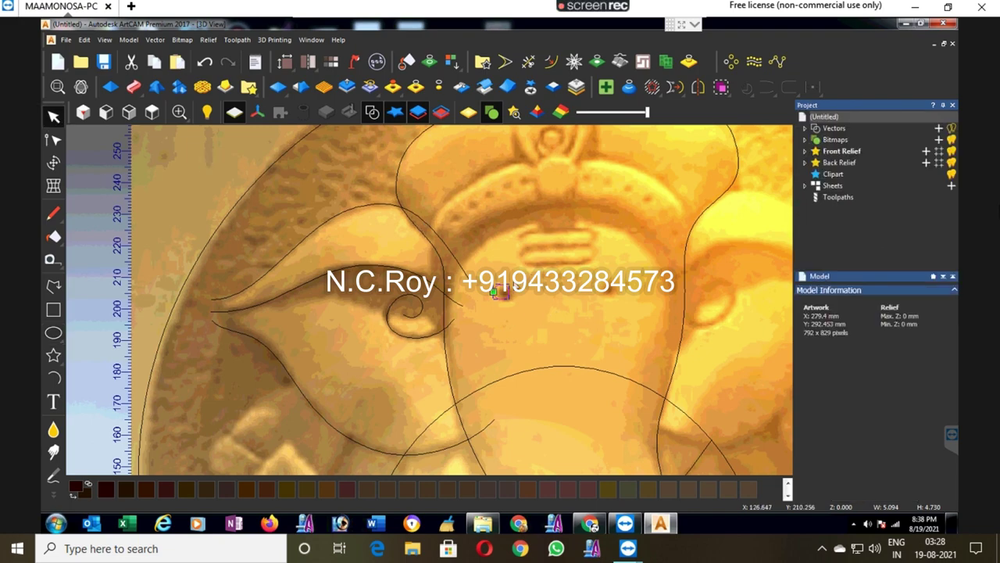
Step: Copy the circle onto the second forehead dot
scroll(504, 291, up, 1)
scroll(504, 292, up, 1)
scroll(504, 292, up, 1)
drag(505, 312, 709, 303)
click(615, 232)
scroll(535, 218, down, 2)
scroll(535, 219, down, 1)
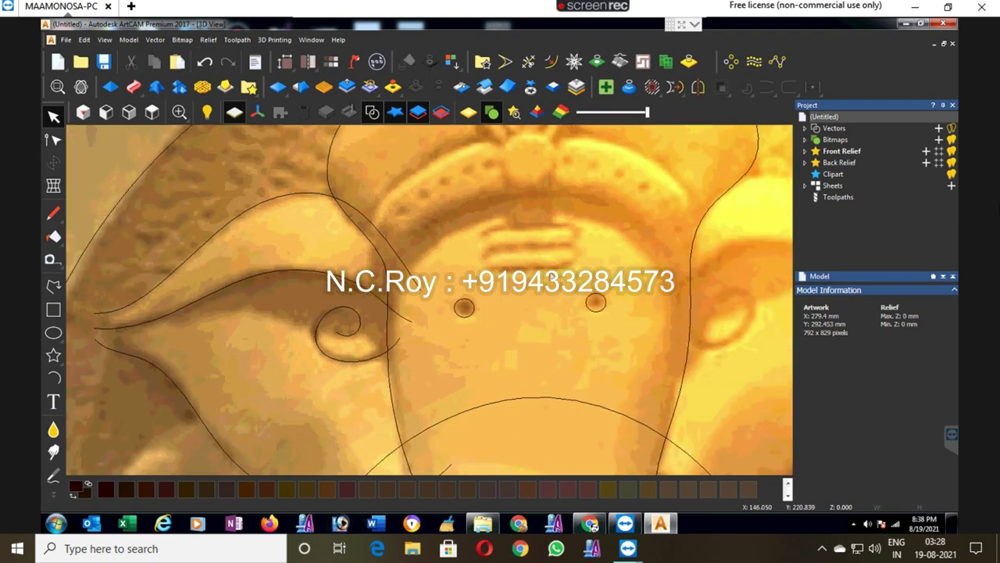
scroll(535, 218, up, 1)
scroll(535, 218, up, 2)
click(52, 332)
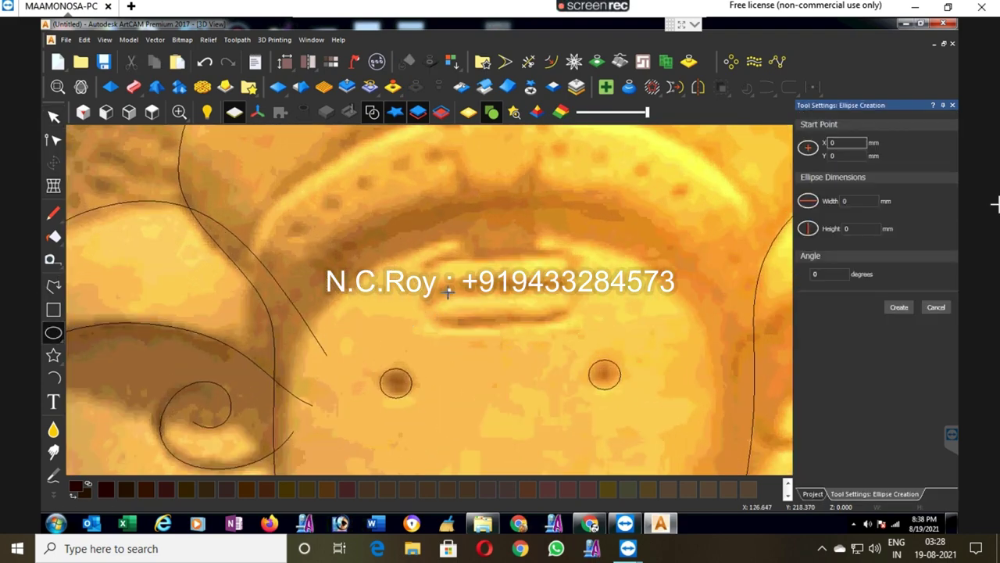
Step: Draw a 22.613 × 5.744 mm rectangle over the forehead band with 2 mm rounded corners
click(51, 310)
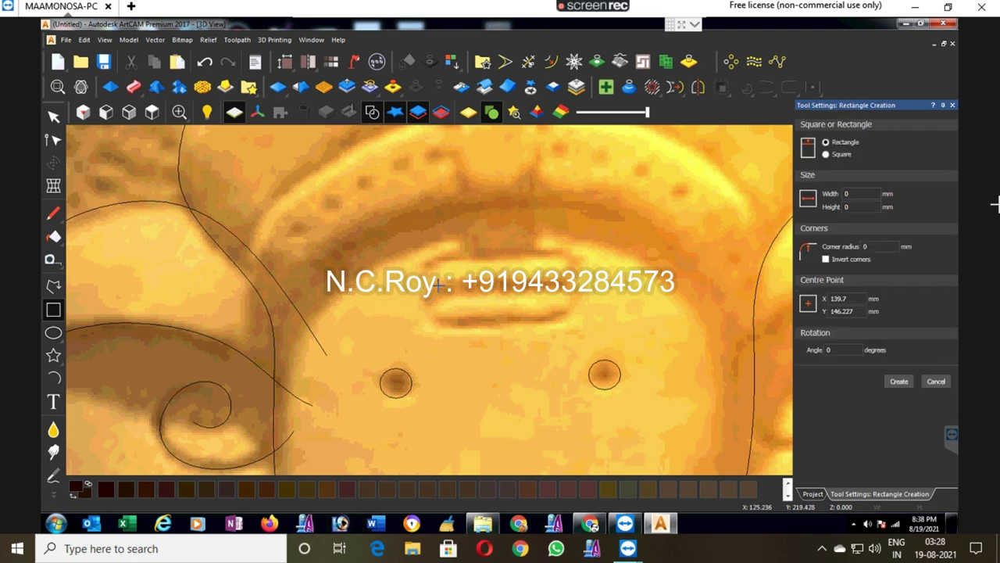
drag(432, 286, 570, 322)
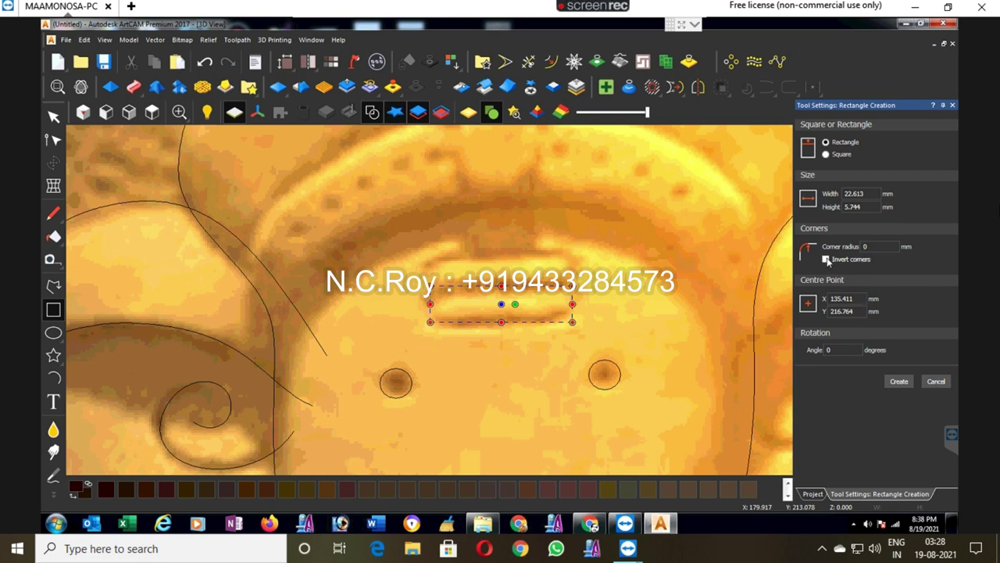
click(875, 246)
text(1)
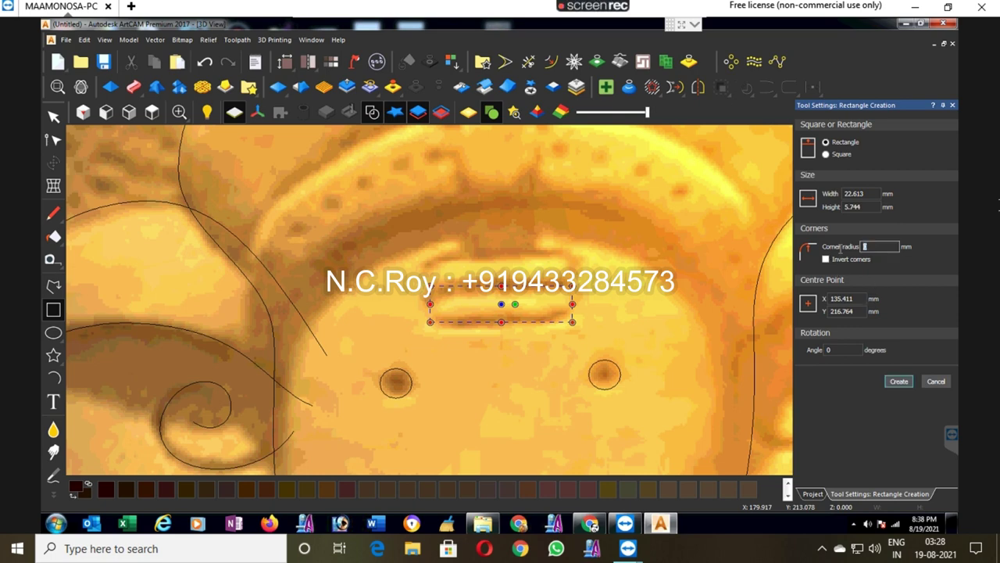
text(0)
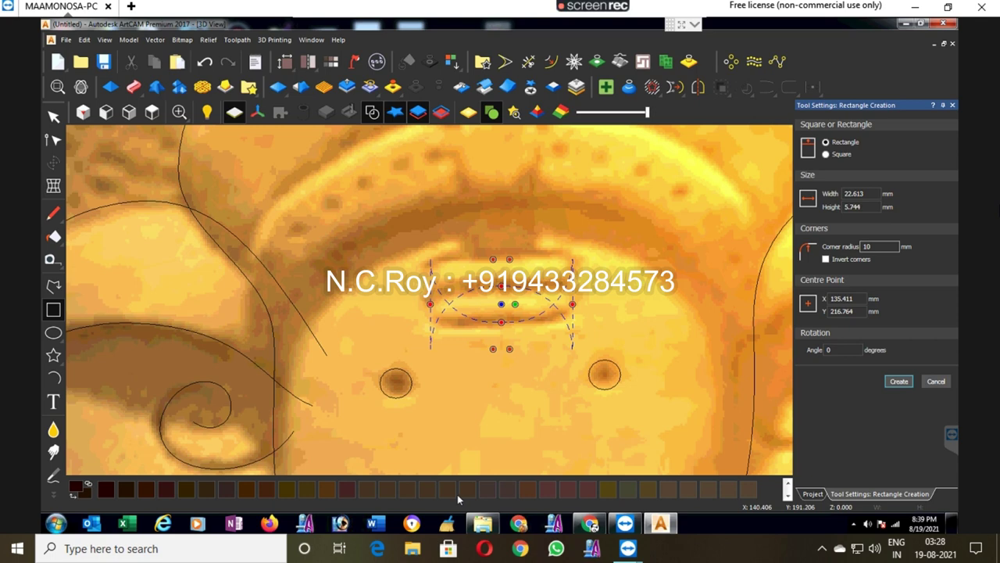
text(6)
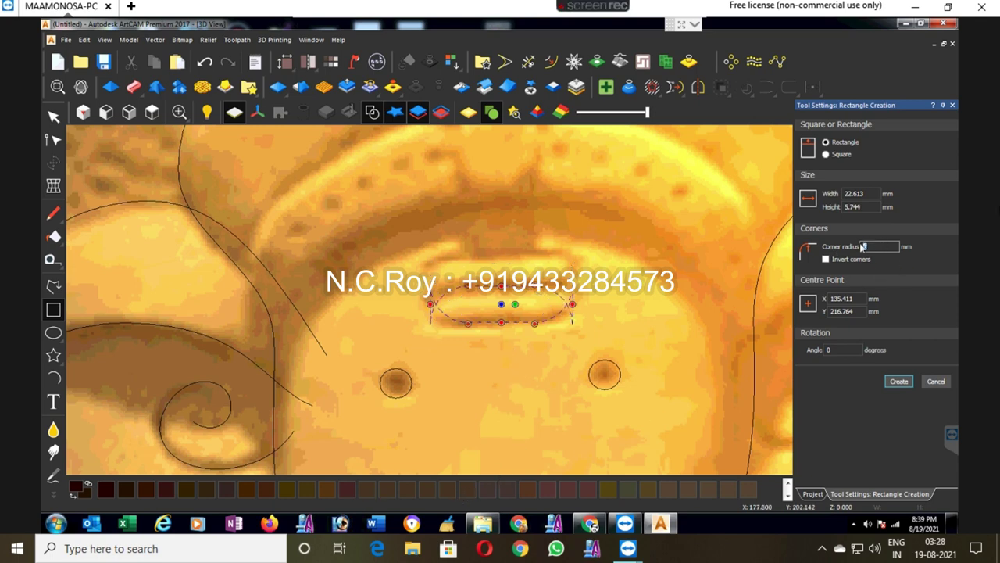
text(4)
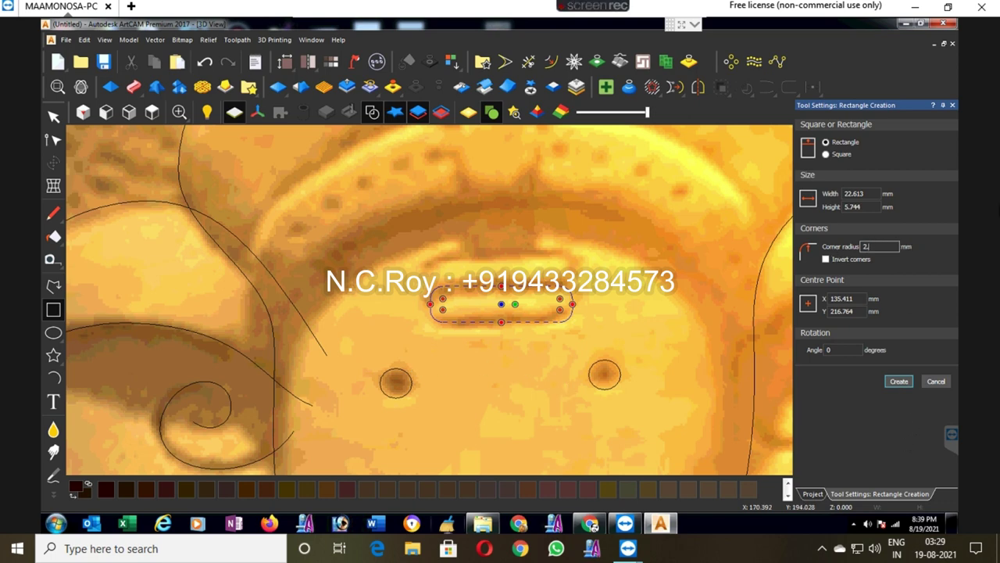
click(901, 382)
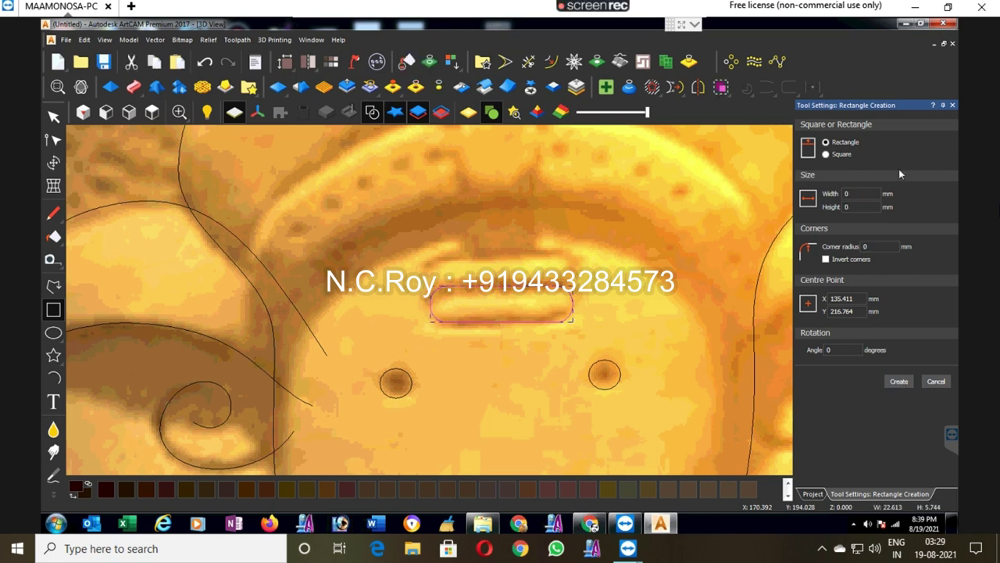
Step: Make a copy of the rounded bar shifted just above the original
click(952, 105)
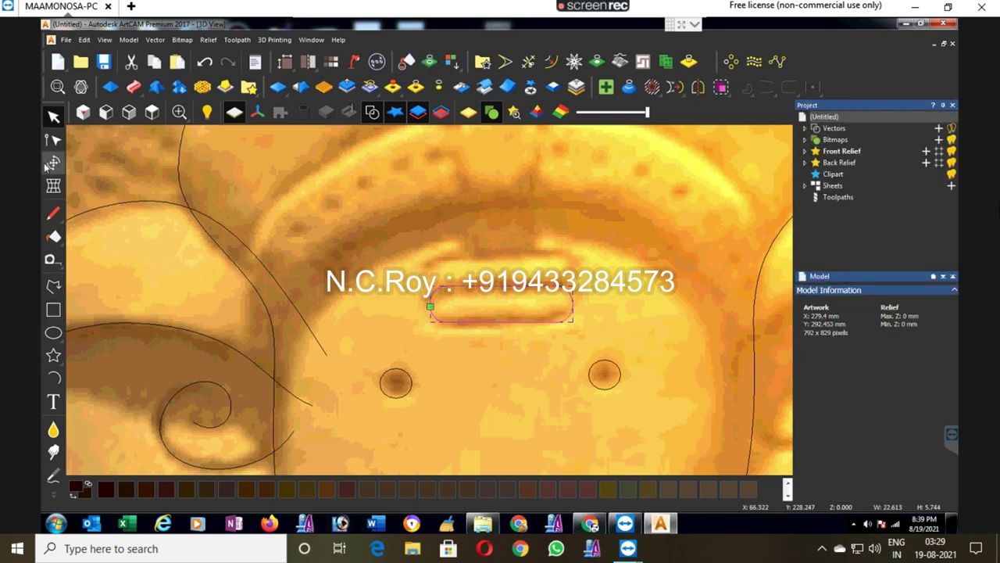
click(506, 291)
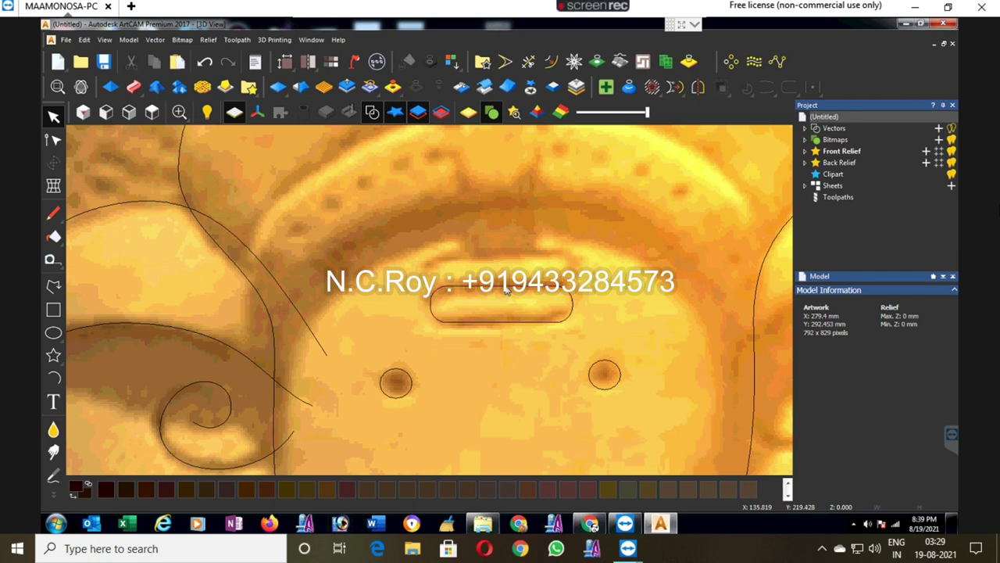
click(506, 291)
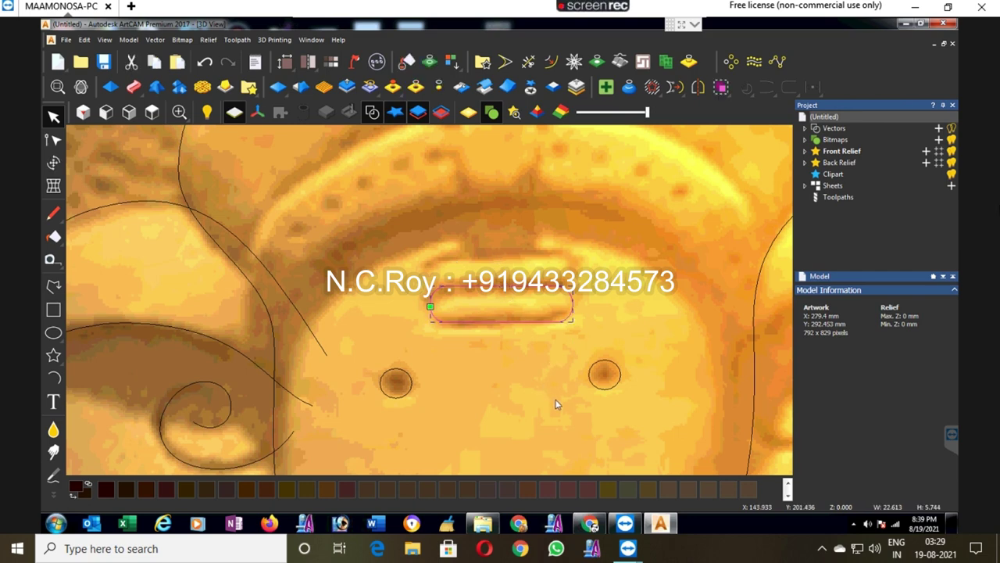
key(Up)
key(Up)
key(Up)
key(Up)
key(Up)
key(Up)
key(Up)
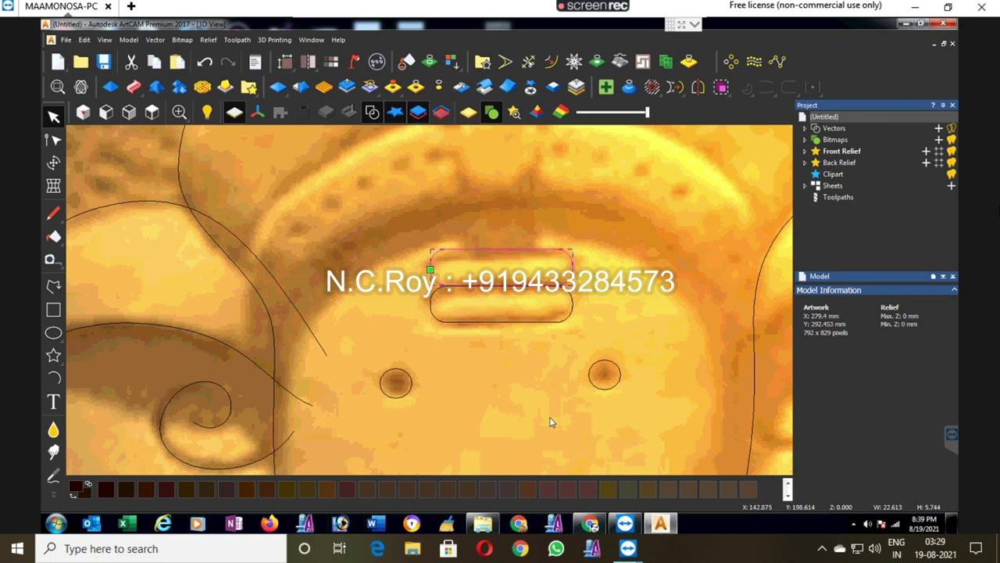
key(Up)
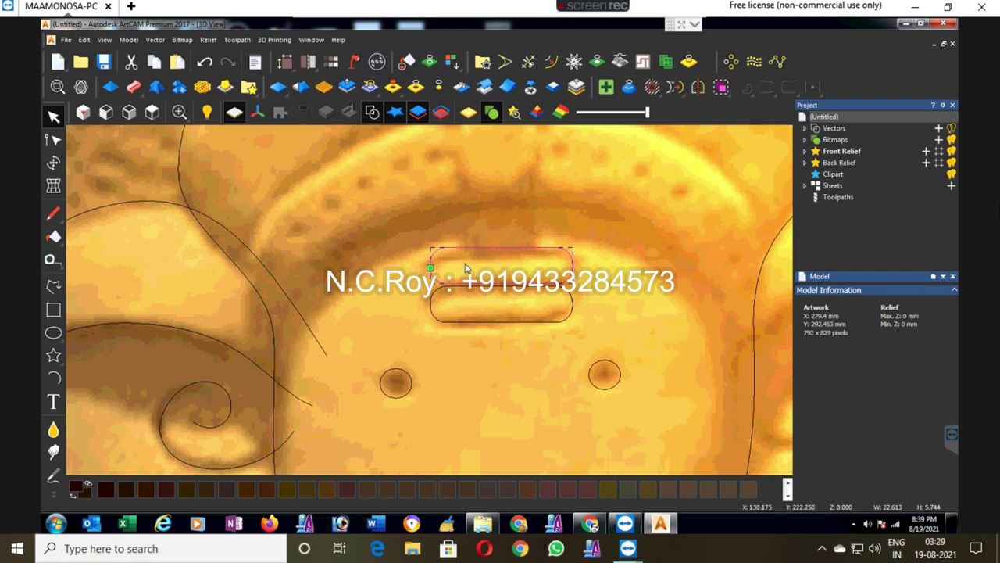
Step: Shorten the upper bar to 5.148 mm high and slightly trim the lower bar's height
click(53, 162)
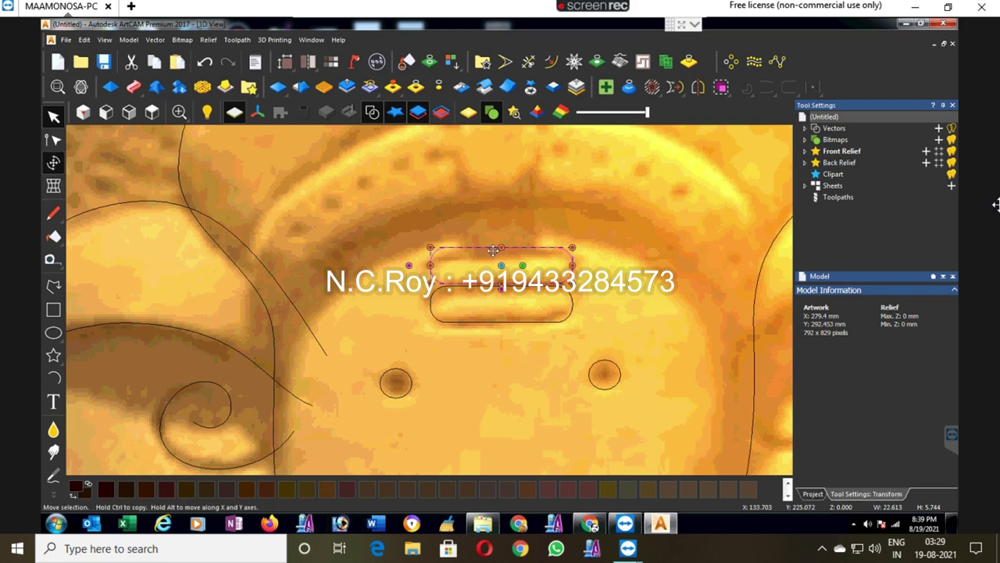
scroll(503, 246, up, 1)
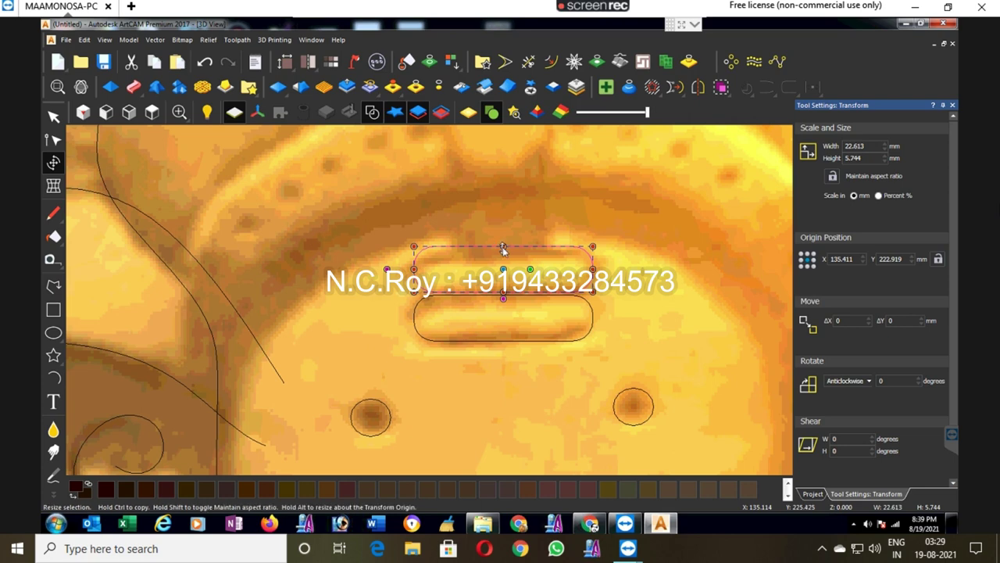
drag(503, 246, 503, 252)
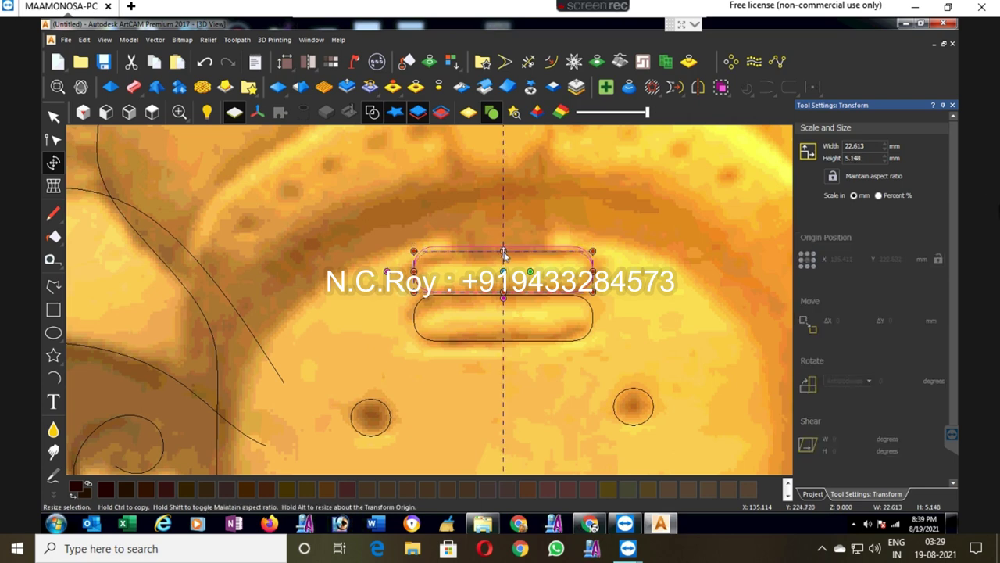
click(416, 311)
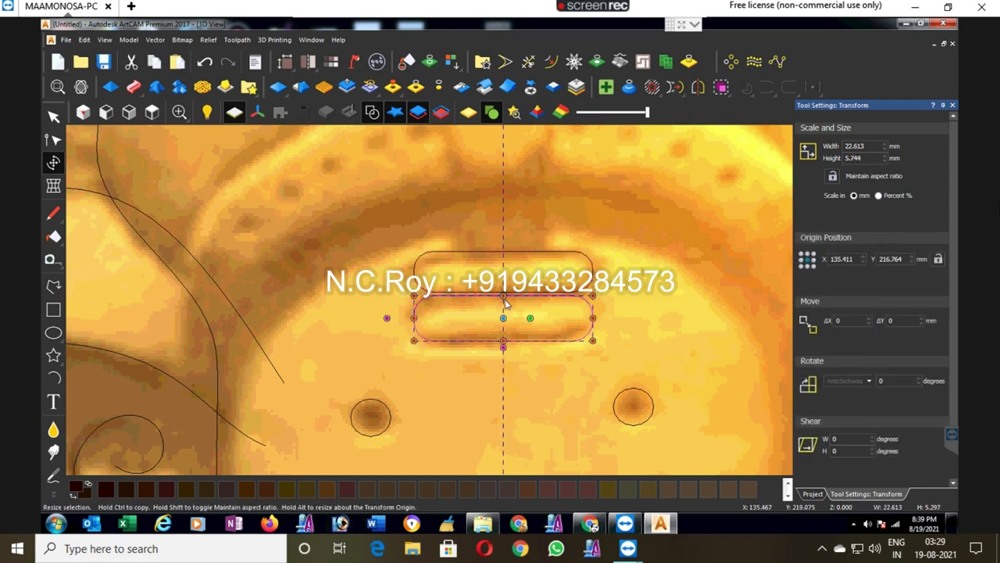
drag(504, 297, 504, 301)
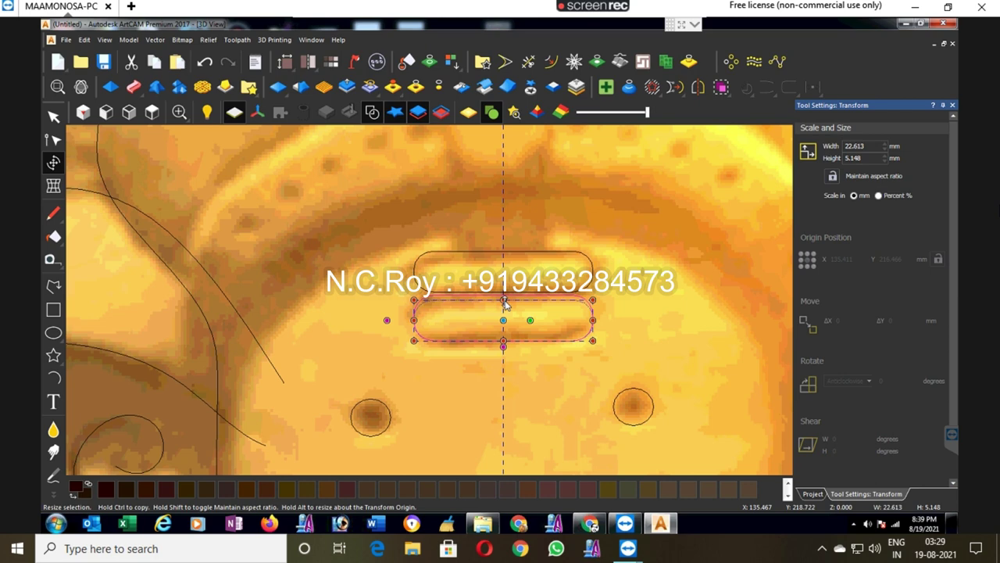
click(577, 379)
scroll(384, 246, down, 2)
drag(384, 245, 562, 357)
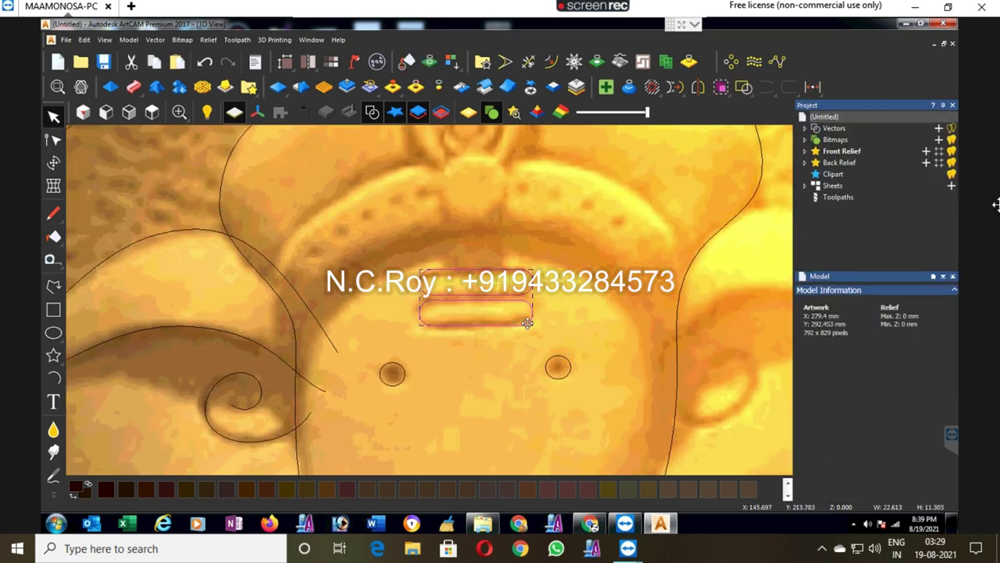
click(557, 313)
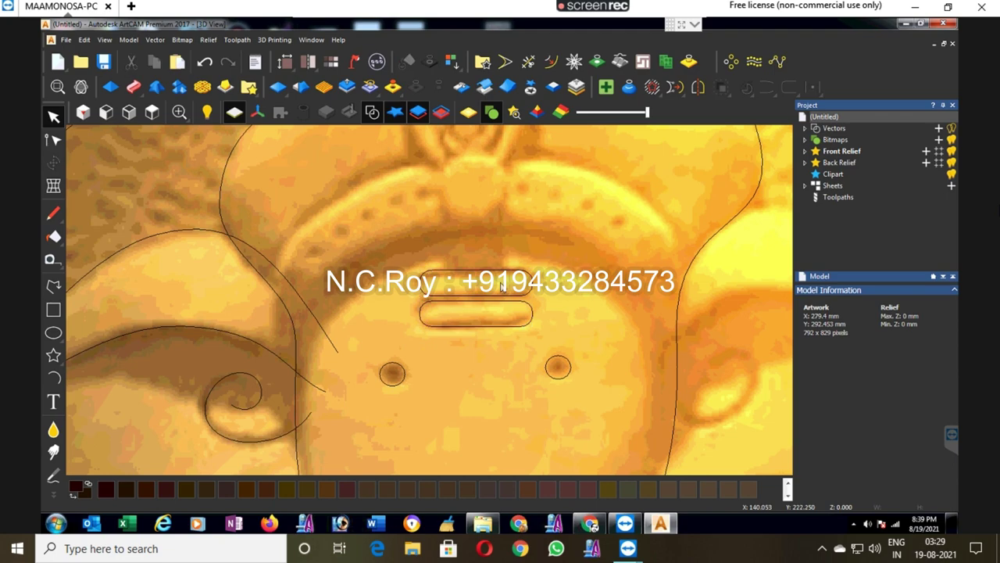
scroll(502, 305, down, 1)
scroll(469, 281, down, 2)
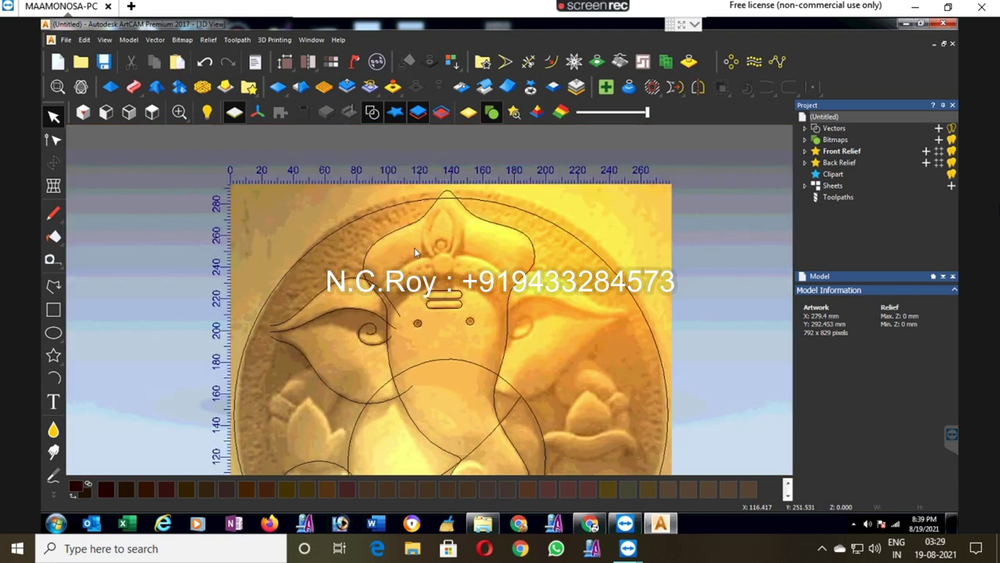
Step: Draw a three-point peaked polyline spanning above the two forehead bars
scroll(47, 351, up, 1)
scroll(53, 373, up, 1)
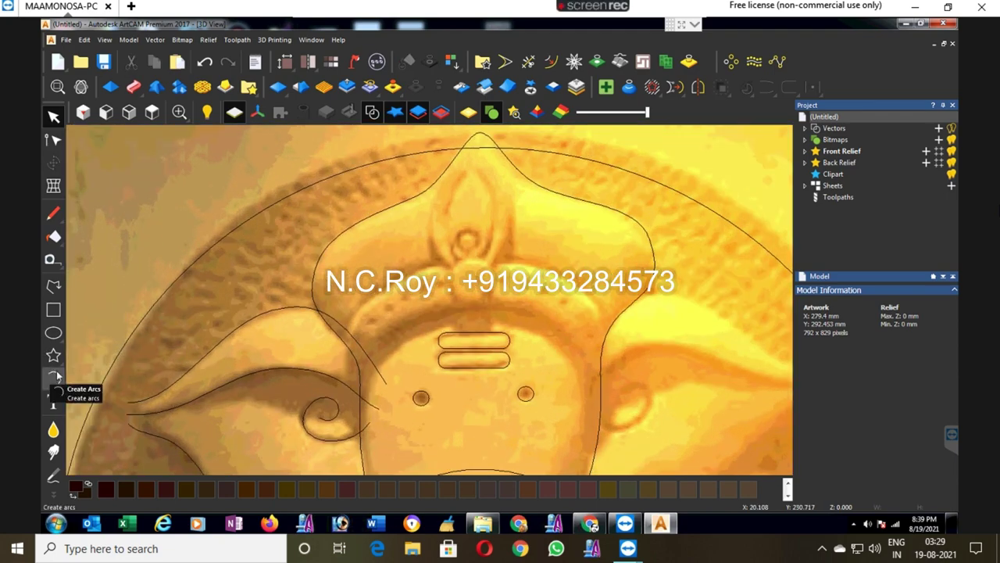
click(53, 286)
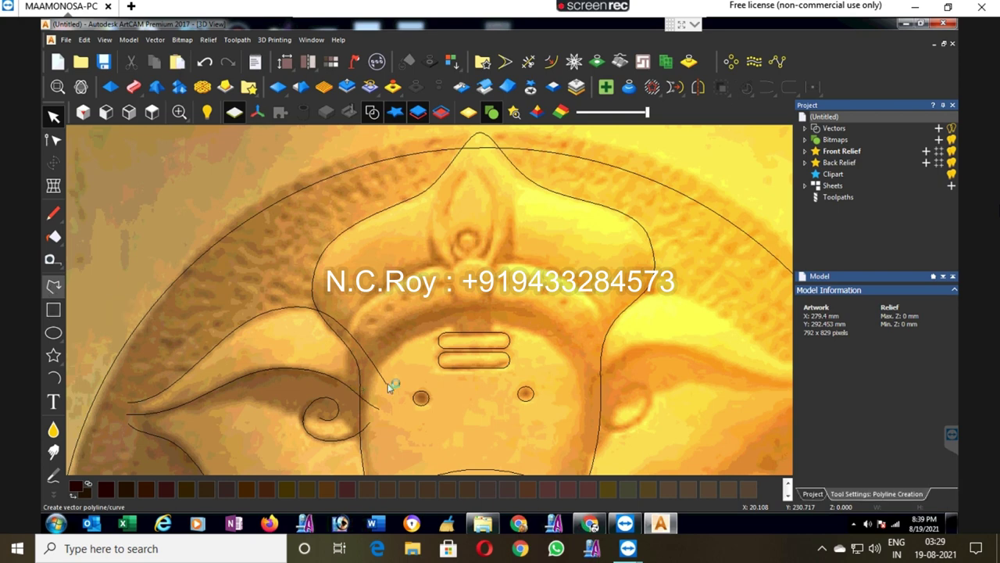
click(334, 356)
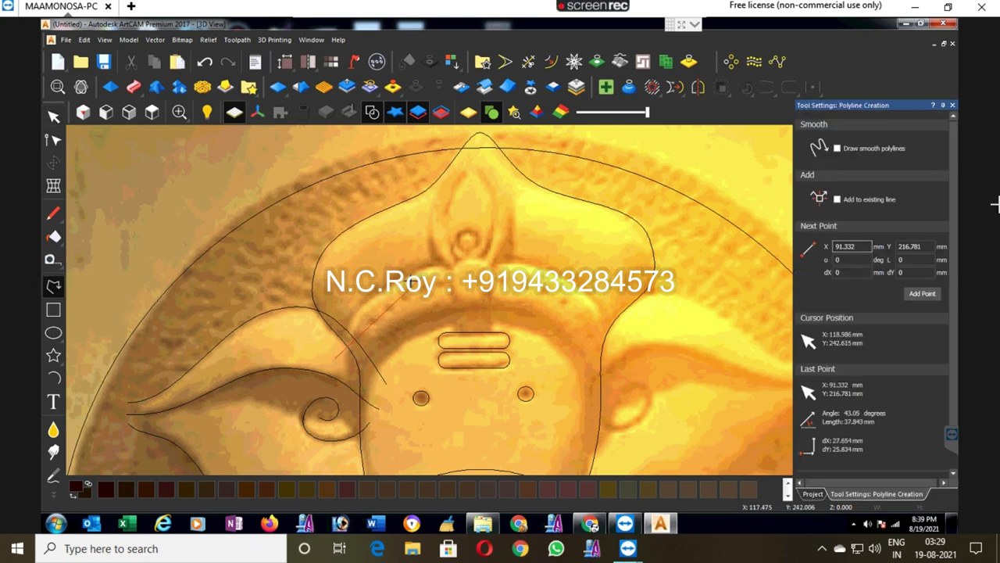
click(473, 264)
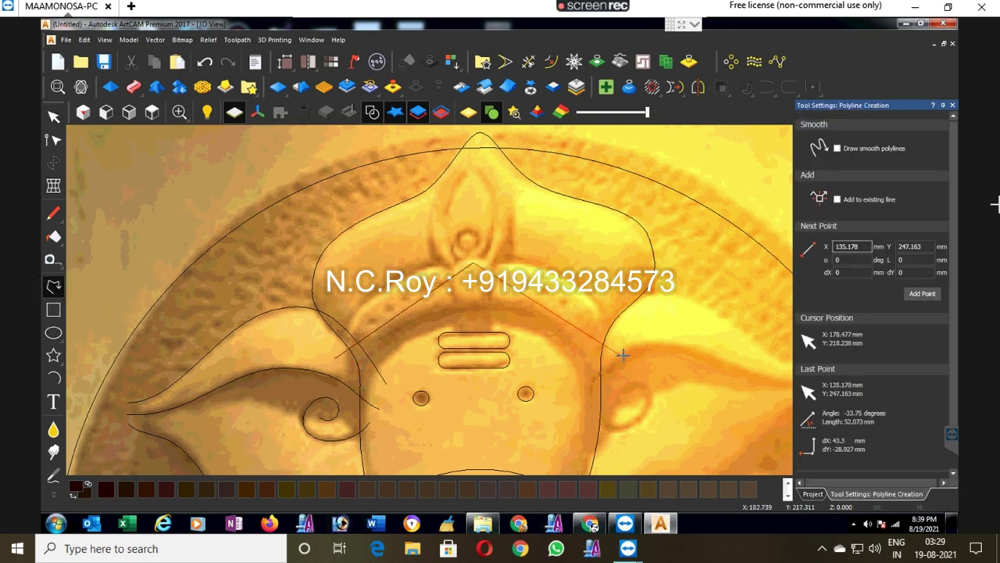
double_click(625, 369)
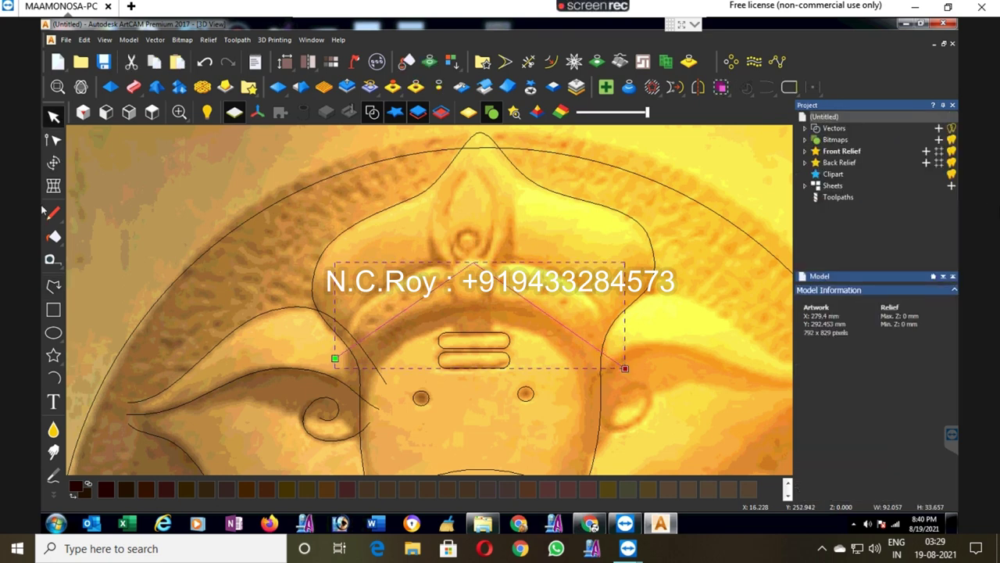
Step: Smooth the peak node and drag its handles so the line becomes a rounded arch
click(53, 139)
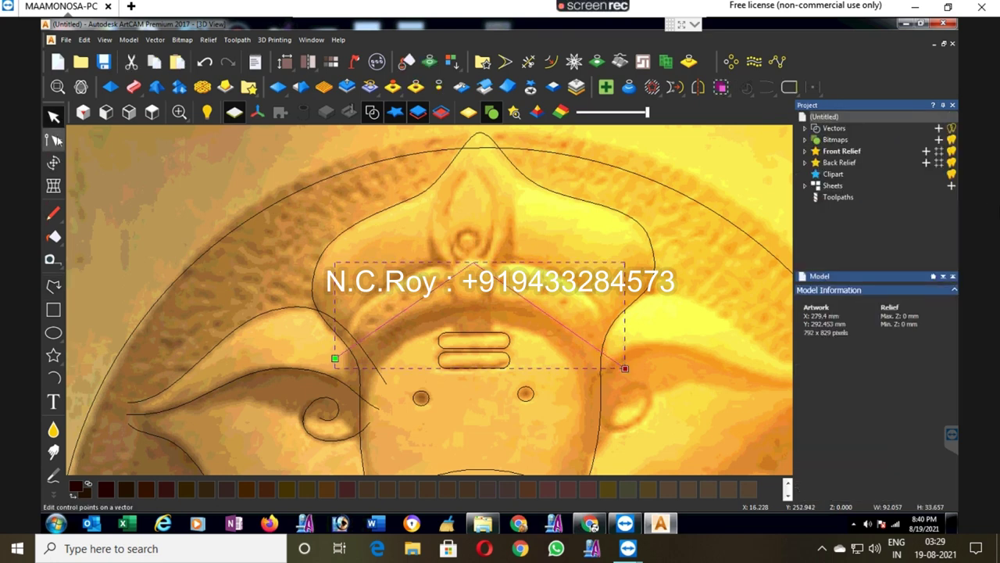
click(473, 264)
key(s)
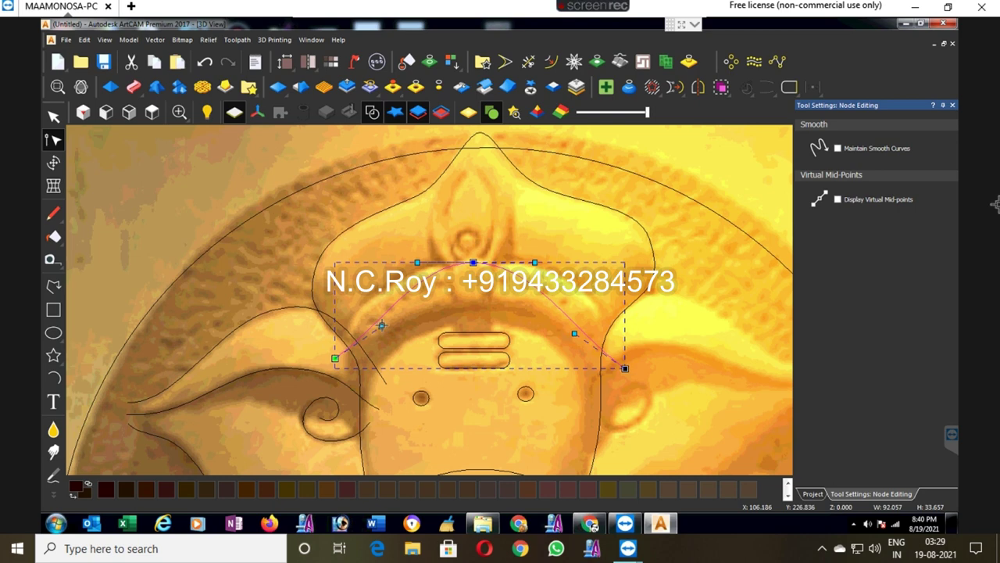
drag(374, 320, 349, 290)
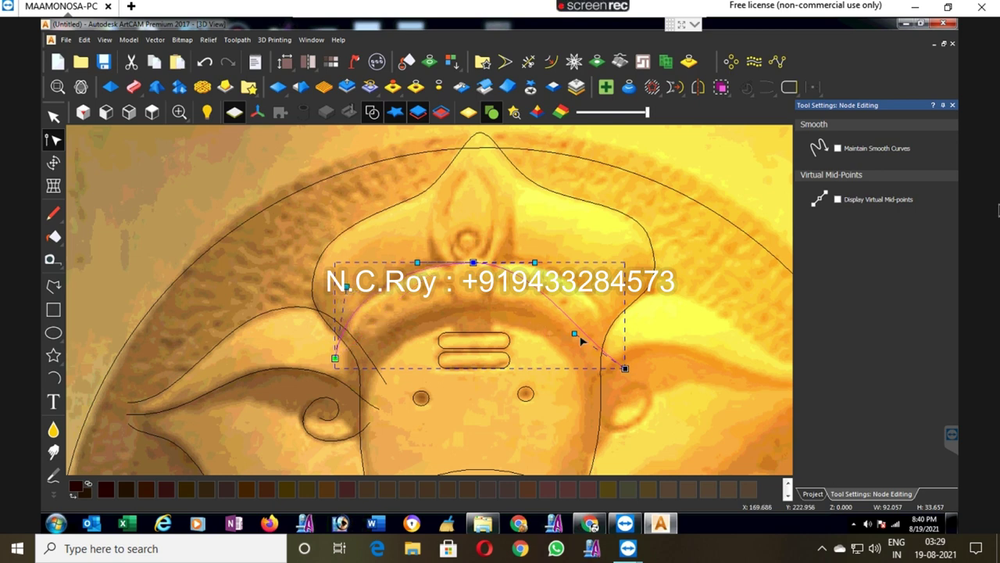
drag(575, 337, 609, 276)
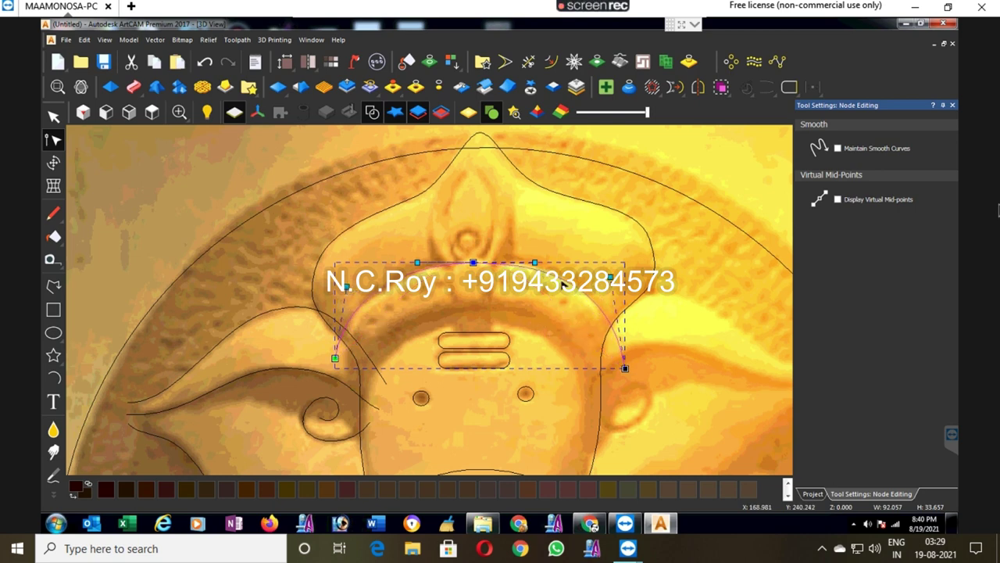
drag(533, 263, 545, 258)
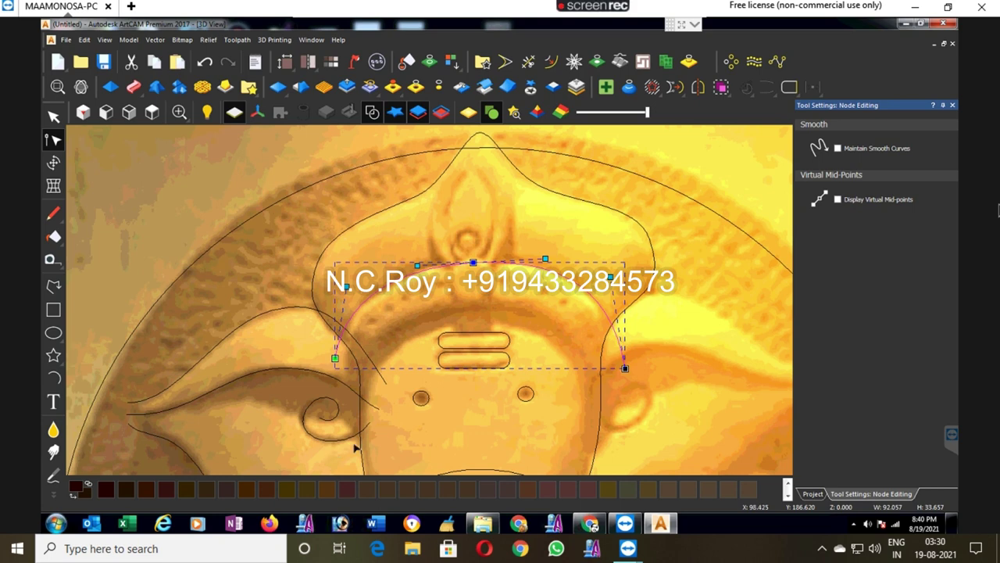
Step: Draw a three-point polyline arching over the forehead and convert its spans to smooth Bezier curves
click(54, 286)
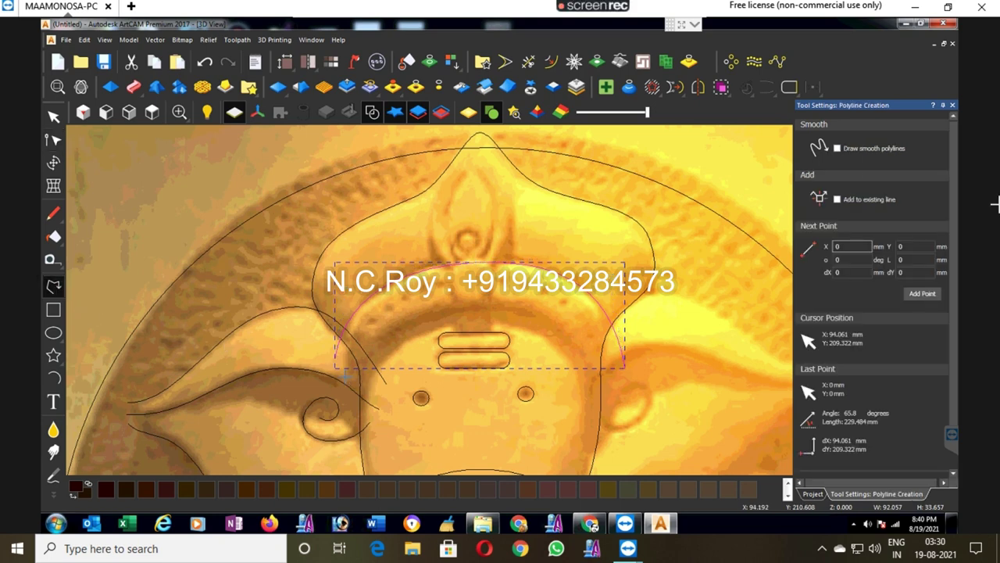
click(352, 378)
click(474, 308)
click(607, 381)
key(Escape)
key(n)
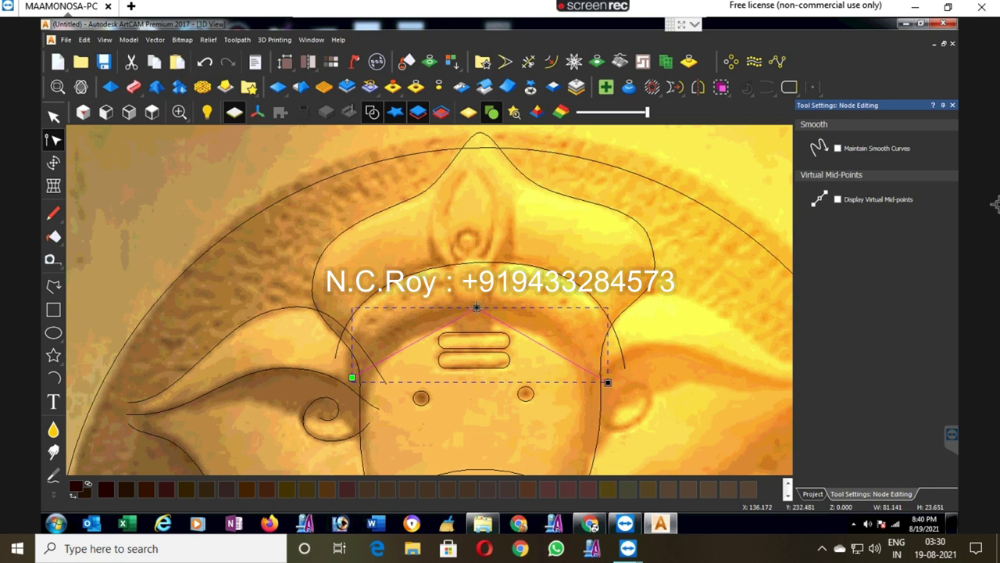
key(s)
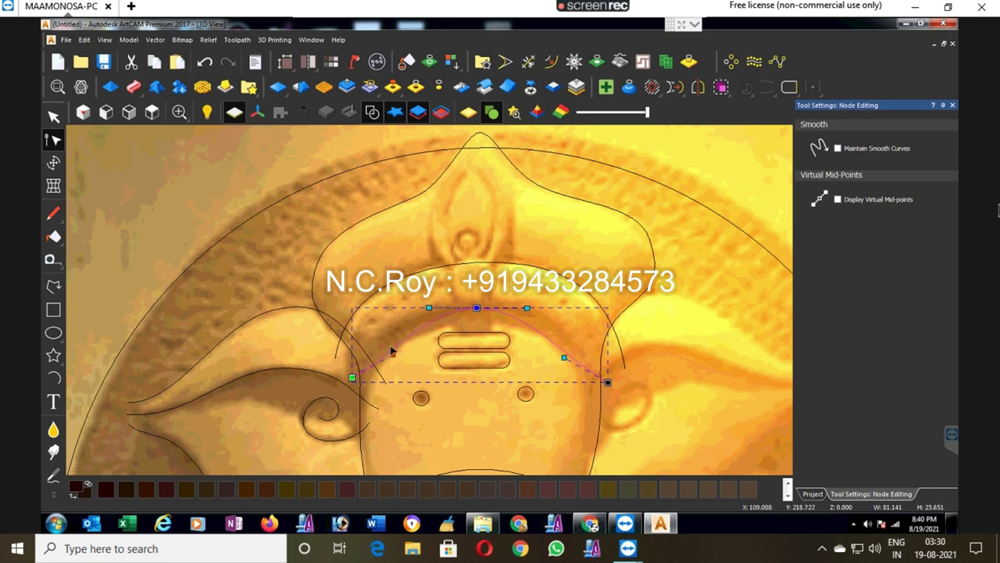
Step: Drag the curve's end nodes and control handles until it traces the forehead outline
mouse_move(562, 359)
mouse_down()
mouse_move(571, 324)
mouse_move(542, 307)
mouse_up()
drag(431, 308, 425, 308)
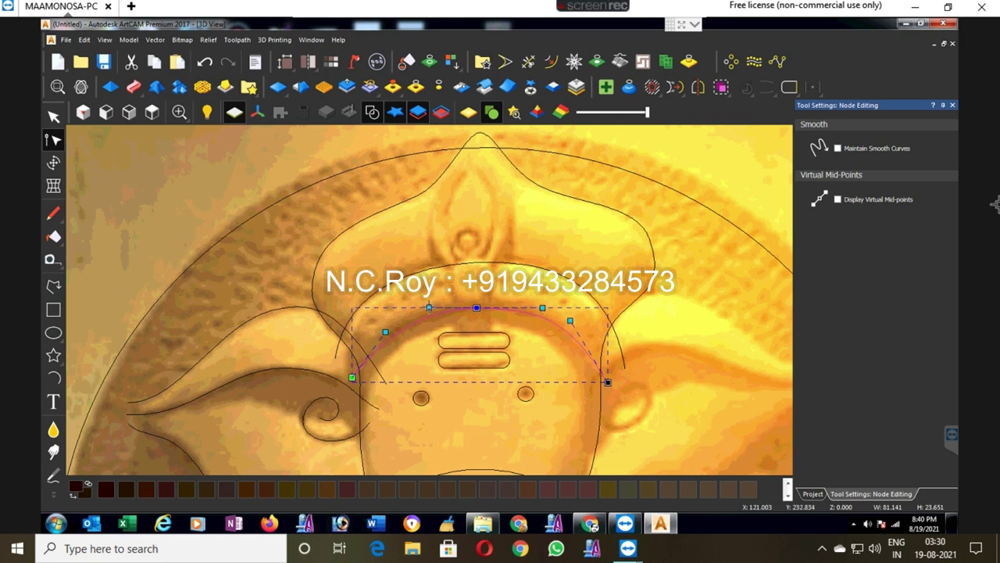
drag(352, 377, 353, 391)
drag(388, 346, 365, 345)
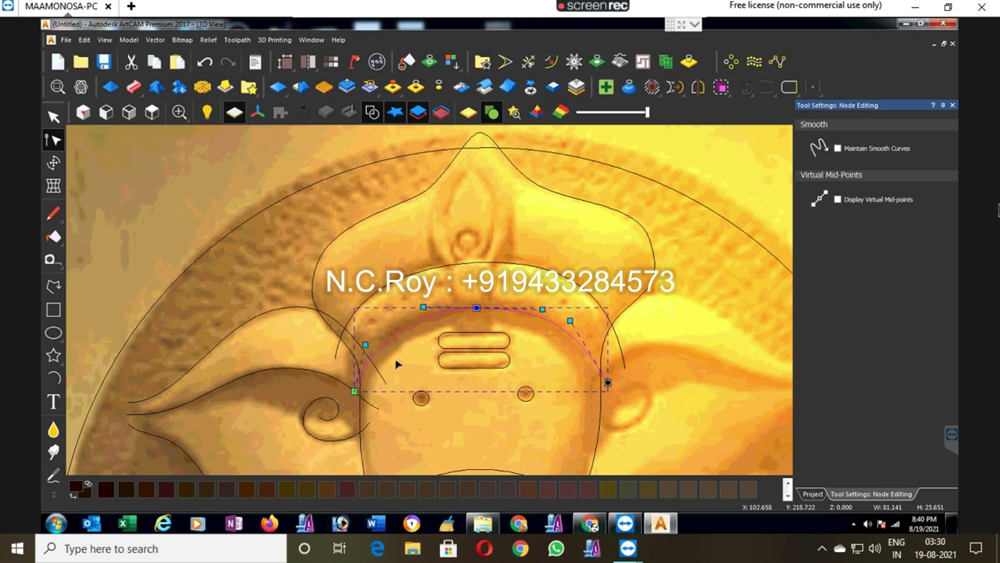
drag(608, 383, 607, 389)
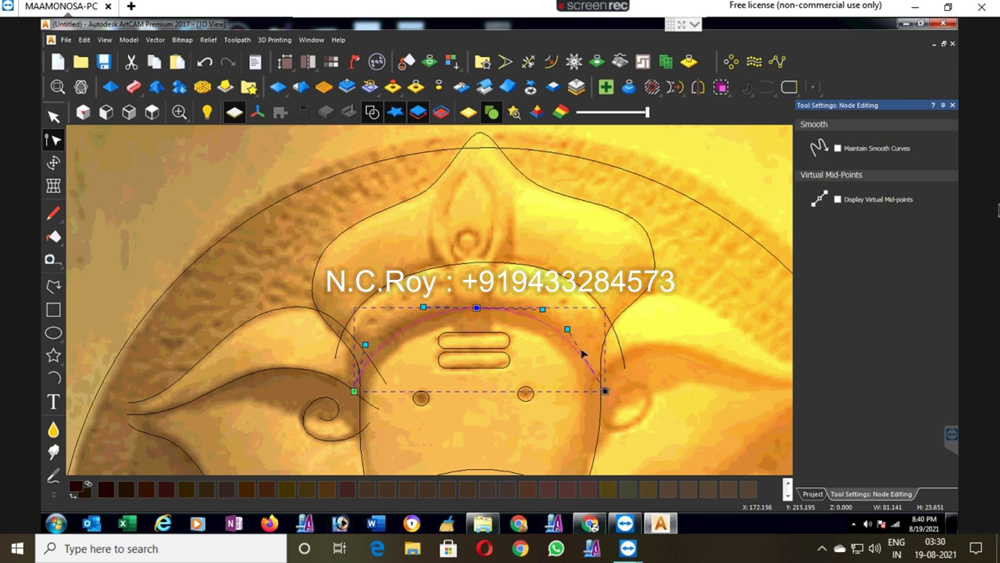
drag(570, 325, 589, 339)
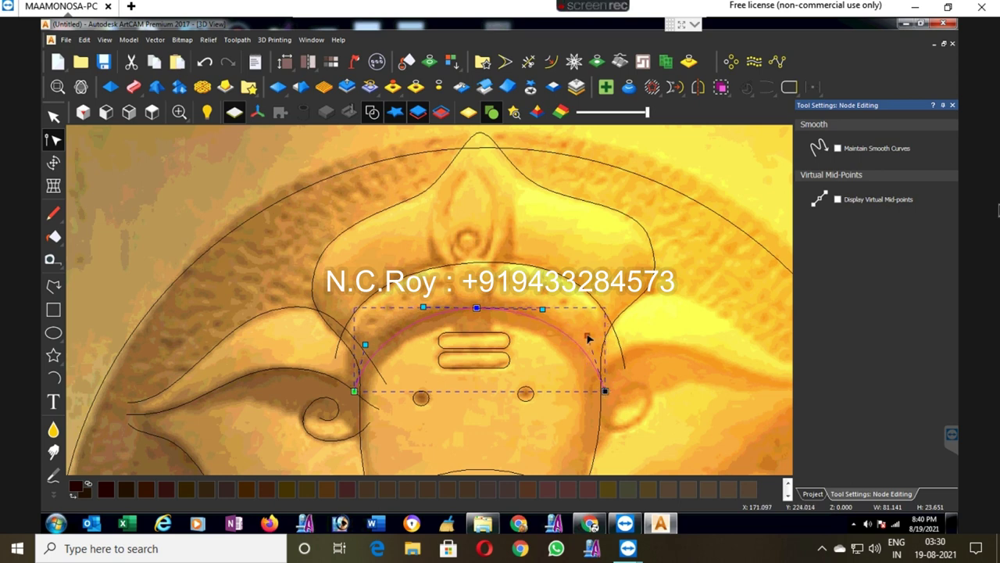
drag(612, 393, 611, 401)
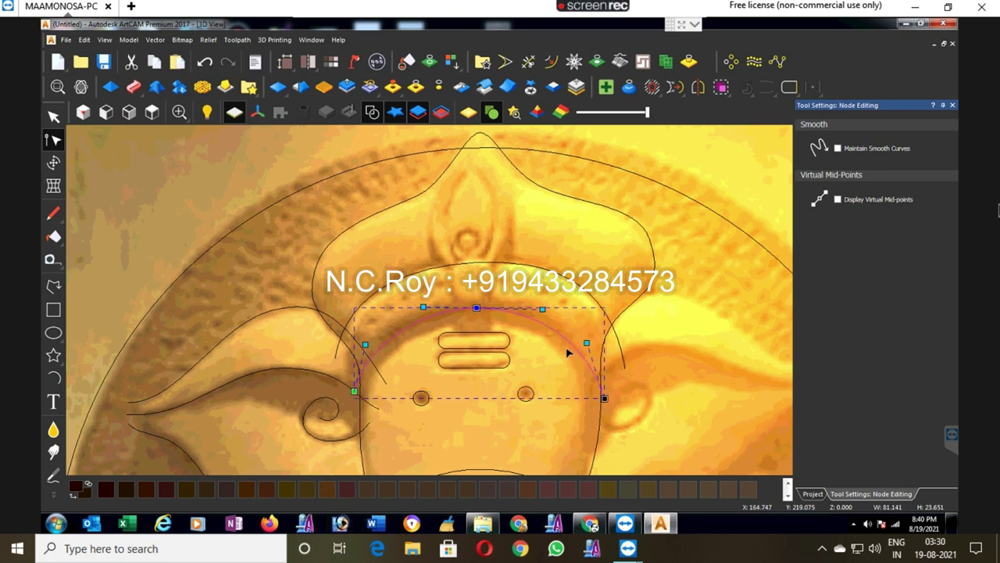
drag(587, 345, 590, 333)
drag(605, 399, 601, 401)
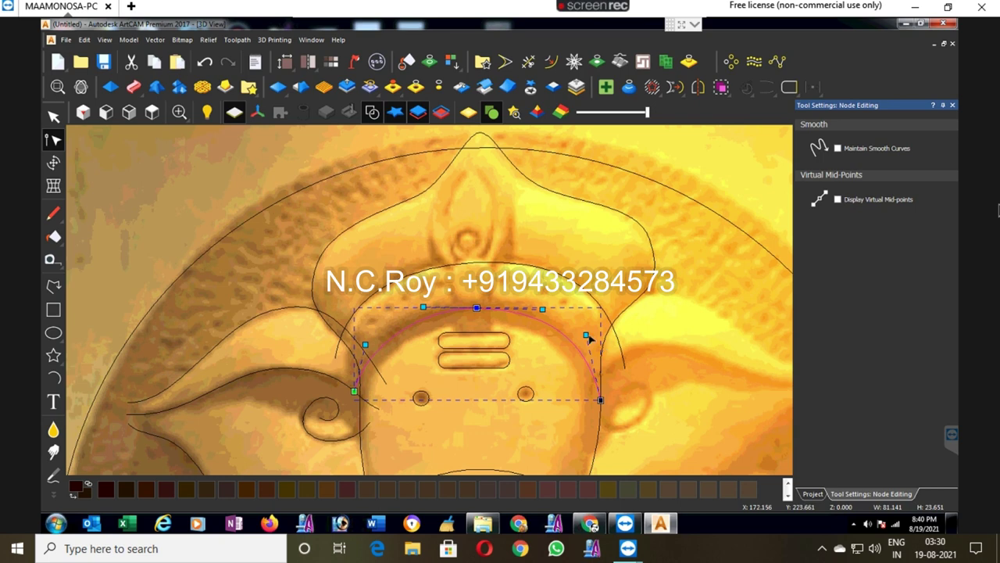
drag(588, 336, 593, 351)
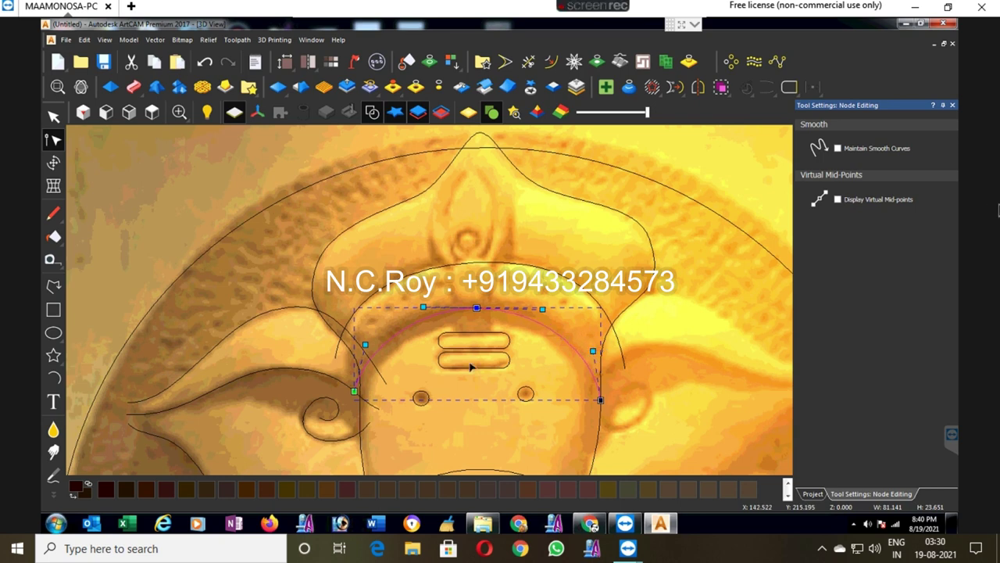
drag(356, 392, 359, 392)
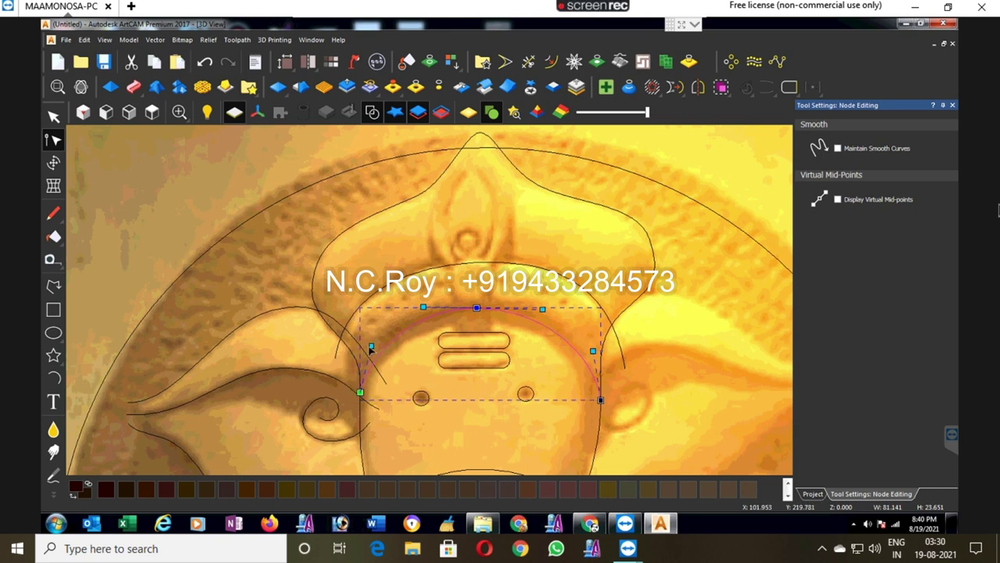
drag(359, 393, 357, 393)
click(666, 364)
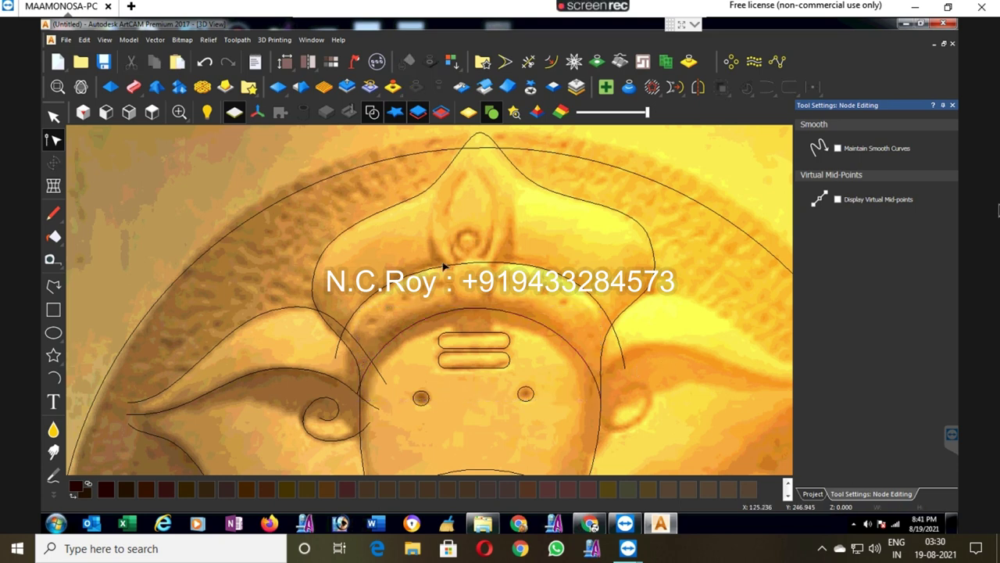
Step: Raise the forehead arc's top point slightly and draw a small circle (about 7.065 mm radius) at the crown base
click(435, 269)
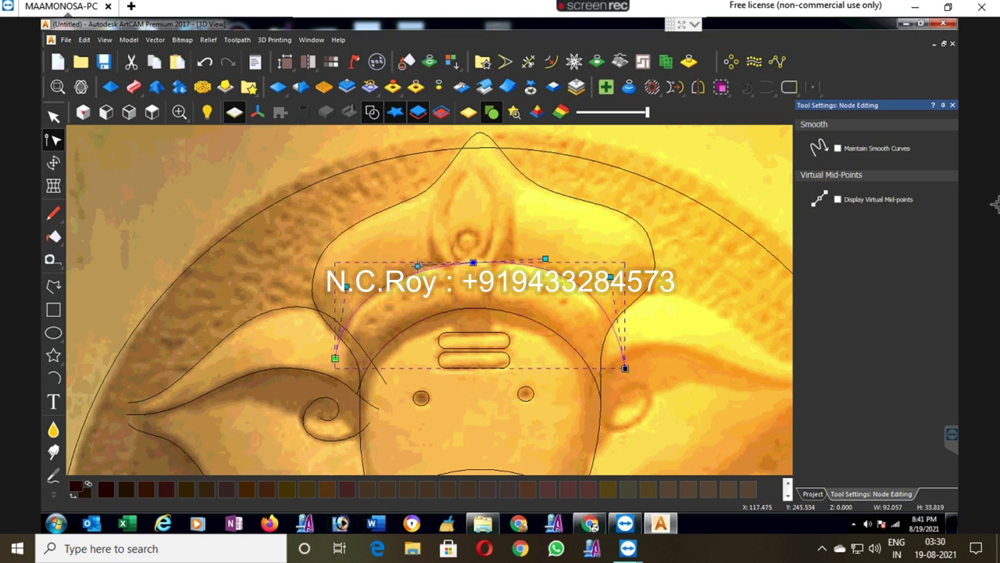
drag(473, 262, 471, 259)
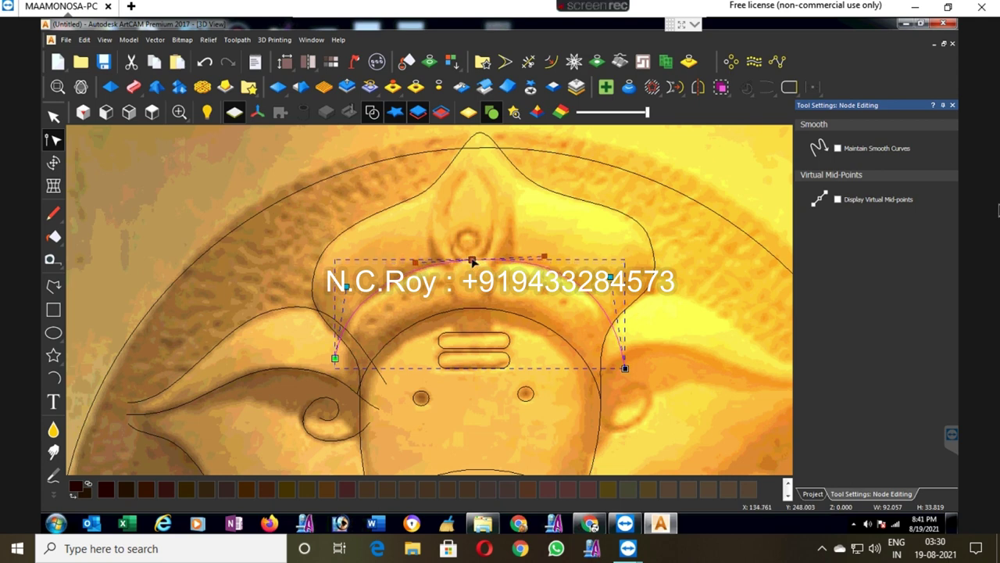
click(53, 332)
click(78, 332)
drag(453, 268, 468, 287)
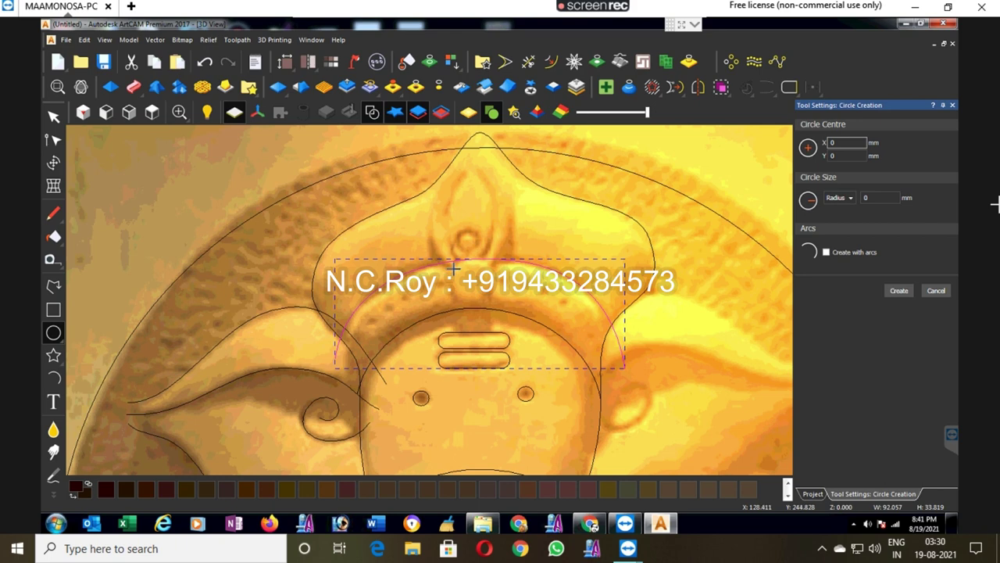
key(Escape)
key(Escape)
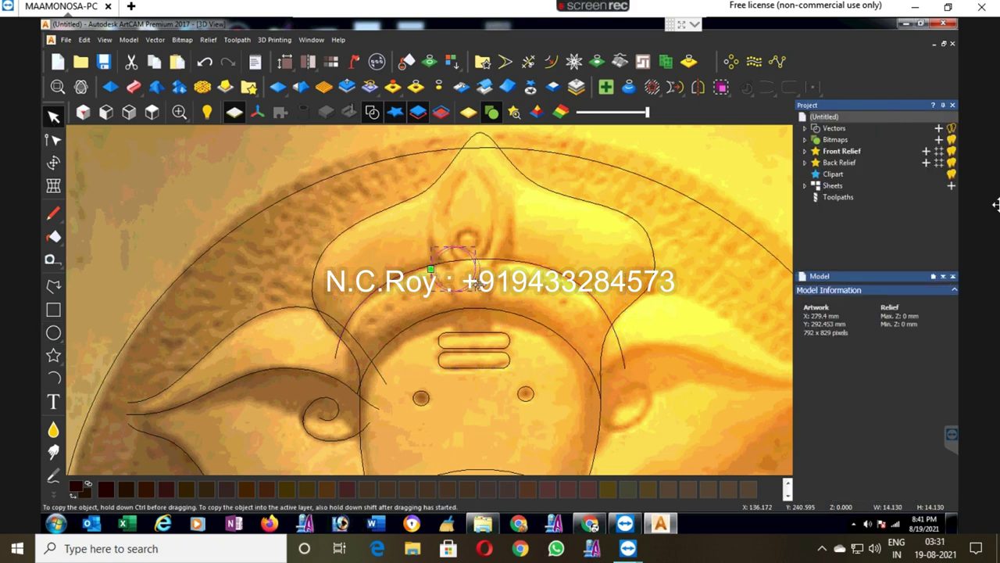
key(Escape)
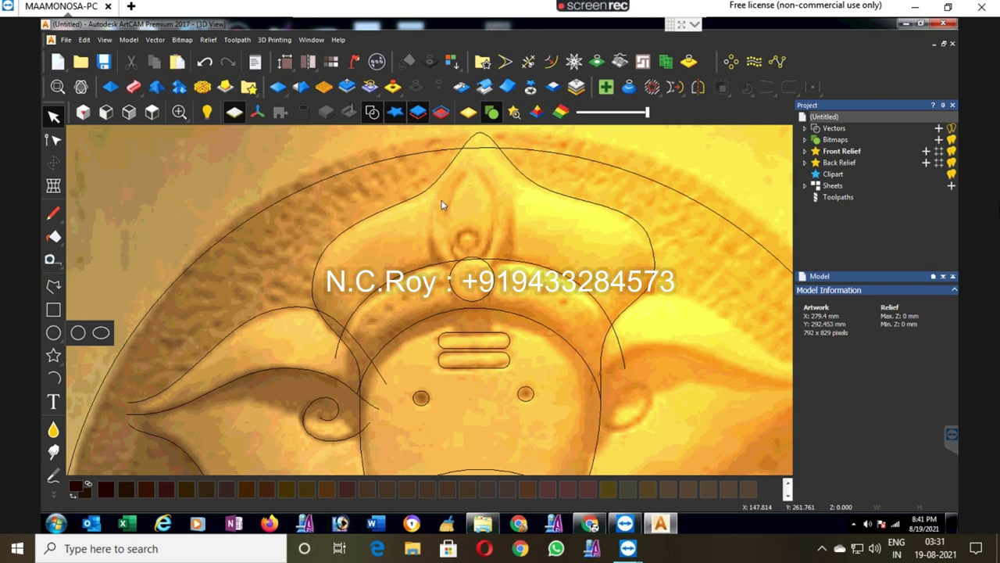
Step: Draw an ellipse and move it down onto the crown ornament
click(101, 332)
drag(462, 179, 482, 179)
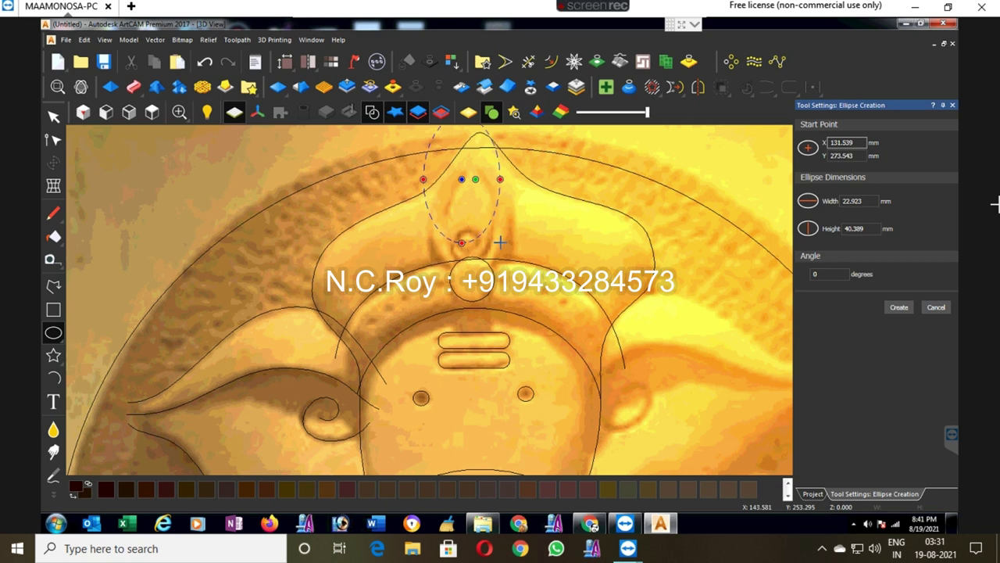
click(467, 196)
key(Escape)
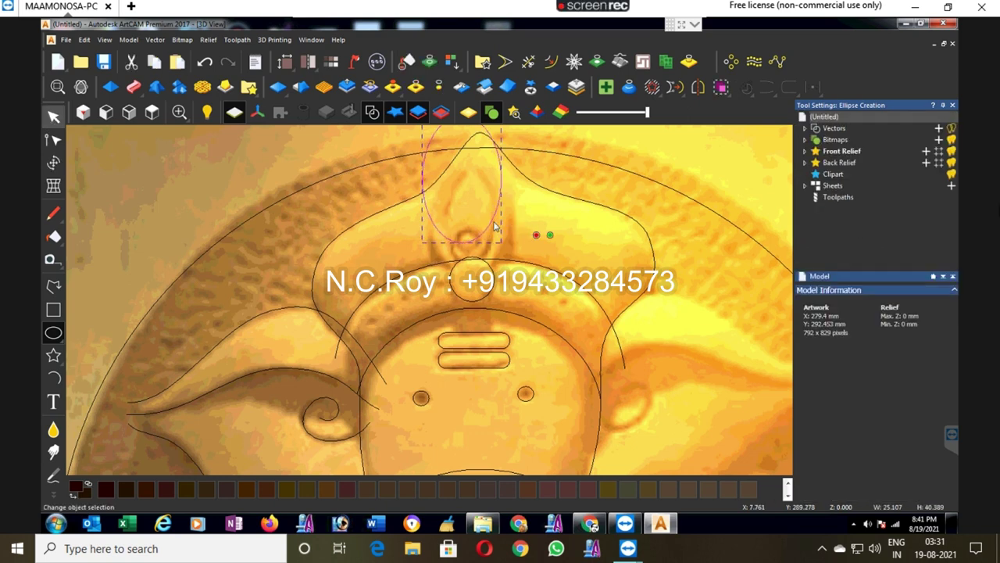
drag(493, 222, 499, 243)
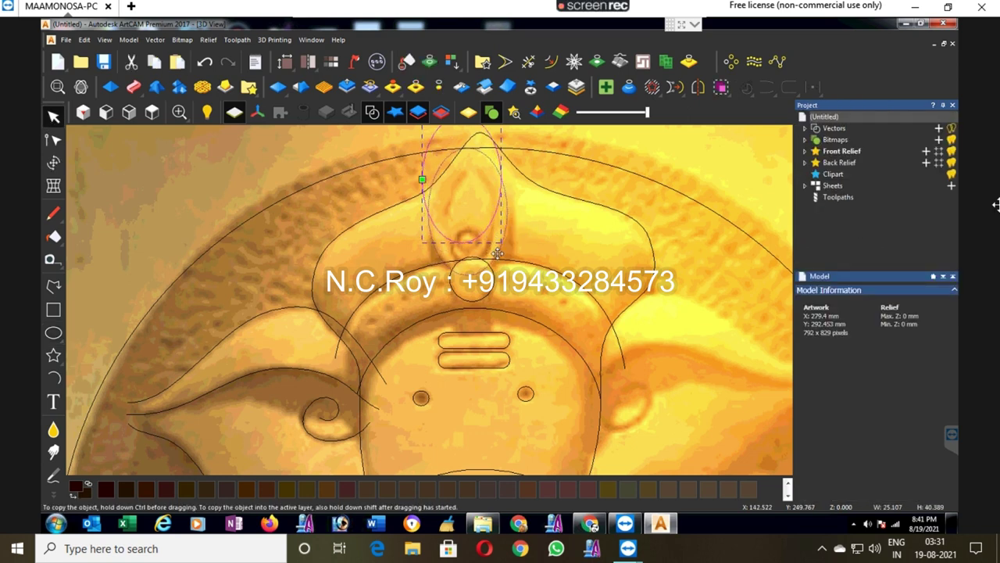
Step: Stretch the ellipse's top into a point and reshape its sides into a leaf-shaped crown outline
click(53, 139)
drag(468, 147, 476, 134)
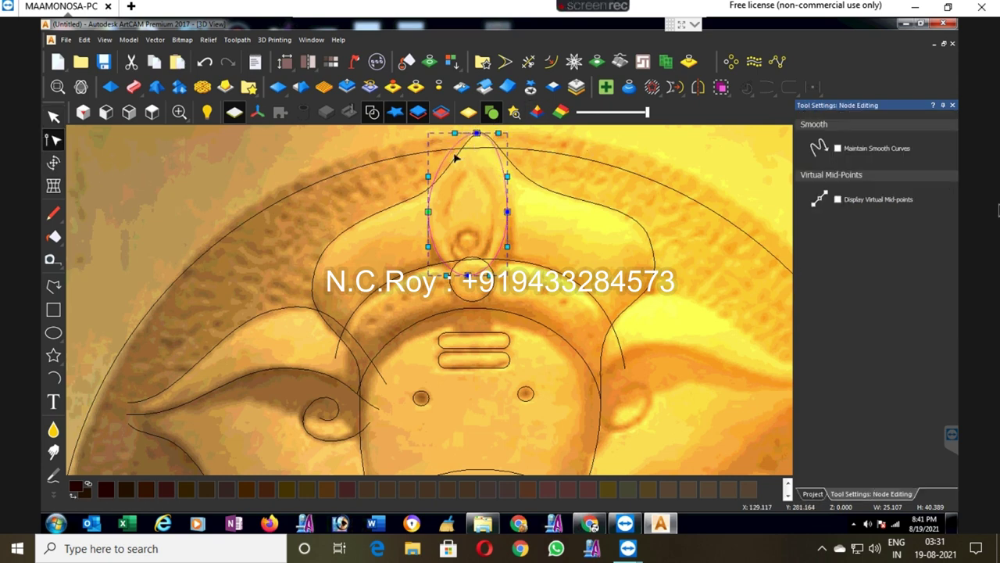
click(461, 160)
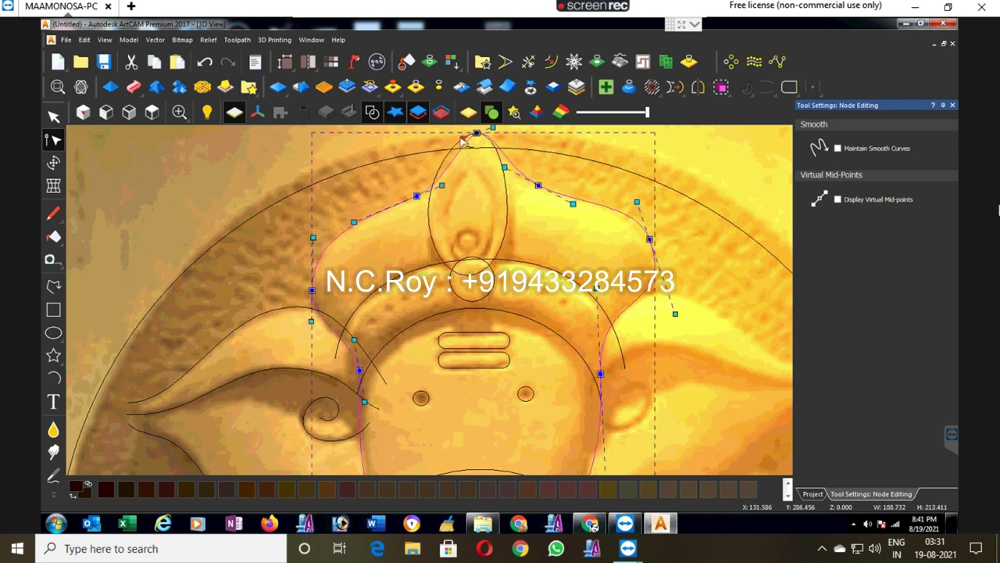
drag(428, 208, 426, 205)
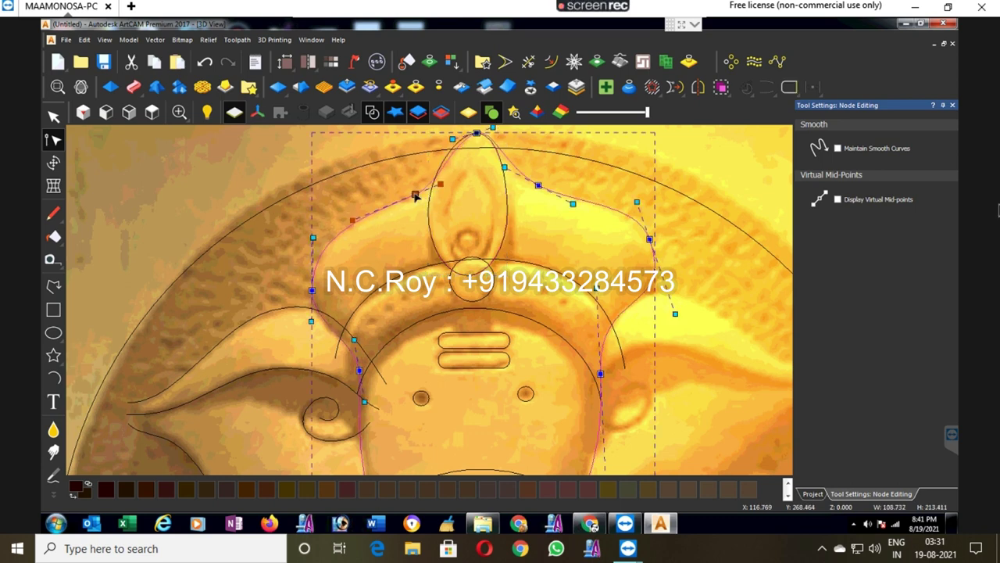
click(429, 208)
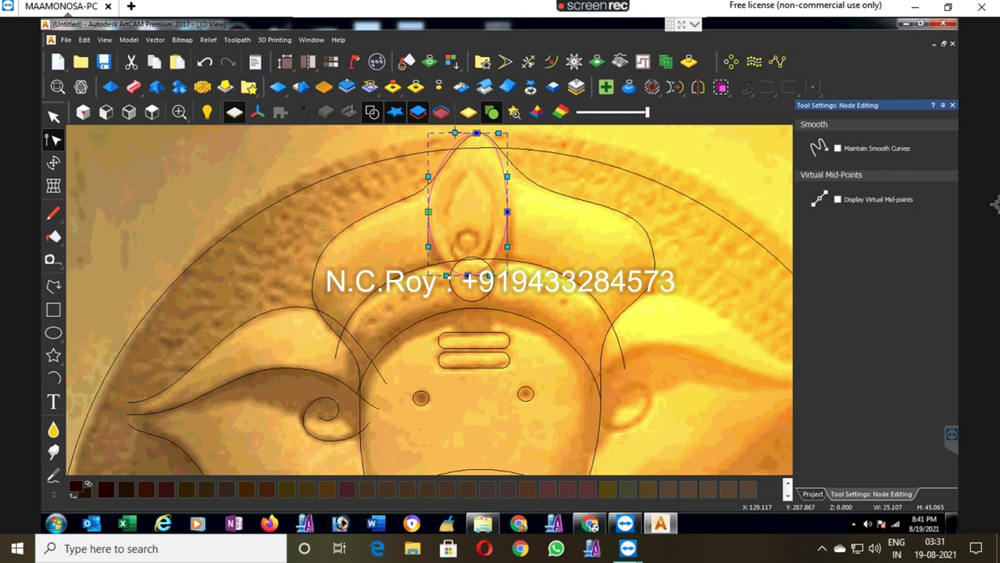
drag(497, 129, 493, 134)
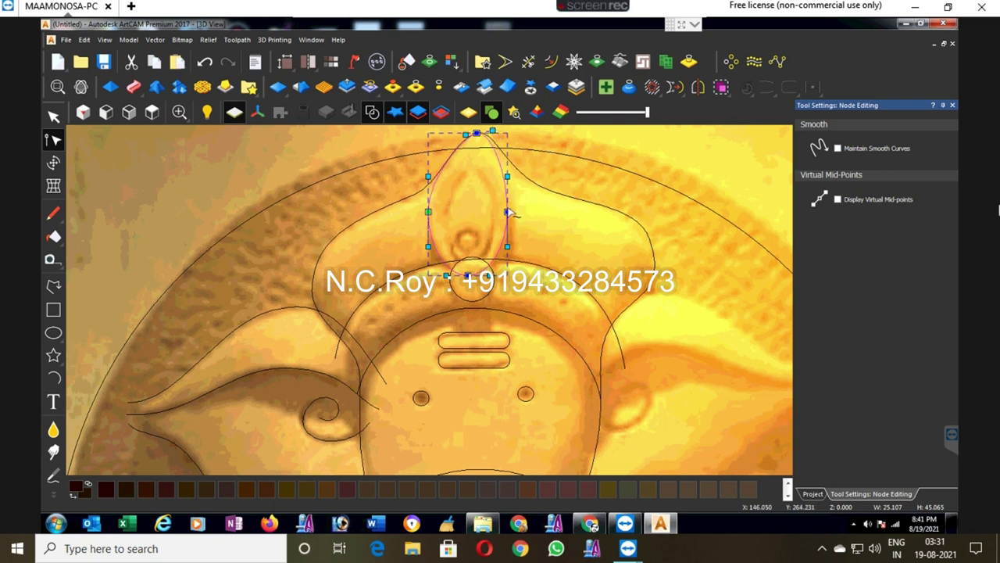
drag(512, 216, 519, 217)
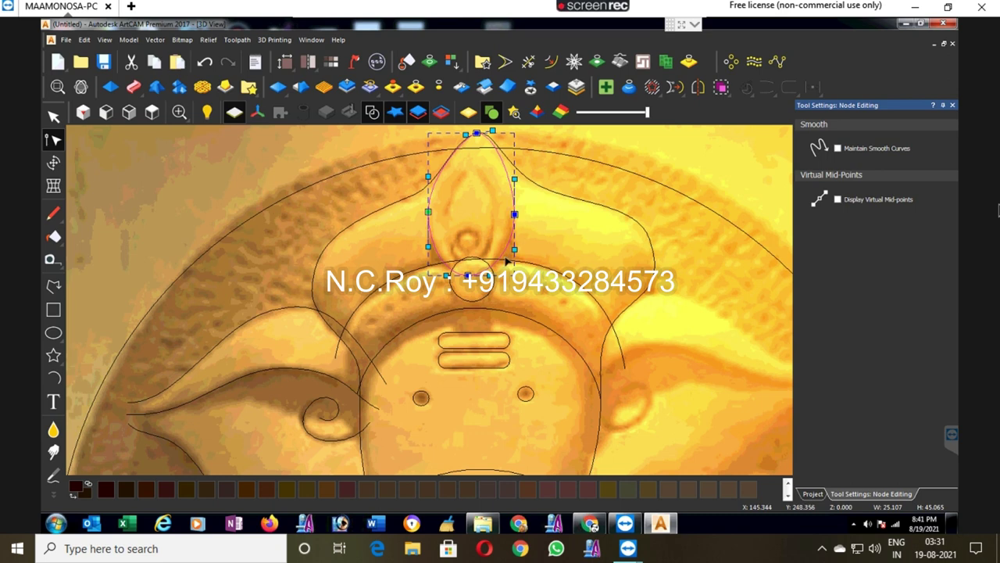
drag(513, 251, 517, 256)
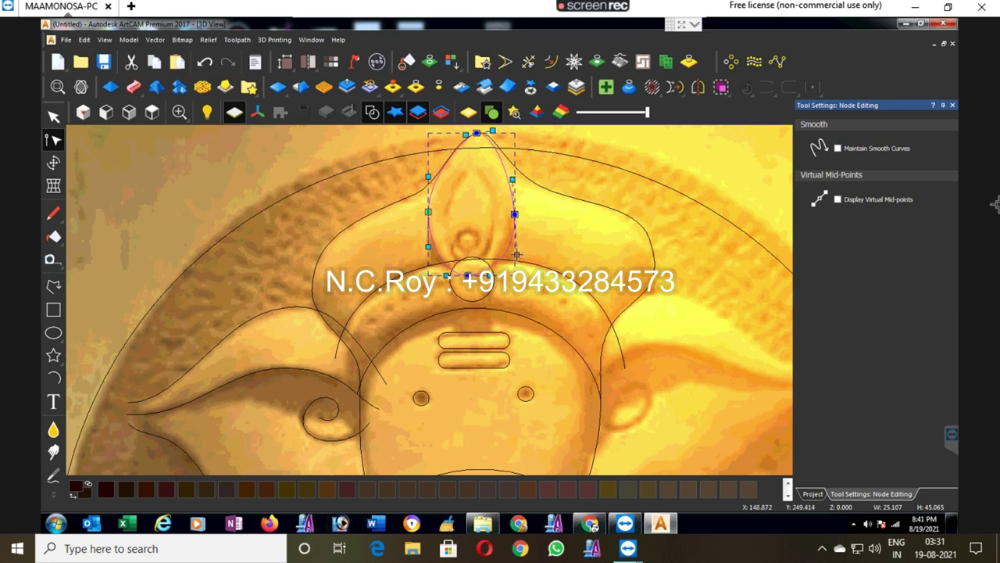
drag(428, 247, 426, 248)
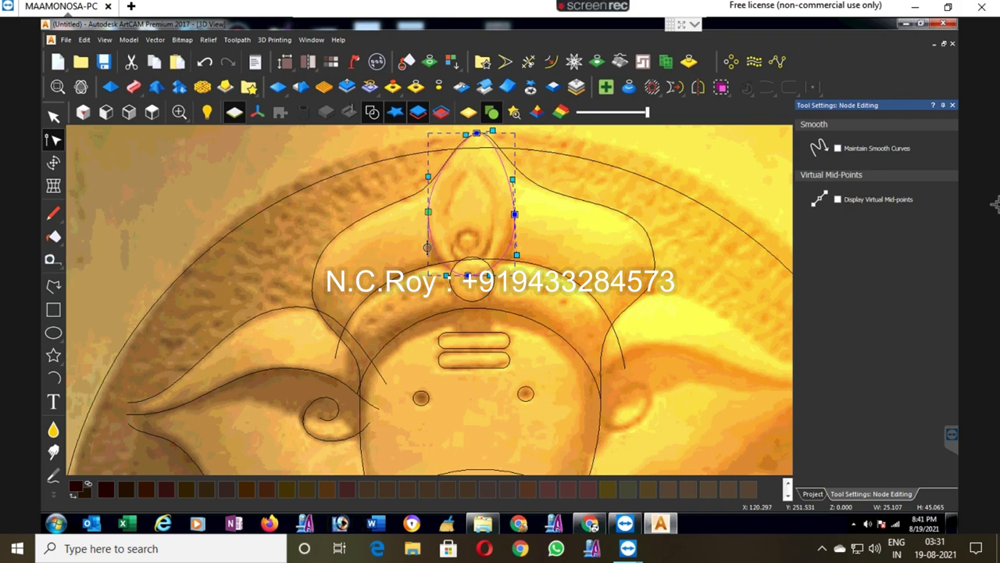
click(570, 242)
Step: Zoom around the relief and pick the Ellipse tool, with width and height 0 mm and angle 0°
scroll(562, 240, down, 5)
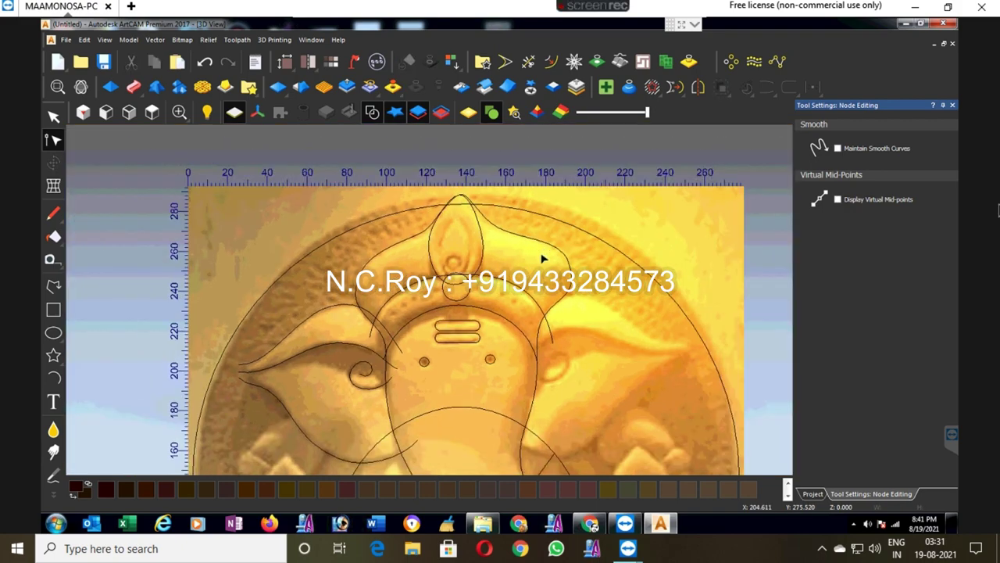
scroll(540, 250, down, 3)
scroll(465, 340, up, 3)
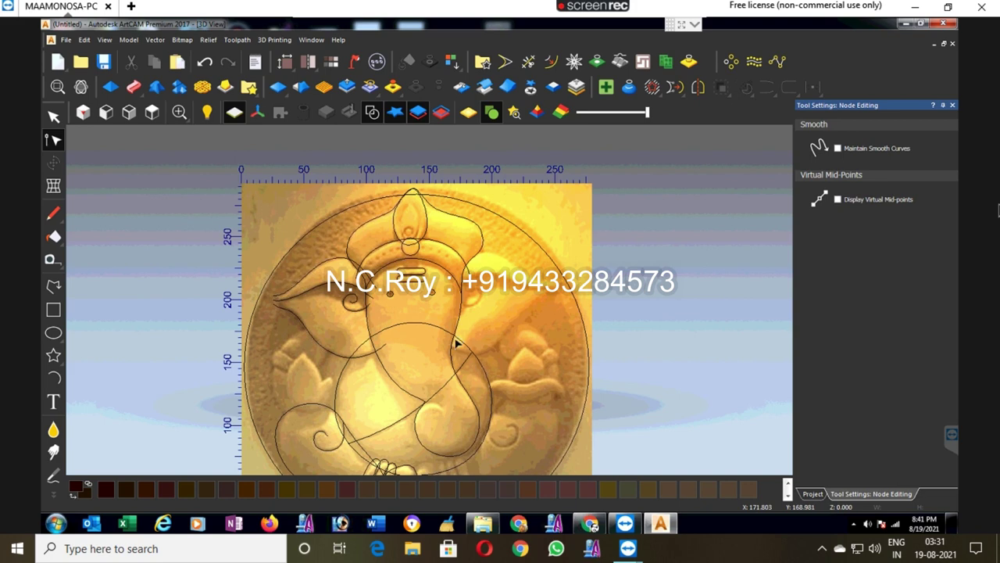
scroll(457, 344, down, 2)
scroll(423, 345, up, 2)
scroll(561, 336, up, 1)
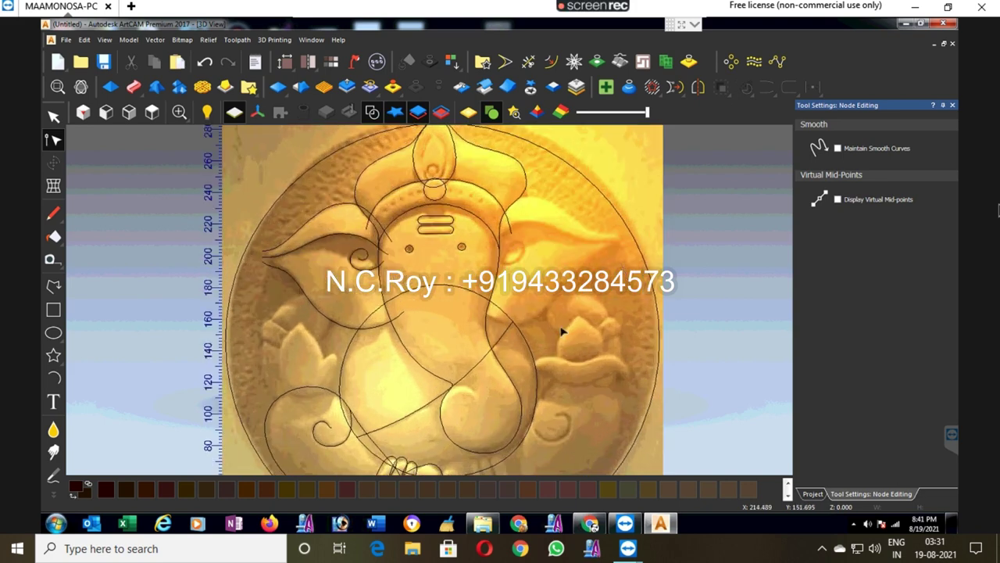
scroll(519, 334, up, 1)
scroll(418, 373, down, 1)
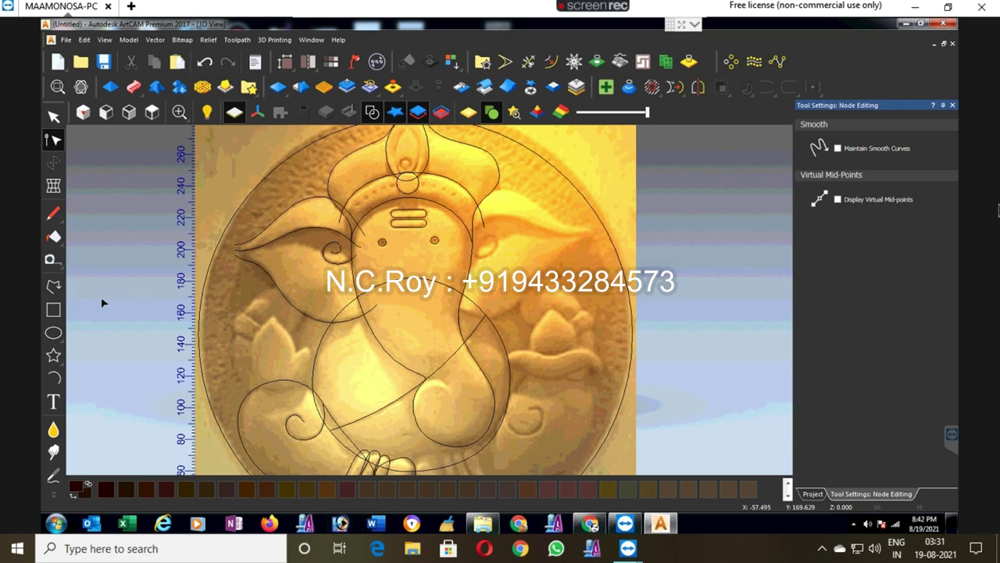
click(53, 333)
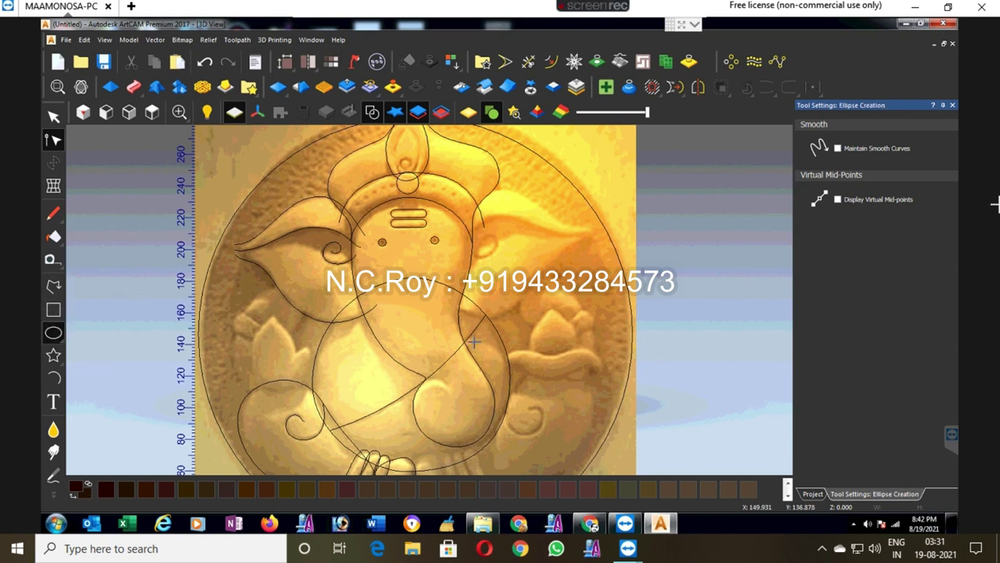
scroll(512, 325, down, 1)
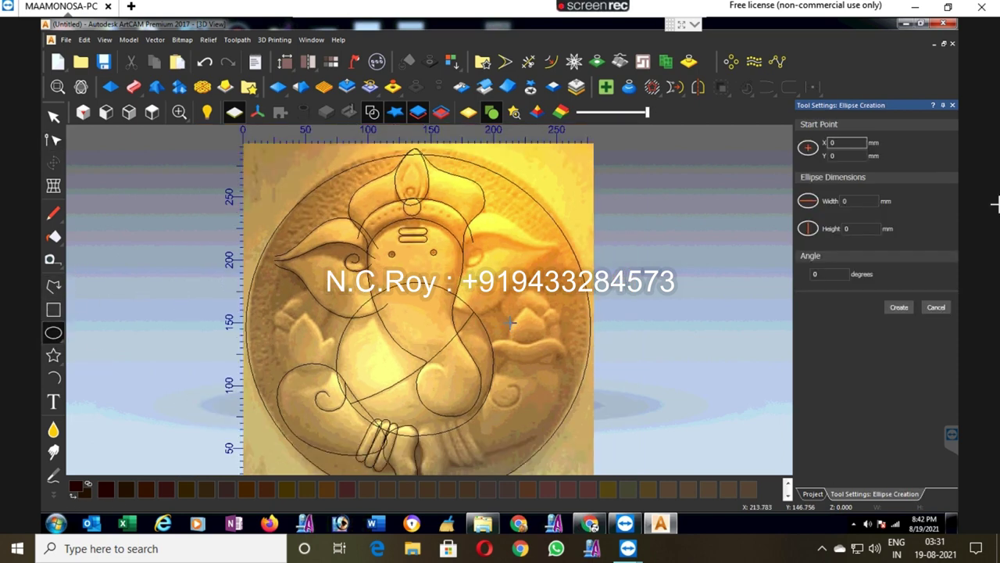
scroll(510, 322, up, 1)
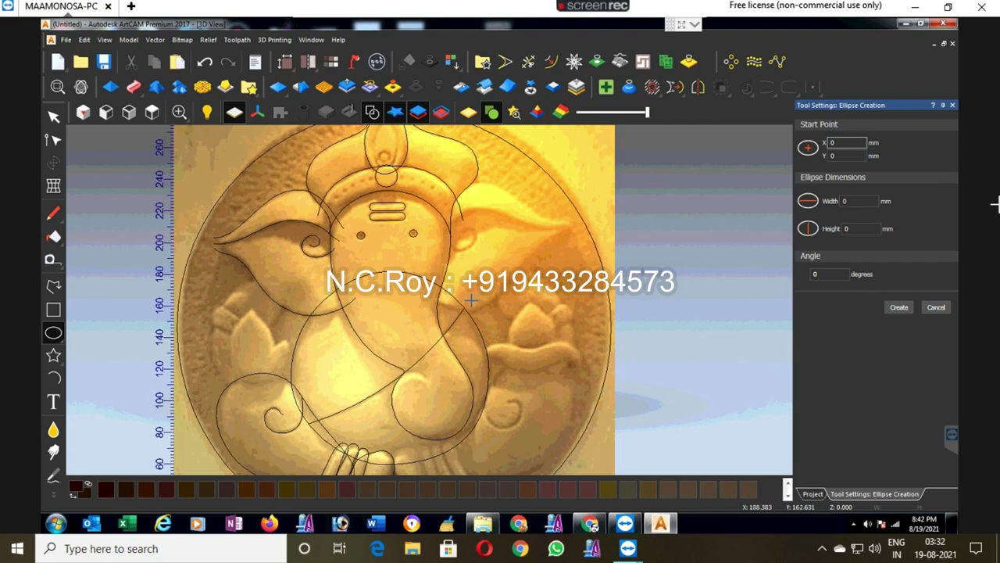
scroll(471, 299, down, 2)
scroll(450, 314, up, 1)
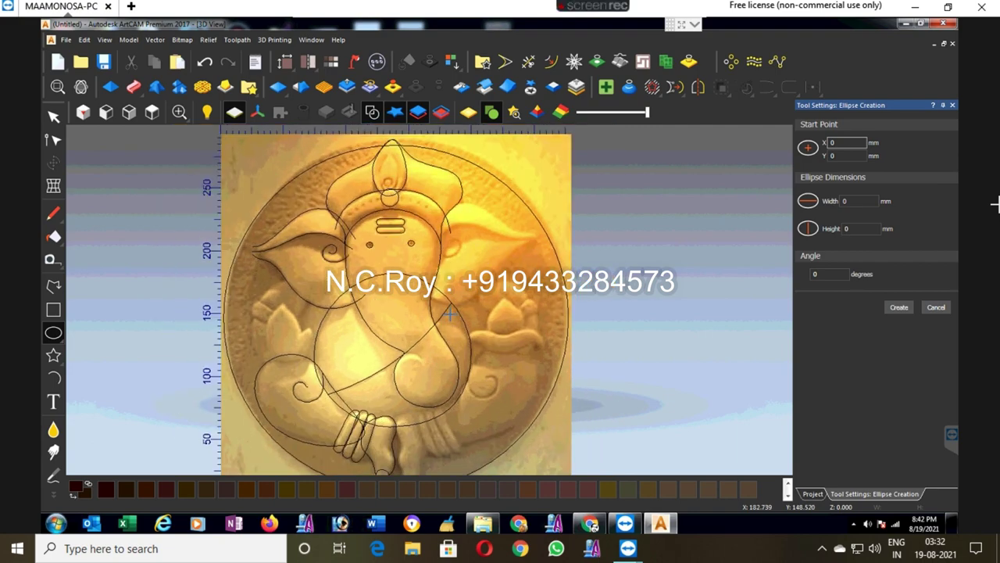
scroll(451, 314, up, 2)
scroll(451, 314, down, 1)
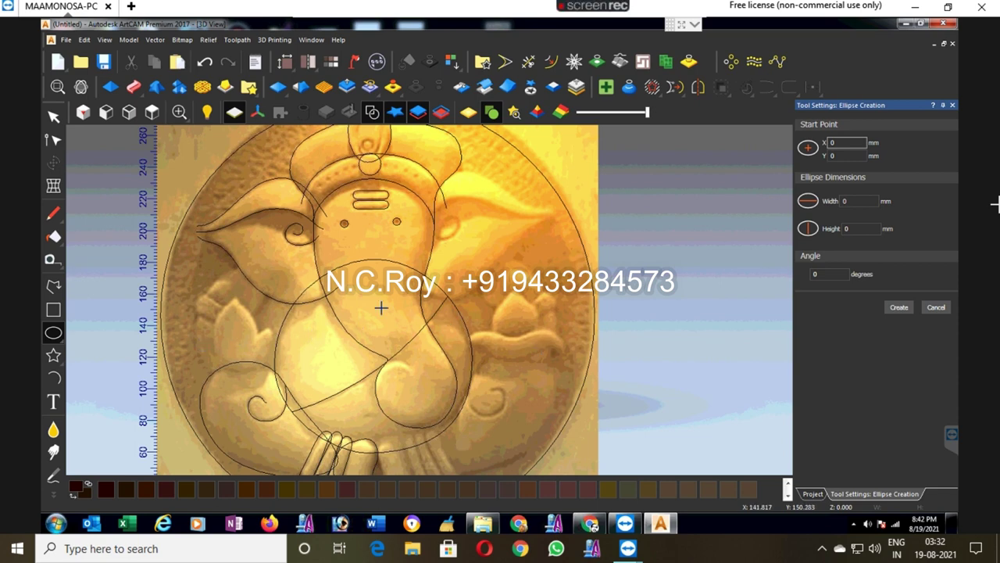
Step: Draw two start-end-point arcs along the left side of the belly
click(53, 378)
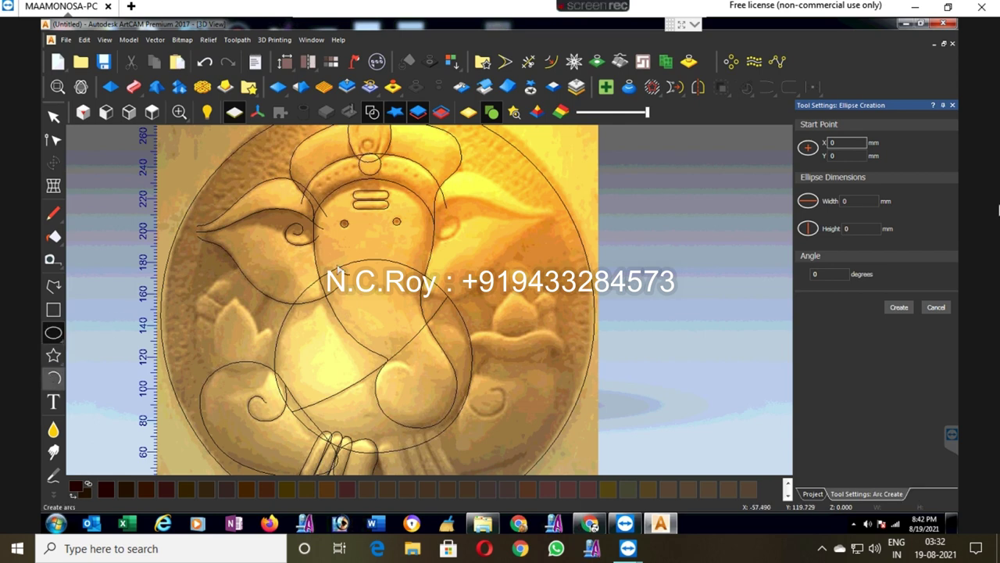
click(291, 268)
click(235, 357)
click(261, 303)
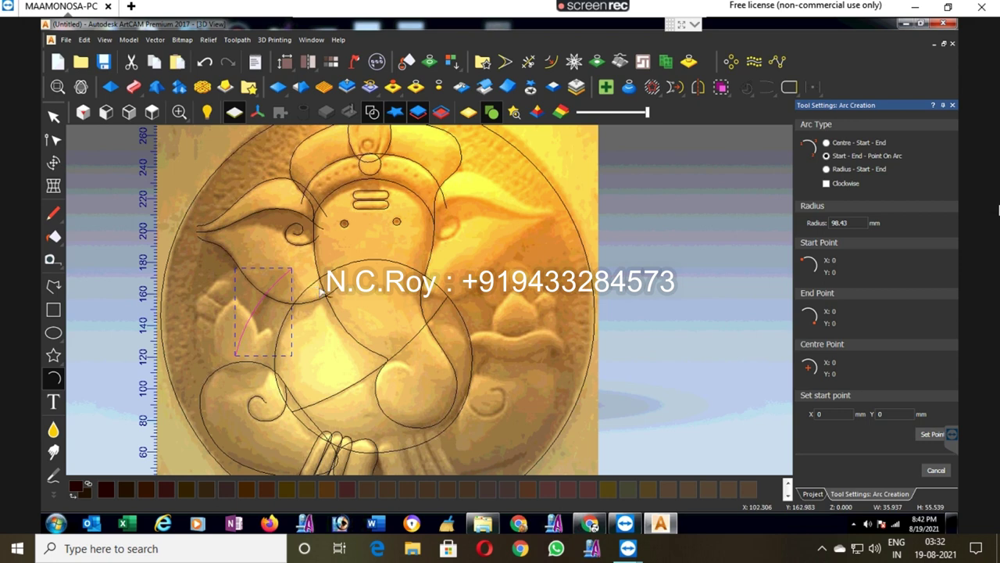
click(322, 288)
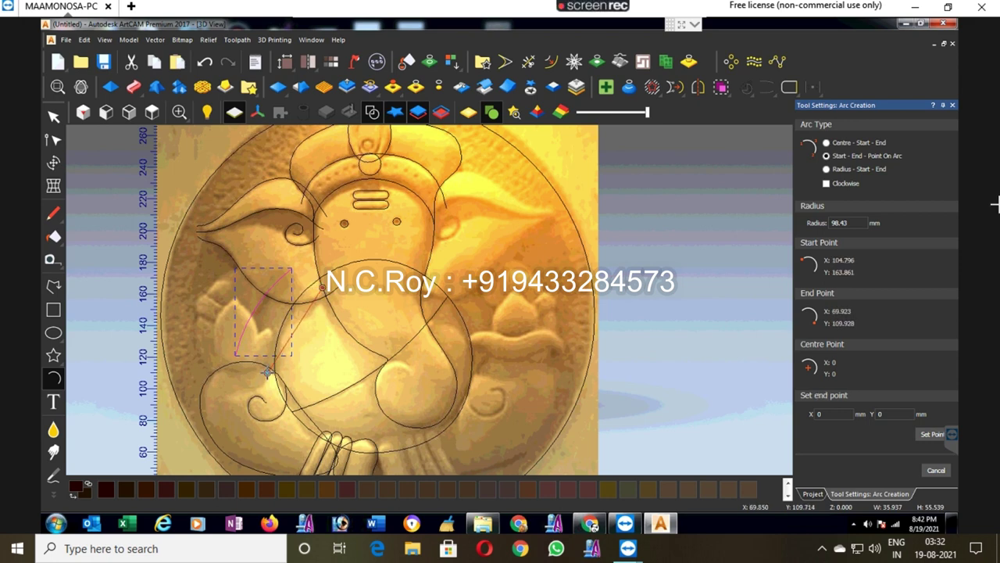
click(267, 383)
click(277, 347)
Step: Node-edit the left arc, moving its end points and bend to fit the body curve
click(53, 139)
drag(267, 383, 274, 386)
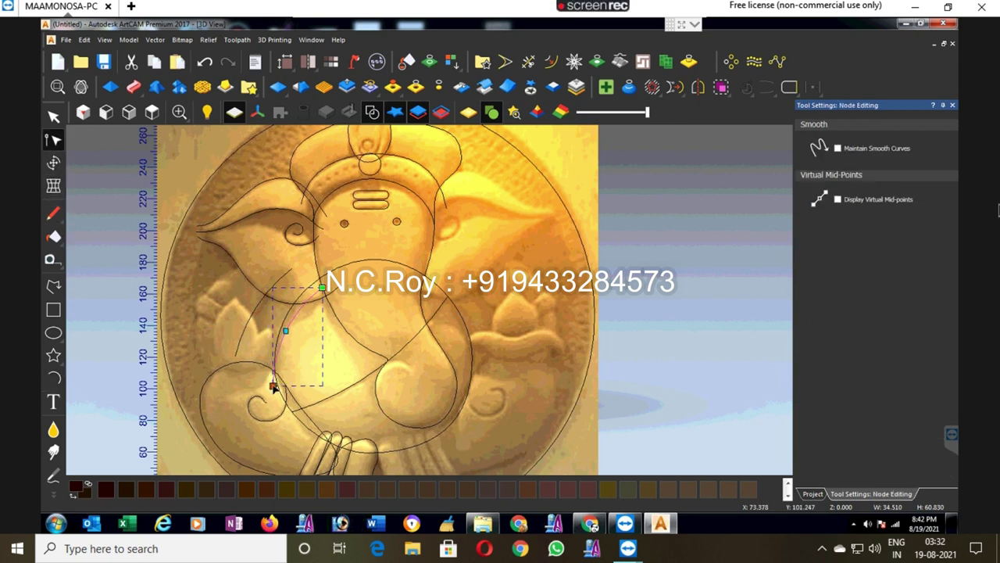
drag(322, 288, 320, 281)
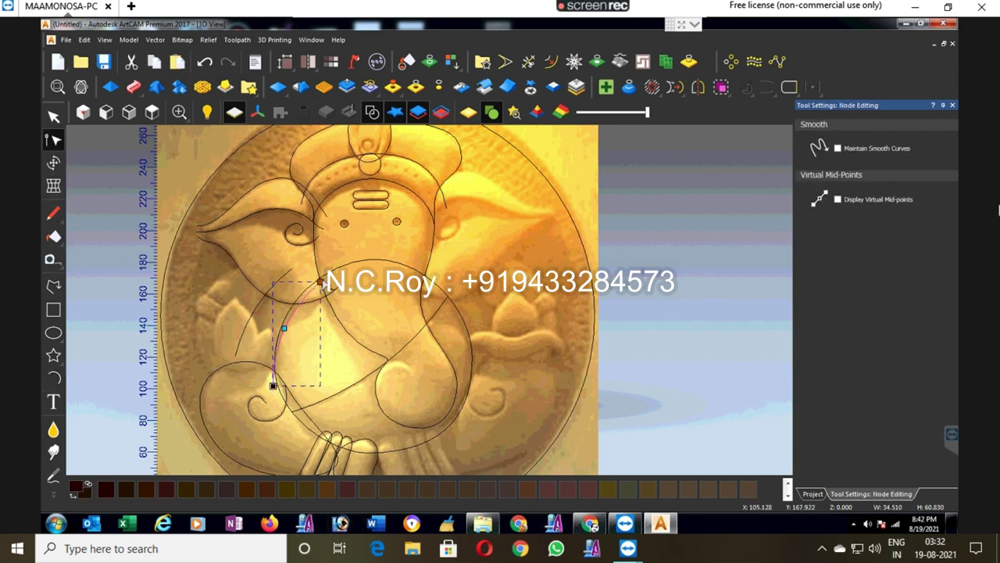
drag(284, 328, 281, 326)
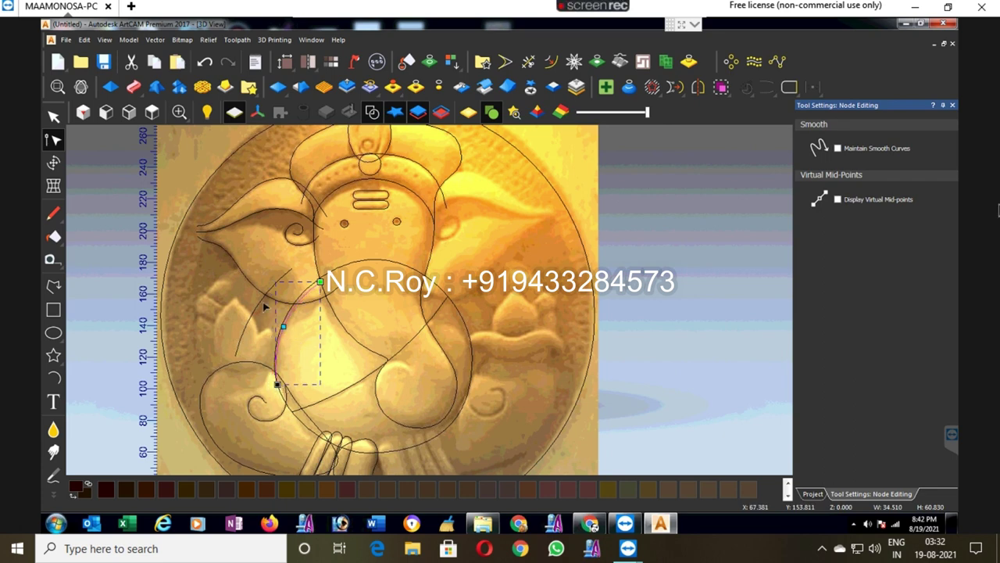
key(ctrl+z)
drag(292, 269, 299, 260)
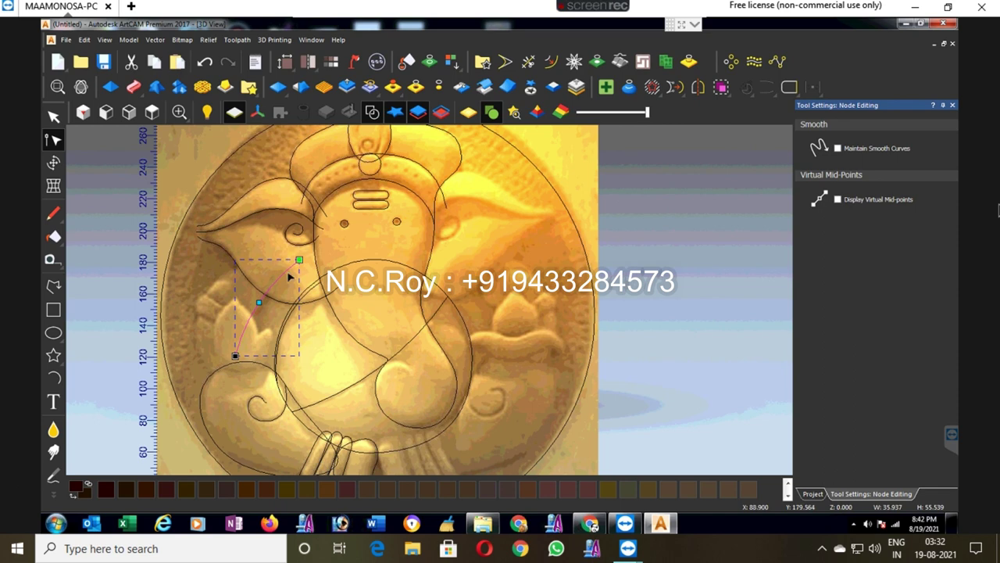
drag(238, 363, 236, 376)
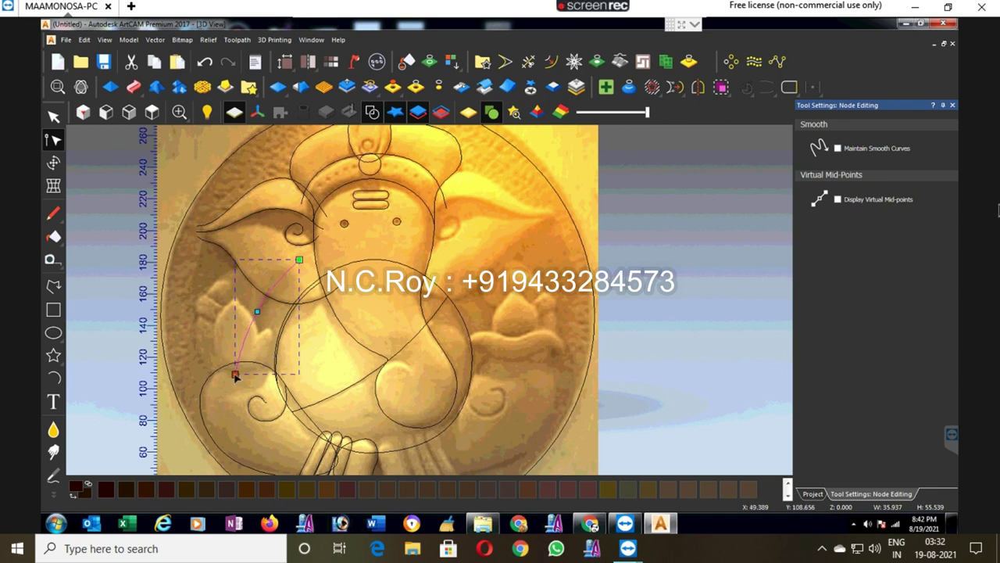
drag(258, 318, 257, 310)
click(53, 116)
Step: Draw two more arcs to the right of and along the trunk, then select the large belly circle
click(53, 377)
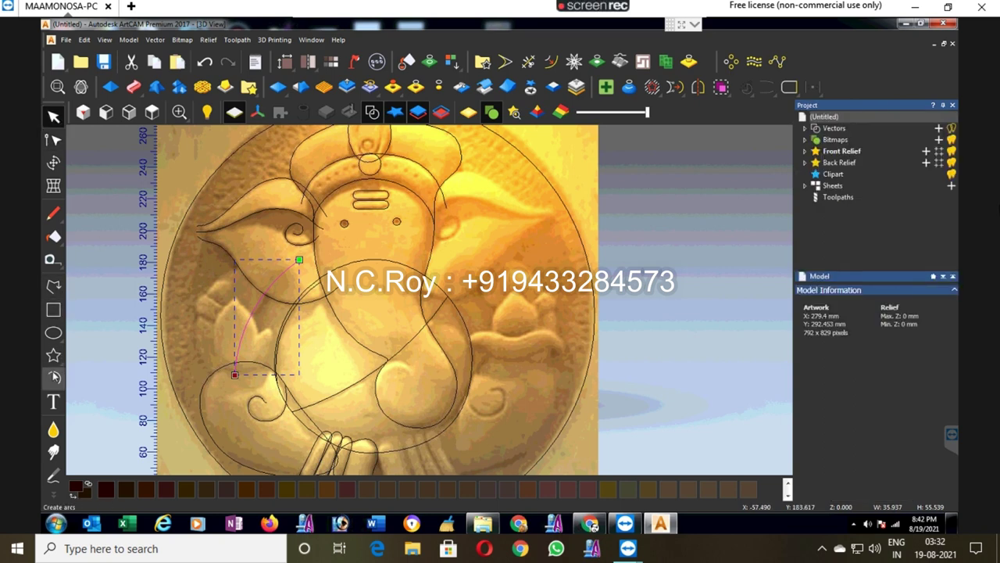
click(451, 271)
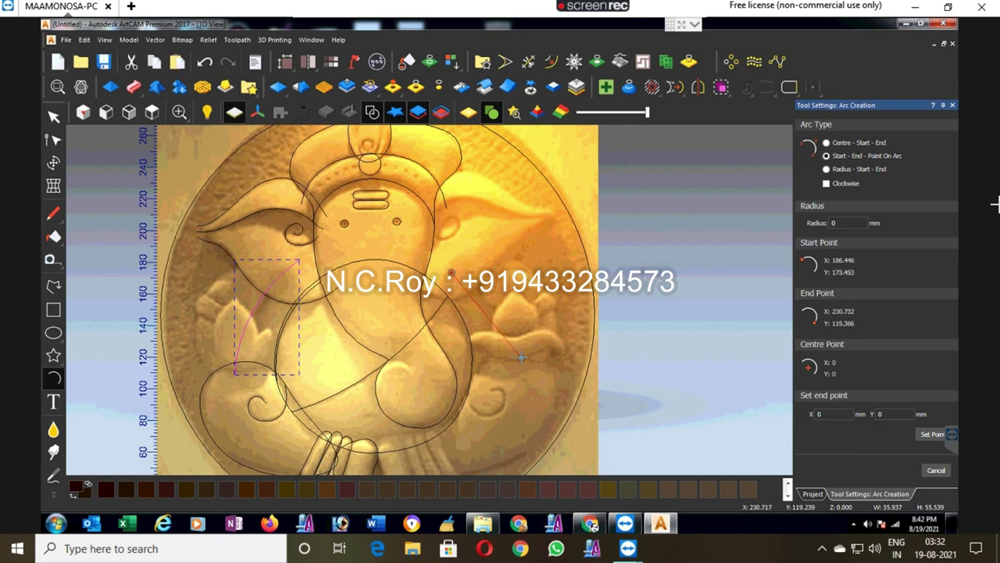
click(522, 358)
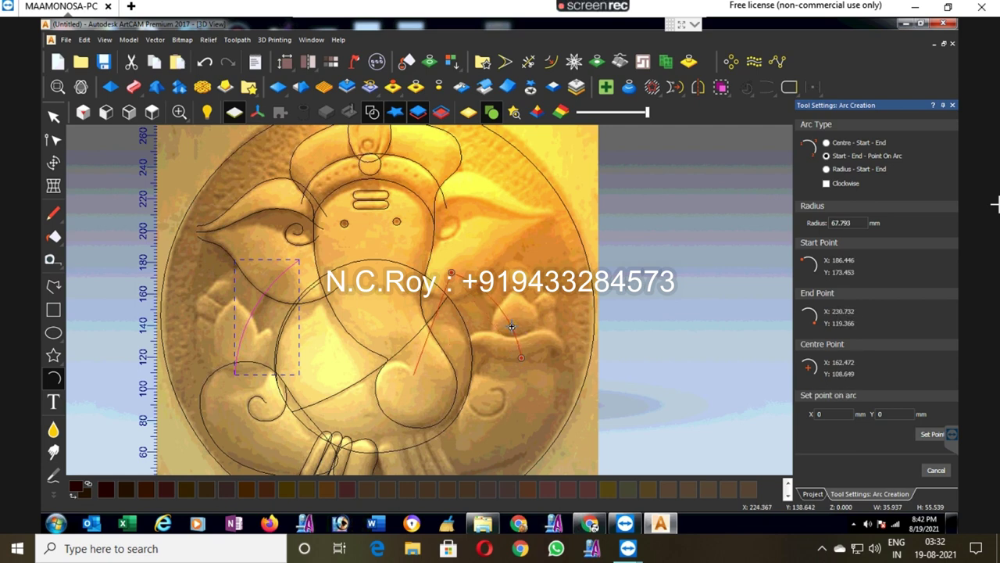
click(501, 306)
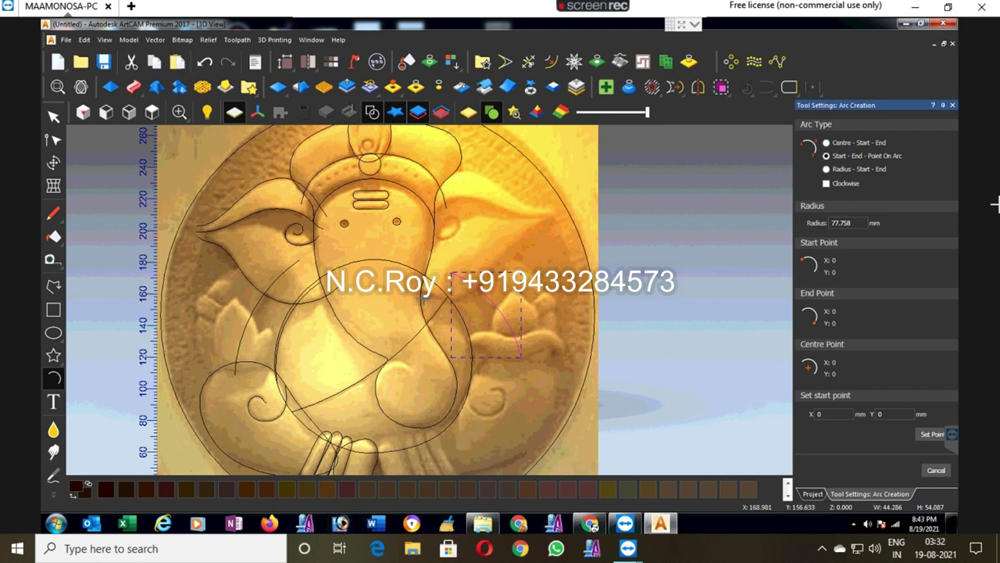
click(423, 300)
click(481, 387)
click(474, 365)
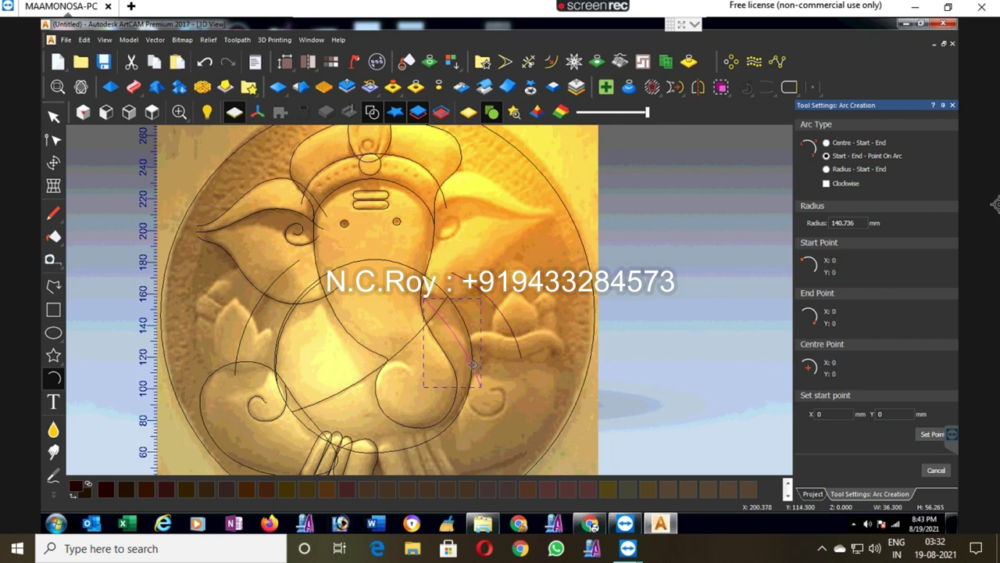
key(Escape)
click(280, 343)
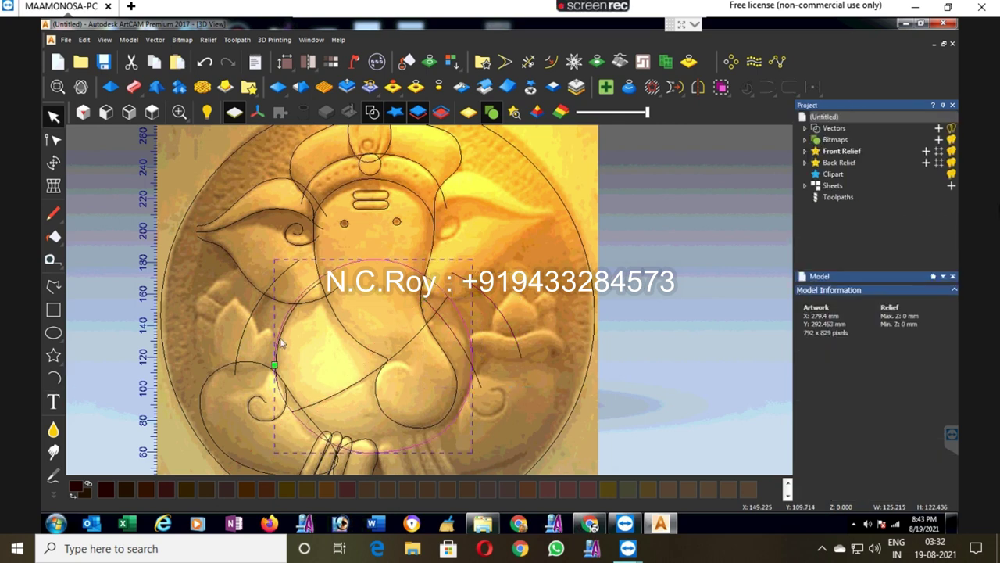
Step: Push the belly circle's right node and its handle slightly outward, then zoom out
click(53, 139)
drag(471, 359, 476, 364)
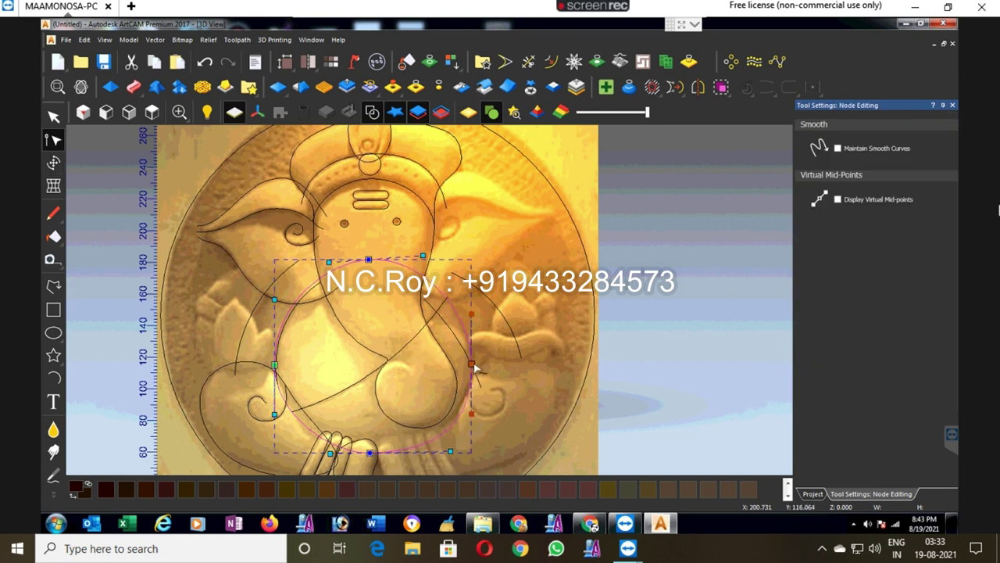
drag(476, 415, 479, 412)
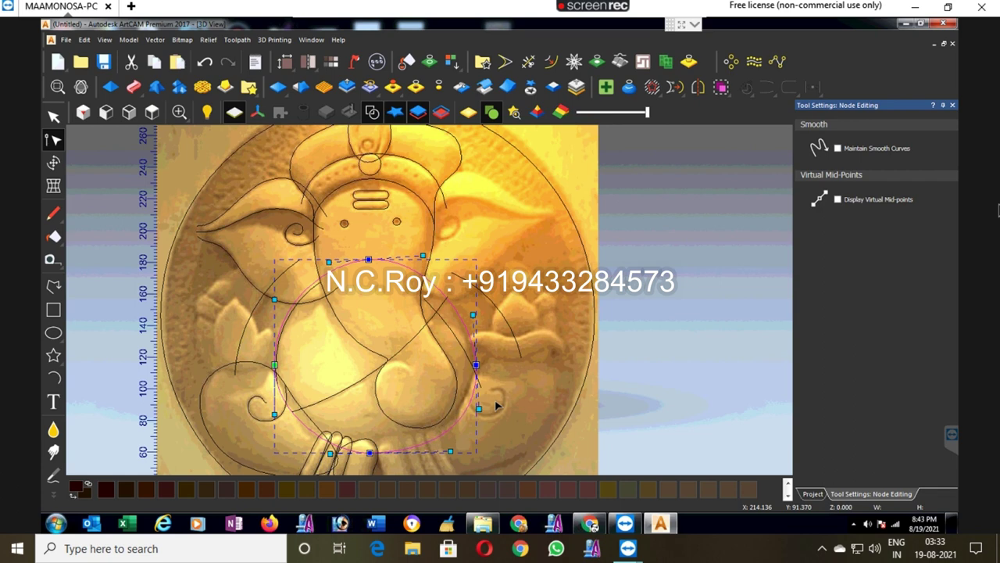
click(497, 405)
scroll(484, 336, down, 1)
scroll(437, 305, down, 1)
scroll(383, 292, down, 1)
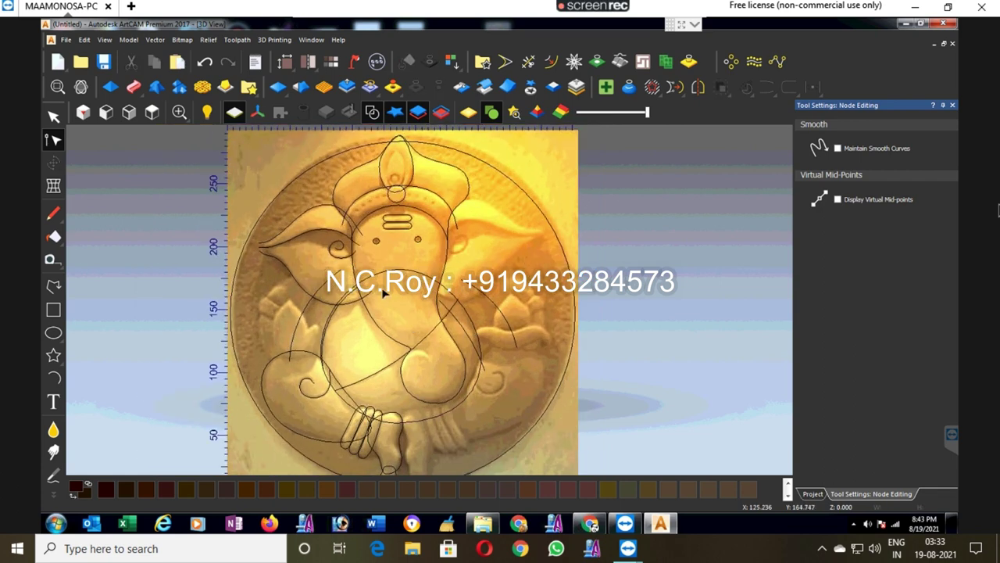
Step: Return to selection and arm the Polyline tool
click(53, 116)
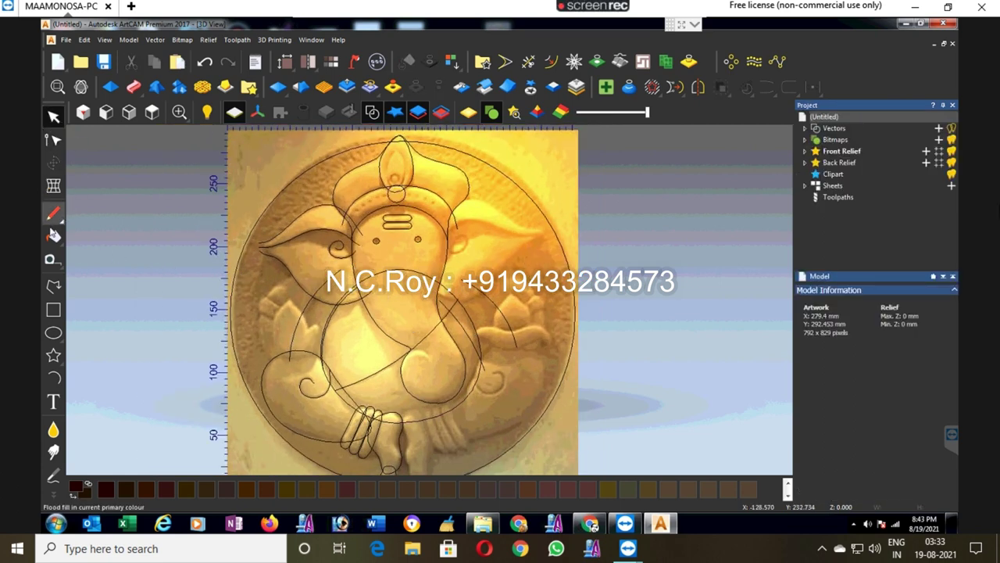
click(53, 332)
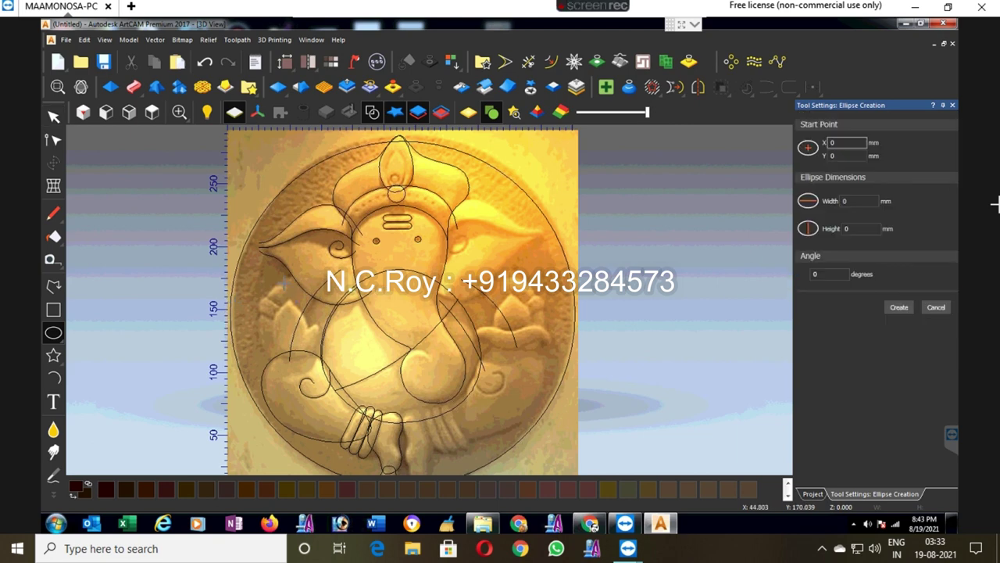
click(53, 286)
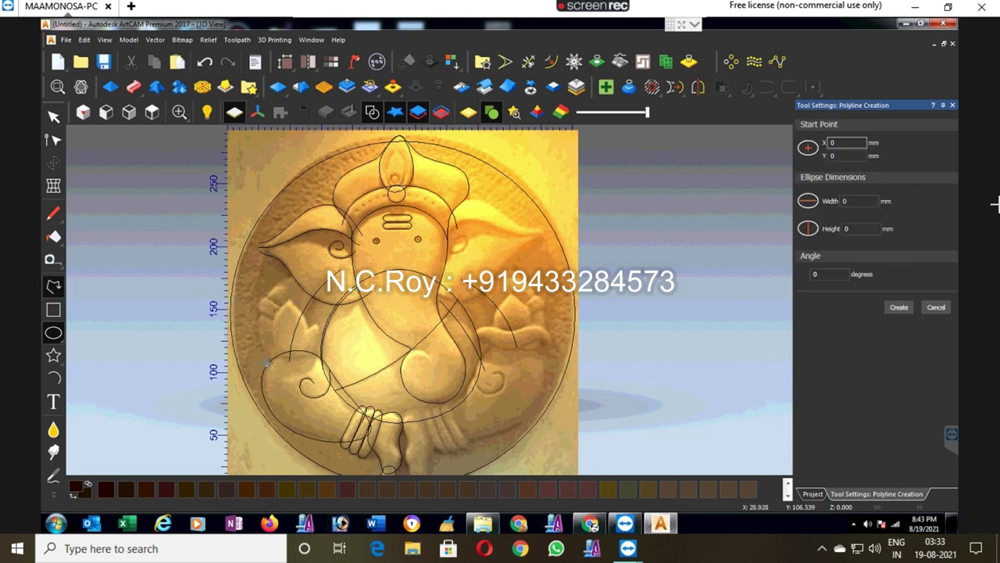
Step: Draw a four-point polyline up the figure's left side and convert its spans to curves
click(274, 368)
click(257, 338)
click(263, 300)
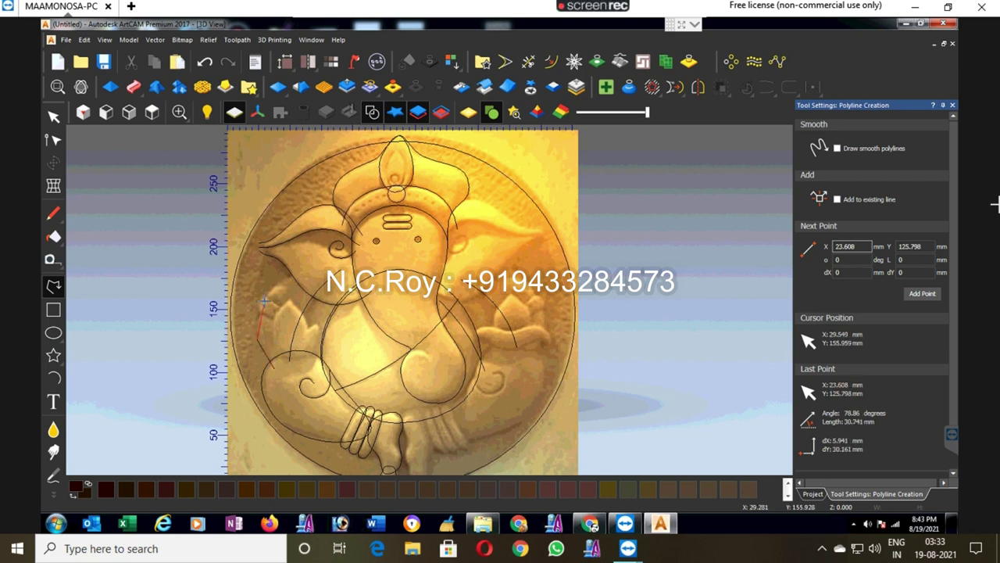
click(316, 267)
key(Escape)
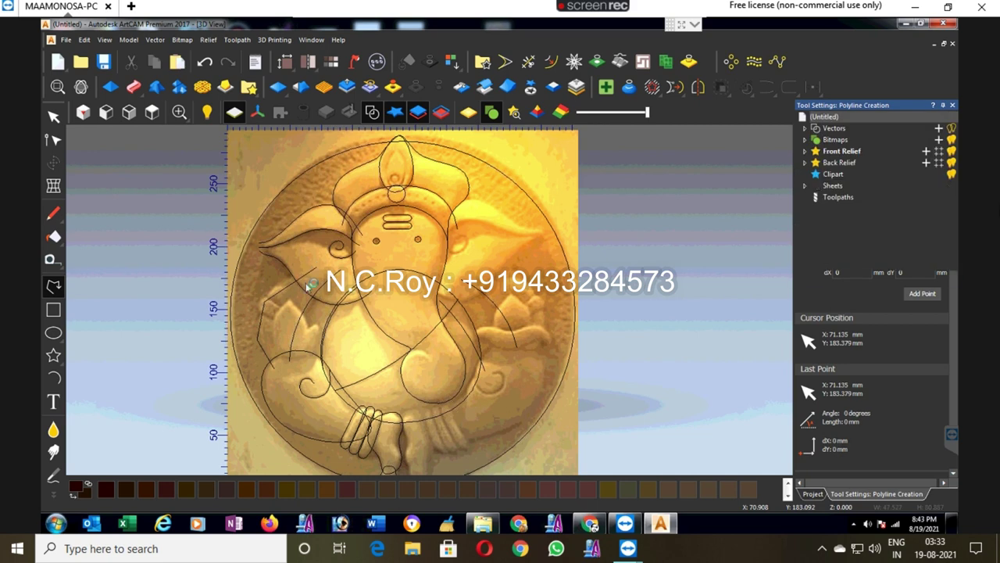
key(n)
drag(220, 246, 324, 383)
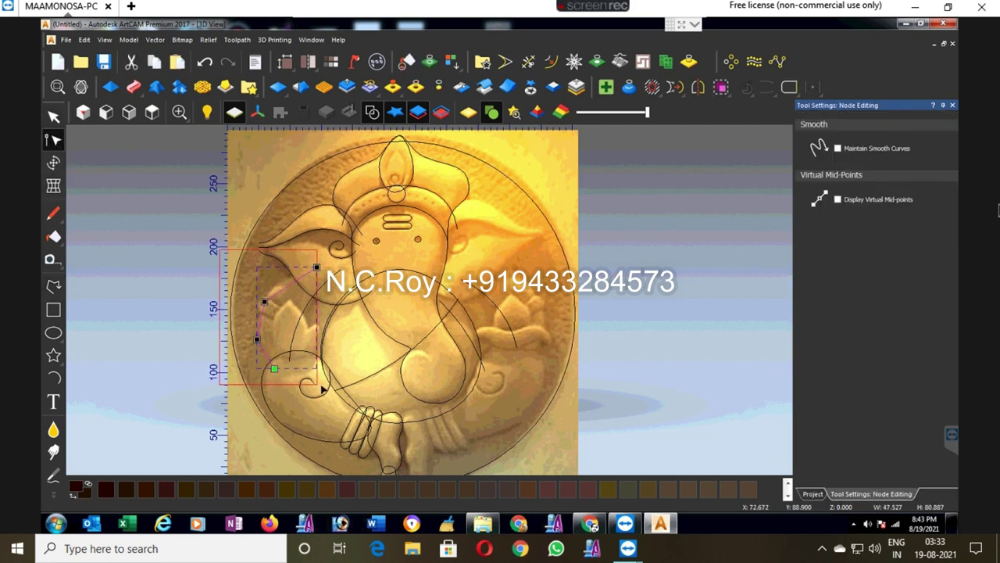
key(b)
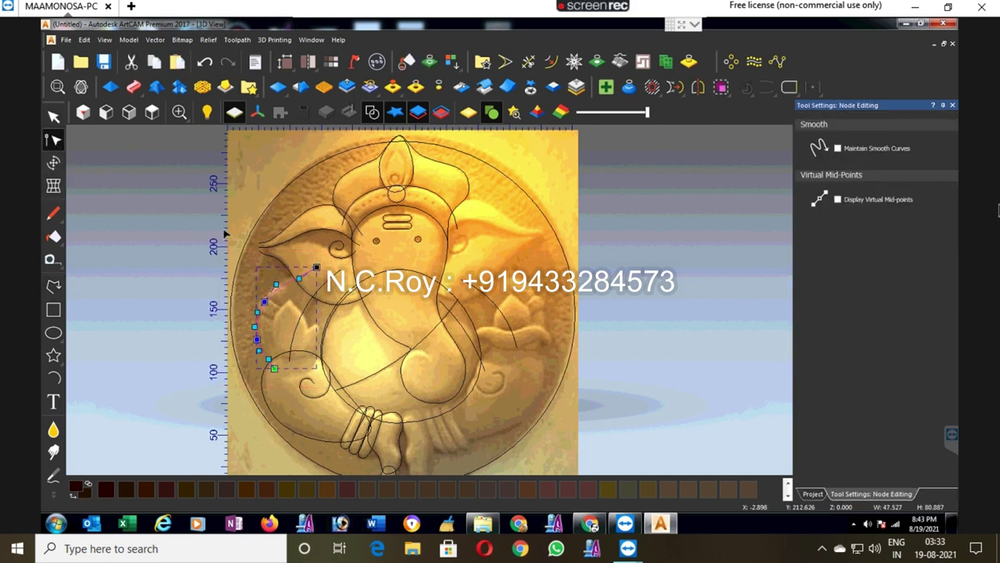
Step: Pull the curve's top end up toward the ear
scroll(285, 289, up, 1)
scroll(304, 295, up, 1)
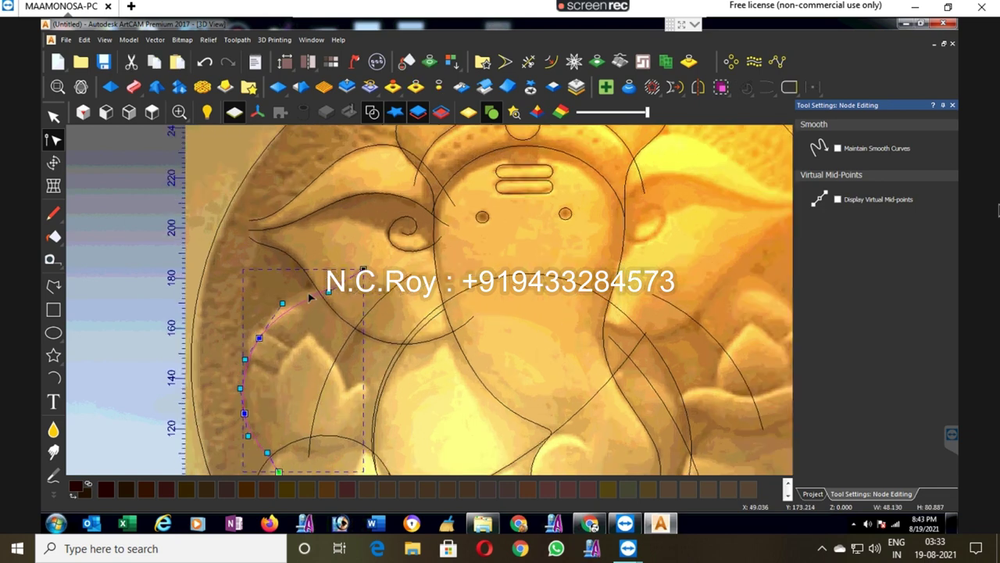
drag(328, 292, 309, 260)
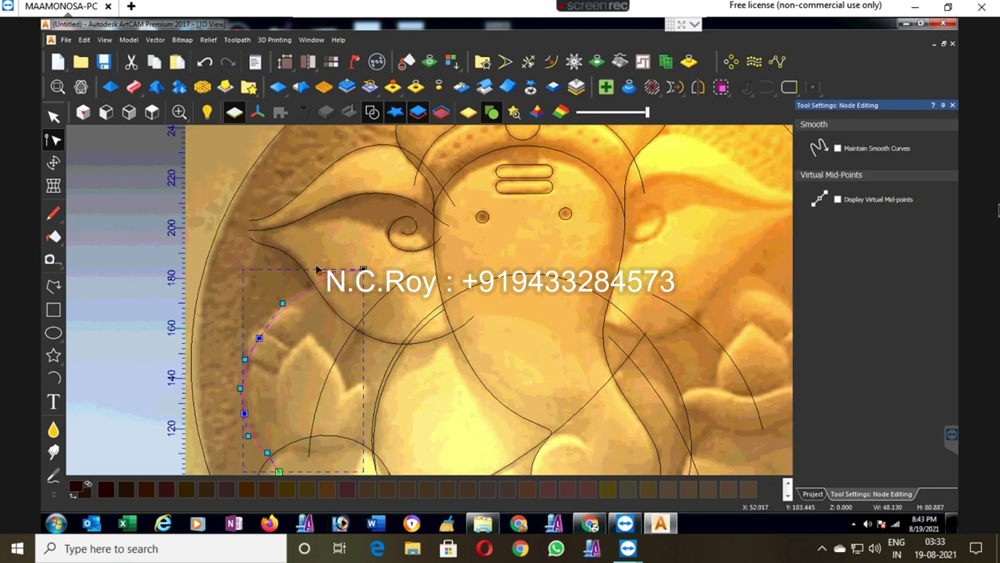
click(260, 337)
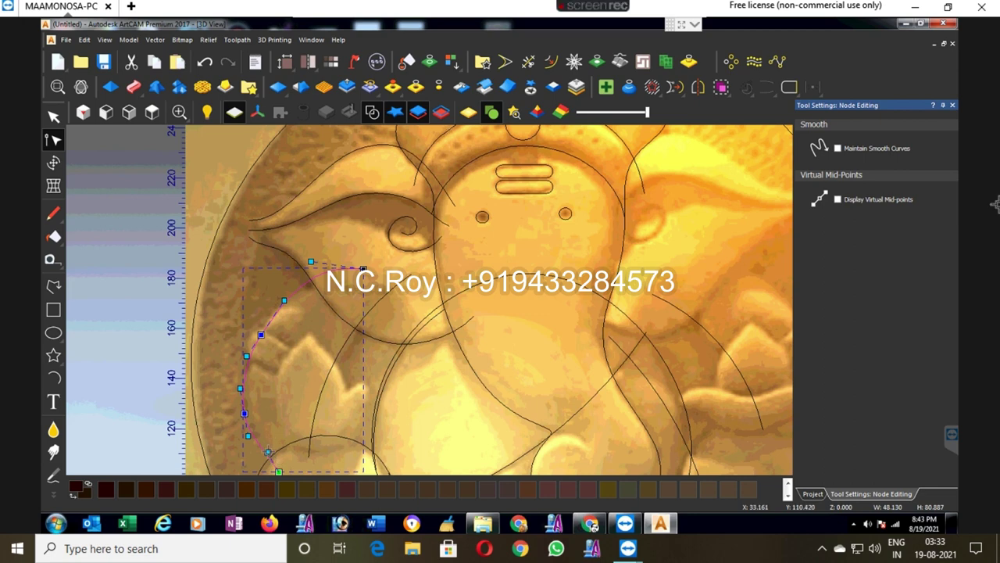
scroll(349, 394, down, 1)
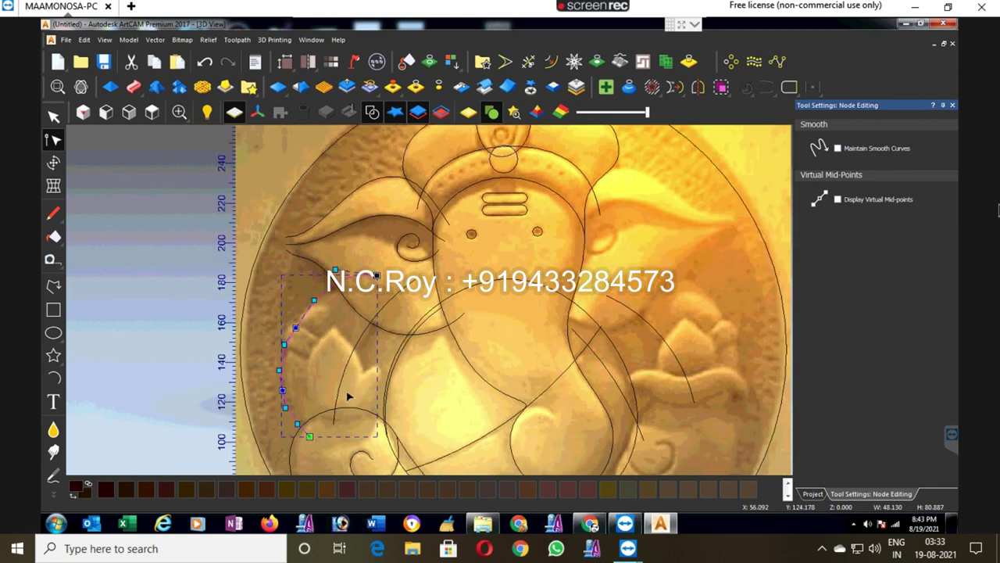
click(142, 342)
click(53, 286)
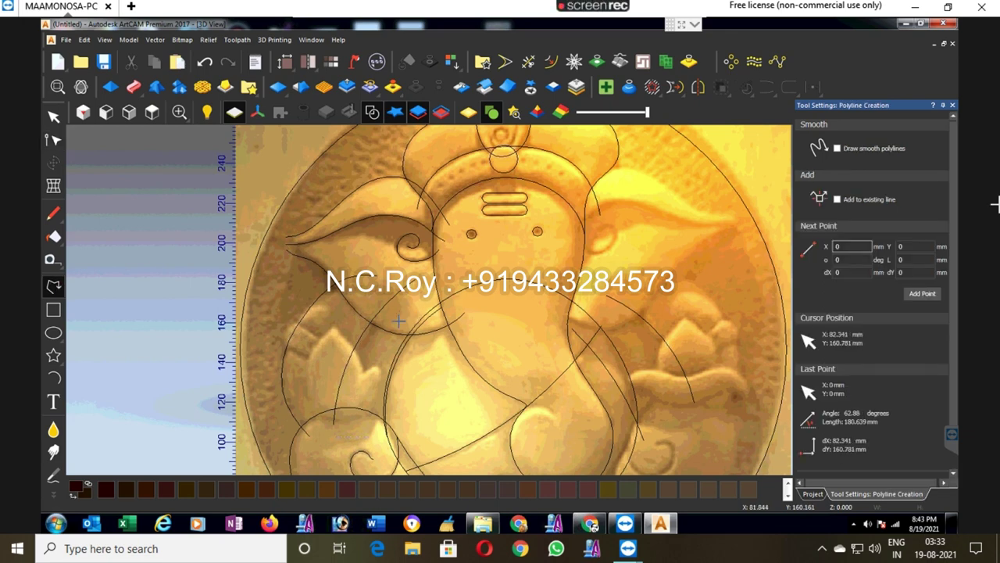
Step: Draw a three-point line from below the ear to the lower circle and convert it to curves
click(398, 323)
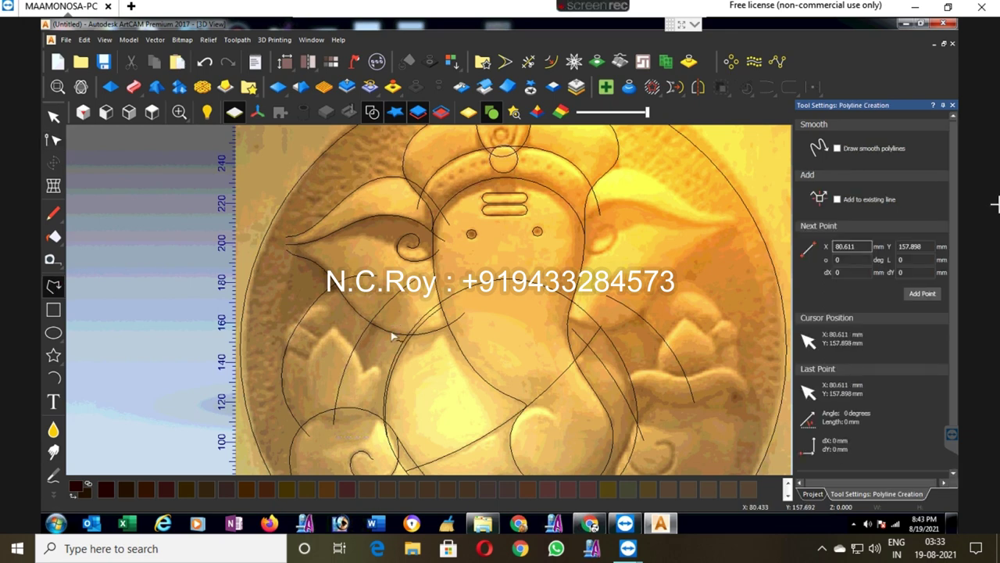
click(335, 361)
click(365, 432)
key(Escape)
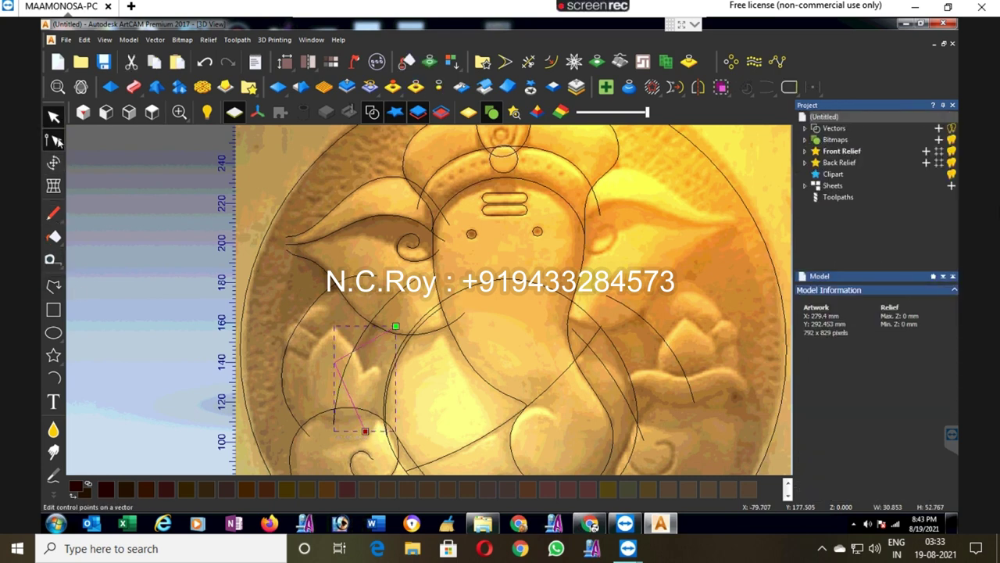
double_click(370, 340)
drag(294, 299, 413, 446)
key(b)
Step: Bow the new curve outward with its handles and raise its top end slightly
drag(327, 387, 342, 378)
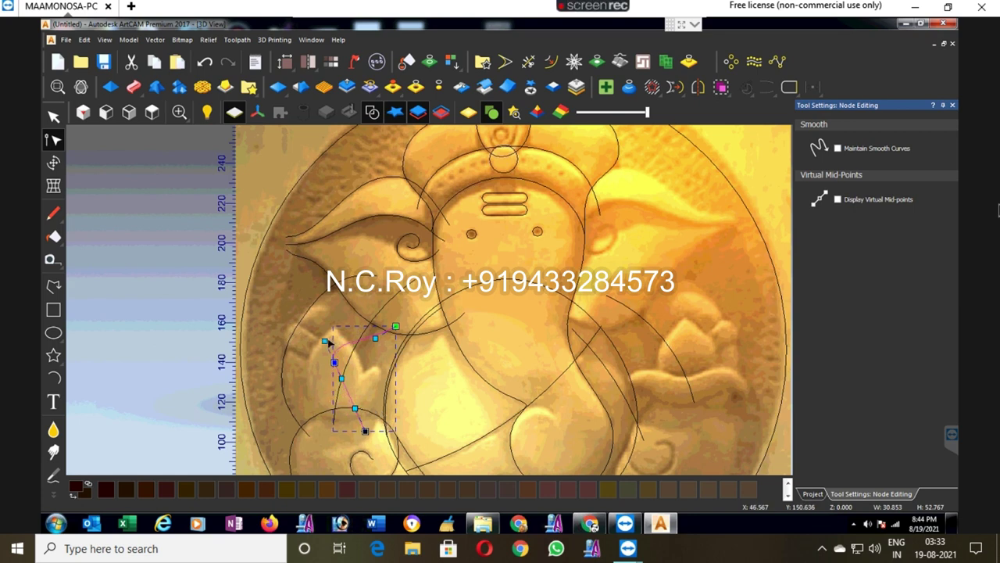
mouse_move(324, 340)
mouse_down()
mouse_move(330, 356)
mouse_move(373, 354)
mouse_up()
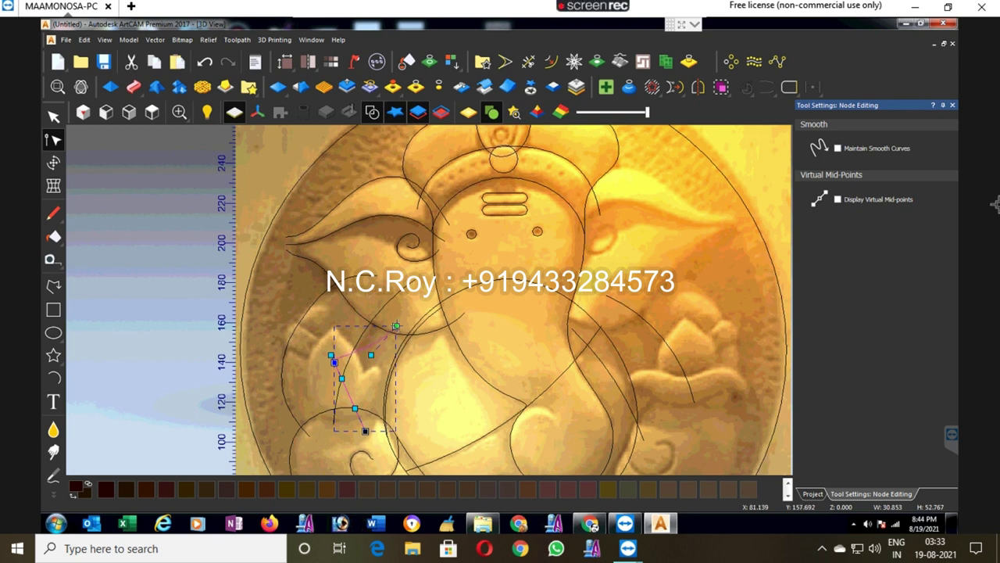
drag(396, 325, 392, 310)
drag(369, 341, 364, 361)
click(476, 413)
scroll(536, 364, down, 2)
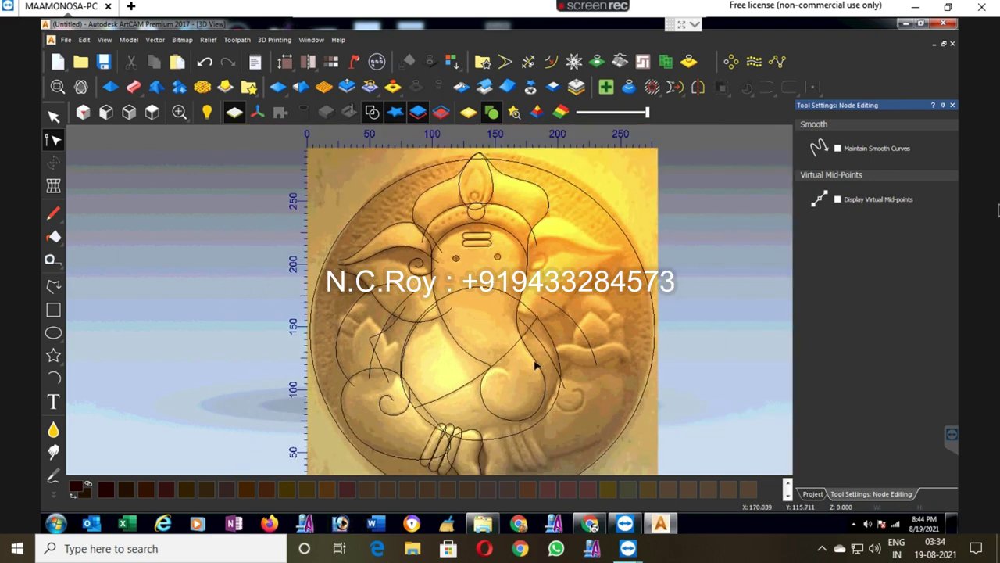
scroll(603, 316, down, 1)
scroll(537, 307, up, 2)
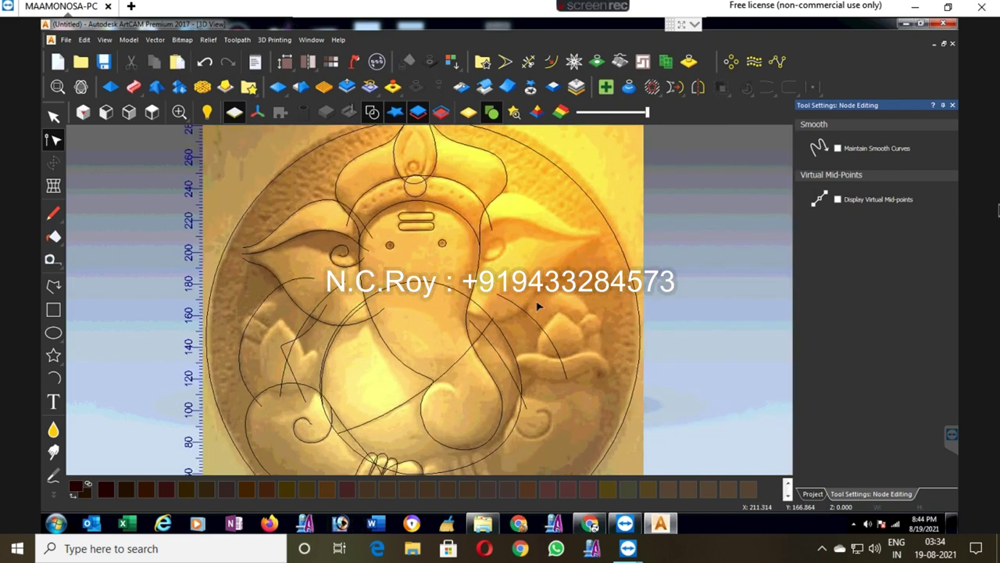
scroll(166, 321, up, 1)
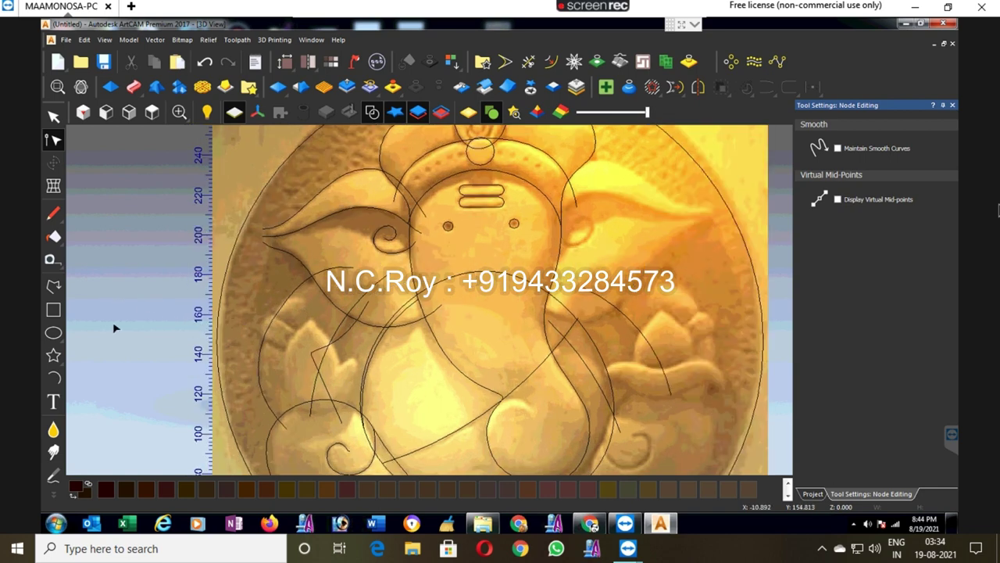
click(53, 286)
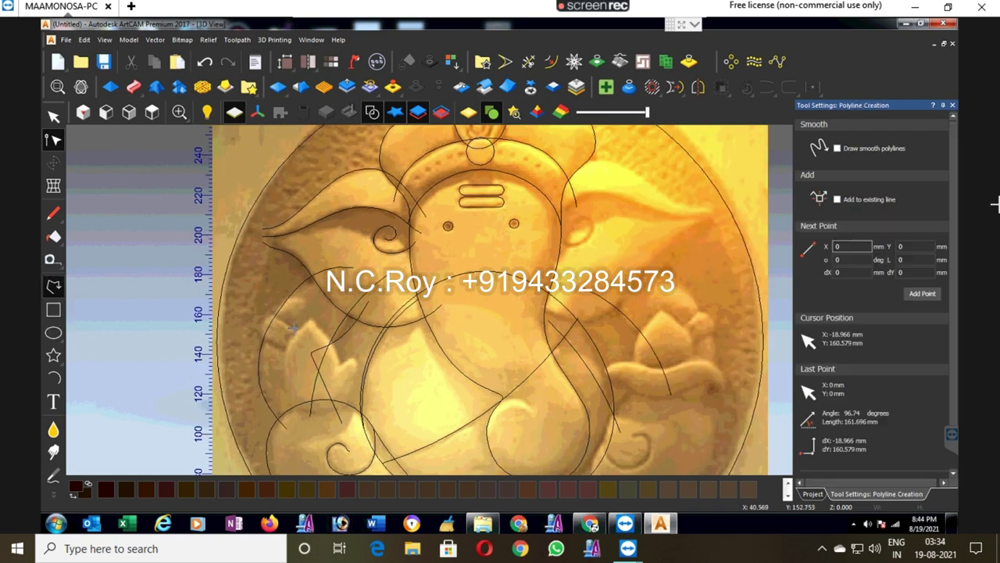
Step: Draw two short lines slanting down to the right across the left lotus
click(328, 357)
click(268, 312)
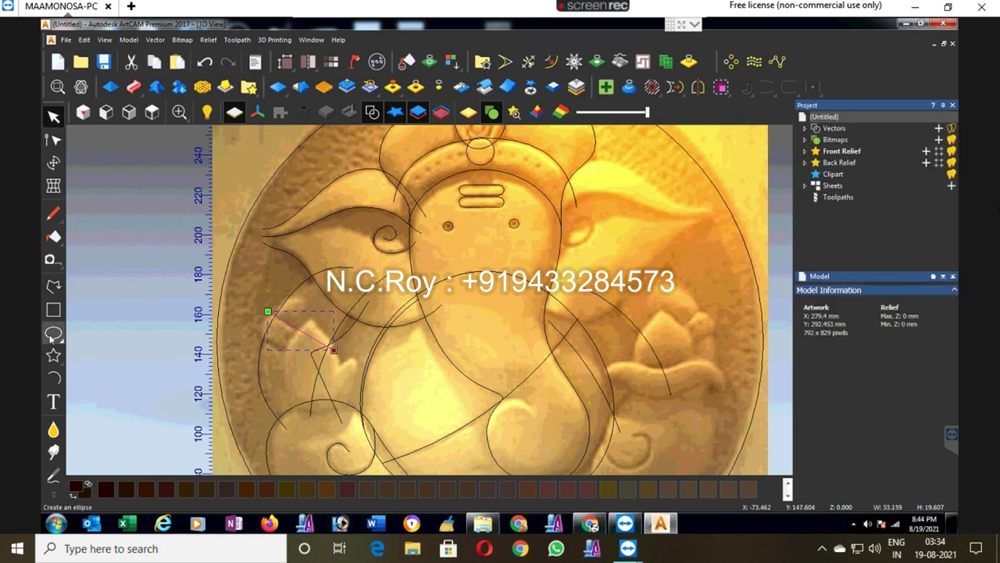
key(Escape)
click(250, 337)
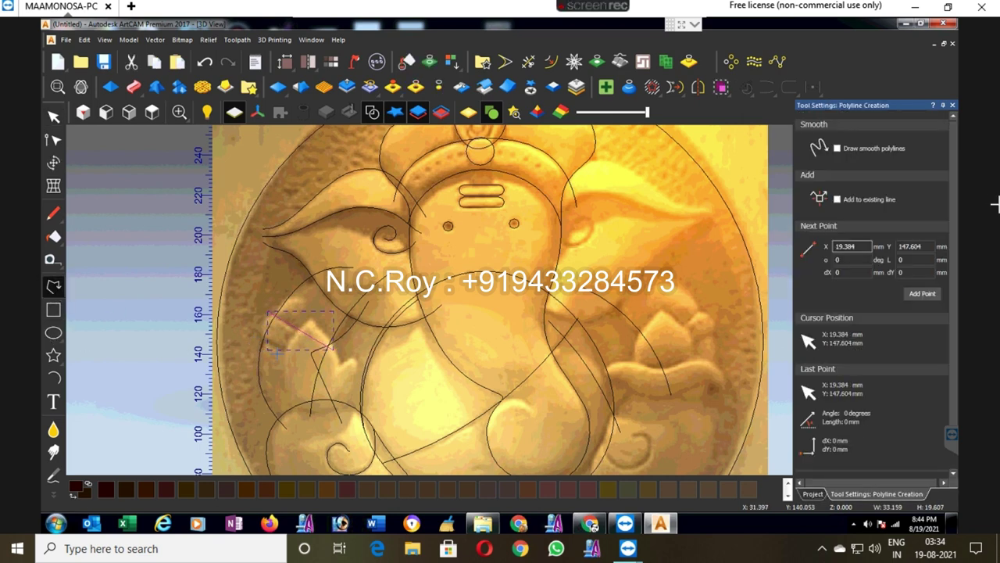
click(324, 369)
key(Escape)
Step: Nudge one line's start node slightly upward, then deselect
click(53, 139)
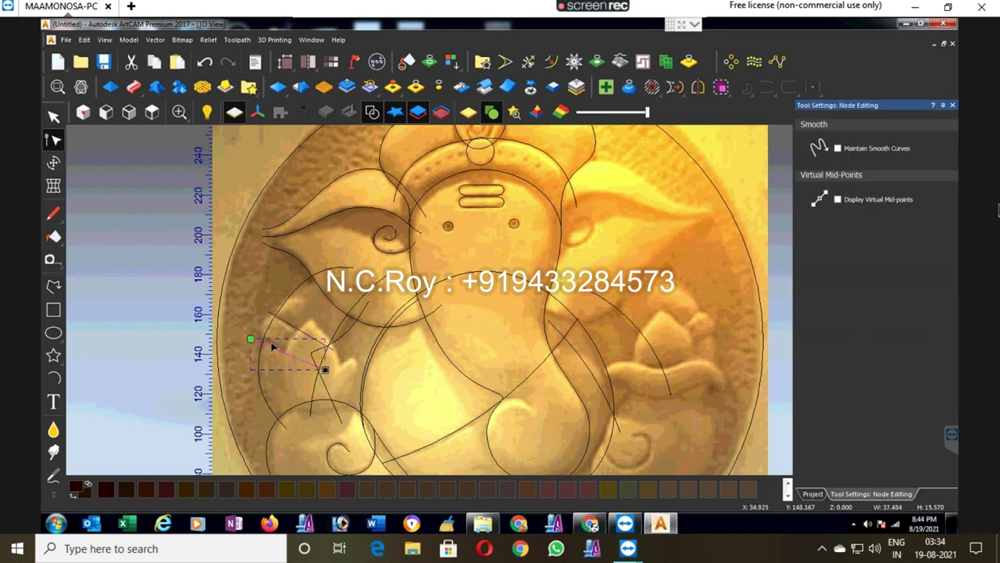
scroll(246, 340, up, 1)
scroll(246, 340, up, 1)
drag(244, 339, 247, 334)
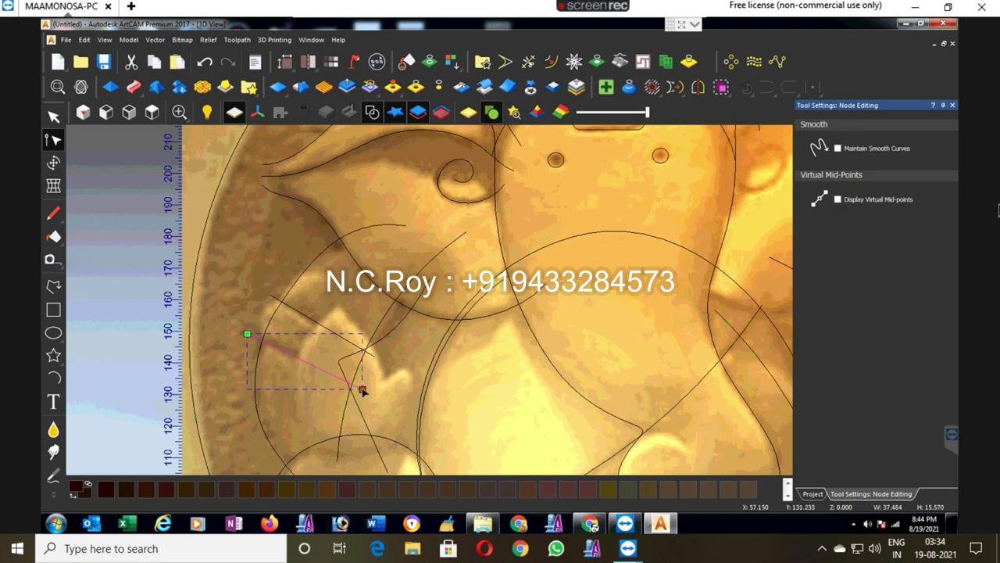
click(404, 373)
scroll(469, 382, down, 3)
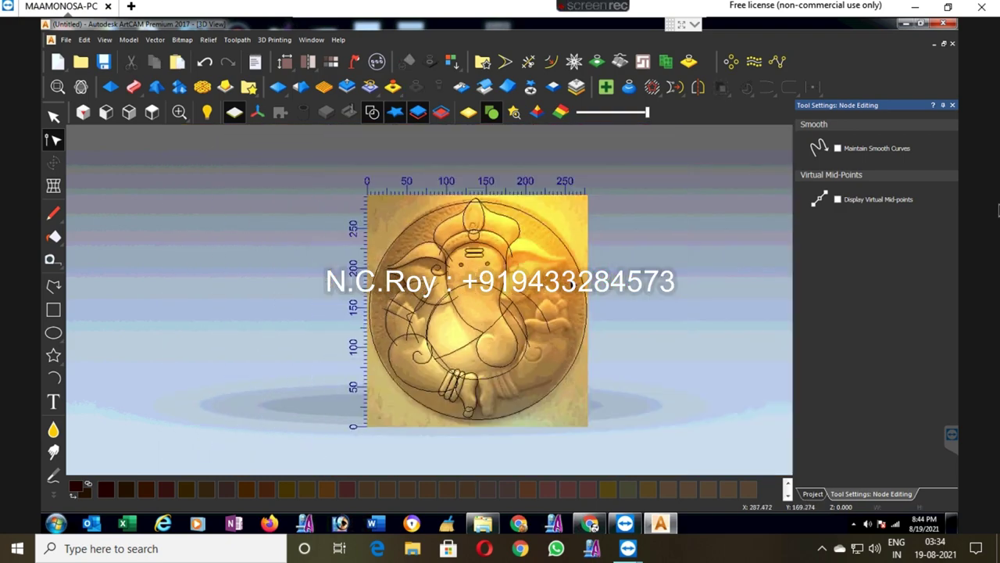
scroll(573, 331, up, 1)
scroll(532, 310, up, 1)
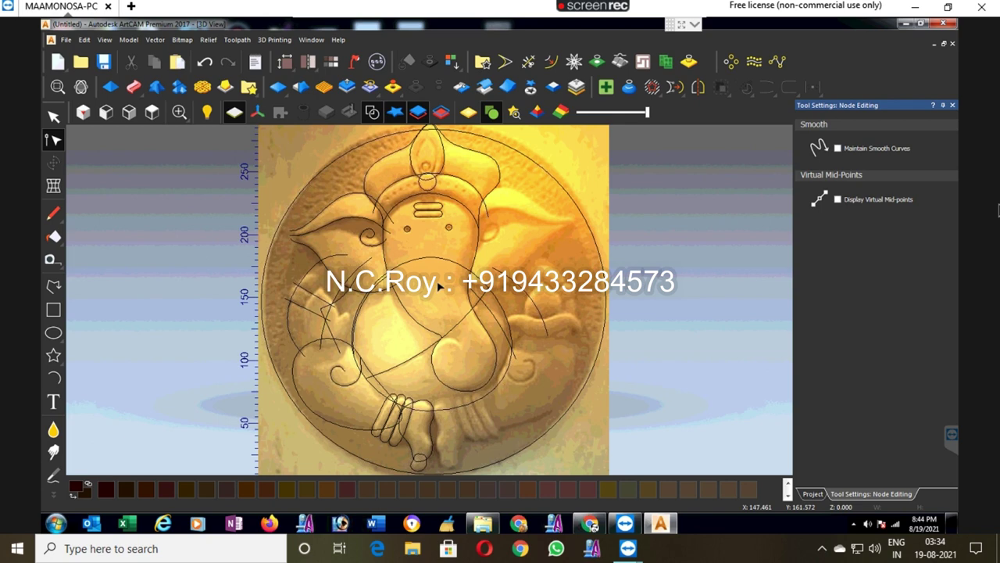
scroll(283, 265, up, 1)
scroll(274, 252, up, 2)
scroll(191, 256, up, 1)
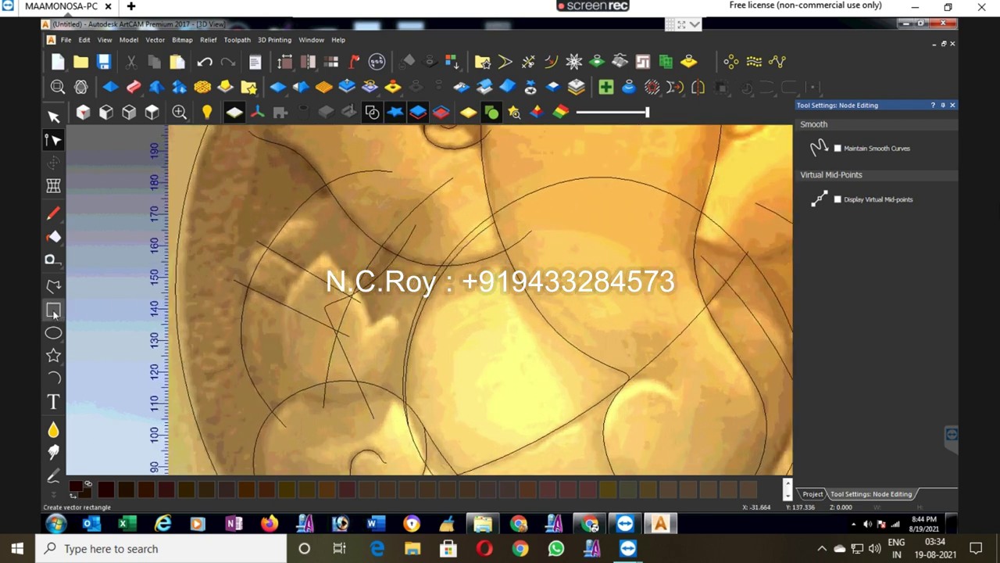
Step: Draw an ellipse over the left lotus and shift it down and right
click(53, 332)
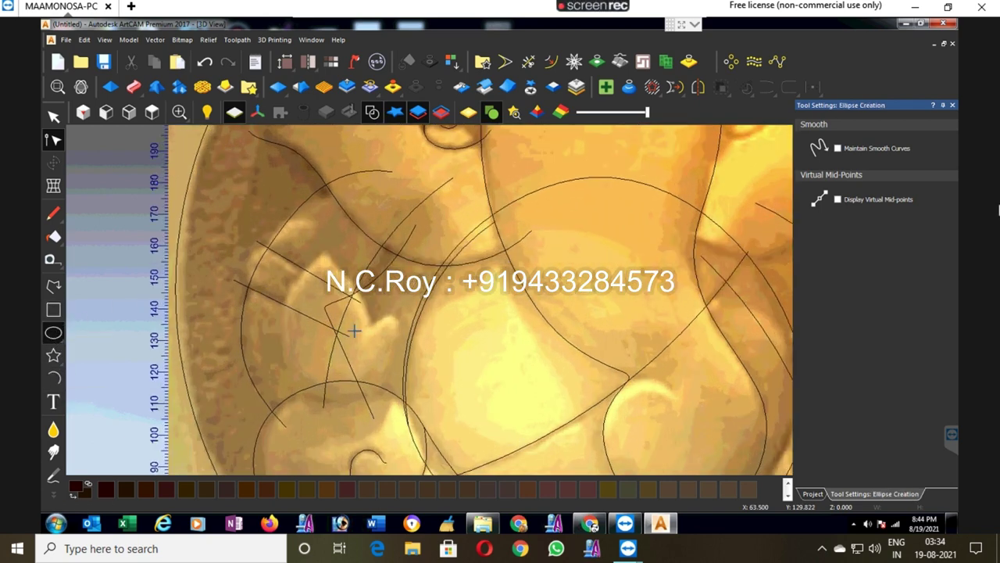
click(323, 358)
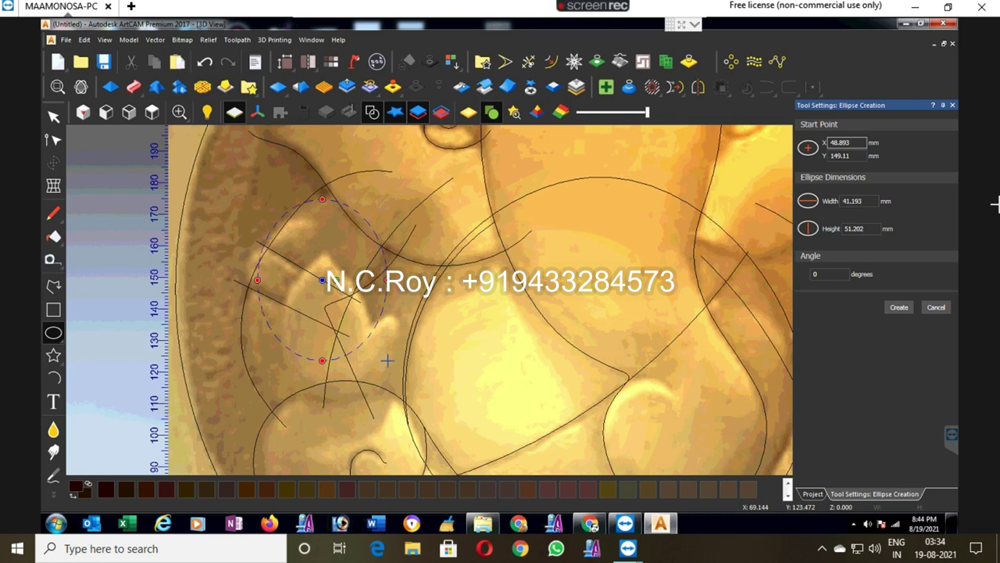
click(368, 338)
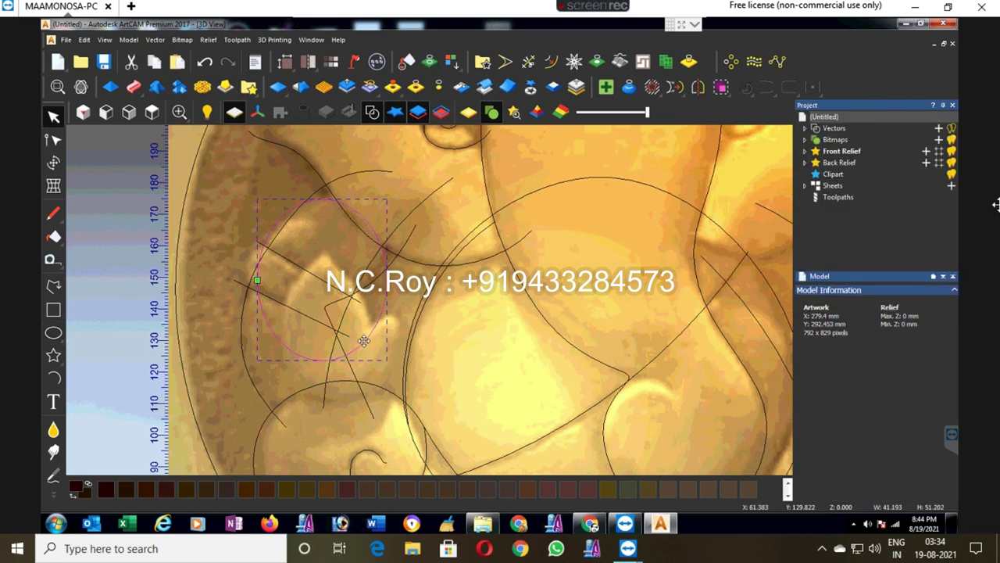
drag(367, 344, 383, 389)
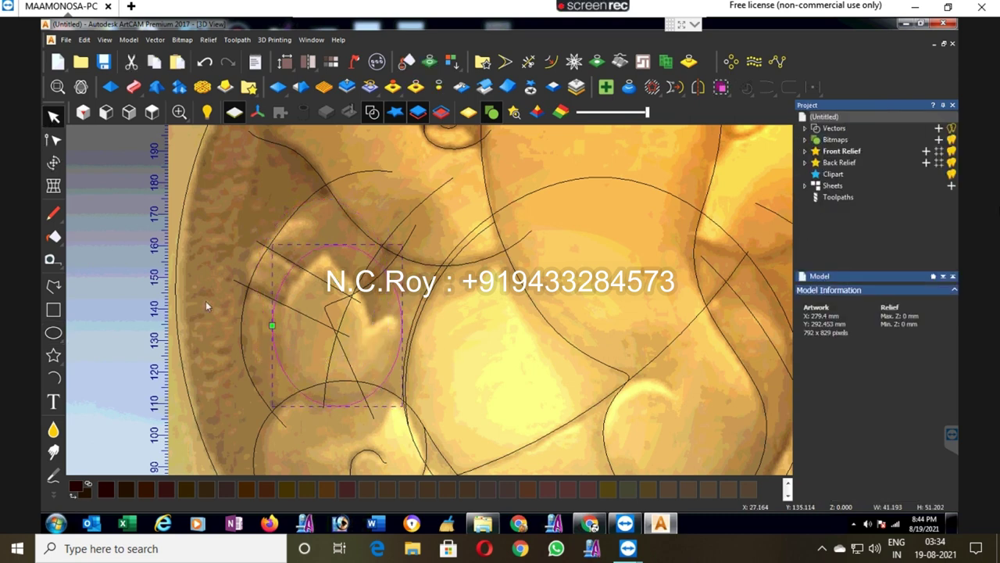
Step: Reshape the ellipse's top, left and lower nodes and curves, then deselect it
click(55, 141)
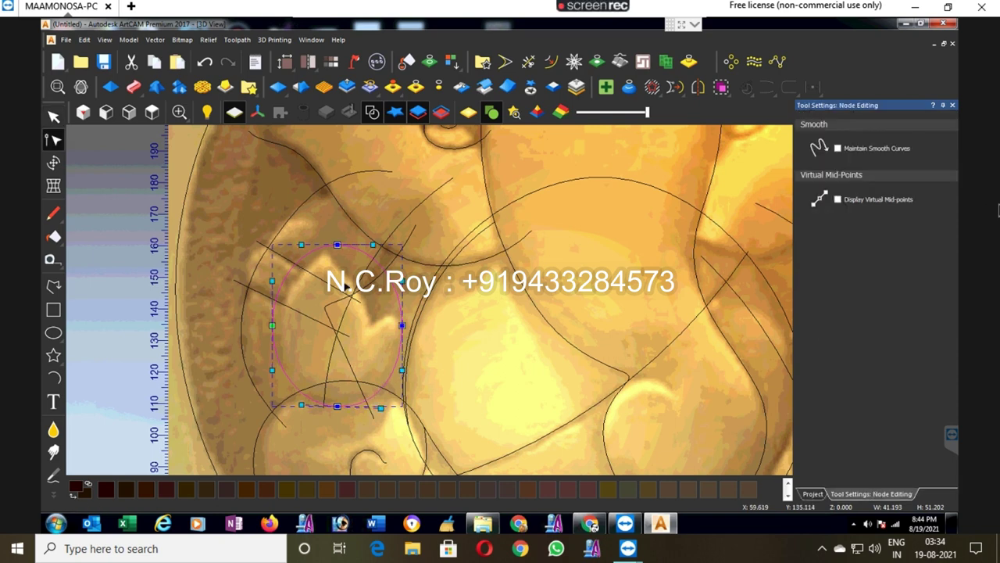
drag(301, 404, 297, 406)
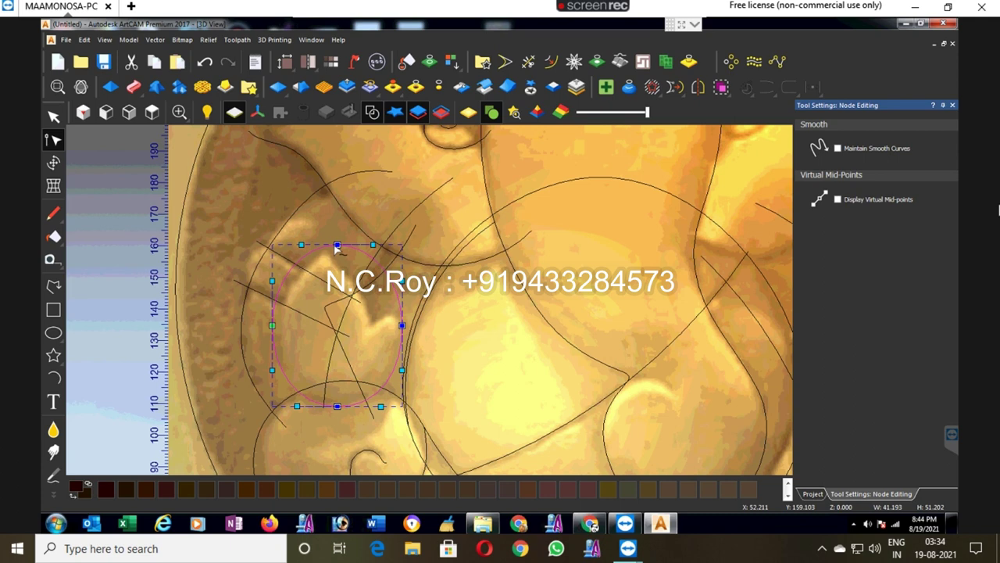
drag(337, 246, 325, 255)
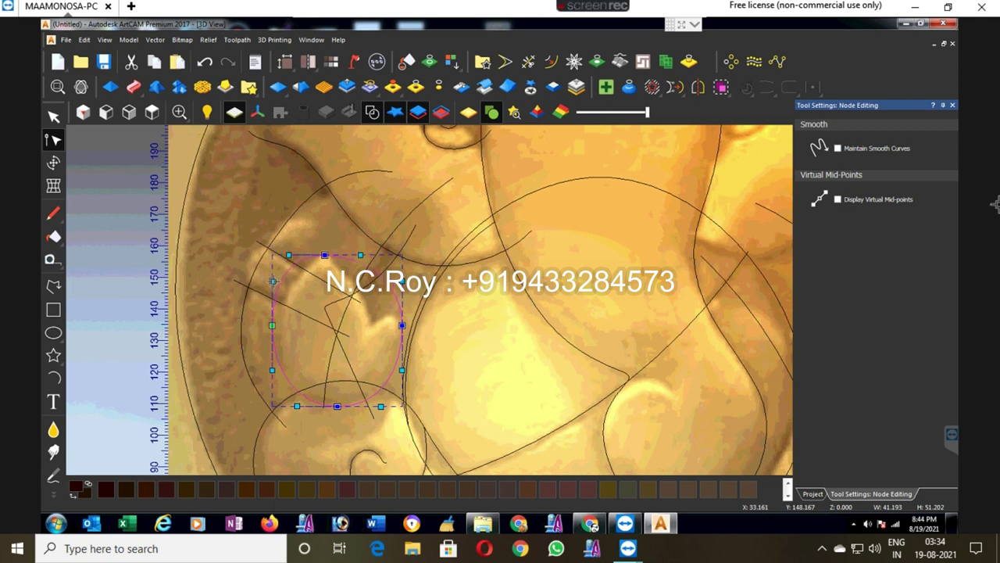
drag(273, 282, 276, 289)
drag(288, 256, 301, 258)
drag(272, 319, 276, 327)
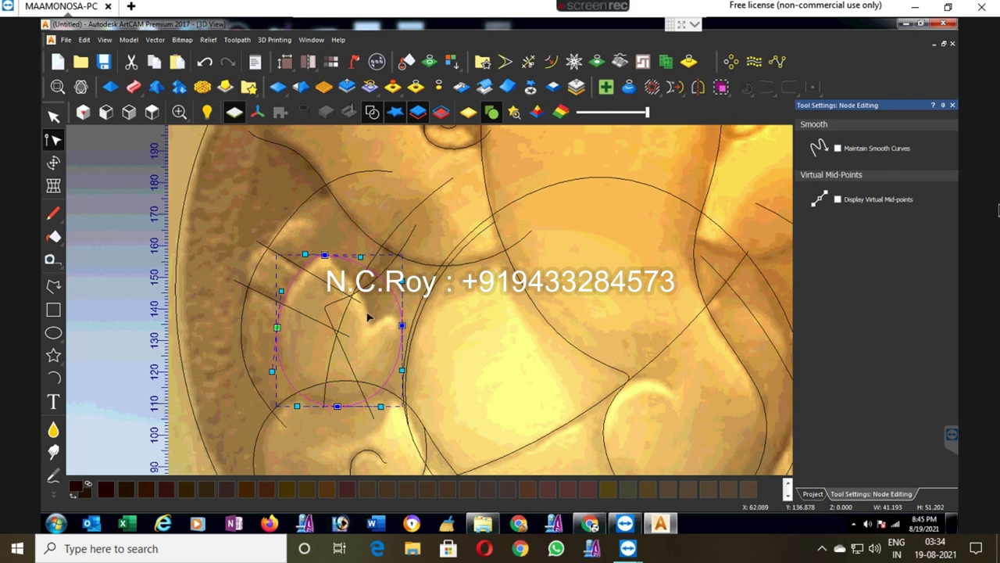
drag(361, 256, 358, 252)
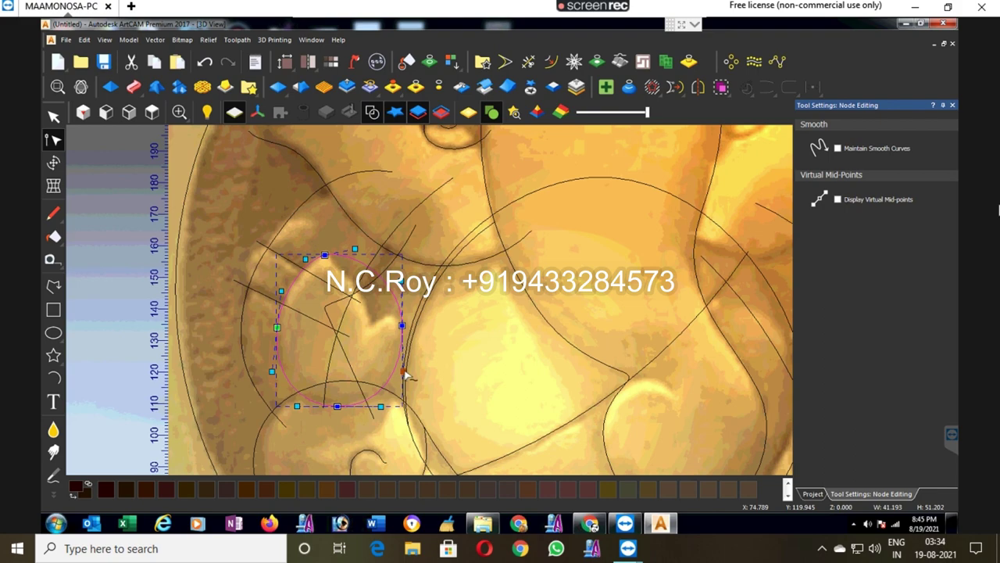
click(477, 356)
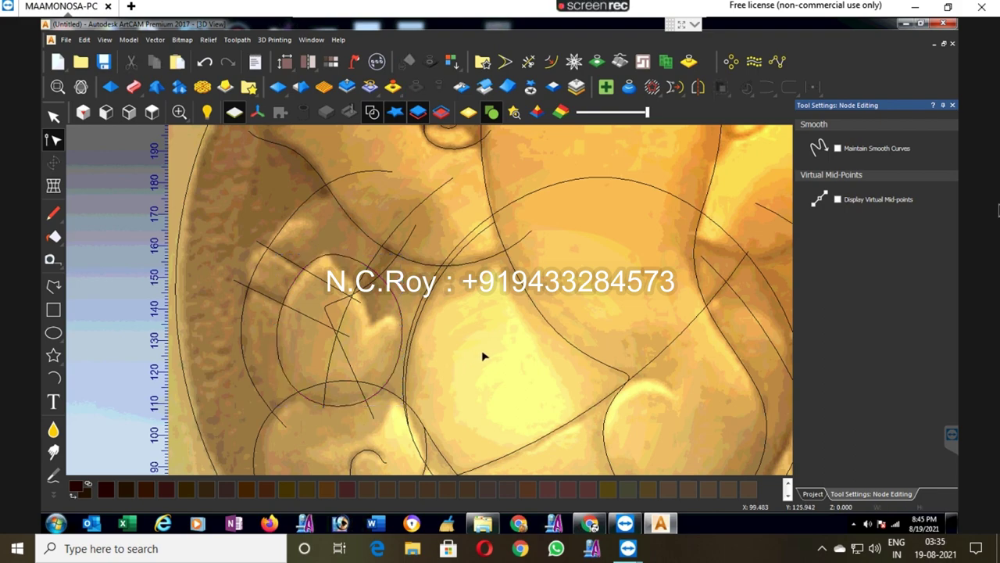
Step: Draw a small circle on the right side of the relief and nudge it down-right
scroll(482, 353, down, 2)
scroll(608, 379, down, 1)
scroll(684, 302, up, 1)
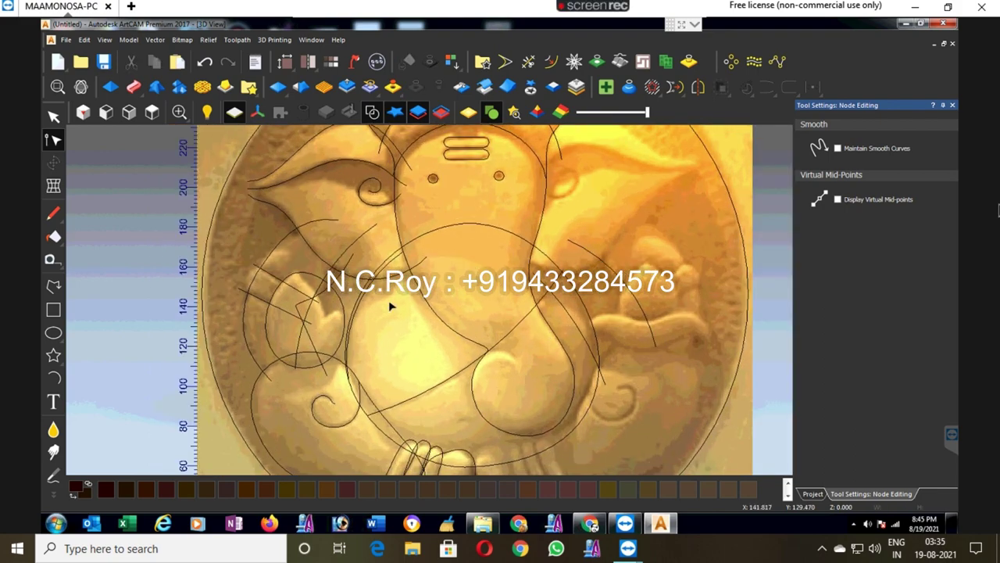
click(53, 332)
drag(641, 284, 677, 319)
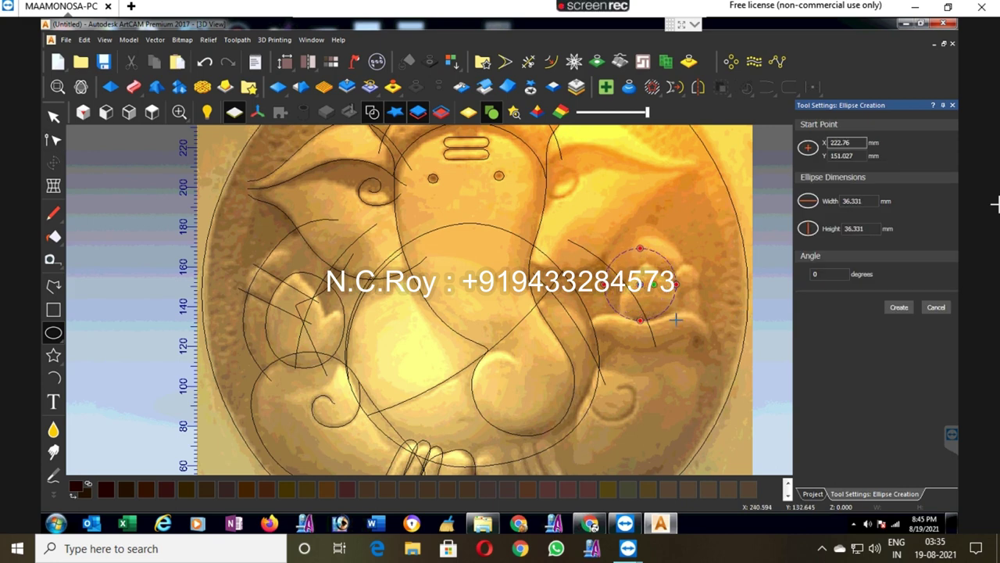
click(54, 116)
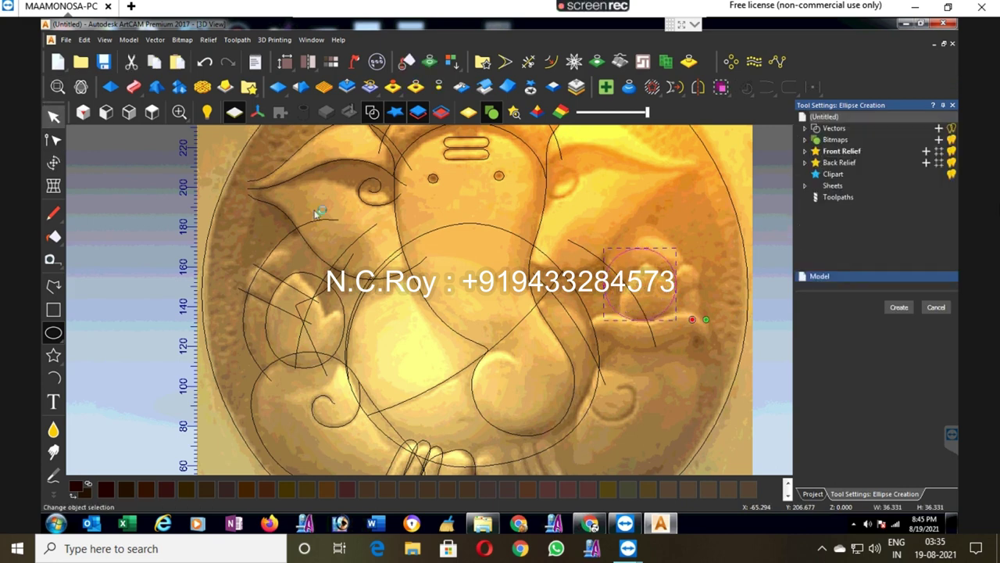
drag(662, 314, 669, 322)
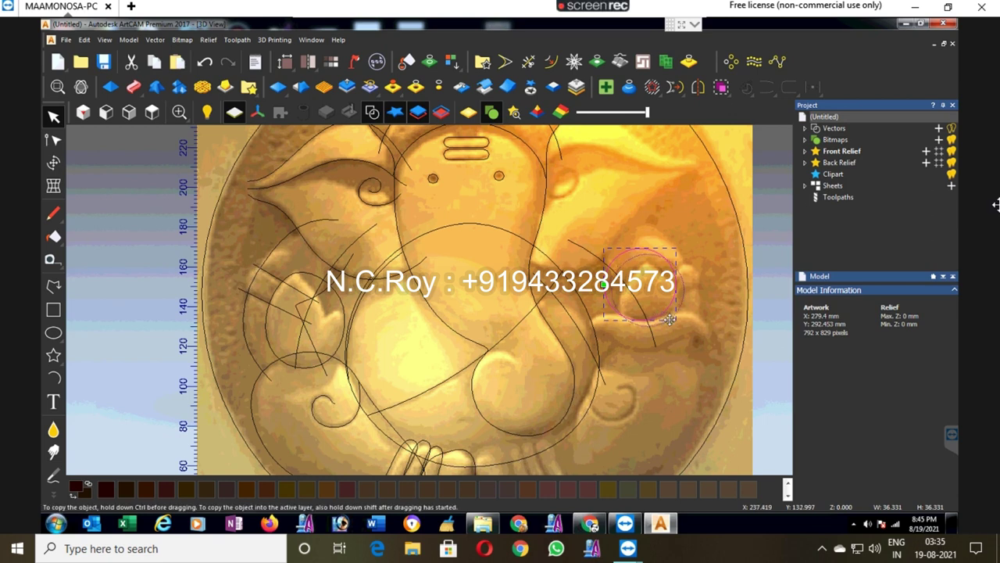
Step: Flatten the circle's top, pull in its sides and lower its right node into a rounded loop
key(n)
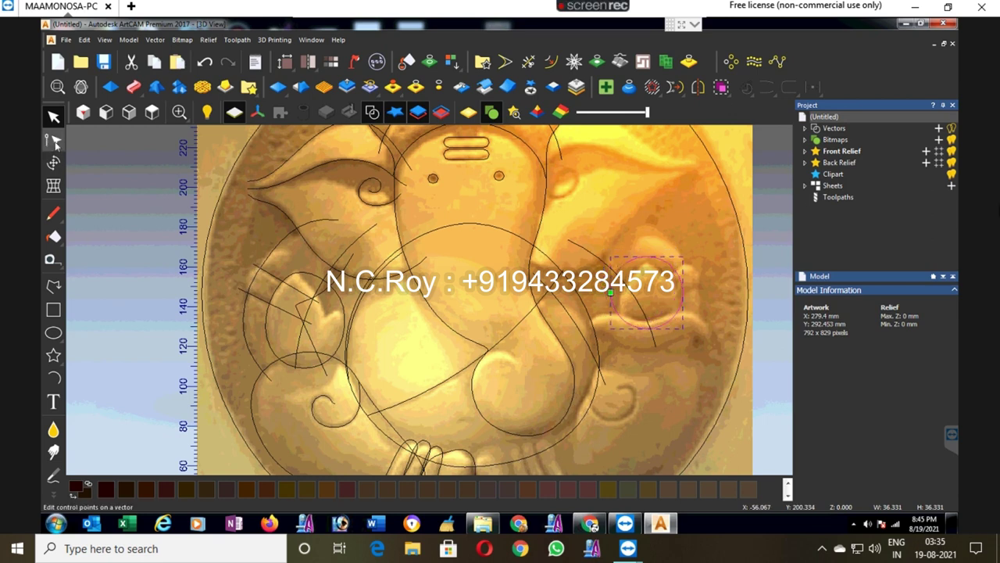
drag(649, 257, 648, 264)
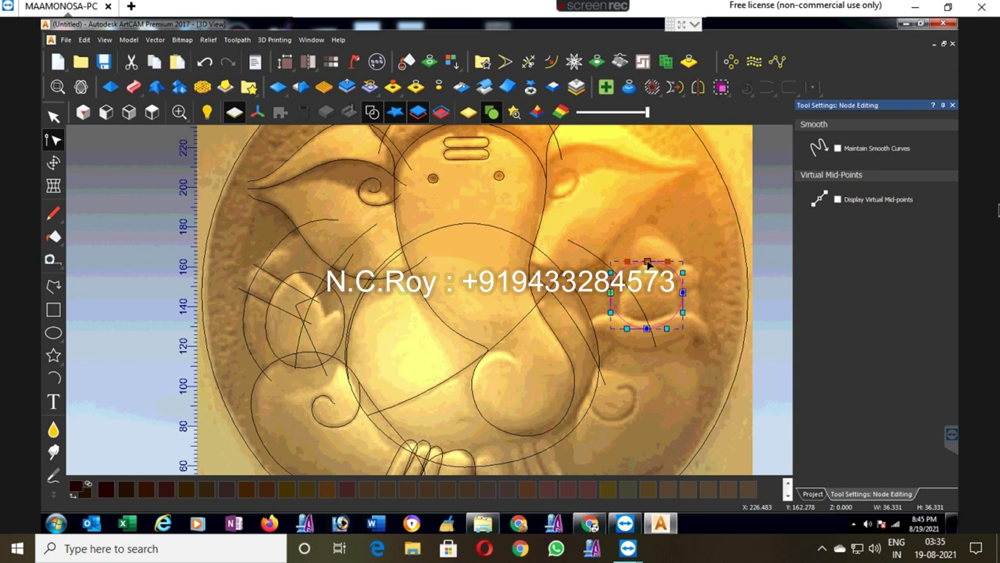
drag(611, 292, 618, 301)
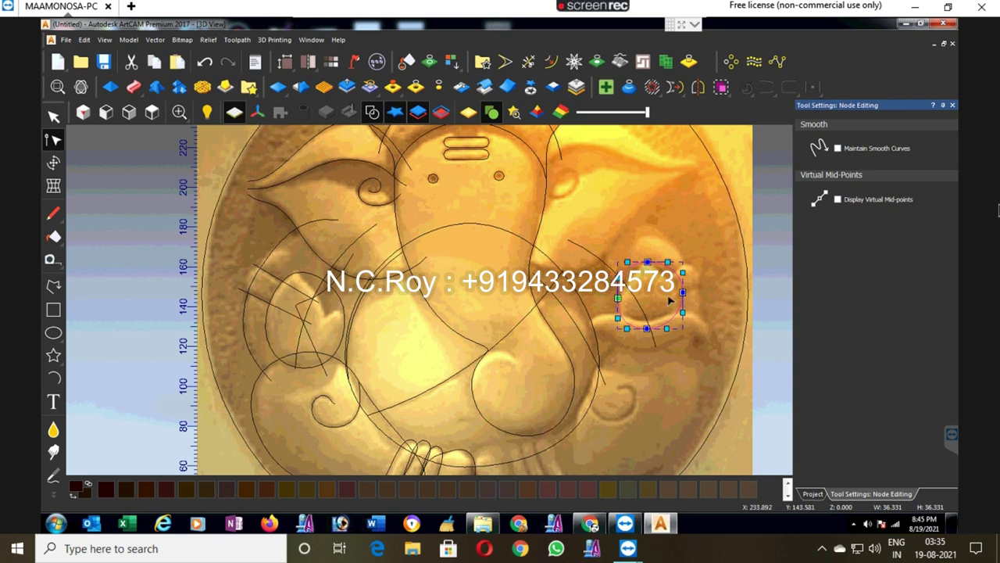
drag(682, 292, 681, 298)
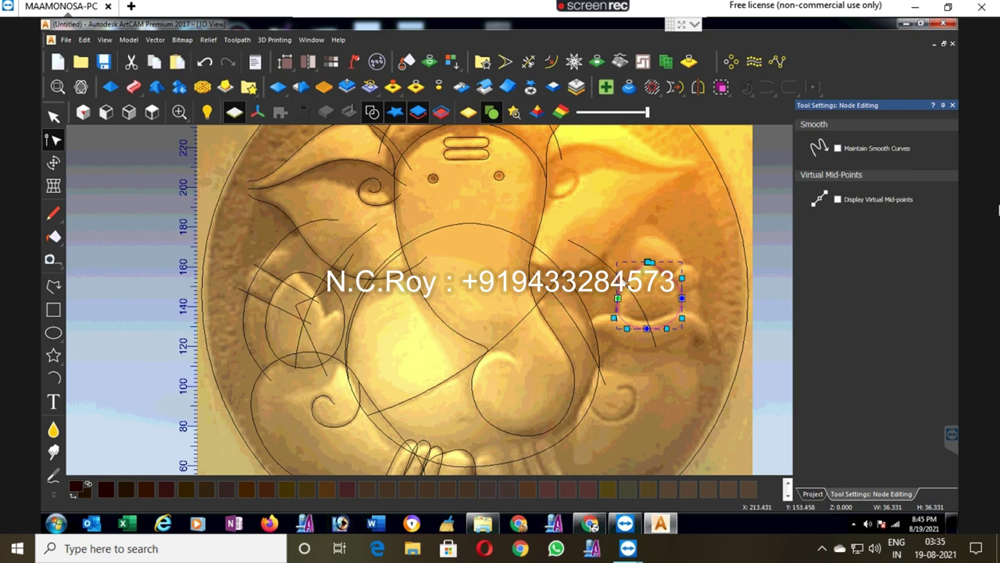
drag(680, 282, 679, 277)
drag(647, 329, 648, 332)
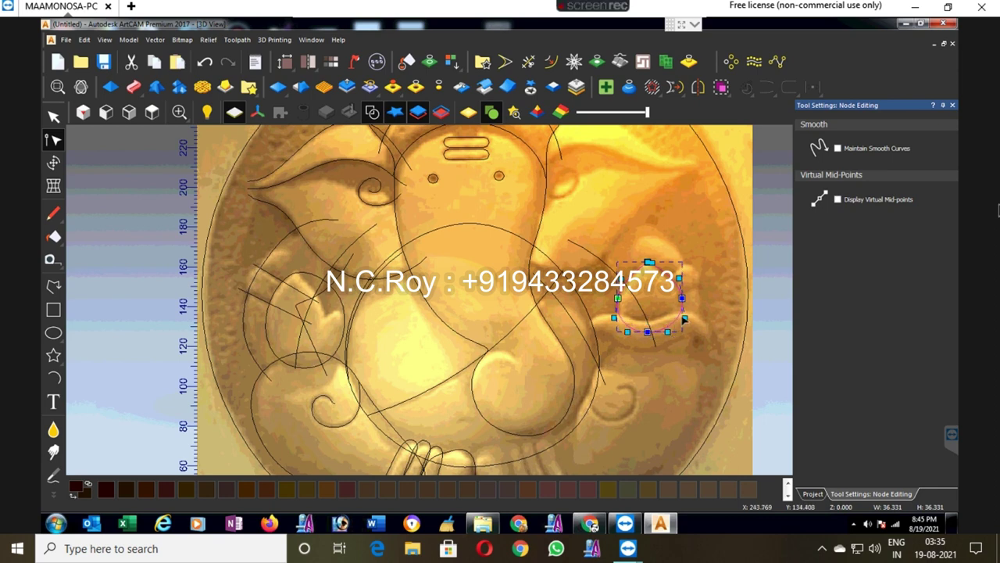
click(712, 371)
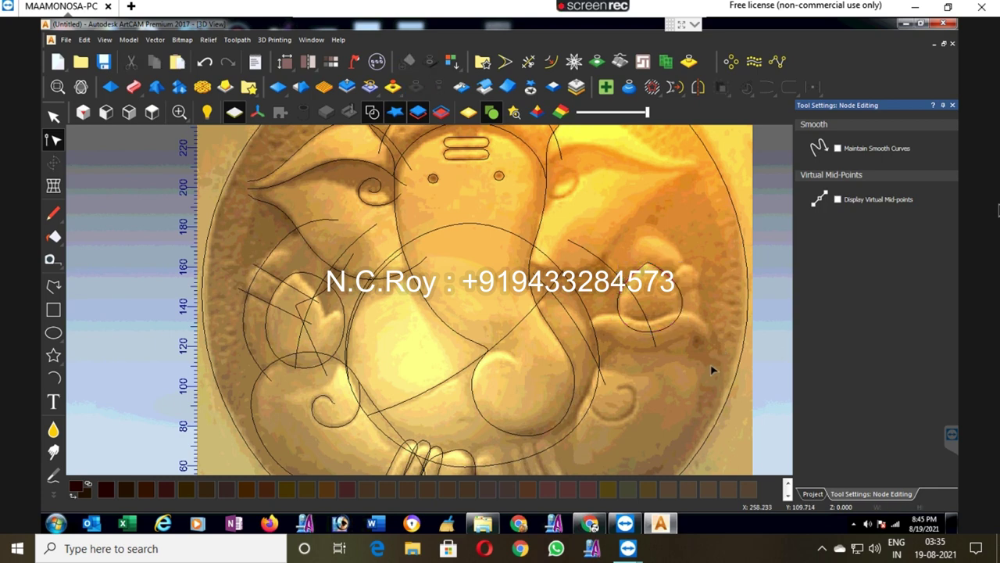
Step: Draw two three-point polyline curves beneath the small loop on the right
click(53, 333)
click(53, 286)
click(609, 312)
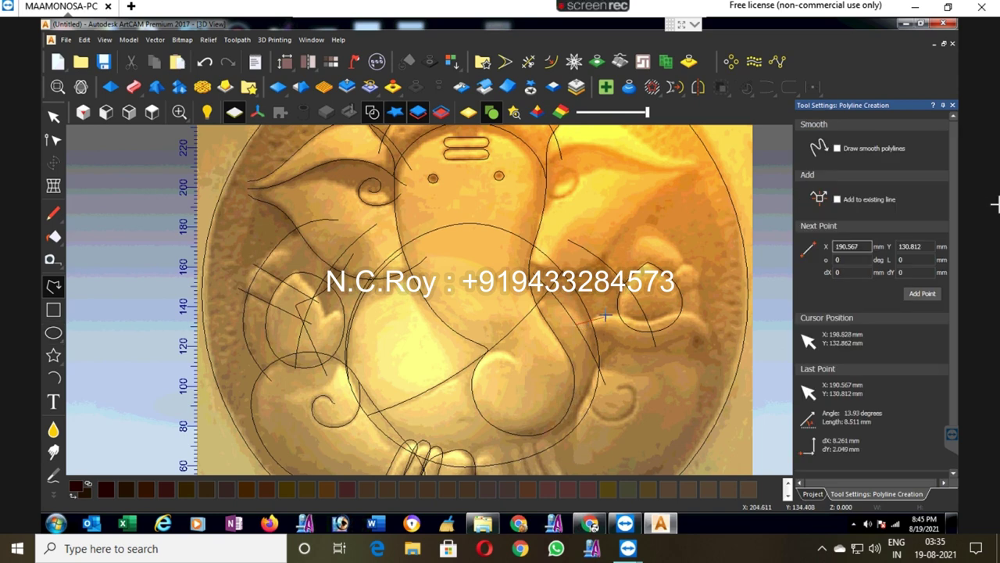
click(688, 311)
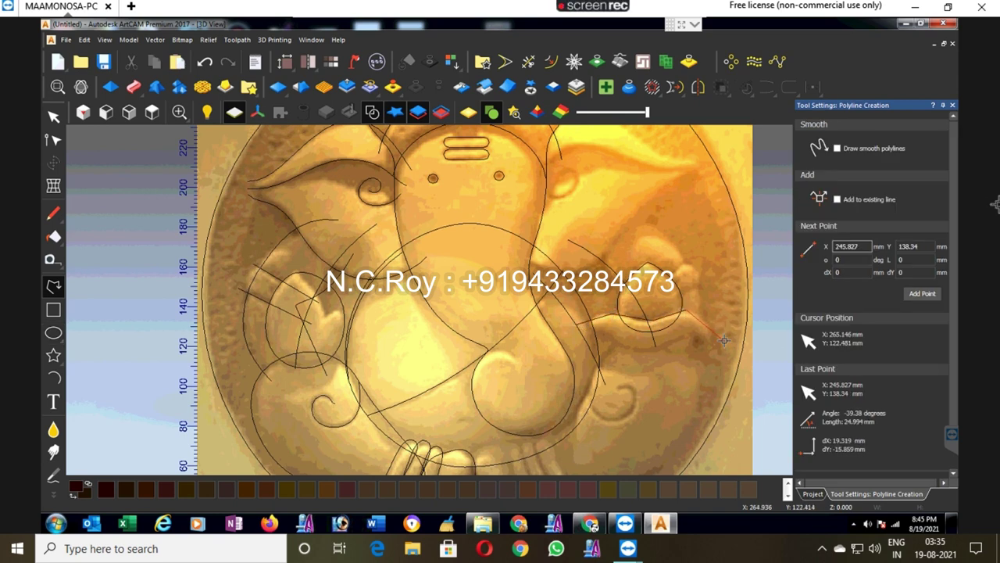
click(725, 340)
key(Escape)
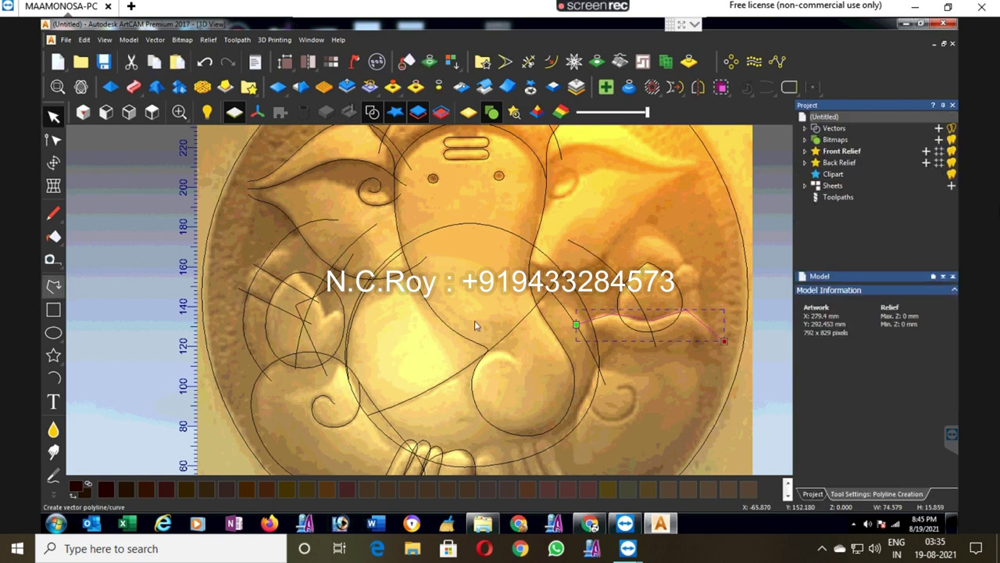
key(space)
click(576, 323)
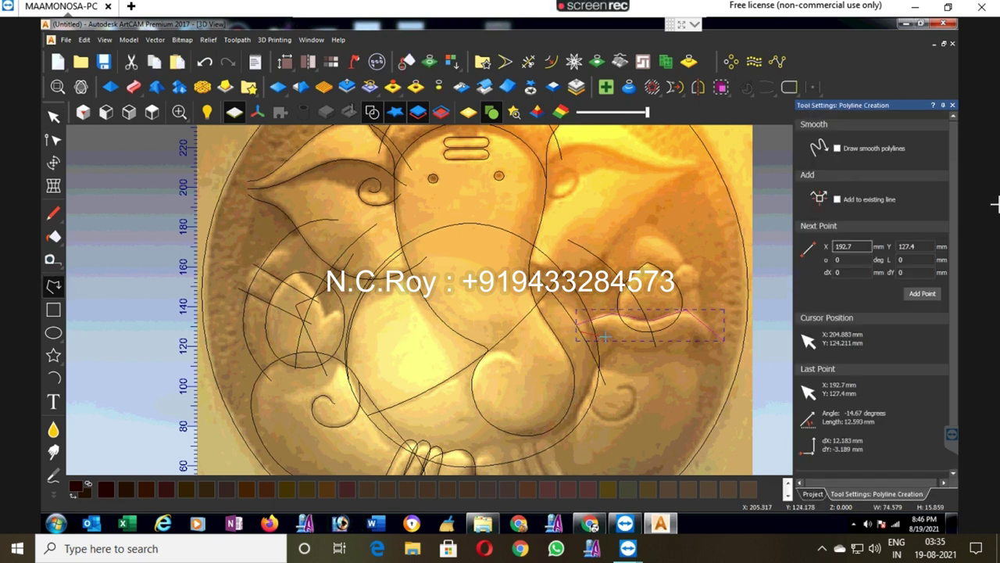
click(654, 352)
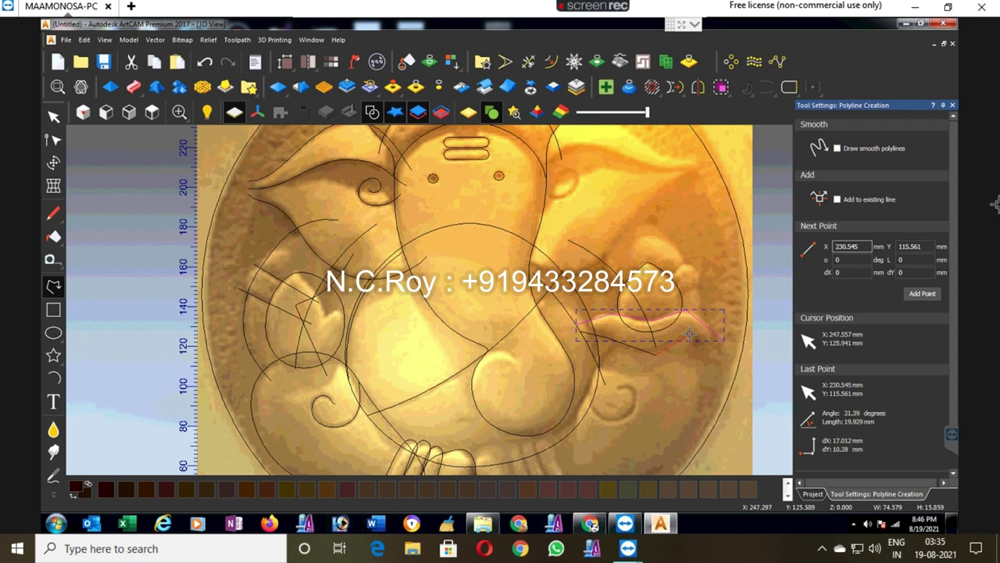
click(714, 343)
key(Escape)
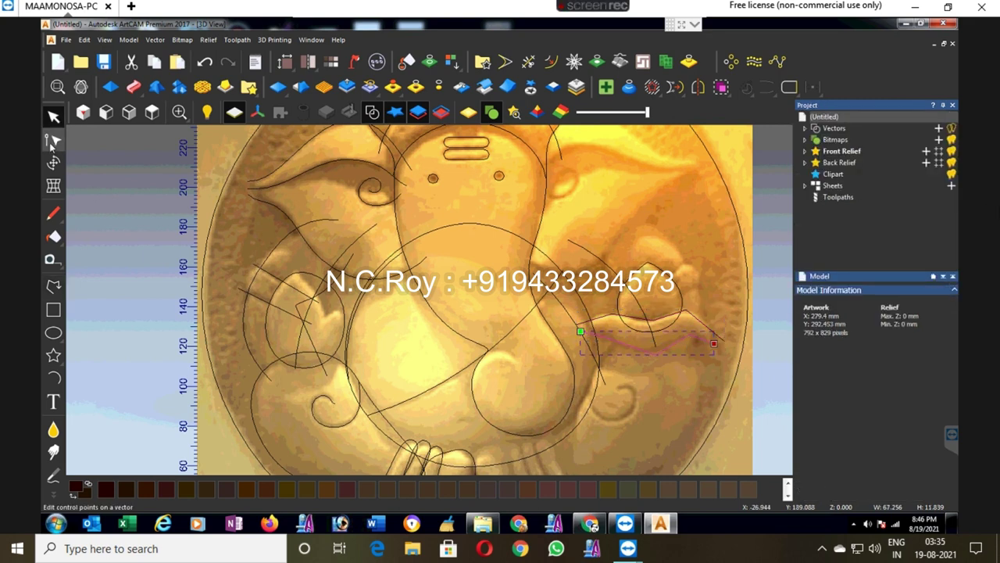
Step: Select the new curves and bend the lower curve at two of its nodes
click(53, 141)
drag(738, 375, 600, 311)
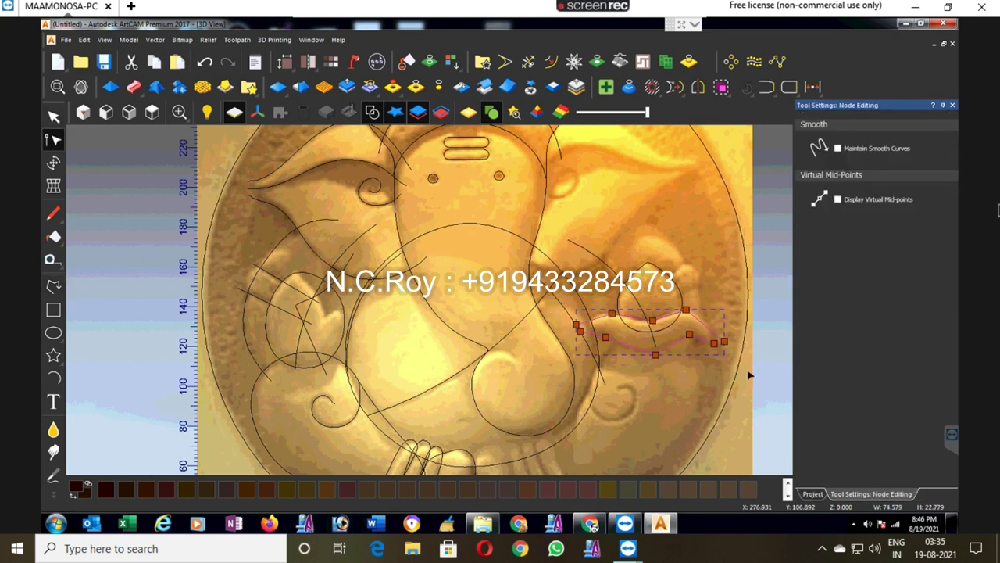
click(711, 309)
scroll(692, 328, up, 1)
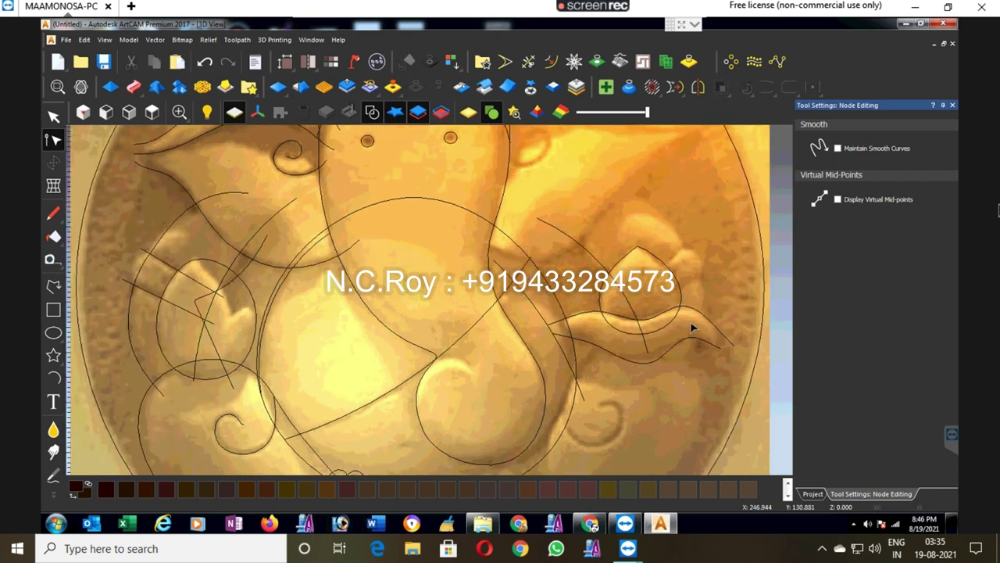
click(711, 324)
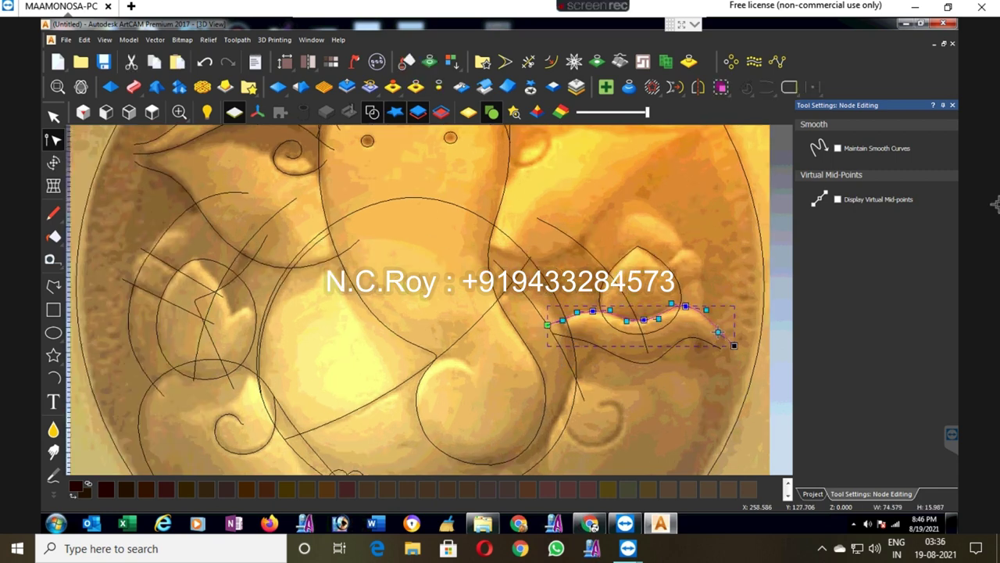
click(644, 320)
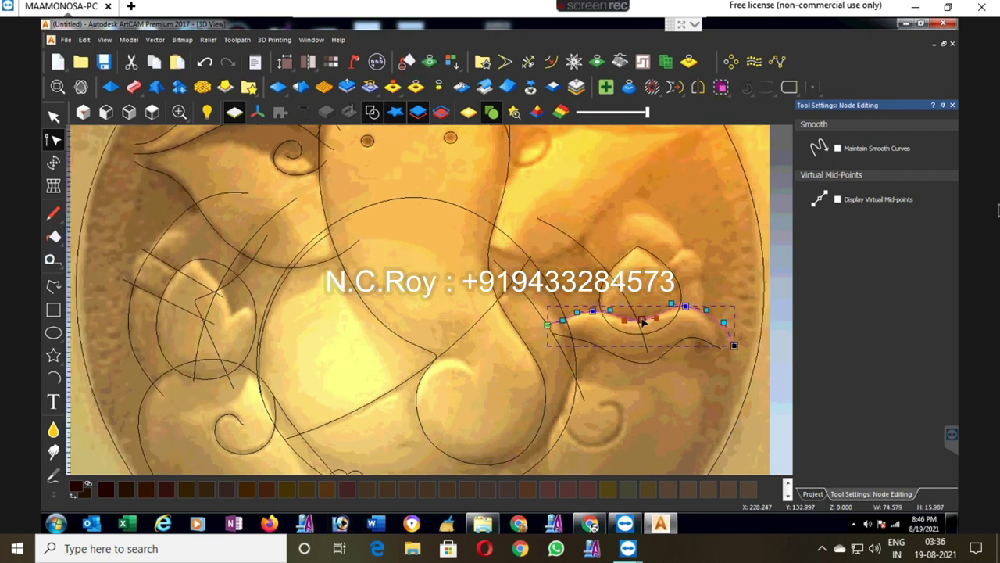
click(557, 336)
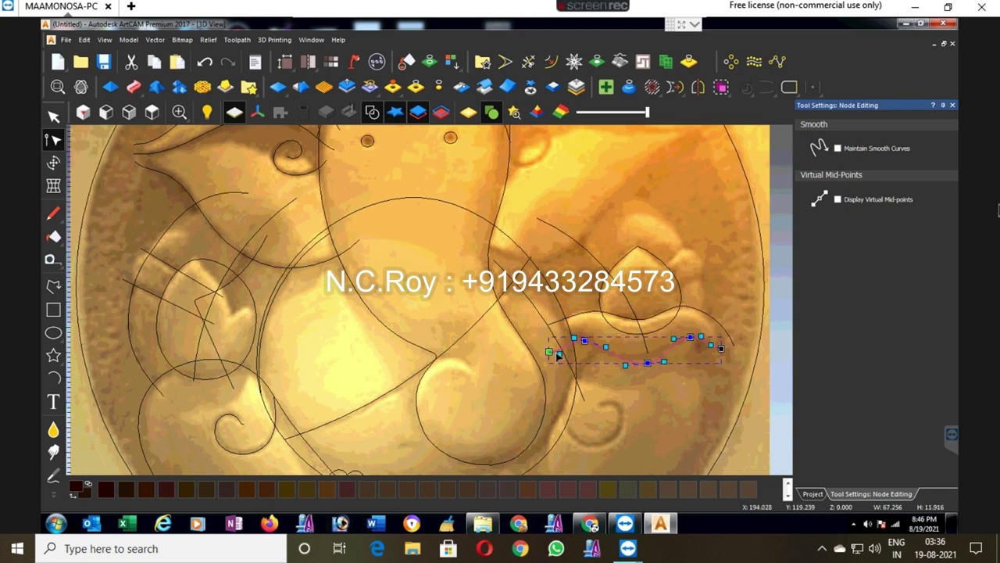
drag(624, 365, 604, 364)
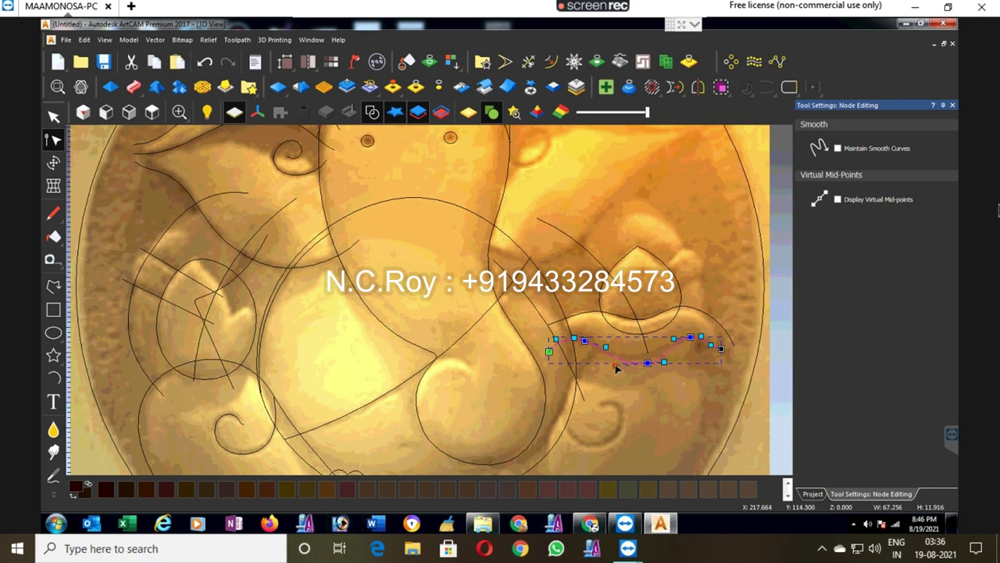
drag(665, 361, 715, 366)
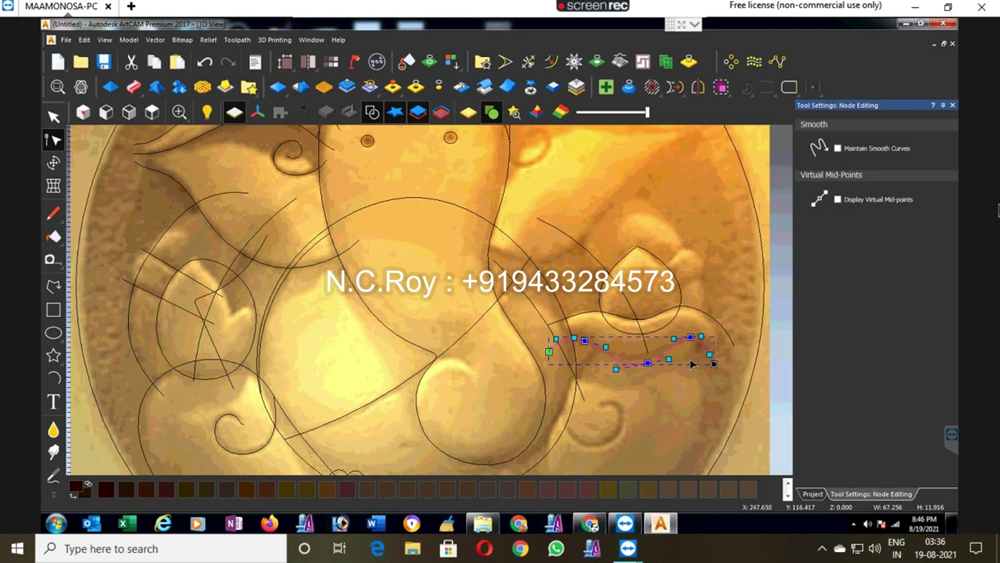
Step: Extend the lower curve's right end and hook it upward, then zoom back out
scroll(727, 367, up, 2)
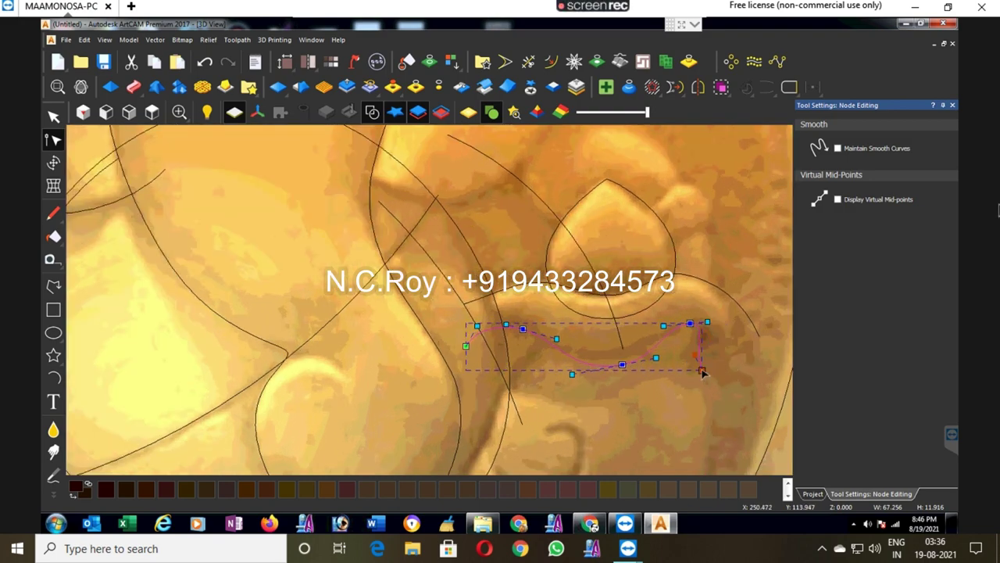
mouse_move(703, 371)
mouse_down()
mouse_move(716, 367)
mouse_move(719, 347)
mouse_up()
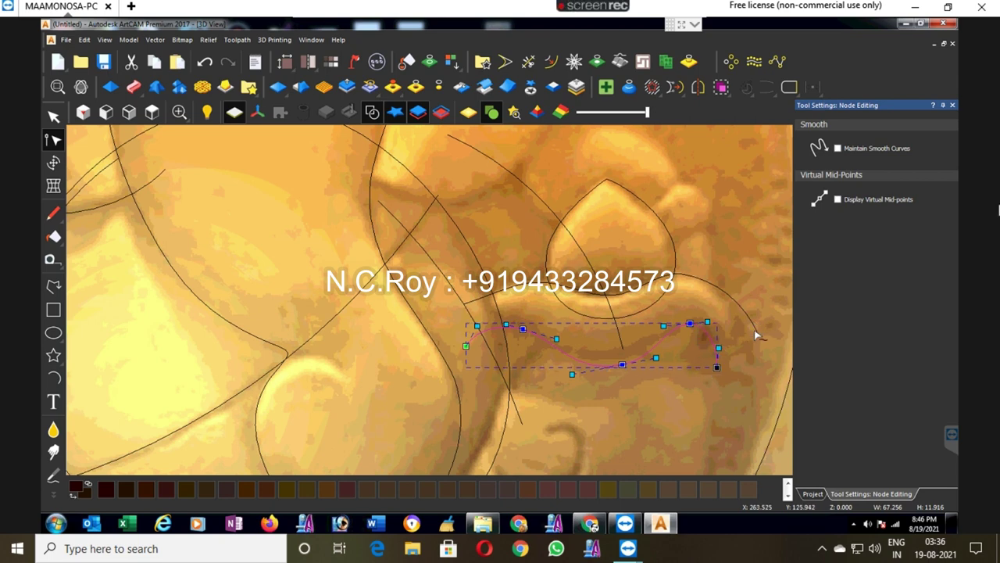
drag(757, 336, 741, 363)
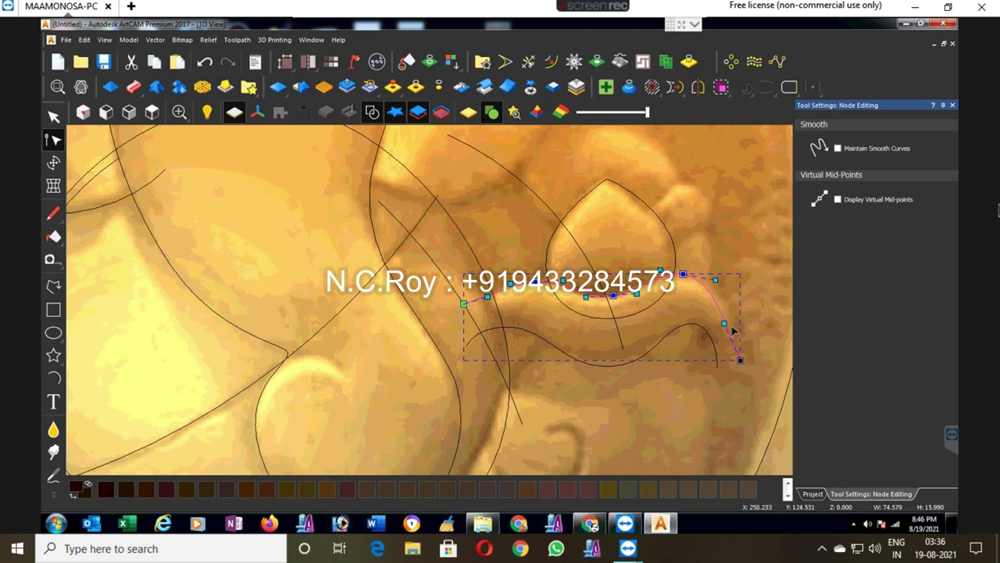
drag(725, 324, 750, 305)
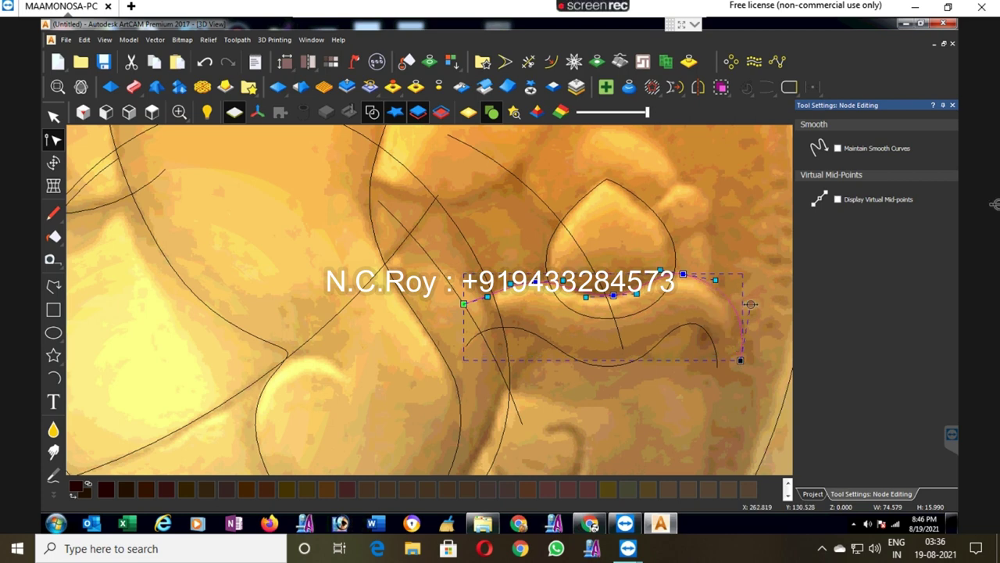
drag(715, 279, 721, 275)
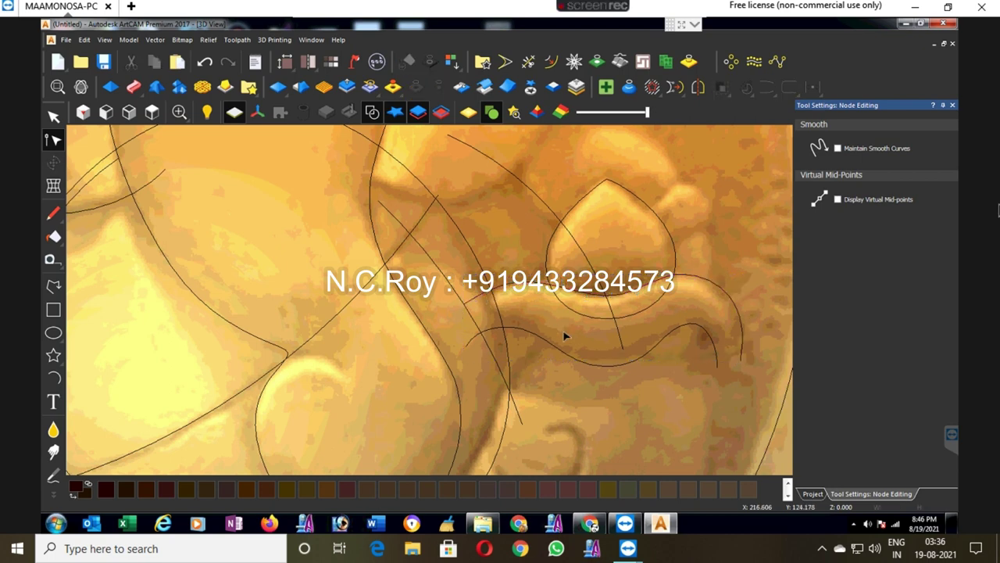
scroll(565, 335, down, 3)
scroll(540, 317, down, 2)
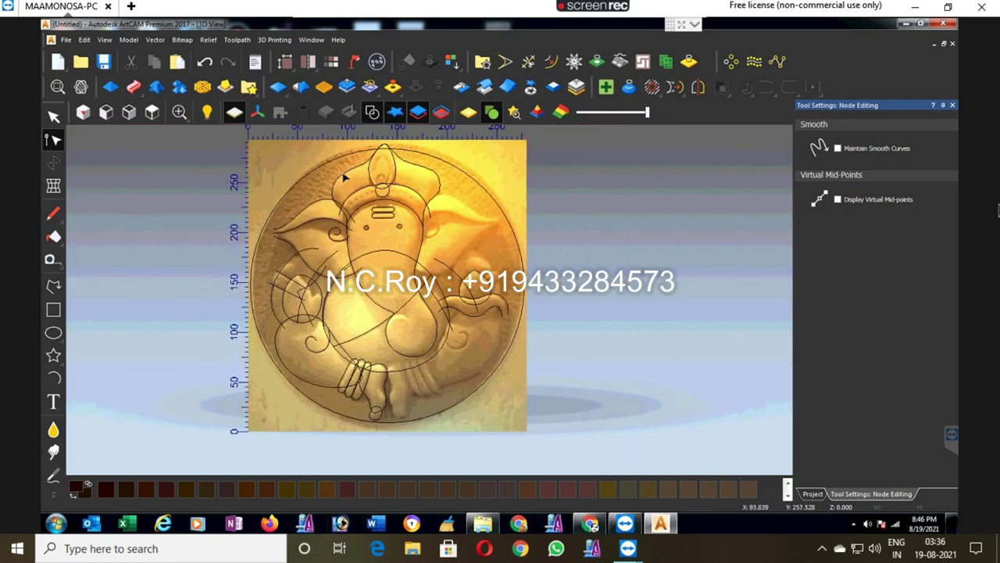
Step: Create a small 19 x 15 mm rectangle at the lower left of the design
scroll(343, 177, up, 1)
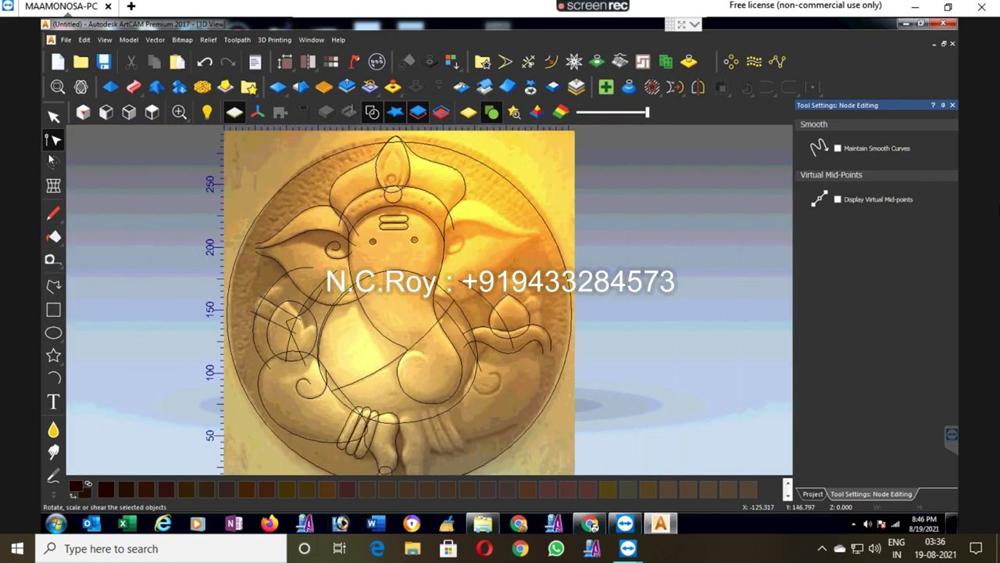
click(54, 115)
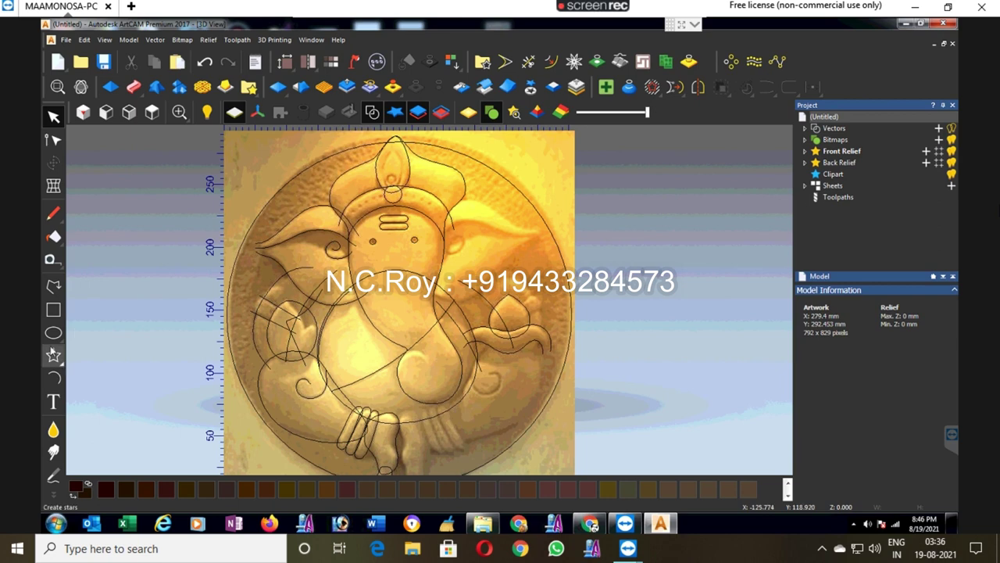
click(54, 310)
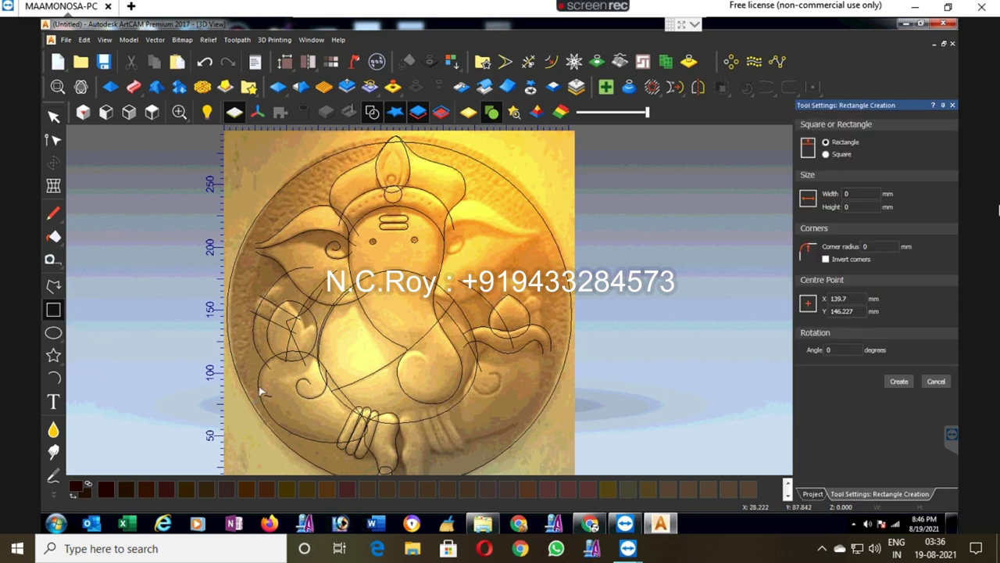
drag(286, 402, 286, 403)
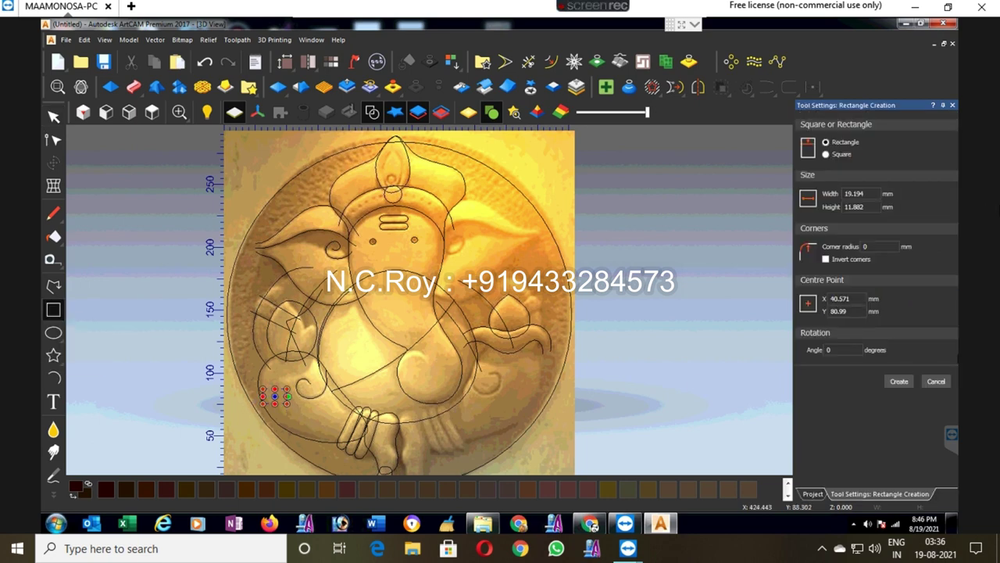
double_click(860, 206)
text(15)
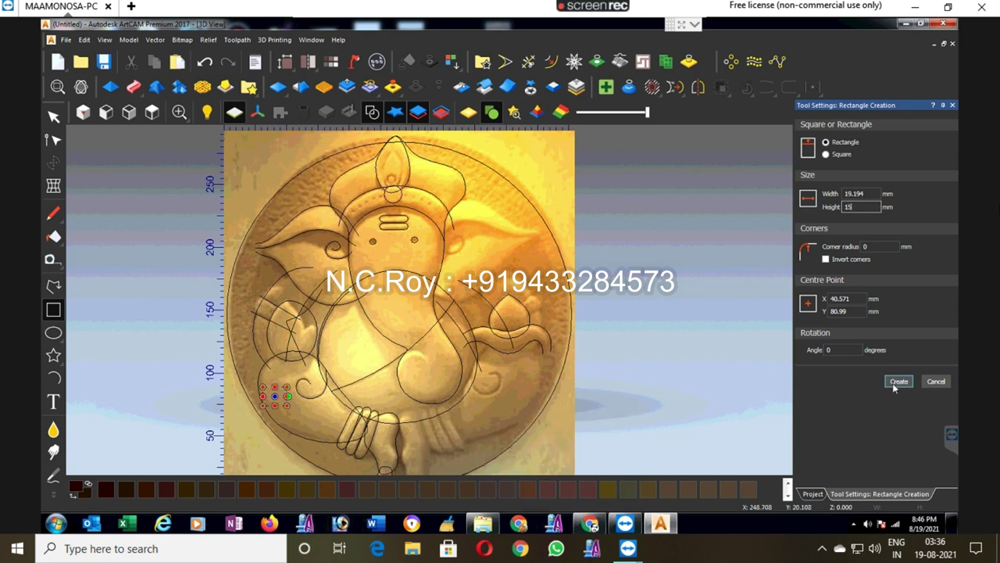
click(898, 381)
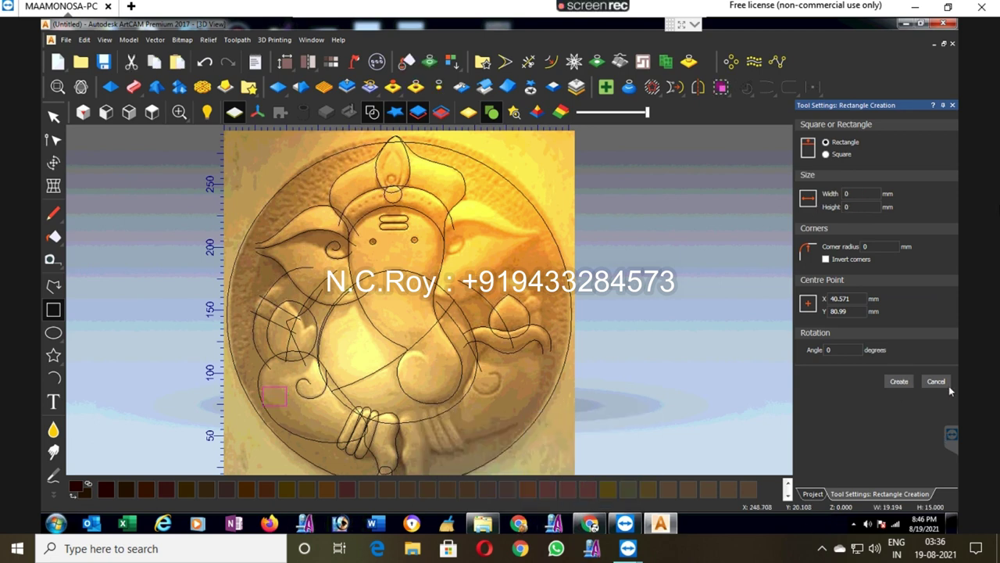
click(937, 381)
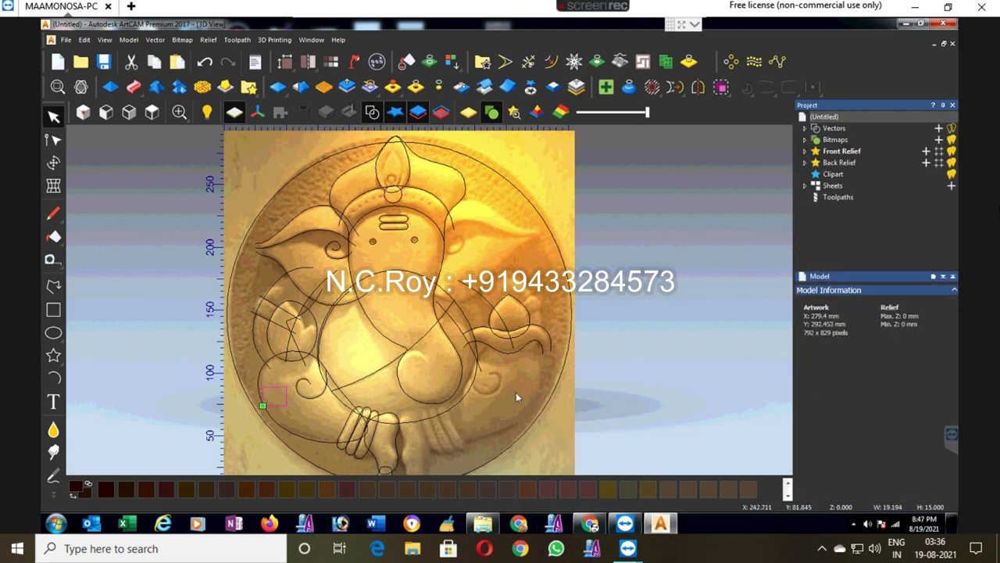
Step: Move the rectangle left beside the relief and curve a copy's top into a quarter arc
click(53, 140)
scroll(322, 375, up, 3)
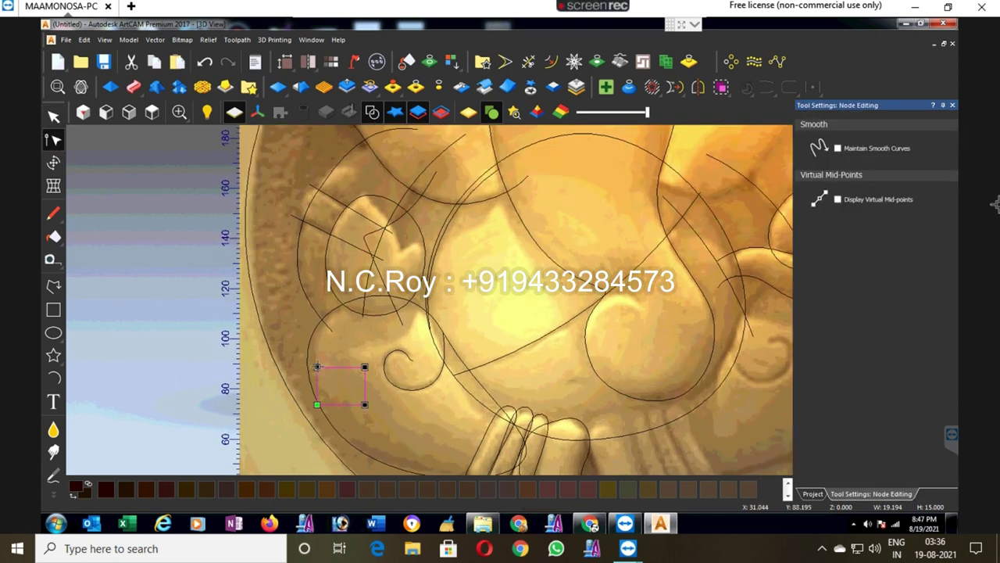
key(n)
mouse_move(337, 366)
mouse_down()
mouse_move(187, 357)
mouse_move(189, 276)
mouse_up()
key(n)
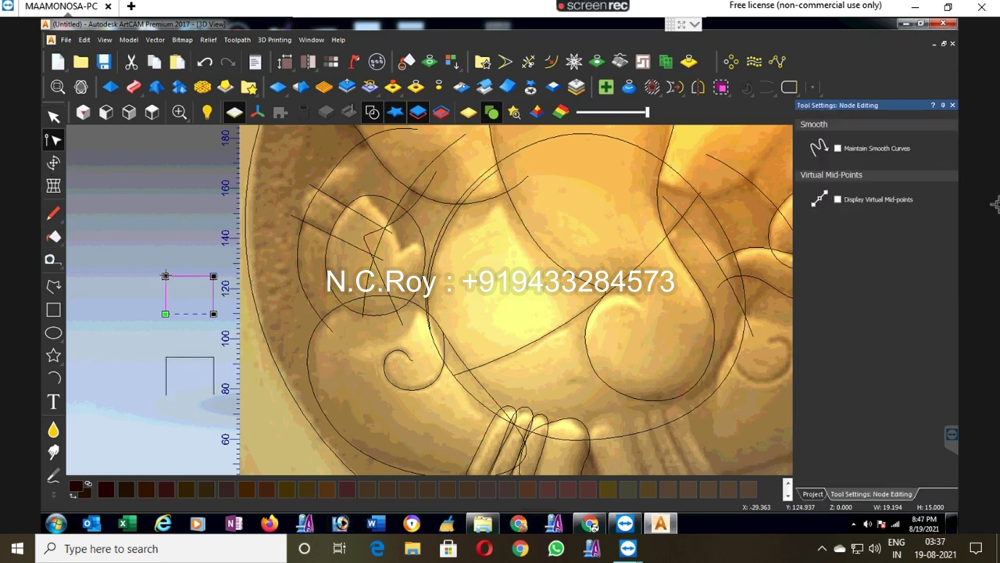
mouse_move(165, 276)
mouse_down()
mouse_move(166, 304)
mouse_move(167, 291)
mouse_up()
Step: Clear the node selection and arrange the 3D and 2D views side by side
scroll(167, 304, up, 1)
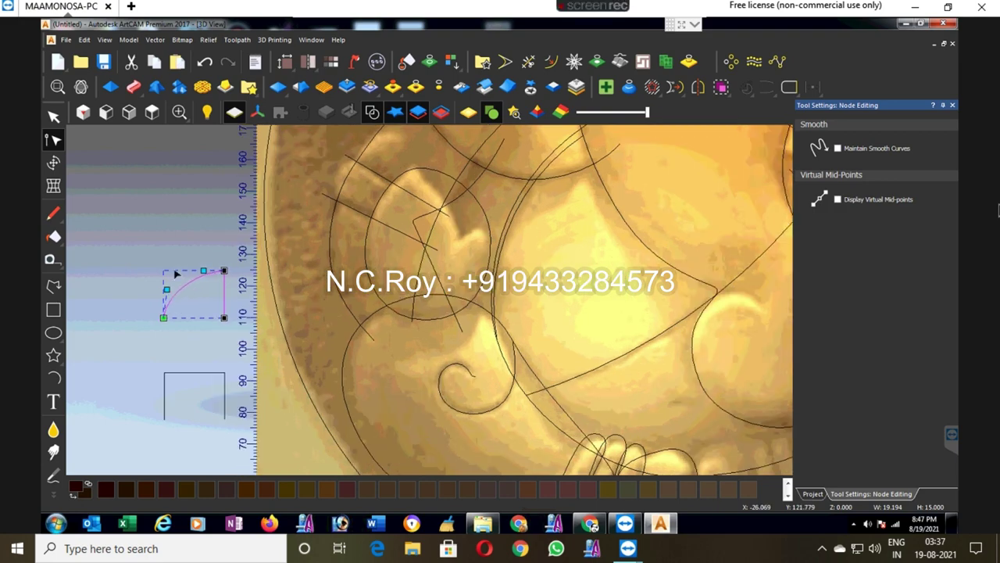
click(171, 229)
scroll(171, 229, down, 3)
scroll(171, 229, down, 2)
scroll(494, 277, up, 1)
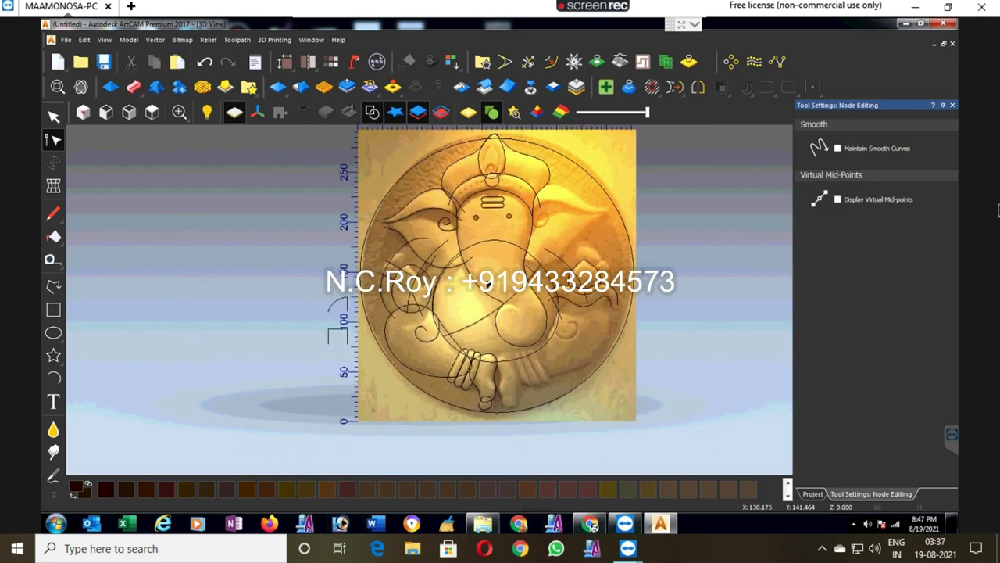
scroll(494, 277, up, 2)
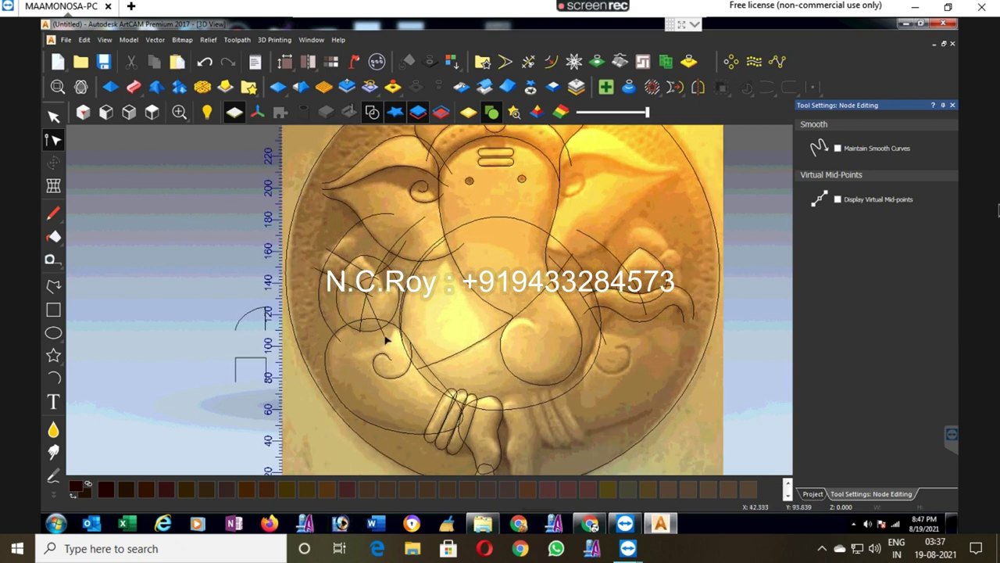
click(311, 39)
click(333, 76)
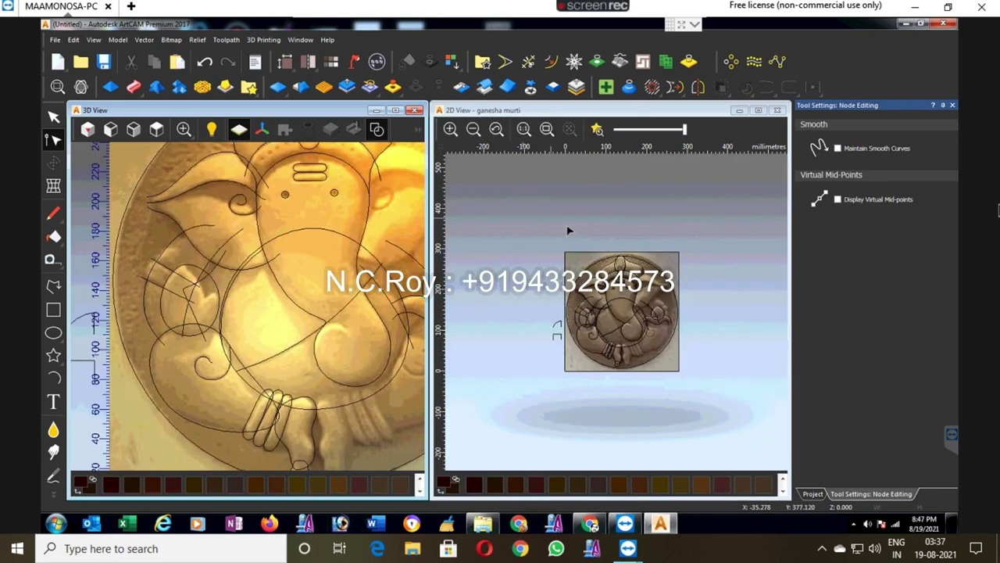
Step: Select the Relief Layer and raise the model resolution to about 1818 x 1902 pixels
click(683, 253)
key(Escape)
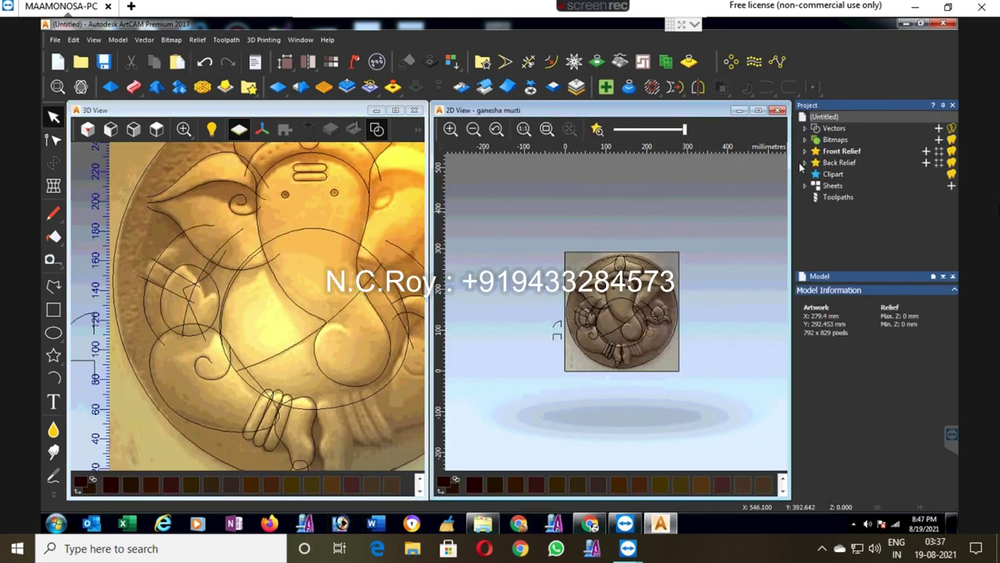
click(805, 151)
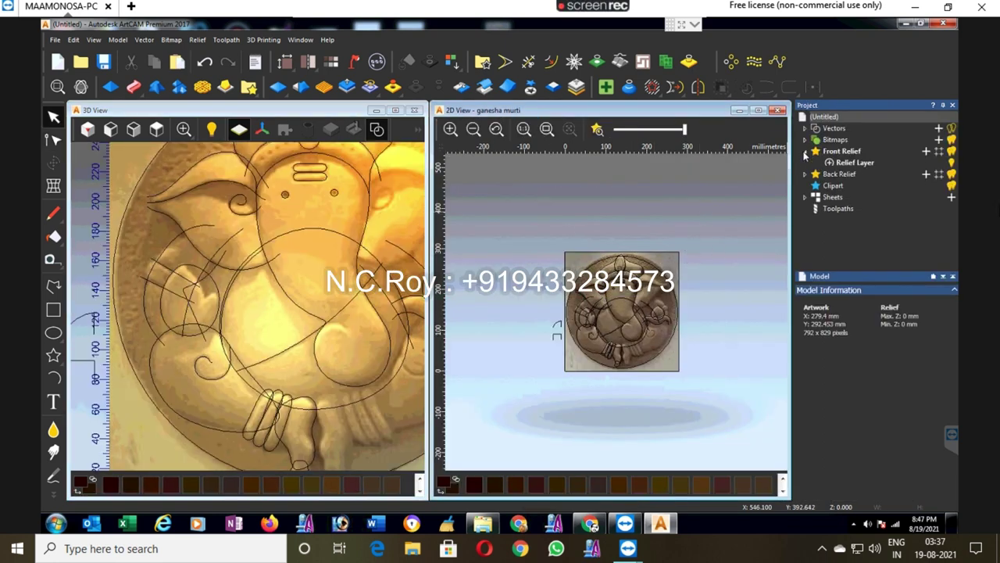
click(860, 162)
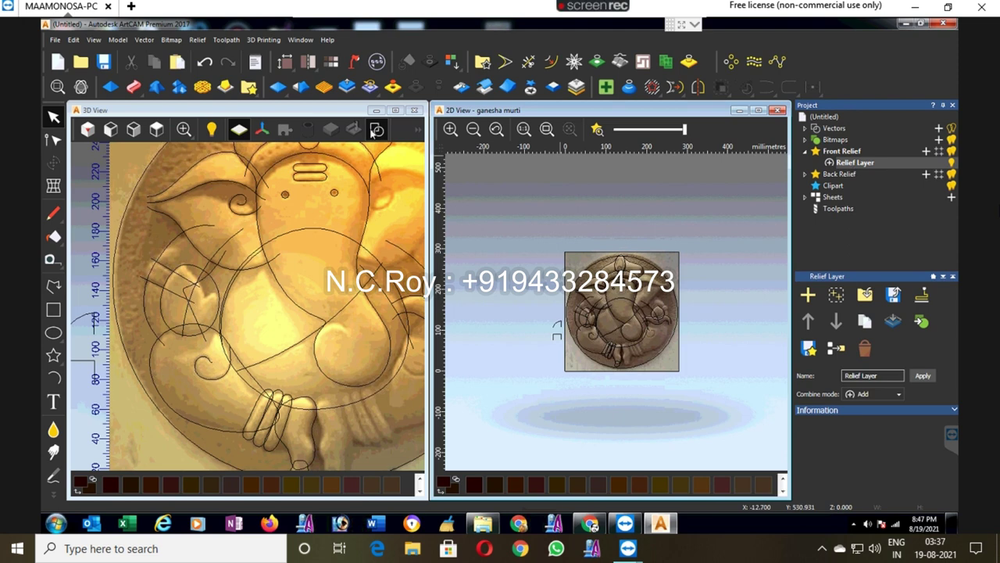
click(118, 40)
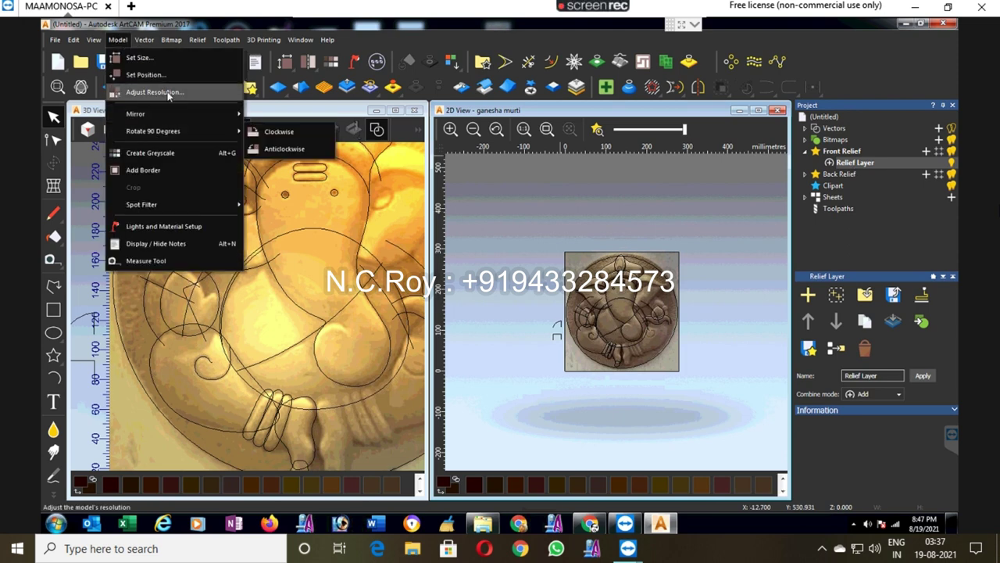
click(166, 91)
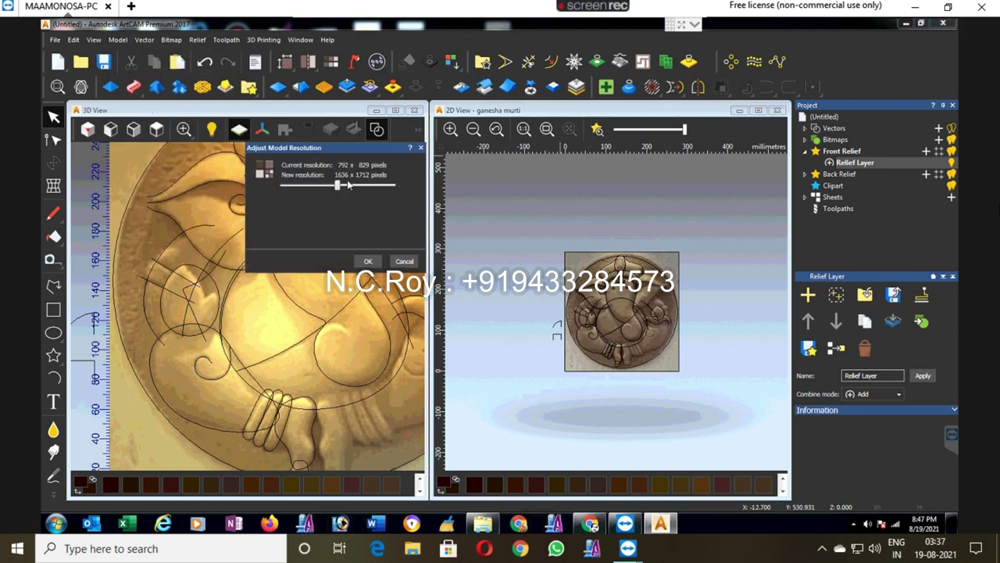
drag(348, 188, 352, 188)
click(364, 262)
click(384, 237)
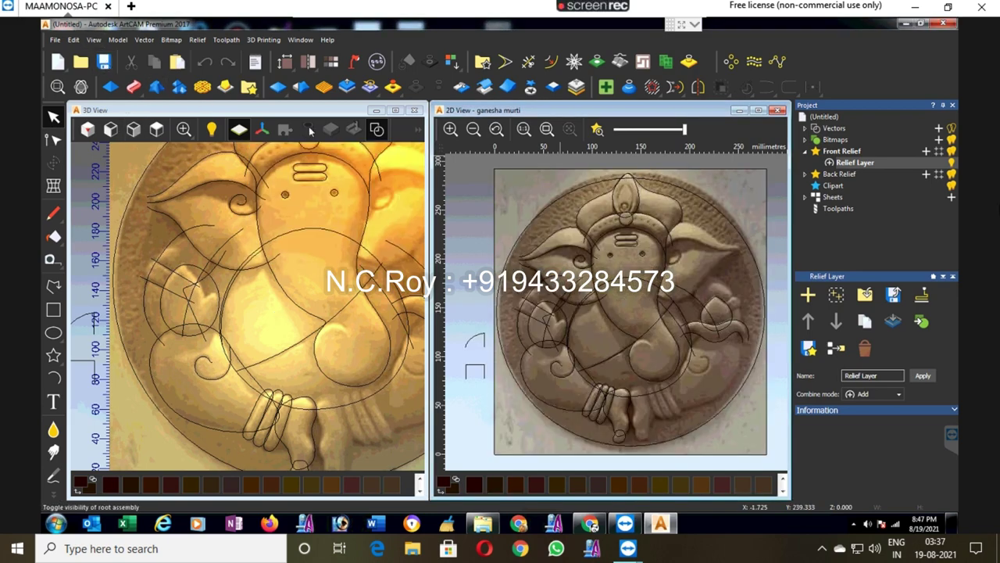
Step: Show the 3D view flat unshaded, re-tile the views and select the arc profile for Contour Blend
click(395, 110)
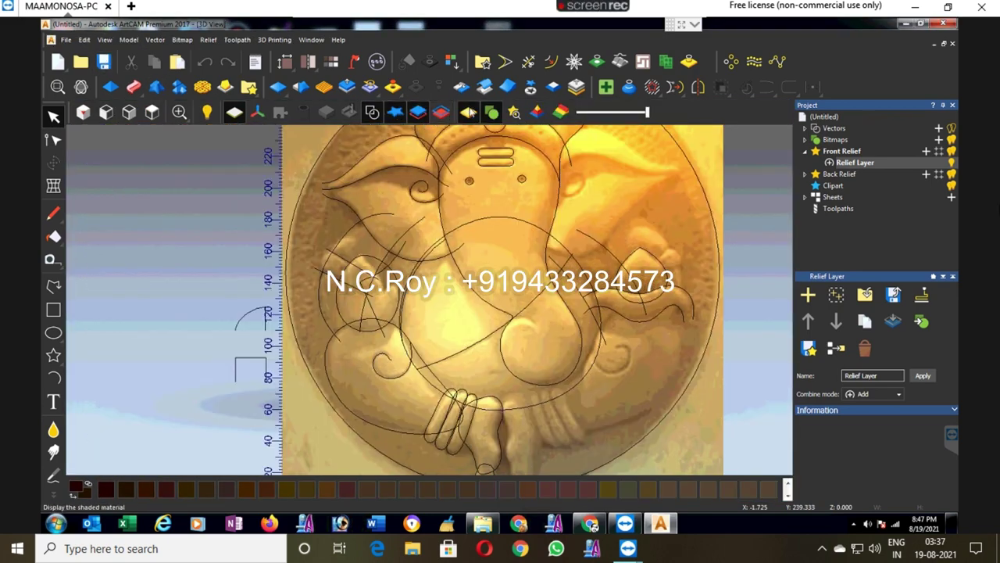
click(468, 112)
click(311, 39)
click(344, 77)
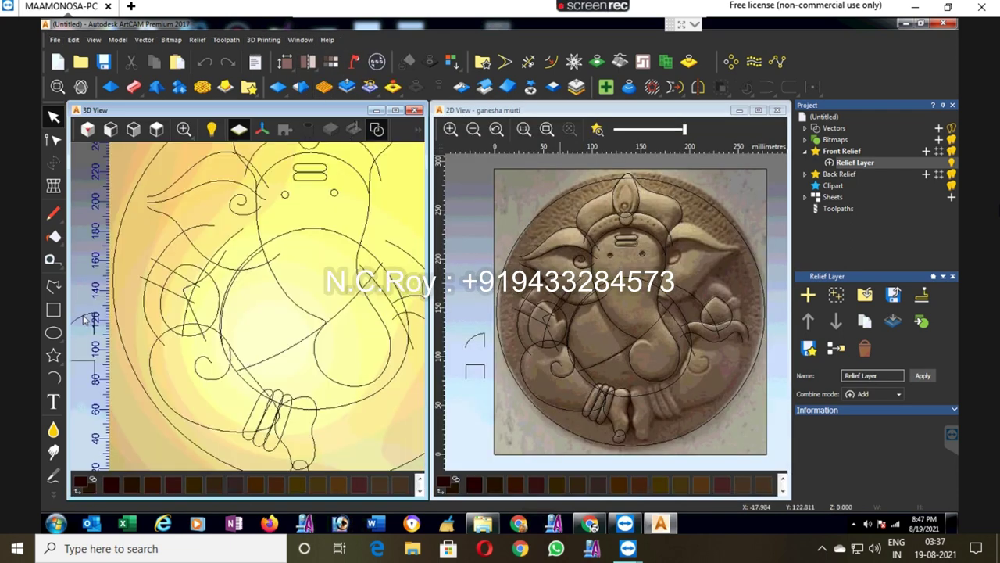
click(84, 319)
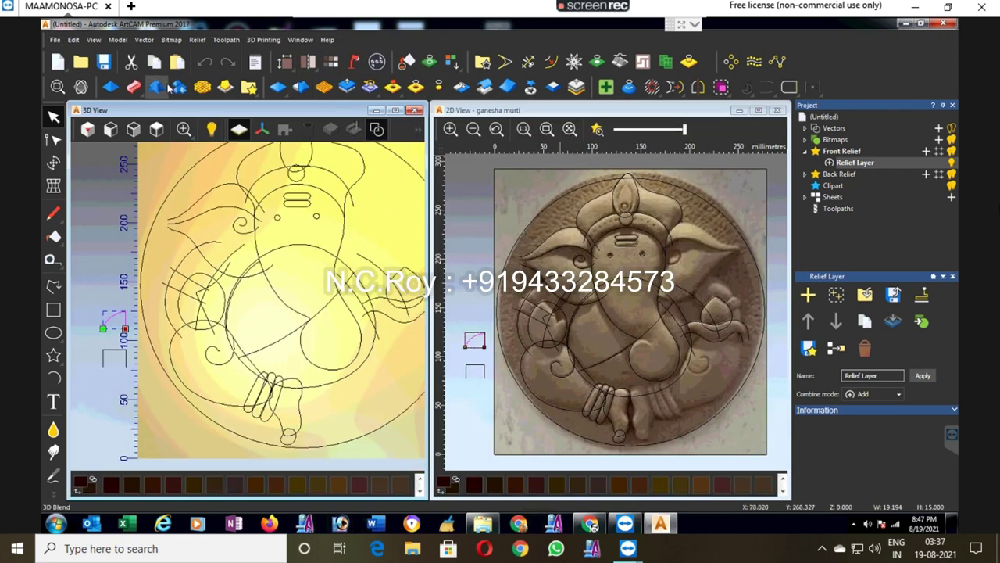
click(178, 86)
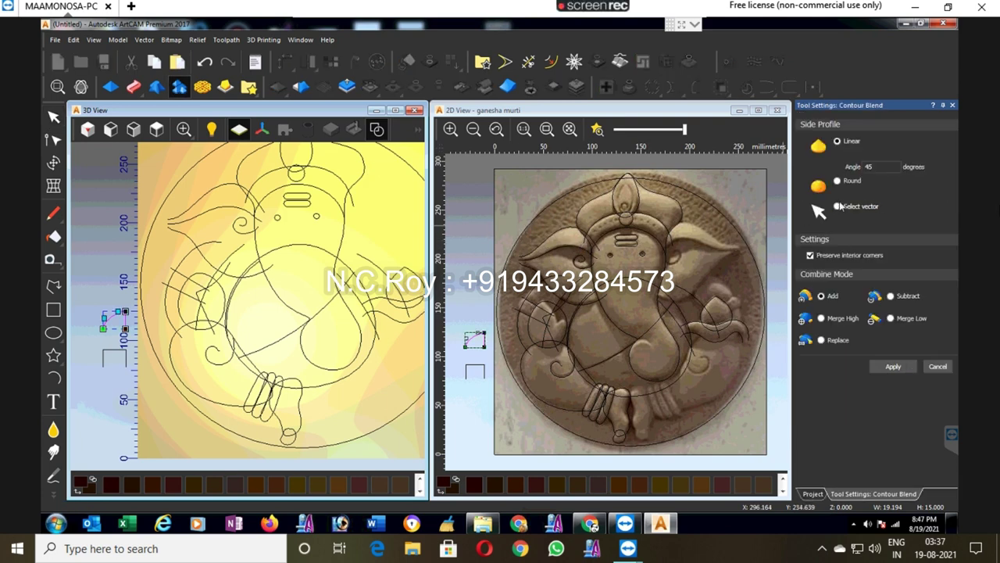
Step: Set Contour Blend to use the reshaped arc as profile vector with a 15 mm height override
click(838, 207)
click(877, 223)
click(849, 242)
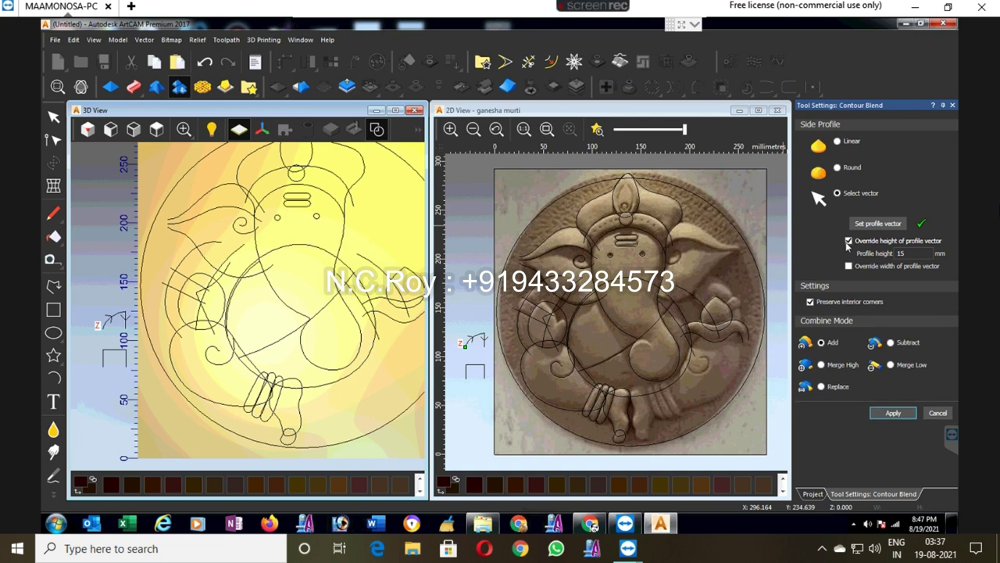
click(610, 326)
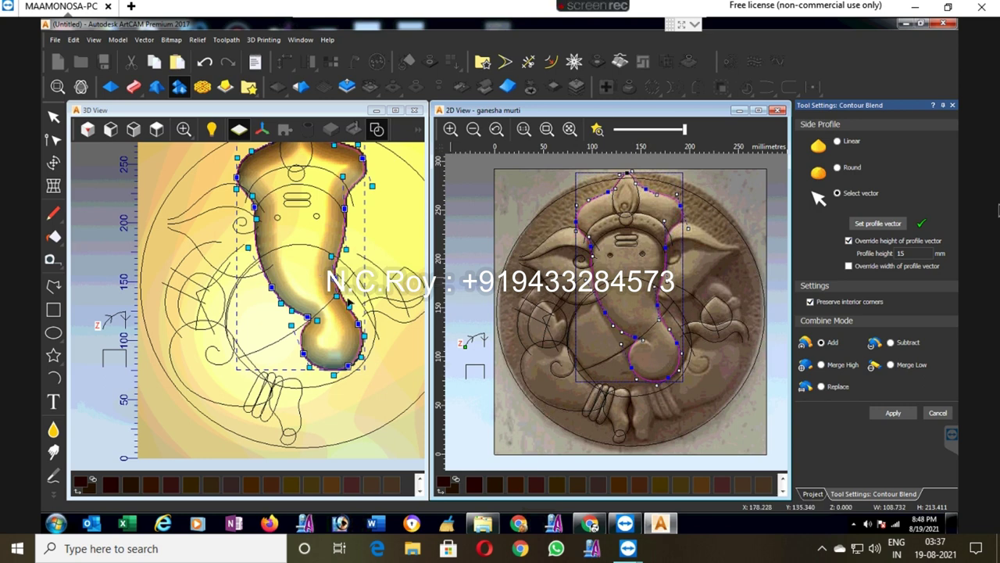
click(267, 255)
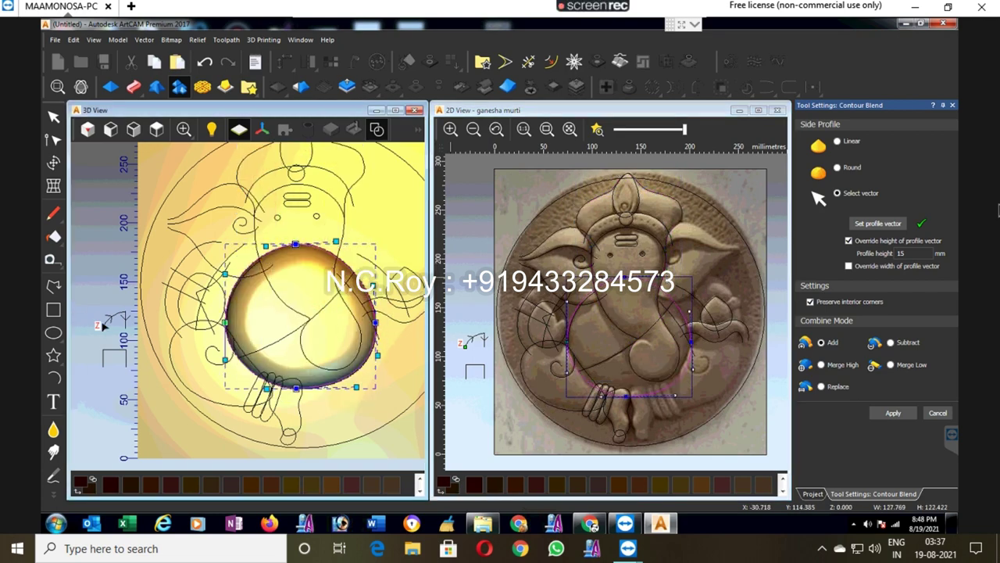
scroll(103, 327, up, 2)
scroll(103, 327, up, 2)
click(139, 314)
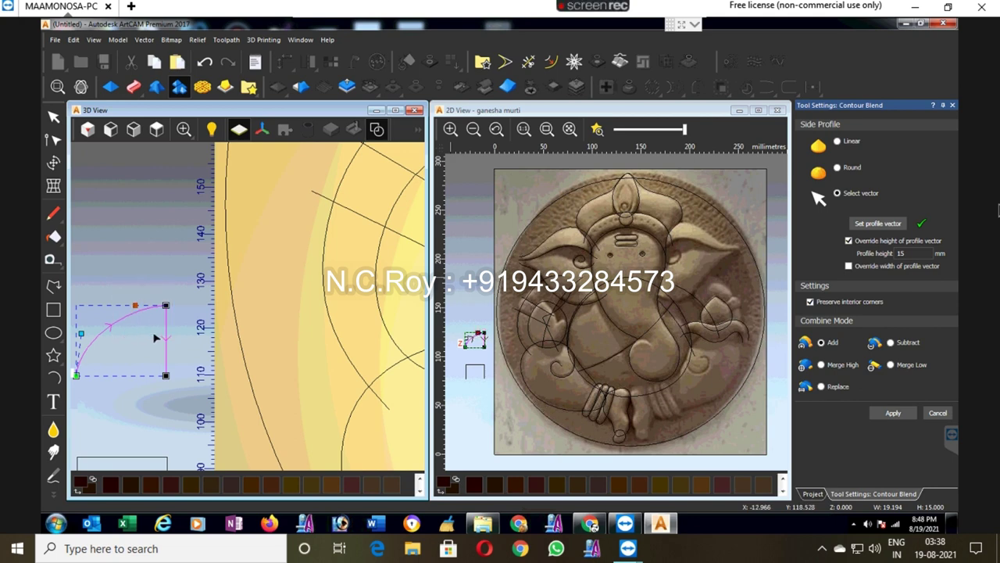
drag(135, 305, 111, 305)
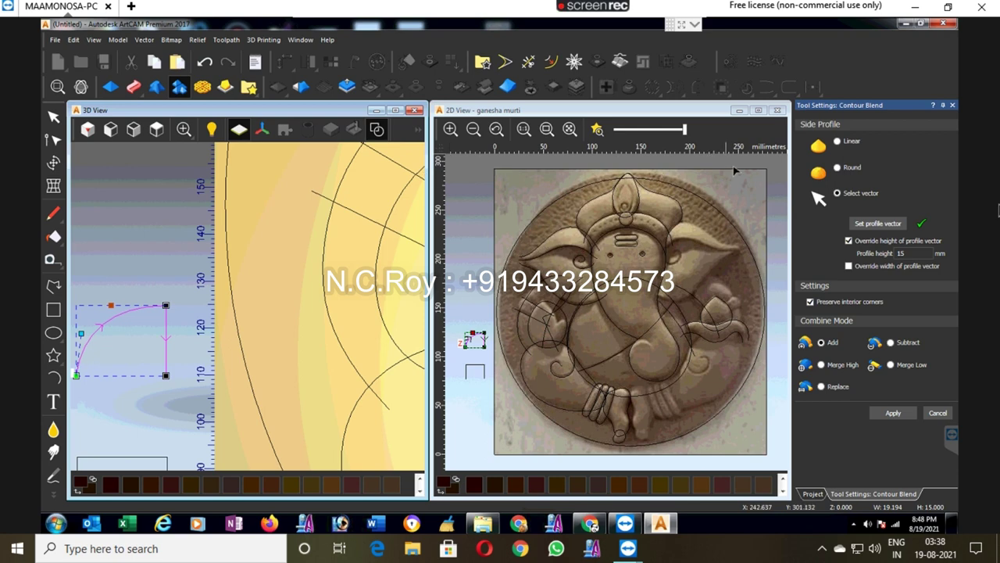
click(857, 227)
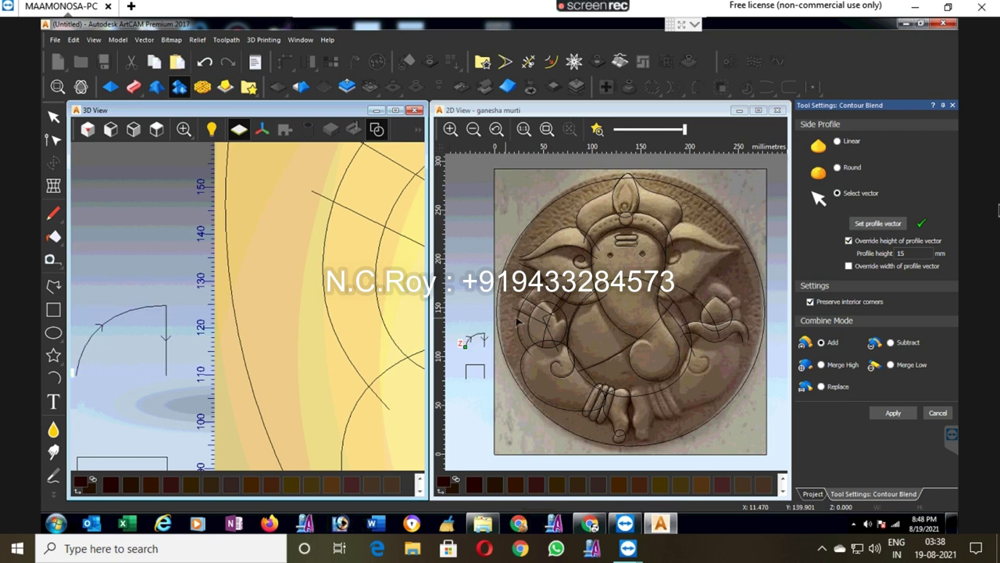
Step: Select the belly oval, preview and apply the 15 mm domed blend
click(605, 287)
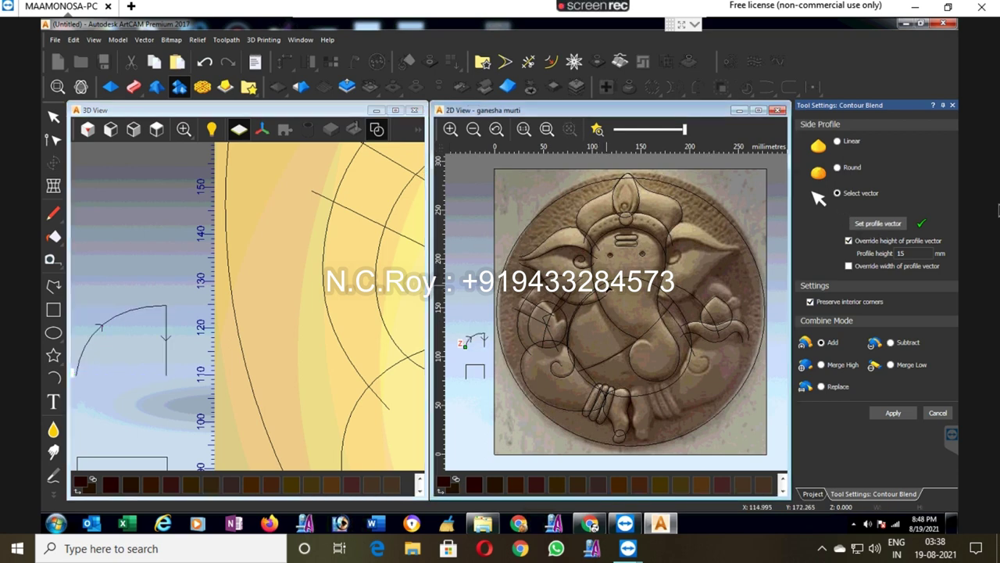
scroll(345, 242, down, 5)
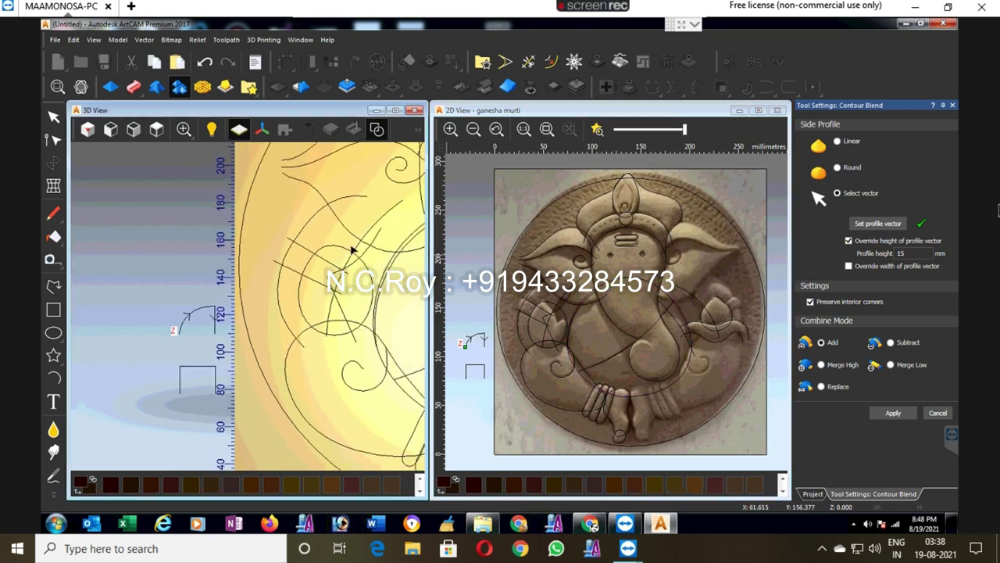
scroll(372, 260, down, 1)
click(372, 256)
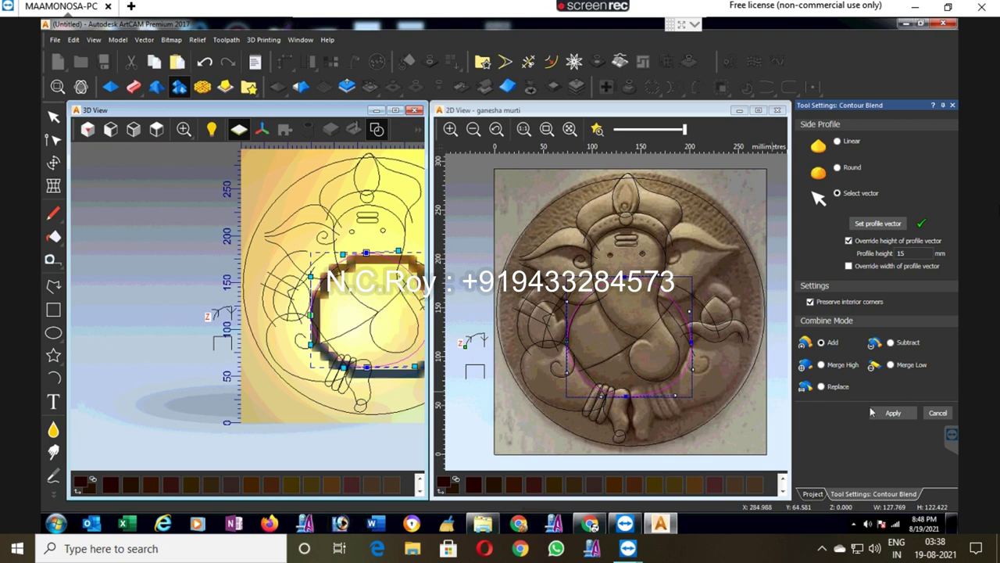
click(893, 413)
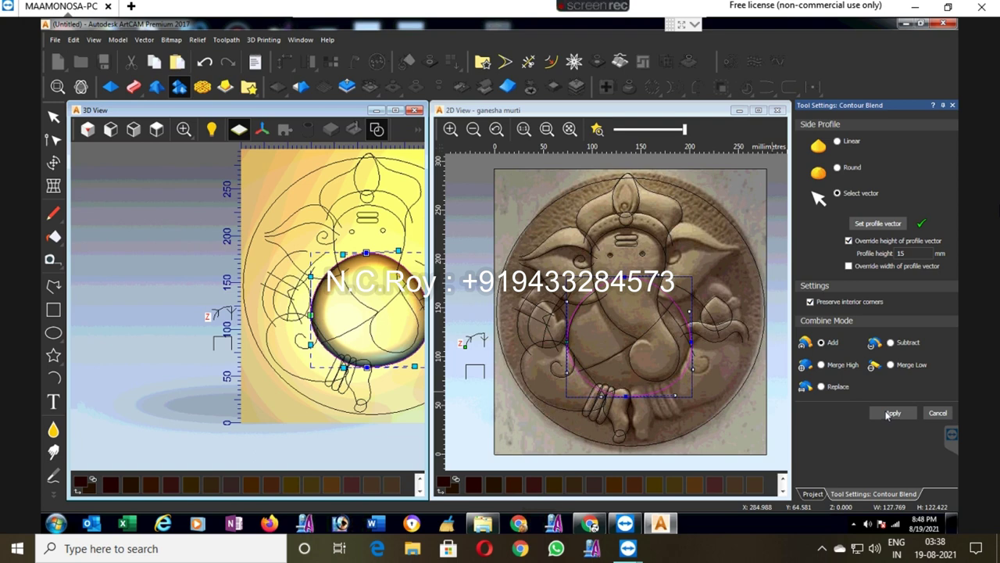
click(894, 414)
click(938, 413)
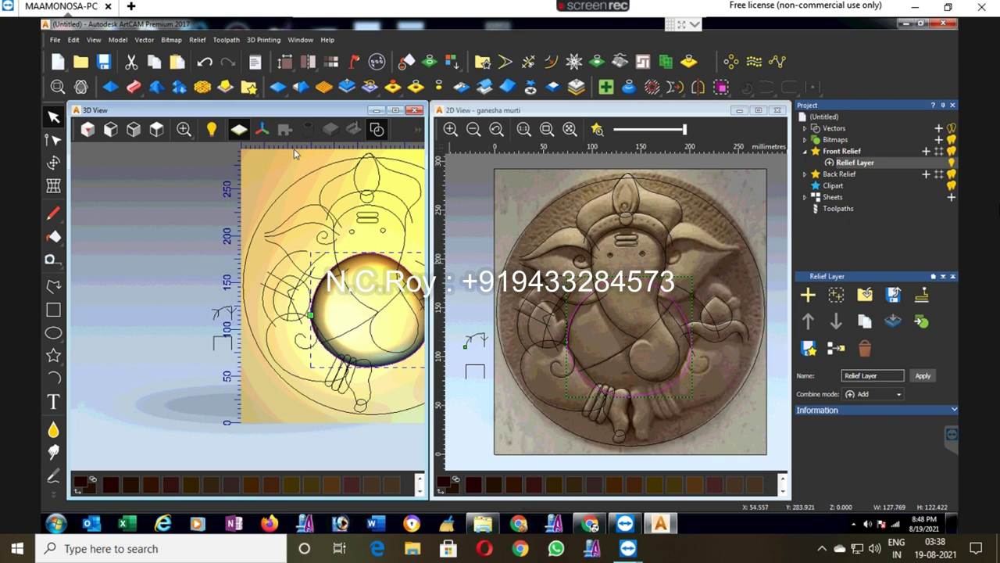
click(346, 86)
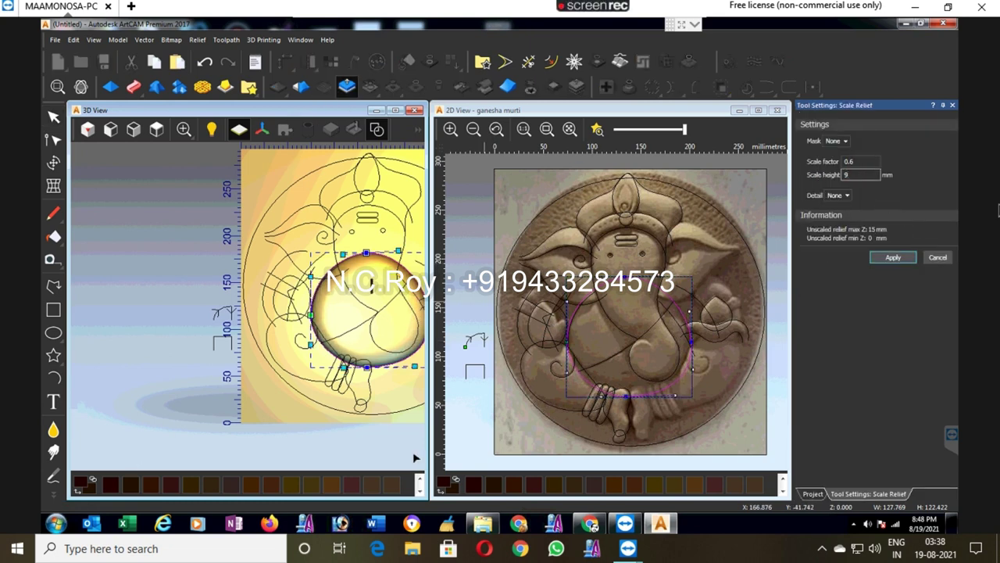
Step: Scale the relief by 0.6 to 9 mm, then add Relief Layer 1 under Front Relief as the working layer
click(893, 257)
click(940, 260)
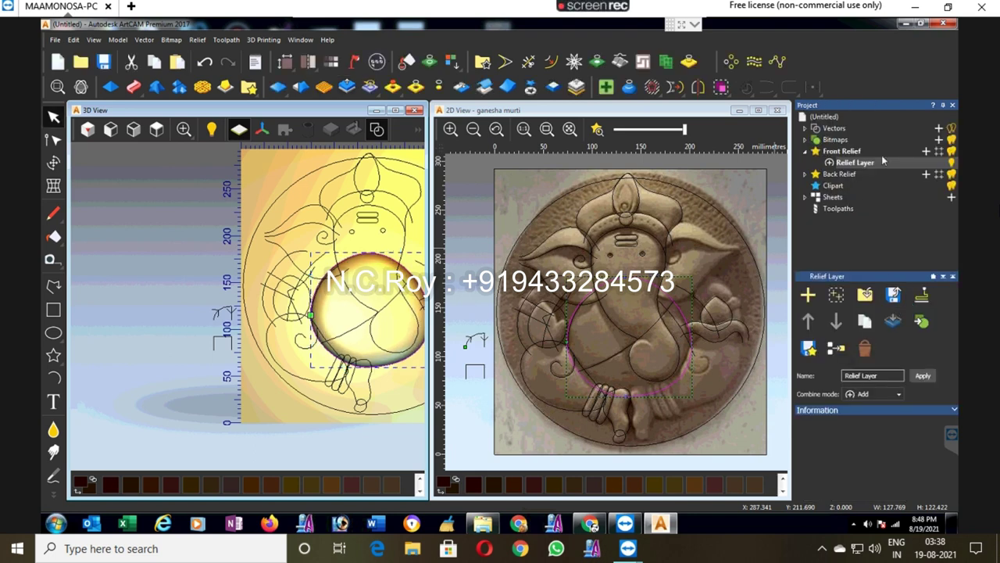
click(926, 151)
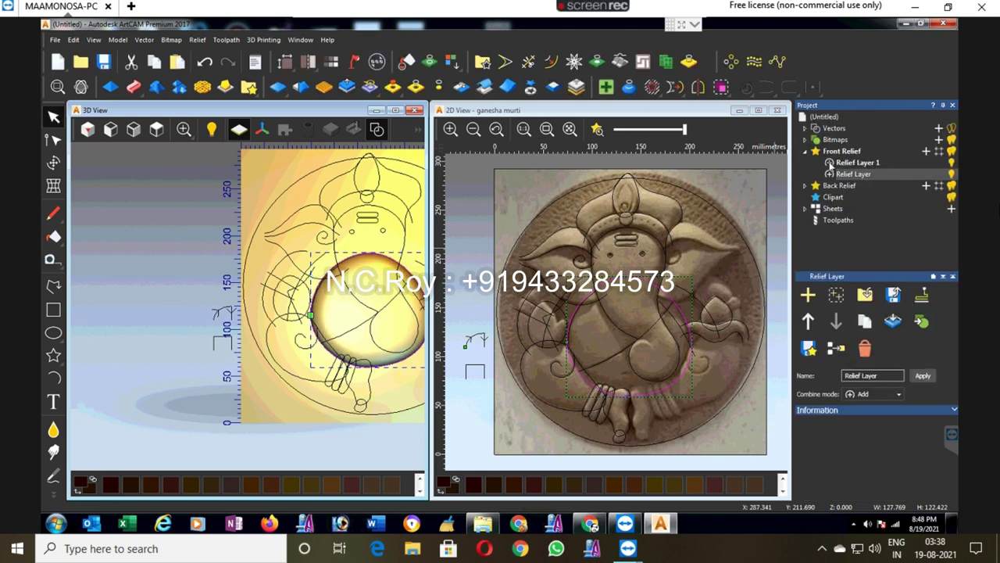
click(851, 162)
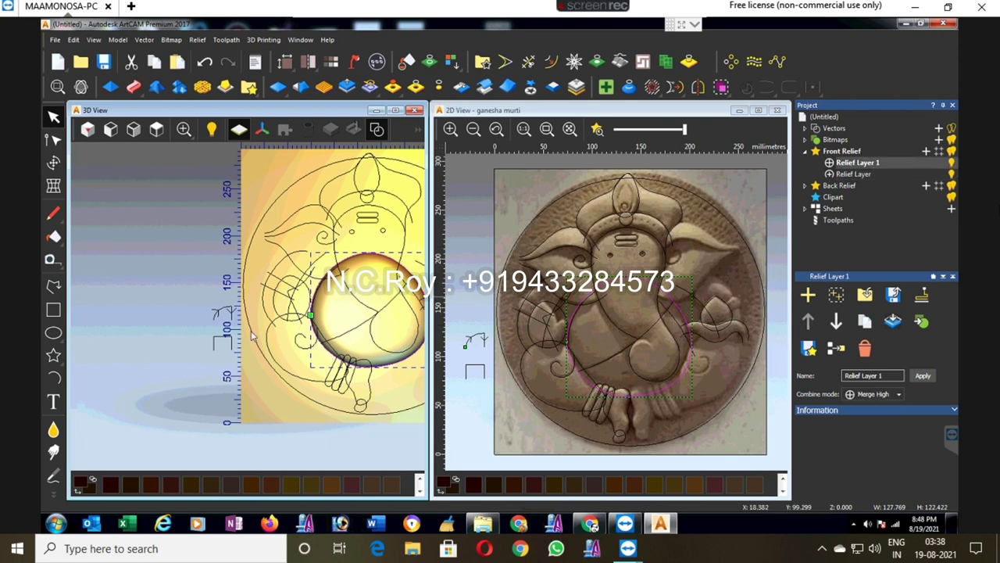
Step: Preview a 15 mm Contour Blend on the Ganesha outline with the small profile vector, then cancel it
click(221, 313)
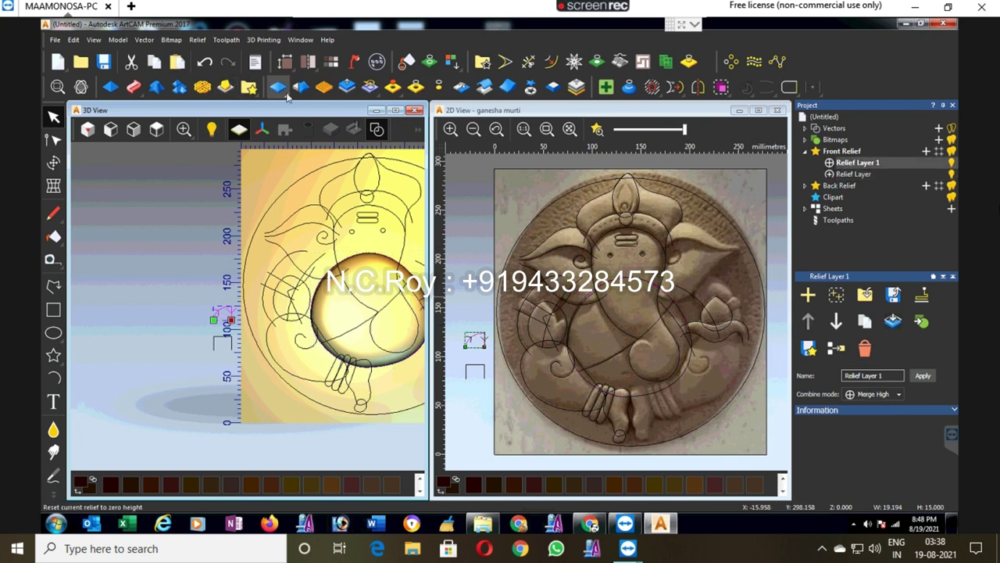
click(179, 85)
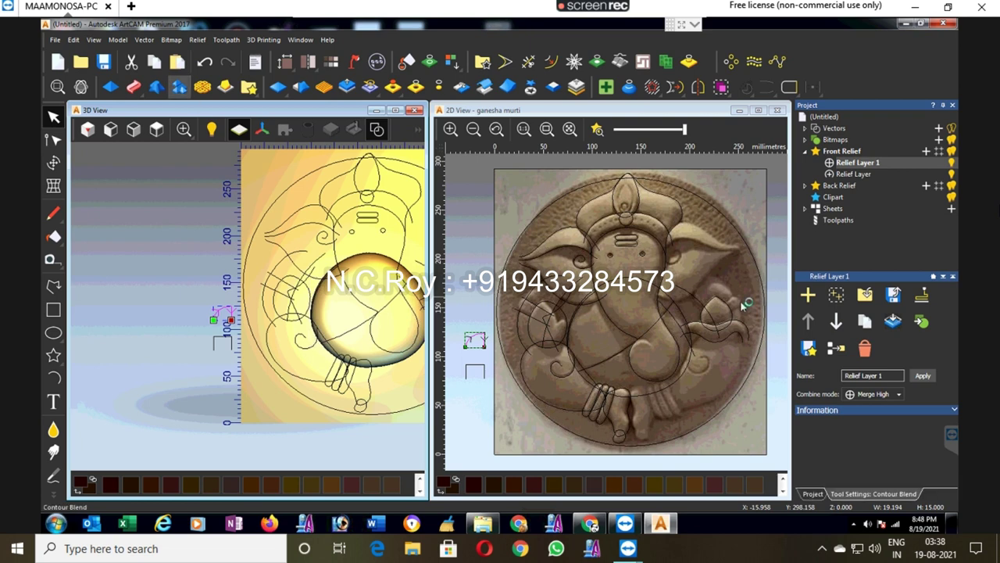
click(838, 206)
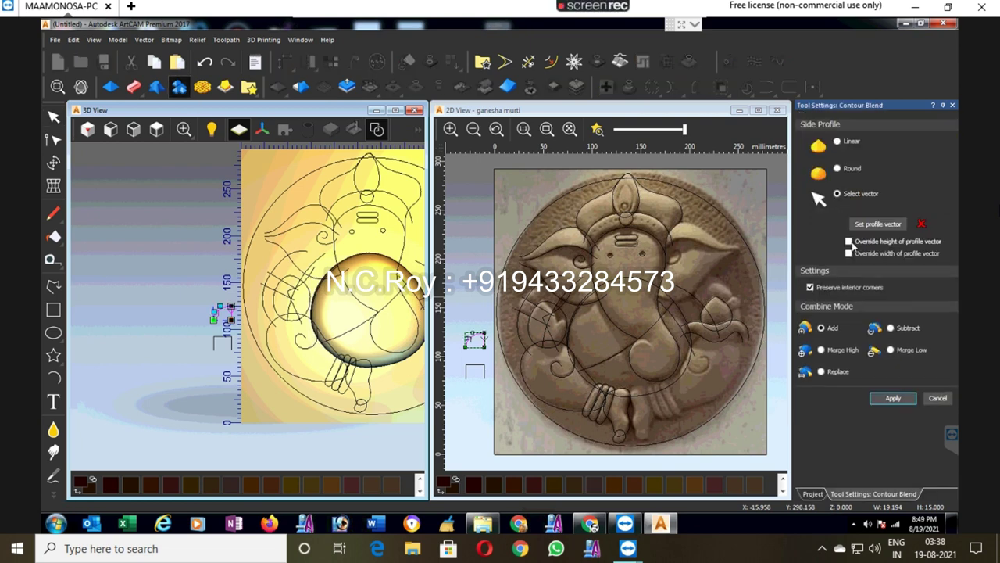
click(871, 223)
click(849, 241)
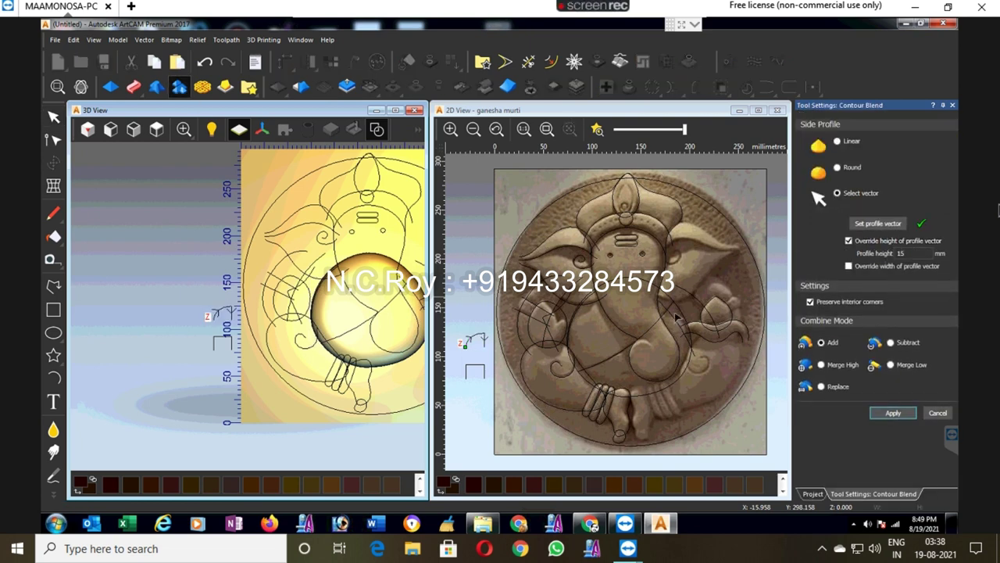
click(633, 368)
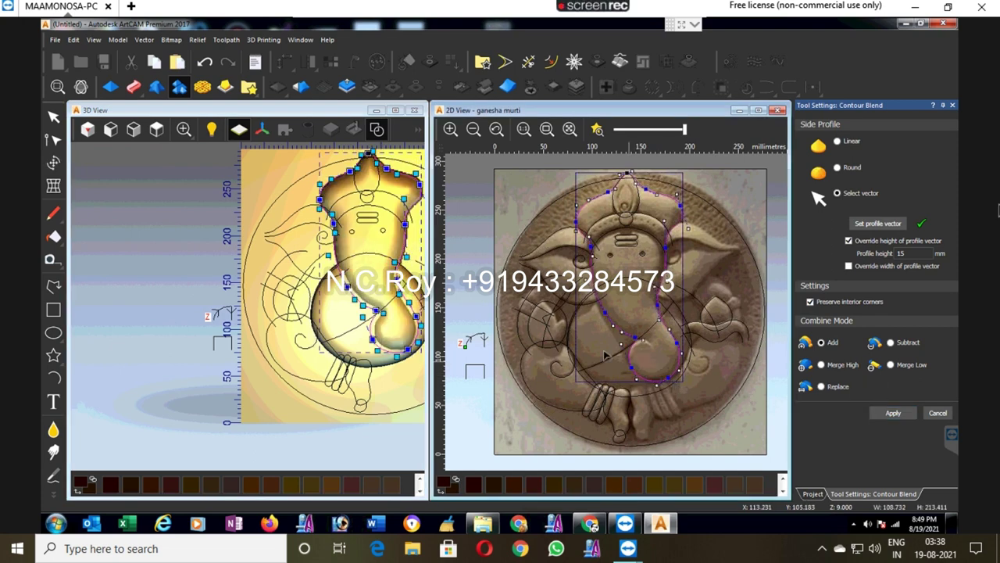
click(938, 413)
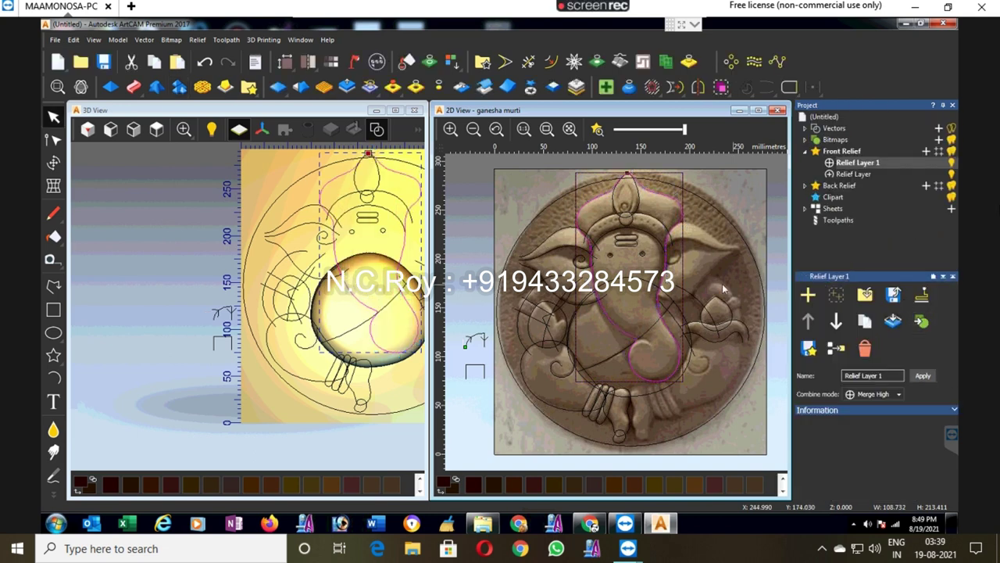
click(110, 87)
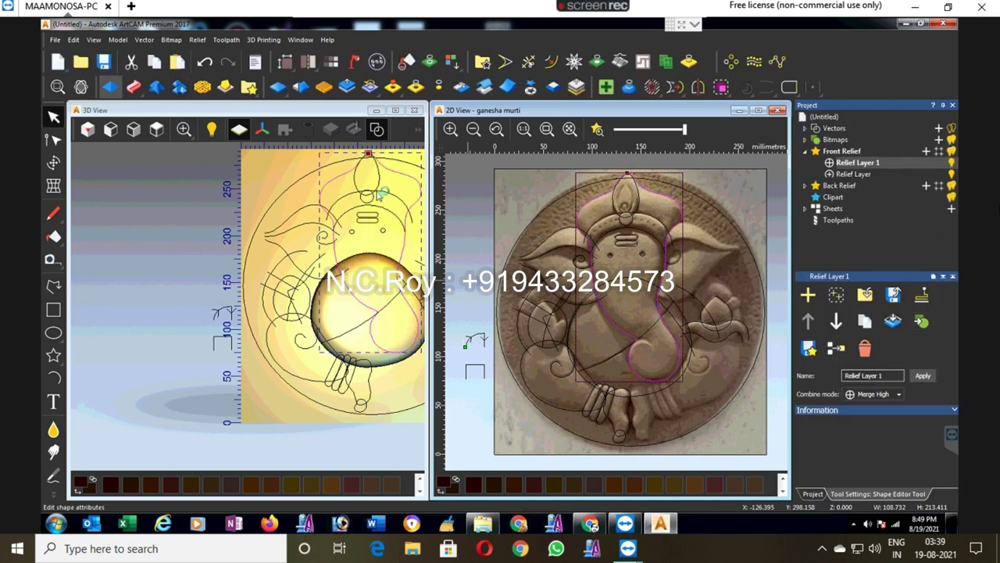
Step: Give the head-and-trunk outline a Round profile with a 9 mm start height and a height limit
click(825, 146)
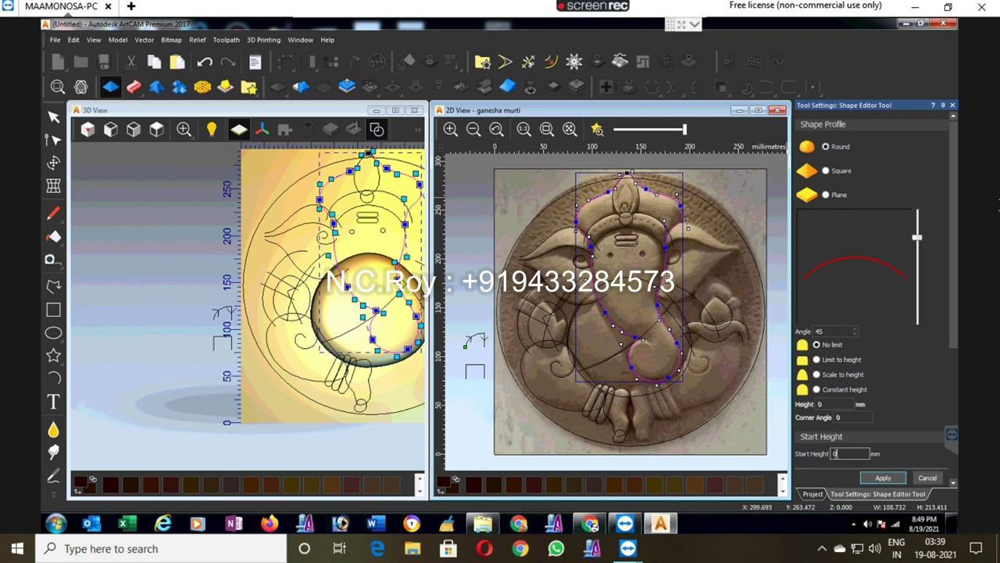
text(9)
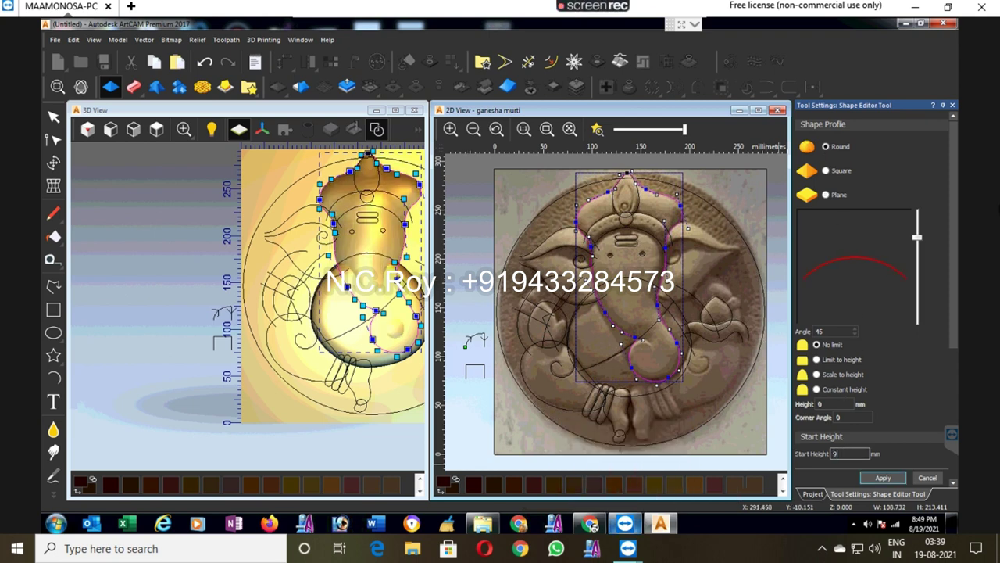
click(816, 360)
click(830, 403)
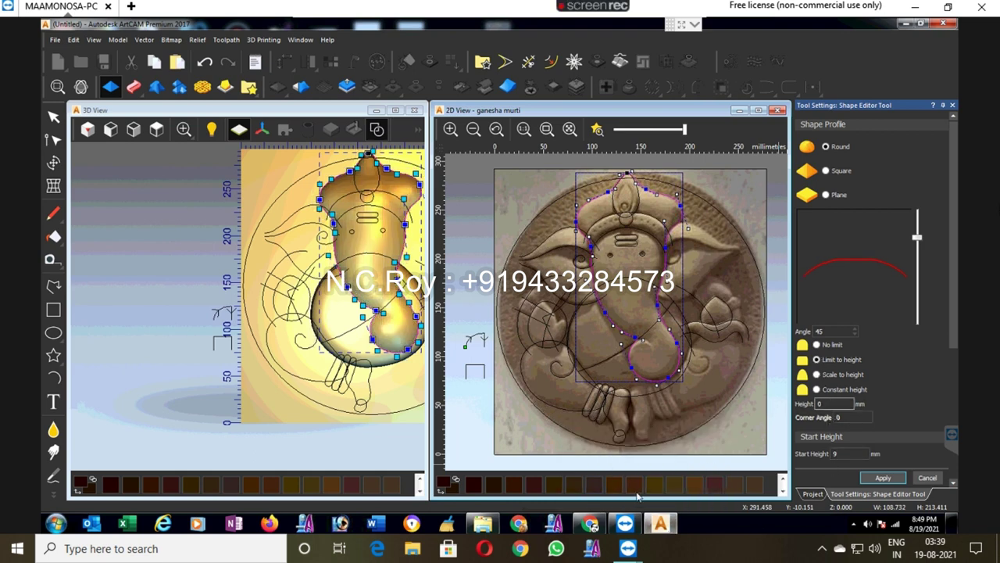
key(Escape)
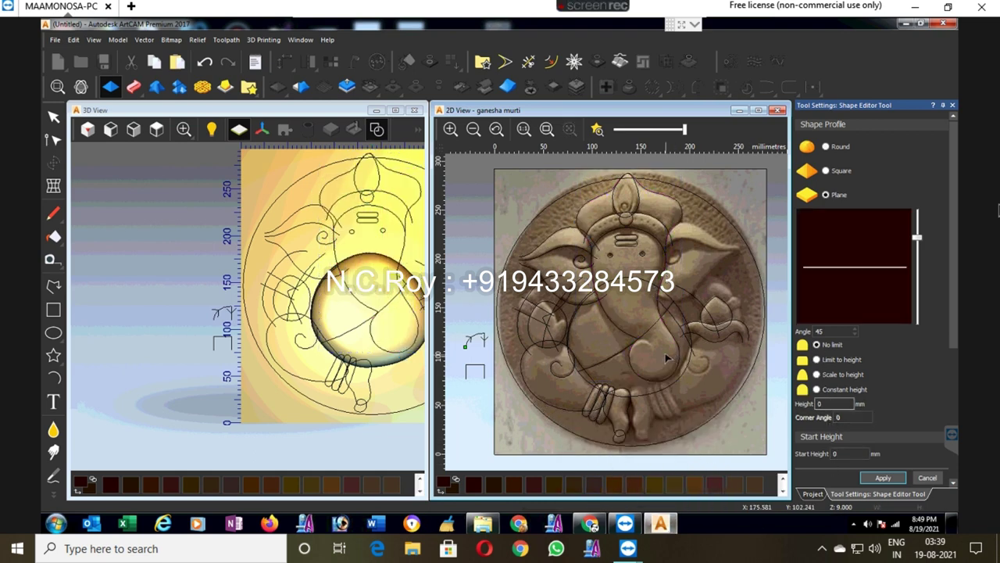
click(683, 363)
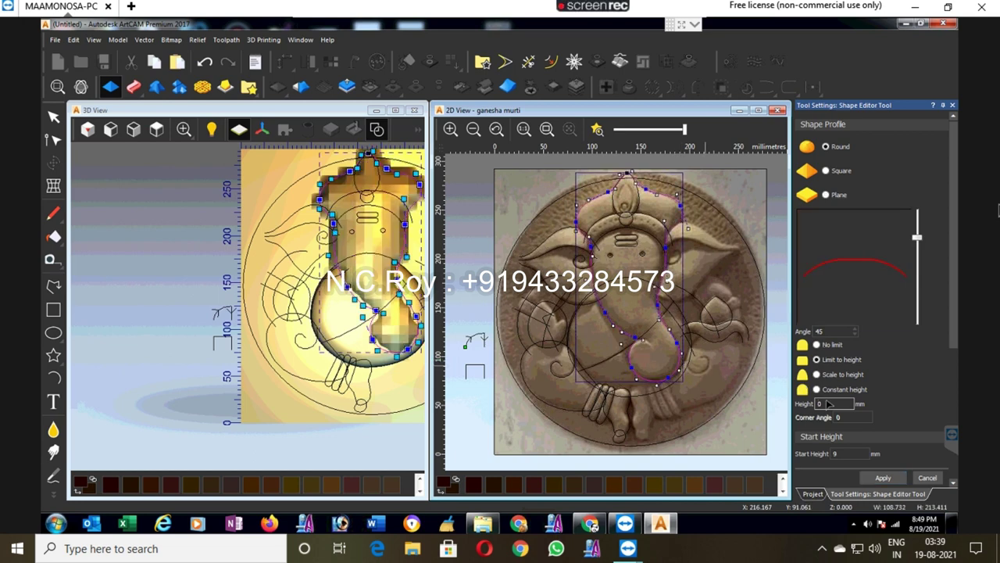
Step: Set the height limit to 6 mm and the angle to 80°, then apply the rounded relief
double_click(830, 403)
text(6)
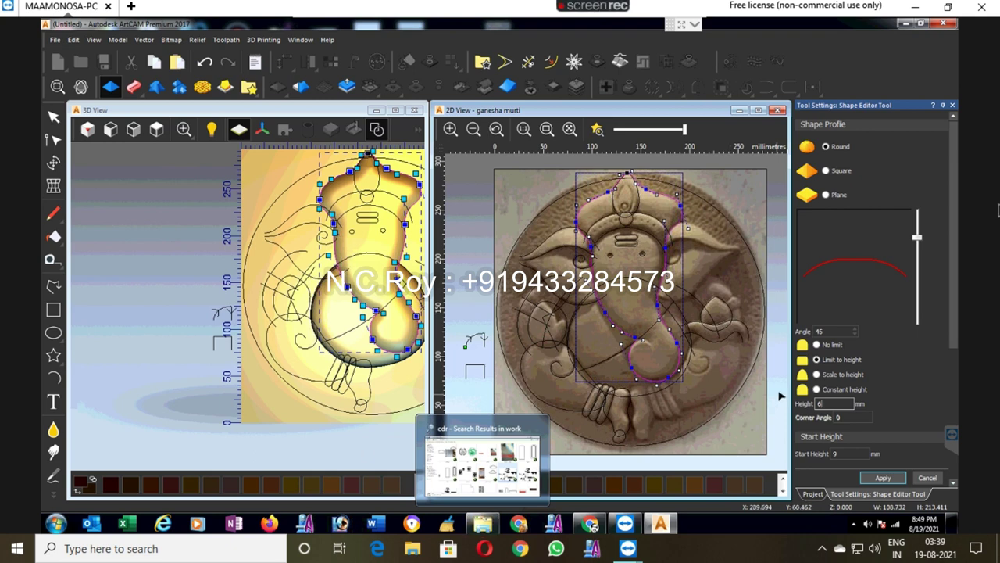
double_click(819, 331)
text(6)
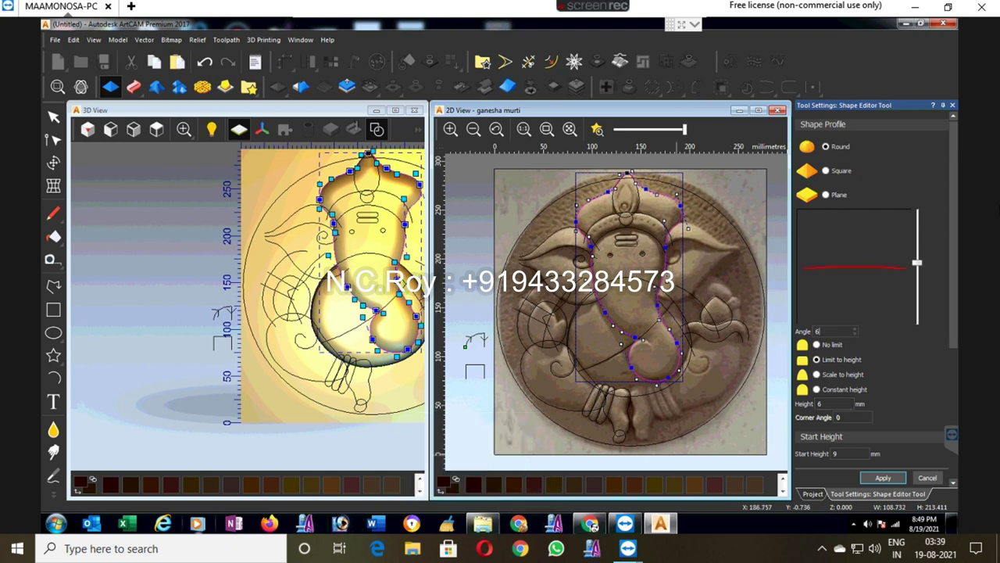
text(5)
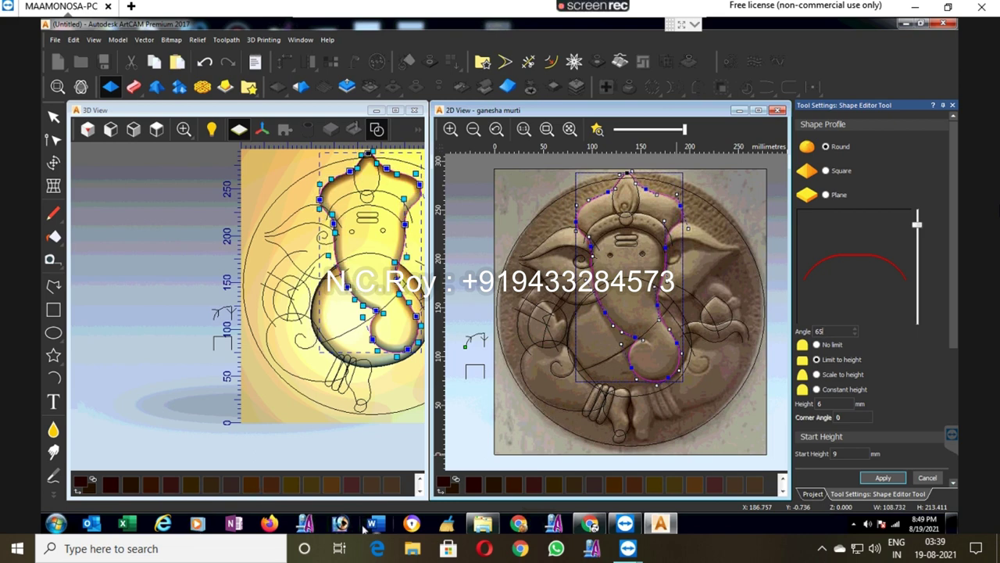
drag(918, 226, 920, 218)
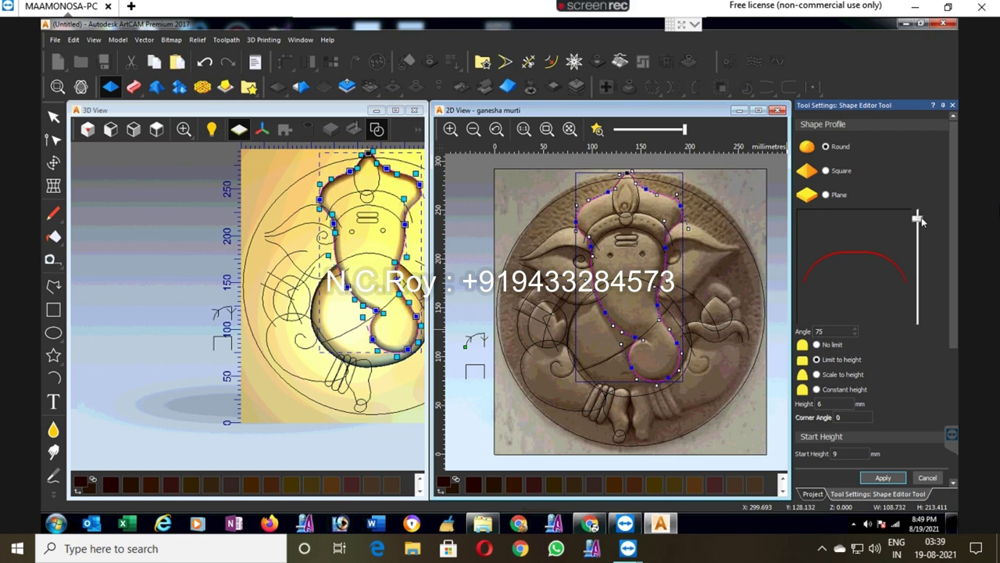
drag(921, 224, 918, 209)
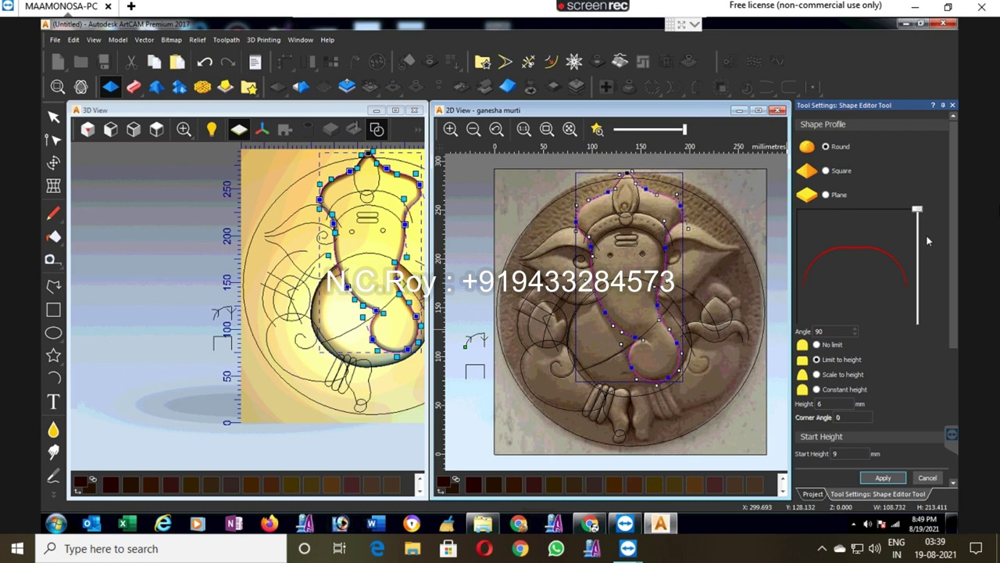
double_click(819, 331)
text(8)
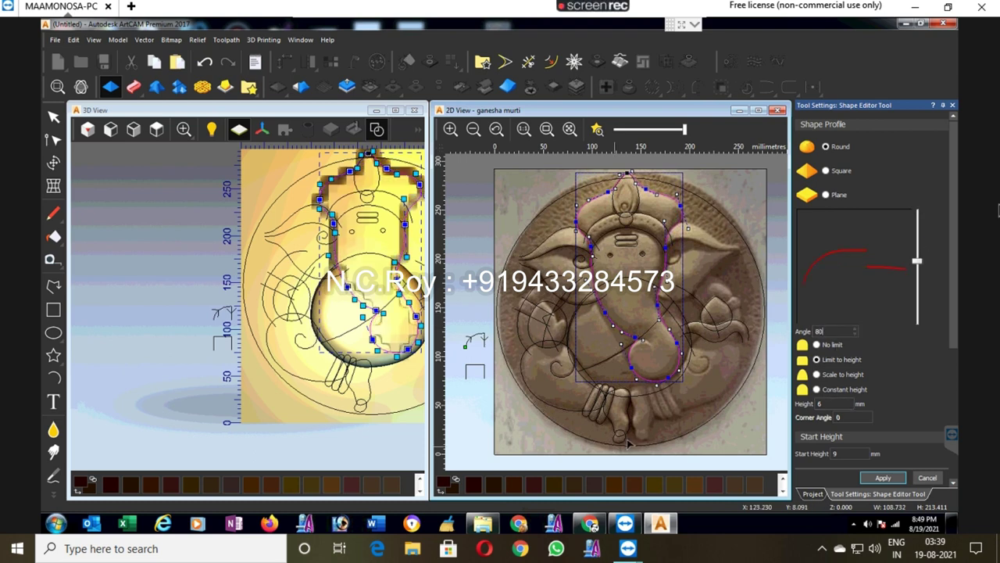
click(887, 482)
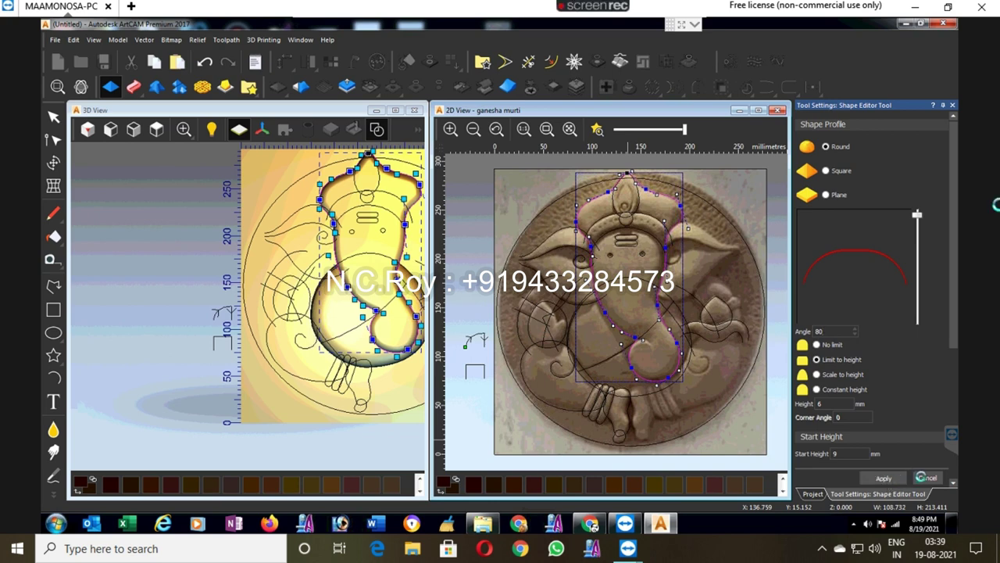
click(927, 477)
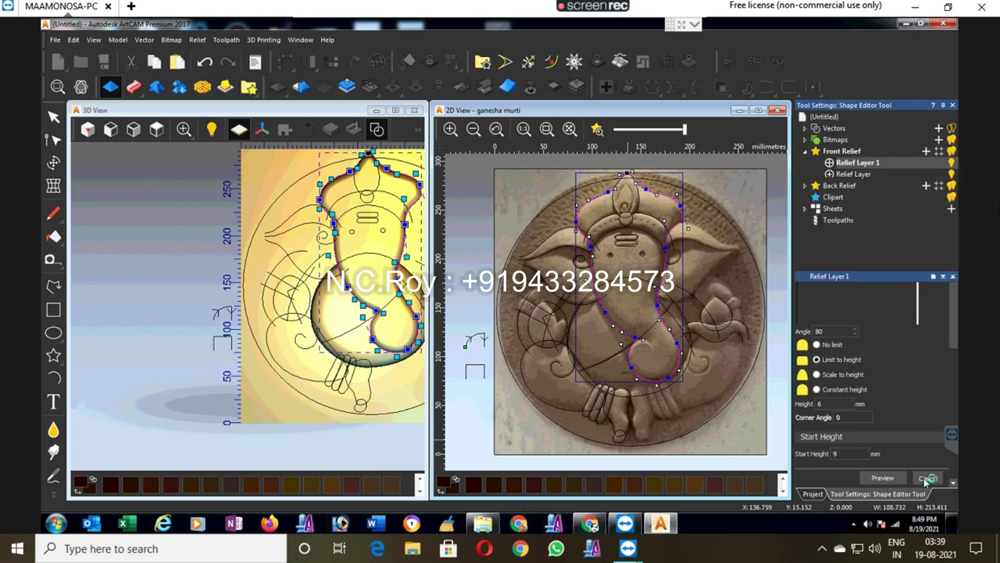
click(187, 264)
Step: Set up the Smoothing Tool with a 265-pixel radius in Lower Only mode
scroll(261, 274, down, 2)
scroll(322, 276, up, 2)
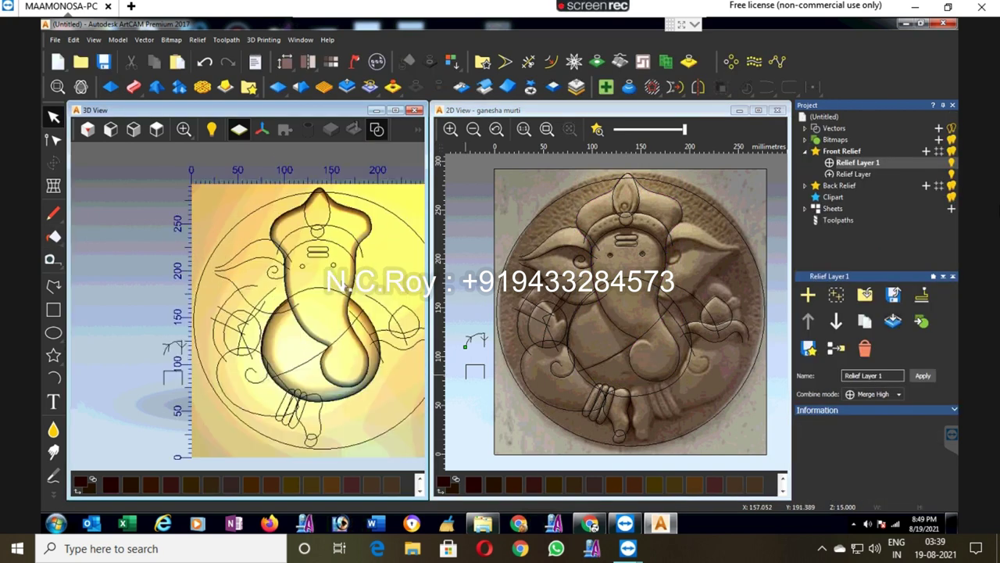
scroll(347, 287, up, 2)
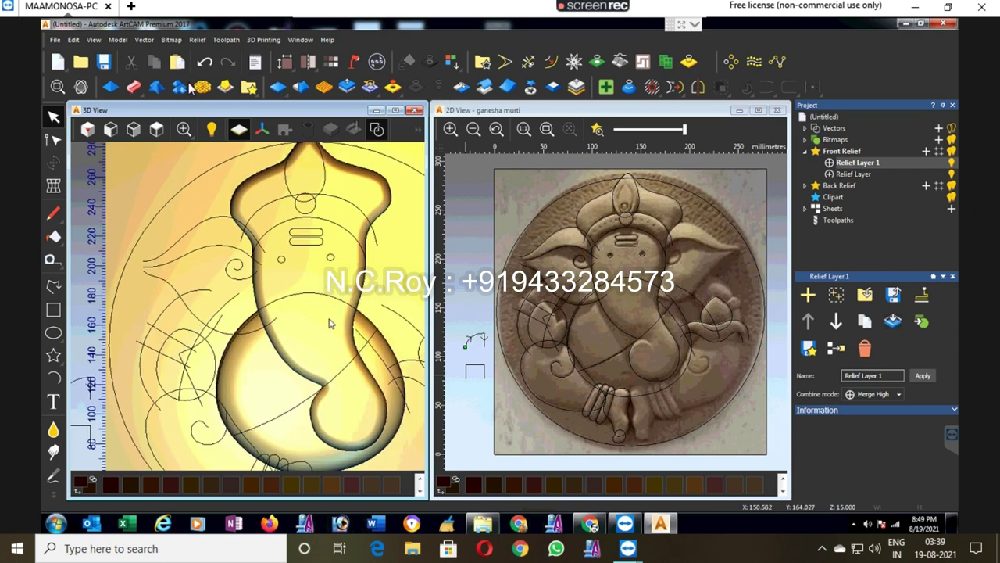
scroll(346, 409, up, 1)
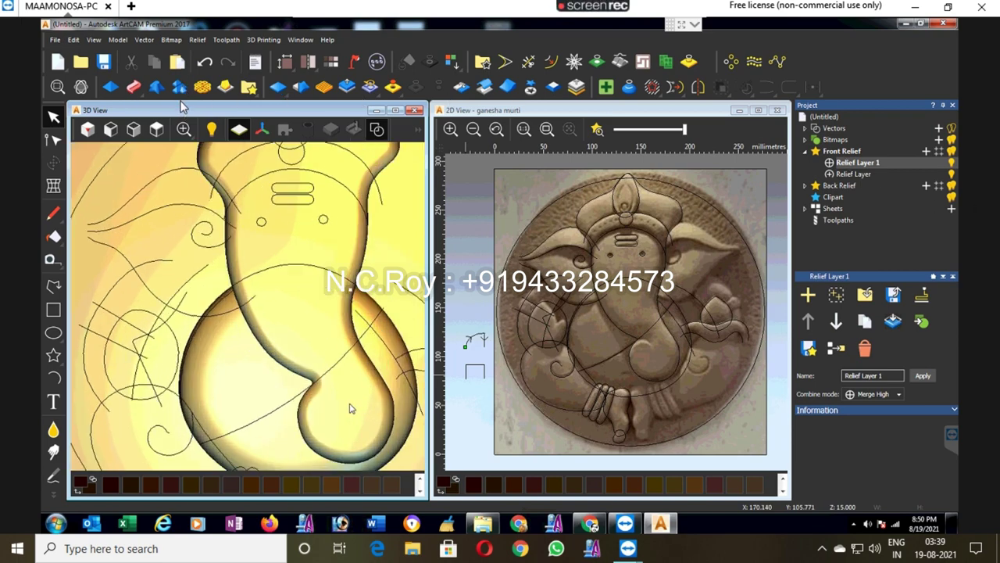
scroll(328, 406, up, 1)
scroll(312, 376, down, 3)
scroll(247, 223, down, 1)
scroll(247, 223, up, 2)
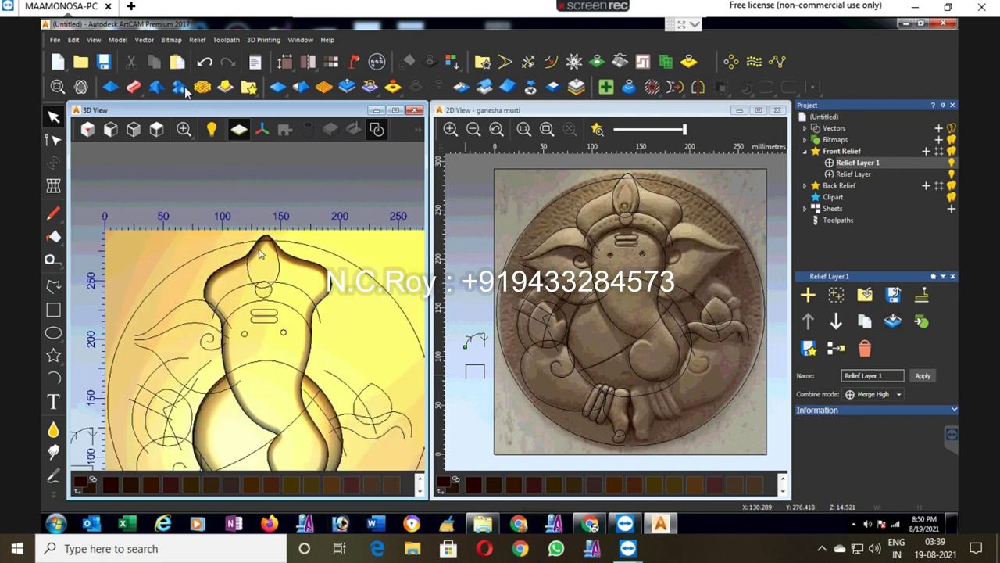
scroll(240, 336, down, 1)
scroll(239, 336, down, 1)
click(53, 429)
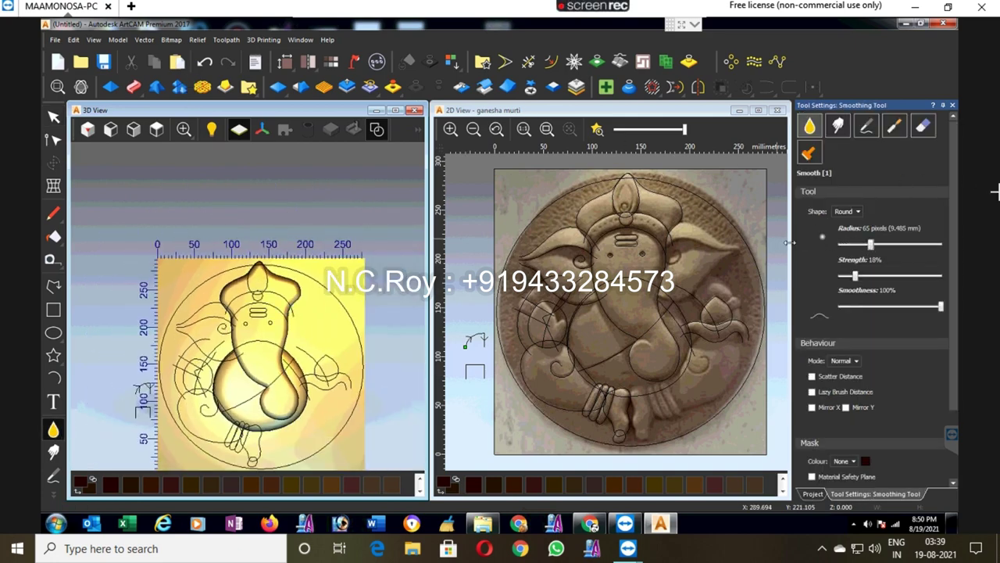
drag(871, 245, 883, 245)
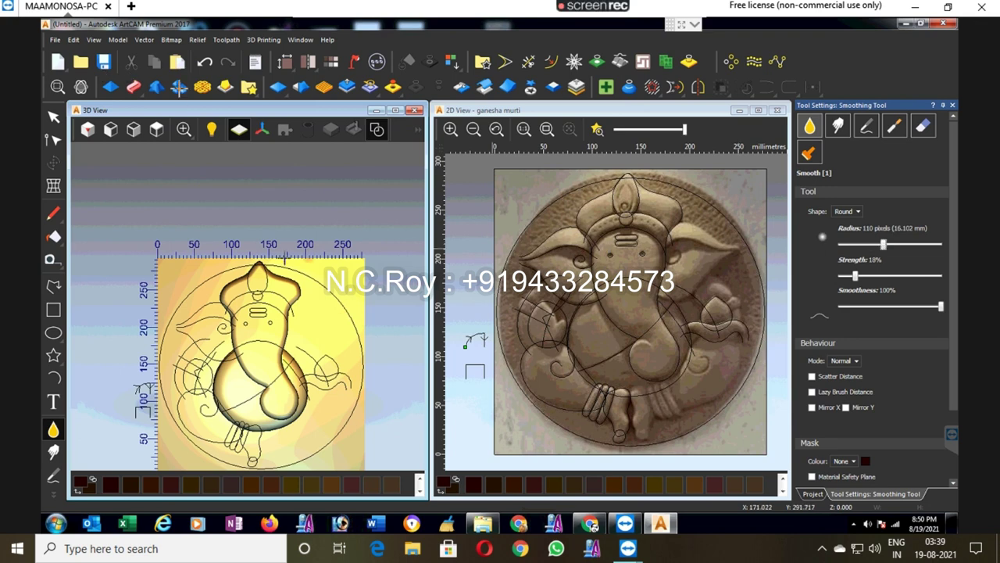
click(910, 245)
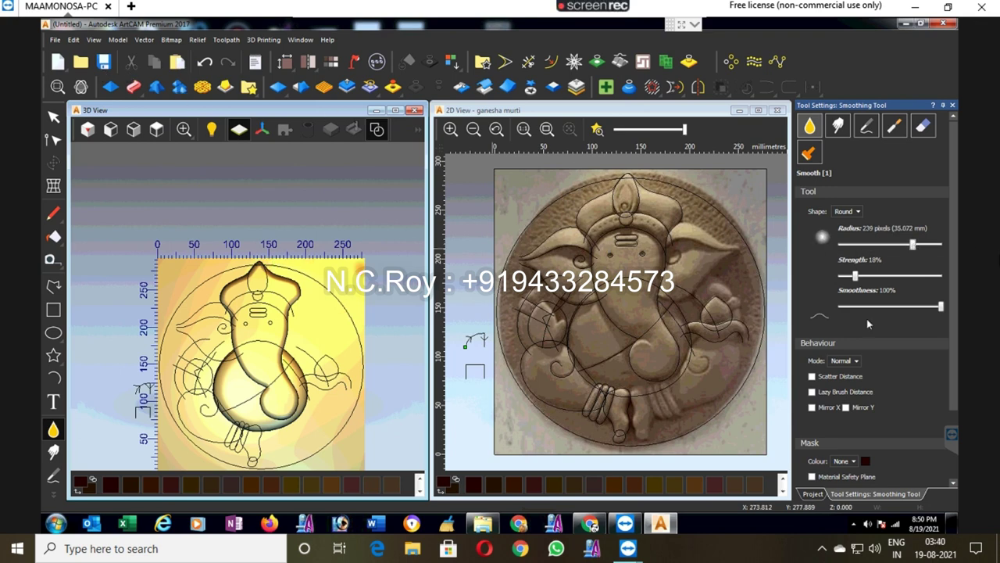
click(855, 361)
click(844, 388)
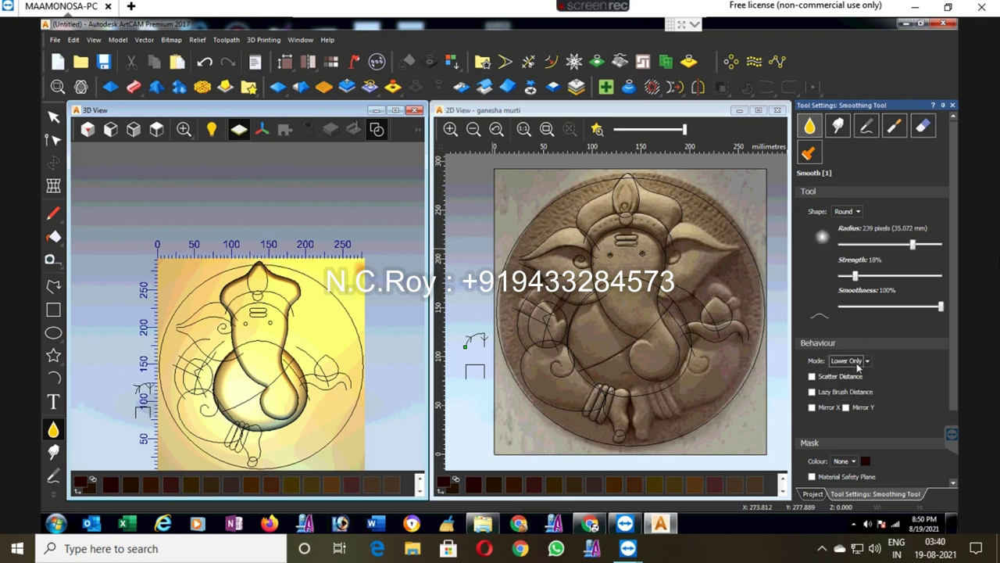
click(917, 246)
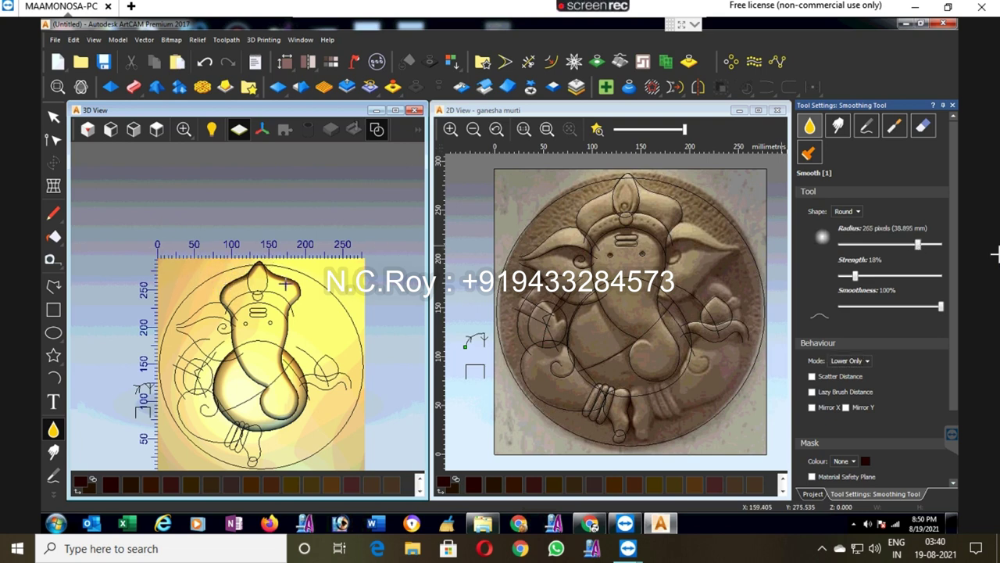
Step: Raise smoothing strength to 65% and smooth the belly relief
click(875, 277)
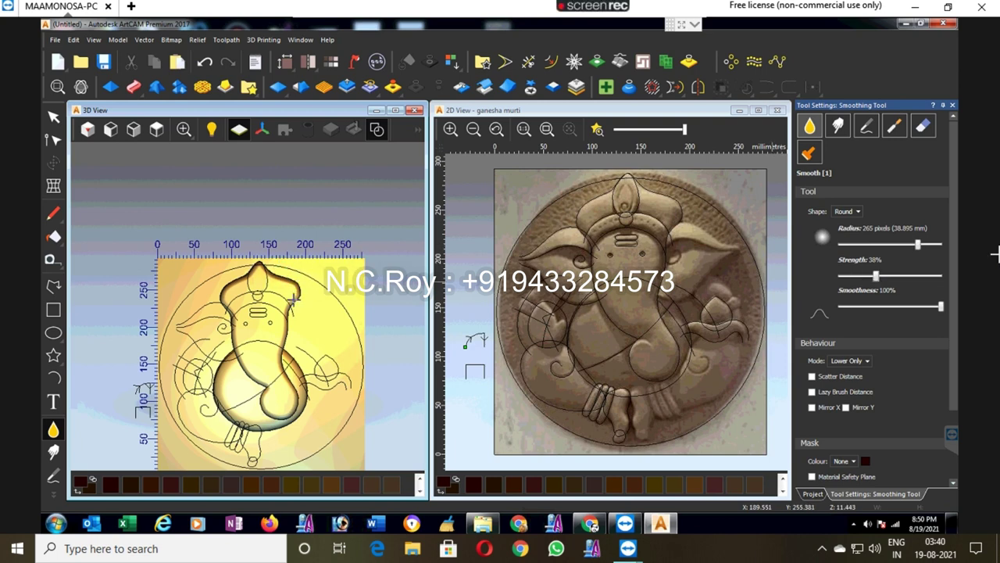
click(890, 277)
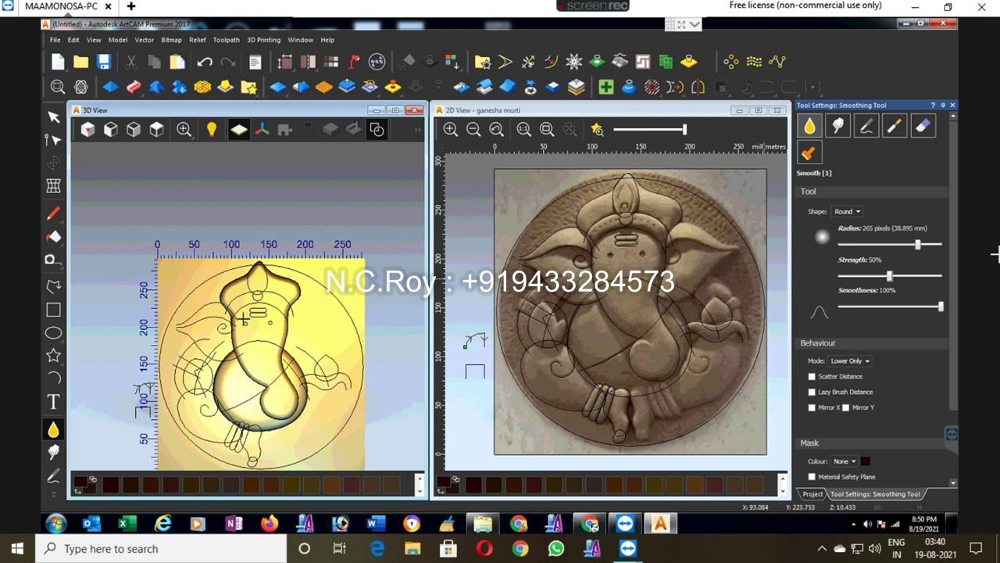
click(905, 276)
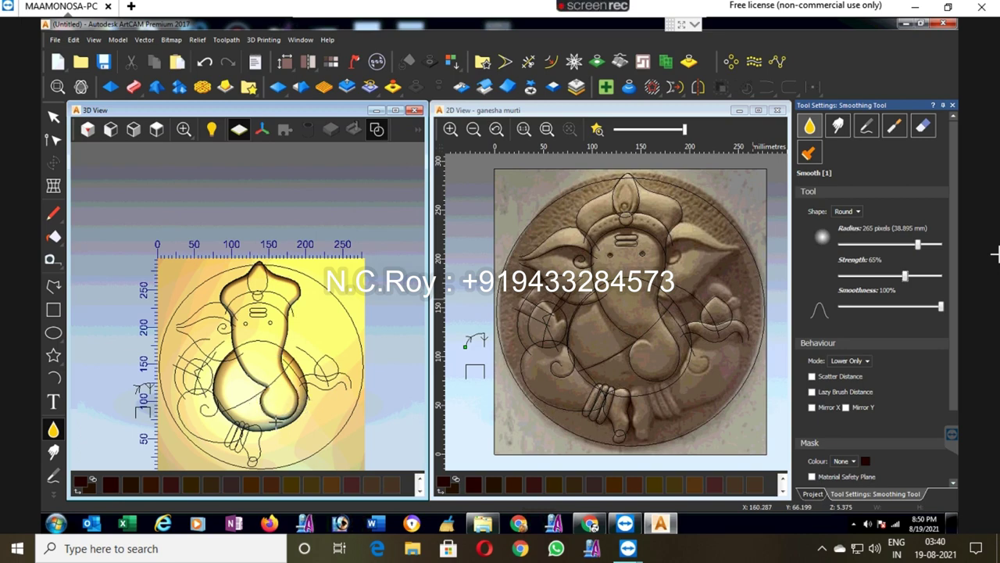
scroll(277, 422, up, 2)
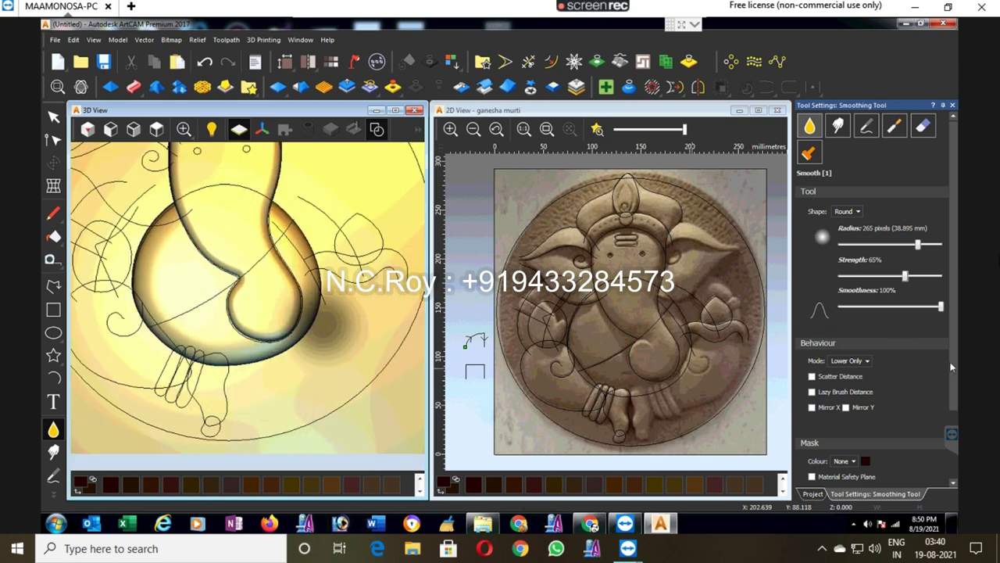
scroll(952, 368, down, 3)
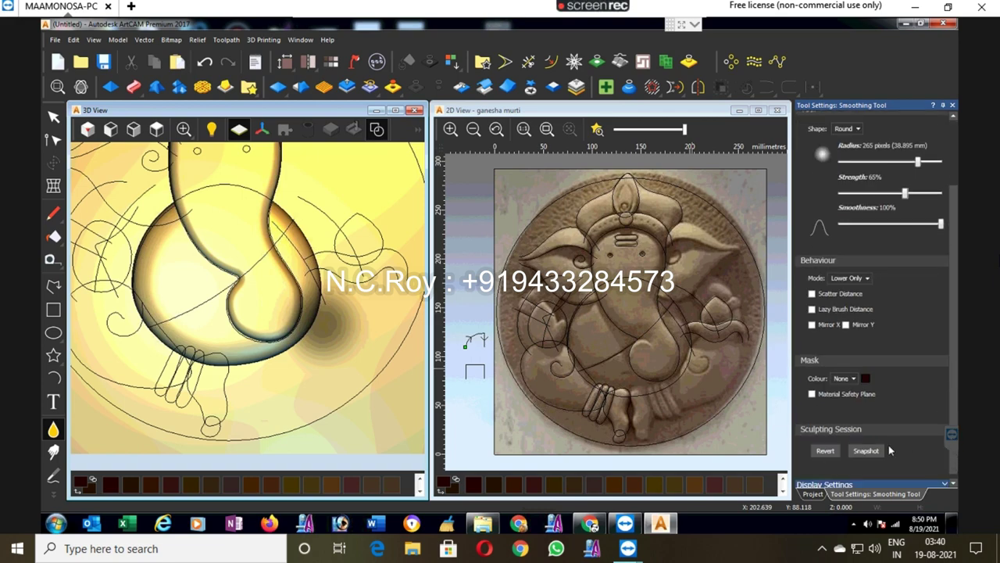
click(952, 107)
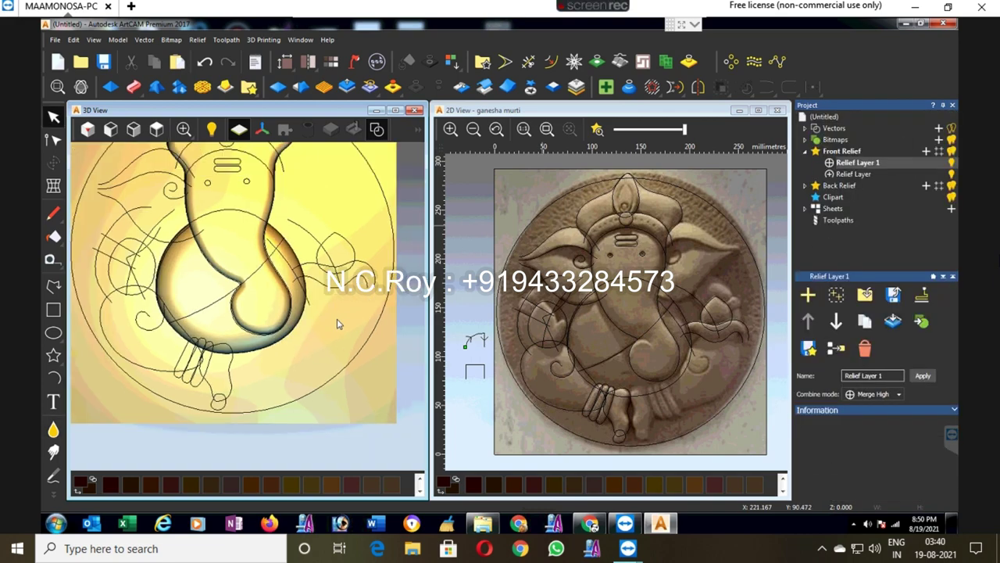
Step: Add Relief Layer 2 and make it the working layer
scroll(346, 323, down, 5)
scroll(197, 312, up, 3)
scroll(205, 322, up, 3)
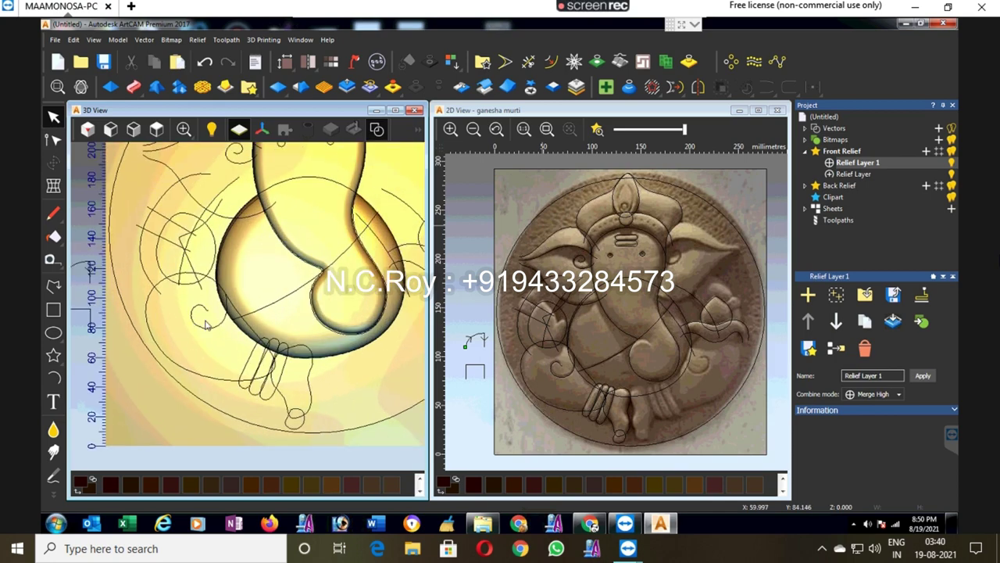
click(926, 150)
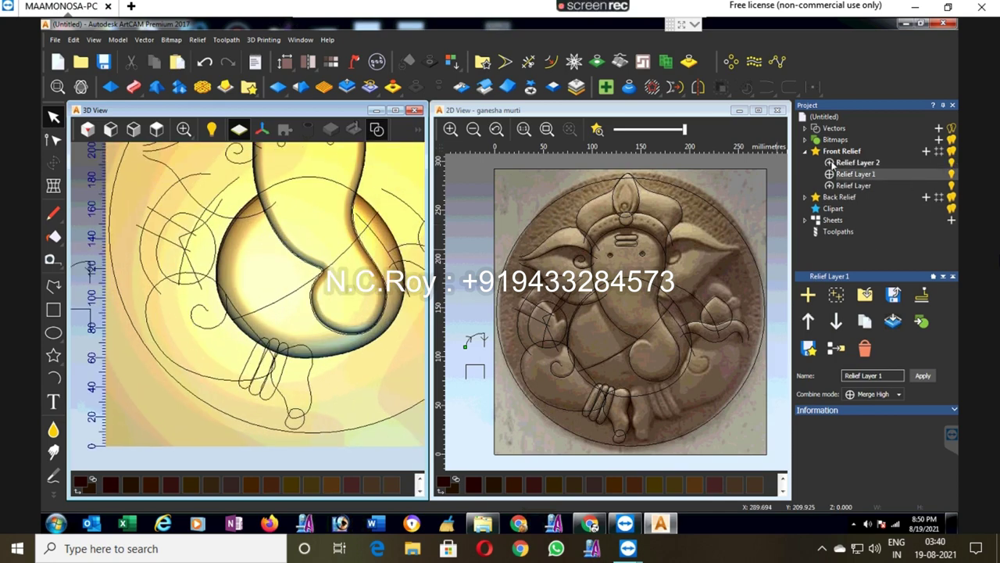
click(851, 163)
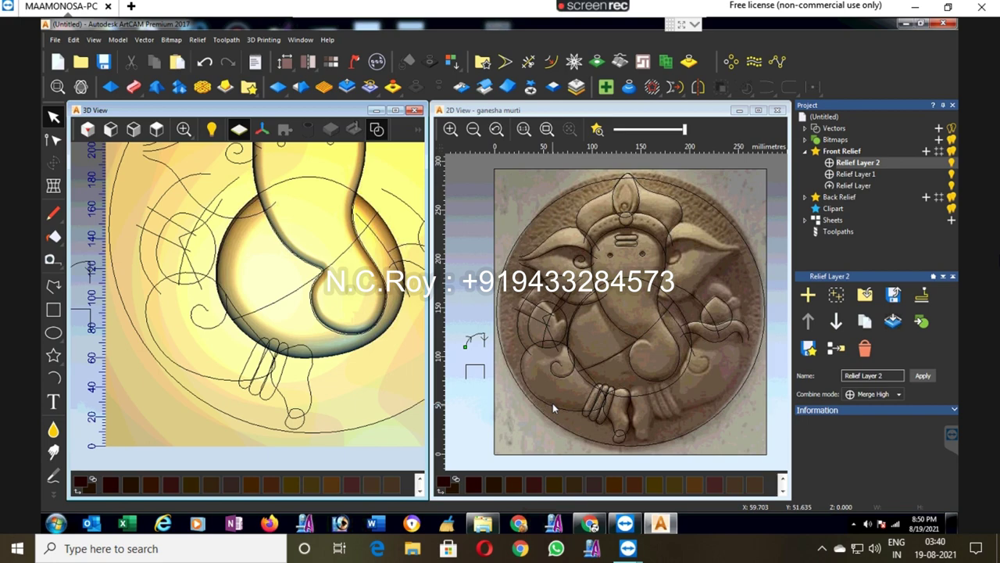
Step: Clear the vector selection and select the small profile vector
scroll(574, 396, down, 3)
scroll(583, 328, up, 2)
scroll(582, 328, up, 2)
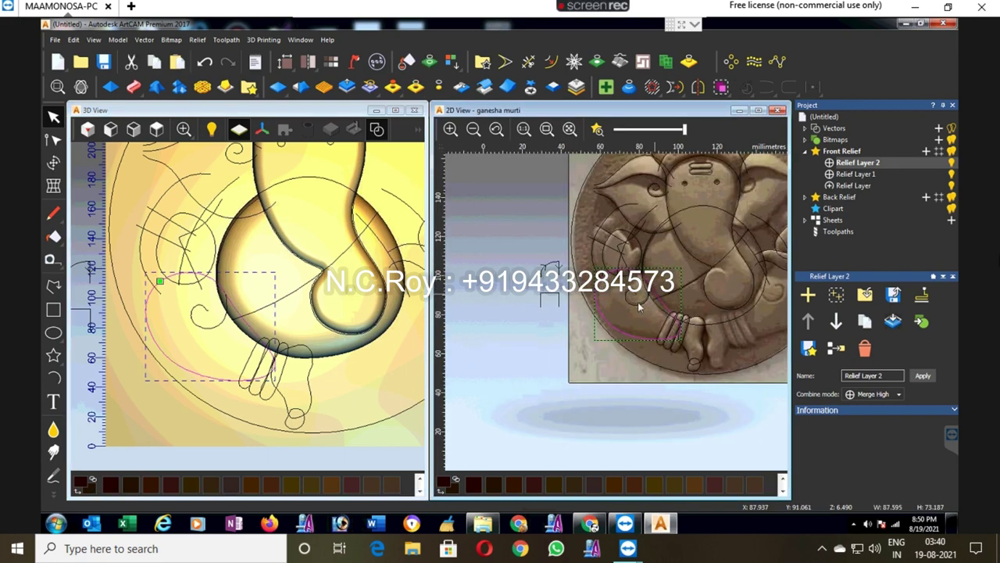
scroll(583, 328, up, 2)
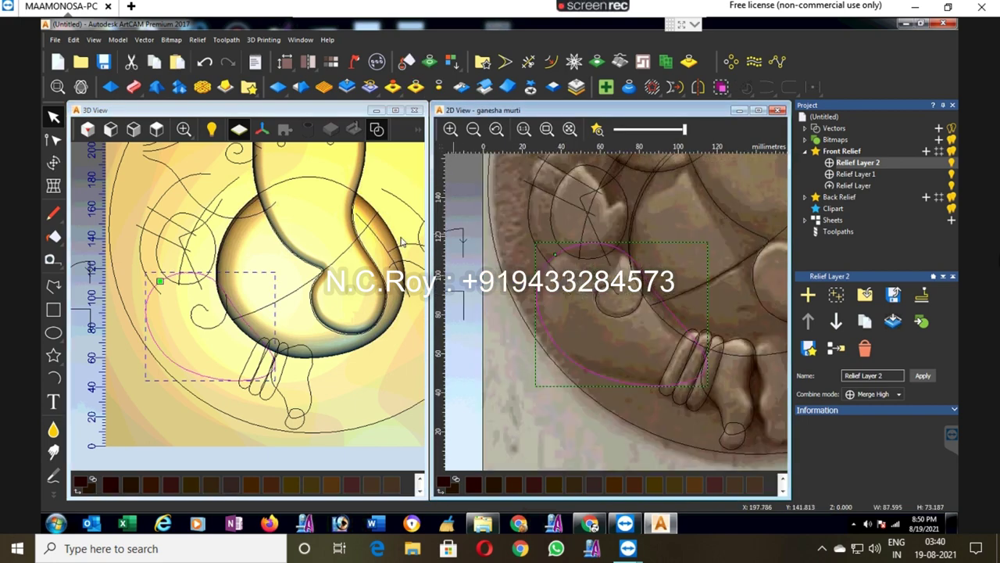
click(234, 203)
scroll(235, 204, down, 2)
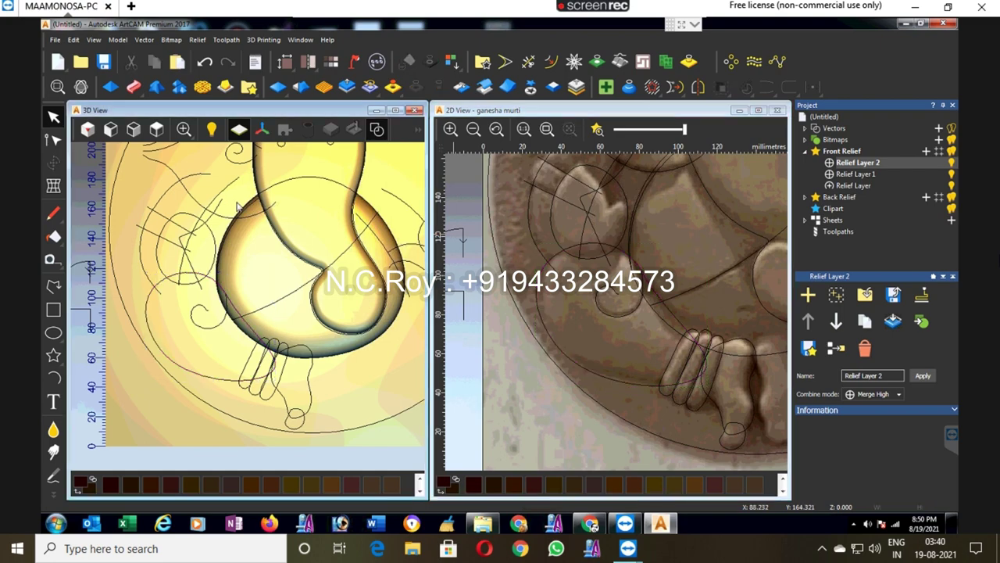
scroll(274, 266, down, 2)
scroll(311, 333, up, 1)
scroll(311, 332, up, 2)
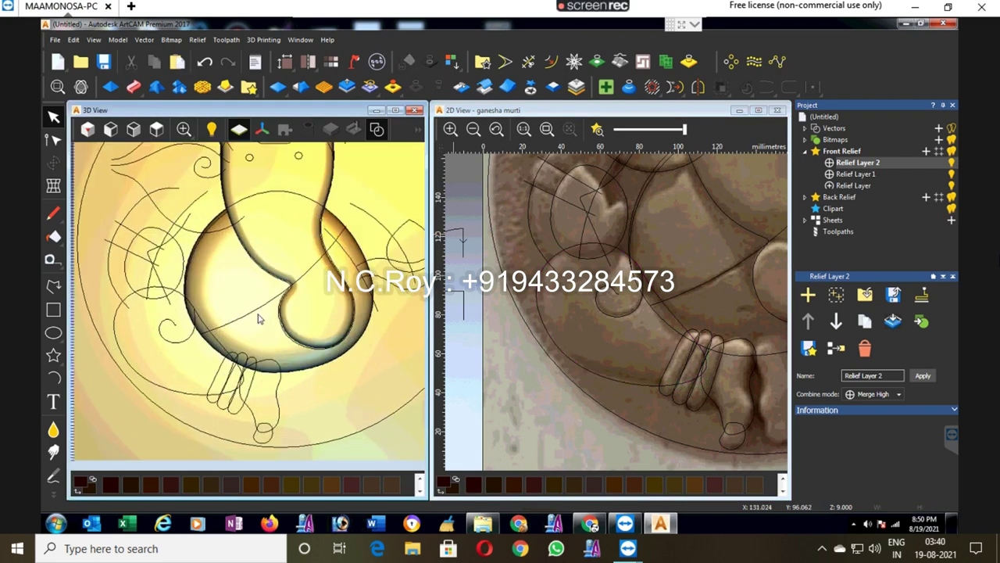
scroll(258, 305, down, 2)
click(123, 291)
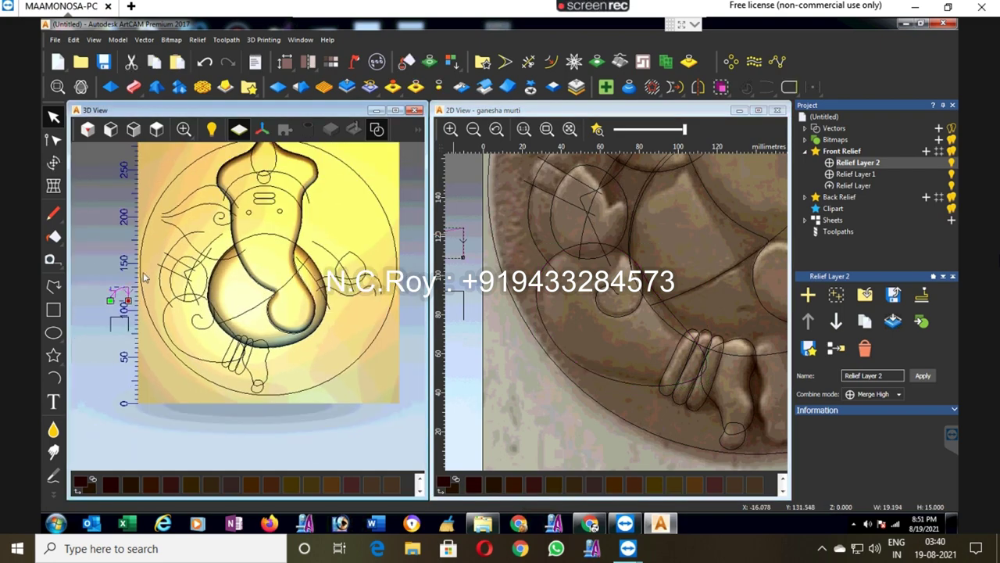
Step: Contour-blend the leg outline along the profile vector with a 15 mm height override
click(179, 86)
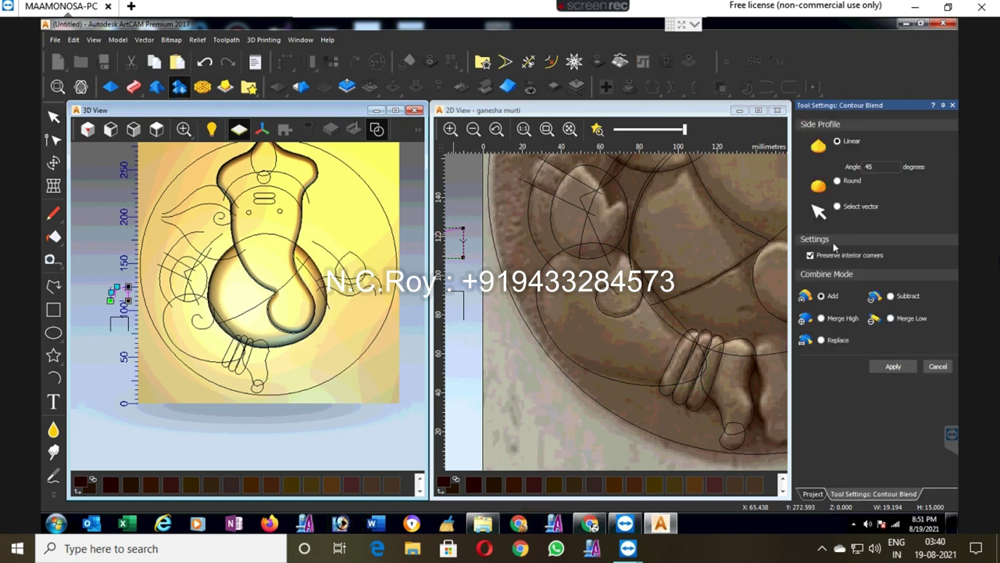
click(837, 206)
click(856, 226)
click(849, 240)
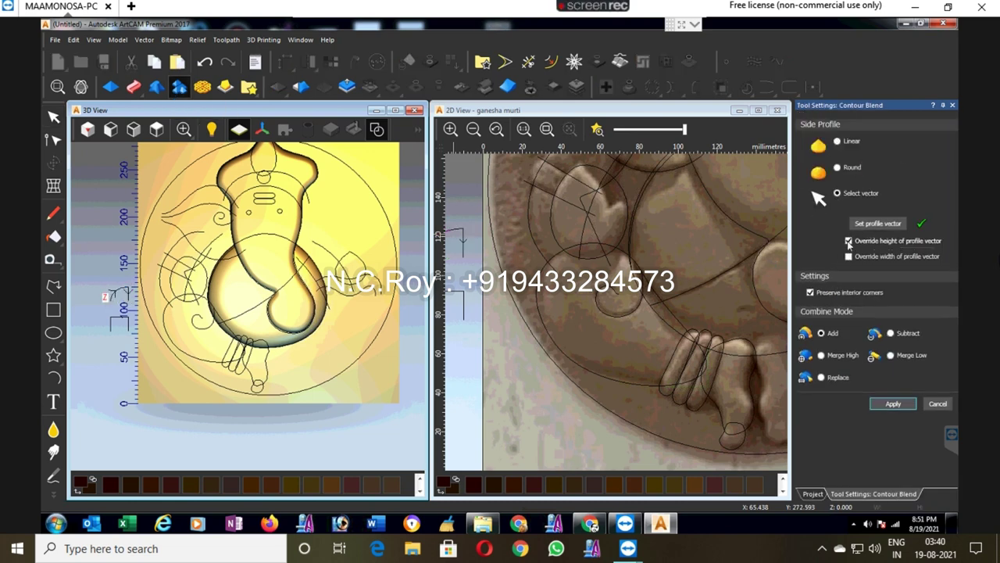
click(196, 359)
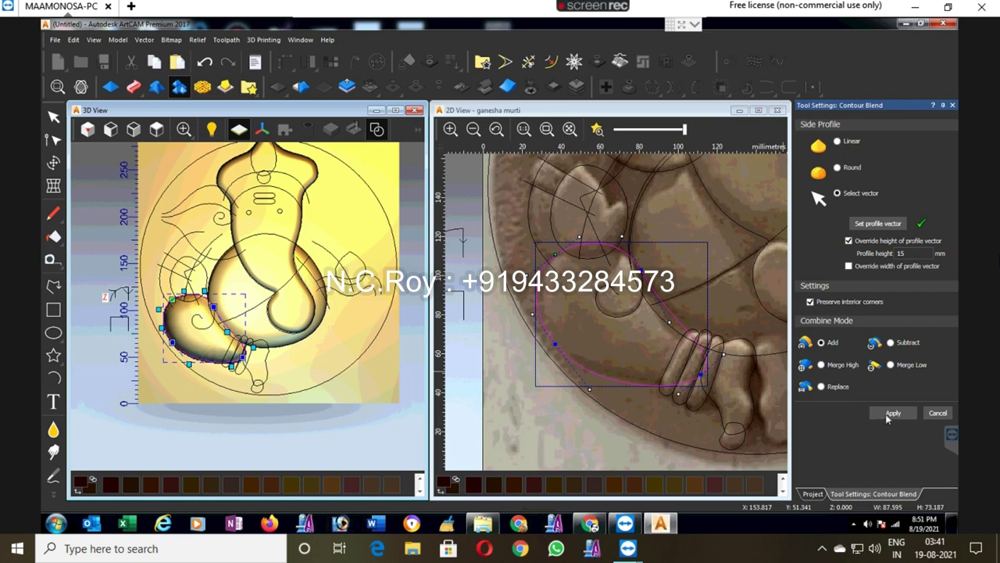
click(937, 414)
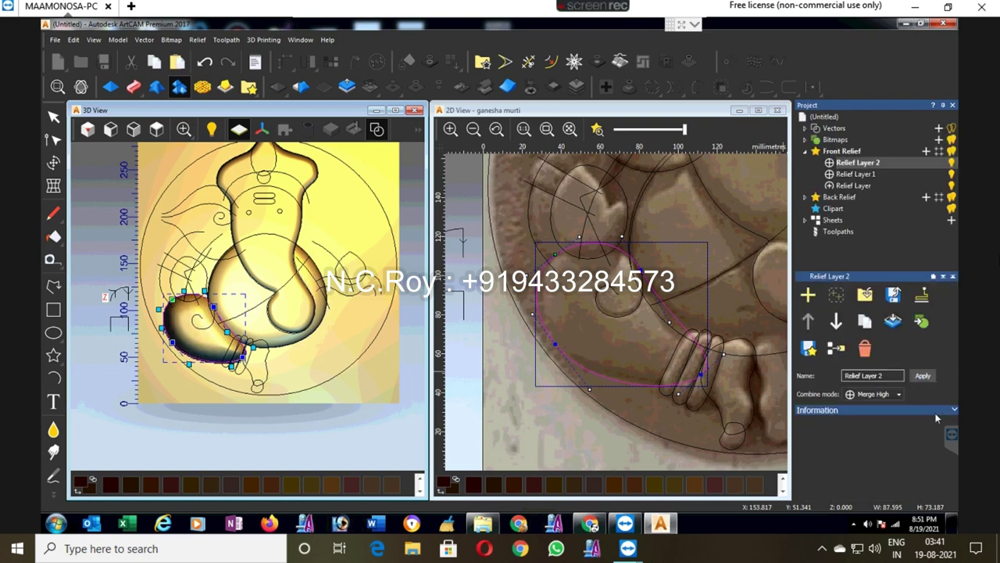
scroll(200, 331, up, 2)
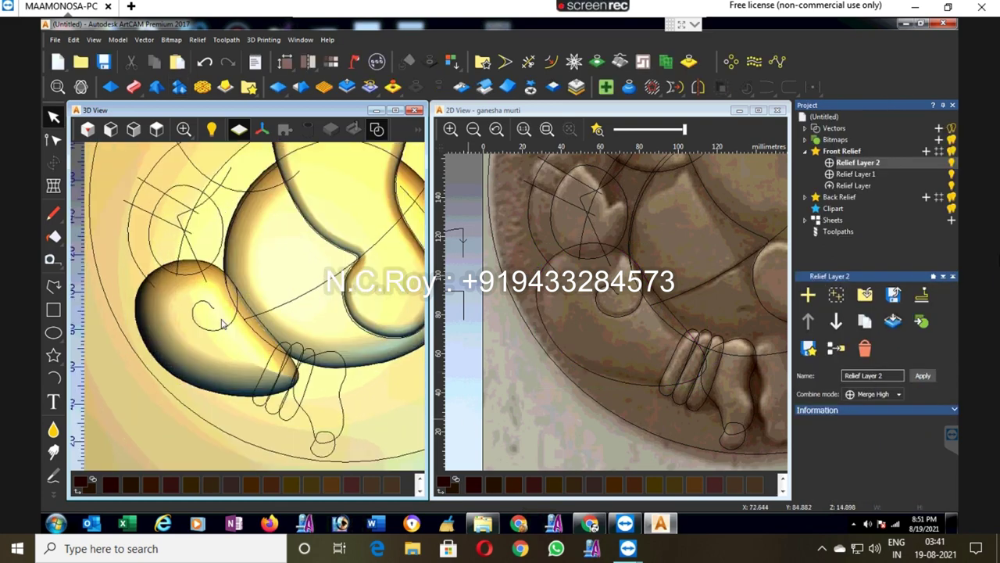
Step: Smudge the leg tip near the foot with a 115-pixel Smudge brush
scroll(224, 322, up, 2)
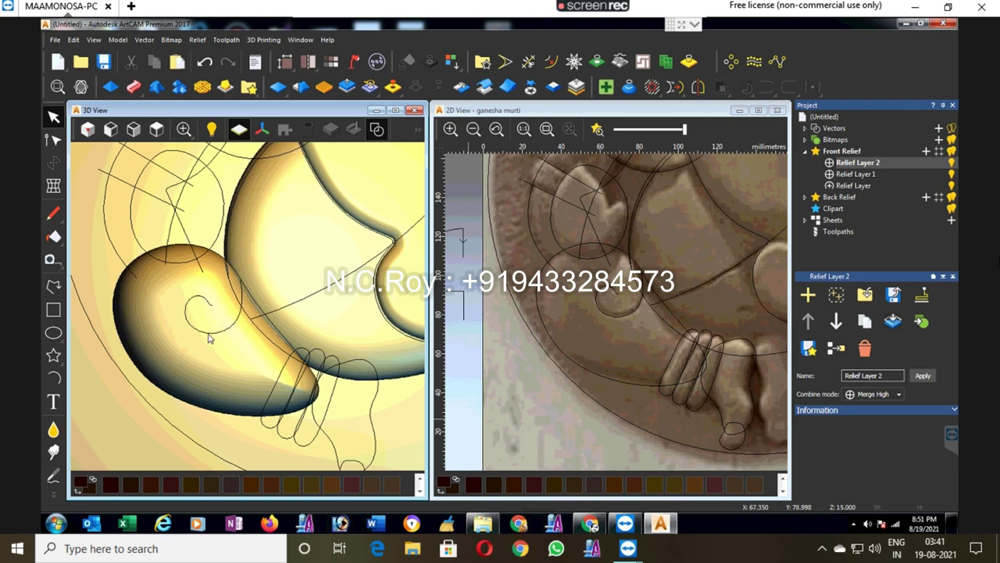
click(53, 430)
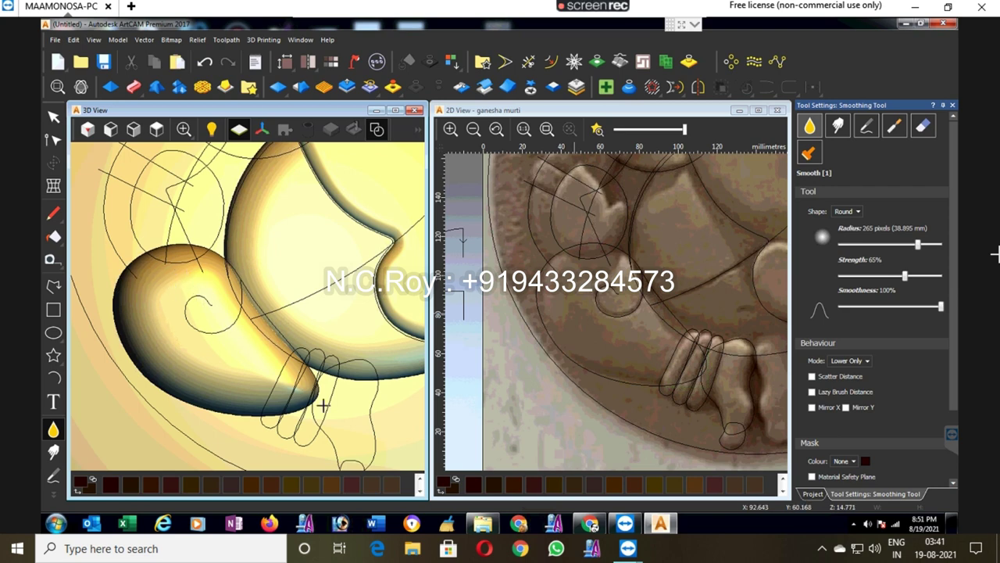
click(837, 125)
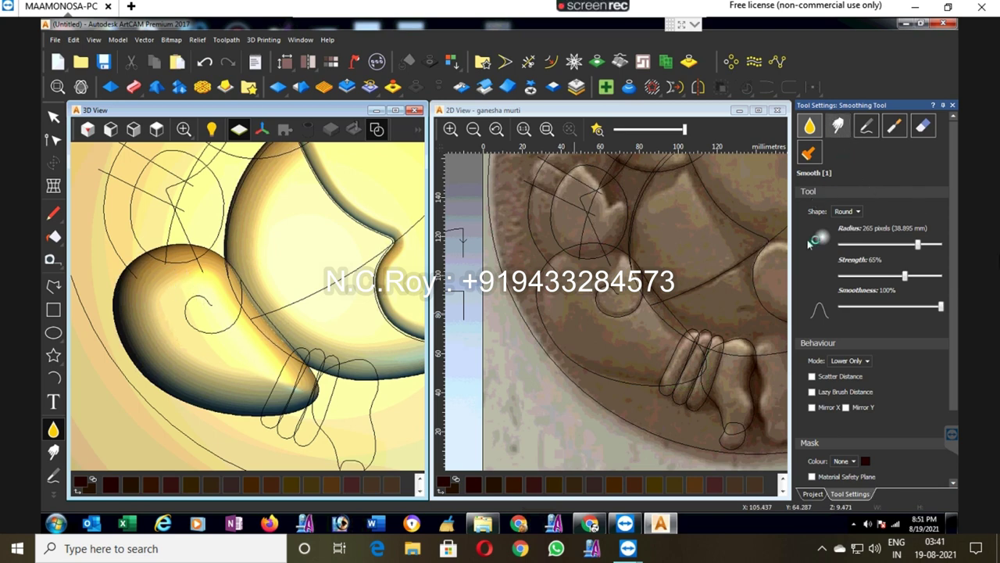
click(886, 244)
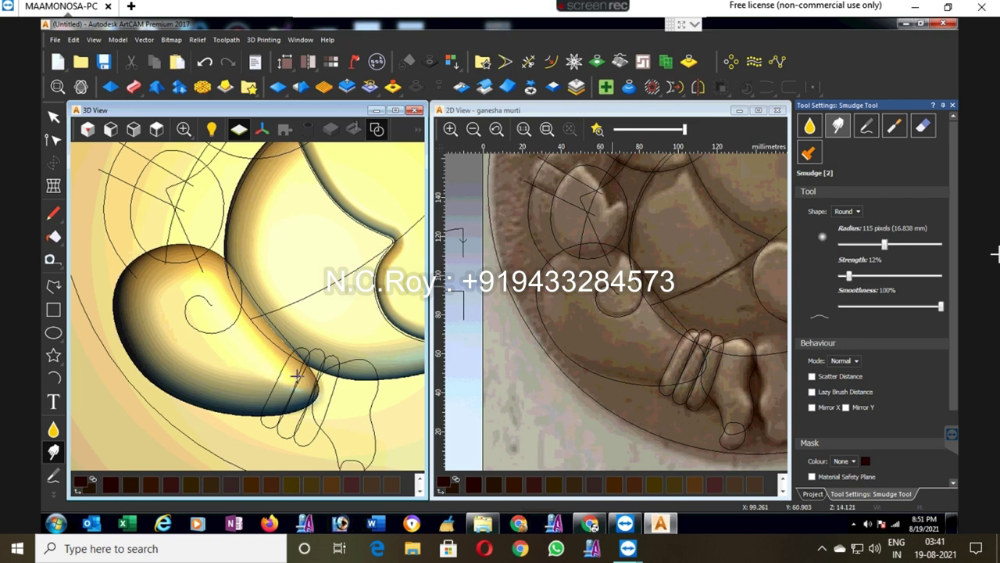
mouse_move(259, 377)
mouse_down()
mouse_move(251, 361)
mouse_move(283, 378)
mouse_move(269, 381)
mouse_move(272, 352)
mouse_move(281, 368)
mouse_move(249, 376)
mouse_move(261, 373)
mouse_up()
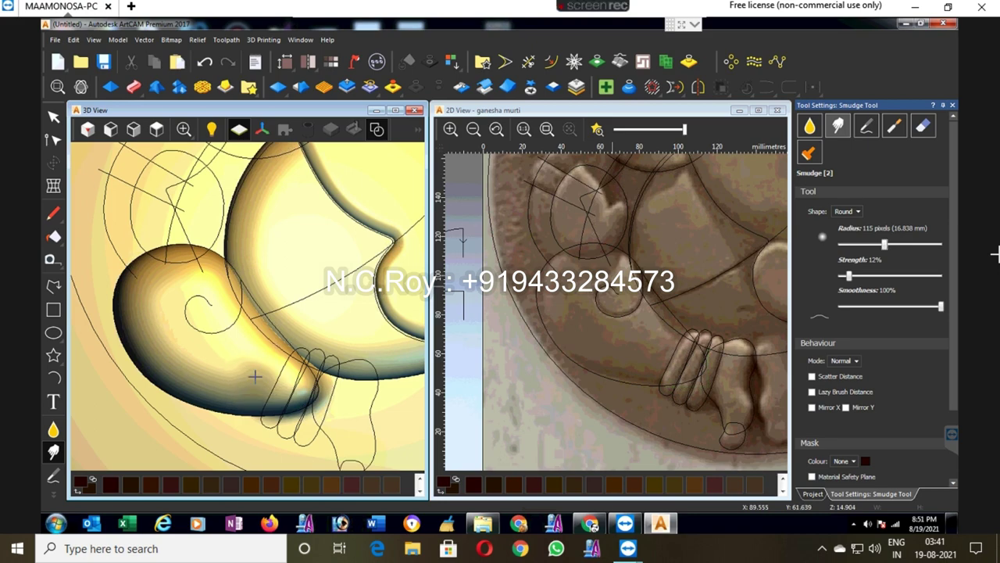
middle_drag(261, 372, 297, 336)
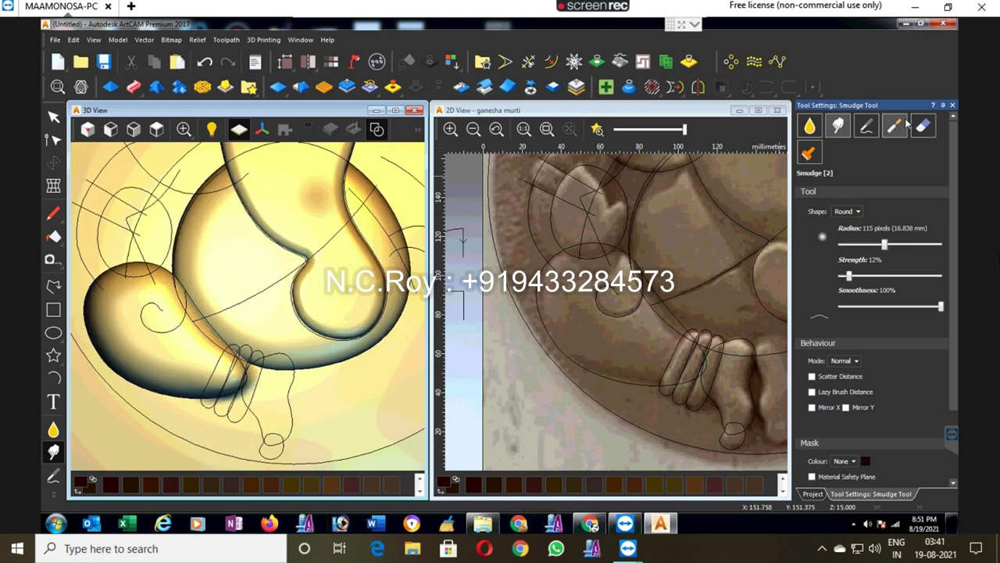
click(895, 125)
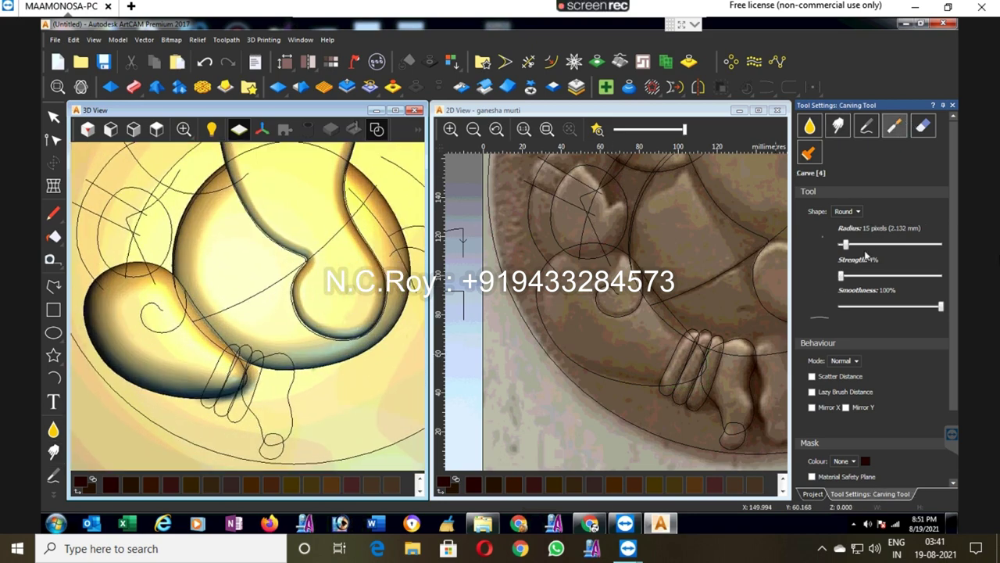
Step: Carve the leg end above a 0 mm safety plane at 121-pixel radius and 8% strength
click(812, 476)
click(886, 244)
click(847, 276)
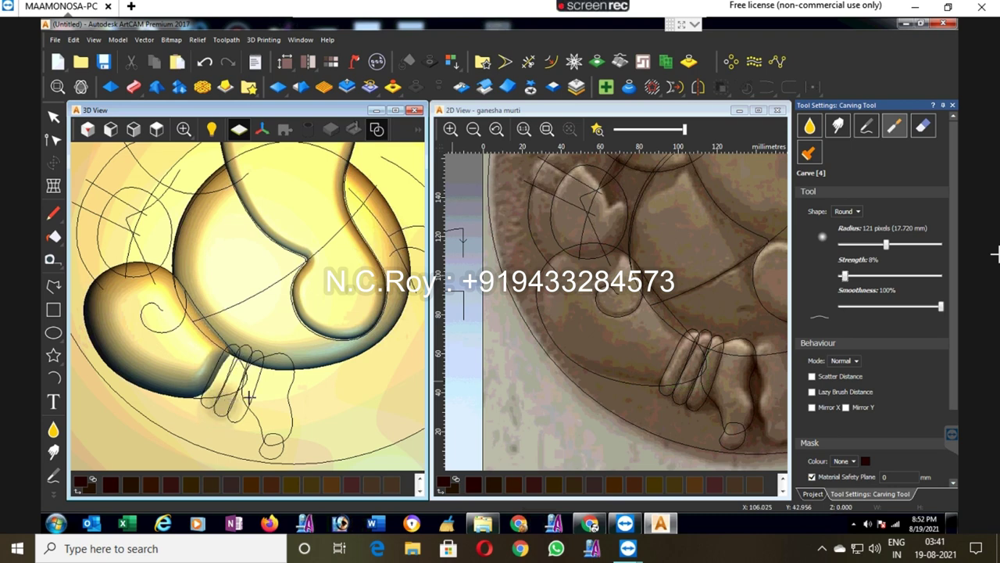
click(952, 105)
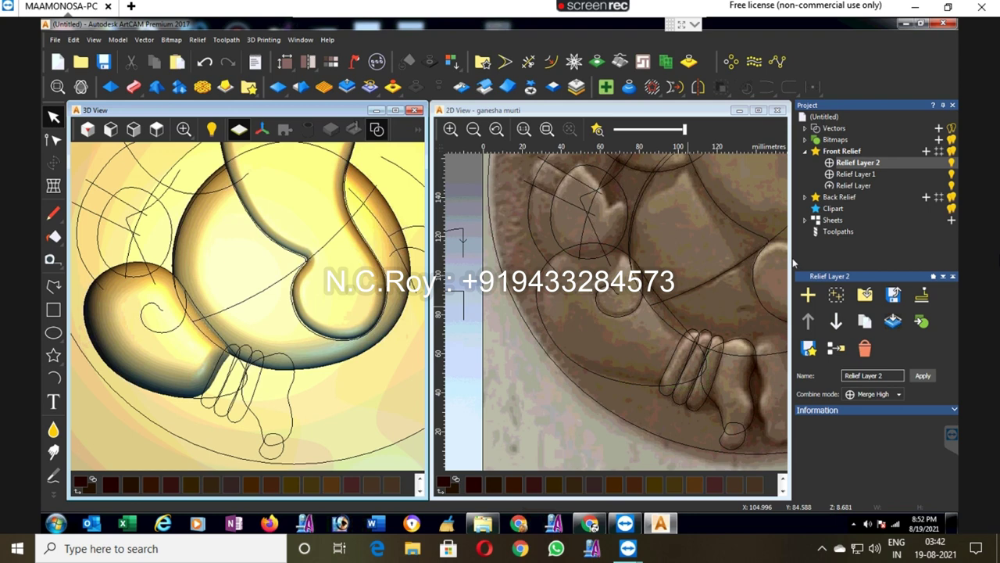
click(55, 451)
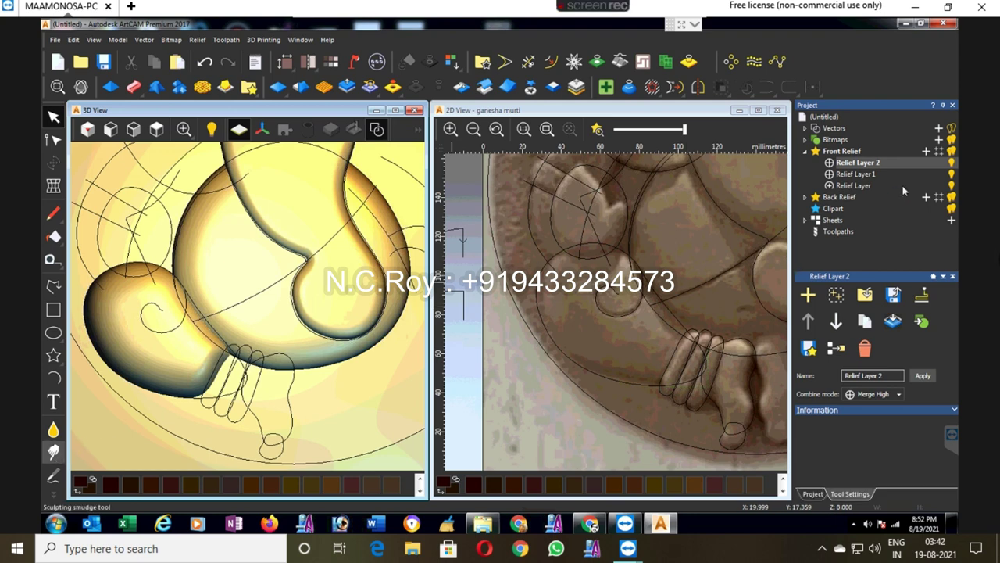
click(895, 126)
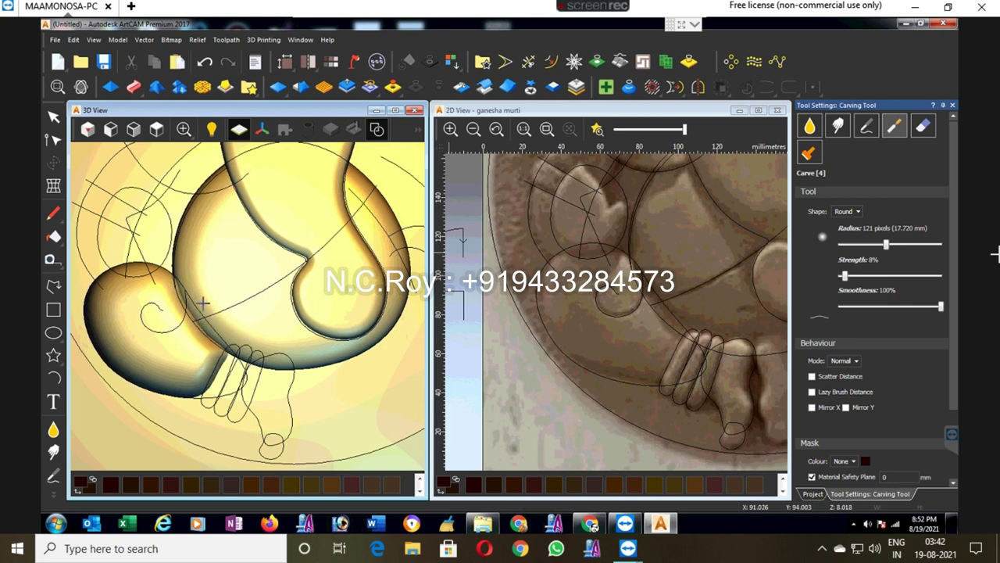
click(953, 104)
click(728, 341)
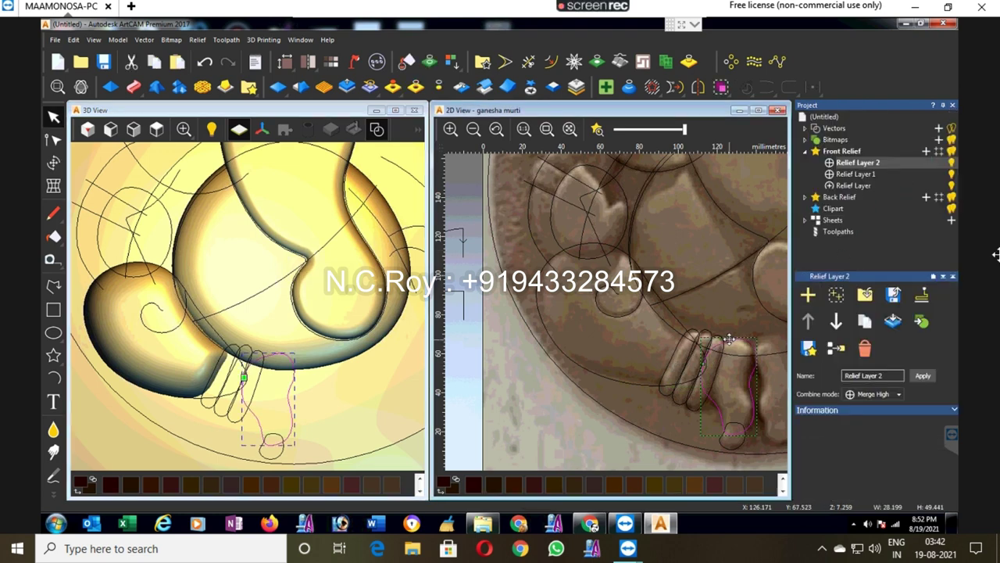
Step: Stretch the leg vector downward and shape it as a rounded dome limited to 9 mm
drag(737, 430, 735, 445)
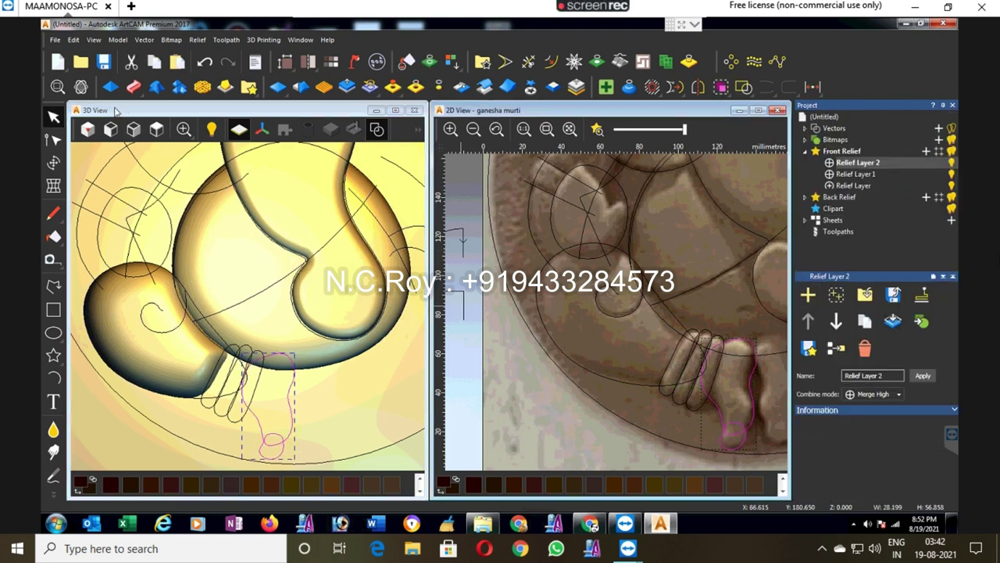
key(n)
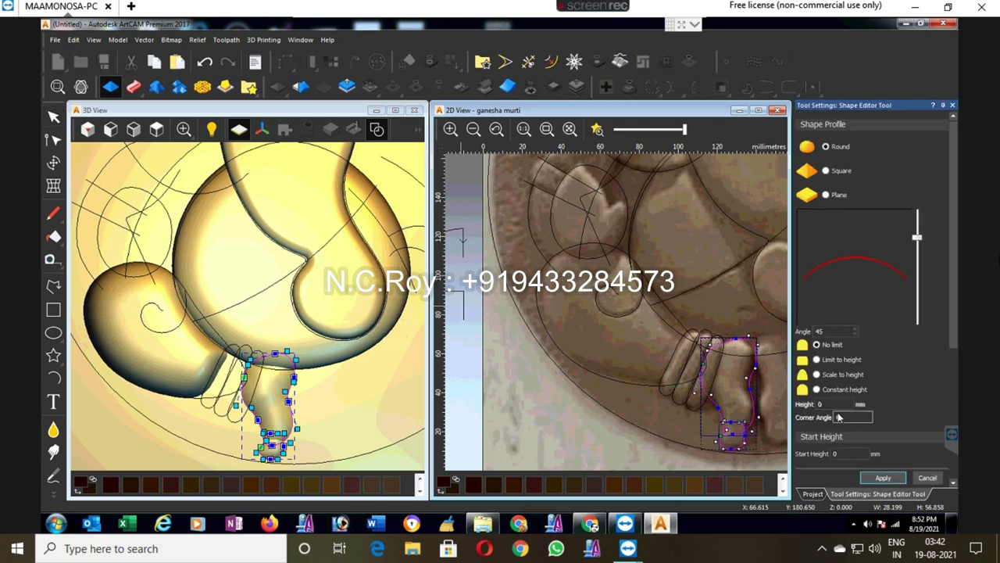
click(816, 359)
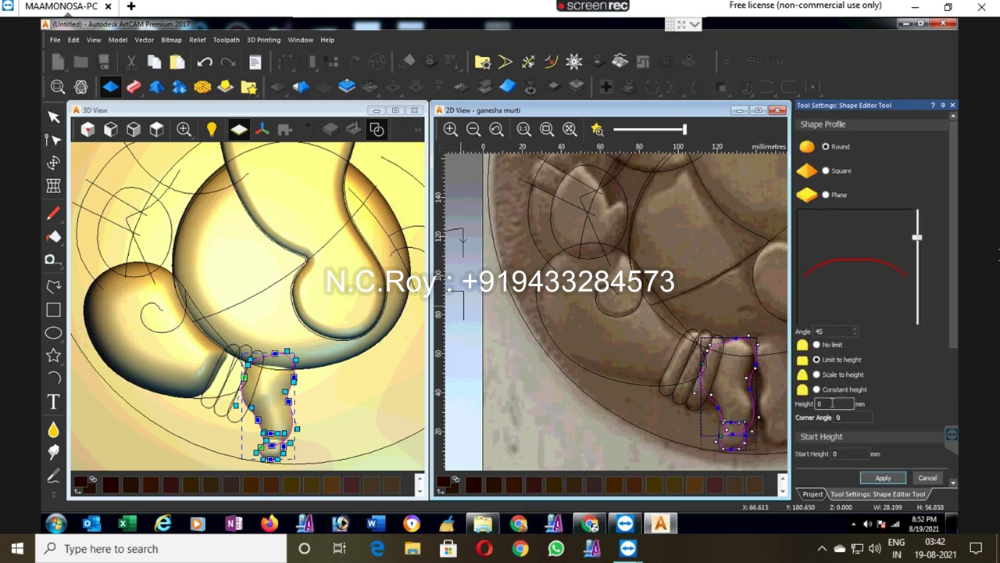
text(15)
drag(917, 238, 918, 205)
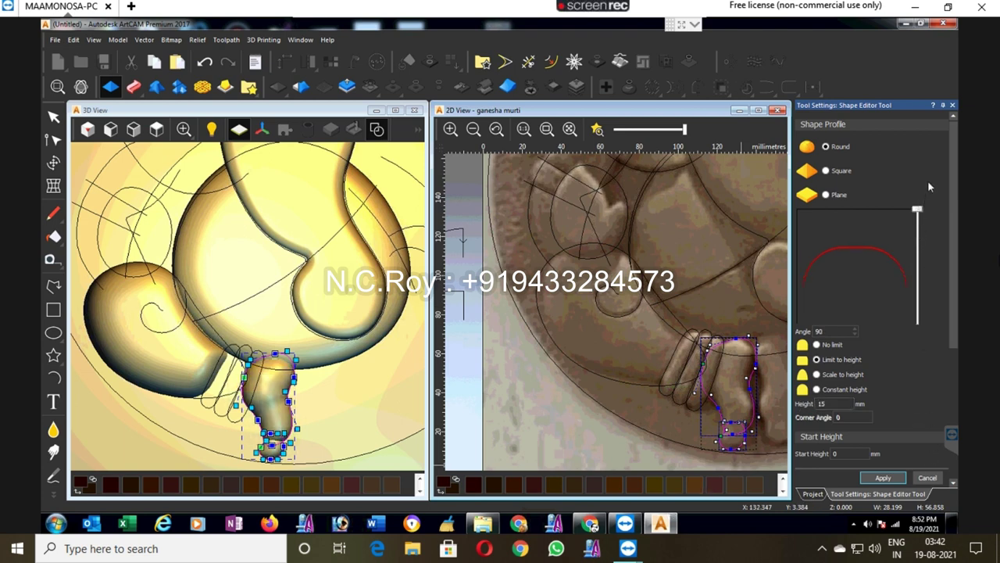
double_click(821, 403)
text(9)
key(Tab)
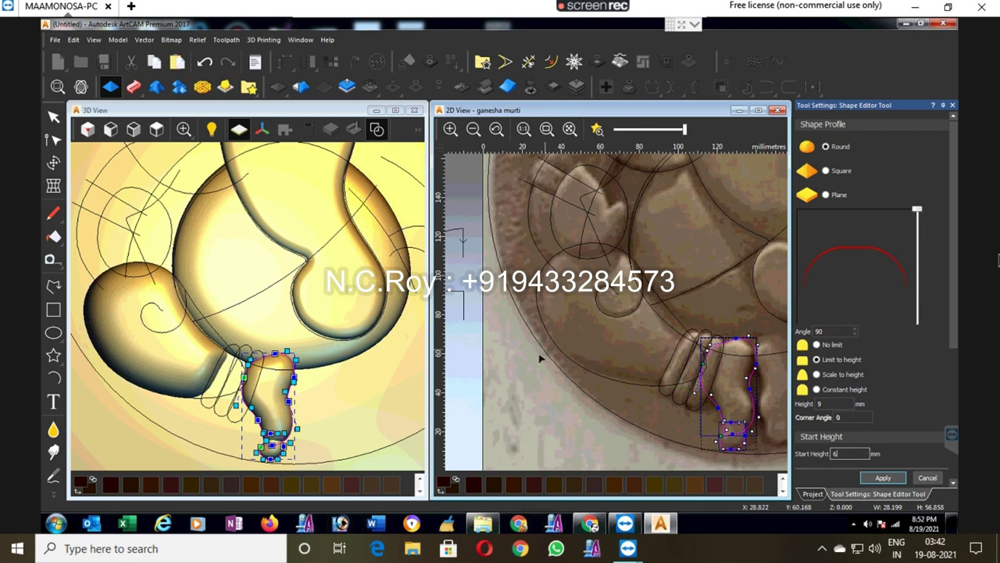
Step: Shorten the leg bottom and apply its rounded shape at 6 mm height
drag(692, 432, 717, 408)
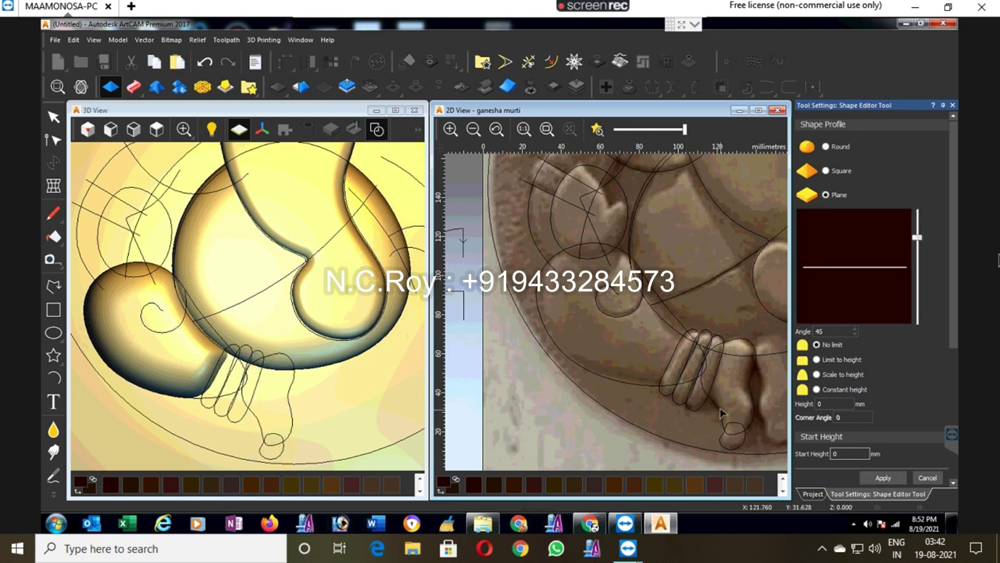
double_click(822, 403)
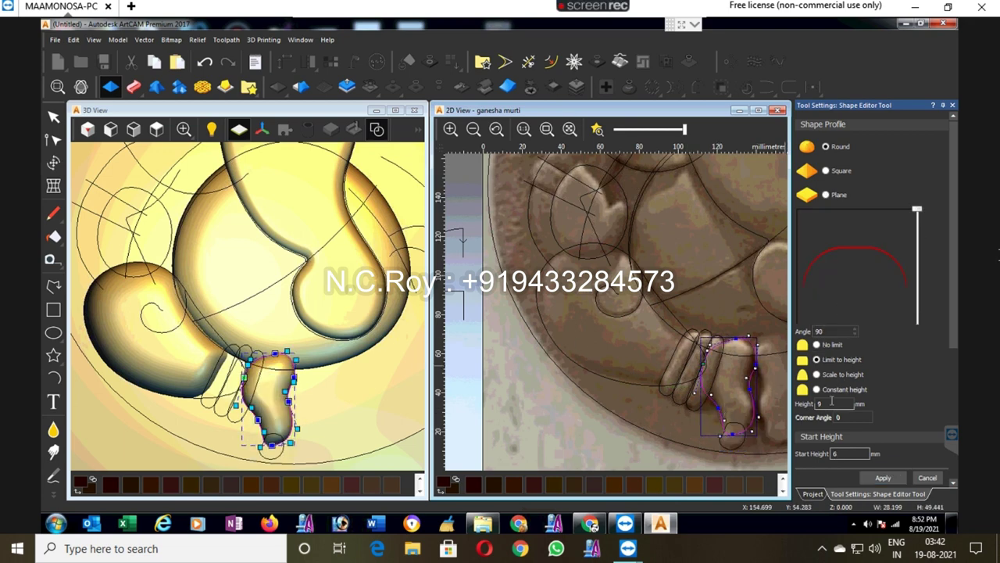
text(6)
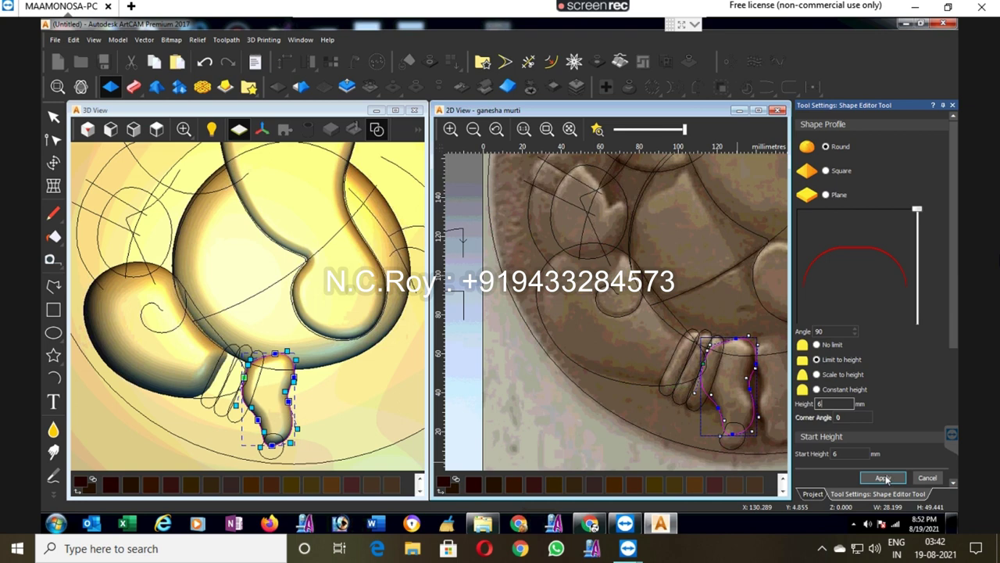
double_click(834, 453)
text(9)
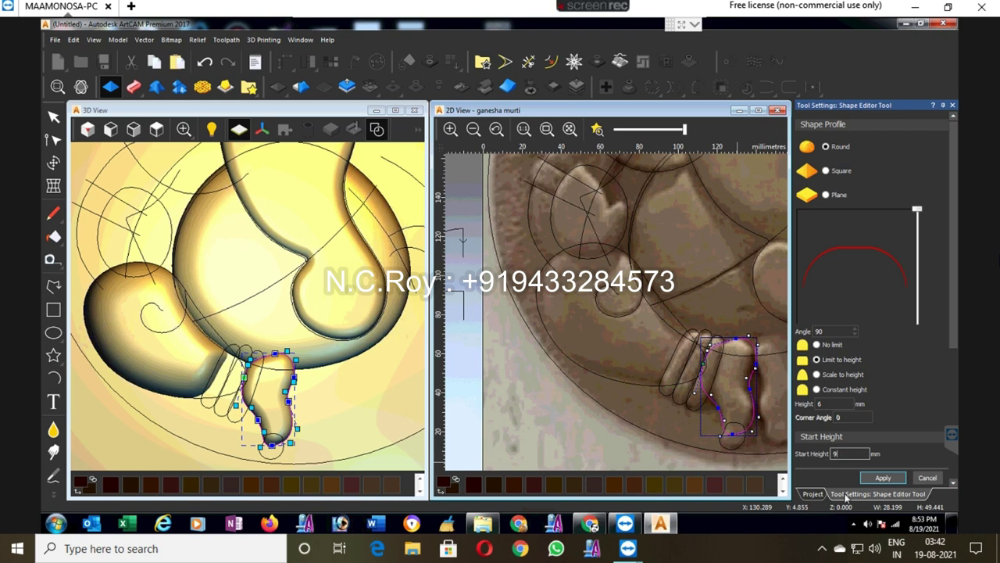
click(867, 478)
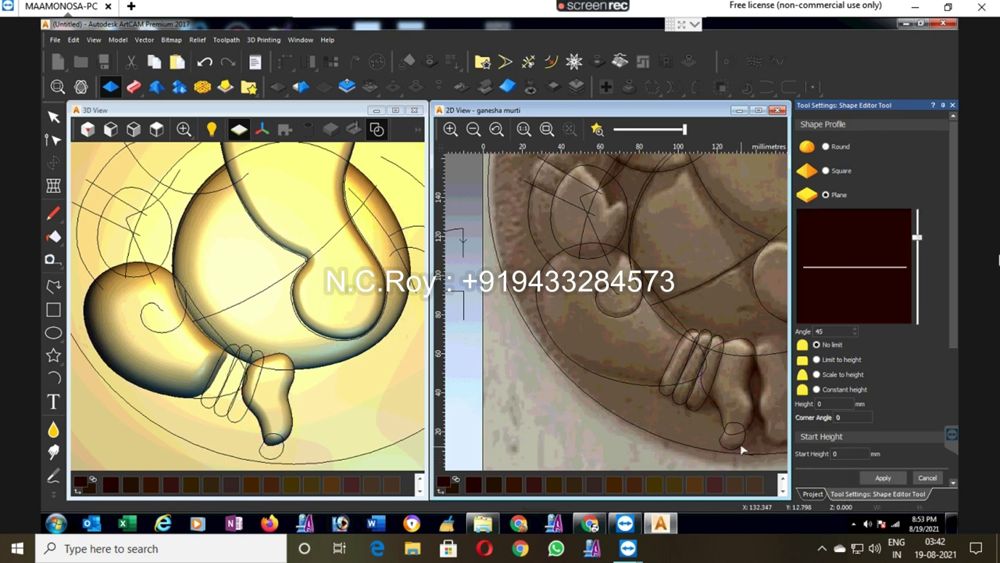
Step: Select the foot vector and give its rounded profile an 87° angle
click(742, 449)
double_click(828, 403)
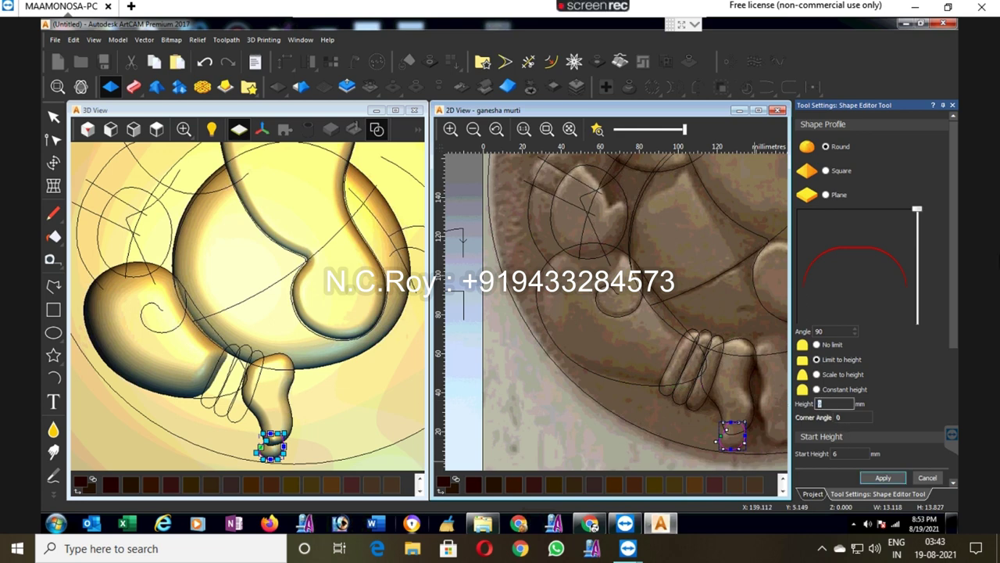
text(6)
double_click(835, 453)
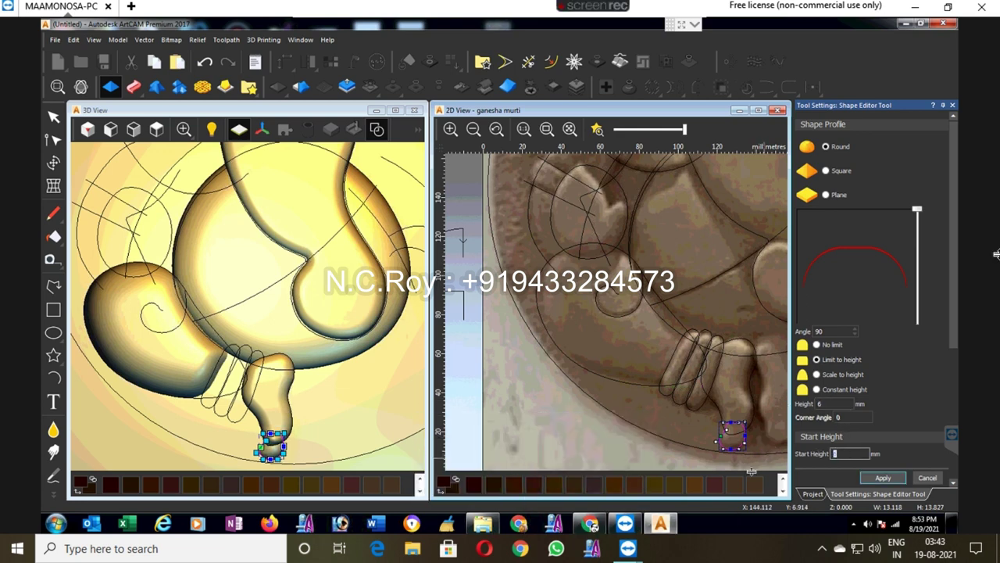
text(9)
drag(919, 234, 919, 212)
scroll(872, 297, down, 5)
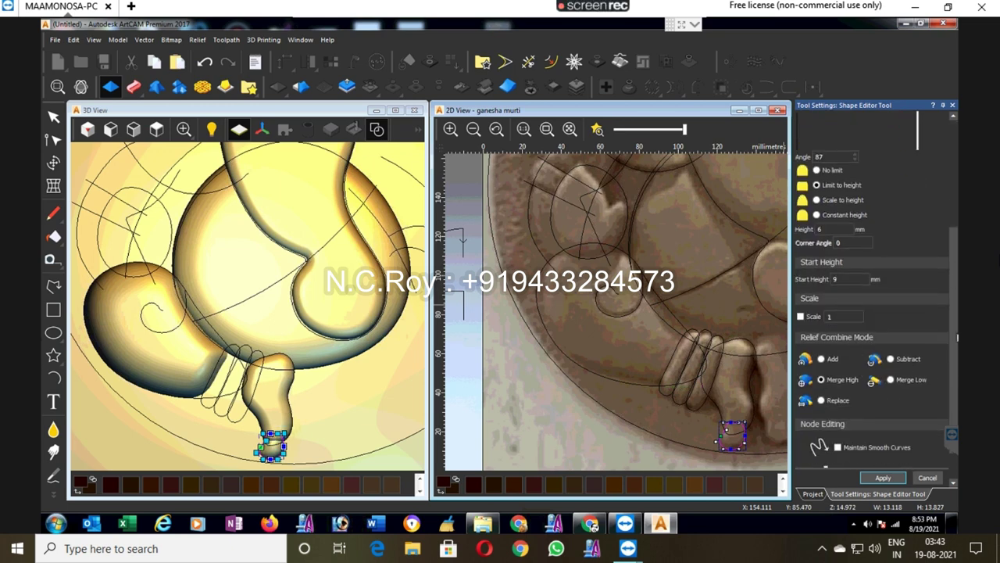
scroll(957, 337, up, 2)
scroll(958, 338, up, 2)
scroll(957, 338, up, 1)
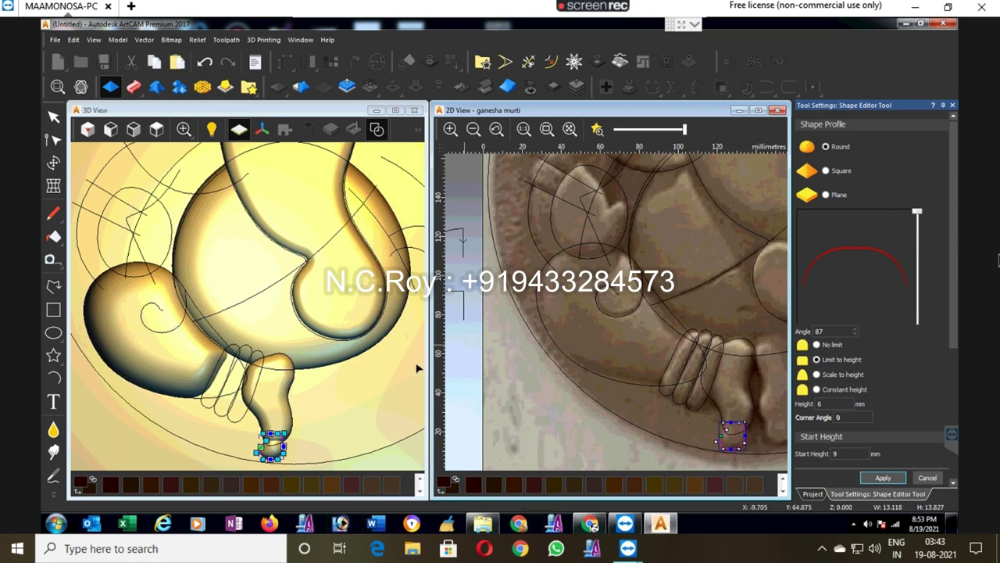
click(377, 129)
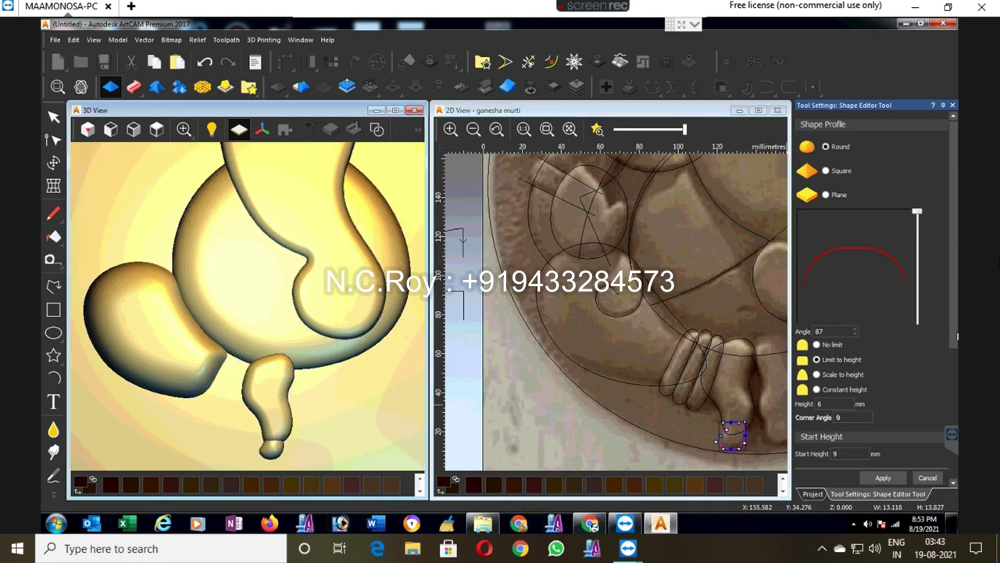
scroll(957, 337, down, 2)
scroll(958, 338, down, 1)
Step: Apply the foot shape with a 4 mm height limit and 11 mm start height
double_click(819, 281)
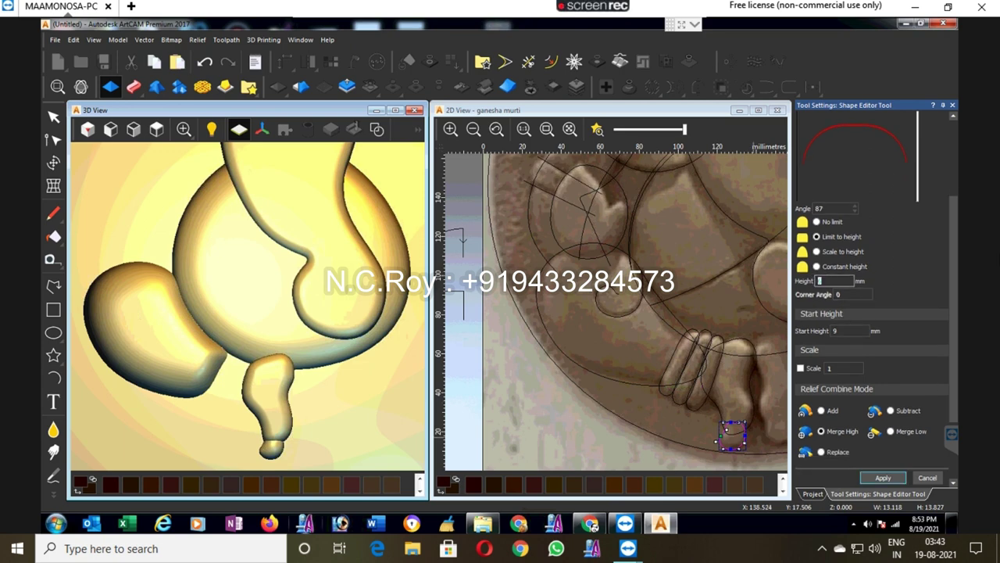
text(4)
double_click(835, 331)
text(11)
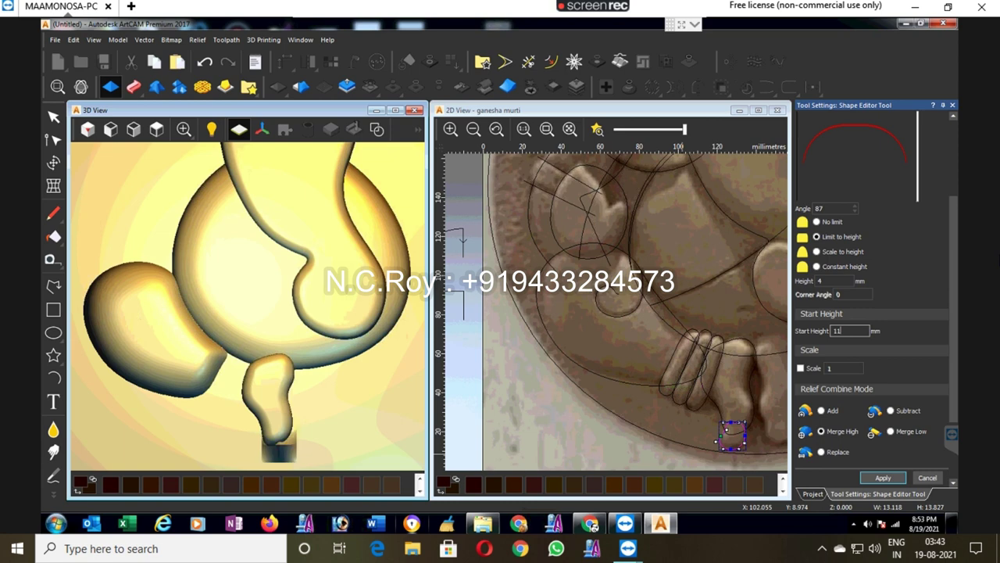
scroll(953, 227, up, 2)
scroll(957, 311, down, 1)
scroll(957, 311, down, 3)
click(883, 477)
click(928, 478)
click(311, 429)
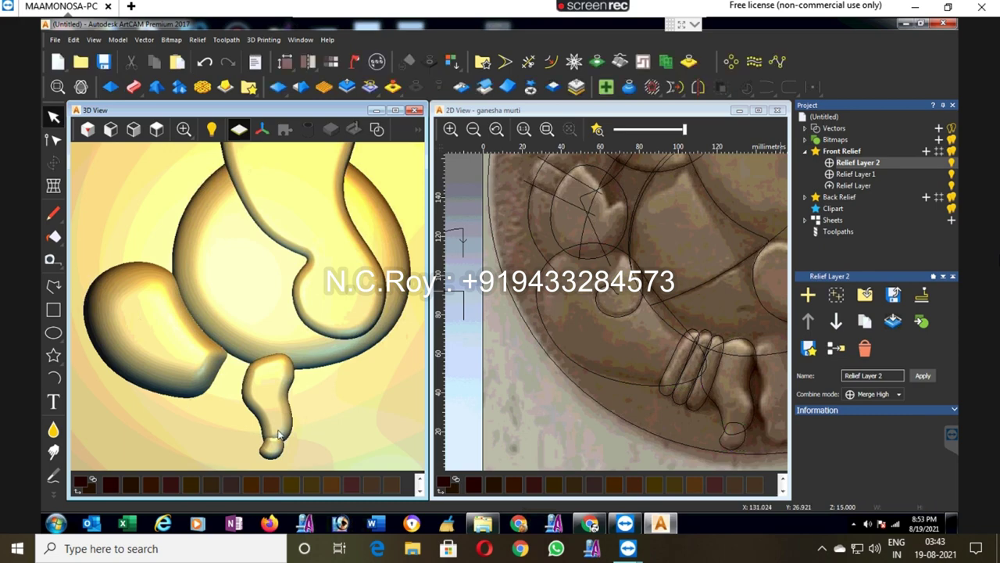
Step: Smudge the ankle edge and smooth the leg's right edge with a 43-pixel brush
scroll(289, 431, up, 2)
scroll(294, 417, up, 2)
scroll(266, 336, up, 2)
scroll(260, 324, up, 2)
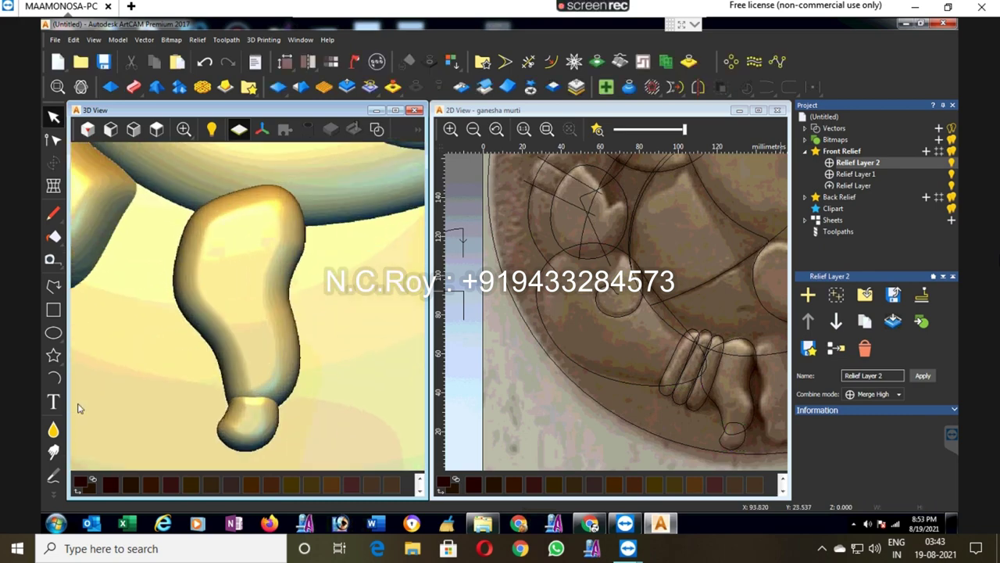
click(53, 452)
click(864, 245)
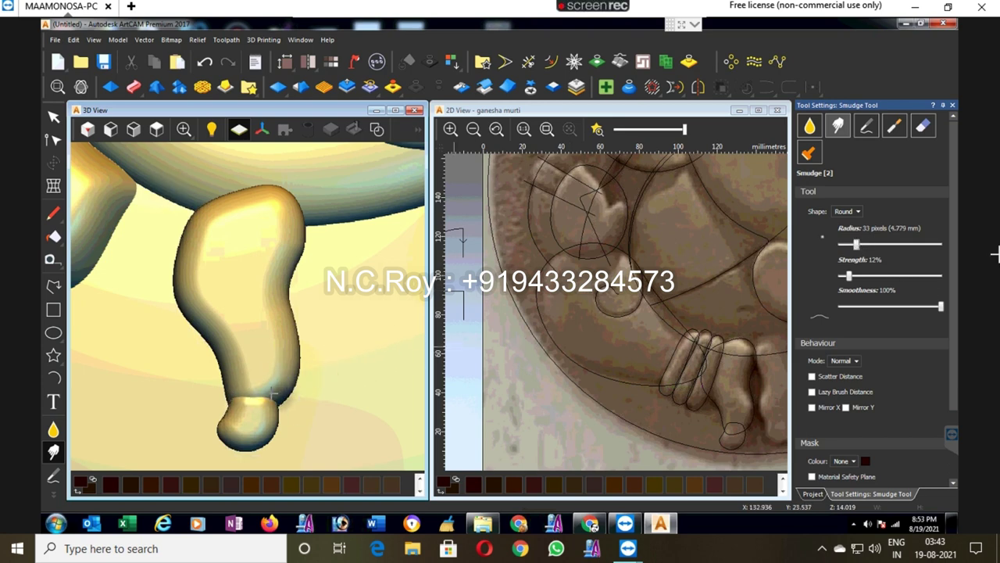
drag(247, 385, 261, 396)
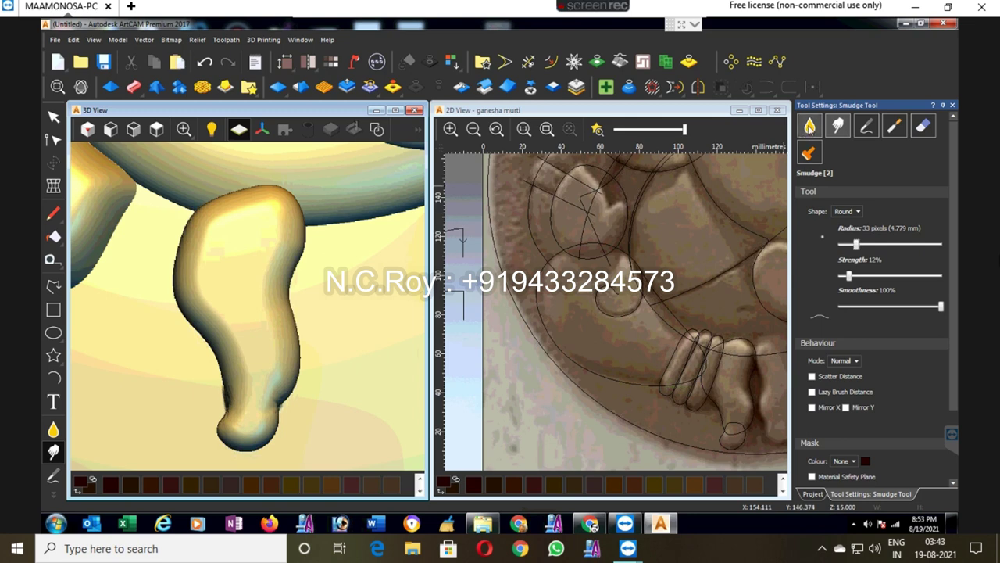
key(shift)
drag(873, 245, 862, 246)
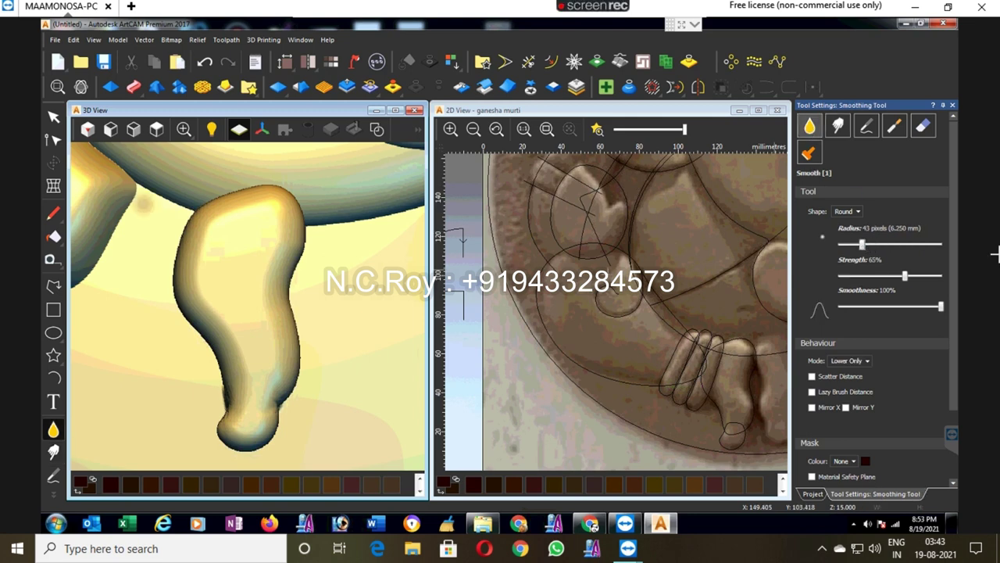
drag(237, 381, 297, 222)
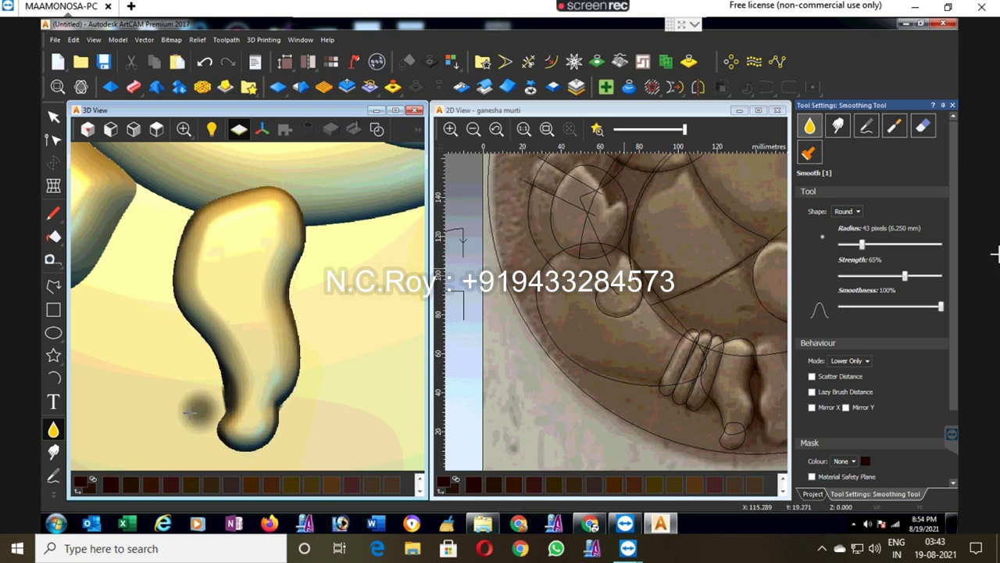
Step: Flatten a patch on the lower foot with a 43-pixel eraser
click(922, 125)
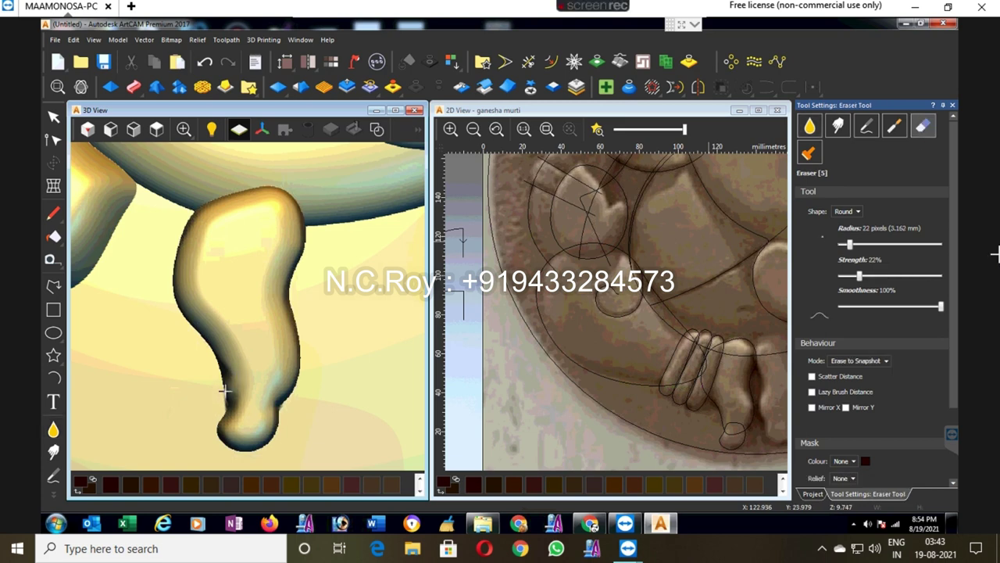
click(864, 245)
drag(189, 411, 224, 398)
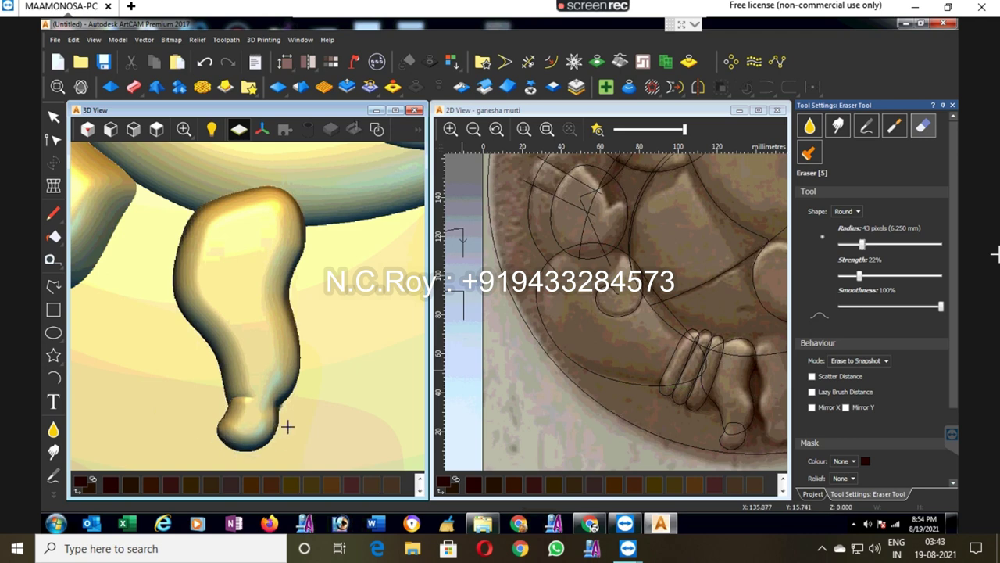
click(837, 125)
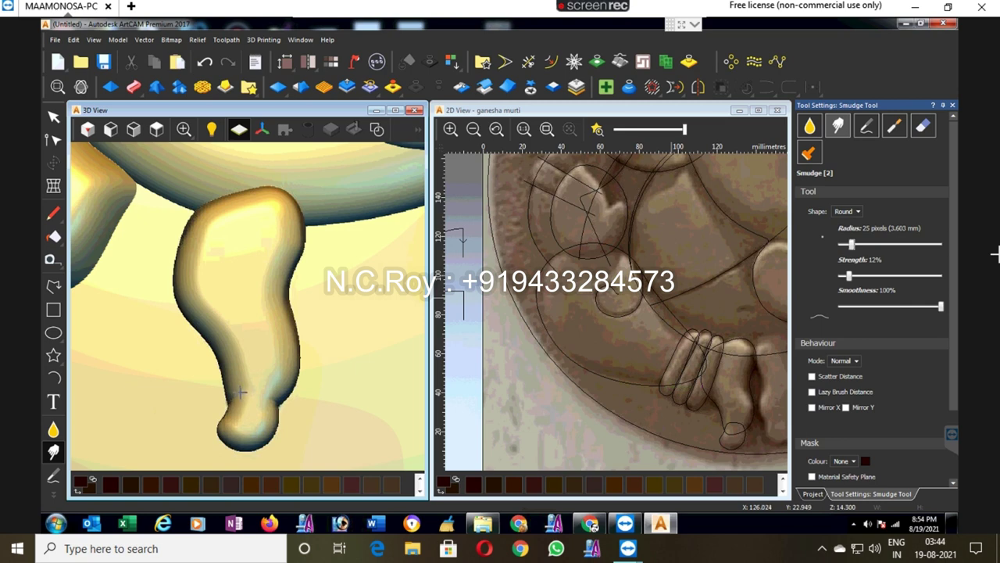
scroll(263, 383, down, 2)
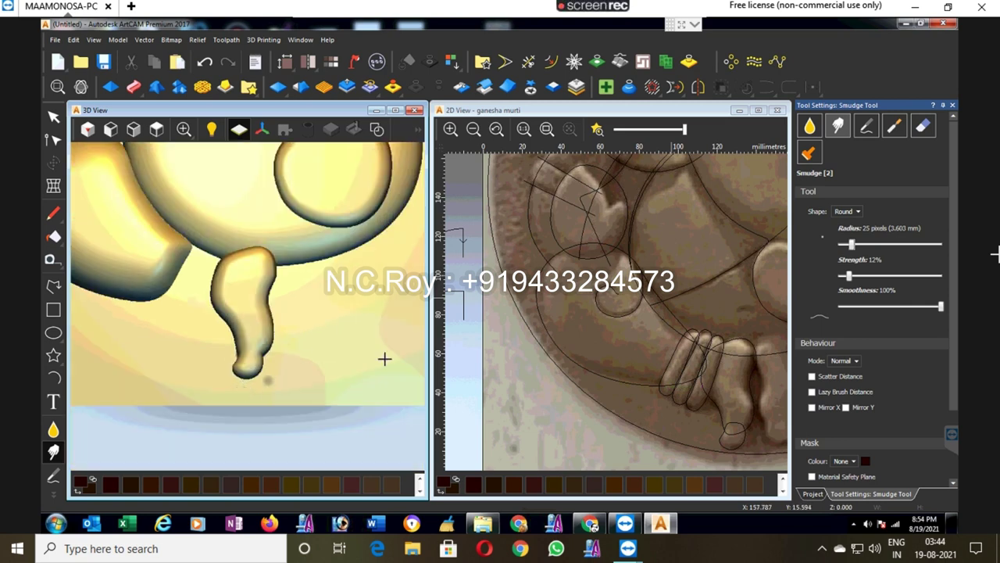
click(953, 104)
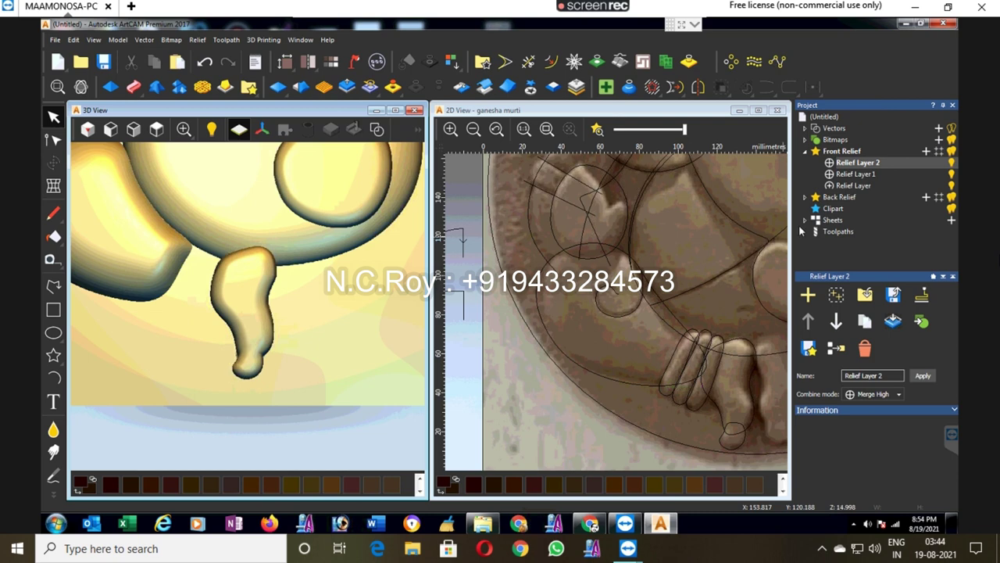
Step: Add Relief Layer 3, make it active, and select the anklet ring vectors
click(926, 151)
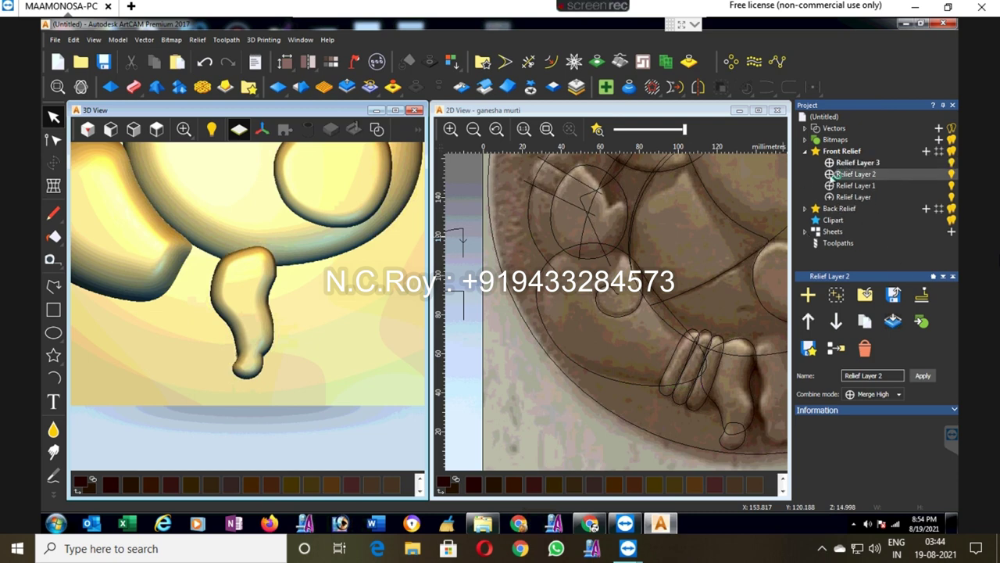
click(855, 163)
click(674, 352)
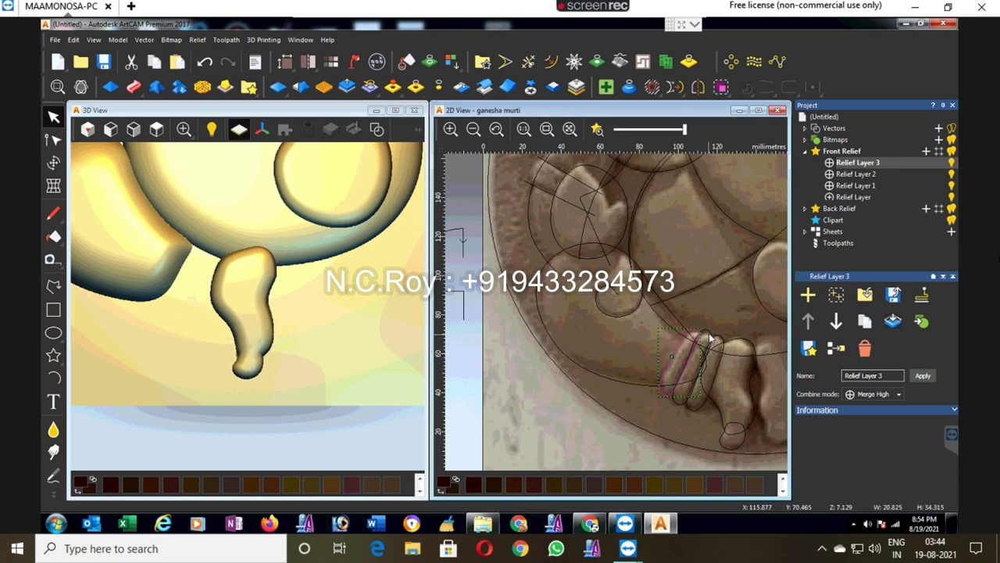
shift+click(700, 337)
shift+click(713, 341)
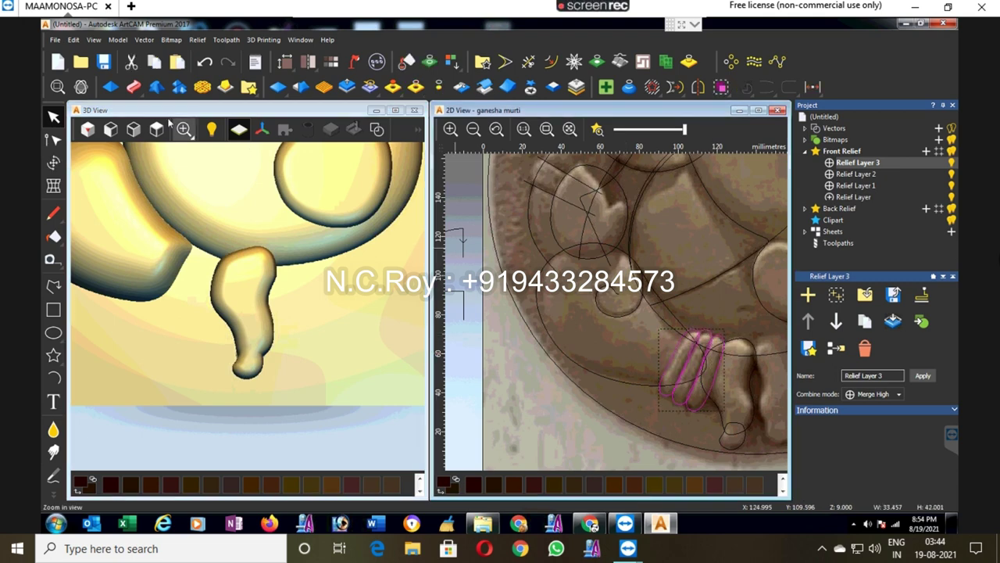
Step: Give the rings a Round Shape Editor profile at 90° with Limit to height on
click(112, 88)
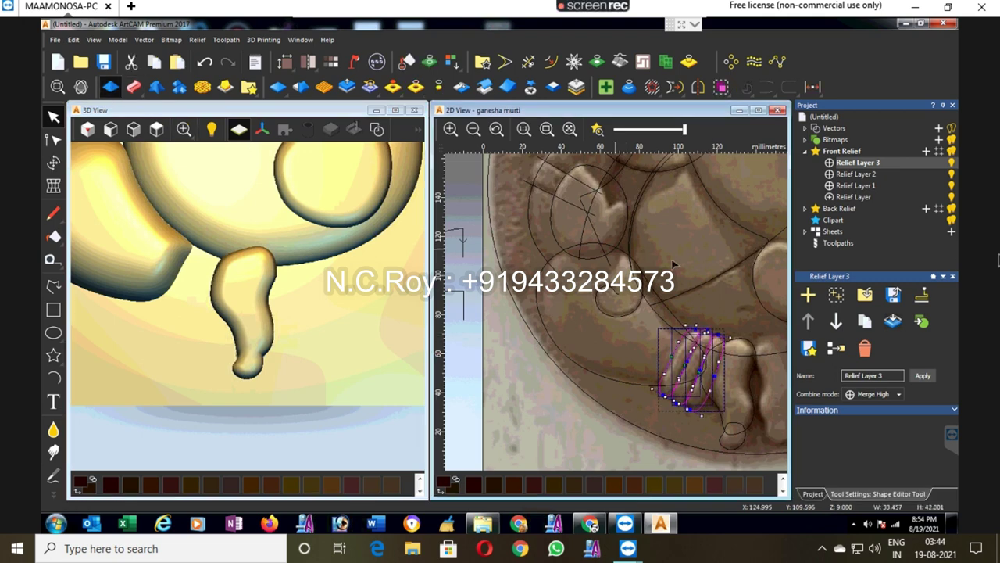
click(827, 148)
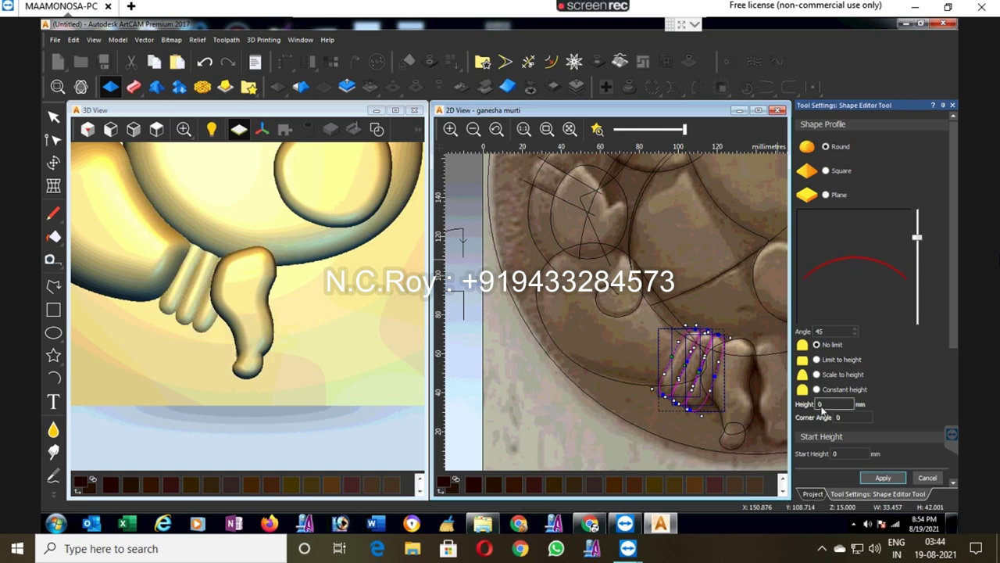
click(817, 359)
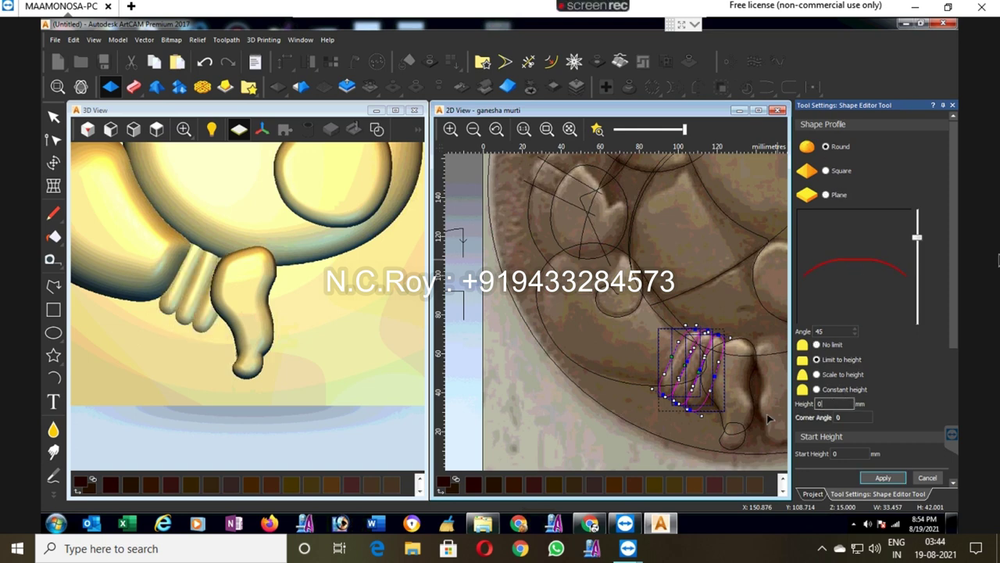
text(9)
click(836, 452)
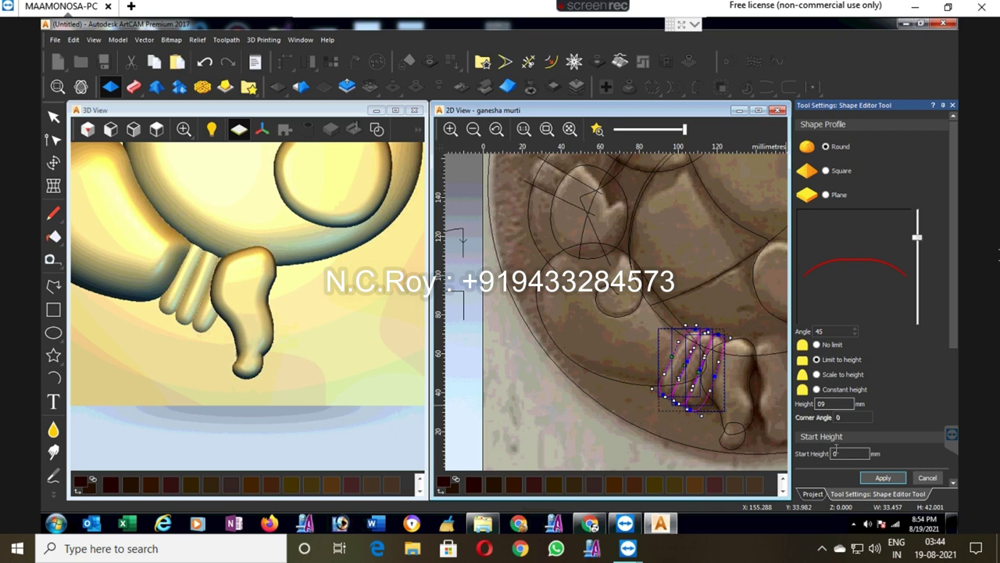
click(846, 456)
text(6)
key(Return)
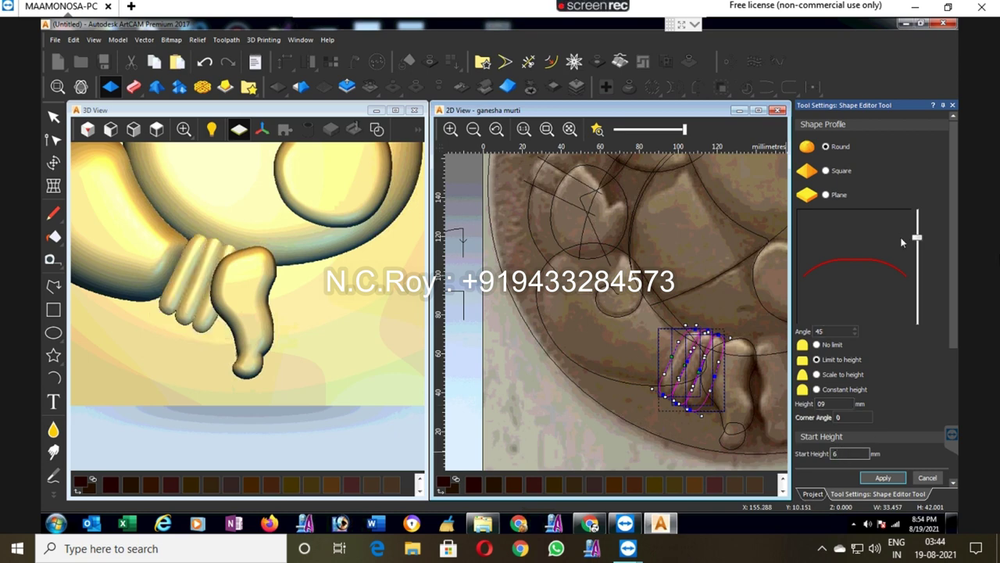
drag(919, 239, 935, 167)
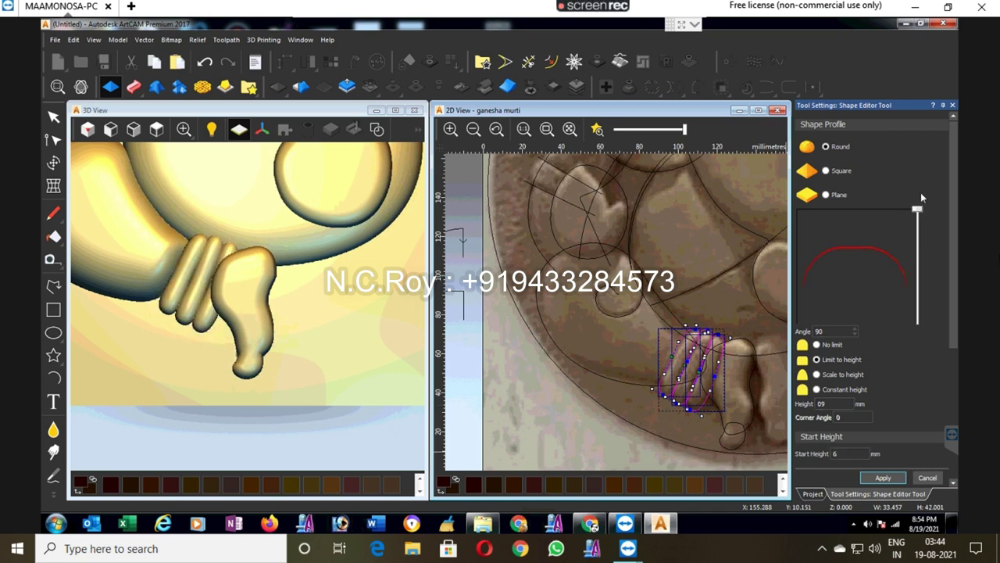
Step: Set the ring height limit to 4 mm and the start height to 11 mm
double_click(831, 404)
text(6)
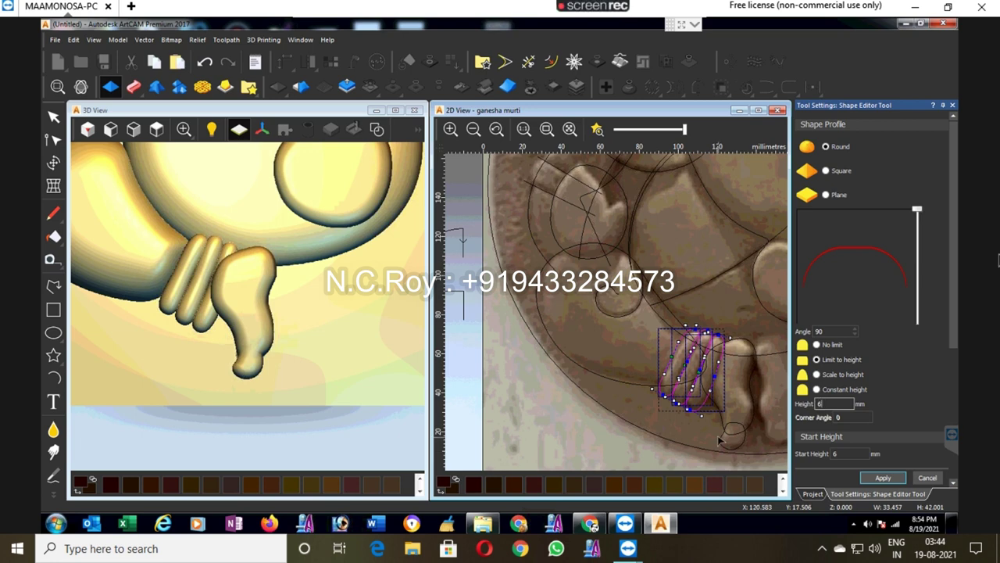
double_click(847, 454)
text(9)
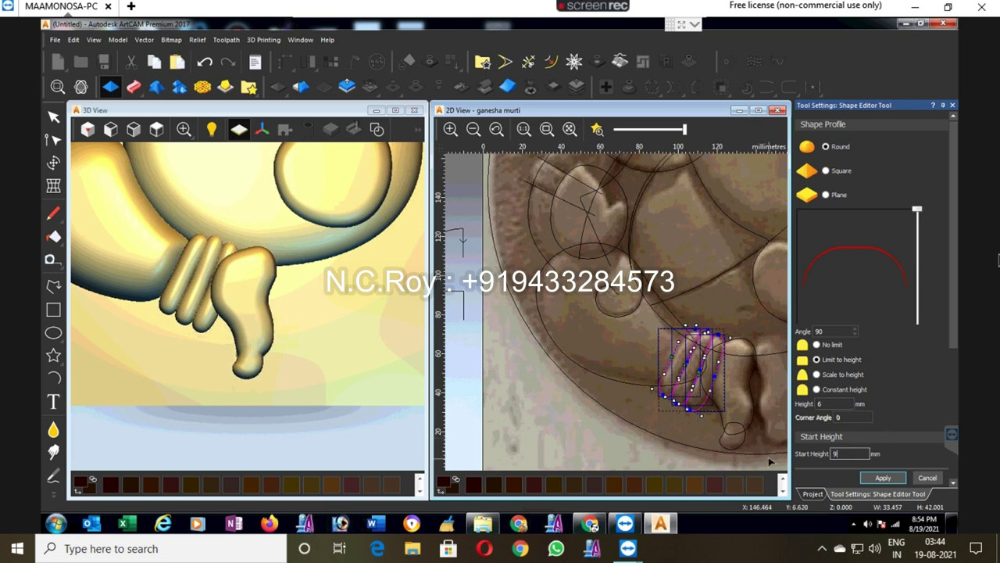
click(918, 211)
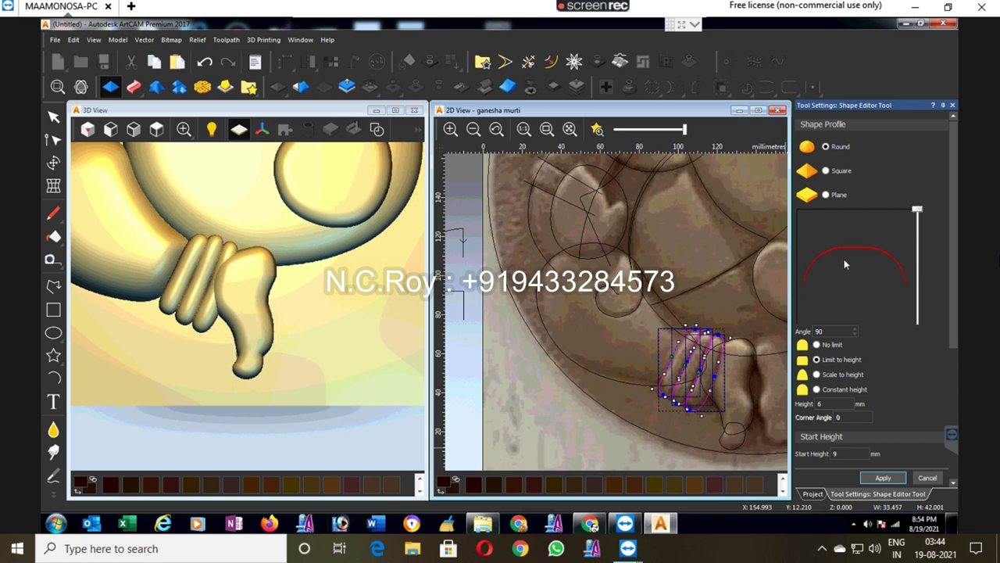
double_click(820, 403)
text(9)
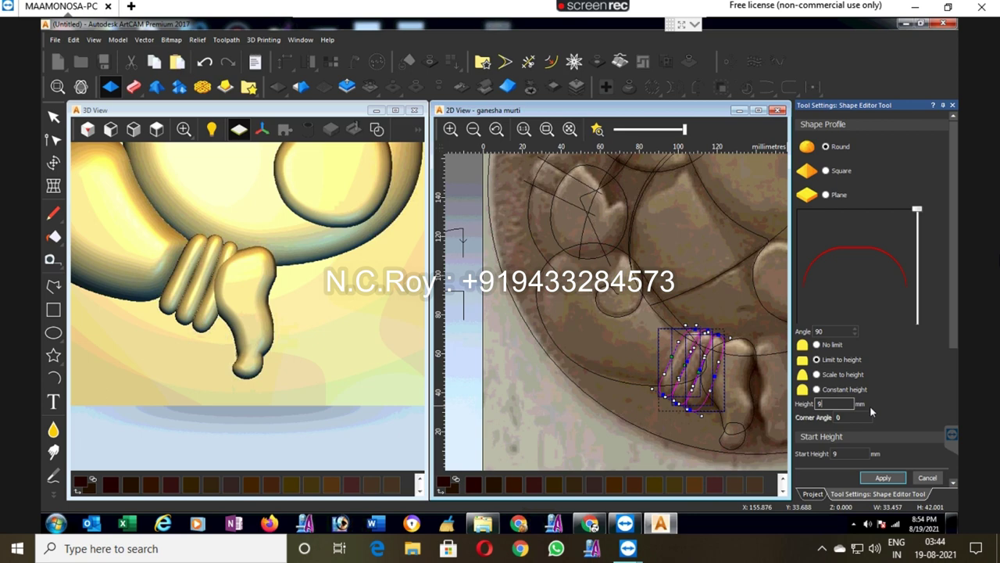
double_click(840, 454)
text(6)
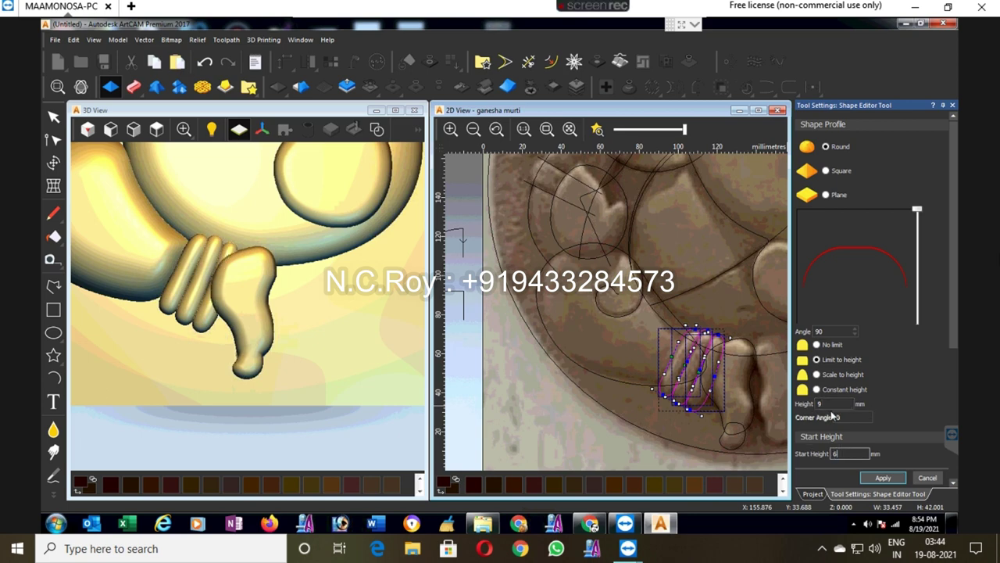
double_click(822, 403)
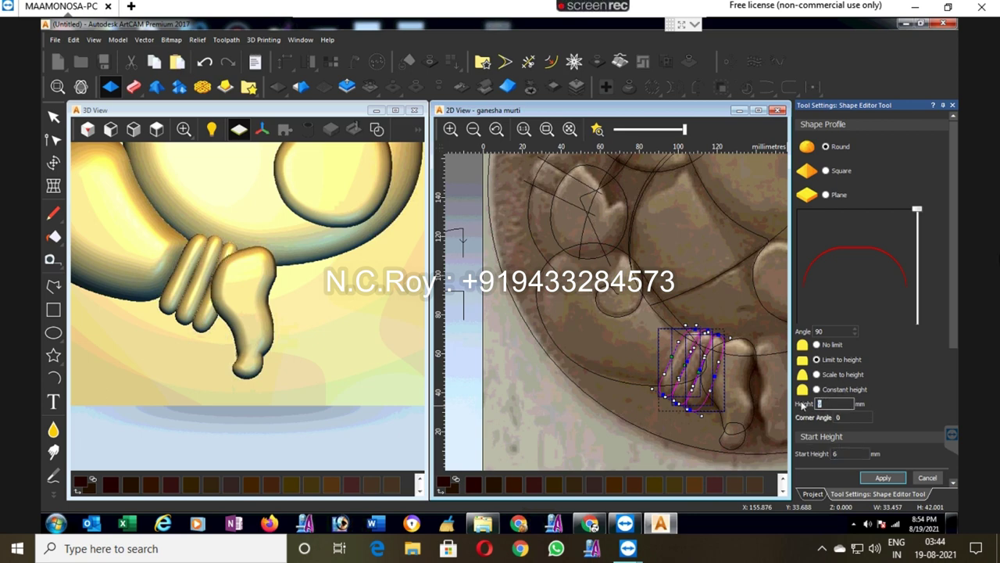
text(4)
double_click(836, 454)
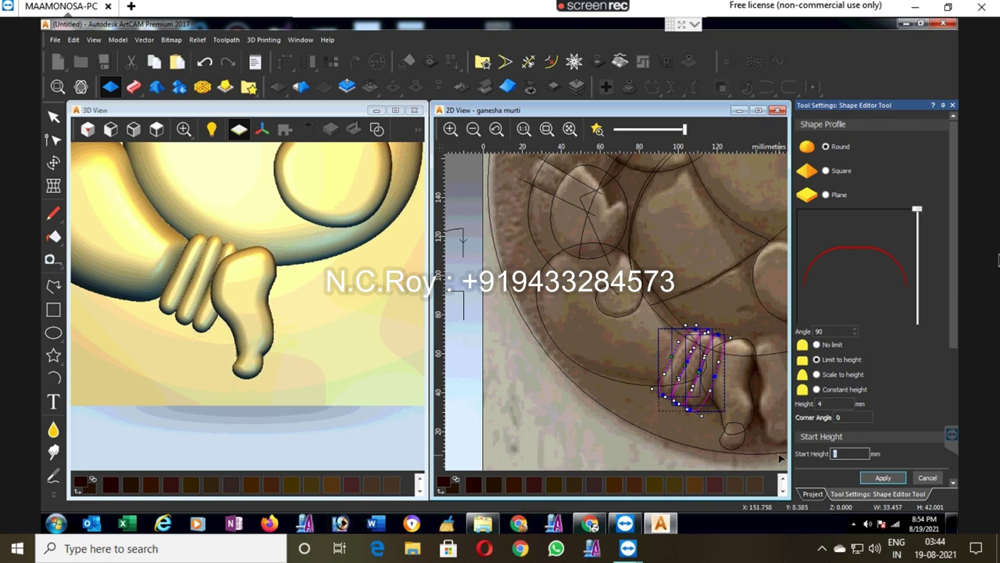
text(11)
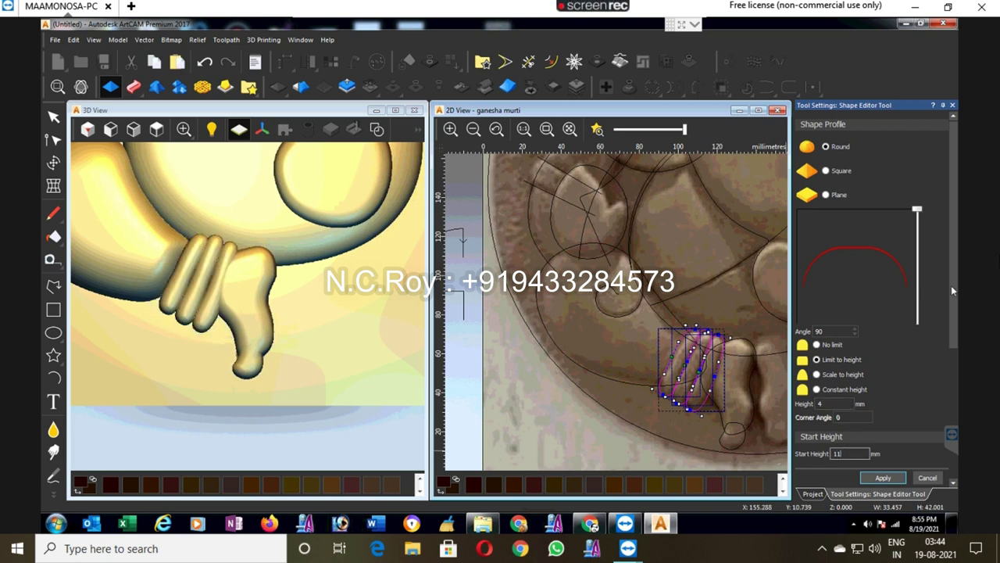
Step: Apply the rounded ring profile to Relief Layer 3
scroll(955, 308, down, 2)
scroll(938, 351, down, 2)
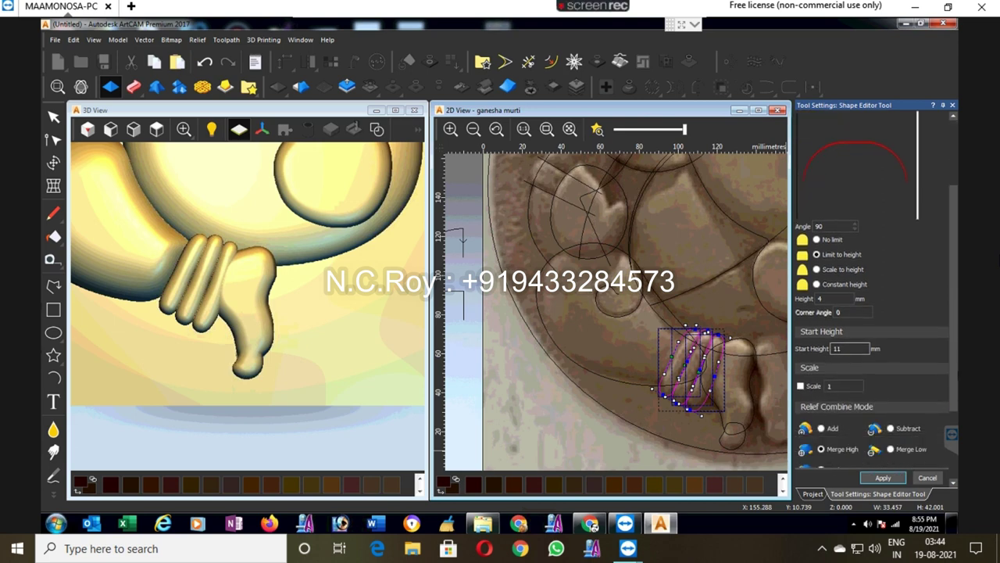
click(884, 478)
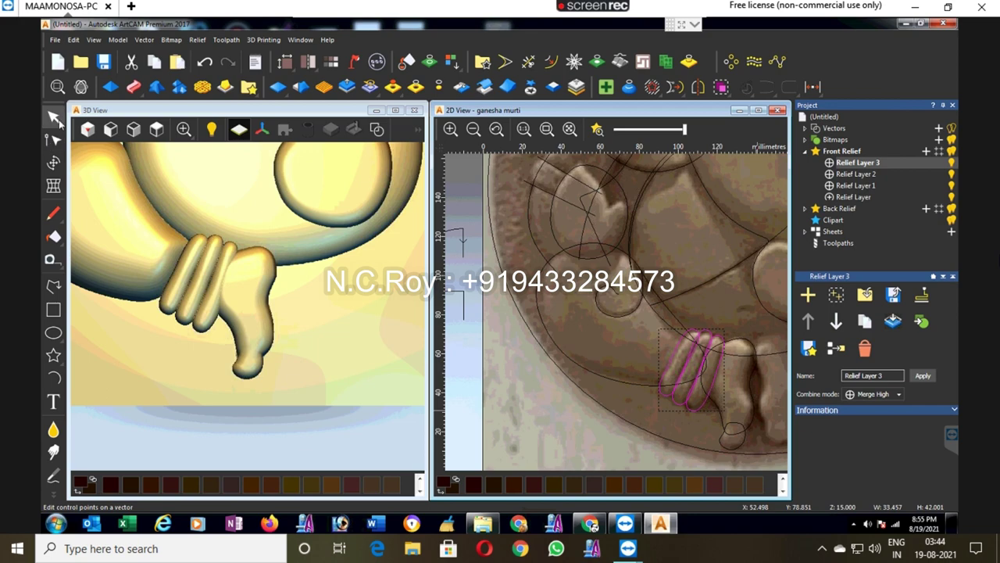
click(81, 87)
Step: Set the Smudge tool to a 115-pixel Raise Only brush and show the shaded relief in 2D
mouse_move(268, 339)
mouse_down()
mouse_move(249, 361)
mouse_move(225, 354)
mouse_up()
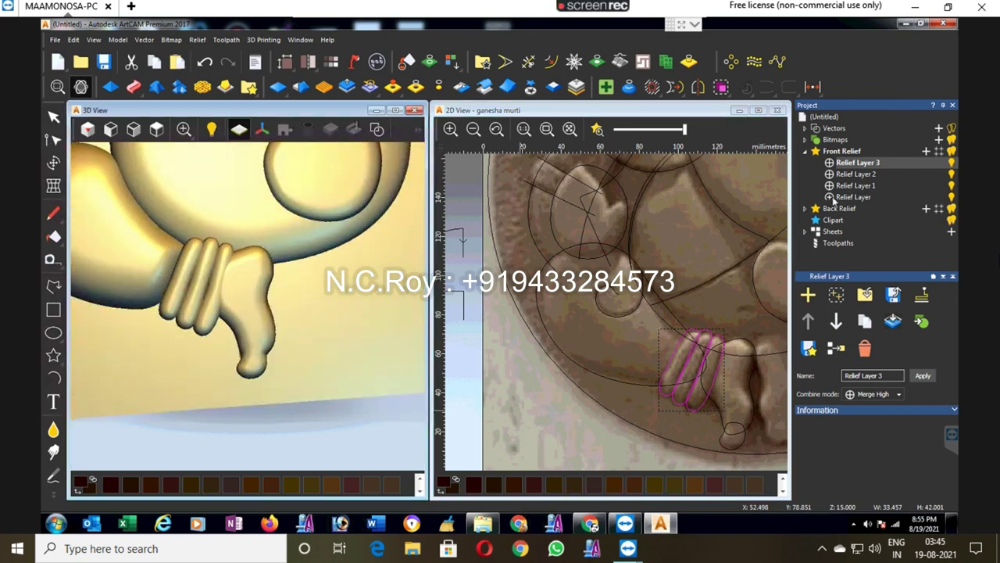
click(854, 186)
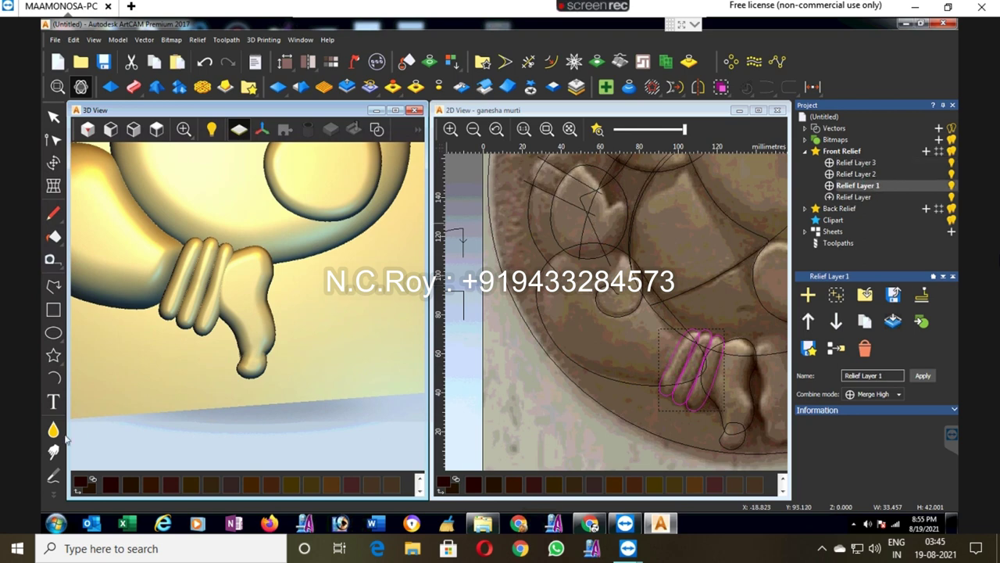
click(53, 452)
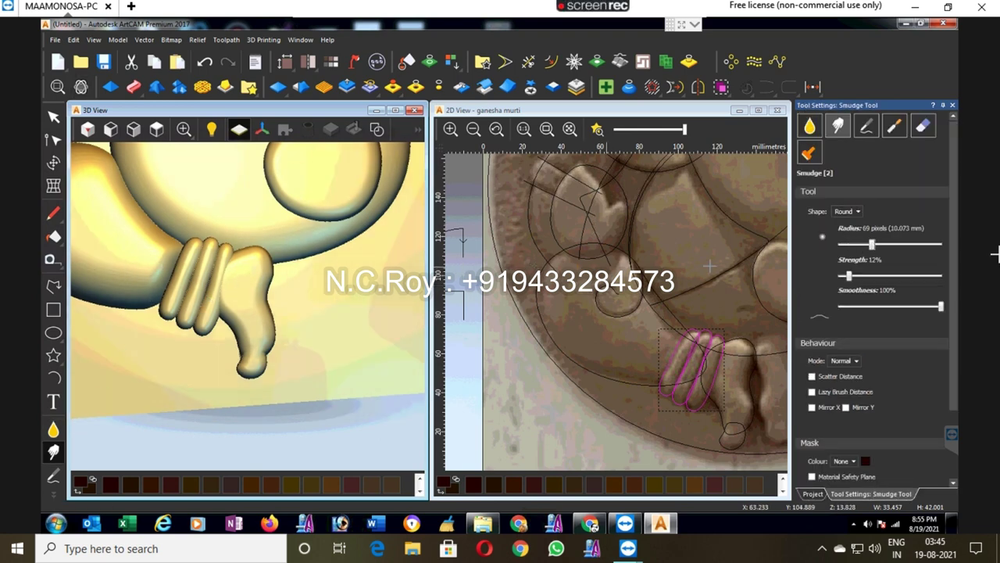
click(884, 245)
click(844, 361)
click(847, 385)
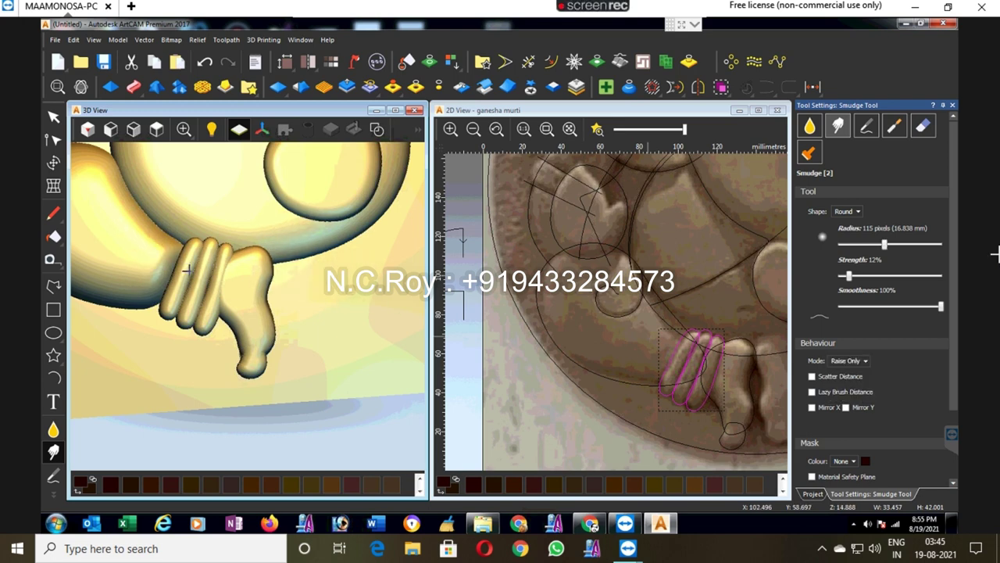
scroll(195, 274, down, 2)
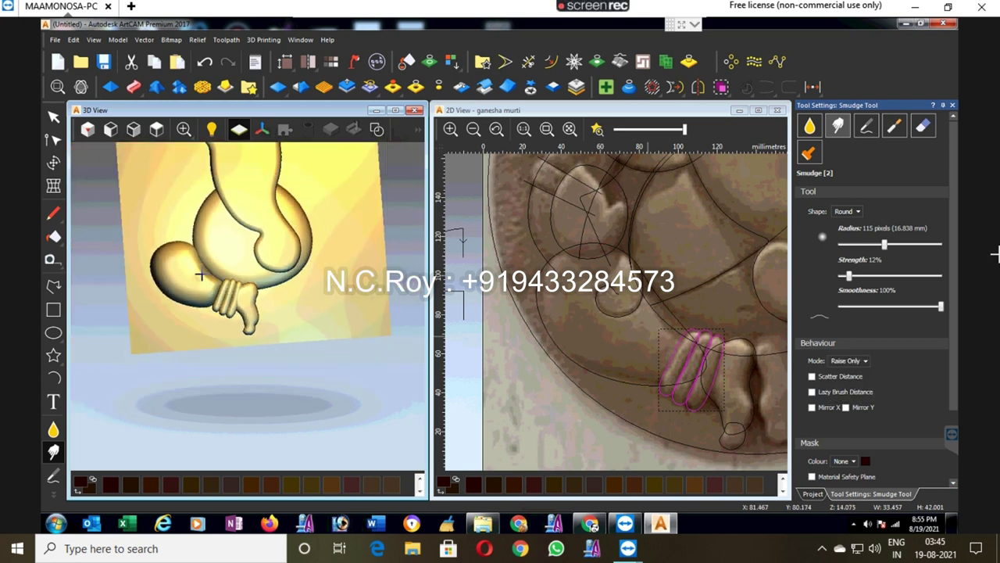
click(598, 129)
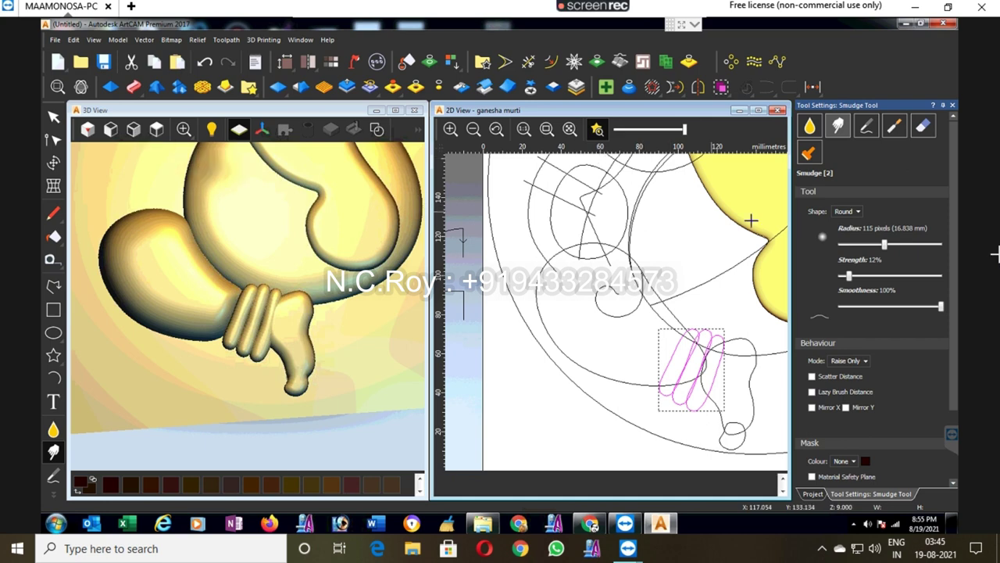
Step: Switch to Relief Layer 2 and reopen the Smudge tool in the 3D view
click(952, 105)
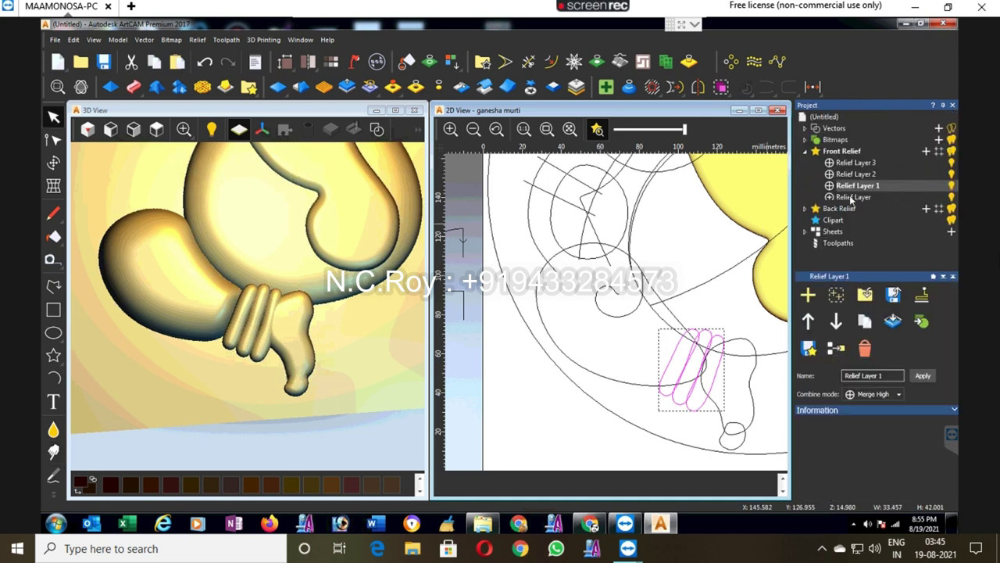
click(854, 197)
click(859, 173)
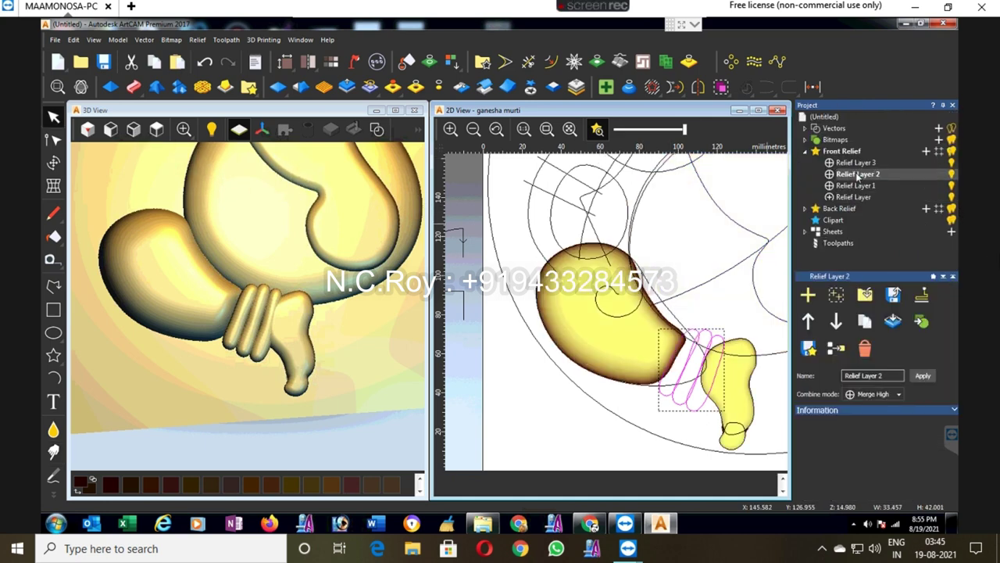
click(53, 451)
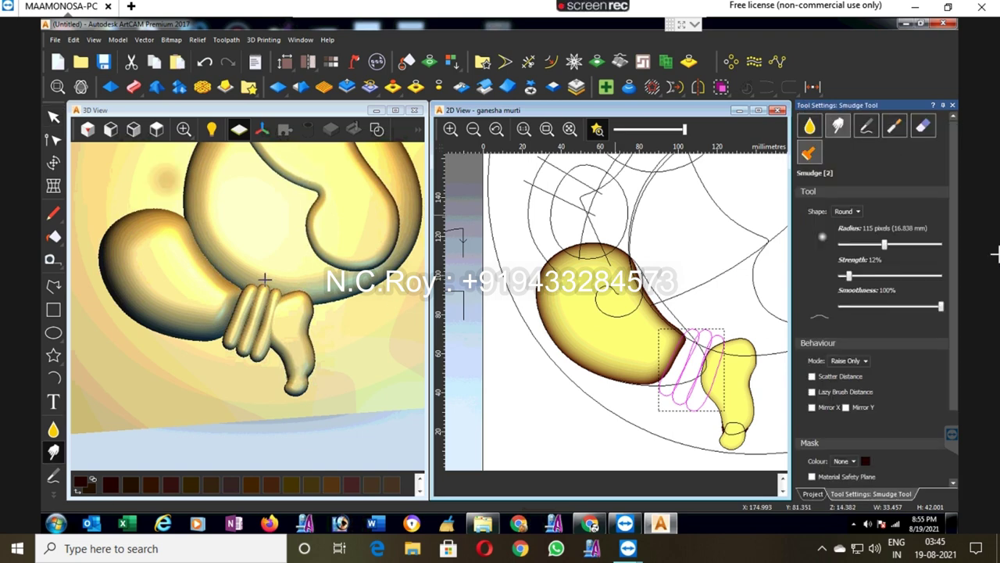
click(204, 304)
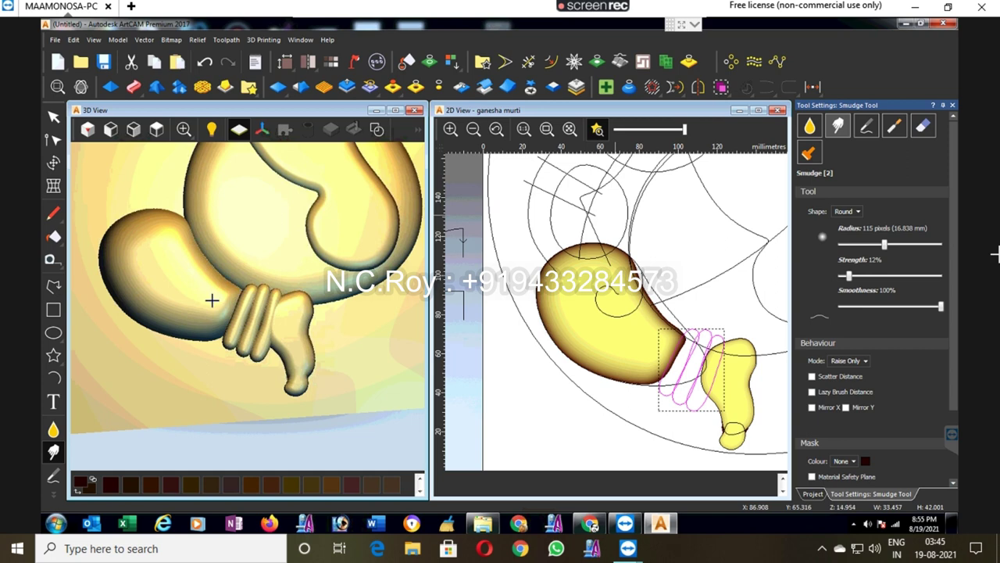
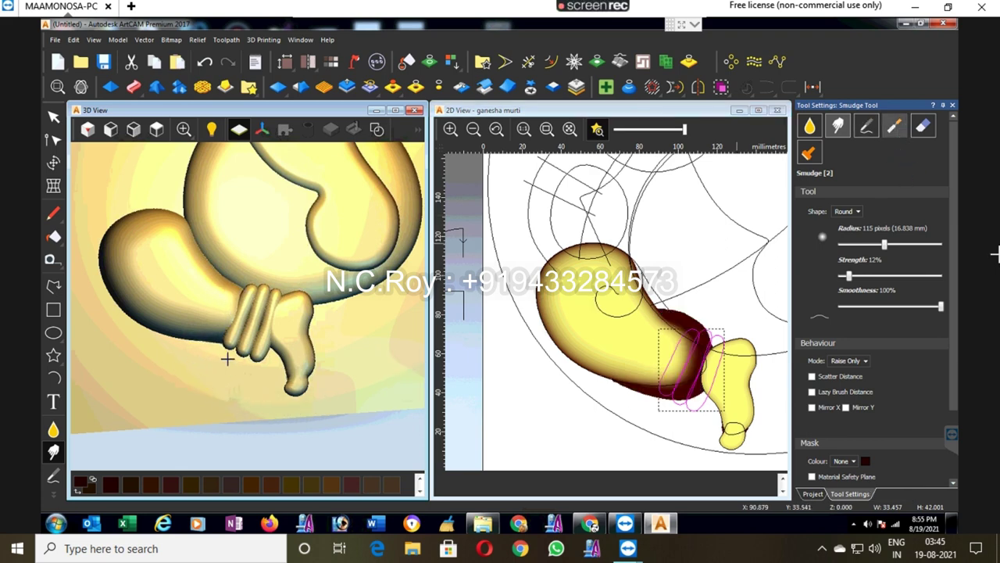
Step: Reshape the finger relief on the hand and smudge around the fingers
drag(239, 337, 250, 332)
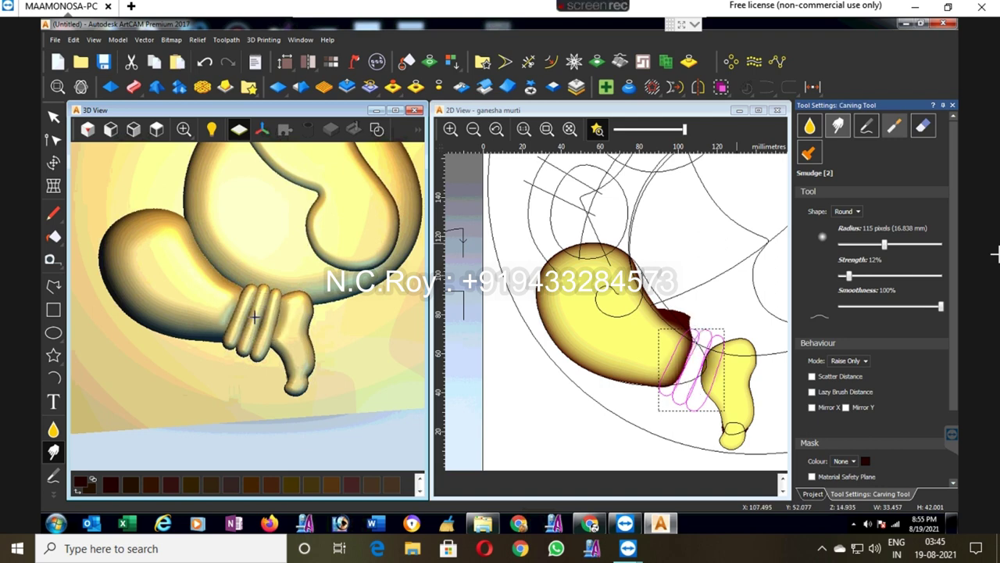
drag(250, 332, 312, 293)
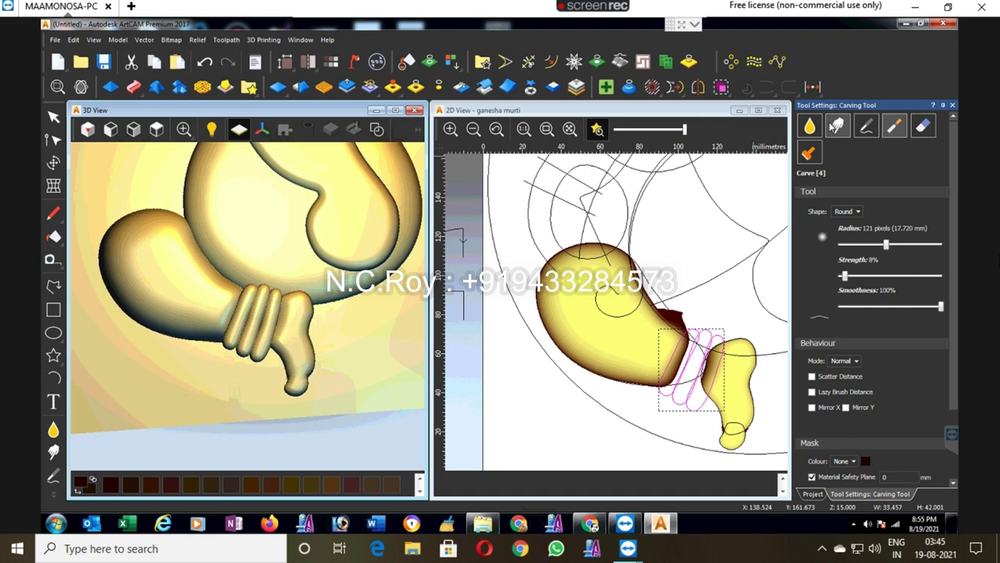
click(837, 125)
mouse_move(280, 322)
mouse_down()
mouse_move(277, 301)
mouse_move(274, 317)
mouse_up()
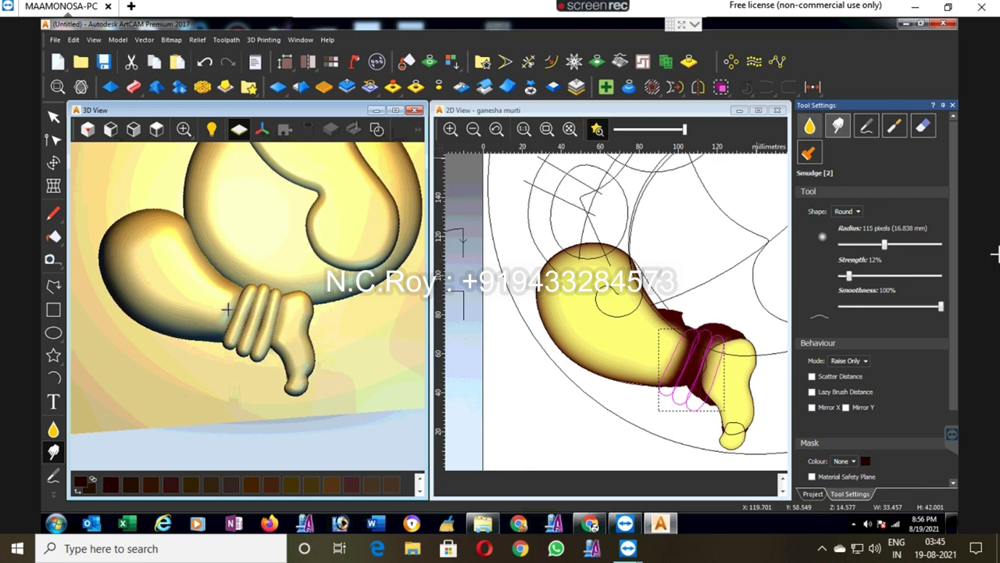
Step: Lower the smoothing strength to 18% and set the smudge mode to Normal
key(s)
click(857, 277)
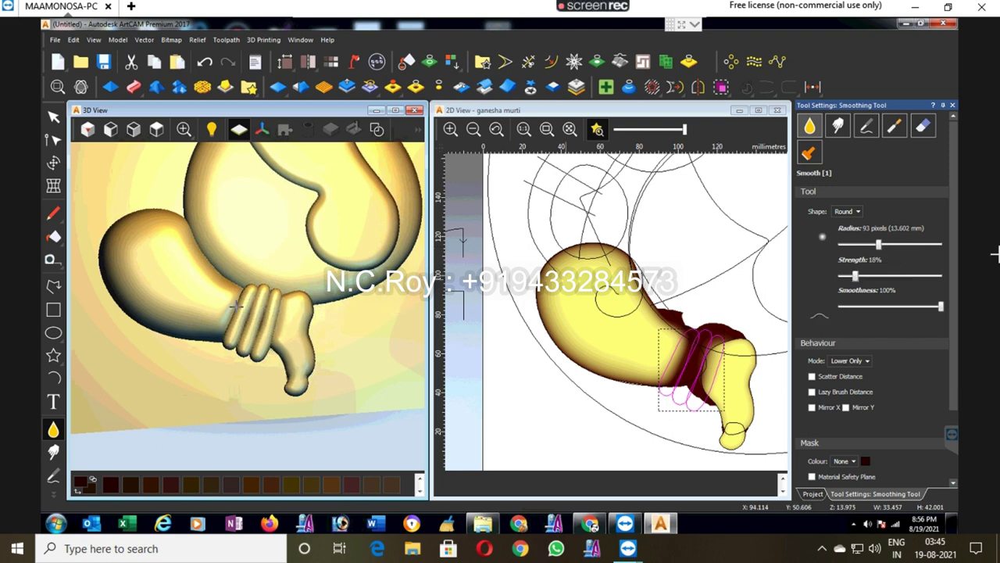
click(838, 125)
click(848, 361)
click(840, 374)
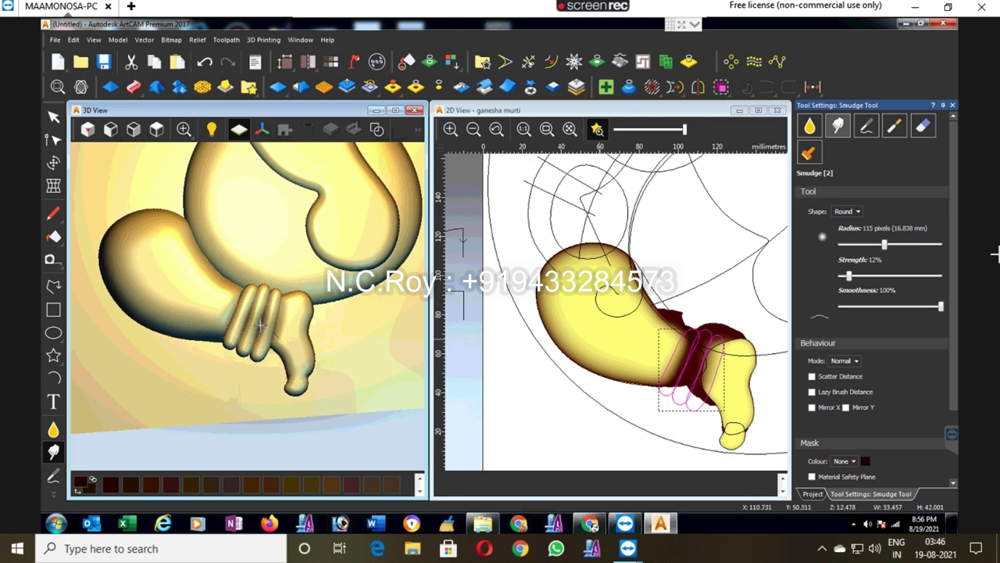
scroll(217, 350, up, 3)
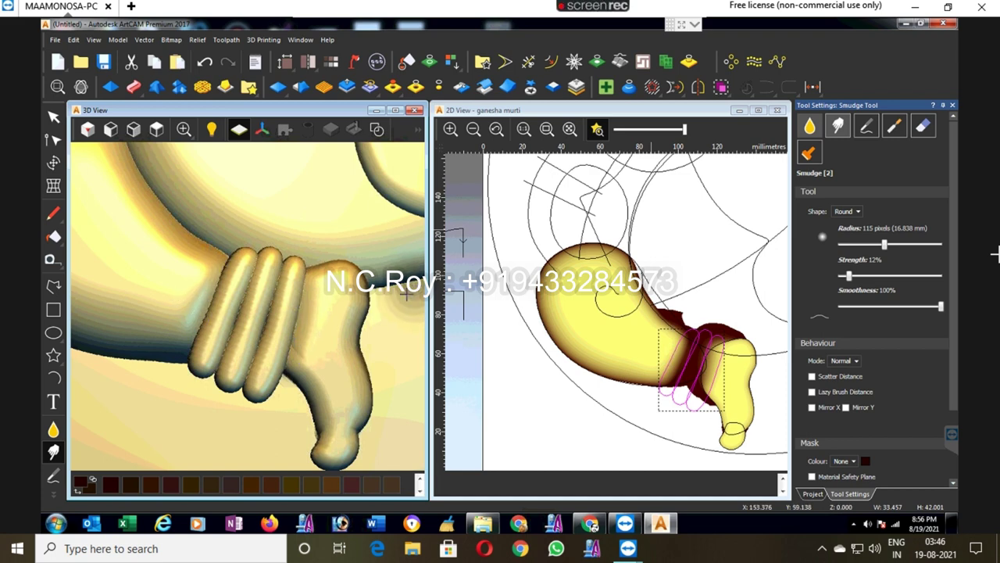
Step: Show the whole relief in 3D and shrink the carving brush radius
click(53, 429)
click(179, 130)
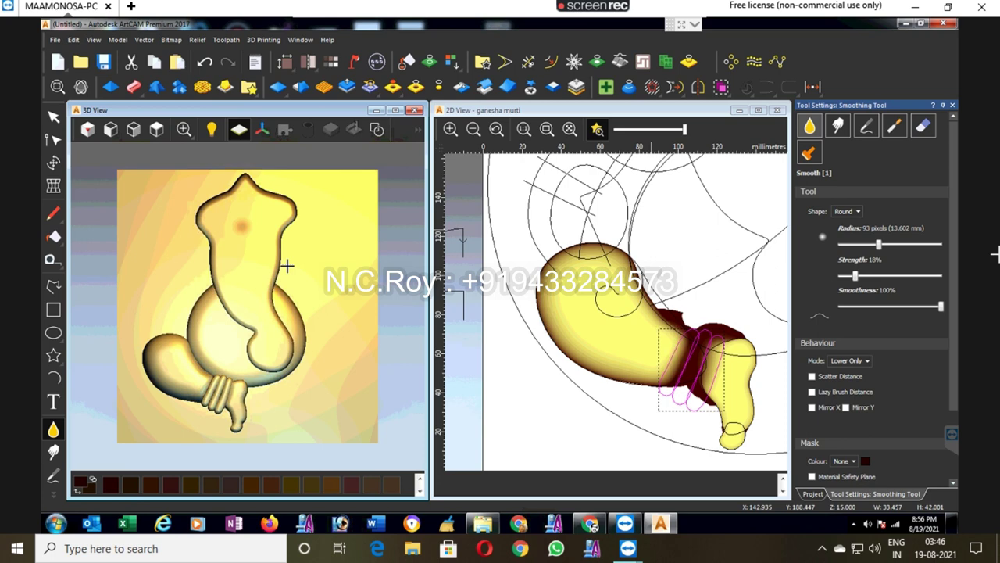
scroll(211, 403, up, 3)
scroll(299, 347, up, 2)
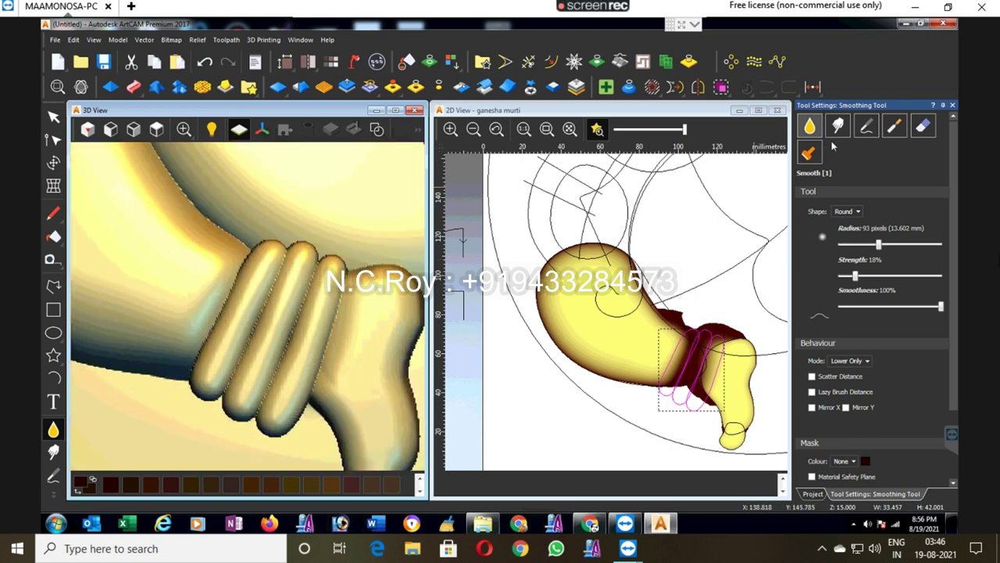
drag(870, 245, 854, 244)
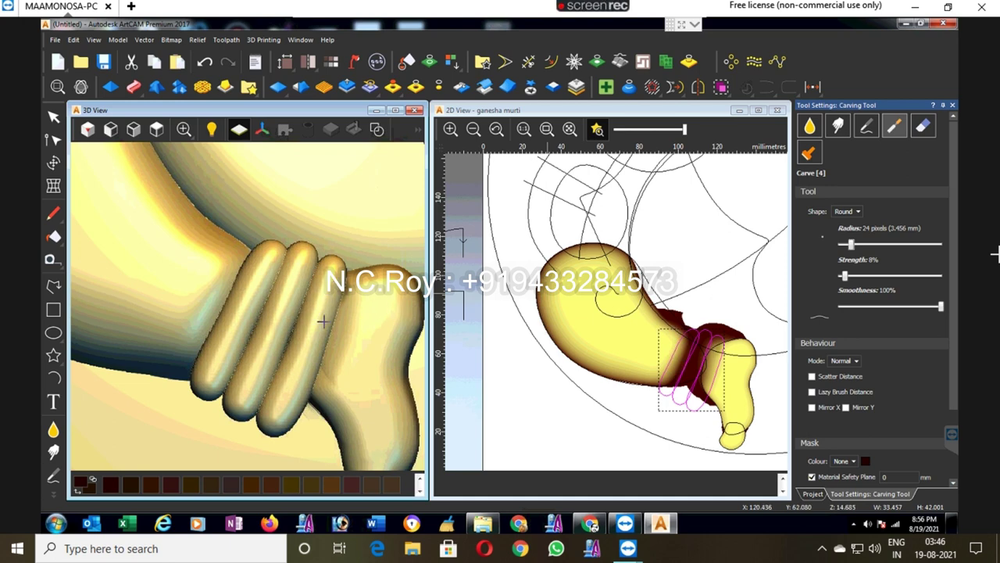
scroll(308, 322, down, 1)
scroll(304, 313, down, 2)
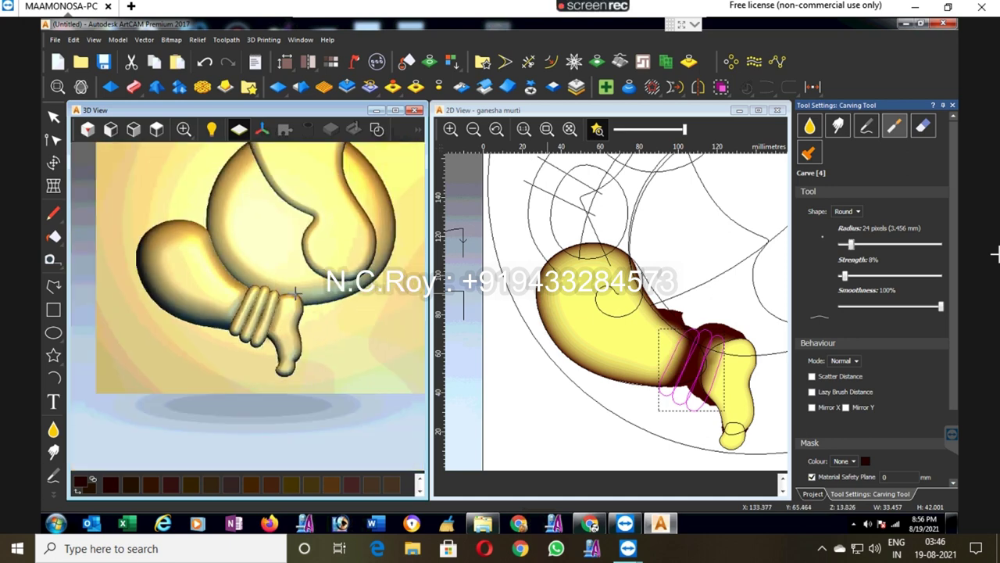
scroll(295, 295, up, 1)
click(952, 106)
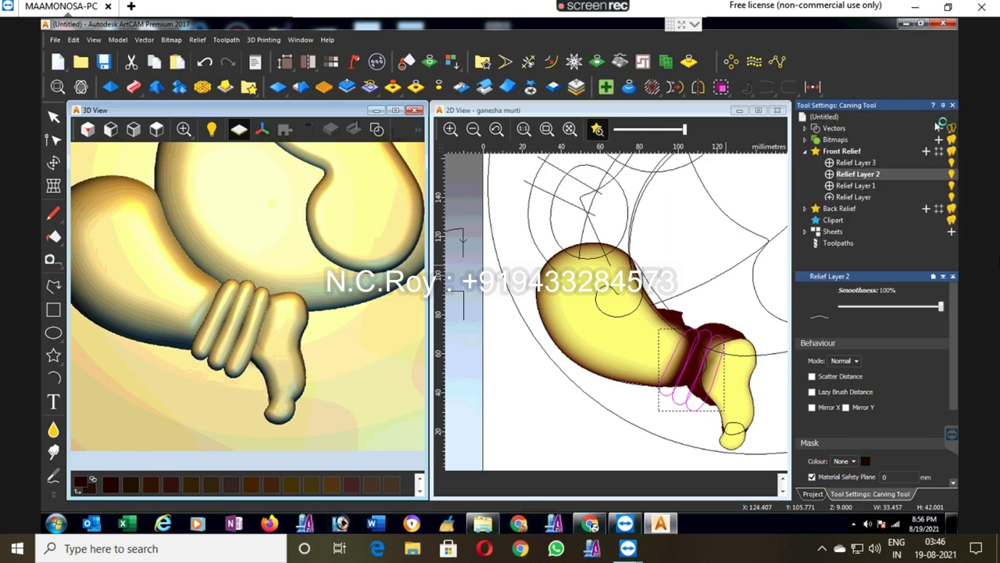
Step: Move the base Relief Layer to the top of the Front Relief stack
click(860, 163)
click(53, 429)
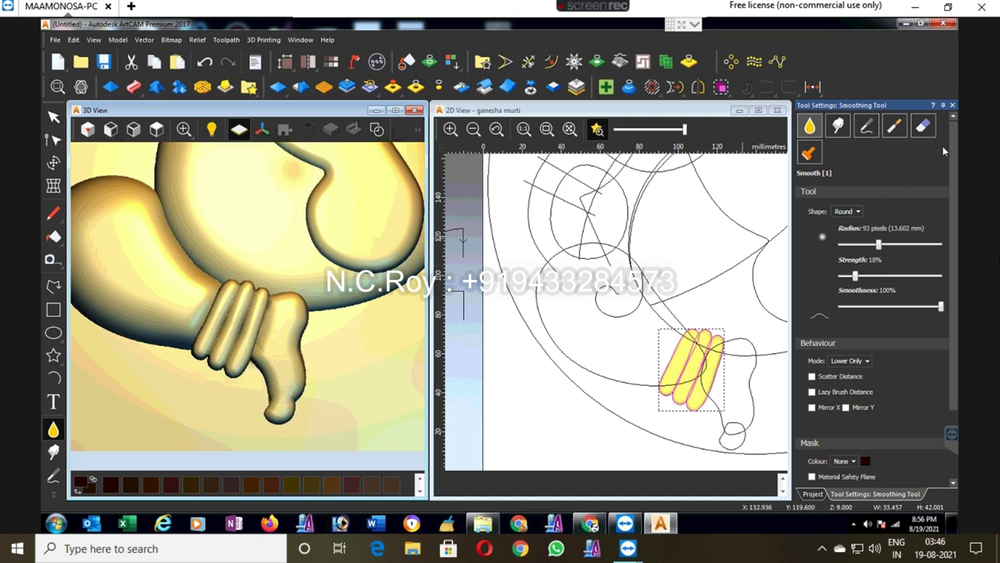
click(952, 106)
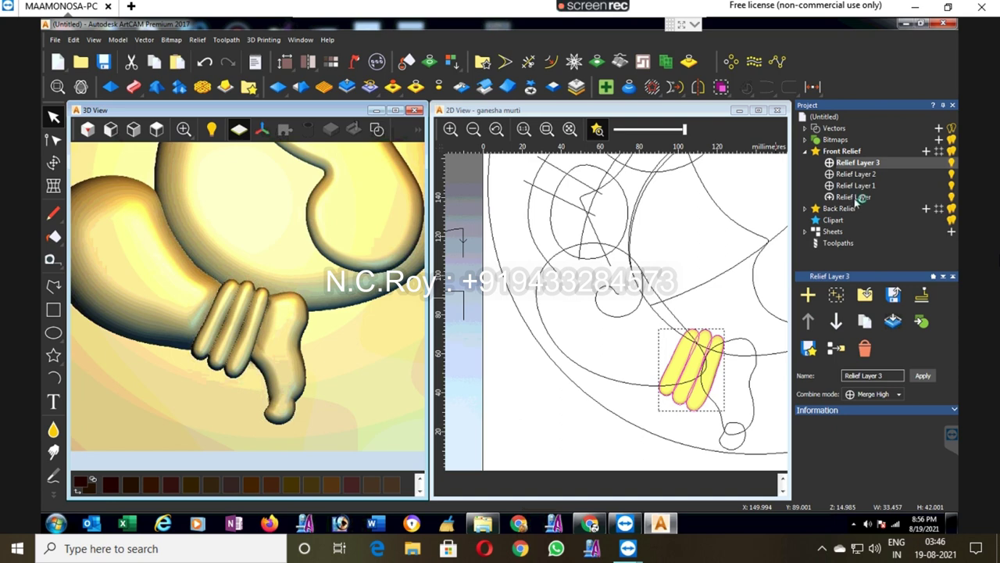
click(844, 197)
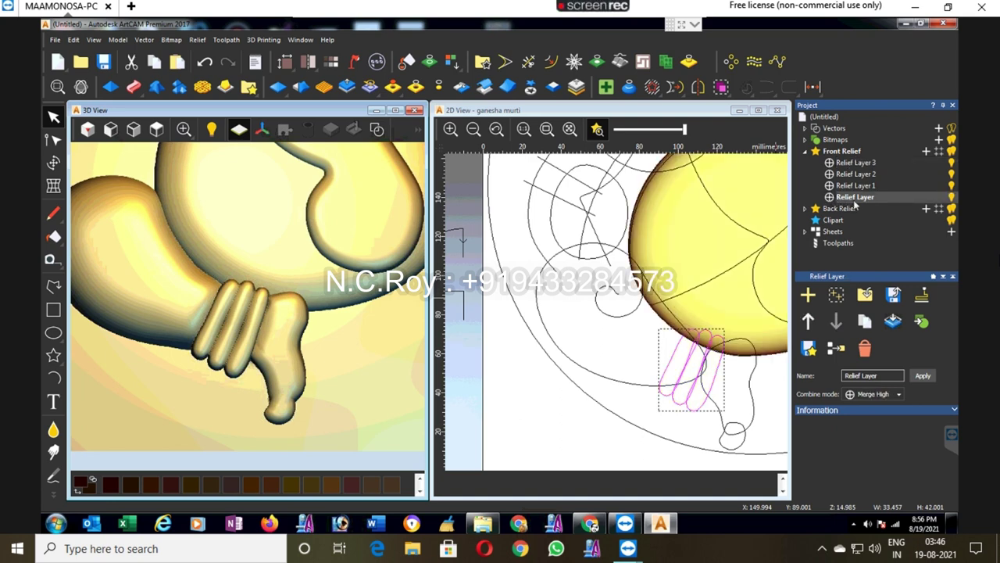
double_click(808, 320)
click(808, 320)
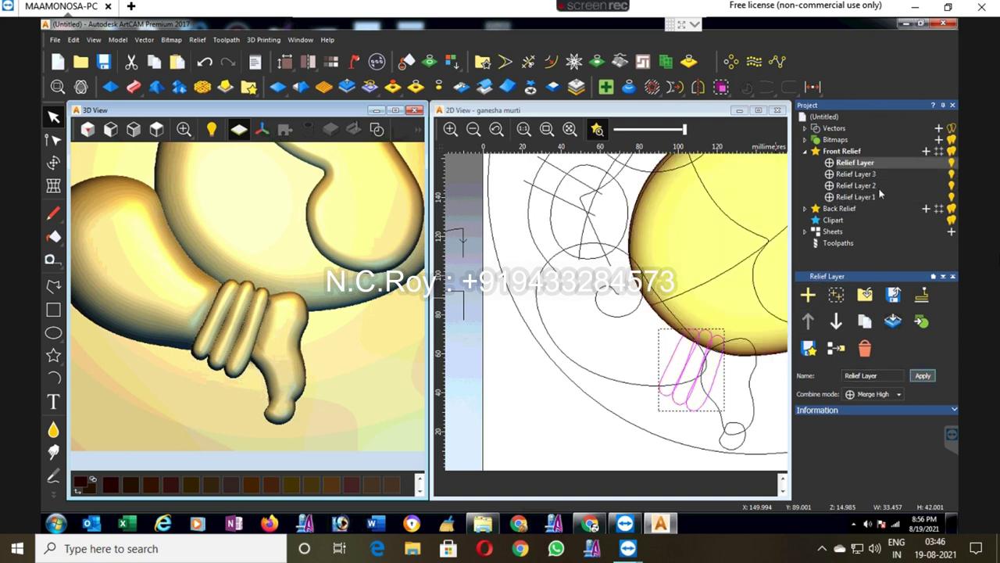
Step: Add a new Relief Layer 4 from Relief Layer 3
click(865, 174)
click(926, 151)
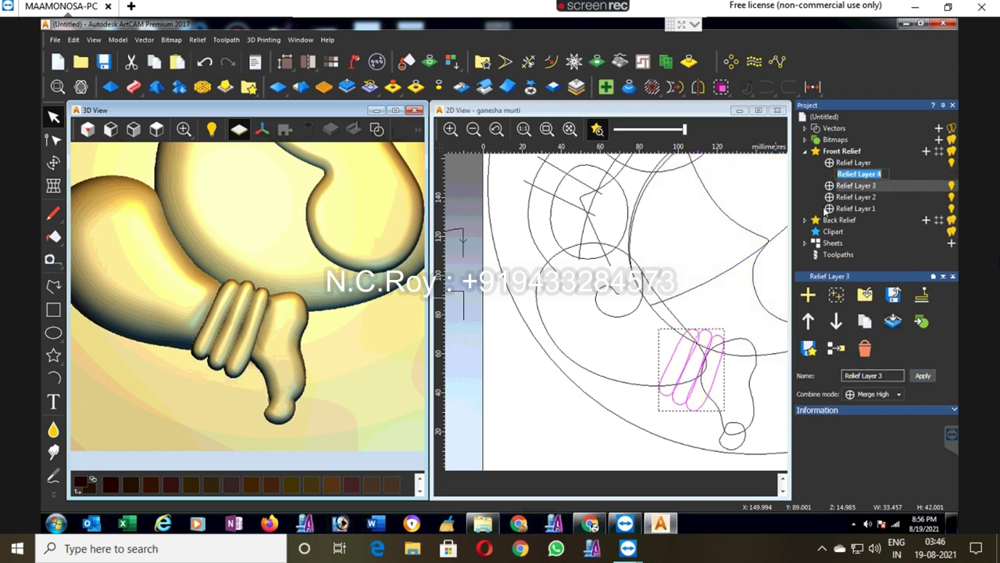
key(Return)
click(641, 304)
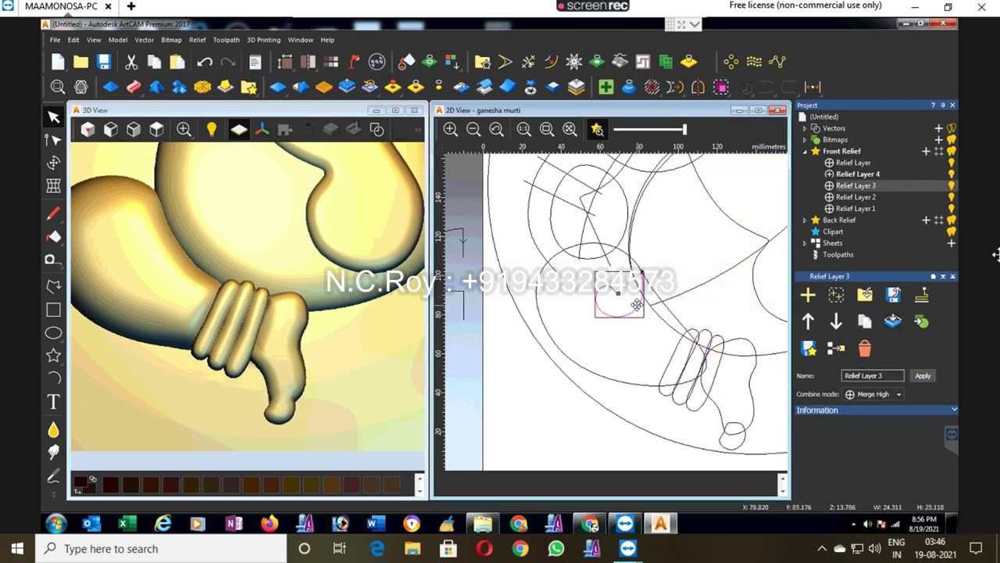
Step: Turn off the relief colour preview and drag a node handle to reshape the spiral's inner curl
scroll(602, 297, up, 4)
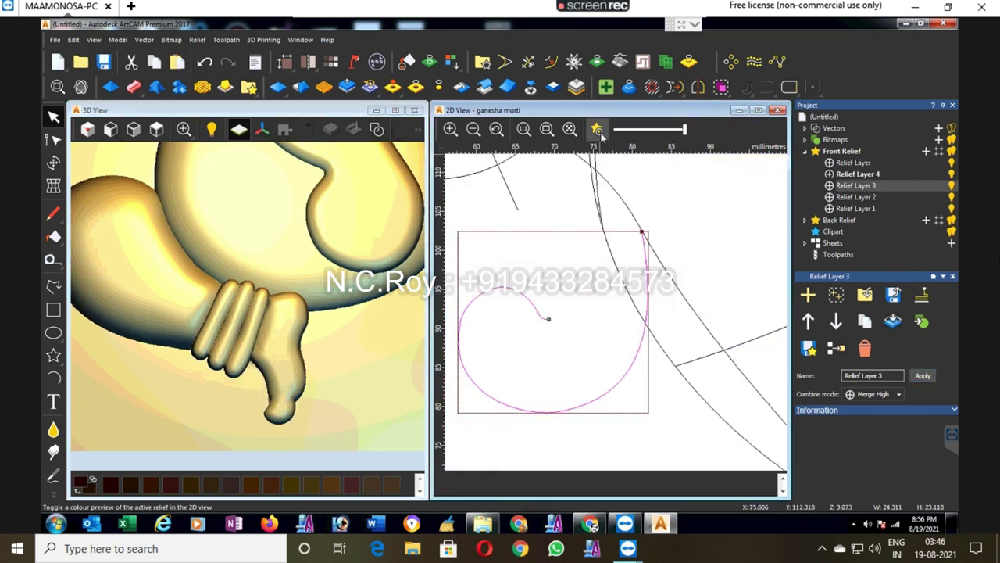
click(598, 130)
click(598, 130)
click(53, 139)
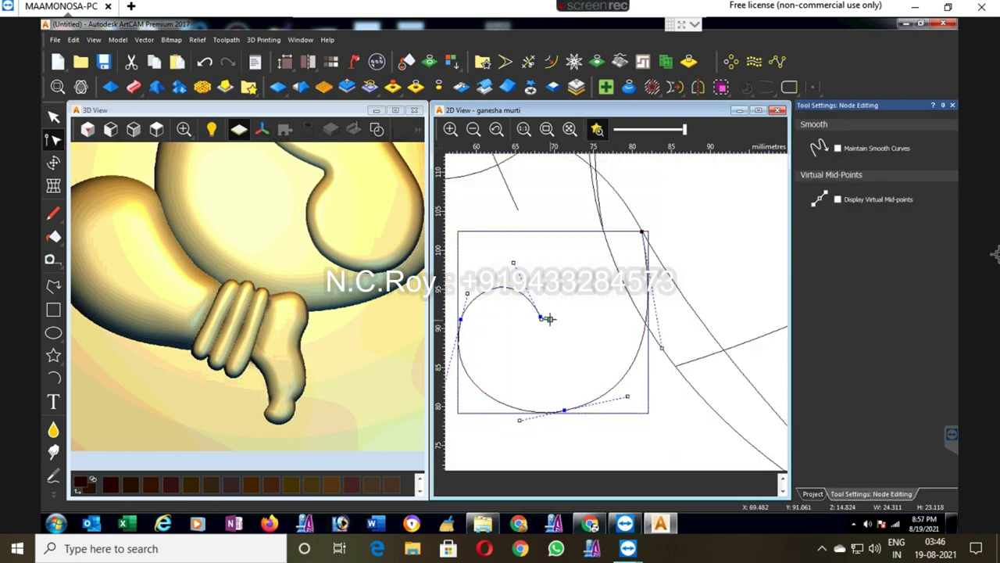
click(520, 267)
click(516, 290)
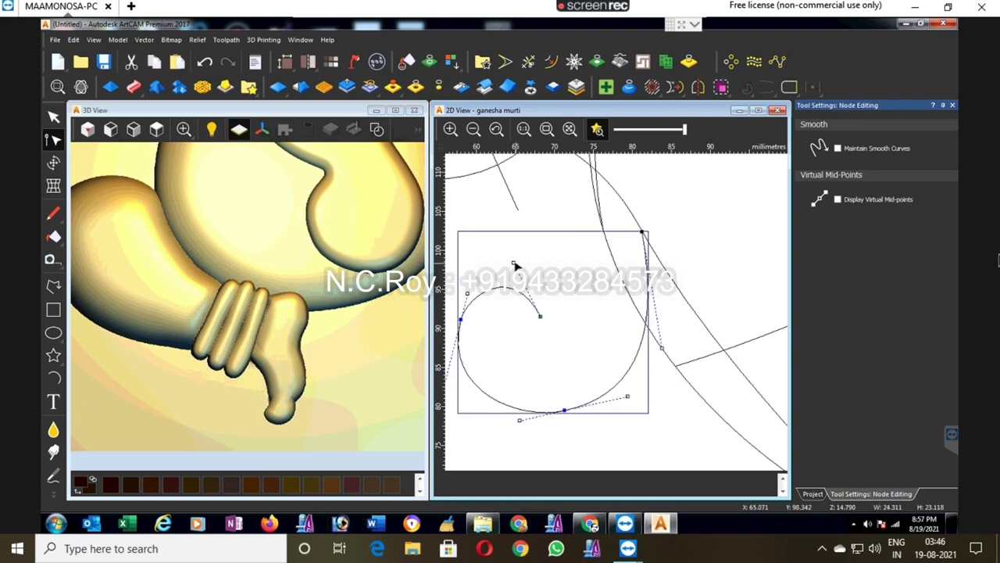
drag(515, 266, 526, 269)
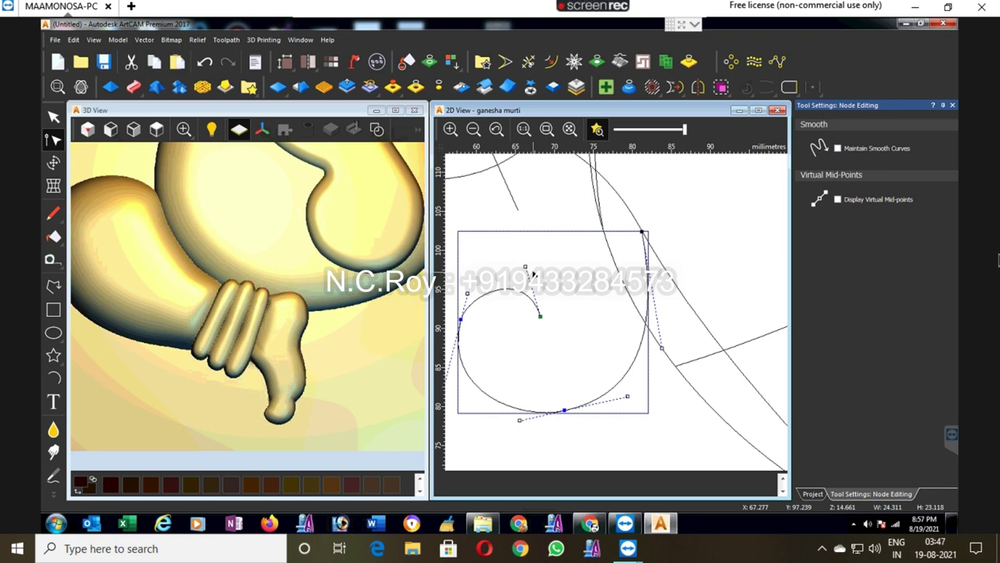
click(947, 106)
click(854, 197)
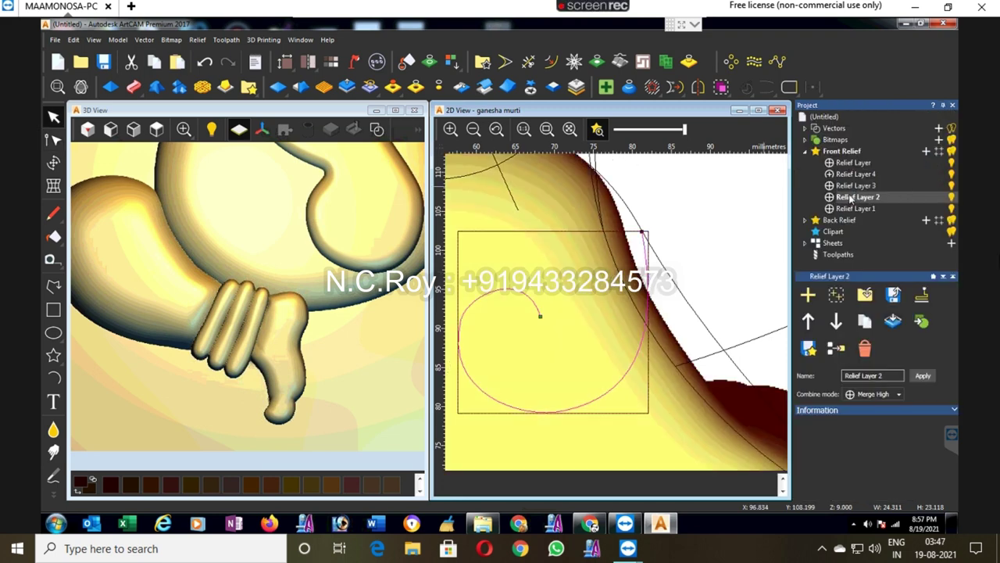
Step: On Relief Layer 2, smudge the dark shading below the knuckle lighter
click(853, 209)
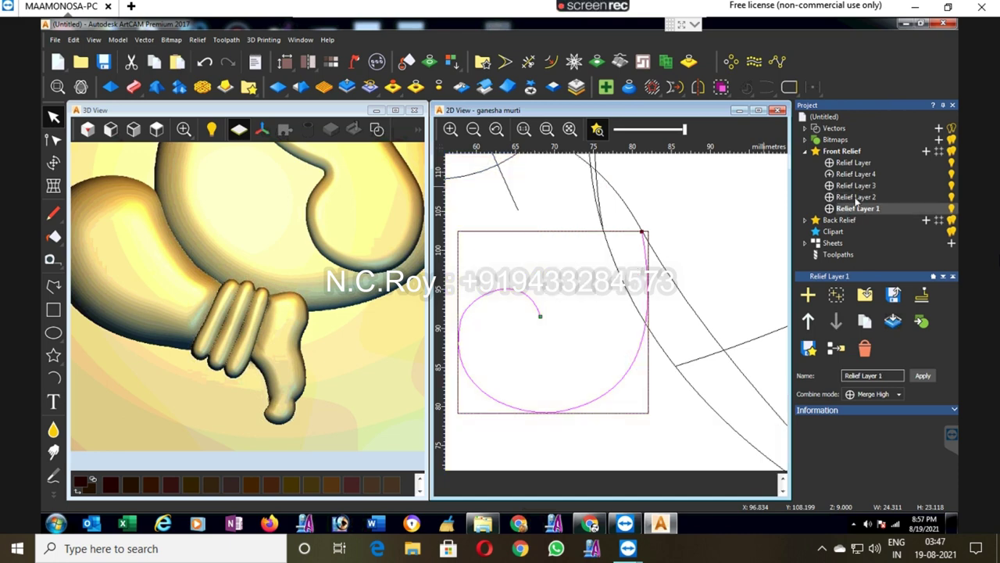
click(854, 197)
scroll(695, 212, down, 3)
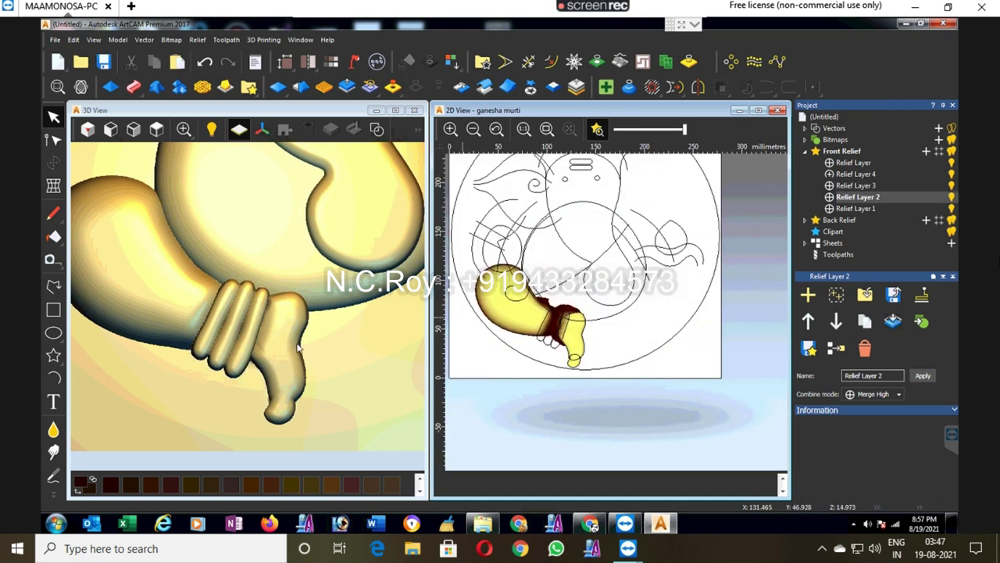
click(298, 348)
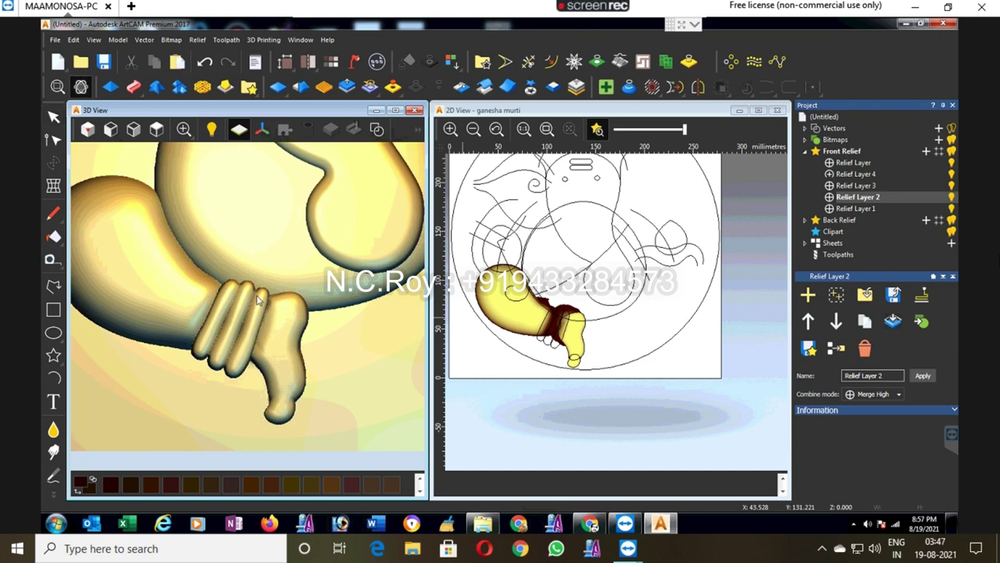
scroll(290, 272, up, 2)
scroll(309, 290, up, 1)
scroll(334, 307, up, 2)
scroll(336, 307, up, 1)
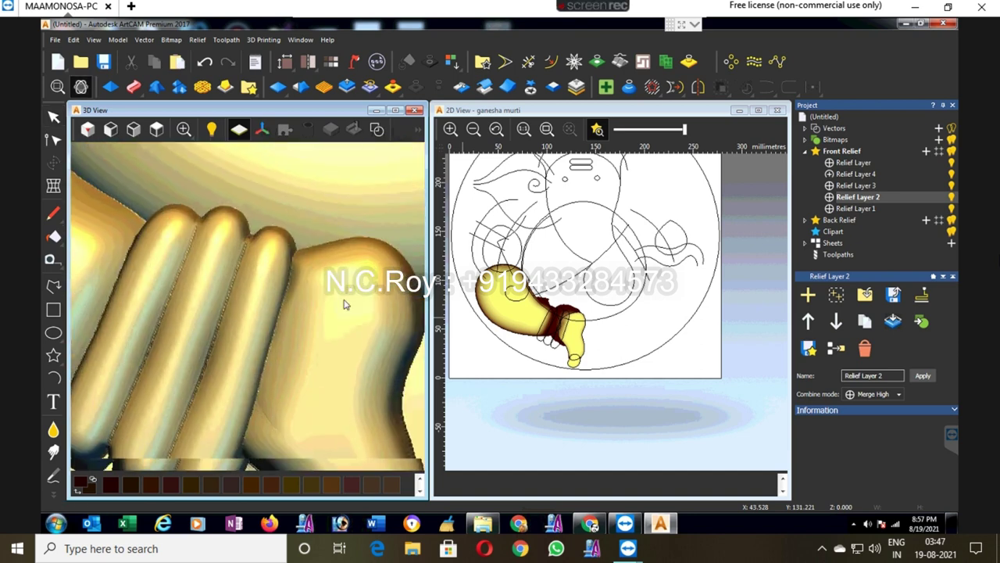
scroll(342, 302, down, 1)
click(53, 430)
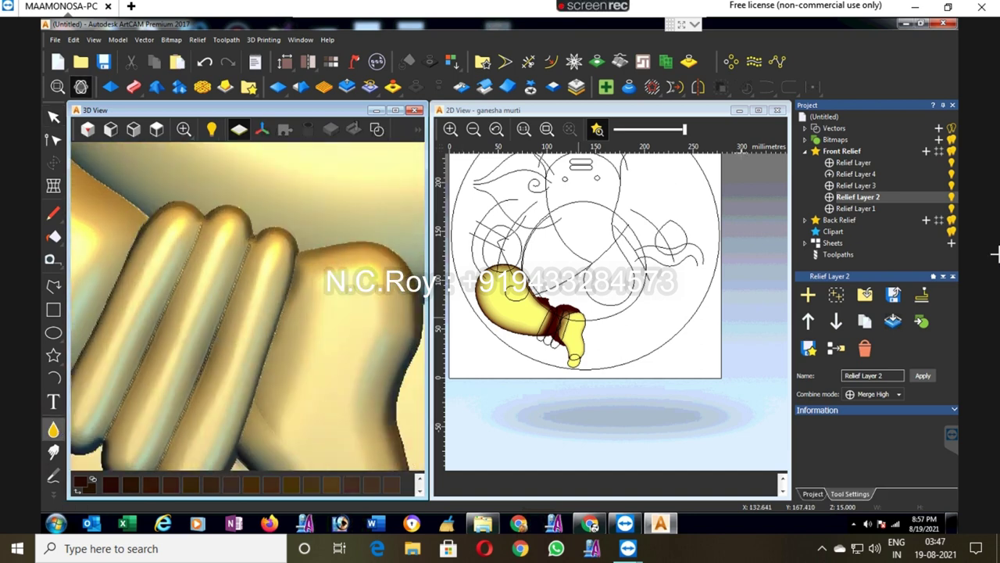
click(838, 125)
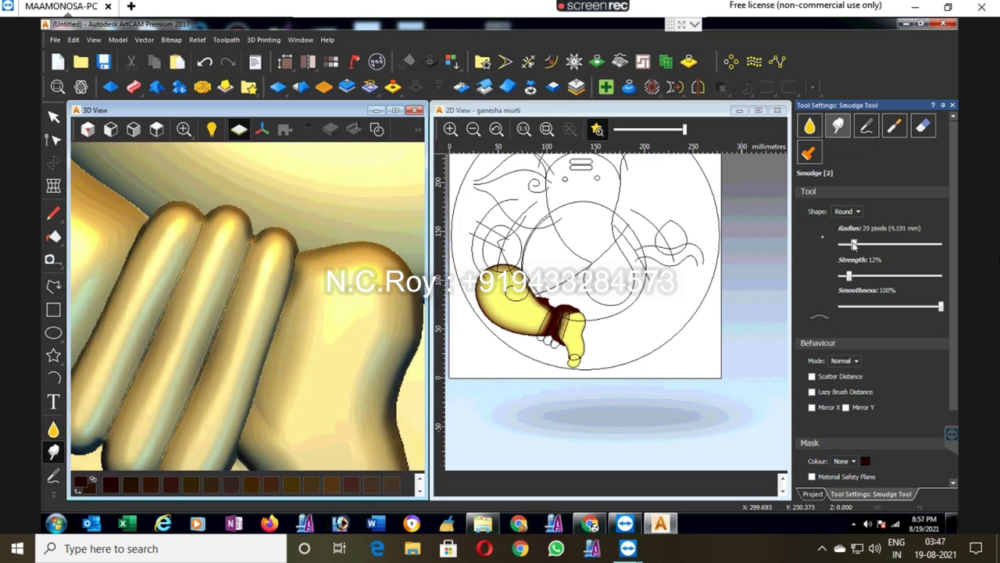
drag(268, 394, 255, 412)
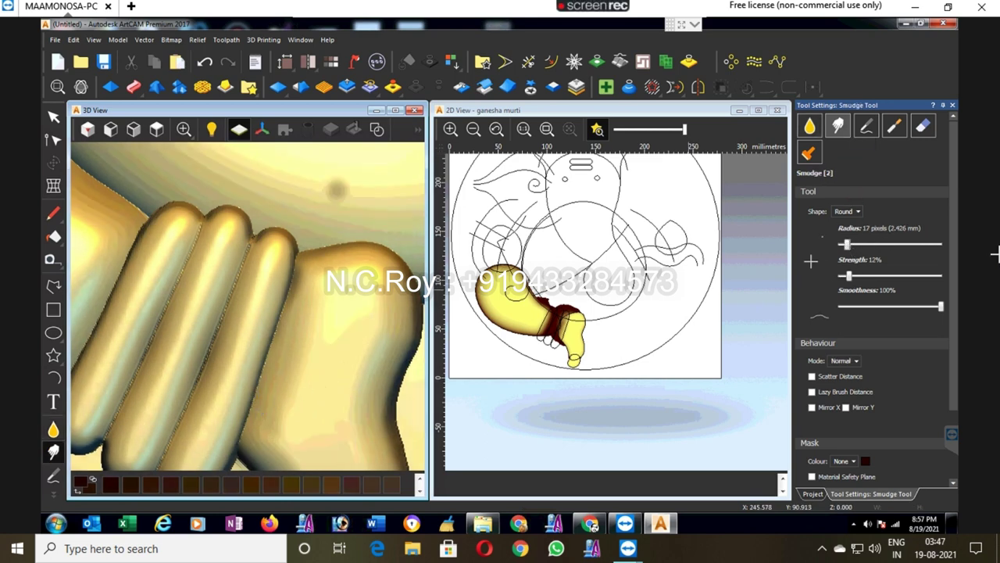
Step: Set the smudge mode to Raise Only and brush over the palm to smooth it
click(842, 361)
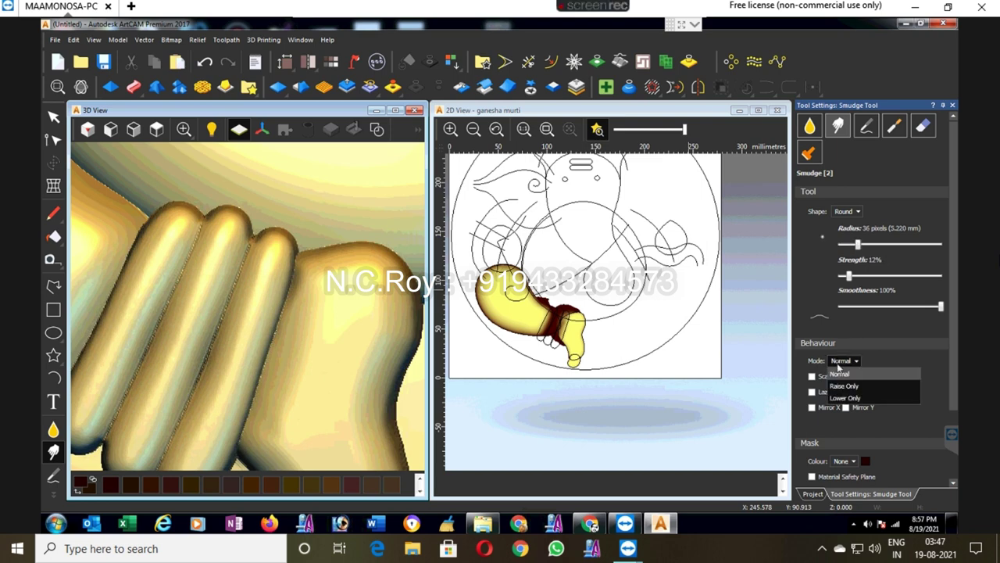
click(842, 378)
mouse_move(349, 391)
mouse_down()
mouse_move(283, 406)
mouse_move(312, 299)
mouse_up()
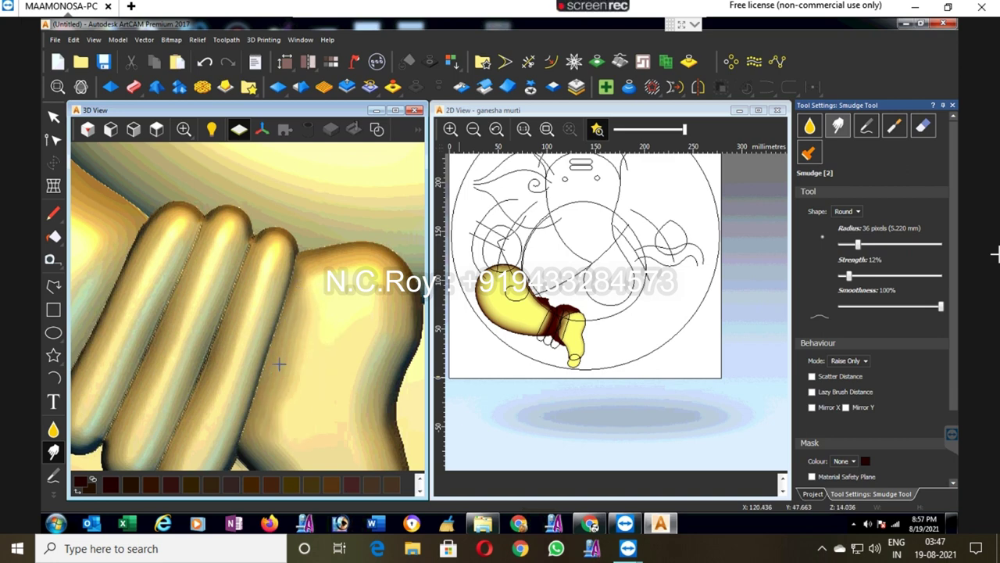
drag(282, 380, 340, 338)
scroll(340, 338, down, 2)
scroll(340, 337, down, 1)
click(951, 105)
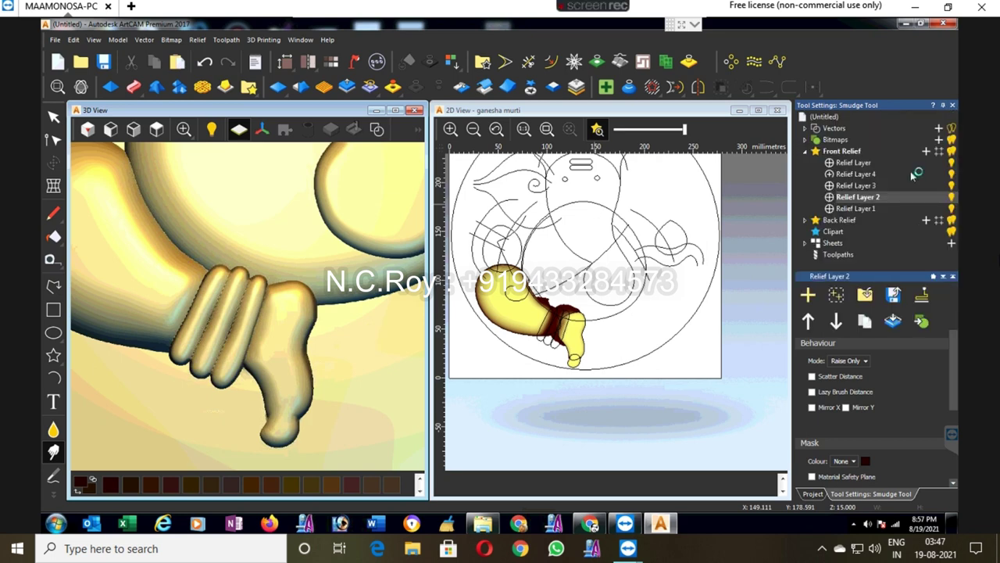
Step: Smooth the whole of Relief Layer 3, the bangles layer, at strength 4
click(858, 186)
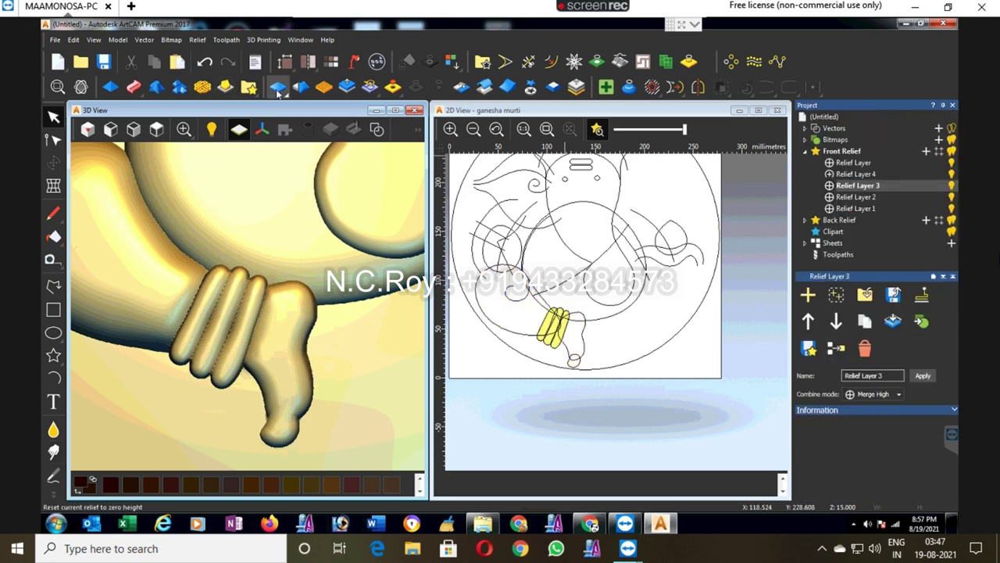
click(301, 86)
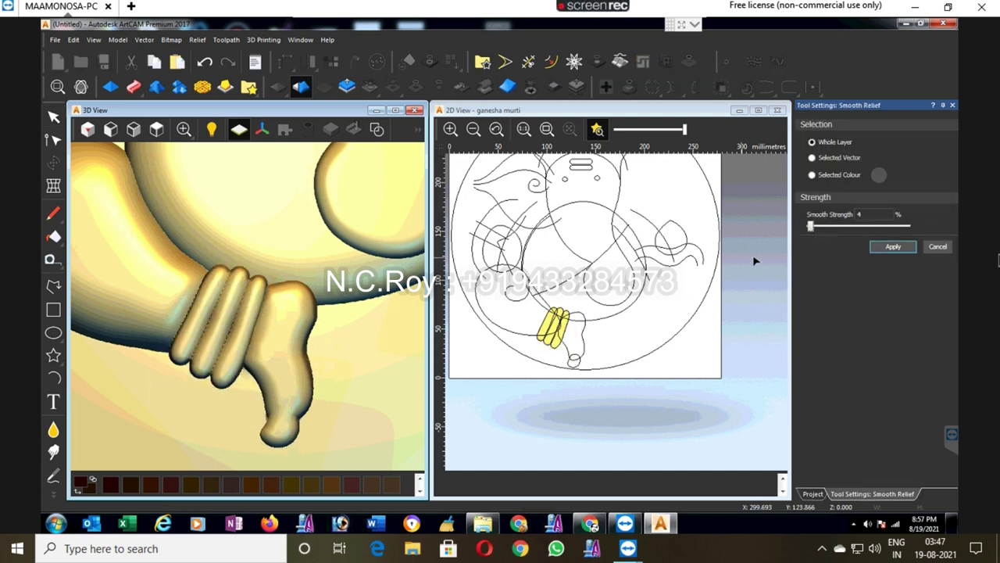
click(886, 252)
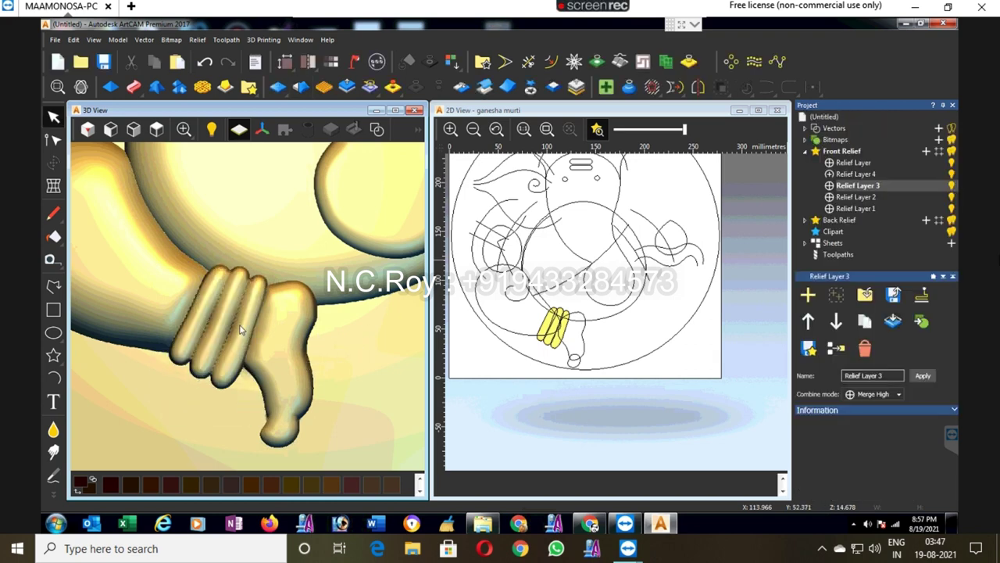
Step: Make Relief Layer 4 the working layer
scroll(247, 311, up, 3)
scroll(256, 303, down, 2)
scroll(283, 309, down, 2)
scroll(288, 301, down, 1)
scroll(291, 273, up, 1)
scroll(278, 229, up, 1)
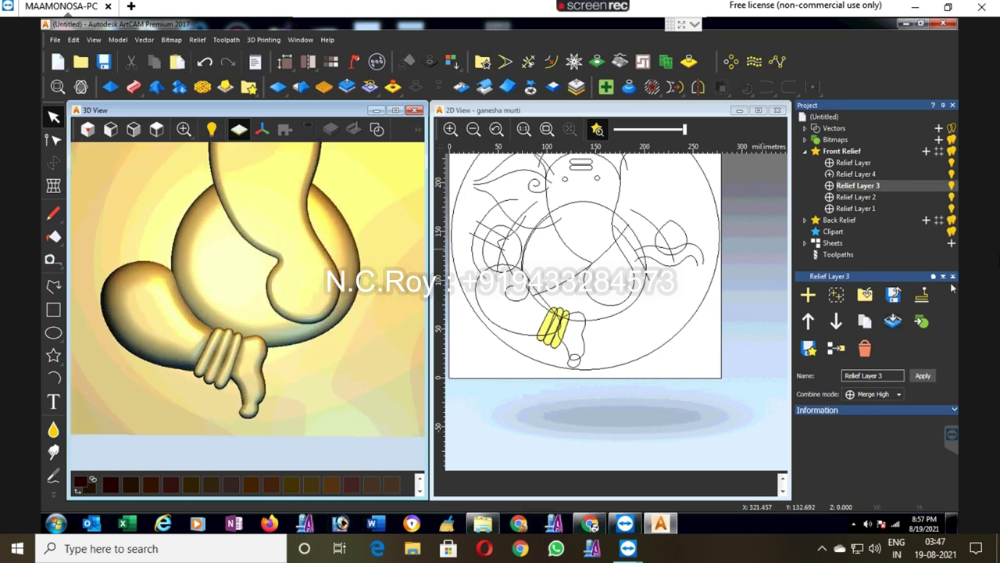
click(857, 173)
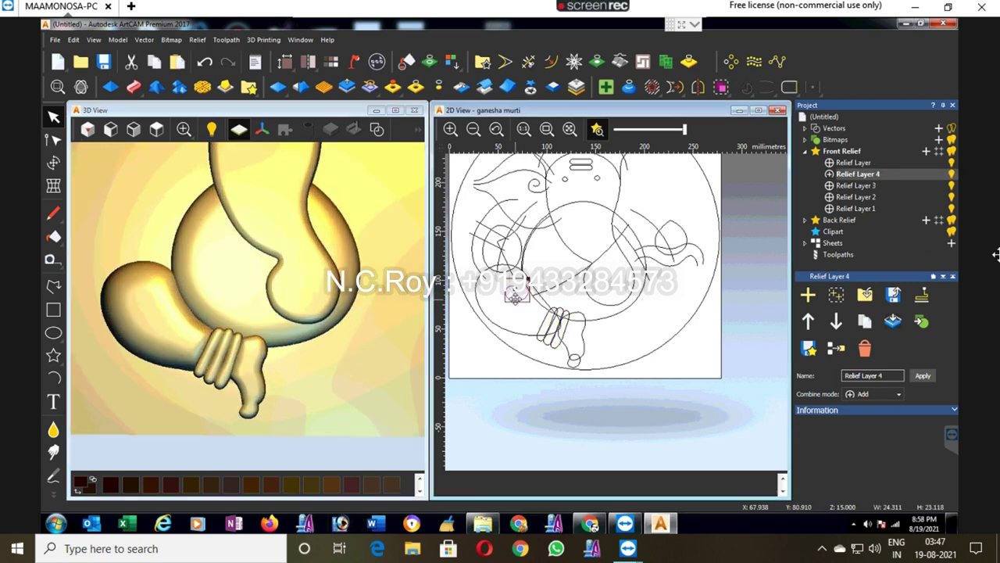
Step: Save the model to the Desktop as ganpati.art
key(ctrl+s)
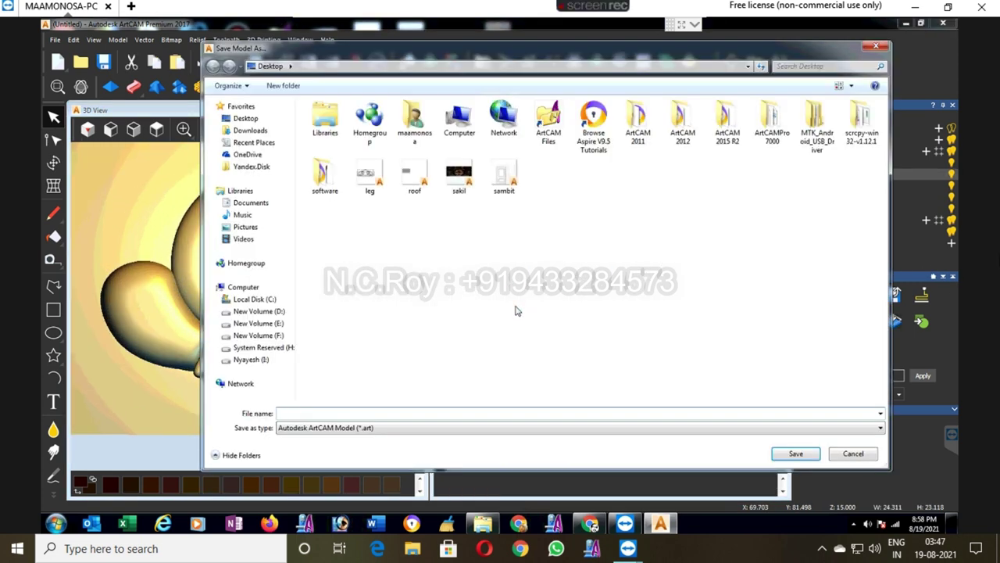
text(gan)
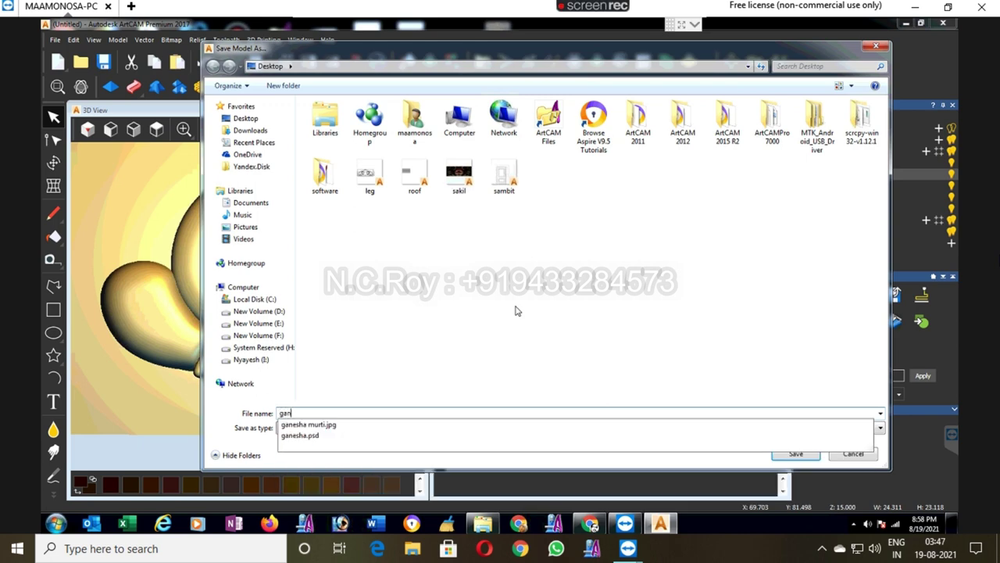
text(pati)
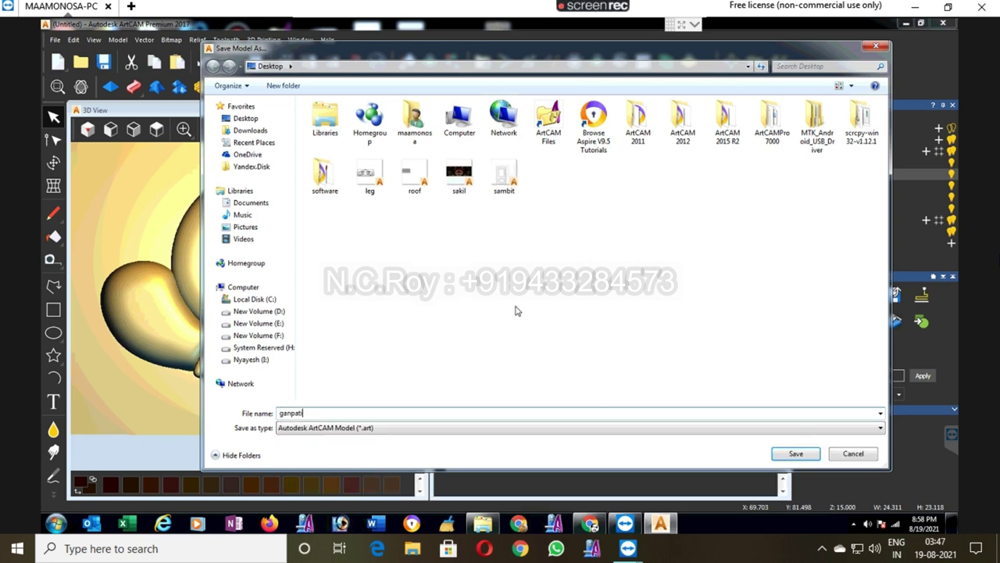
key(Return)
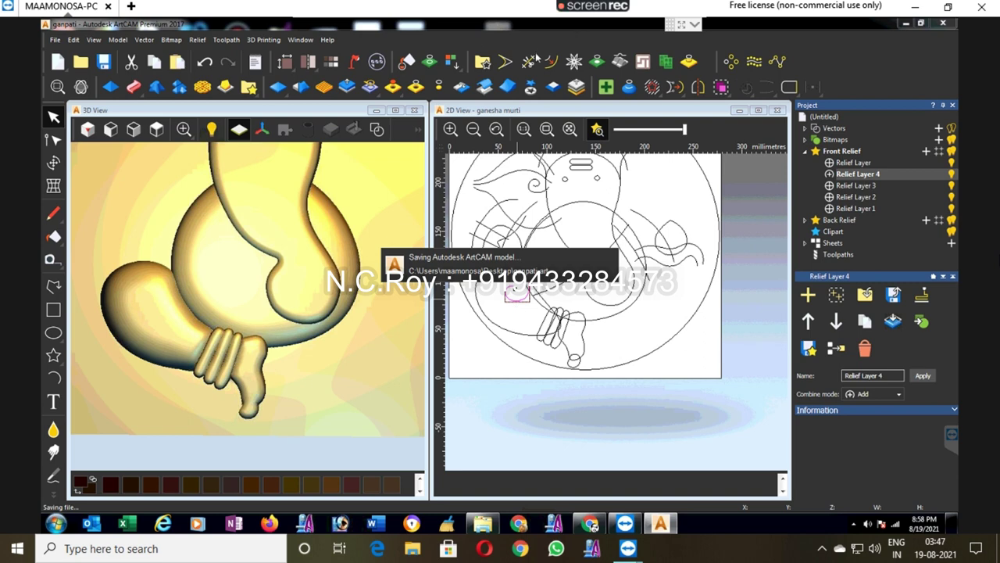
click(551, 61)
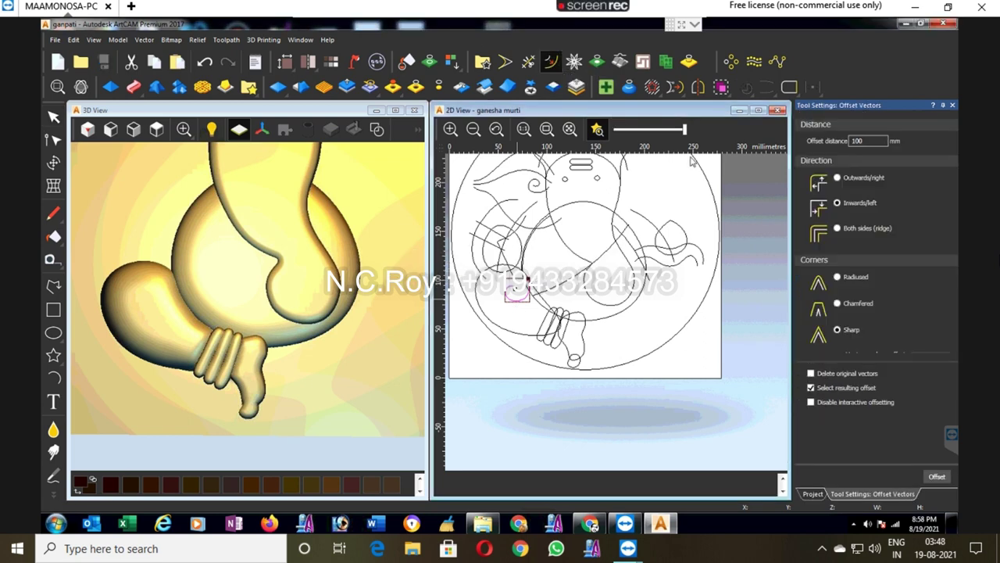
Step: Create a 2 mm sharp-cornered both-sides ridge offset of the spiral, replacing a 3 mm try, and edit its shape
click(848, 226)
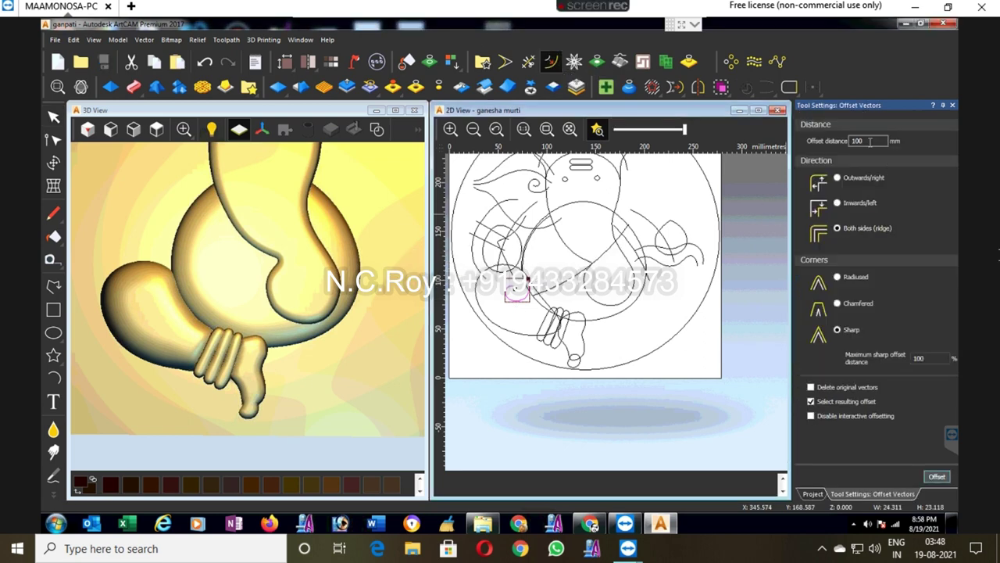
text(3)
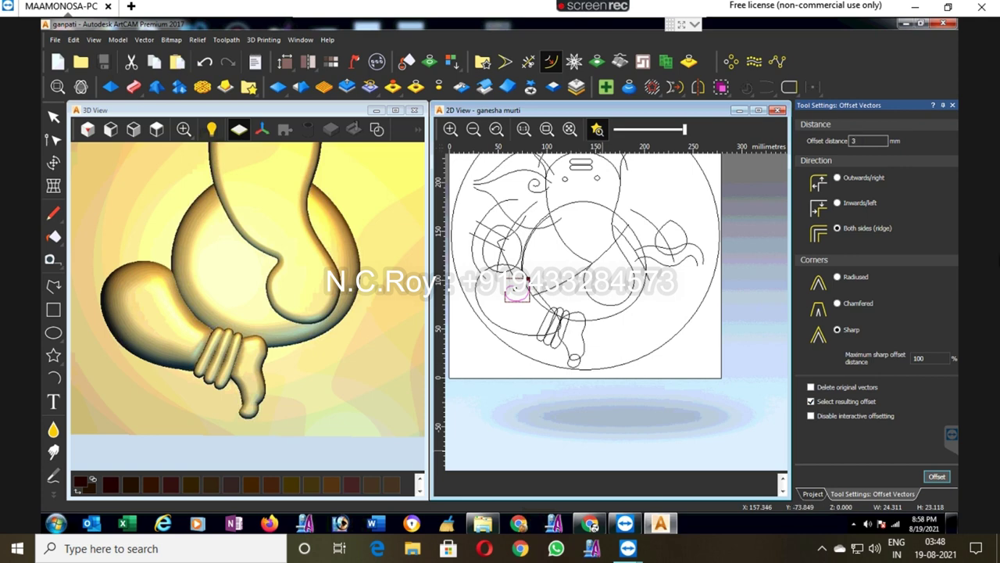
click(937, 477)
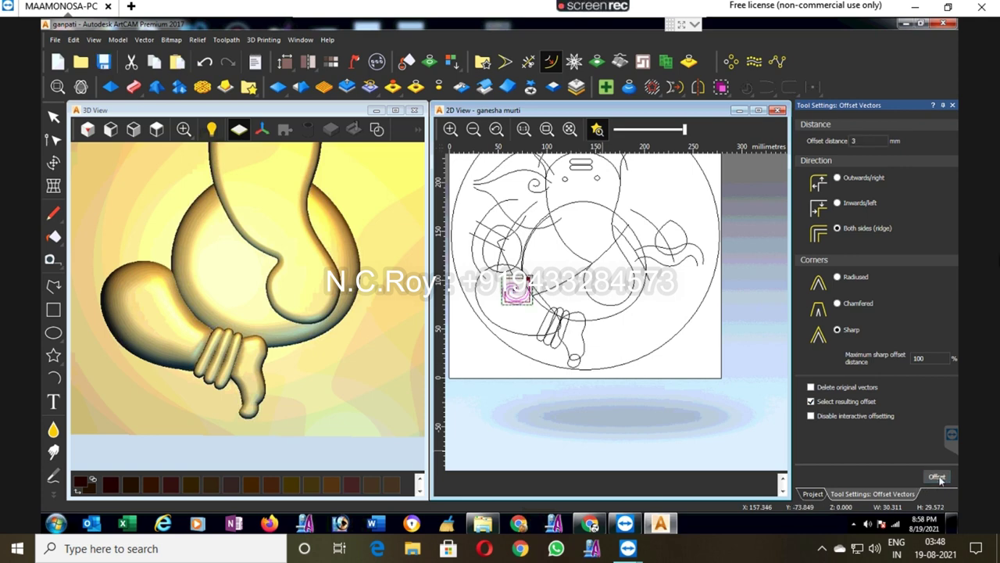
key(ctrl+z)
text(2)
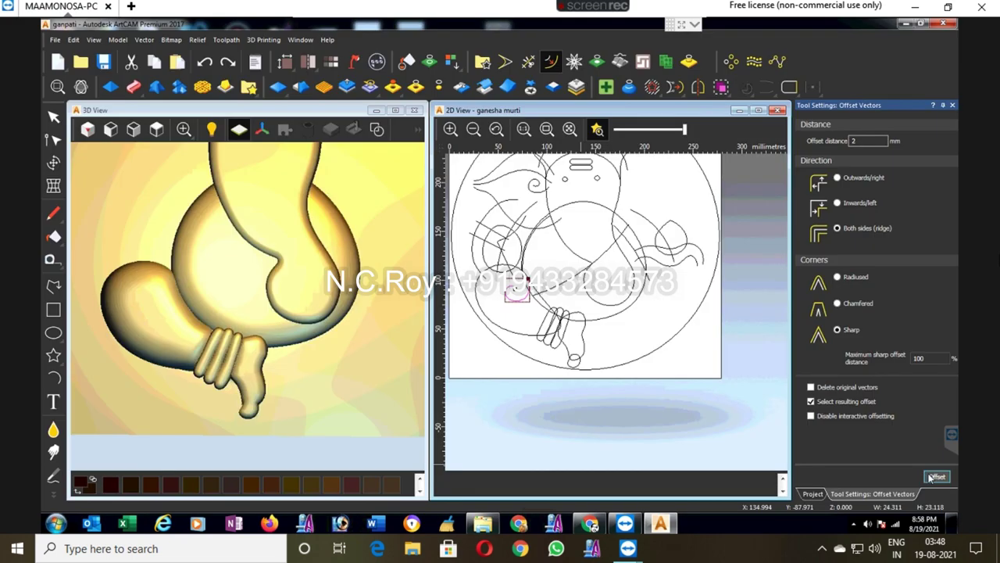
click(937, 476)
double_click(516, 290)
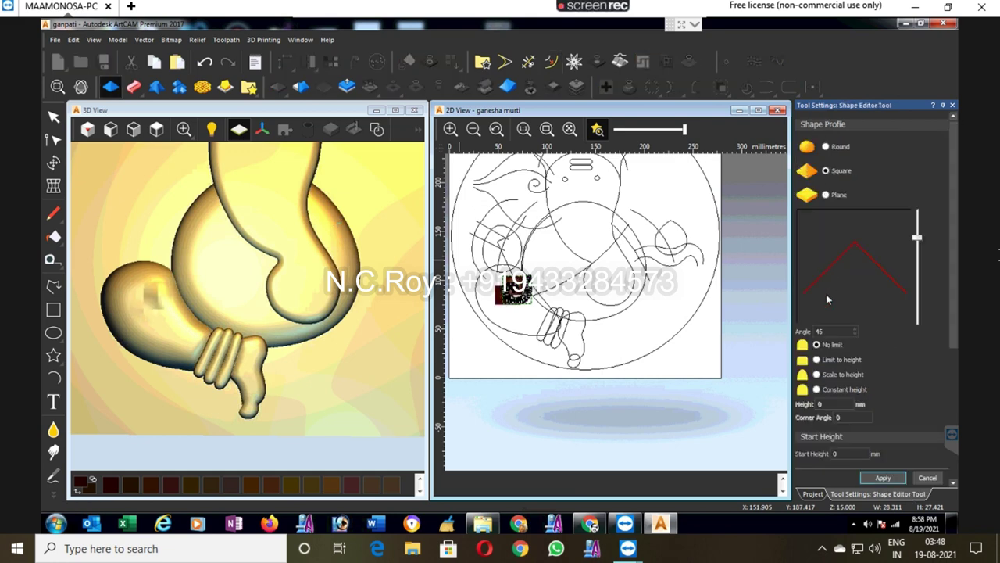
click(818, 375)
text(5)
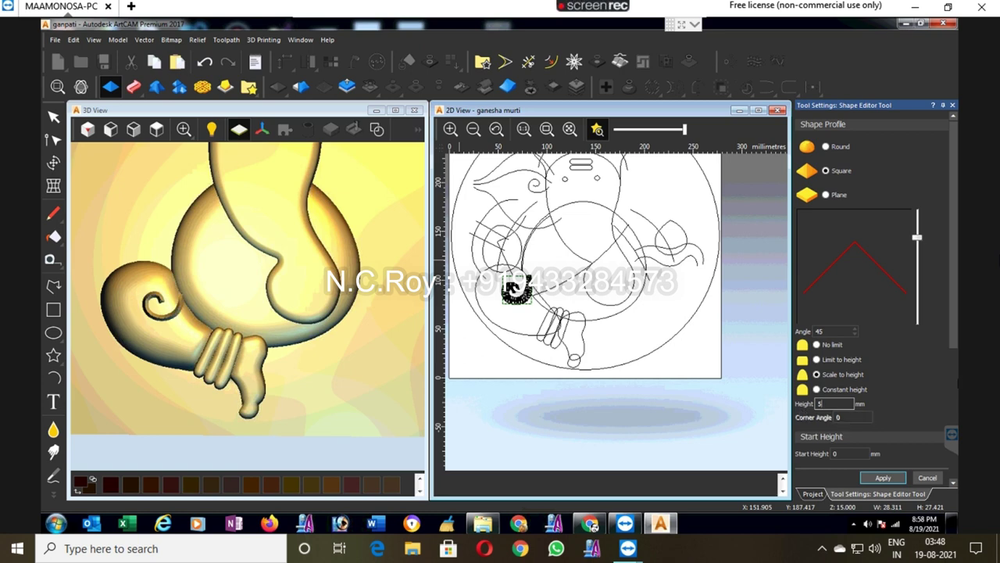
Step: Apply a 45° square profile to the spiral, scaled to 5 mm height
scroll(957, 348, down, 4)
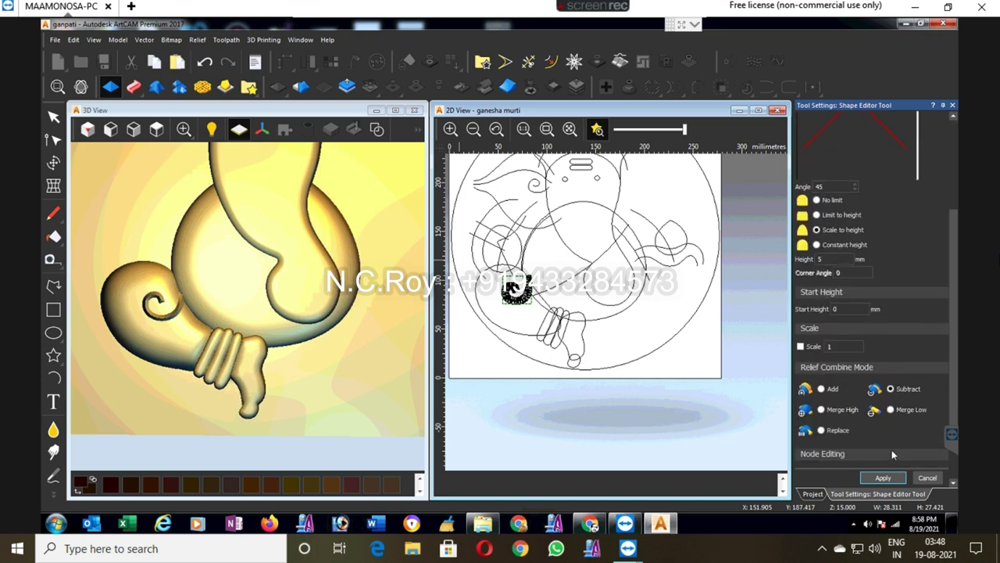
click(884, 478)
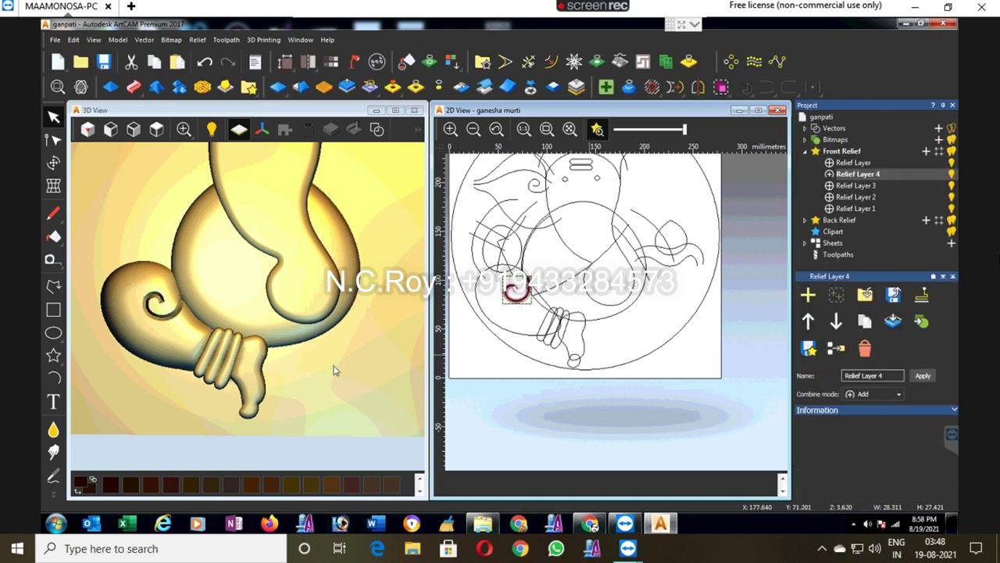
scroll(188, 281, up, 3)
scroll(180, 285, down, 2)
Step: Soften the spiral's grooves with the Smoothing brush and reset the smudge mode to Normal
click(53, 429)
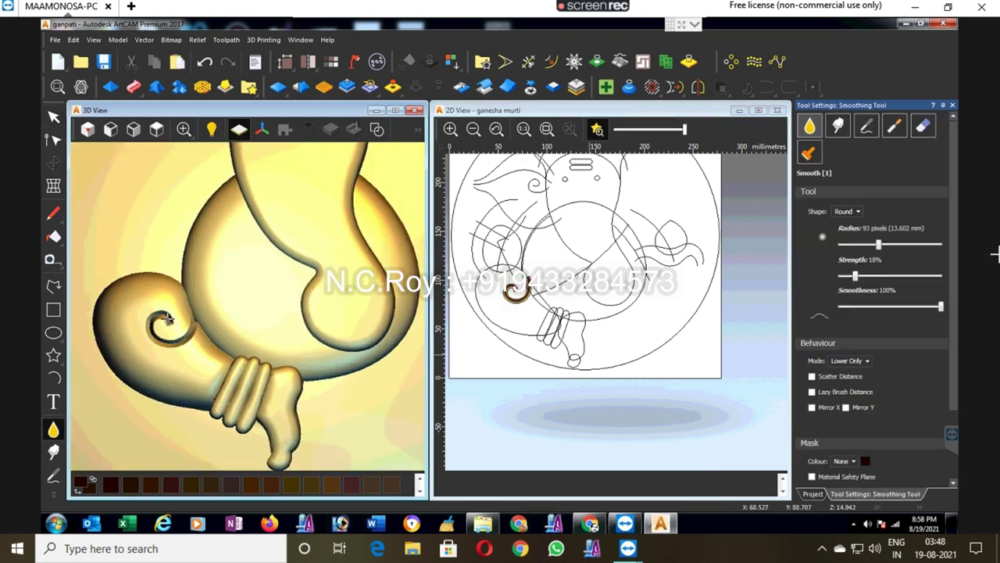
drag(156, 314, 180, 338)
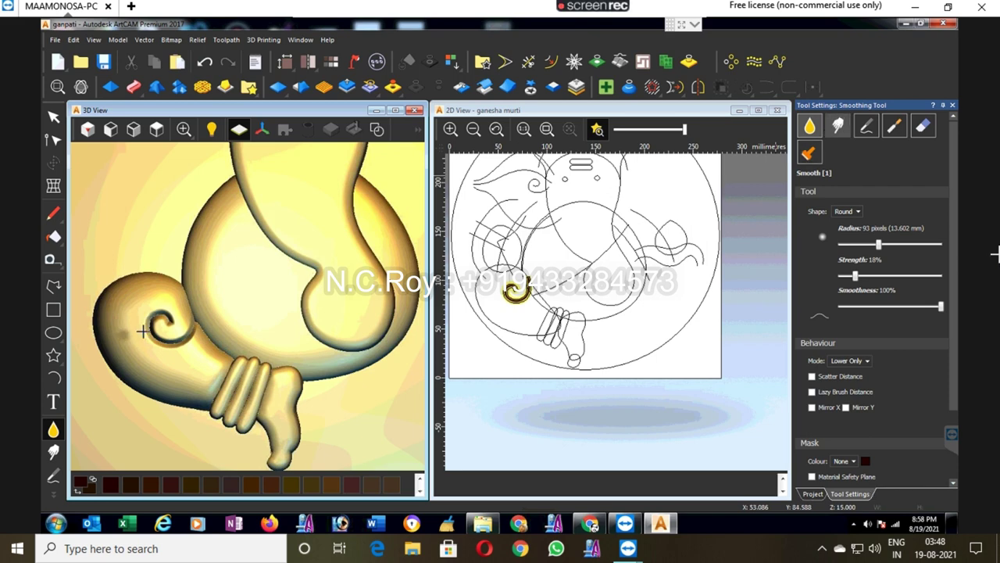
key(2)
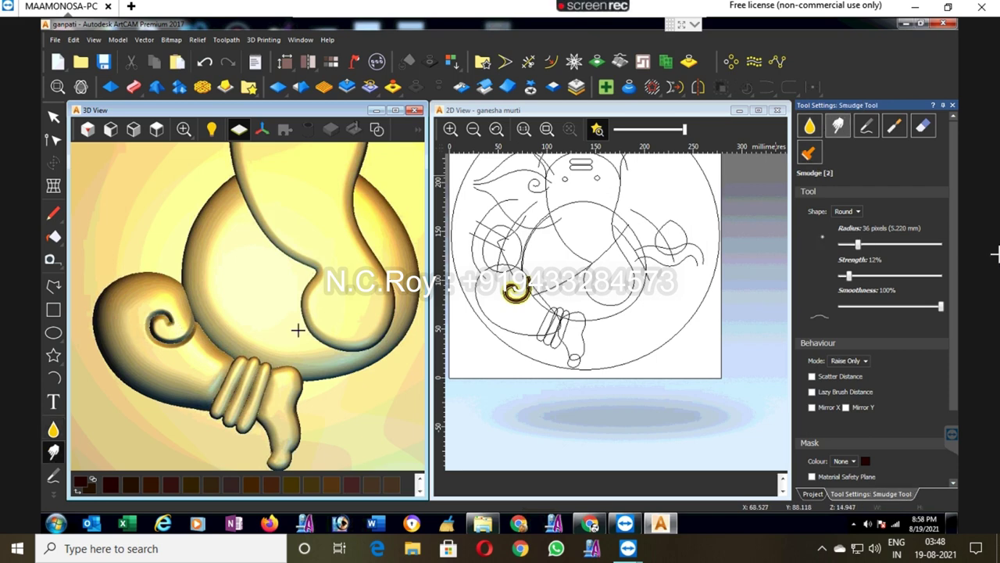
click(846, 361)
click(841, 371)
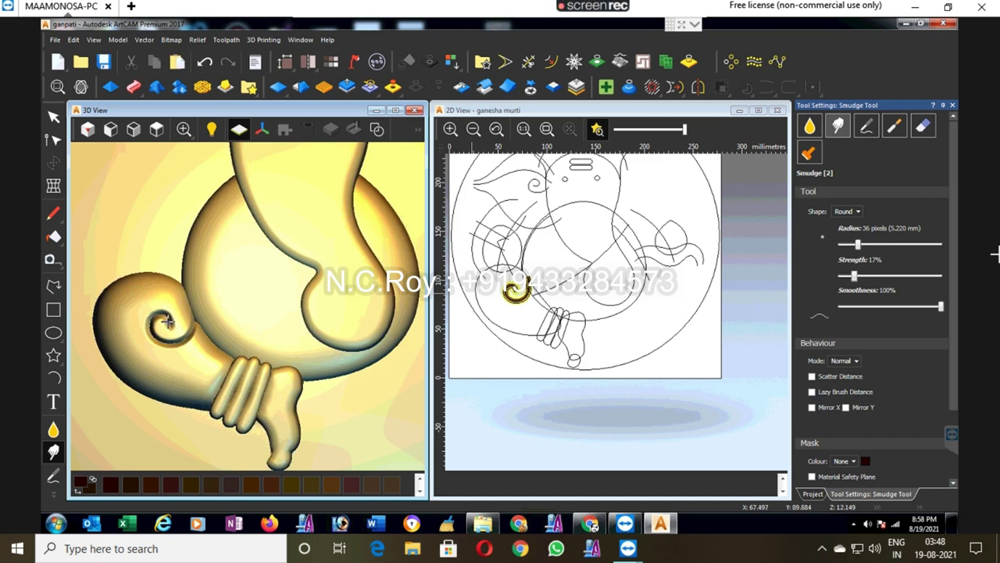
scroll(89, 317, down, 1)
scroll(82, 315, down, 1)
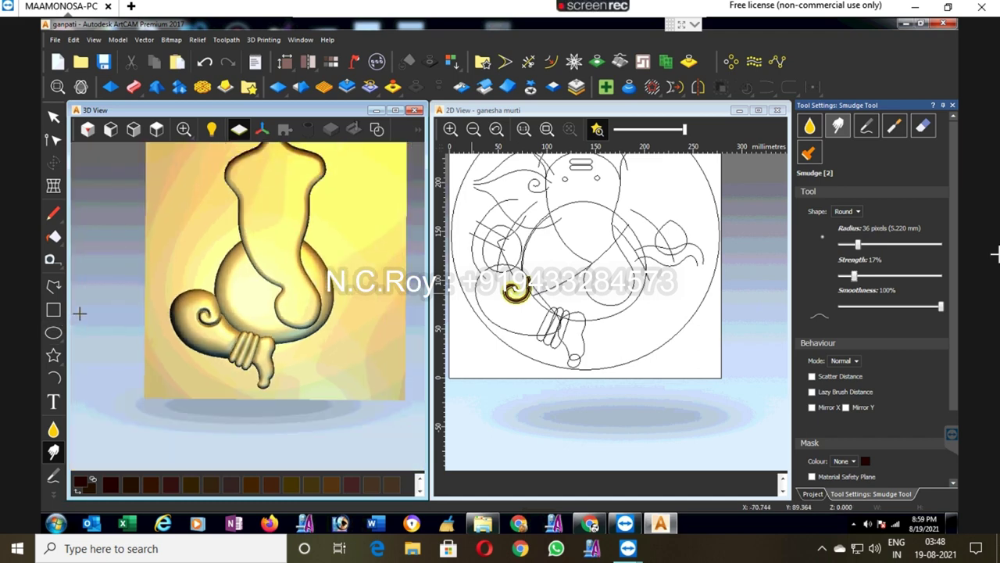
scroll(99, 313, up, 4)
click(952, 107)
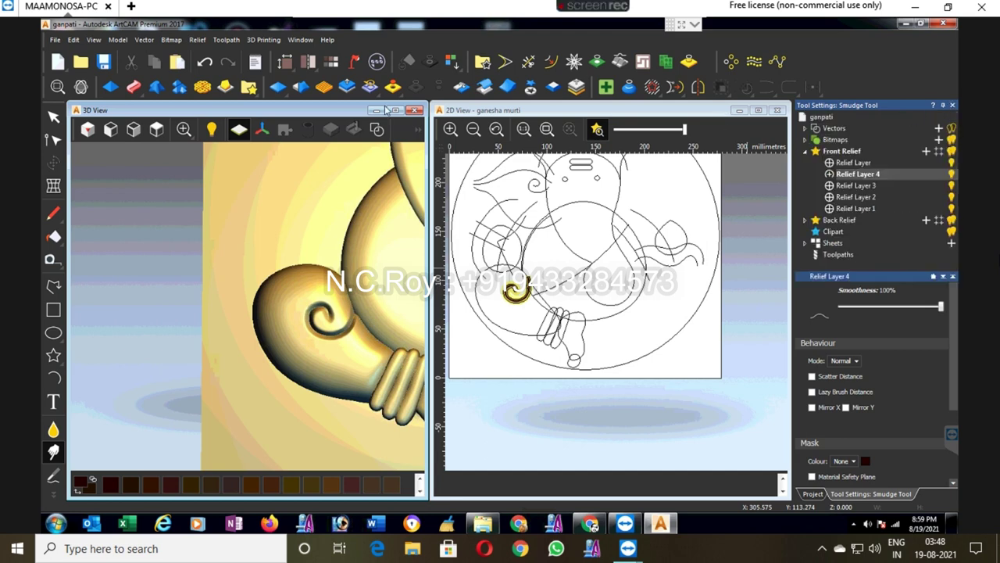
click(346, 86)
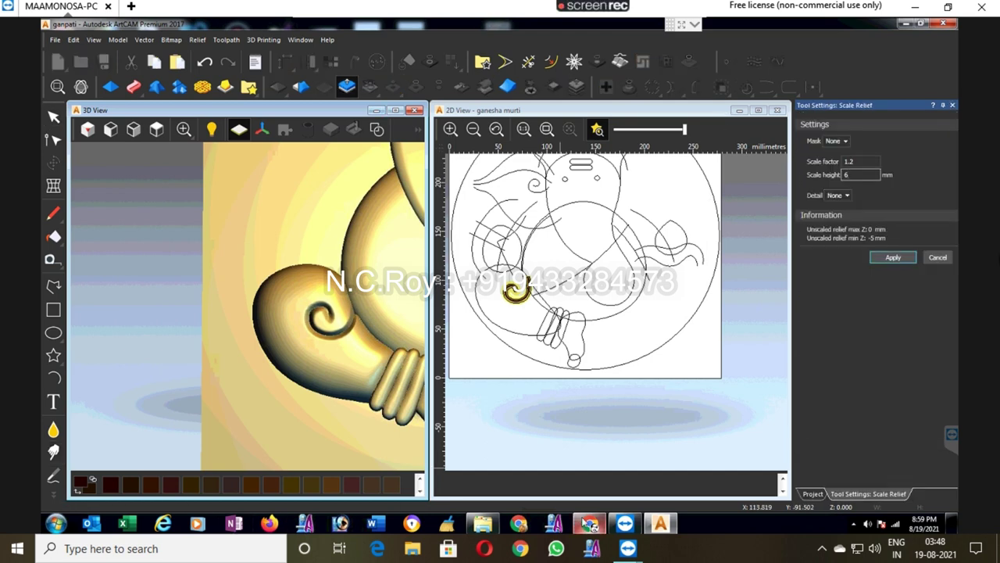
Step: Apply the relief scaling at 6 mm height and save the model
click(893, 257)
click(949, 259)
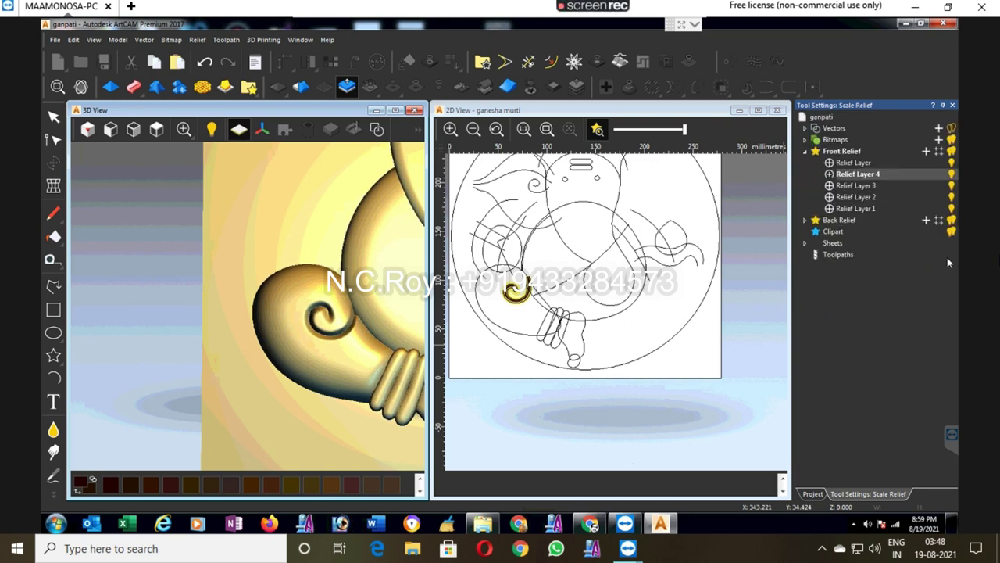
scroll(312, 258, down, 5)
scroll(284, 289, up, 2)
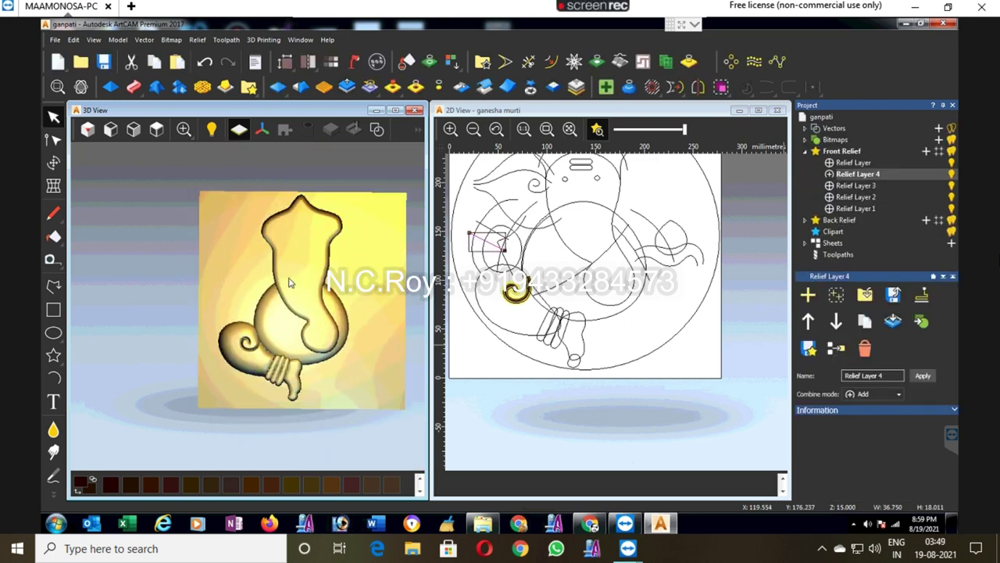
scroll(284, 291, up, 1)
key(ctrl+s)
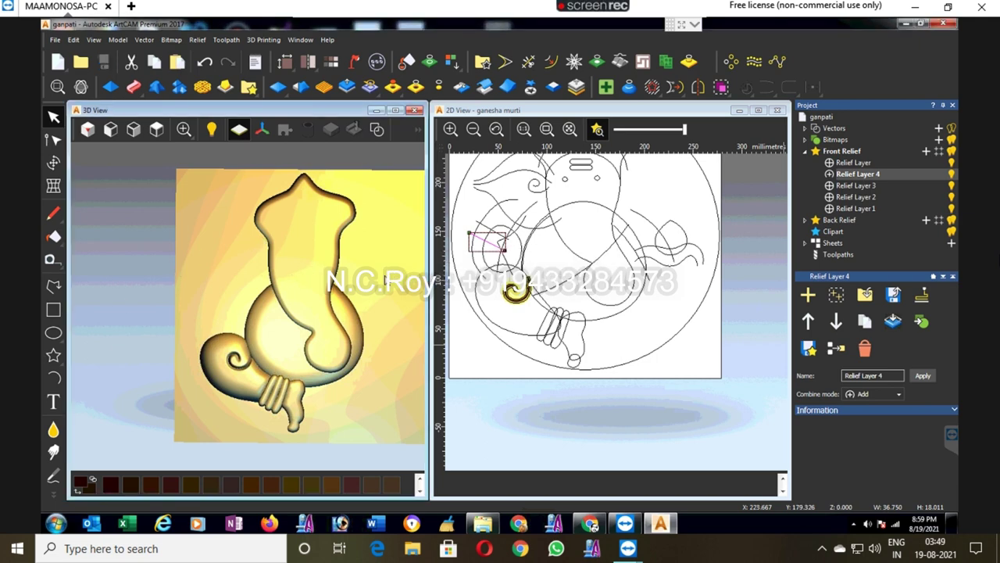
Step: Merge the visible front relief layers, excluding the body layer, into a new Merged Layer
click(952, 162)
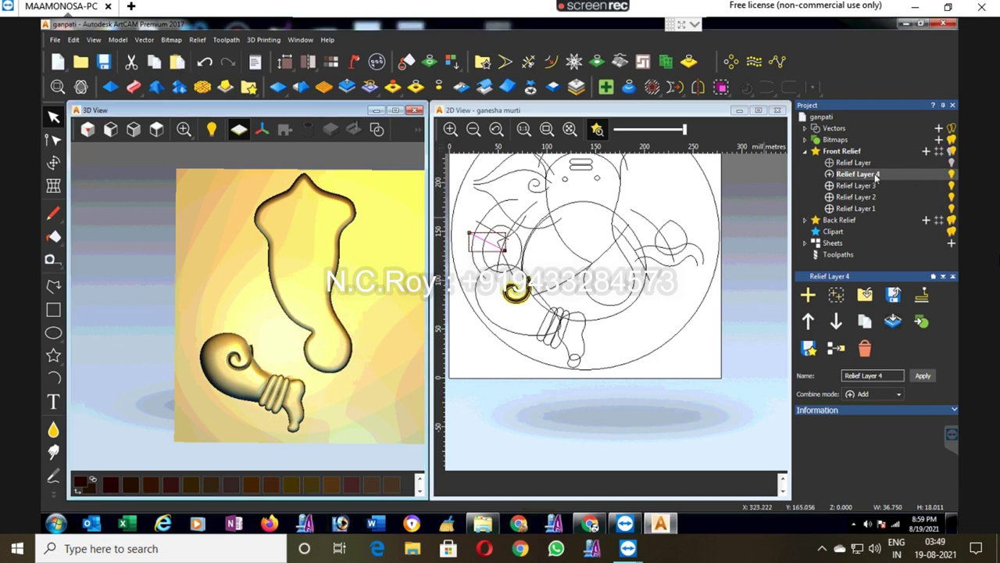
right_click(842, 153)
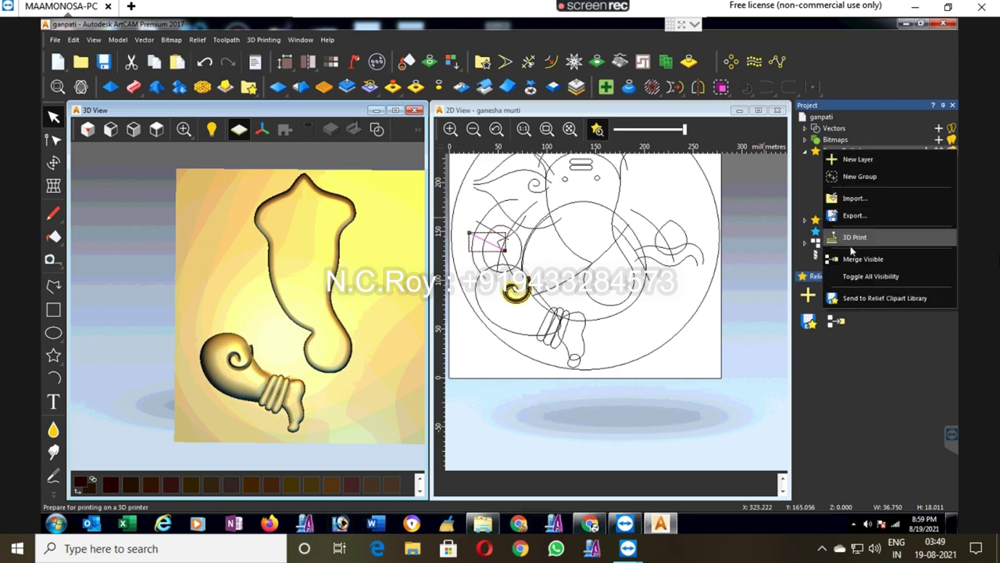
click(867, 257)
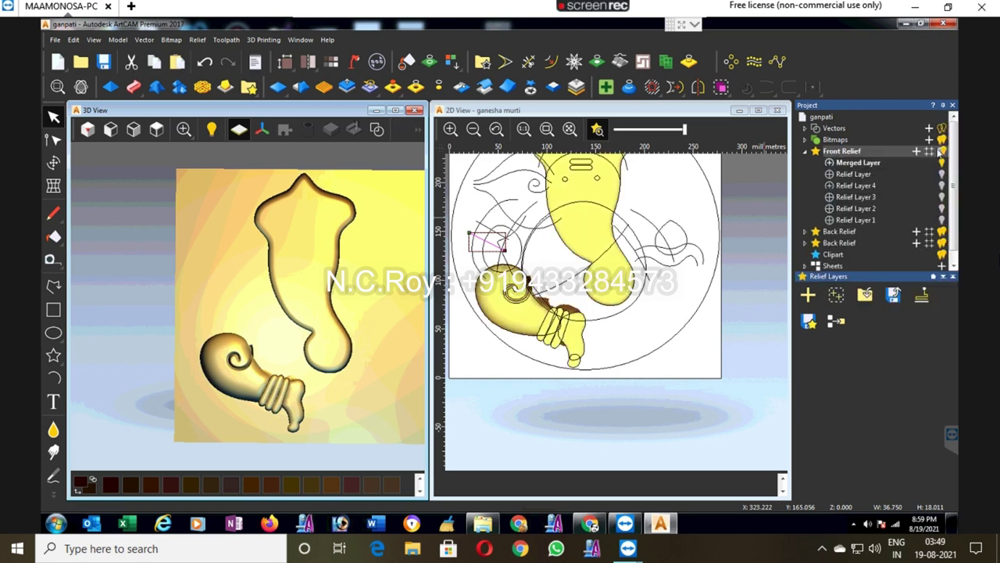
click(943, 151)
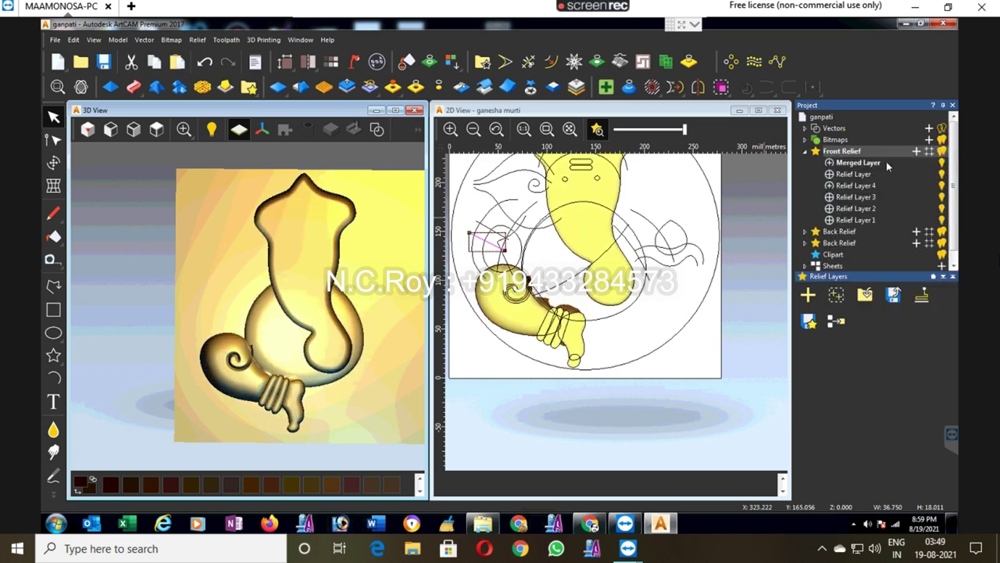
click(844, 162)
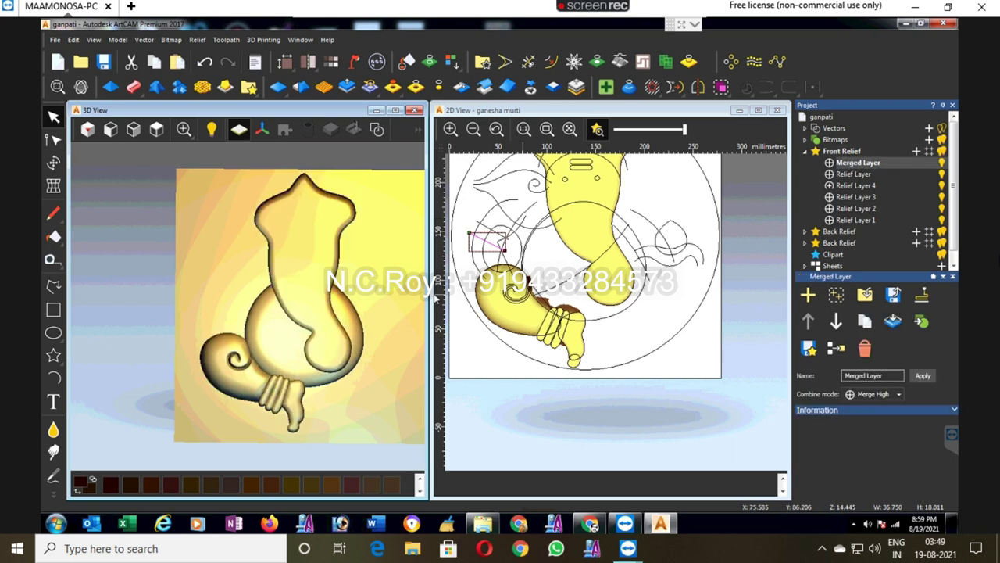
Step: Draw a polyline around the trunk tip and convert its spans to a smooth curve
click(53, 309)
click(53, 286)
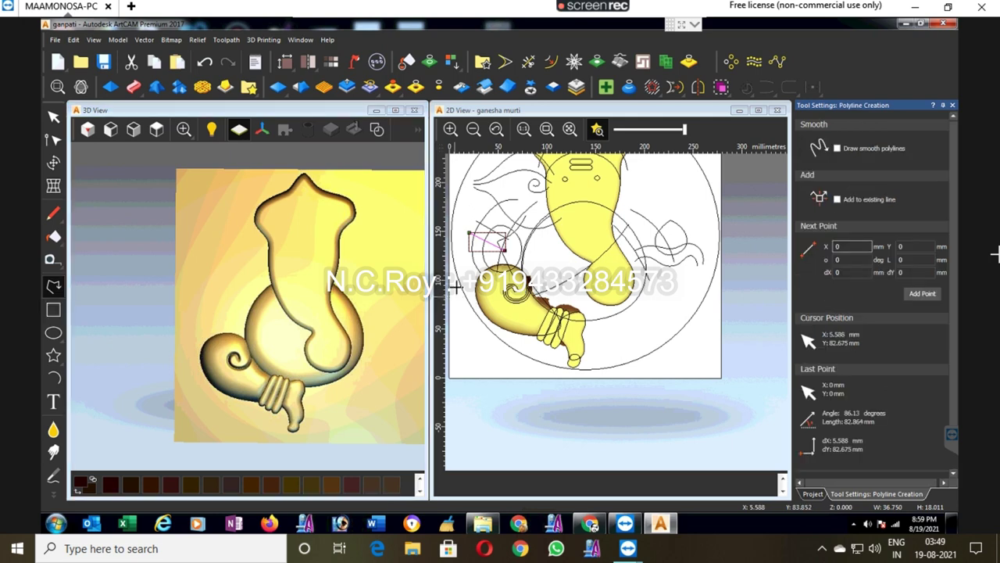
click(455, 295)
click(475, 360)
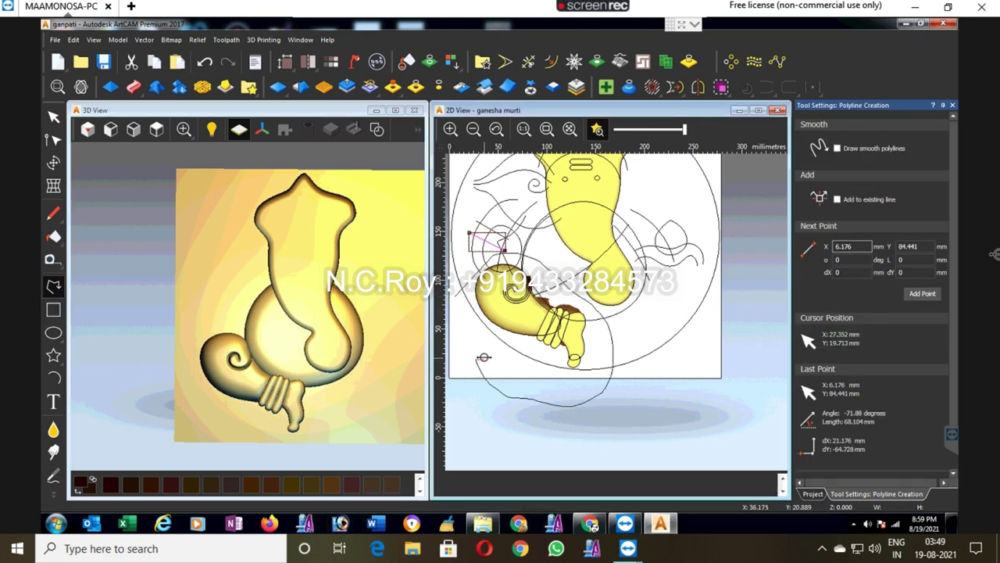
key(Escape)
right_click(490, 385)
mouse_move(539, 276)
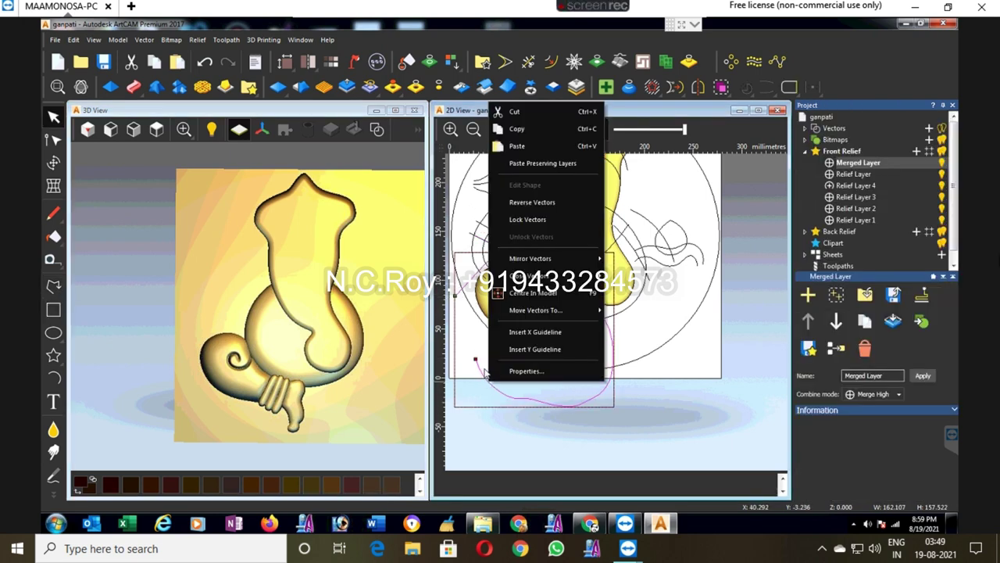
click(655, 276)
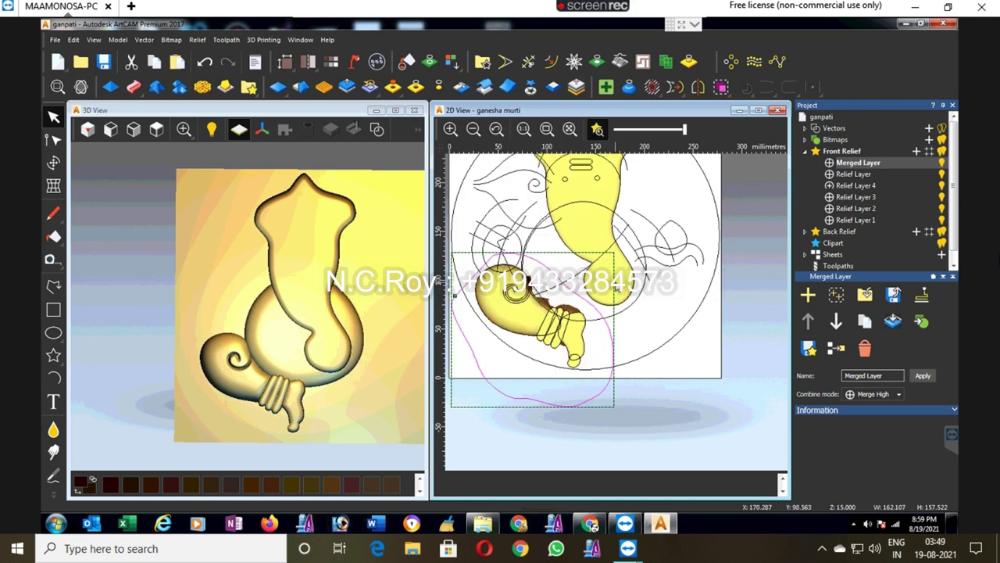
click(438, 87)
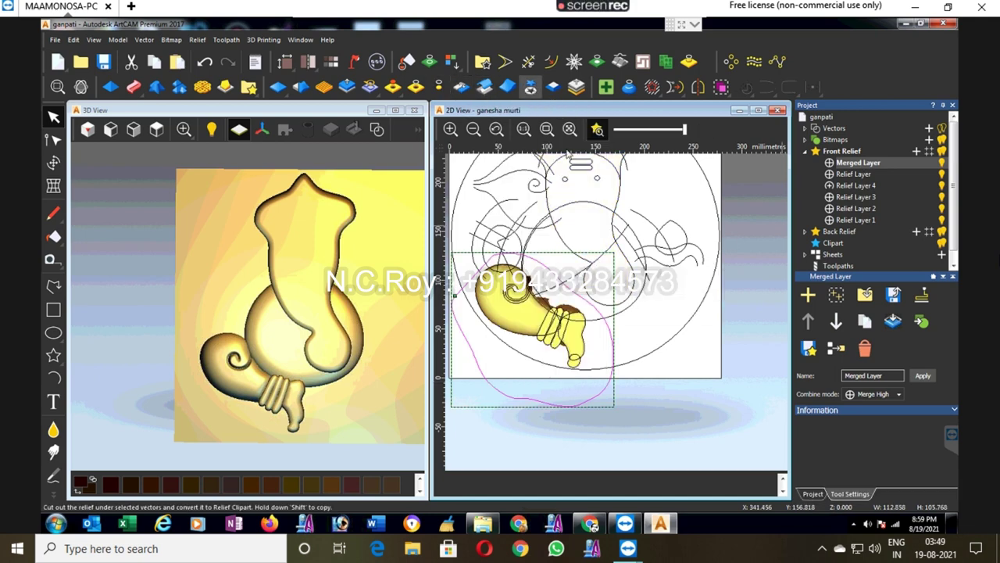
Step: Mirror the trunk-and-hand piece left-to-right about its centre and drag it onto the right lap
click(698, 87)
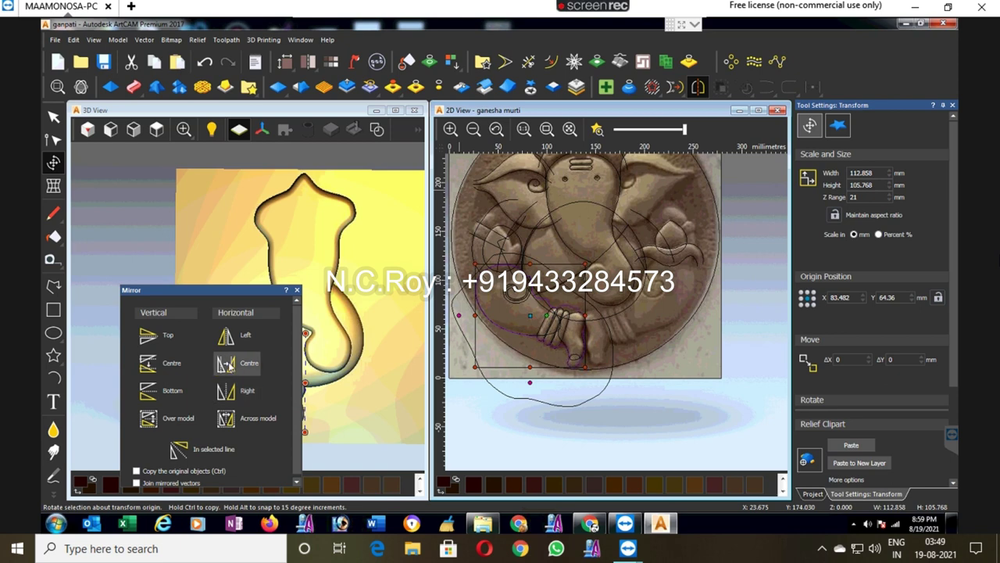
click(263, 353)
click(297, 290)
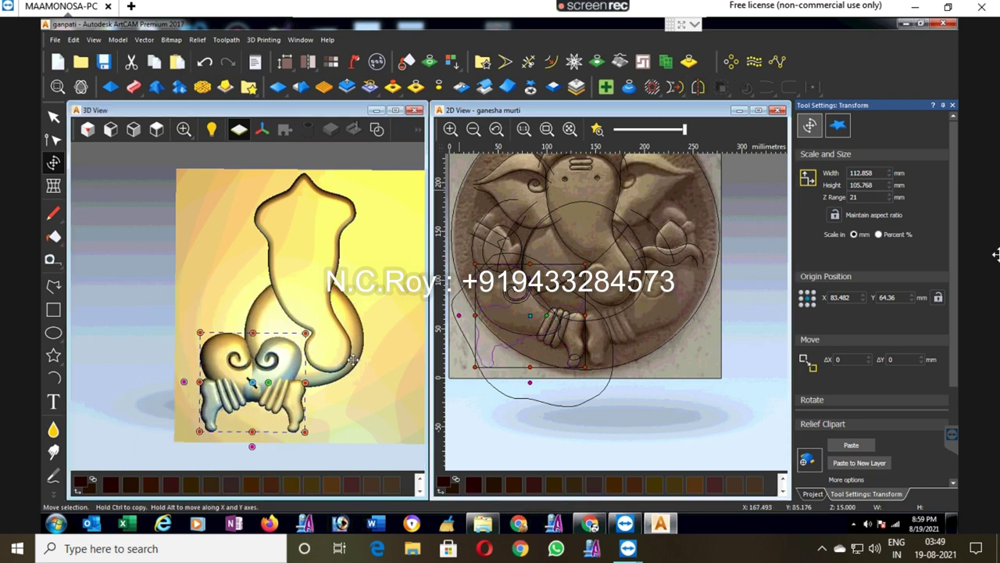
drag(331, 364, 405, 362)
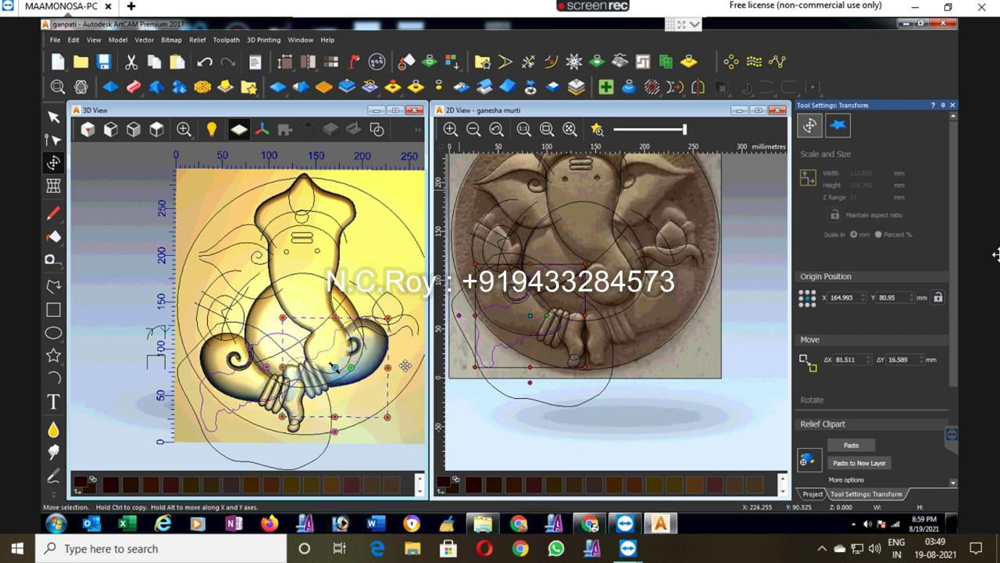
drag(405, 361, 407, 368)
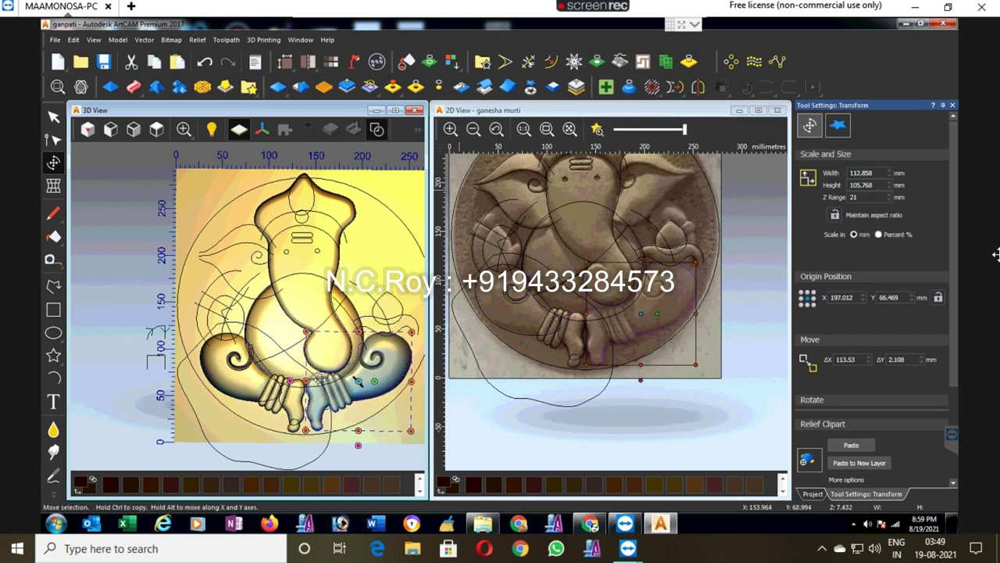
Step: Paste the mirrored piece back into the relief layer, then undo that paste
scroll(332, 380, up, 1)
scroll(333, 382, up, 1)
scroll(332, 381, up, 1)
scroll(335, 363, down, 1)
scroll(335, 364, down, 2)
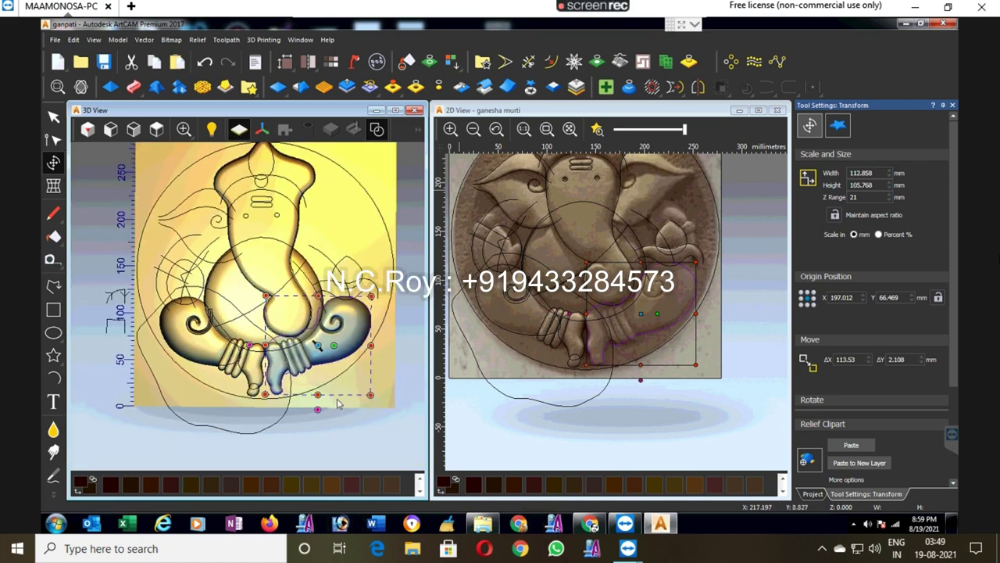
click(864, 451)
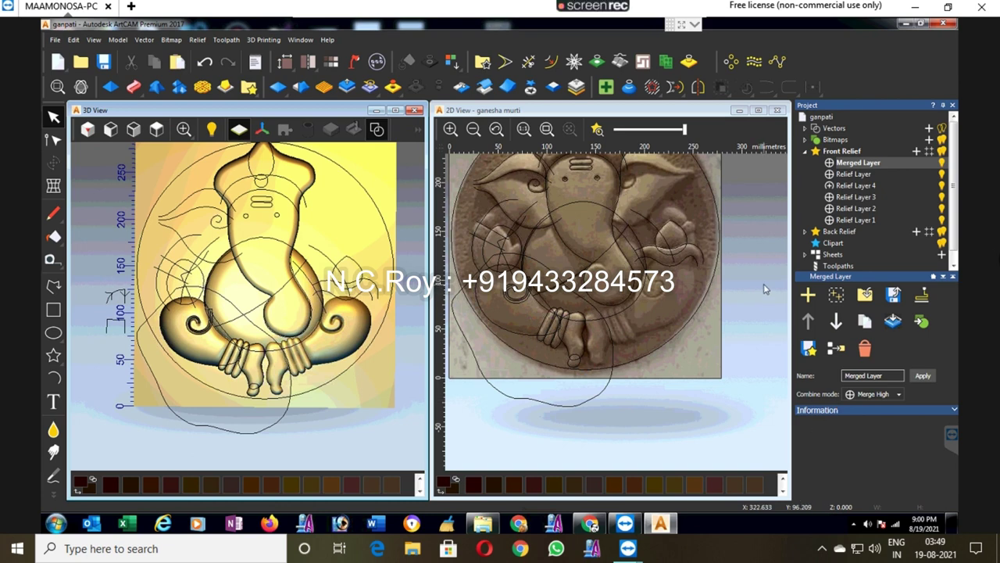
key(ctrl+z)
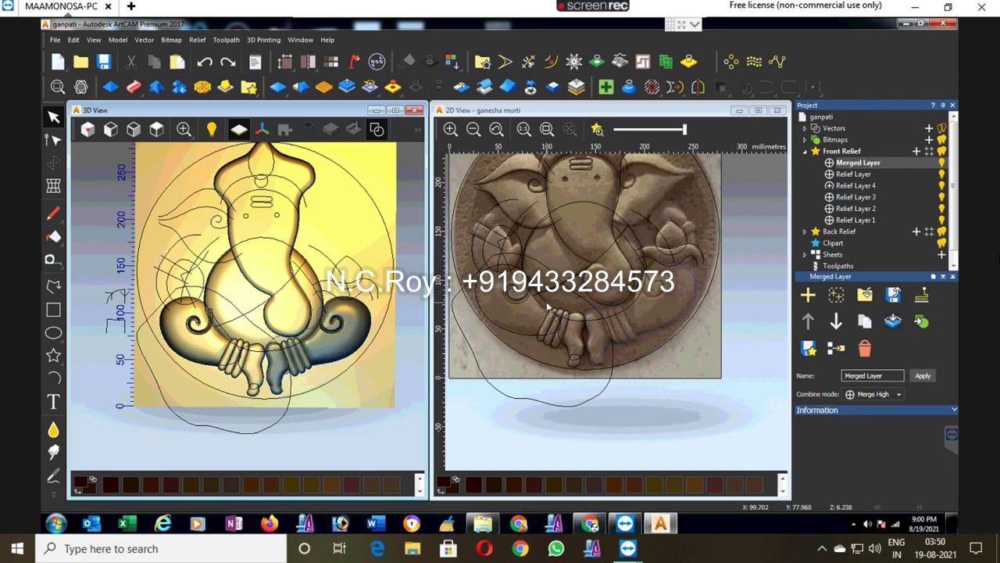
Step: Envelope-distort the mirrored piece's outline, raising its top-right corner and slightly widening its right side
click(53, 186)
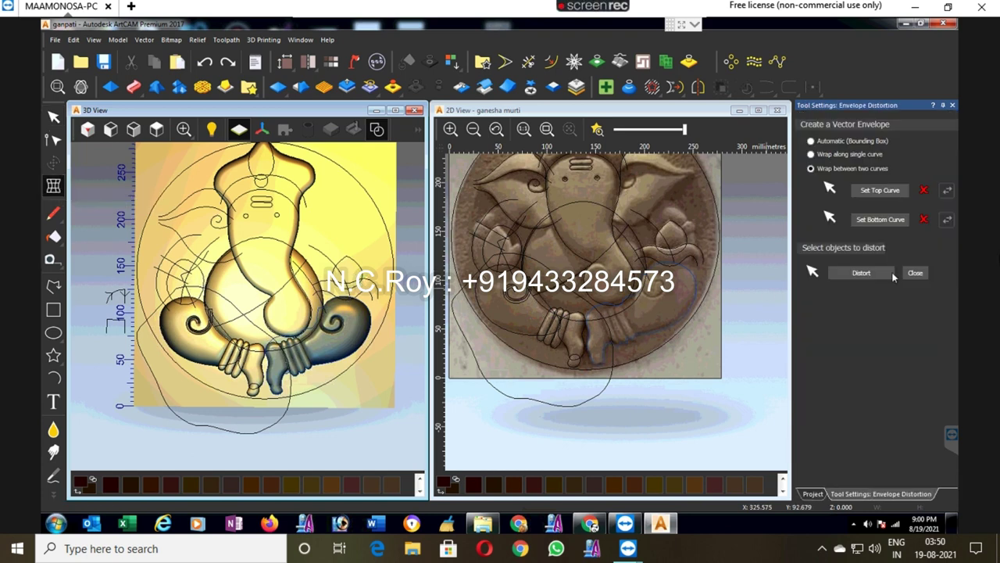
click(915, 272)
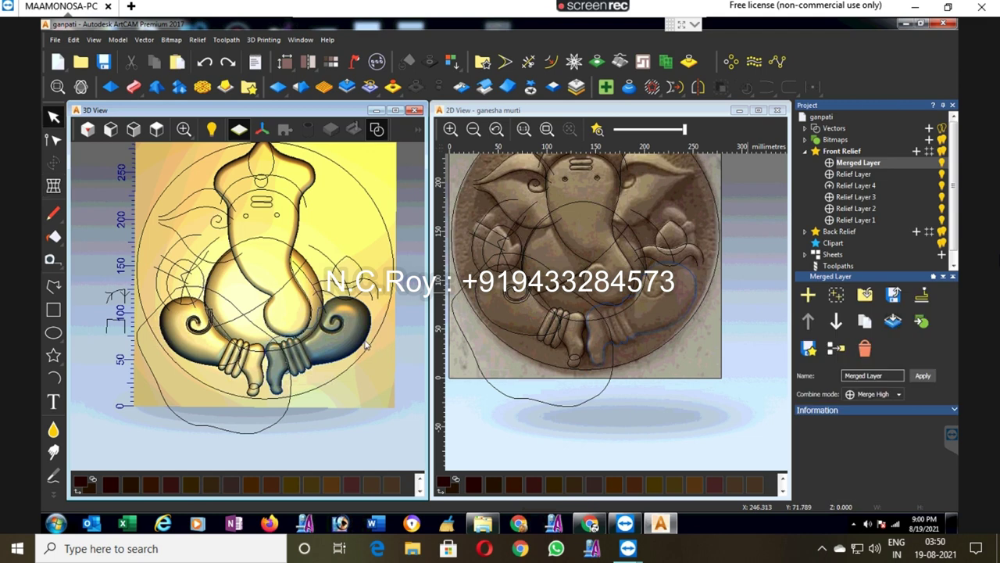
click(53, 186)
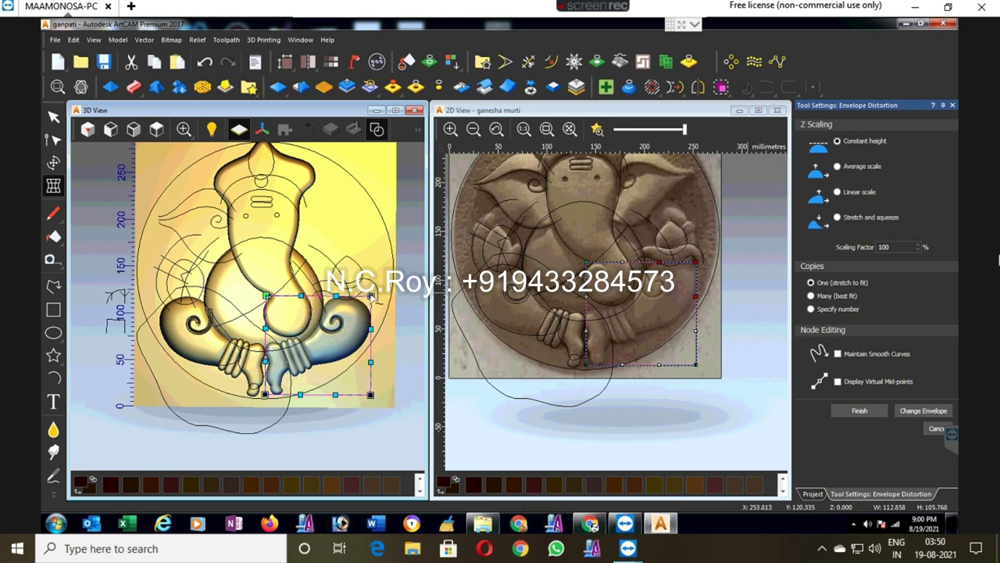
drag(372, 295, 372, 279)
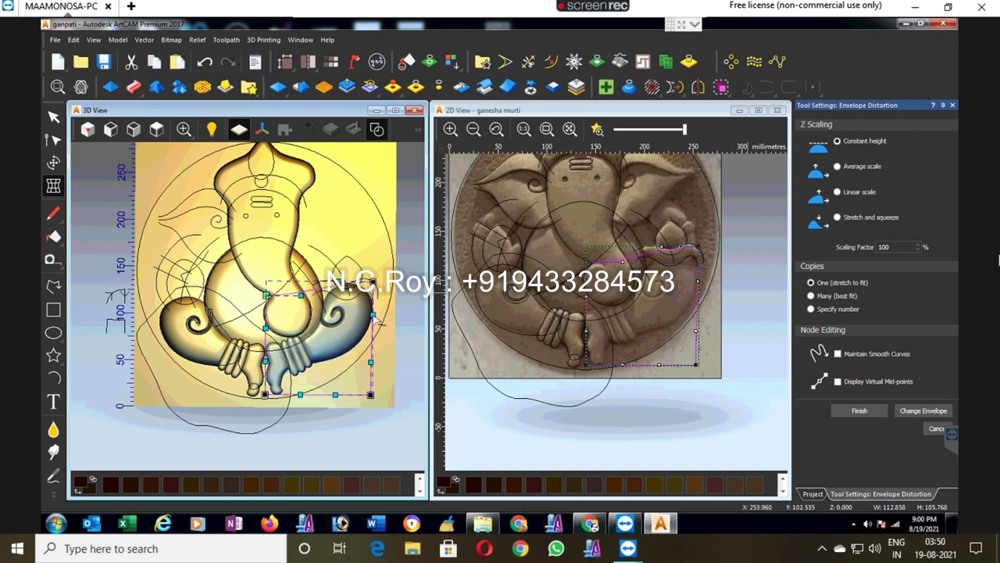
drag(372, 313, 376, 312)
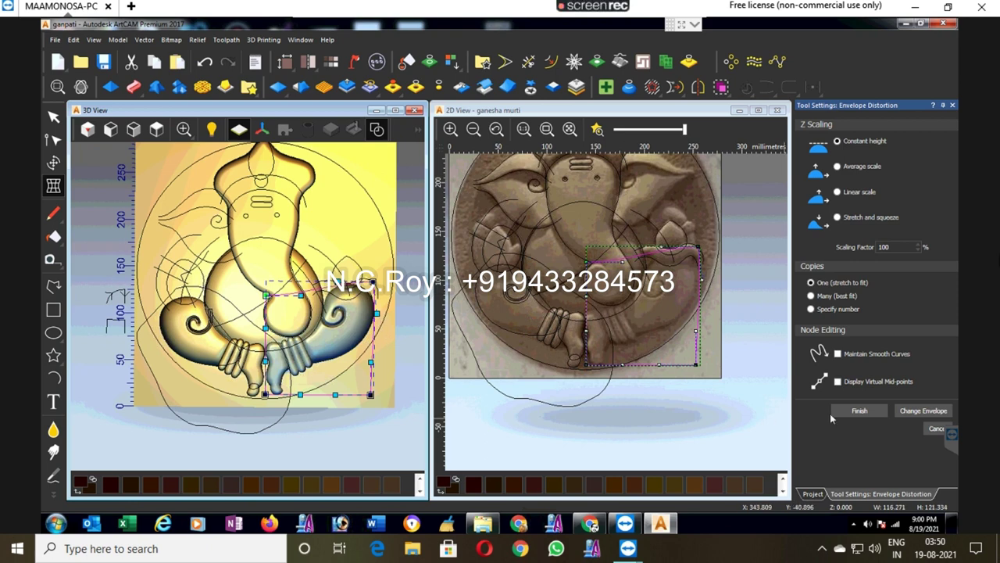
click(866, 415)
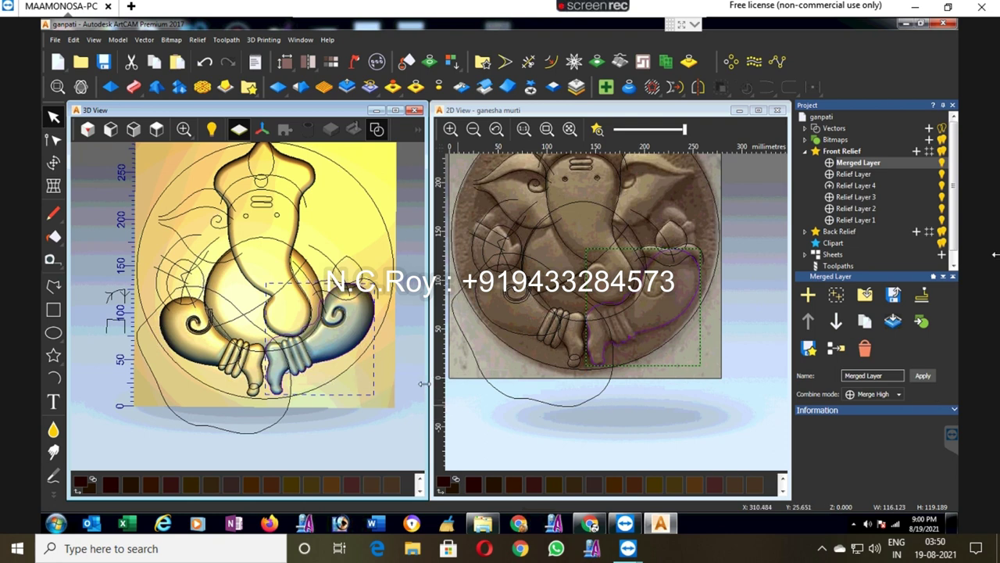
click(345, 349)
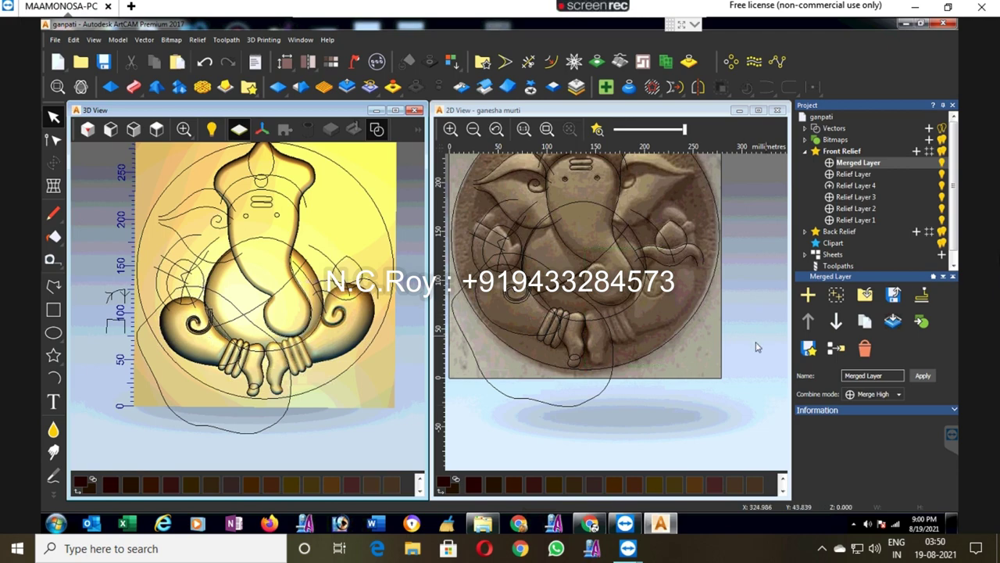
Step: Try closing the single curved ear arc with a smooth curve, then undo it
scroll(617, 308, down, 5)
scroll(569, 303, up, 5)
scroll(541, 264, up, 2)
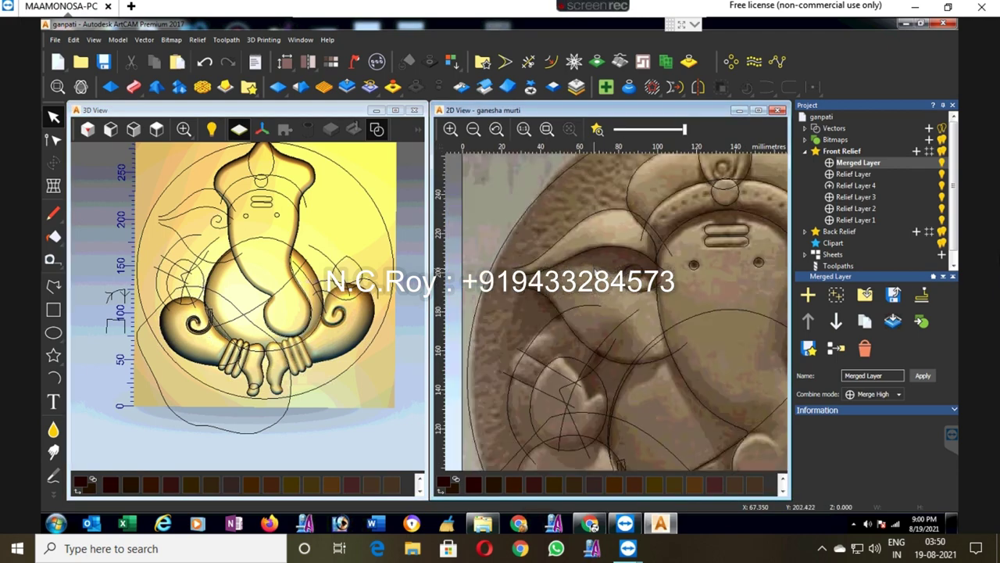
click(539, 295)
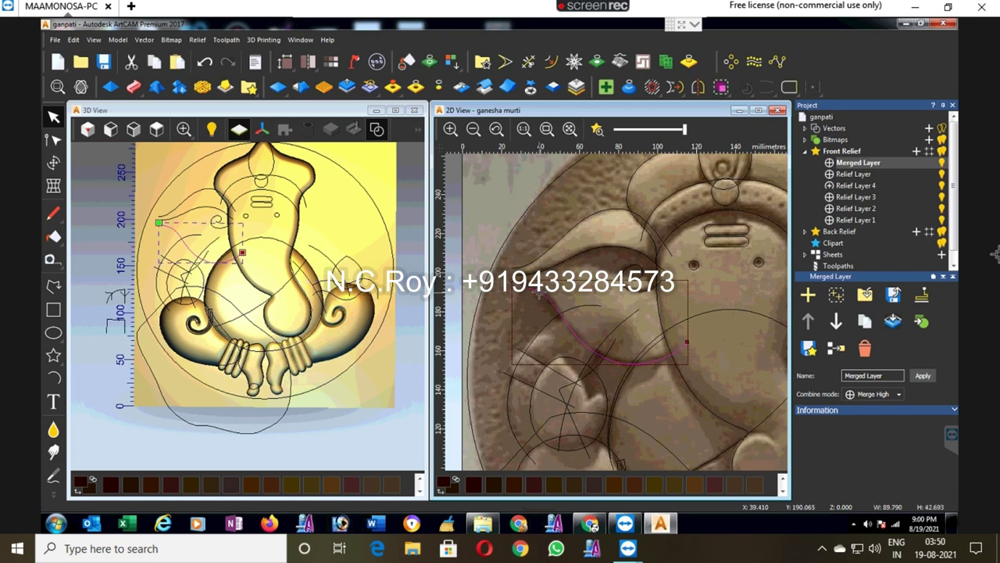
right_click(540, 295)
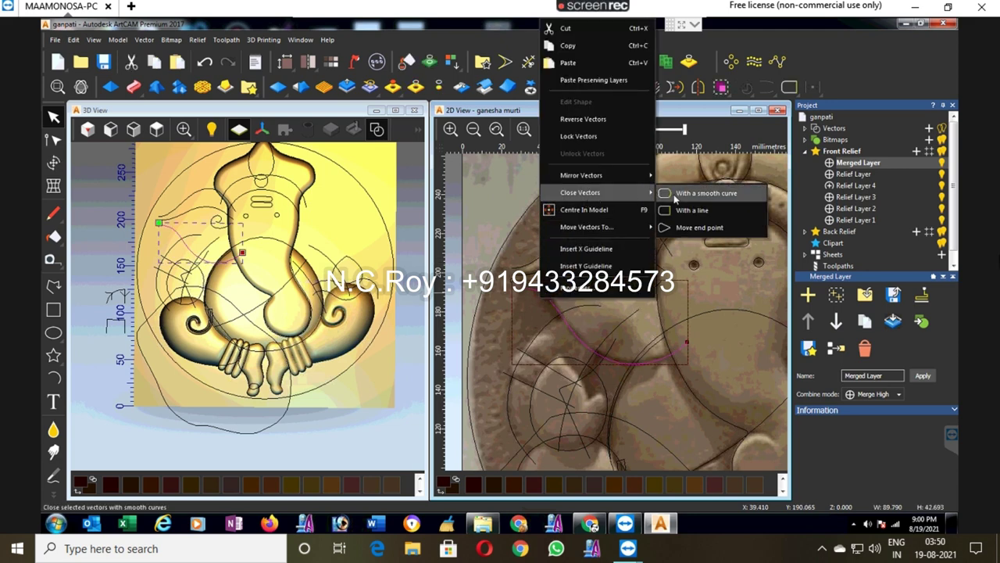
mouse_move(579, 192)
click(674, 195)
key(ctrl+z)
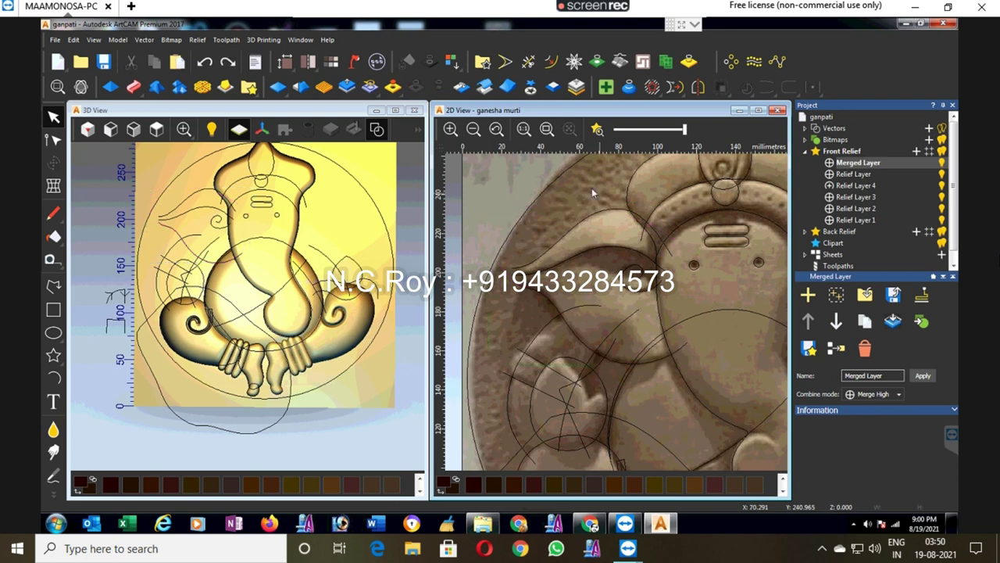
Step: Join the lower and upper ear arcs into one vector and close it into a shape
click(529, 290)
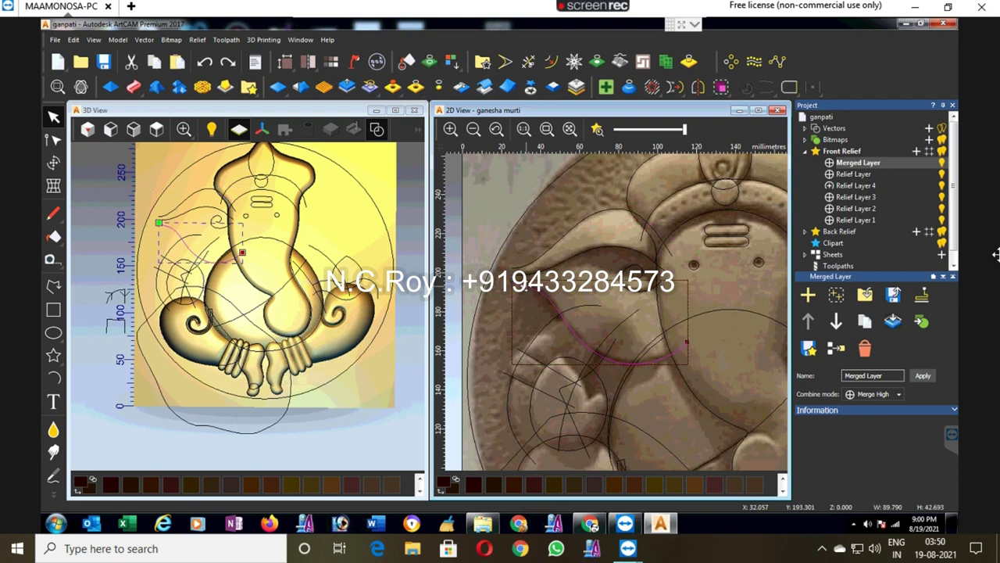
shift+click(535, 264)
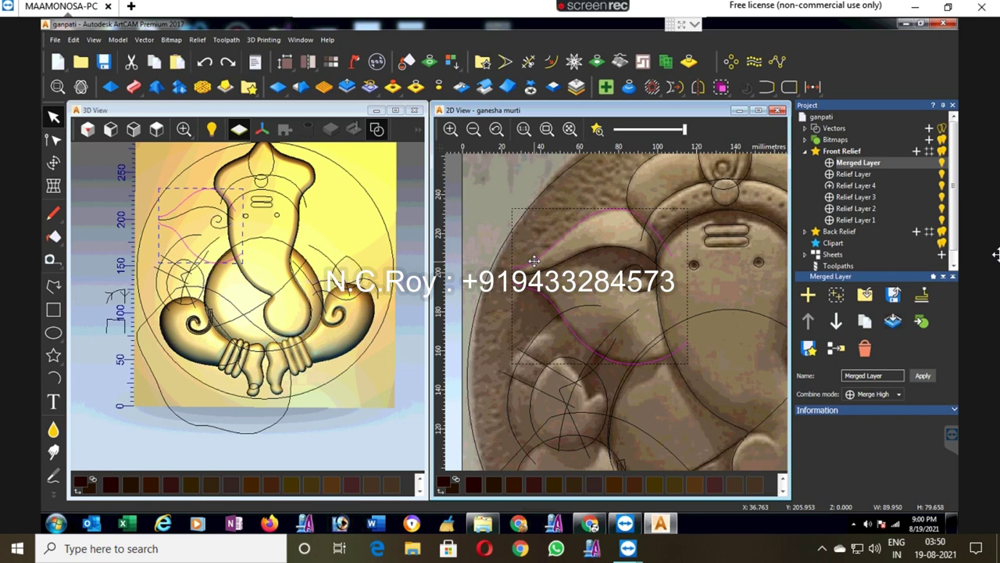
right_click(534, 260)
mouse_move(579, 249)
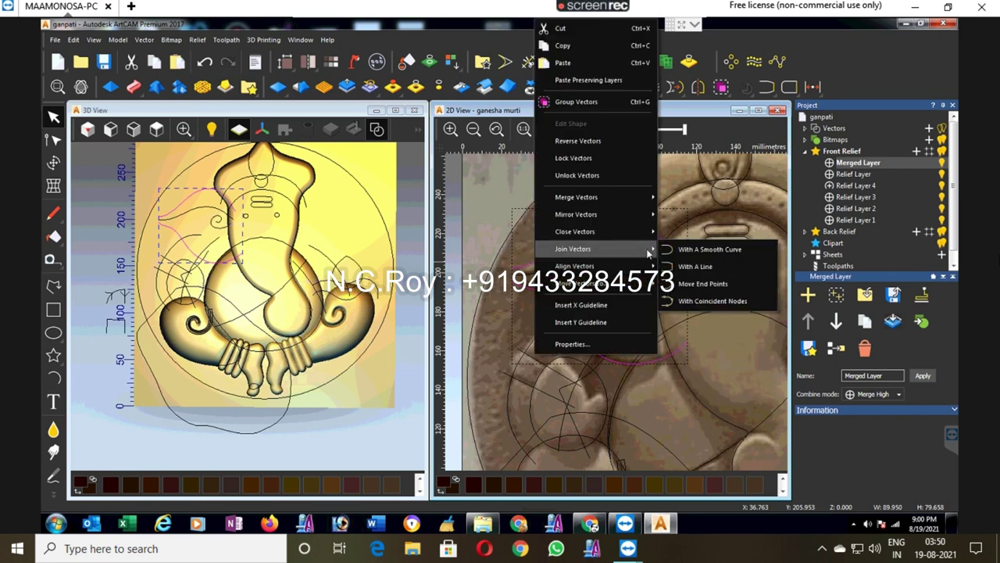
click(673, 249)
right_click(551, 258)
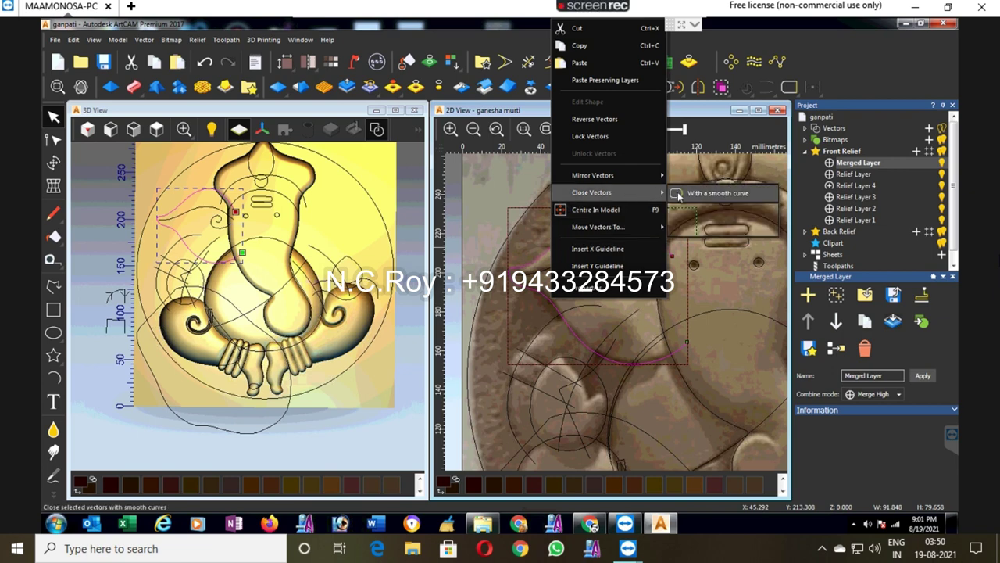
click(703, 194)
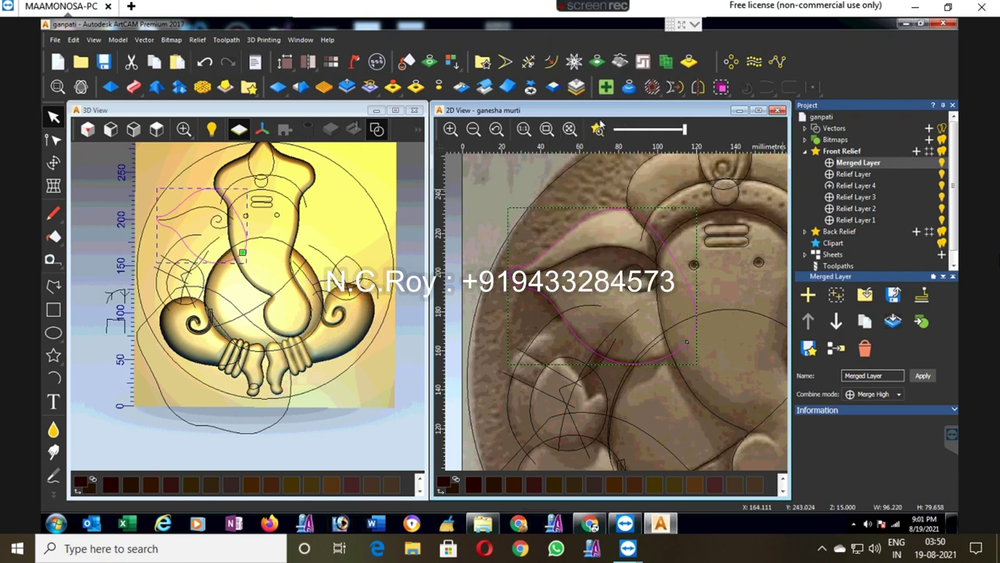
click(598, 127)
click(598, 128)
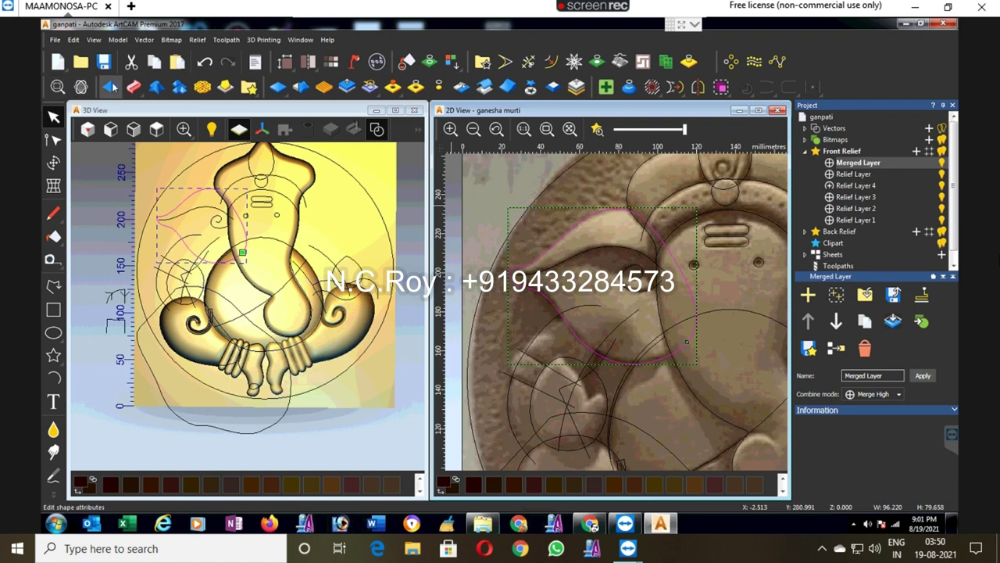
click(112, 87)
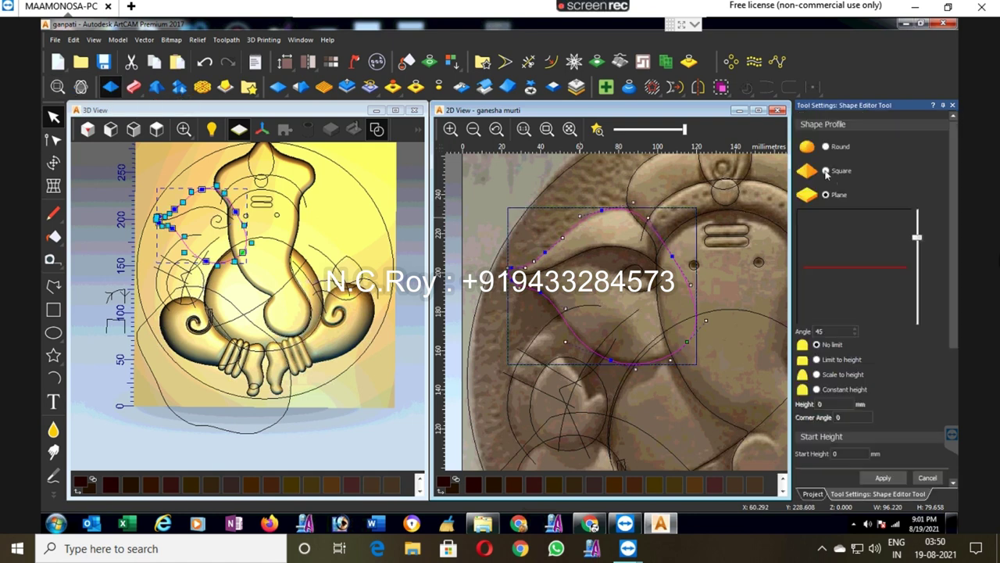
Step: Raise the ear outline as a Round 90° profile, height limited to 4 mm, starting at 6 mm
click(817, 359)
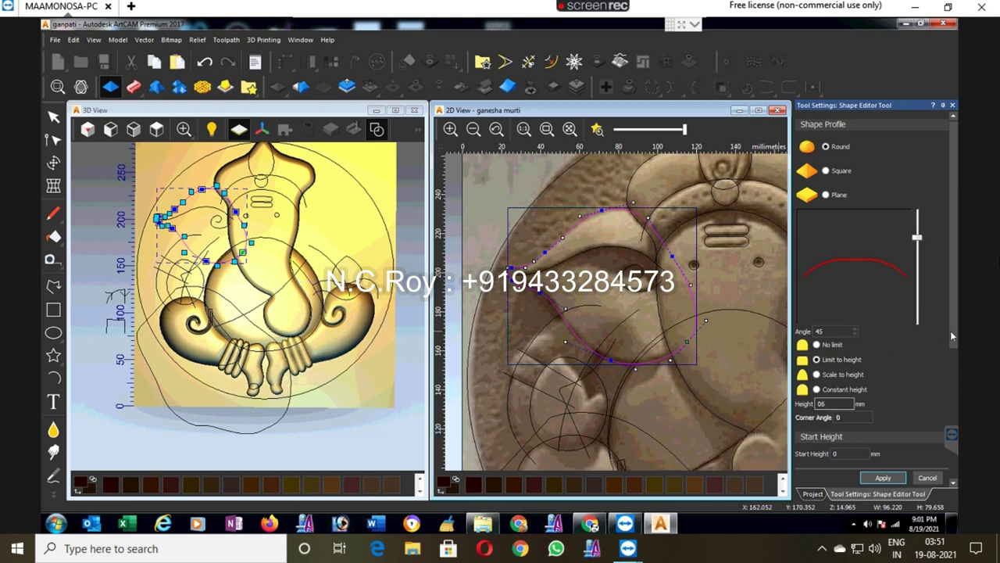
scroll(950, 336, down, 3)
click(821, 413)
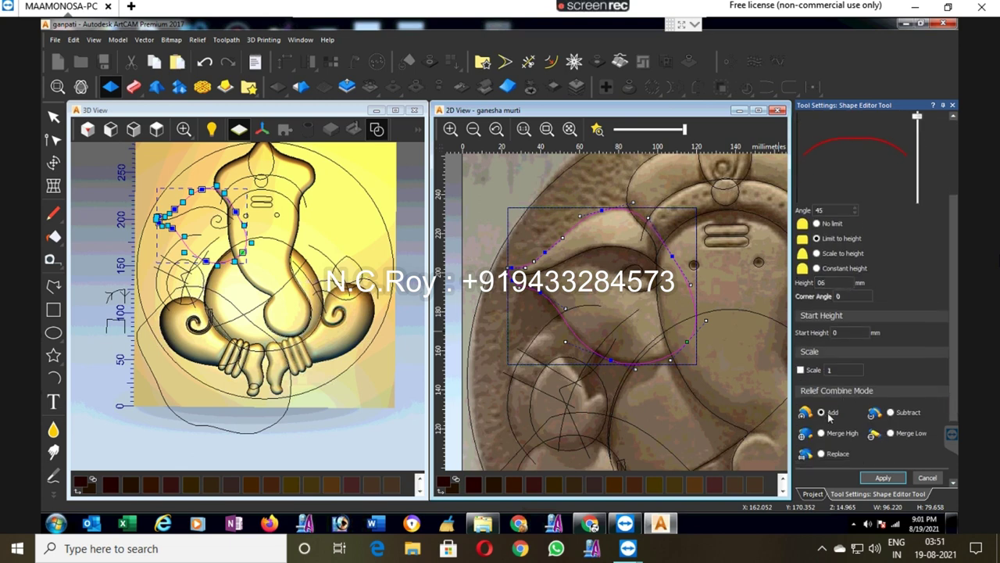
click(834, 332)
text(0)
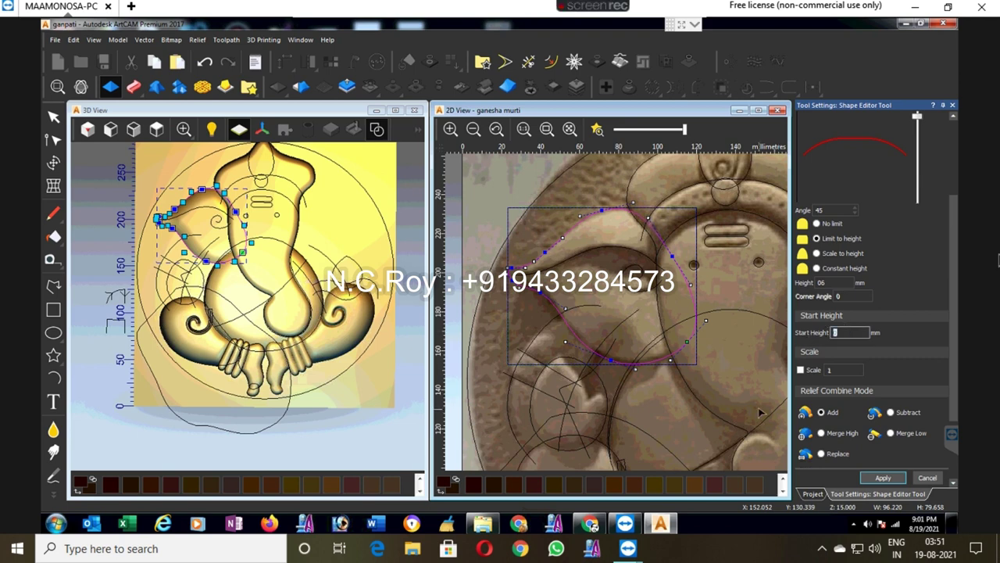
scroll(946, 357, up, 3)
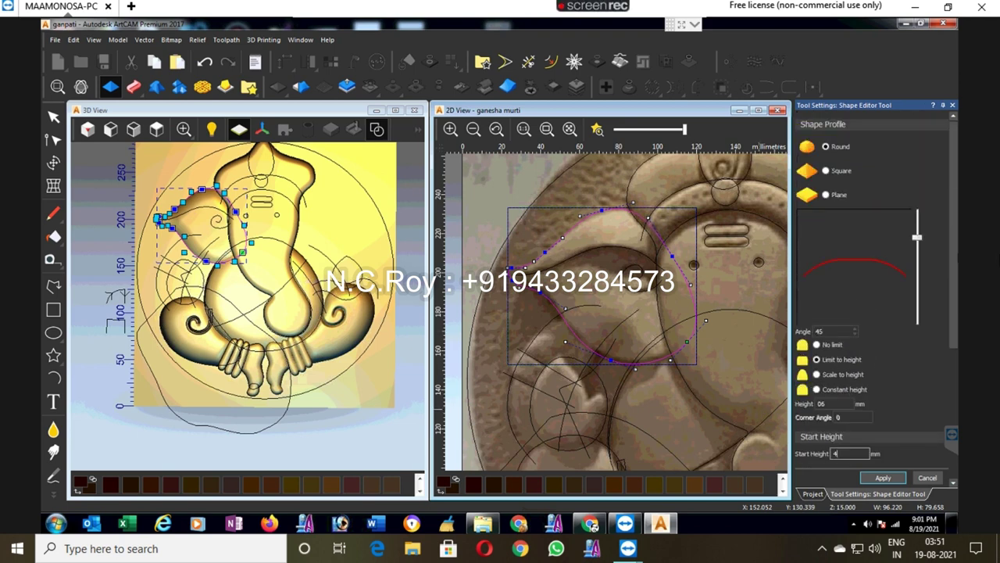
drag(918, 237, 927, 176)
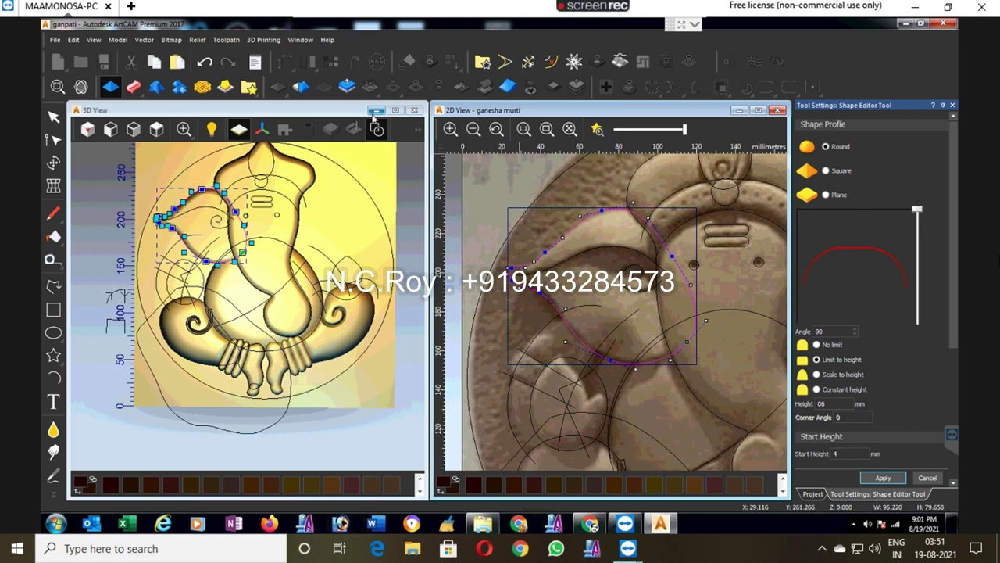
click(304, 174)
scroll(271, 177, up, 2)
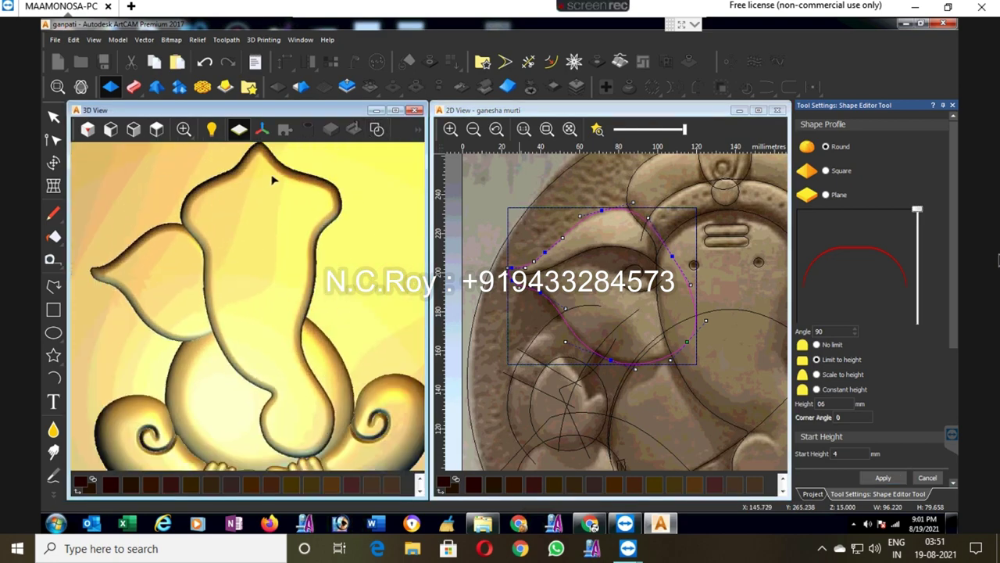
double_click(827, 403)
text(4)
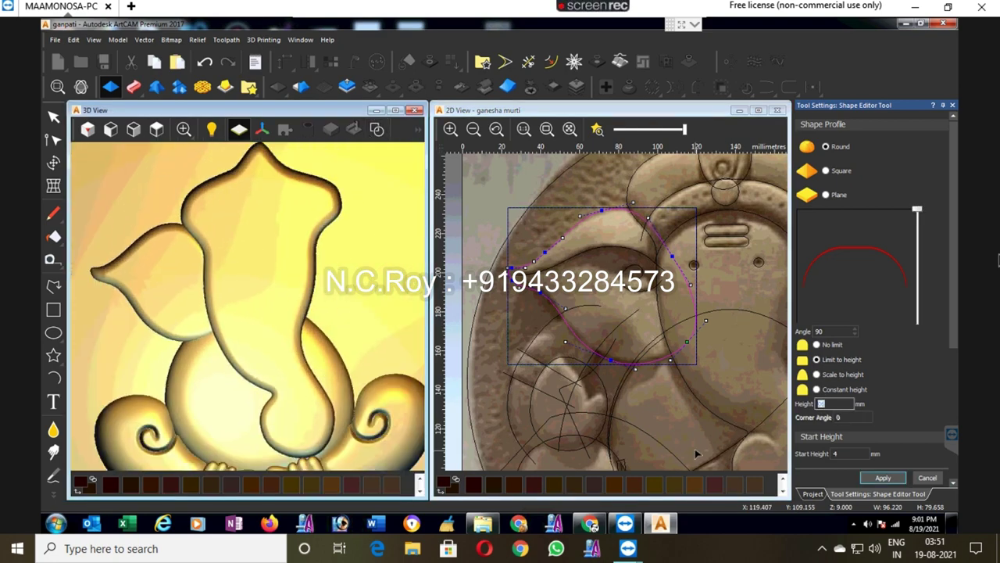
double_click(854, 451)
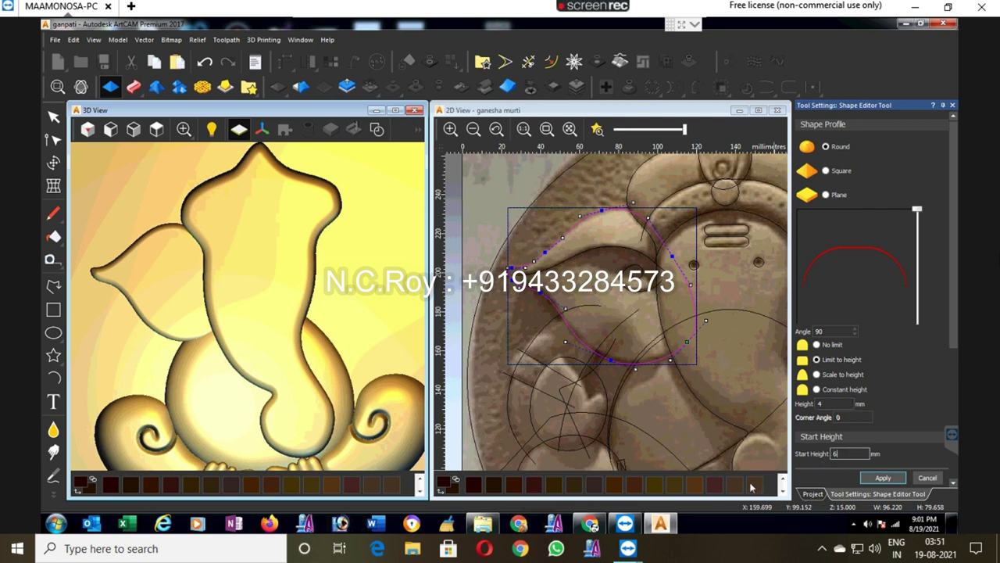
text(6)
key(Return)
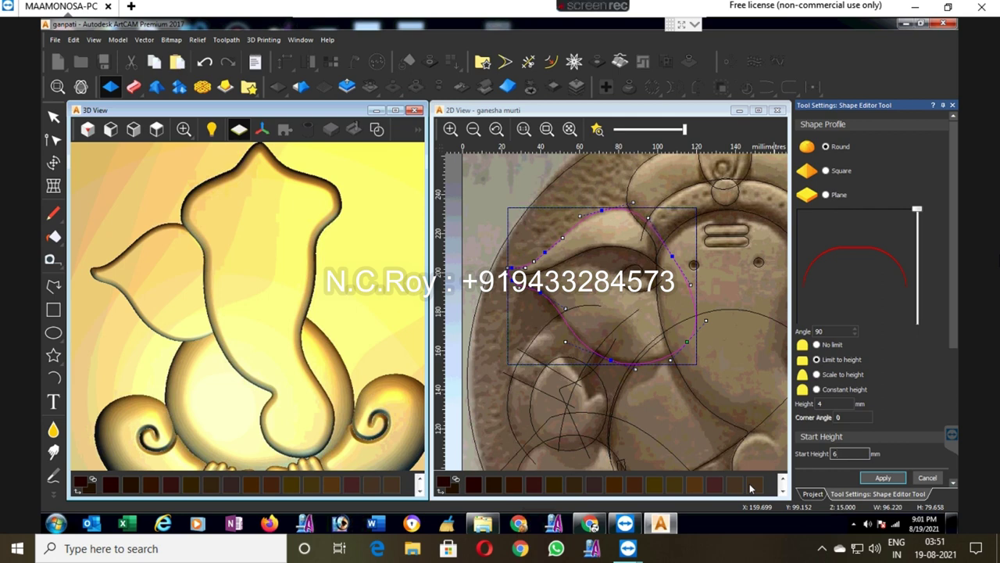
click(882, 477)
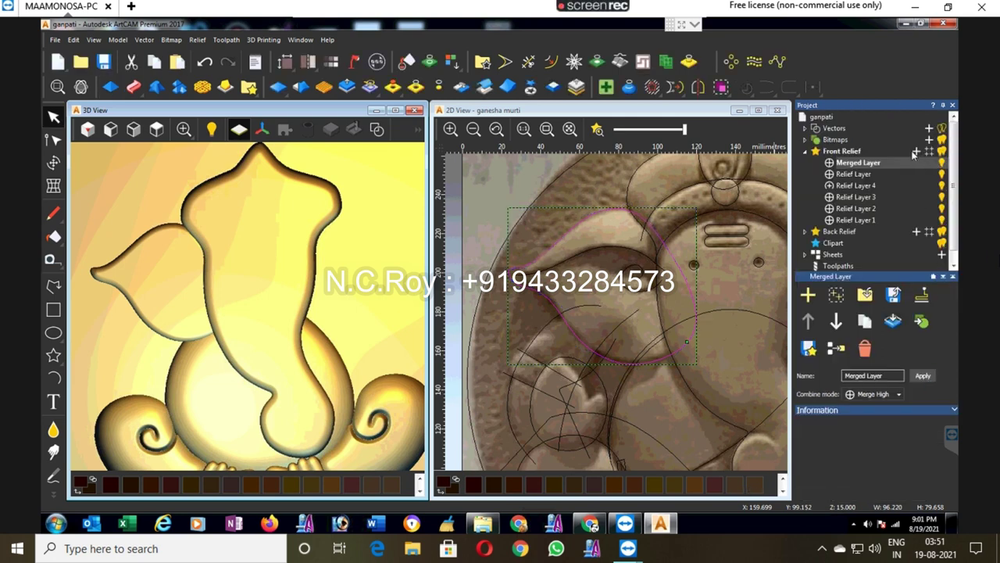
Step: Add Relief Layer 5 and make it the working layer
click(918, 152)
click(846, 163)
click(545, 251)
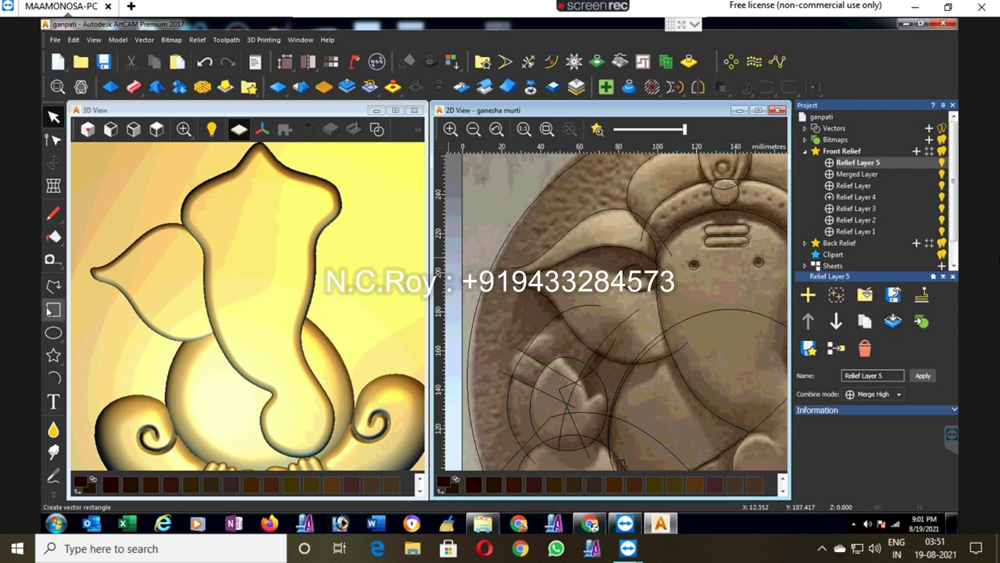
scroll(485, 223, down, 3)
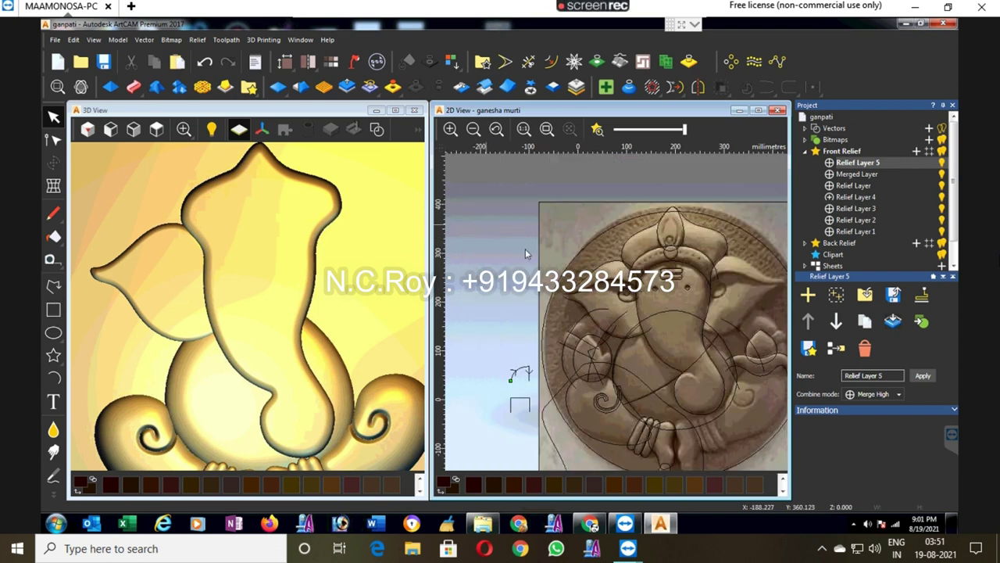
scroll(521, 374, down, 2)
scroll(545, 379, up, 2)
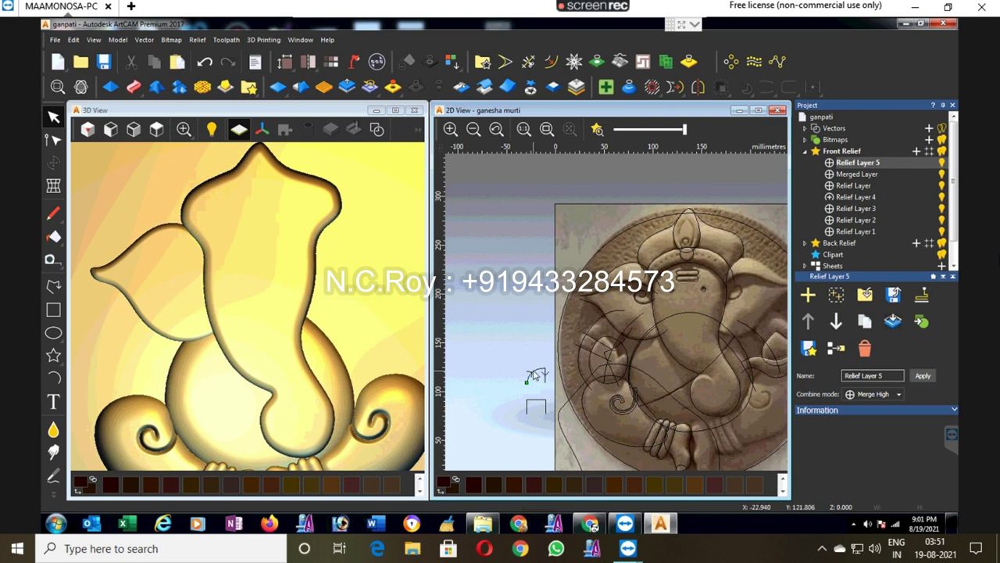
Step: Copy the small rectangle profile and node-edit its corner into a curved quarter-arc span
drag(537, 407, 519, 314)
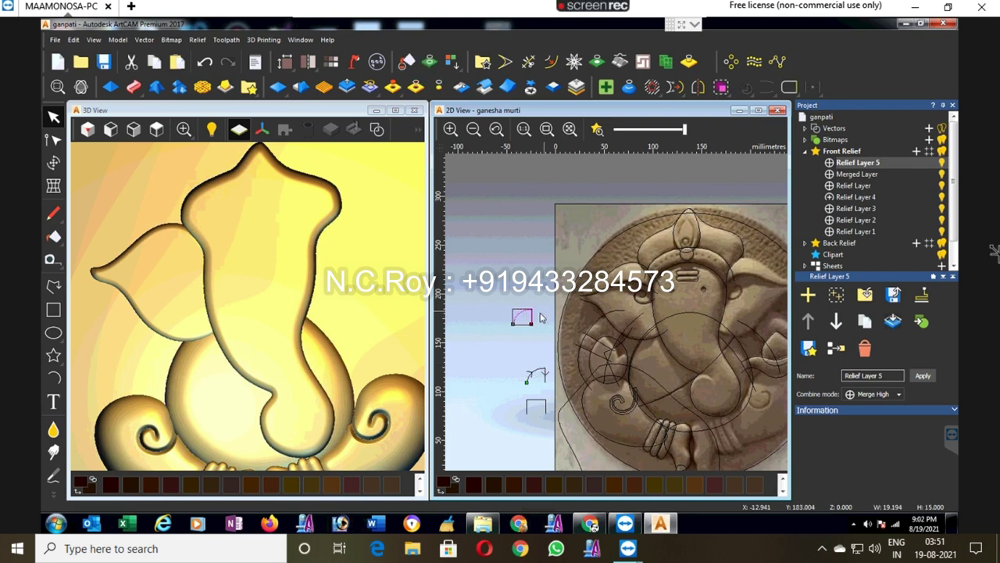
scroll(523, 311, up, 3)
key(n)
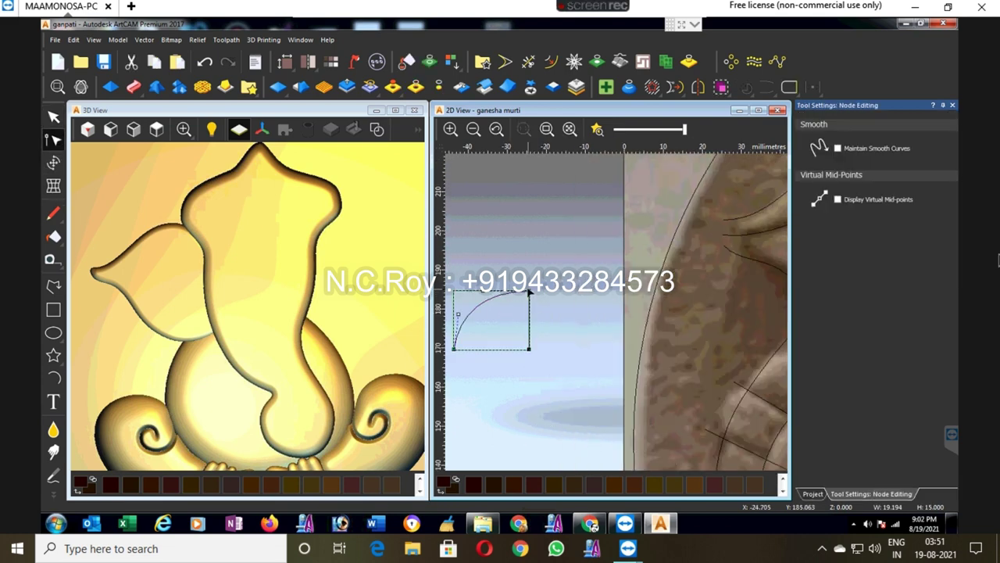
click(520, 295)
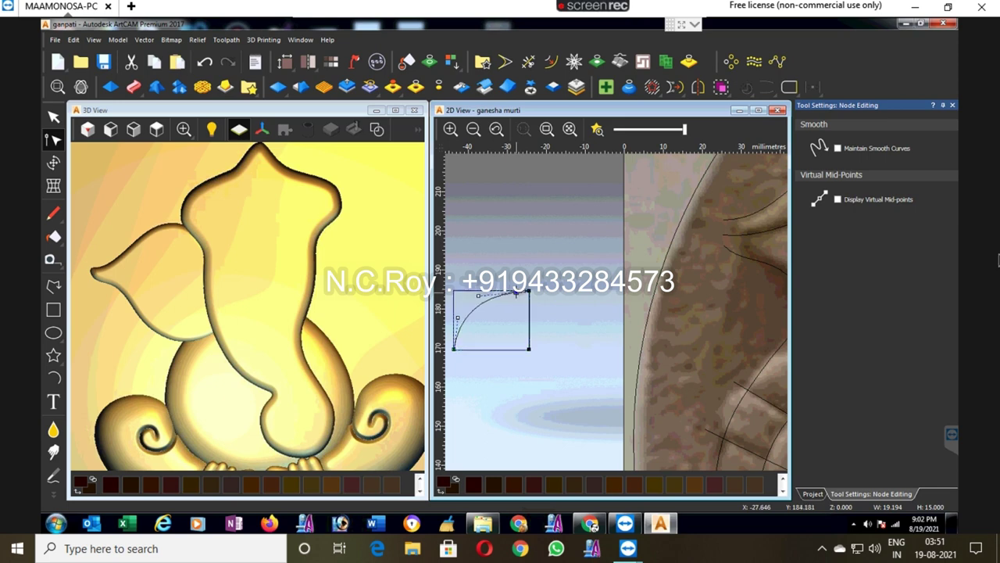
click(528, 295)
scroll(530, 295, up, 3)
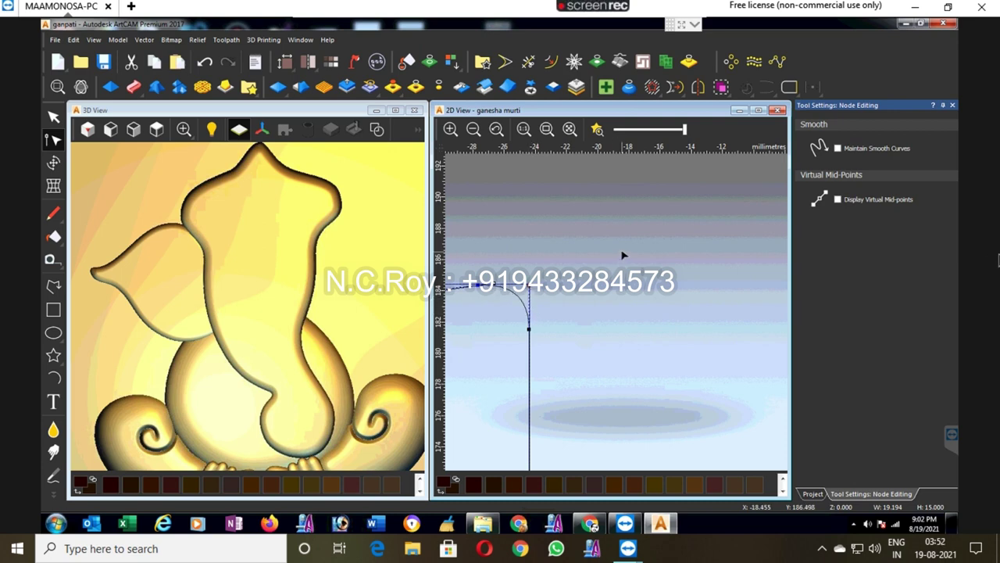
scroll(623, 254, down, 3)
scroll(614, 344, down, 3)
click(53, 116)
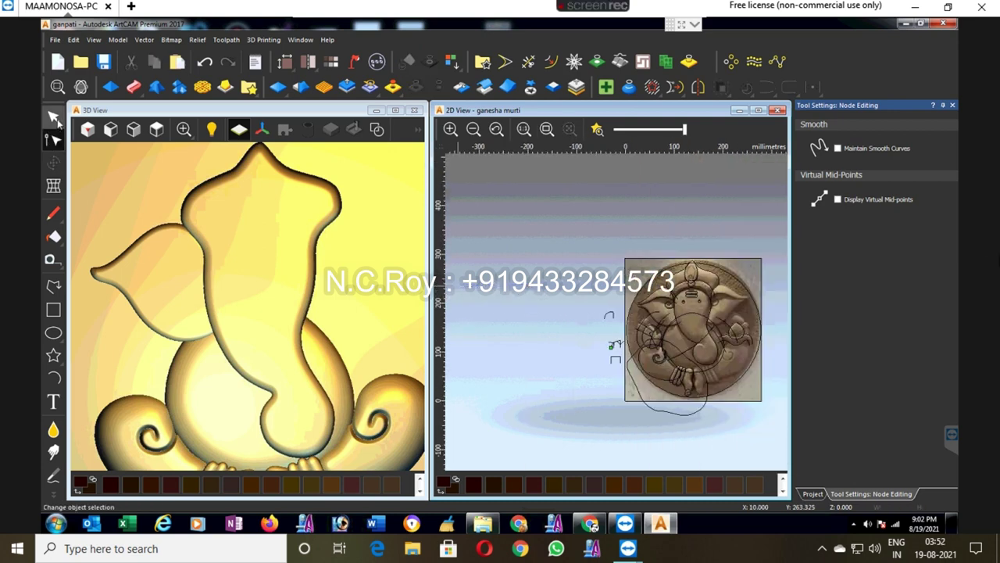
Step: Select the trunk curves as rails for a Two Rail Sweep
scroll(659, 298, up, 3)
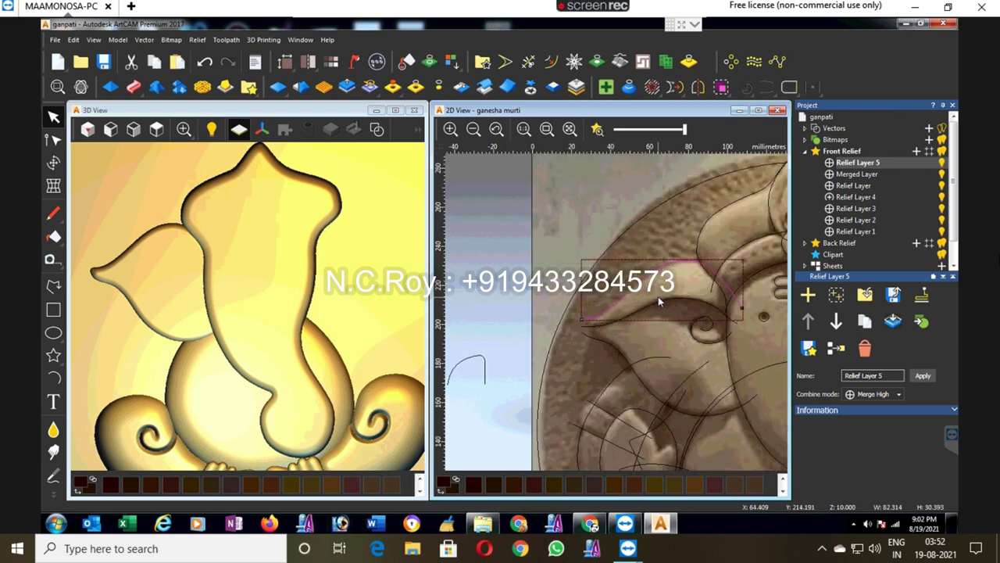
click(659, 298)
click(133, 87)
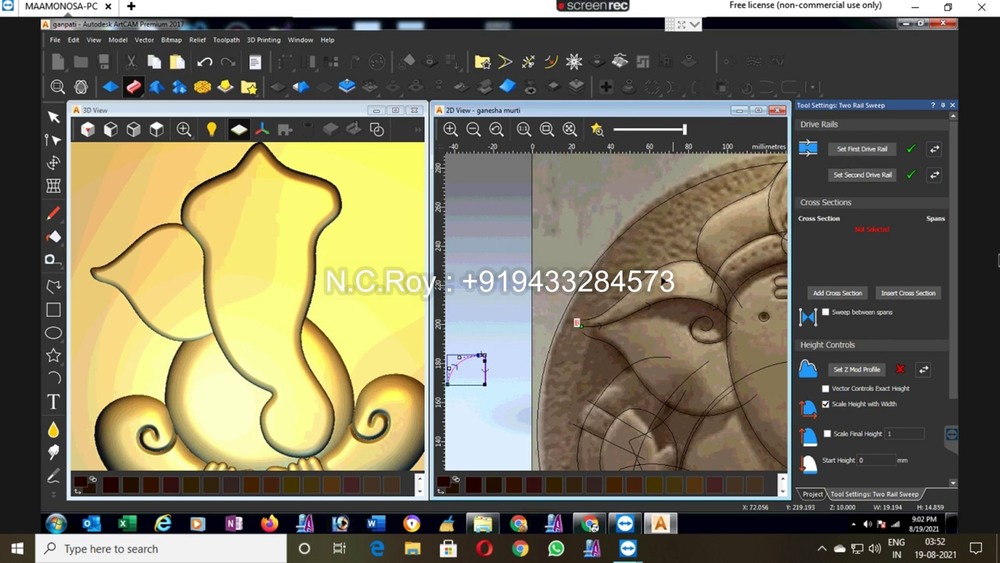
Step: Hide the relief shading and pick the upper ear curve and lower curve as drive rails
scroll(611, 403, down, 3)
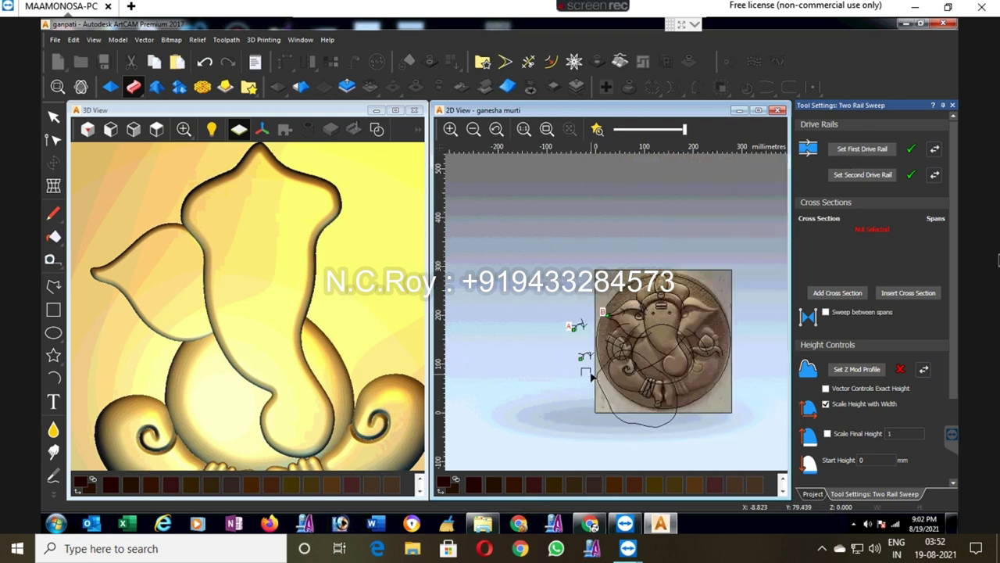
click(588, 372)
click(856, 369)
click(597, 129)
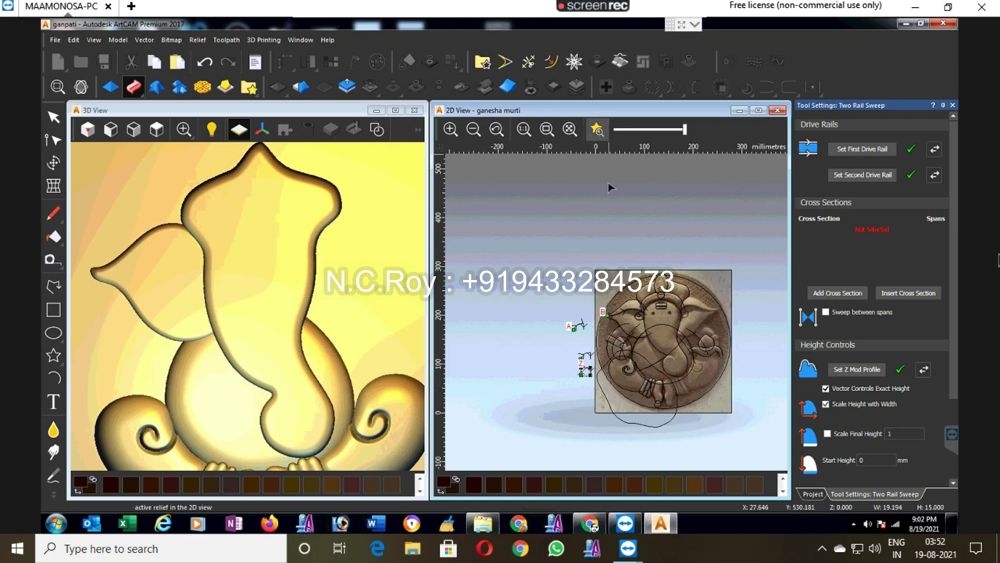
scroll(629, 306, up, 3)
click(616, 302)
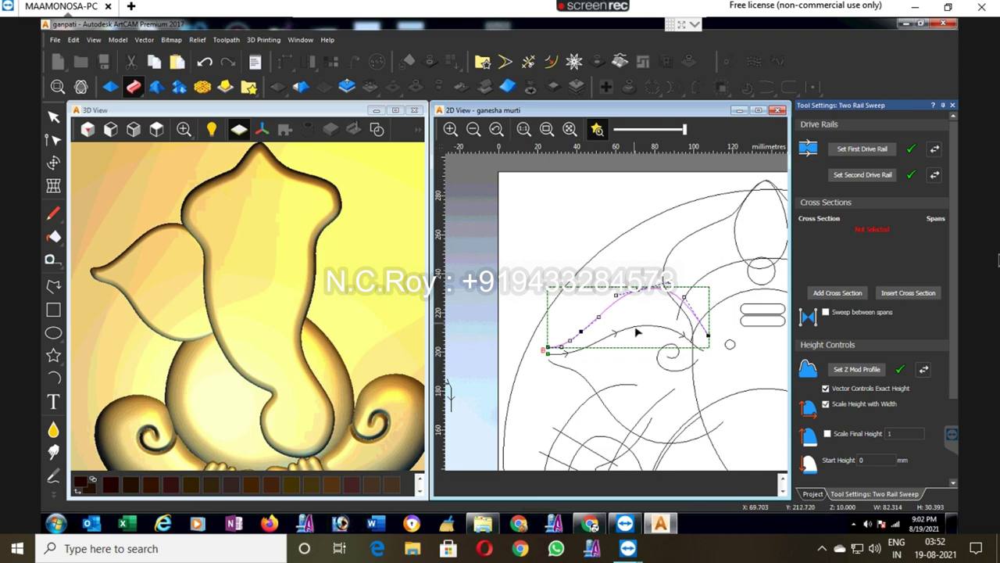
shift+click(637, 330)
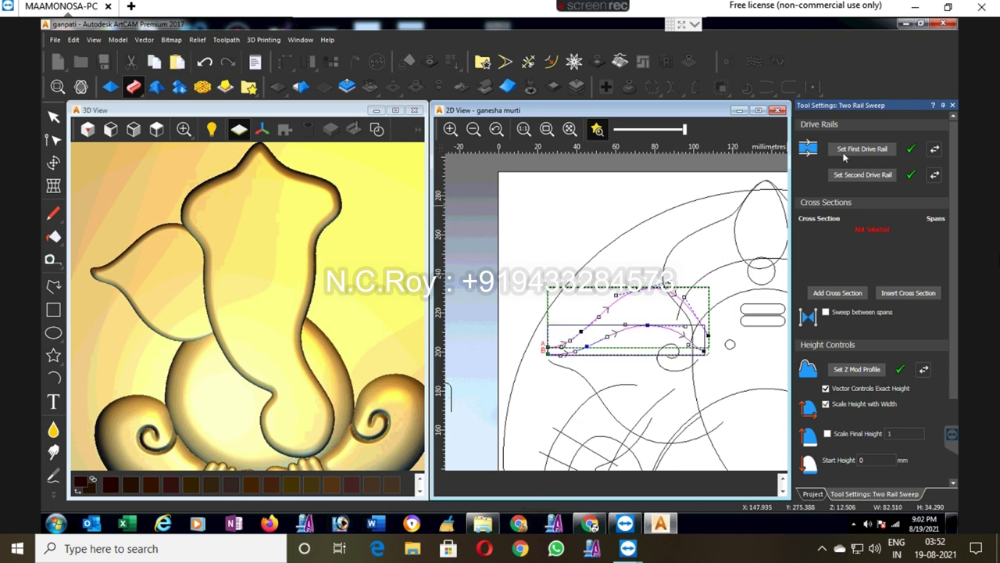
Step: Select the small profile vector and add it as the sweep's cross section
click(590, 222)
scroll(587, 222, down, 3)
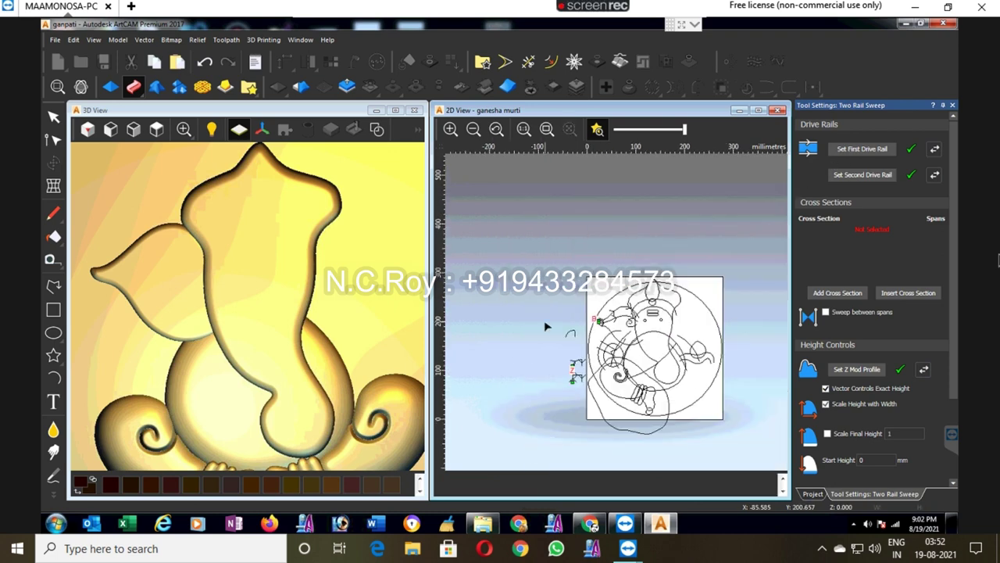
click(570, 336)
scroll(571, 337, up, 2)
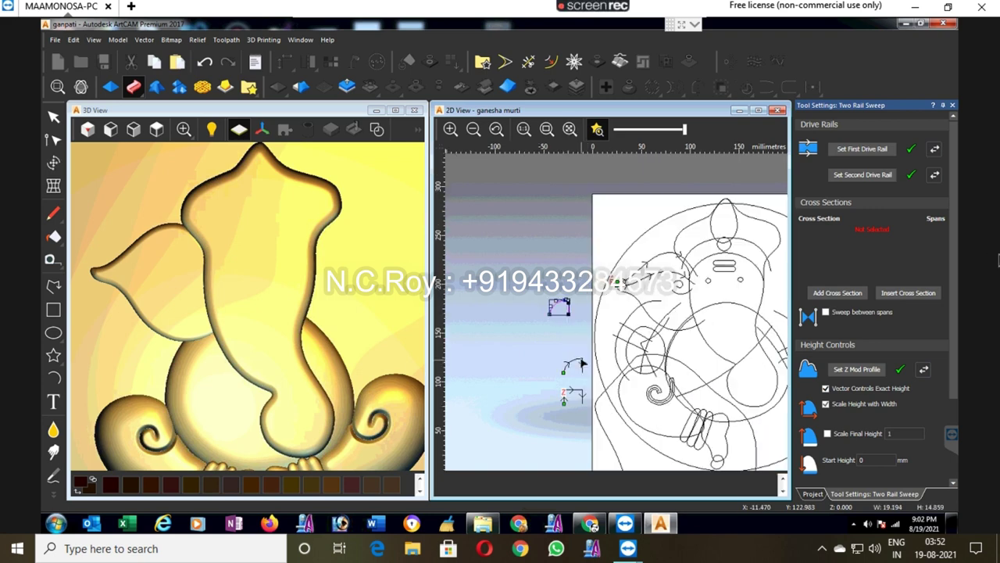
scroll(571, 336, up, 1)
click(839, 293)
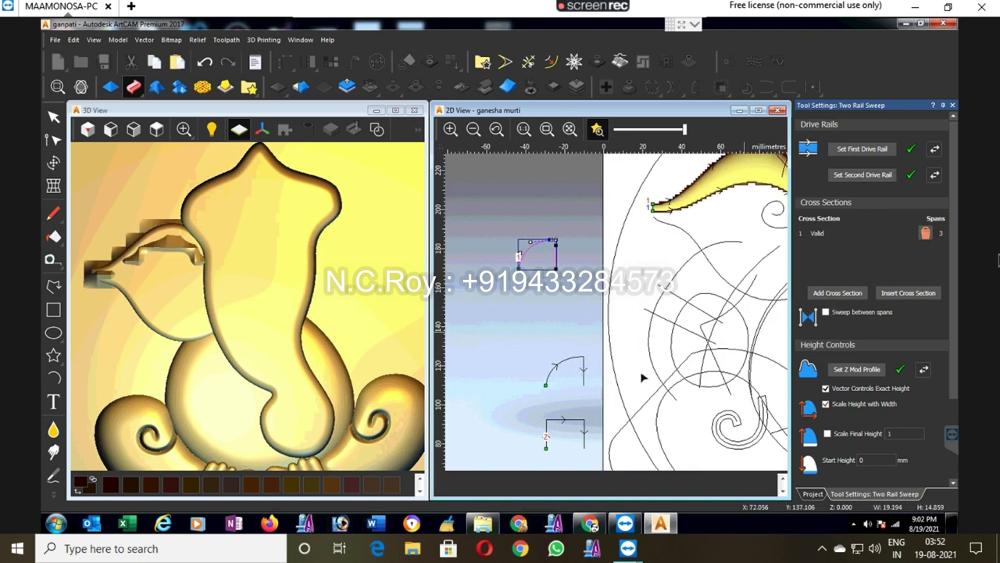
click(642, 290)
scroll(641, 290, down, 1)
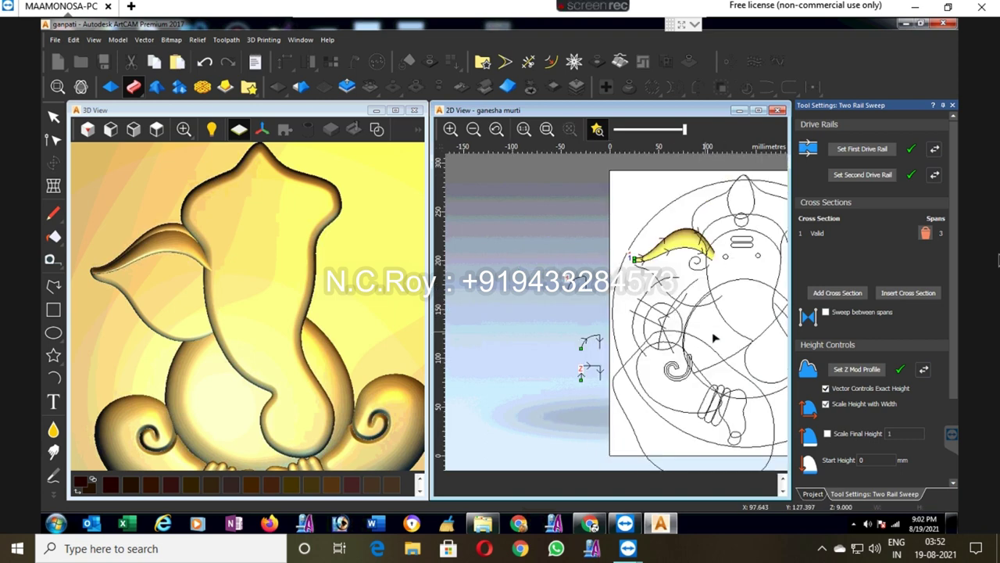
click(600, 371)
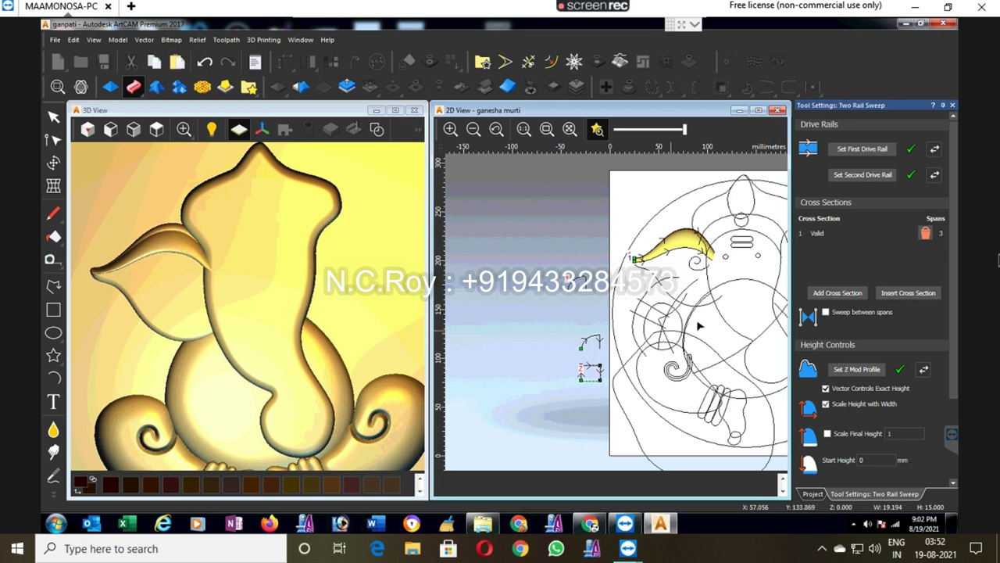
scroll(587, 274, up, 3)
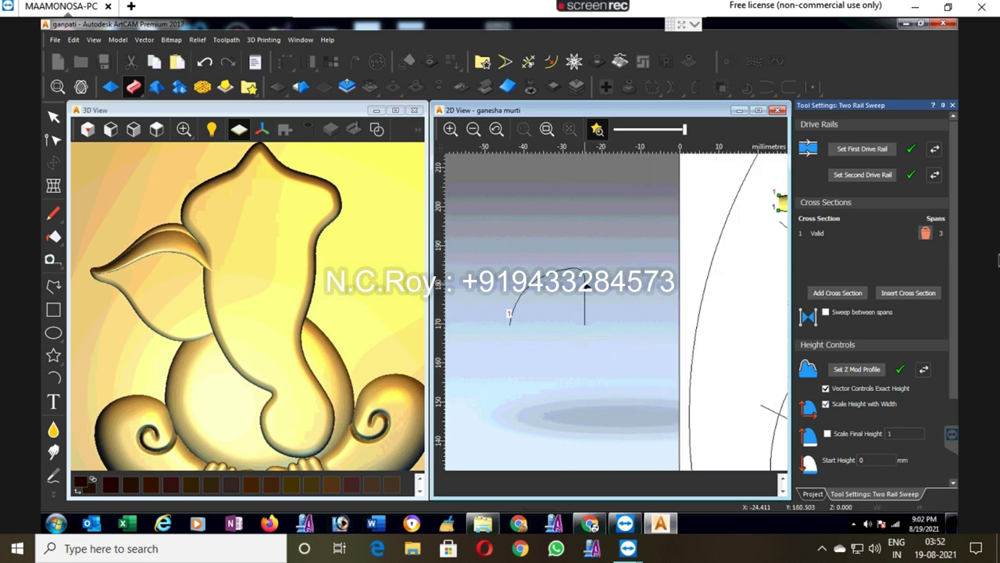
Step: Widen the cross-section profile by dragging its side and corner nodes outward and adjusting its top edge
drag(585, 280, 590, 323)
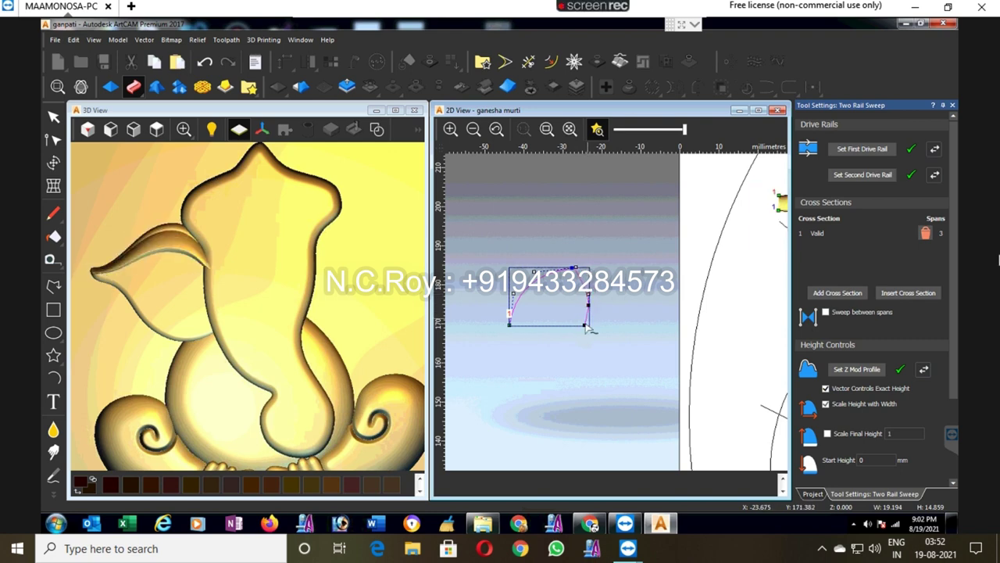
drag(587, 323, 594, 297)
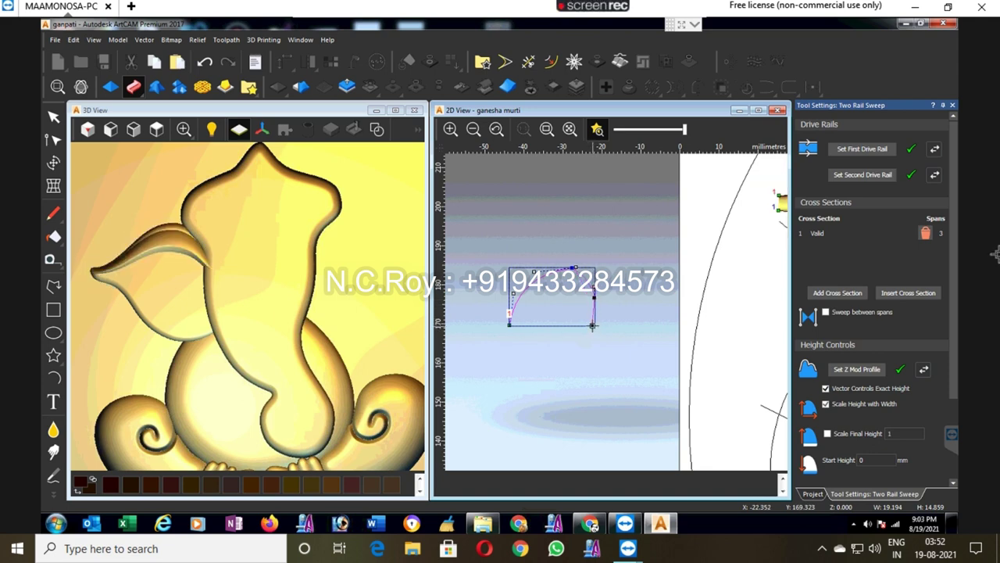
drag(592, 325, 596, 325)
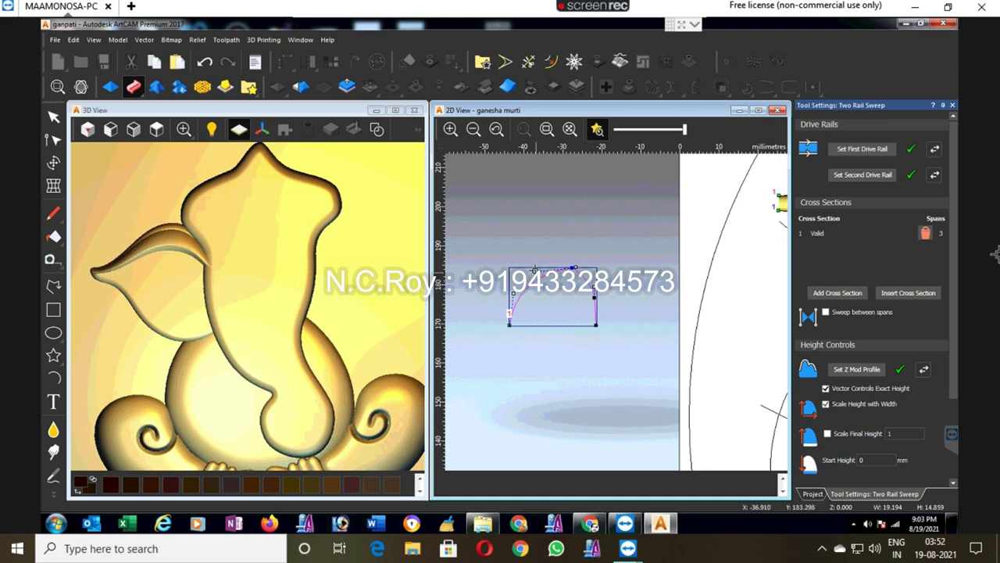
drag(536, 270, 536, 268)
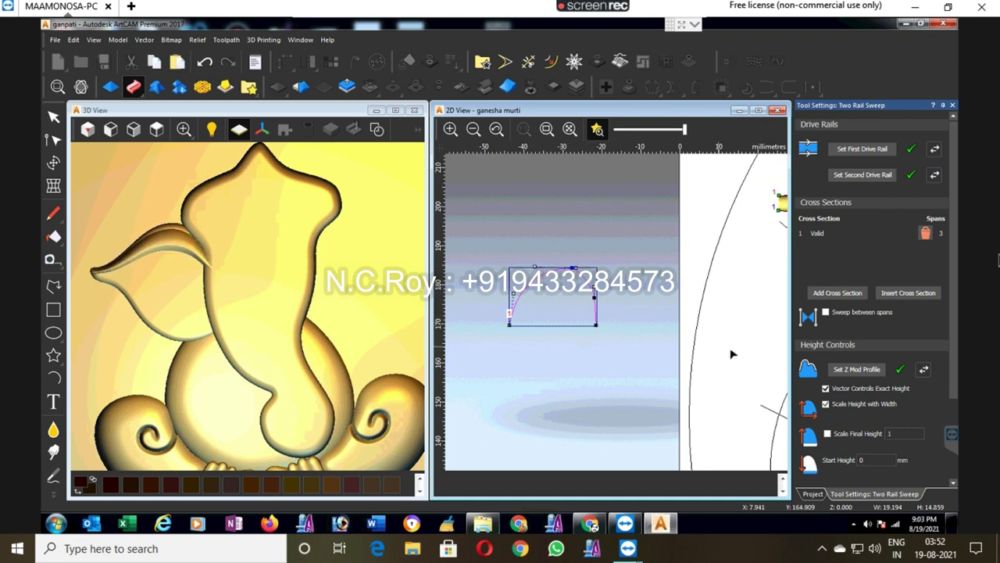
drag(953, 360, 950, 440)
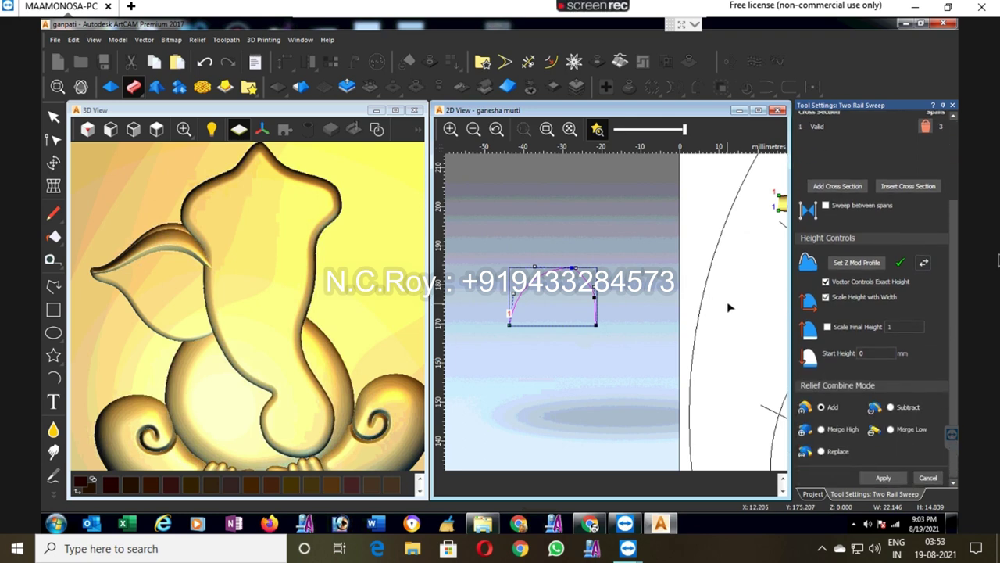
scroll(726, 306, down, 3)
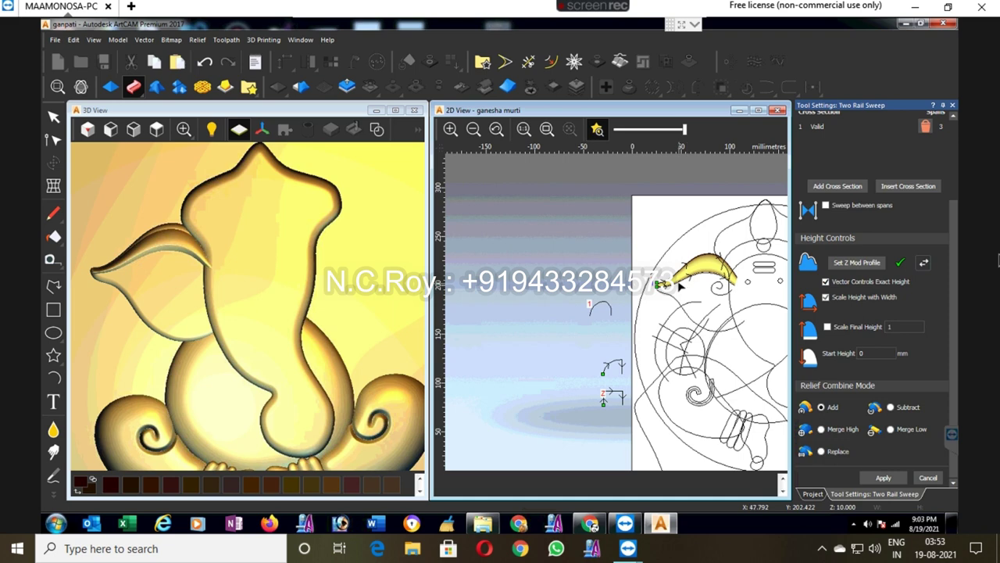
scroll(677, 282, up, 3)
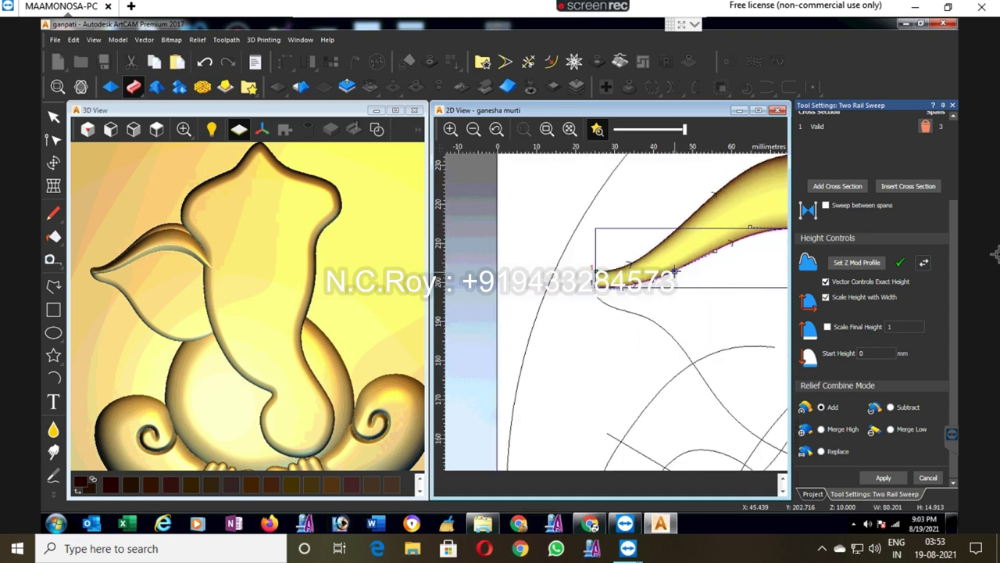
Step: Reshape the ear rail curve's nodes and apply the sweep to Relief Layer 5
drag(677, 275, 672, 288)
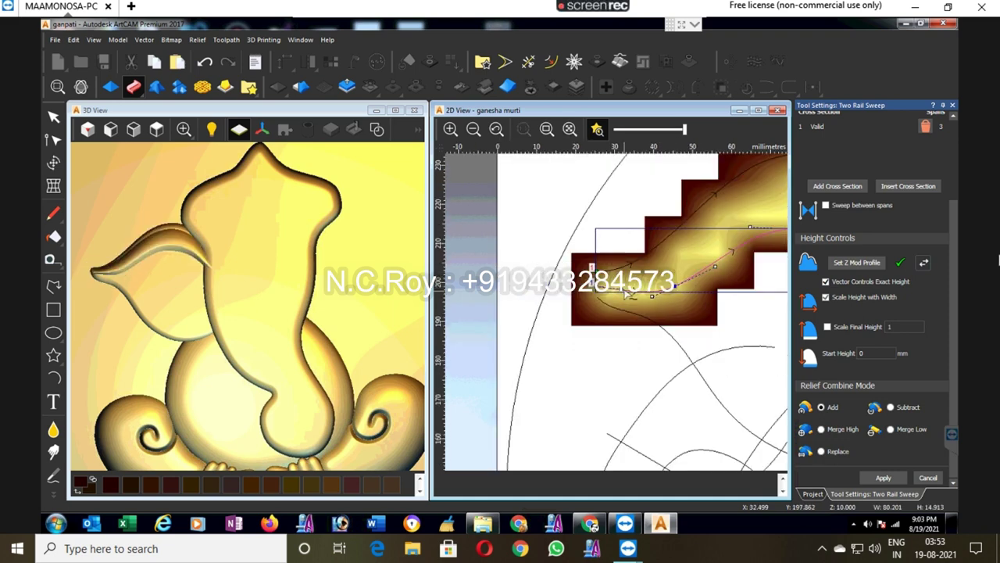
drag(630, 294, 617, 298)
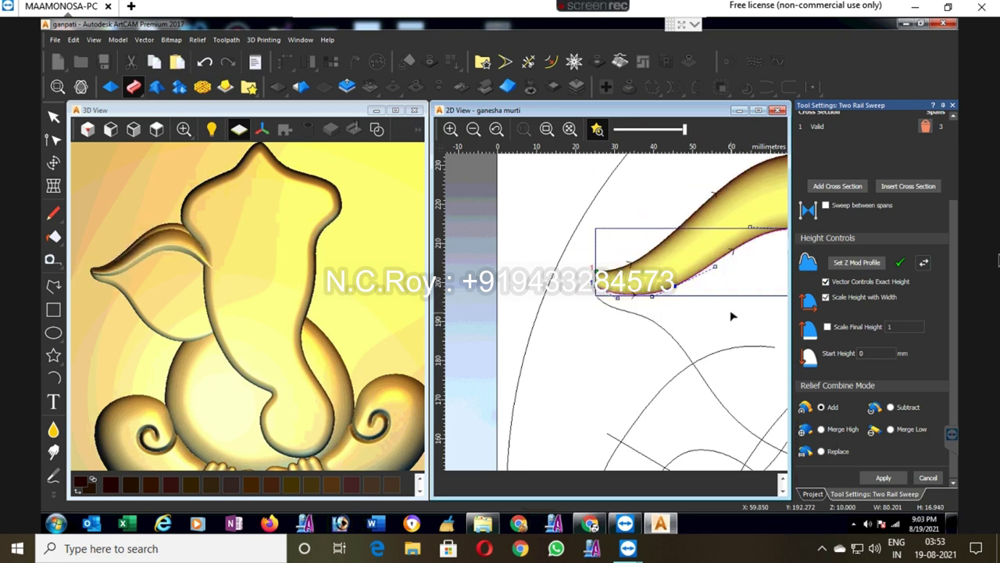
scroll(732, 316, down, 5)
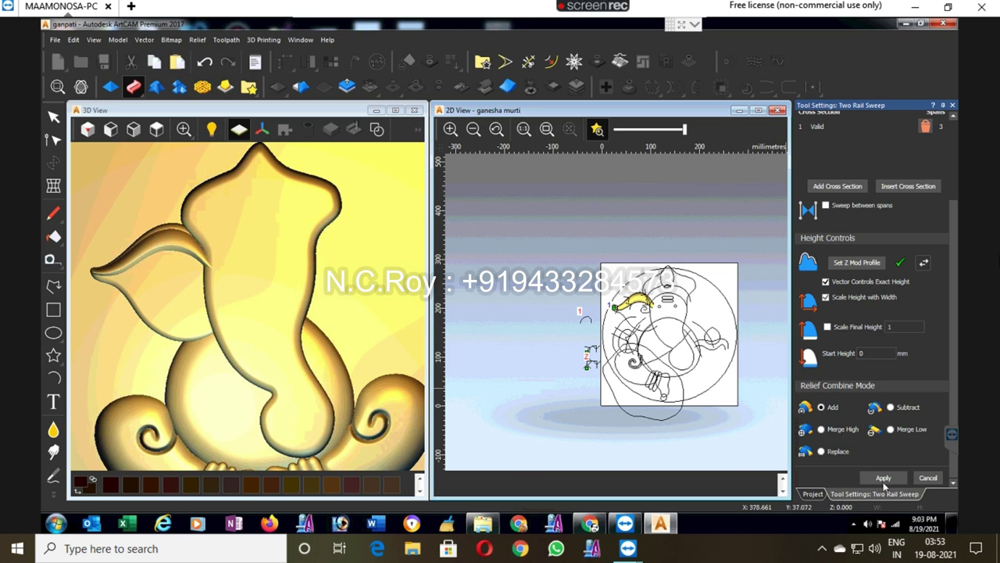
click(927, 478)
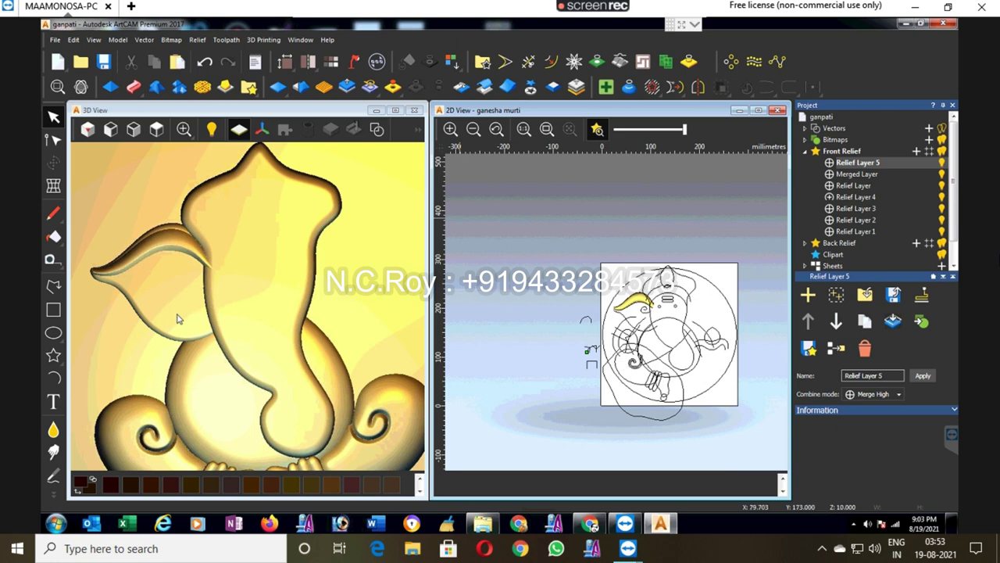
Step: Smudge the ear relief's tip in raise-only mode with a 27-pixel brush
scroll(78, 270, up, 5)
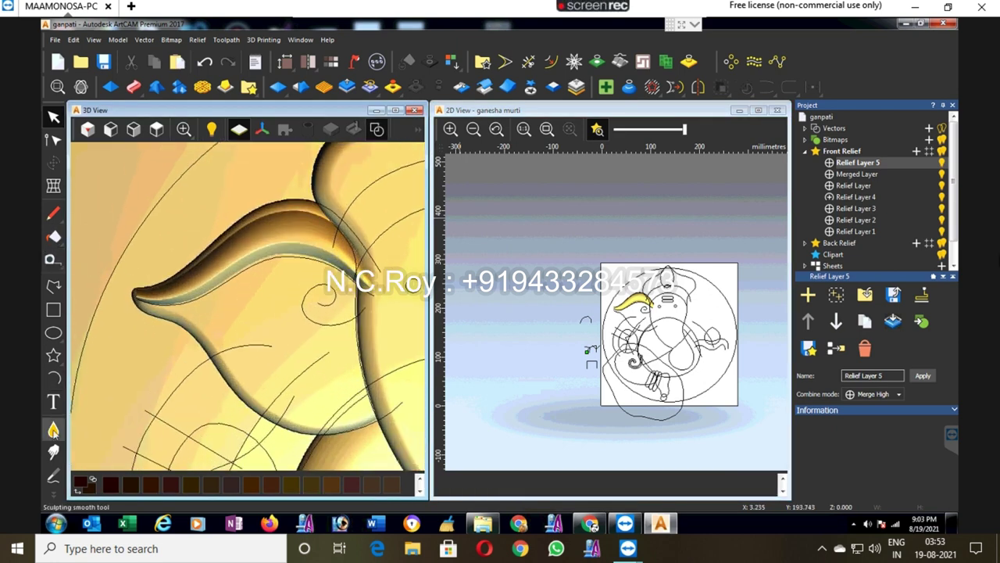
click(53, 429)
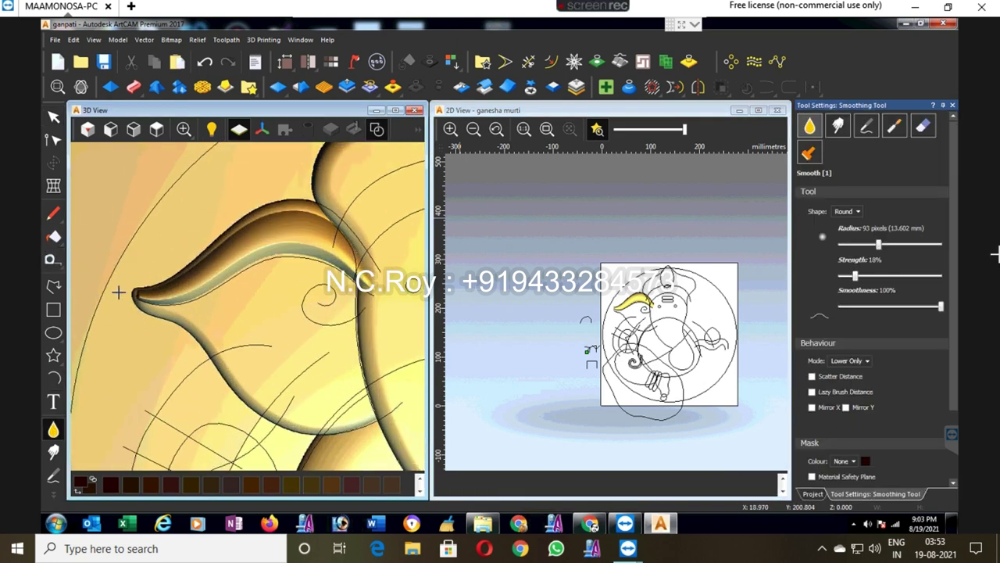
scroll(118, 292, up, 2)
scroll(118, 292, up, 2)
click(838, 127)
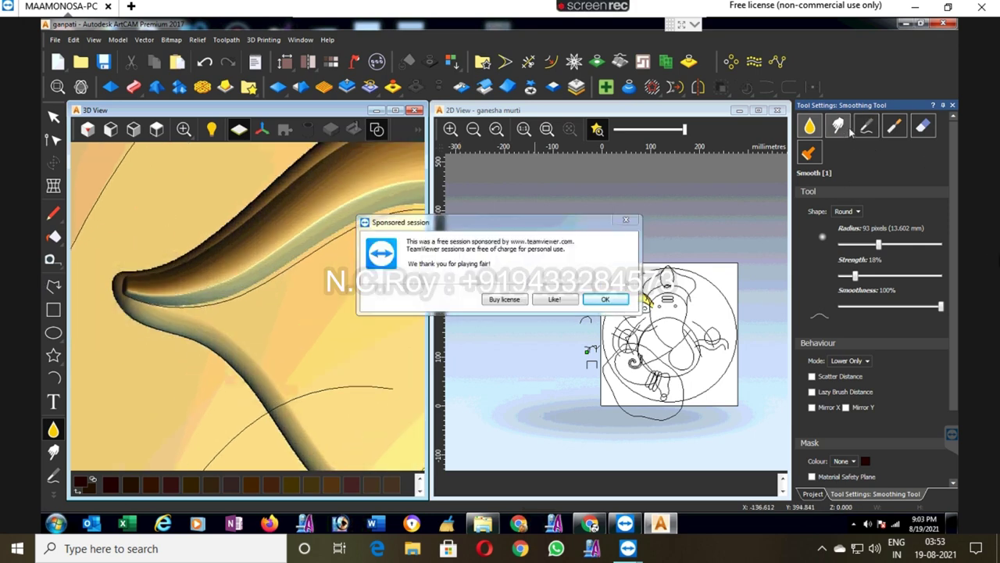
click(603, 295)
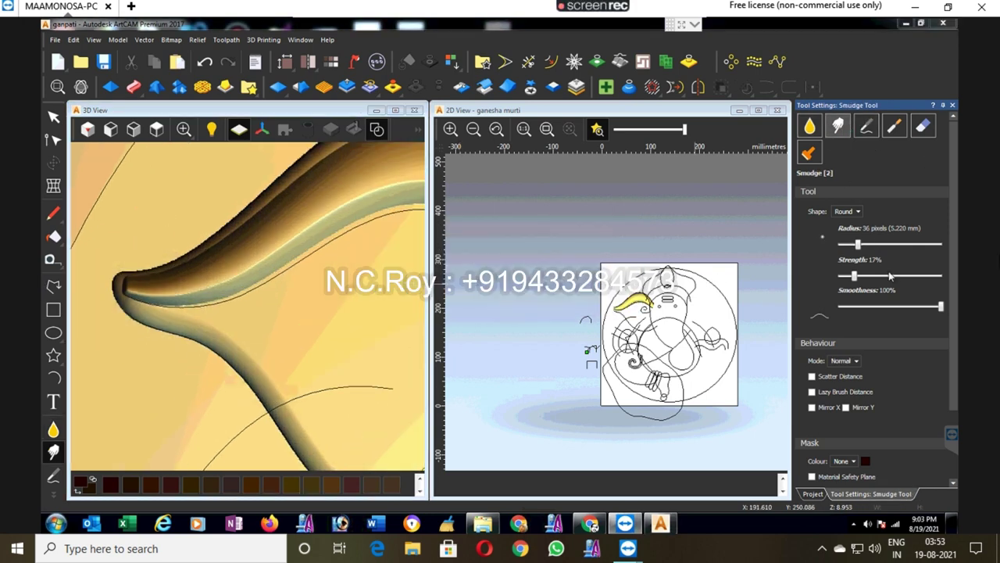
click(846, 362)
click(845, 386)
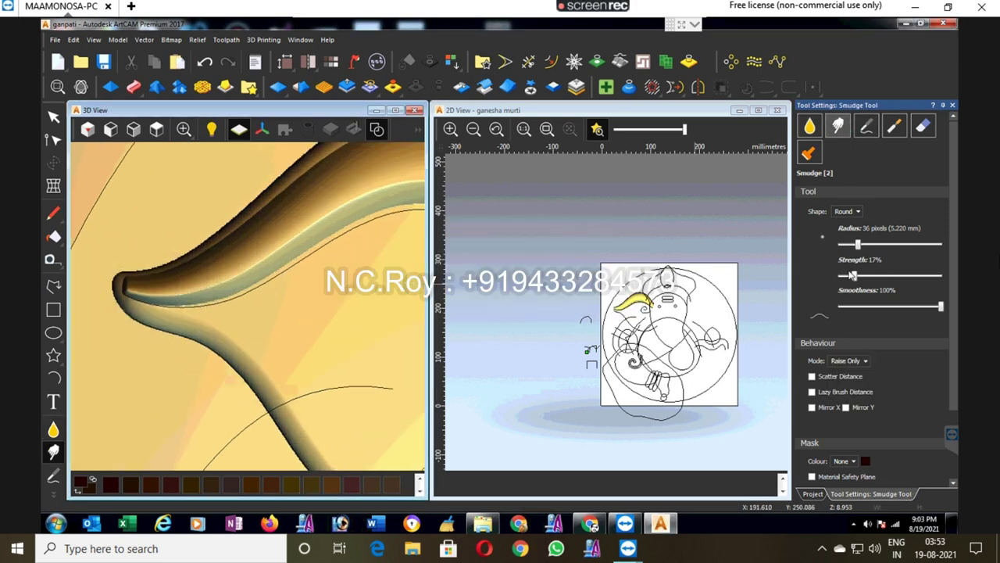
drag(857, 246, 852, 246)
mouse_move(157, 266)
mouse_down()
mouse_move(138, 283)
mouse_move(123, 276)
mouse_move(135, 290)
mouse_move(112, 274)
mouse_move(139, 288)
mouse_up()
Step: Carve along the curl tip with a 33-pixel brush at 22% strength
click(894, 126)
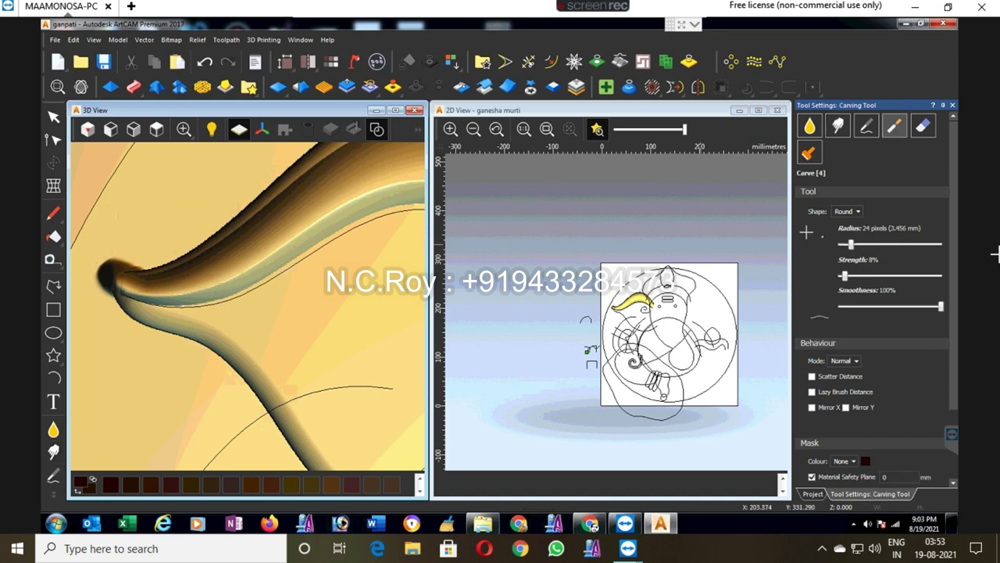
drag(853, 245, 858, 244)
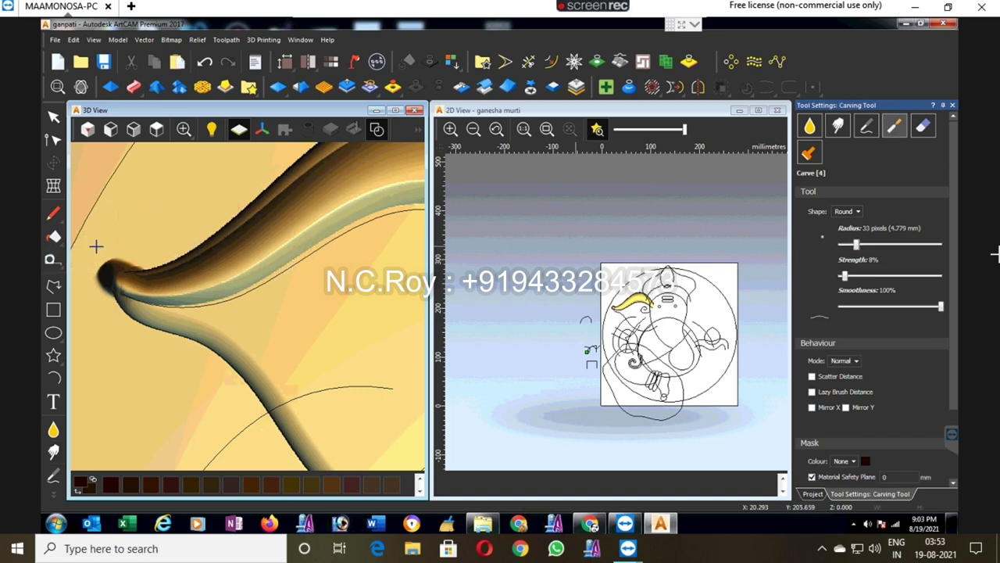
drag(102, 248, 95, 268)
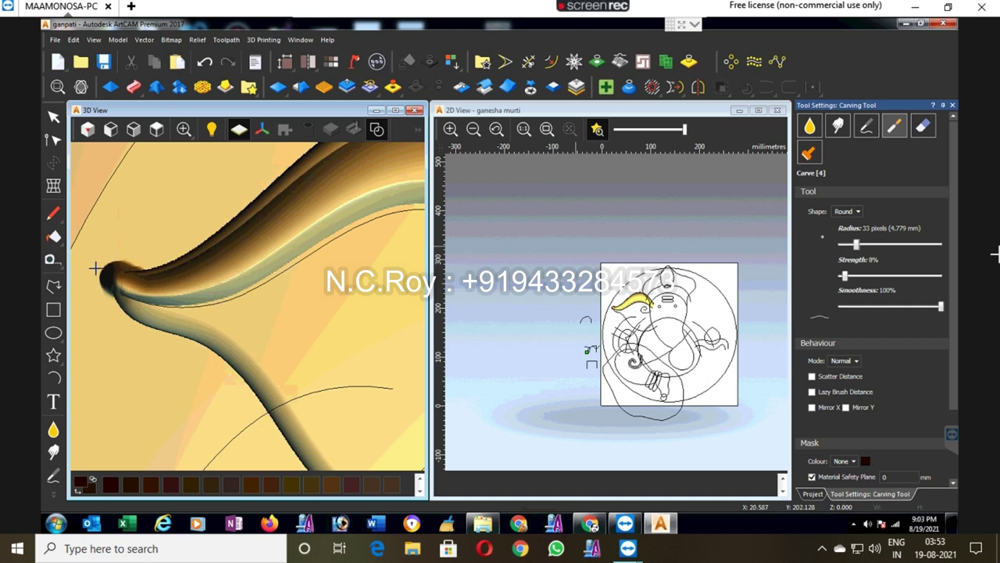
click(858, 278)
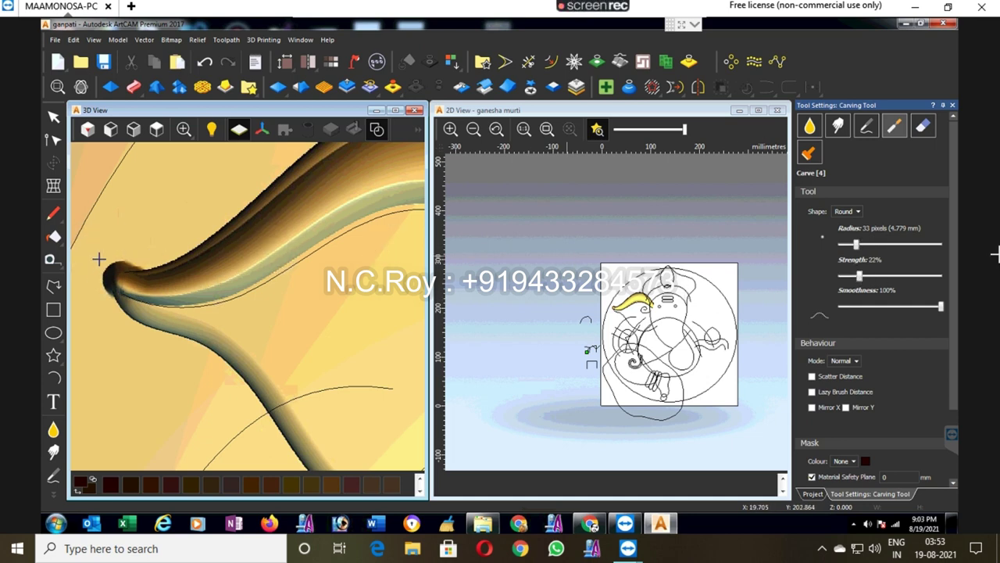
mouse_move(96, 292)
mouse_down()
mouse_move(108, 251)
mouse_move(102, 283)
mouse_up()
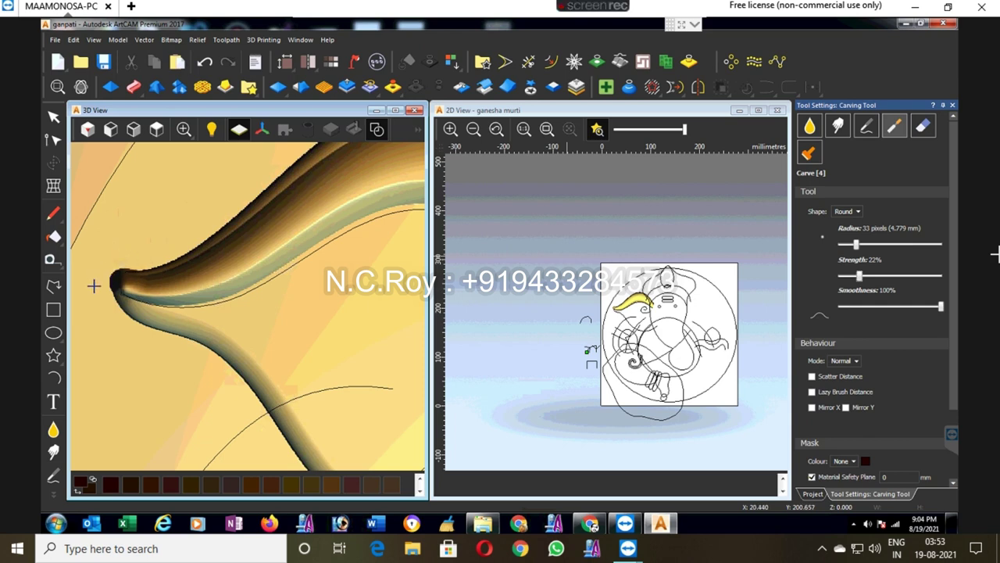
middle_drag(95, 282, 162, 290)
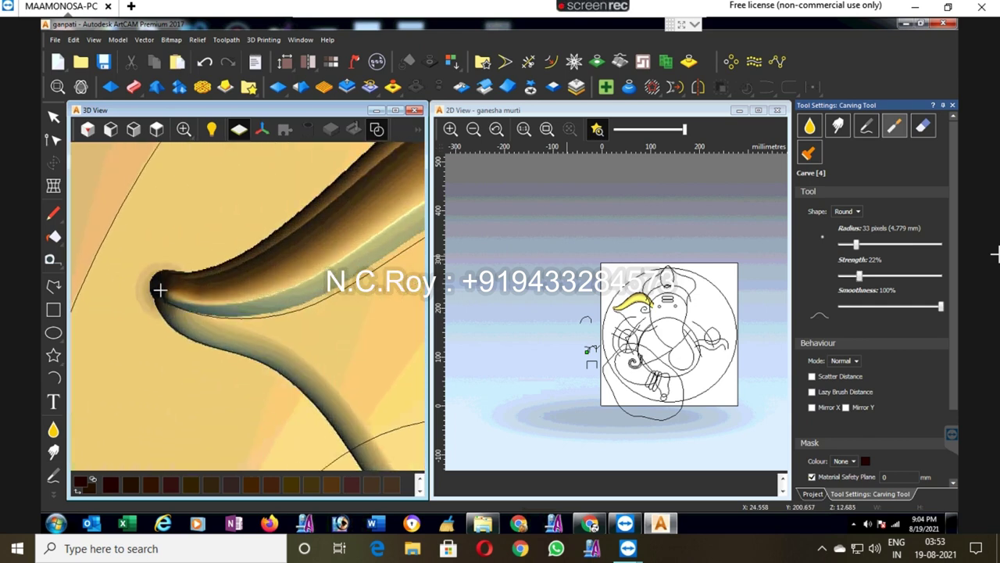
scroll(179, 254, up, 2)
scroll(179, 253, up, 1)
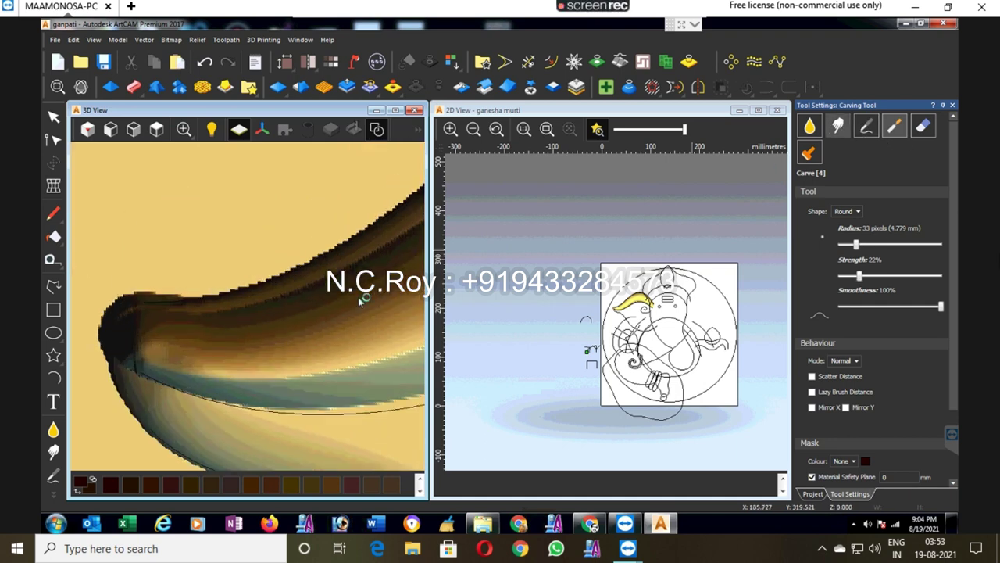
Step: Smudge the curl tip's edge, reselect Carving, and close sculpting to show the layers
key(s)
mouse_move(161, 342)
mouse_down()
mouse_move(133, 328)
mouse_move(148, 337)
mouse_move(139, 339)
mouse_up()
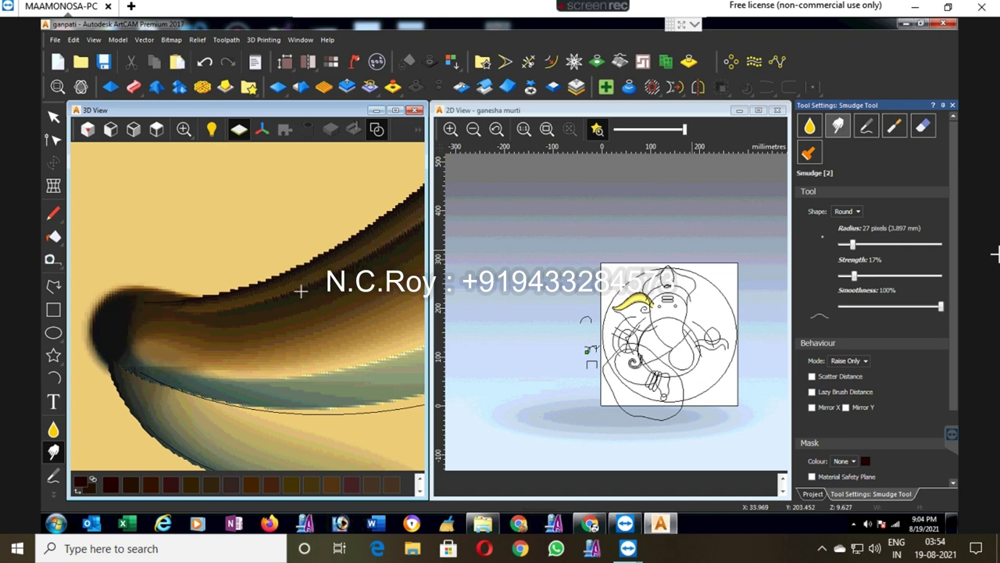
scroll(301, 290, down, 3)
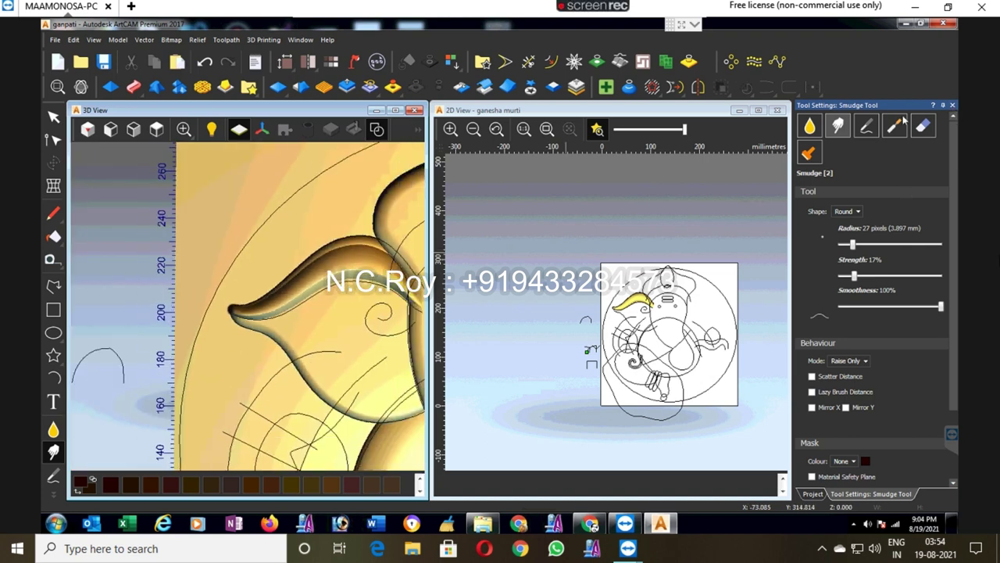
click(895, 125)
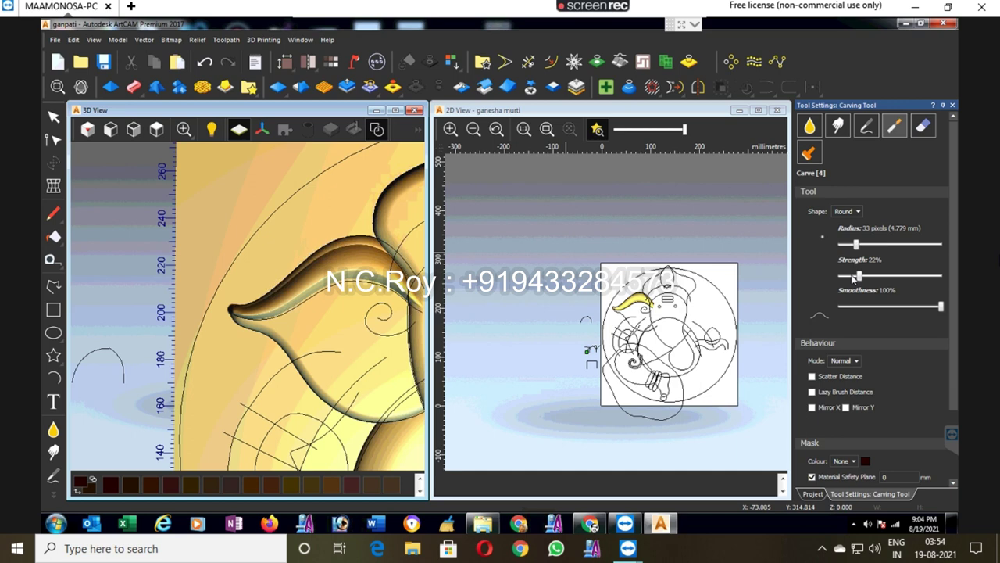
click(951, 106)
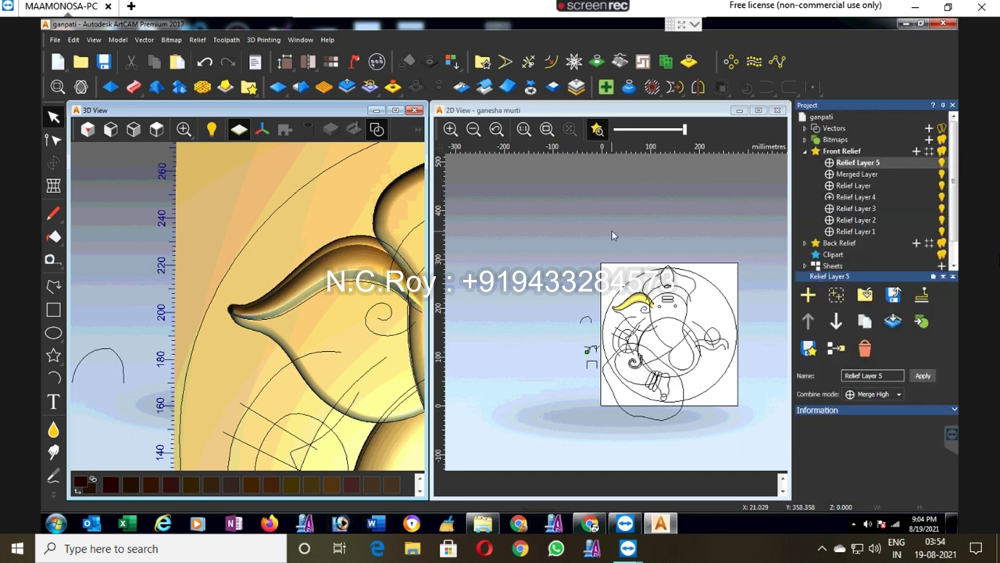
Step: Close the long curve under the curl tip with a smooth join, move it to another layer, and deselect
scroll(635, 322, up, 5)
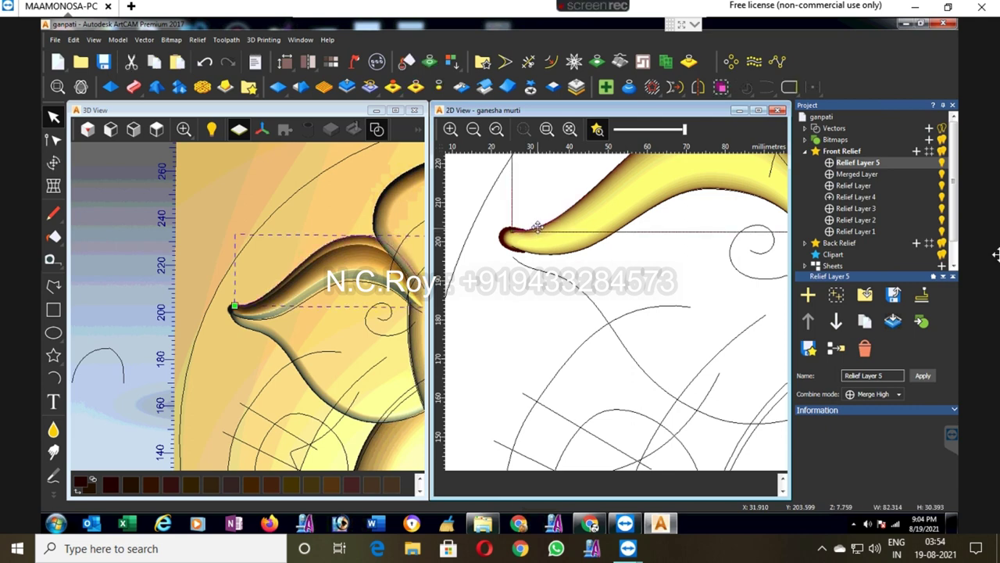
click(551, 273)
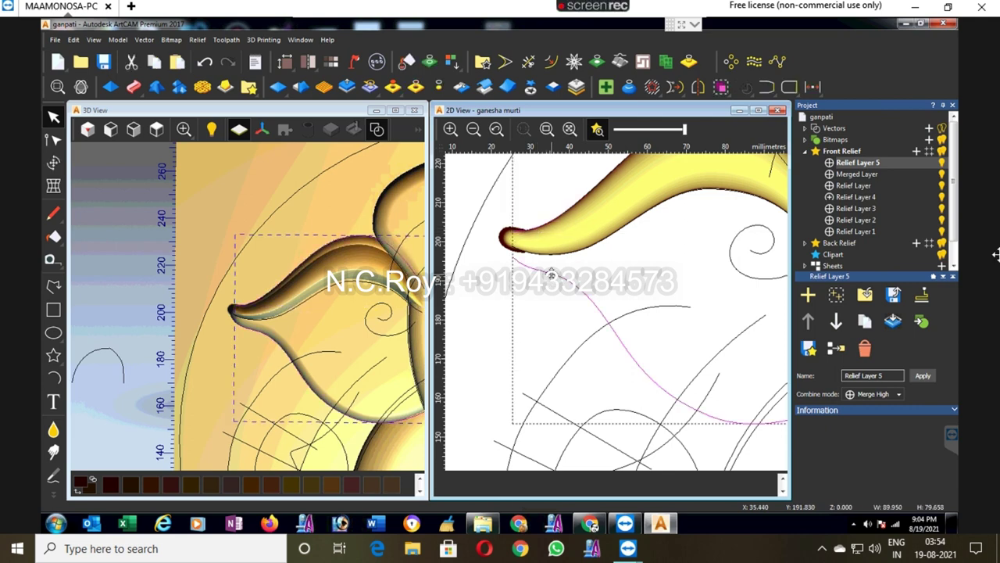
right_click(551, 274)
mouse_move(592, 248)
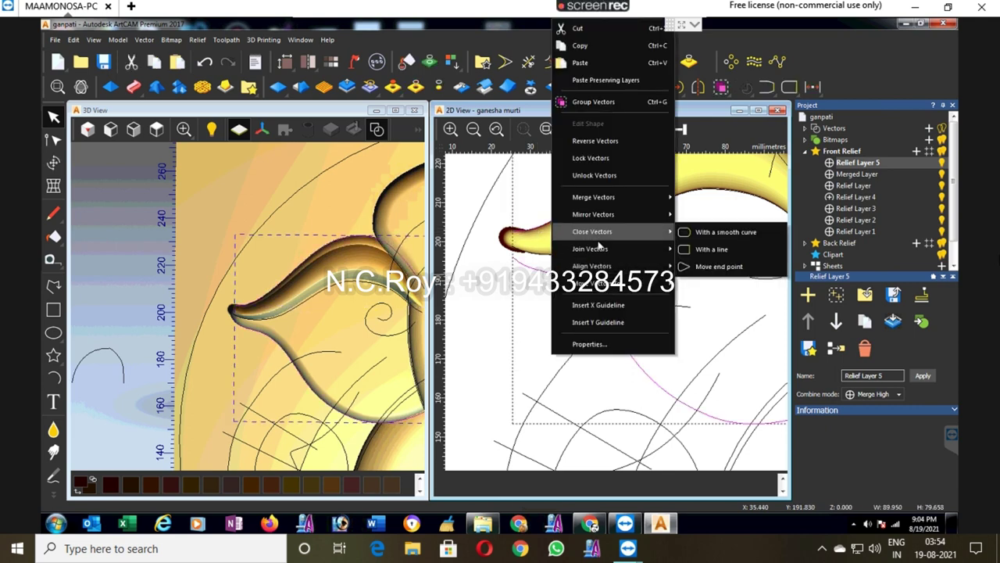
click(727, 249)
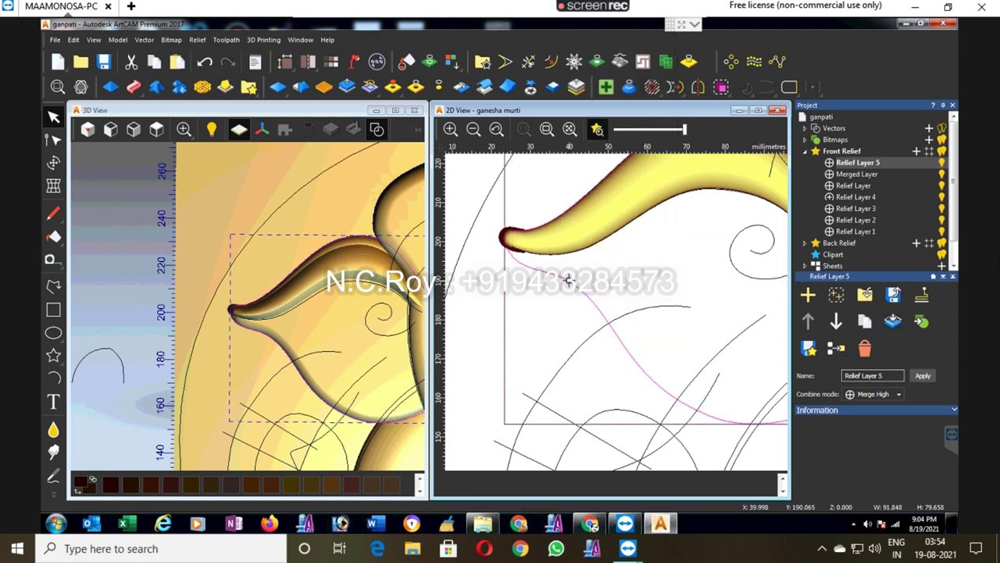
right_click(571, 277)
click(691, 197)
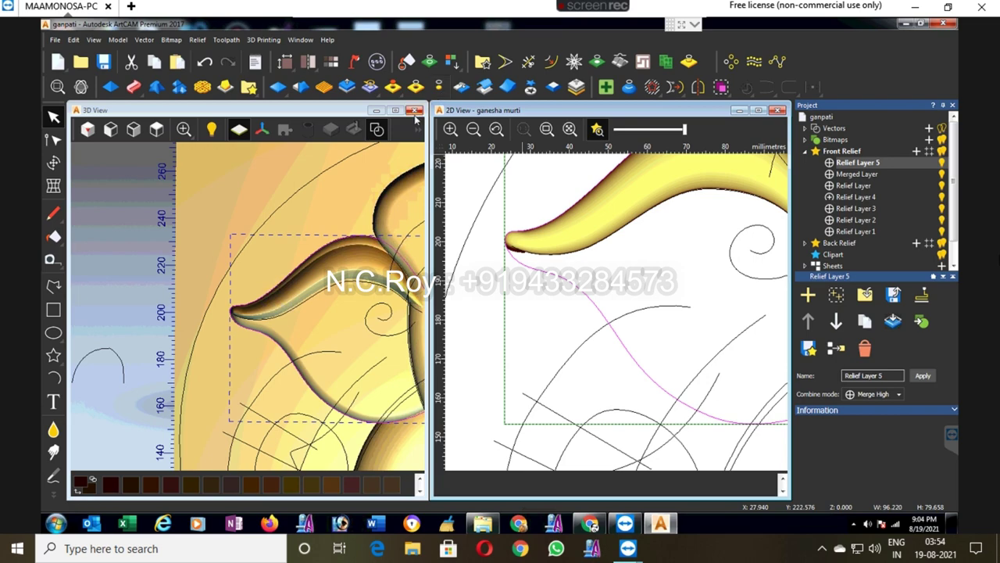
key(Escape)
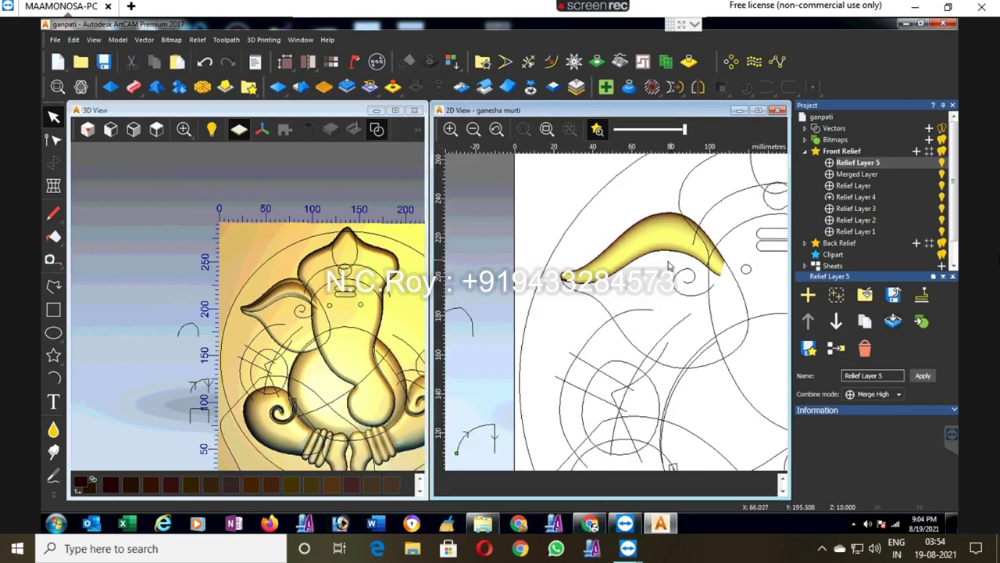
scroll(258, 336, up, 3)
scroll(258, 336, up, 2)
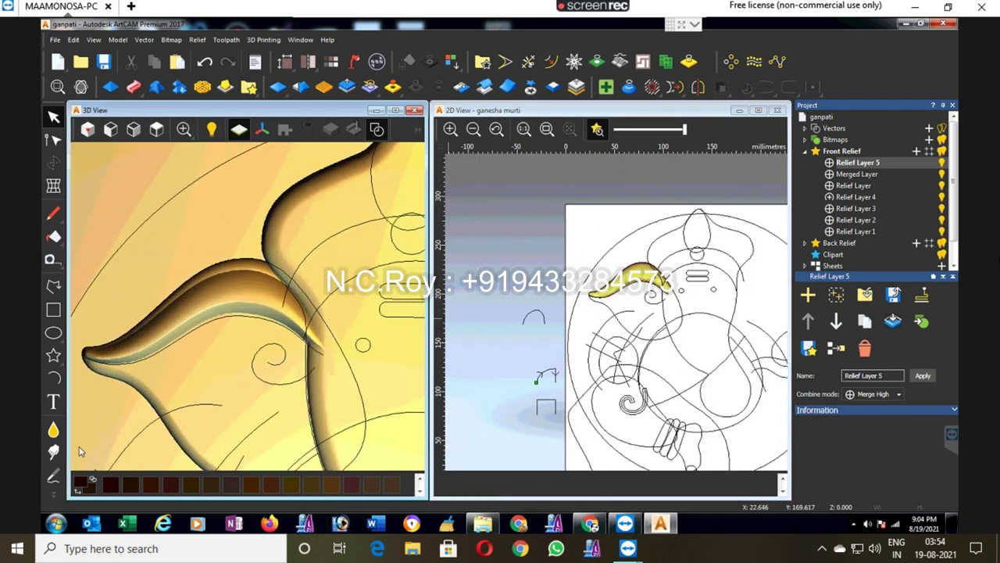
Step: Carve a touch near the trunk edge with a 97-pixel carving brush
click(53, 452)
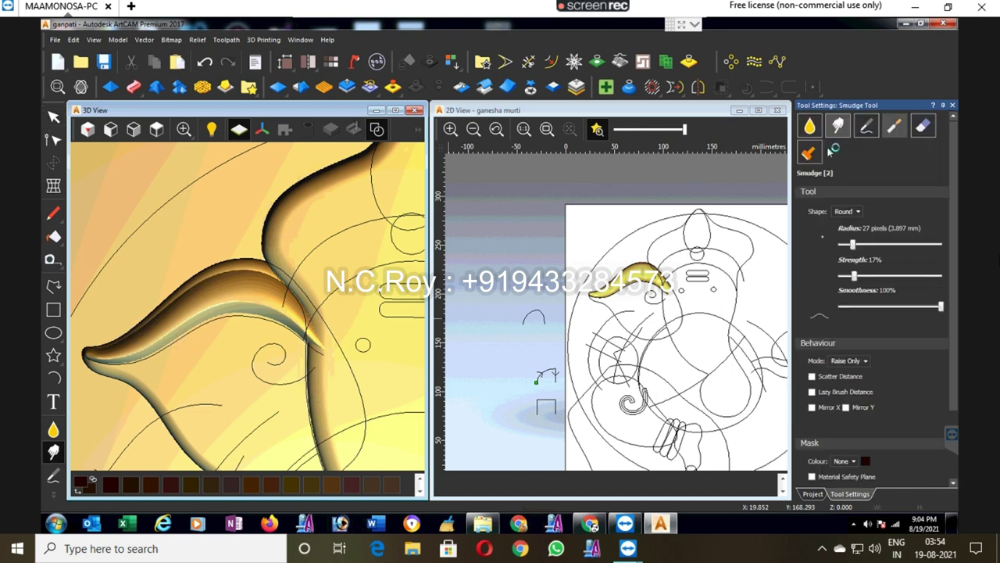
click(597, 129)
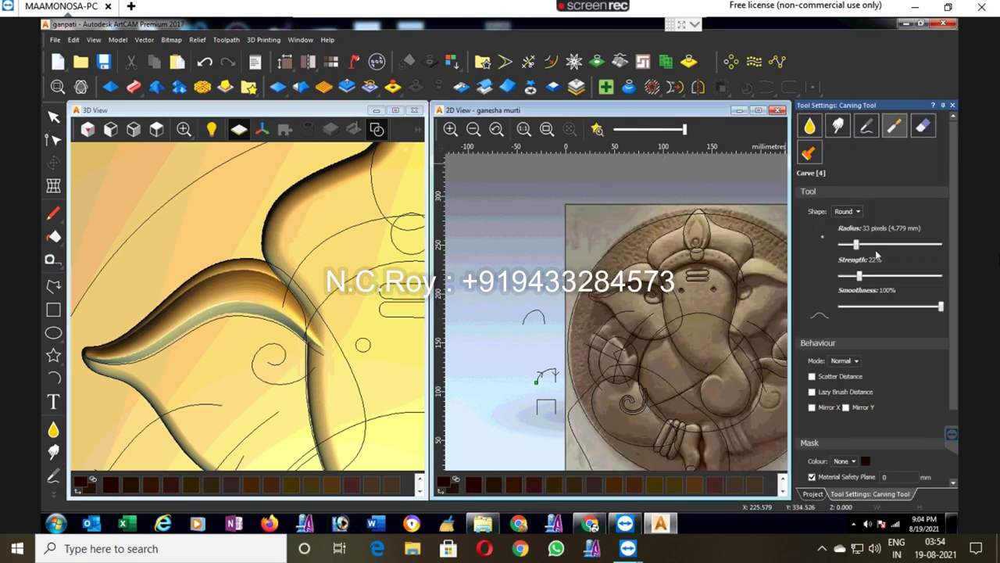
drag(876, 244, 852, 276)
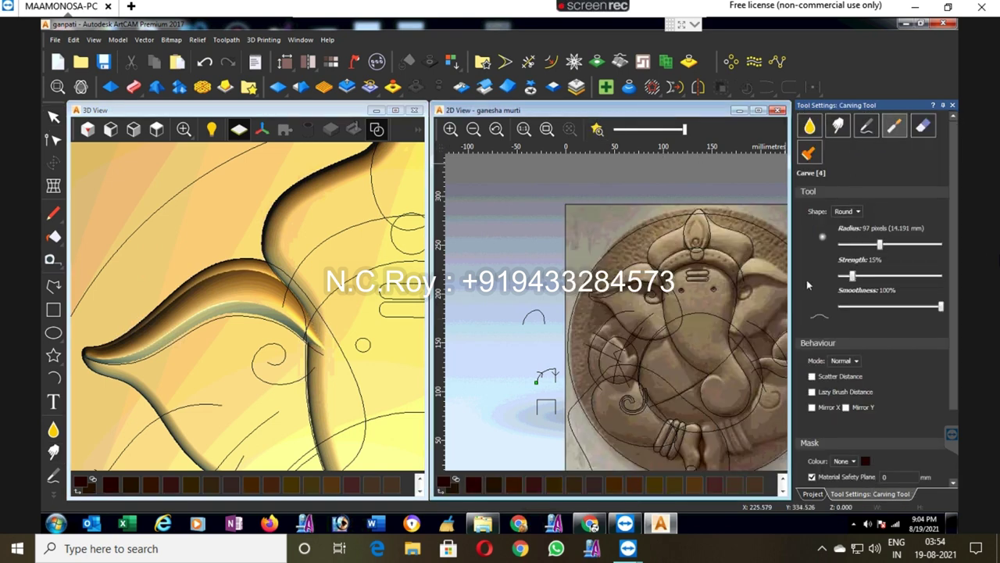
click(343, 333)
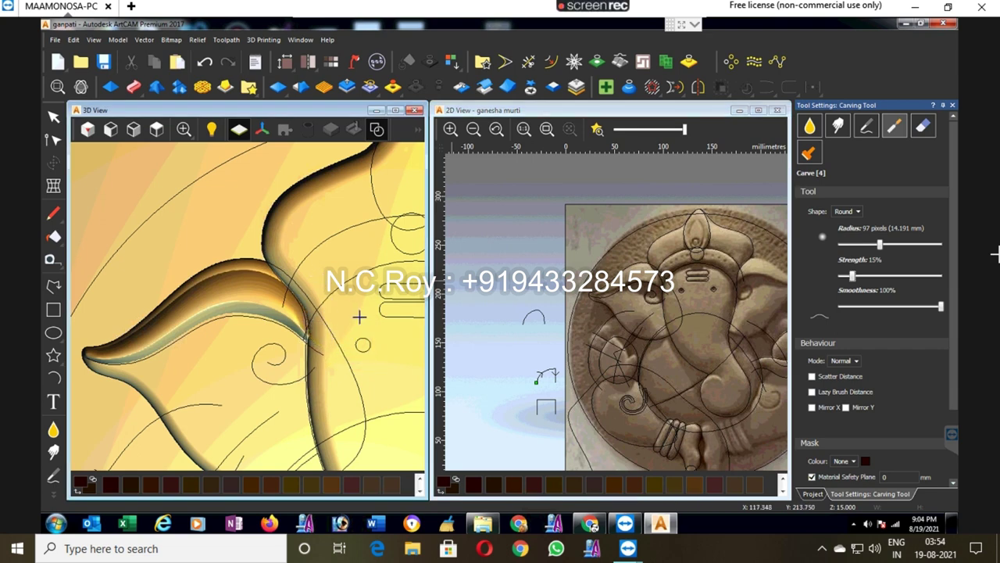
Step: On the Merged Layer, carve to build up the ear's lower lobe and extend it left
click(952, 106)
click(874, 174)
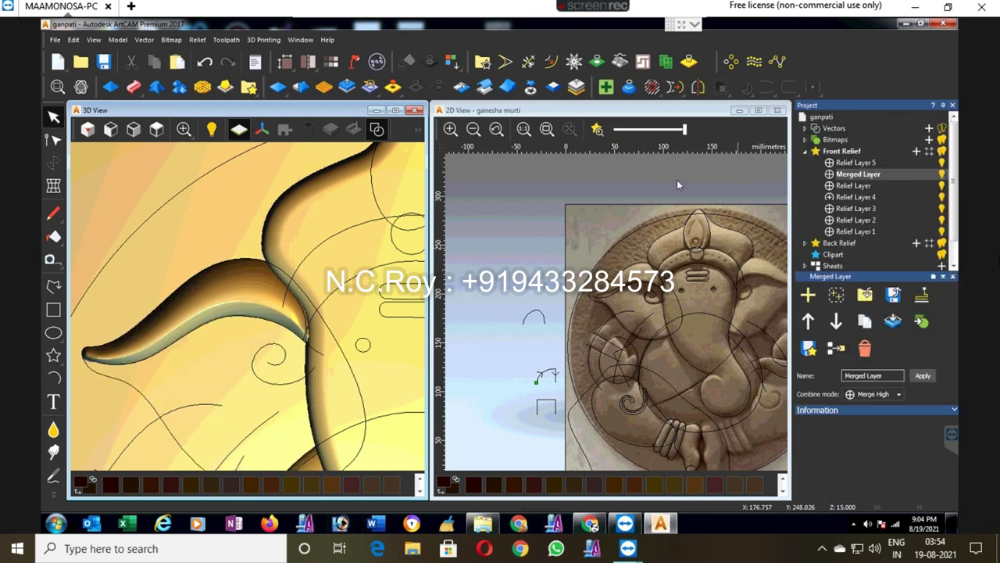
click(54, 429)
click(894, 125)
drag(277, 237, 286, 258)
drag(226, 249, 204, 259)
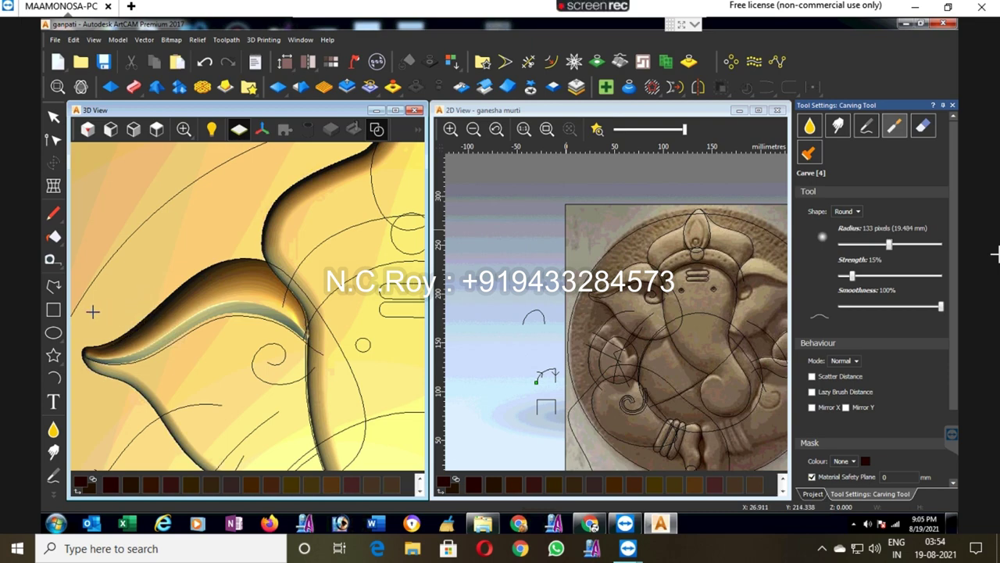
scroll(325, 255, down, 1)
scroll(336, 269, down, 1)
scroll(234, 358, up, 1)
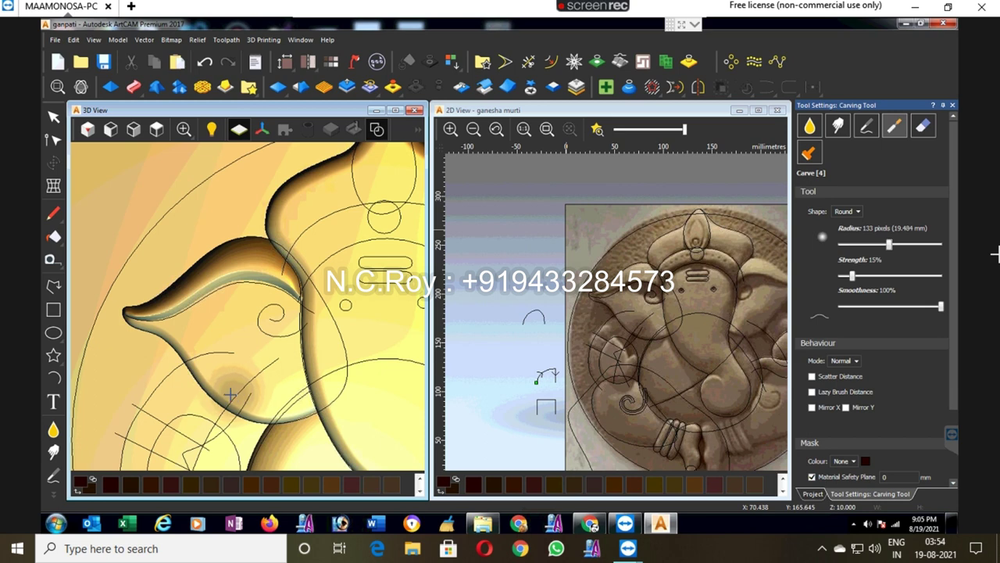
Step: Blend the ear lobe into the head with a 239-pixel brush at 9% strength, then exit sculpting
drag(905, 249, 913, 247)
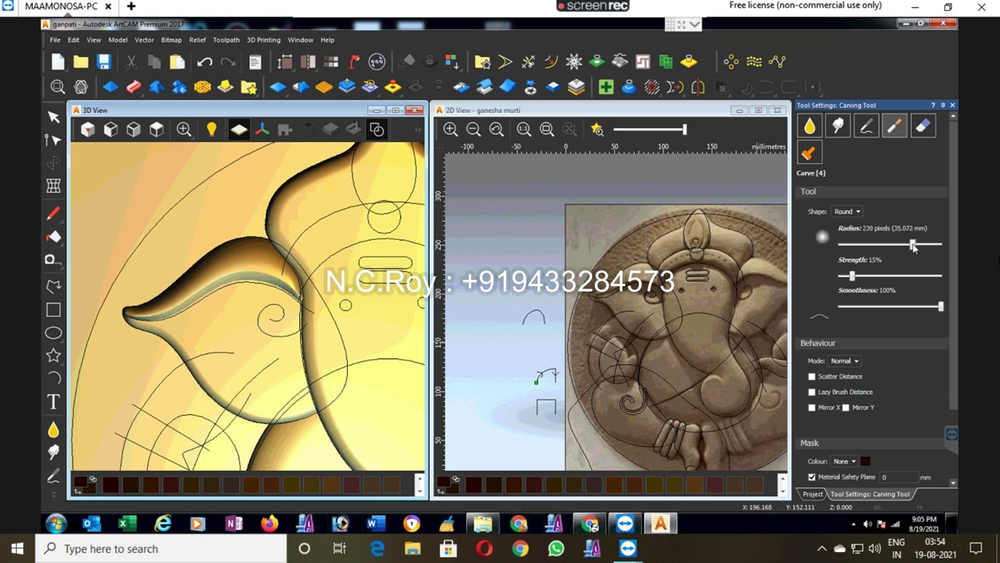
drag(851, 280, 845, 277)
mouse_move(344, 360)
mouse_down()
mouse_move(234, 415)
mouse_move(190, 402)
mouse_move(201, 389)
mouse_move(209, 395)
mouse_up()
scroll(383, 400, down, 3)
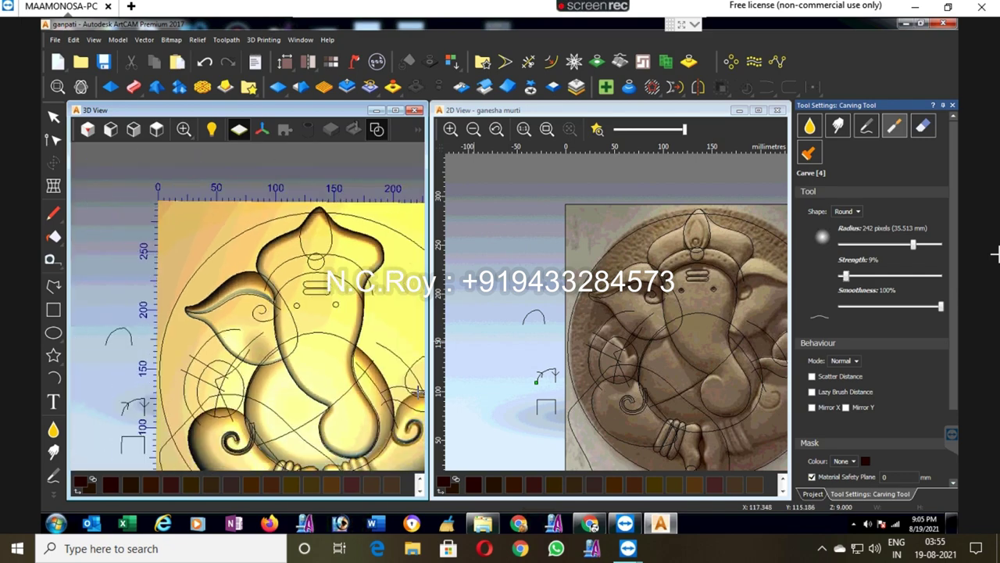
scroll(301, 347, up, 2)
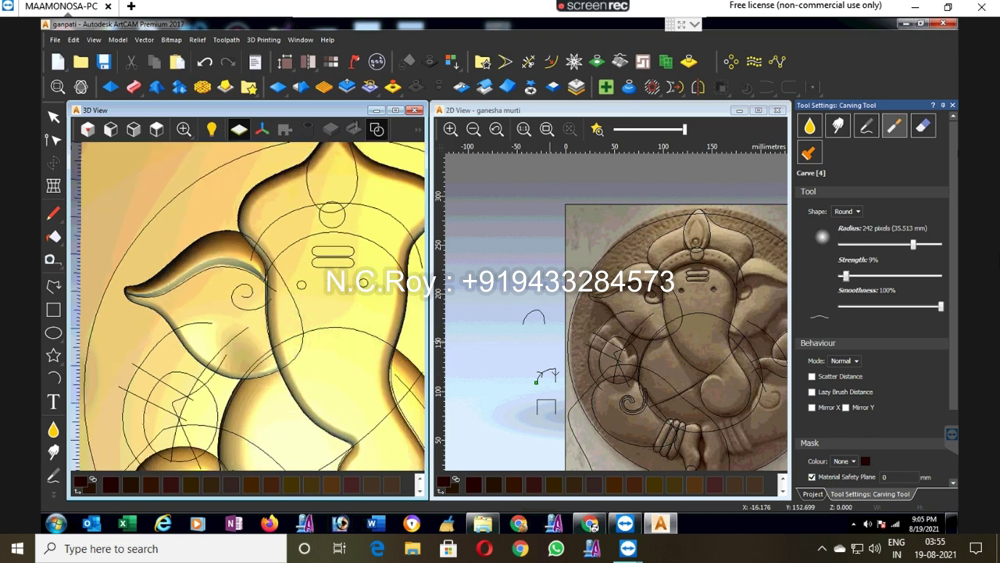
key(Escape)
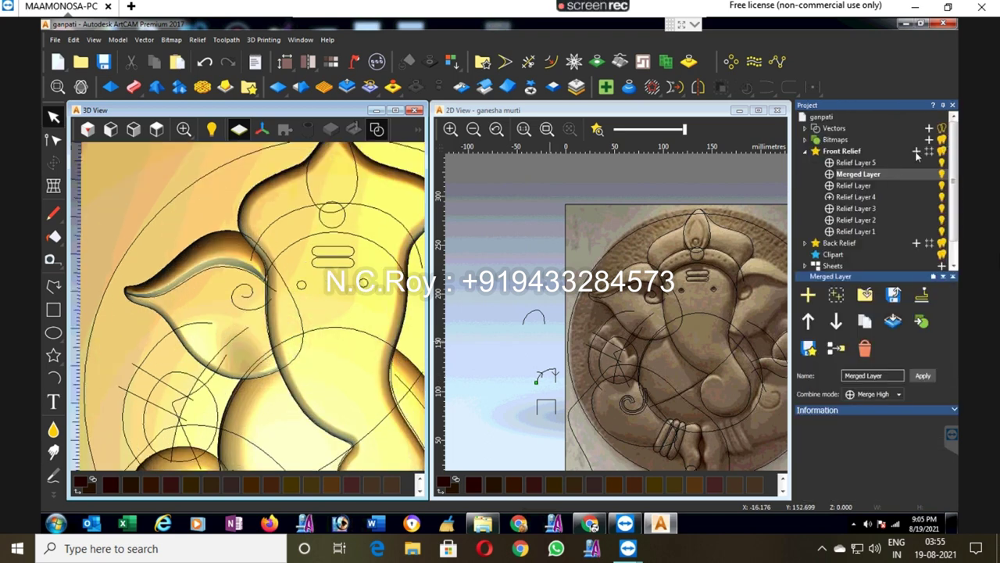
Step: Add a new relief layer and make a trial ridge offset around the ear spiral
click(917, 155)
click(244, 294)
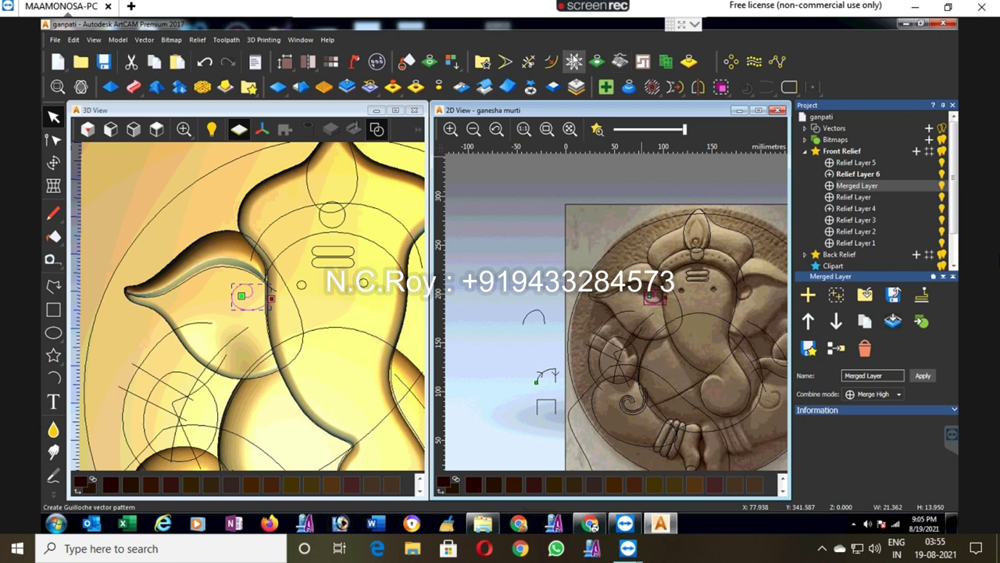
click(551, 61)
click(932, 476)
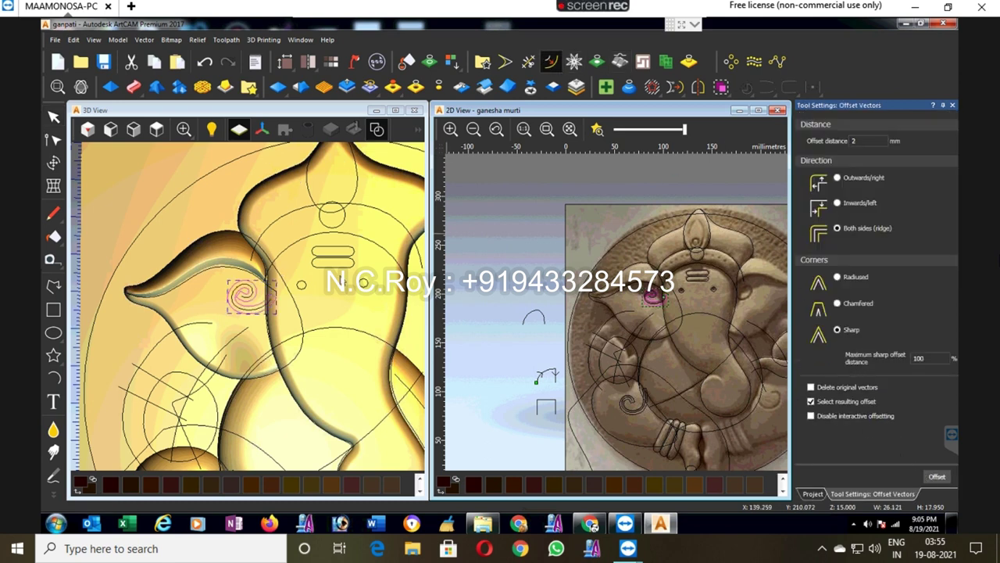
click(348, 292)
scroll(234, 295, up, 2)
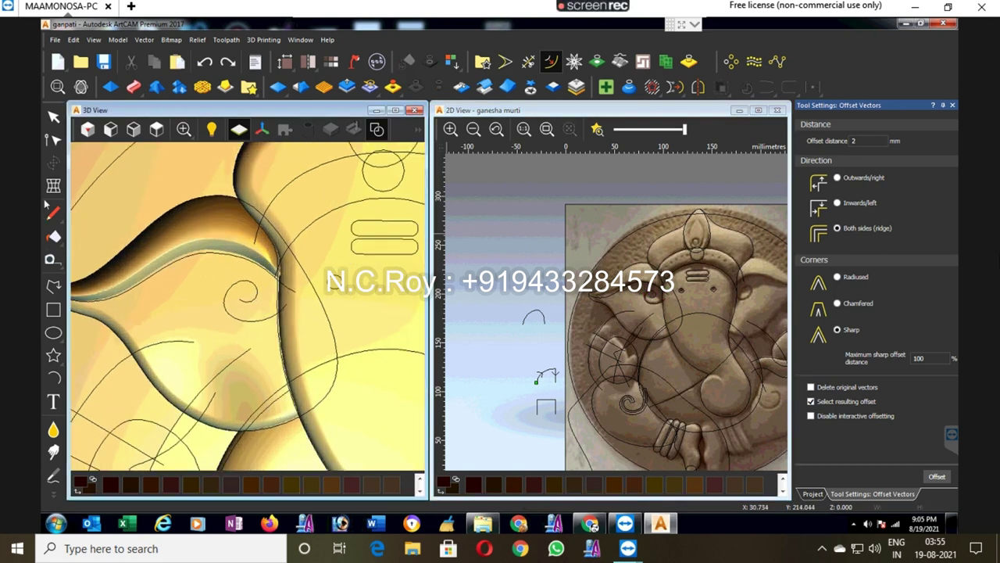
Step: Node-edit the ear spiral, moving its left node and nudging the centre node
click(53, 139)
click(233, 291)
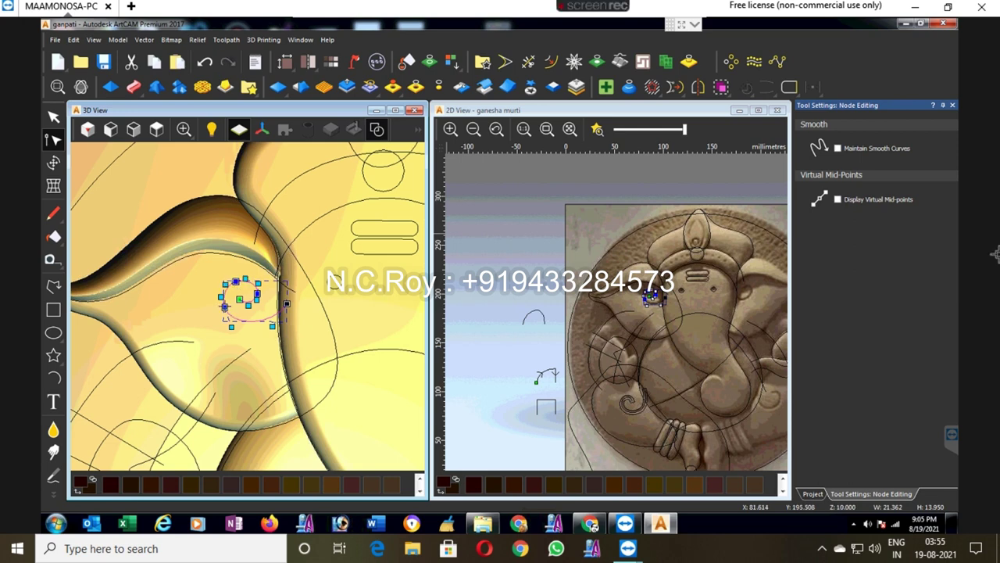
mouse_move(225, 308)
mouse_down()
mouse_move(220, 285)
mouse_move(250, 274)
mouse_up()
click(226, 315)
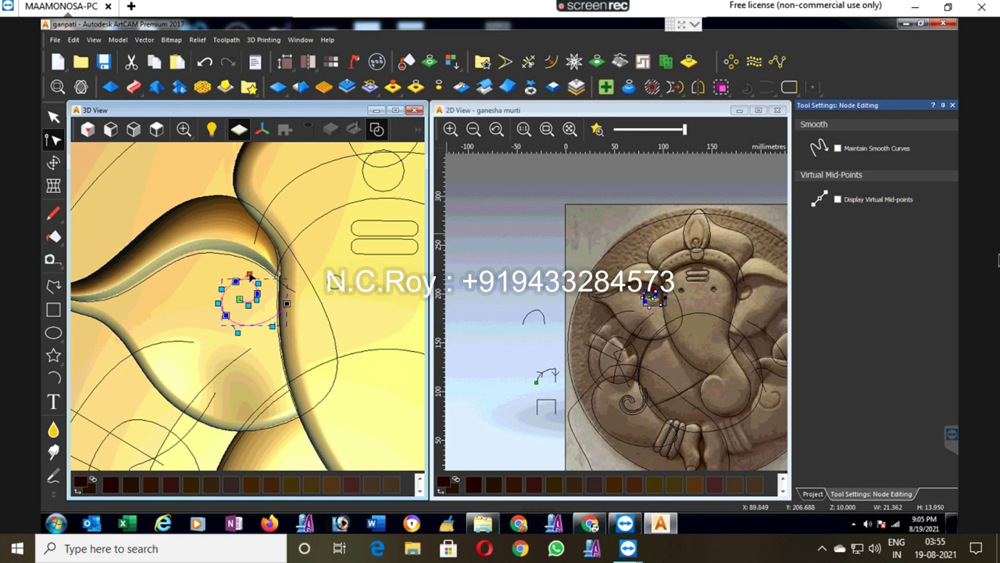
click(244, 300)
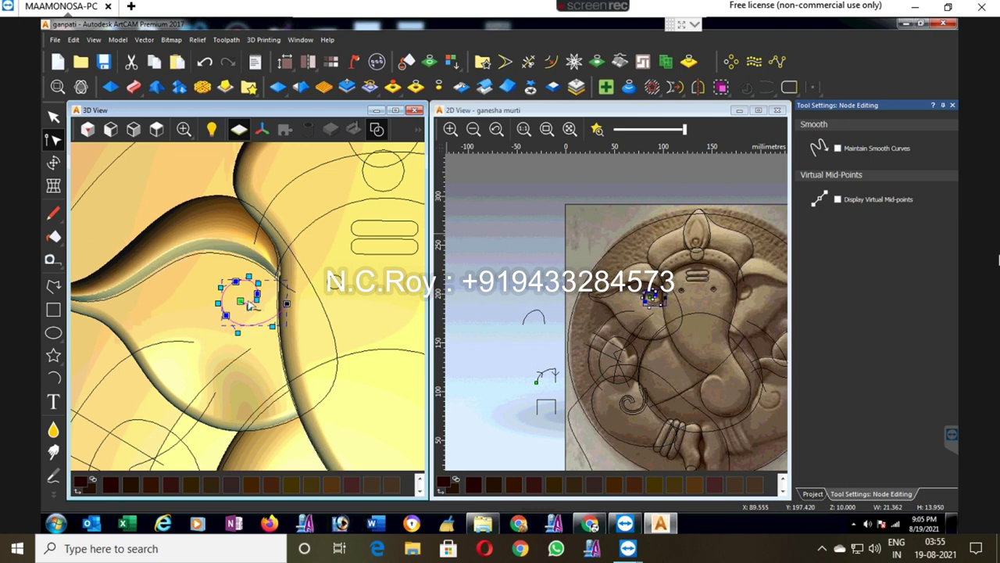
drag(250, 307, 244, 300)
key(Delete)
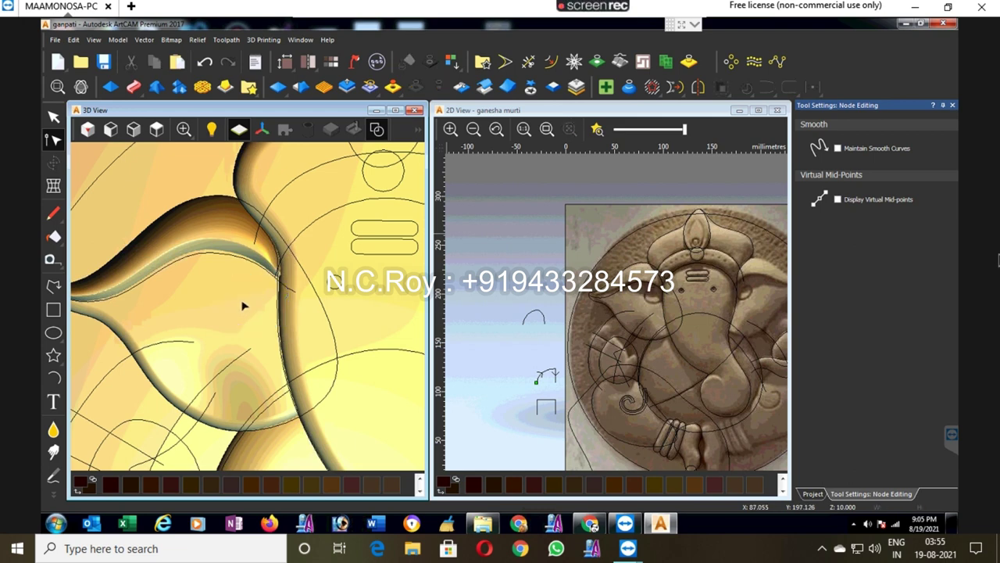
key(ctrl+z)
Step: Delete the spiral's innermost node, reshape its inner end, then offset it 2 mm both sides, sharp corners
scroll(244, 304, up, 2)
click(248, 303)
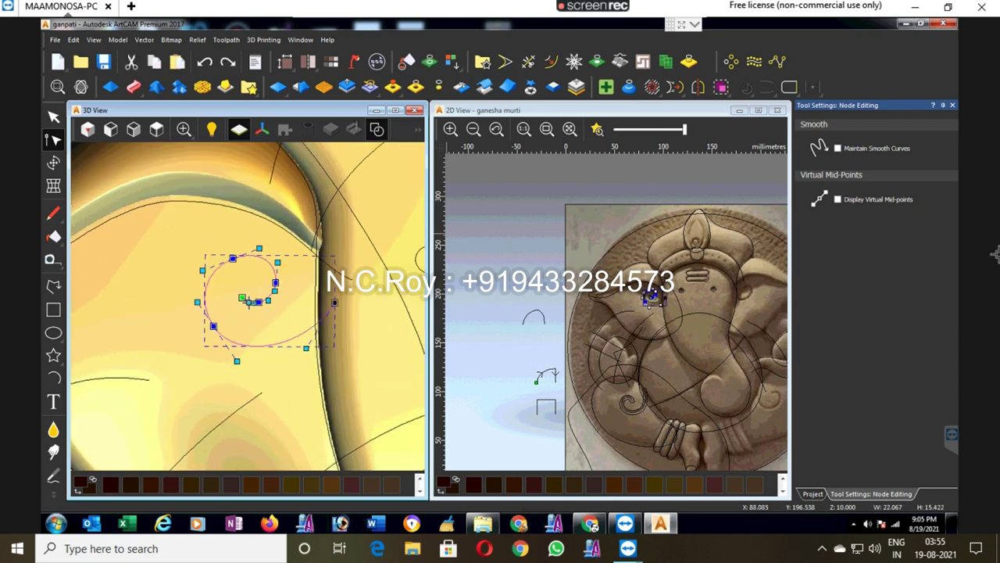
scroll(252, 305, up, 2)
key(Delete)
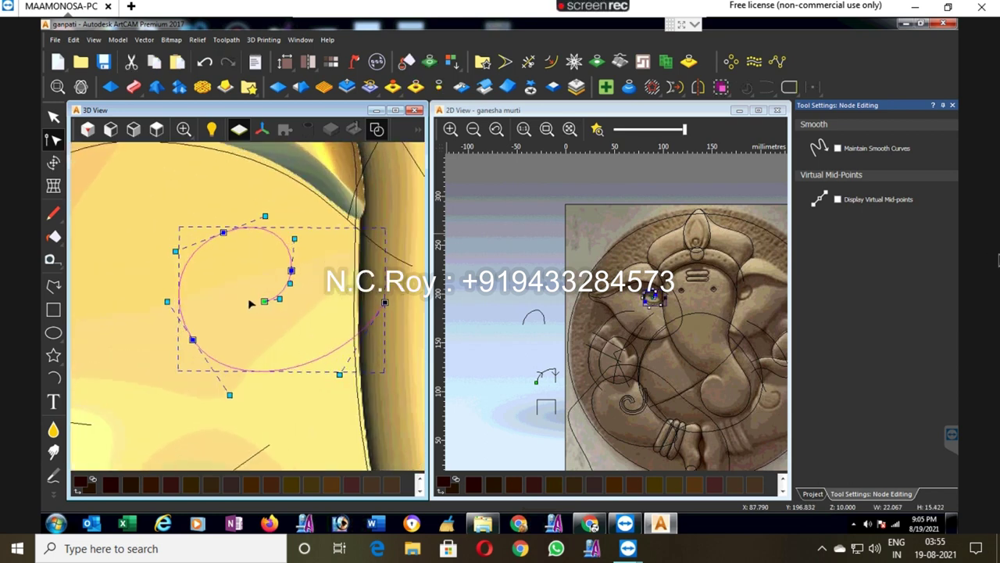
drag(264, 300, 276, 297)
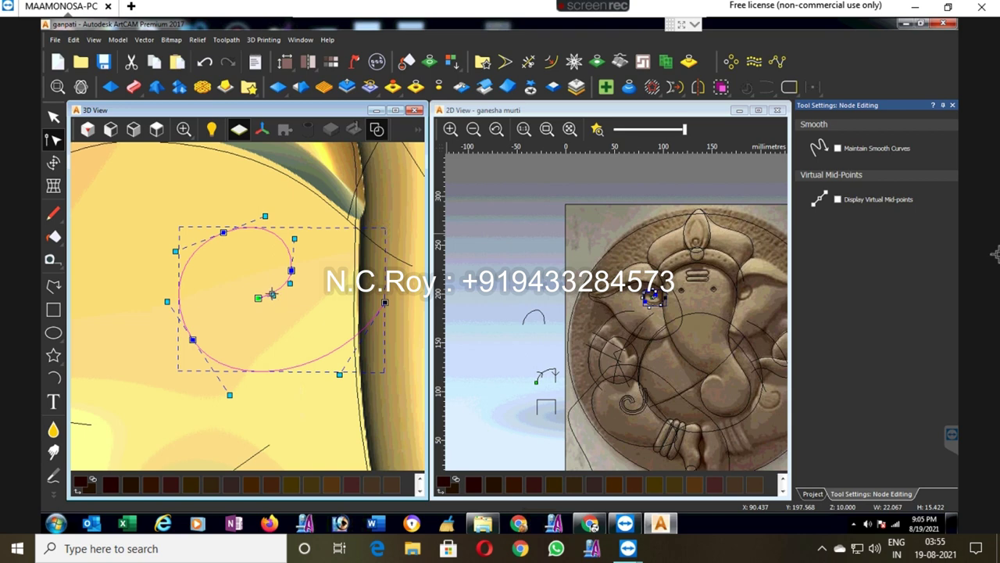
drag(223, 232, 225, 226)
click(317, 345)
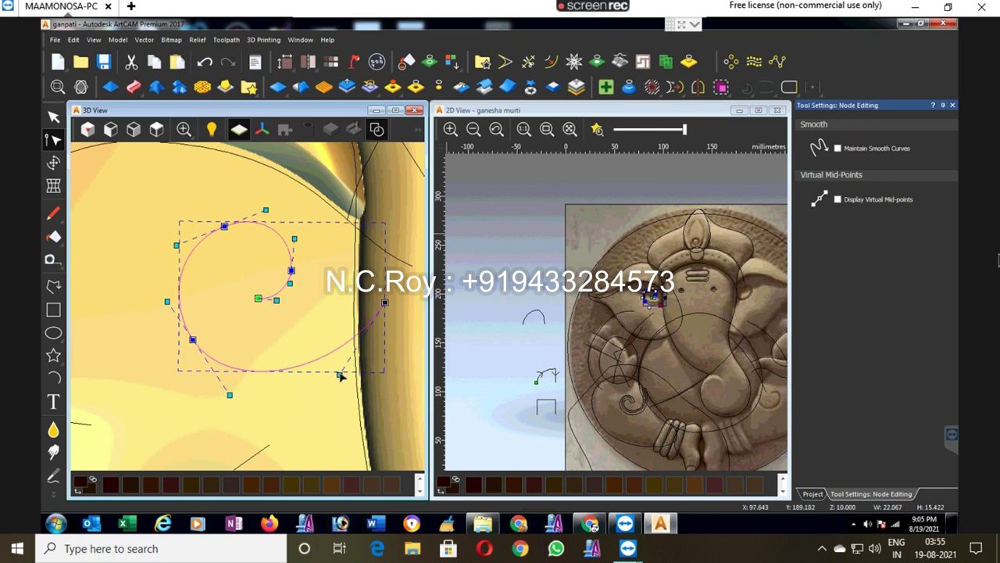
click(551, 61)
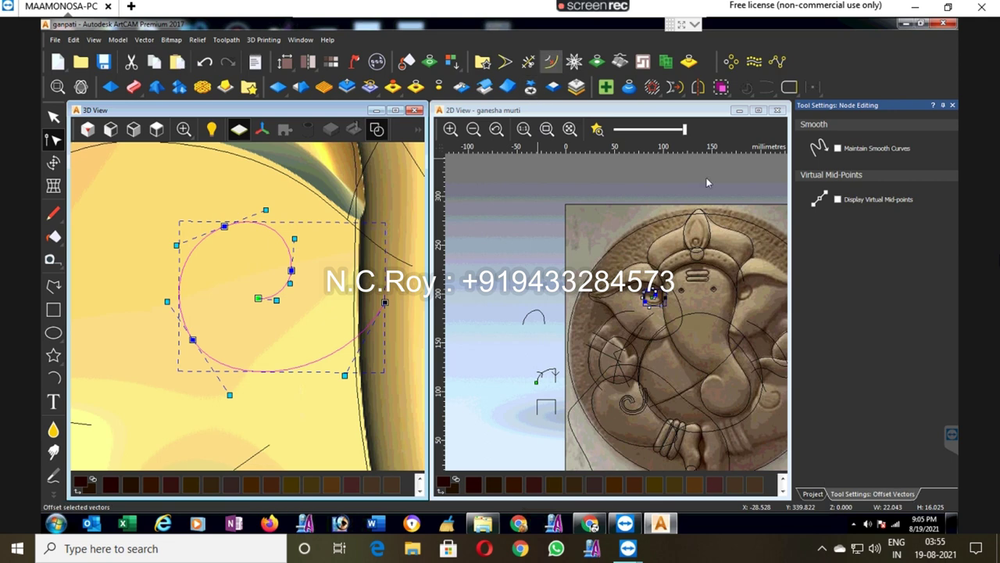
click(935, 477)
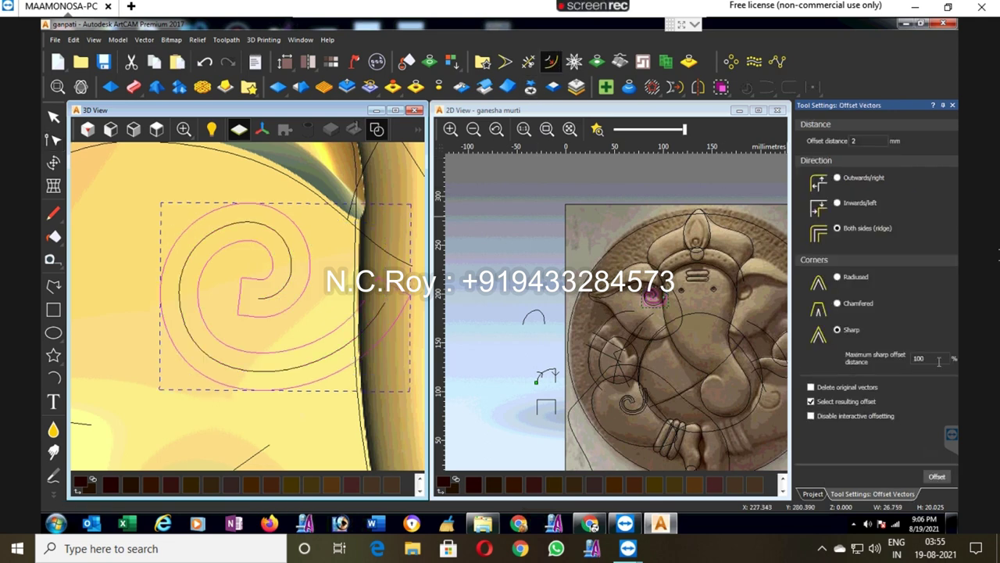
Step: Apply a square profile scaled to 5 mm height to the offset ear spiral, then deselect it
click(110, 87)
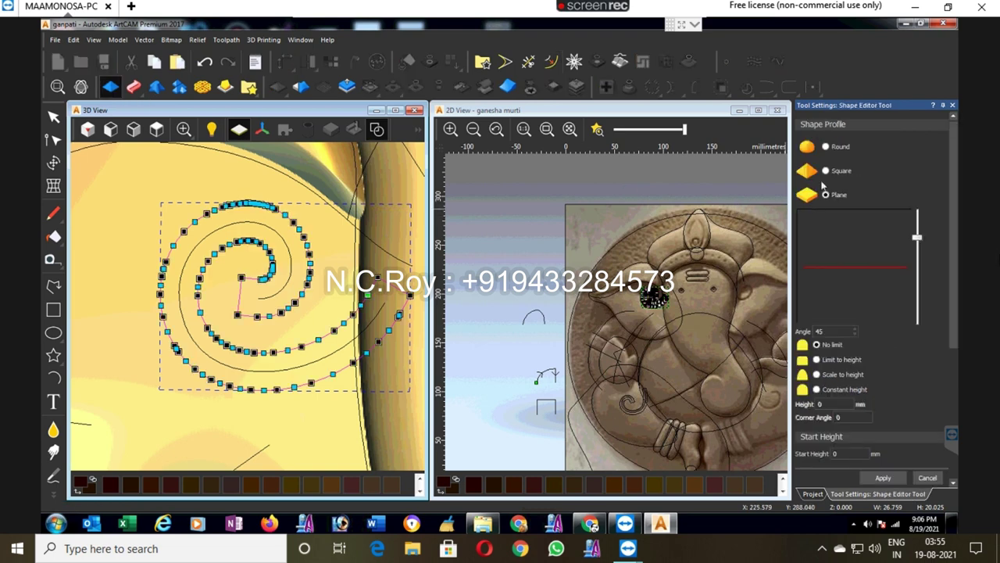
click(839, 403)
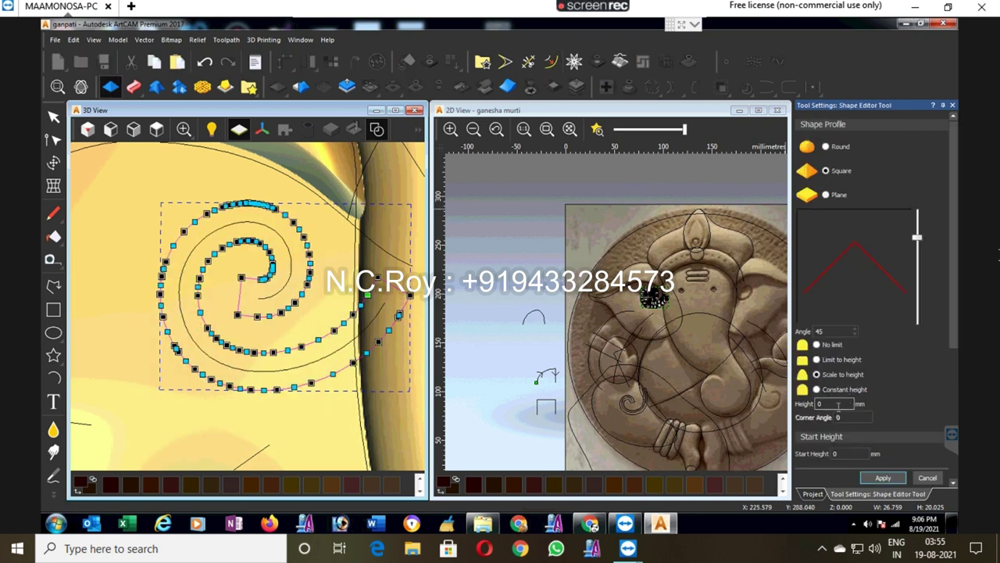
text(5)
key(Return)
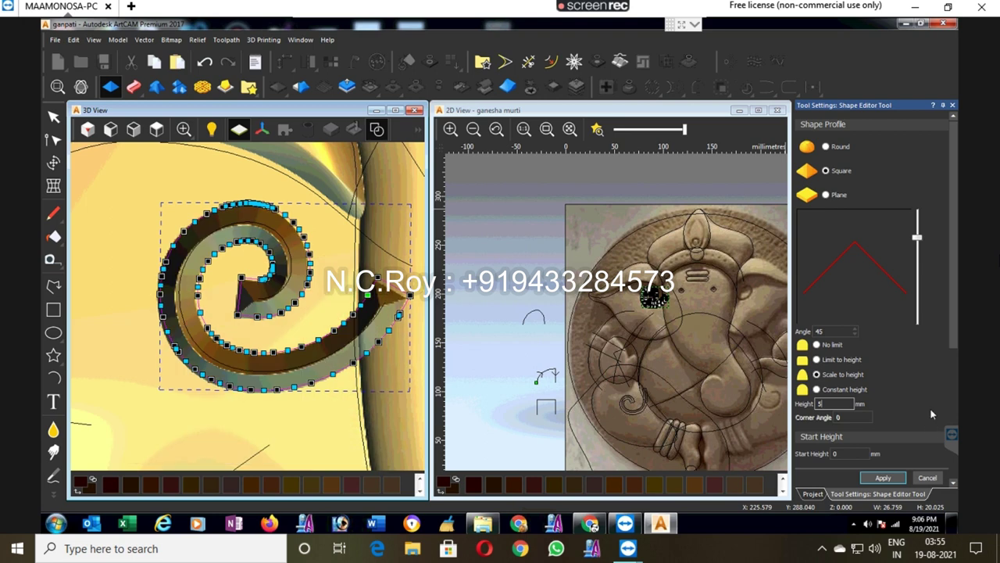
scroll(938, 351, down, 2)
scroll(911, 380, down, 2)
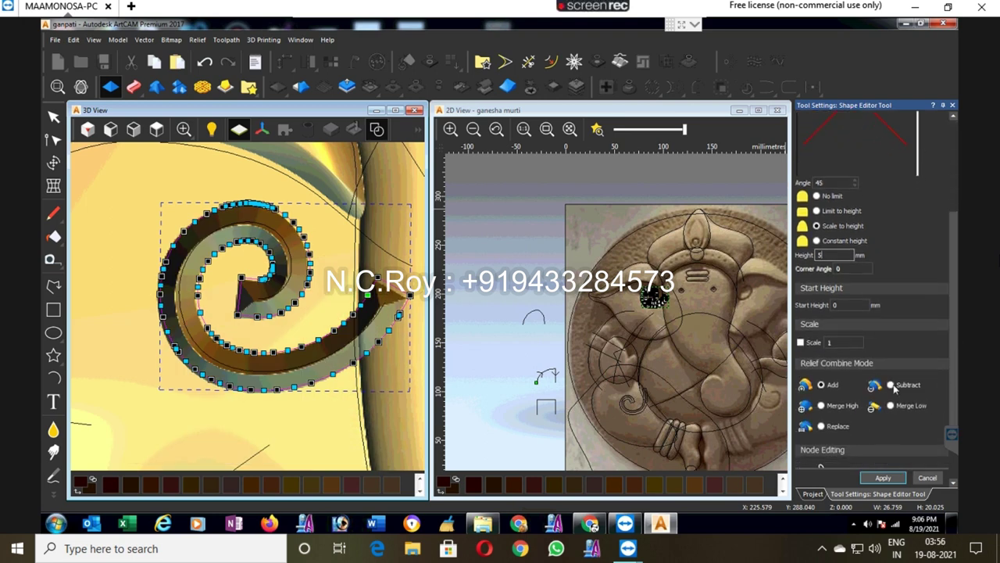
click(890, 385)
click(883, 477)
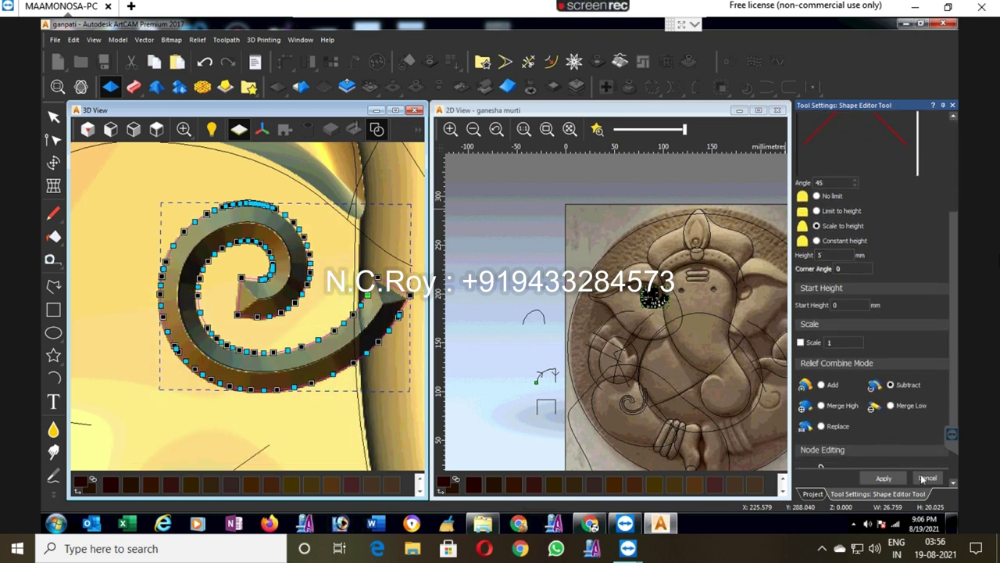
click(608, 200)
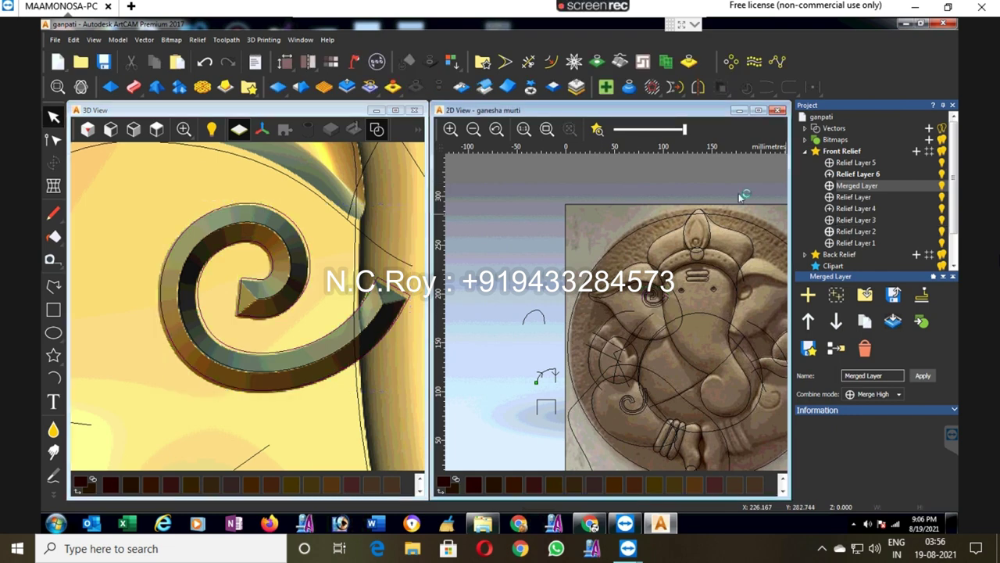
Step: Move Relief Layer 1 to the top of the Front Relief layer stack
click(855, 232)
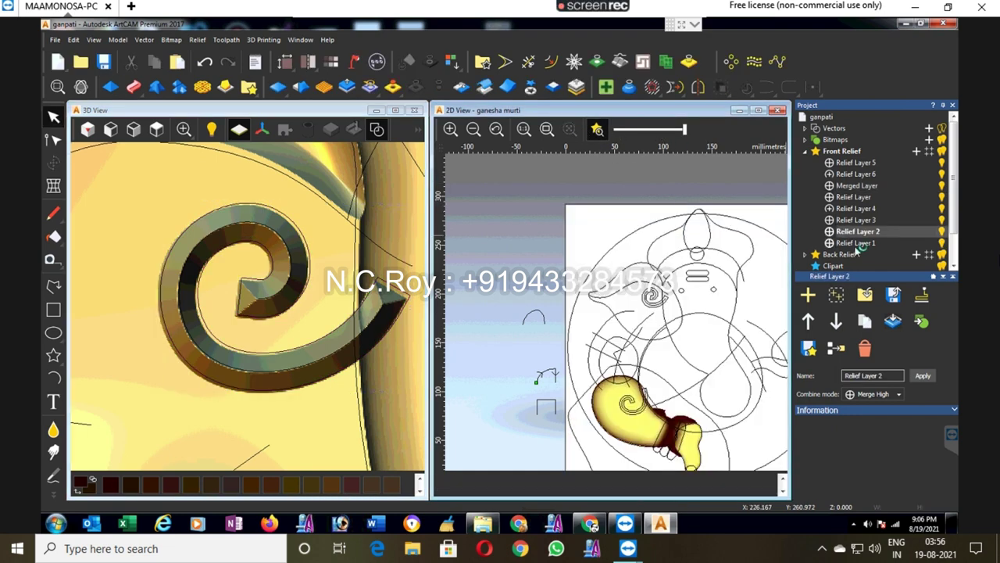
click(855, 246)
click(808, 321)
click(808, 320)
double_click(808, 321)
click(808, 320)
double_click(808, 320)
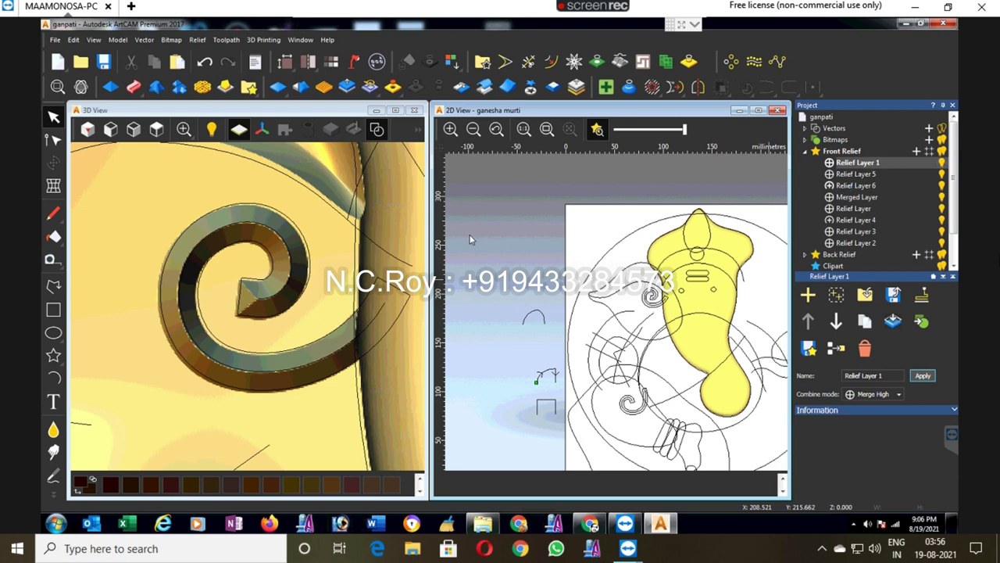
Step: Smooth the spiral relief on Relief Layer 6
click(855, 185)
click(53, 428)
drag(209, 284, 187, 295)
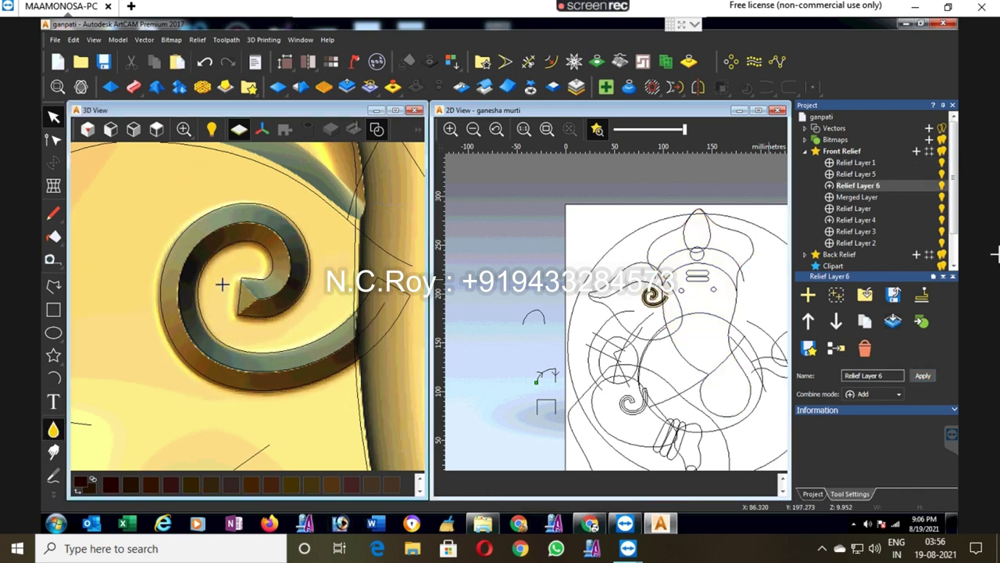
drag(230, 206, 297, 312)
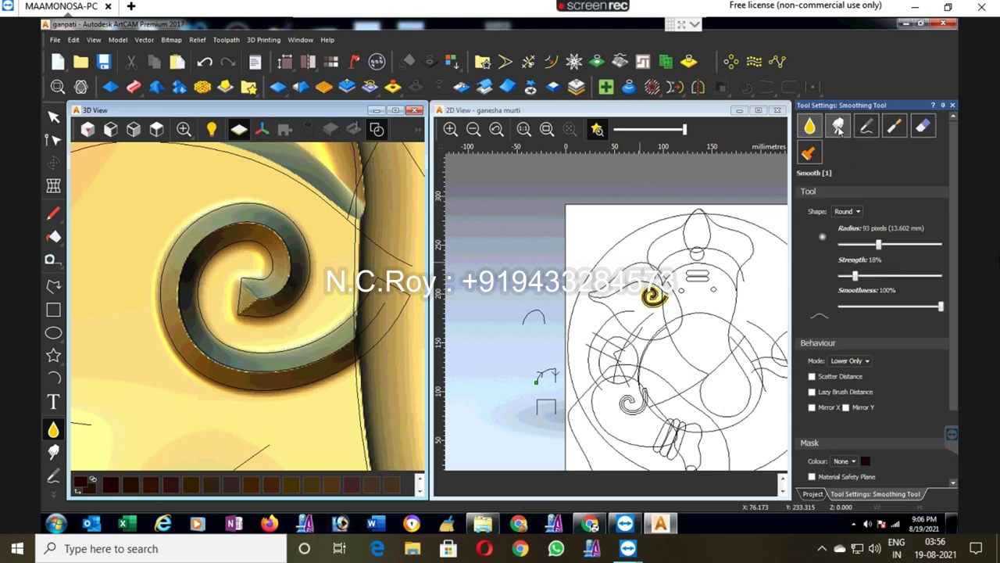
Step: Smudge the spiral tip into the surrounding relief using Normal smudge mode
click(837, 125)
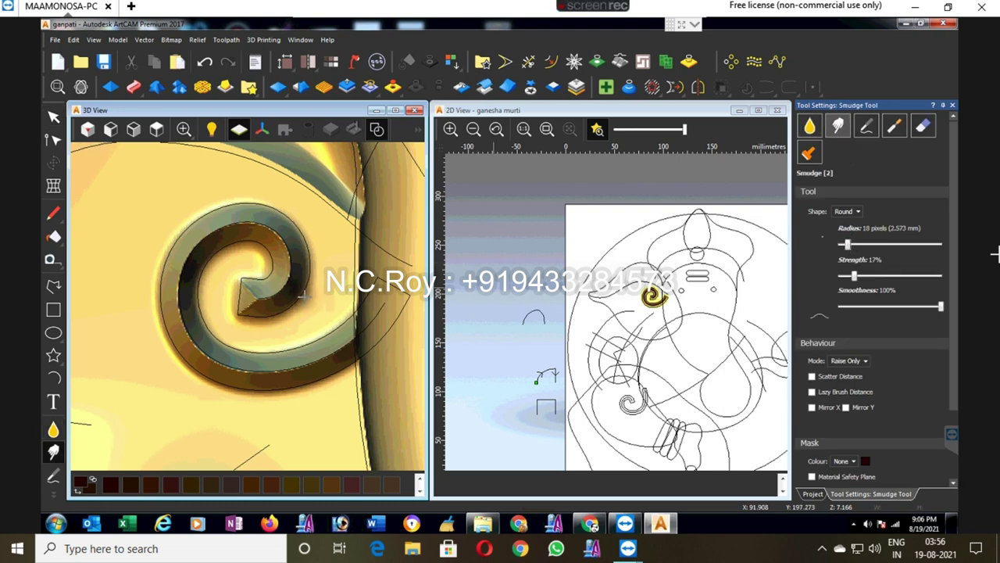
click(846, 361)
click(839, 374)
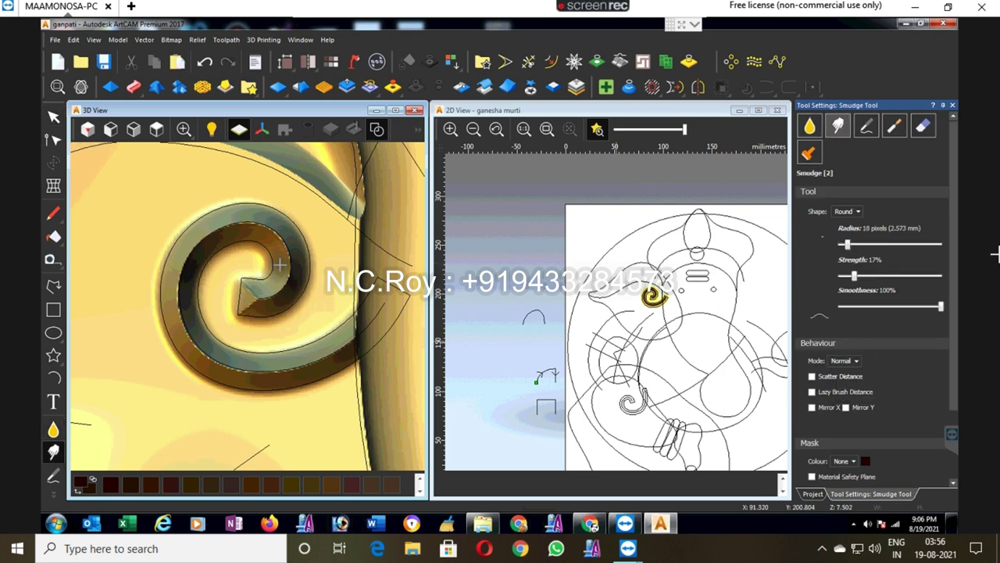
drag(247, 296, 282, 276)
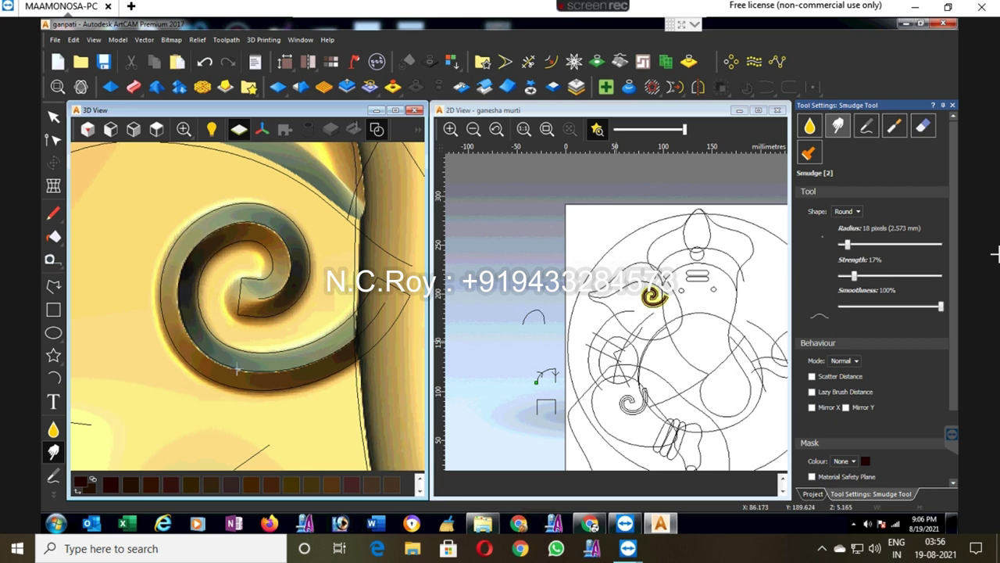
Step: Show the whole relief in the 3D view without vectors or rulers, and save the model
scroll(343, 339, down, 3)
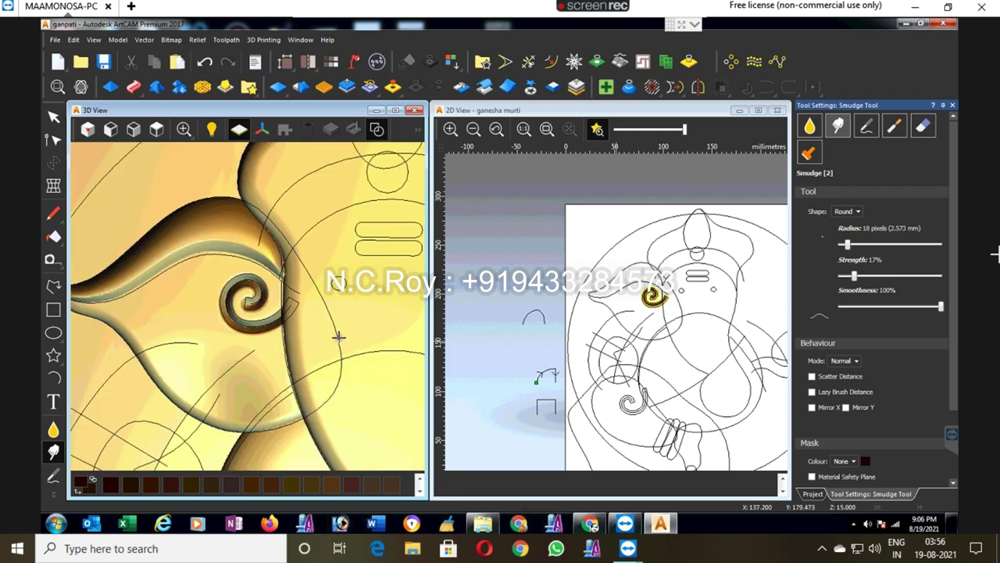
scroll(371, 323, down, 3)
click(953, 105)
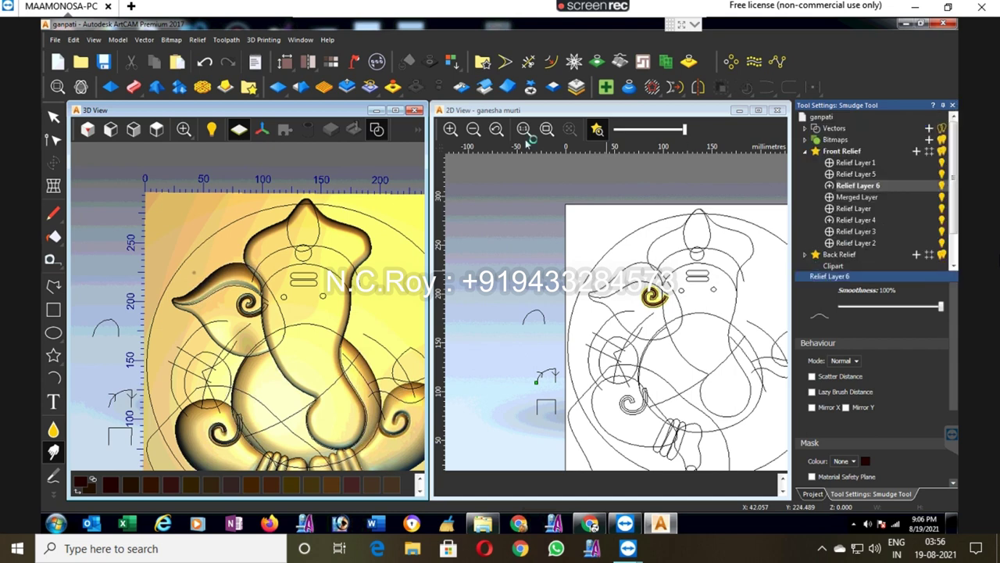
click(377, 129)
scroll(343, 211, down, 3)
scroll(258, 313, up, 2)
scroll(270, 309, up, 2)
key(ctrl+s)
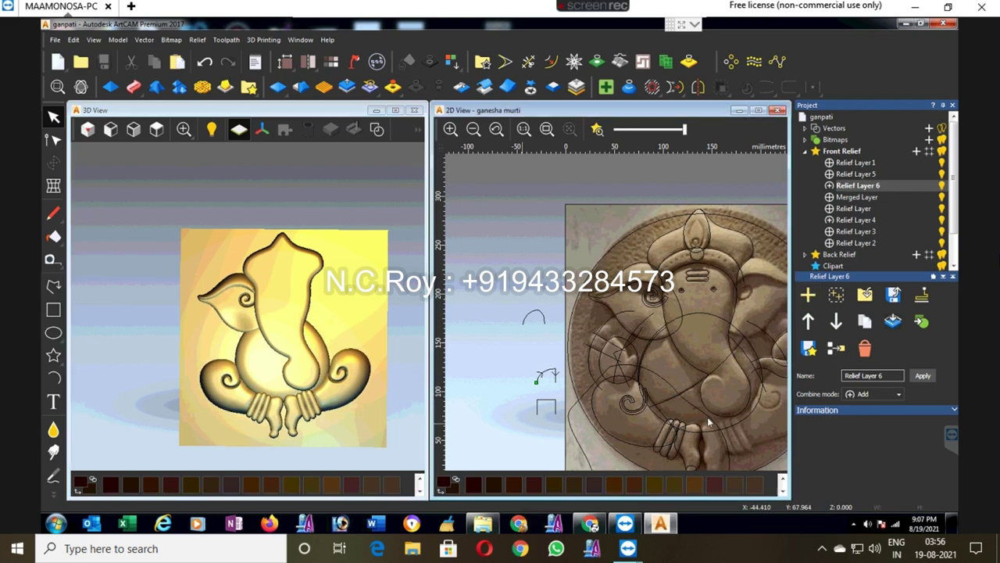
Step: Preview Relief Layer 2 as a colour relief and move Relief Layer down two places
scroll(704, 409, up, 4)
scroll(803, 296, down, 2)
click(856, 243)
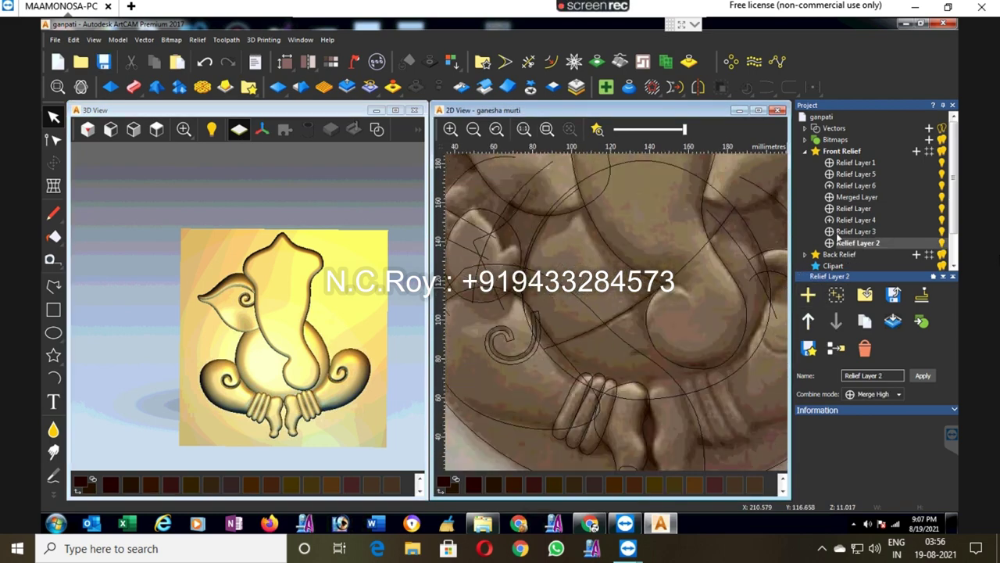
click(597, 132)
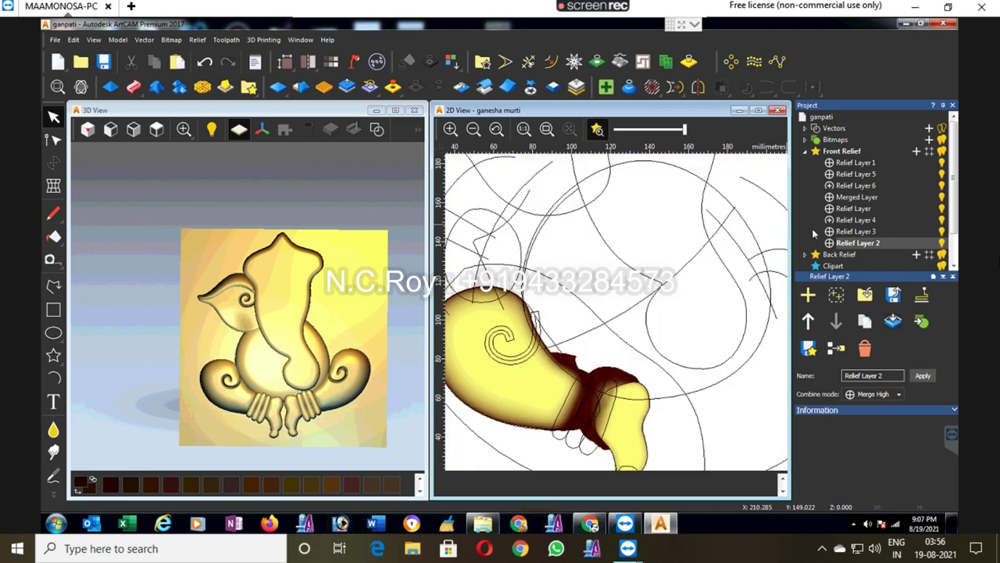
click(851, 232)
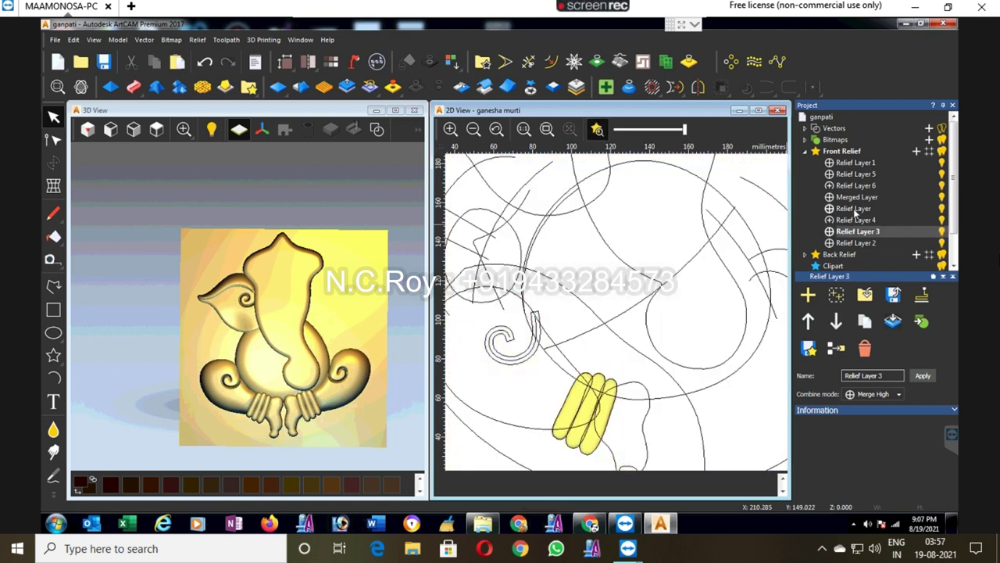
click(855, 209)
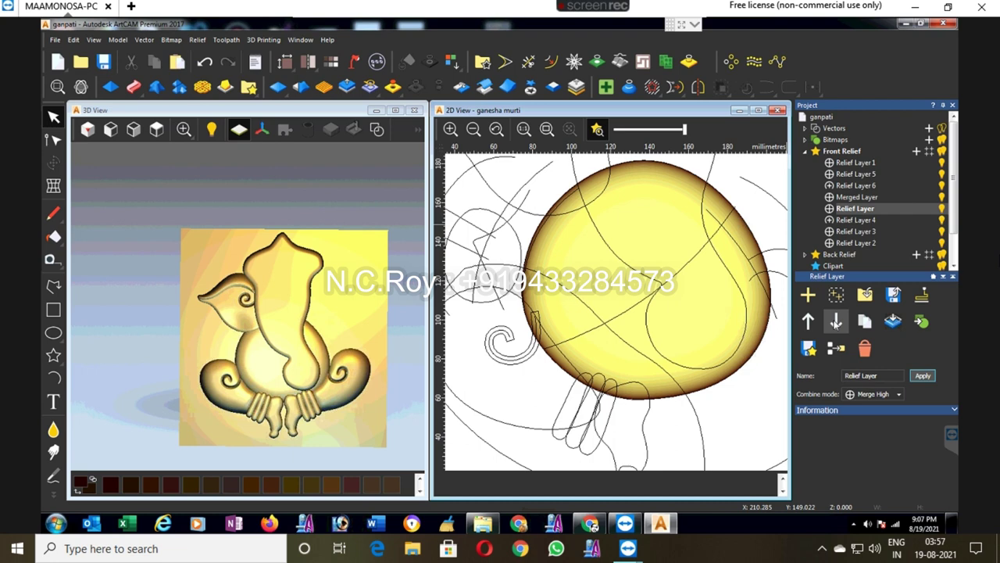
click(836, 322)
click(836, 322)
click(836, 322)
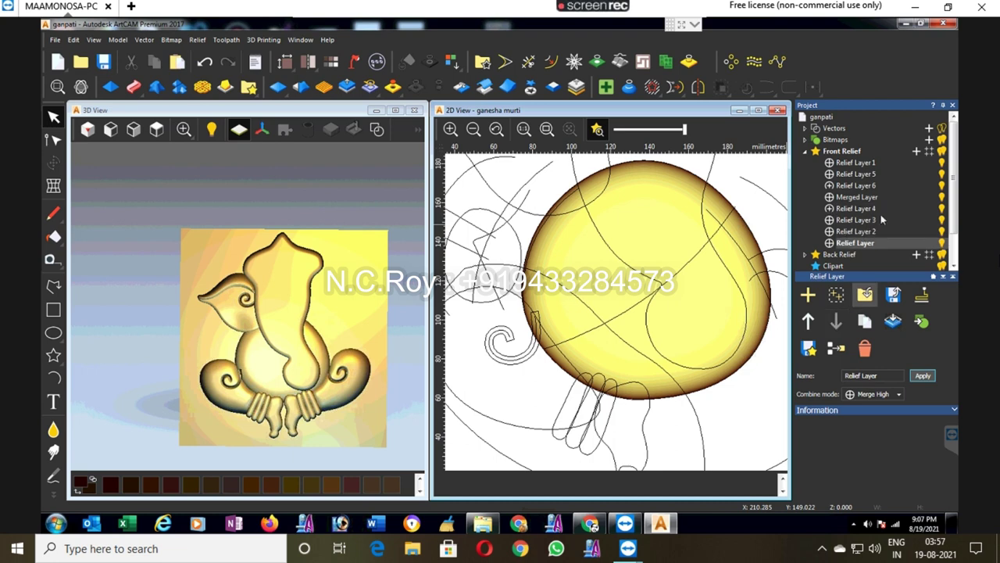
Step: Add Relief Layer 7 under Front Relief
click(916, 151)
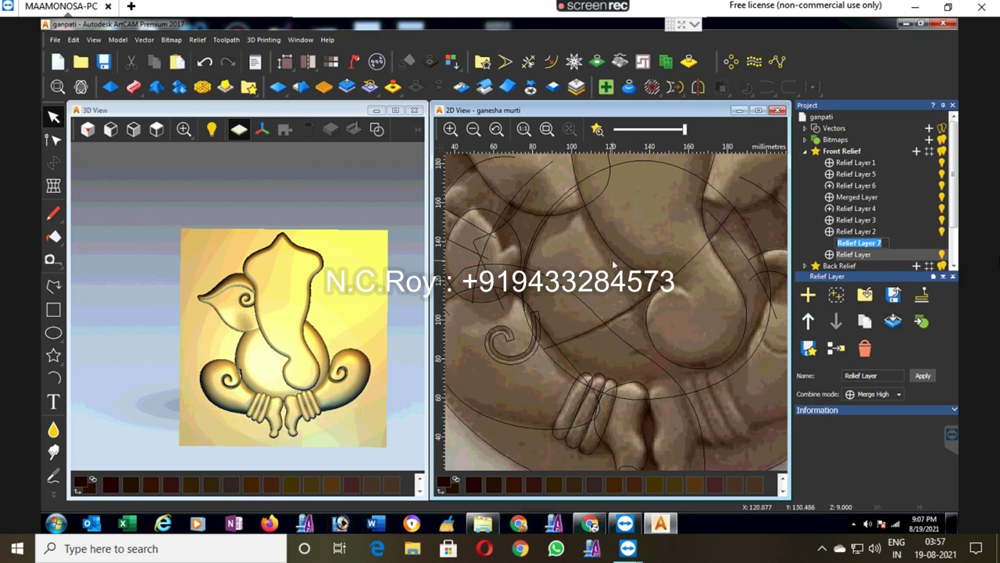
key(Return)
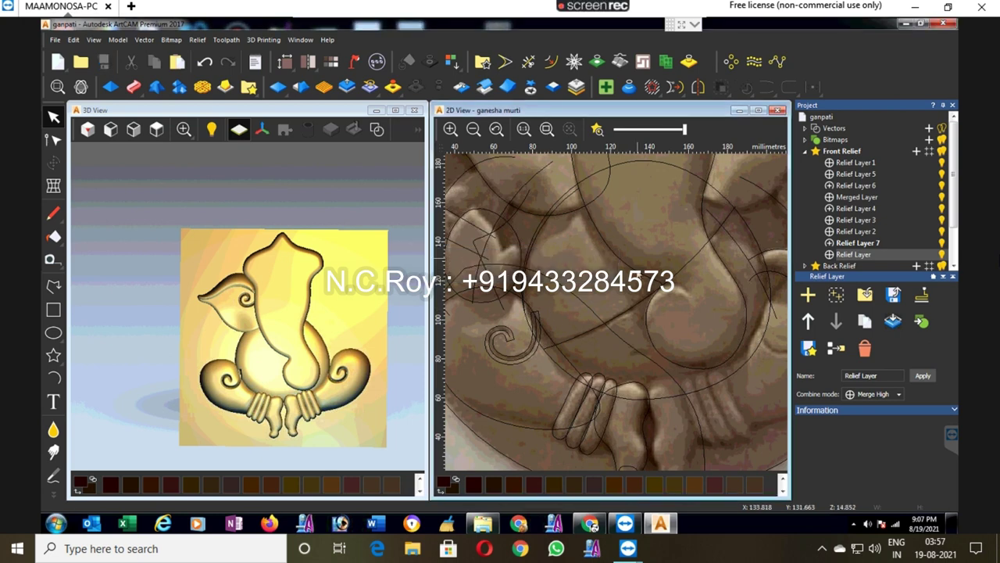
scroll(643, 363, up, 3)
click(53, 332)
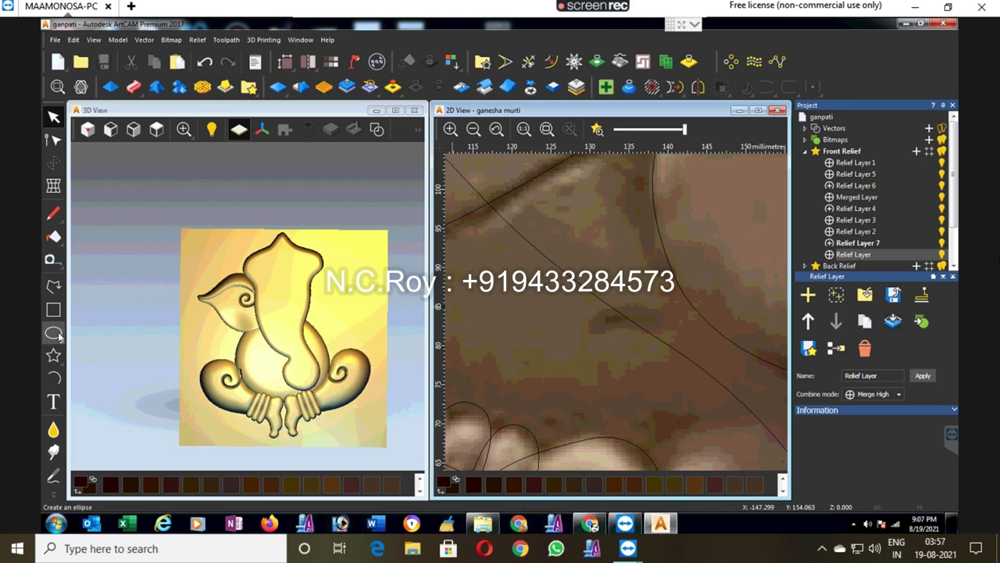
Step: Draw a small flat ellipse and drag its bottom and side nodes into a nearly straight lower edge
drag(600, 313, 633, 327)
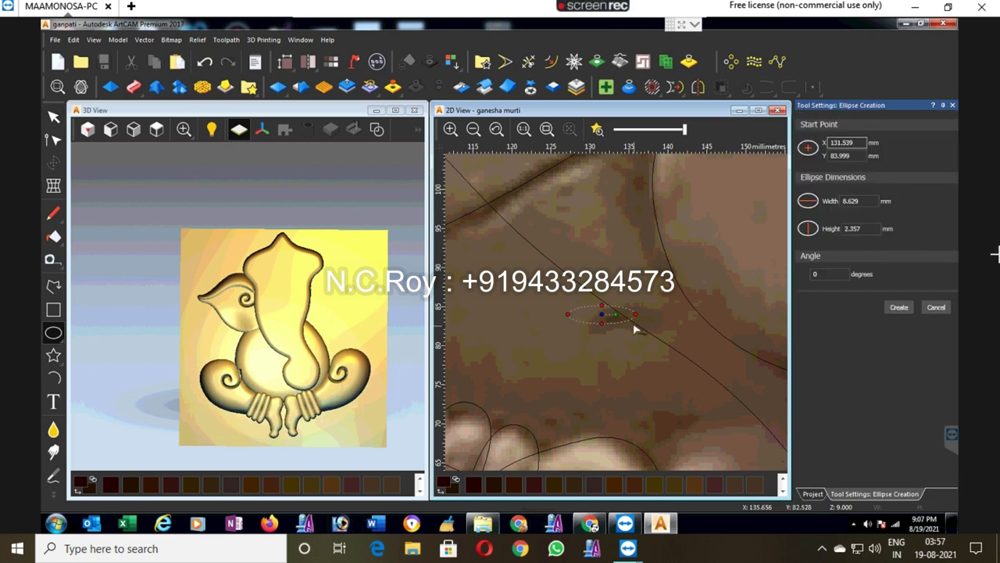
key(Escape)
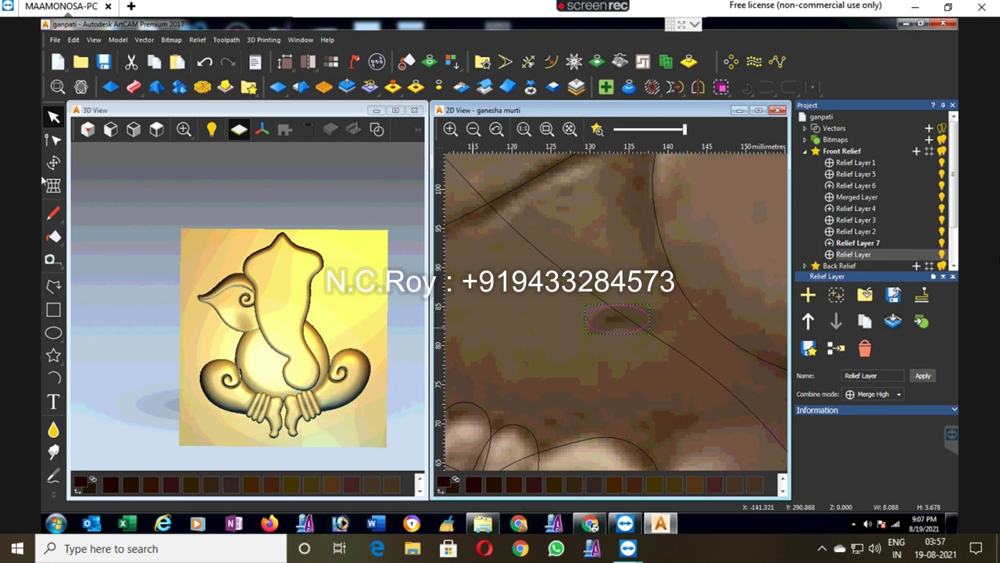
click(53, 139)
mouse_move(617, 333)
mouse_down()
mouse_move(617, 324)
mouse_move(585, 330)
mouse_up()
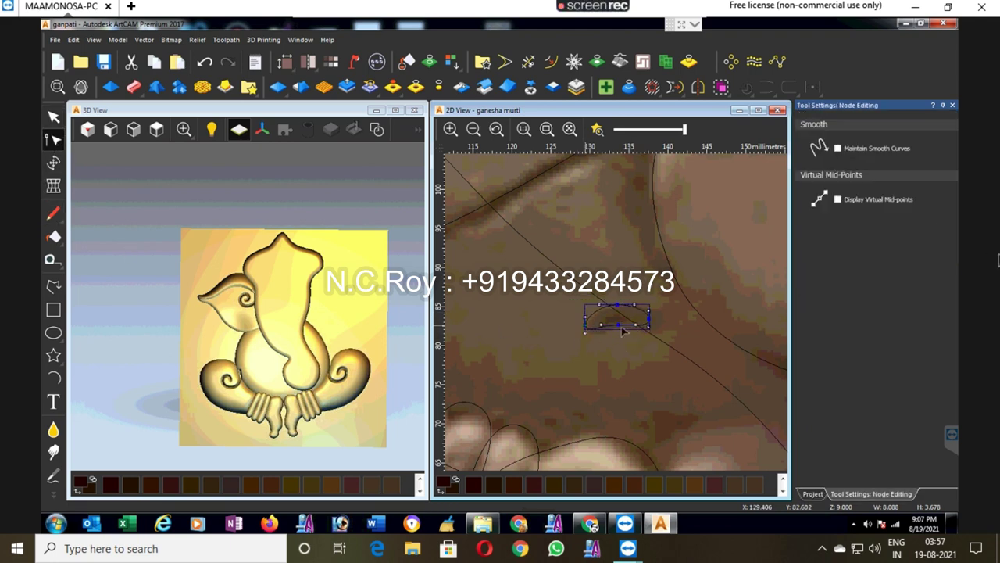
click(649, 322)
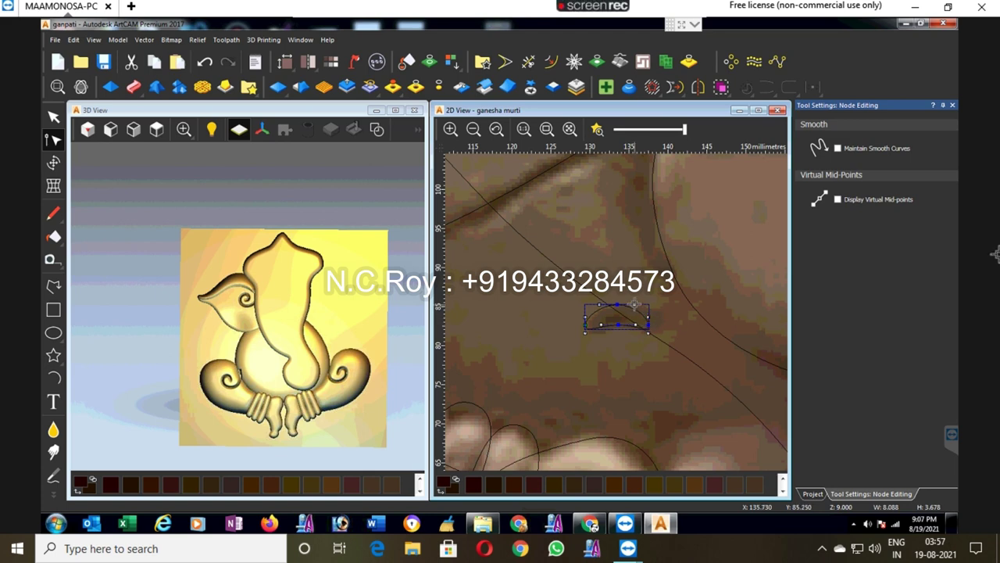
click(599, 304)
click(594, 297)
scroll(599, 304, down, 3)
scroll(586, 324, down, 3)
scroll(586, 324, up, 3)
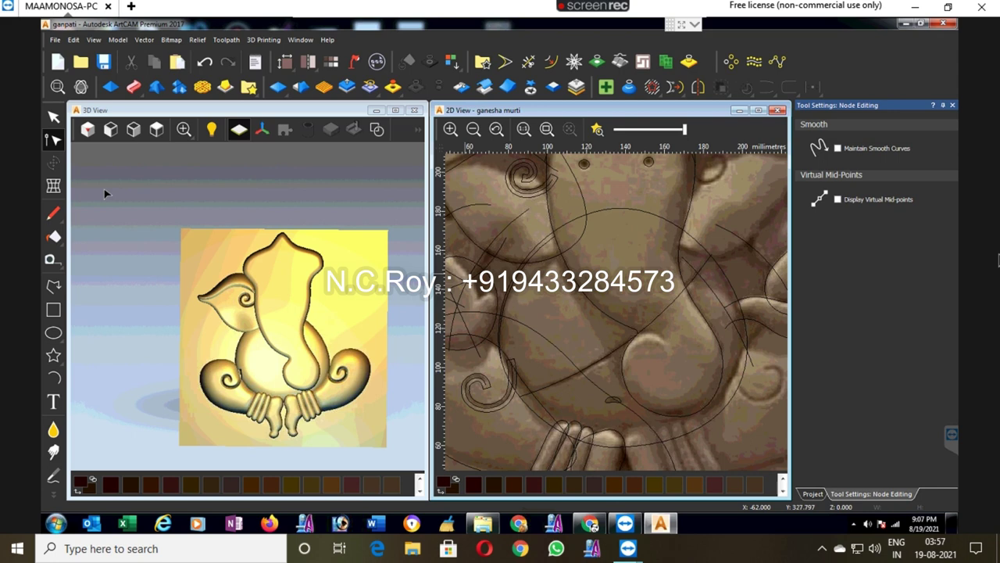
click(55, 116)
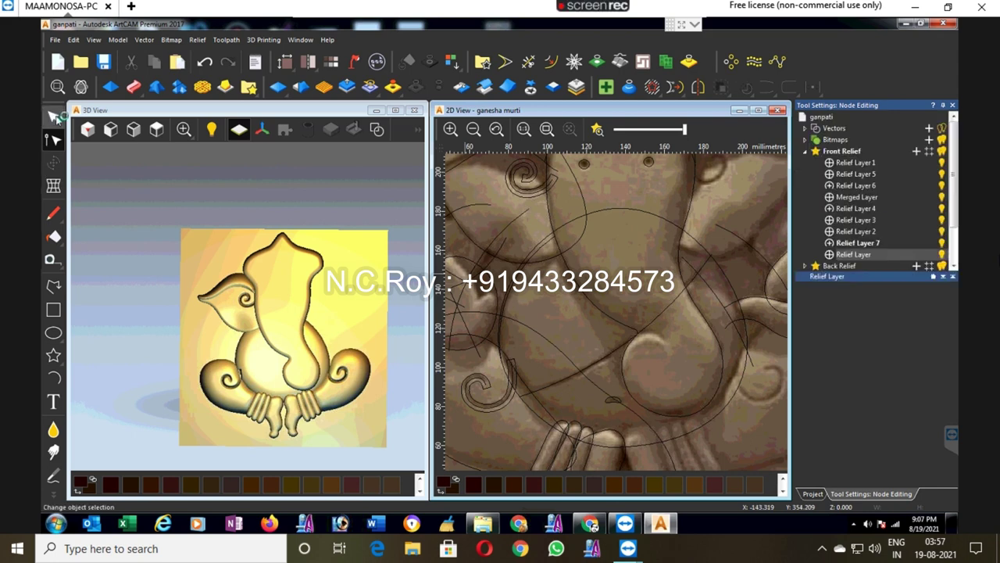
Step: Offset the long trunk curve 2 mm on both sides with sharp corners
click(623, 344)
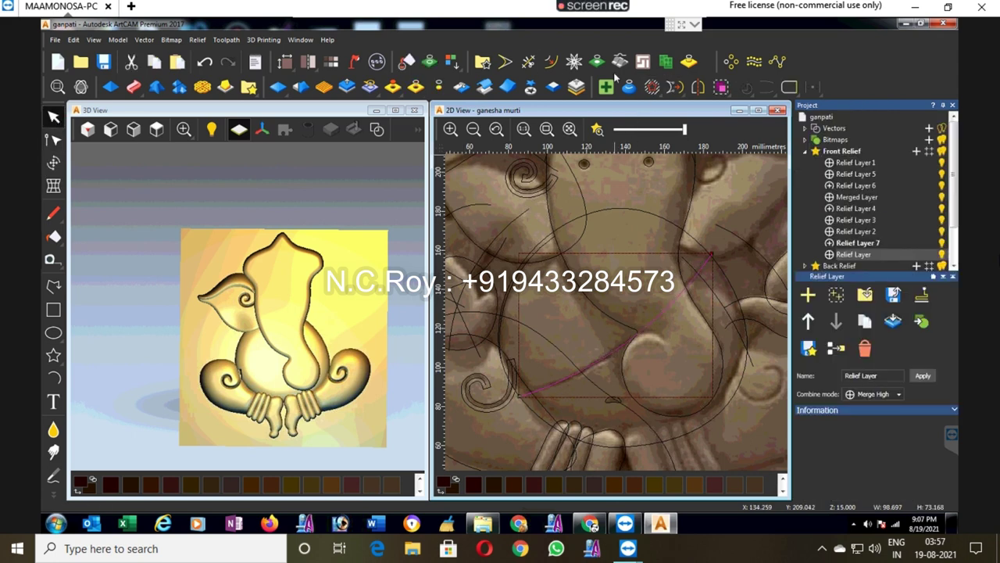
click(550, 68)
click(550, 67)
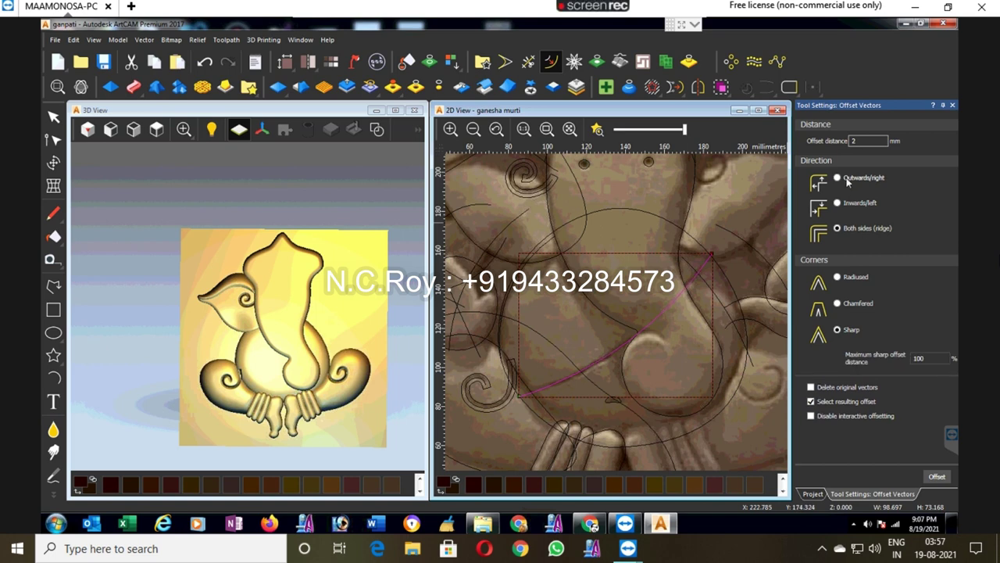
double_click(855, 141)
text(3)
click(935, 476)
key(ctrl+z)
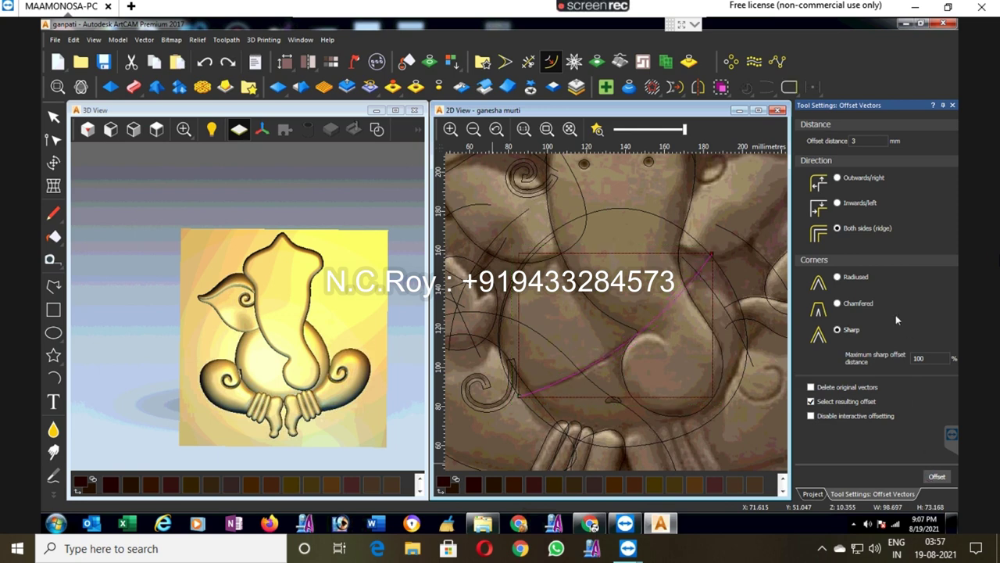
double_click(855, 141)
text(2)
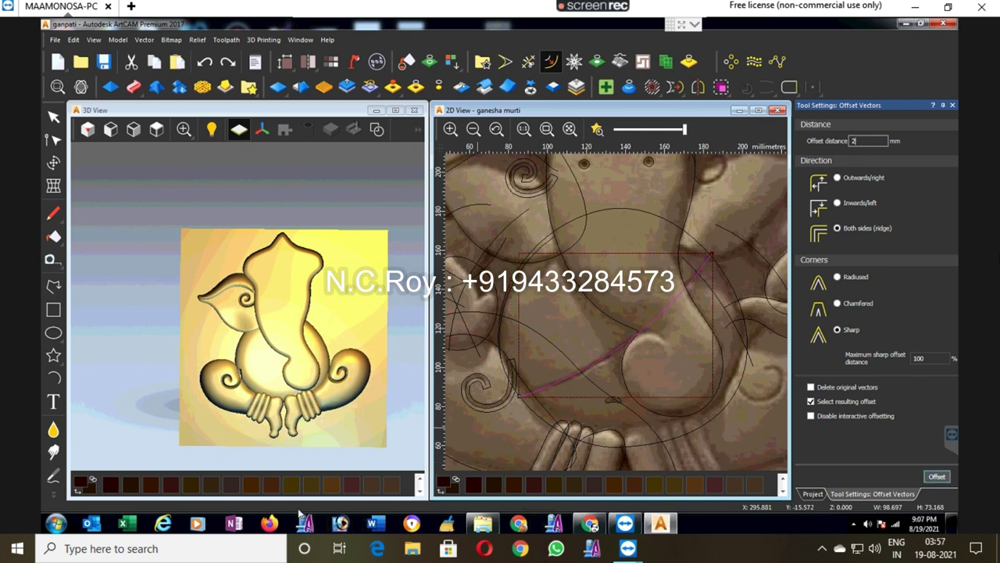
click(935, 477)
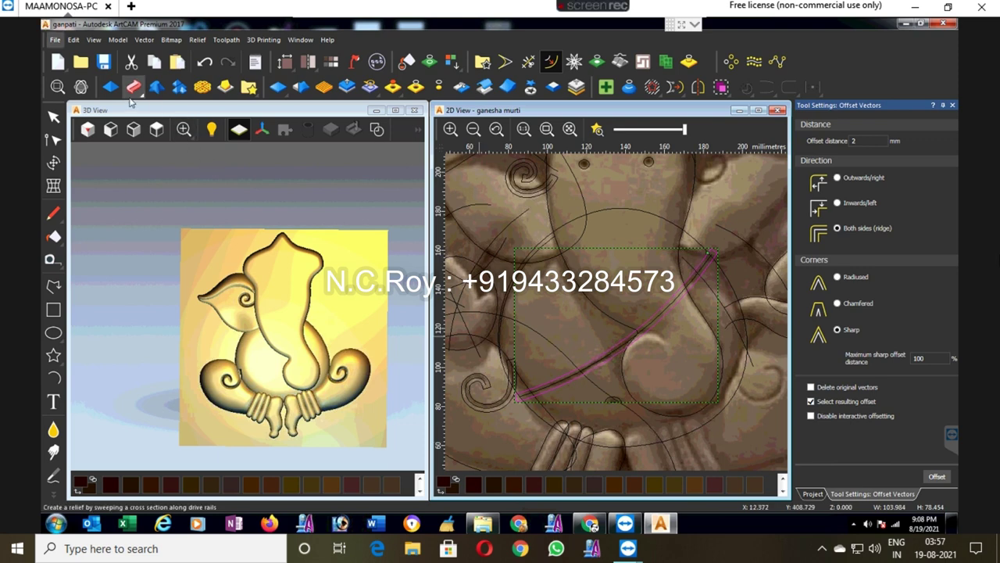
click(110, 87)
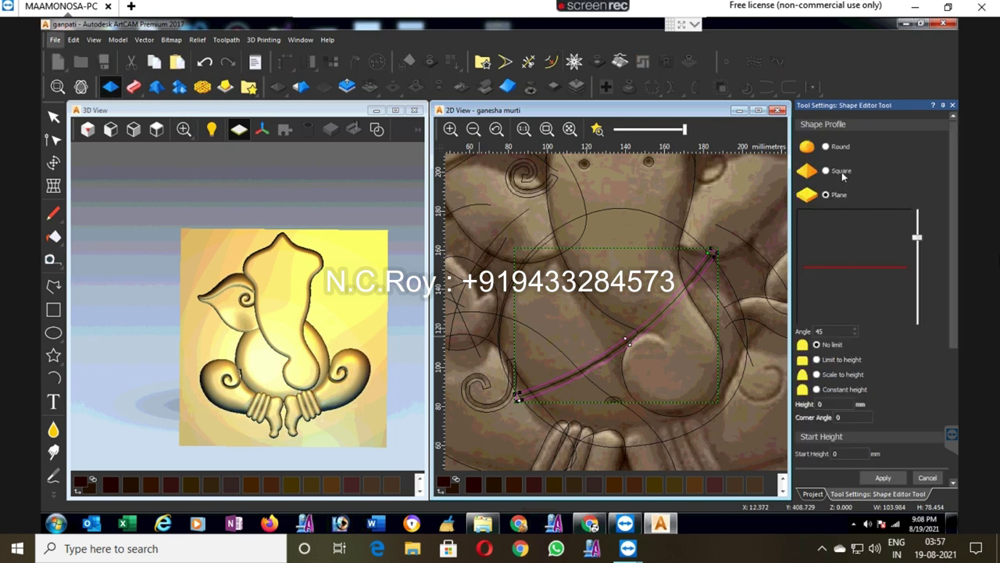
Step: Shape the trunk offsets as a square-profile ridge scaled to 5 mm height
click(826, 170)
click(816, 374)
text(5)
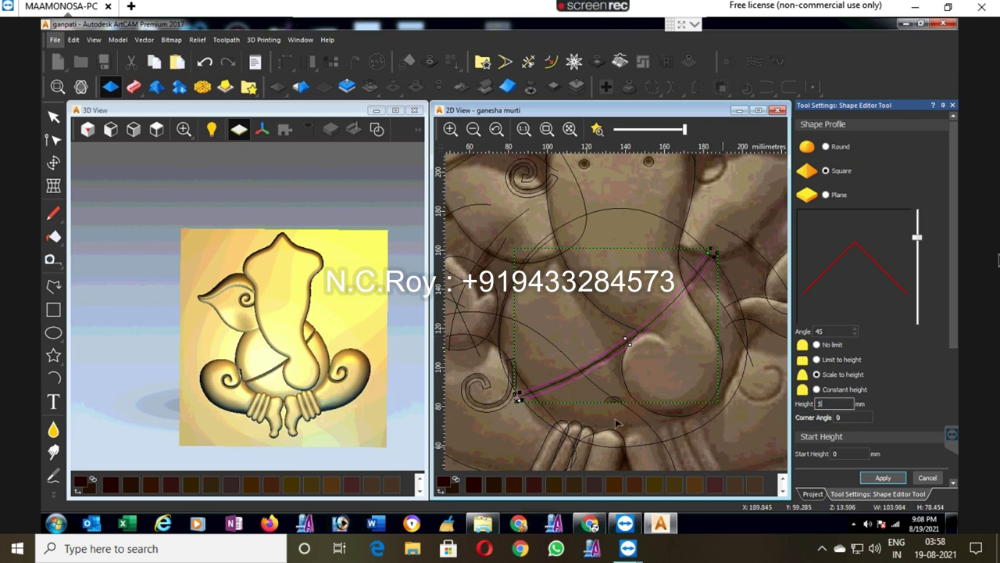
click(905, 479)
click(925, 478)
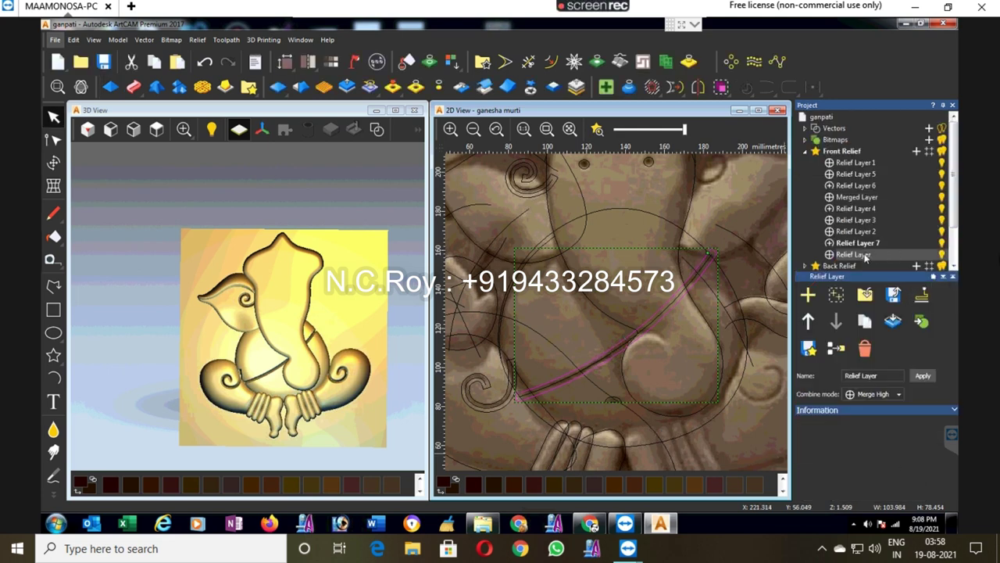
Step: Move Relief Layer up three places and Relief Layer 7 up two, just below Merged Layer
click(809, 321)
click(808, 321)
click(809, 321)
click(809, 322)
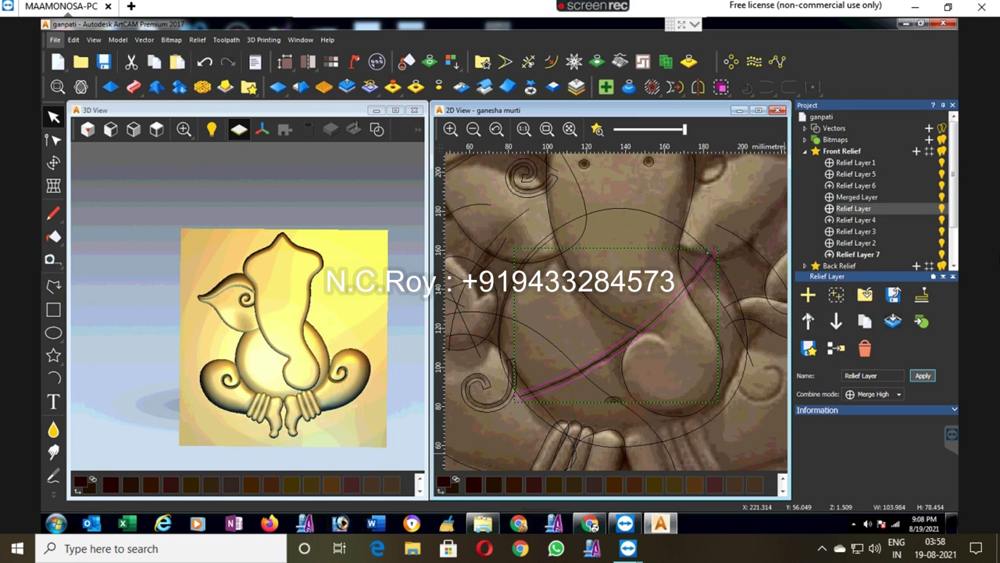
click(854, 255)
click(809, 321)
click(809, 321)
click(809, 321)
click(809, 321)
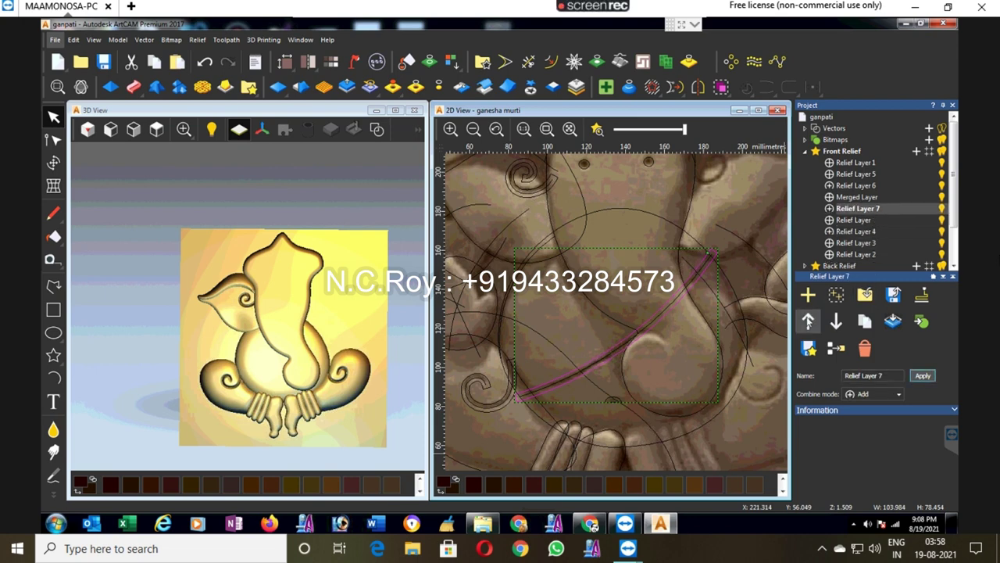
Step: Inspect the trunk ridge from top view, zoomed in closely
click(549, 412)
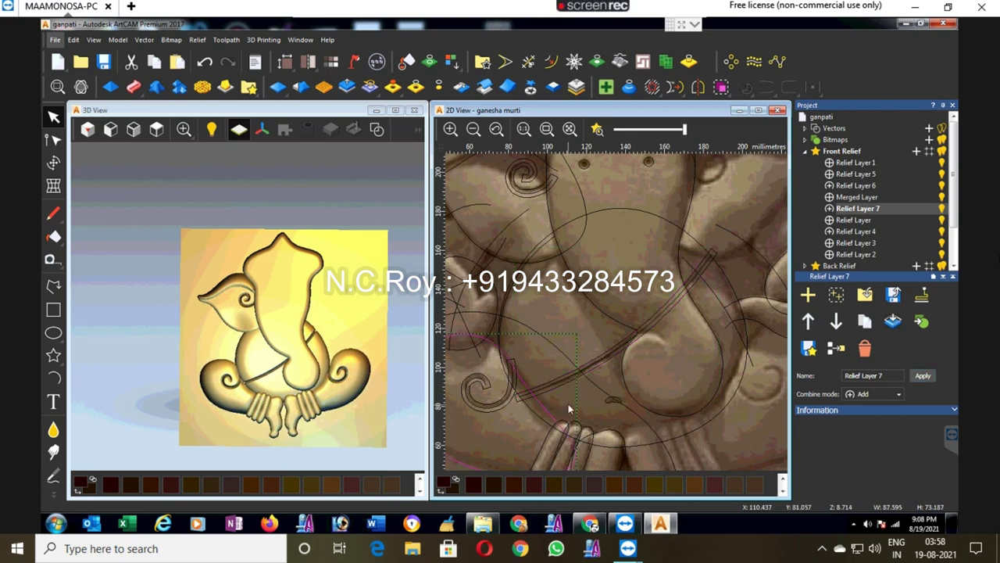
click(377, 129)
scroll(242, 374, up, 2)
scroll(250, 390, up, 2)
scroll(256, 403, up, 2)
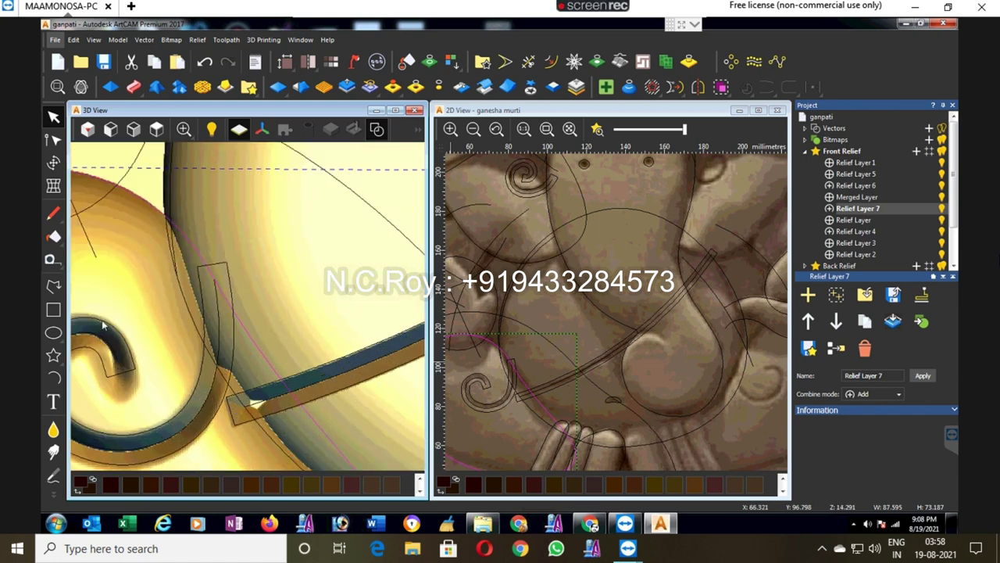
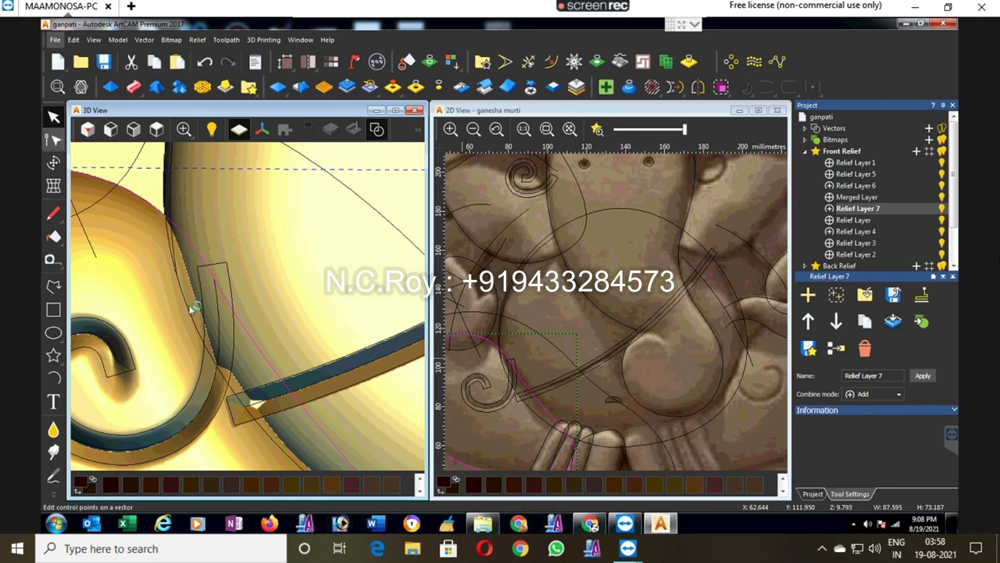
Step: Node-edit the curve beside the trunk curl into a new shape
click(53, 140)
scroll(301, 383, down, 2)
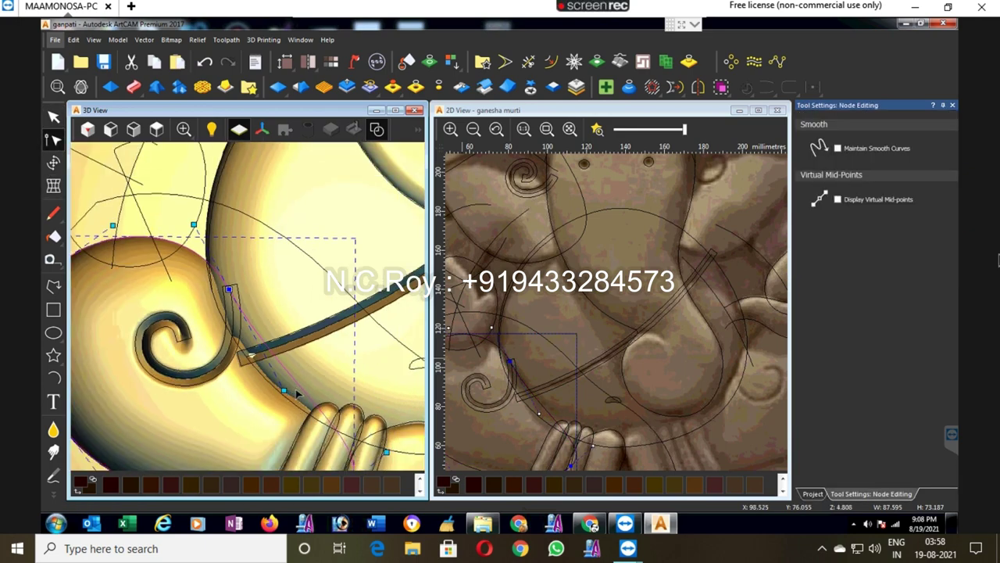
drag(251, 356, 233, 397)
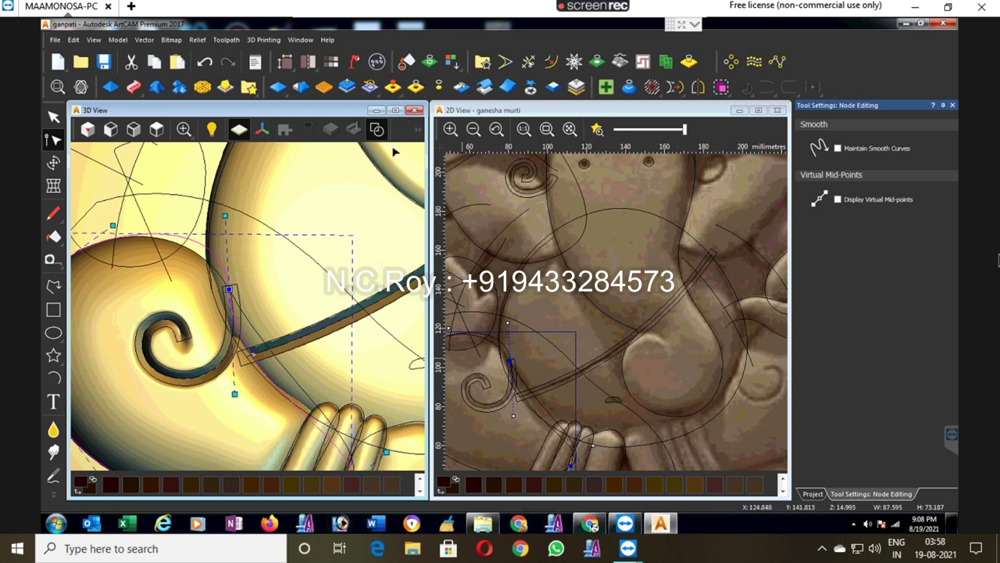
Step: Set the relief Smoothing tool to a 156 px radius and 30% strength
click(53, 429)
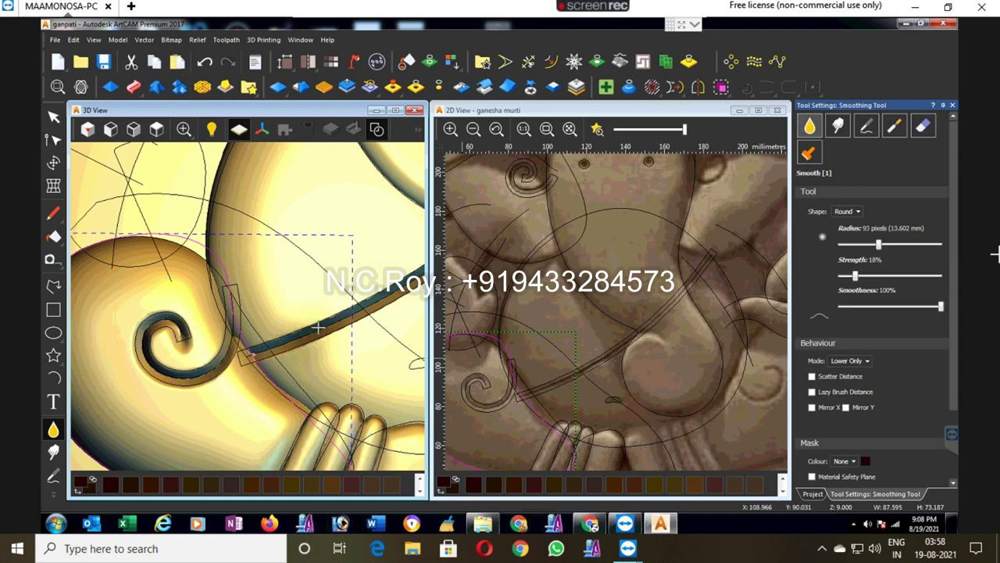
scroll(317, 328, down, 3)
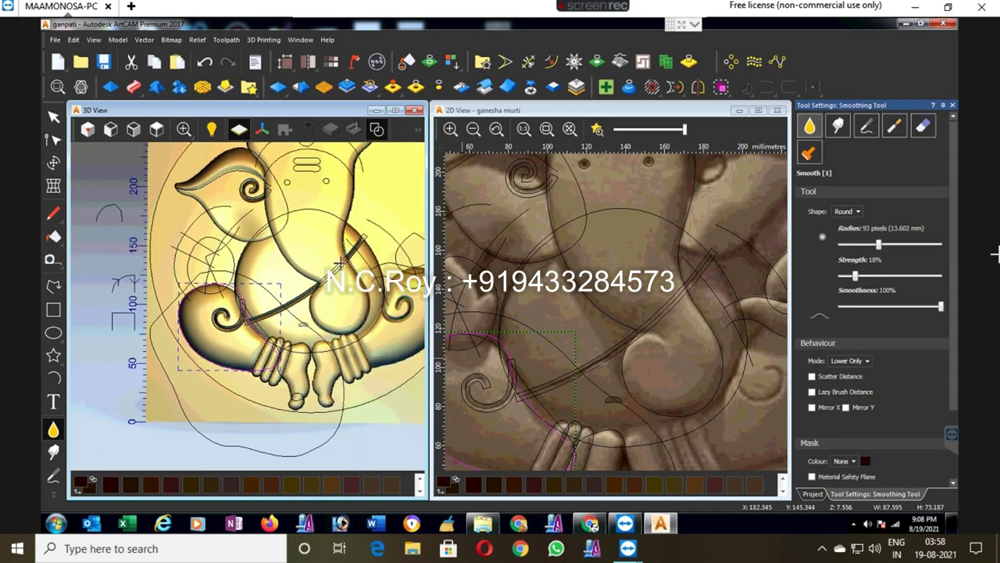
drag(855, 275, 895, 243)
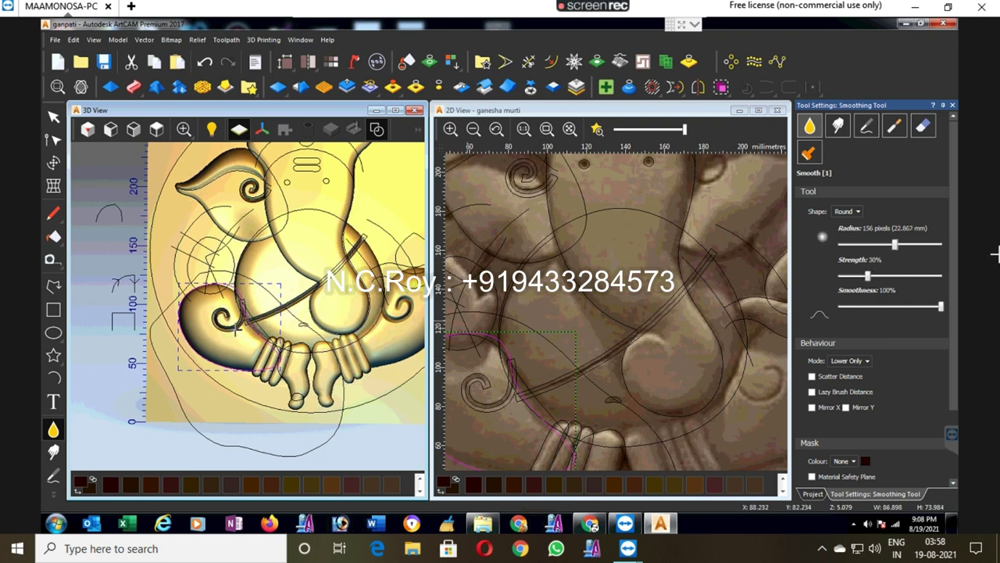
click(953, 106)
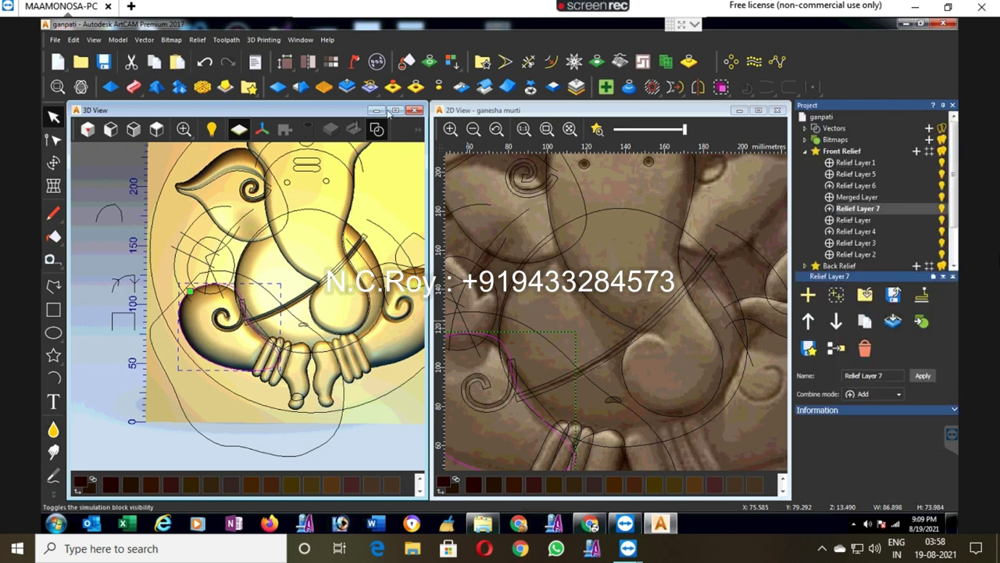
Step: Scale the relief height to 4 mm
click(346, 86)
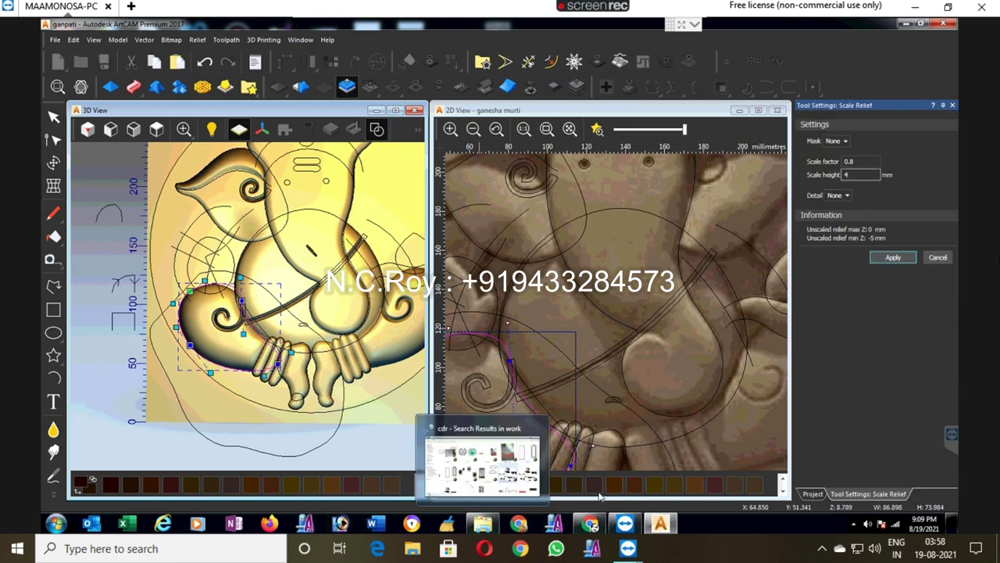
click(894, 258)
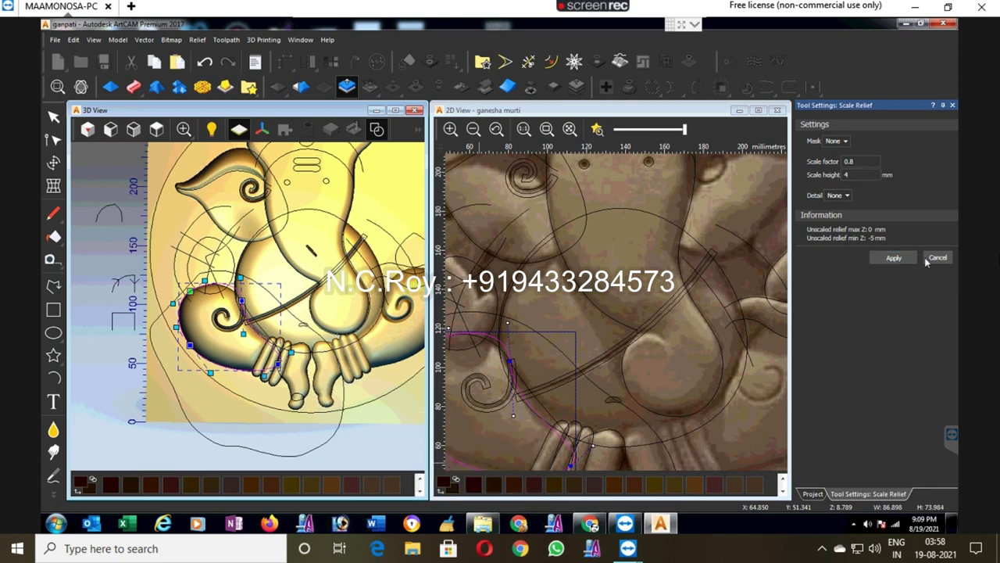
click(610, 402)
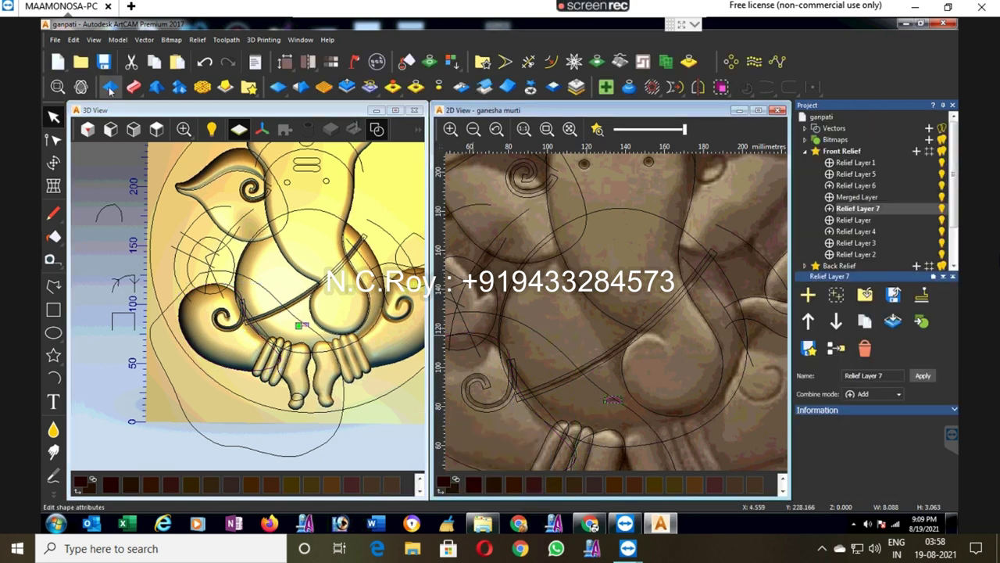
Step: Subtract a round-profile 4 mm recess into the belly from the small navel vector
double_click(613, 400)
click(825, 147)
click(826, 405)
click(816, 374)
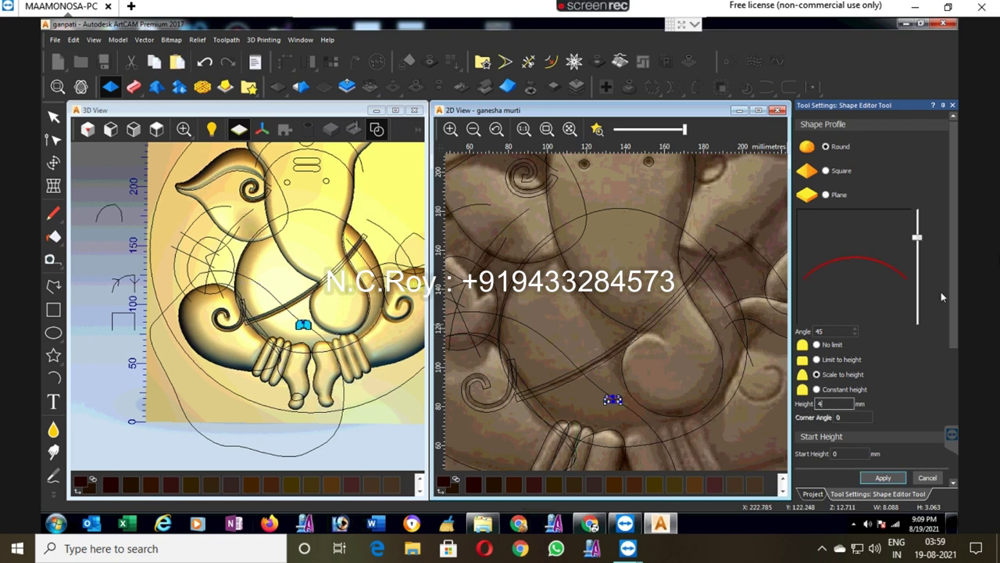
scroll(957, 292, down, 3)
click(883, 477)
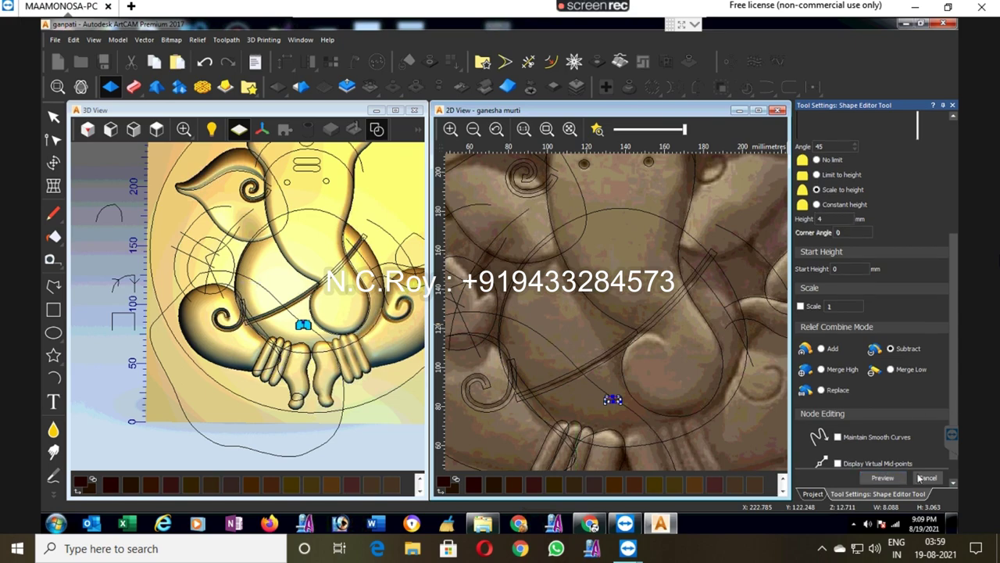
click(924, 478)
Step: Smooth the relief around the navel recess and save the model
scroll(318, 258, up, 2)
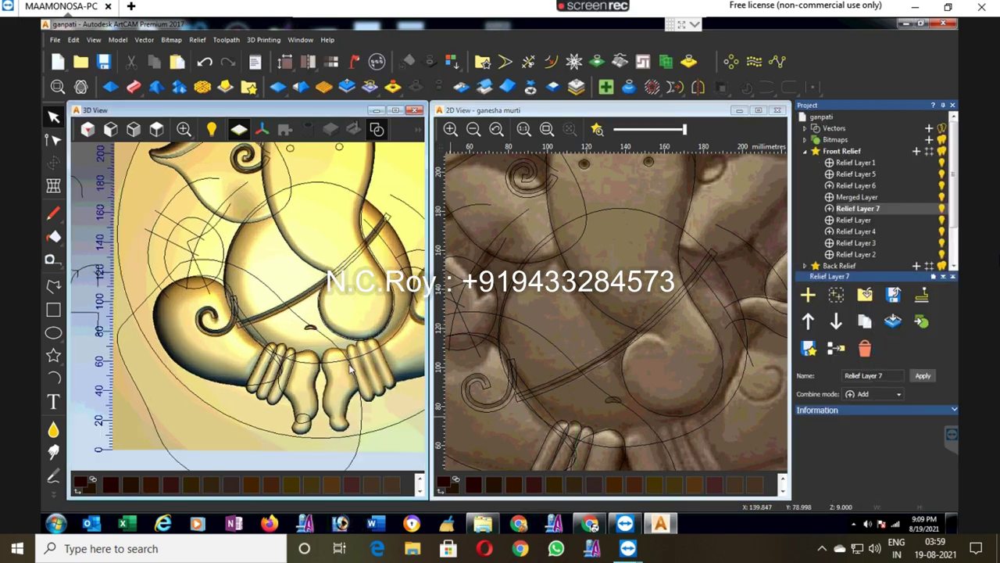
scroll(319, 257, up, 2)
scroll(319, 258, up, 2)
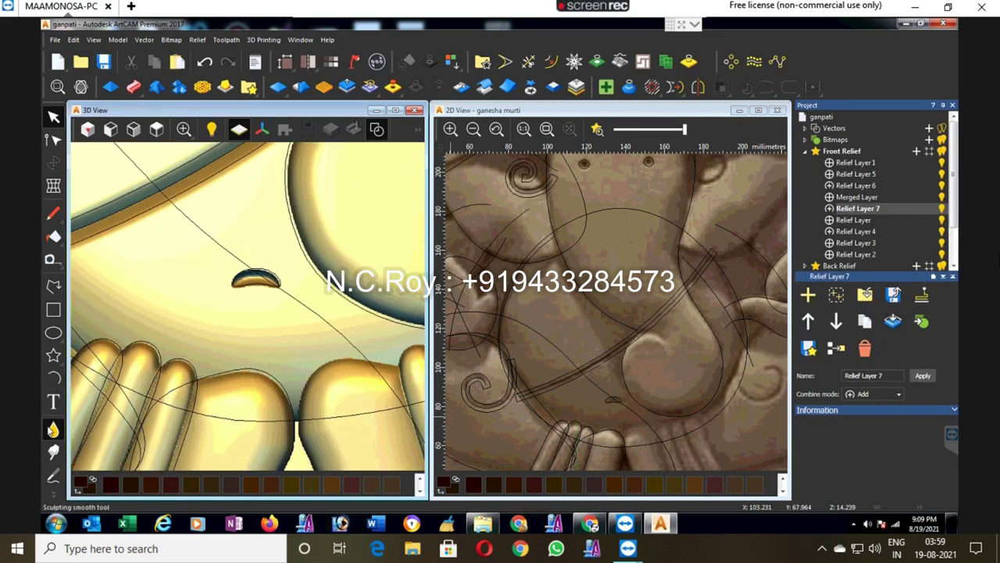
click(53, 429)
click(378, 130)
drag(331, 206, 247, 279)
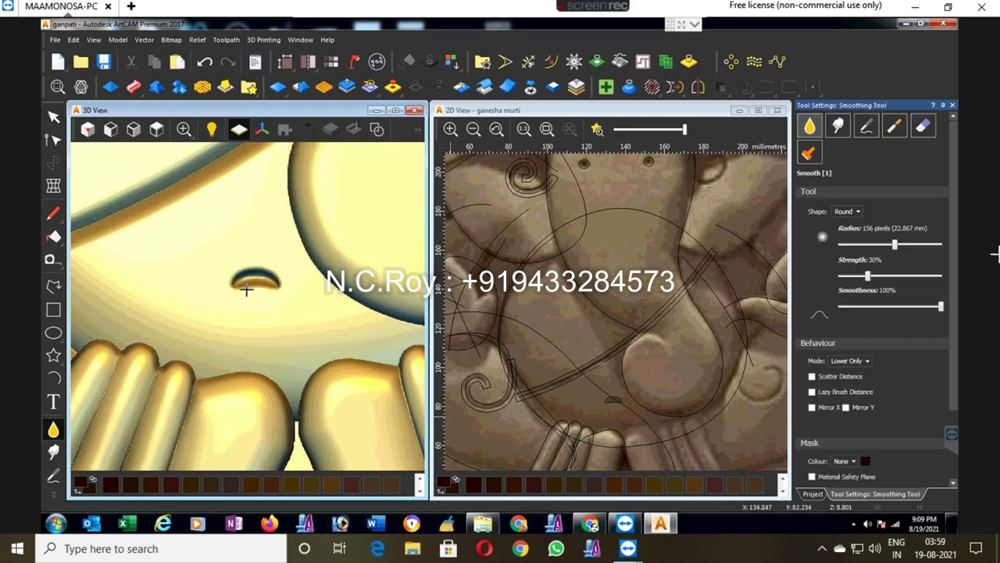
scroll(246, 279, down, 1)
scroll(286, 286, down, 1)
scroll(258, 272, down, 2)
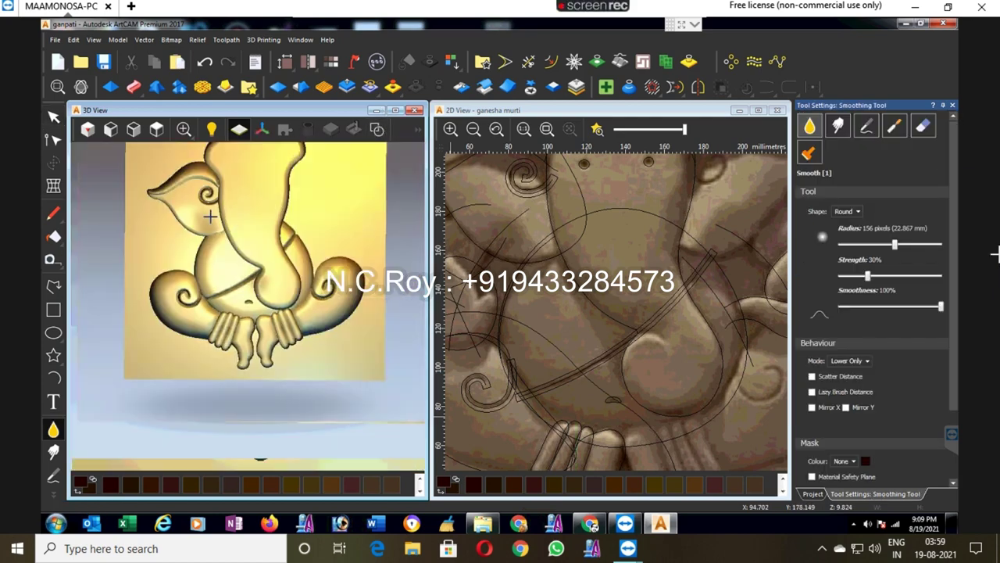
scroll(231, 228, down, 1)
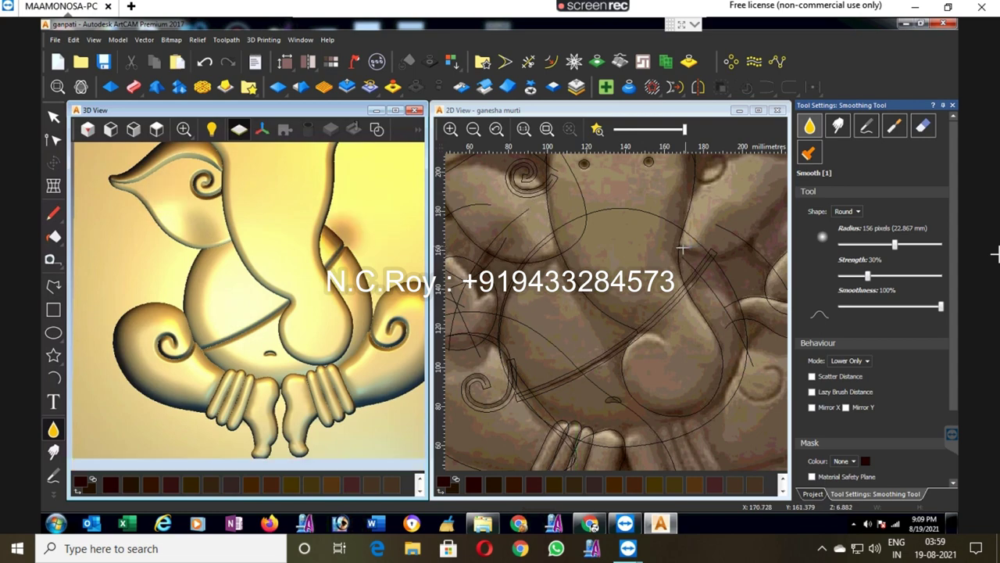
key(Escape)
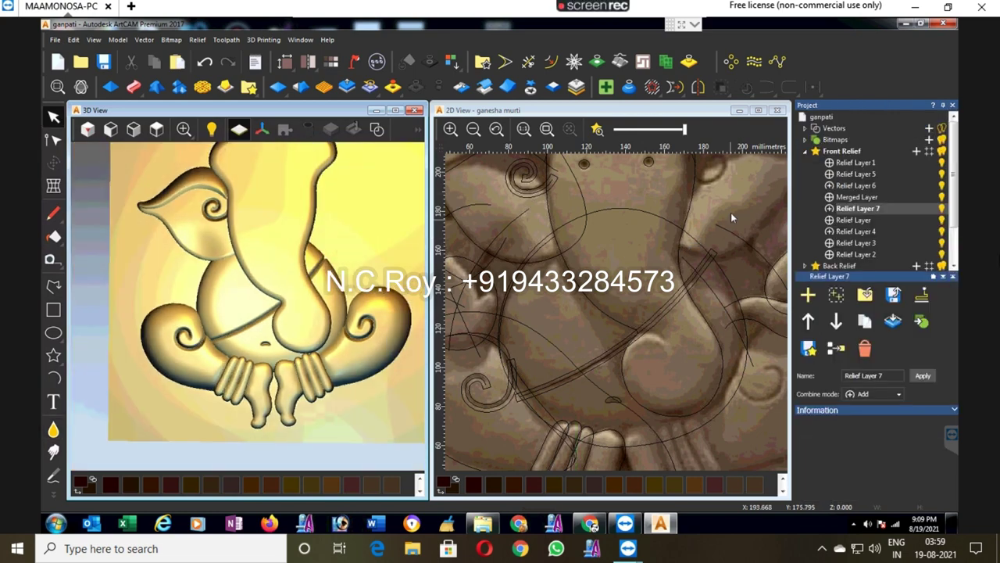
key(ctrl+s)
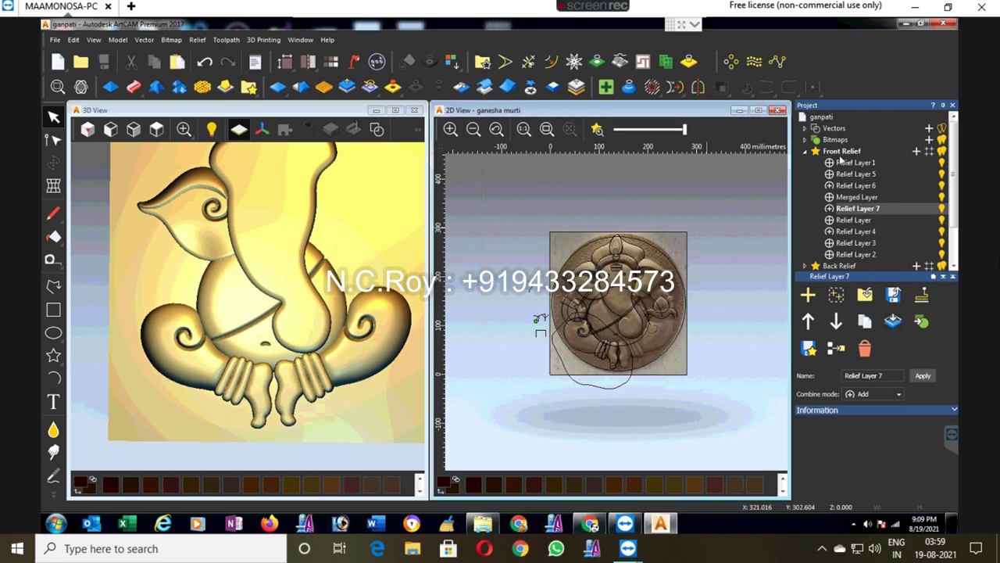
Step: Hide all relief layers except Relief Layer 6 and the Merged Layer
click(597, 129)
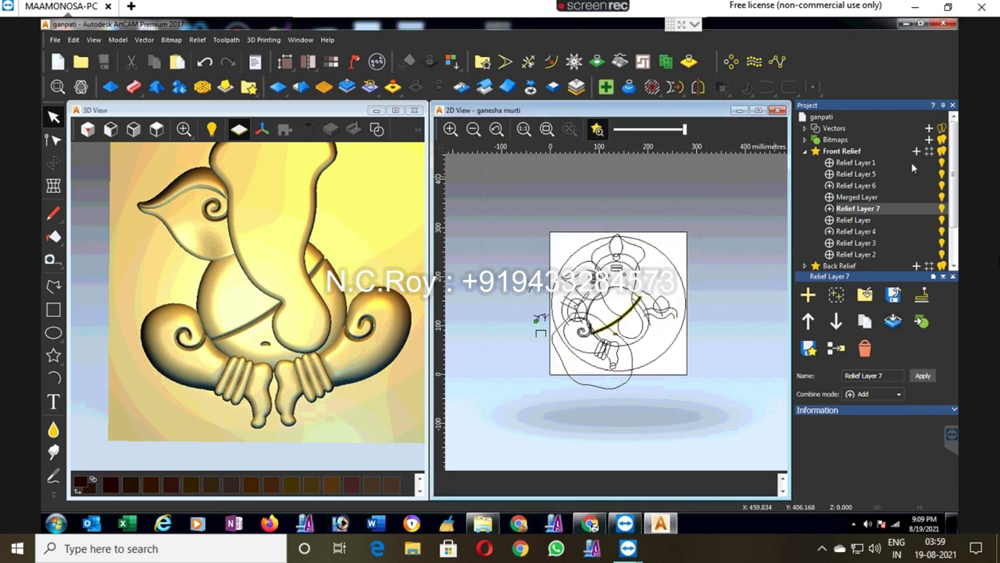
click(943, 151)
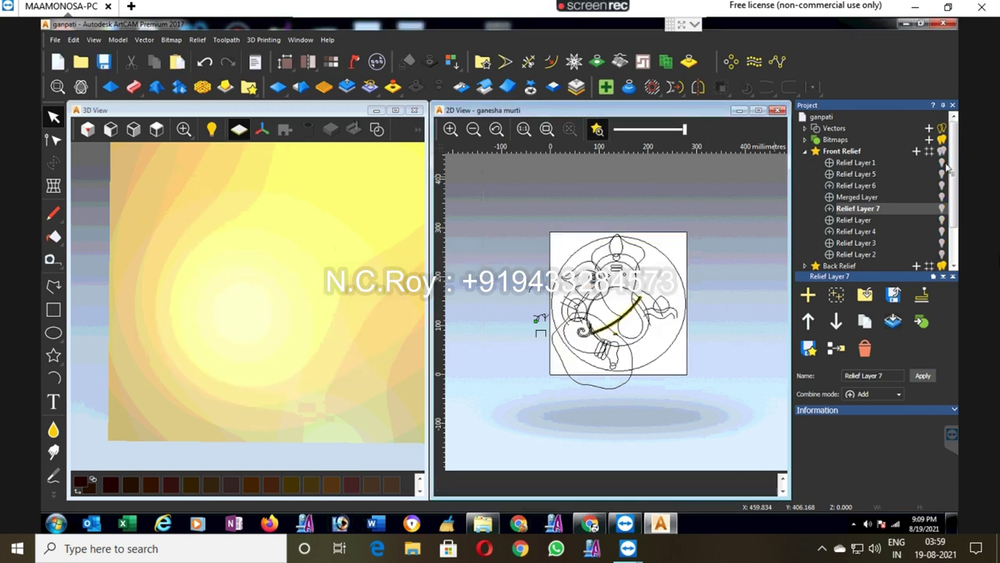
click(856, 174)
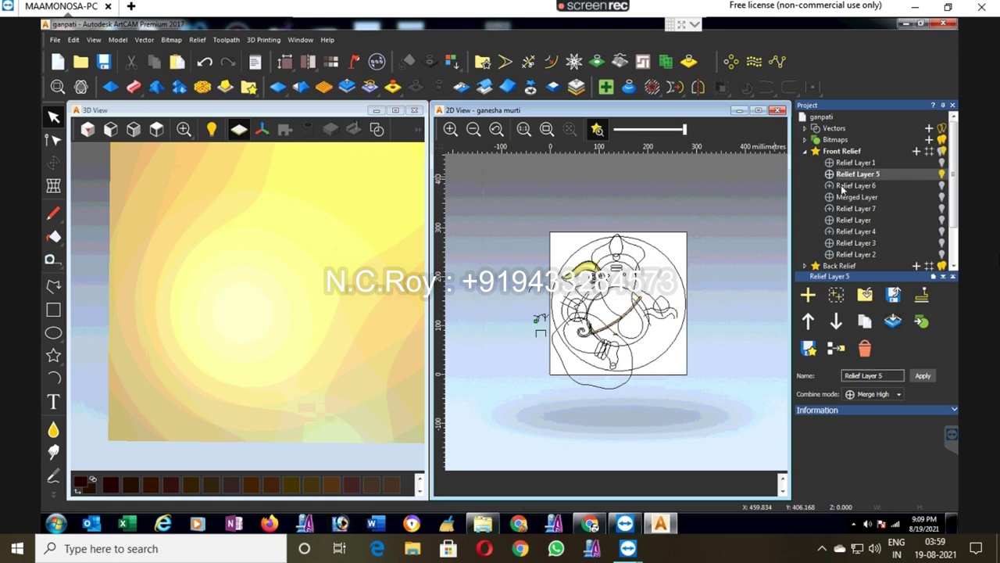
click(852, 186)
click(942, 185)
click(942, 197)
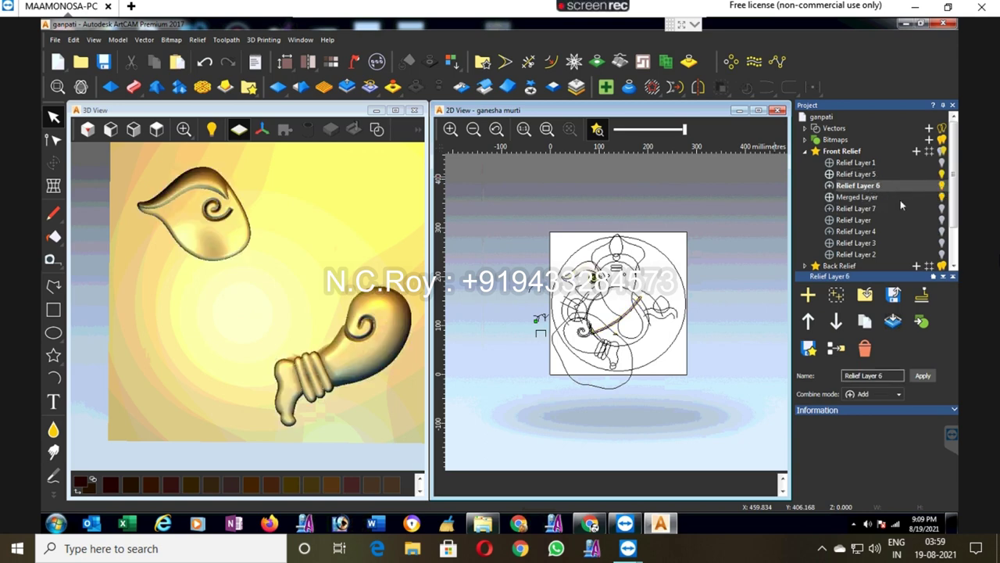
click(859, 198)
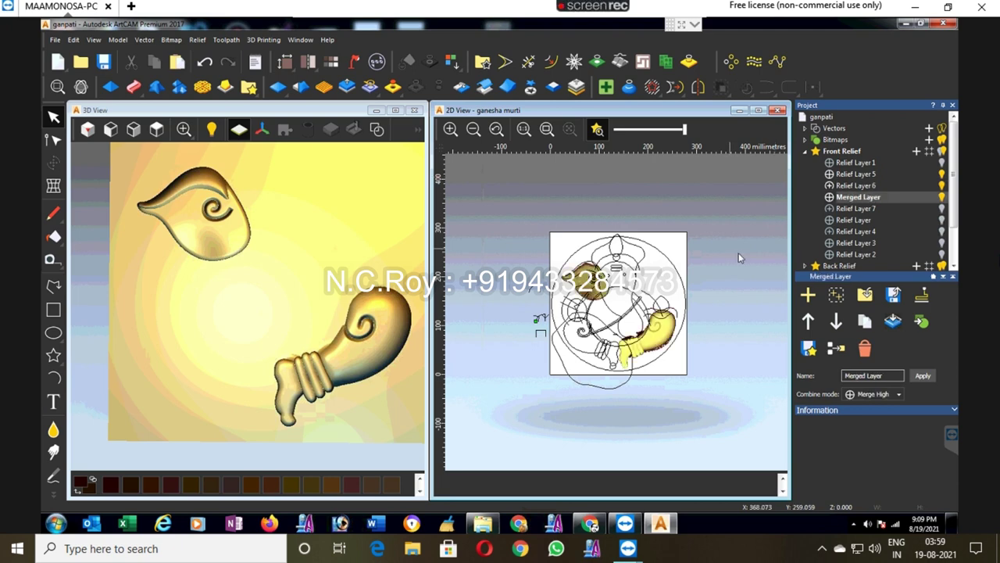
Step: Merge the visible layers into Merged Layer 1 and show all relief layers again
right_click(846, 153)
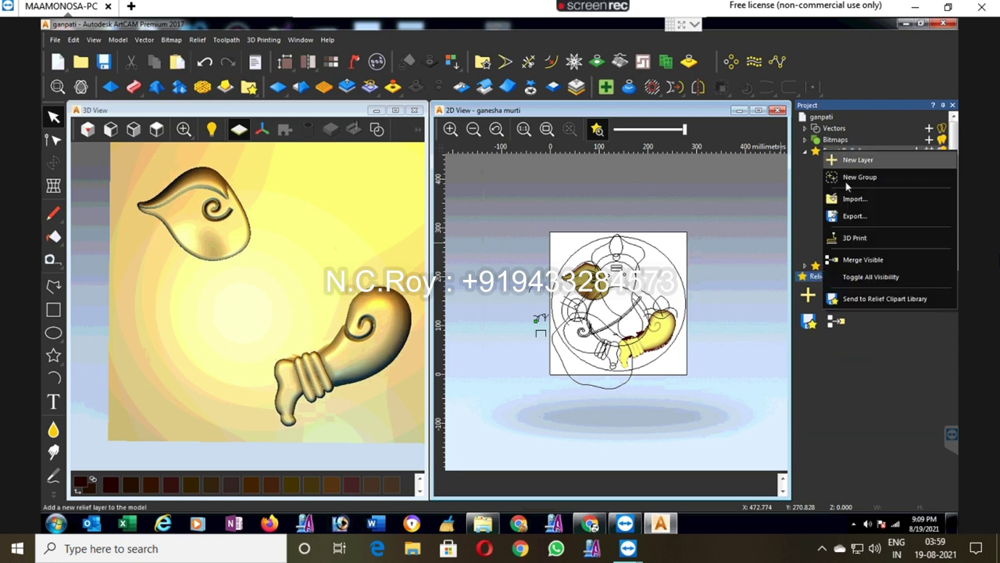
click(853, 261)
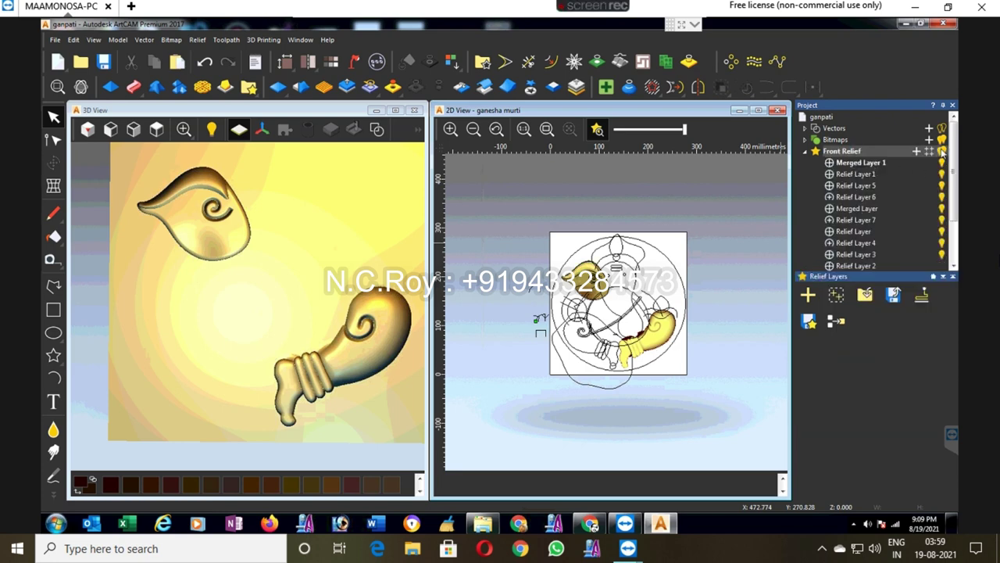
click(942, 151)
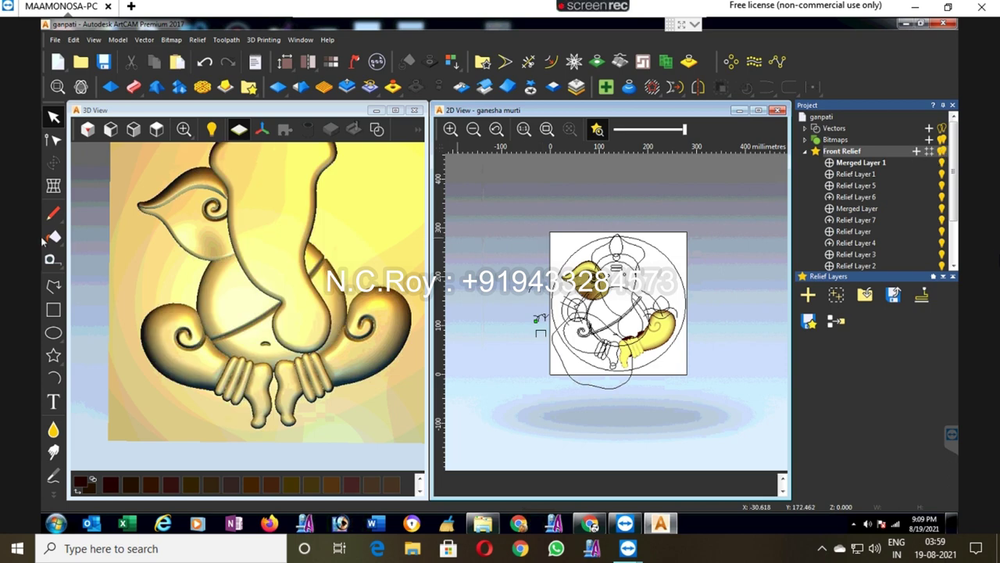
Step: Draw two rectangles, one over the plaque's lower right and one about 185 × 118 mm around the ear
click(51, 313)
drag(709, 309, 600, 387)
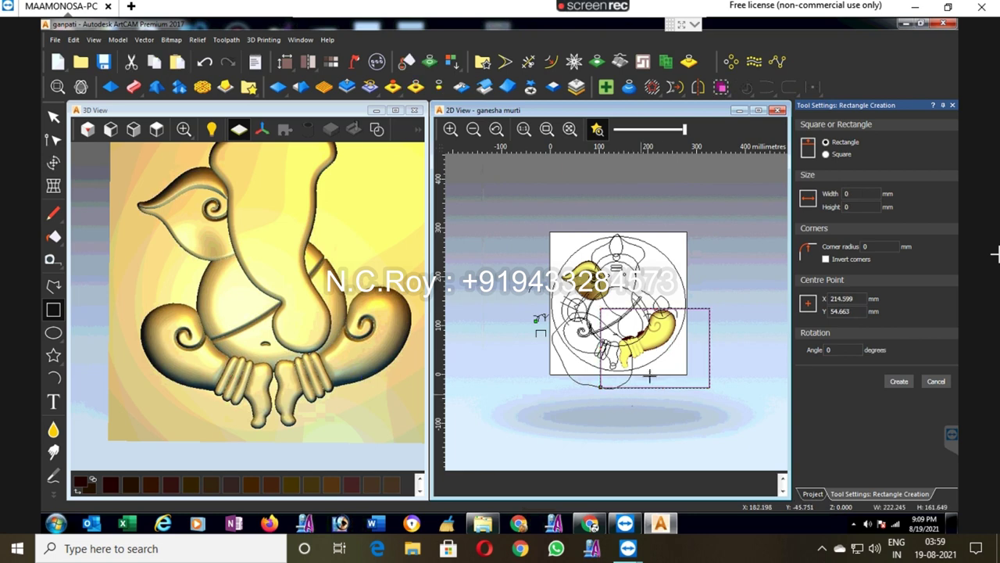
key(Escape)
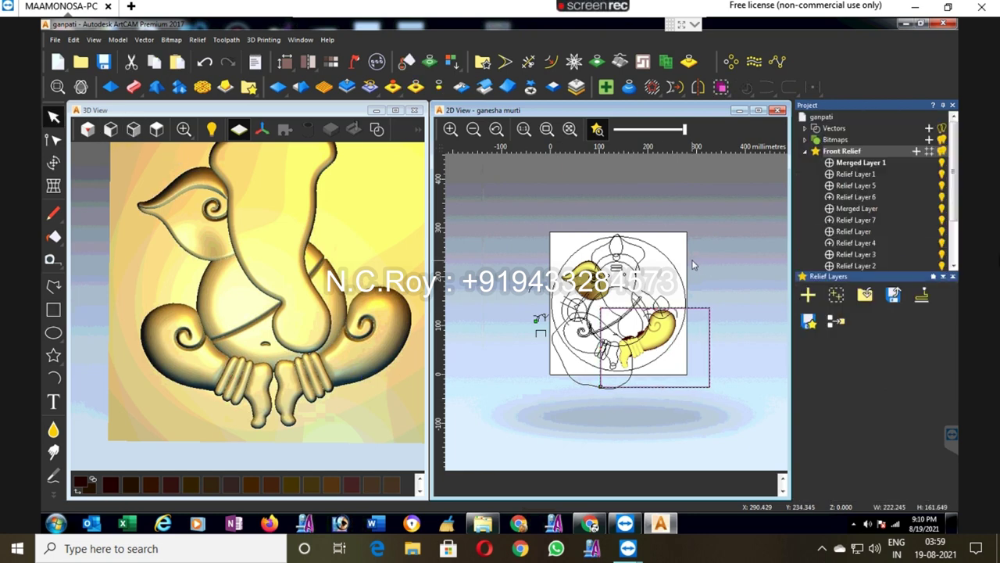
click(601, 206)
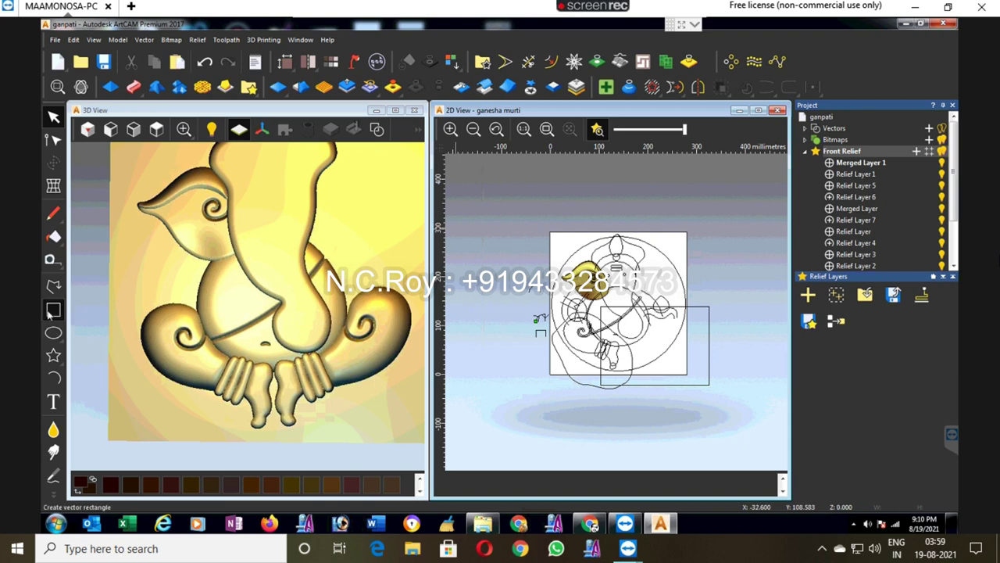
click(53, 310)
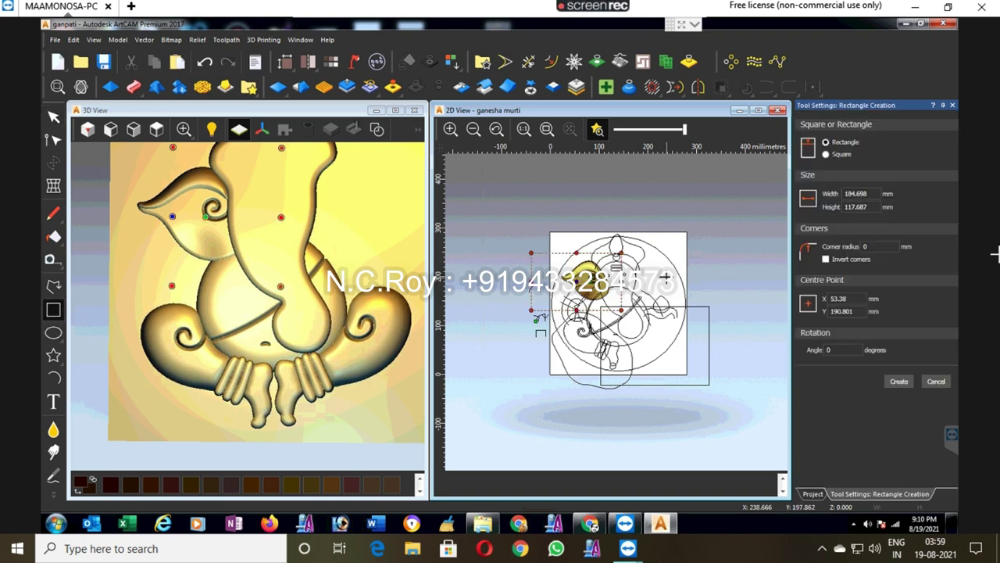
drag(559, 275, 622, 310)
click(53, 116)
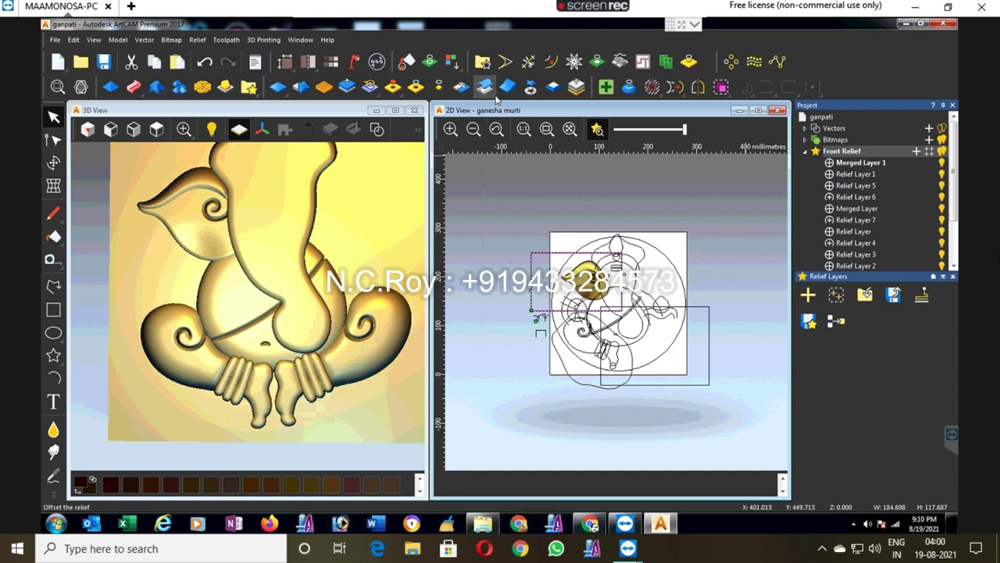
click(530, 86)
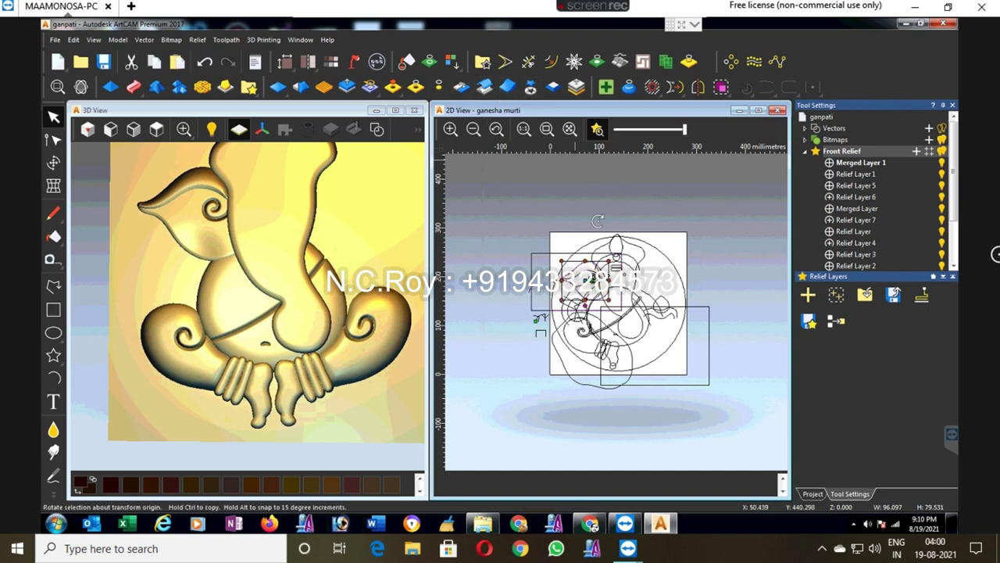
Step: Mirror the left ear across the model as a copy, keeping the original
click(696, 87)
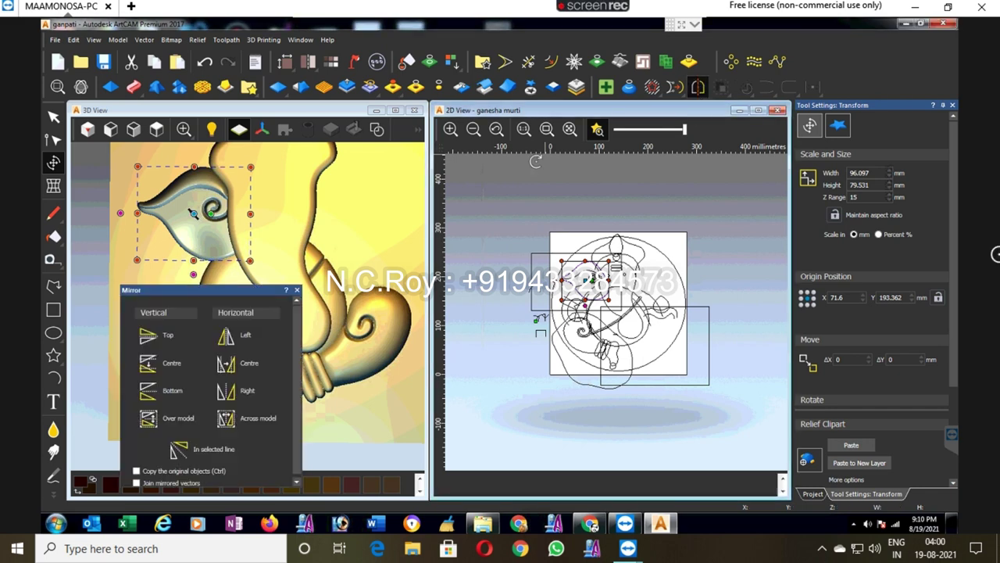
click(137, 470)
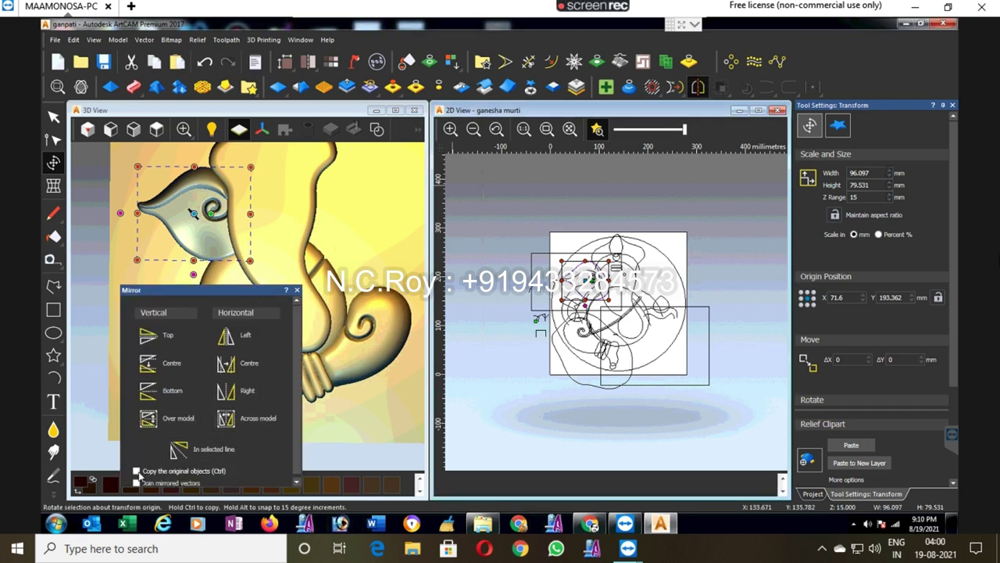
click(247, 418)
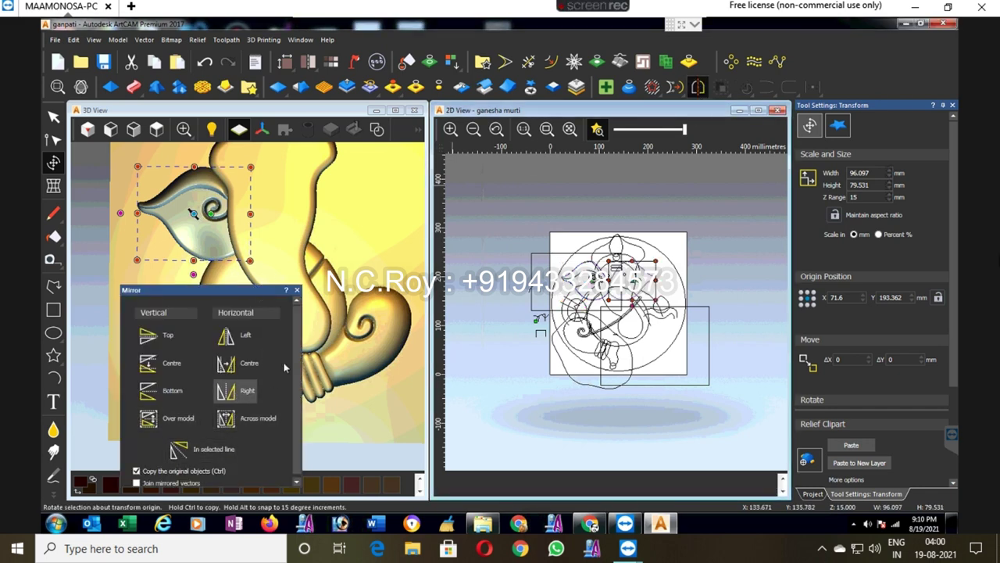
click(296, 291)
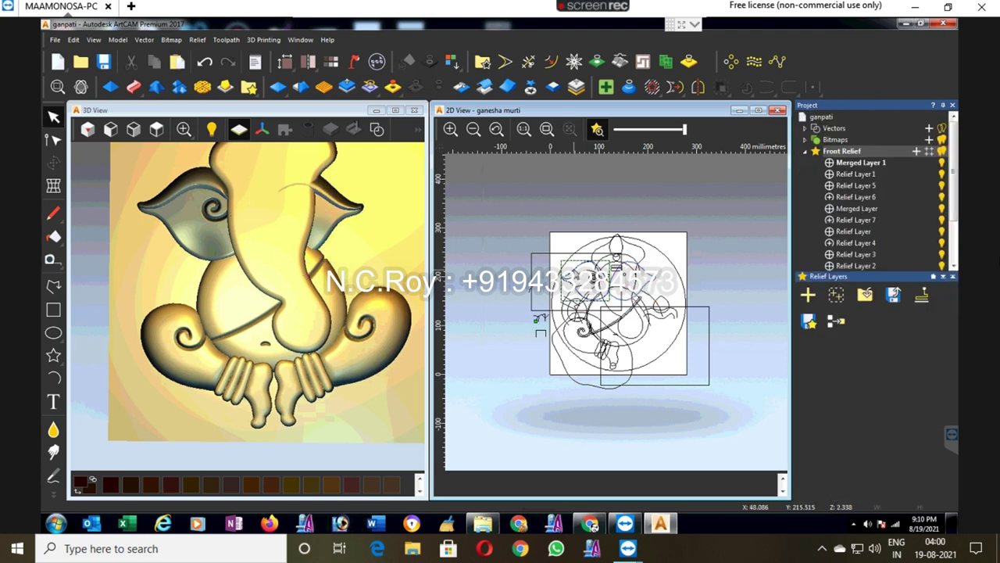
click(355, 209)
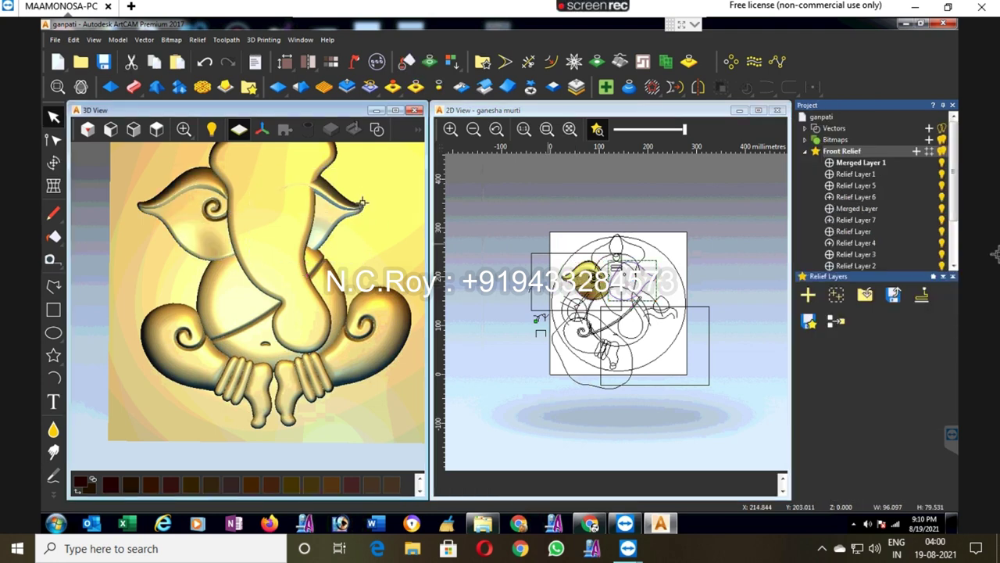
click(597, 130)
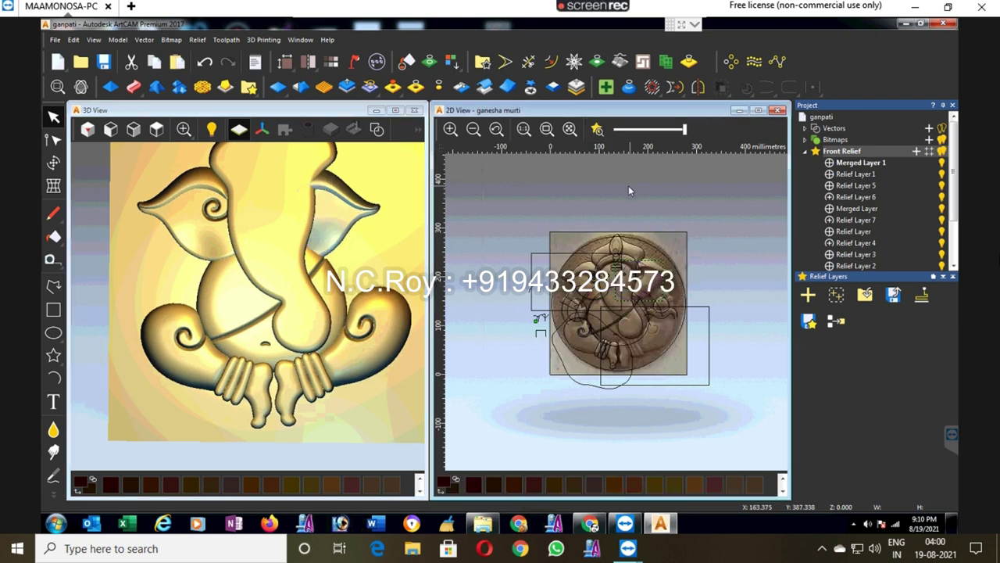
Step: Maximize the 3D view, turn on golden material shading, and select the right ear
click(396, 111)
click(553, 187)
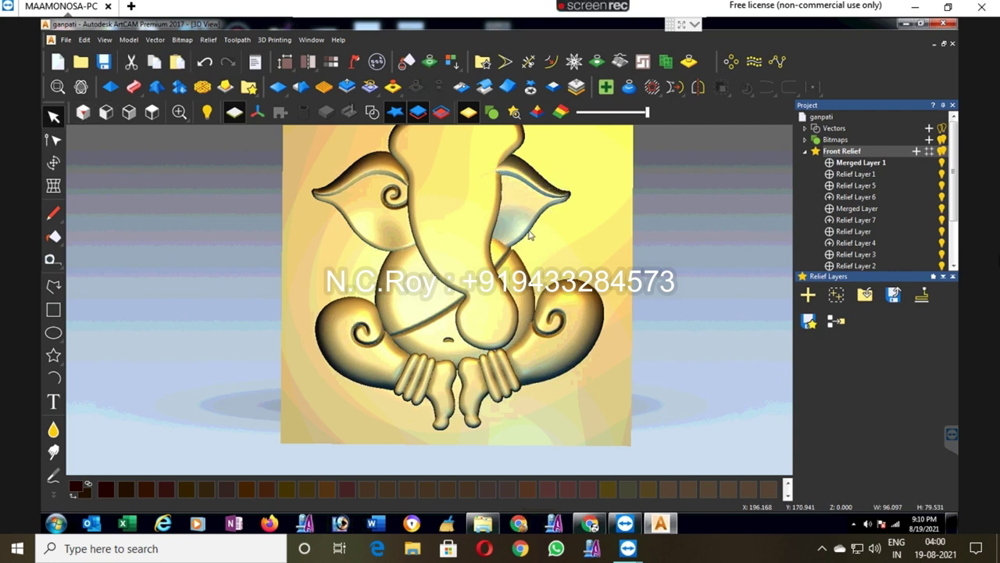
click(538, 239)
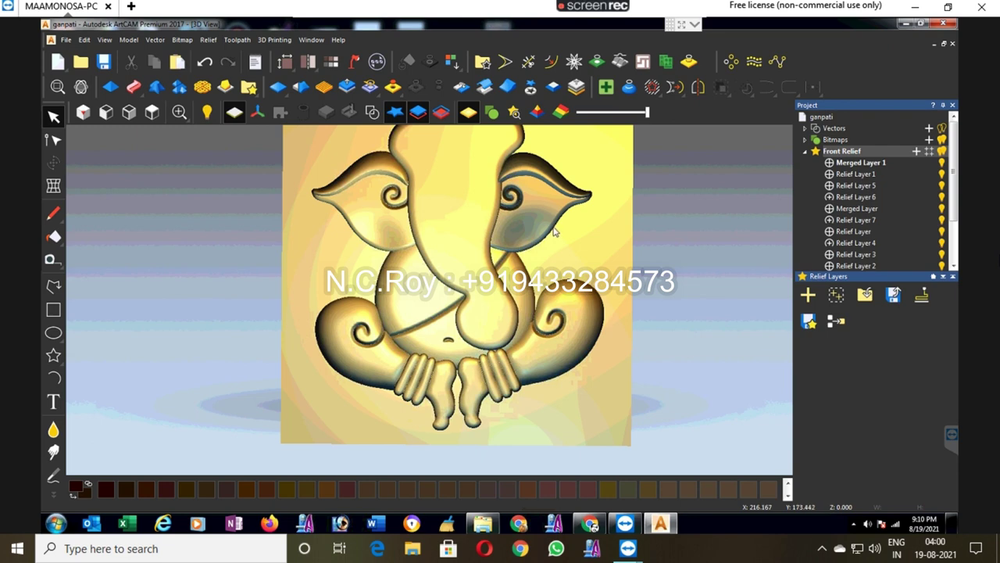
click(492, 112)
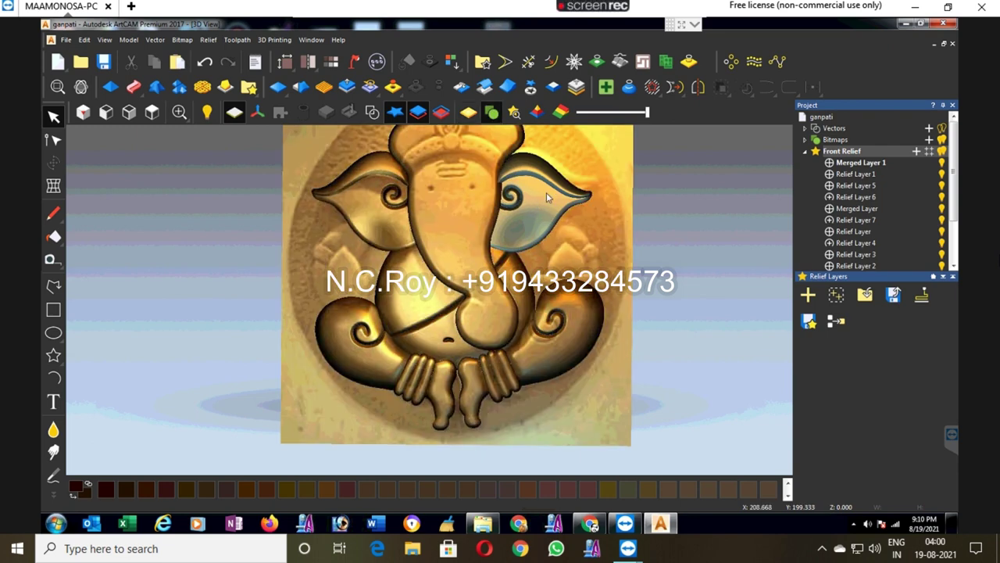
click(564, 179)
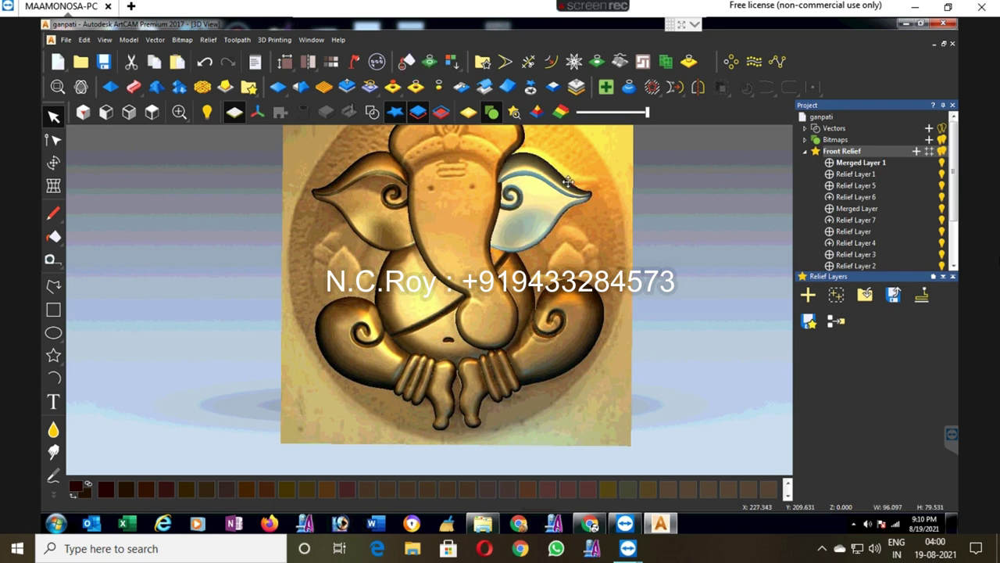
Step: Move the mirrored right ear slightly and rotate it a little with the Transform tool
click(53, 162)
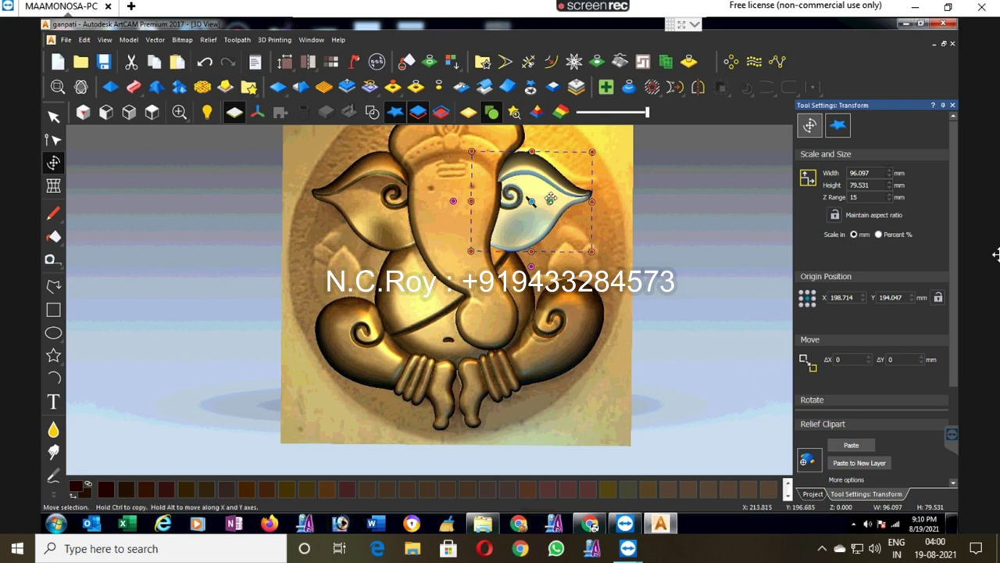
key(ctrl+d)
drag(551, 201, 566, 181)
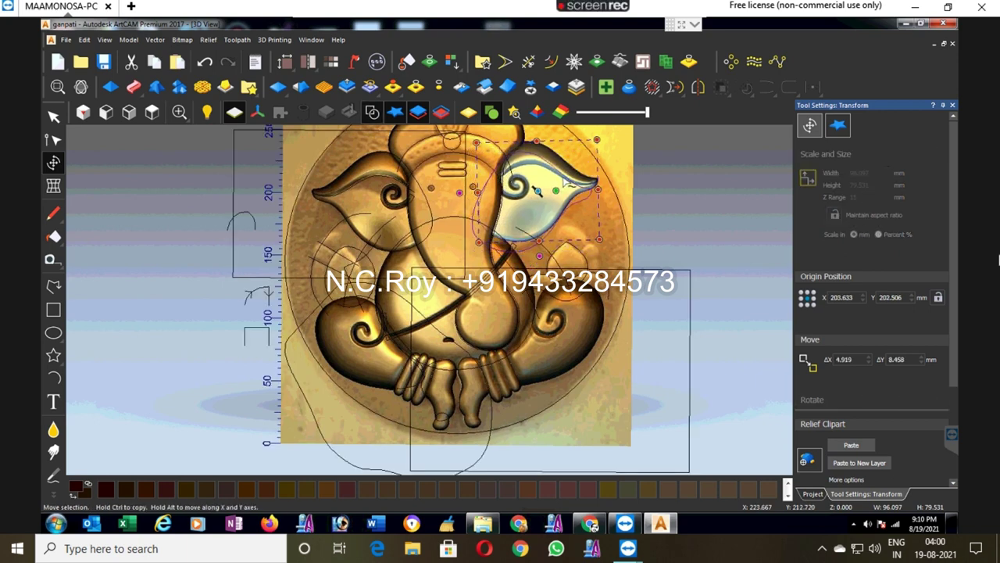
drag(570, 183, 566, 182)
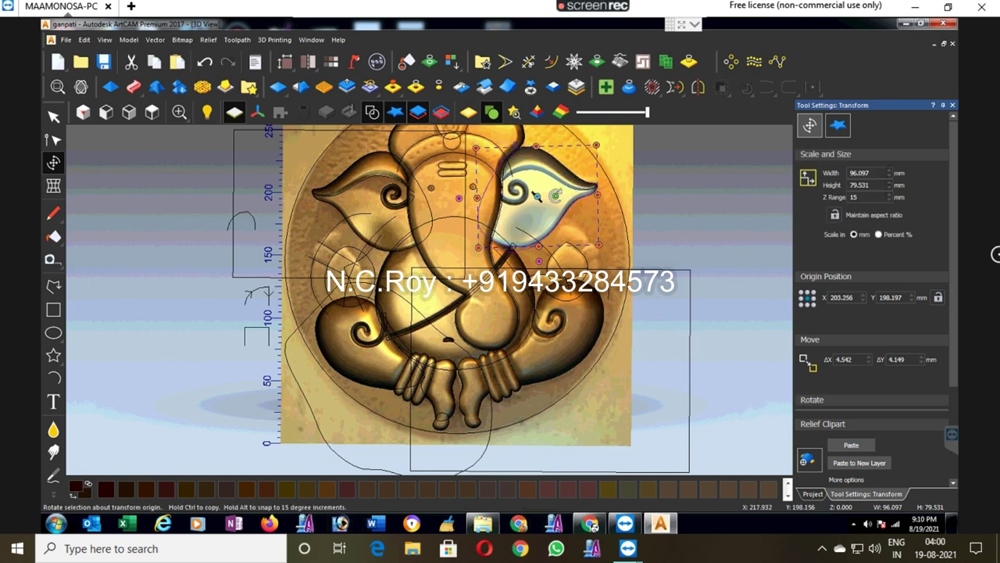
drag(536, 196, 540, 194)
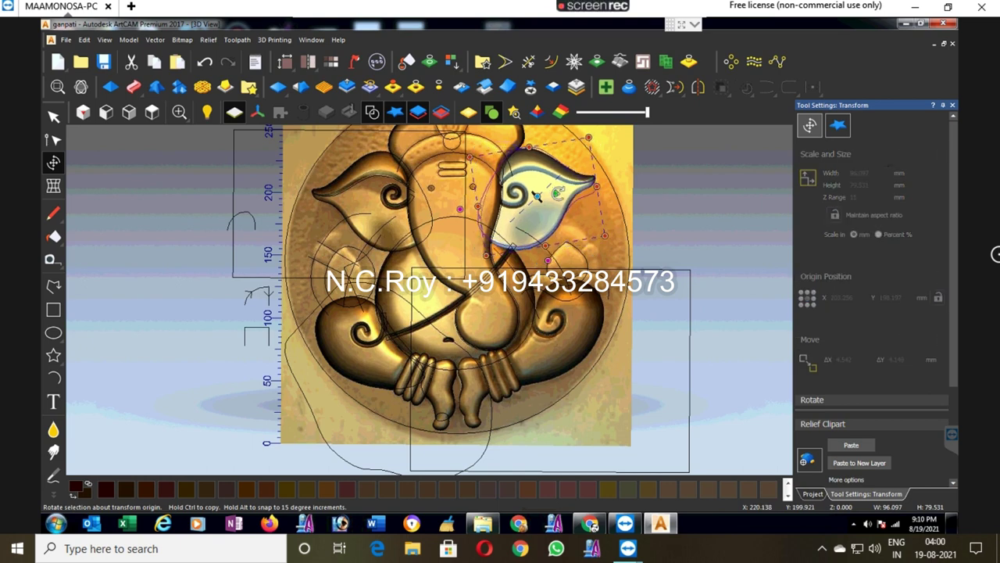
drag(536, 196, 538, 196)
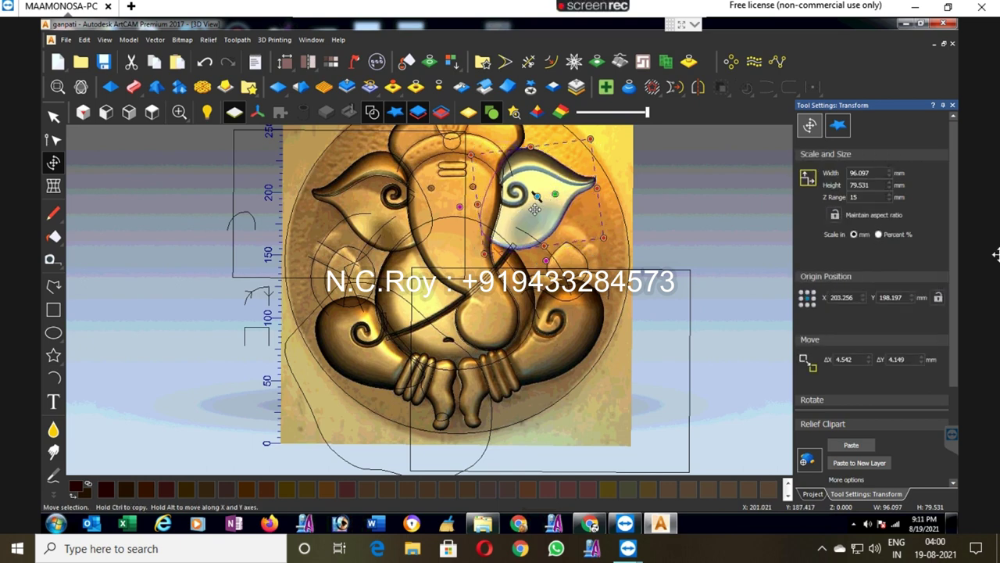
scroll(535, 209, down, 1)
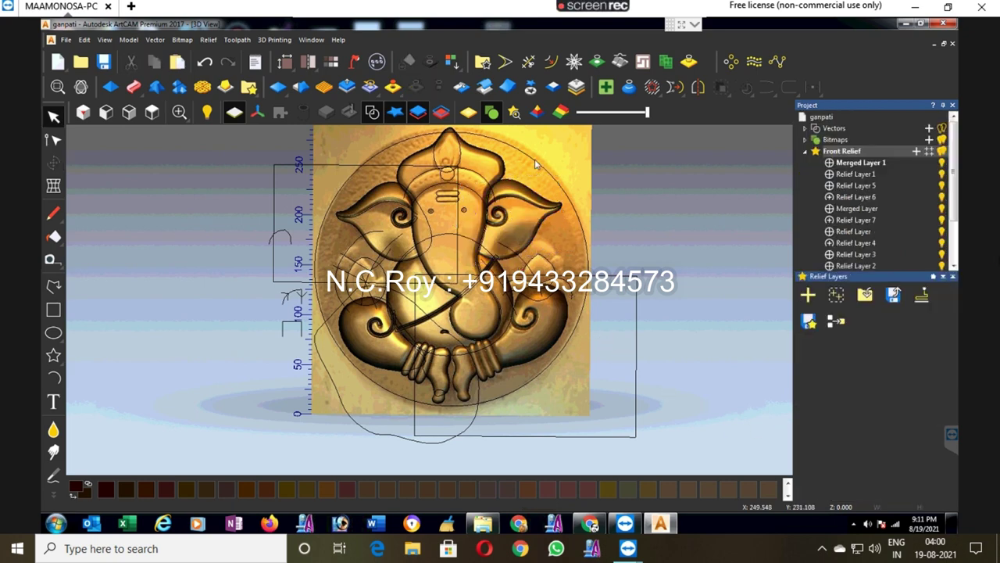
Step: Turn off material shading, hide the vectors, and save the model
click(468, 113)
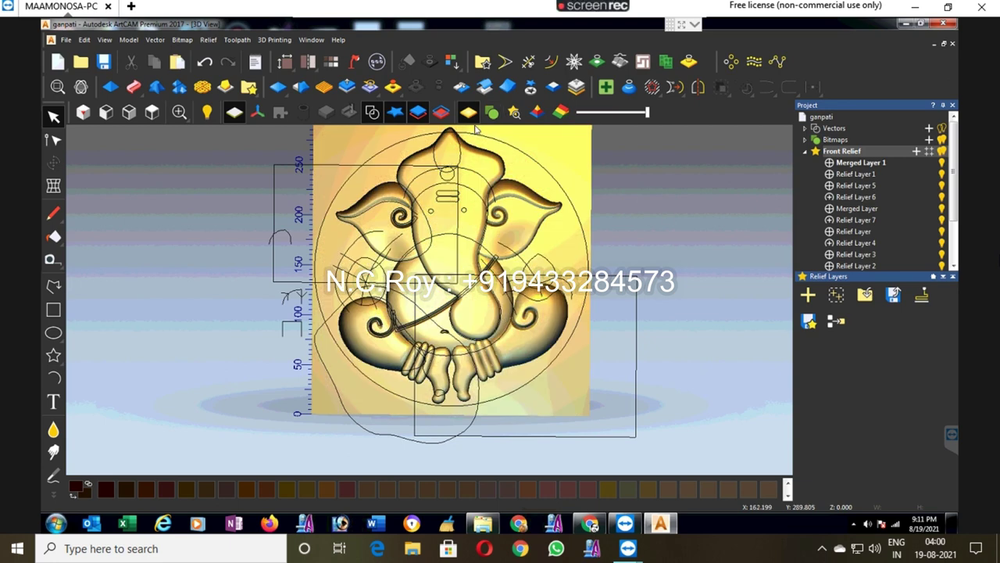
click(372, 112)
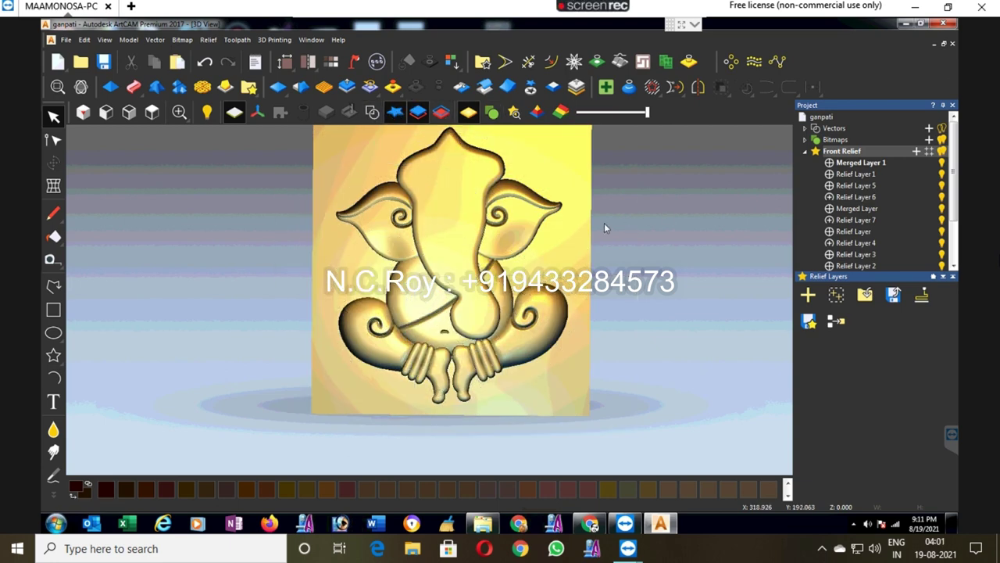
scroll(545, 198, up, 1)
key(ctrl+s)
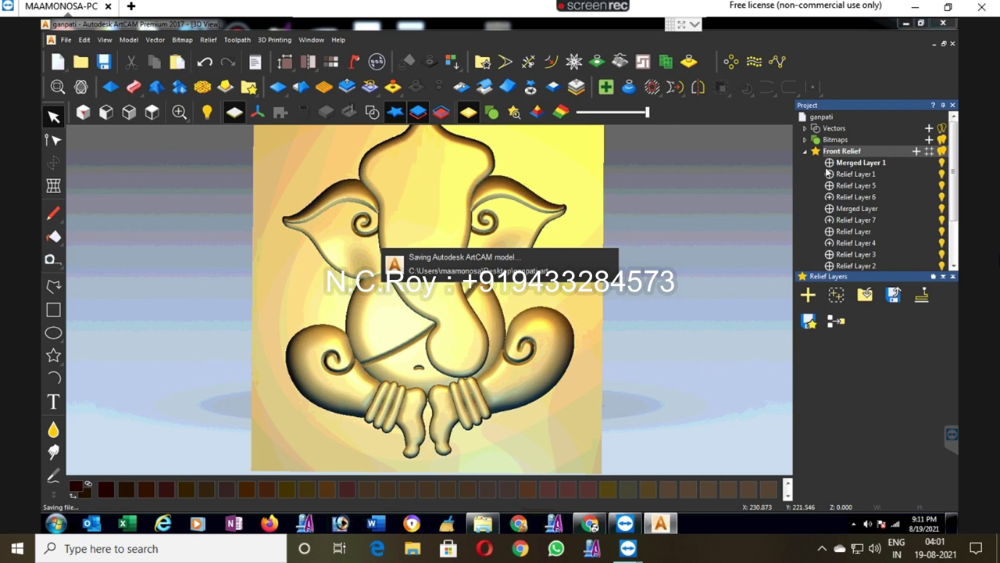
Step: Add Relief Layer 8 on top and turn golden material shading back on
click(917, 151)
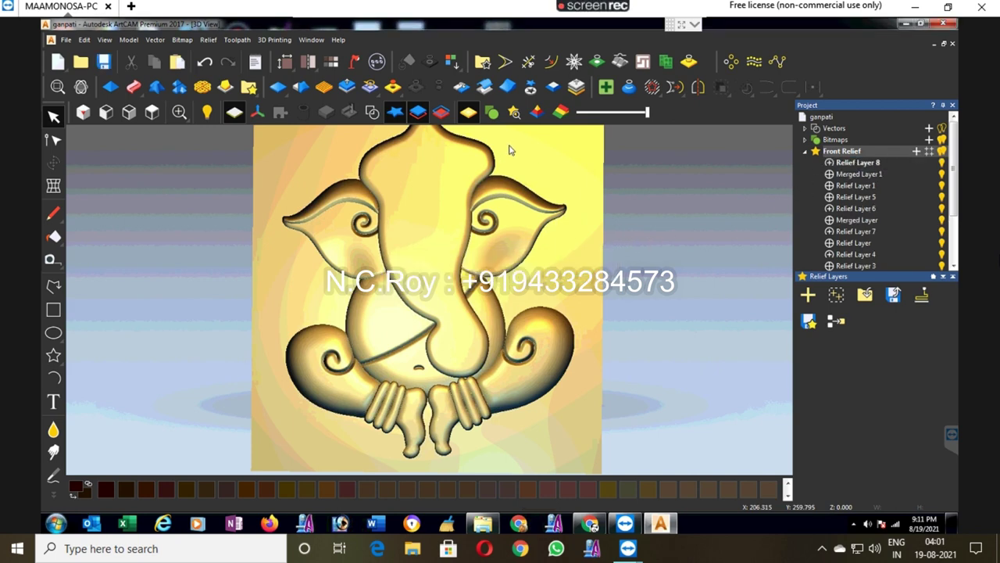
click(491, 118)
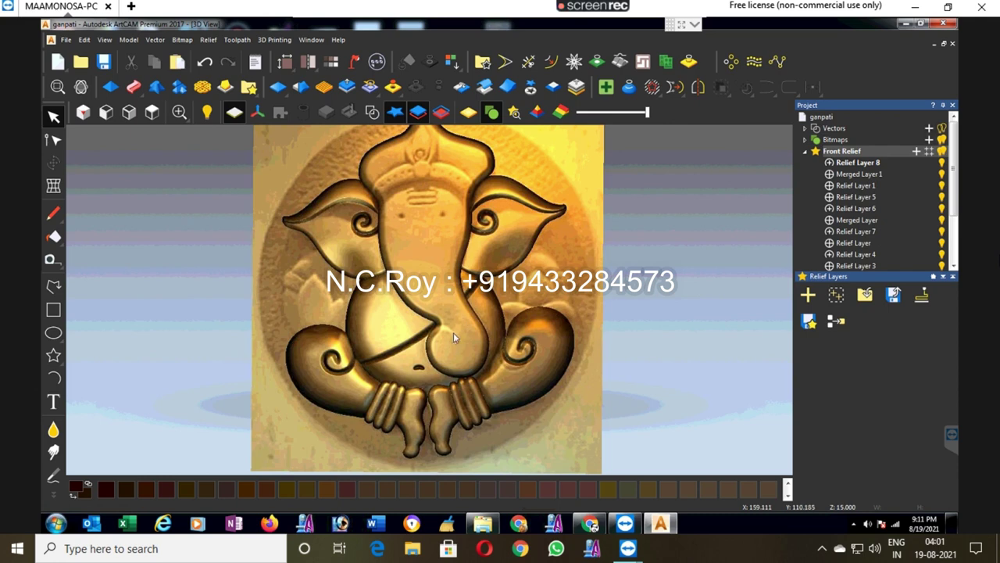
click(54, 376)
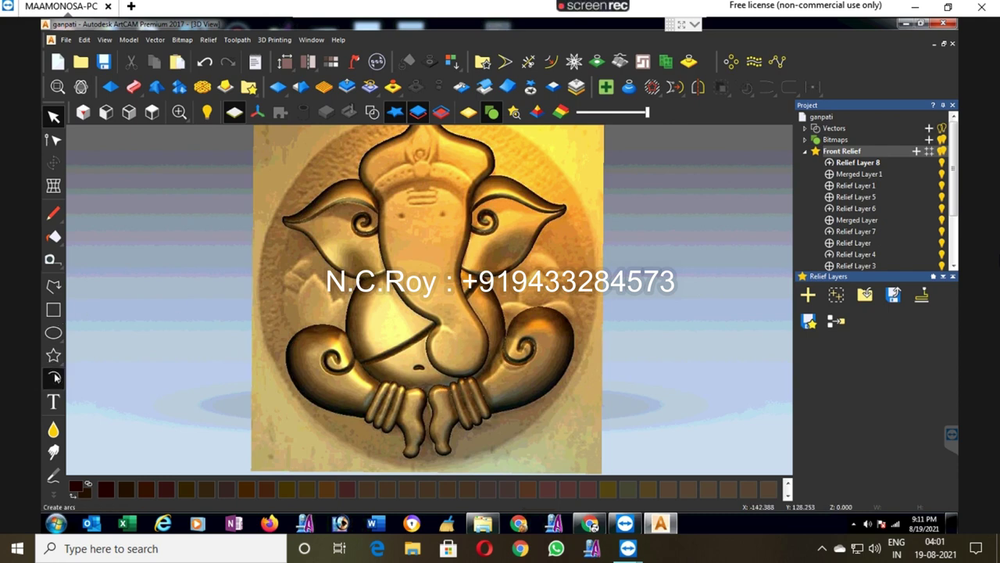
Step: Draw two arcs above the trunk's lower curve and join them into a closed smooth curve
click(429, 331)
click(463, 341)
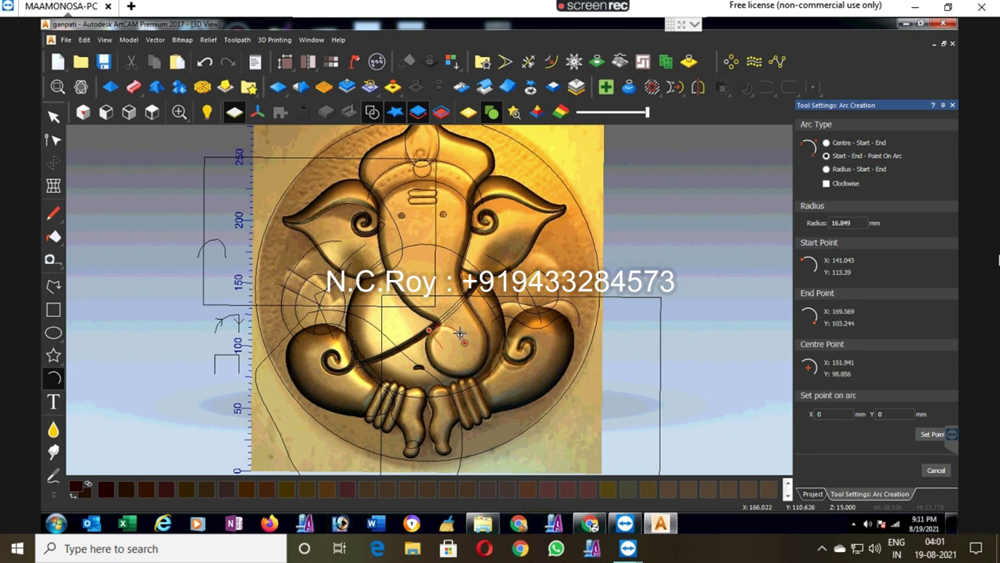
click(458, 336)
click(423, 324)
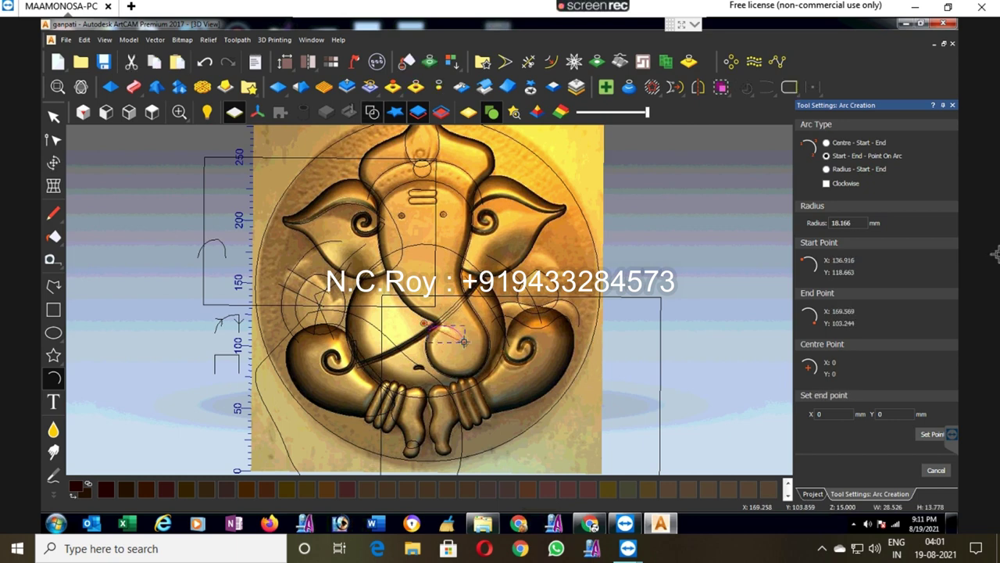
click(464, 342)
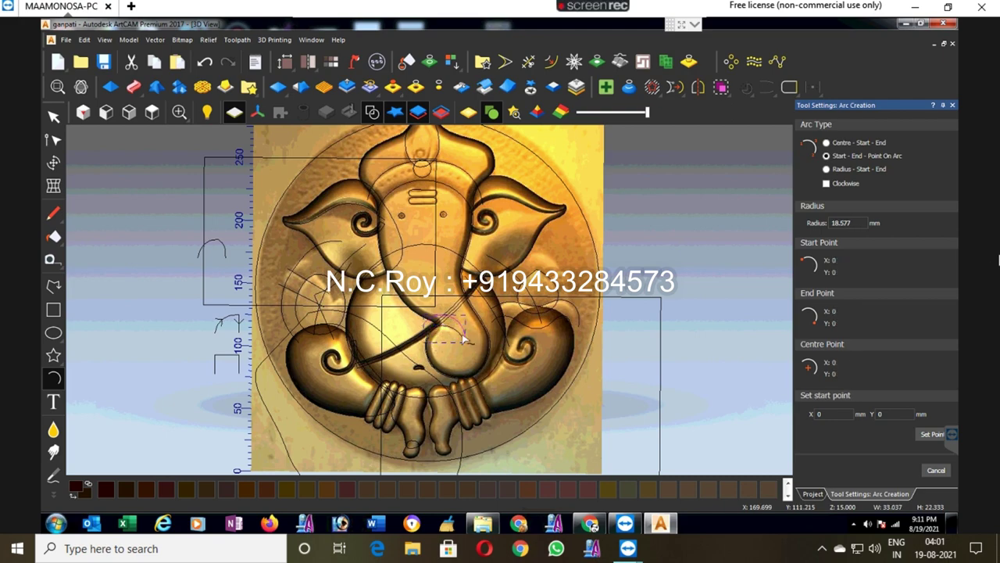
key(Escape)
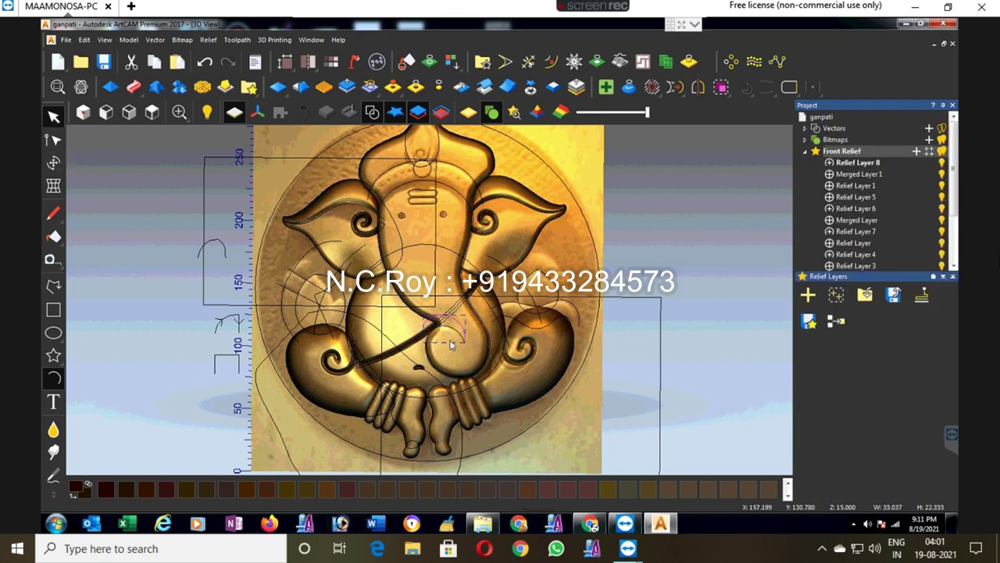
scroll(453, 344, up, 2)
right_click(456, 352)
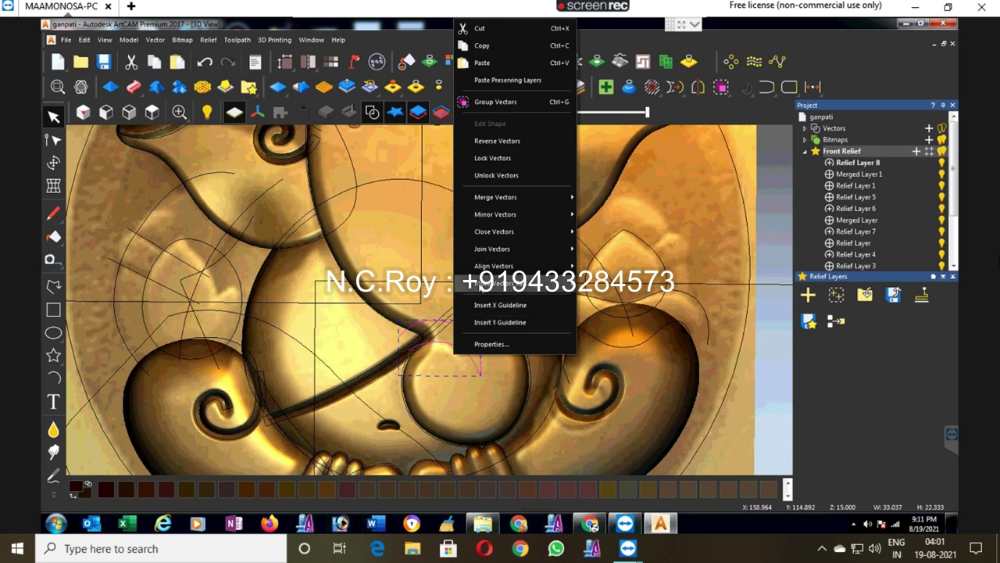
mouse_move(500, 248)
click(602, 251)
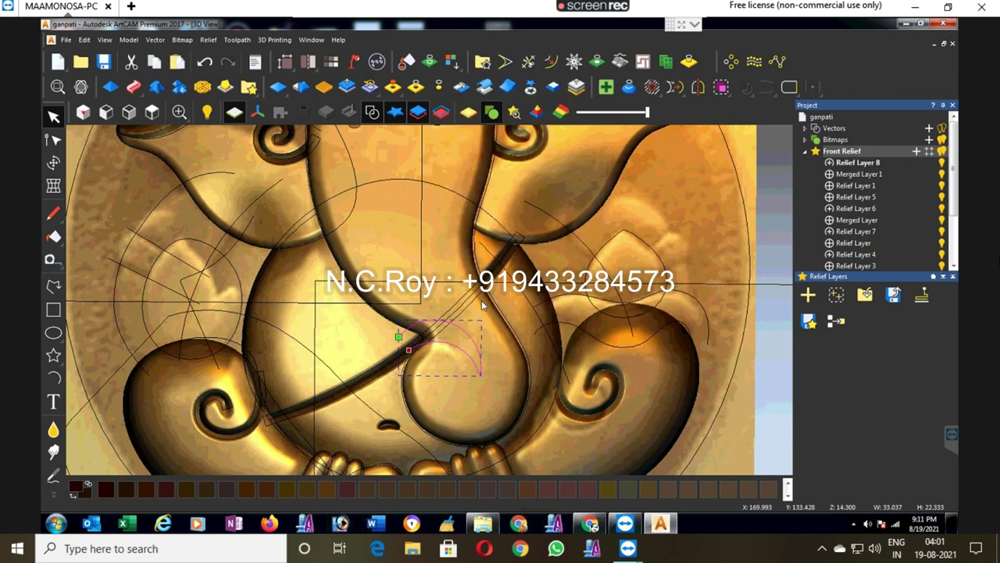
right_click(459, 325)
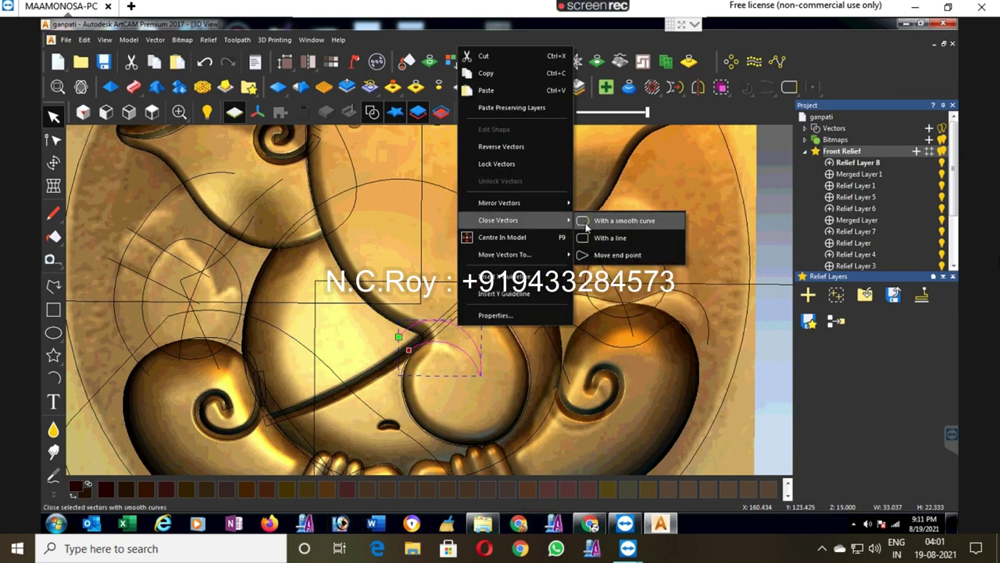
mouse_move(499, 220)
click(586, 223)
Step: Node-edit the curve's points and handles into a smooth hook along the trunk curl
click(50, 139)
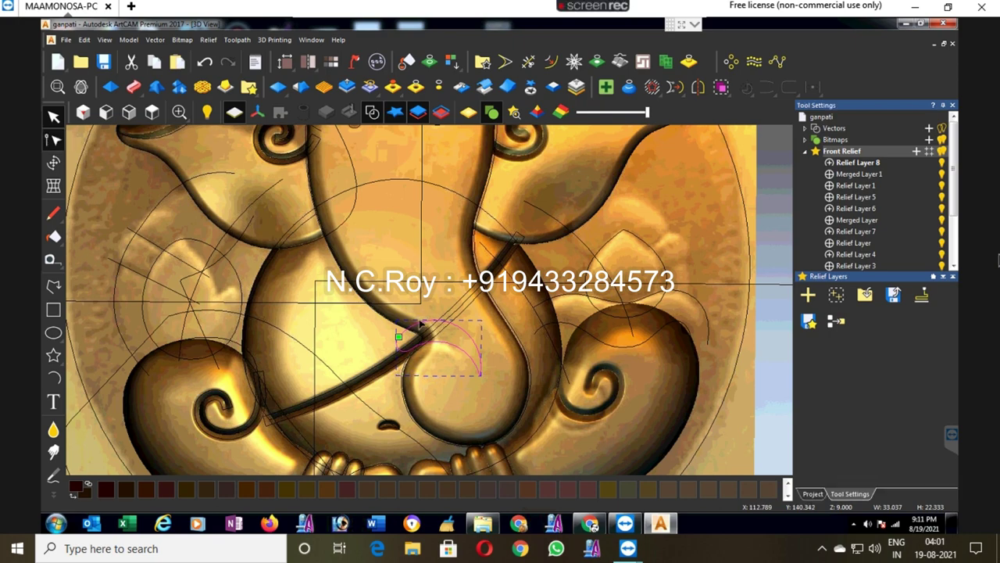
scroll(449, 331, up, 1)
drag(458, 322, 461, 336)
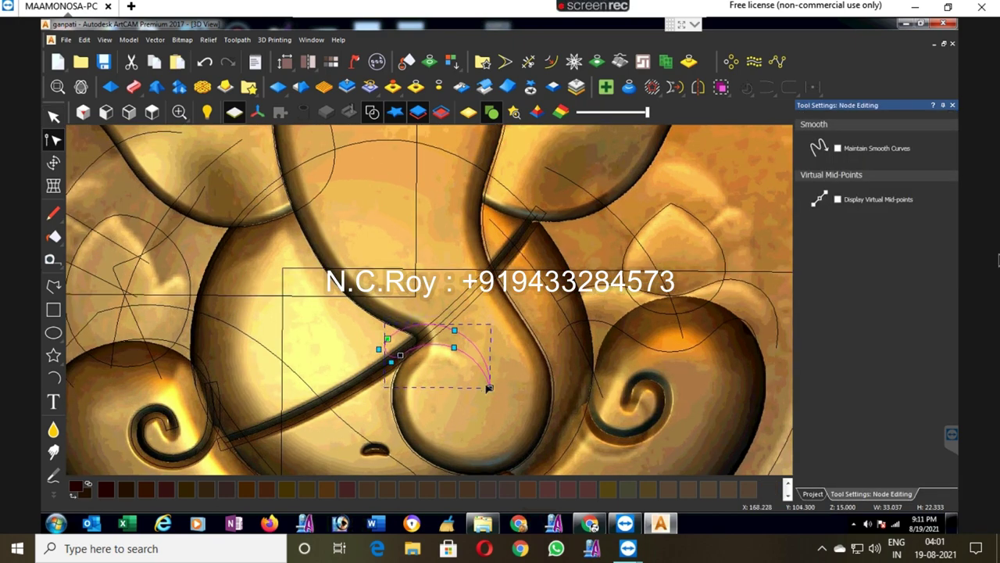
drag(490, 387, 481, 386)
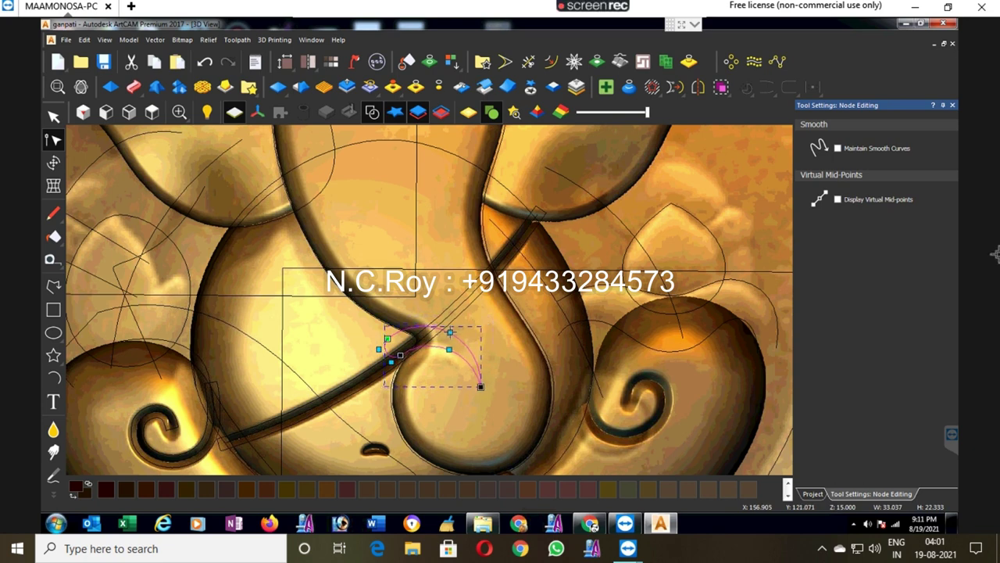
drag(480, 386, 487, 375)
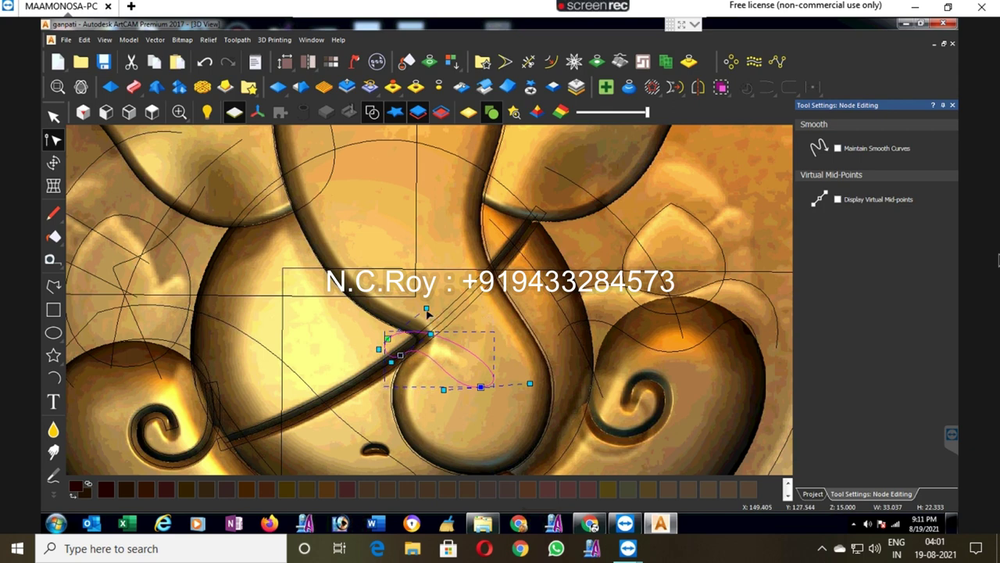
drag(428, 308, 460, 297)
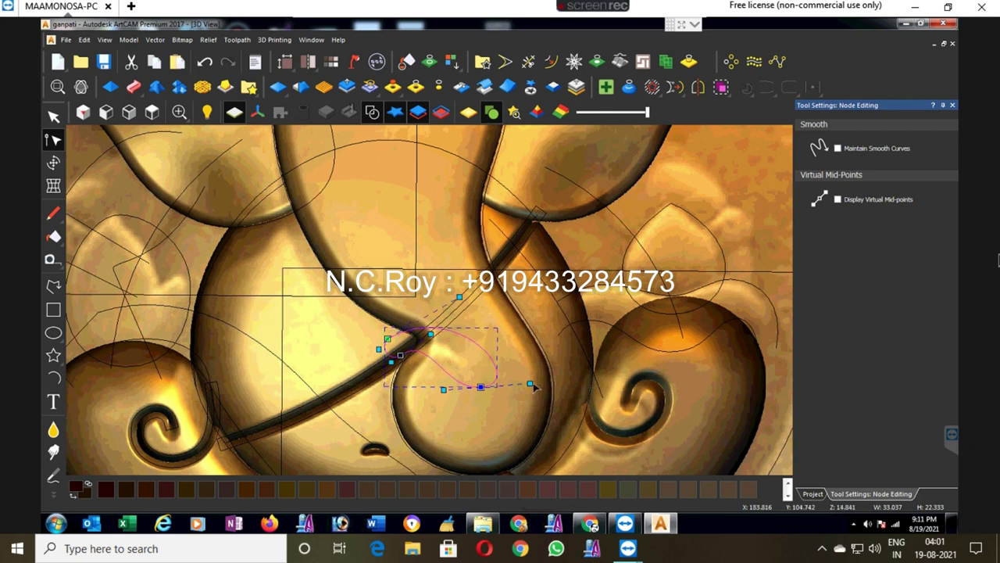
drag(531, 383, 479, 386)
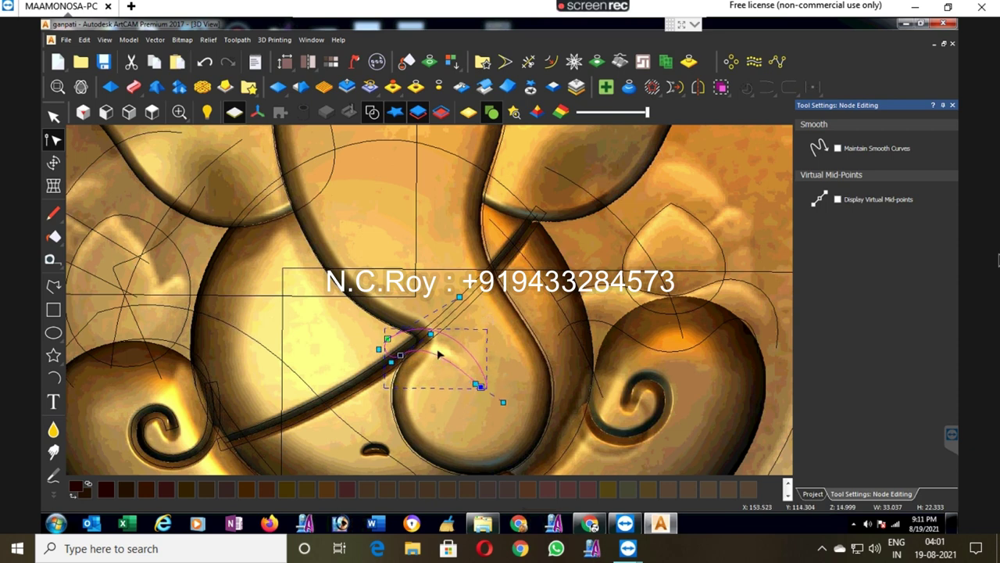
drag(431, 338, 465, 333)
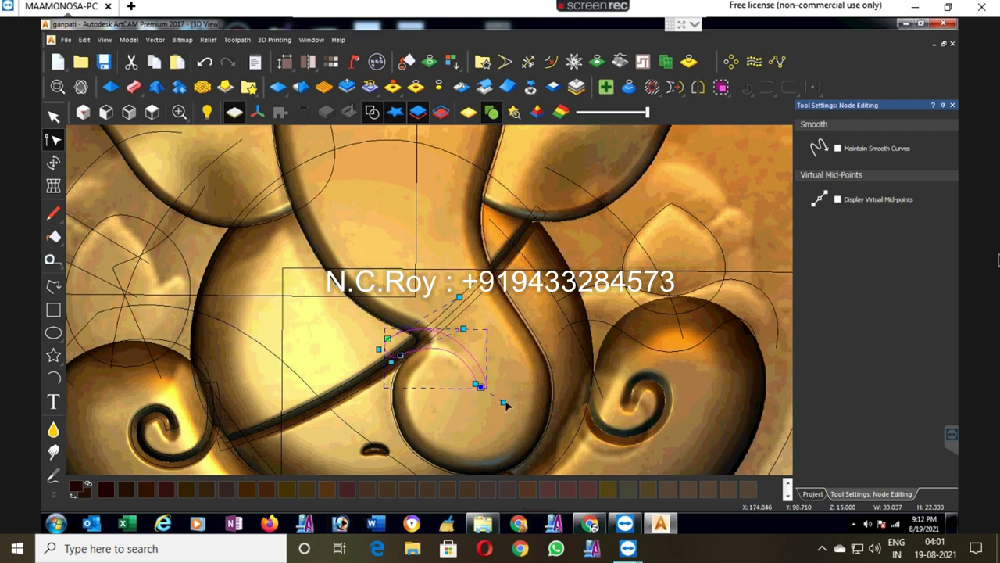
drag(504, 402, 495, 398)
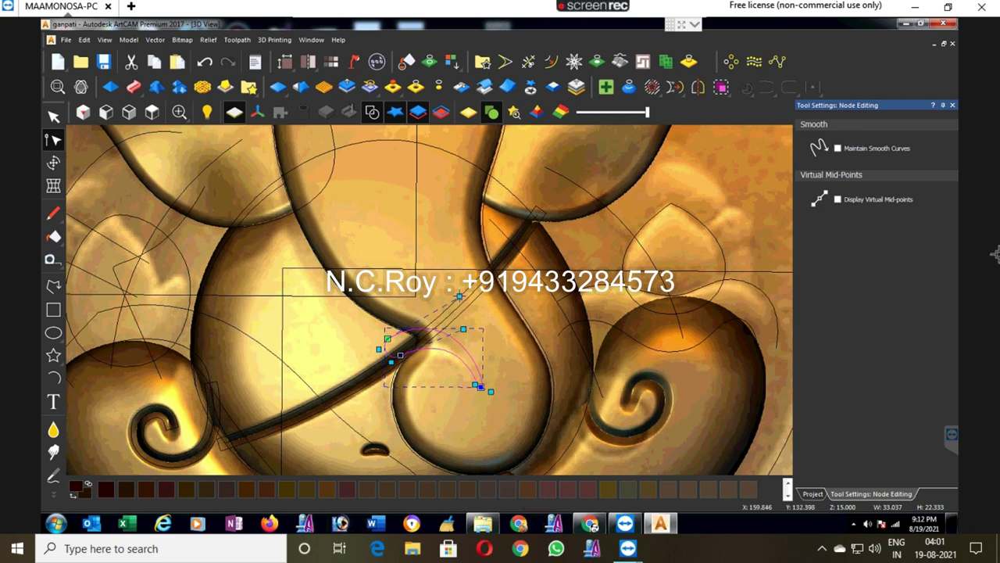
drag(460, 297, 491, 297)
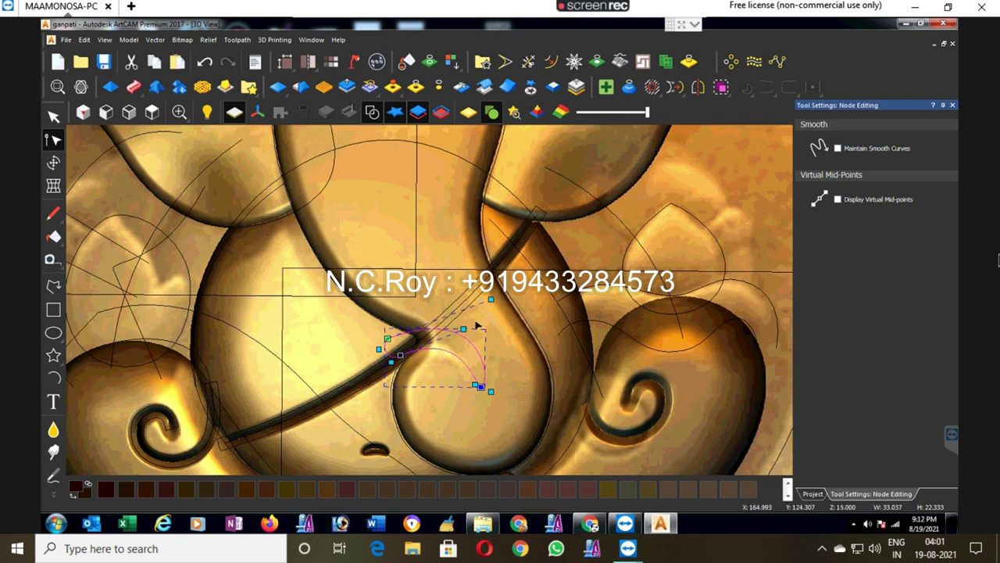
Step: On Relief Layer 8, give the curl a 45° square profile scaled to 6 mm height
key(n)
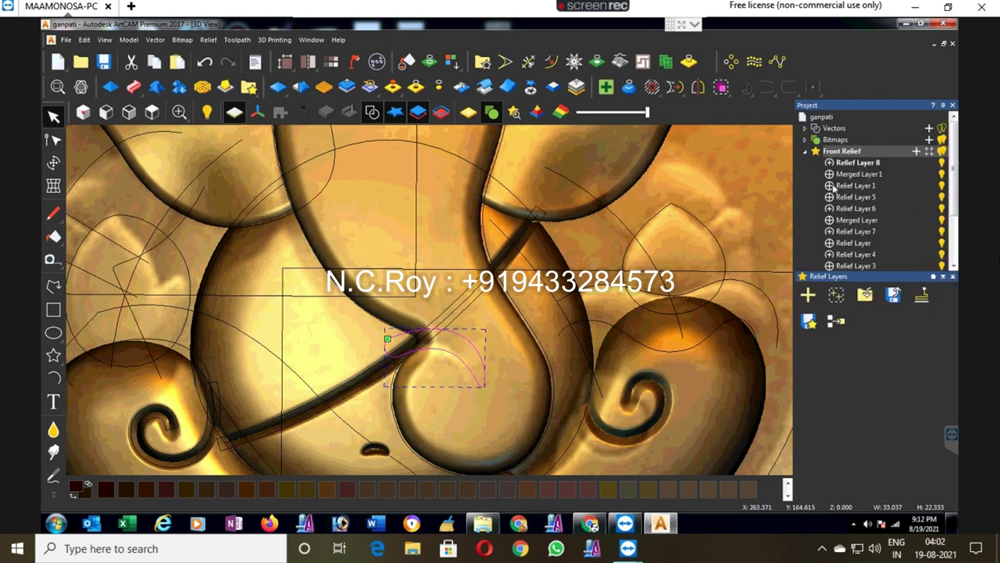
click(848, 163)
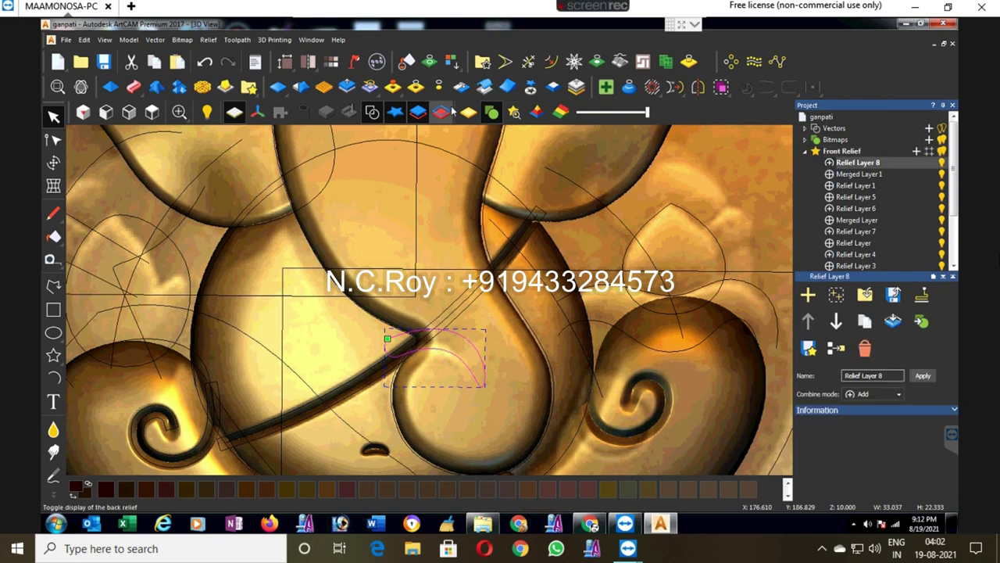
click(469, 111)
click(109, 87)
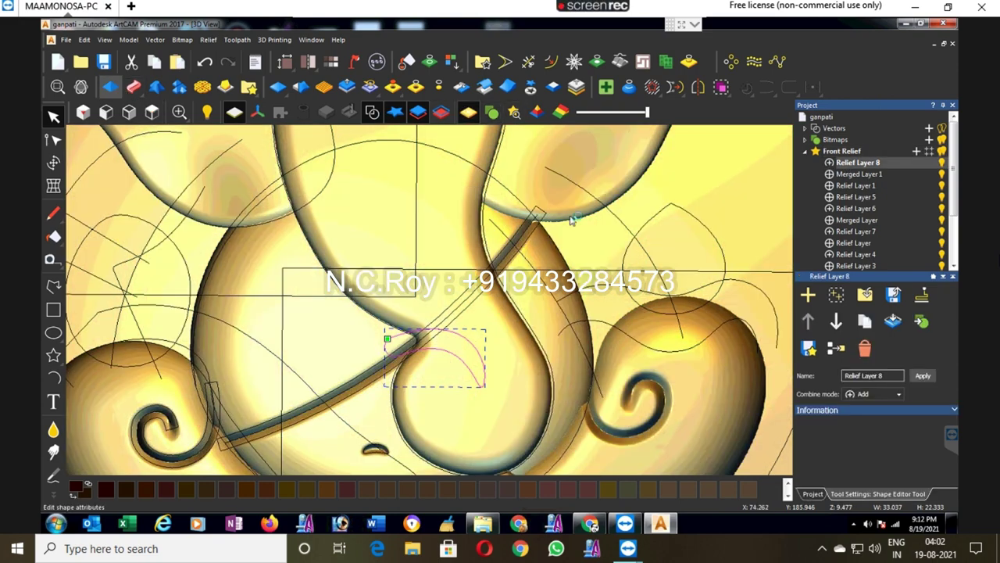
click(826, 171)
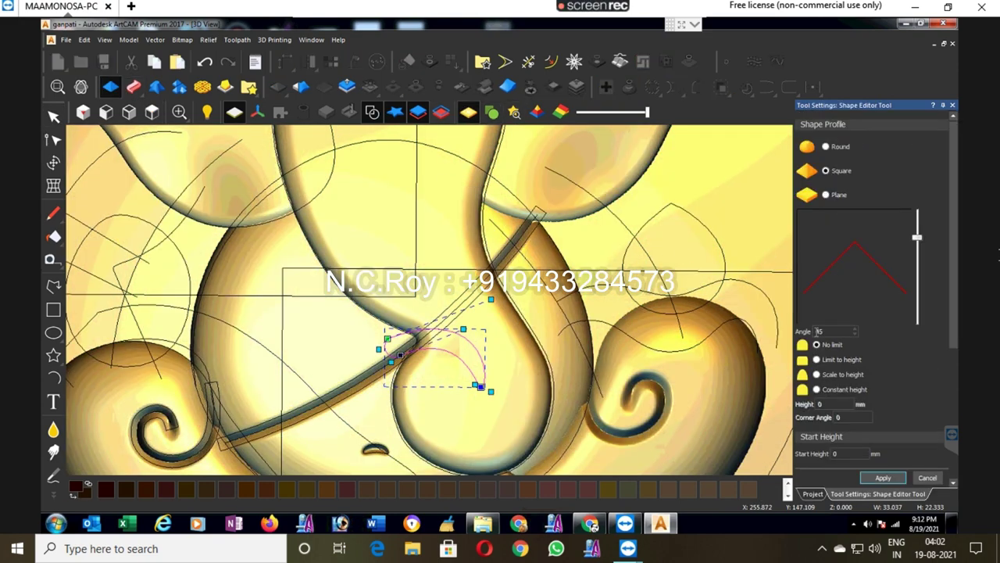
click(817, 375)
click(852, 418)
text(6)
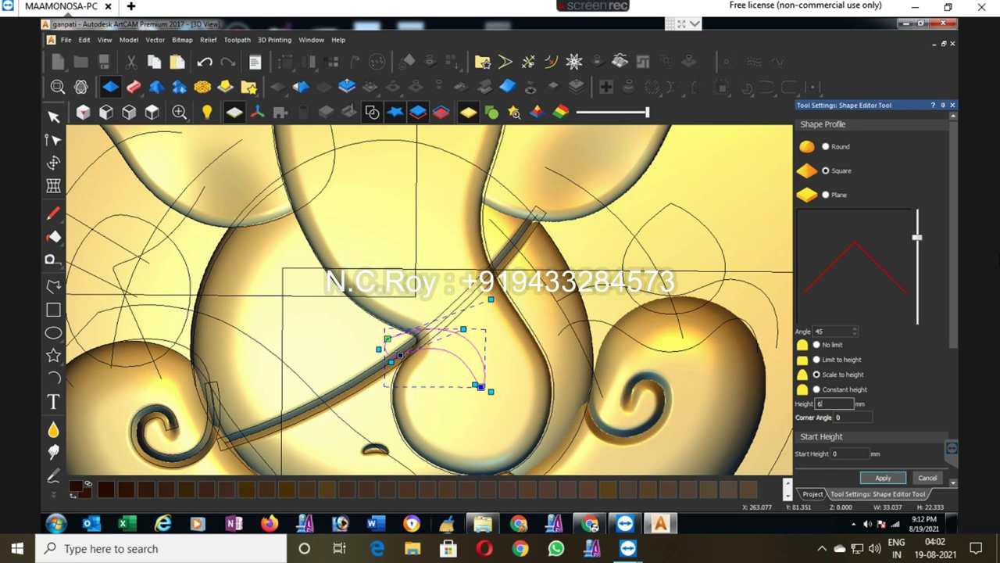
click(883, 478)
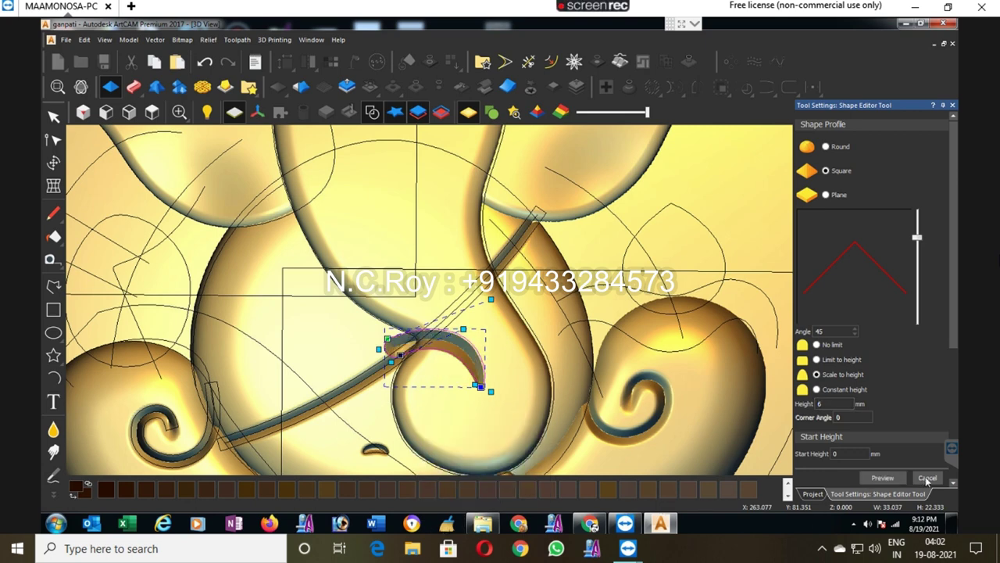
click(927, 478)
click(54, 429)
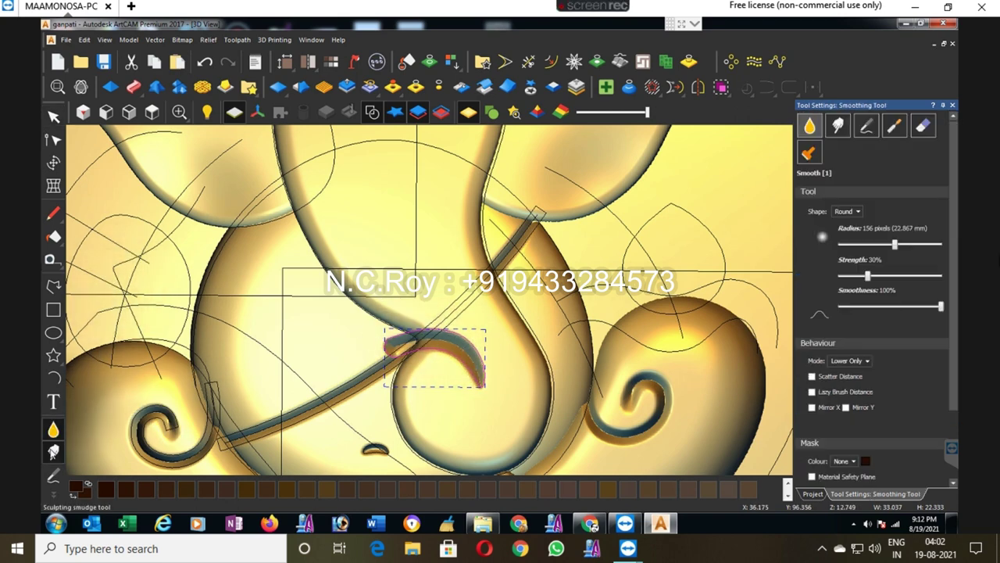
Step: Smudge the curl relief's end with an enlarged brush into a tapered hook
click(839, 127)
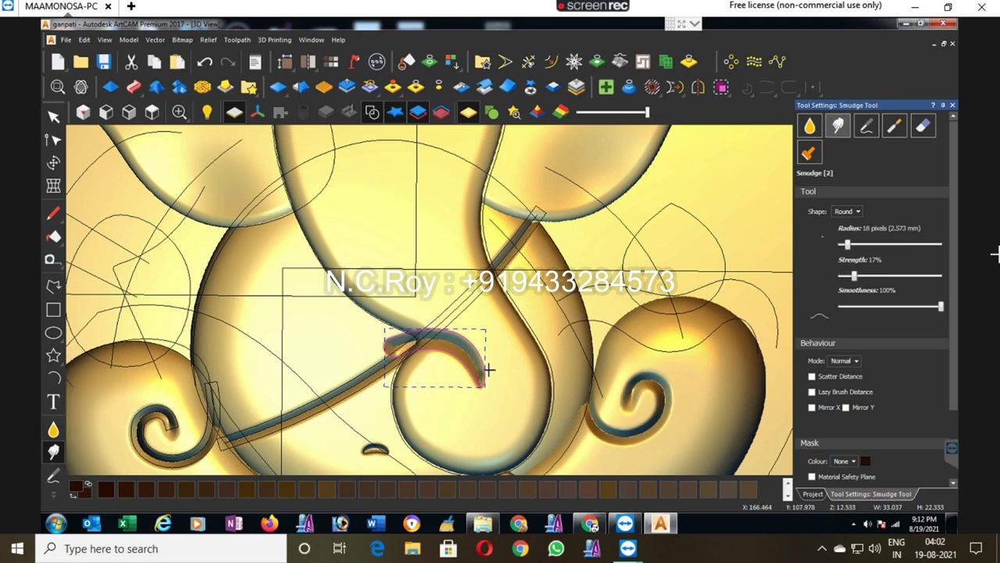
drag(847, 245, 866, 246)
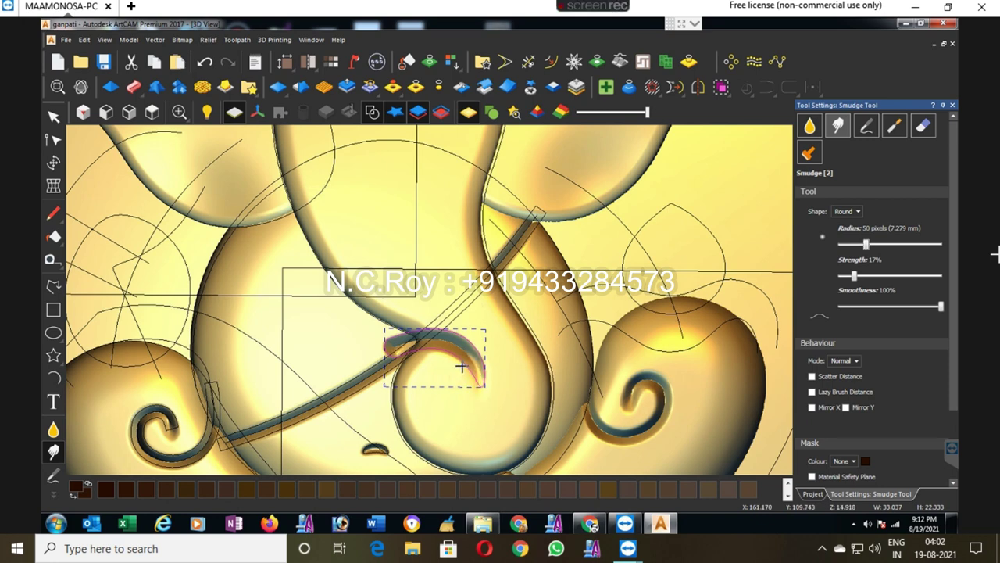
click(53, 115)
Step: Select the trunk outline and zero the relief lying outside it
click(368, 315)
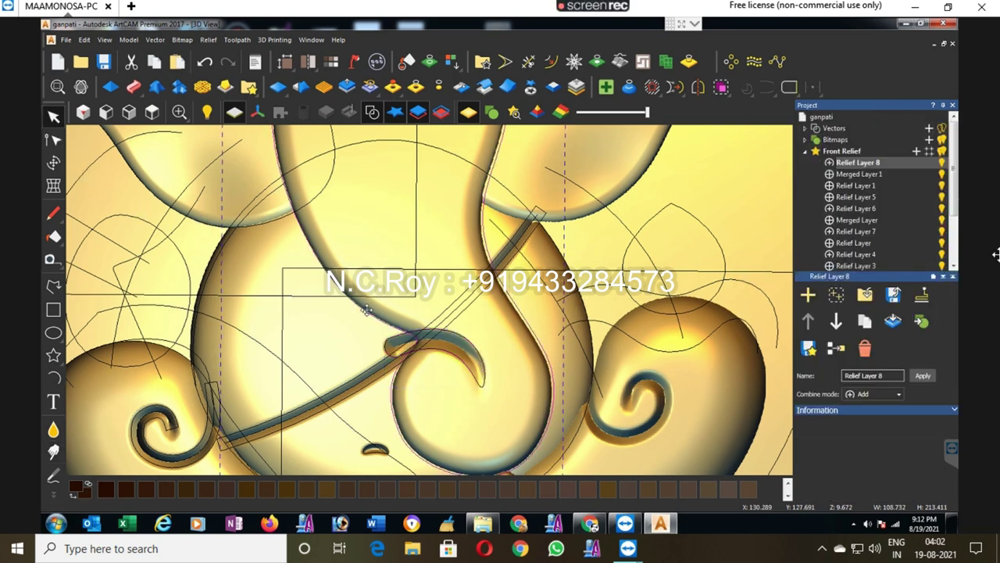
click(440, 91)
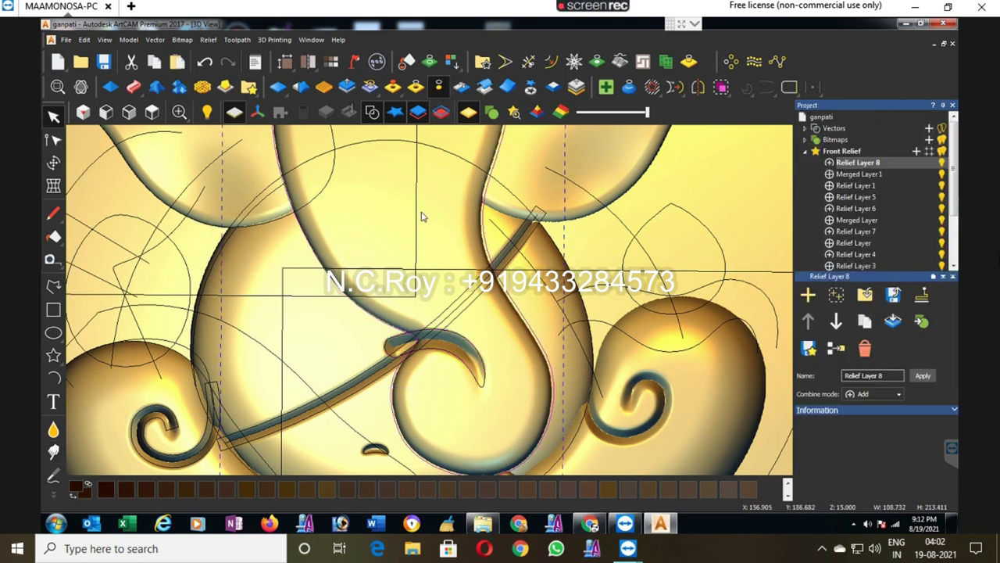
click(437, 260)
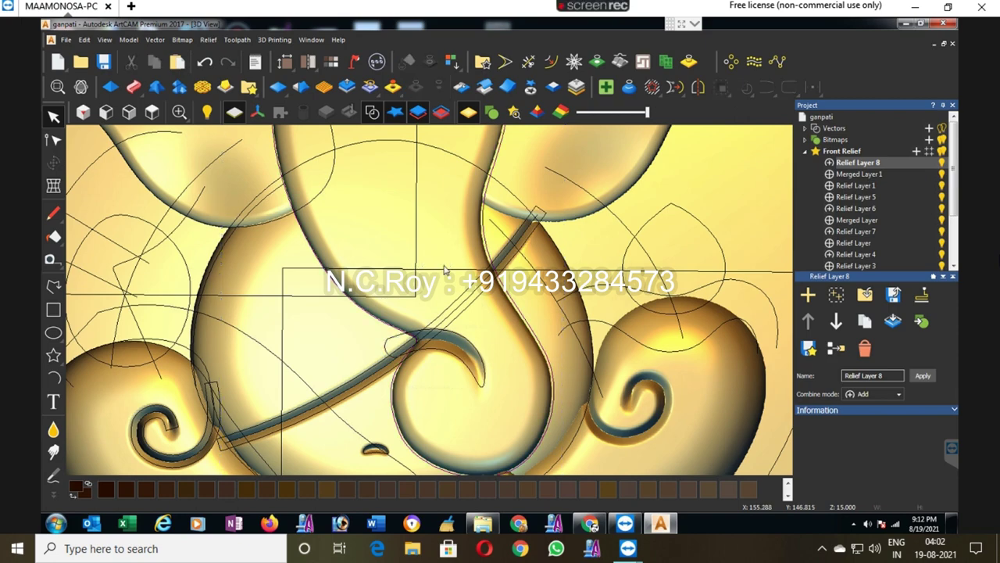
scroll(444, 270, down, 3)
scroll(443, 270, down, 2)
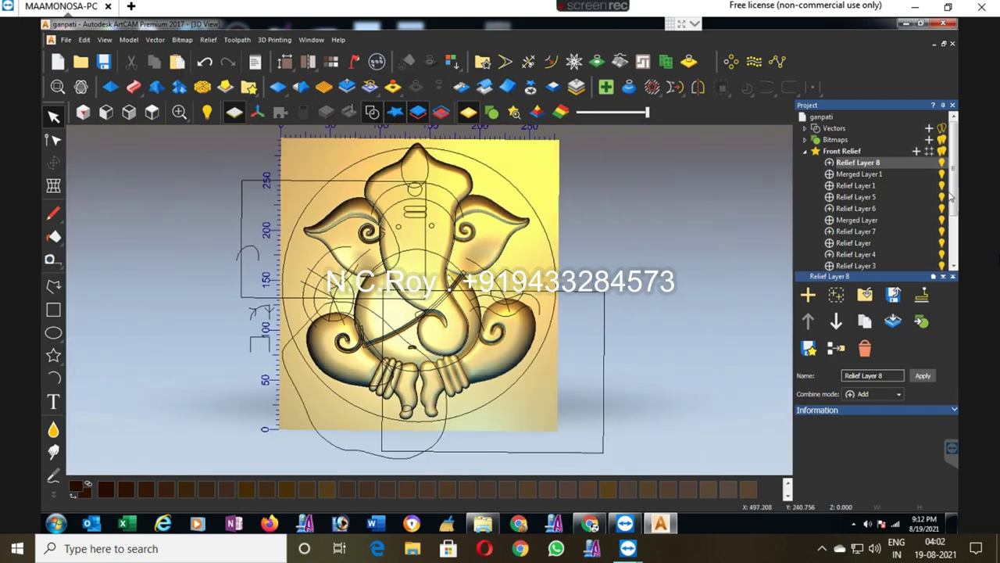
Step: Add Relief Layer 9 and zoom in on the Ganesha head
click(916, 150)
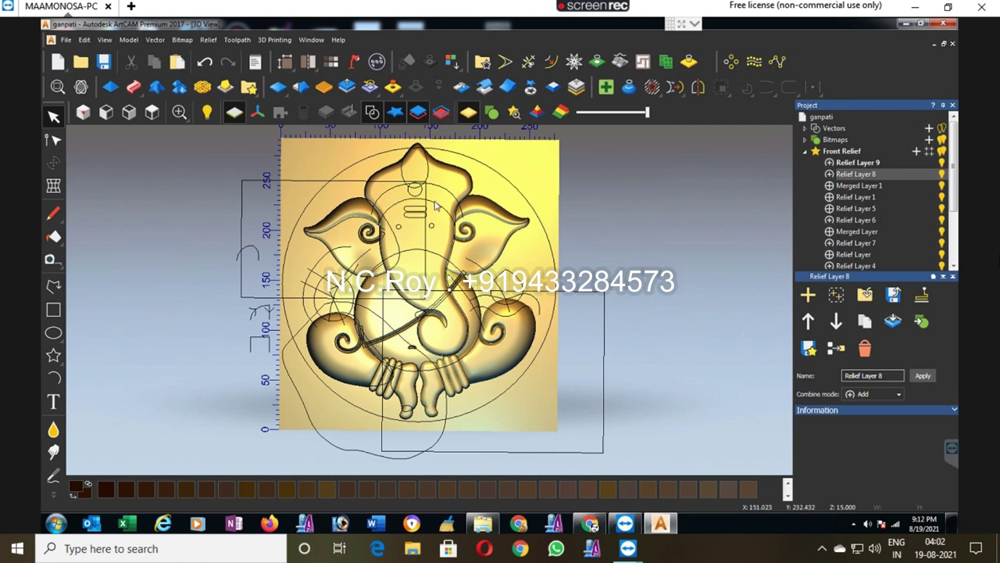
scroll(388, 230, up, 1)
scroll(388, 231, up, 1)
scroll(372, 252, up, 2)
Step: Nudge the two eye circles and level them with Align Tops, then pick a Round profile
drag(356, 232, 500, 273)
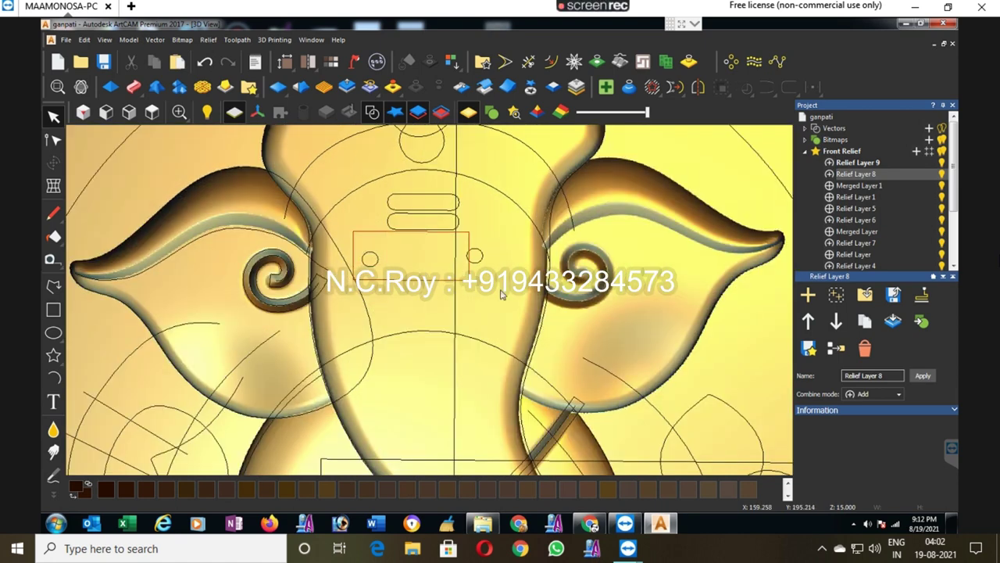
key(Right)
key(Right)
key(Right)
key(Down)
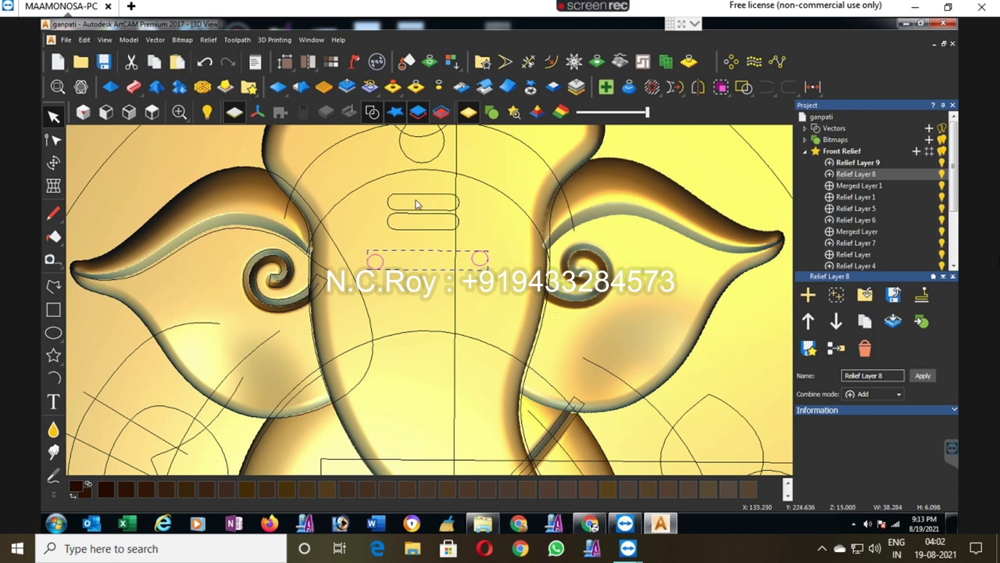
click(813, 87)
click(815, 185)
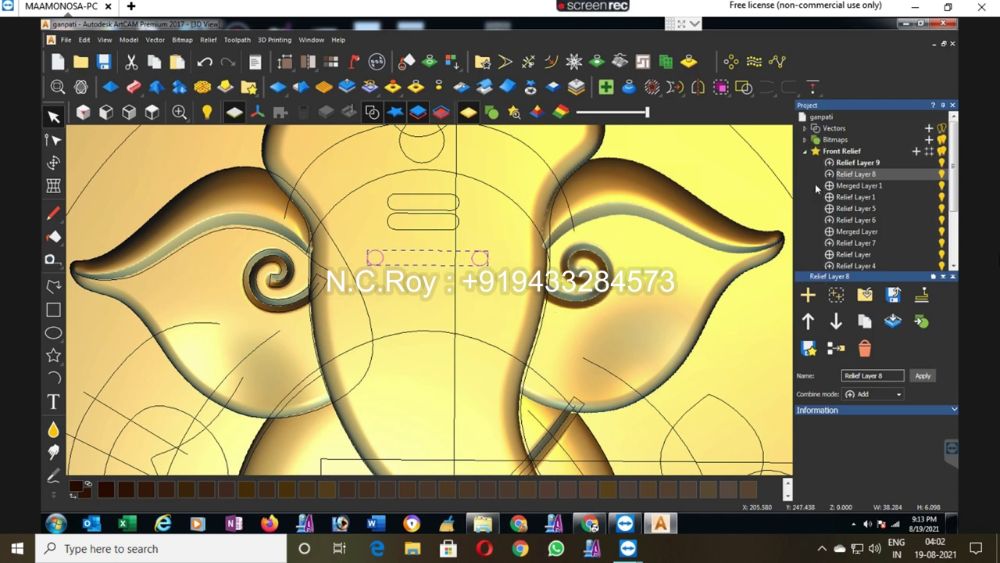
click(80, 86)
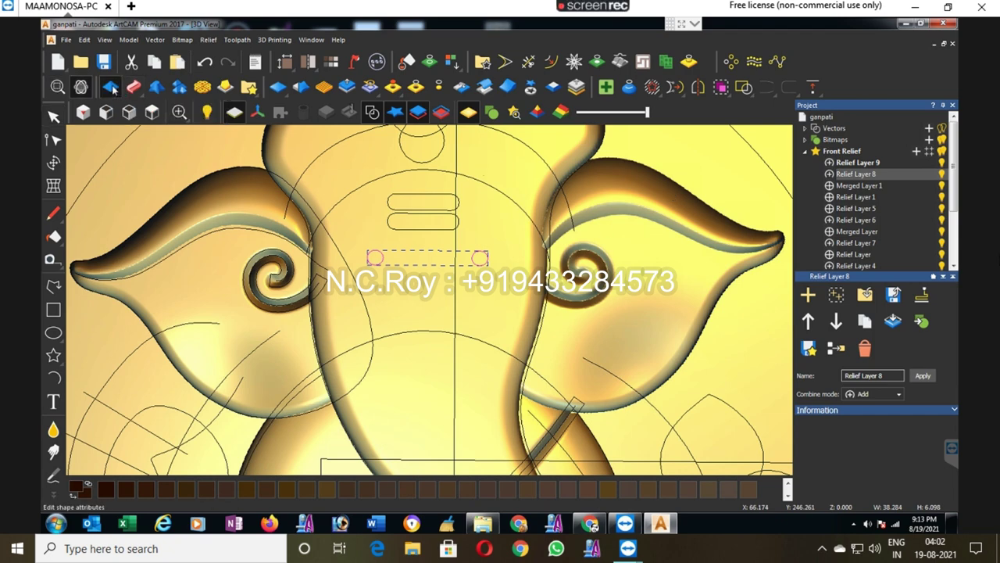
click(826, 148)
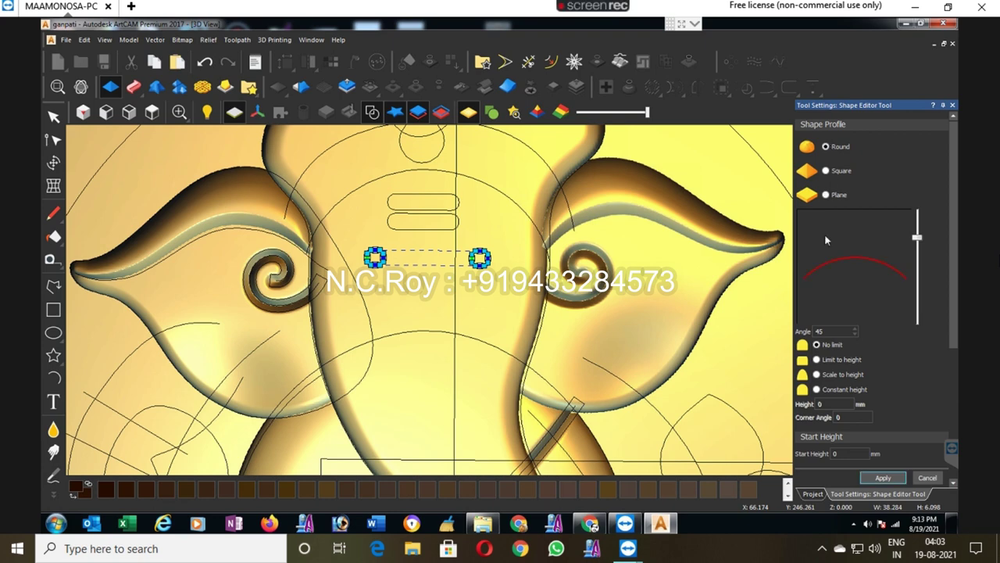
Step: Raise the eye circles as Round domes scaled to 3 mm height
click(817, 375)
text(4)
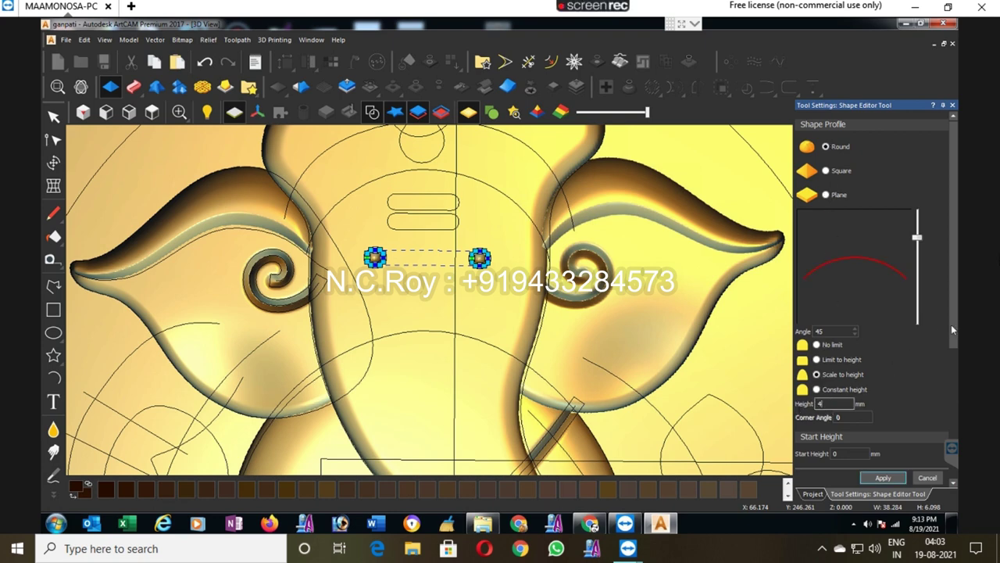
scroll(955, 325, down, 3)
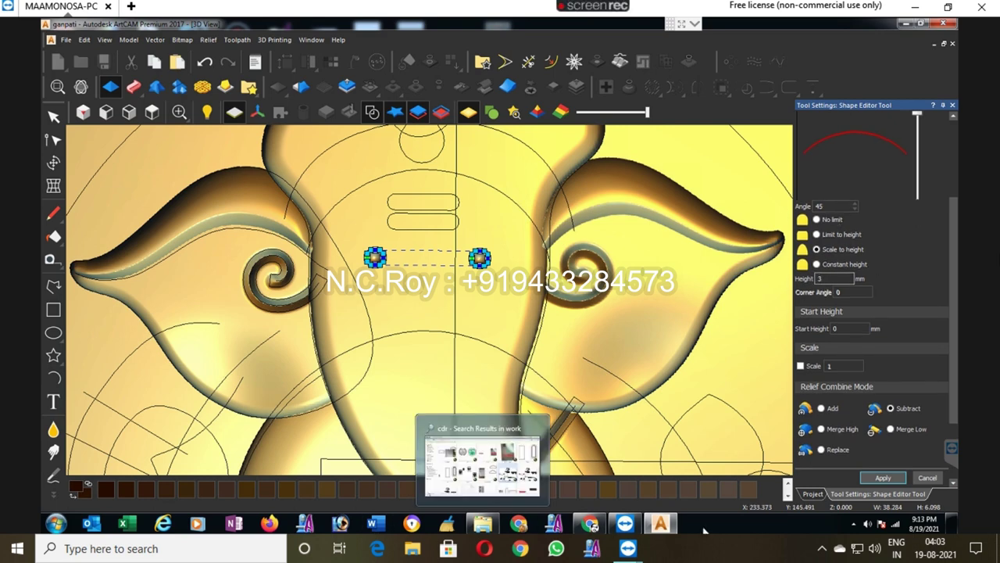
click(876, 477)
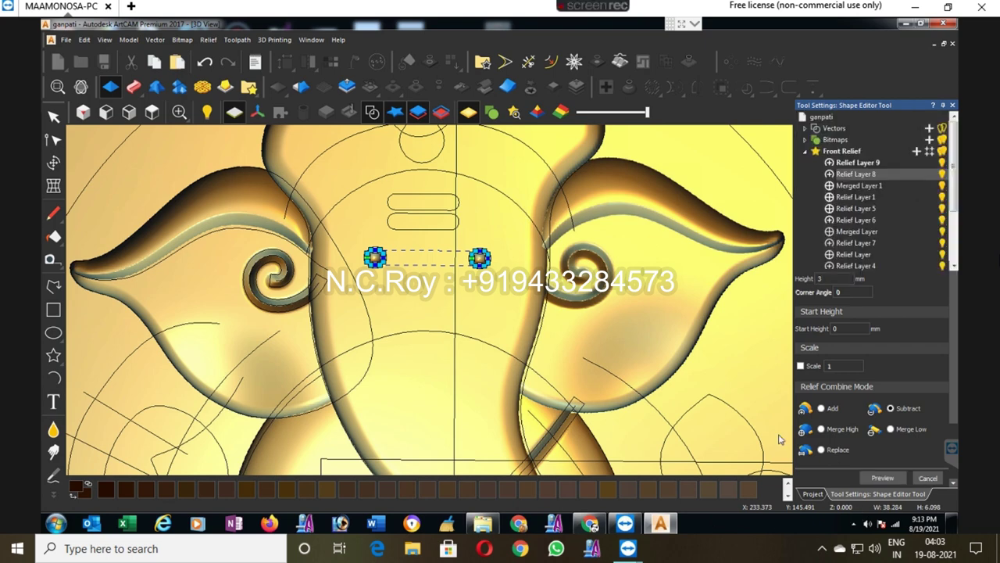
Step: Orbit the 3D view to inspect the eye domes and bring up Scale Relief
scroll(441, 224, up, 2)
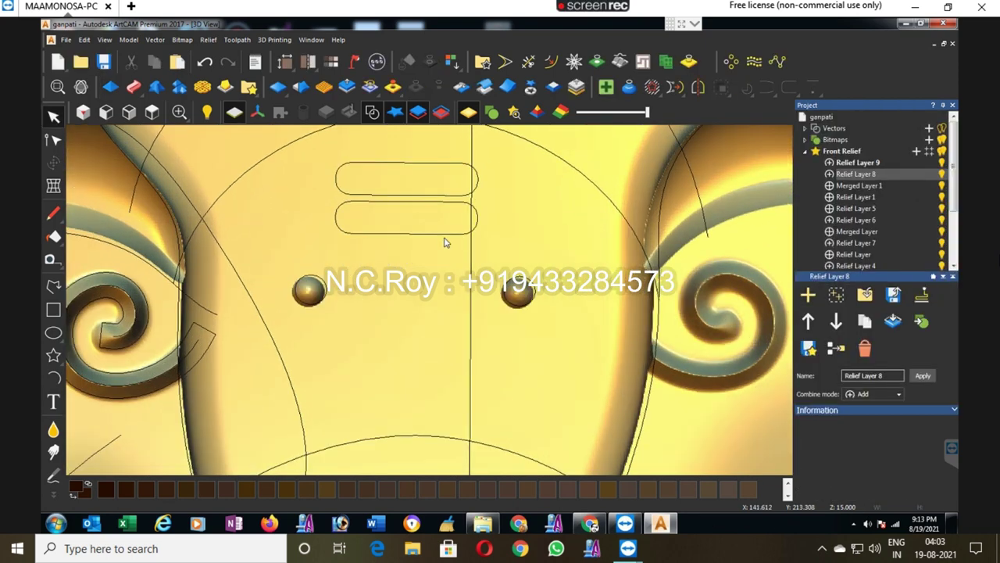
click(85, 89)
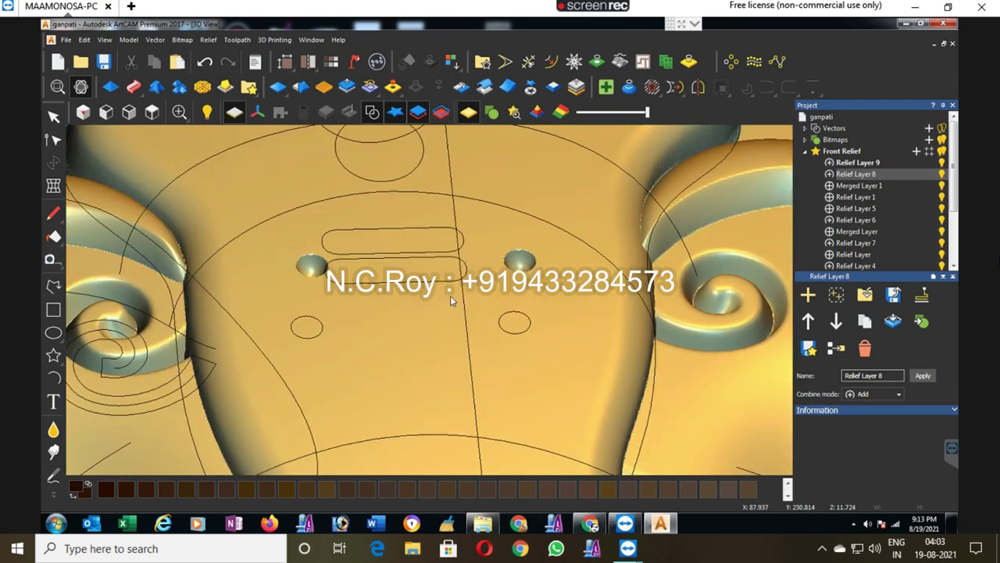
mouse_move(476, 243)
mouse_down()
mouse_move(440, 405)
mouse_move(271, 94)
mouse_up()
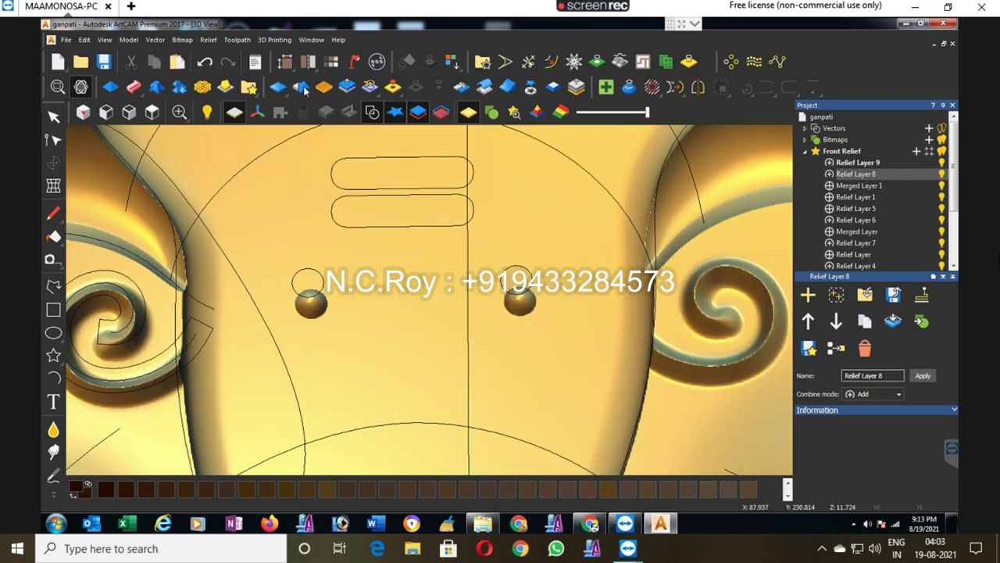
click(346, 86)
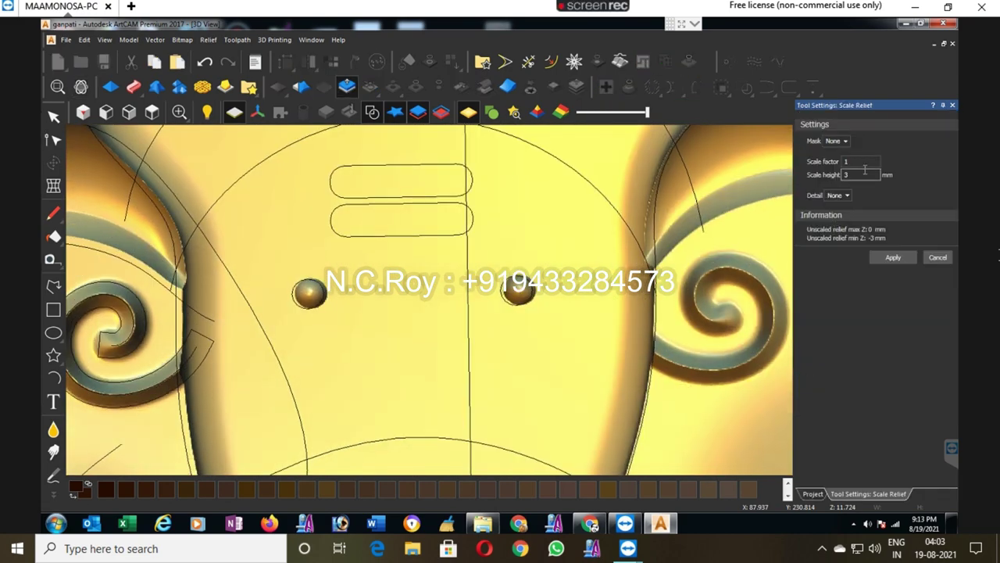
Step: Cancel Scale Relief without applying and leave the smoothing tool
click(937, 258)
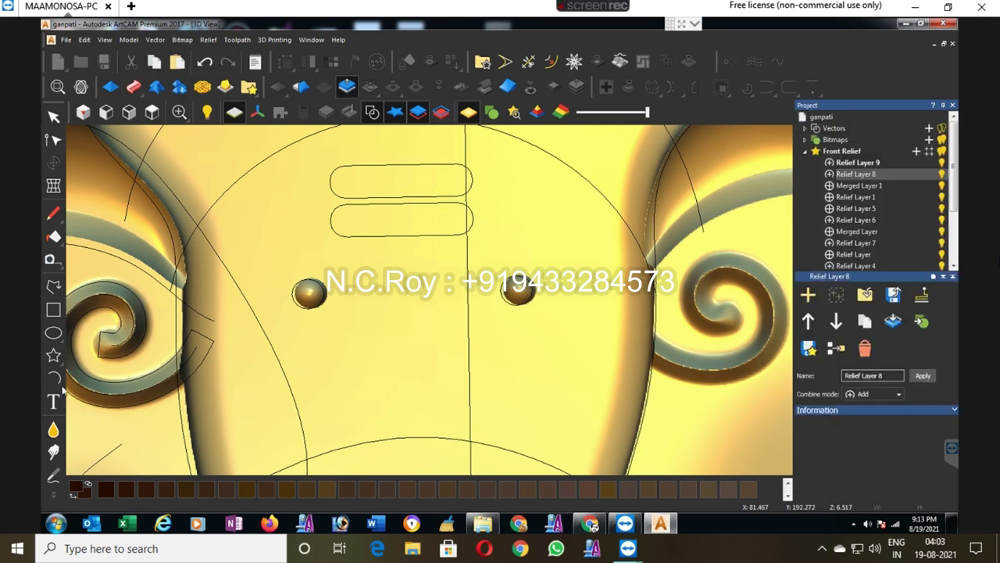
click(53, 429)
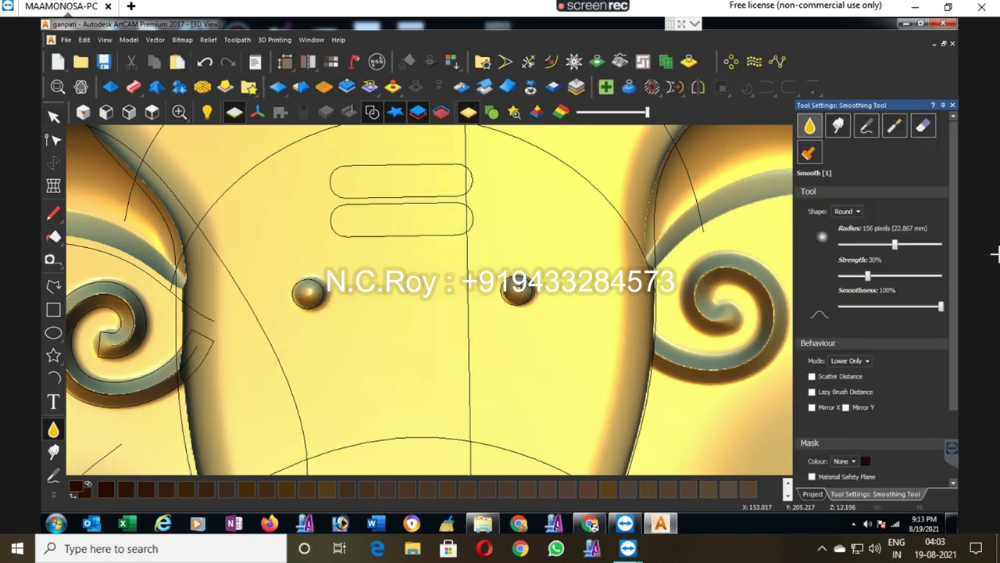
scroll(502, 401, down, 5)
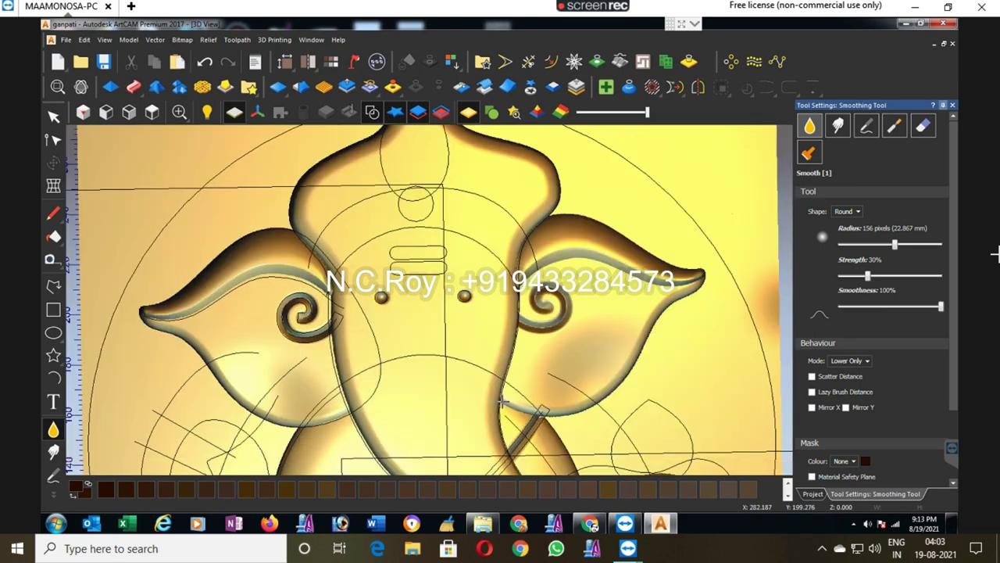
key(Escape)
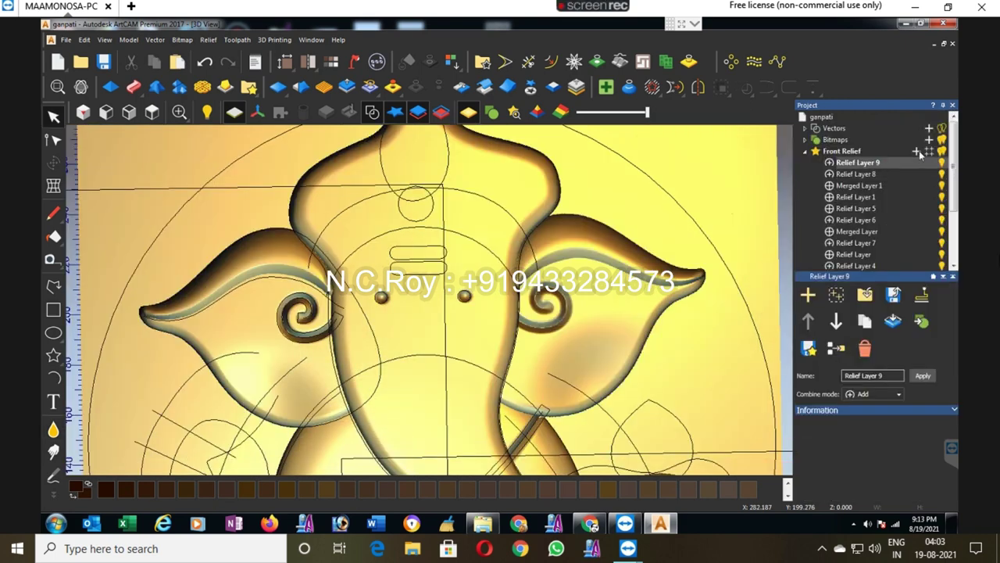
Step: Add Relief Layer 10 to the Front Relief and select the lower tilak slot outline
click(916, 150)
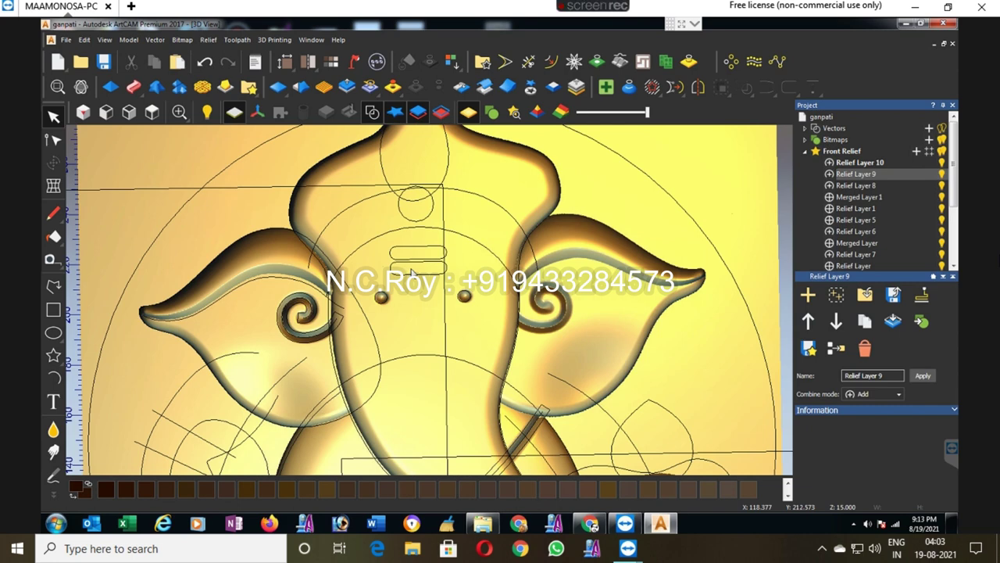
scroll(412, 272, up, 1)
scroll(415, 255, up, 1)
click(418, 248)
Step: Offset both tilak slot outlines inward, redoing the offset after an undo
shift+click(418, 243)
click(551, 61)
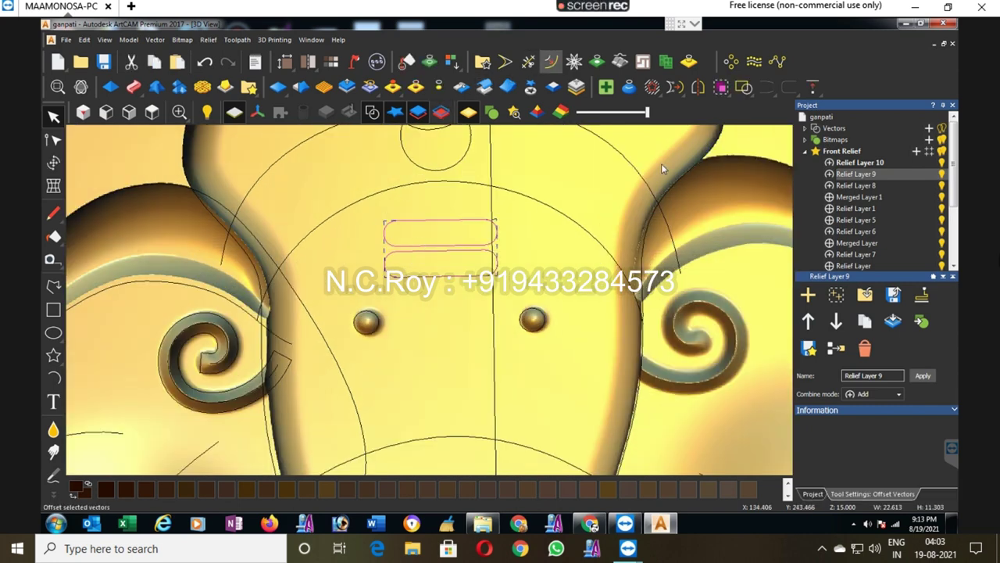
click(838, 203)
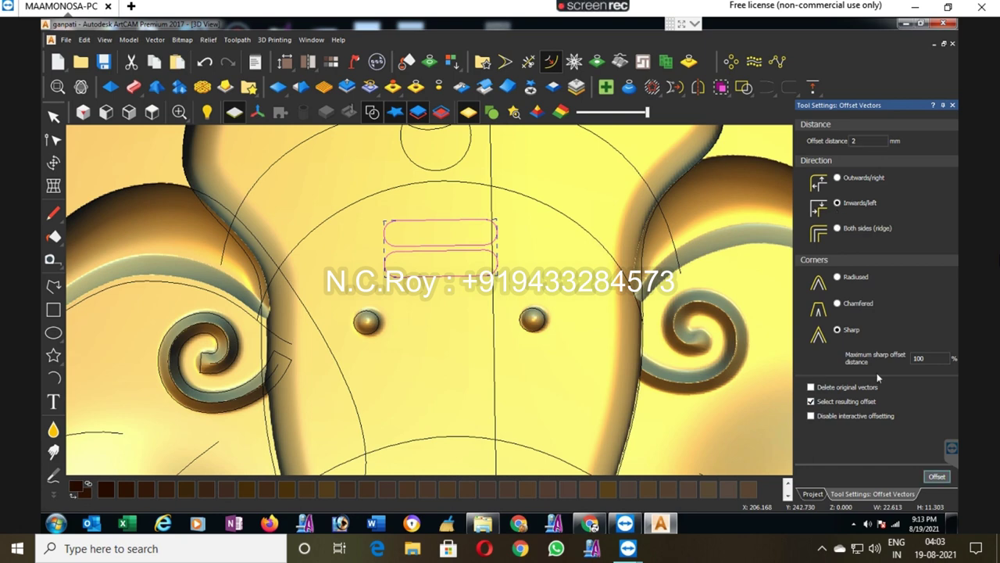
click(937, 475)
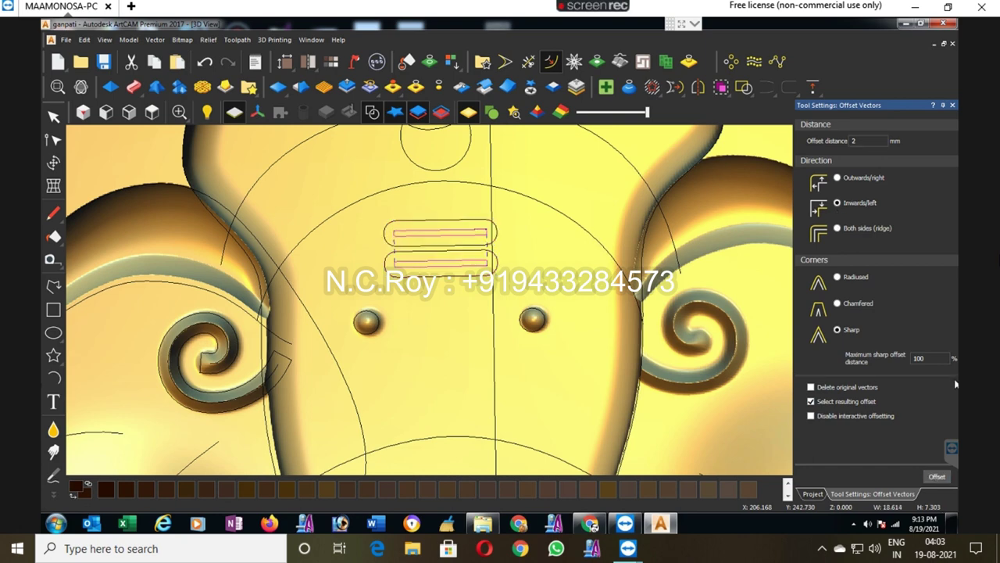
key(ctrl+z)
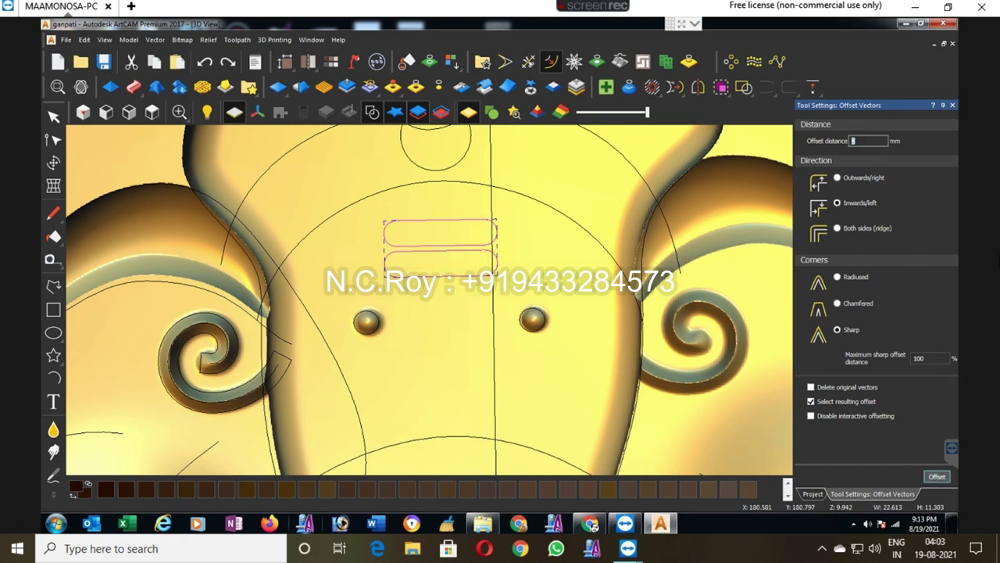
text(1)
click(937, 477)
click(953, 104)
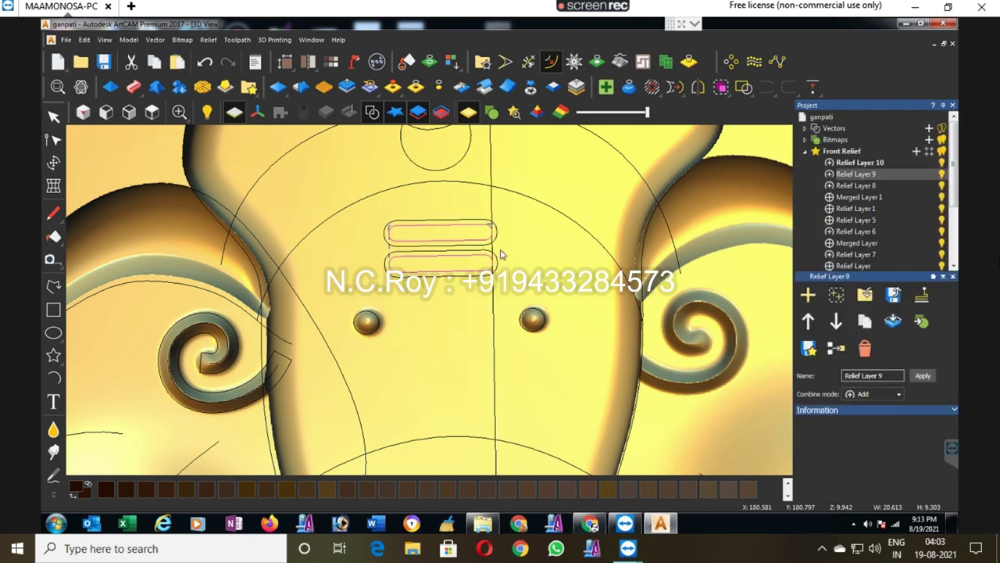
Step: Shape the slot vectors as Square-profile ridges scaled to 2 mm, then hide the 3D vectors
click(495, 233)
key(n)
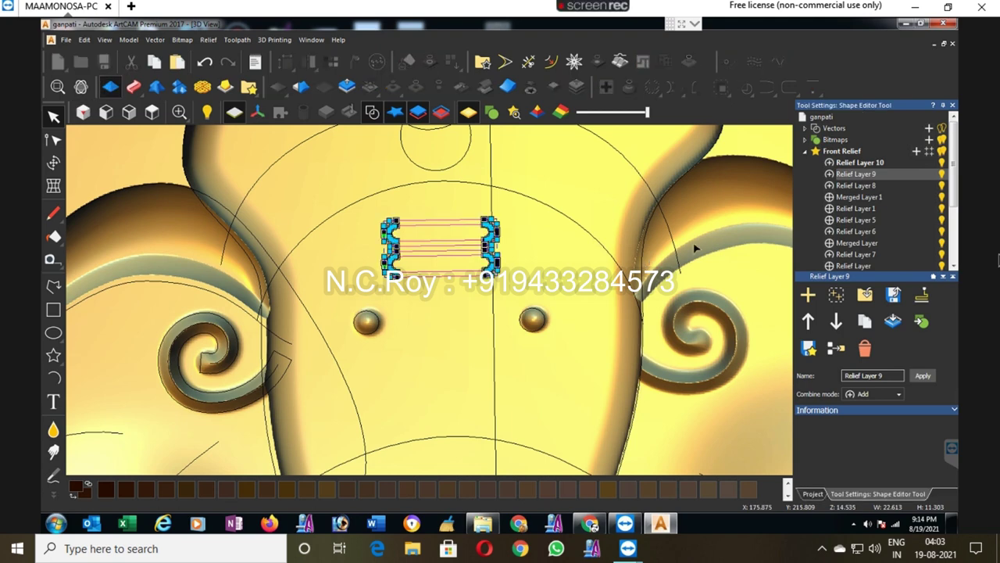
click(826, 171)
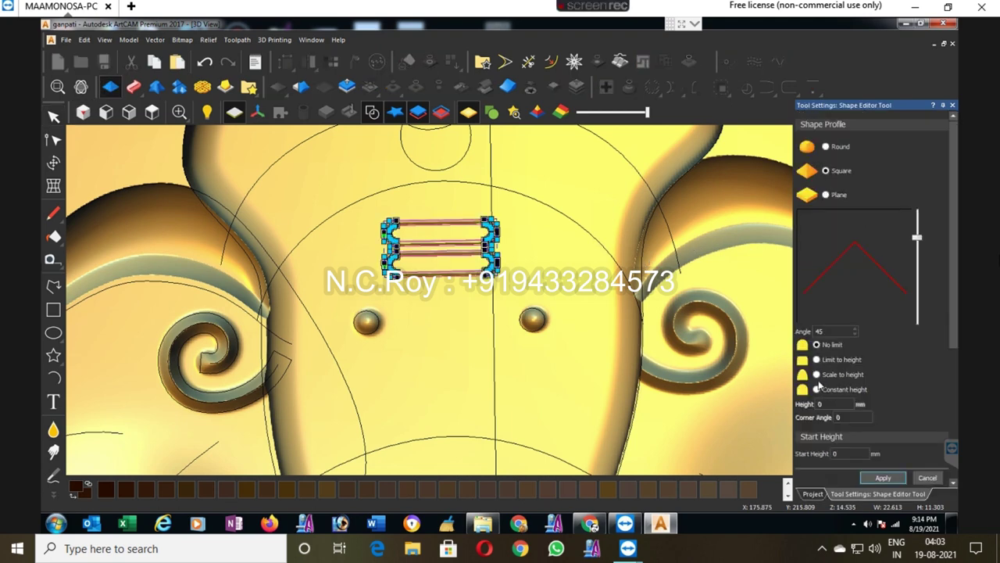
click(817, 375)
click(829, 403)
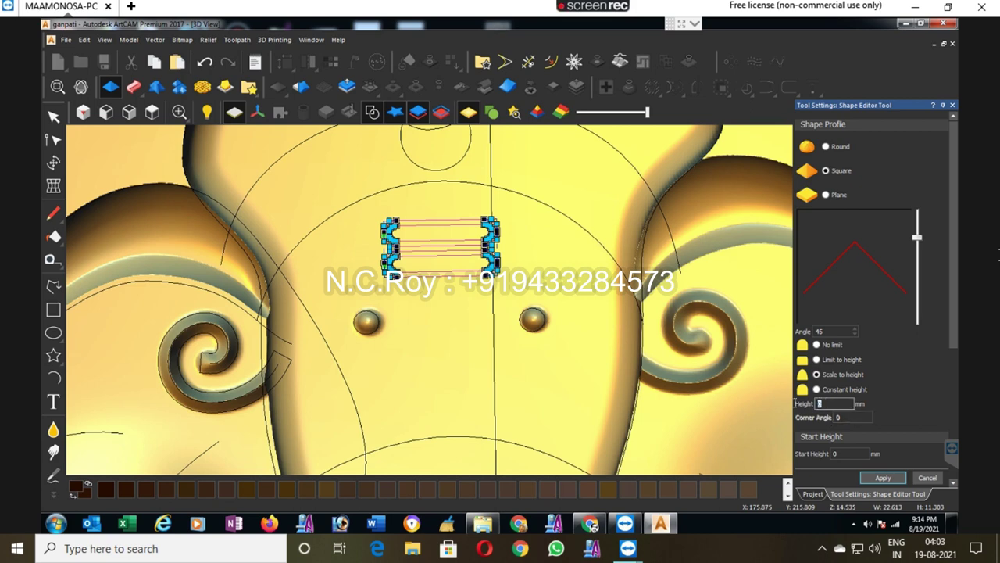
text(2)
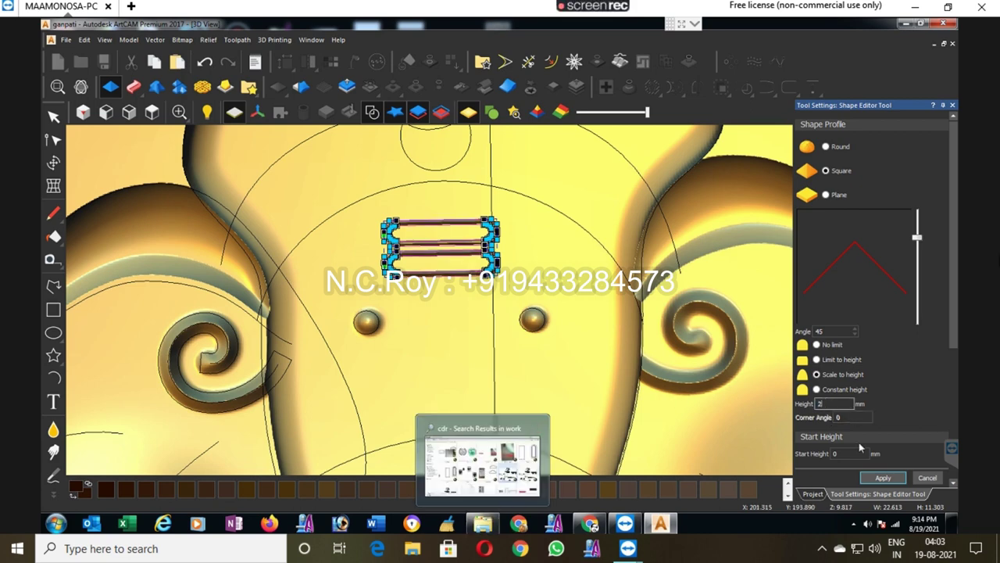
click(893, 482)
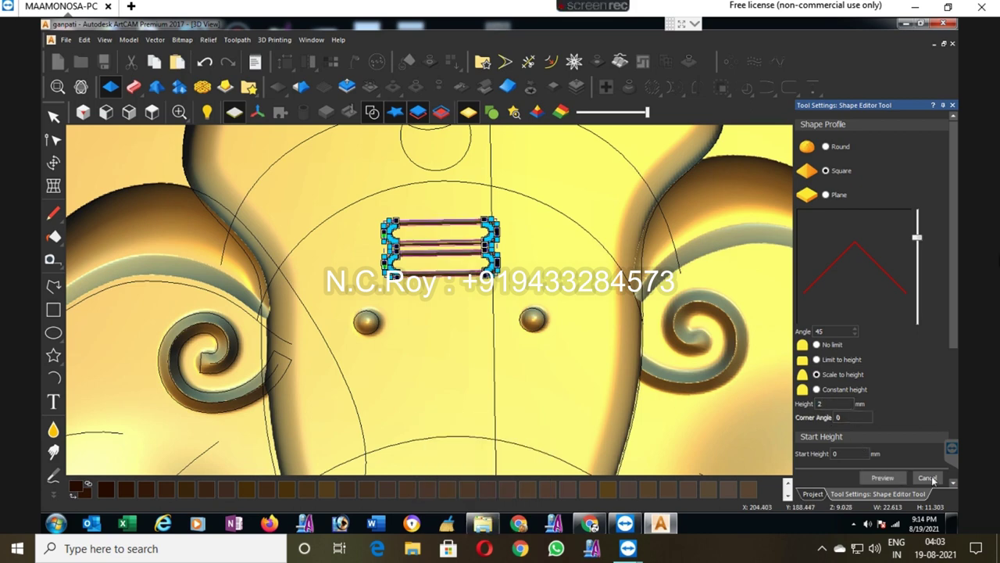
click(373, 112)
scroll(474, 328, down, 2)
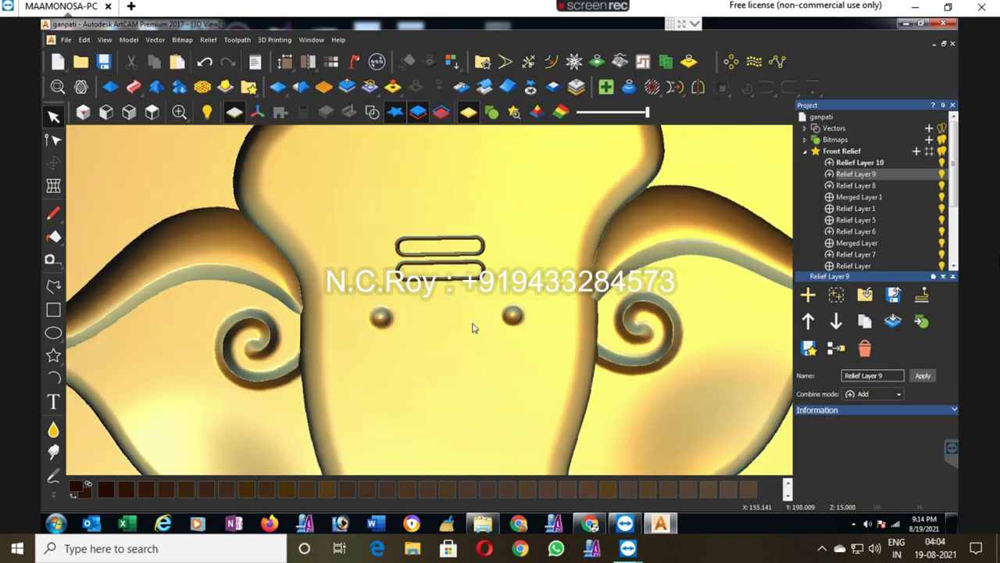
Step: Exit the smoothing tool and save the model
scroll(448, 336, down, 2)
scroll(448, 336, up, 3)
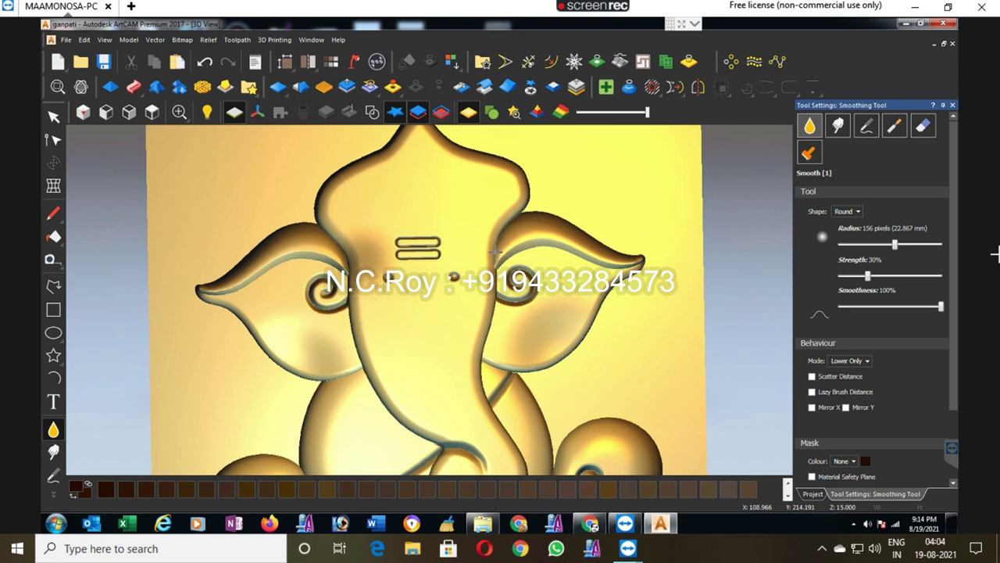
scroll(495, 251, up, 1)
scroll(684, 318, down, 3)
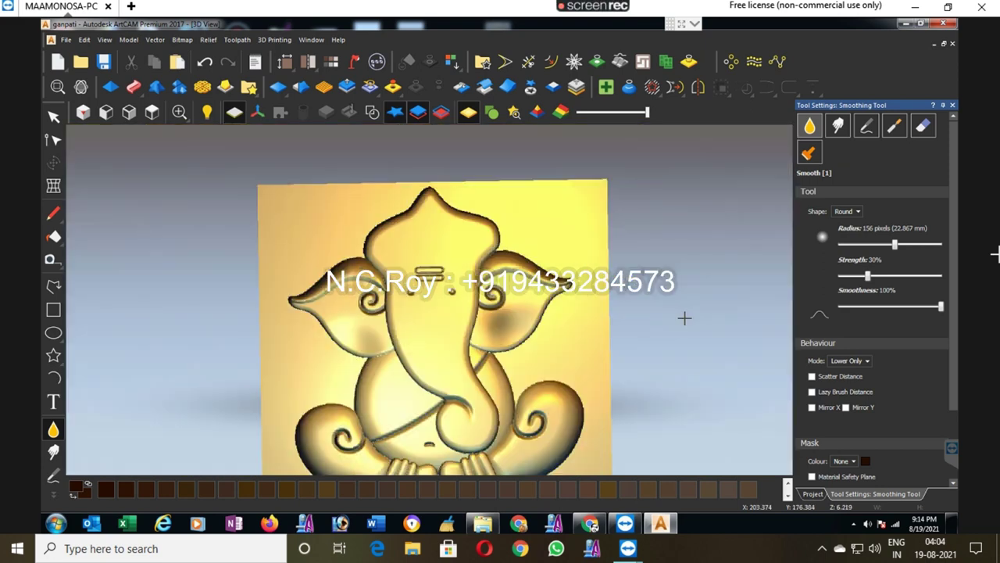
click(952, 105)
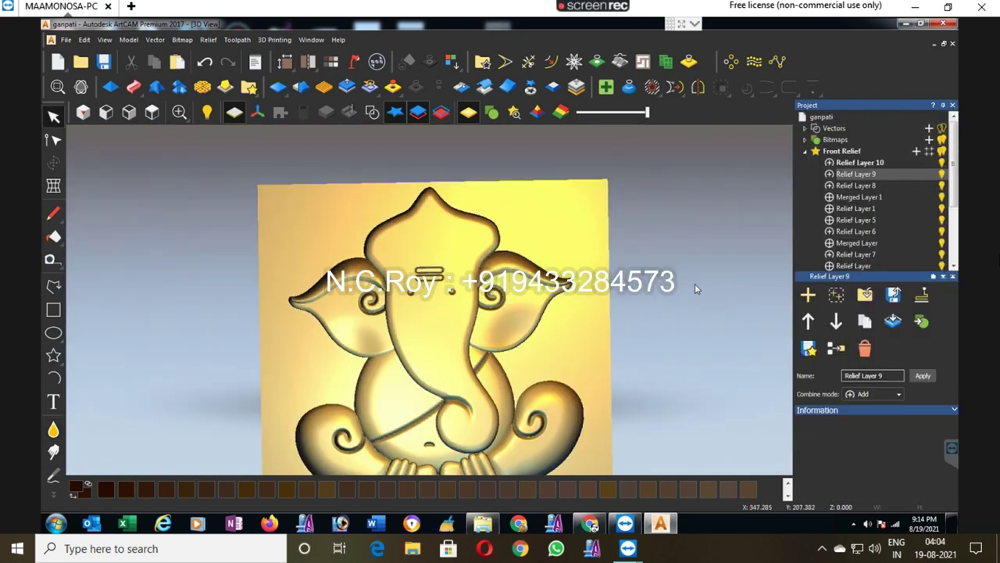
scroll(626, 299, down, 2)
scroll(558, 353, up, 1)
scroll(558, 353, up, 1)
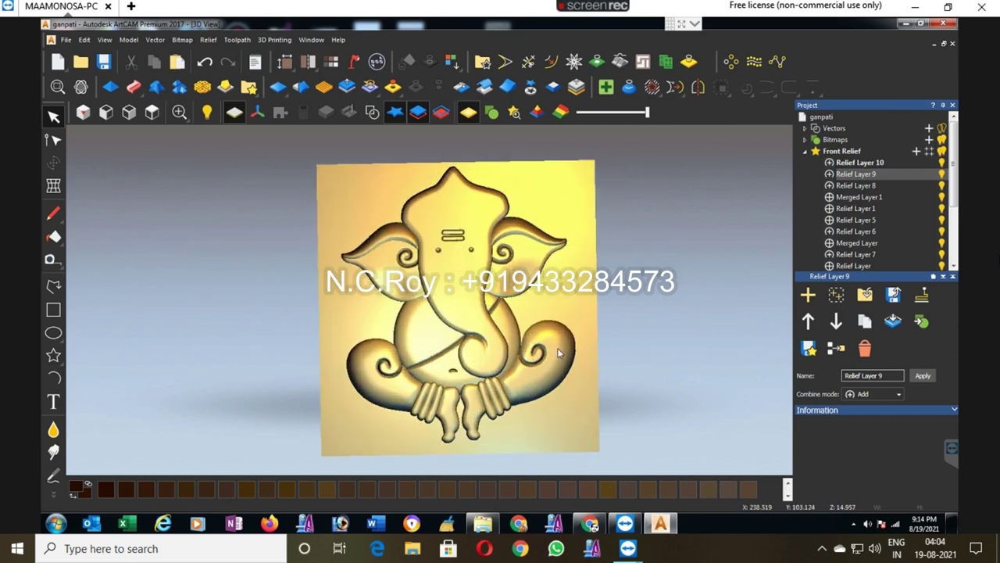
key(ctrl+s)
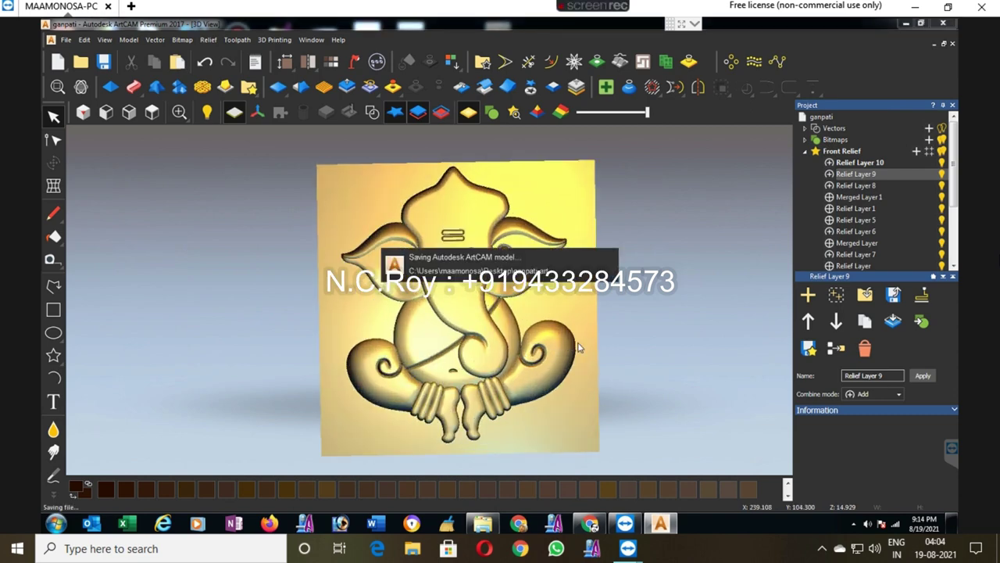
Step: Add Relief Layer 11 above Relief Layer 10, keeping its default name
click(866, 162)
click(918, 150)
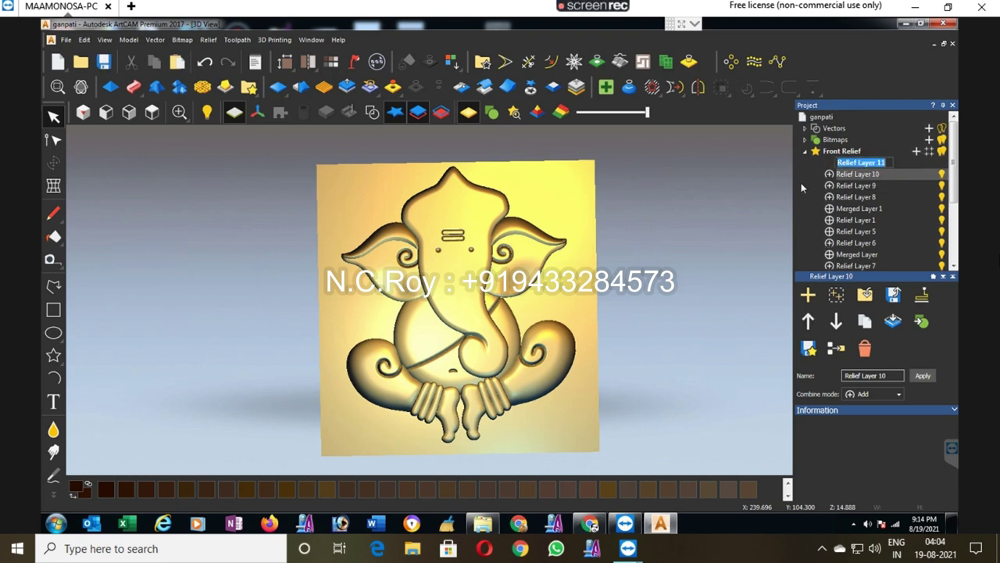
key(Return)
click(844, 164)
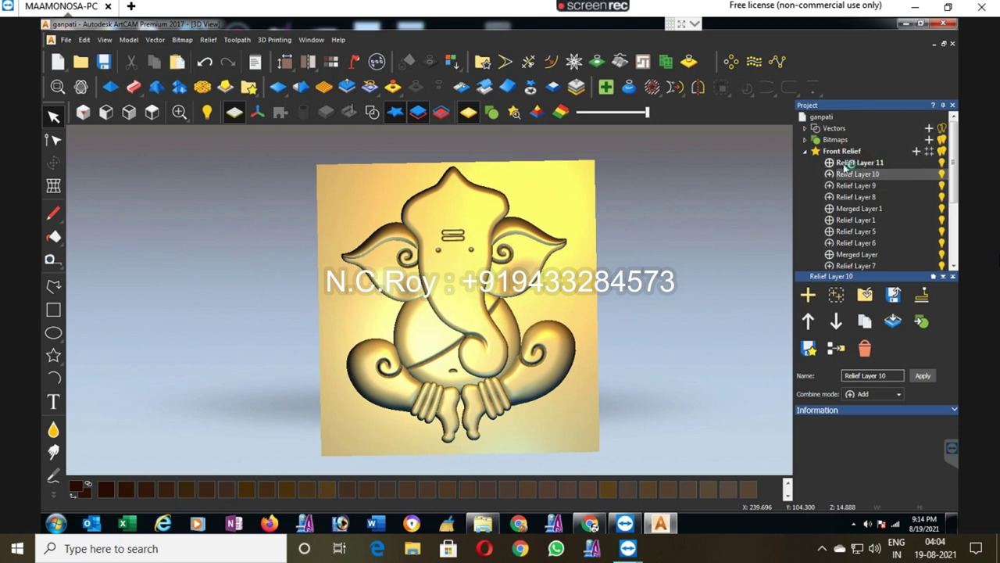
Step: Tile the 3D and 2D views vertically side by side
click(311, 39)
click(329, 75)
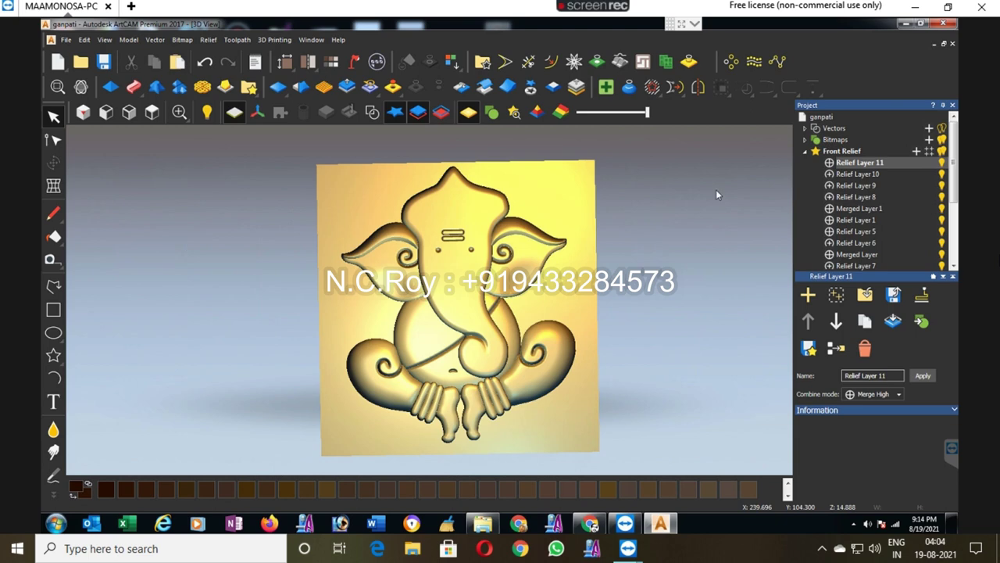
scroll(660, 252, up, 4)
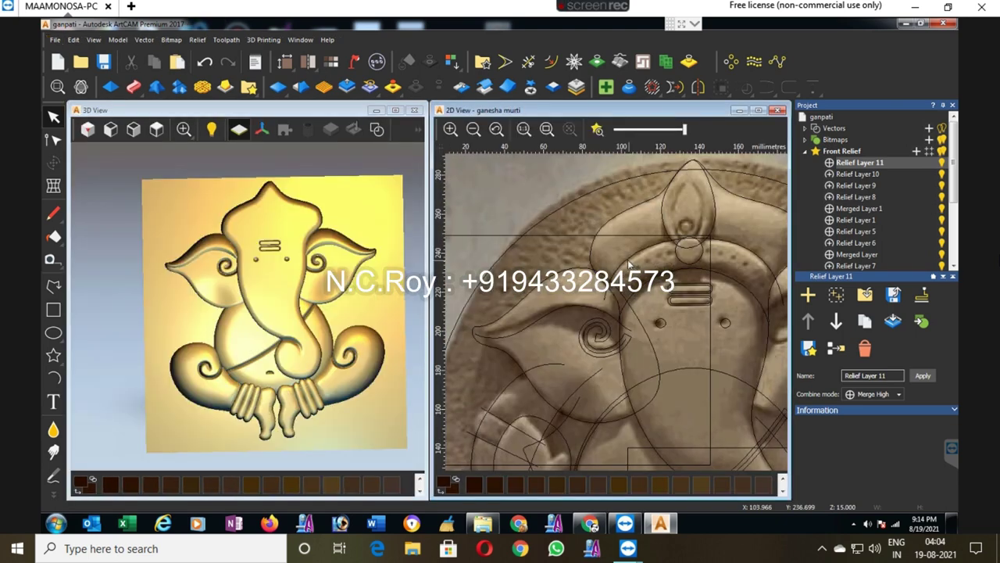
Step: Draw a small arc near the plaque's top-left beside the headband
shift+click(646, 284)
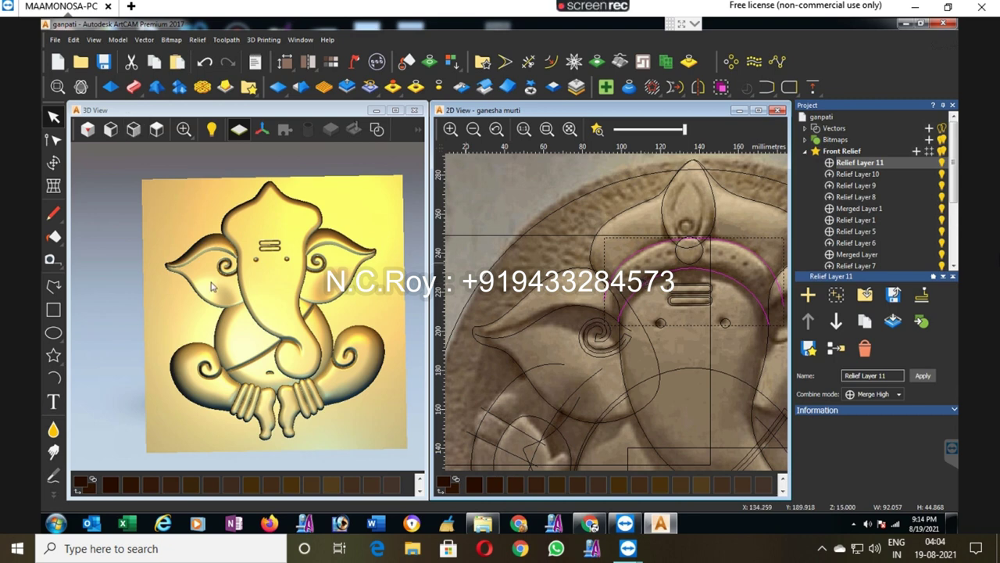
click(53, 378)
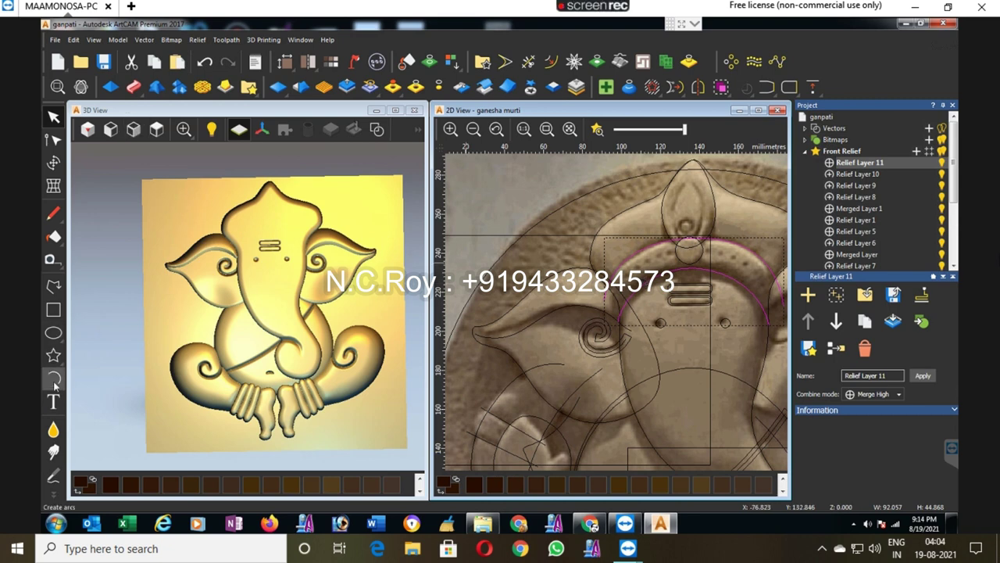
click(512, 235)
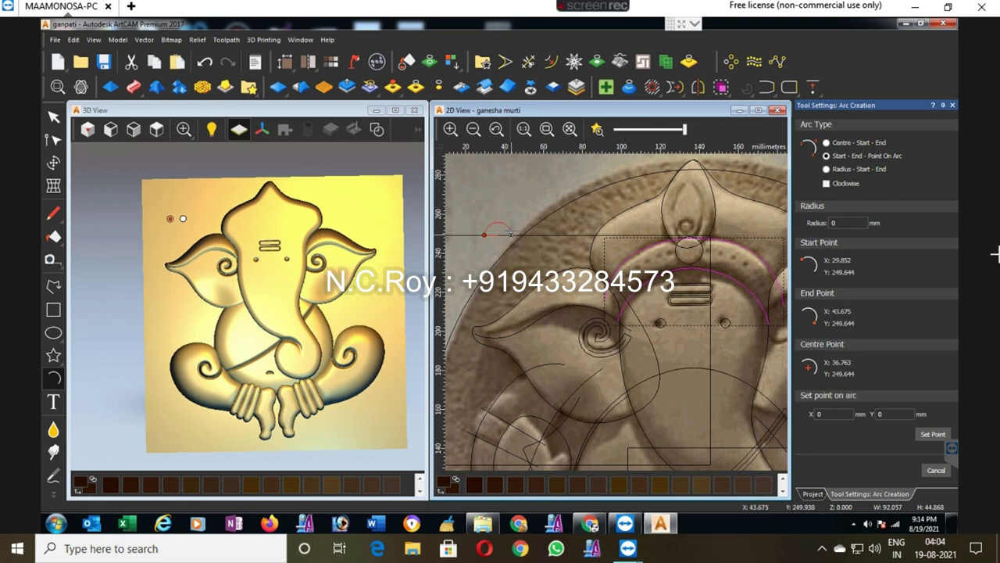
click(498, 223)
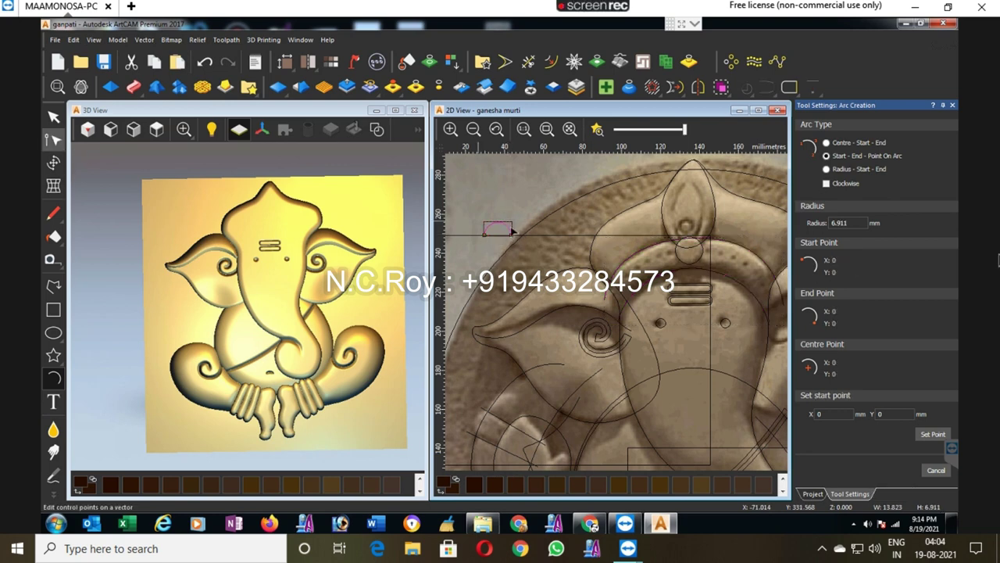
Step: Node-edit the arc, pulling its top node's right tangent outward, then zoom out
click(54, 139)
click(500, 226)
scroll(516, 237, up, 2)
scroll(537, 261, up, 2)
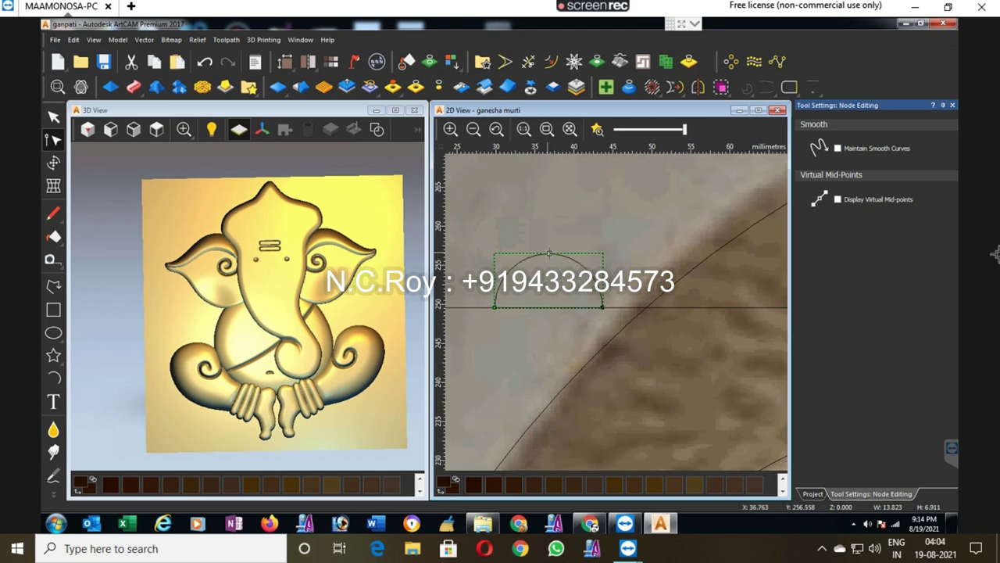
click(547, 254)
click(545, 253)
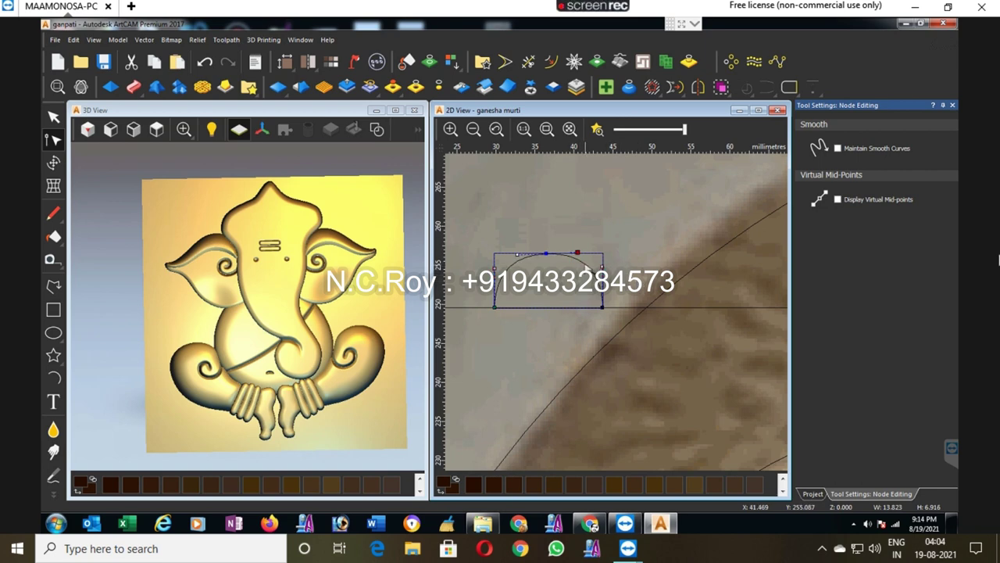
drag(578, 252, 592, 252)
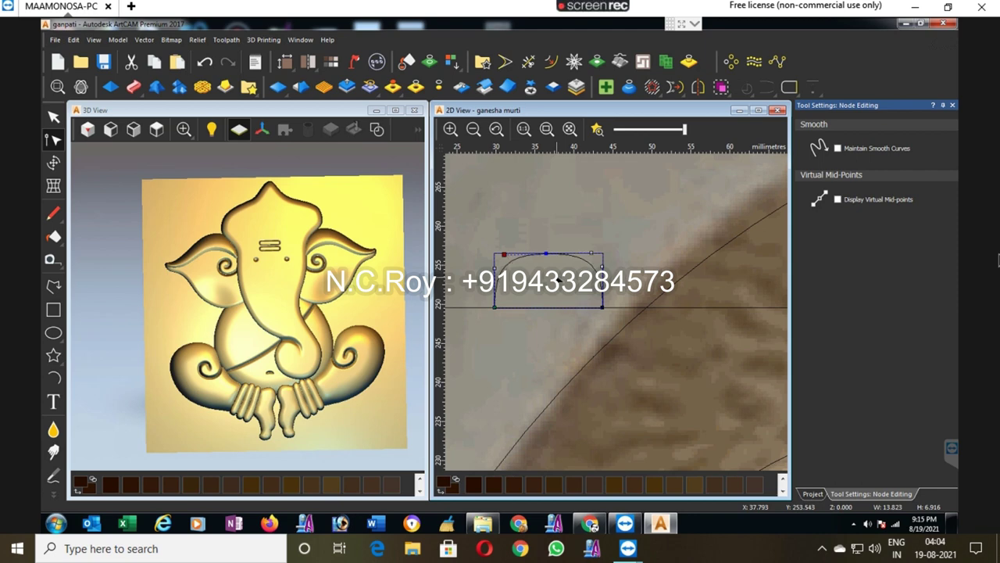
scroll(637, 257, down, 2)
scroll(649, 282, down, 2)
scroll(676, 329, down, 2)
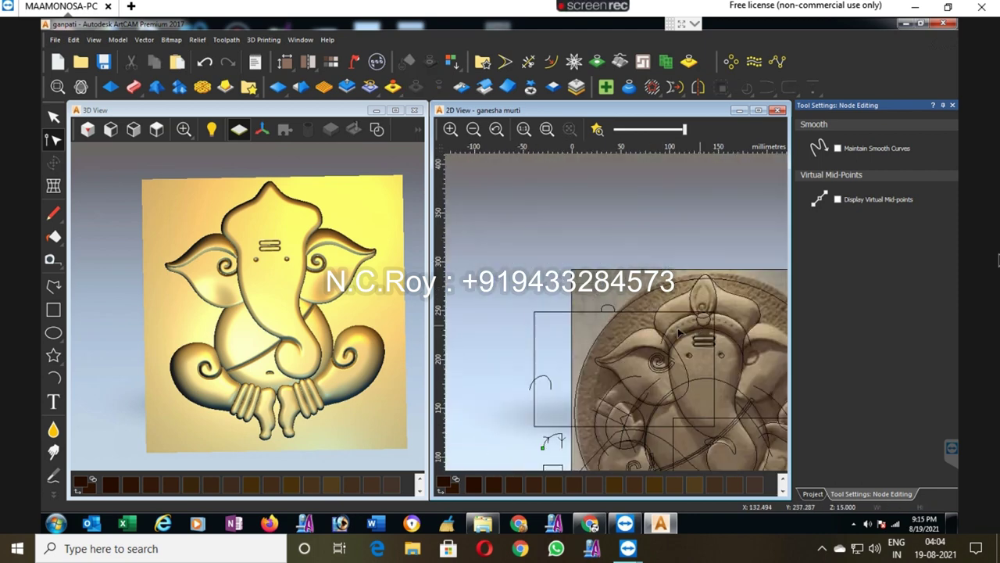
Step: Select both crown rails and set up a 2 Rail Sweep with the arc cross section and Z Mod Profile
click(669, 326)
shift+click(682, 342)
click(133, 87)
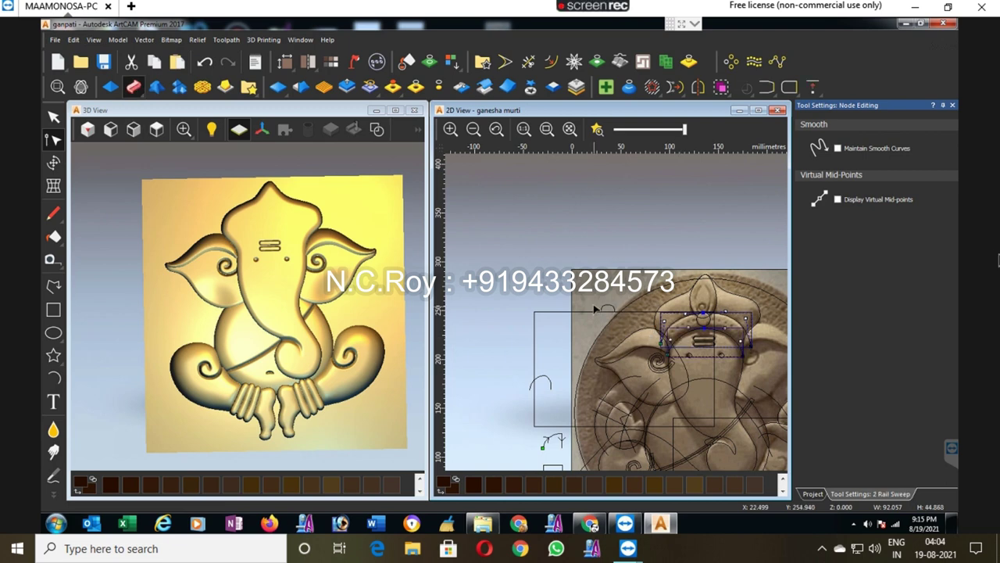
click(839, 293)
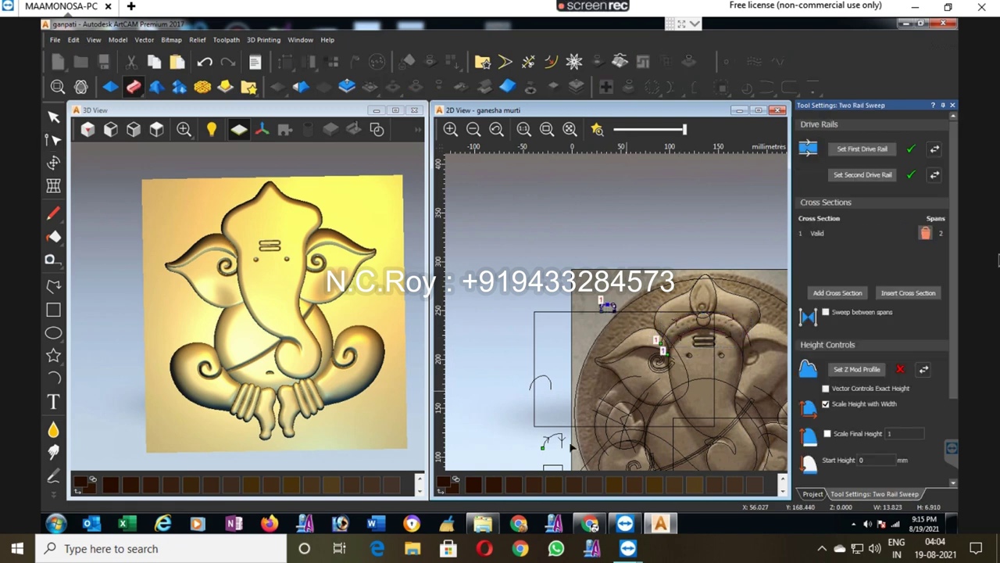
click(848, 372)
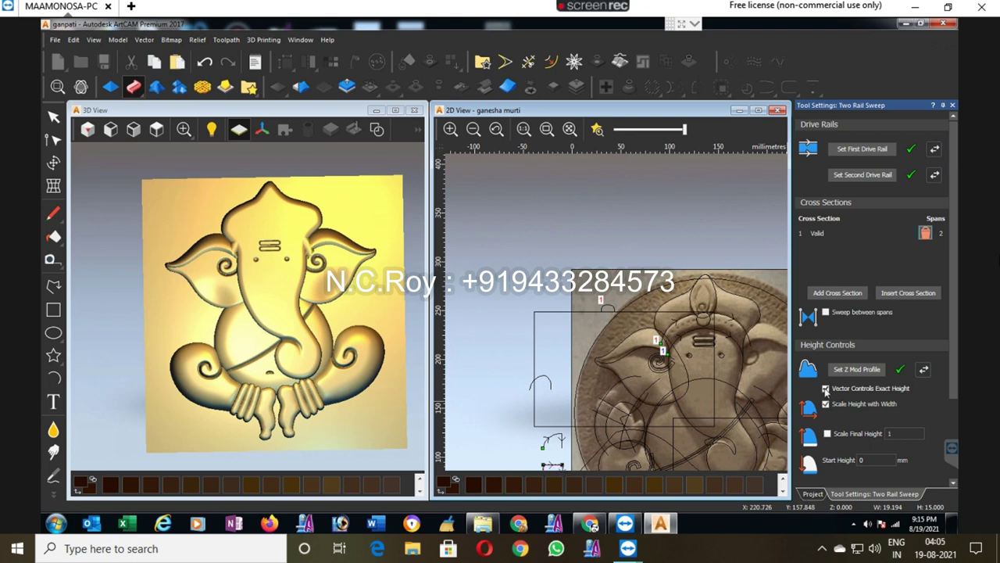
Step: Nudge the cross-section's bottom nodes down and apply the sweep to build the crown relief
scroll(954, 372, down, 3)
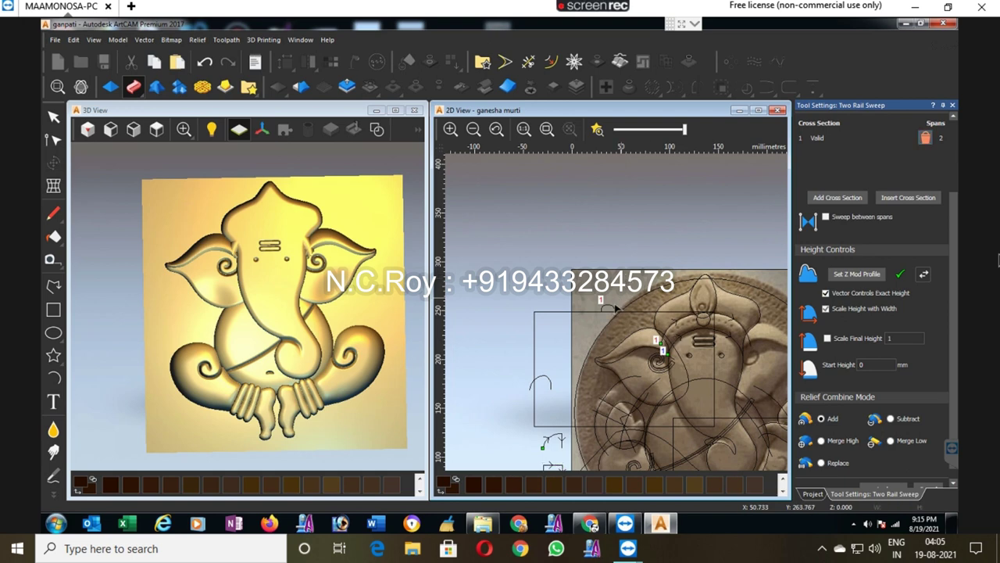
scroll(605, 307, up, 1)
scroll(579, 322, up, 1)
click(582, 313)
scroll(547, 337, up, 2)
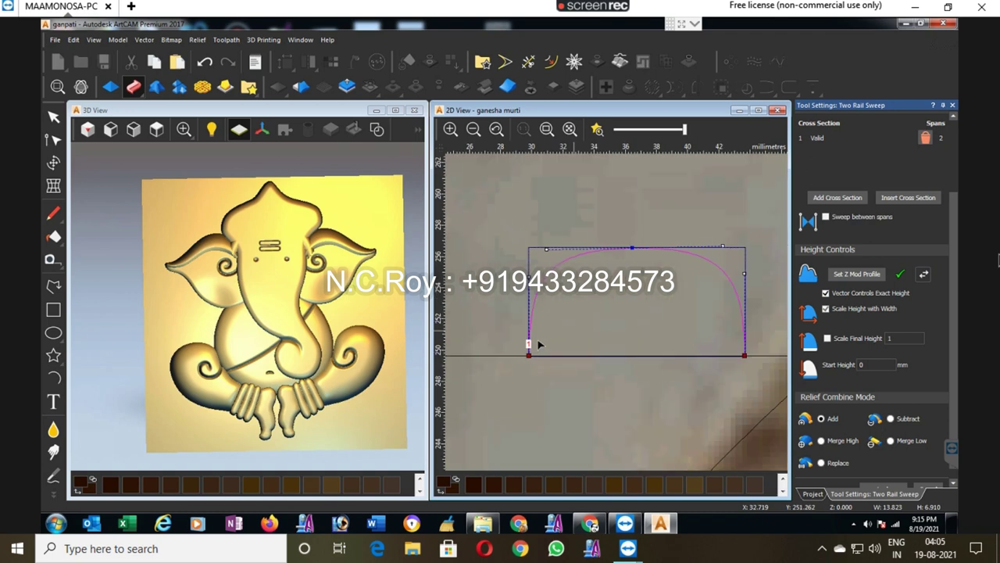
scroll(538, 344, up, 1)
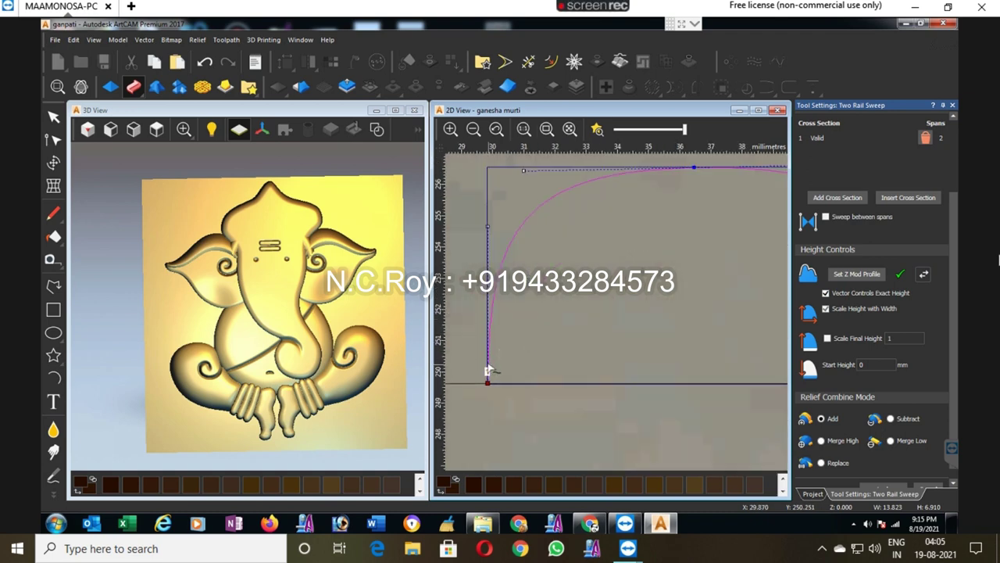
scroll(584, 366, down, 1)
scroll(631, 353, down, 1)
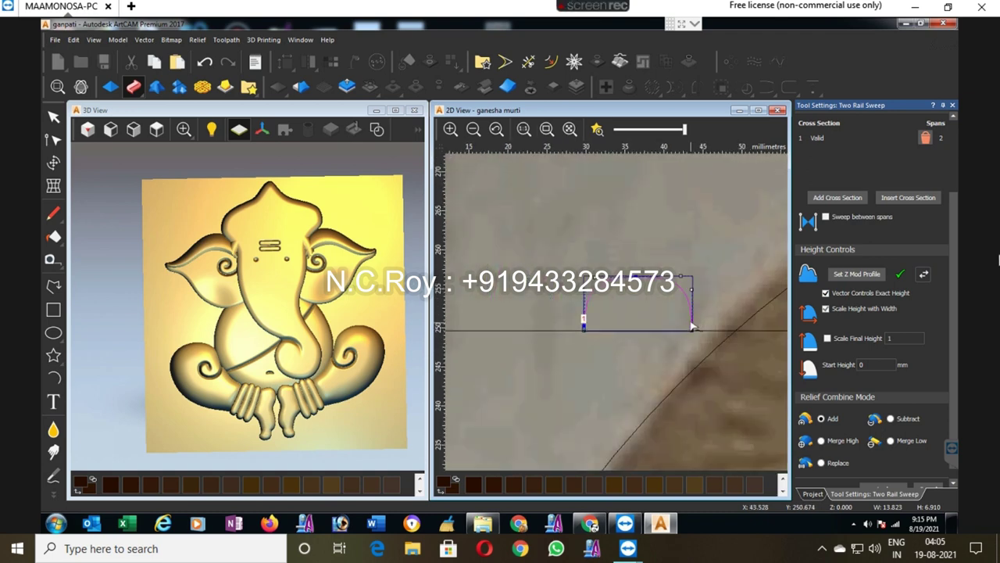
drag(560, 329, 705, 361)
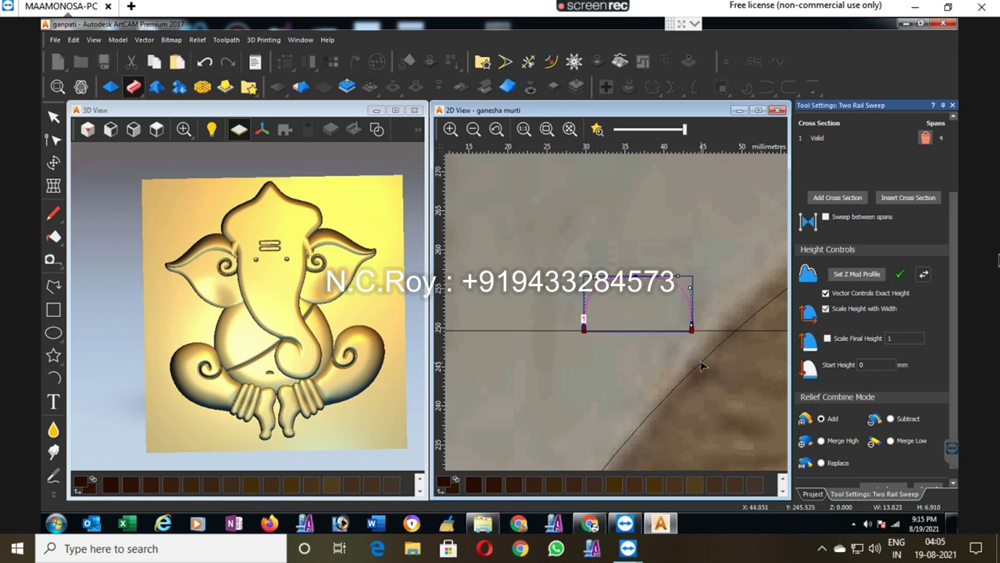
key(Down)
key(Down)
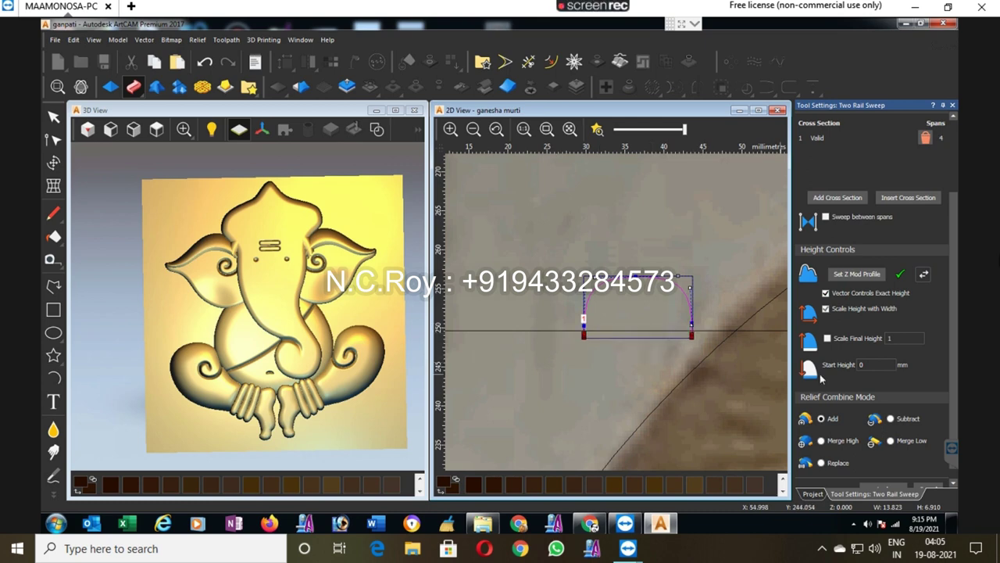
scroll(927, 468, down, 1)
click(893, 478)
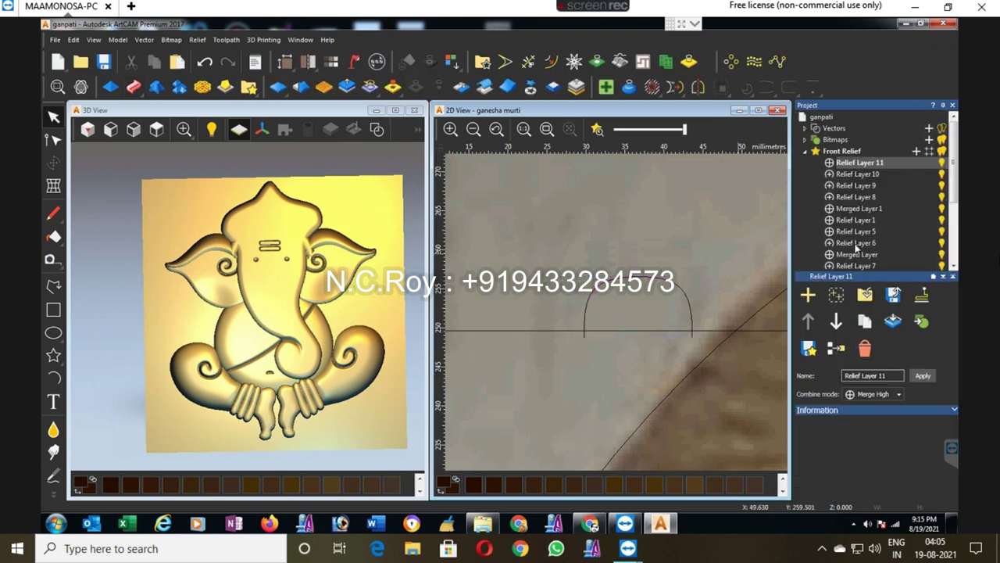
Step: Hide the Ganesha reference bitmap and step up through the relief layers from Merged Layer
click(597, 129)
scroll(955, 227, down, 2)
scroll(955, 226, down, 1)
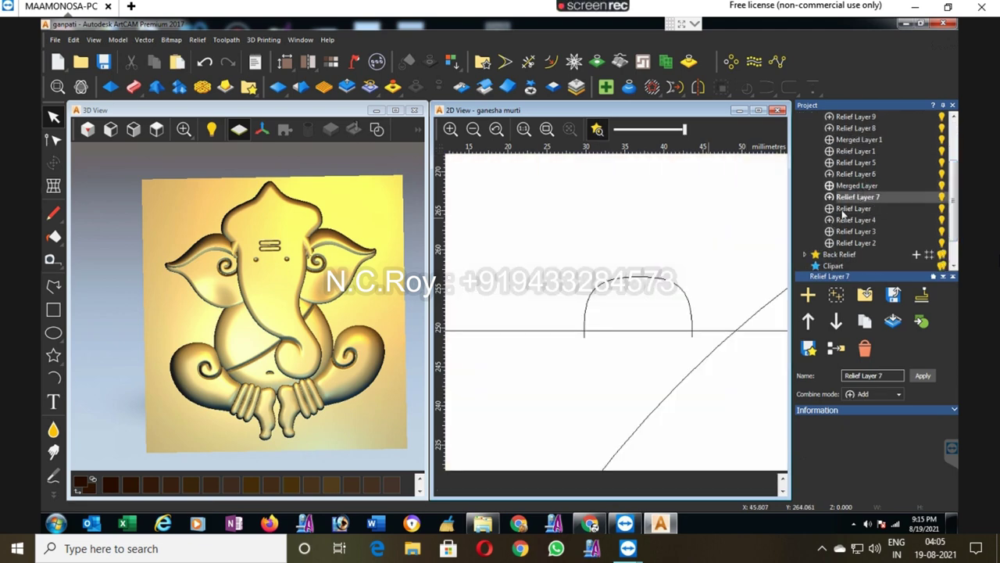
click(858, 186)
key(Up)
key(Up)
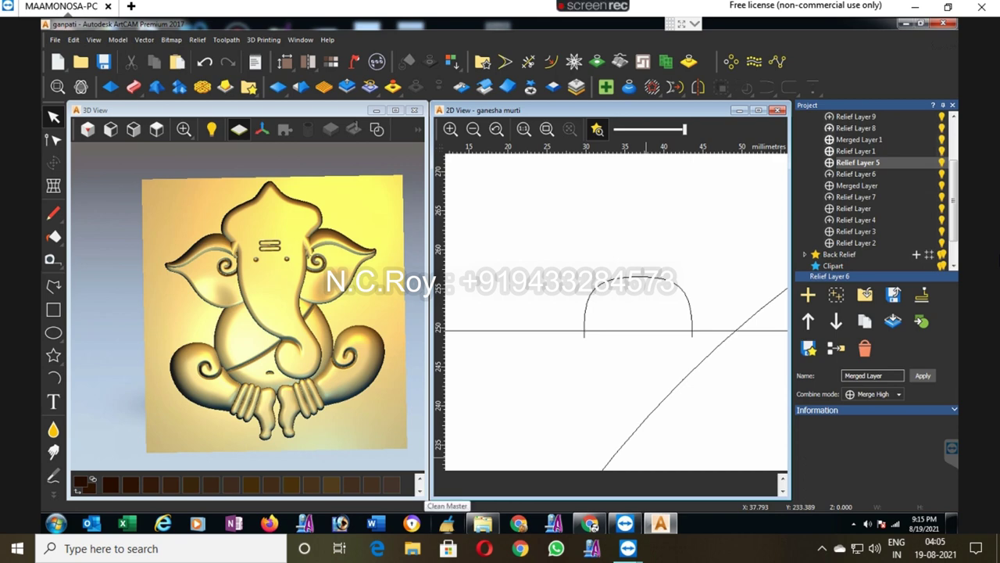
key(Up)
key(Up)
key(Up)
key(Up)
key(Up)
key(Up)
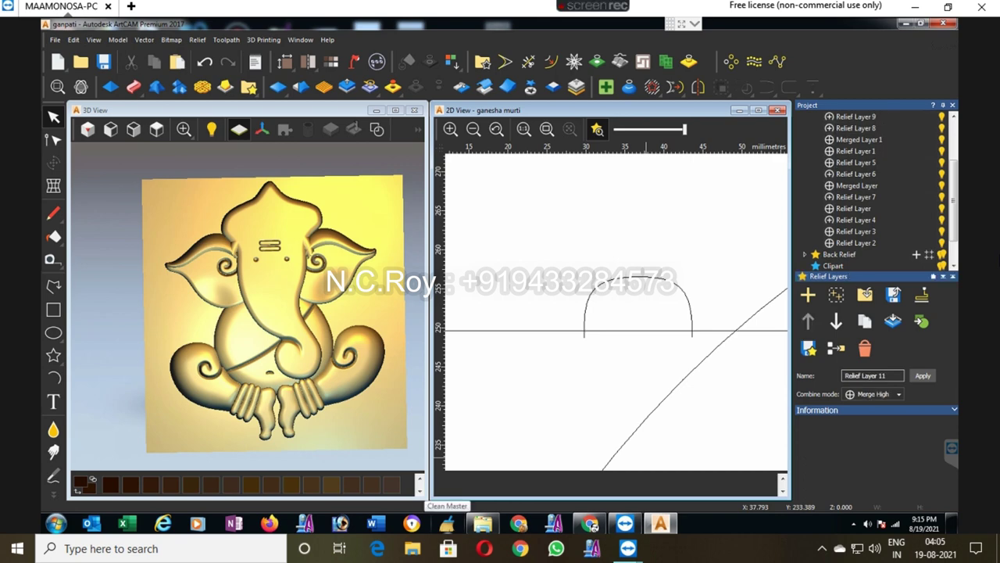
key(Up)
Step: Check the shapes of Relief Layers 2, 3, 4 and the layer named Relief Layer
click(856, 243)
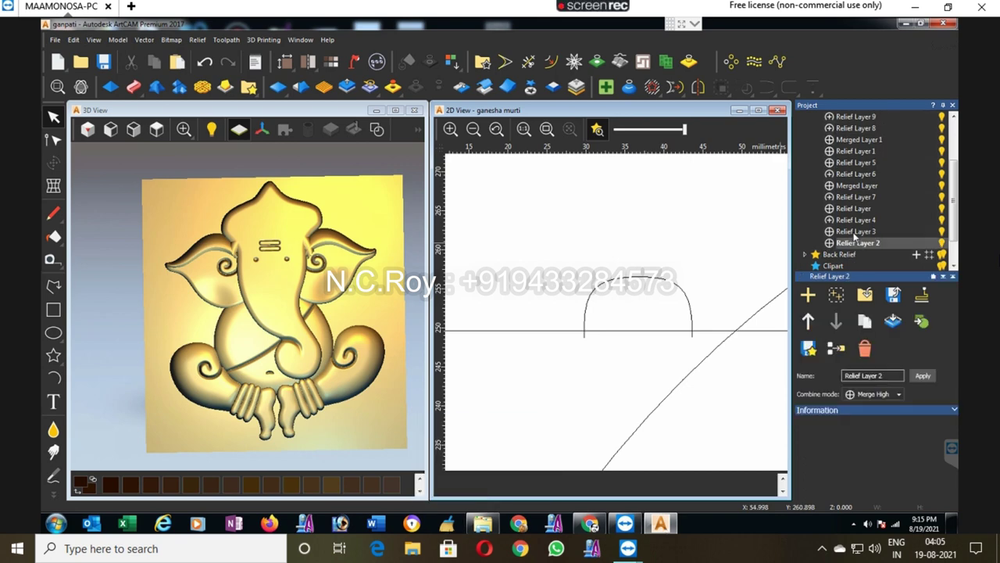
click(854, 228)
click(854, 221)
click(854, 209)
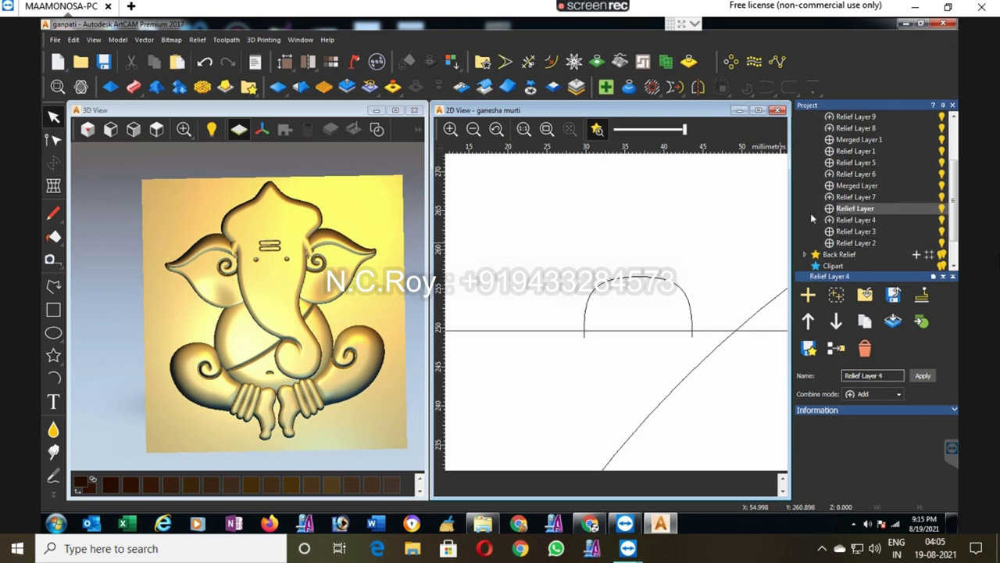
scroll(721, 227, down, 2)
scroll(720, 227, down, 2)
scroll(868, 232, up, 3)
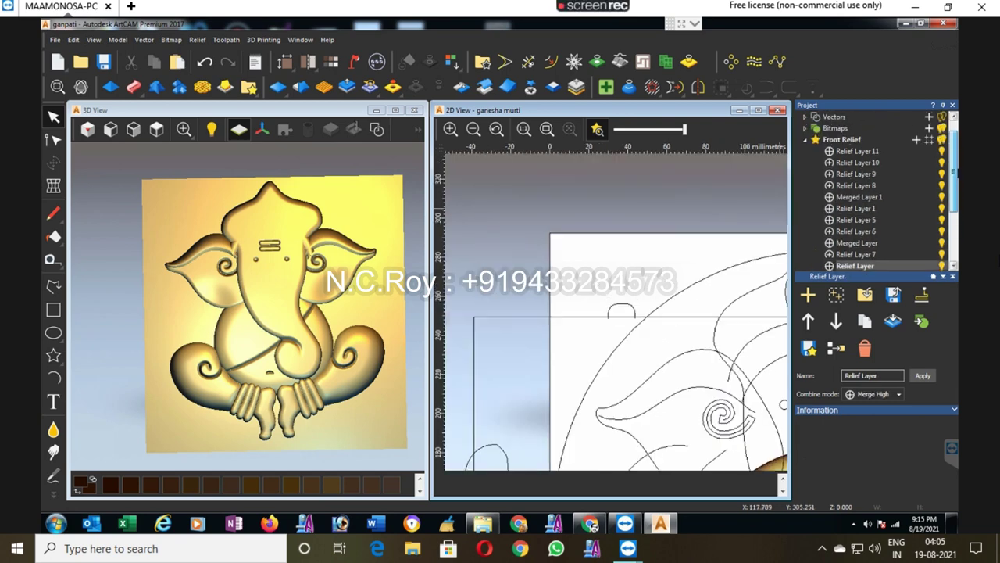
Step: Preview Merged Layer and Relief Layers 6, 5 and 1, then smudge-sculpt the head relief
click(853, 243)
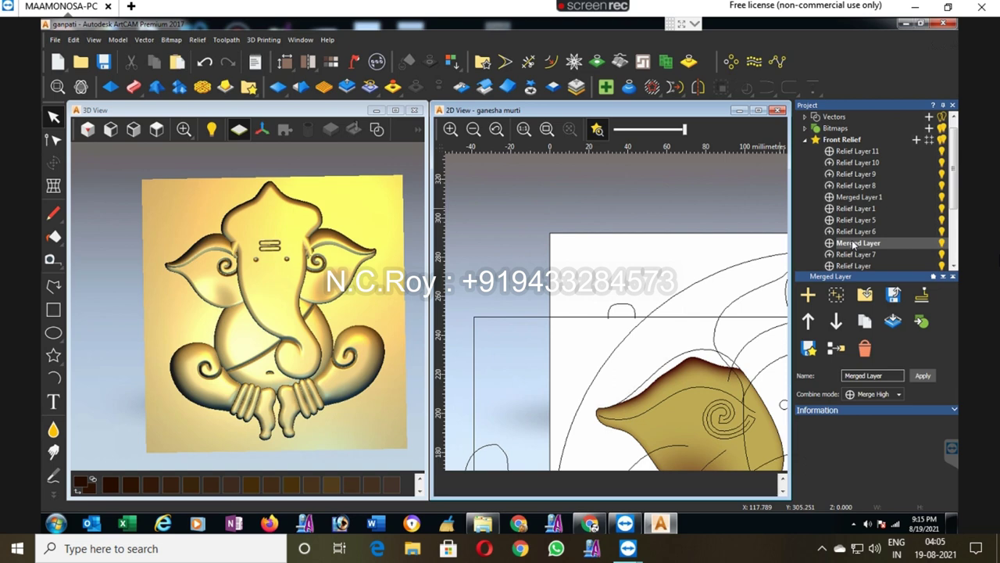
click(855, 231)
click(855, 220)
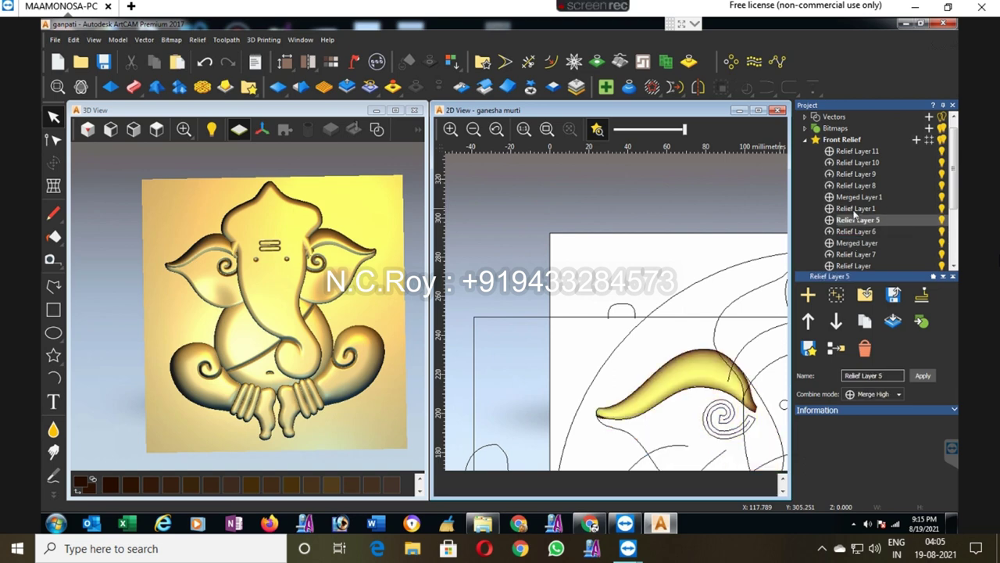
click(854, 208)
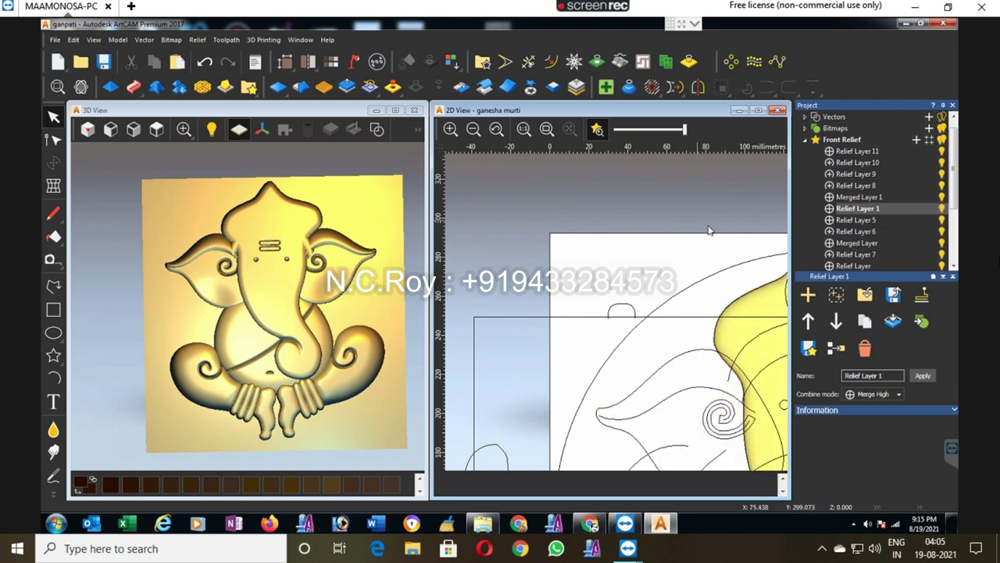
middle_drag(709, 230, 662, 300)
scroll(662, 300, up, 2)
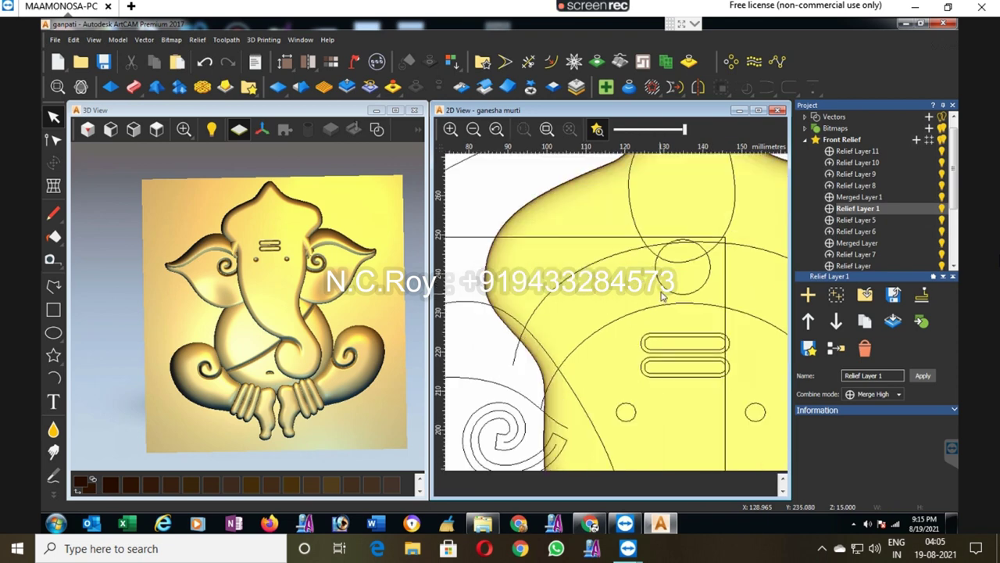
scroll(662, 297, down, 2)
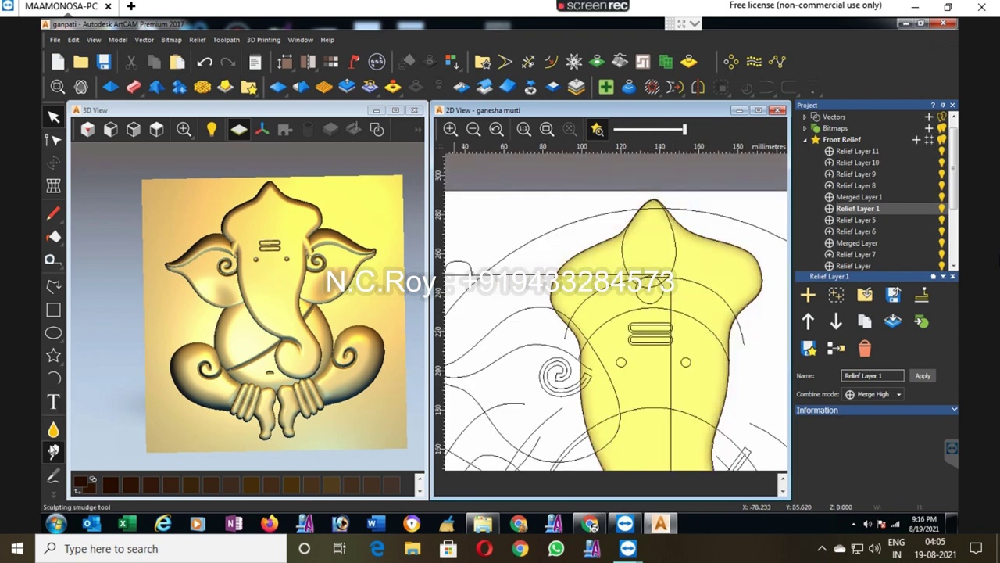
click(53, 452)
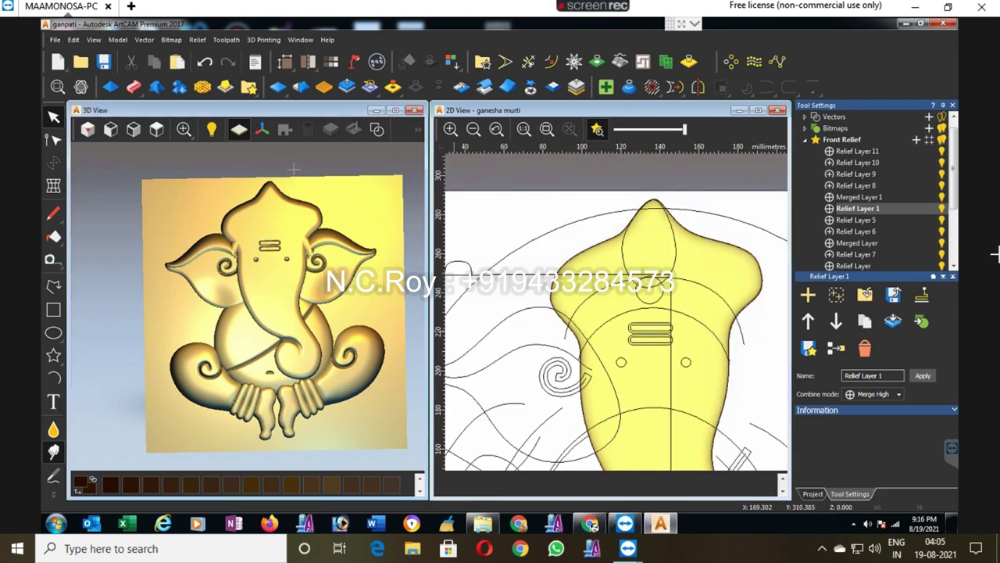
Step: Switch sculpting to the Carving Tool with a 65-pixel radius
scroll(301, 195, up, 2)
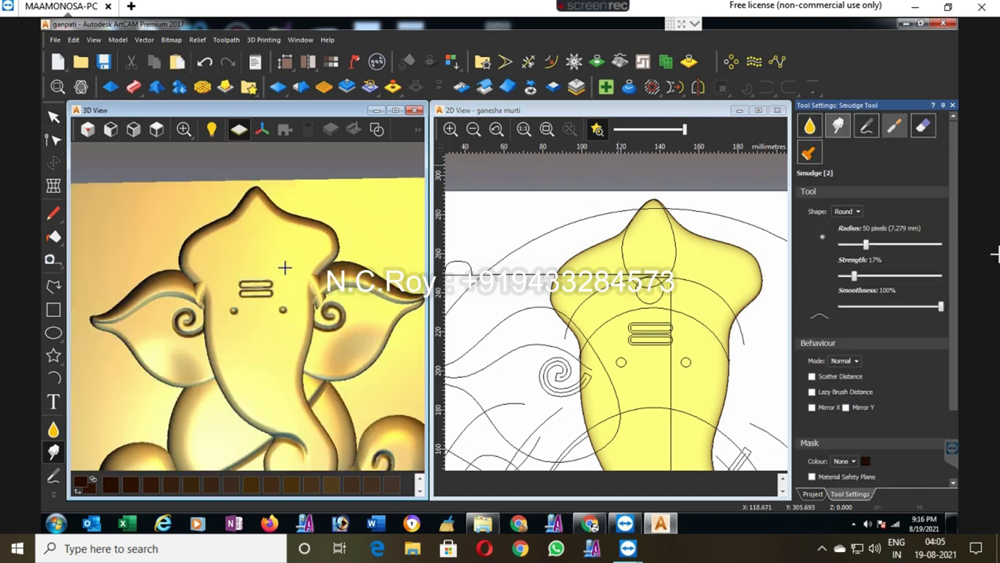
click(809, 125)
drag(861, 245, 854, 245)
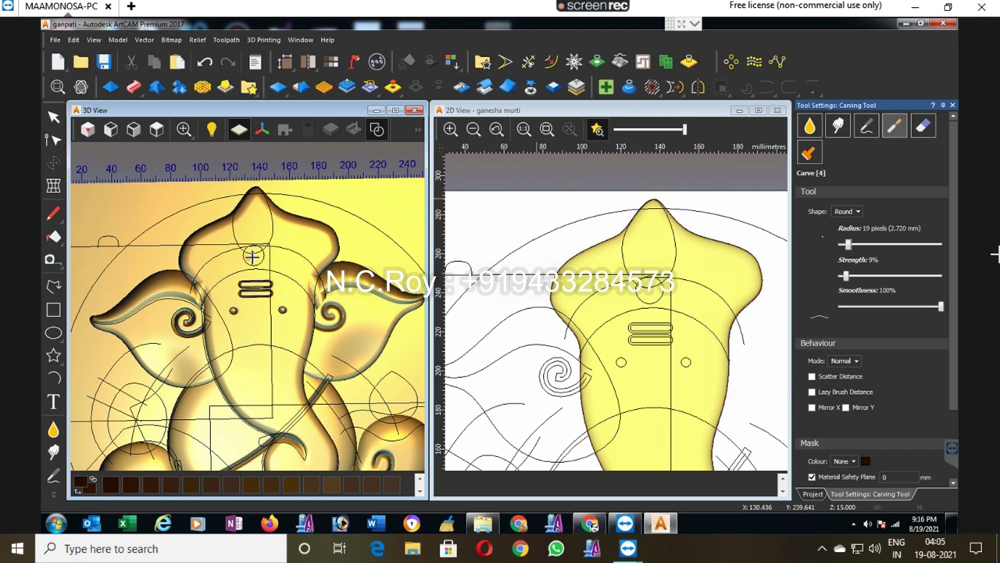
click(860, 246)
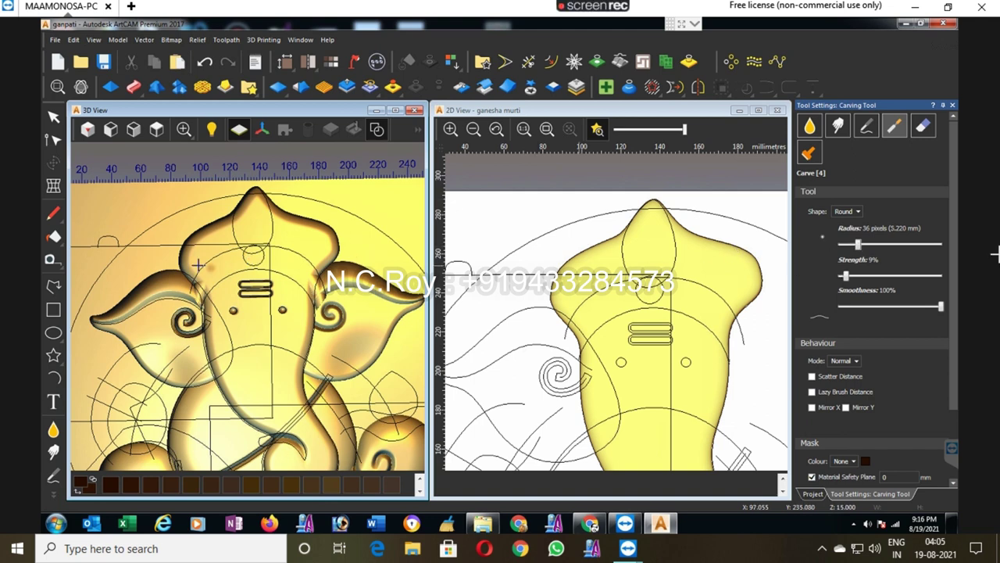
click(873, 246)
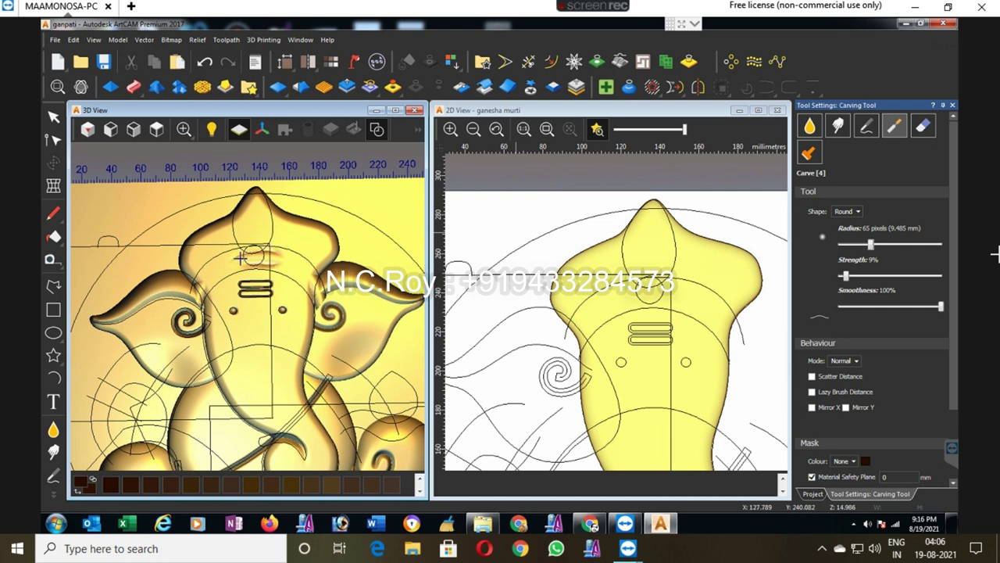
Step: Carve and deepen a band across the forehead just below the crown
mouse_move(287, 264)
mouse_down()
mouse_move(318, 276)
mouse_move(251, 255)
mouse_move(286, 254)
mouse_move(243, 252)
mouse_move(297, 266)
mouse_move(258, 260)
mouse_move(203, 277)
mouse_move(244, 257)
mouse_move(196, 286)
mouse_move(226, 262)
mouse_move(201, 277)
mouse_move(212, 267)
mouse_up()
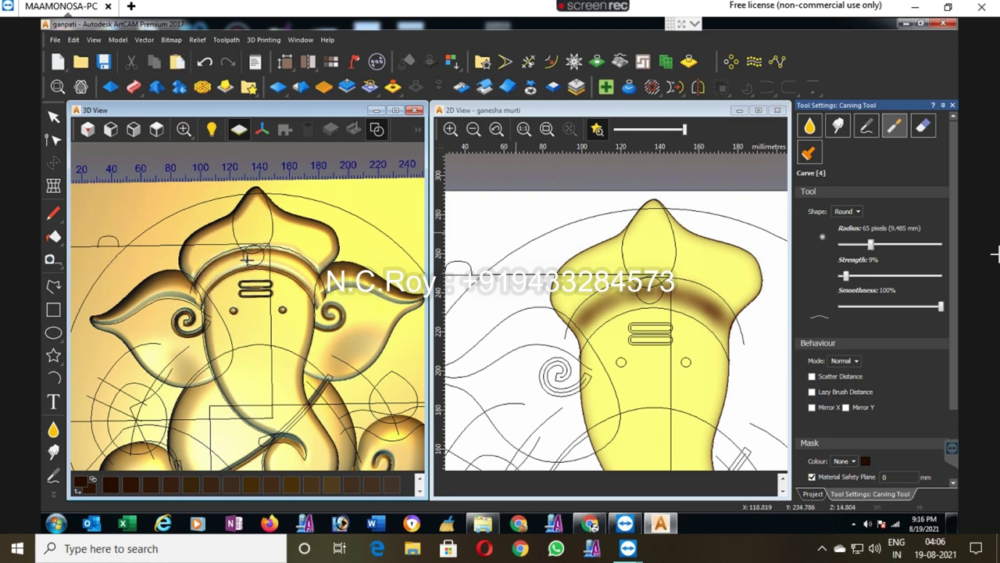
drag(316, 278, 277, 256)
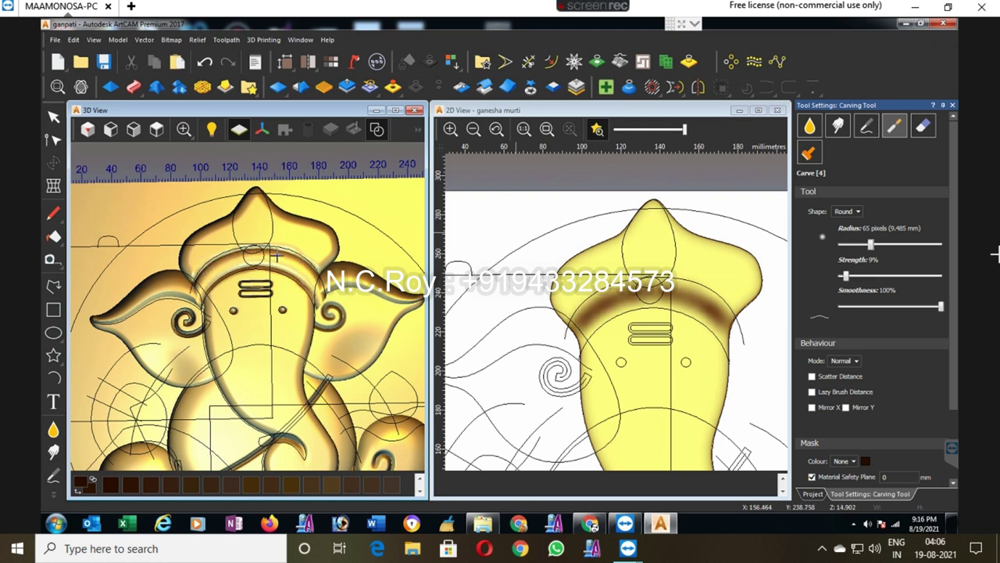
scroll(244, 257, up, 2)
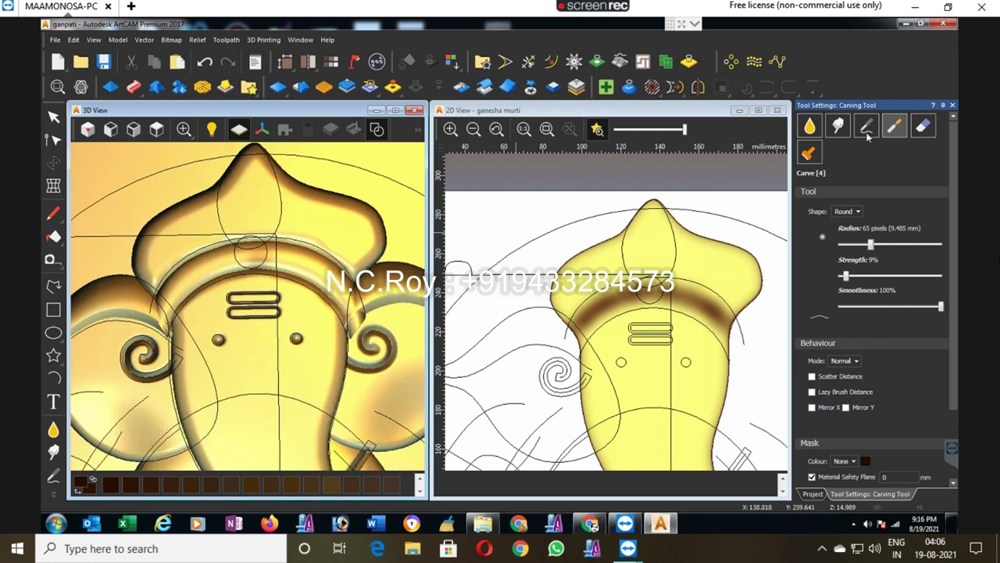
scroll(244, 258, up, 2)
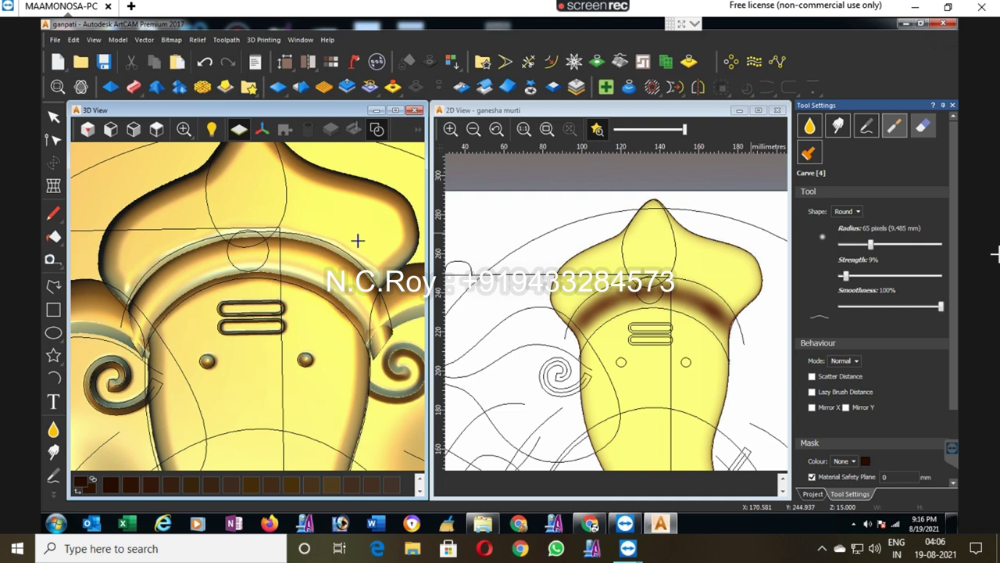
key(5)
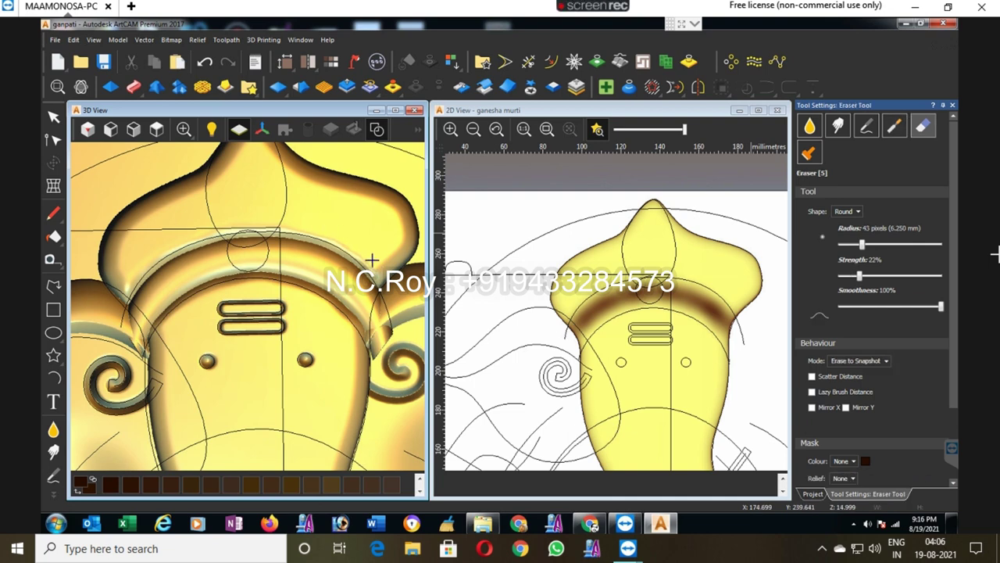
Step: Enlarge the eraser brush radius and raise the smoothing strength to 46%
drag(862, 244, 876, 246)
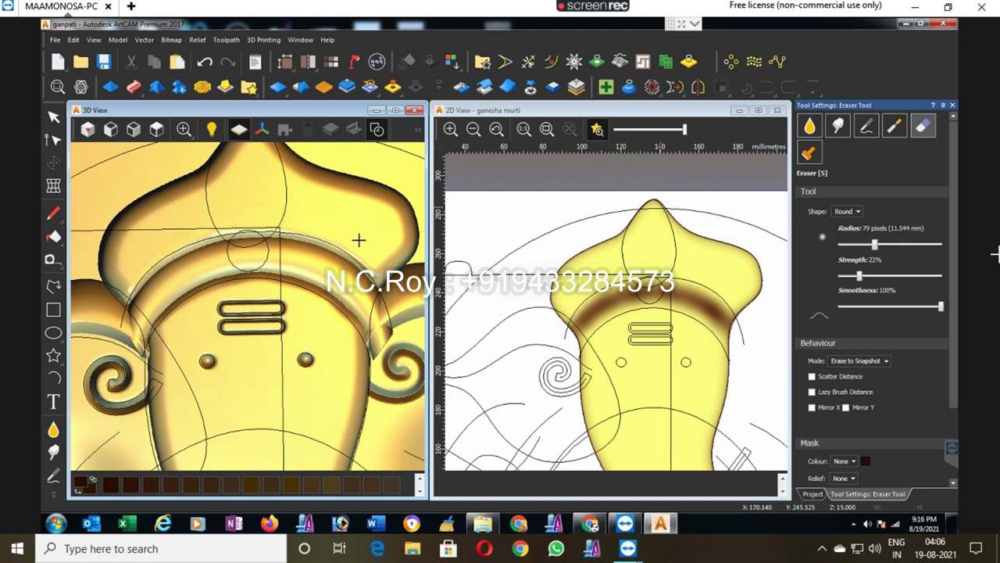
click(816, 130)
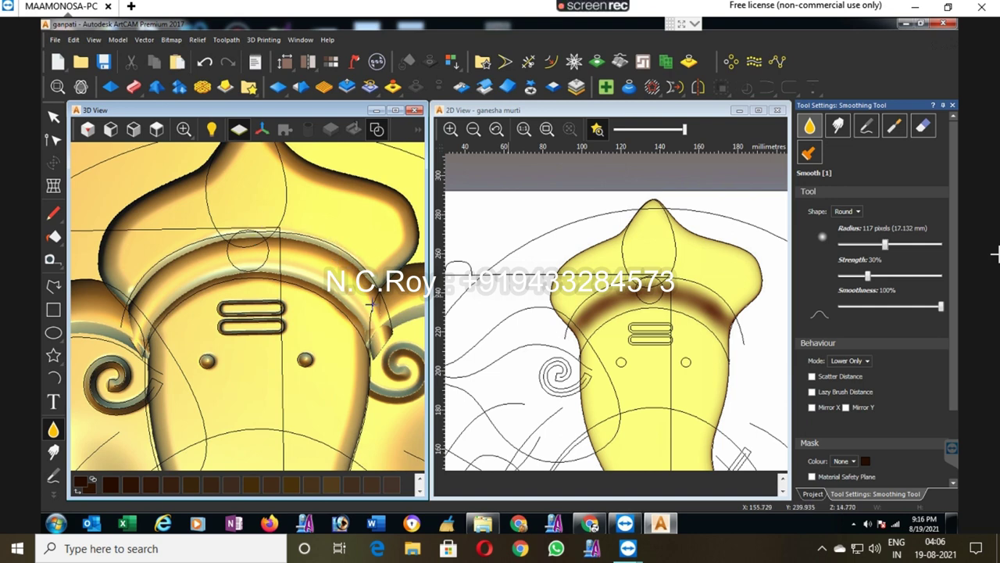
drag(868, 276, 884, 276)
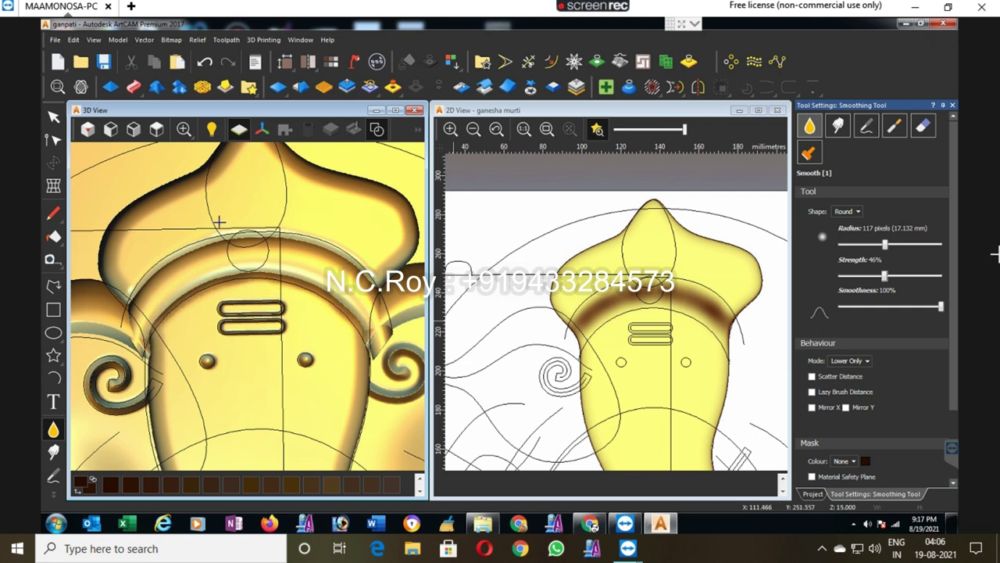
Step: Carve along the edge of the crown band with the Carving Tool, then return to the layer list
click(894, 125)
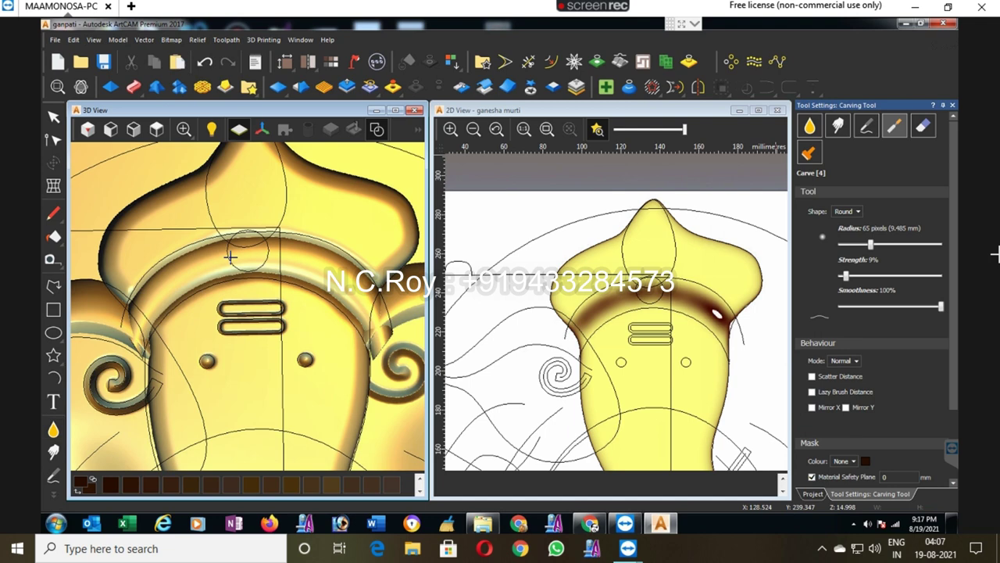
drag(172, 273, 140, 309)
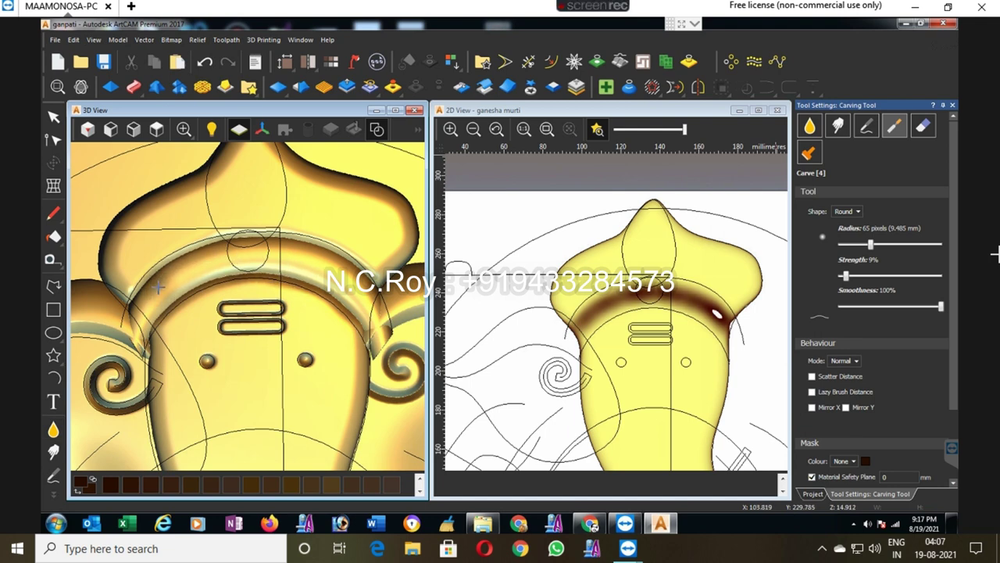
click(837, 125)
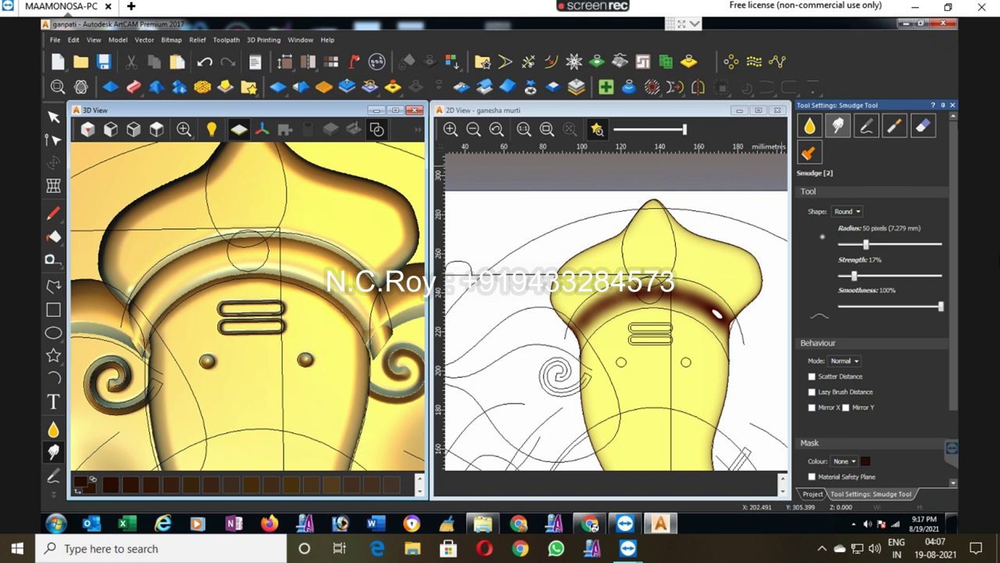
click(952, 106)
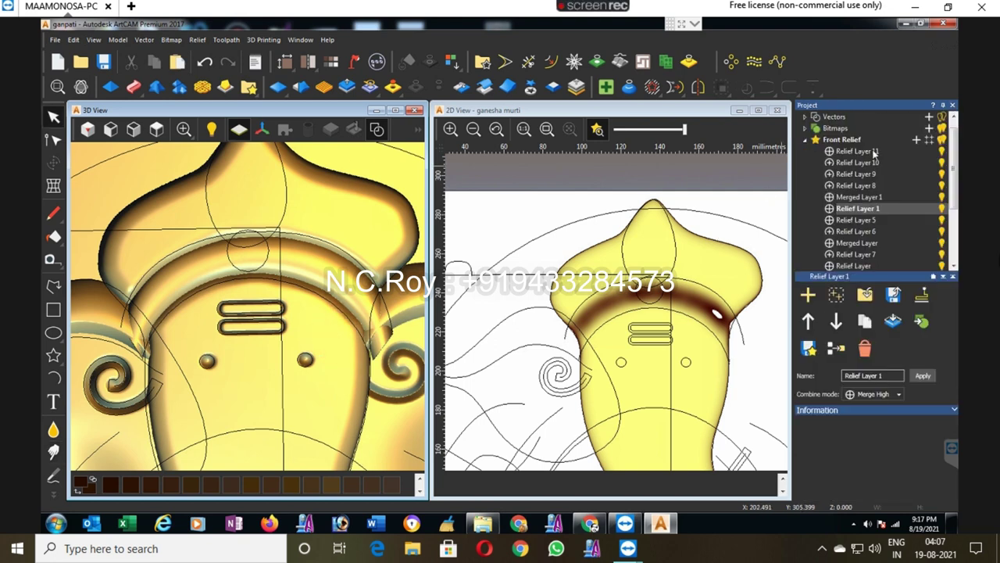
Step: Carve down the right and left ends of the crescent on Relief Layer 11
click(859, 151)
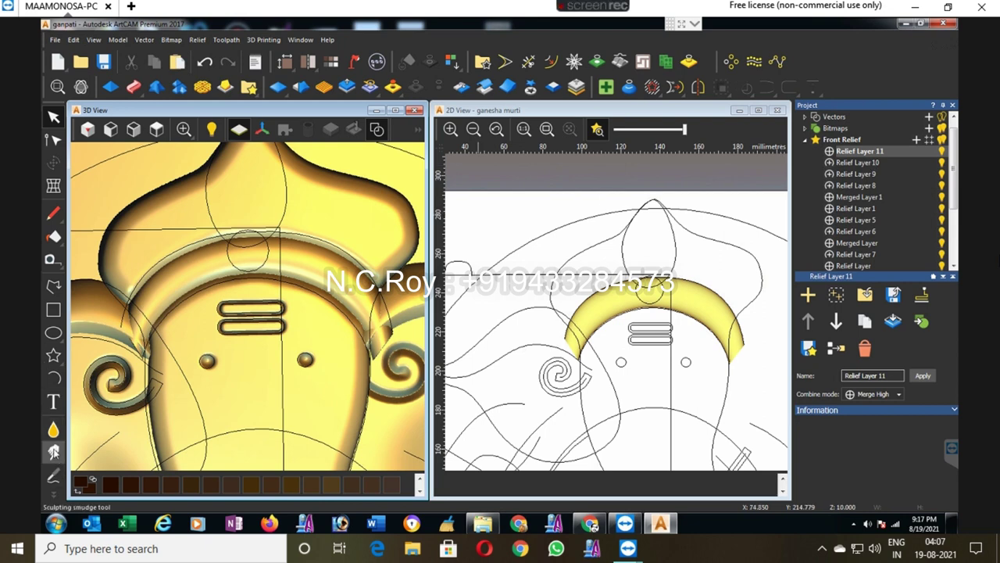
click(53, 452)
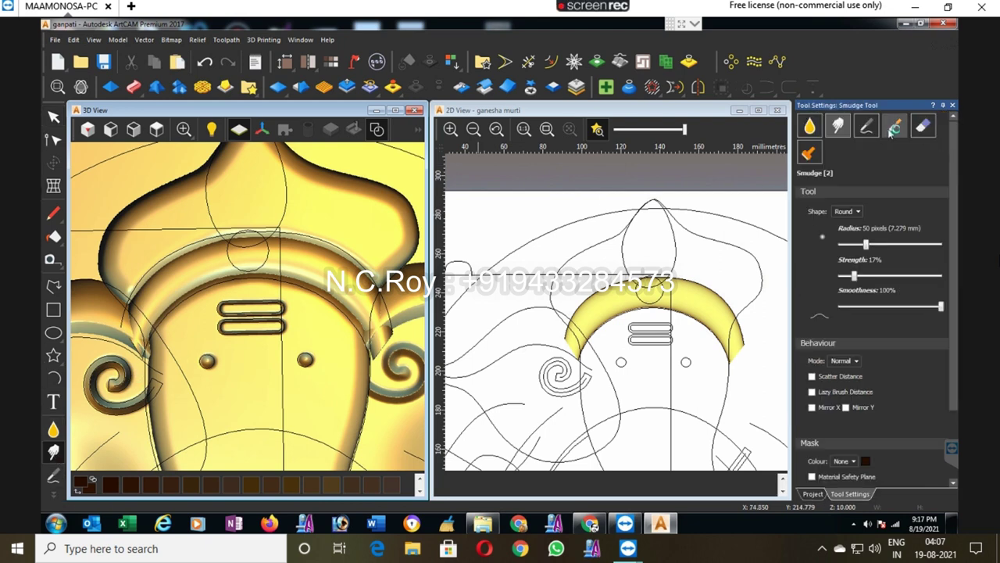
key(c)
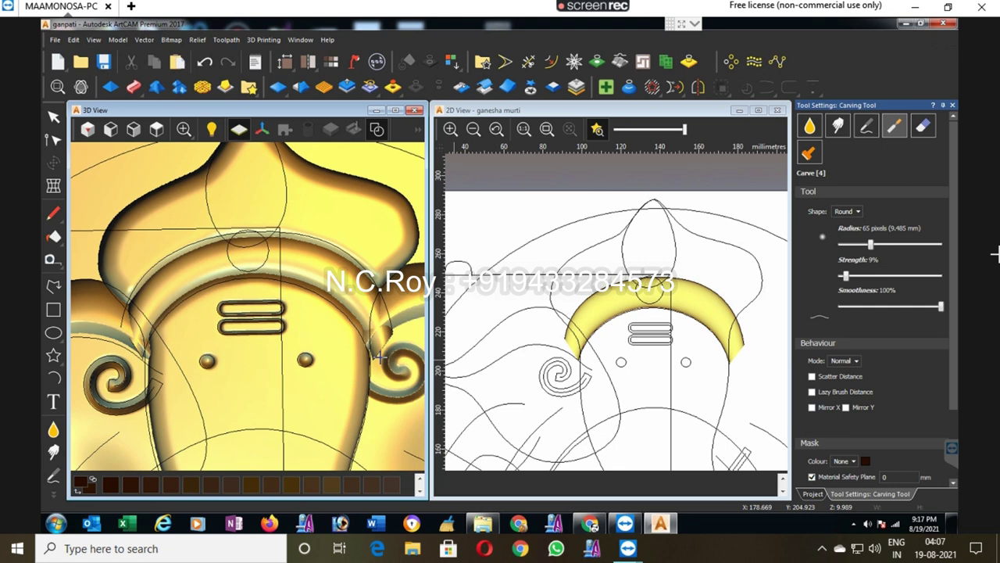
mouse_move(380, 354)
mouse_down()
mouse_move(374, 310)
mouse_move(346, 336)
mouse_move(339, 328)
mouse_up()
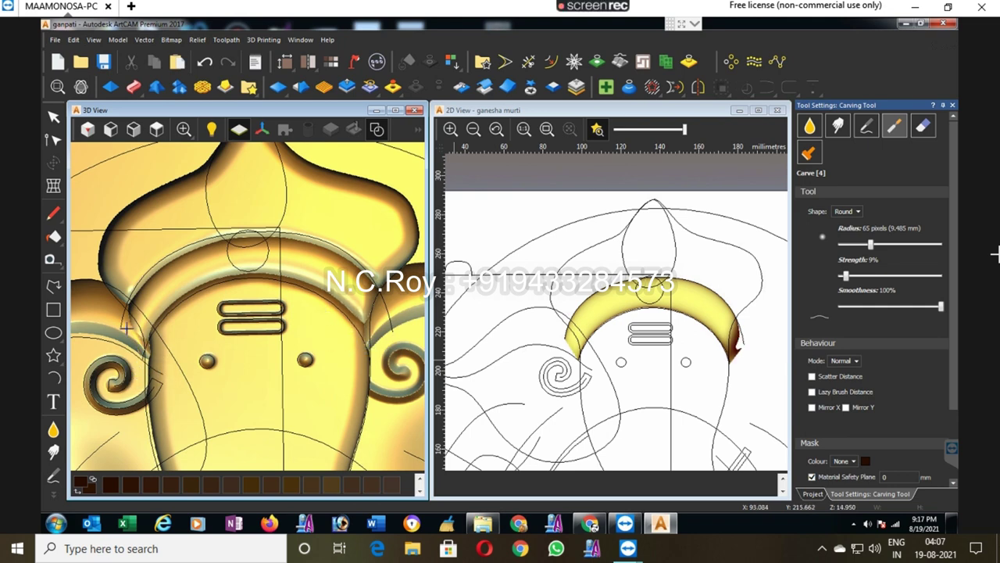
drag(127, 325, 133, 348)
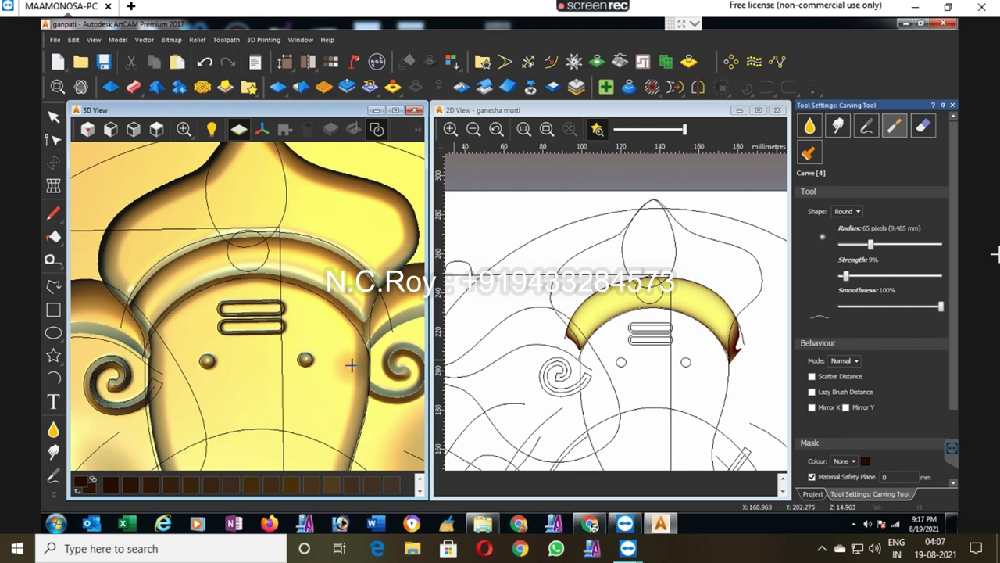
Step: Close sculpting and add a new empty Relief Layer 12
scroll(345, 359, down, 3)
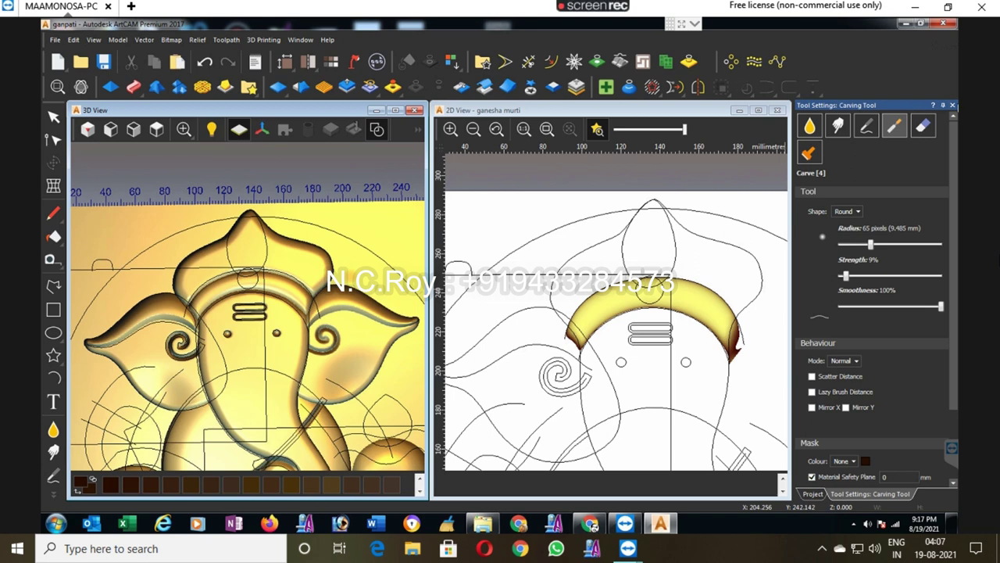
click(952, 104)
click(913, 140)
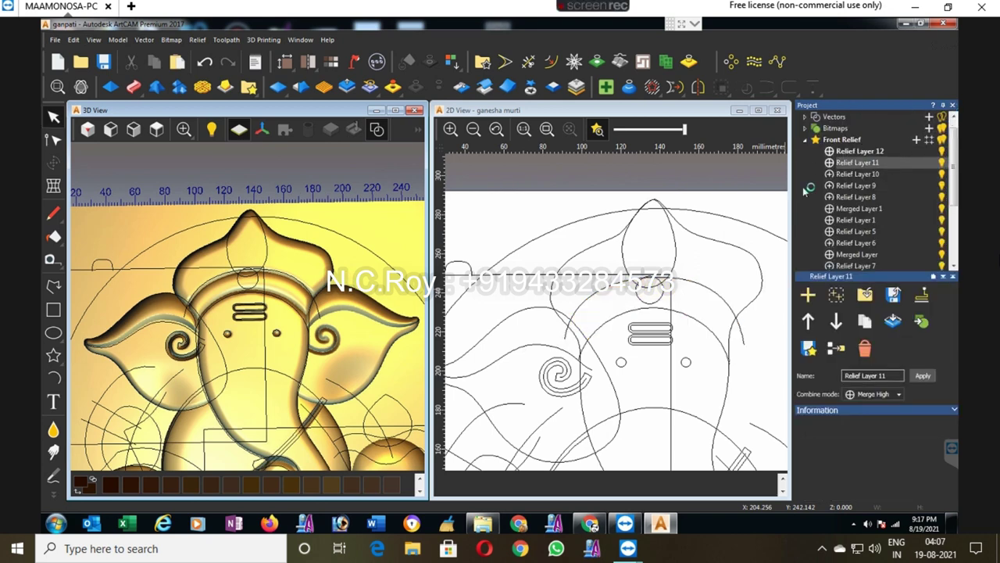
Step: Make Relief Layer 12 active and open the crown-tip teardrop vector in the Shape Editor
click(830, 151)
click(598, 132)
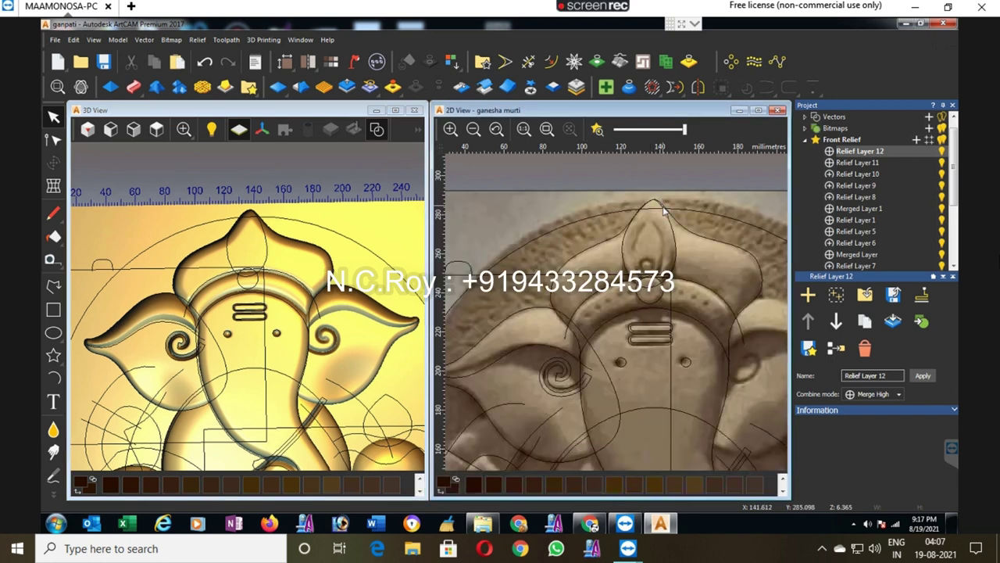
click(670, 227)
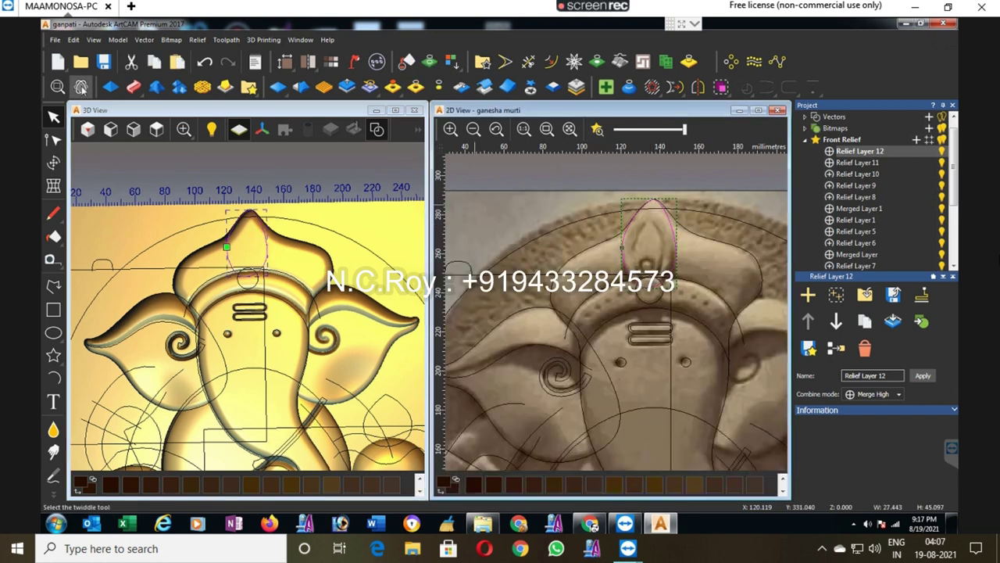
double_click(671, 227)
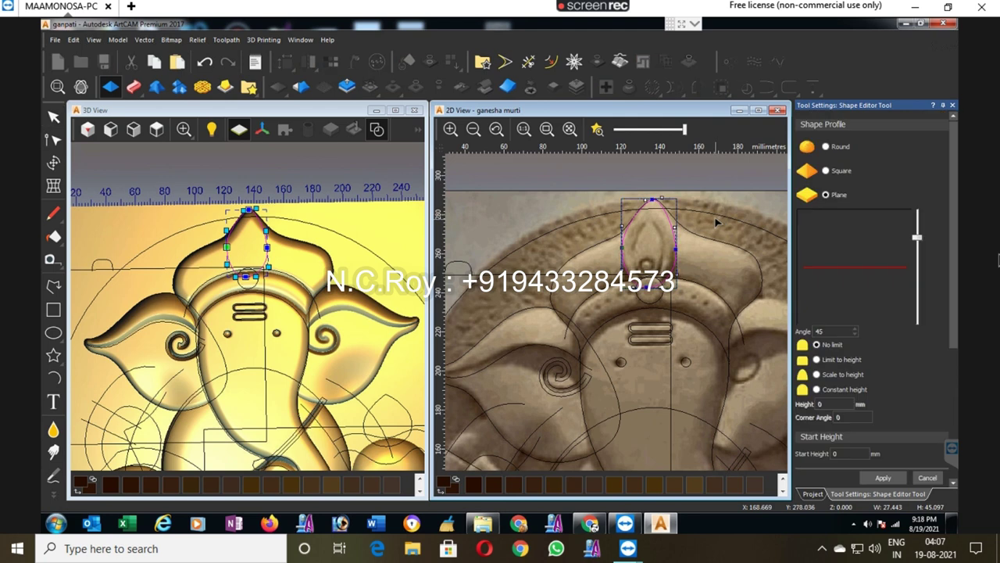
Step: Dome the teardrop with a Round 90° profile, limited to 4 mm height from an 11 mm start
click(826, 147)
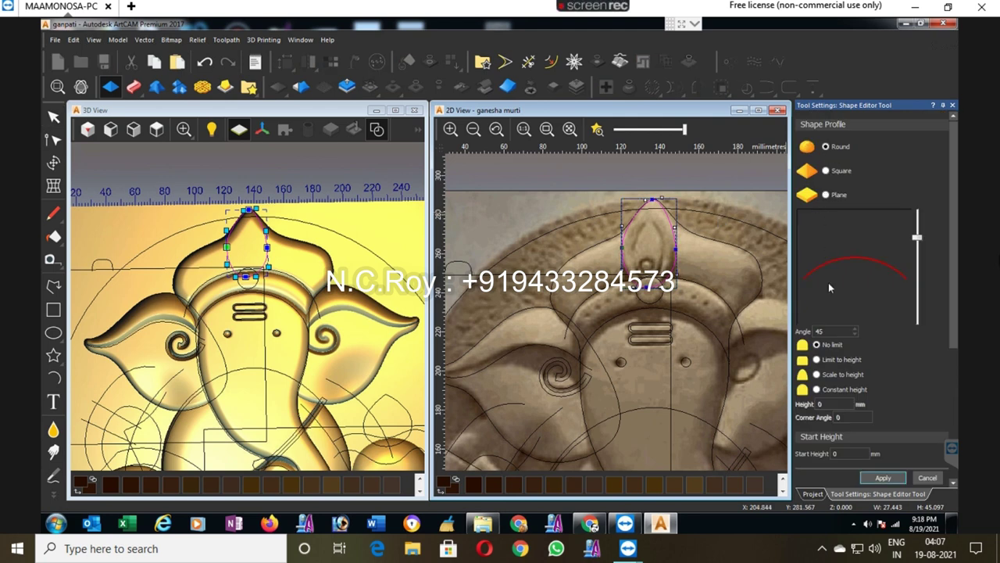
click(817, 359)
key(Tab)
text(1)
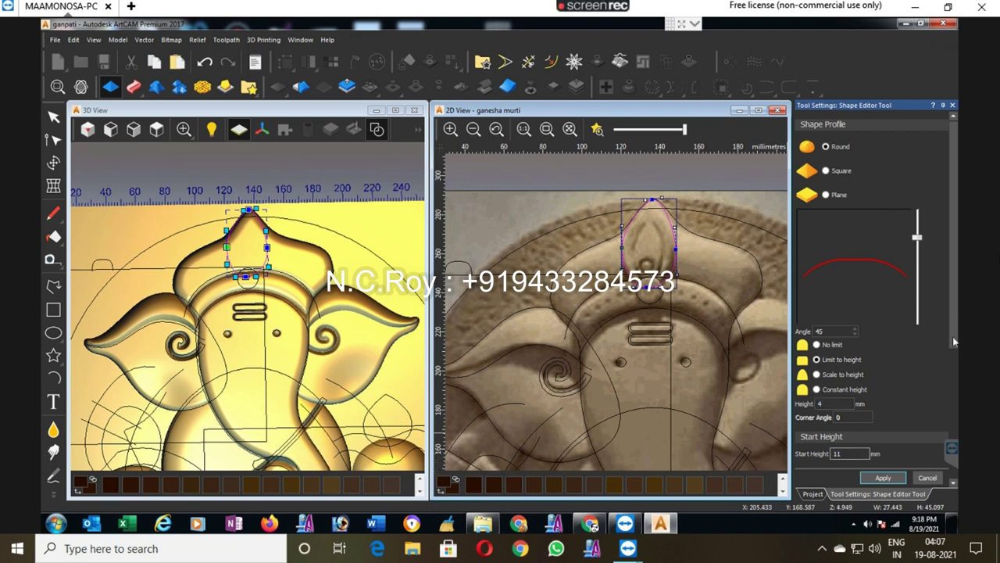
scroll(821, 417, down, 3)
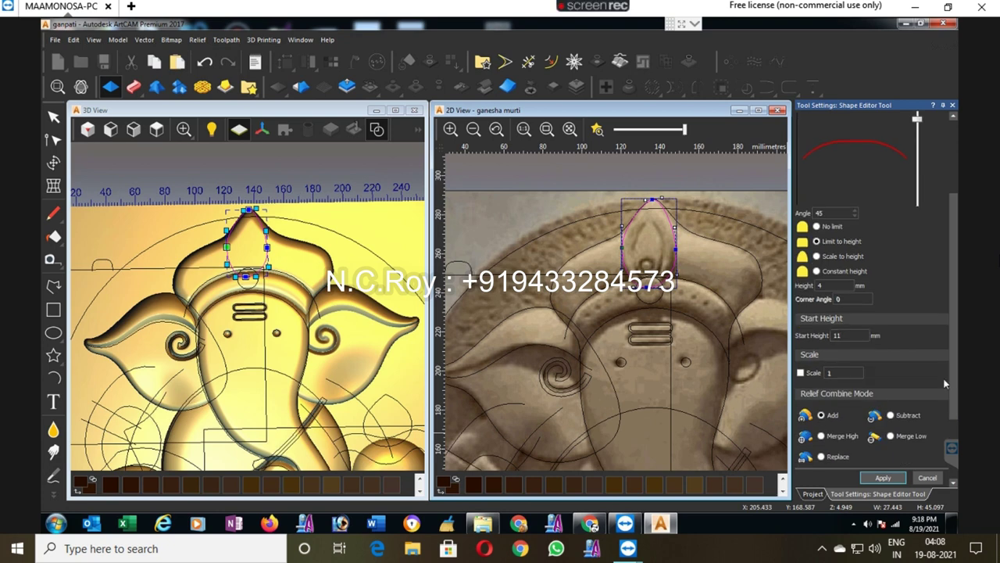
scroll(944, 383, up, 3)
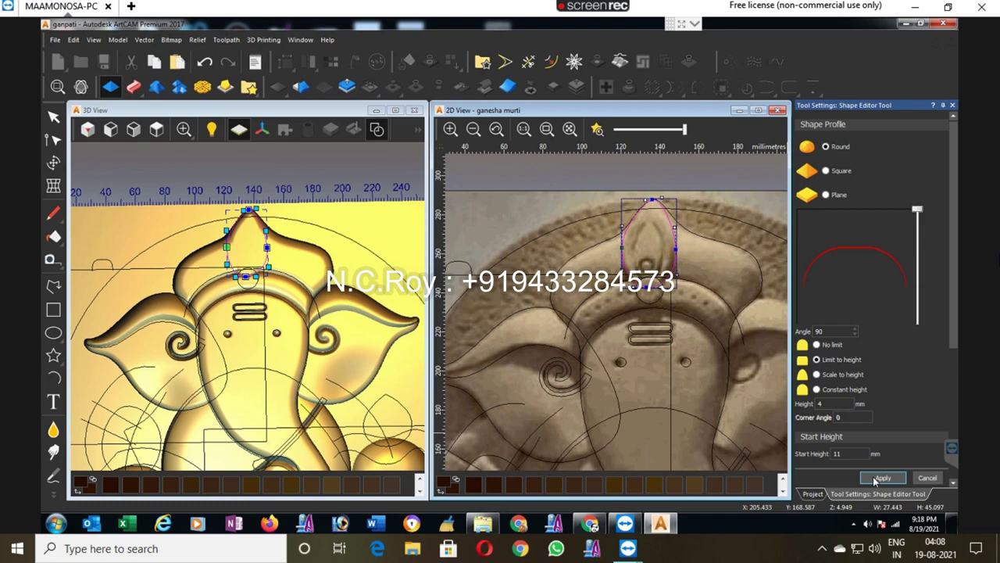
click(597, 130)
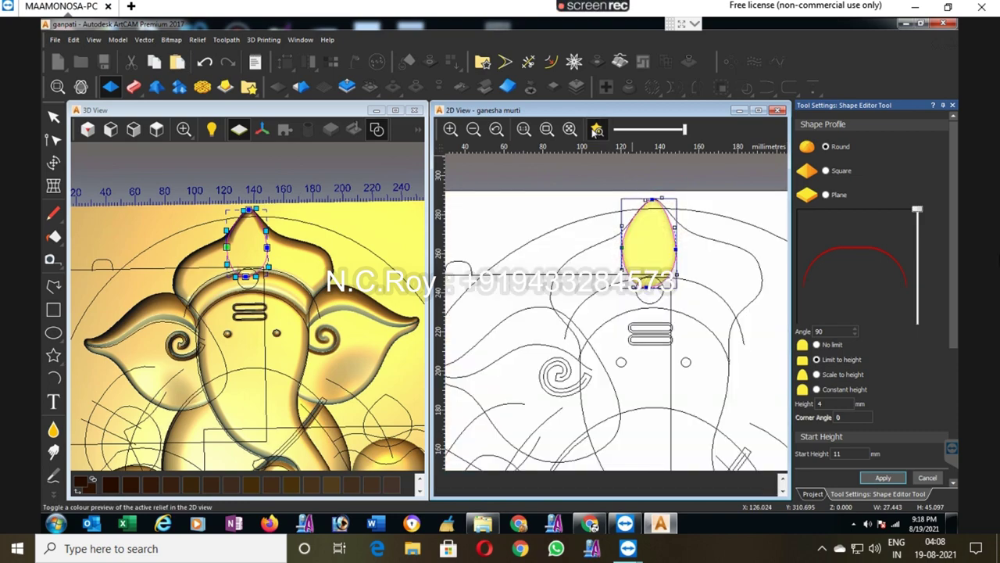
click(597, 130)
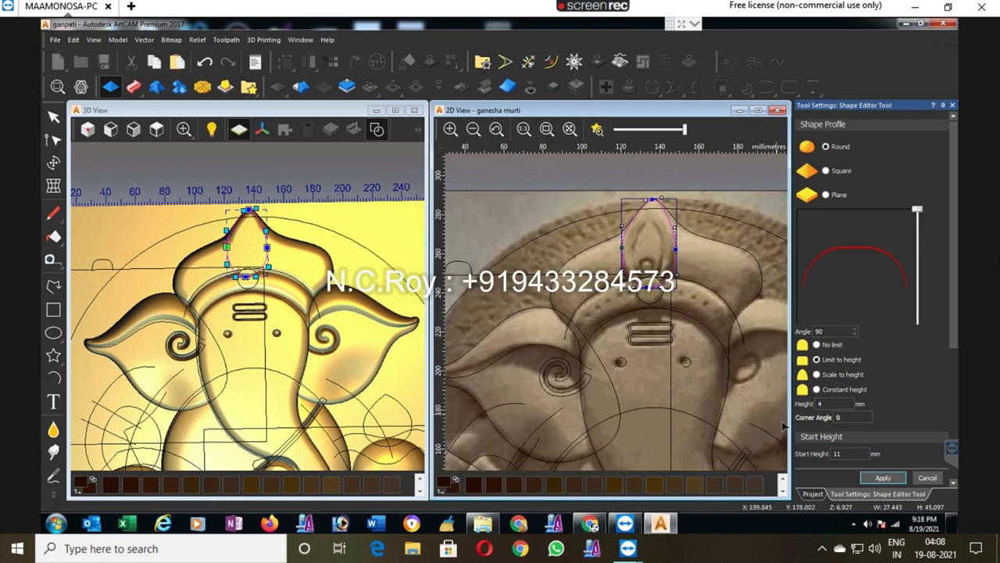
click(927, 478)
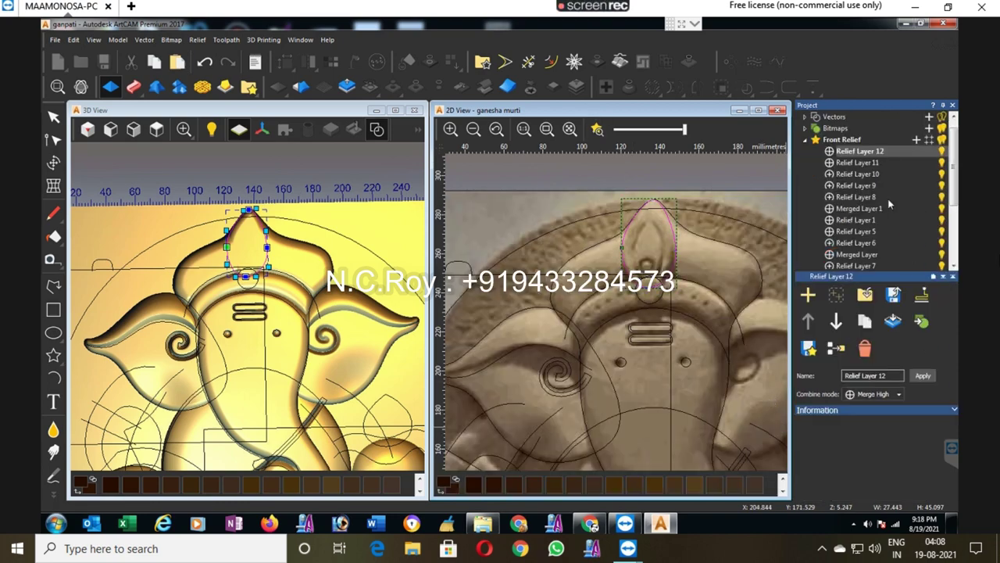
Step: Make Relief Layer 13 active and open the small circle below the crown in the Shape Editor
click(805, 172)
click(840, 151)
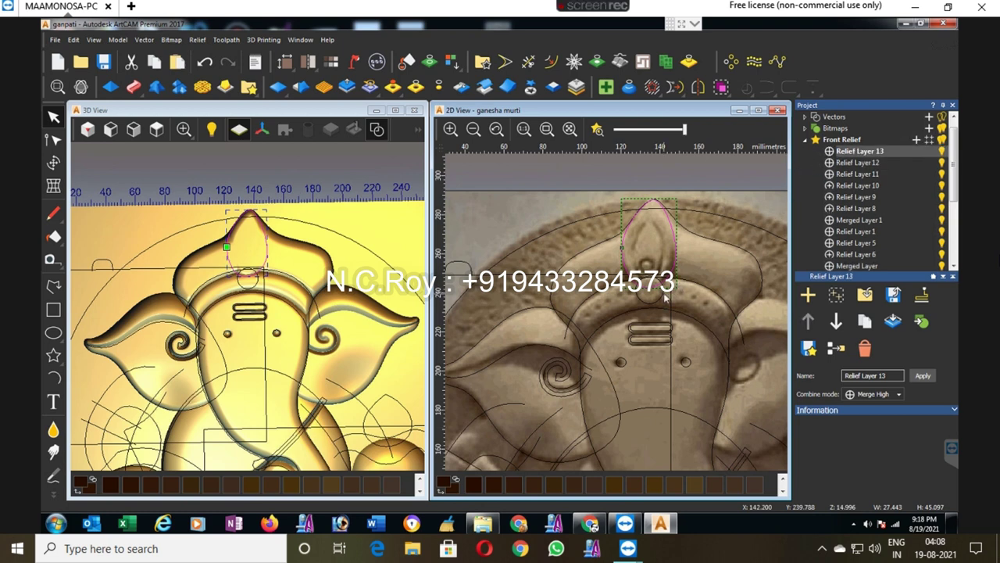
click(663, 298)
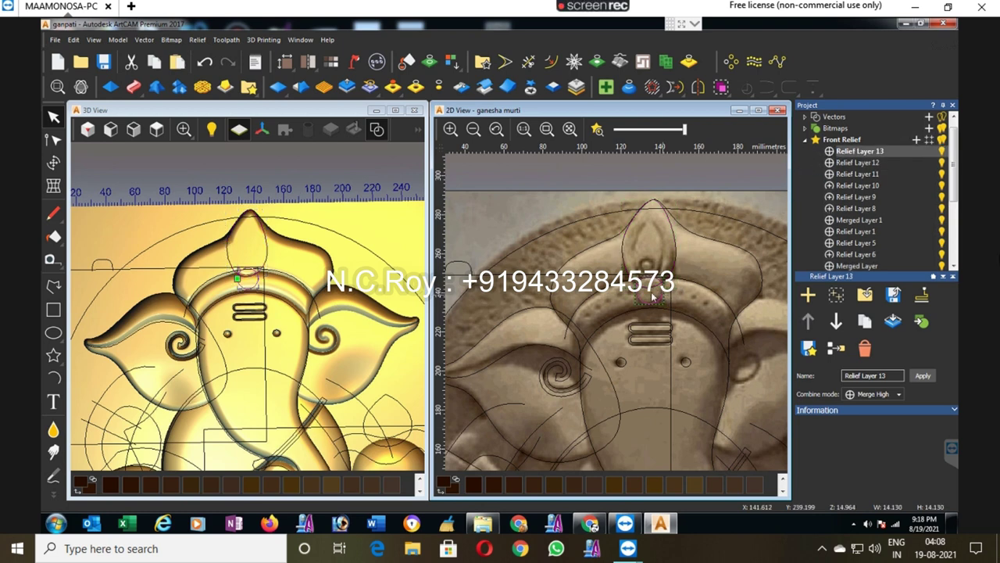
click(112, 88)
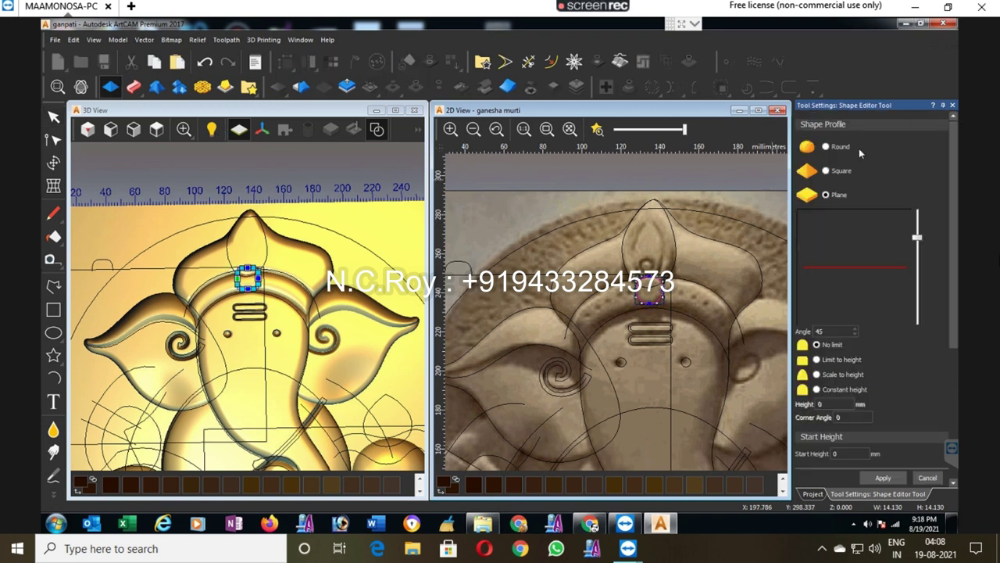
Step: Dome the circle with a Round 90° profile limited to 4 mm from 11 mm, then hide Relief Layer 12
click(832, 147)
click(824, 404)
text(4)
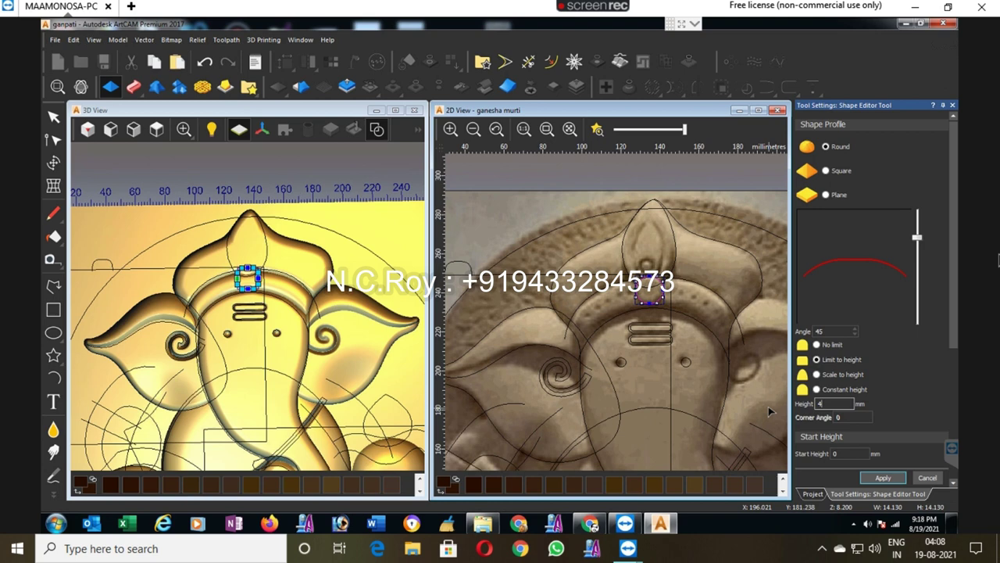
click(843, 454)
text(11)
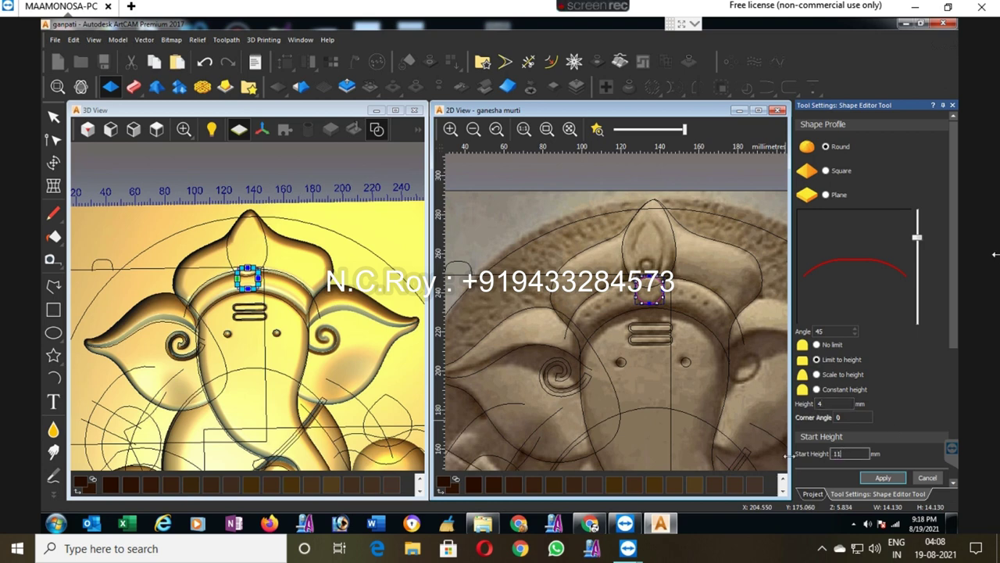
drag(919, 238, 918, 209)
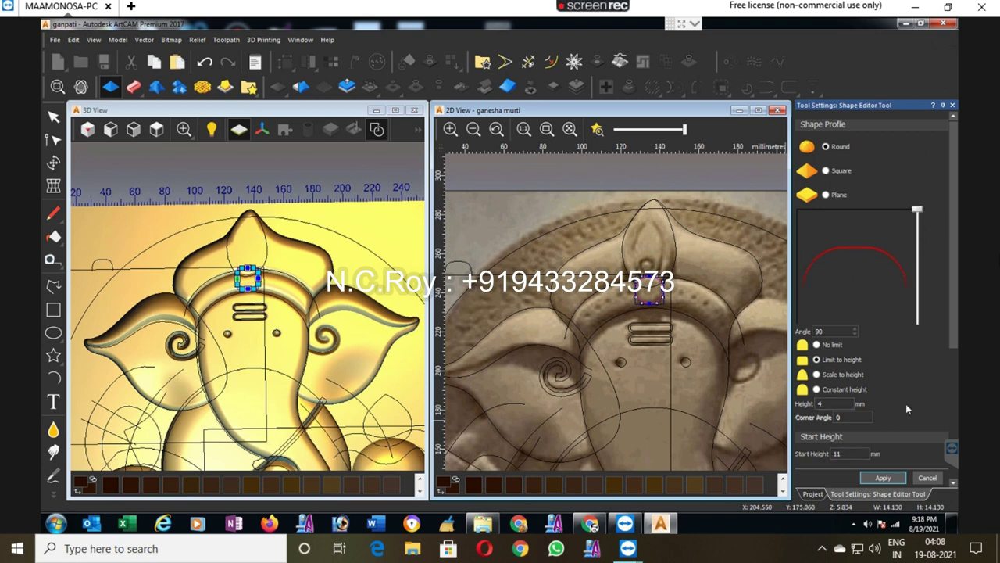
click(896, 482)
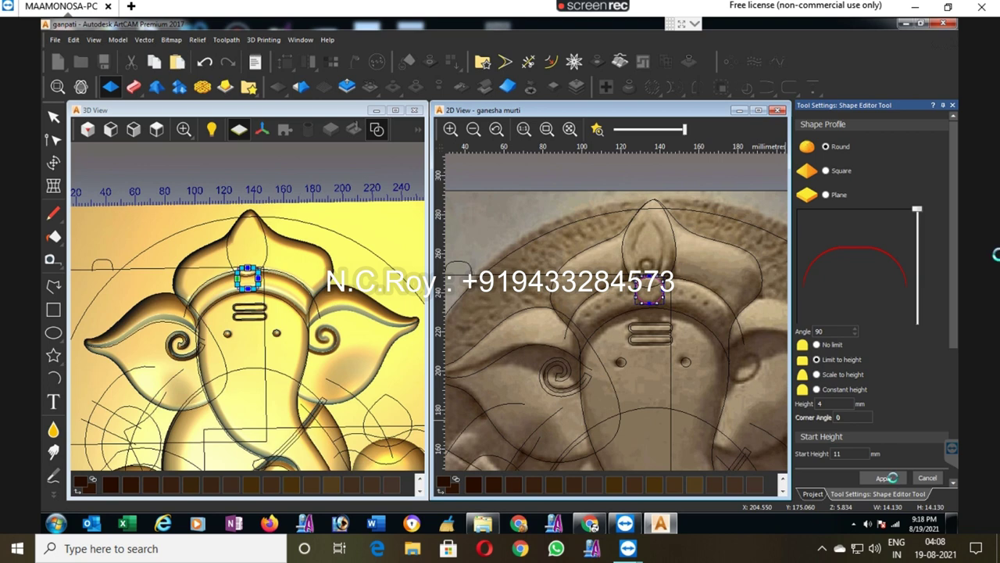
click(927, 478)
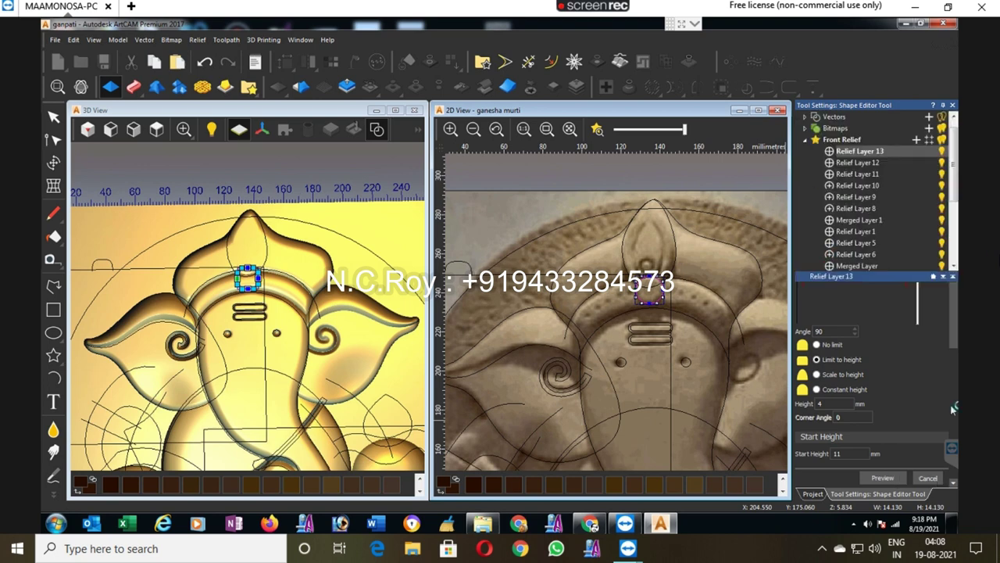
click(942, 163)
right_click(843, 141)
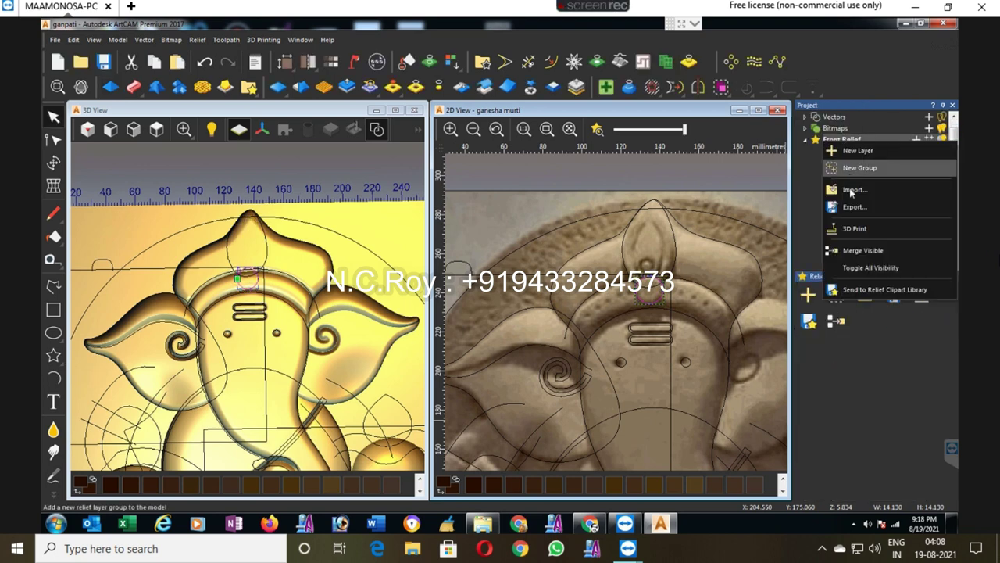
Step: Make all relief layers visible and move Relief Layers 13 and 12 above Merged Layer 2
click(869, 251)
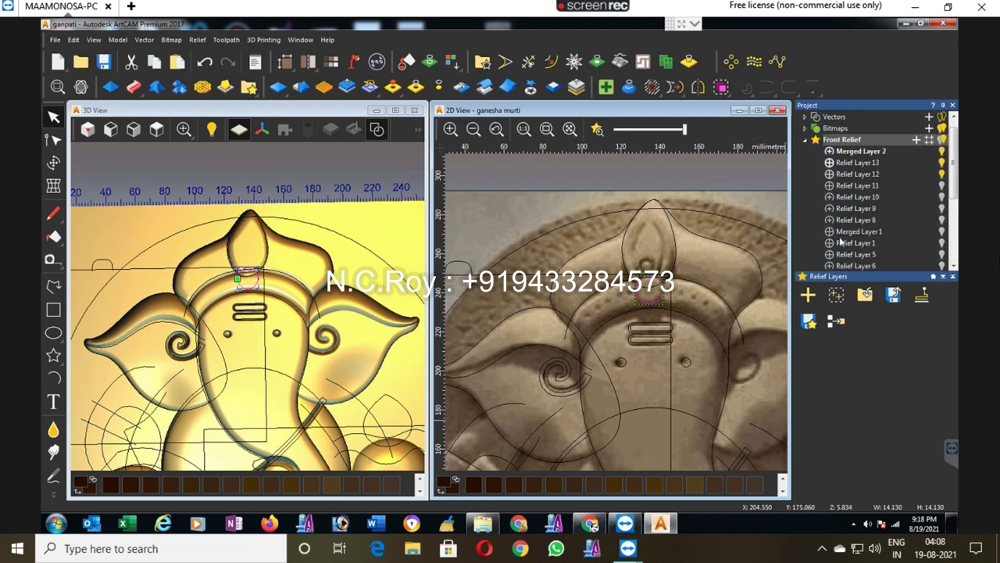
click(859, 163)
click(808, 321)
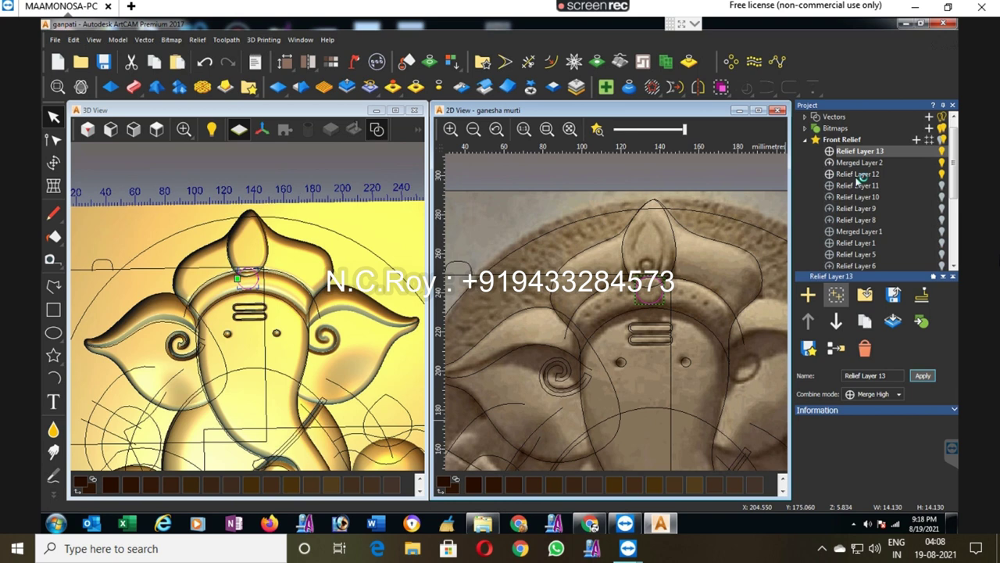
click(858, 173)
click(808, 320)
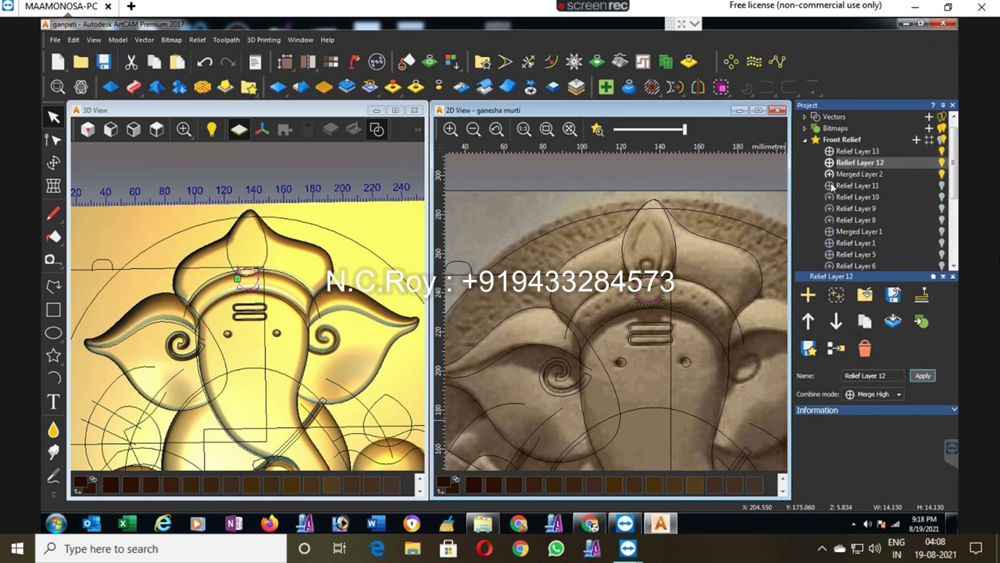
Step: On Merged Layer 2, carve a small bump at the crown base with a 37-pixel carving brush
click(860, 174)
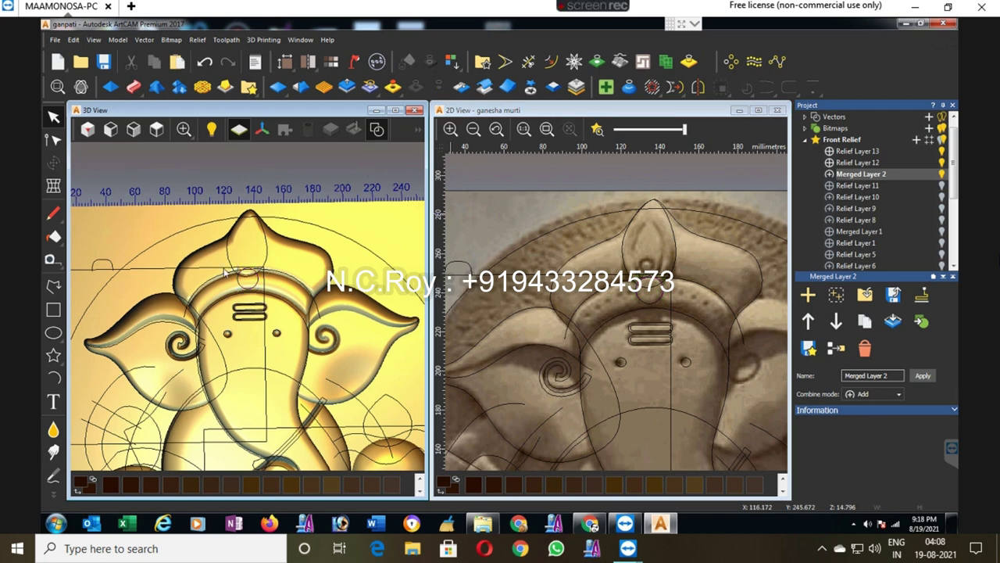
scroll(281, 240, up, 3)
scroll(283, 250, up, 2)
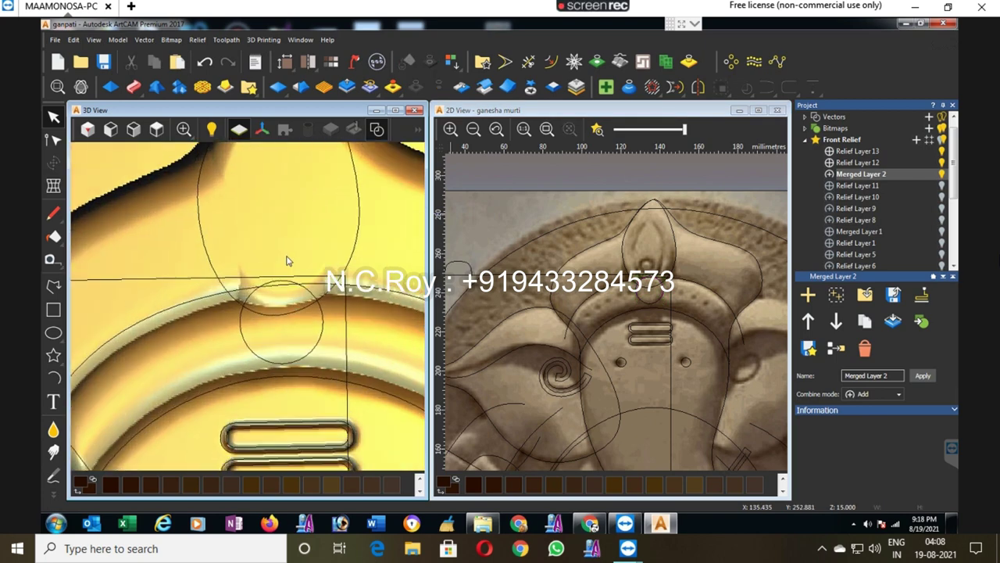
click(53, 452)
click(899, 132)
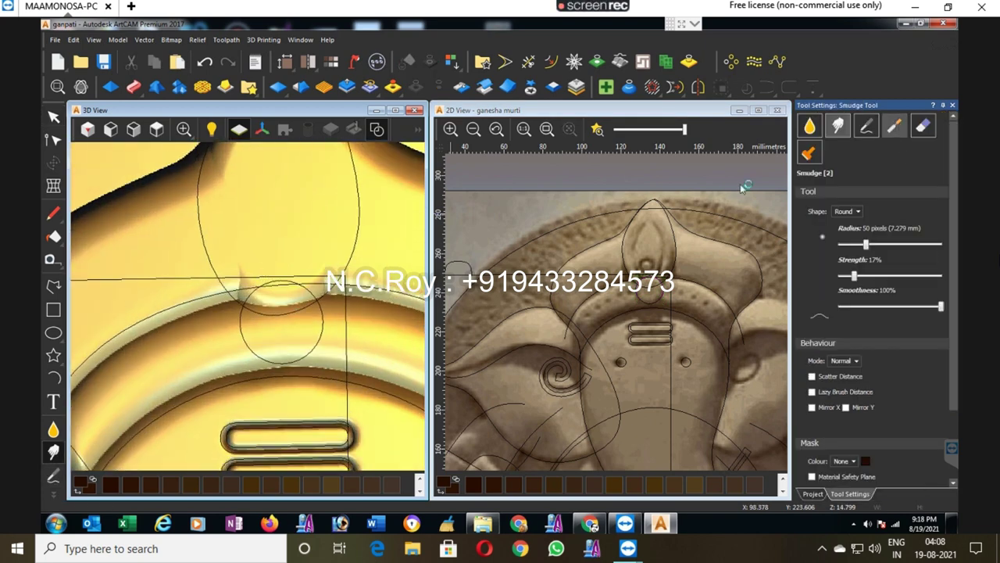
drag(862, 244, 854, 245)
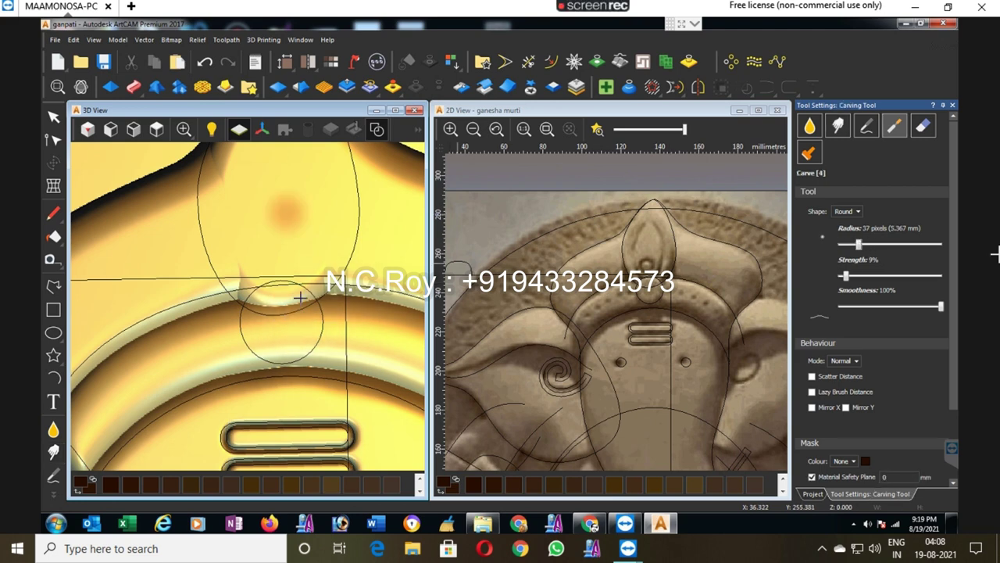
mouse_move(268, 320)
mouse_down()
mouse_move(270, 344)
mouse_move(309, 328)
mouse_move(301, 312)
mouse_up()
Step: Select Relief Layer 13 and reopen the small circle's relief shape for editing
click(952, 105)
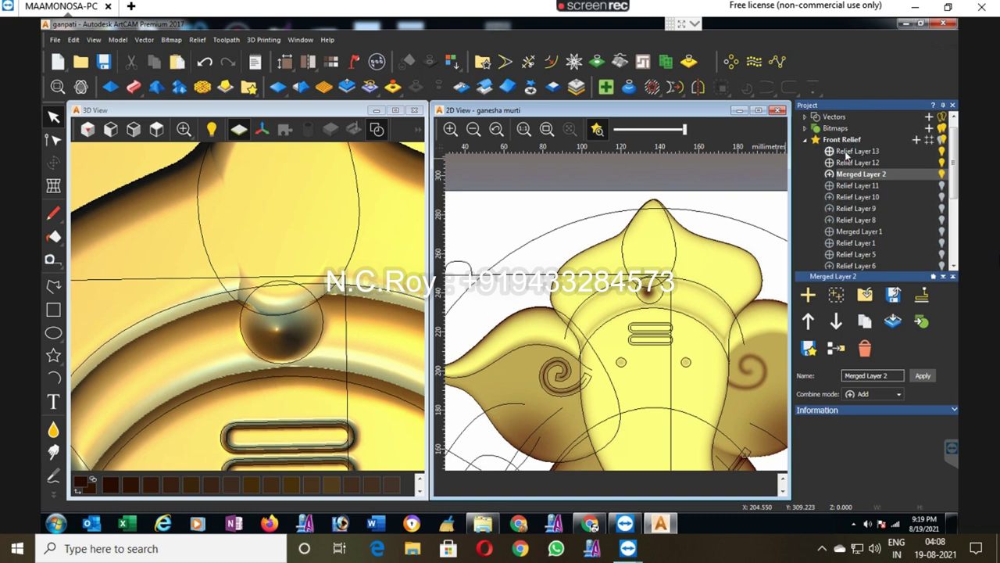
click(852, 151)
double_click(662, 299)
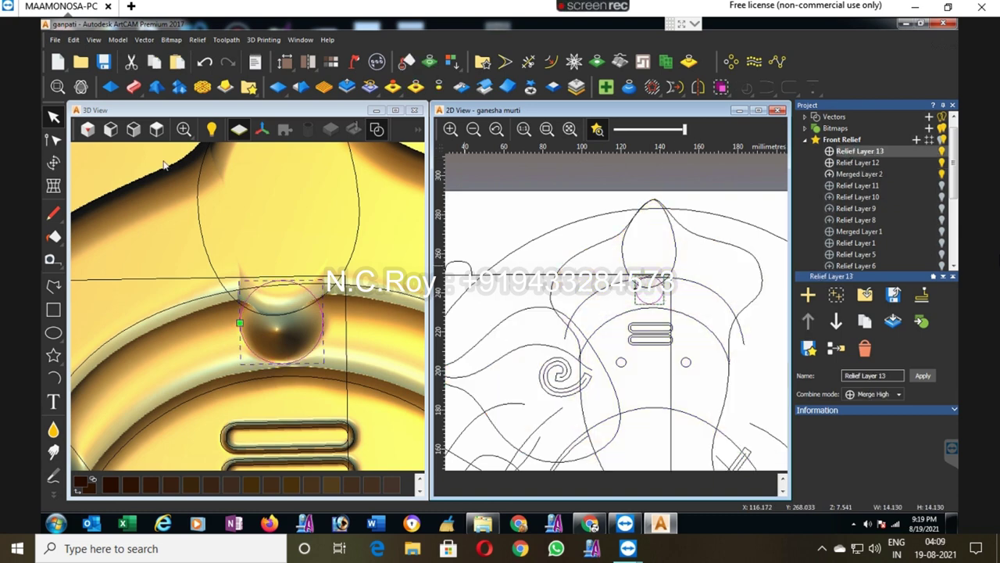
Step: Apply a Round dome to the small circle on Relief Layer 13
scroll(668, 259, up, 3)
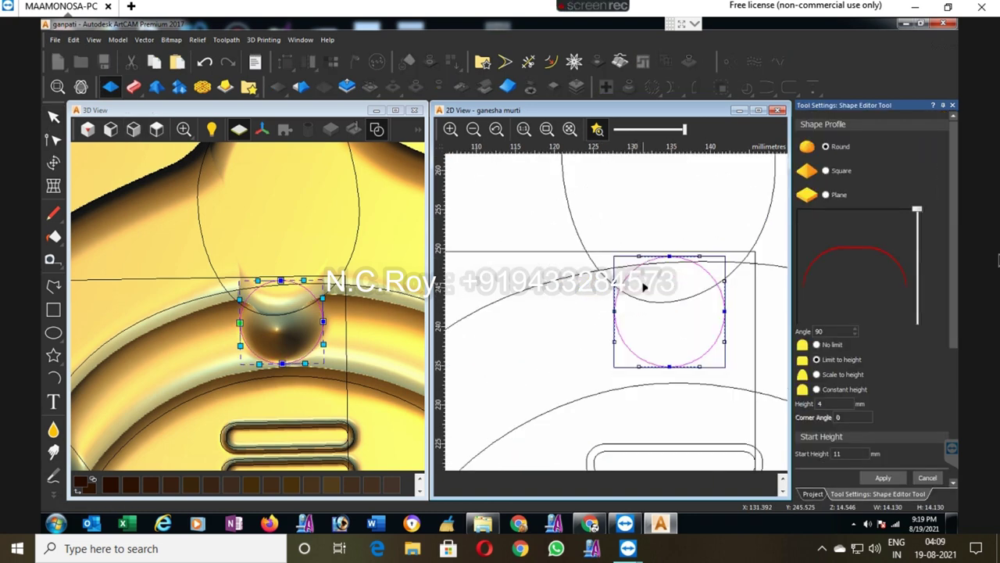
scroll(668, 259, up, 2)
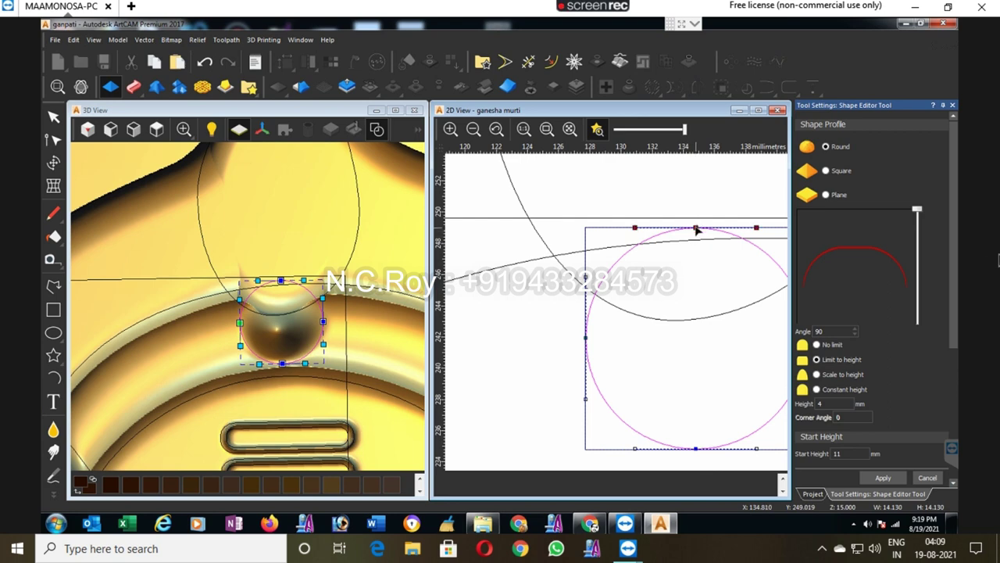
click(697, 228)
click(883, 477)
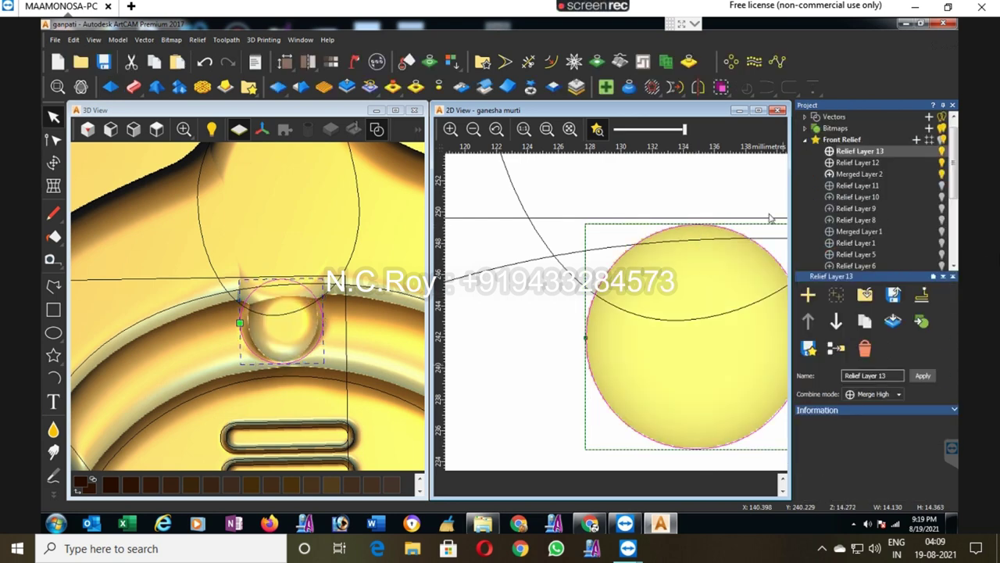
Step: Smudge and then carve the merged relief around the new dome at the crown base
click(53, 452)
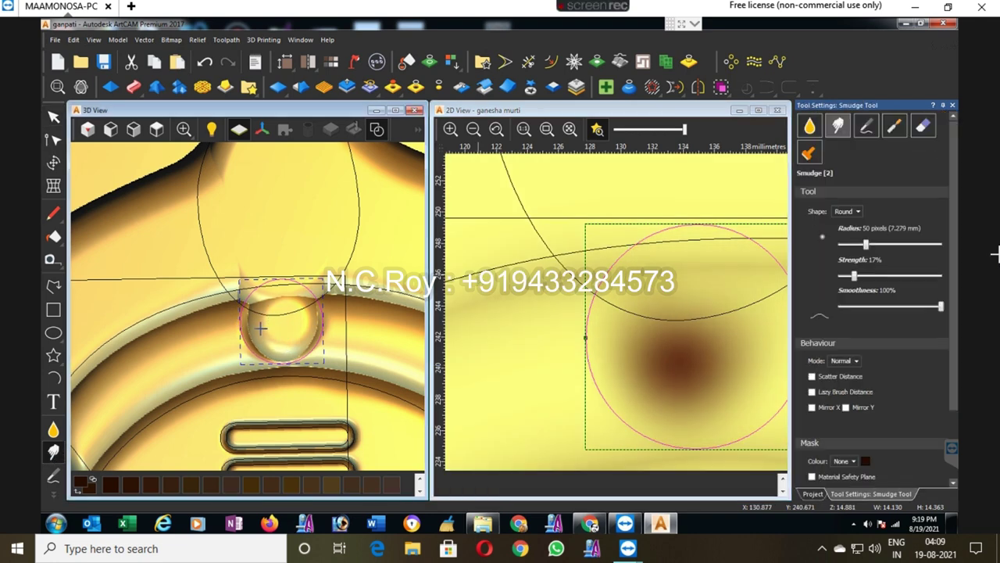
drag(266, 326, 300, 326)
key(4)
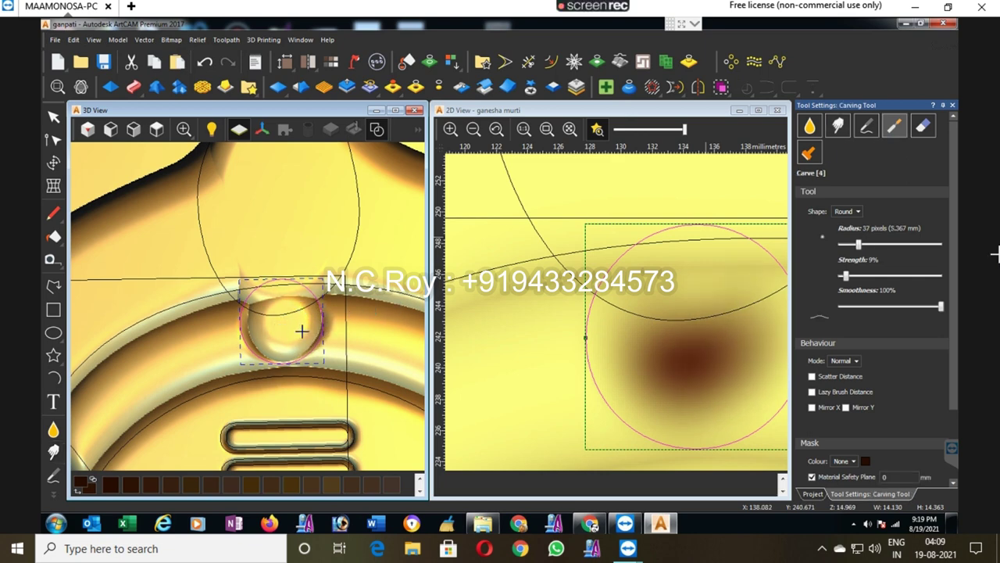
drag(302, 332, 279, 344)
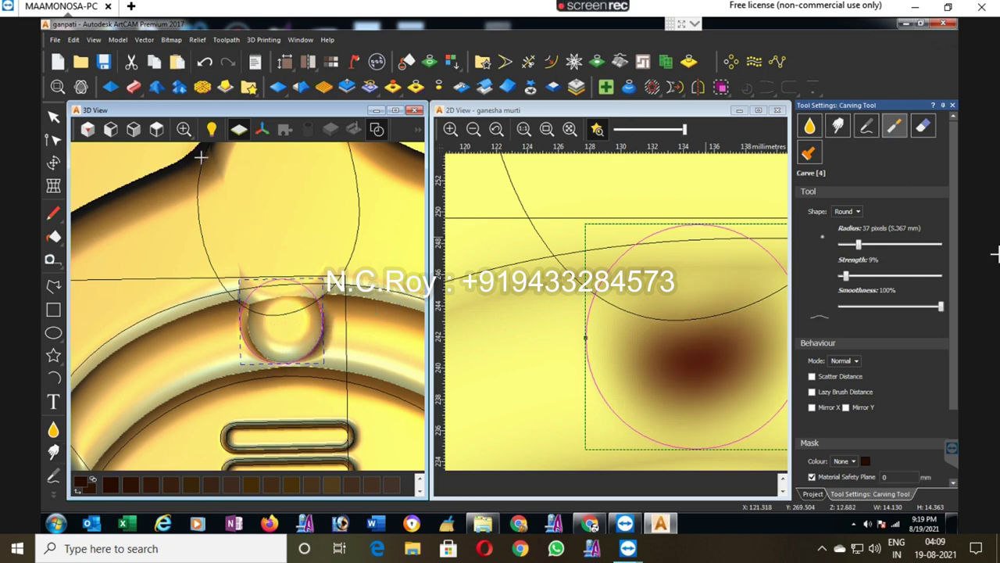
Step: Build up more relief around the crown-base bead while viewing the whole relief in 3D
click(156, 129)
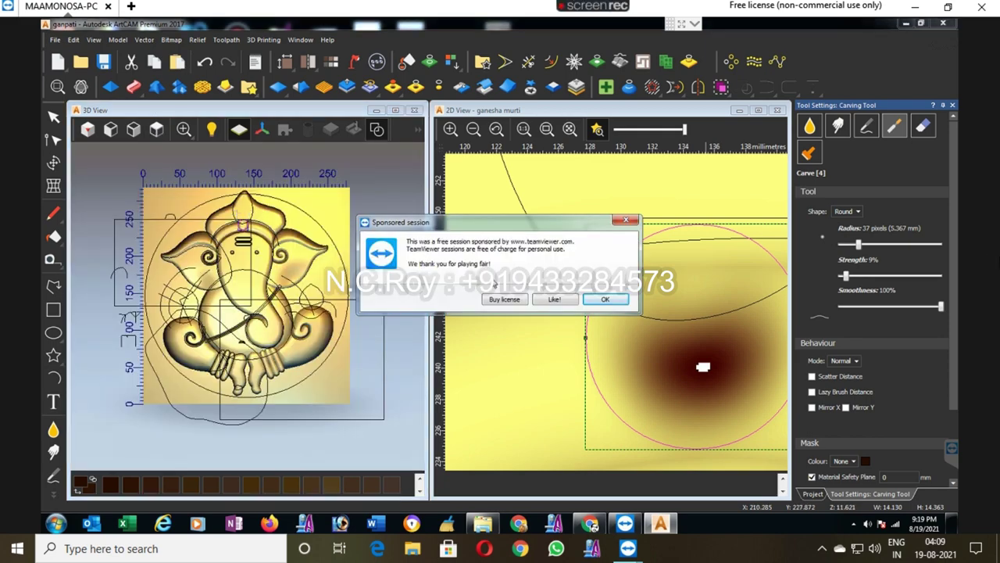
click(605, 299)
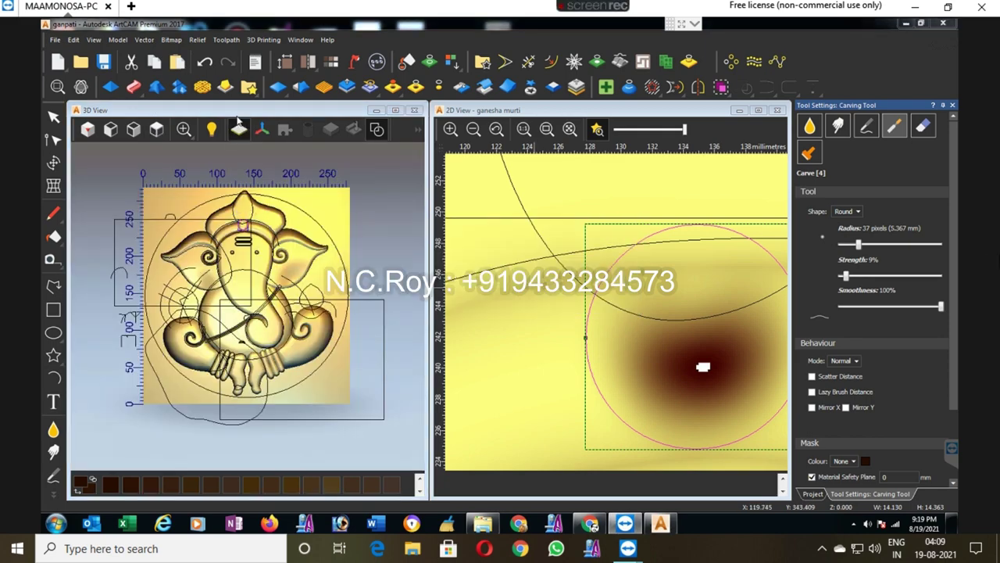
scroll(247, 211, up, 5)
scroll(227, 261, up, 3)
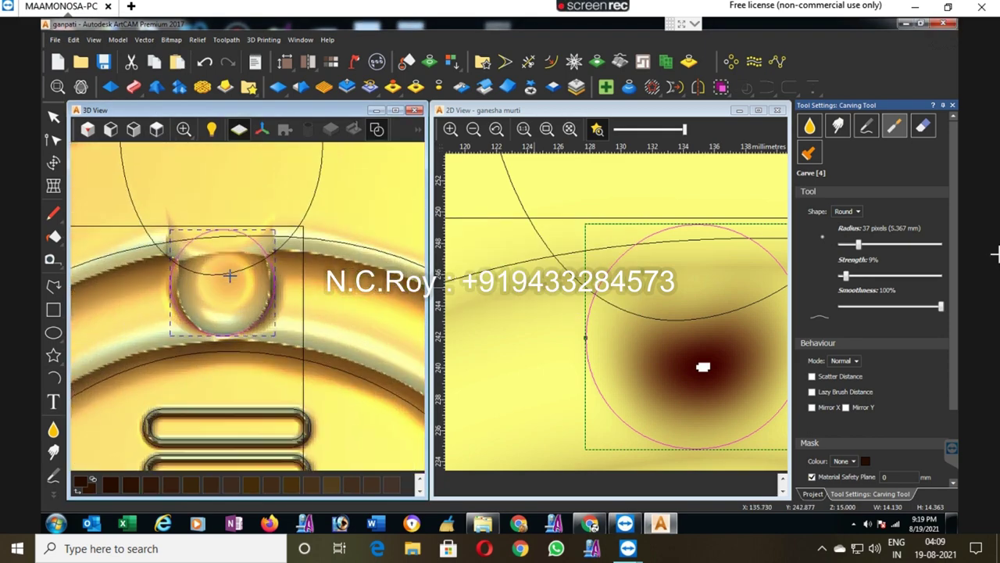
drag(207, 298, 198, 280)
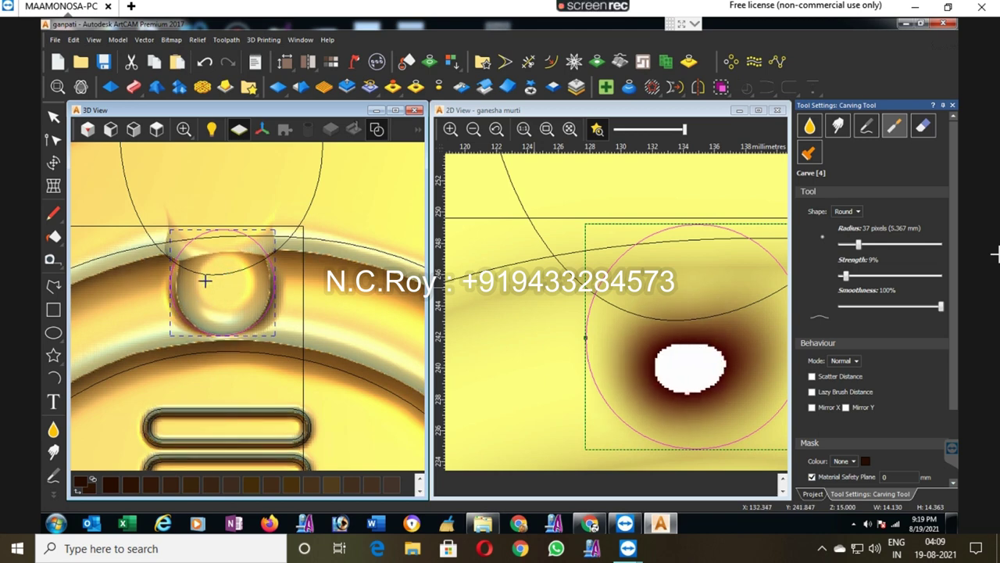
mouse_move(203, 292)
mouse_down()
mouse_move(237, 292)
mouse_move(242, 268)
mouse_move(206, 276)
mouse_move(224, 298)
mouse_up()
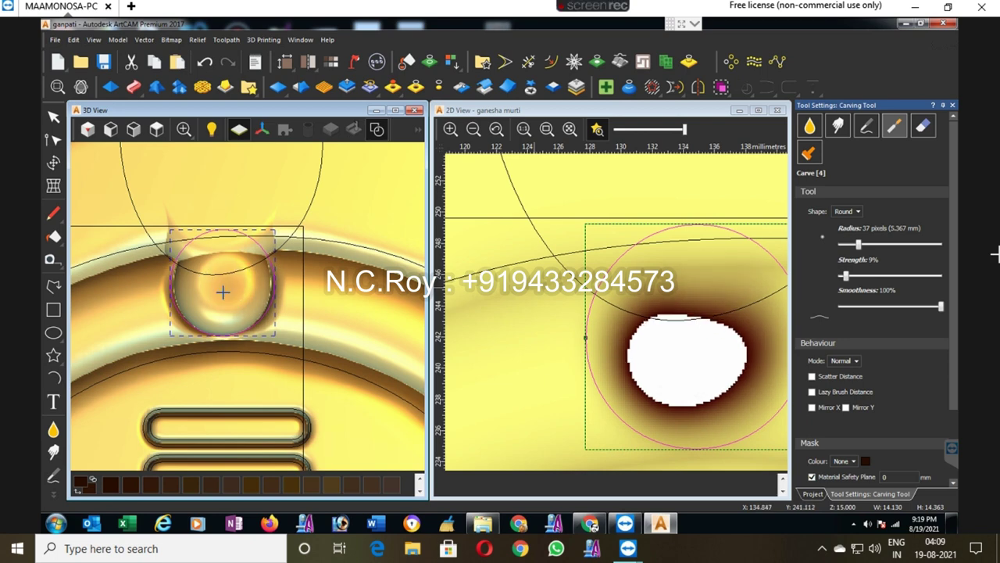
scroll(224, 290, down, 2)
scroll(224, 290, down, 2)
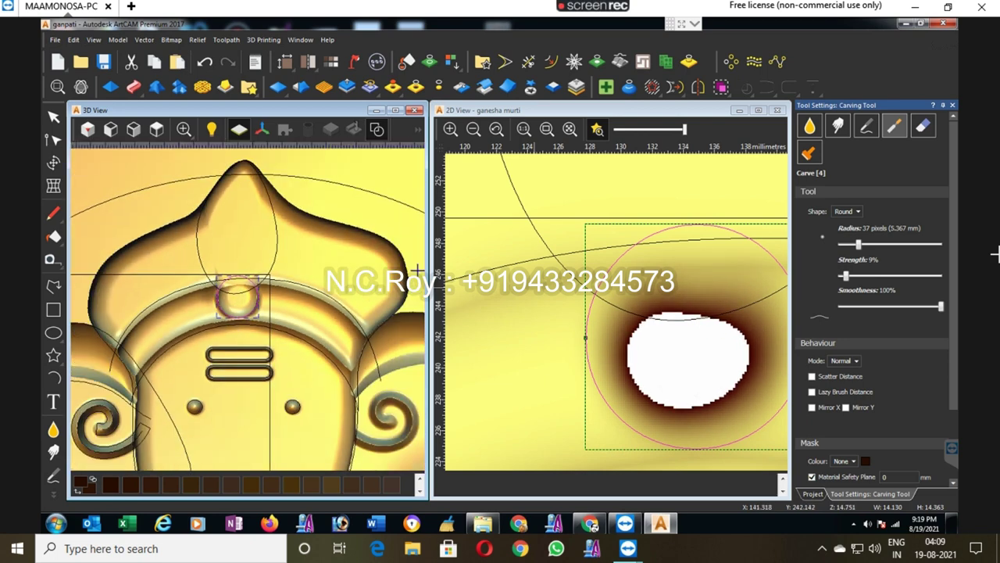
Step: Smudge Relief Layer 12 below the crown
click(952, 106)
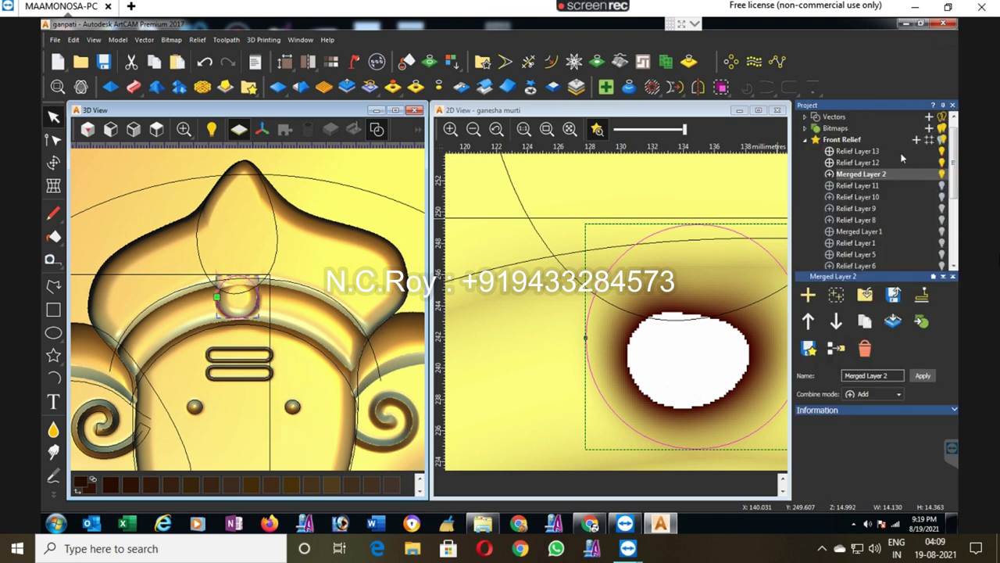
click(858, 163)
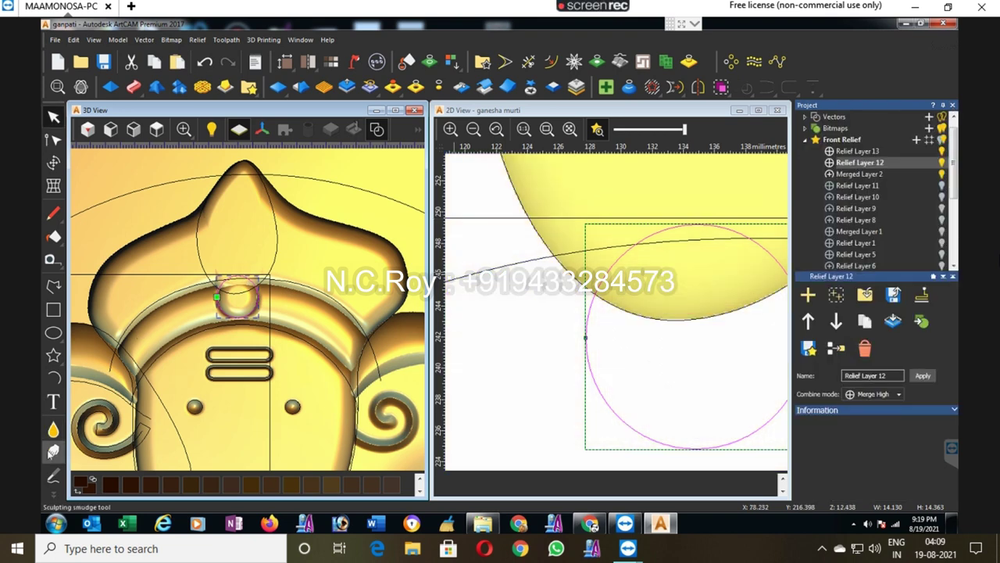
click(54, 451)
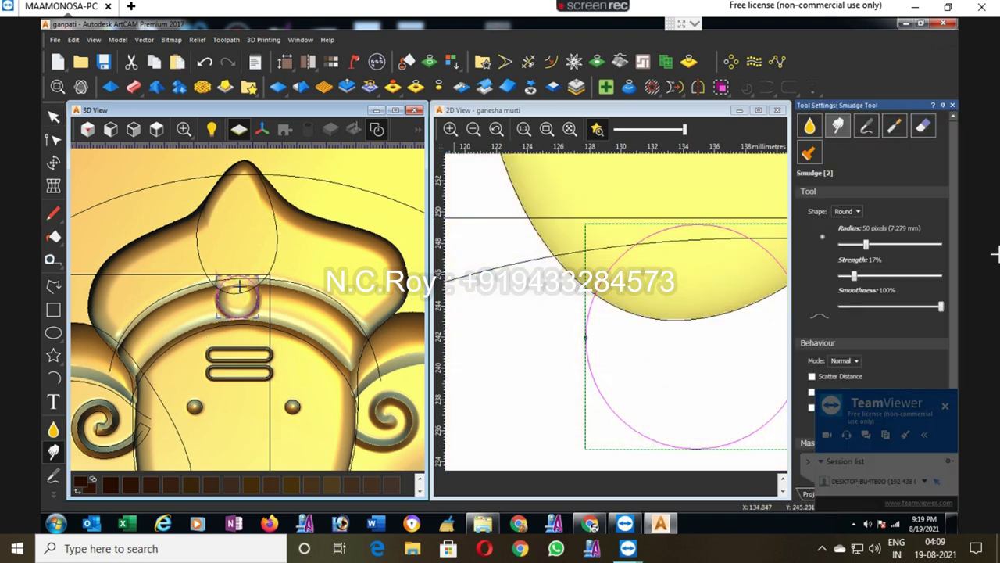
drag(590, 308, 781, 328)
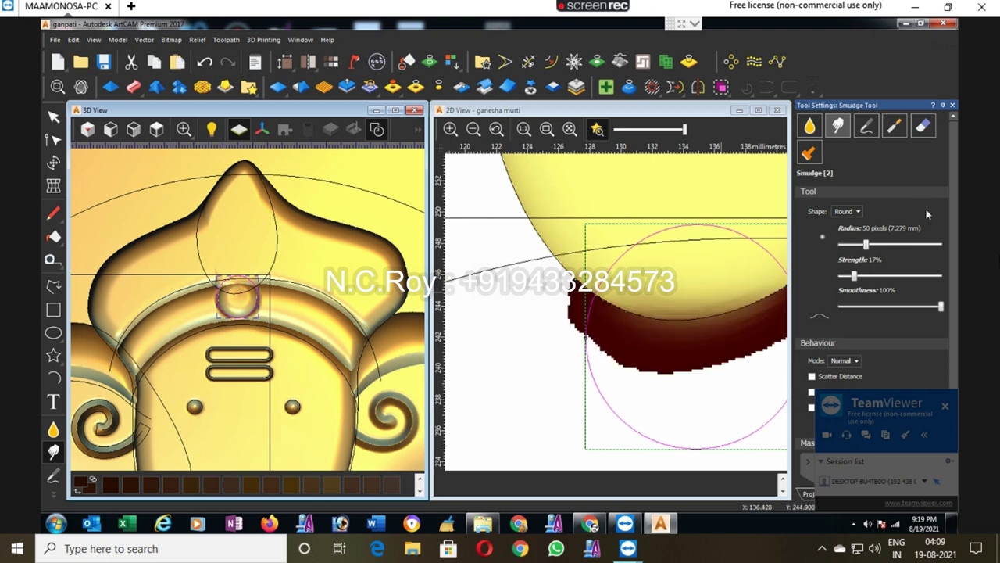
Step: Carve across the crown tip and near the small circle on Merged Layer 2
click(953, 105)
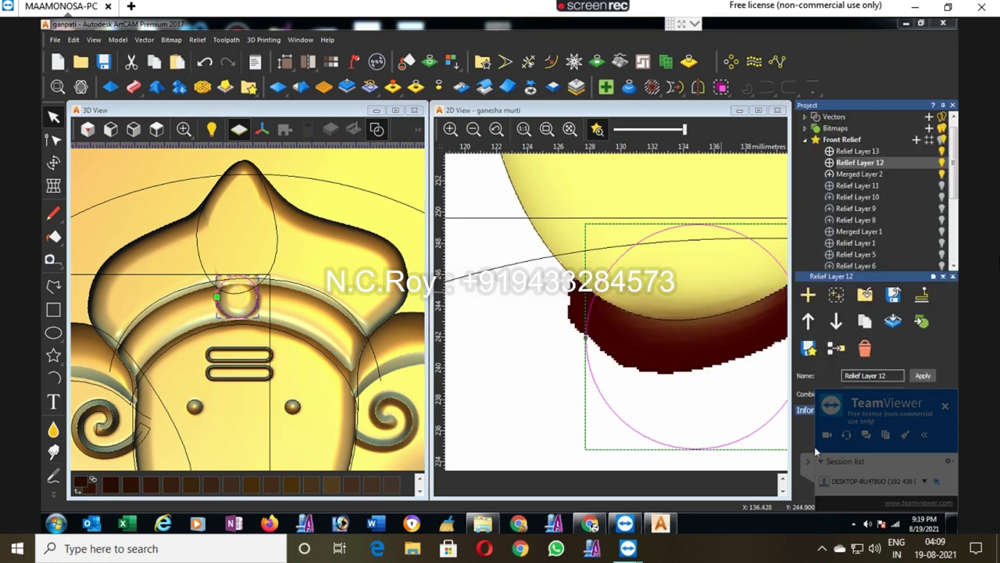
click(860, 174)
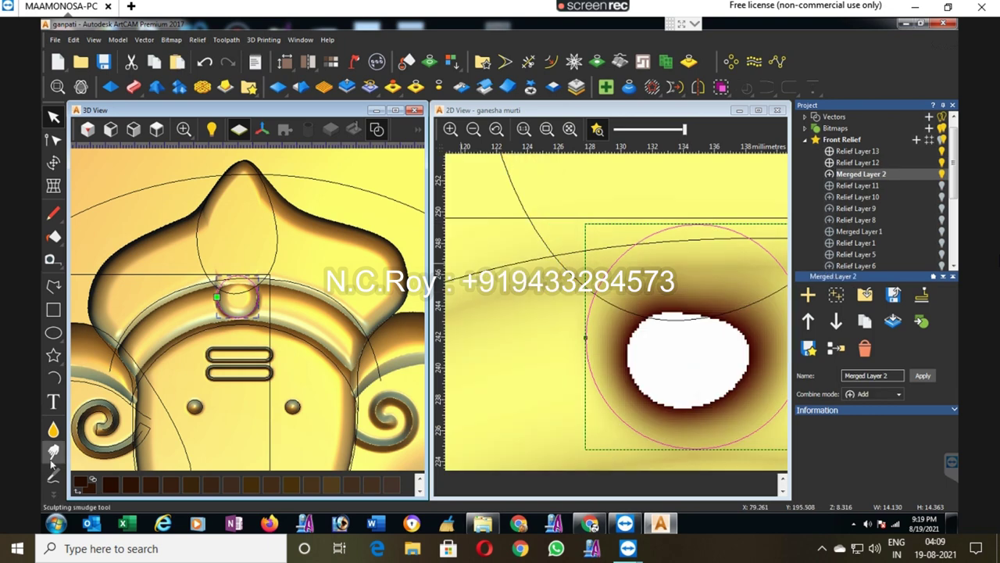
click(53, 452)
click(894, 129)
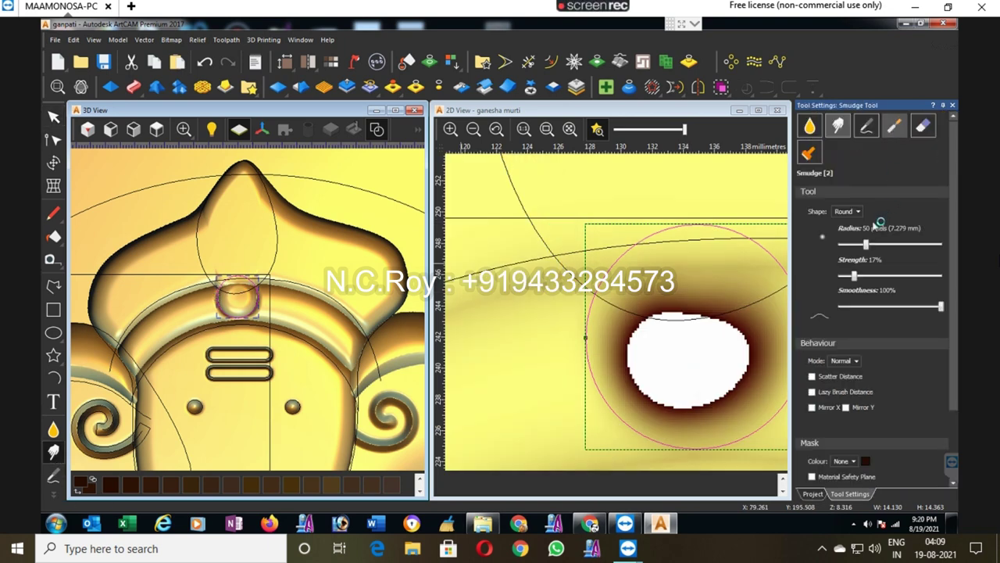
mouse_move(233, 258)
mouse_down()
mouse_move(231, 268)
mouse_move(216, 233)
mouse_move(222, 263)
mouse_move(255, 237)
mouse_move(246, 195)
mouse_move(250, 210)
mouse_up()
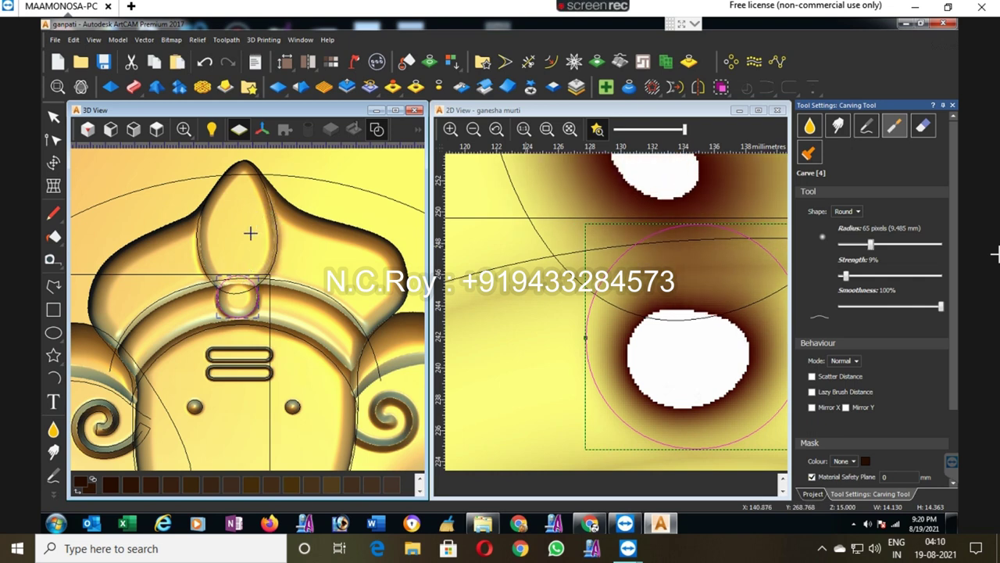
mouse_move(257, 239)
mouse_down()
mouse_move(236, 269)
mouse_move(217, 267)
mouse_move(221, 218)
mouse_up()
drag(222, 269, 223, 267)
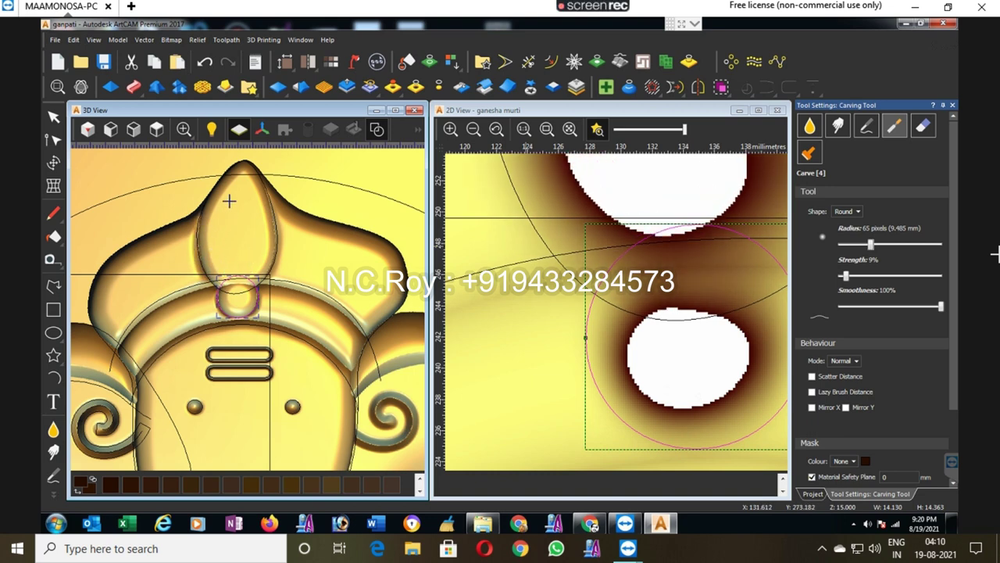
drag(240, 178, 243, 193)
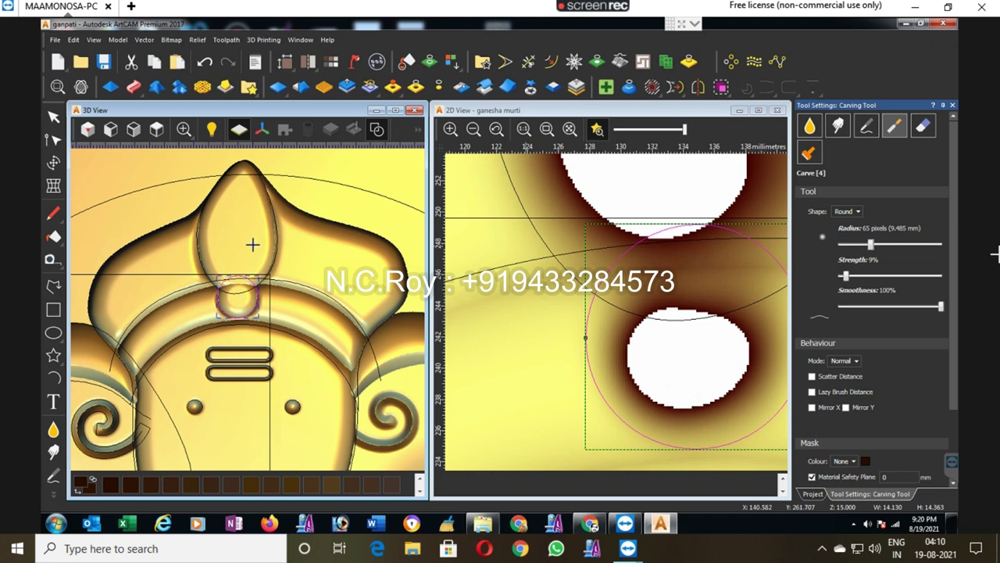
scroll(224, 263, up, 1)
scroll(228, 261, up, 1)
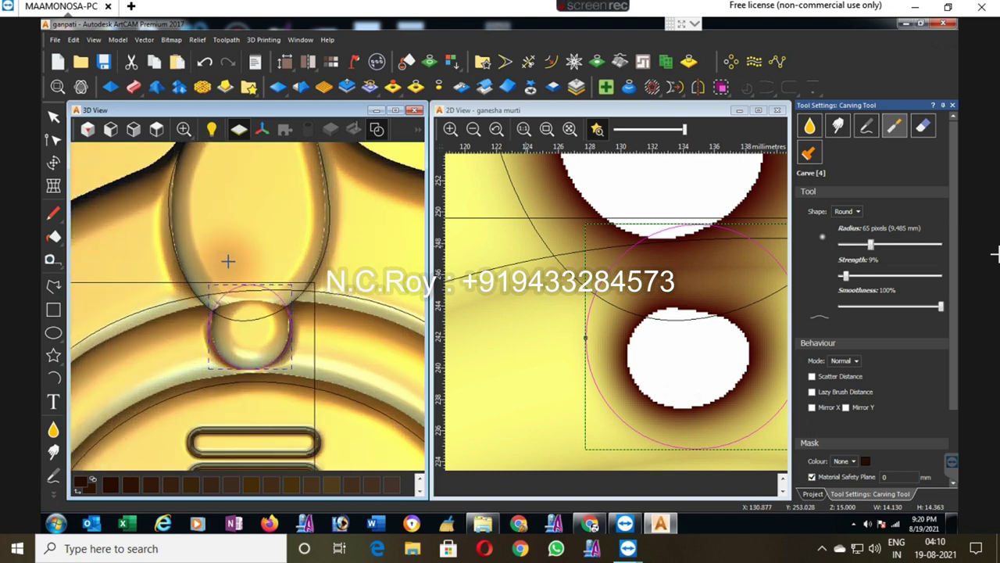
click(277, 260)
Step: Carve away relief at the small circle on Relief Layer 12
click(952, 104)
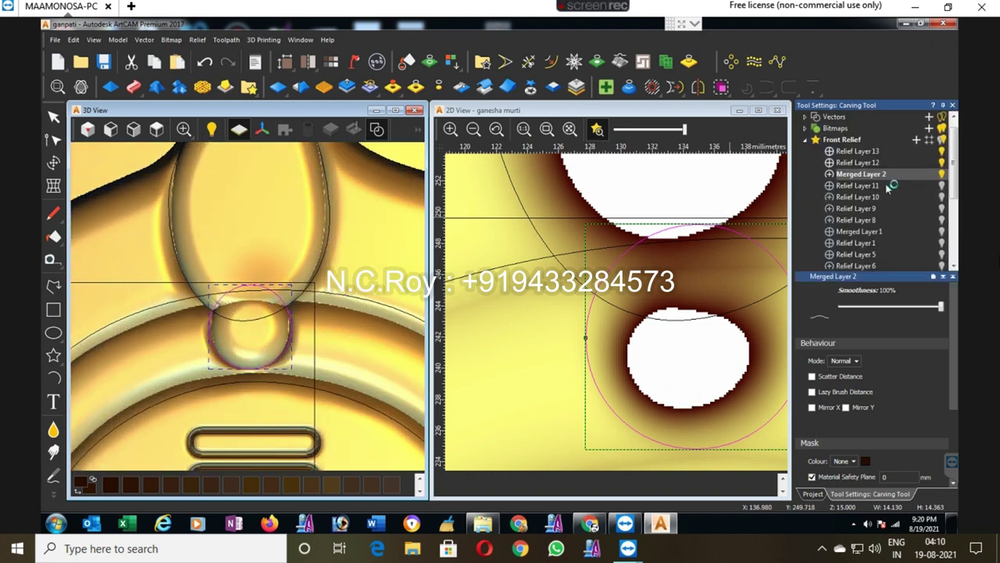
click(858, 162)
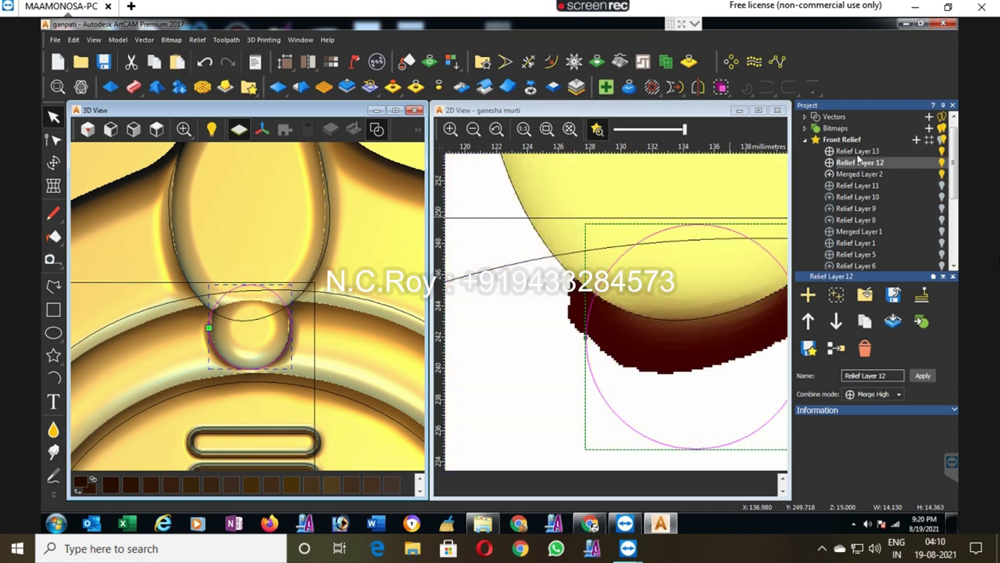
click(53, 452)
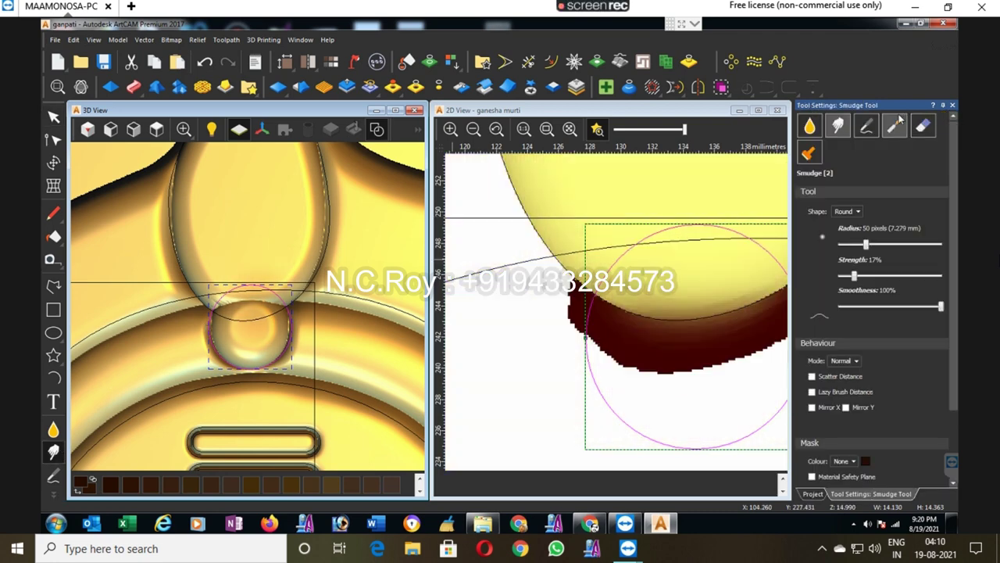
click(242, 311)
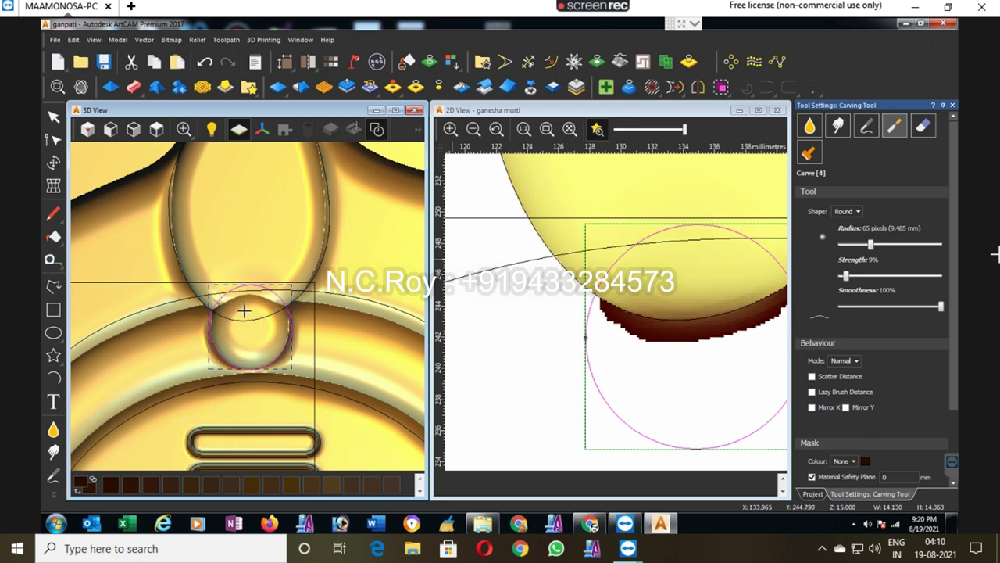
click(245, 313)
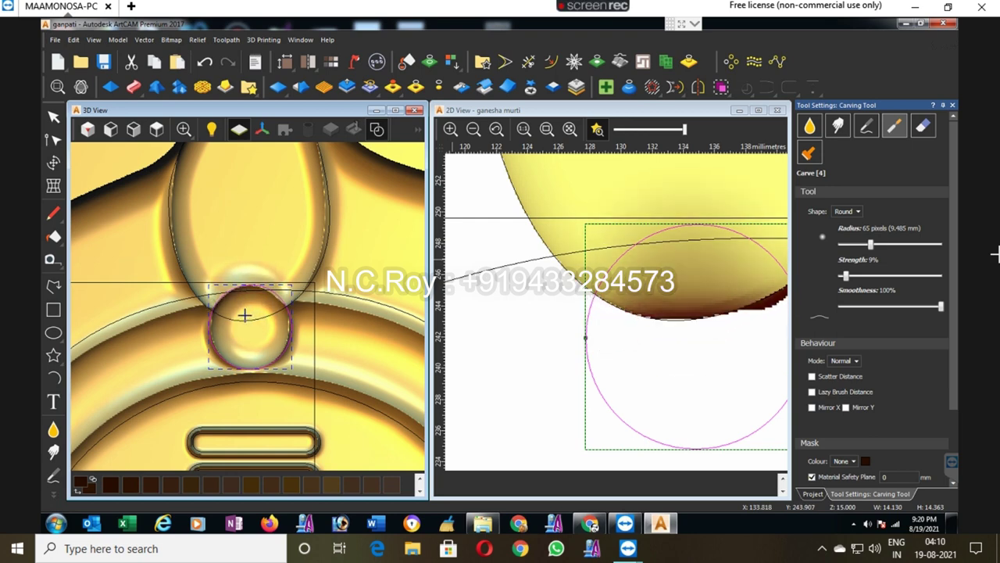
Step: Erase part of the carved relief back to its snapshot
scroll(249, 315, down, 3)
scroll(250, 310, down, 3)
scroll(250, 310, up, 3)
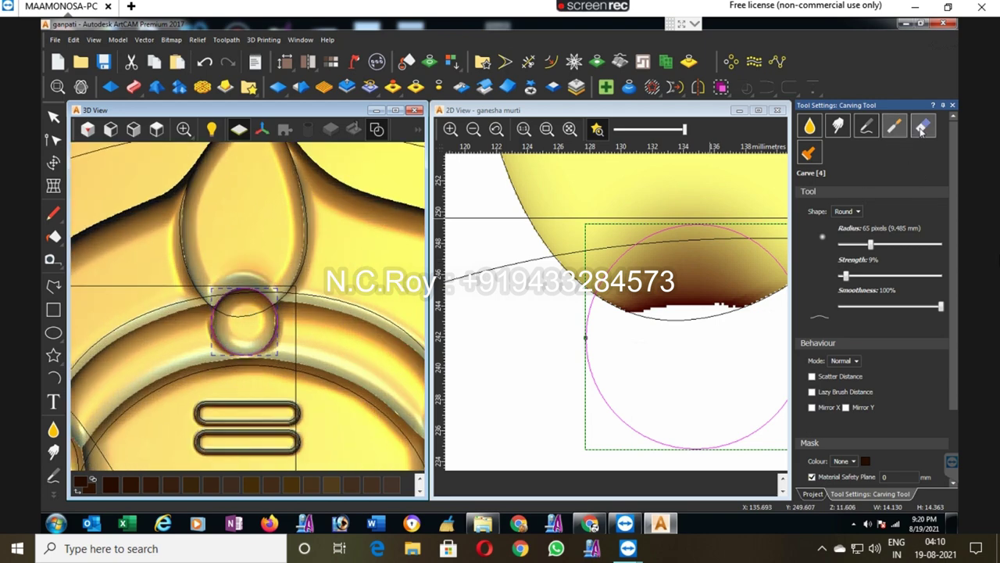
key(5)
drag(216, 264, 263, 259)
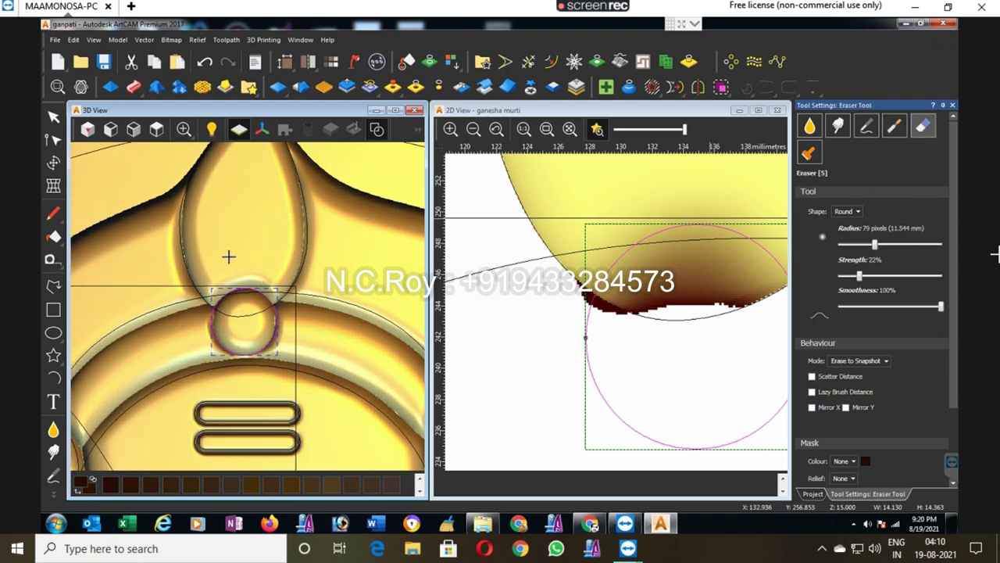
Step: Return to the layer list and add a new relief layer
scroll(261, 263, down, 2)
scroll(241, 261, down, 2)
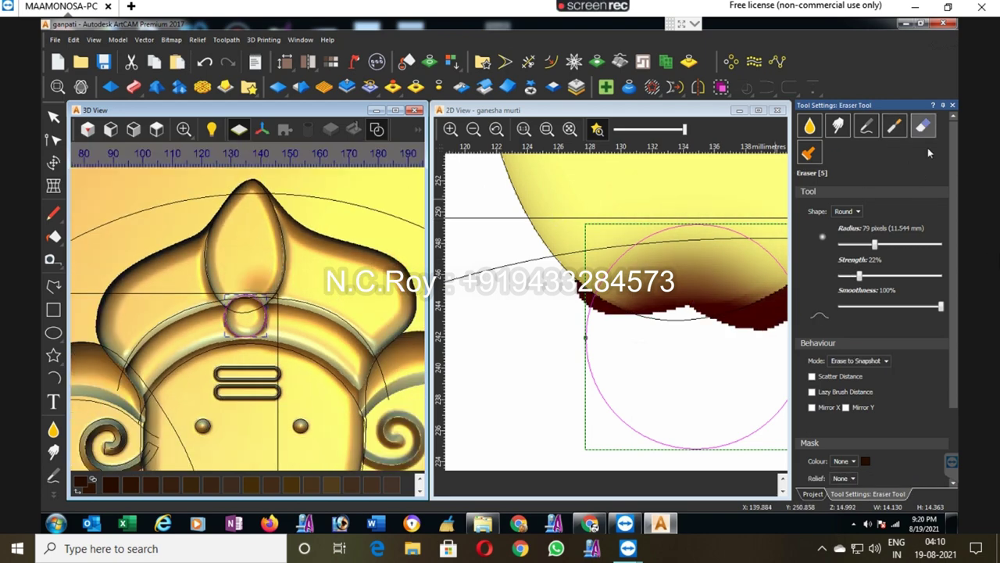
click(953, 105)
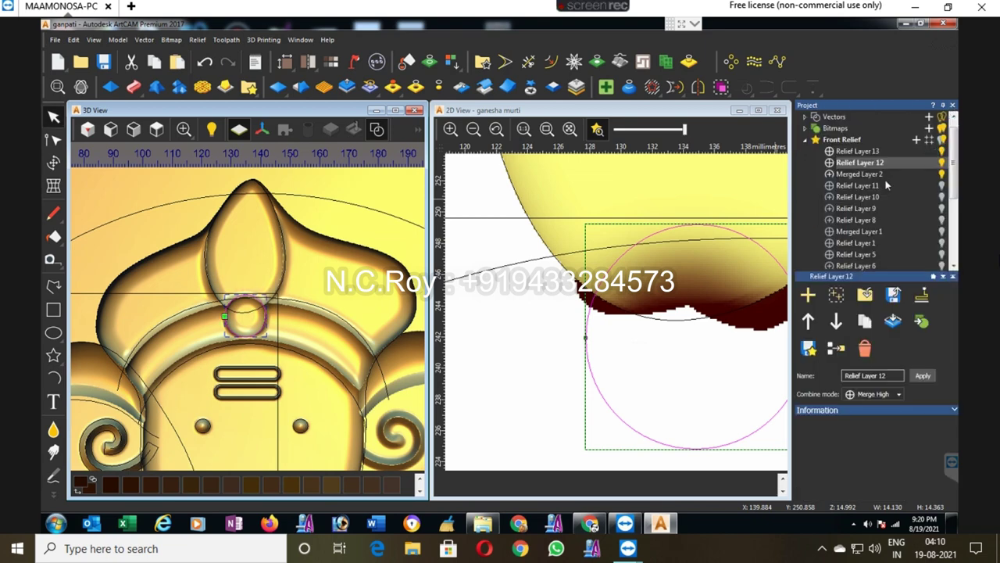
click(916, 141)
Step: Show the shaded colour preview and draw a small circle inside the crown tip
scroll(680, 192, down, 5)
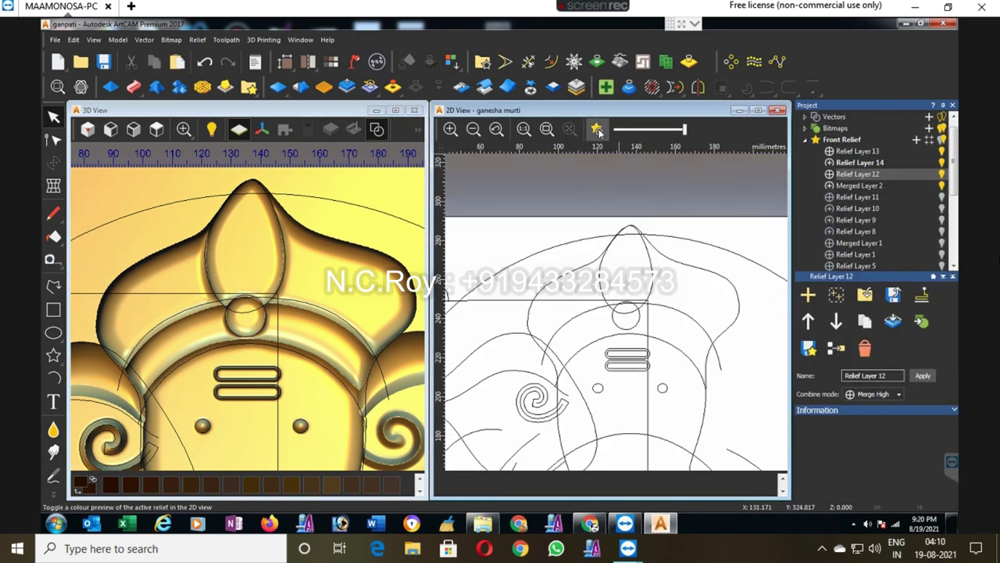
click(599, 131)
scroll(614, 292, up, 4)
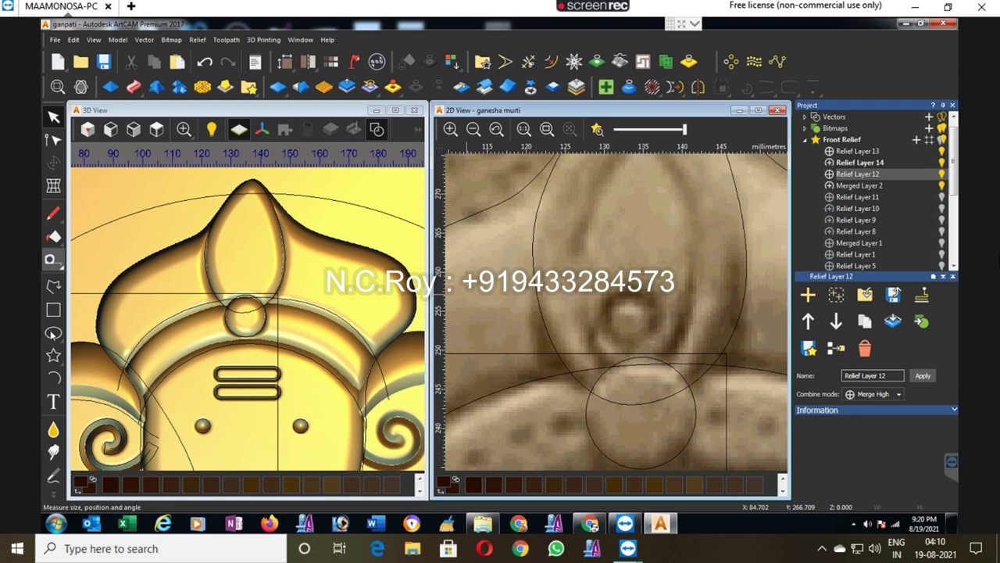
click(53, 334)
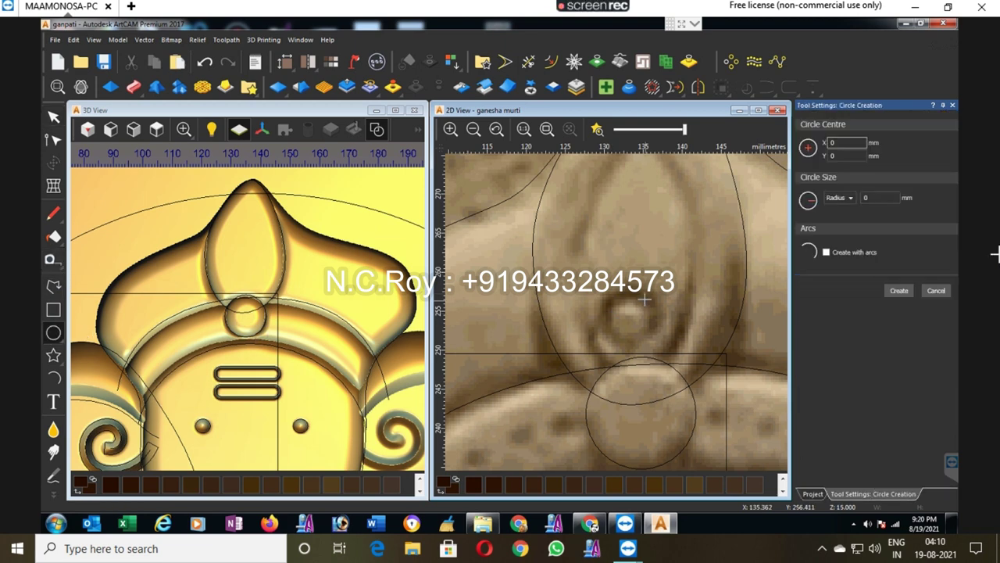
drag(633, 295, 650, 316)
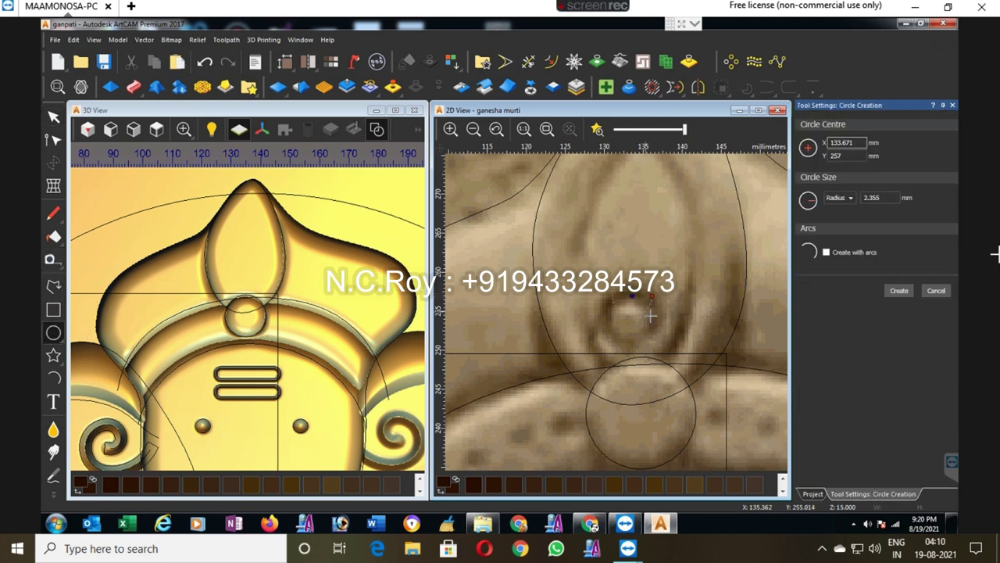
click(677, 277)
Step: Begin a polyline ornament outline with its left point beside the circle
scroll(677, 276, down, 3)
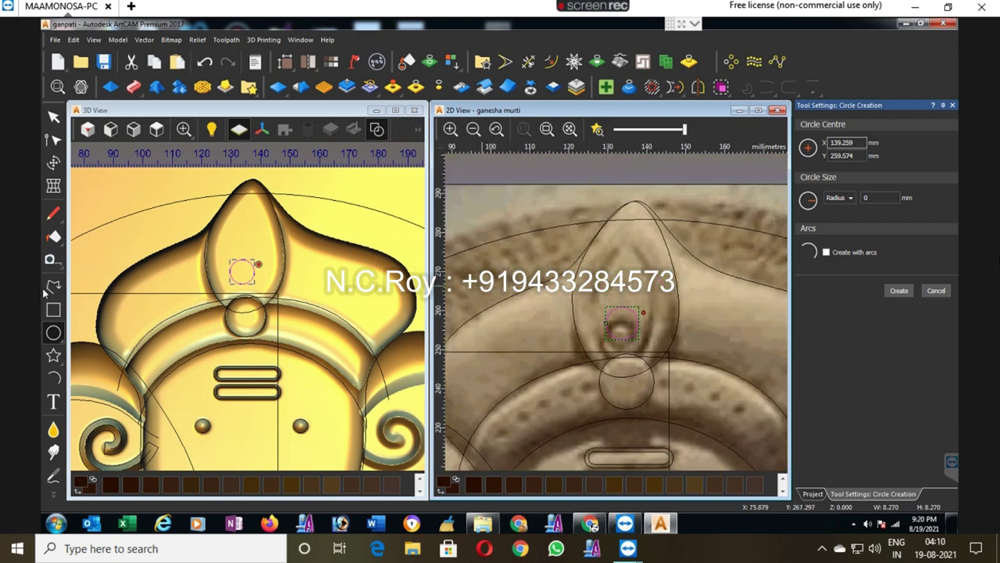
click(53, 286)
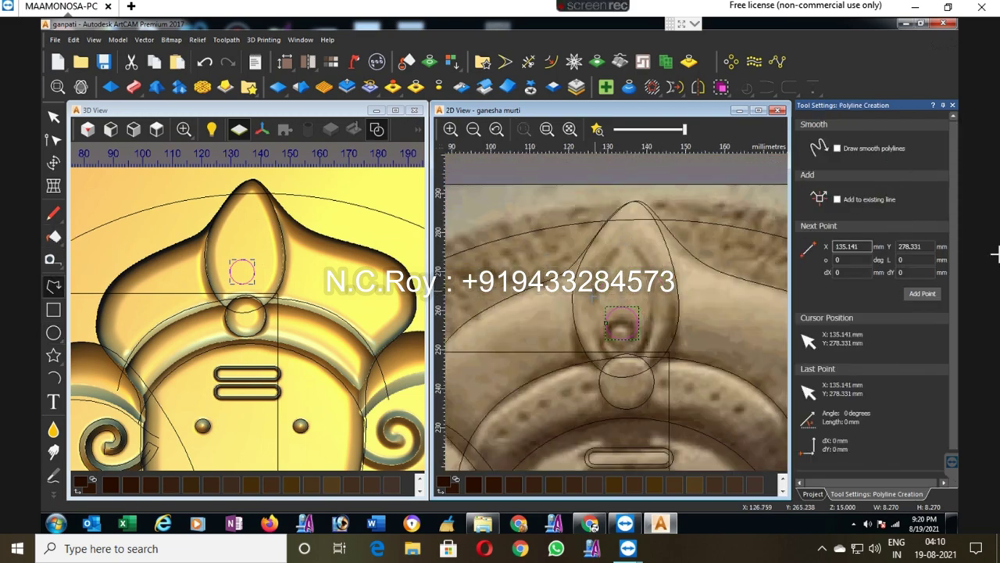
click(589, 300)
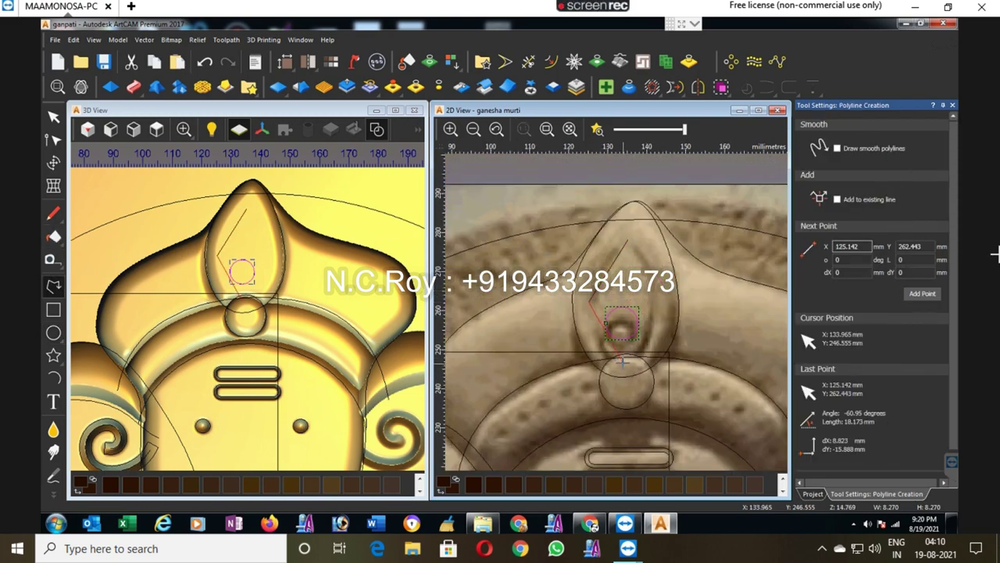
Step: Close a diamond polyline and reshape it into a teardrop by curving its spans and dragging nodes
click(624, 361)
click(655, 298)
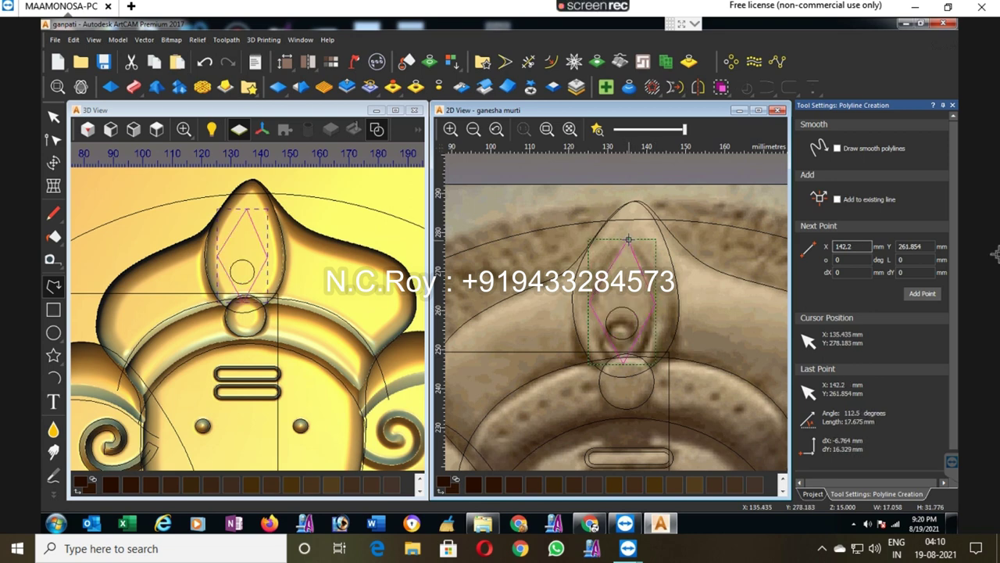
click(629, 239)
key(n)
key(ctrl+a)
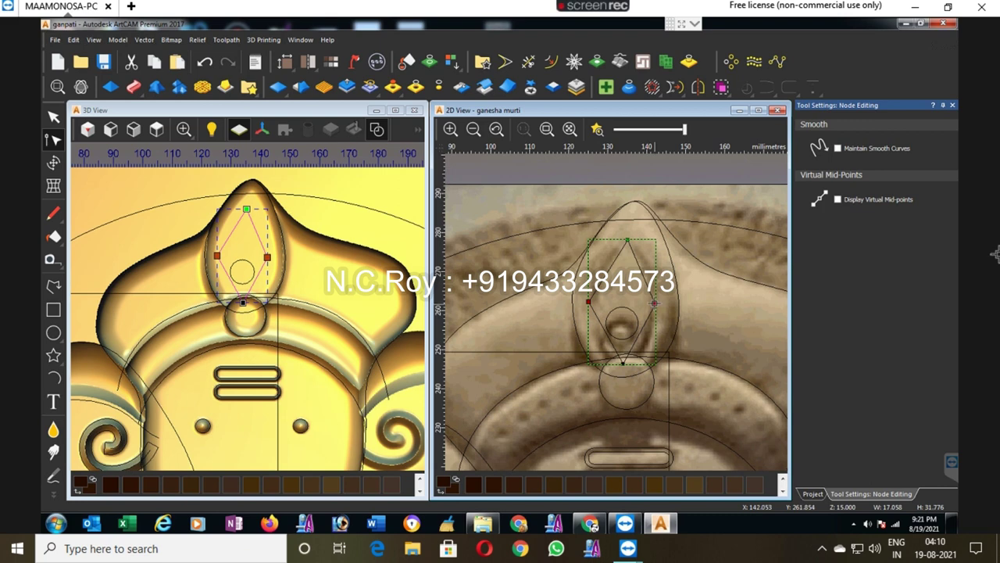
key(s)
drag(590, 300, 595, 301)
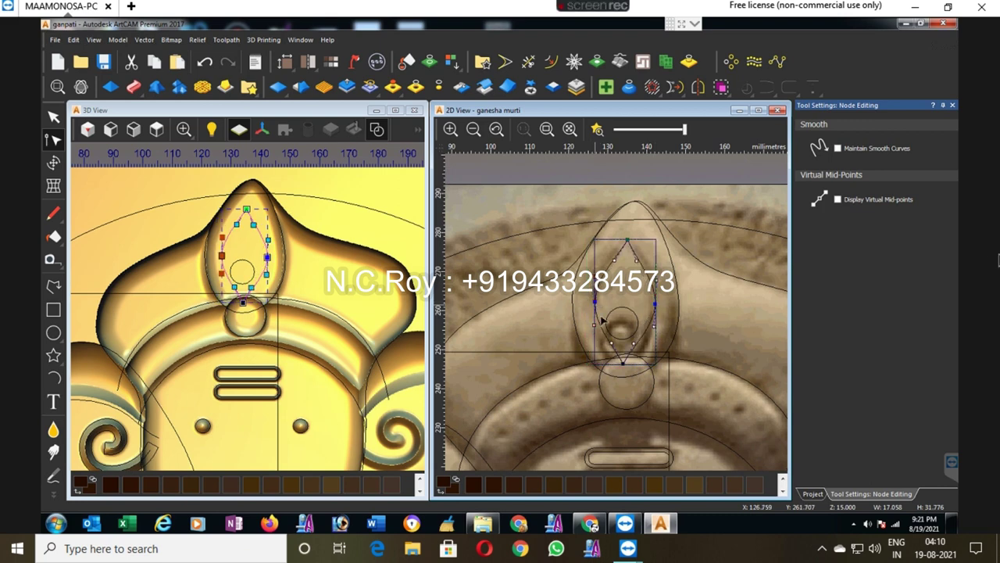
drag(611, 342, 644, 349)
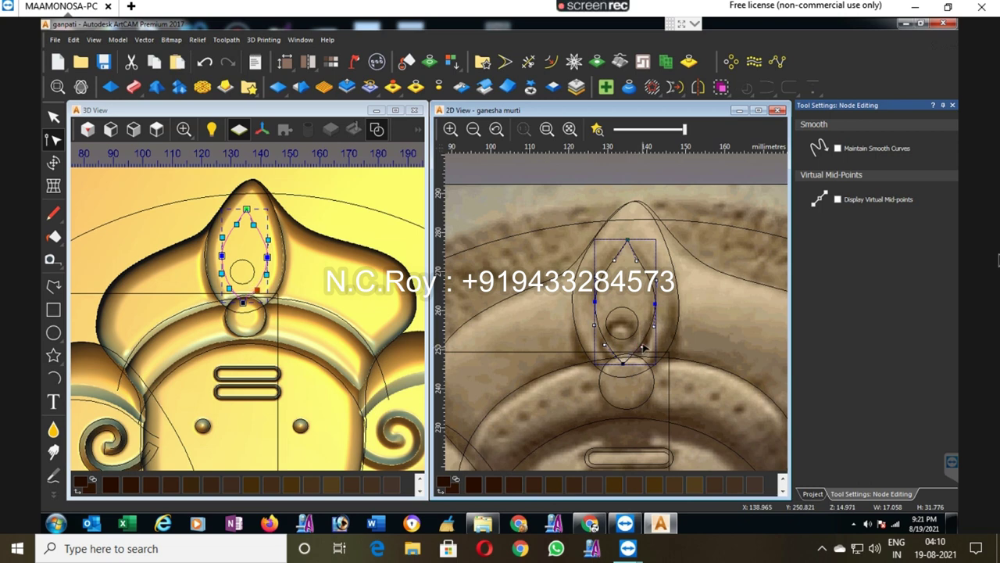
drag(629, 240, 630, 229)
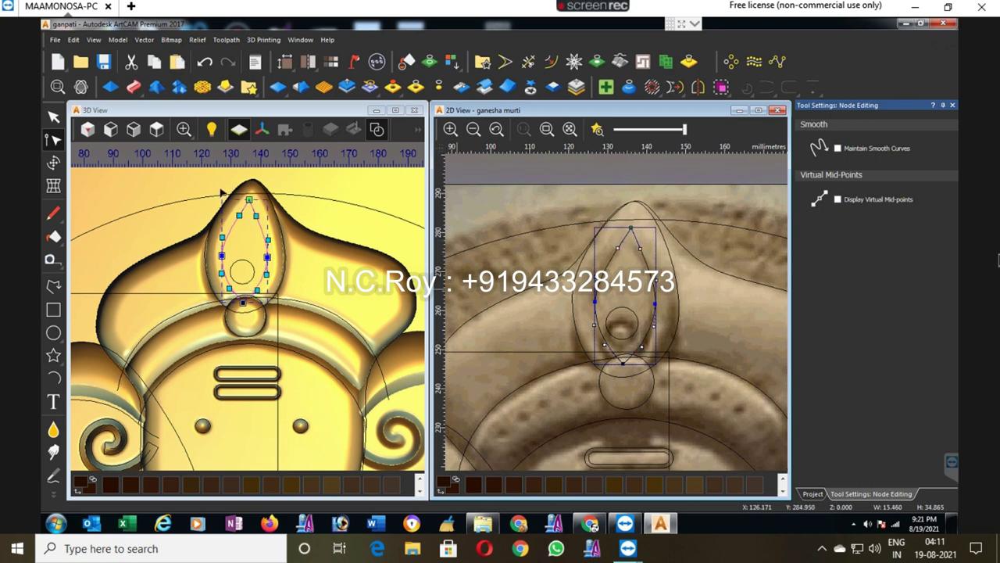
Step: Move the small circle higher inside the teardrop outline
click(53, 116)
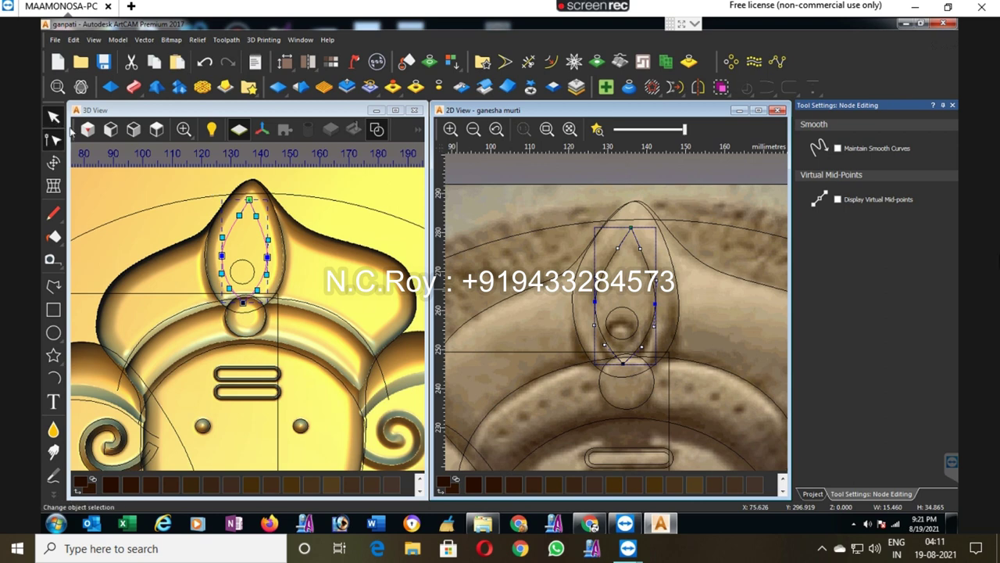
click(634, 313)
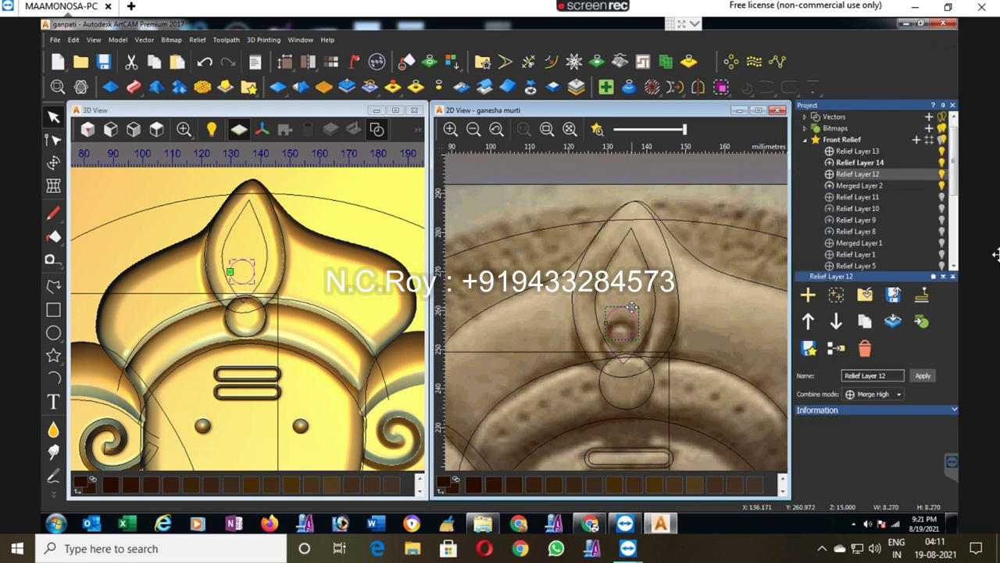
drag(631, 308, 625, 292)
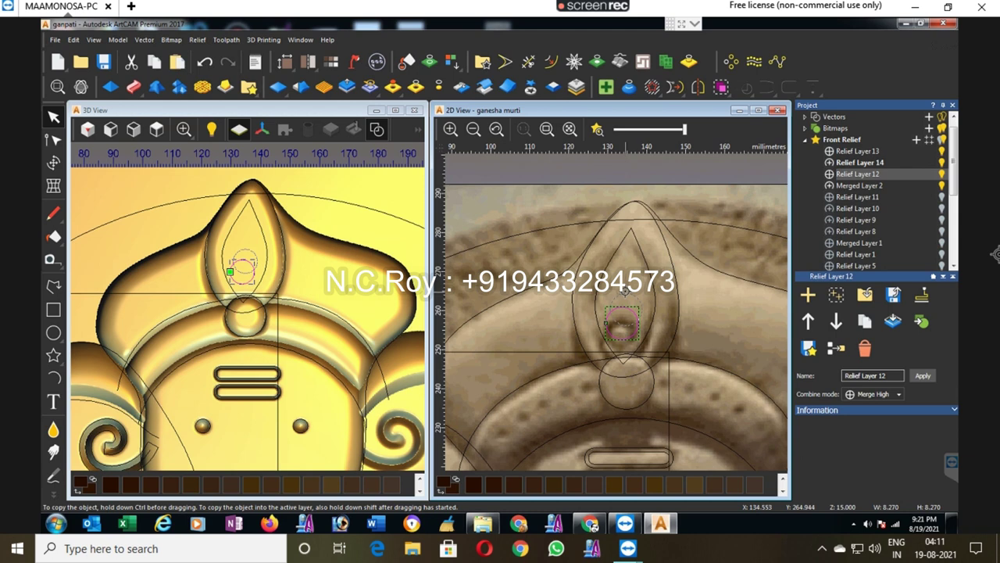
drag(625, 292, 627, 293)
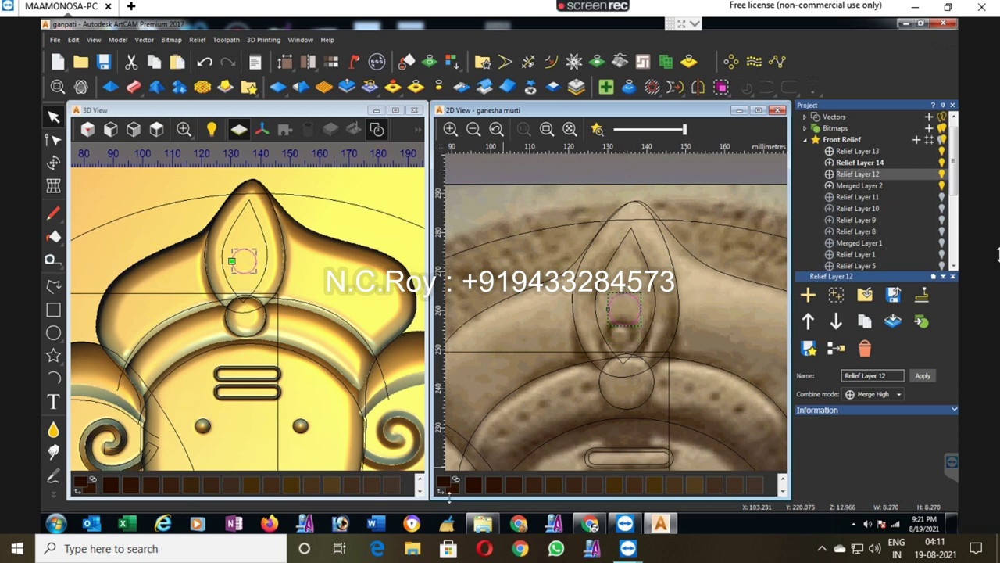
click(654, 291)
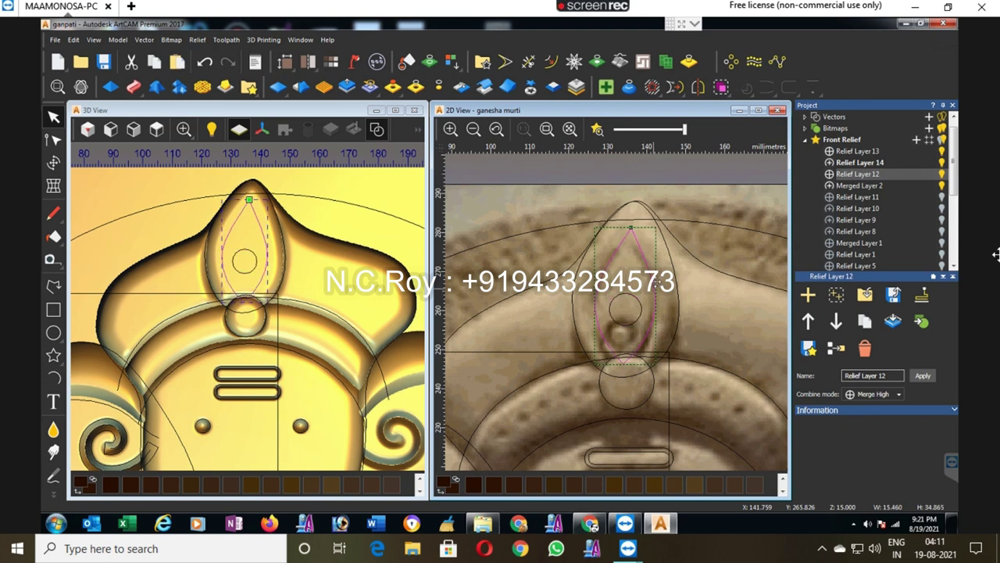
Step: Create 2 mm inward offsets of the flame outline and the small circle
click(551, 61)
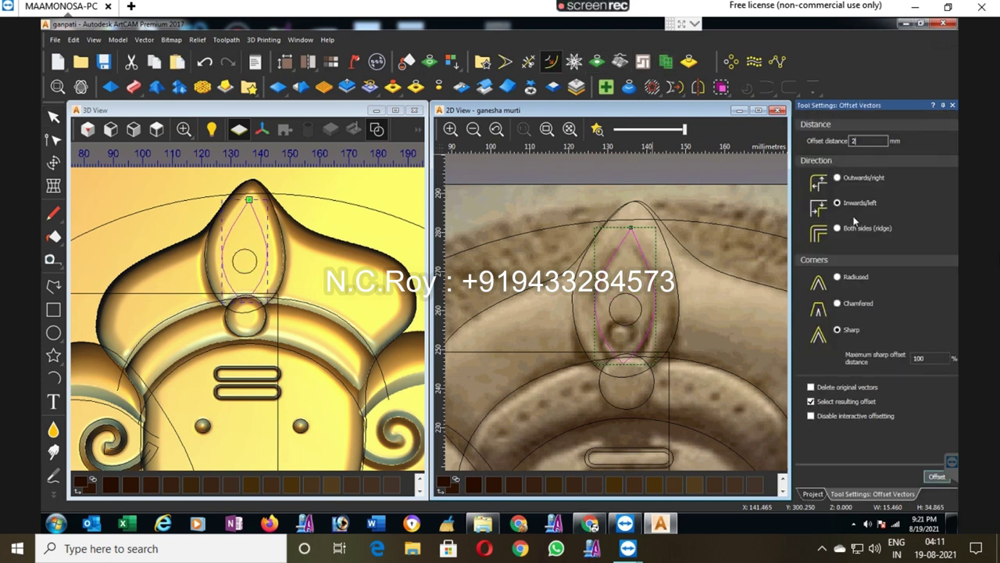
click(937, 477)
click(641, 315)
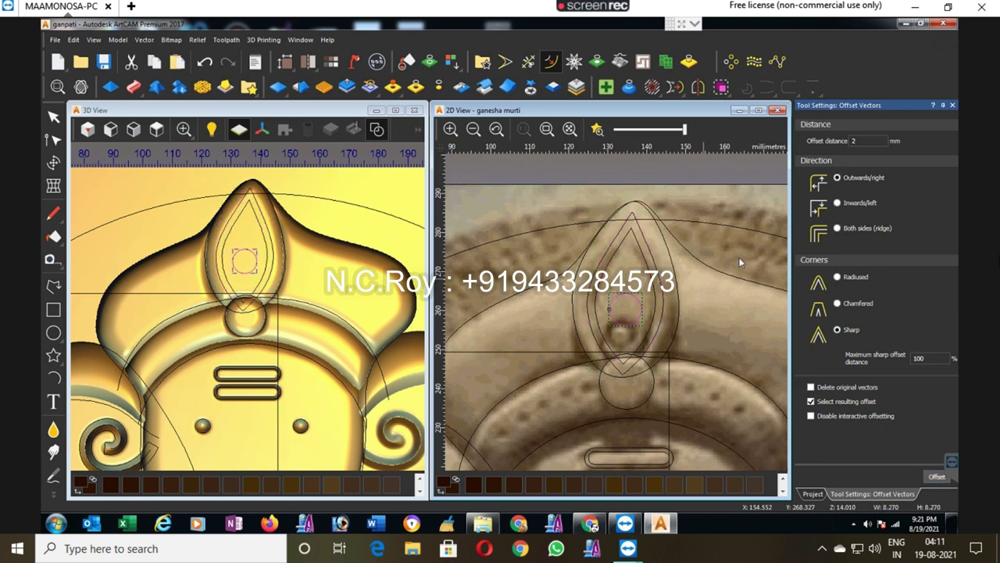
click(934, 477)
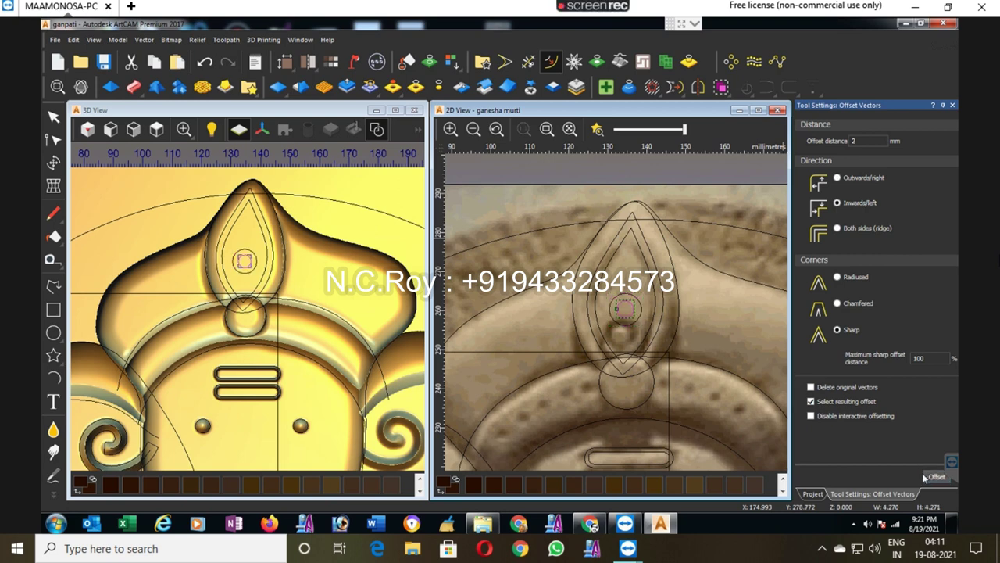
Step: Raise the selected outlines and offsets as 3 mm, 45° square-profile ridges
shift+click(644, 315)
shift+click(661, 317)
shift+click(656, 319)
click(115, 84)
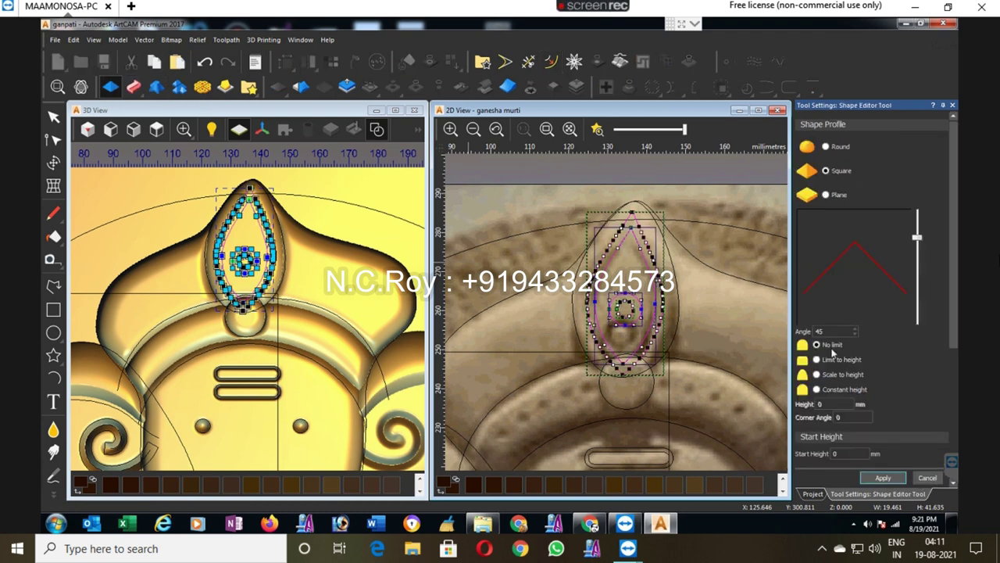
click(817, 376)
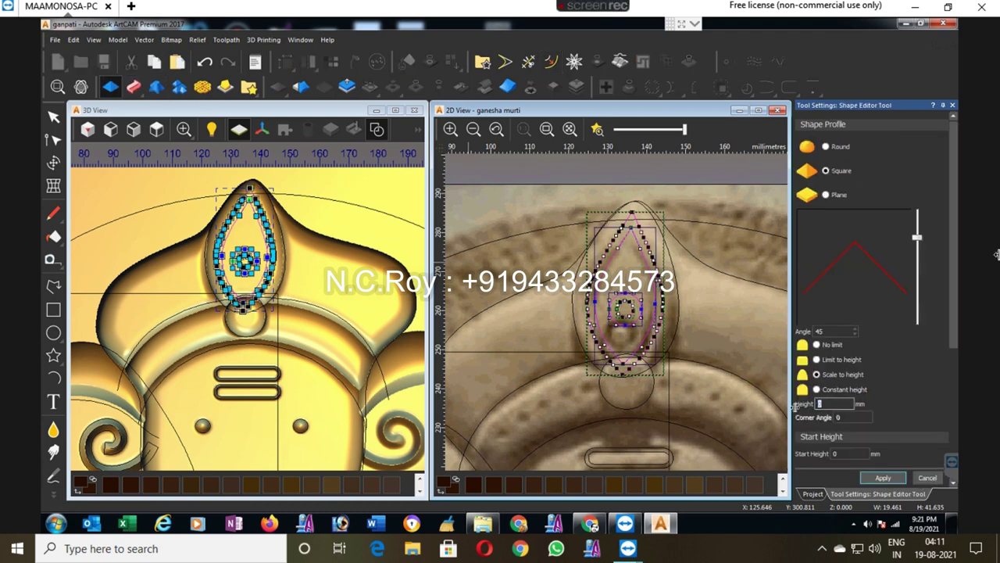
text(3)
click(900, 480)
click(927, 478)
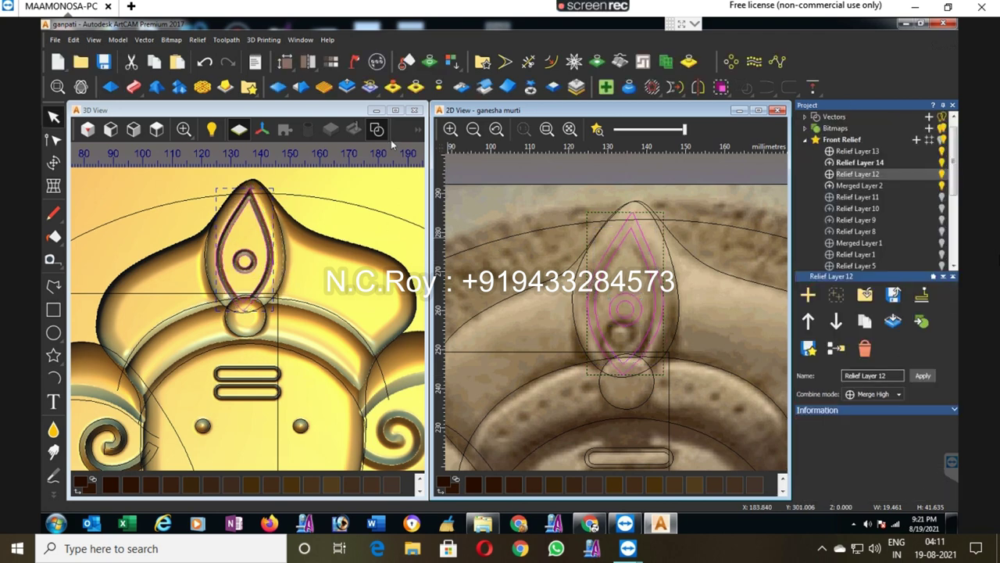
Step: Smooth the crown tip peak with the Smooth tool at 11% strength in Normal mode
scroll(326, 213, up, 1)
scroll(326, 212, up, 1)
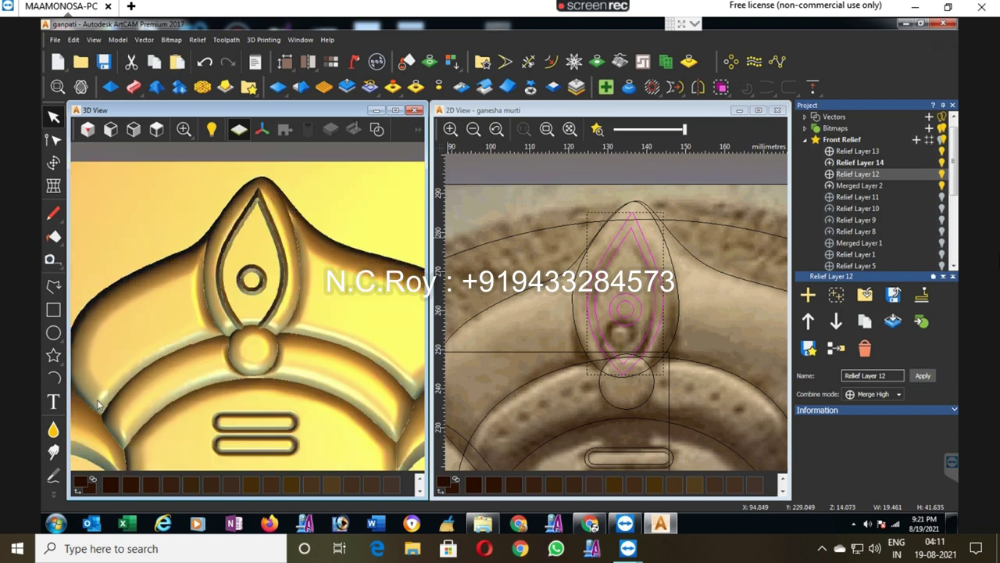
click(53, 430)
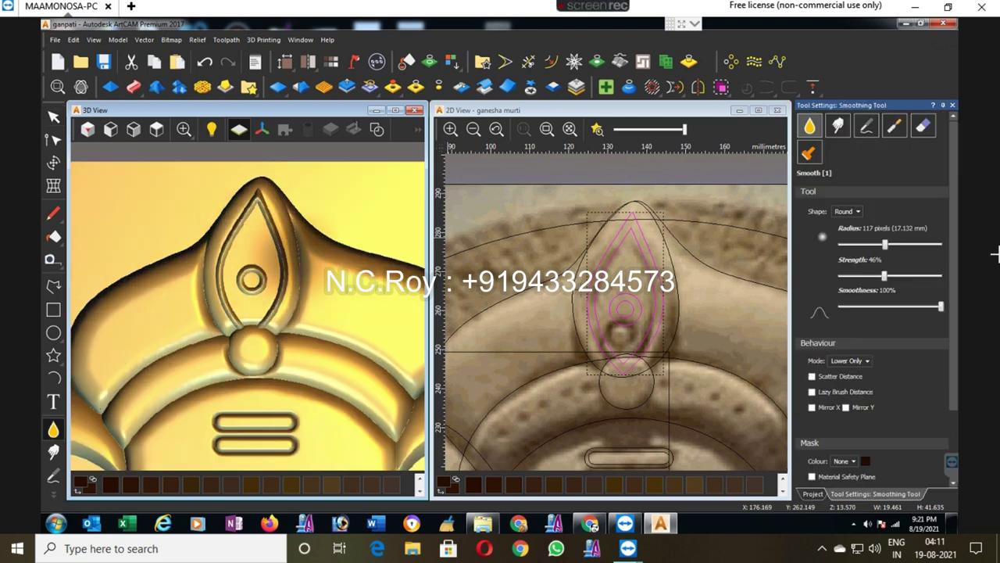
drag(884, 275, 848, 275)
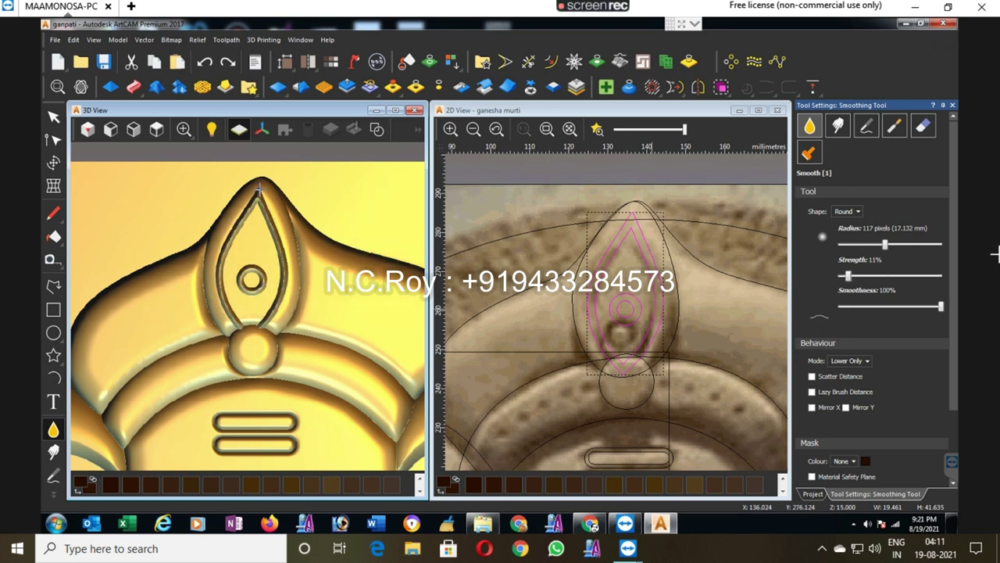
drag(257, 331, 253, 308)
click(831, 363)
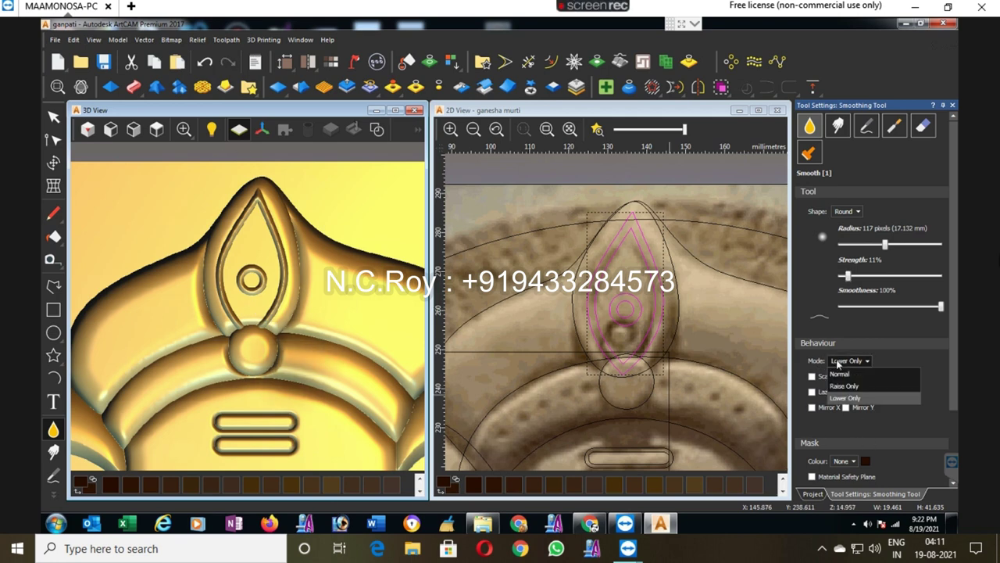
click(840, 373)
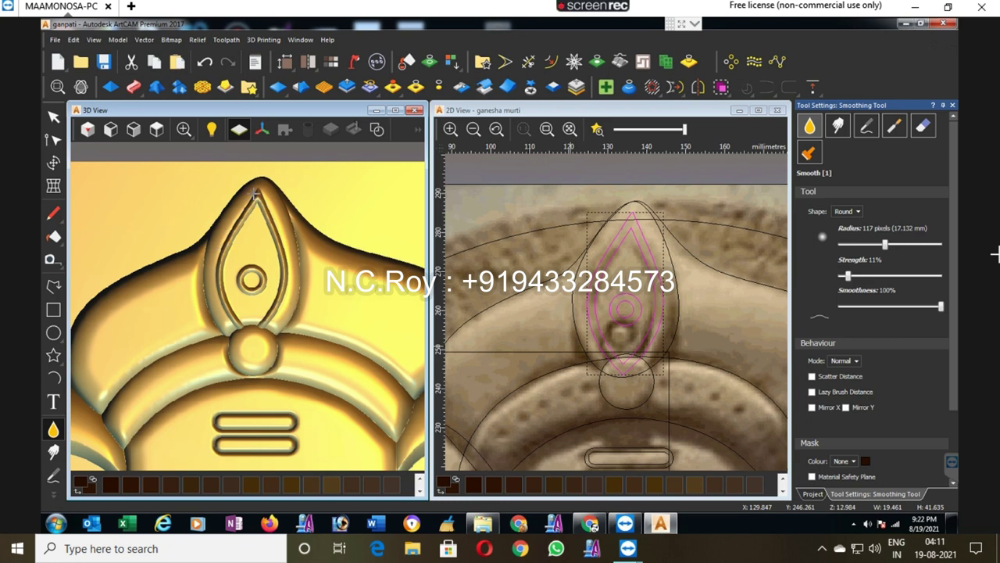
click(953, 105)
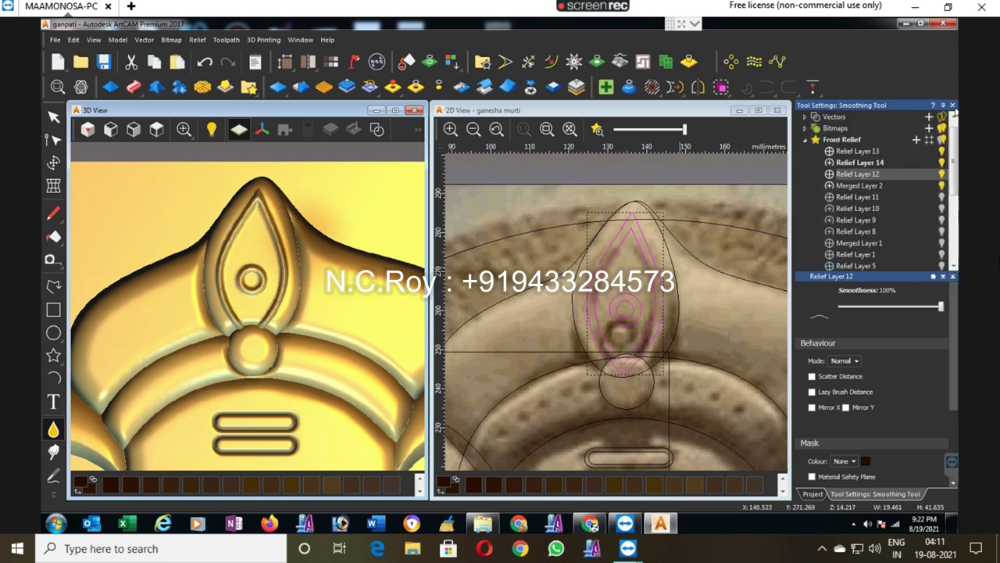
Step: Rescale the relief layer's height from 1.704 mm to 3 mm
click(351, 88)
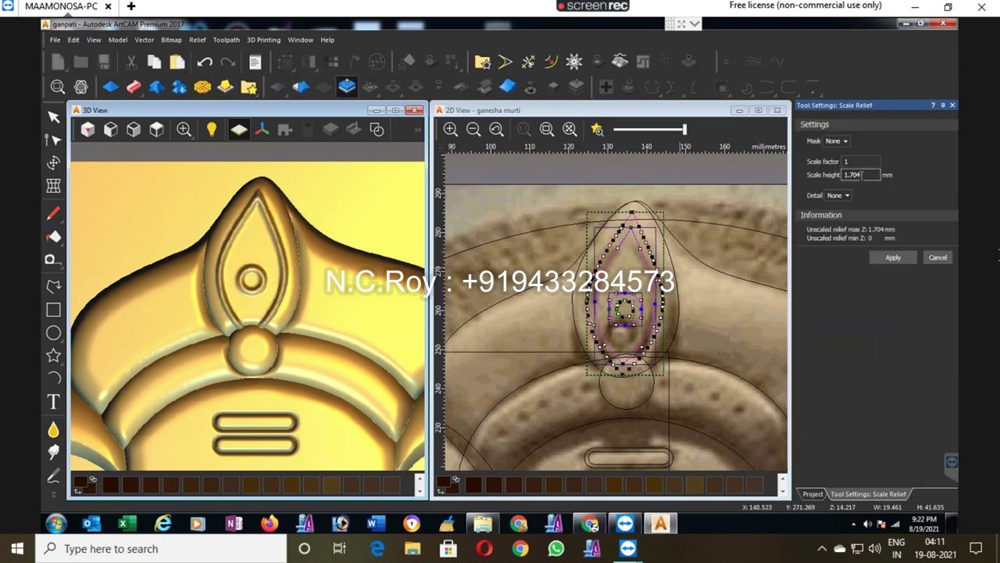
click(886, 260)
click(938, 257)
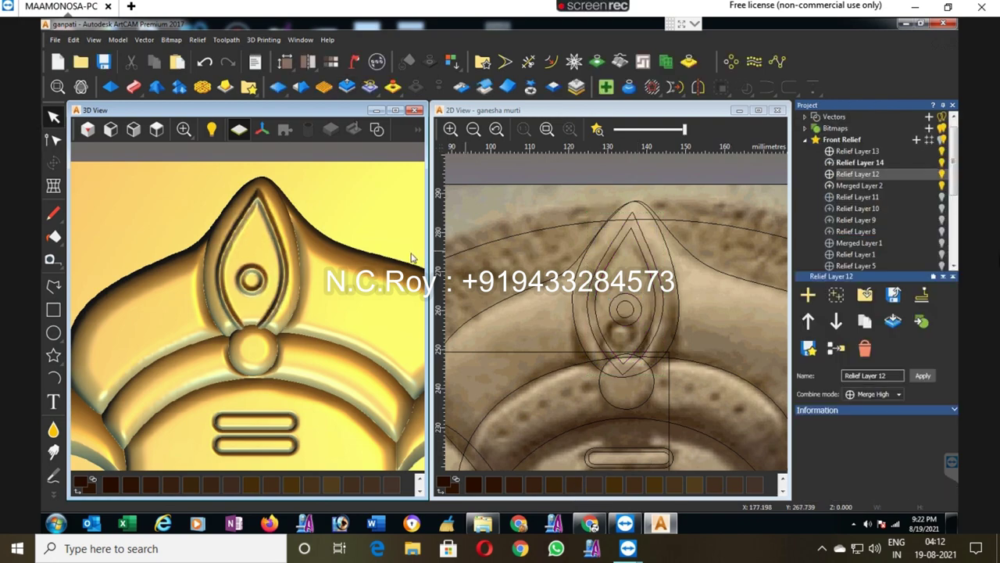
Step: Zoom out to check the relief and save the ganpati model
scroll(390, 282, down, 2)
scroll(336, 320, down, 5)
scroll(281, 360, down, 2)
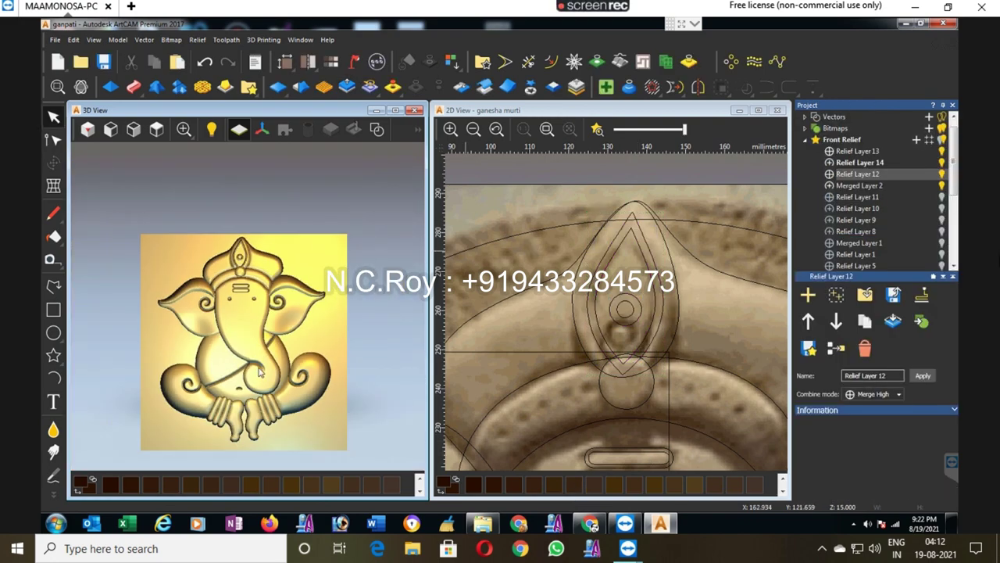
scroll(258, 379, up, 3)
key(ctrl+s)
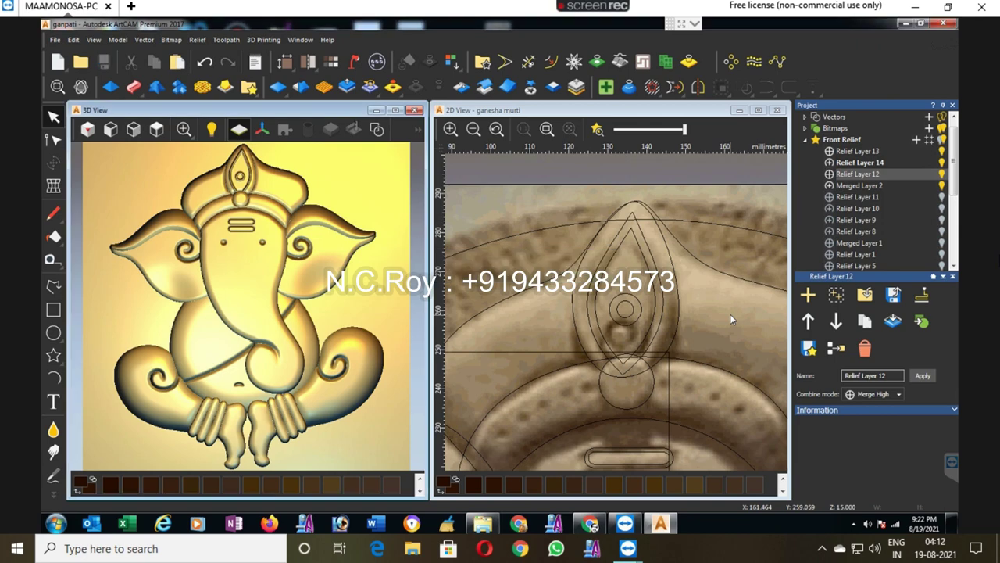
Step: Select the two curved vectors beside the trunk and make Relief Layer 13 active
scroll(727, 316, down, 3)
scroll(722, 317, down, 2)
scroll(623, 362, up, 3)
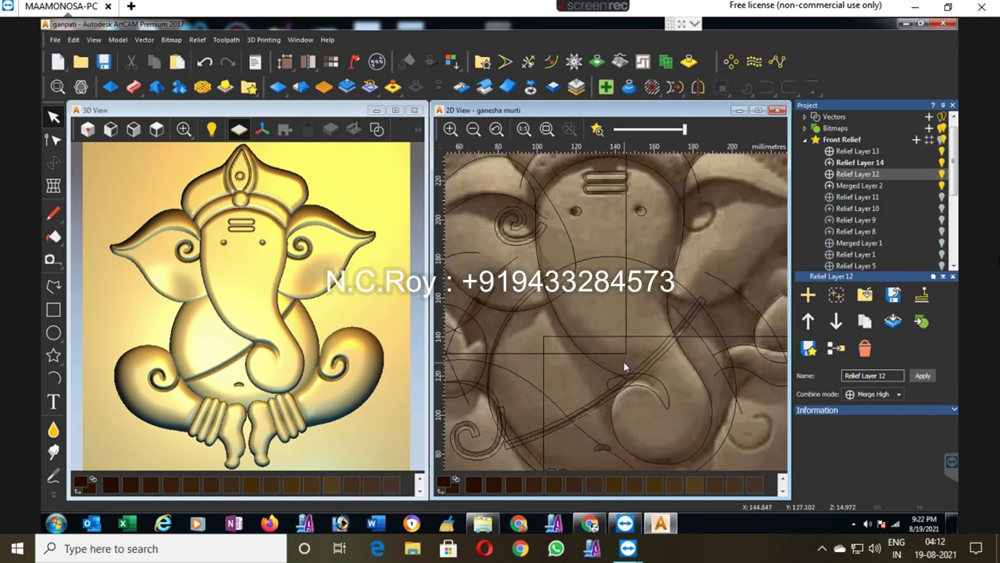
scroll(624, 362, down, 2)
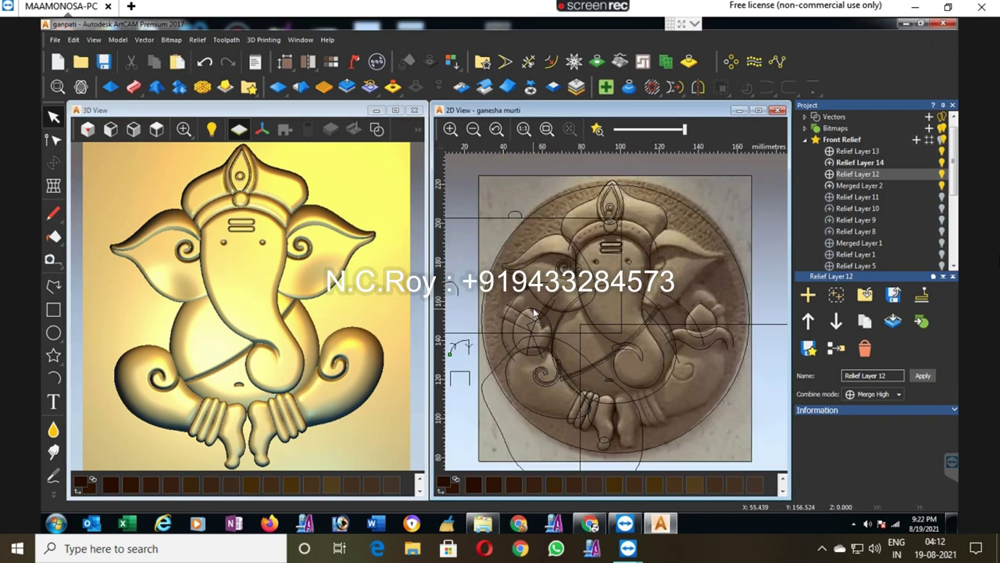
scroll(534, 312, up, 3)
click(611, 300)
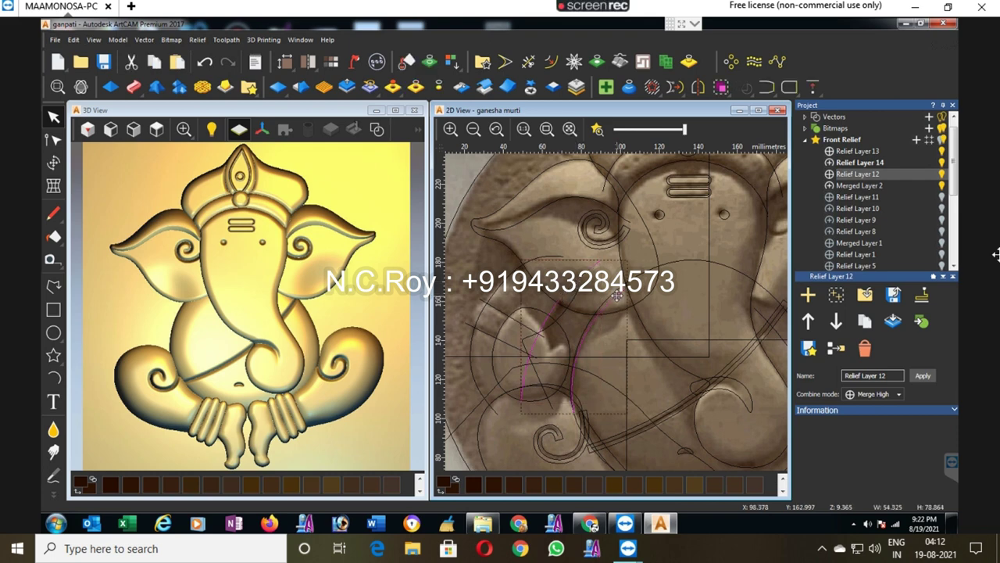
click(855, 151)
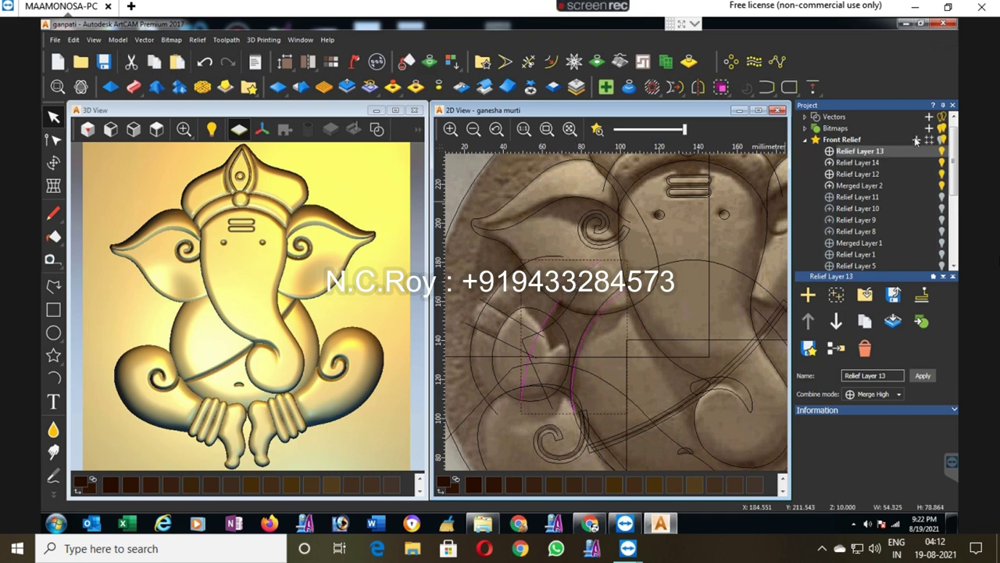
Step: On a new Relief Layer 15, create a Two Rail Sweep using the small cross-section vector, final height 10
click(915, 139)
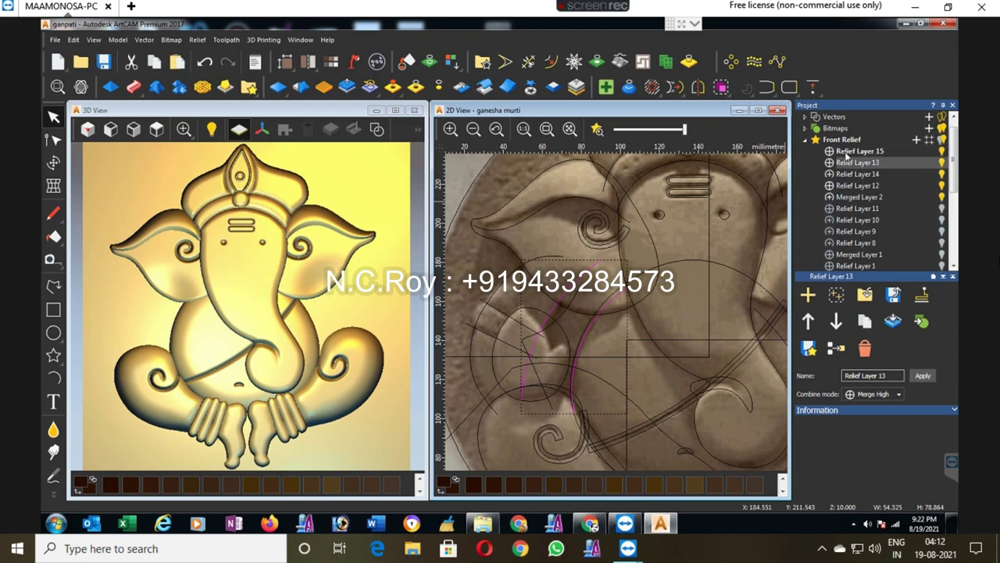
click(852, 152)
click(132, 88)
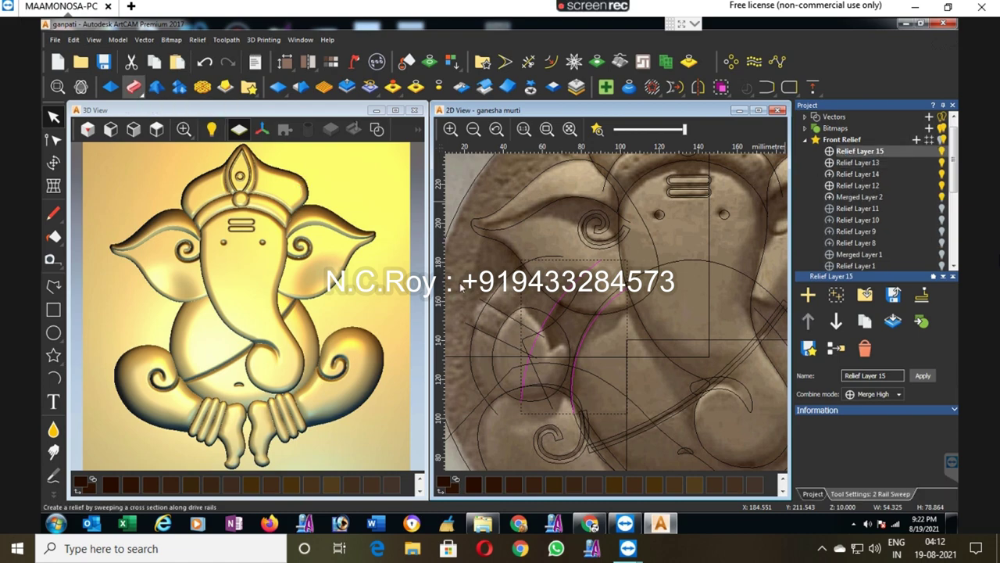
scroll(547, 289, down, 1)
scroll(594, 261, up, 3)
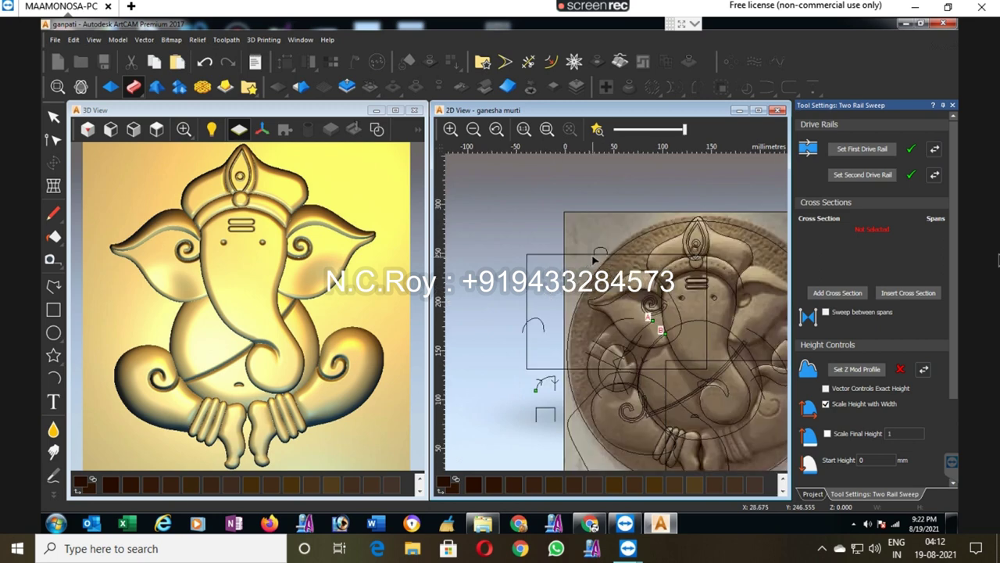
click(596, 254)
click(835, 295)
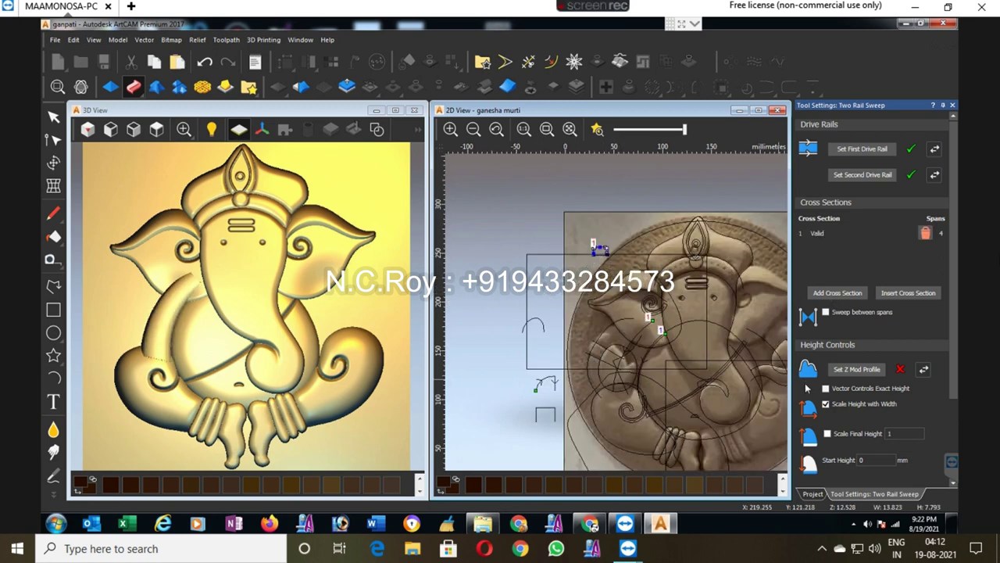
click(826, 403)
click(828, 433)
click(889, 434)
text(10)
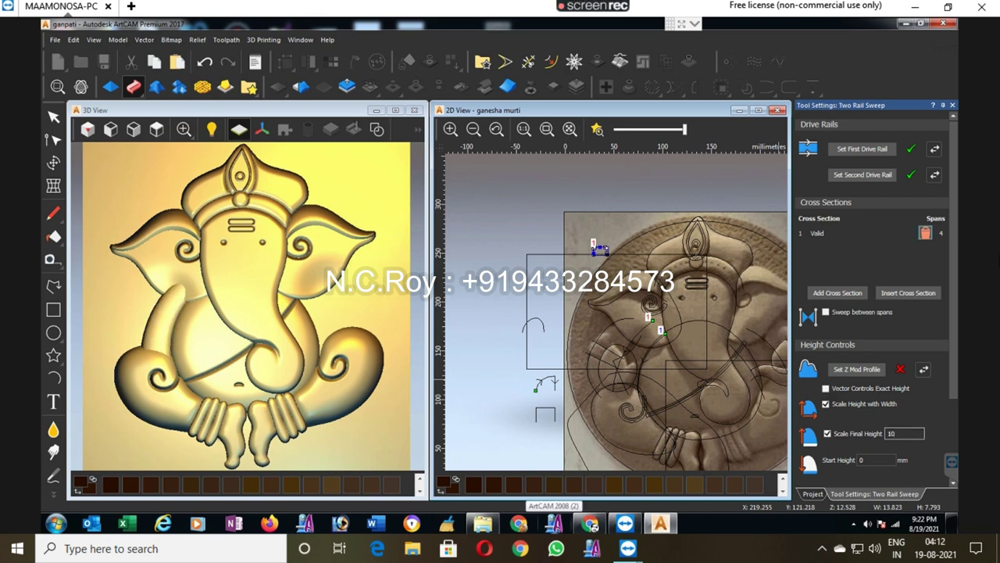
scroll(942, 383, down, 1)
scroll(844, 475, down, 3)
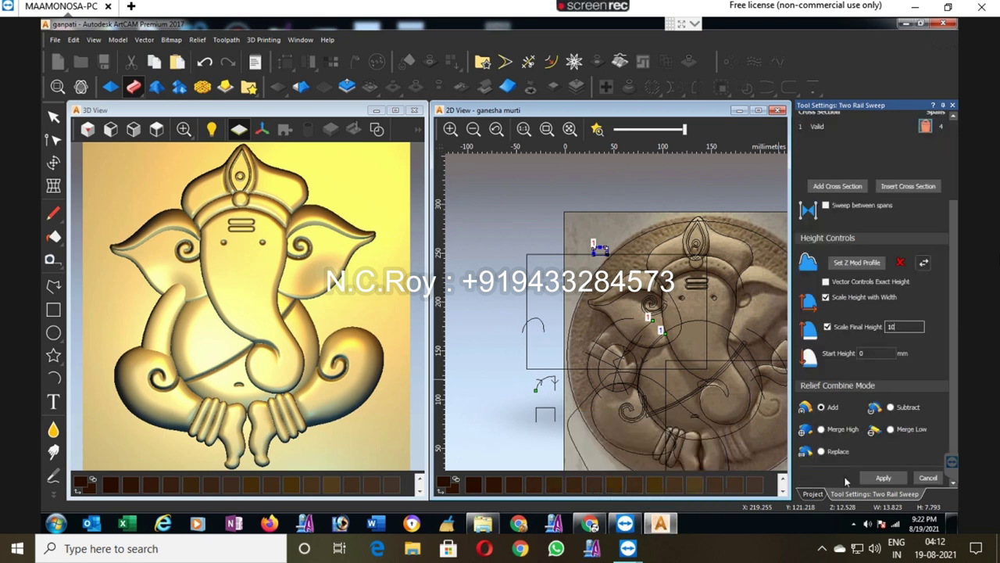
click(884, 478)
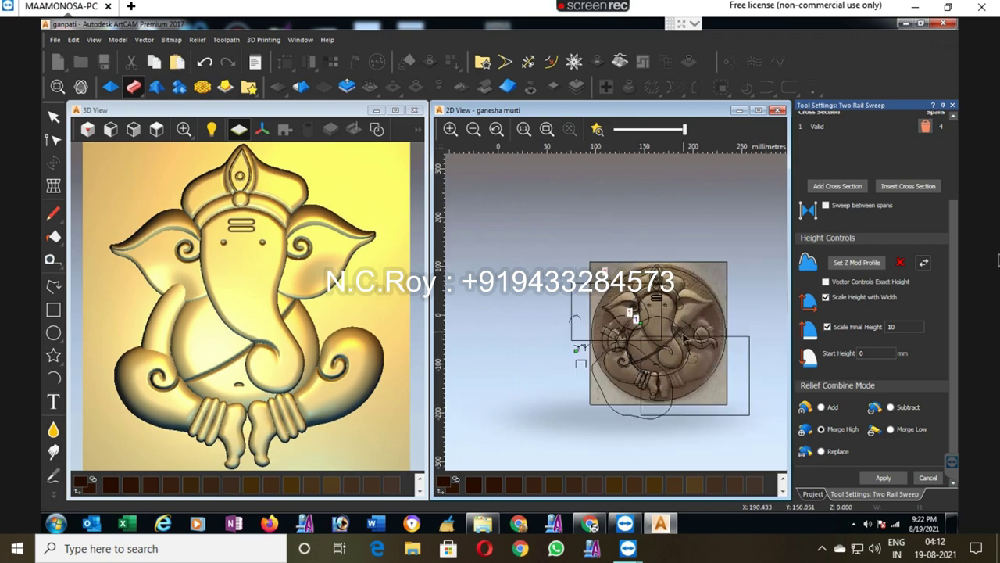
Step: Select the curves beside the trunk and near the ear, then choose the Carve sculpt tool
scroll(694, 356, up, 2)
click(682, 357)
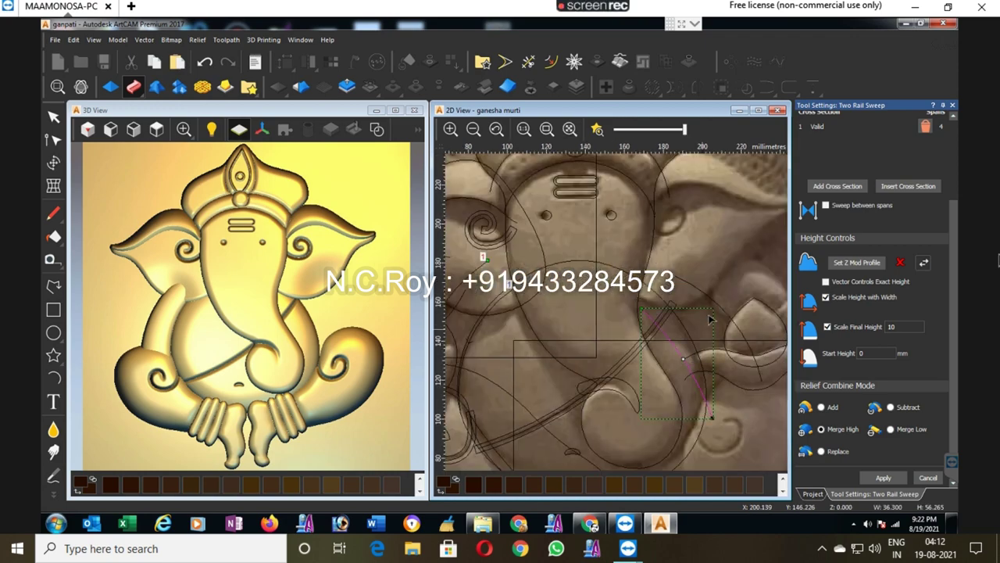
shift+click(717, 305)
drag(955, 394, 958, 226)
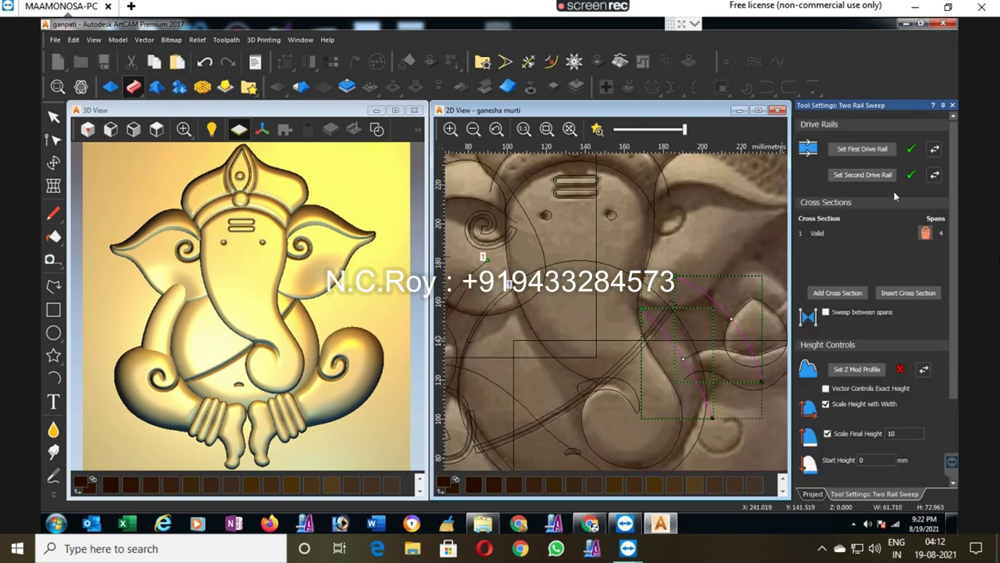
scroll(922, 438, down, 3)
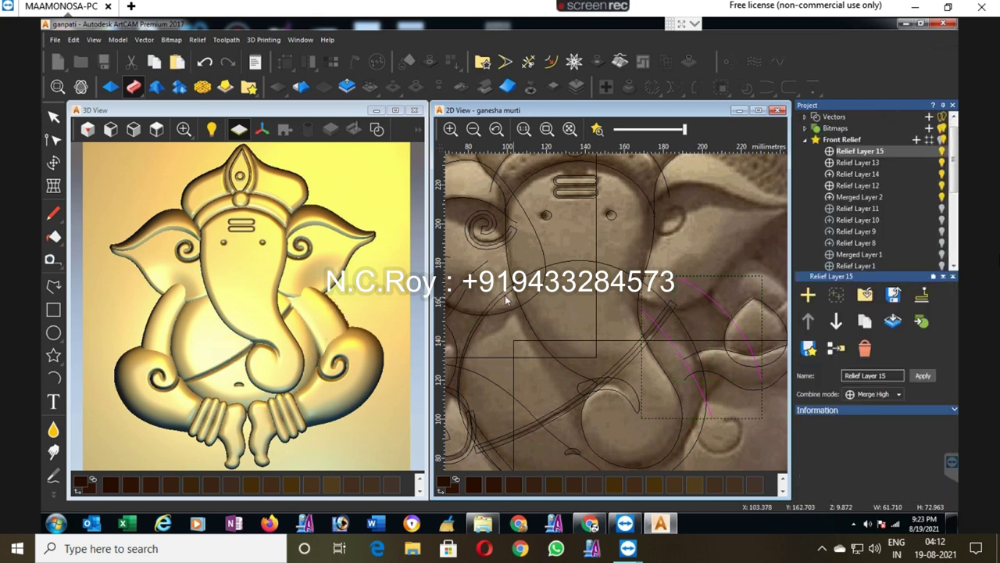
click(53, 451)
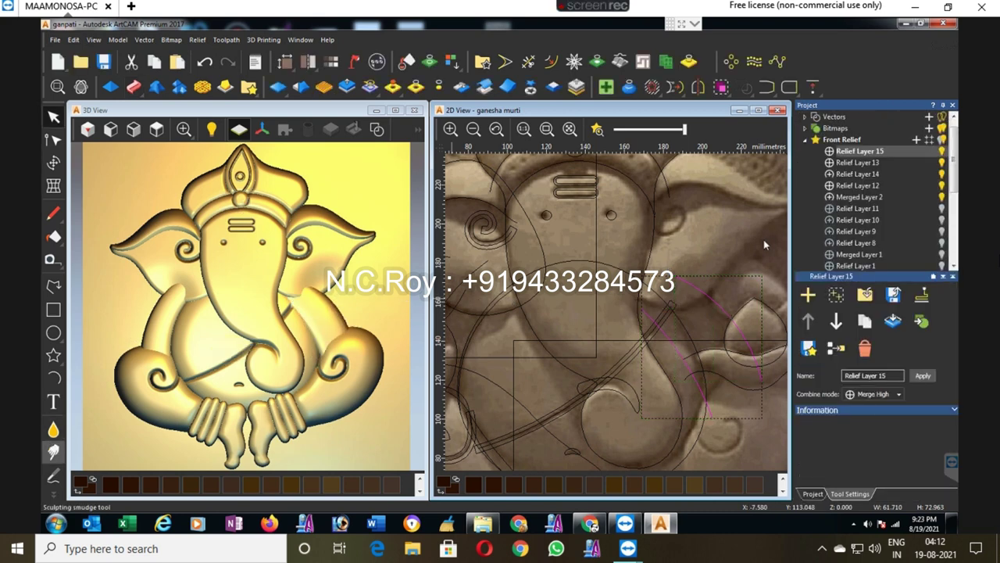
click(895, 125)
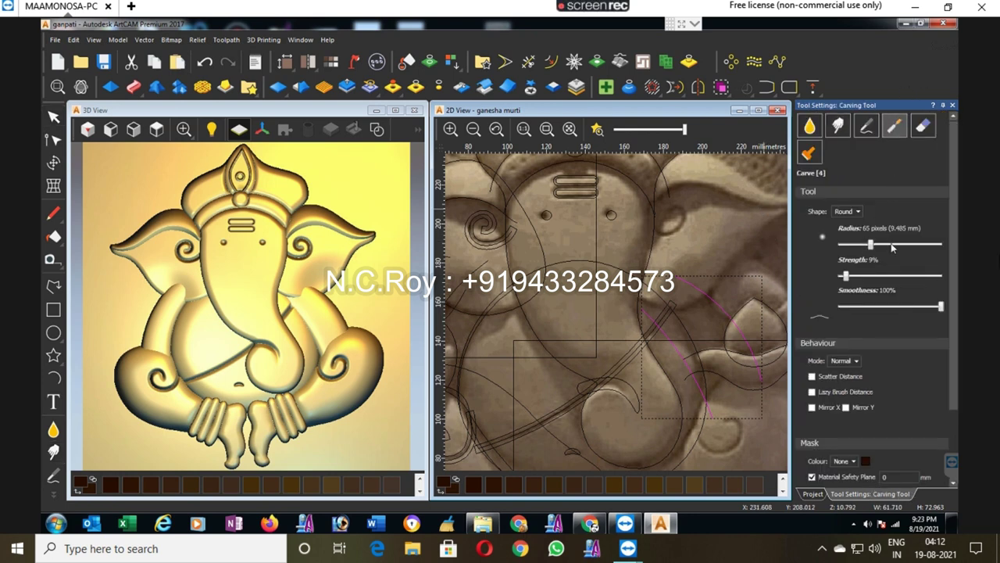
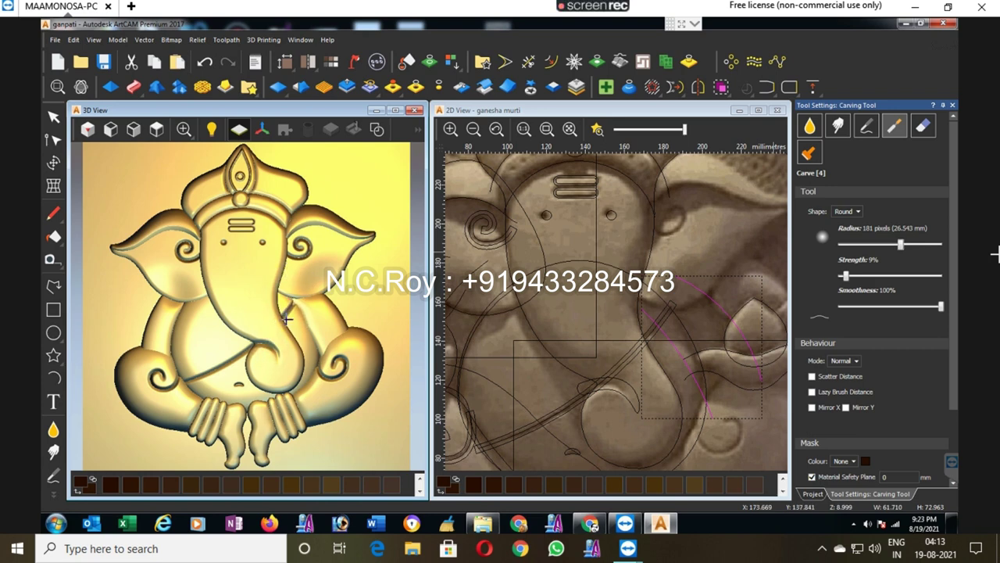
Step: Carve along the right edge of the trunk where it meets the knee
drag(299, 339, 283, 315)
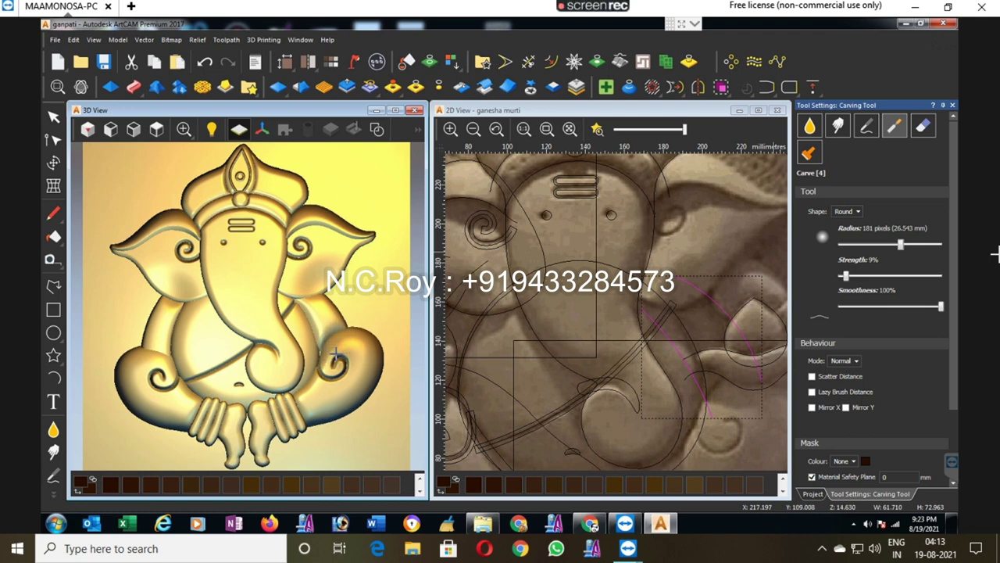
scroll(342, 344, up, 2)
scroll(342, 338, up, 1)
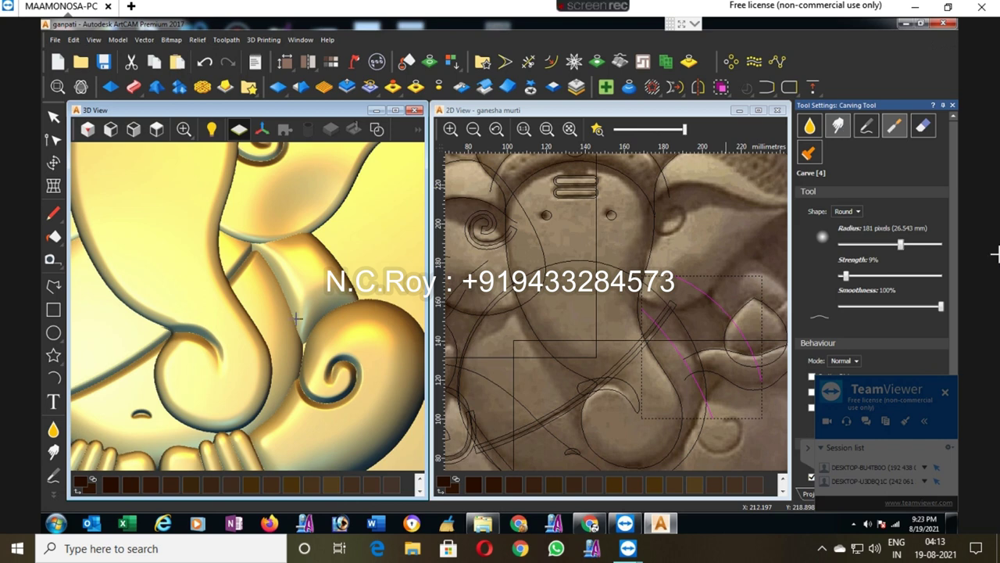
Step: Smudge the sharp edge between trunk and knee so the relief blends smoothly
click(838, 125)
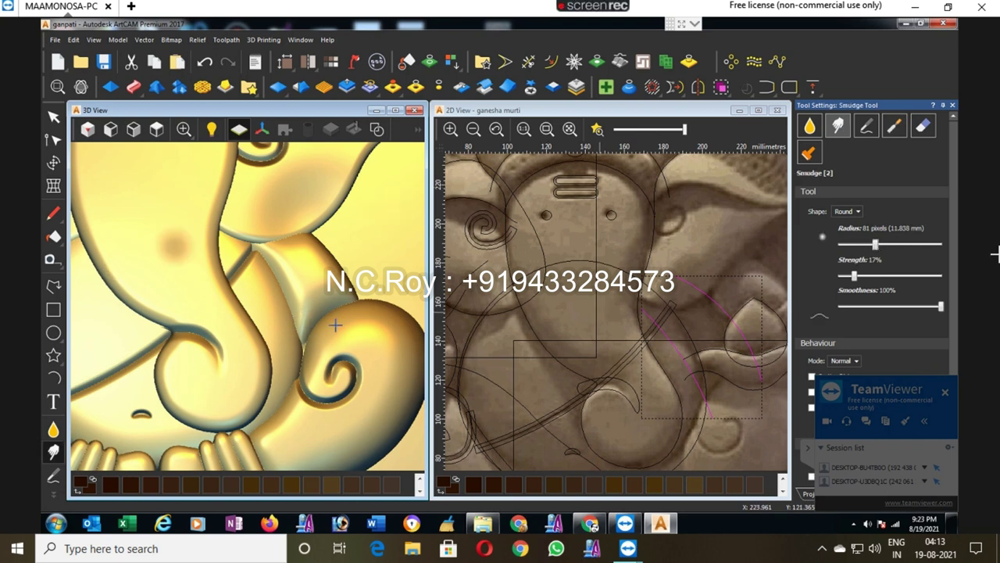
drag(302, 347, 286, 328)
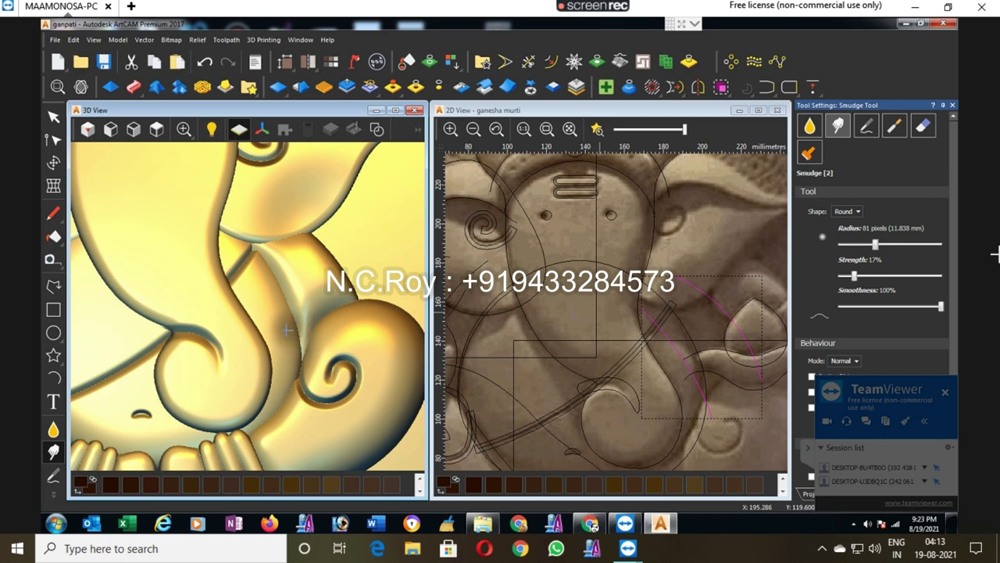
scroll(285, 305, down, 2)
scroll(283, 308, down, 2)
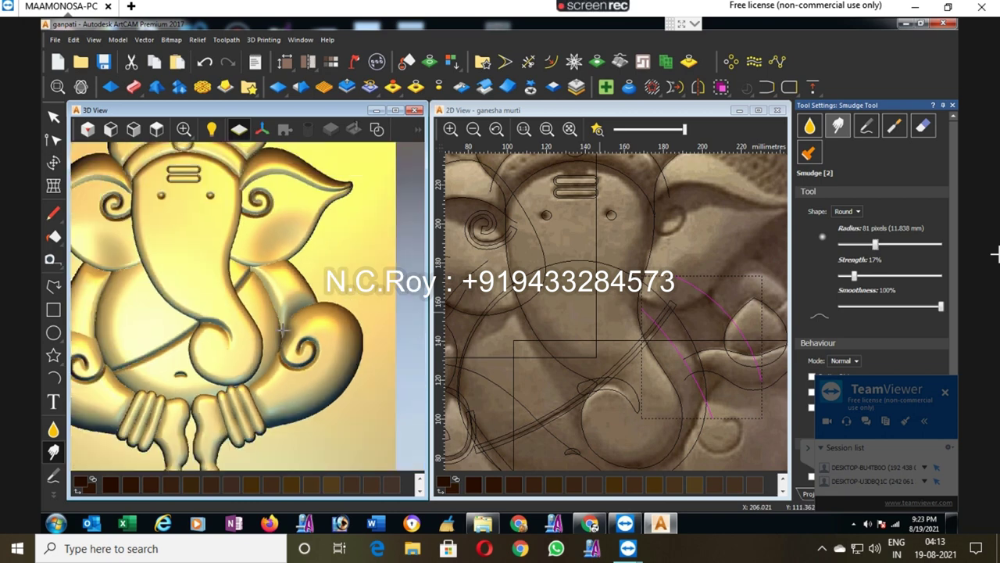
drag(293, 306, 283, 310)
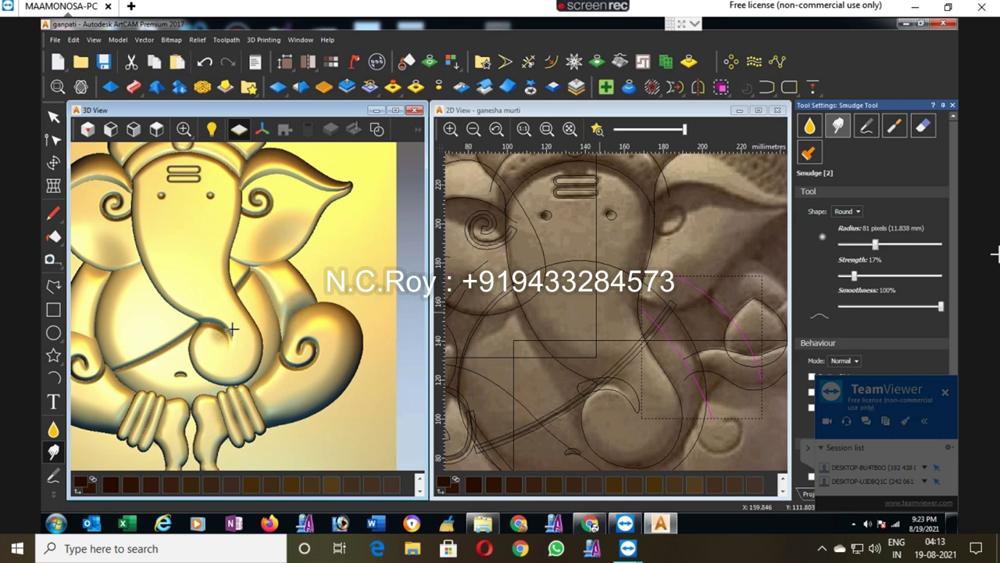
scroll(195, 306, up, 2)
scroll(156, 303, down, 1)
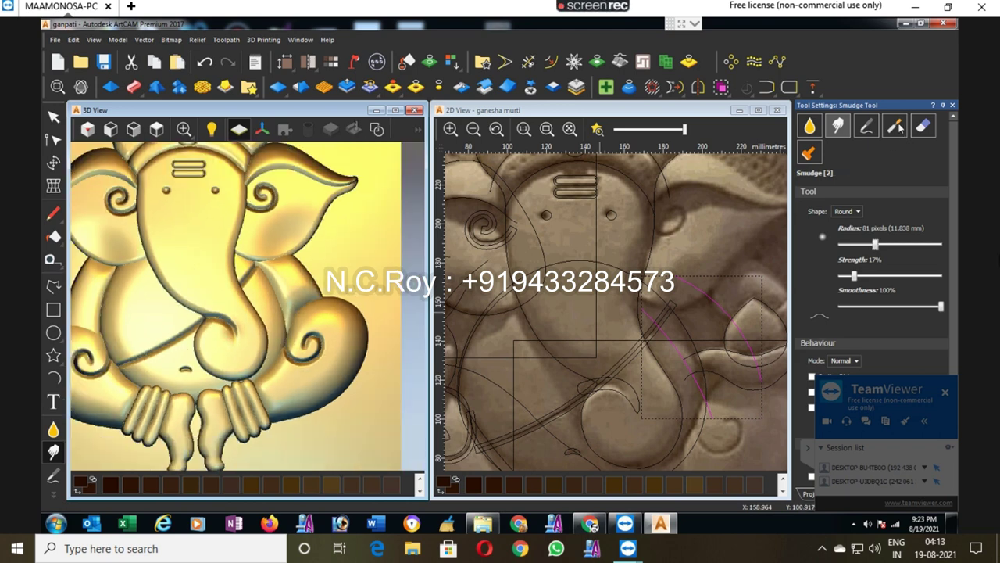
scroll(176, 367, down, 2)
scroll(130, 341, up, 2)
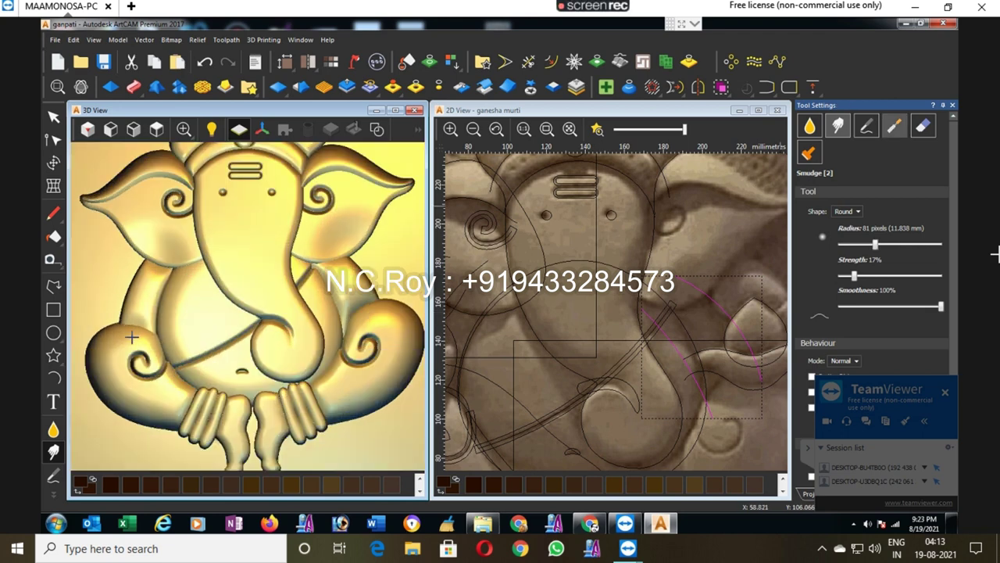
Step: Touch up the junction with the carve and smudge brushes, then exit sculpting
key(4)
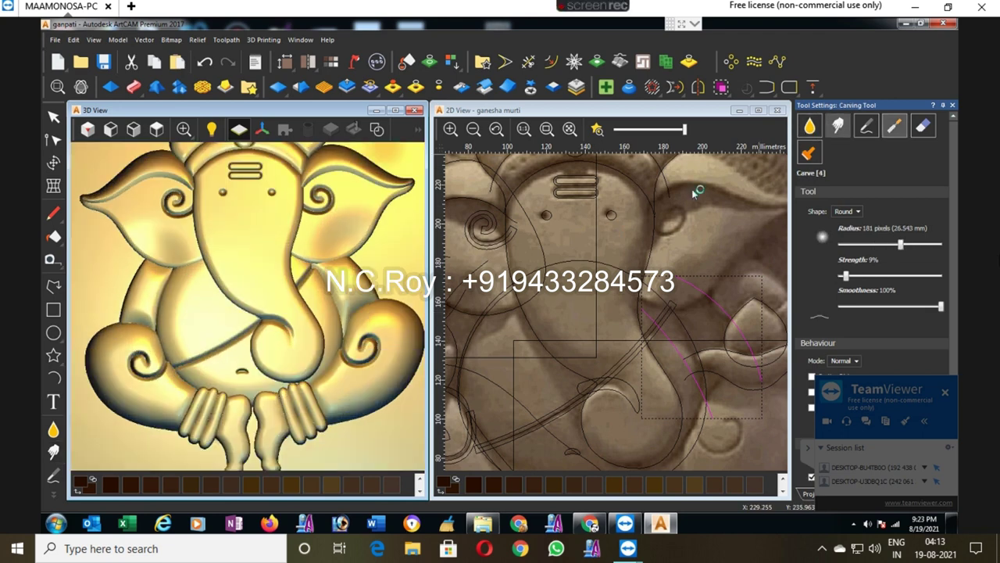
key(2)
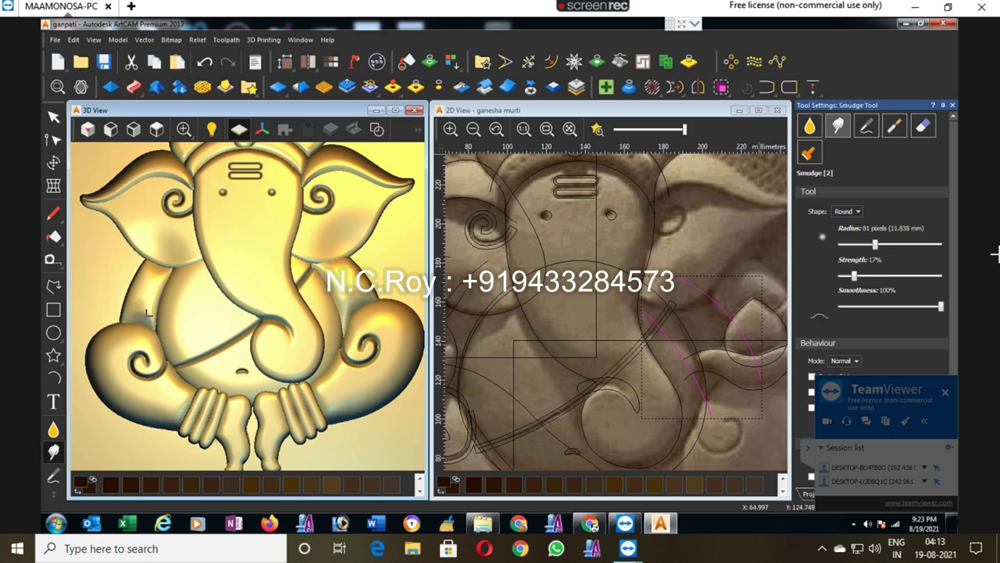
scroll(148, 338, down, 1)
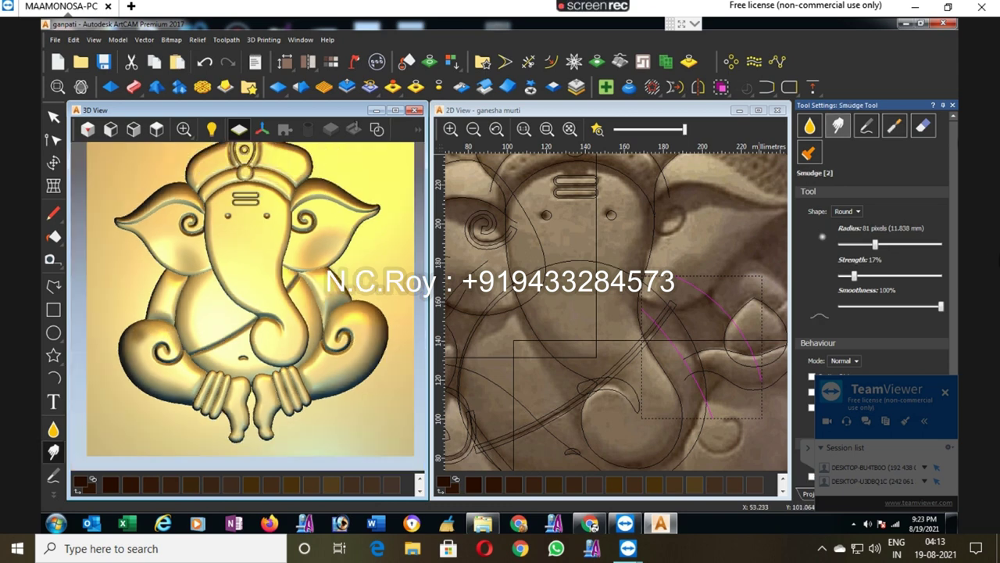
key(Escape)
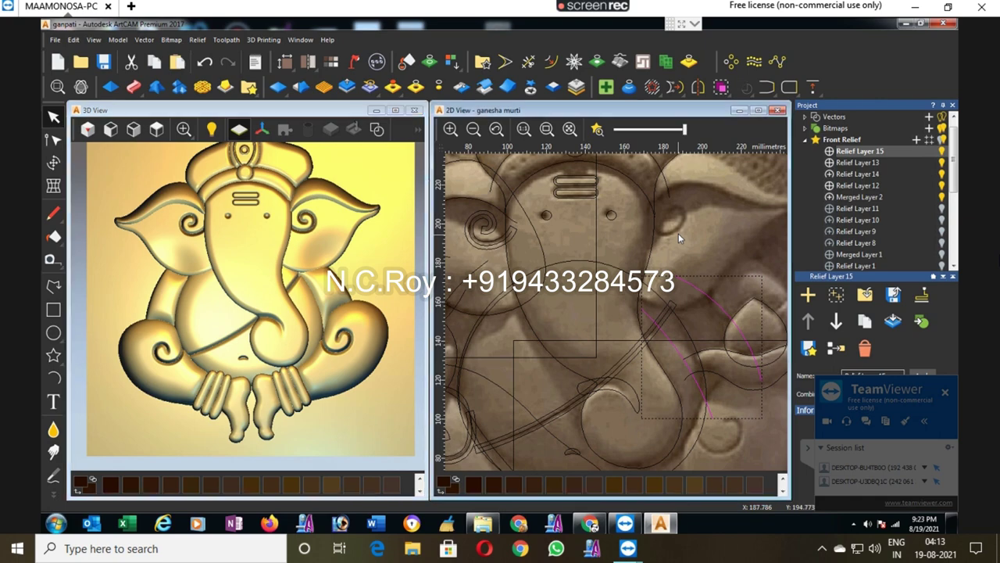
Step: Add Relief Layer 16 and launch 2 Rail Sweep on the curved vector beside the left hand
scroll(574, 291, down, 1)
scroll(643, 295, up, 2)
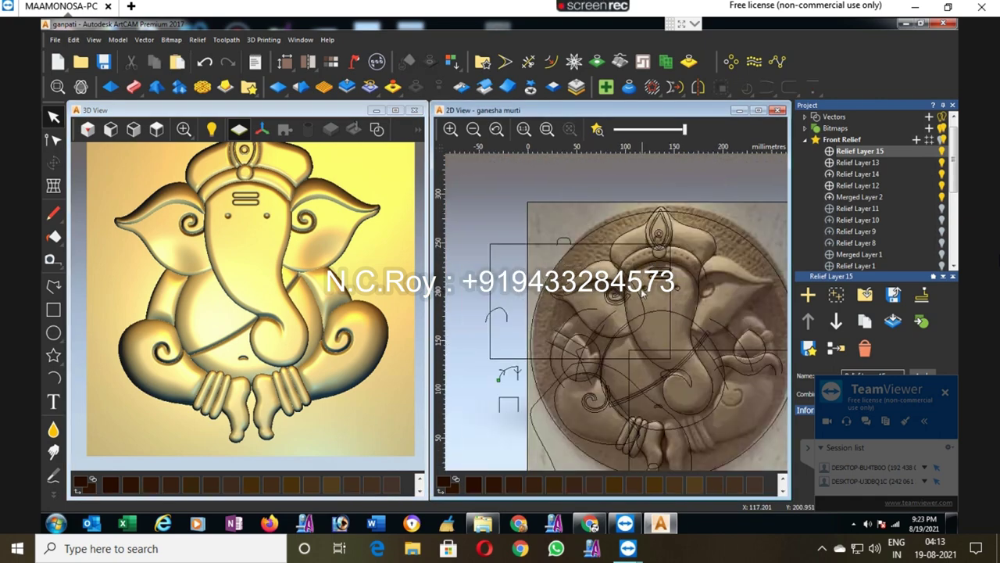
click(561, 353)
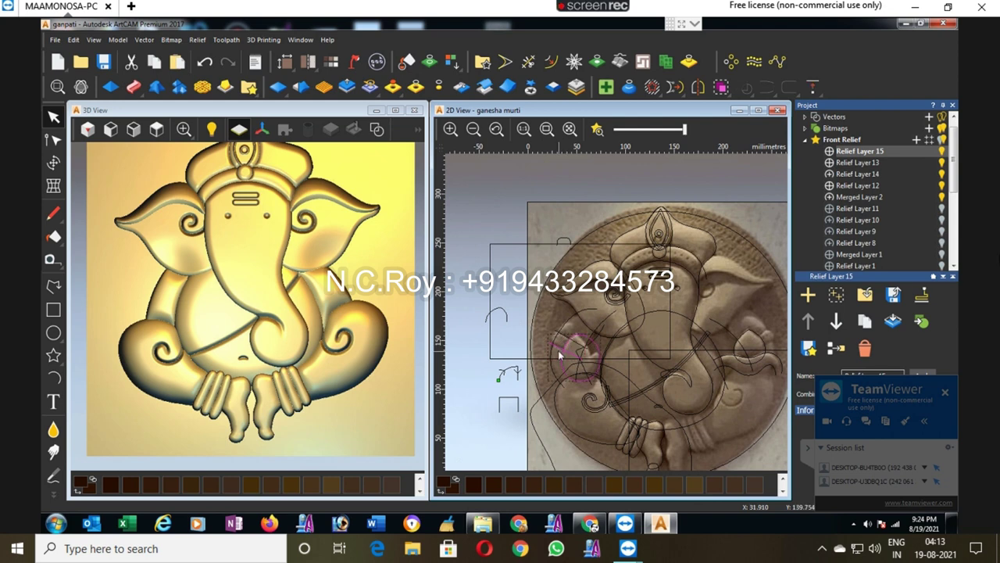
click(518, 321)
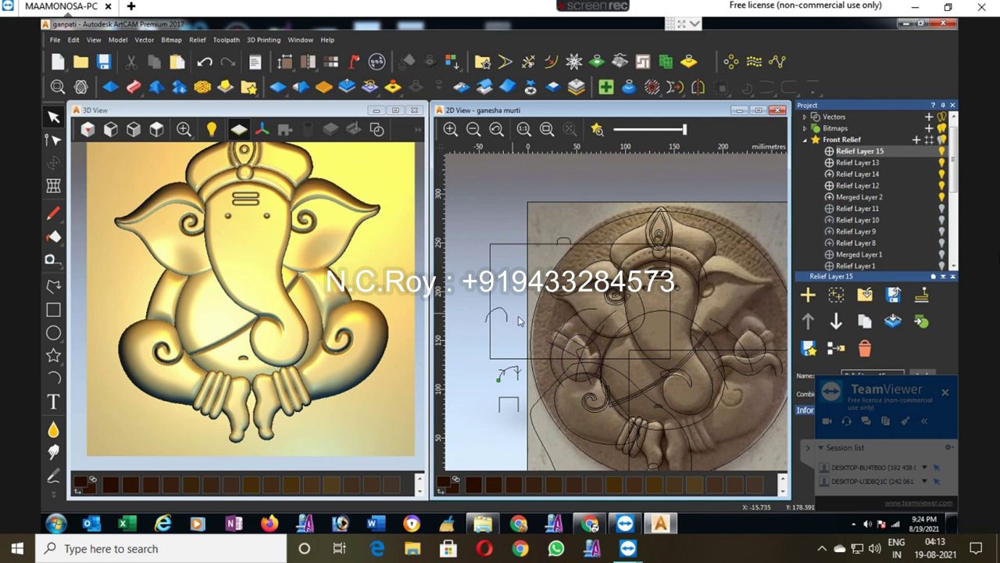
click(919, 140)
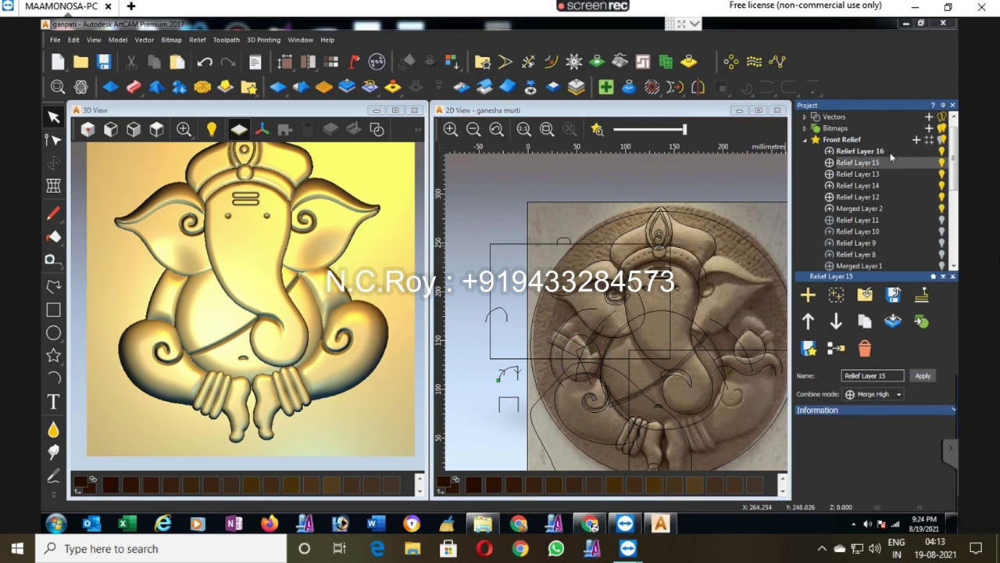
click(832, 154)
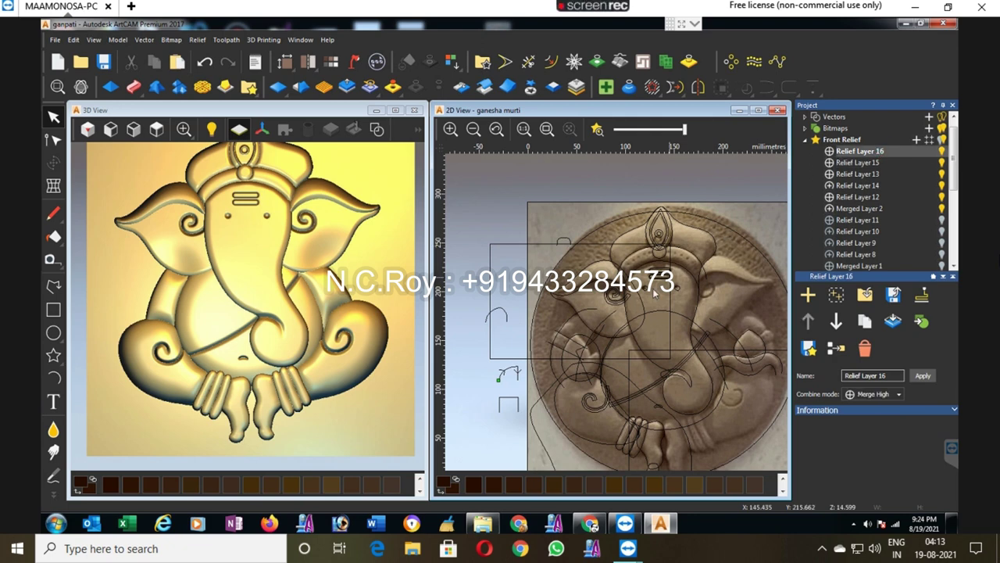
click(564, 340)
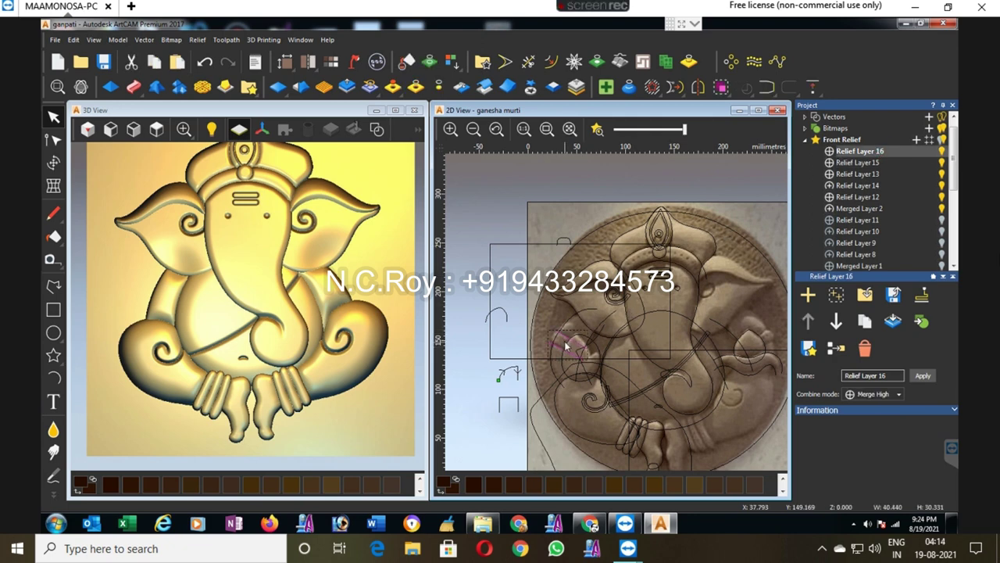
click(133, 87)
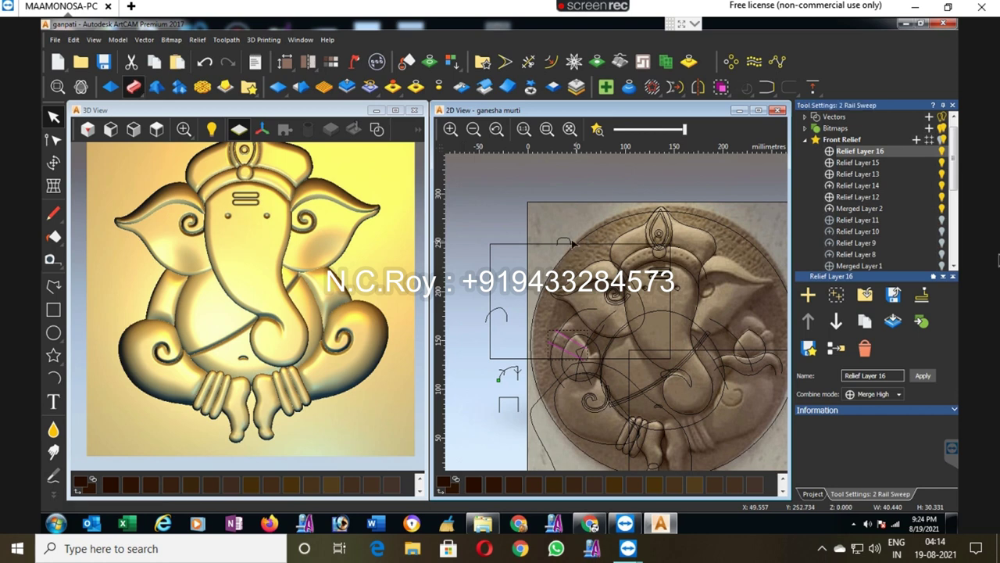
Step: Pick the square as cross section, show vectors over the 3D relief, and close the sweep unapplied
click(830, 296)
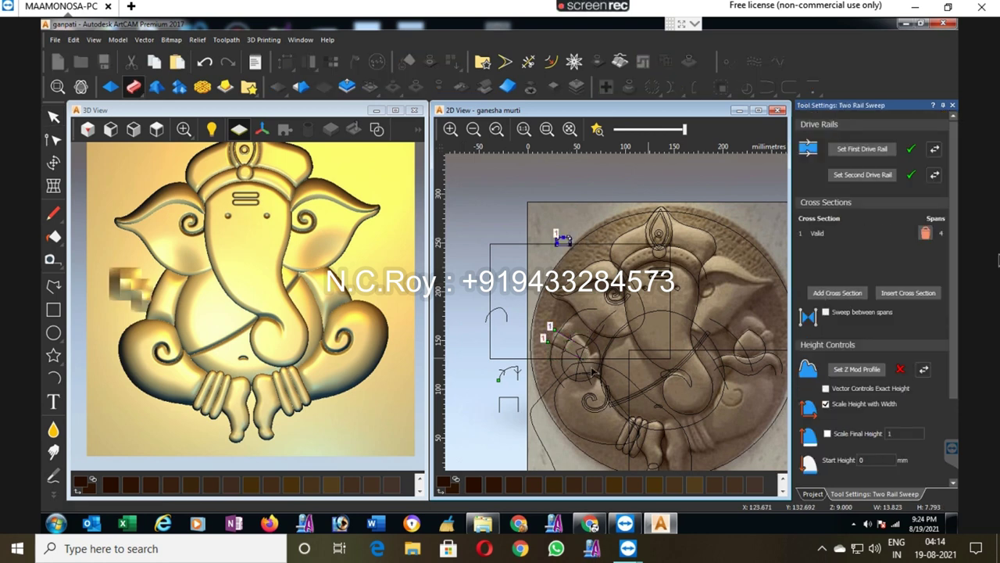
click(508, 404)
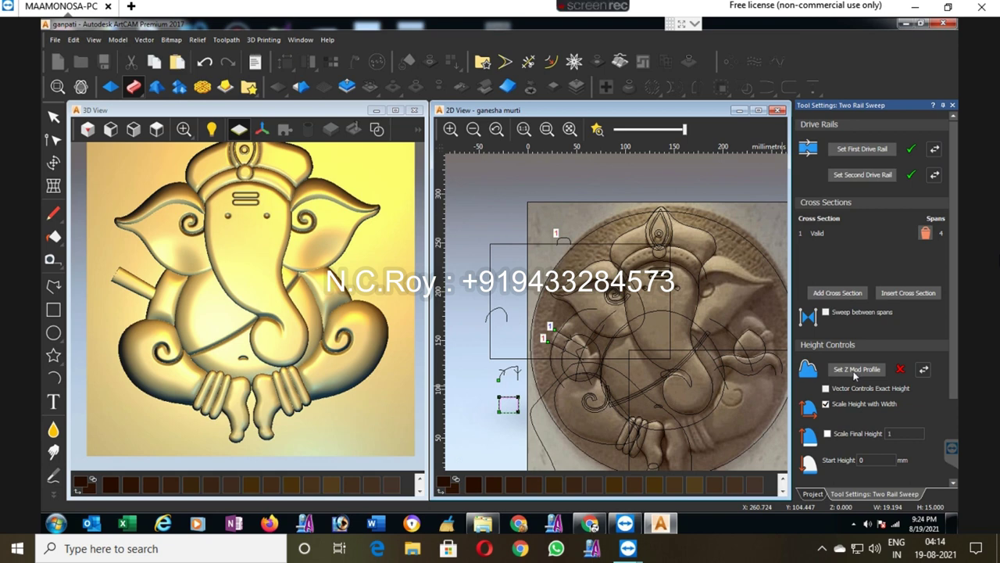
click(597, 129)
click(597, 129)
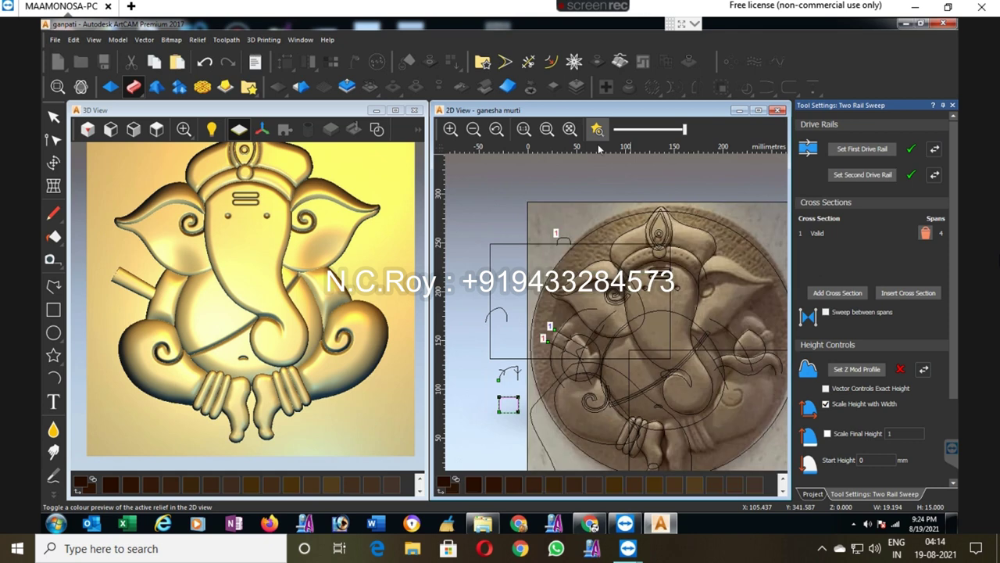
click(376, 131)
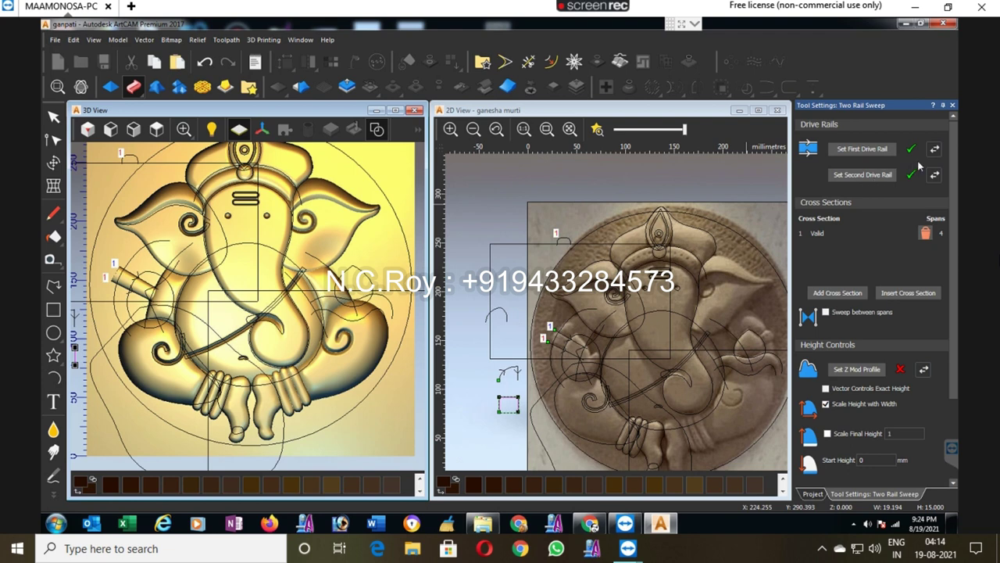
click(951, 111)
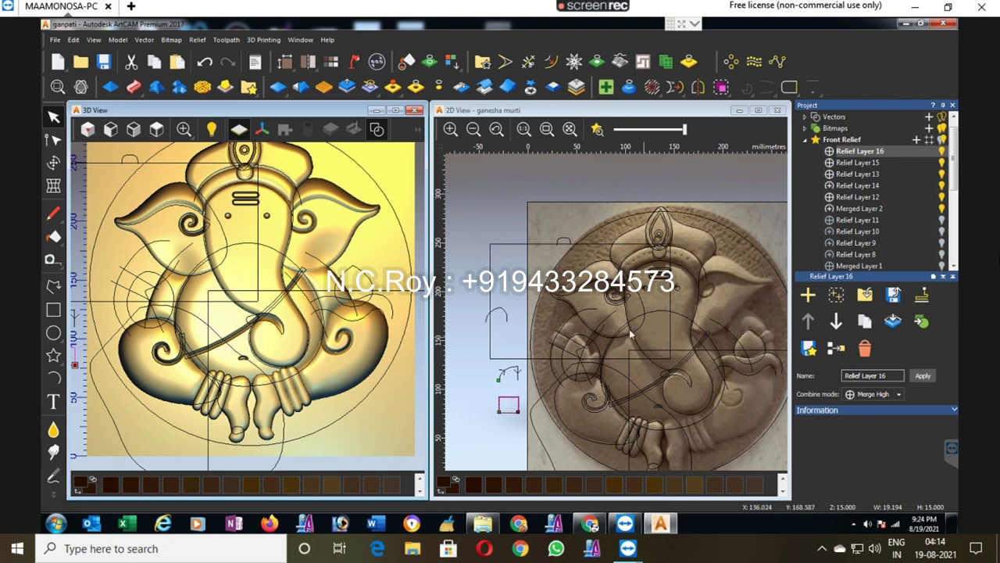
Step: Select the arc rails near the left hand and start a two-rail sweep
click(597, 130)
click(597, 129)
click(586, 328)
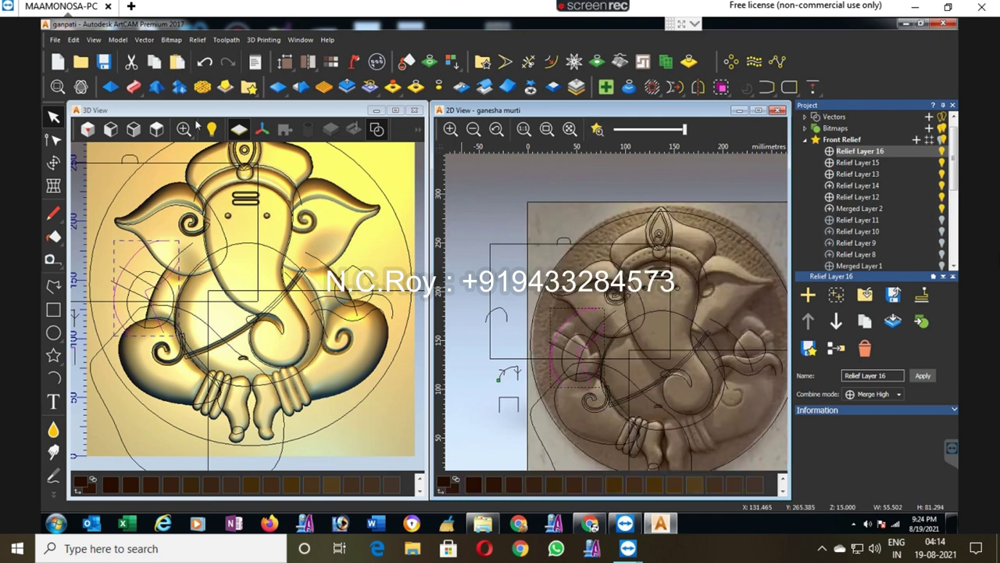
click(133, 87)
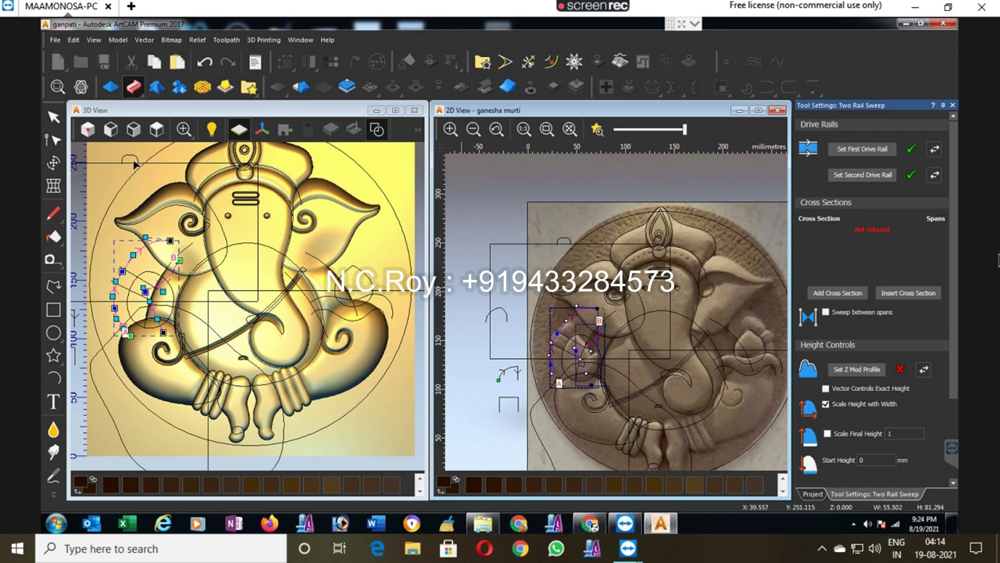
Step: Use the square as cross section, reverse the second rail, and set final height to 15
click(822, 294)
click(932, 175)
click(828, 433)
double_click(903, 434)
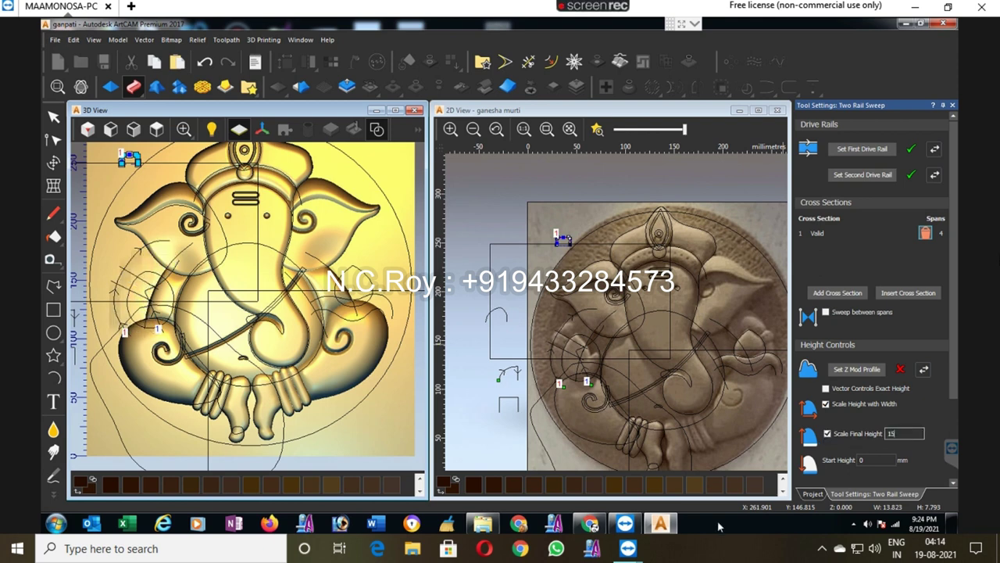
text(15)
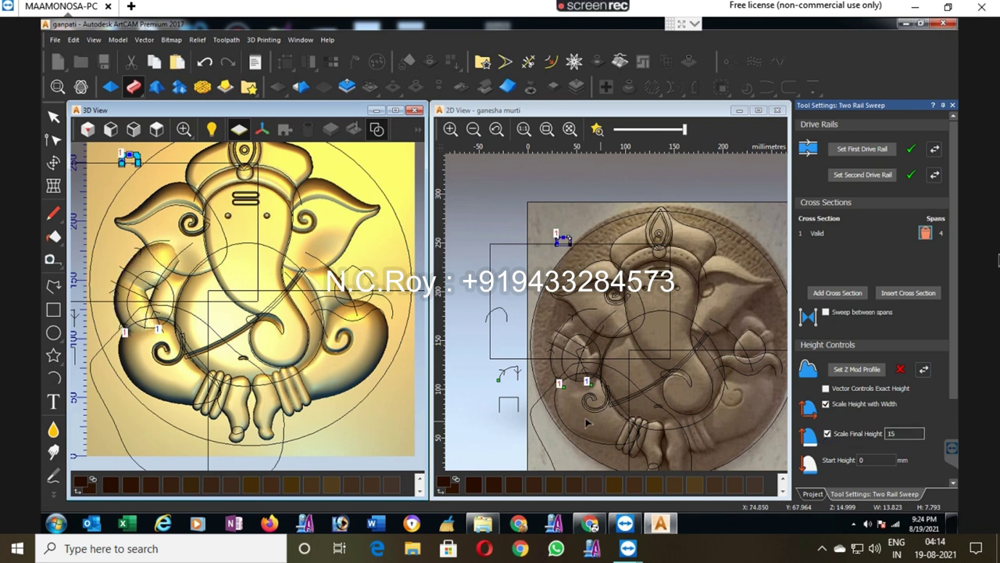
Step: Use the small square as height profile with exact vector height, no final-height scaling, and apply
click(518, 411)
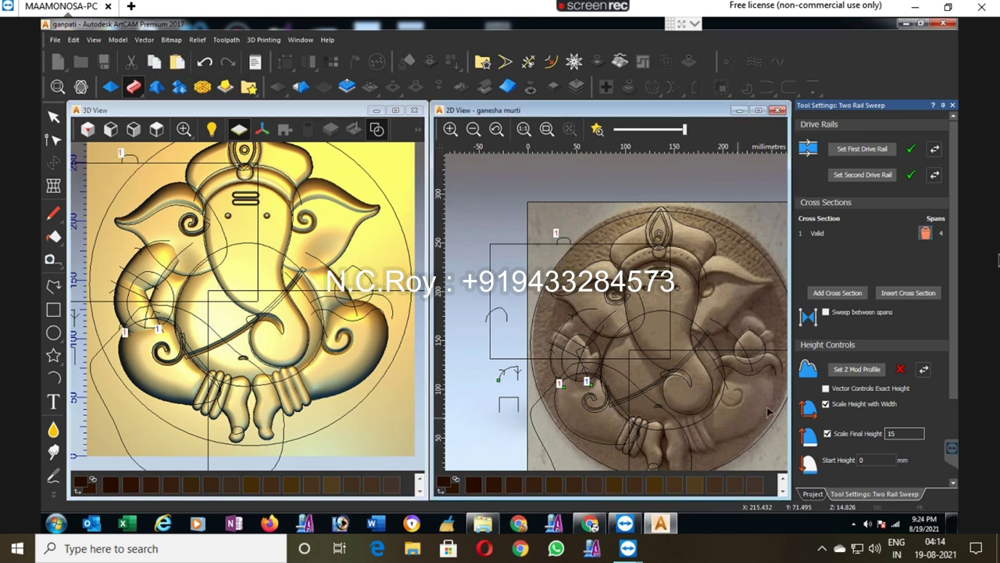
click(857, 369)
click(532, 295)
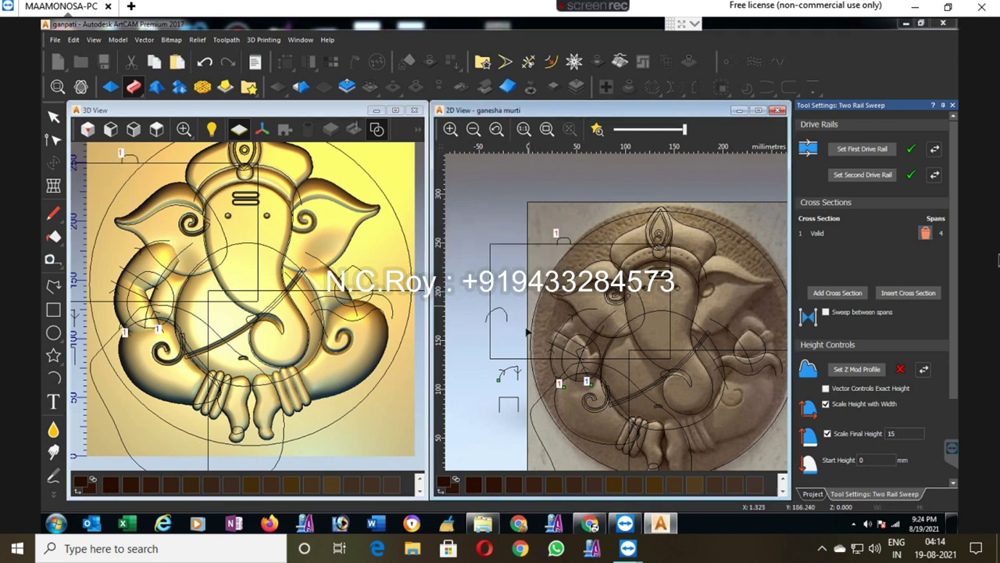
click(518, 402)
click(855, 370)
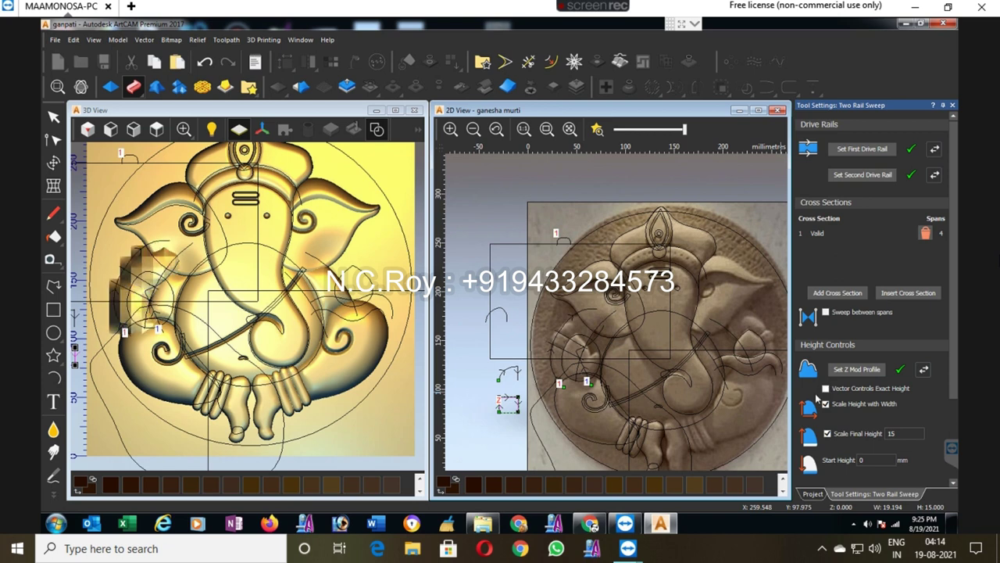
click(825, 389)
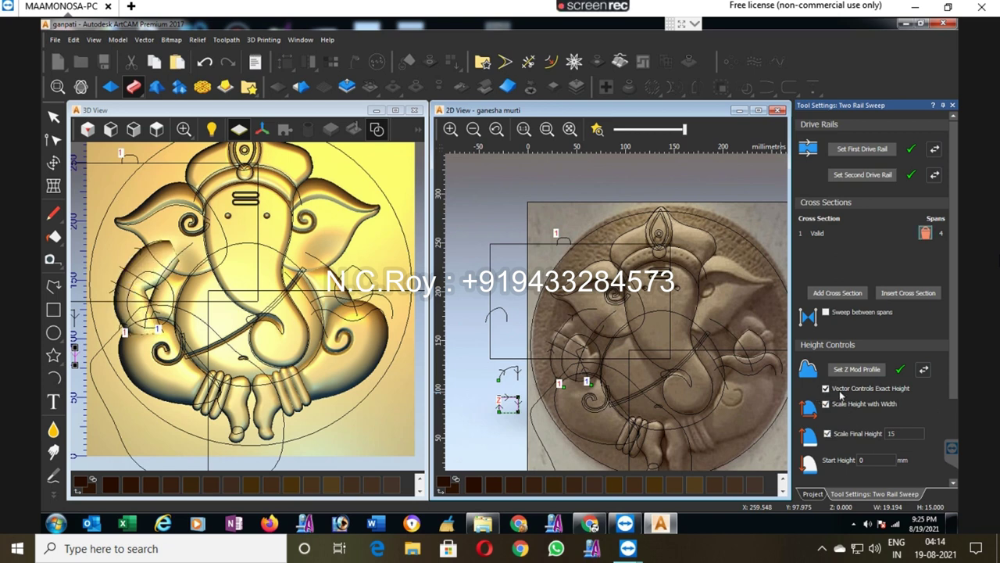
click(827, 433)
click(826, 388)
drag(952, 378, 945, 464)
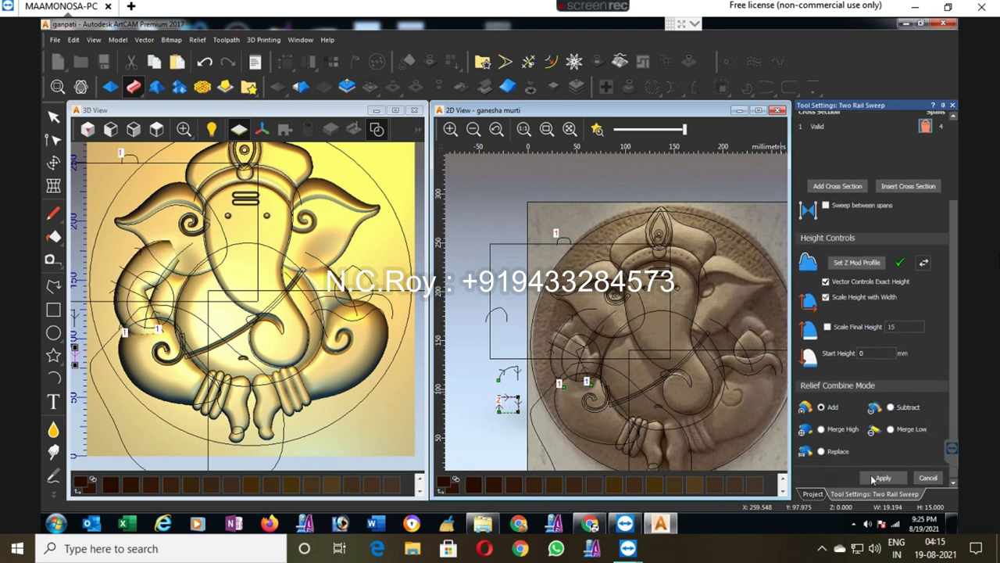
click(925, 478)
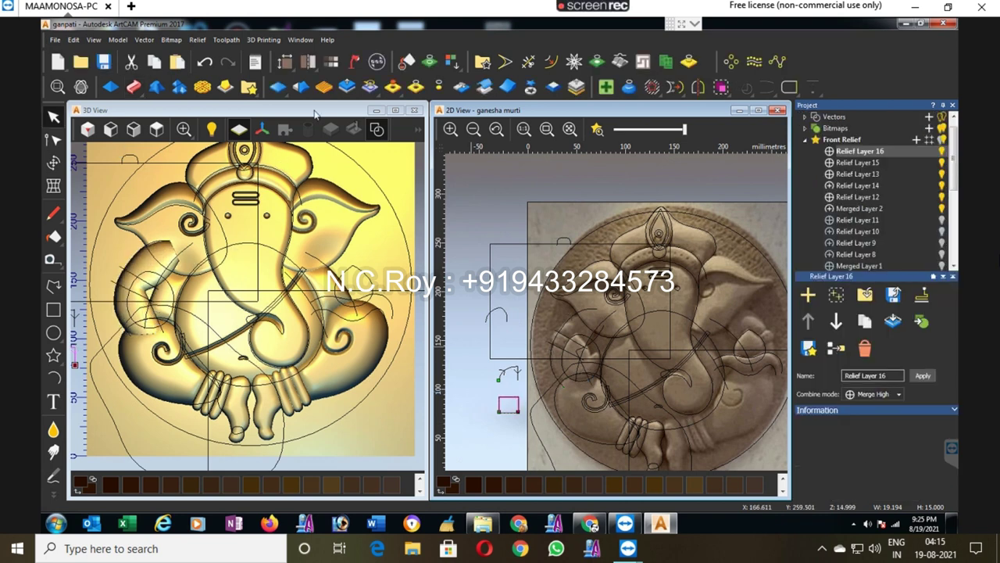
Step: Rescale Relief Layer 16 from 15 mm down to 10 mm height
click(346, 86)
double_click(860, 175)
text(10)
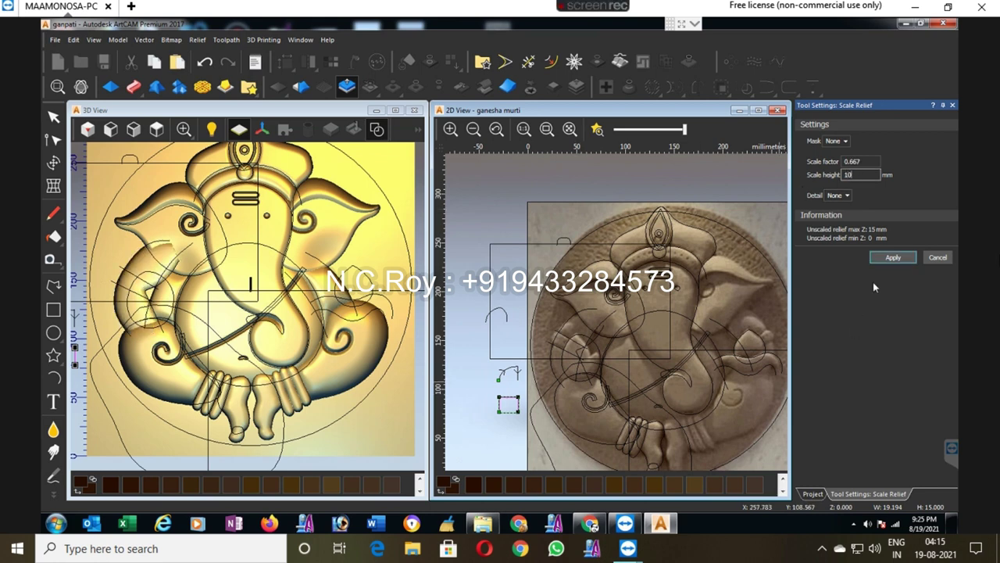
click(905, 259)
click(938, 259)
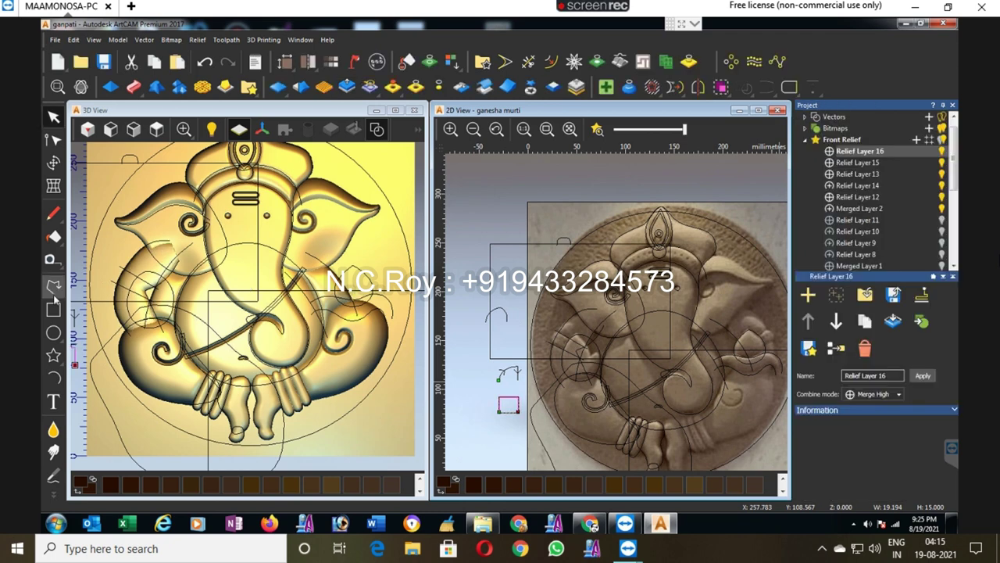
click(54, 451)
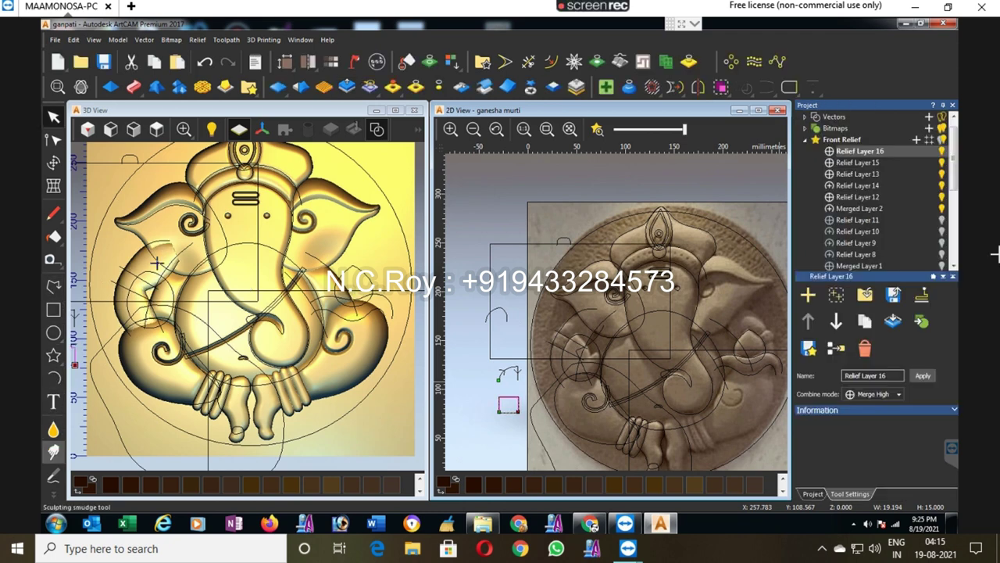
Step: Resize the smudge brush to 159 then 48 pixels while trying the carve and erase brushes
click(897, 244)
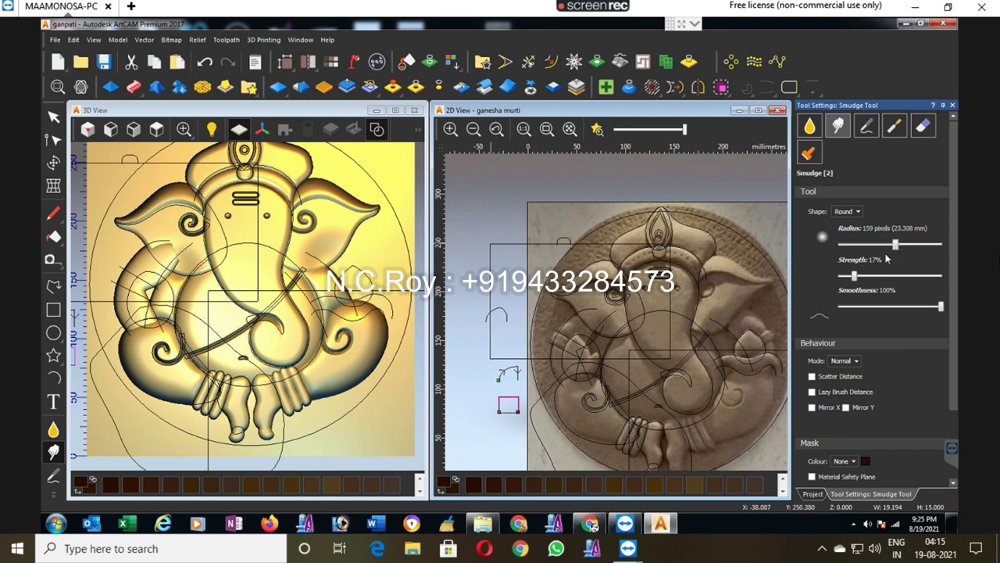
click(895, 126)
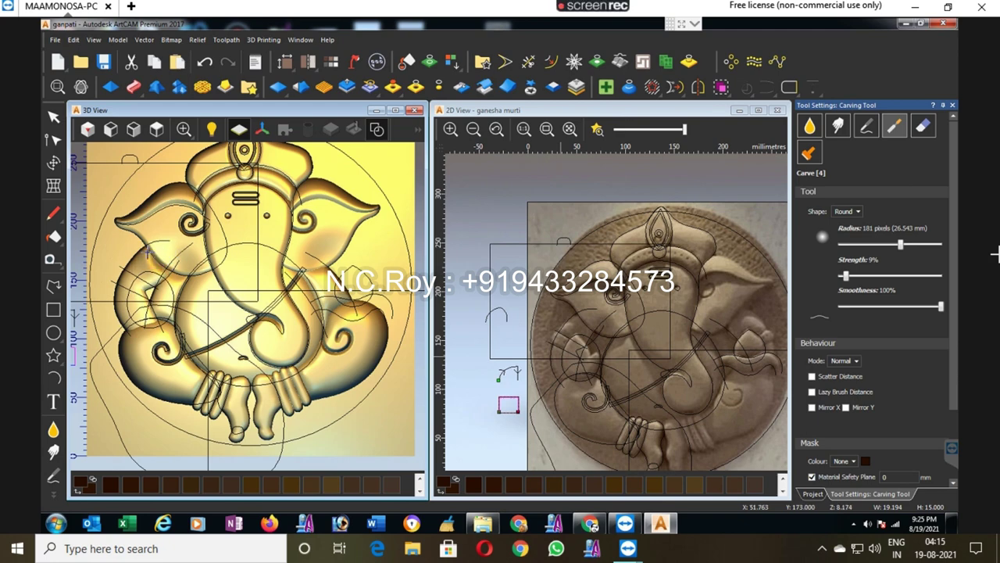
scroll(163, 234, up, 1)
scroll(178, 231, up, 1)
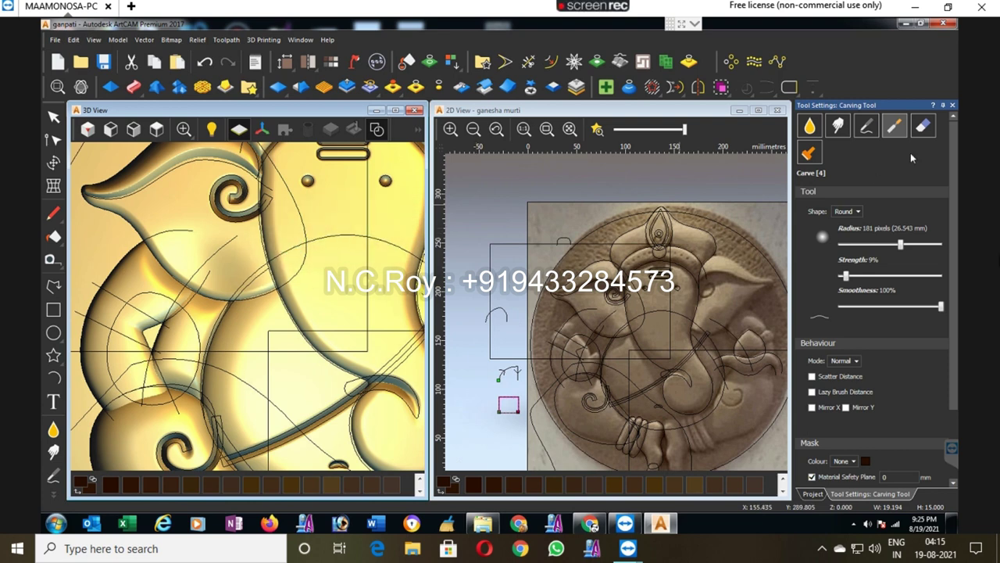
click(837, 125)
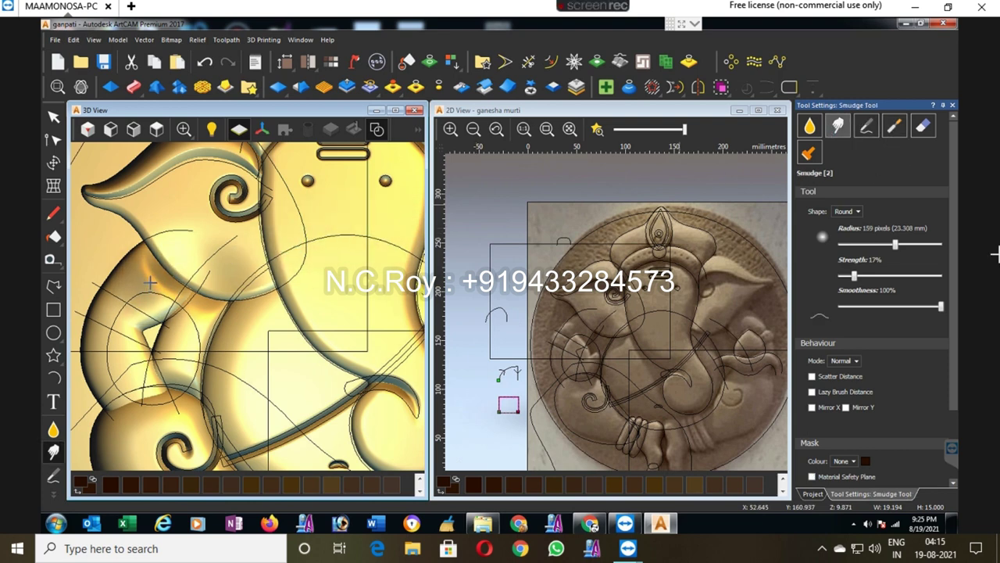
drag(873, 245, 864, 245)
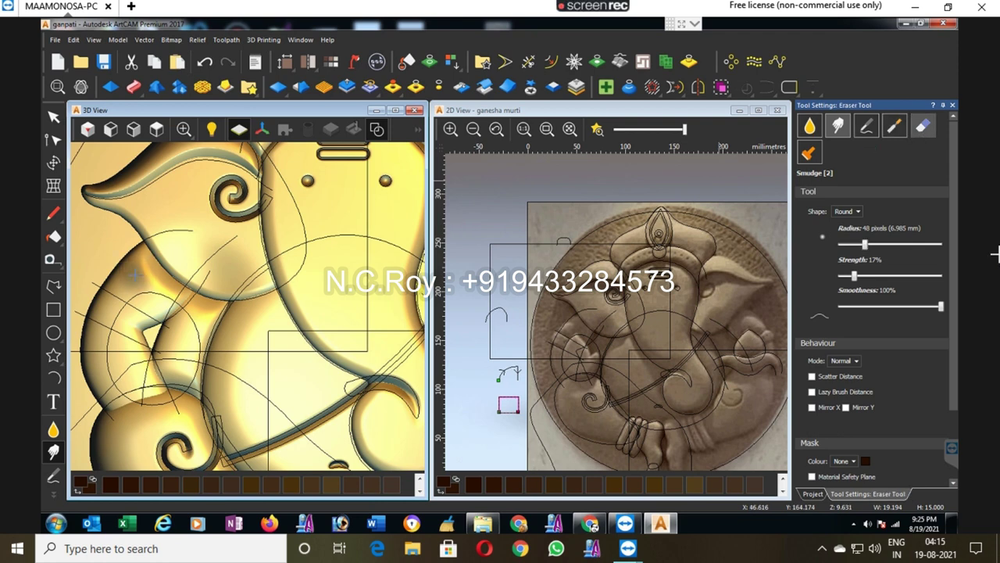
key(5)
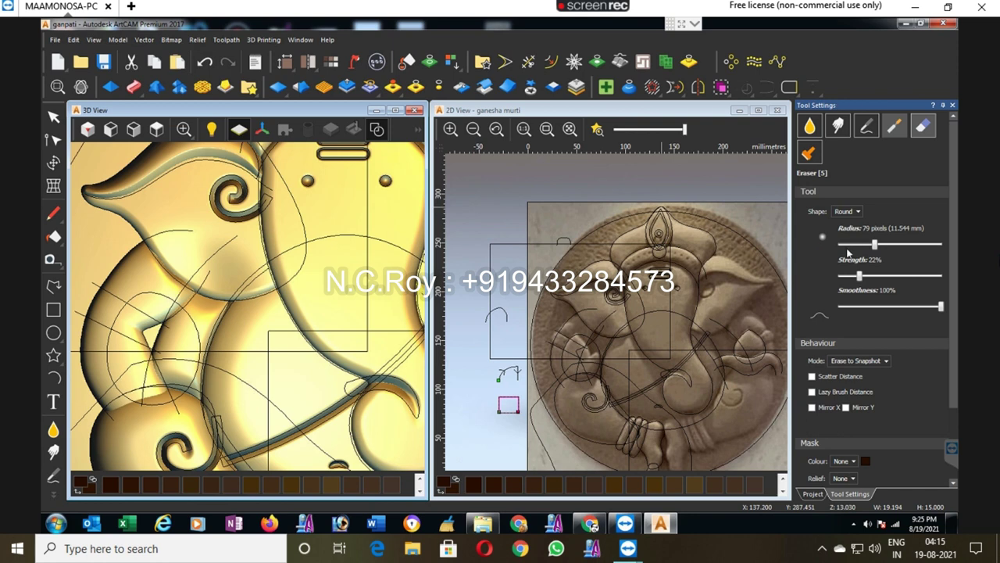
Step: Set the carving brush to 128 pixels and carve along the trunk to refine its shape
click(895, 127)
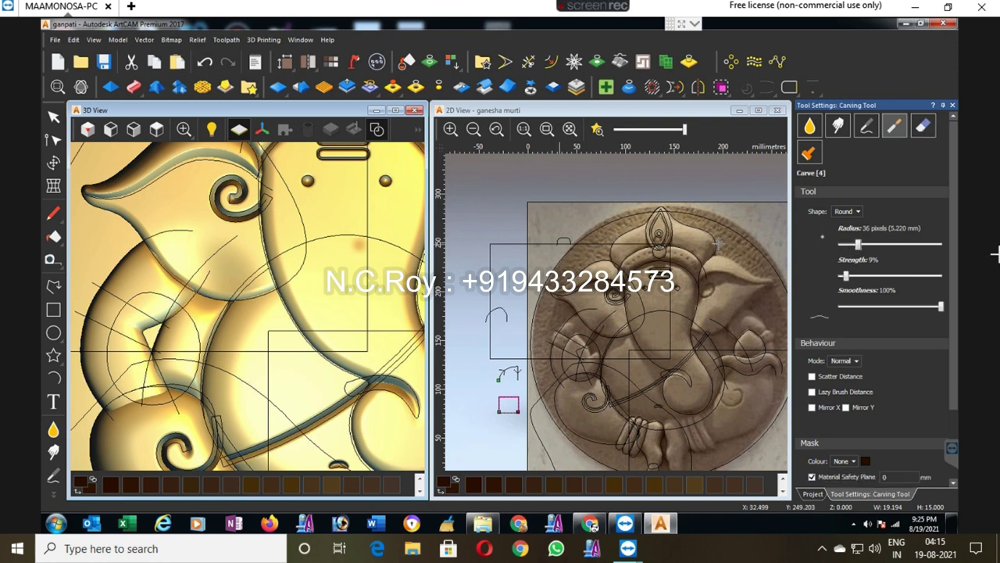
drag(858, 244, 867, 244)
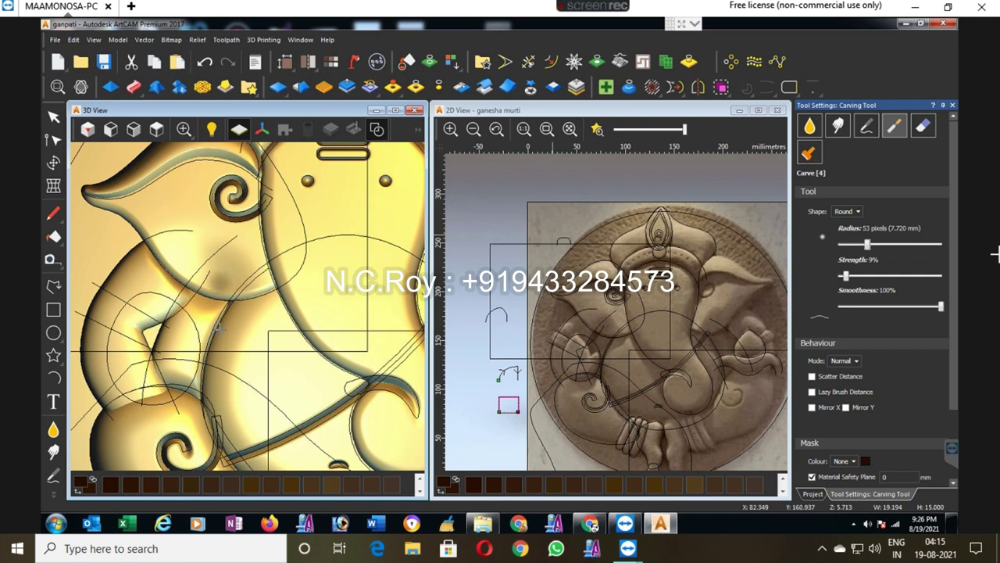
scroll(305, 330, down, 2)
scroll(402, 305, down, 2)
scroll(233, 294, up, 3)
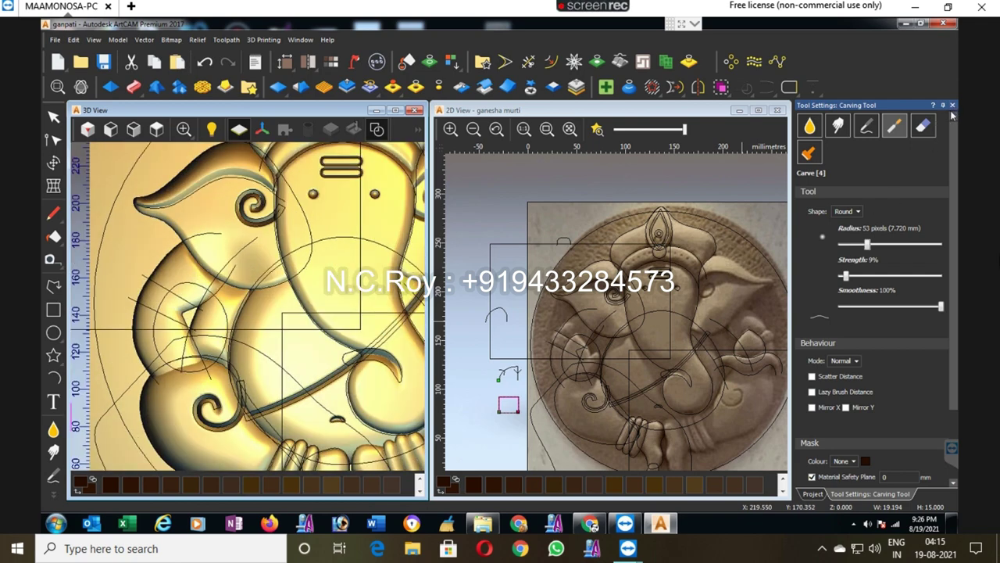
click(890, 245)
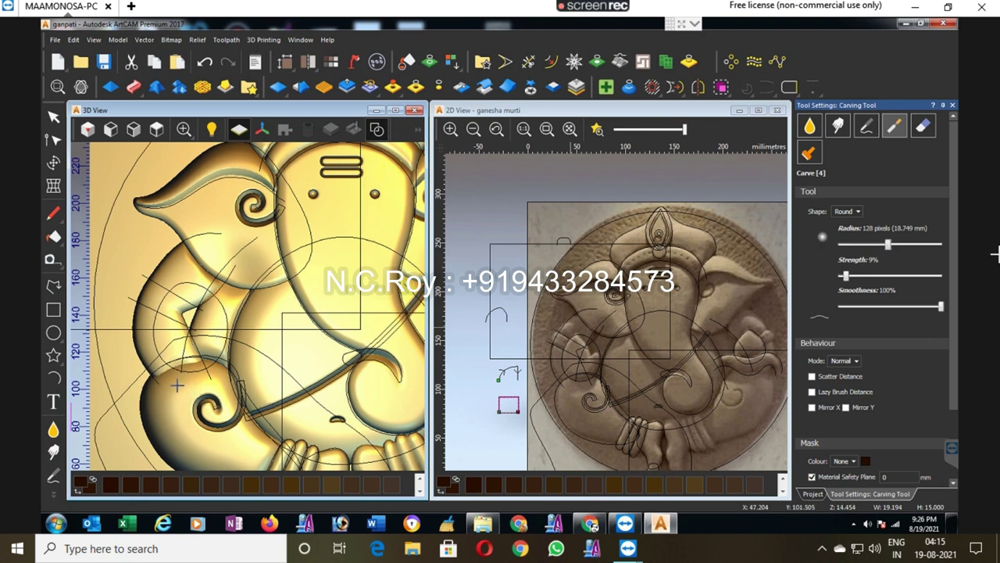
mouse_move(192, 369)
mouse_down()
mouse_move(182, 332)
mouse_move(189, 311)
mouse_move(186, 359)
mouse_move(165, 381)
mouse_move(221, 391)
mouse_up()
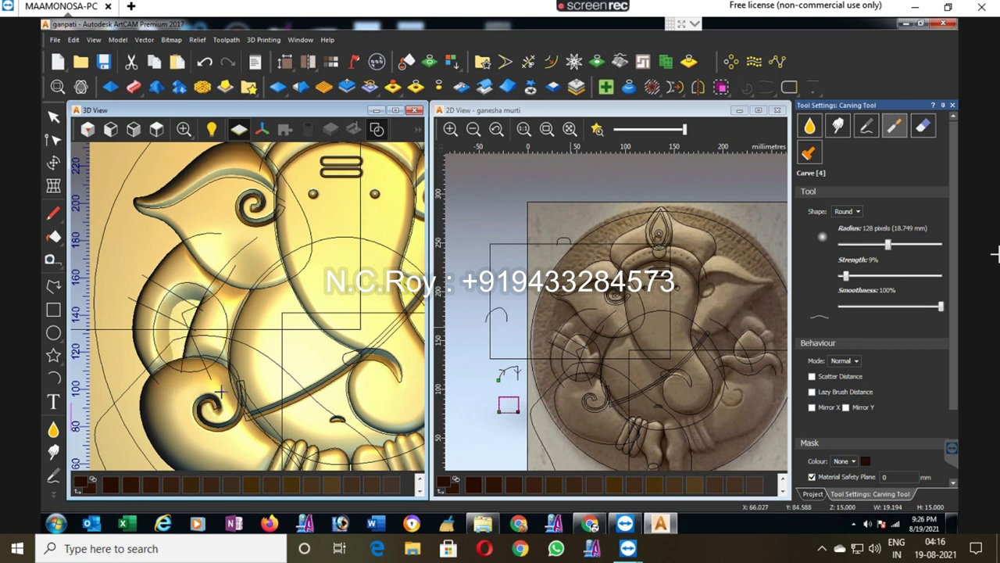
scroll(221, 392, down, 1)
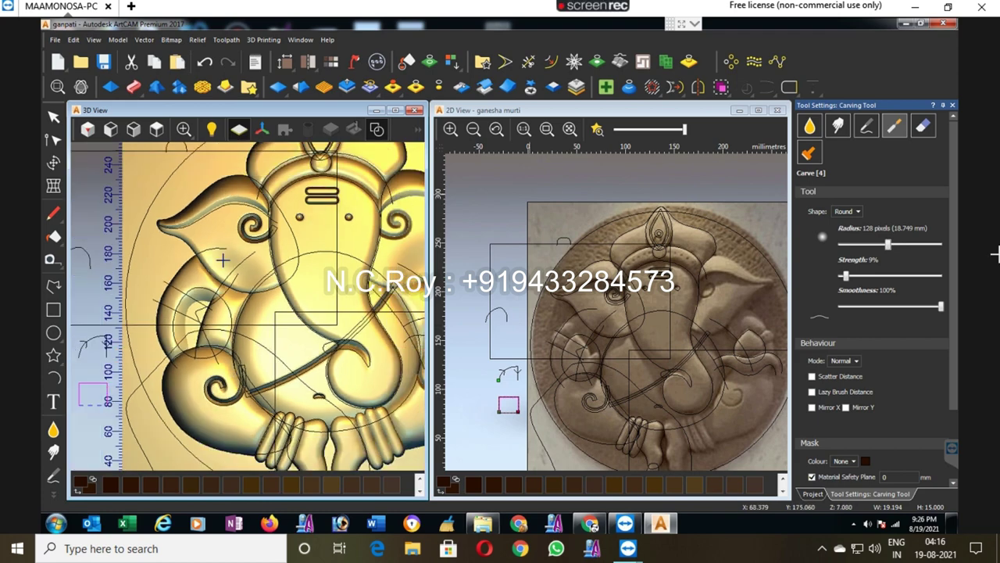
scroll(224, 252, up, 1)
scroll(224, 252, up, 1)
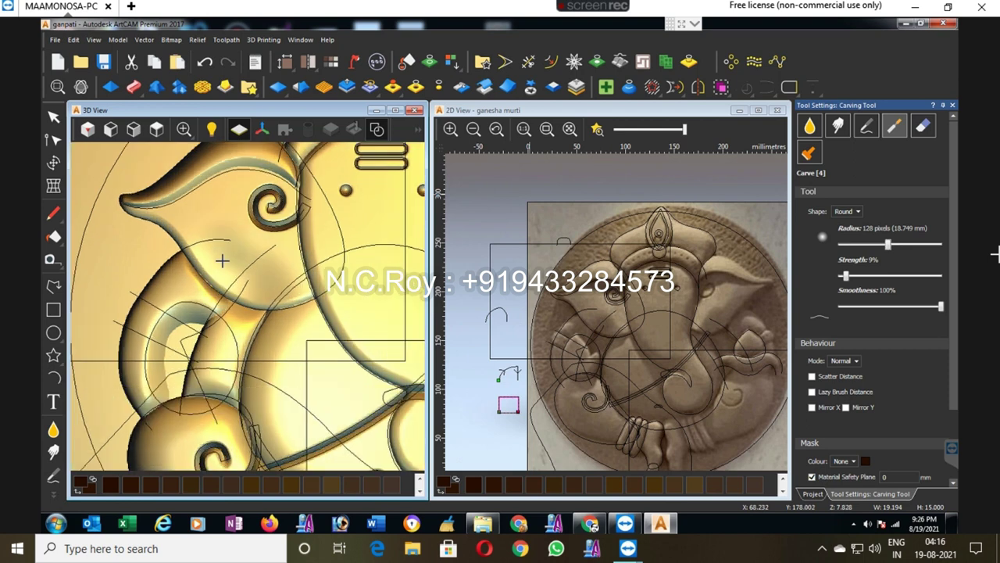
Step: Exit sculpting, add new Relief Layer 17, and save the model
click(951, 105)
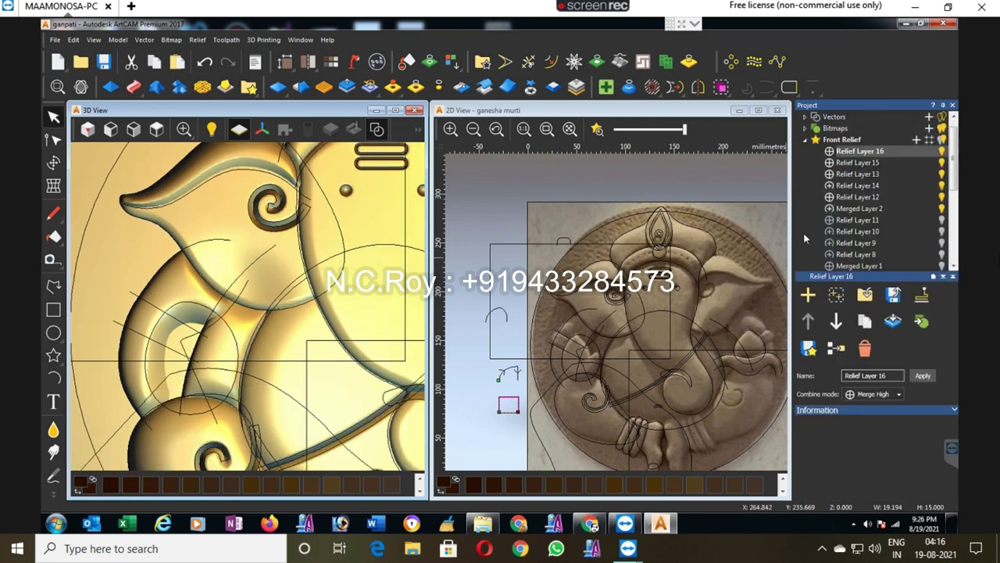
click(917, 140)
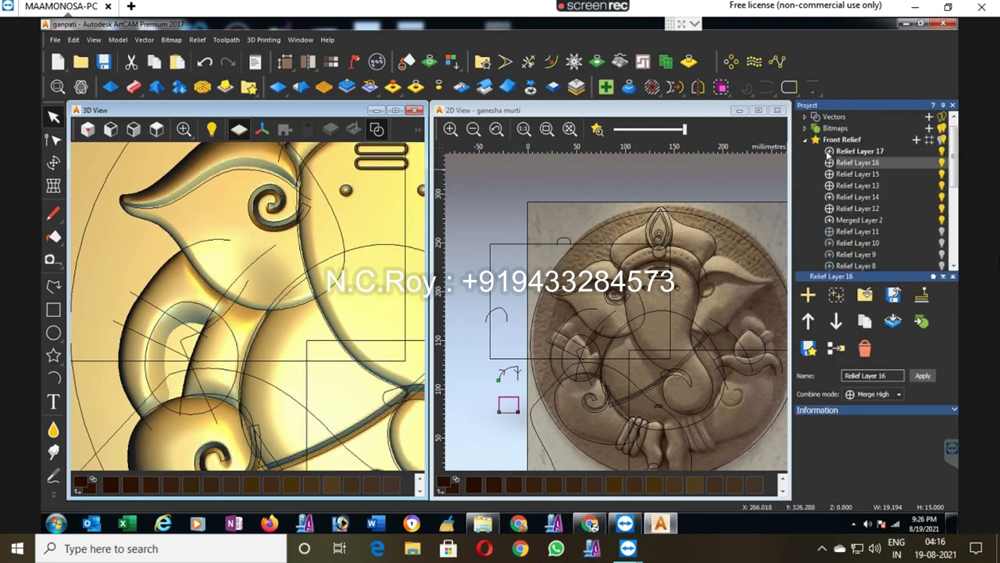
click(852, 151)
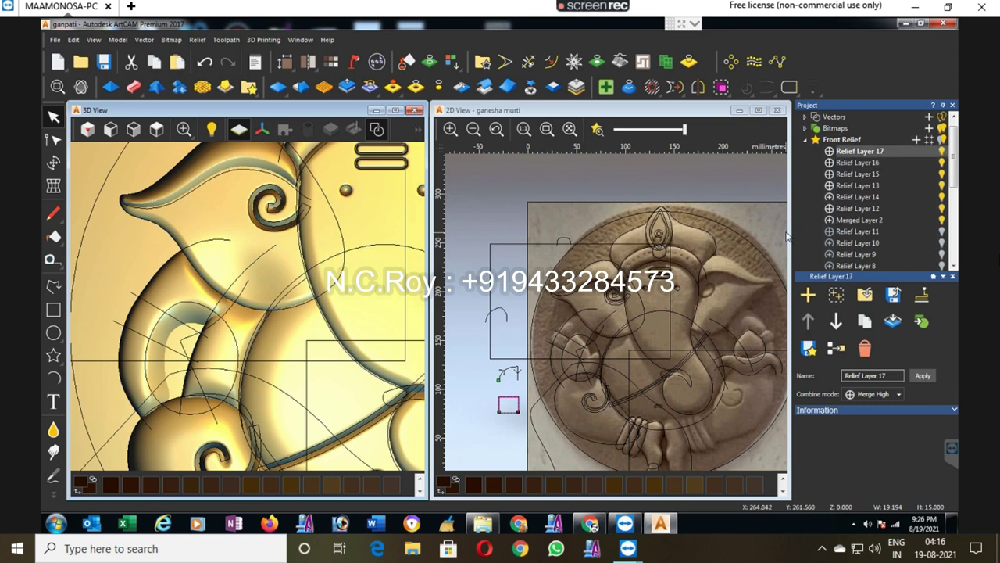
key(ctrl+s)
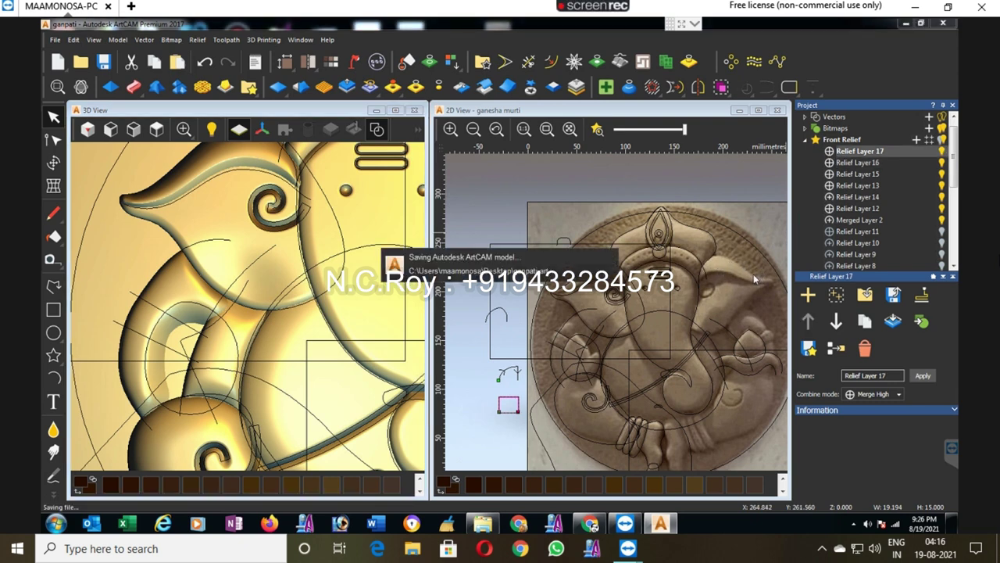
Step: On Relief Layer 16, set the carving brush to 51 pixels and 13% strength
click(855, 162)
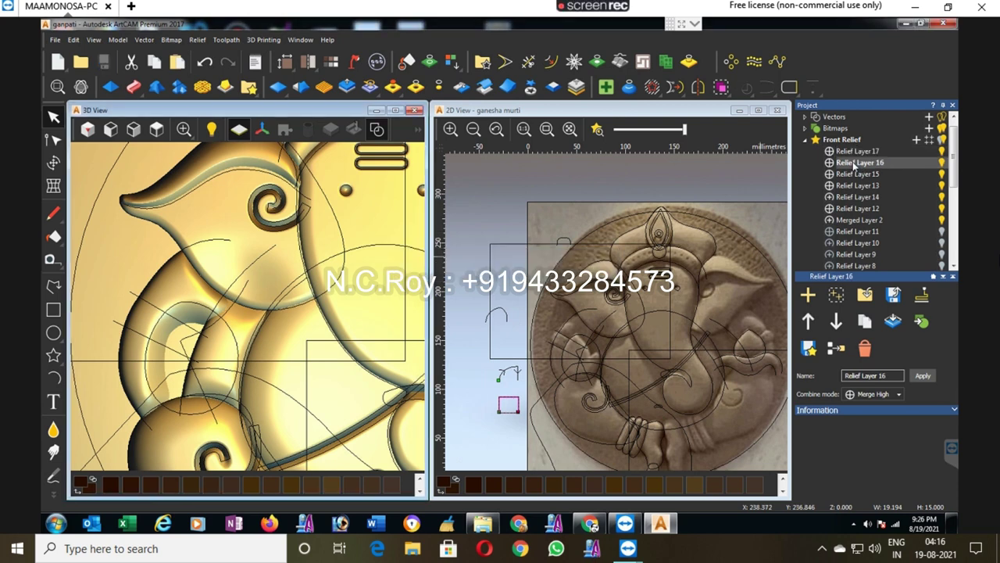
click(53, 451)
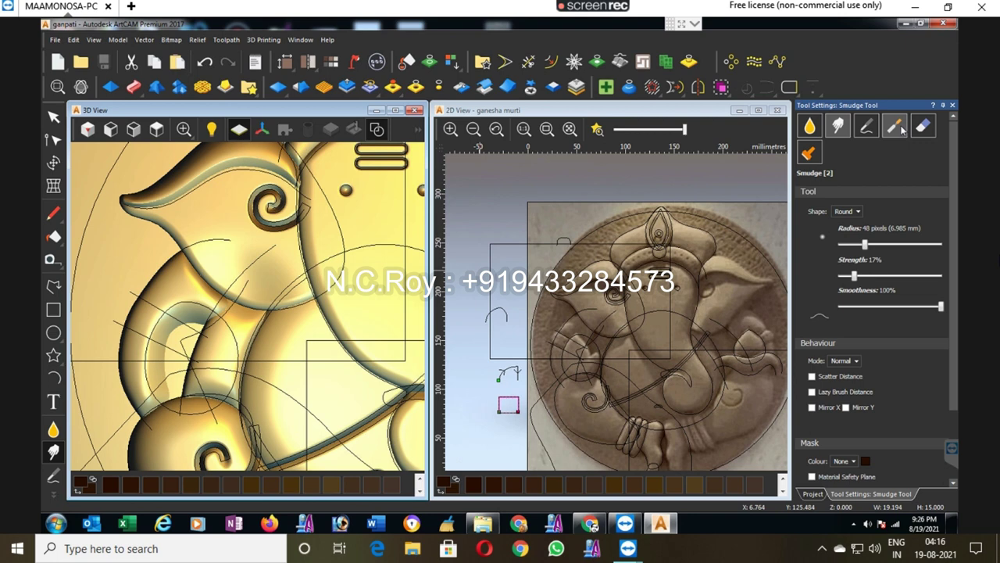
drag(860, 247, 854, 246)
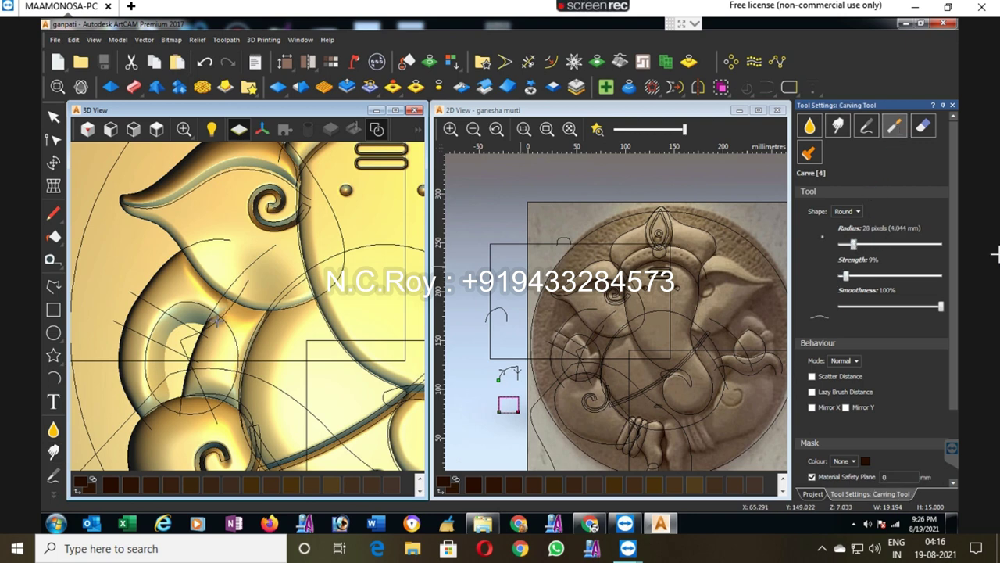
click(867, 245)
click(851, 278)
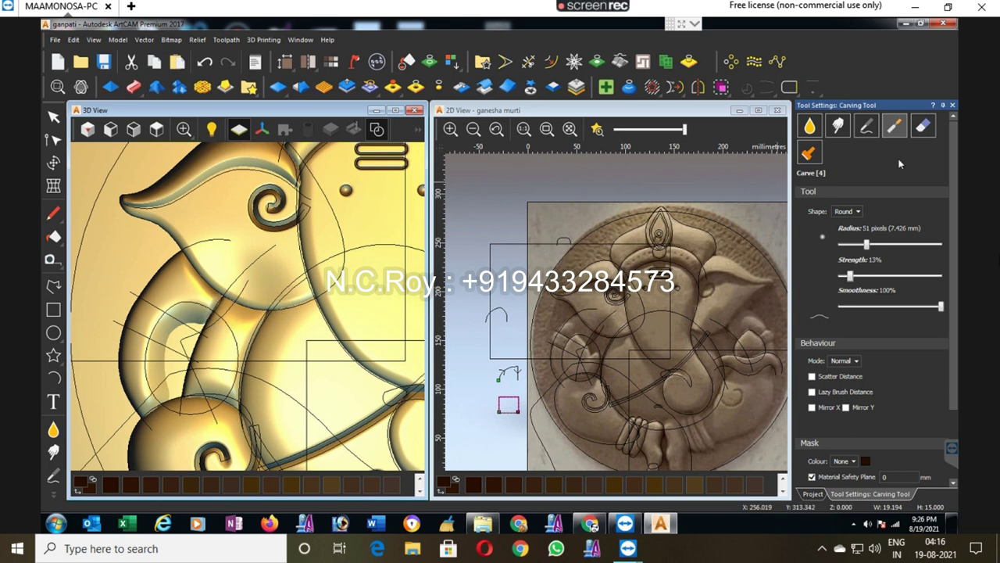
Step: On Relief Layer 17, select both diagonal rail curves beside the trunk and start a two-rail sweep
click(953, 105)
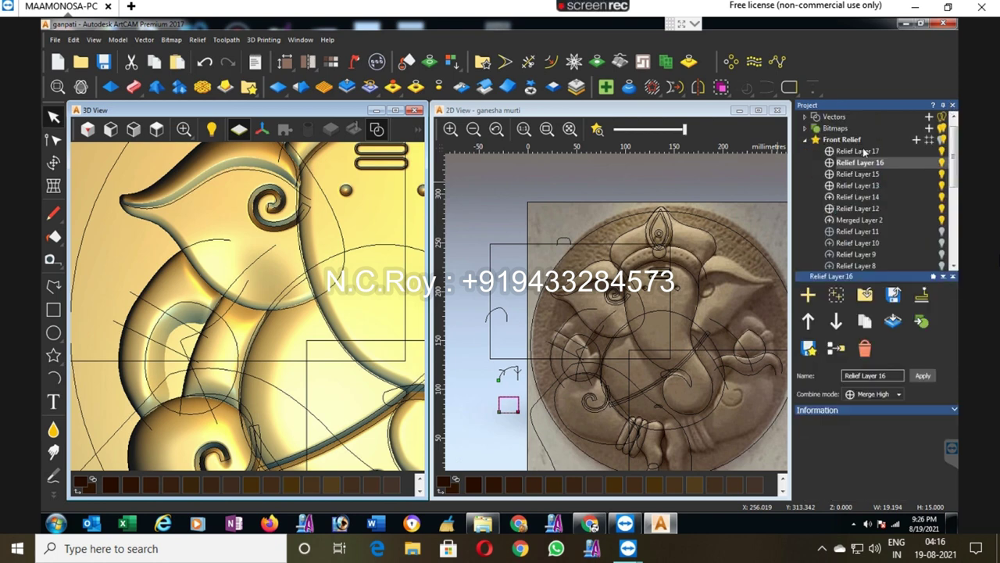
click(860, 150)
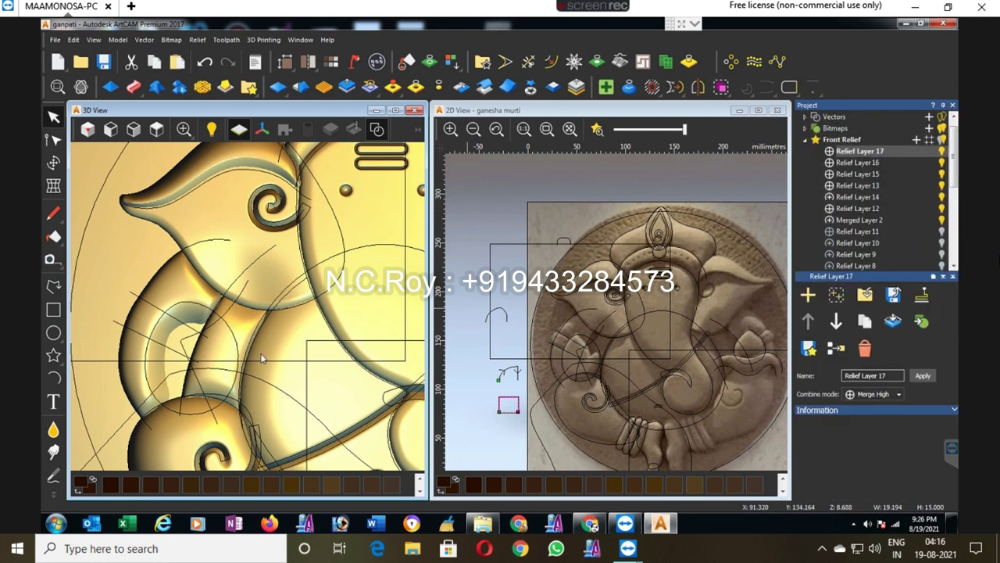
click(155, 309)
shift+click(144, 338)
click(134, 87)
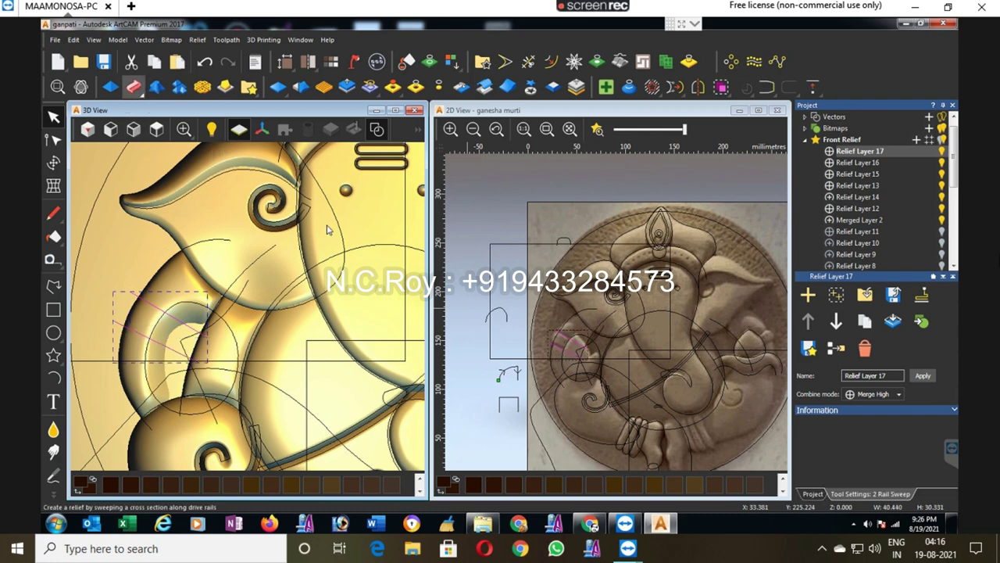
Step: Sweep the small arc along the rails with the square as exact height profile, Merge High
scroll(273, 208, down, 2)
scroll(235, 211, down, 1)
scroll(211, 215, down, 1)
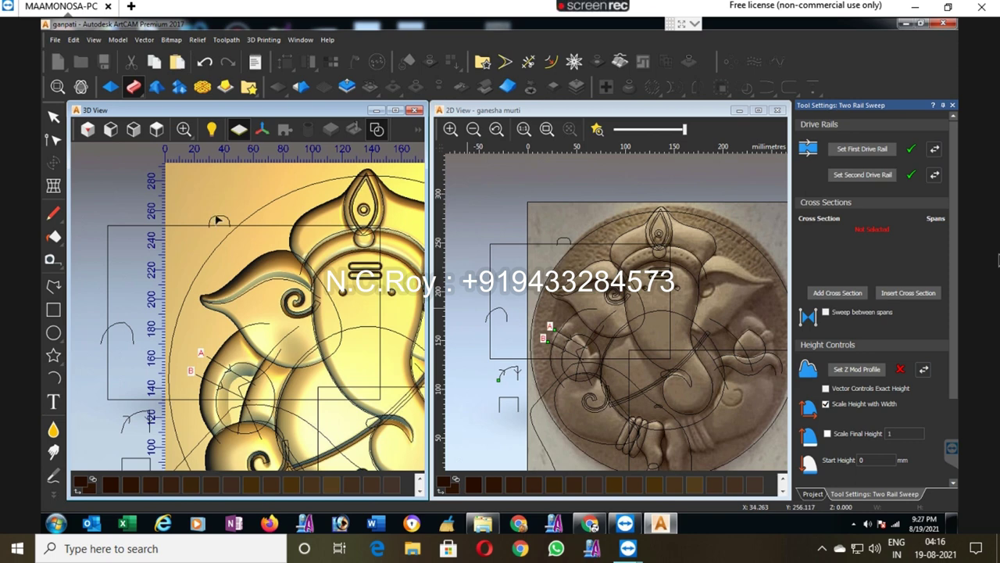
click(216, 220)
click(837, 292)
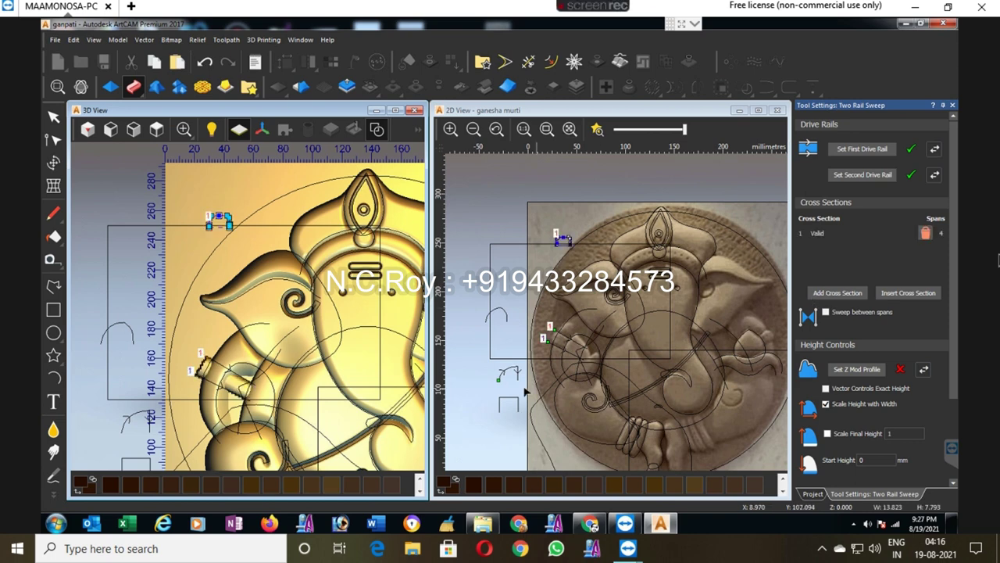
click(517, 402)
click(857, 369)
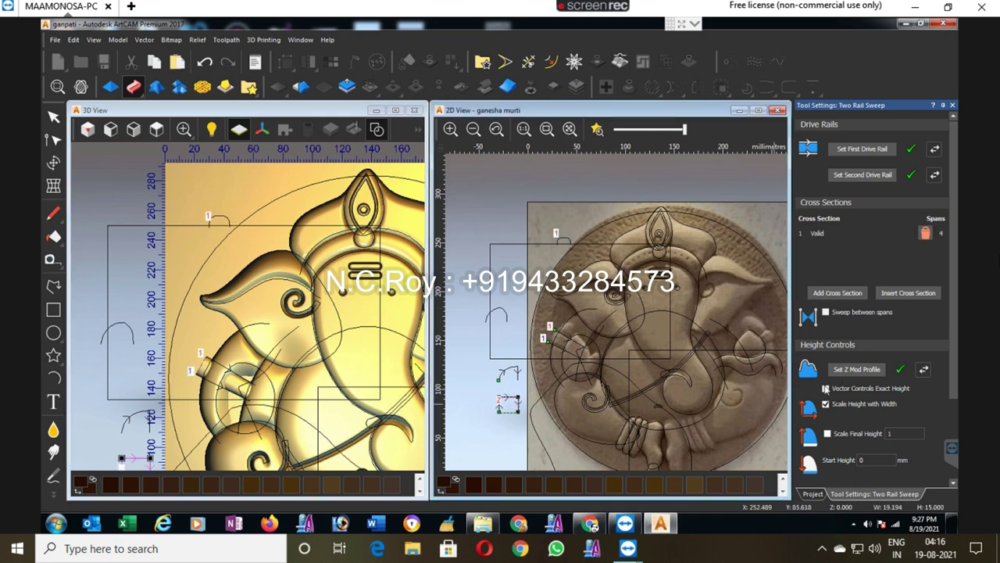
click(826, 388)
scroll(947, 380, down, 1)
scroll(948, 382, down, 2)
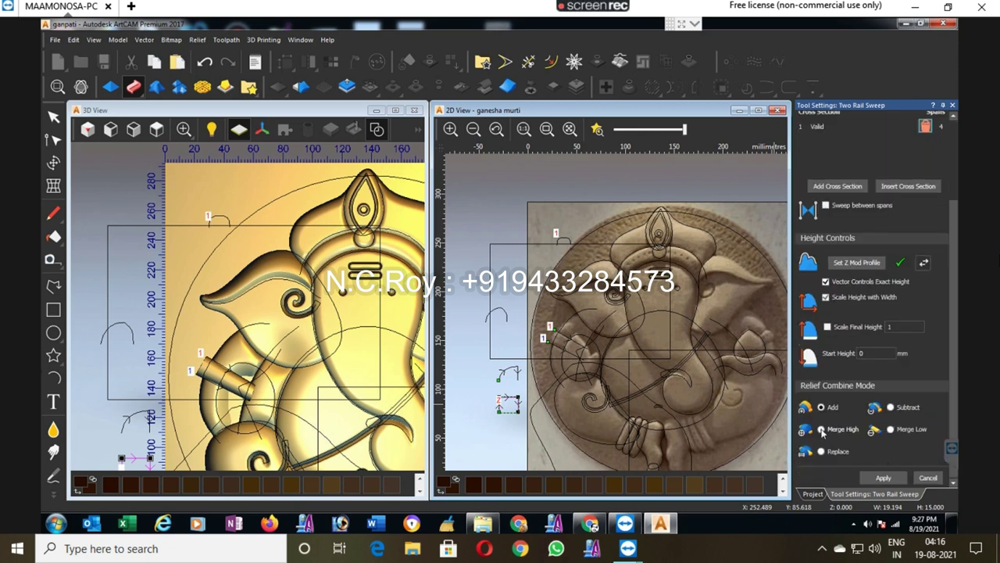
click(881, 476)
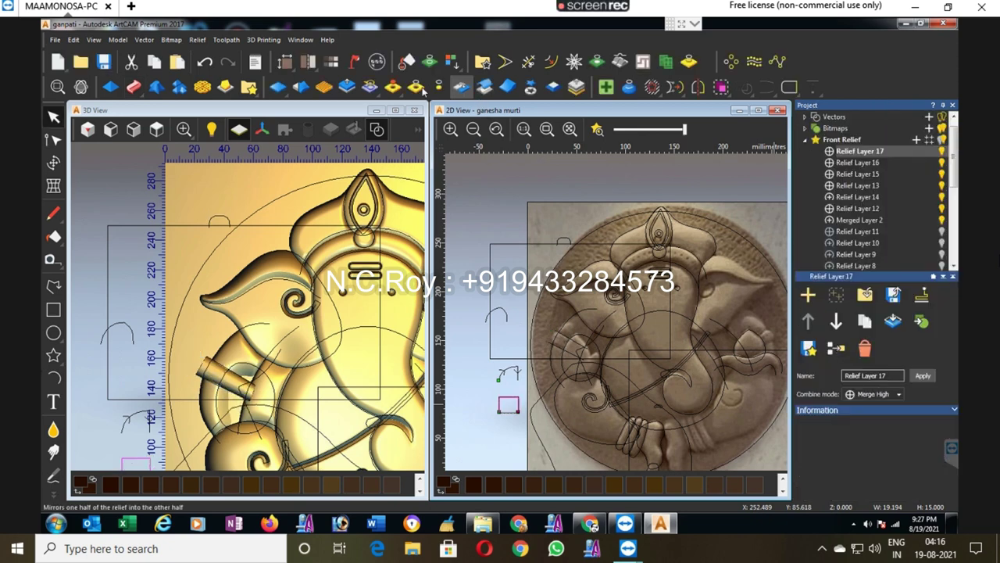
Step: Scale the swept tube relief to 12 mm height
click(346, 86)
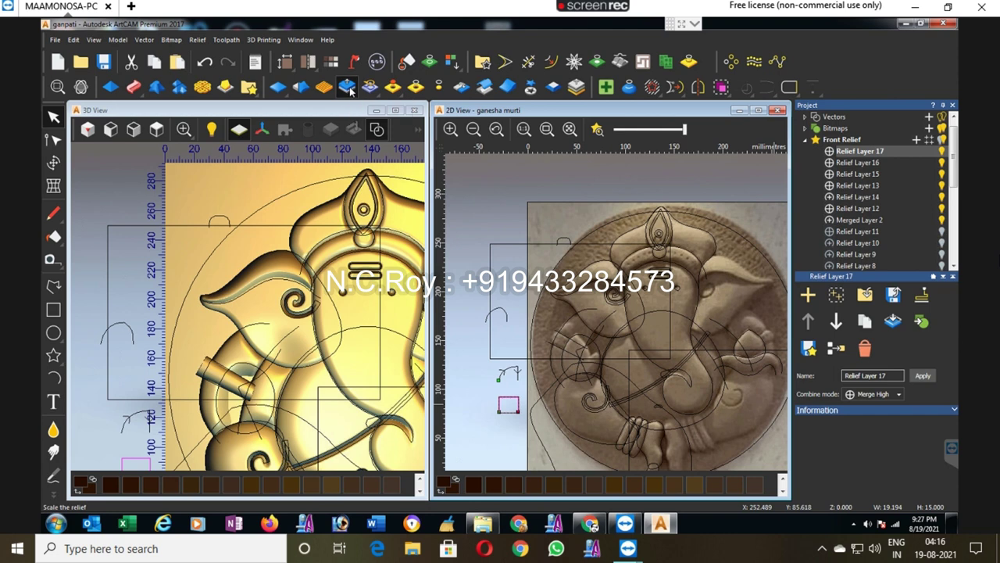
double_click(848, 174)
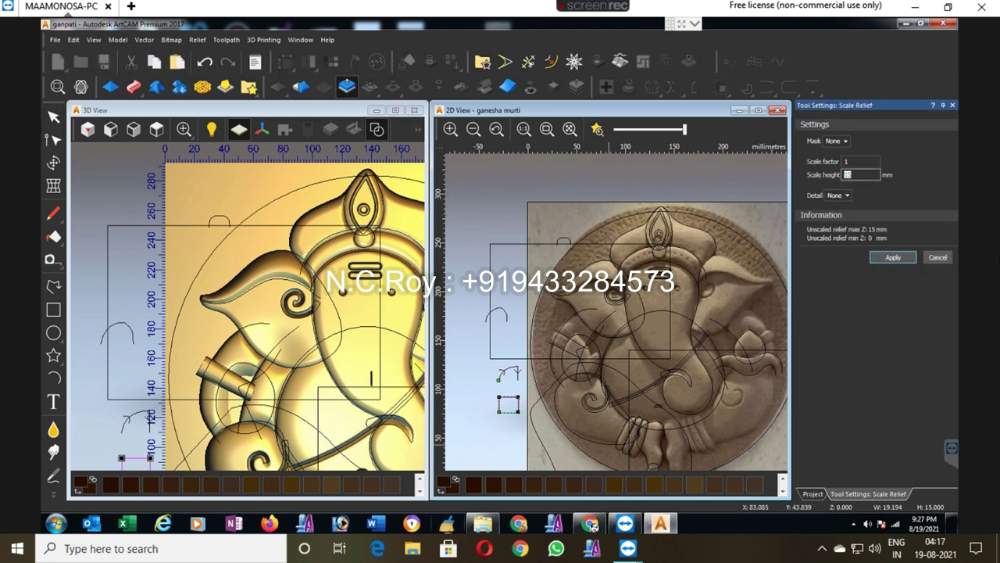
text(2)
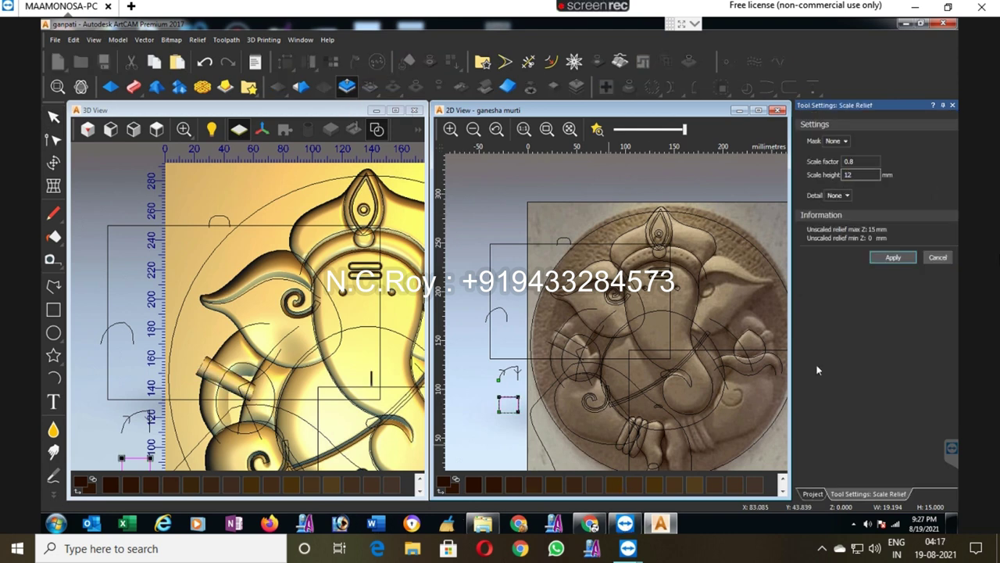
click(894, 258)
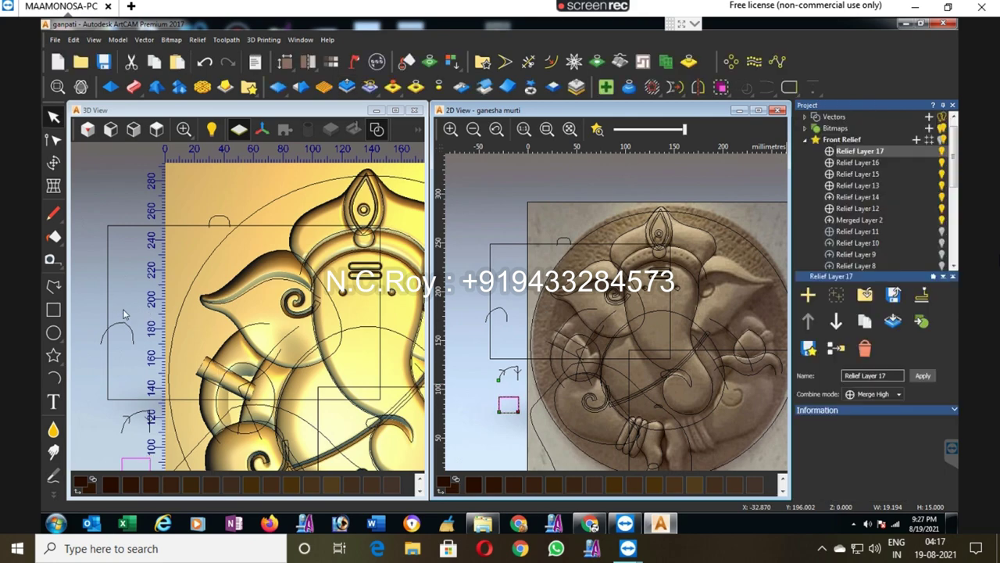
Step: Set up the carving brush at 42% strength with a 48-pixel radius
scroll(219, 372, up, 1)
scroll(234, 372, up, 1)
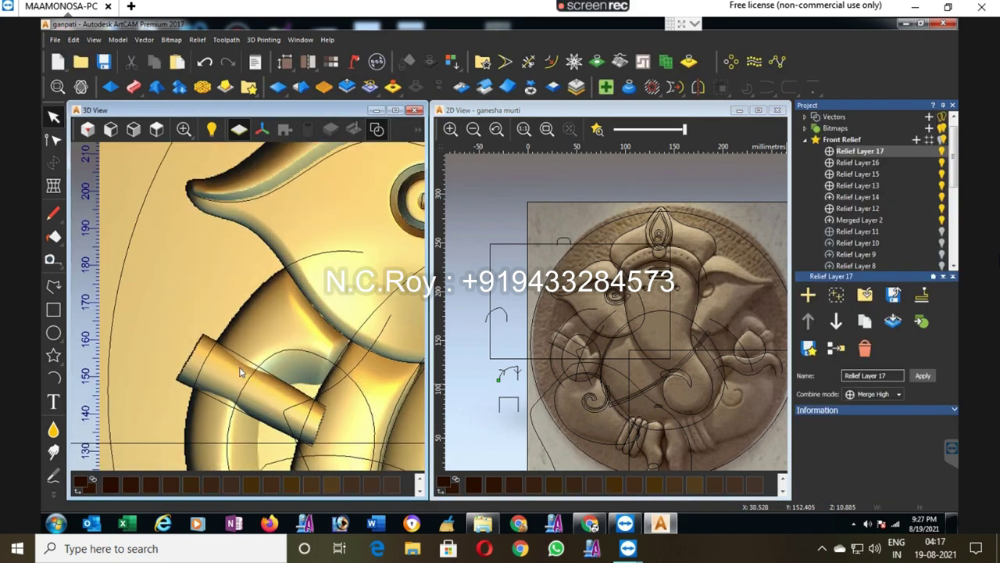
scroll(235, 372, up, 1)
click(51, 450)
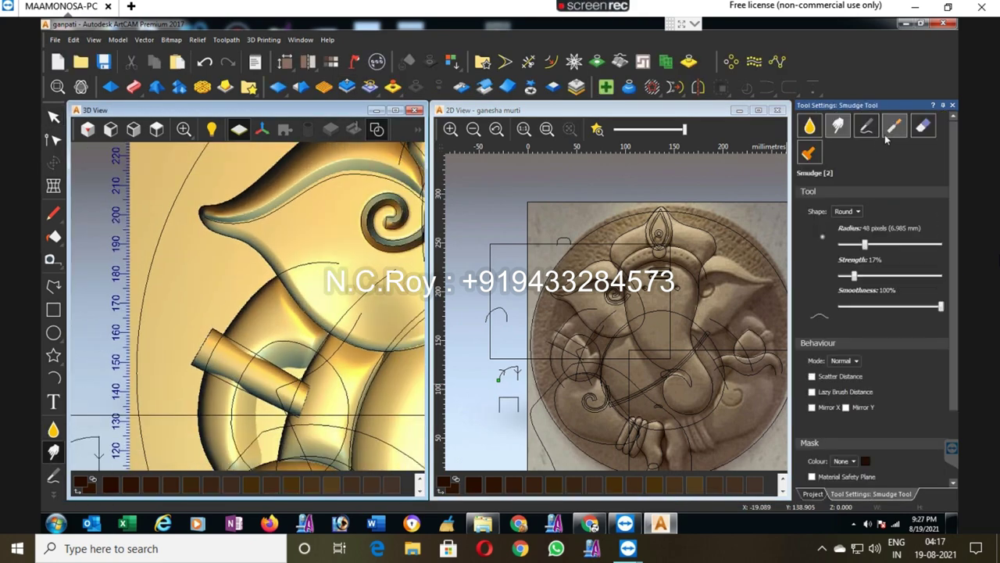
click(895, 125)
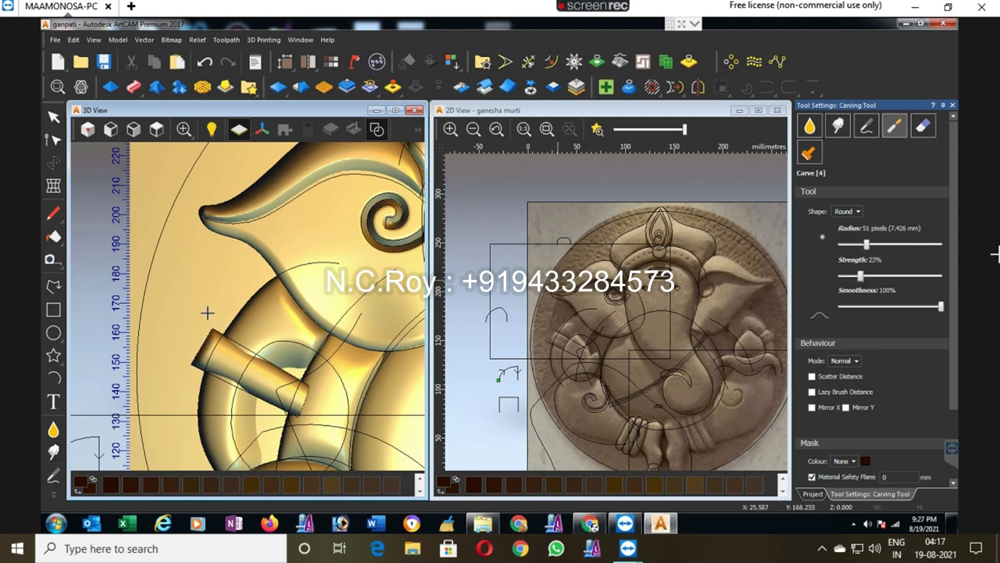
drag(862, 276, 881, 278)
drag(852, 248, 843, 247)
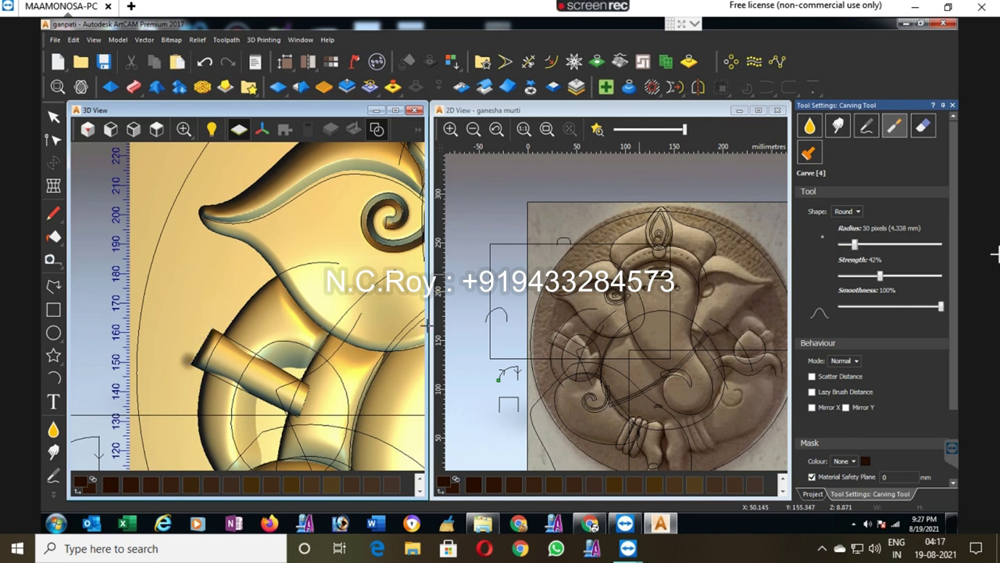
drag(854, 245, 865, 244)
Step: Carve down the tube's left end, then soften its right end with a 99-pixel brush
mouse_move(220, 318)
mouse_down()
mouse_move(196, 341)
mouse_move(210, 316)
mouse_move(188, 377)
mouse_move(218, 305)
mouse_up()
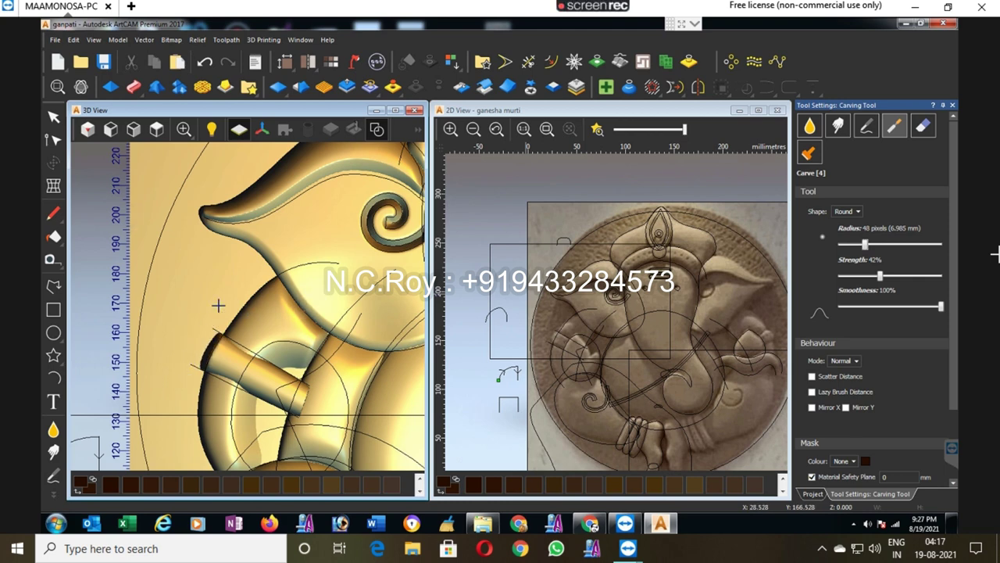
click(882, 245)
mouse_move(293, 403)
mouse_down()
mouse_move(279, 389)
mouse_move(290, 394)
mouse_move(259, 419)
mouse_up()
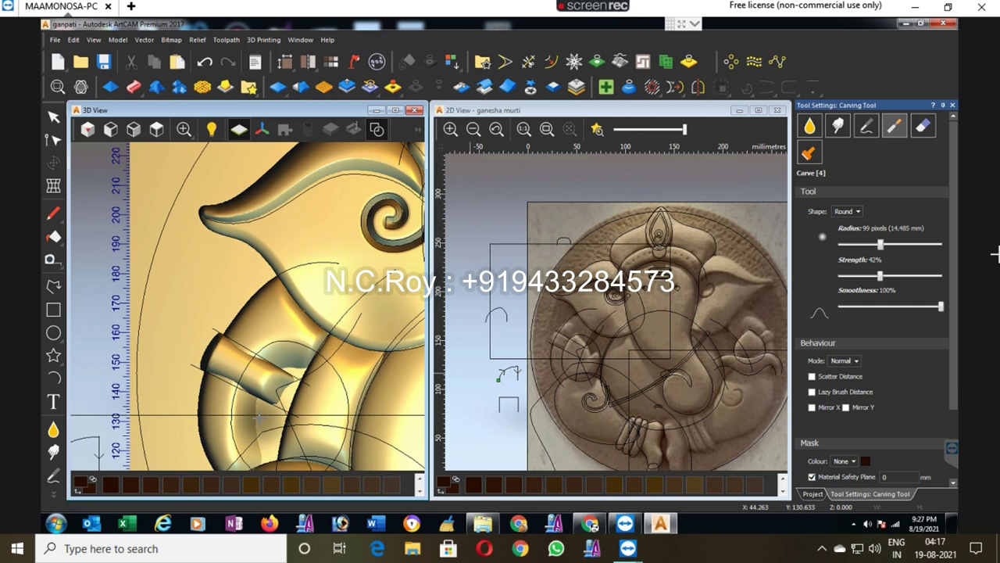
mouse_move(260, 418)
mouse_down()
mouse_move(279, 407)
mouse_move(270, 396)
mouse_move(252, 411)
mouse_up()
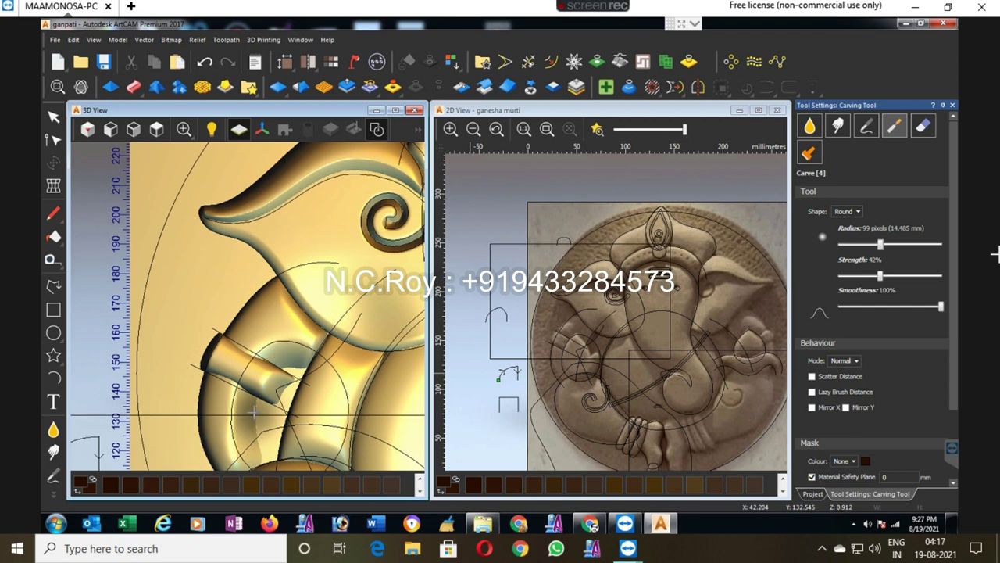
drag(252, 411, 282, 386)
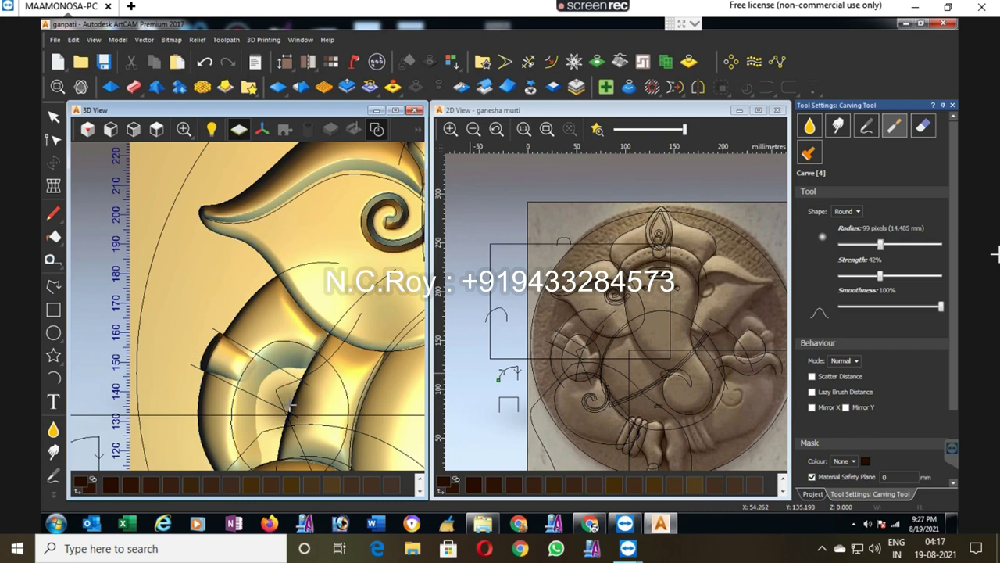
scroll(290, 402, down, 2)
scroll(290, 402, down, 1)
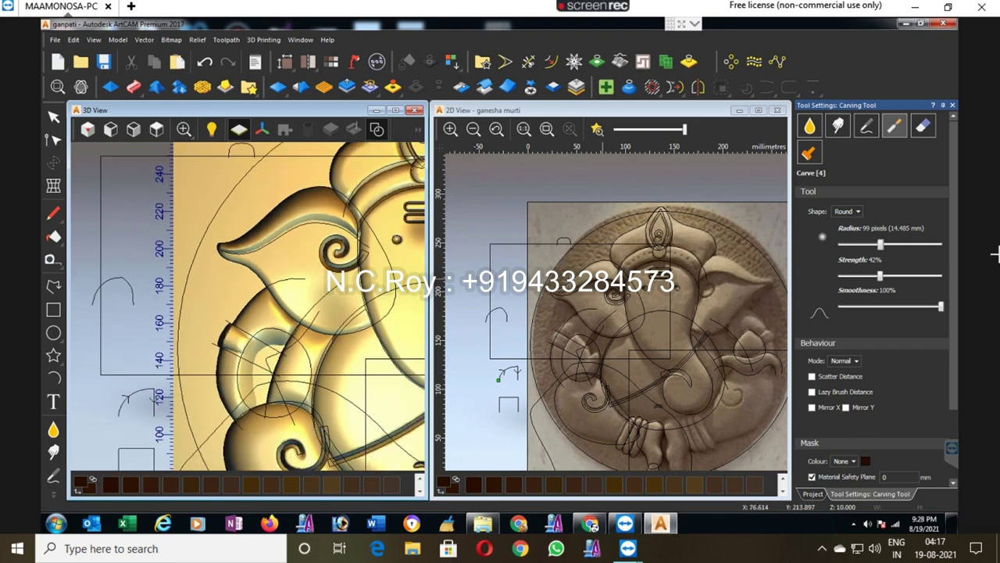
scroll(196, 330, up, 2)
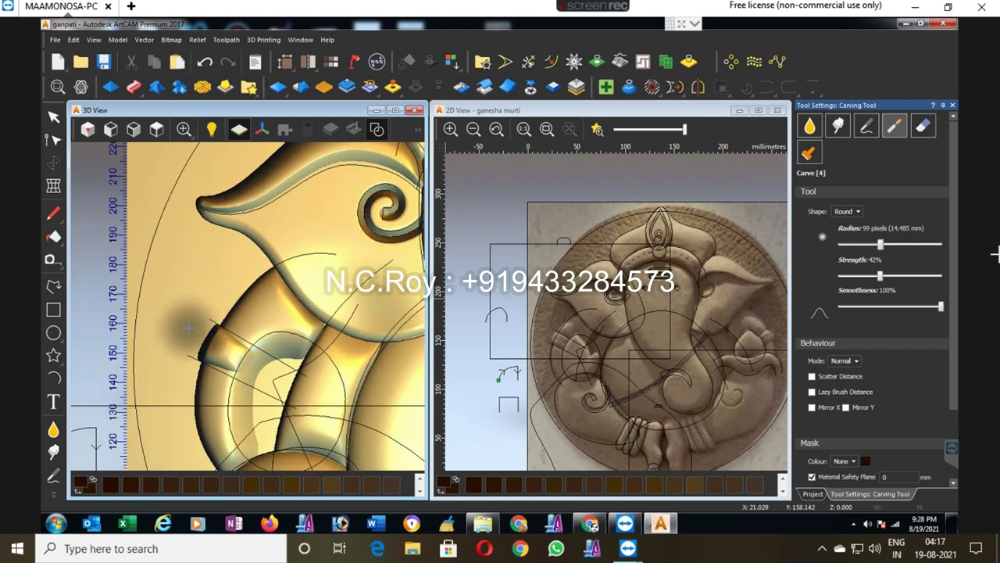
Step: Smooth the tube's left end with the smoothing brush in Lower Only mode
click(810, 125)
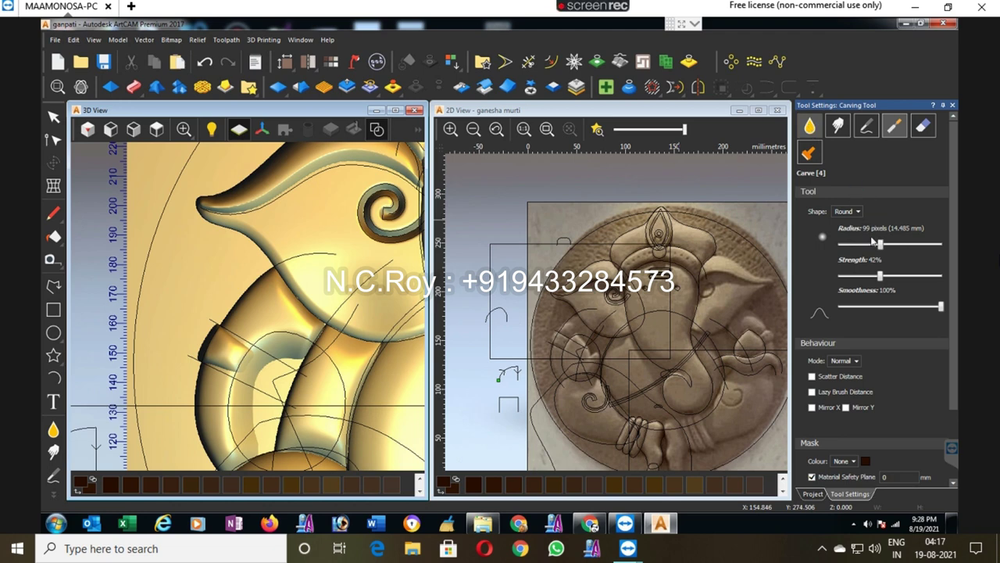
click(837, 360)
click(845, 398)
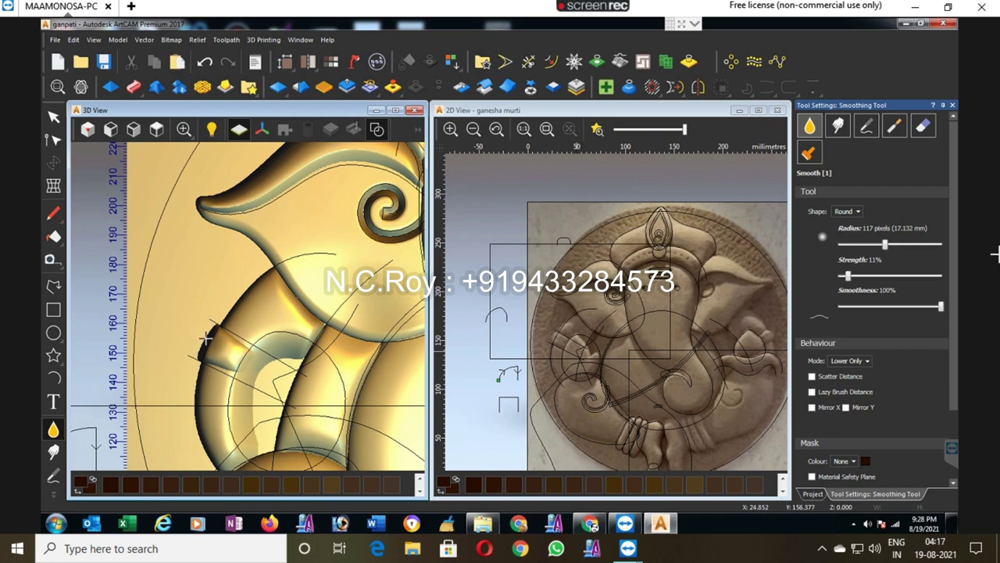
drag(200, 301, 218, 288)
scroll(236, 272, down, 3)
scroll(235, 272, down, 2)
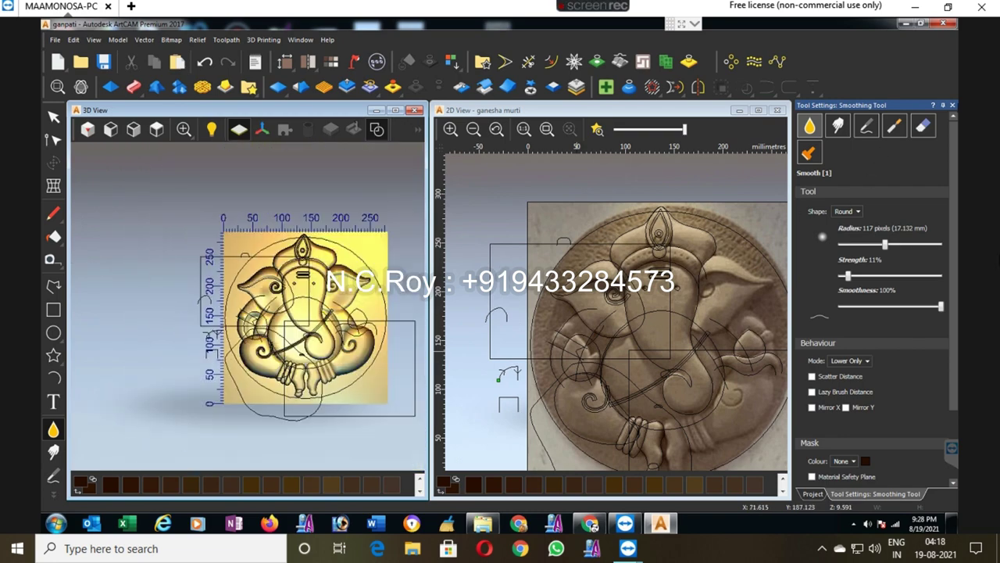
Step: Exit sculpting, activate Relief Layer 16 with its colour preview, and resume sculpting on it
click(952, 105)
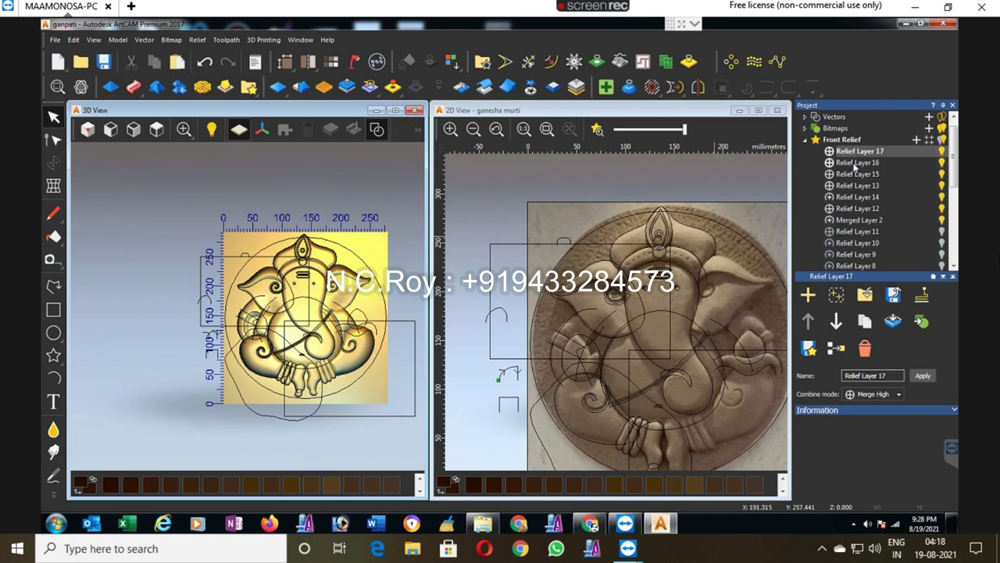
click(856, 163)
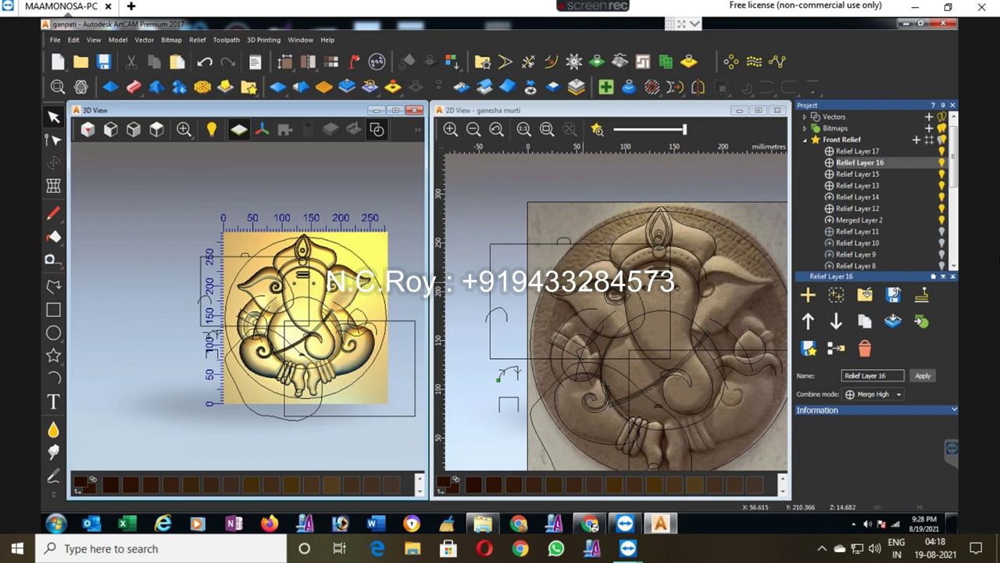
click(509, 134)
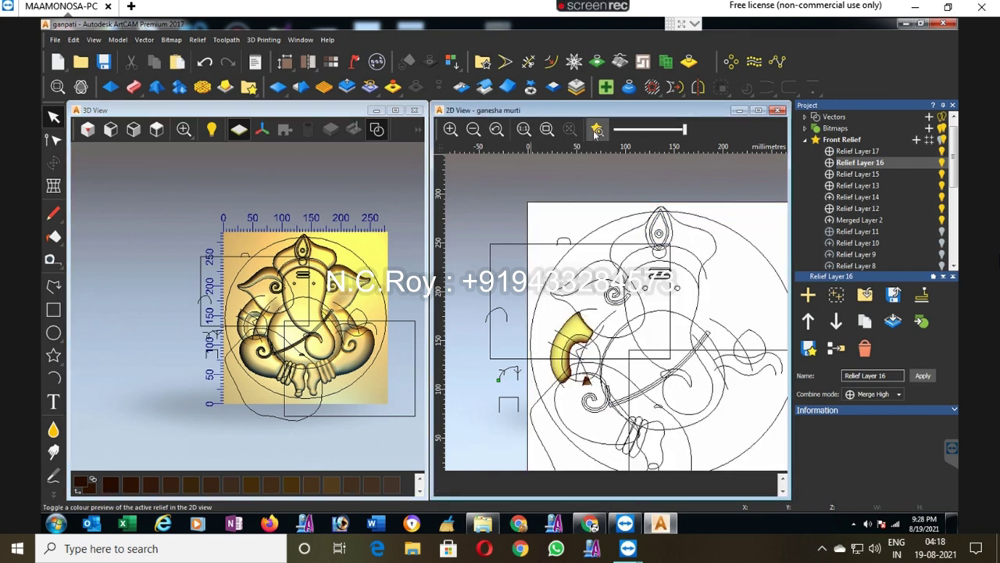
scroll(565, 350, up, 5)
scroll(573, 341, down, 2)
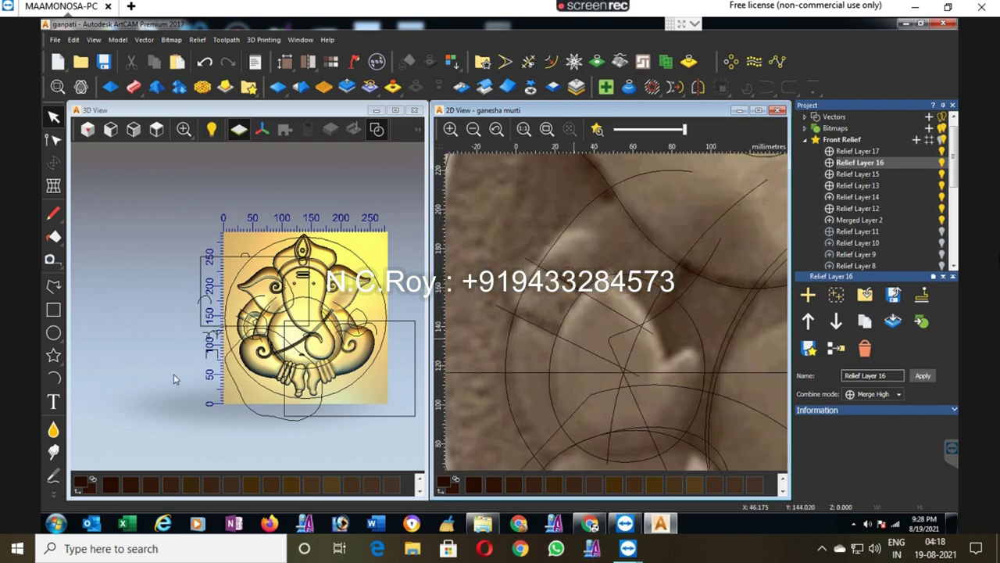
scroll(573, 341, down, 1)
scroll(235, 321, up, 2)
scroll(132, 346, up, 2)
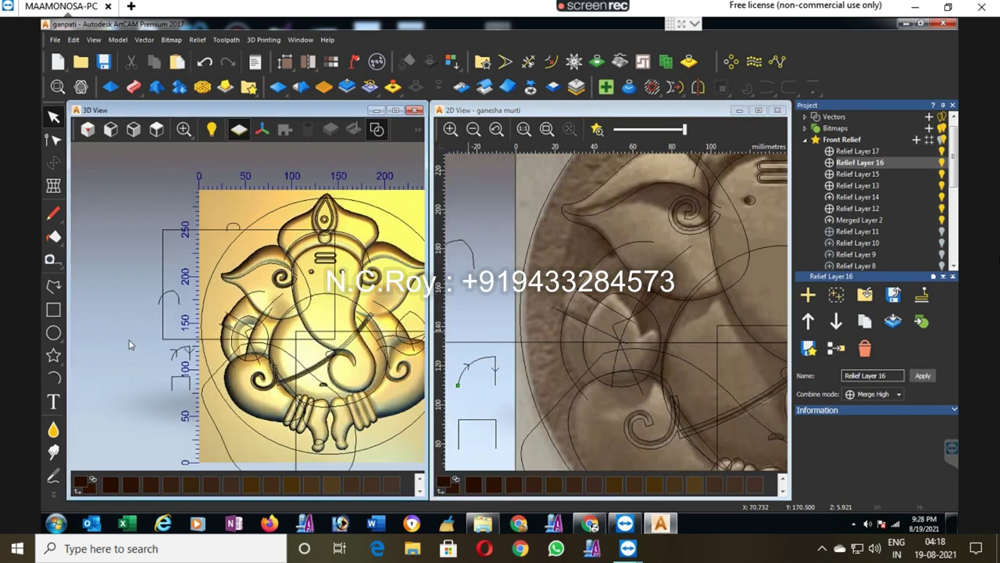
scroll(119, 442, up, 2)
click(883, 134)
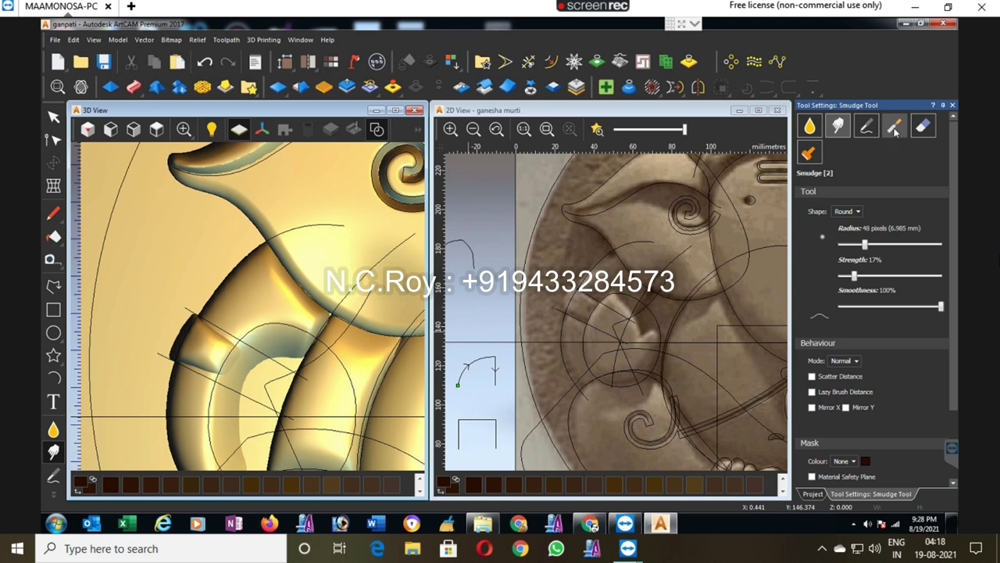
Step: Set the Carving brush to 44 px radius and 12% strength, then carve a groove along the trunk
mouse_move(870, 244)
mouse_down()
mouse_move(858, 243)
mouse_move(844, 278)
mouse_up()
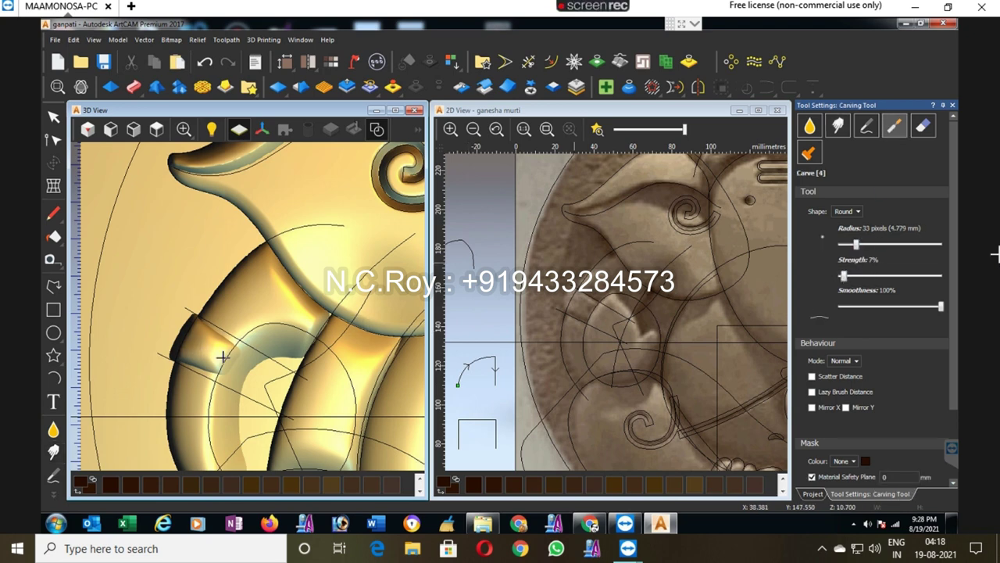
drag(858, 246, 865, 247)
click(850, 278)
drag(236, 370, 190, 330)
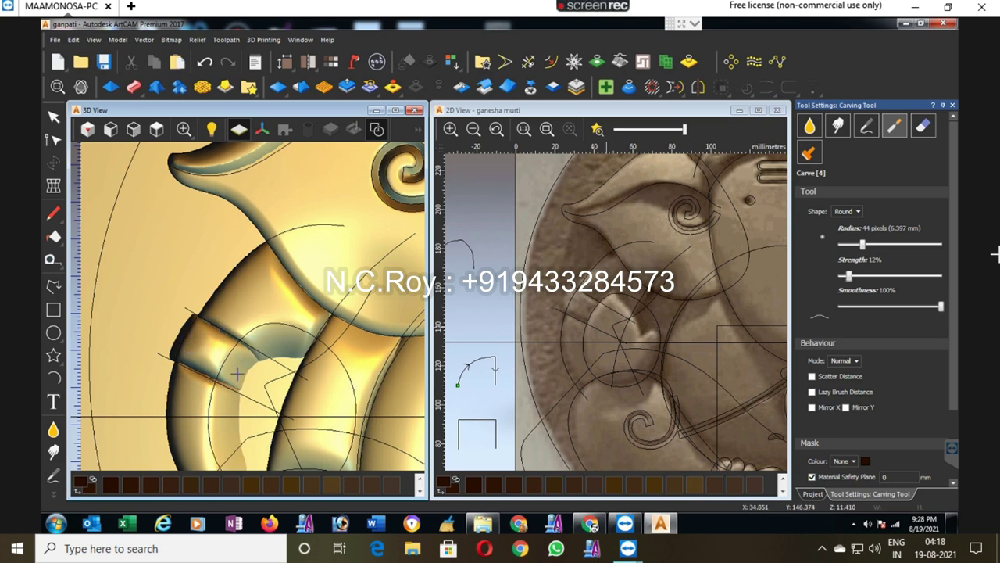
Step: Switch to the Smoothing brush at 19% and smooth the relief beside the ear
scroll(269, 375, down, 3)
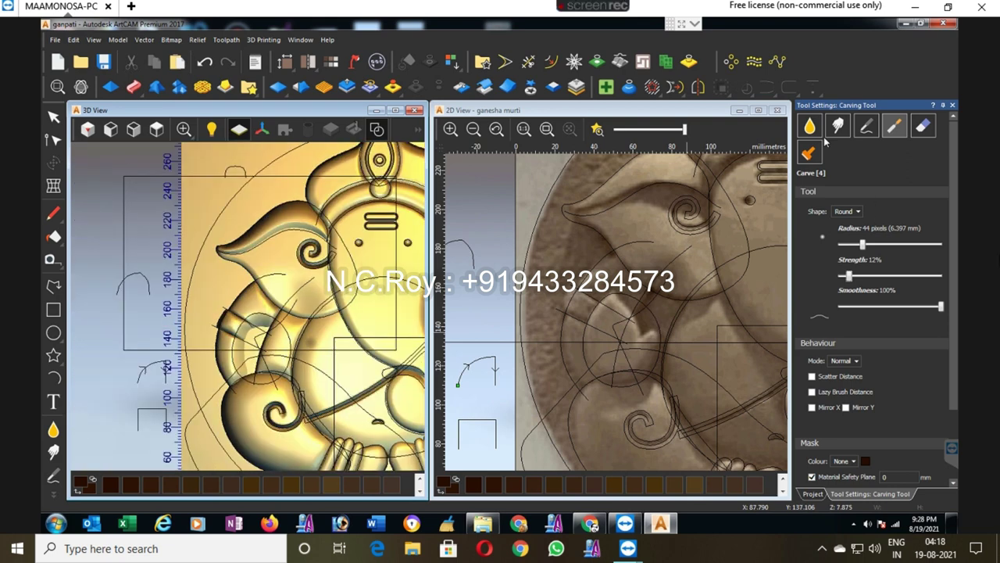
key(shift)
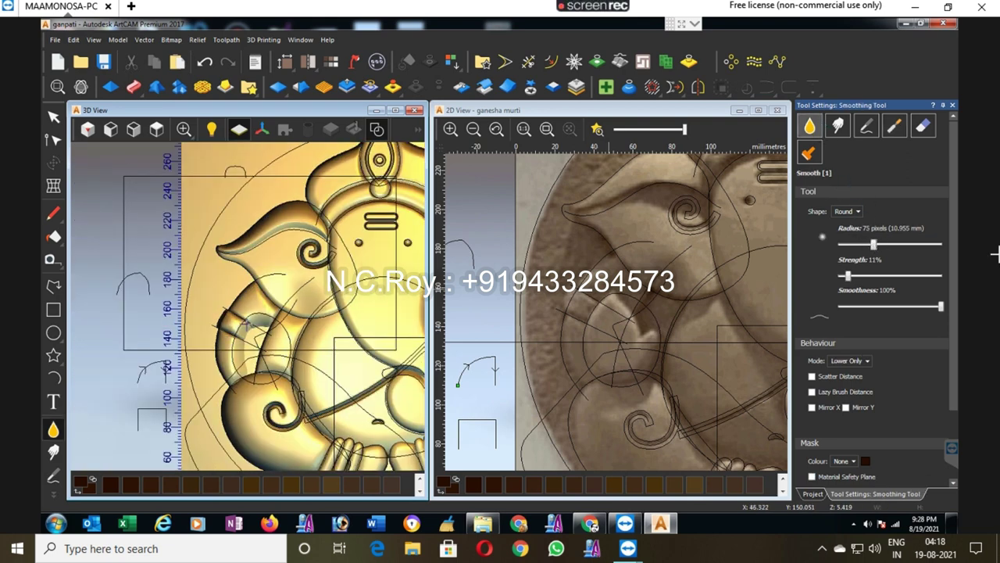
ctrl+scroll(343, 300, up, 4)
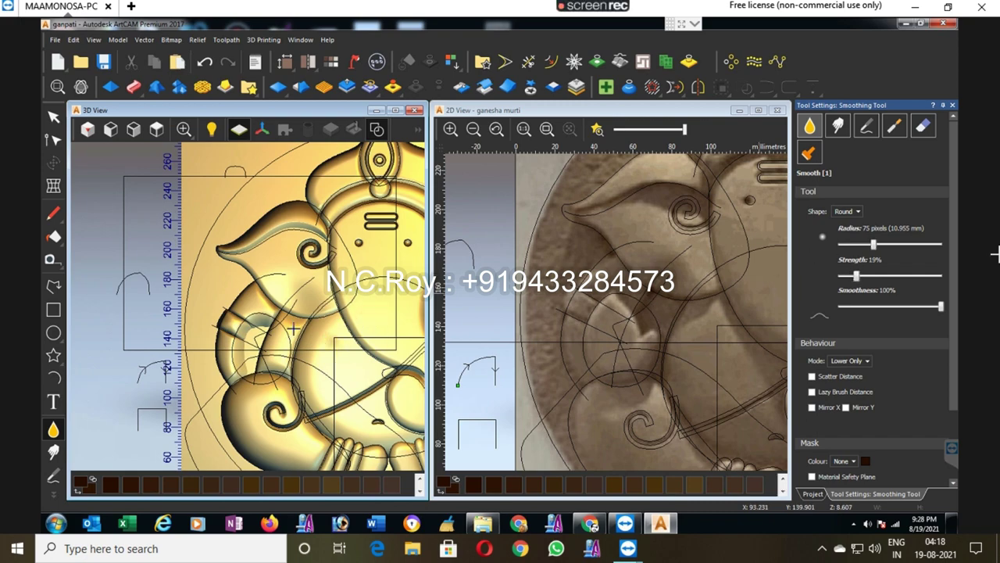
drag(249, 300, 235, 316)
scroll(246, 320, up, 2)
scroll(247, 321, up, 3)
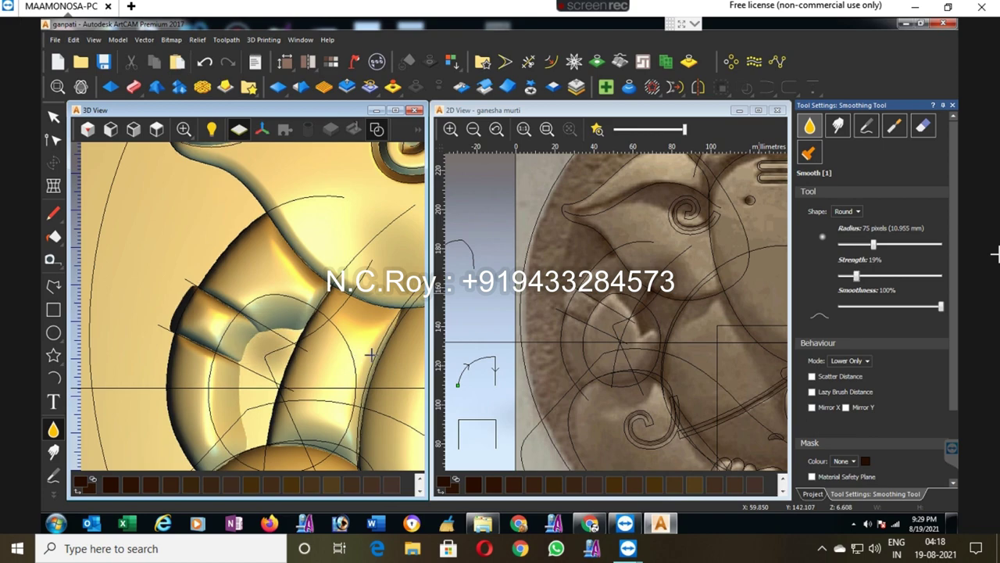
Step: Exit sculpting and show the whole Ganesha relief in 3D without vector overlays
click(952, 105)
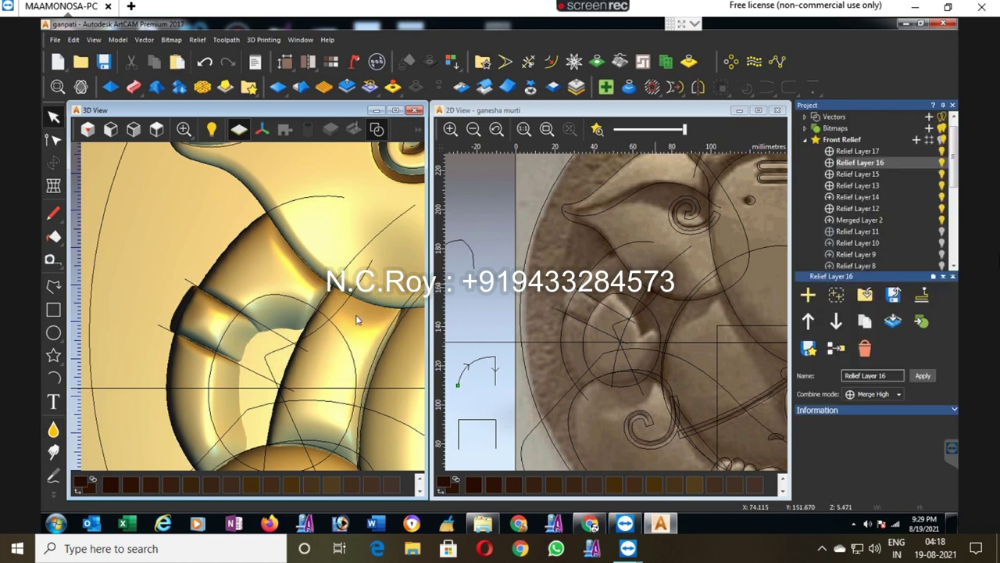
scroll(375, 329, down, 2)
scroll(367, 324, down, 2)
scroll(356, 319, down, 2)
scroll(340, 311, down, 2)
scroll(341, 311, up, 2)
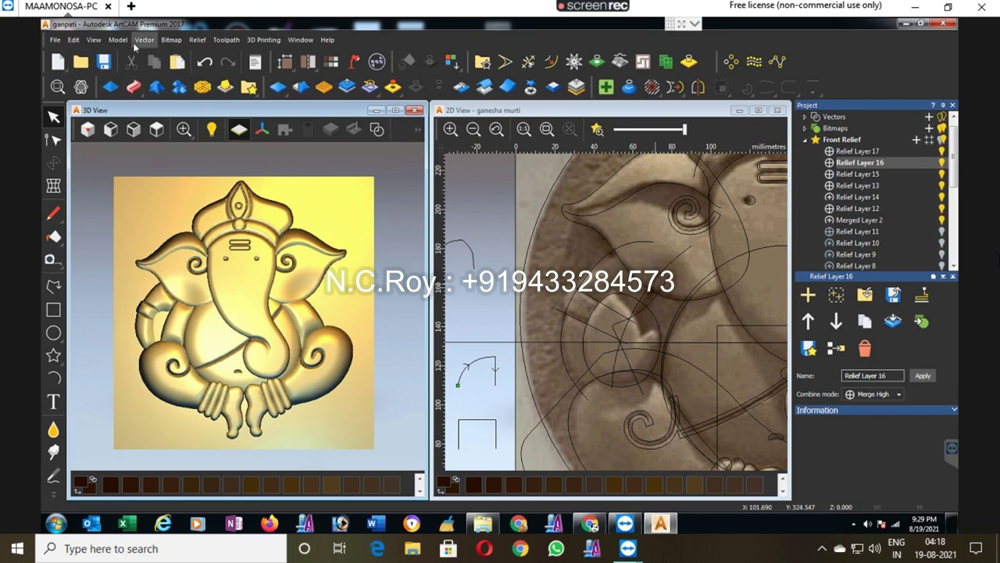
click(93, 41)
mouse_move(134, 136)
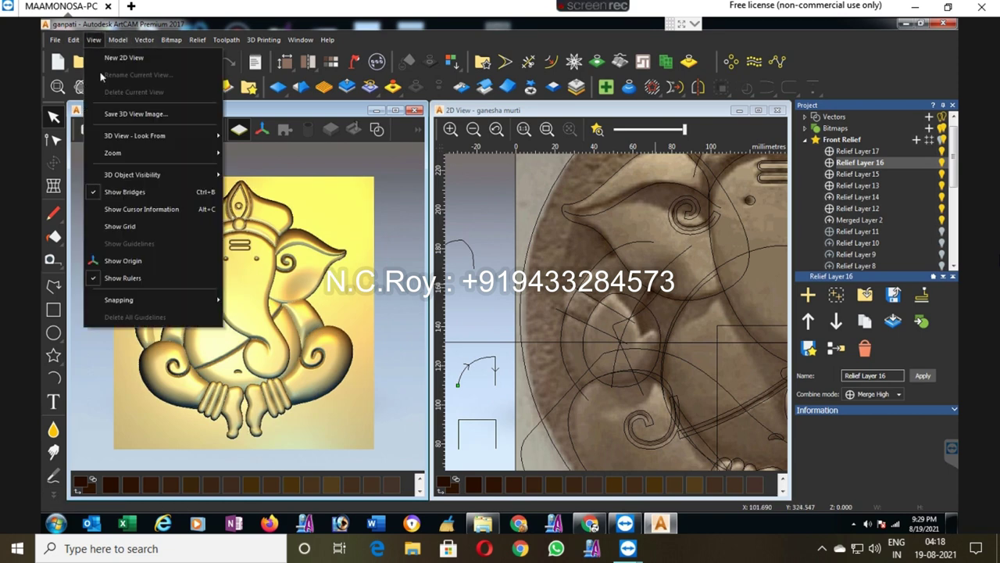
Step: Save the 3D view as a JPEG image named 'sdsasa' on the Desktop
click(130, 116)
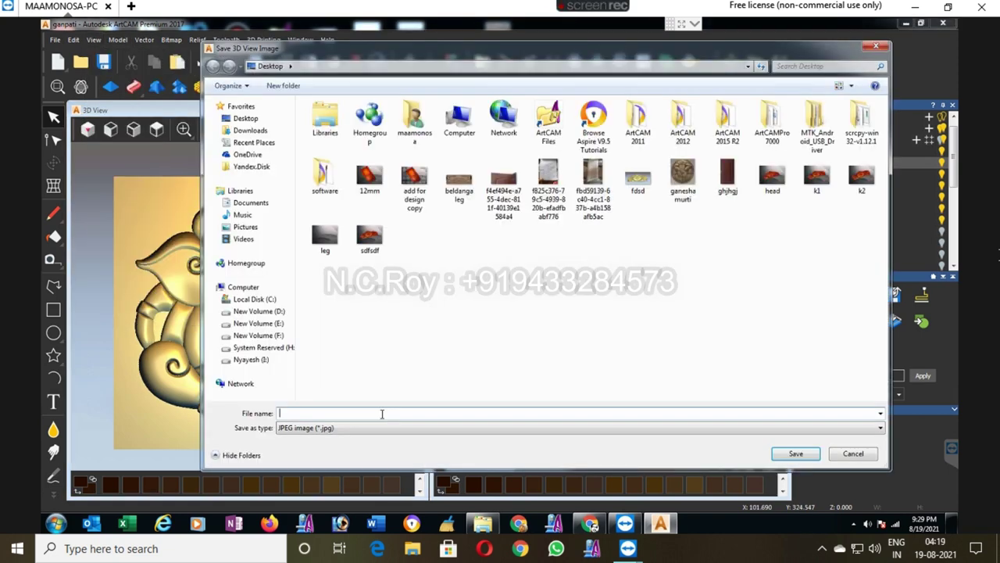
text(sdsasa)
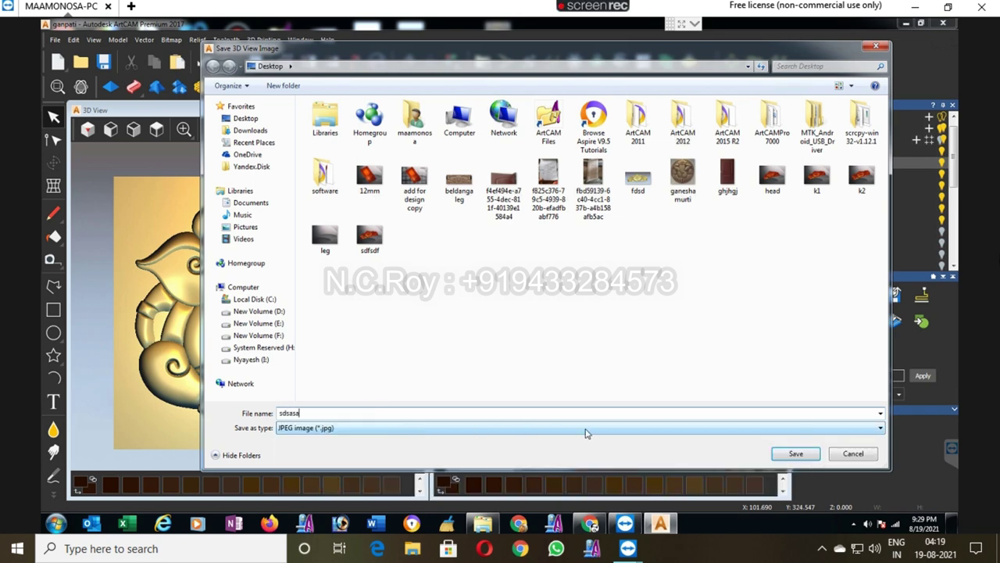
click(795, 453)
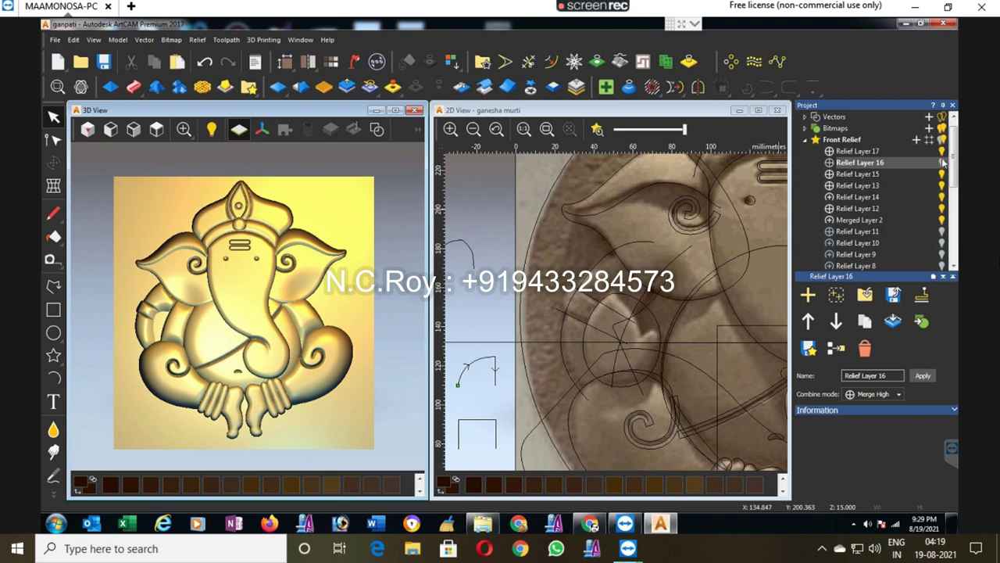
Step: Merge the visible layers into Merged Layer 3, hide it, and show Relief Layers 16 and 17
click(943, 151)
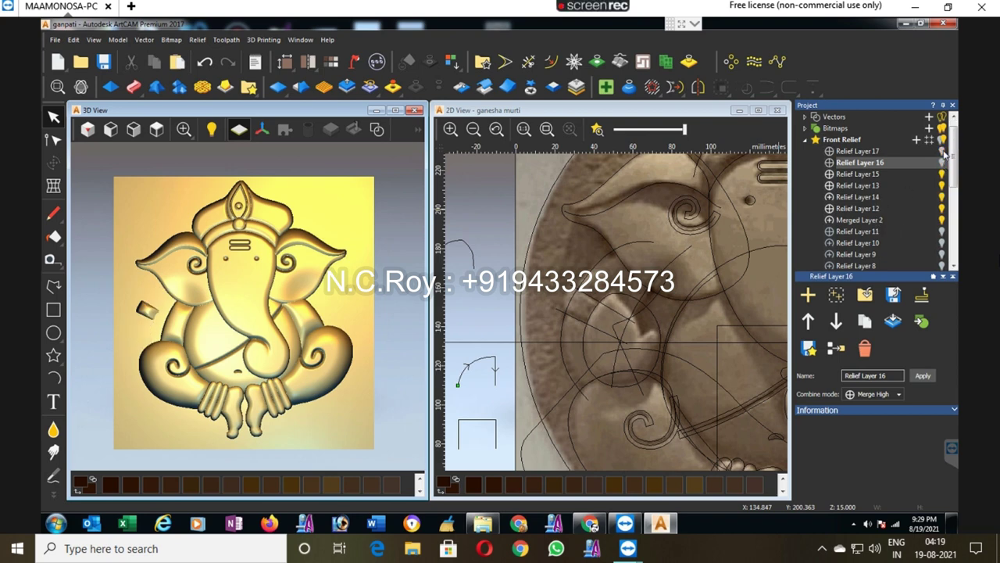
right_click(844, 145)
click(861, 258)
click(942, 151)
click(943, 161)
click(942, 174)
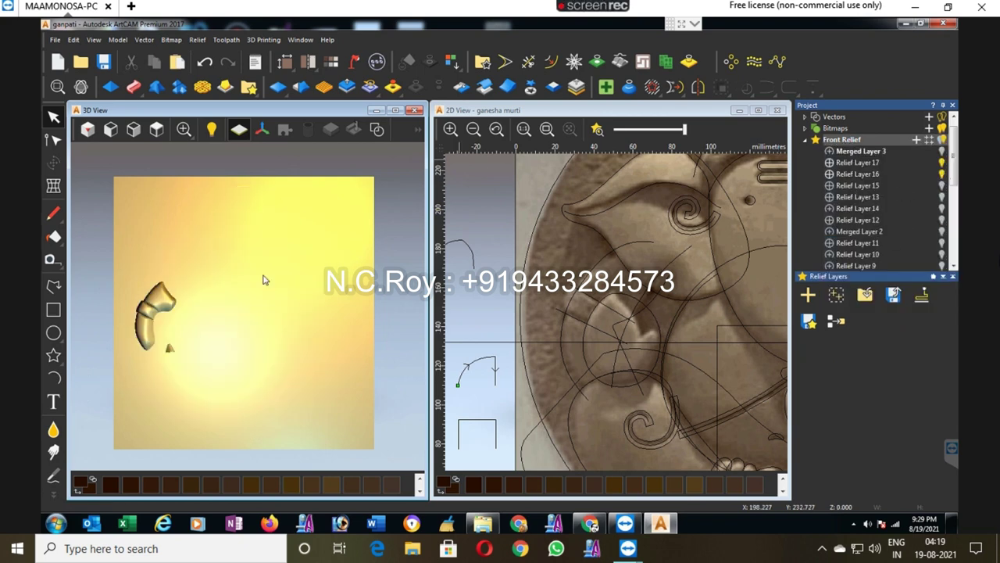
Step: Pick the Carving brush at 81 px radius and 26% strength, with a coloured 2D preview
click(53, 452)
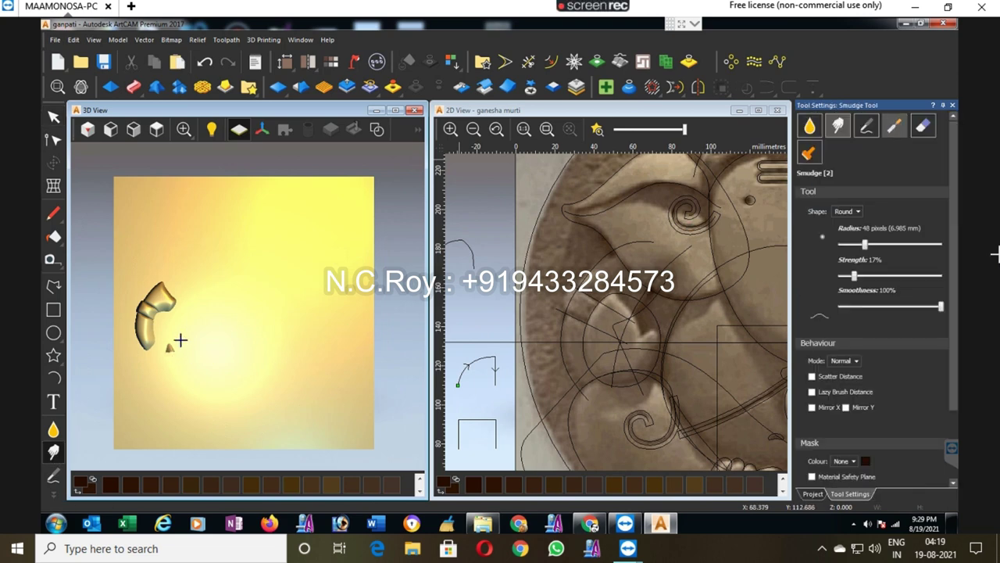
click(866, 125)
drag(867, 244, 879, 245)
click(865, 275)
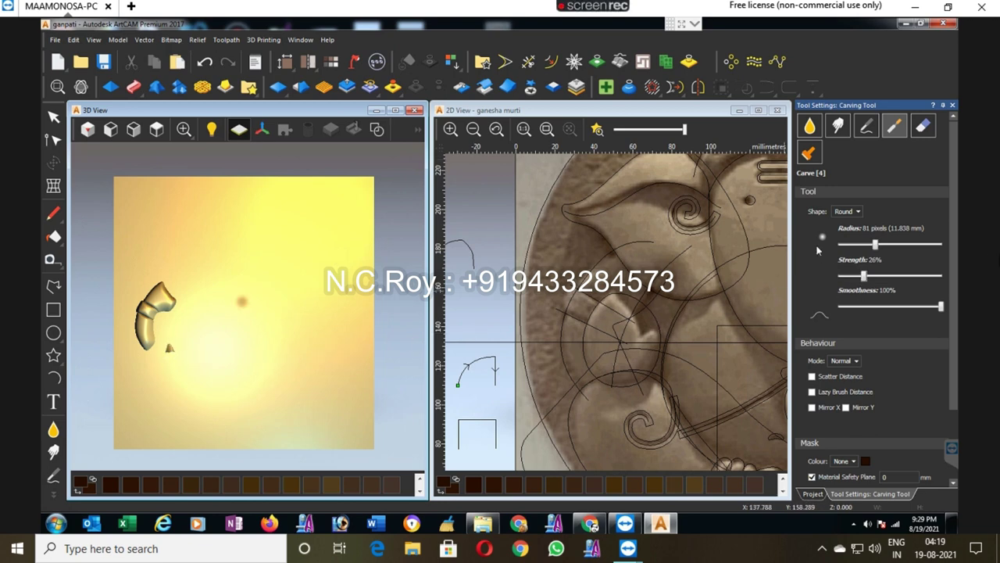
click(597, 132)
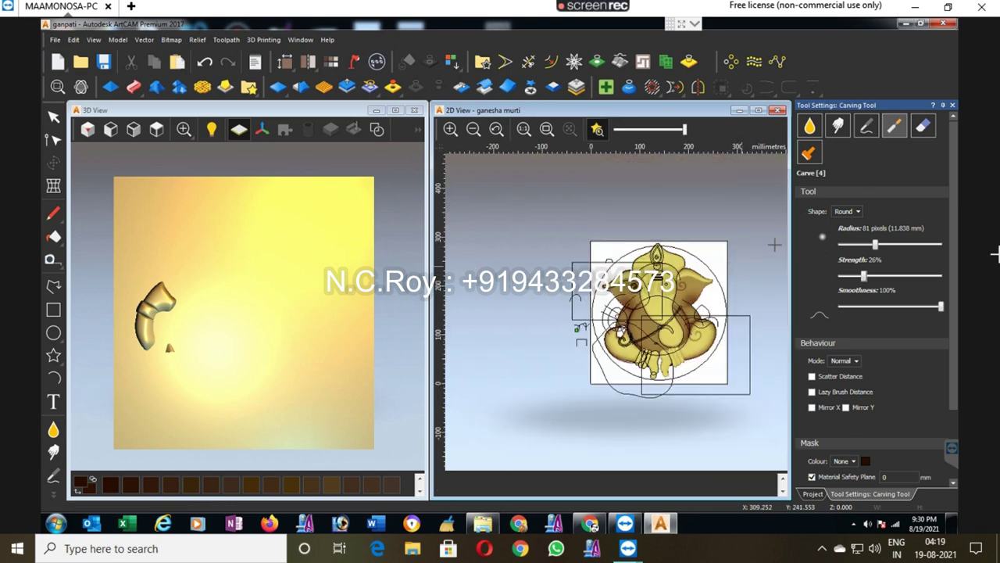
Step: Try Subtract and Merge High combine modes on Merged Layer 3, then undo the changes
click(953, 105)
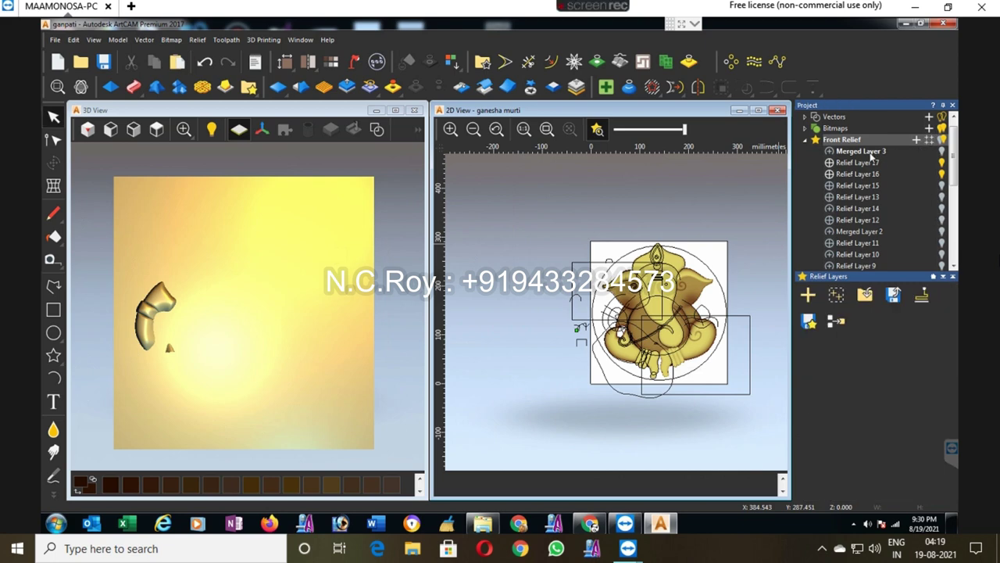
click(860, 151)
click(830, 151)
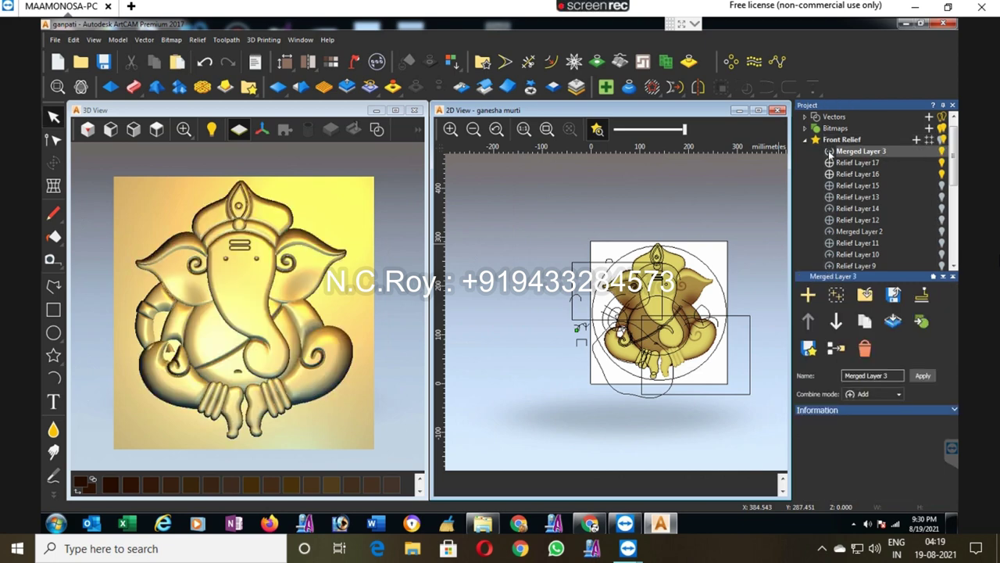
click(830, 154)
click(830, 151)
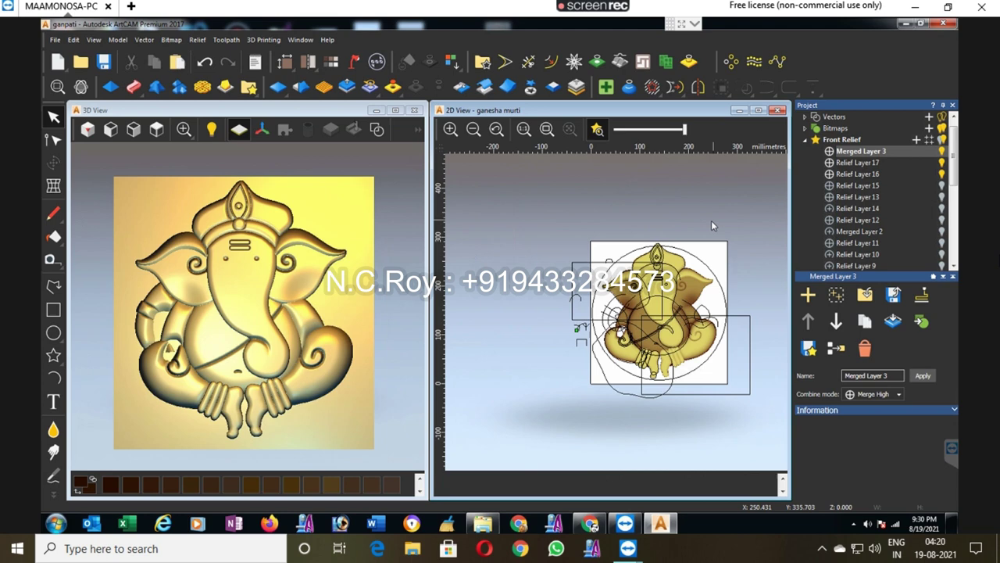
click(830, 151)
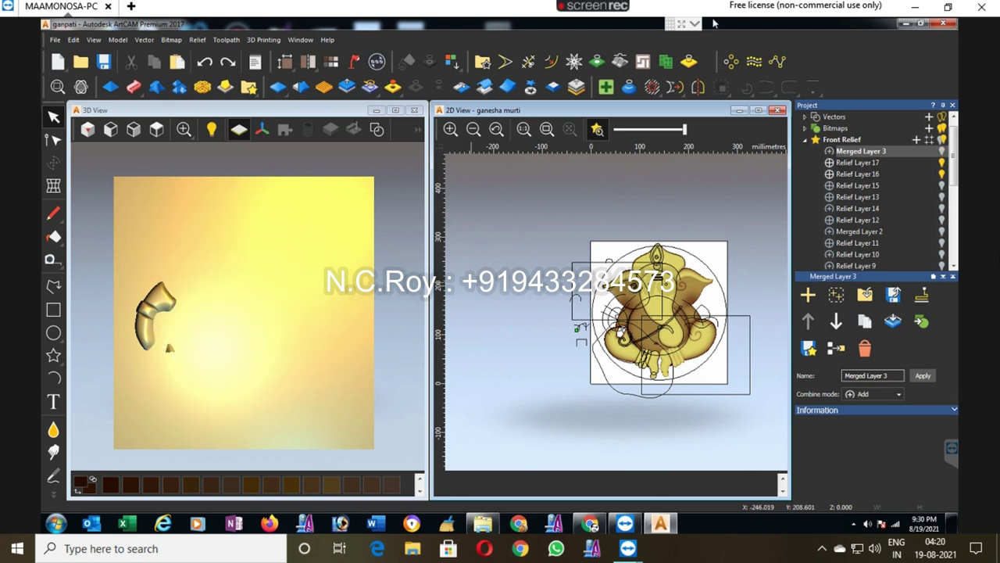
click(943, 151)
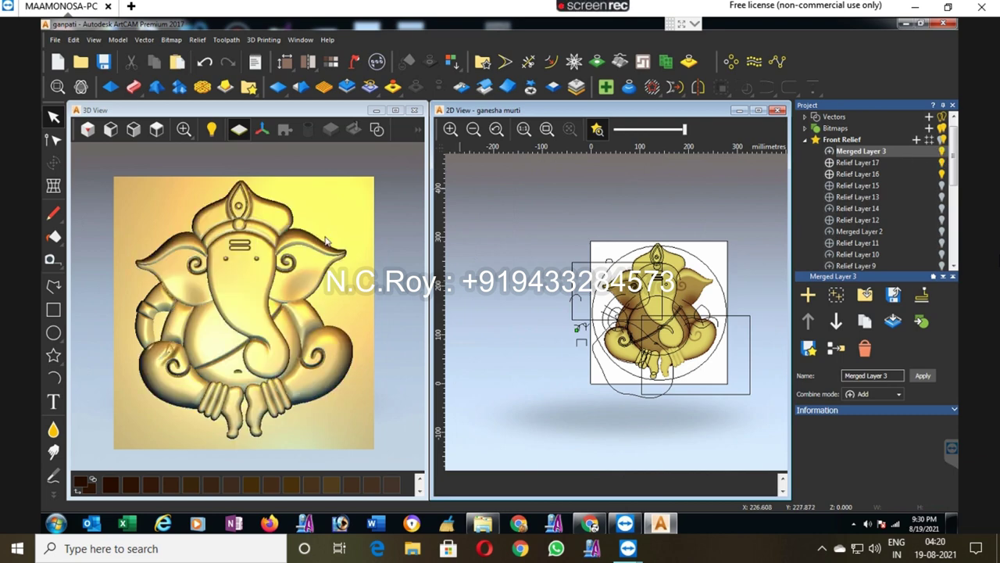
key(ctrl+z)
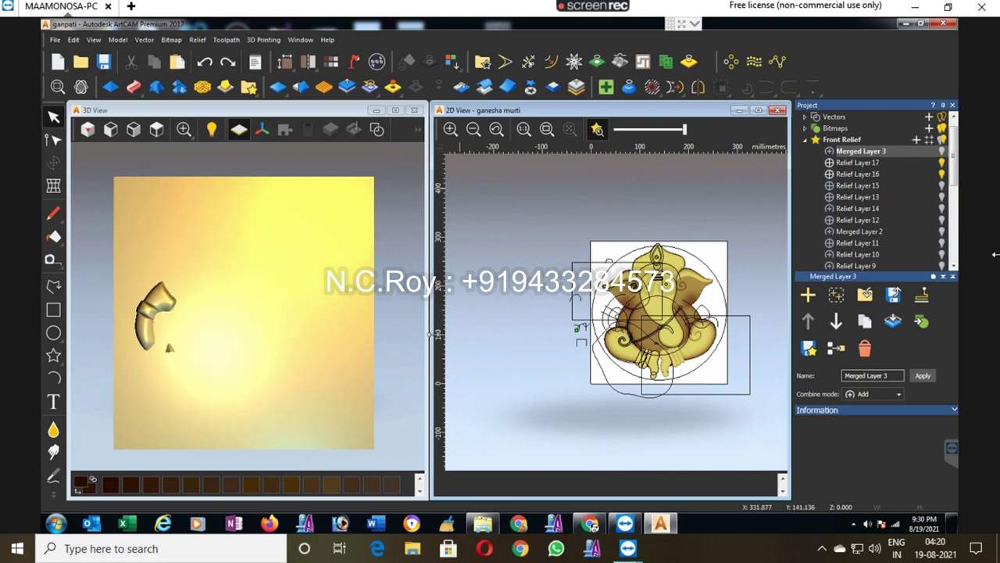
key(ctrl+z)
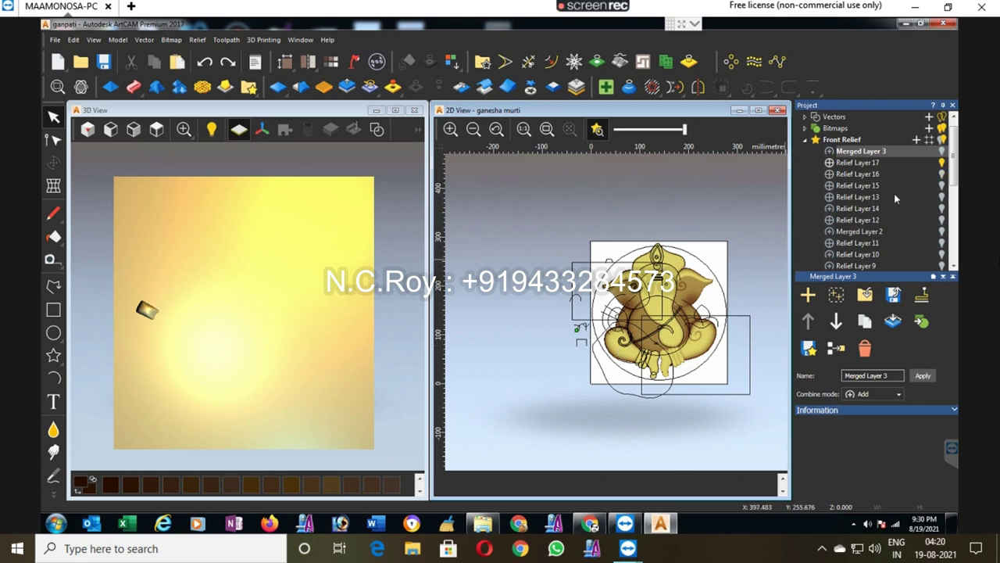
click(942, 152)
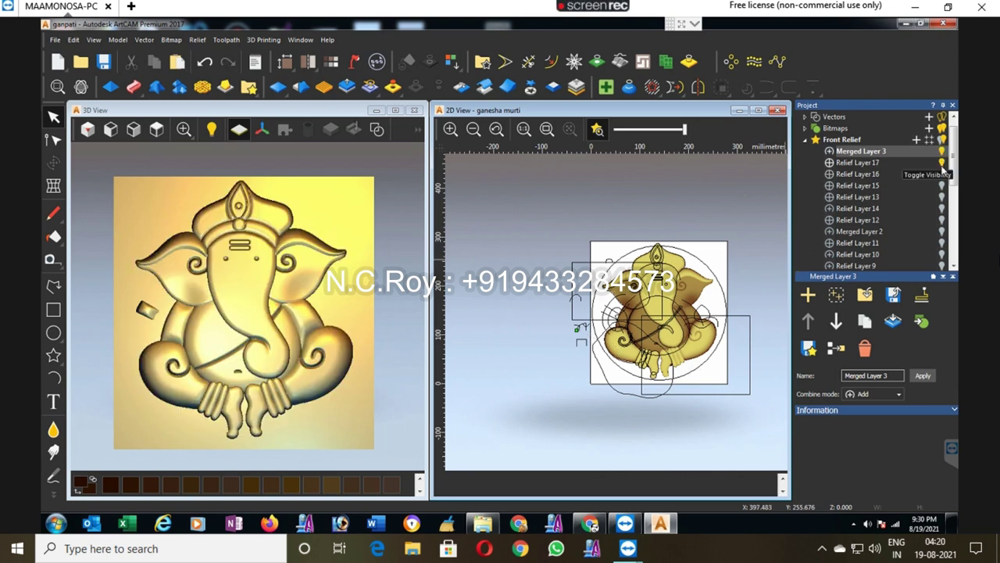
Step: Hide Merged Layer 3, merge the visible trunk pieces into Merged Layer 4, and reshow Merged Layer 3
click(943, 151)
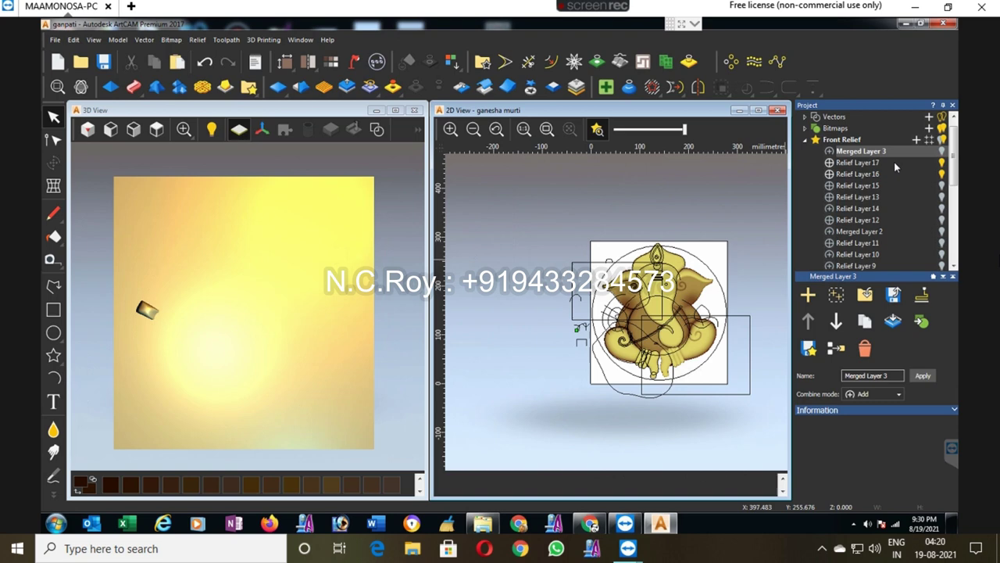
right_click(847, 139)
click(884, 248)
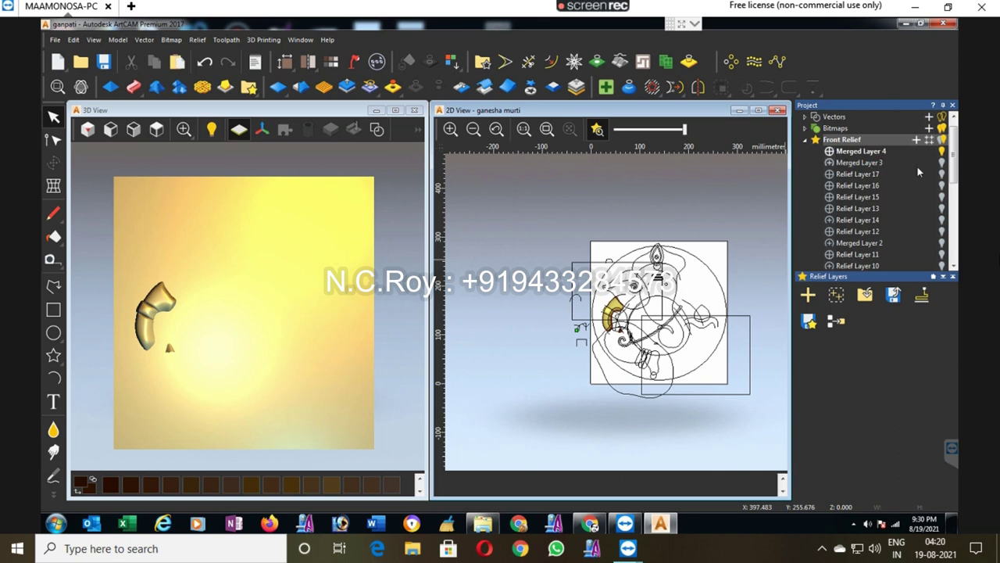
click(942, 162)
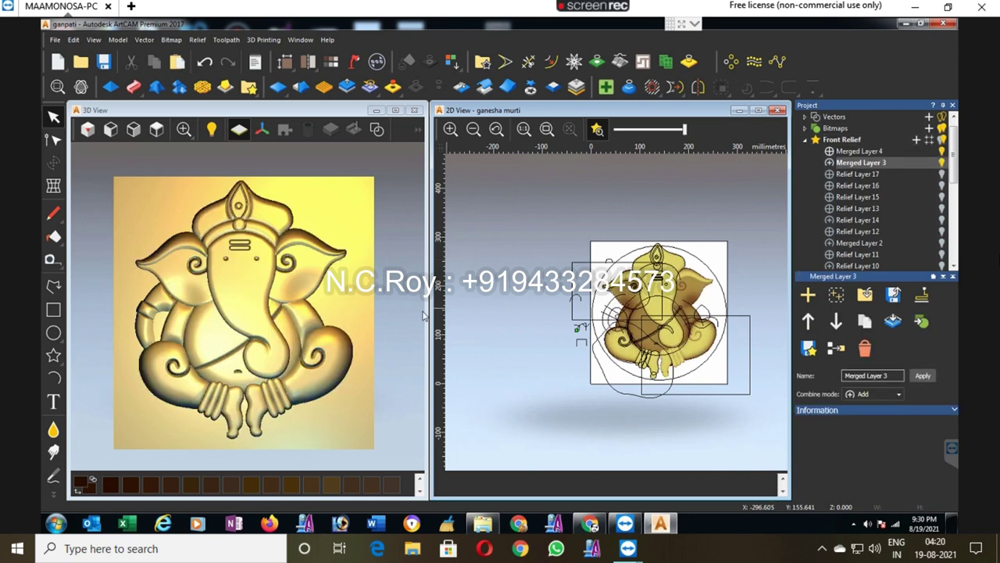
click(301, 307)
scroll(301, 307, up, 3)
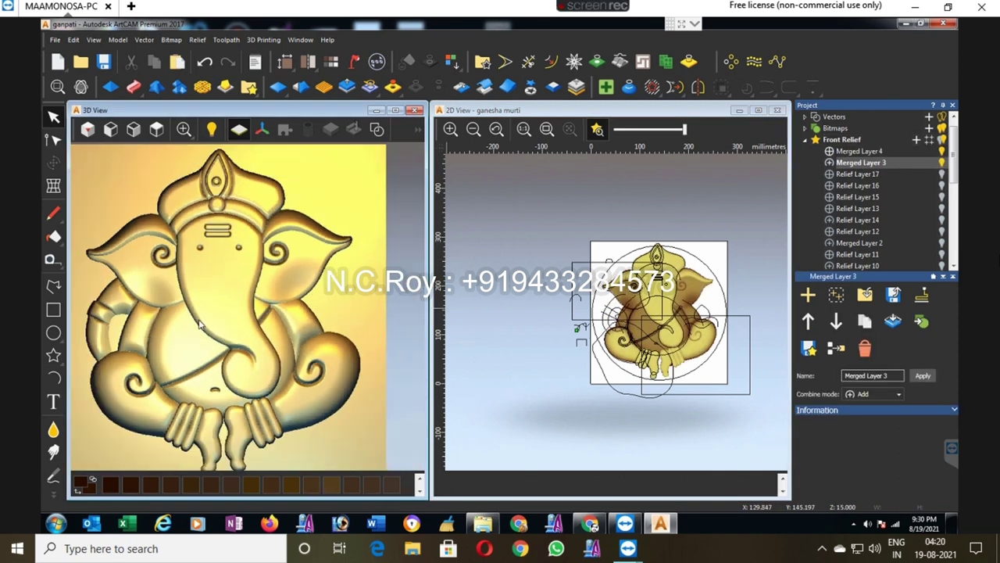
scroll(121, 316, down, 3)
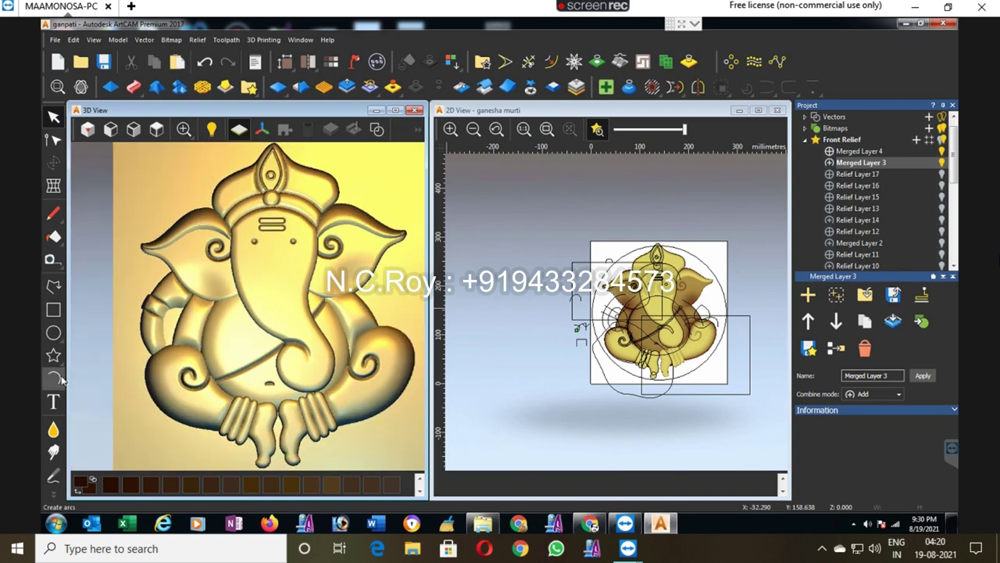
Step: Make Merged Layer 4 the active relief layer and select the trunk vector in the 3D view
click(53, 310)
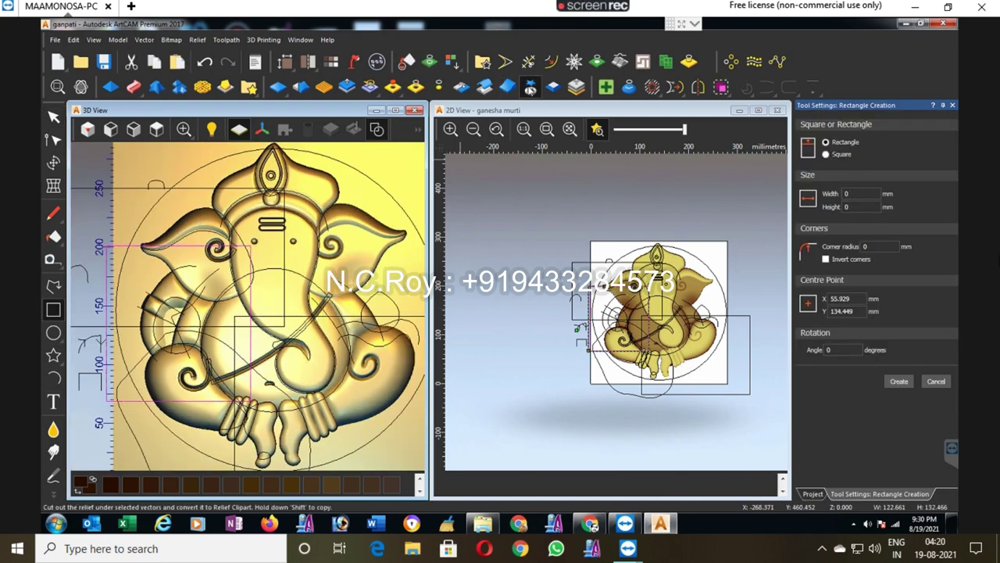
click(929, 381)
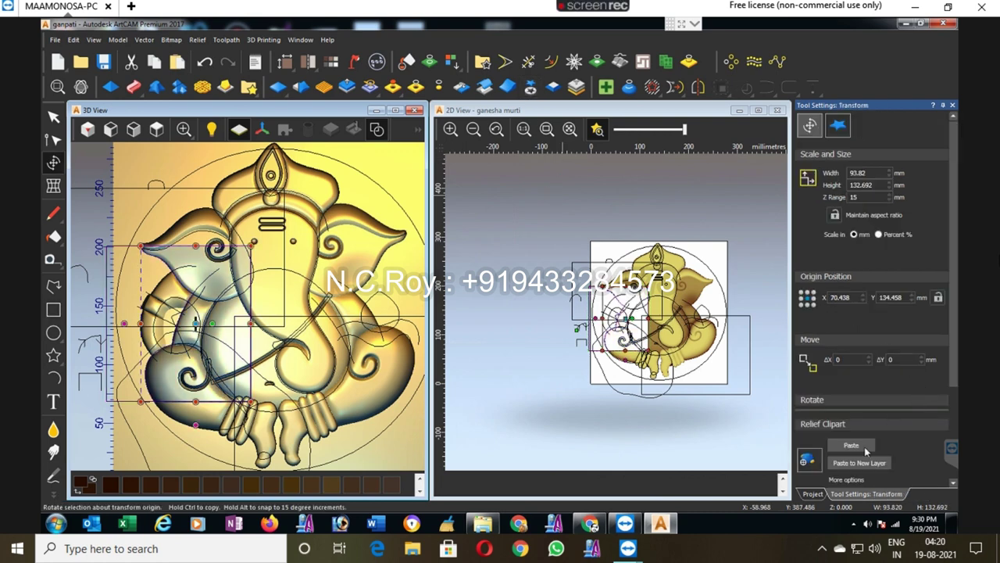
click(953, 105)
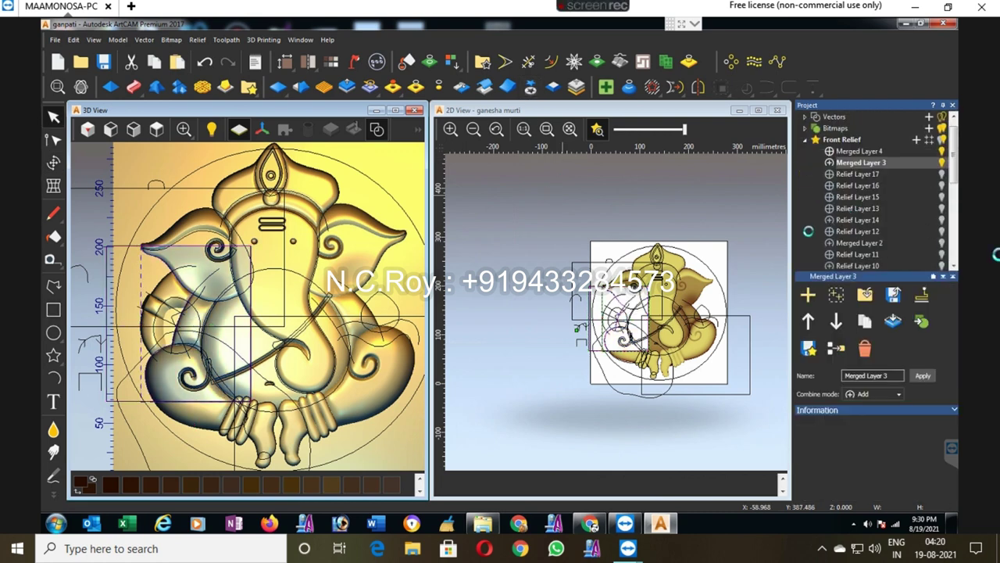
click(738, 247)
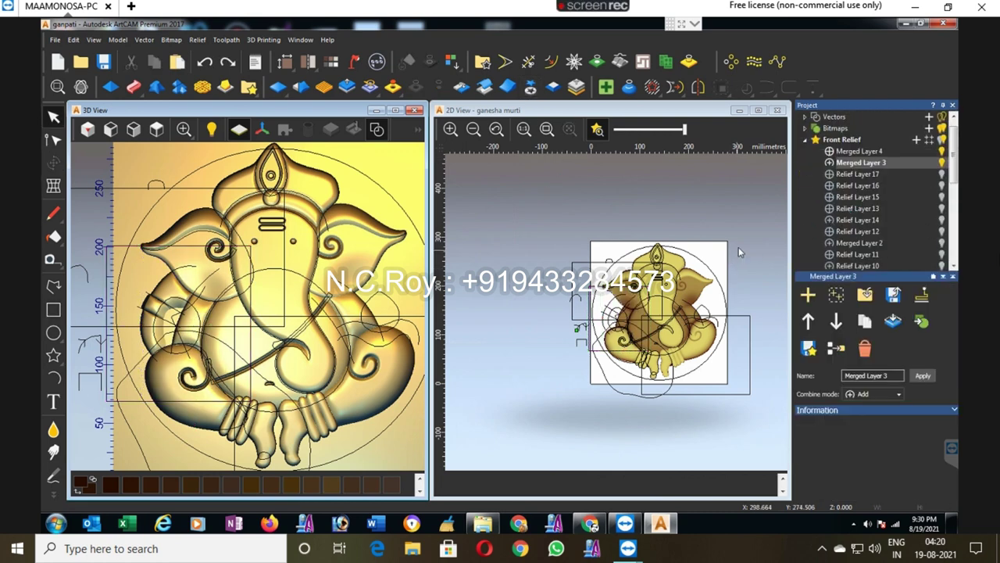
click(860, 151)
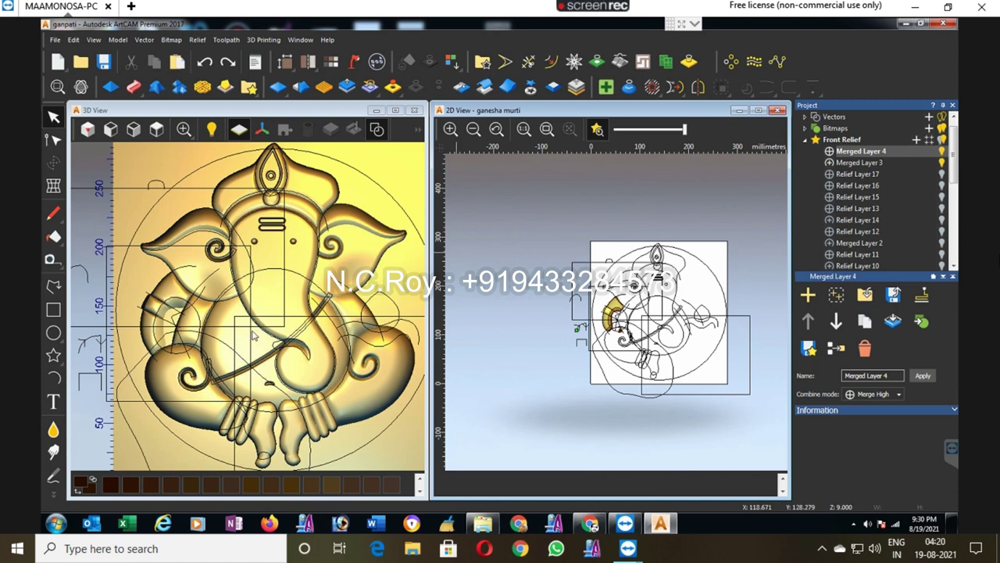
click(251, 340)
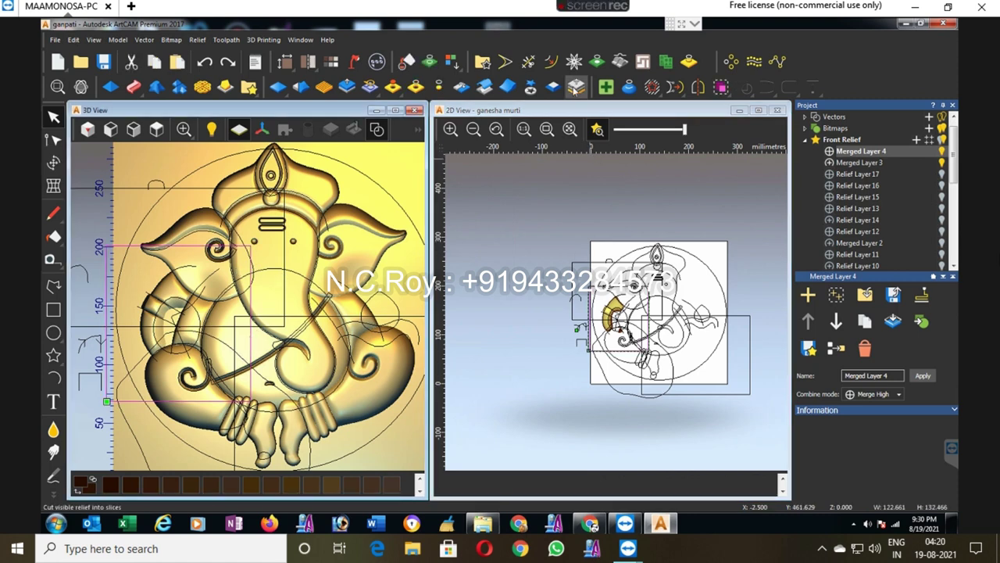
Step: Mirror the selected trunk vectors horizontally to the right
click(531, 87)
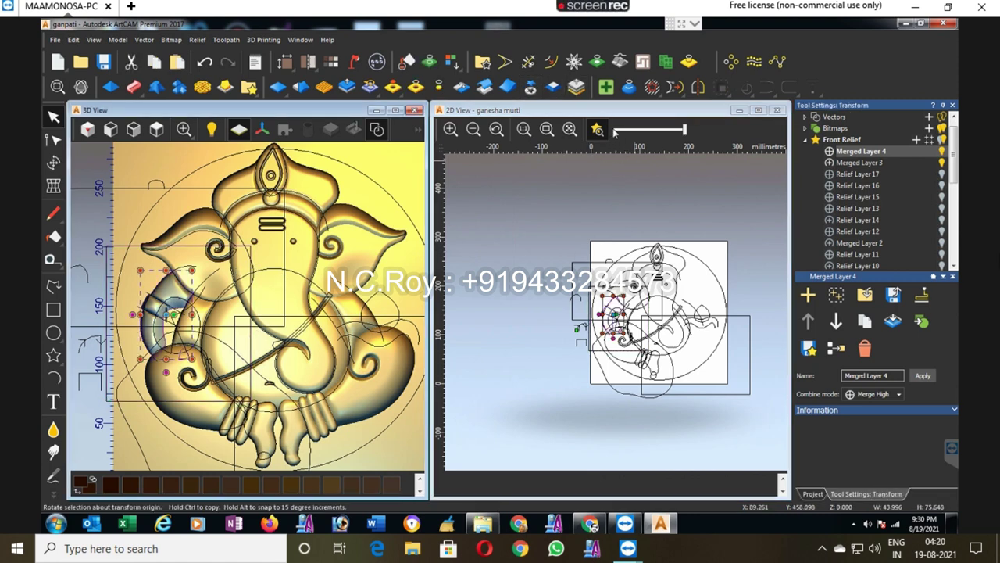
click(461, 87)
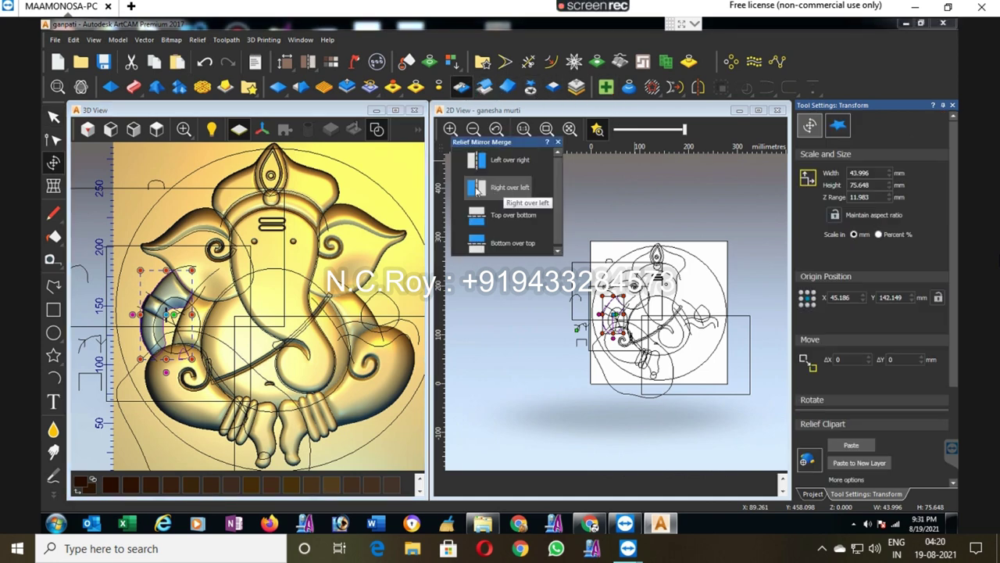
click(697, 87)
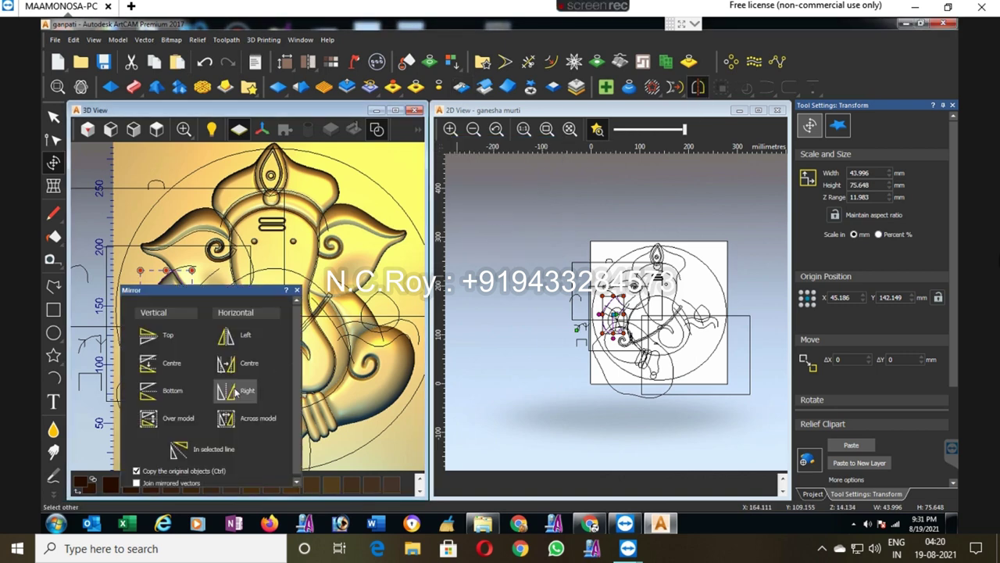
click(234, 390)
click(297, 290)
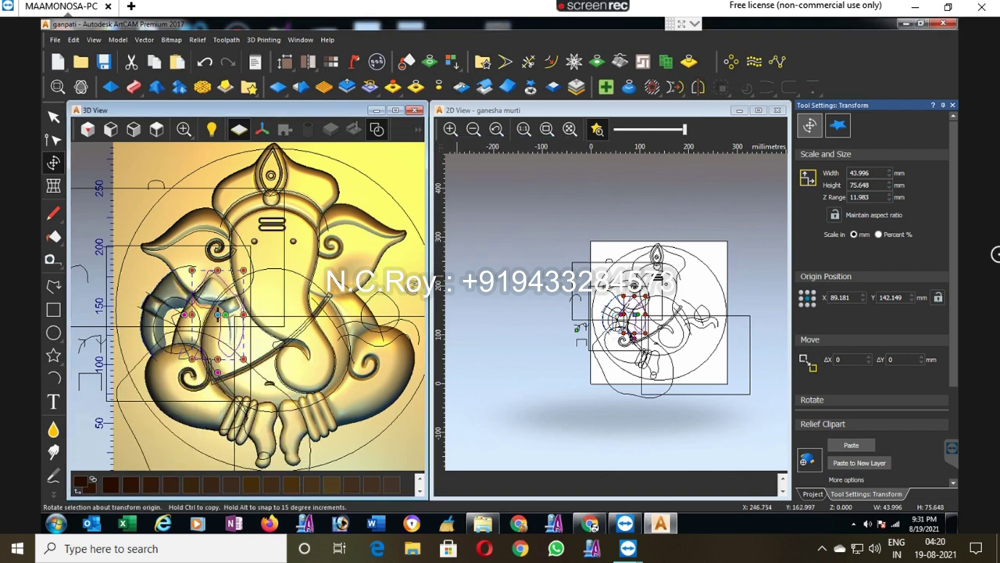
key(Escape)
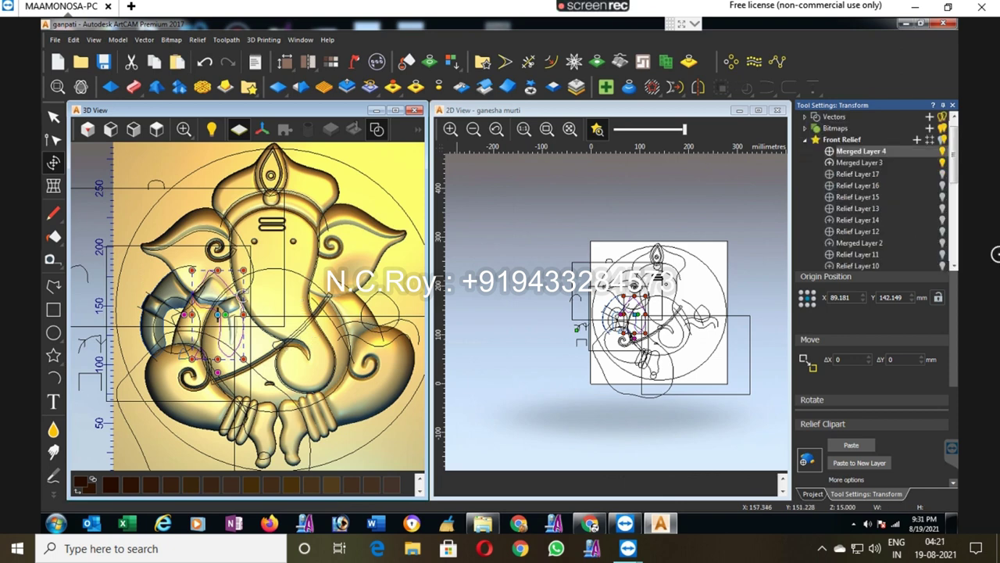
key(Escape)
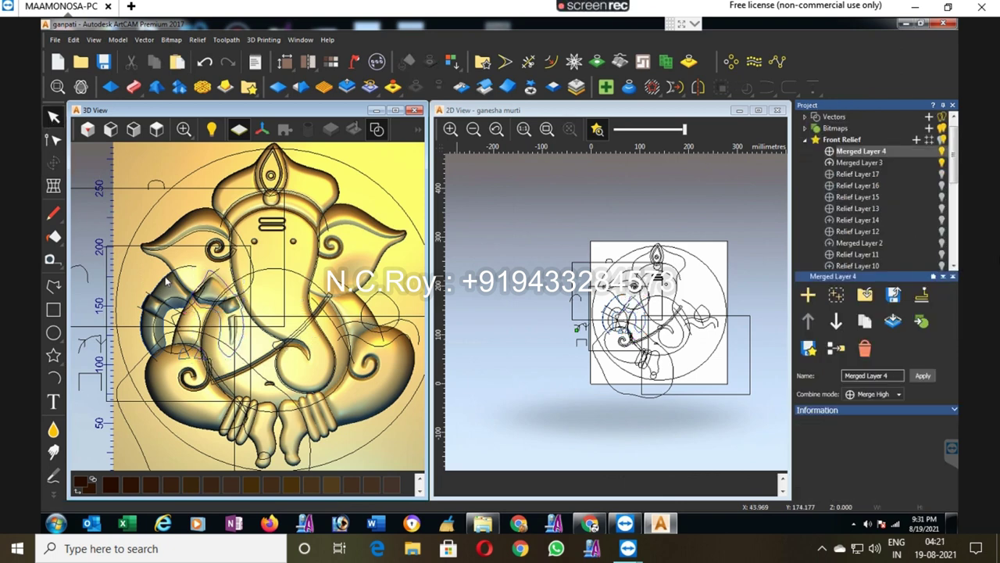
Step: Delete one trunk vector group and drag a trunk piece toward the figure's right side
click(166, 282)
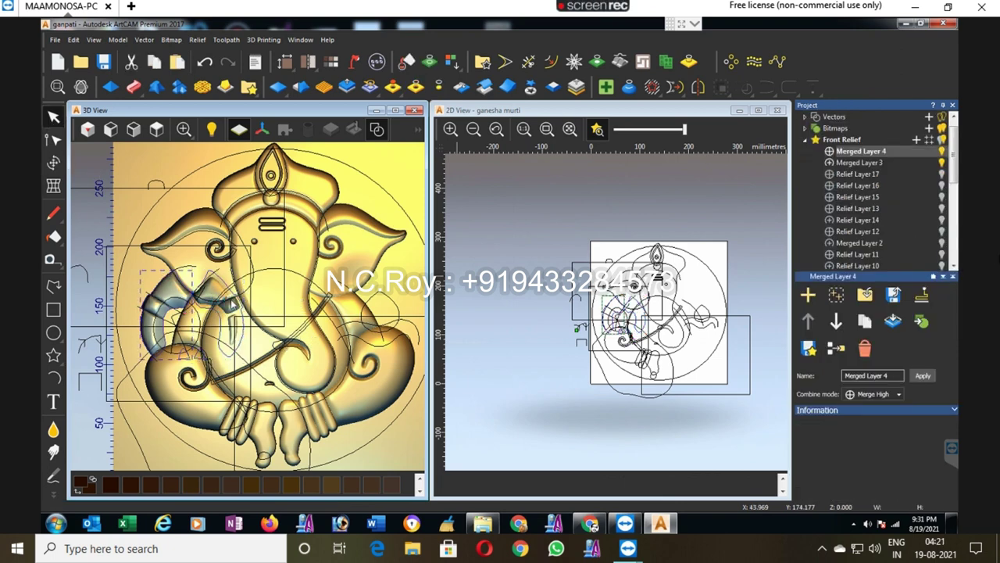
key(Delete)
mouse_move(240, 313)
mouse_down()
mouse_move(387, 309)
mouse_move(406, 296)
mouse_move(397, 298)
mouse_up()
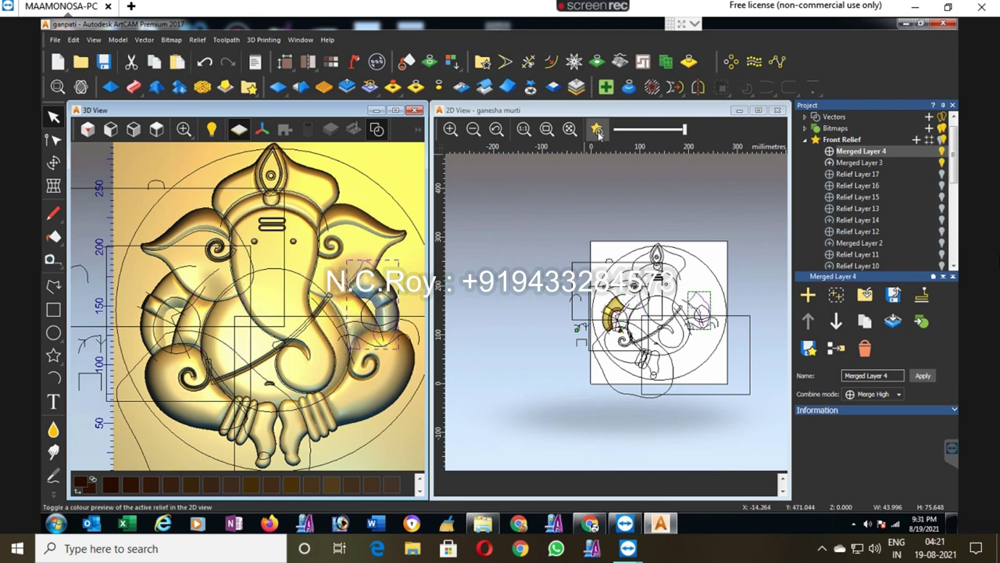
Step: Drag the trunk relief piece into place on the figure's right side
scroll(580, 313, up, 5)
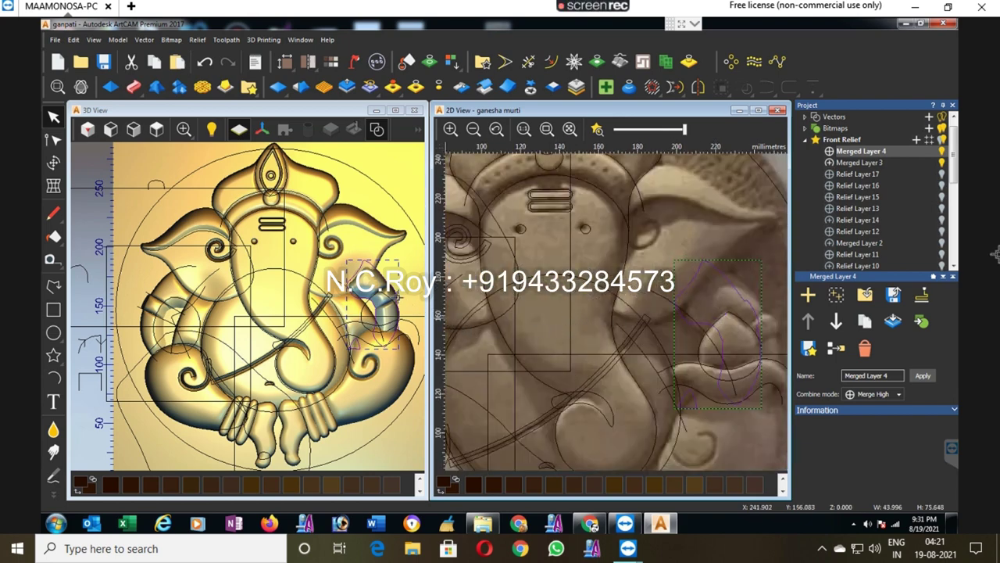
drag(395, 295, 408, 293)
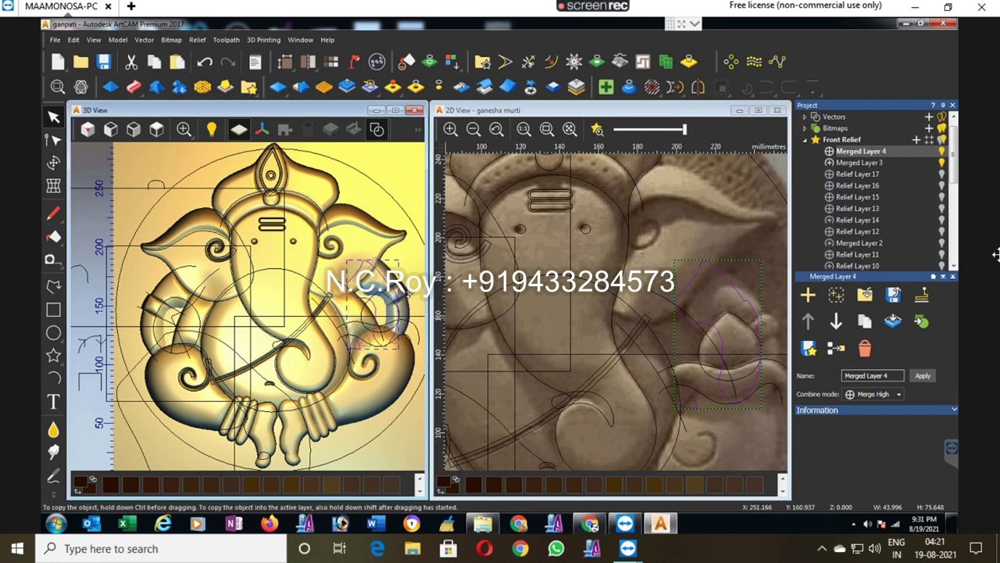
drag(407, 293, 415, 293)
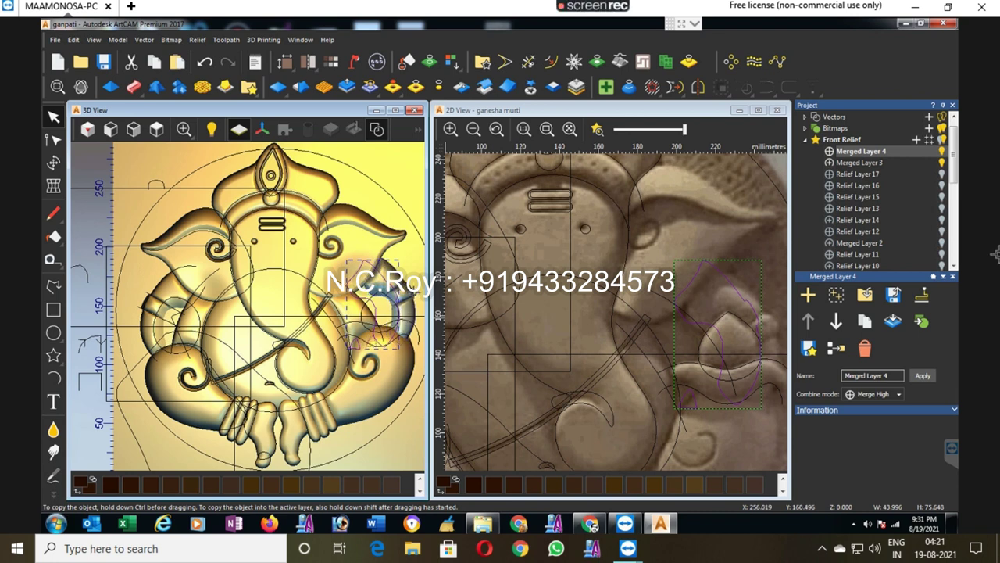
drag(415, 292, 397, 331)
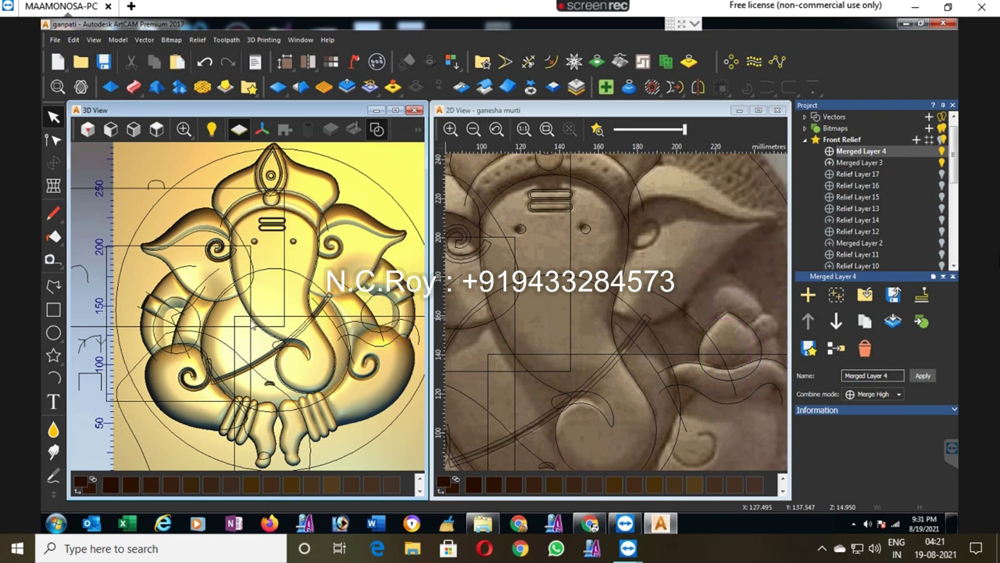
Step: Set the Smudge sculpting brush to 23% strength in Raise Only mode, then leave sculpting
click(53, 452)
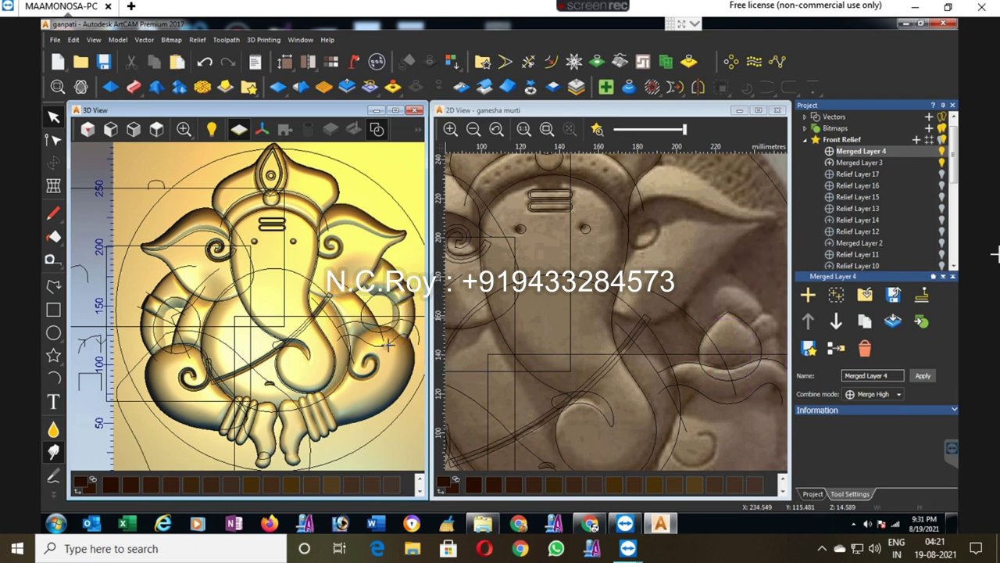
click(849, 493)
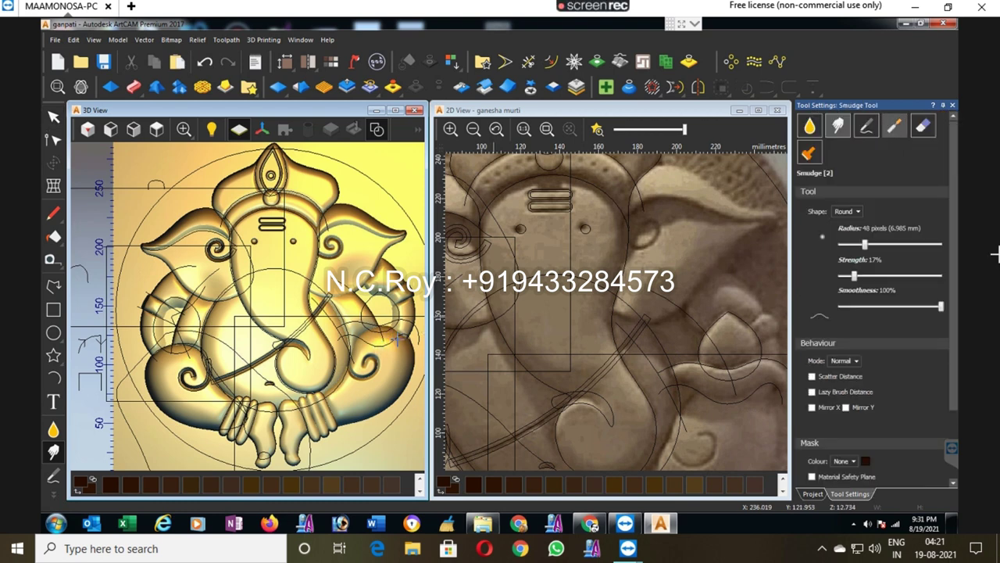
click(895, 125)
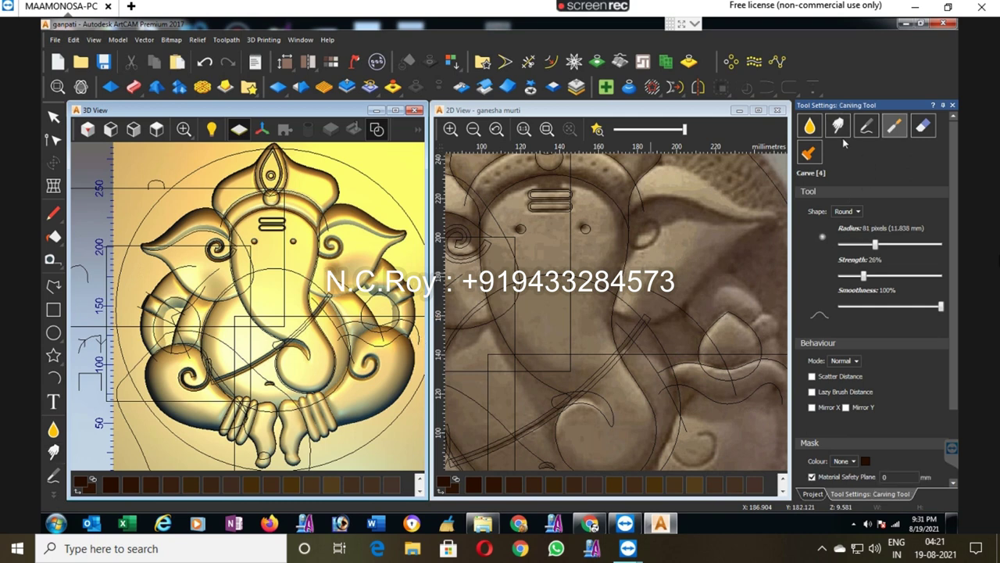
key(s)
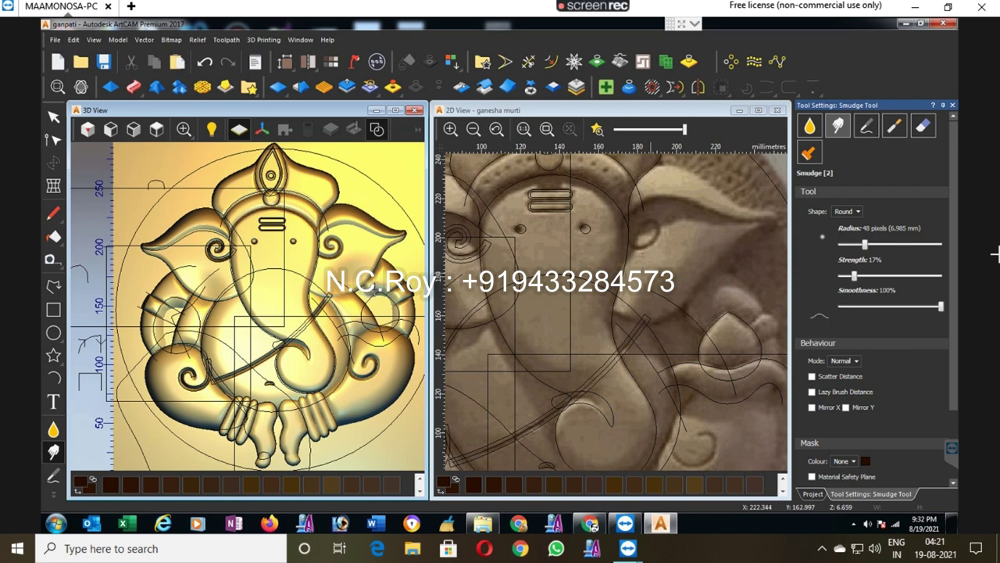
drag(854, 275, 869, 245)
click(844, 360)
click(844, 386)
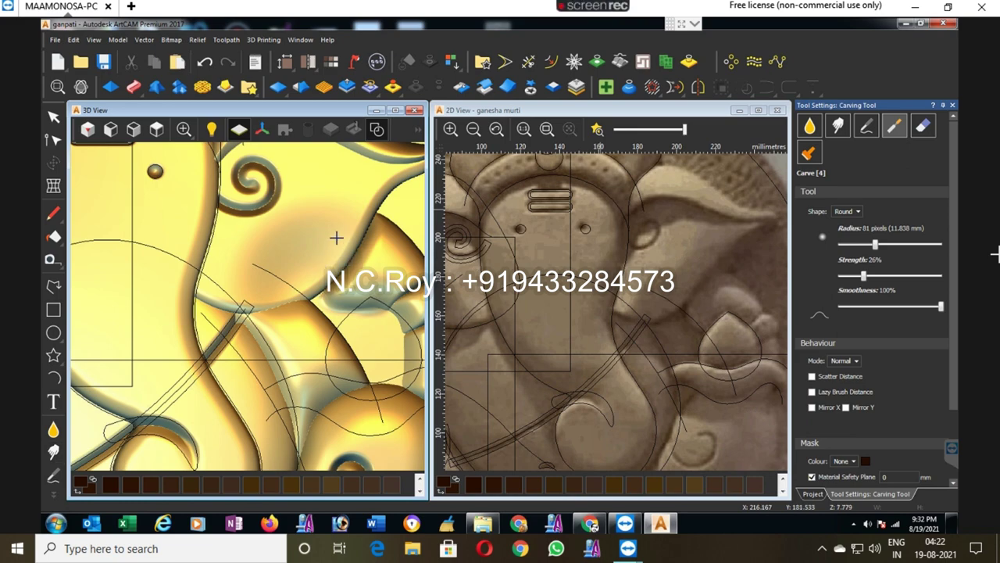
scroll(295, 298, down, 2)
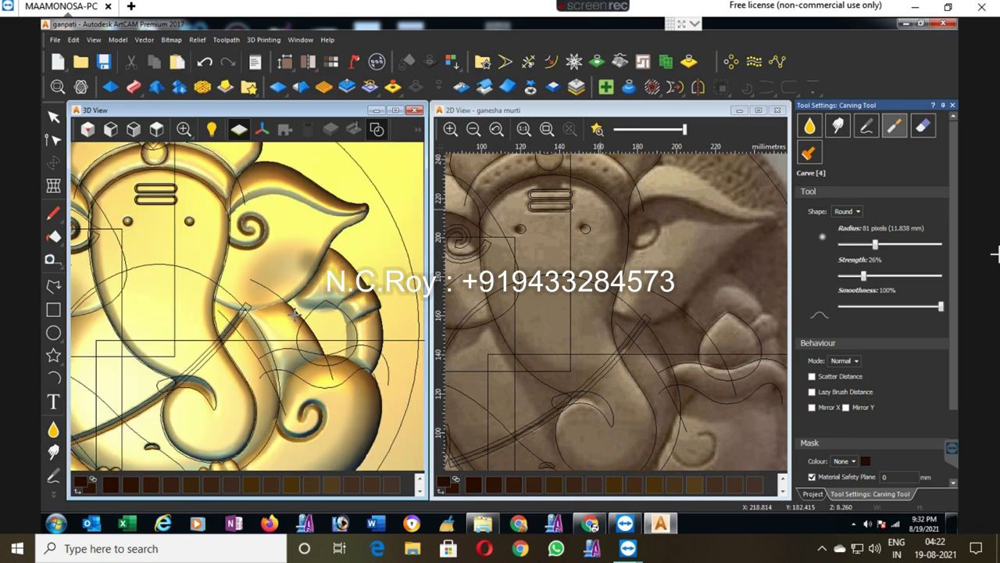
scroll(296, 315, down, 1)
scroll(273, 309, up, 1)
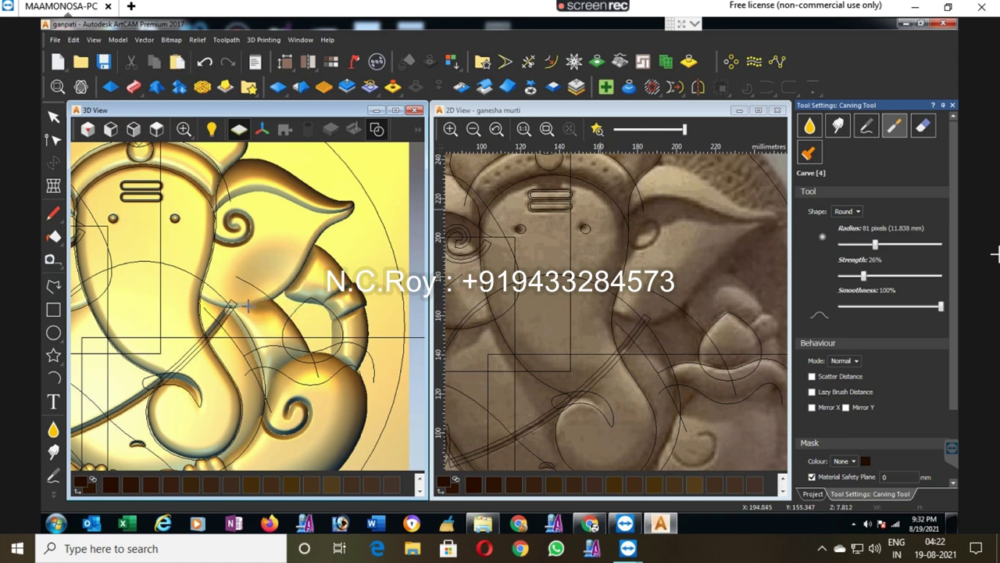
scroll(235, 309, down, 1)
scroll(156, 316, down, 1)
scroll(168, 323, down, 1)
scroll(172, 323, up, 1)
scroll(172, 323, down, 1)
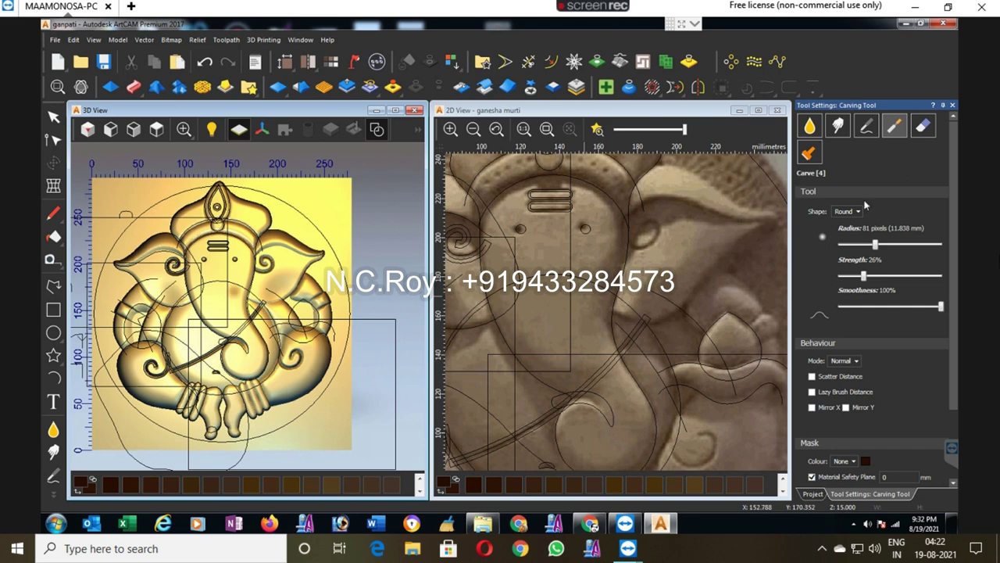
click(952, 105)
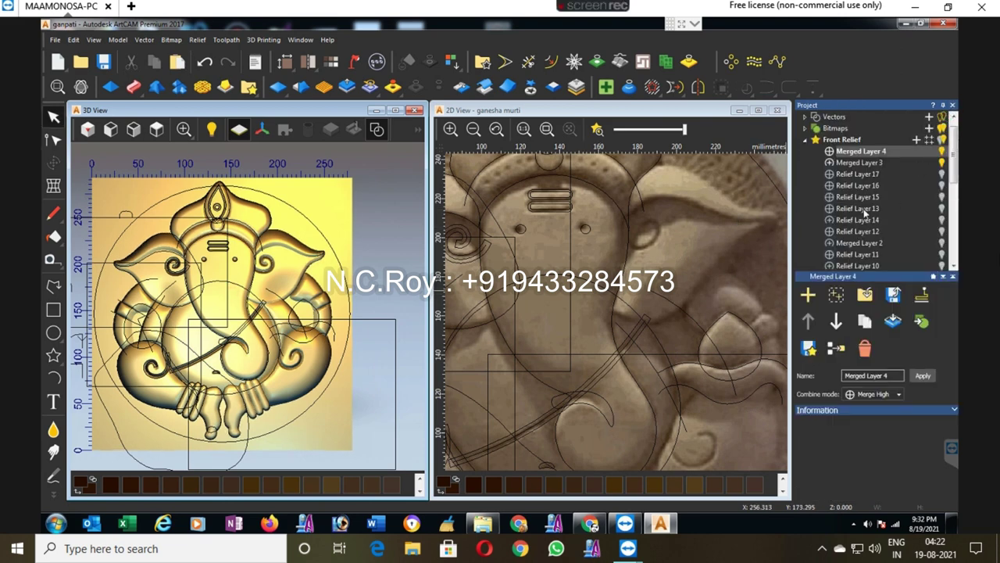
Step: Add Relief Layers 18 and 19, save the model, and make Layer 19 active
click(917, 140)
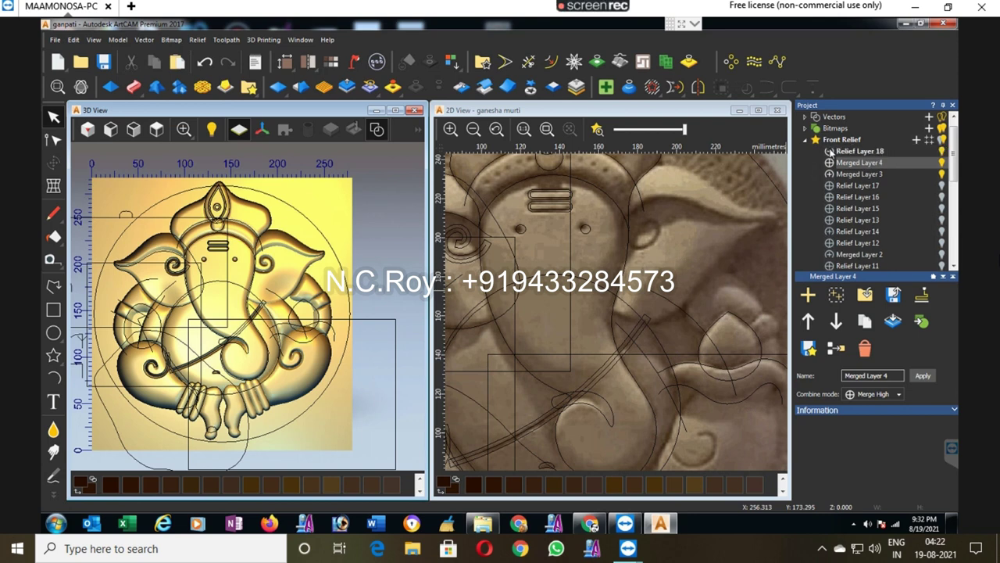
key(ctrl+s)
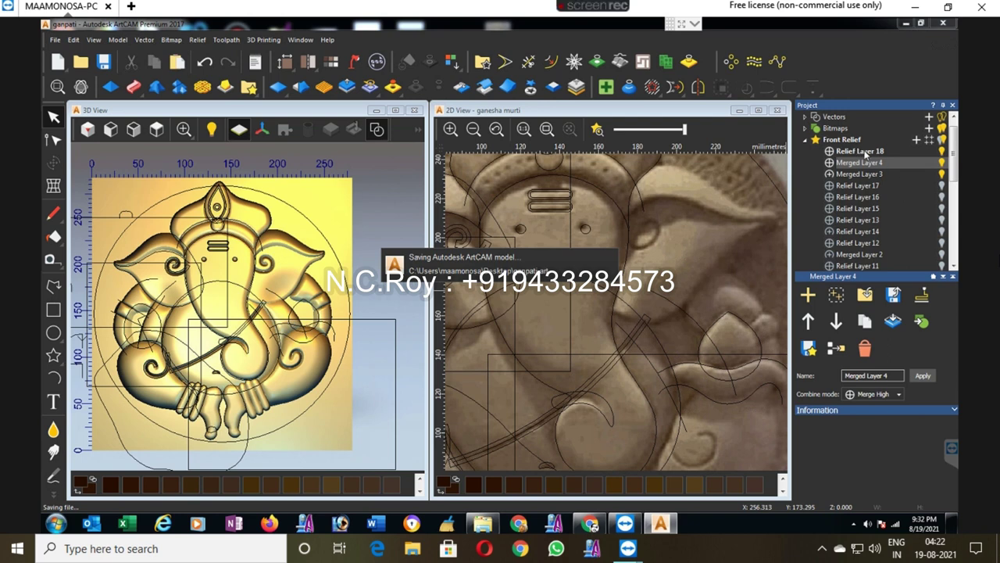
click(906, 149)
click(917, 140)
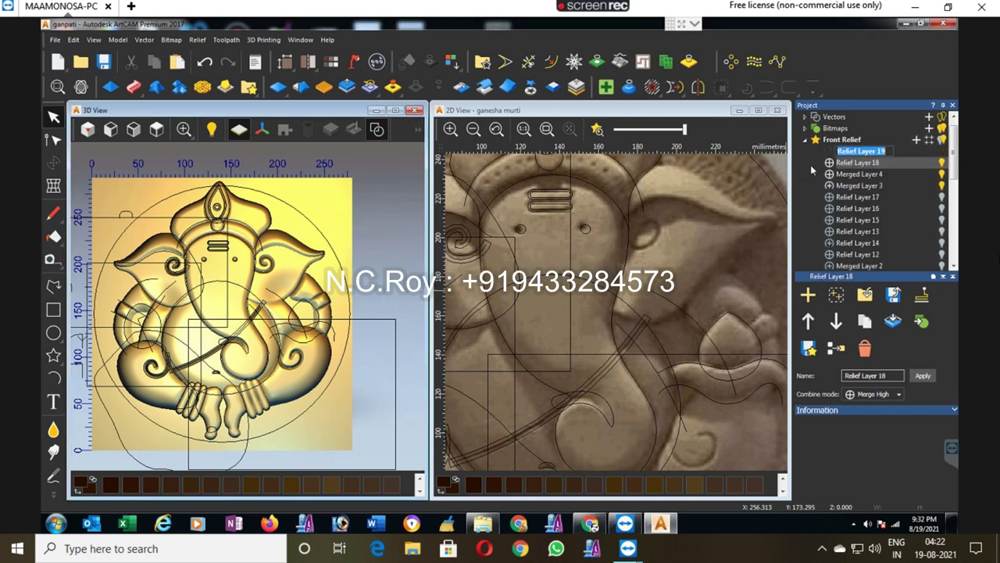
click(852, 151)
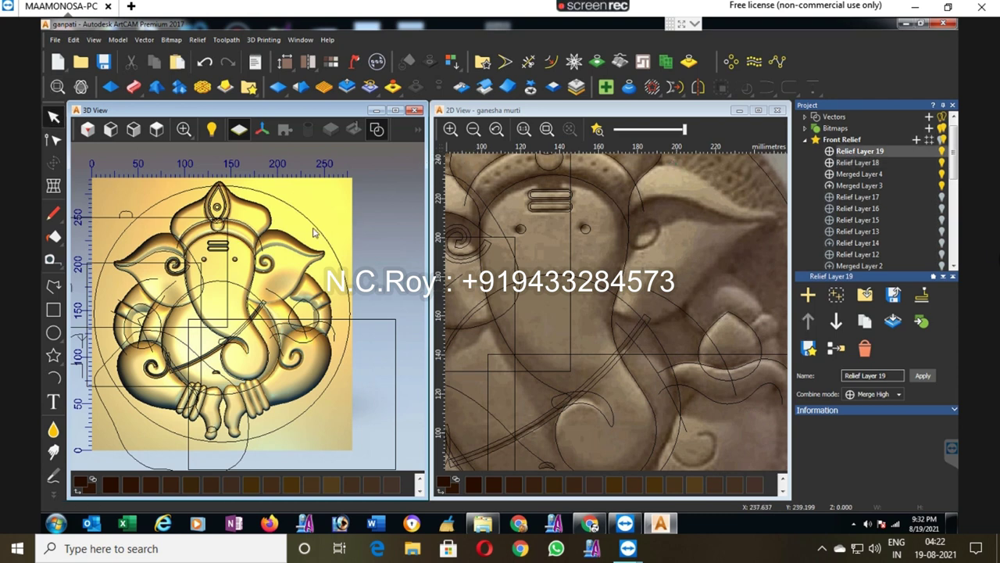
Step: Raise the large circle into a 4 mm height-limited platform with a 90° profile angle
double_click(318, 232)
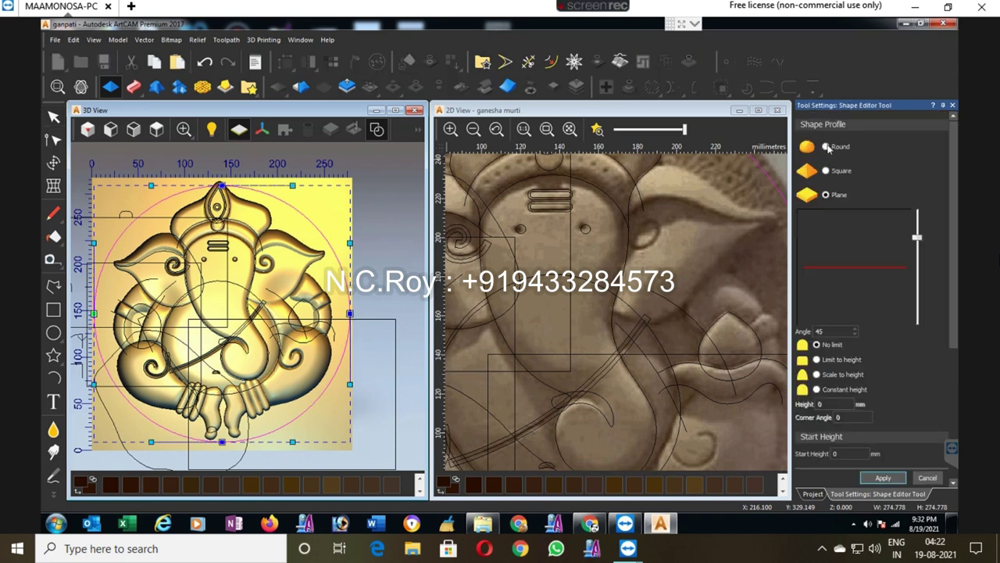
click(818, 360)
click(825, 404)
text(4)
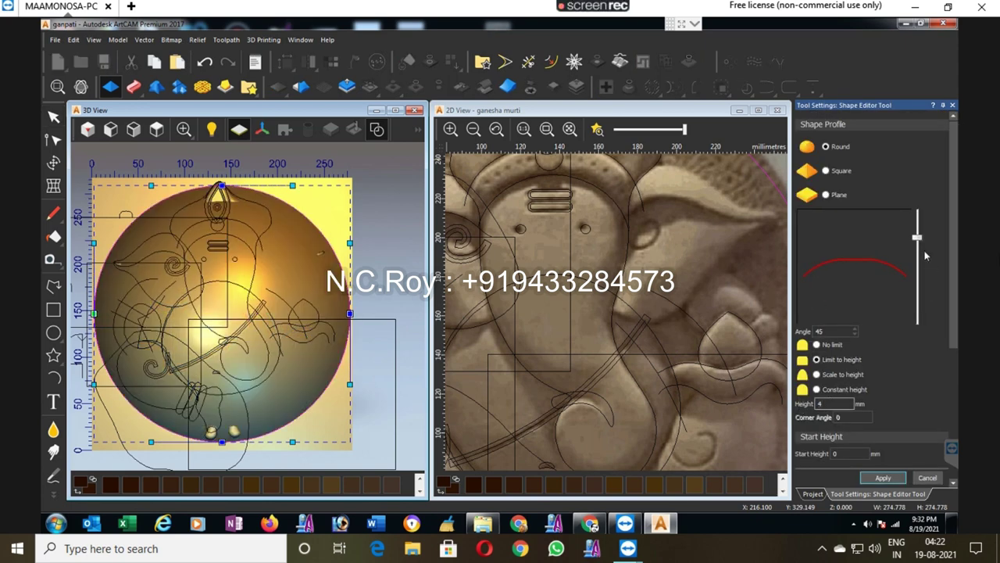
drag(917, 237, 917, 209)
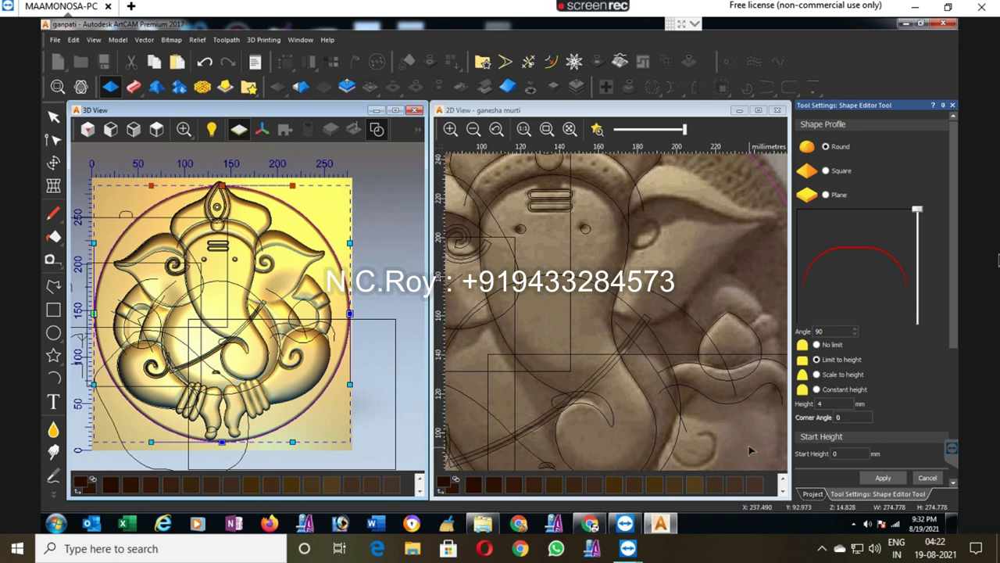
click(927, 478)
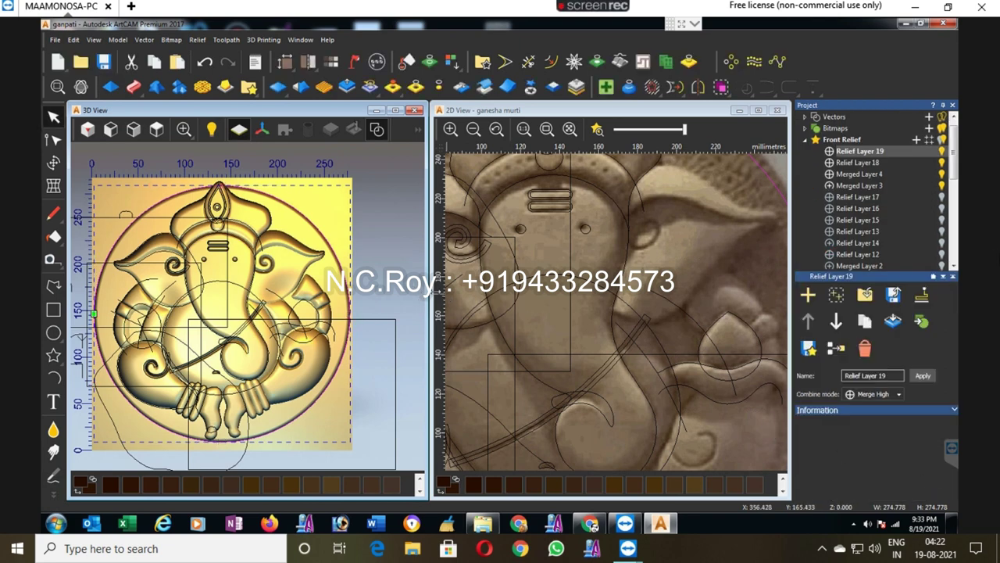
Step: Add Relief Layer 20 and select the small teardrop vector beside the trunk tip
click(917, 139)
key(Return)
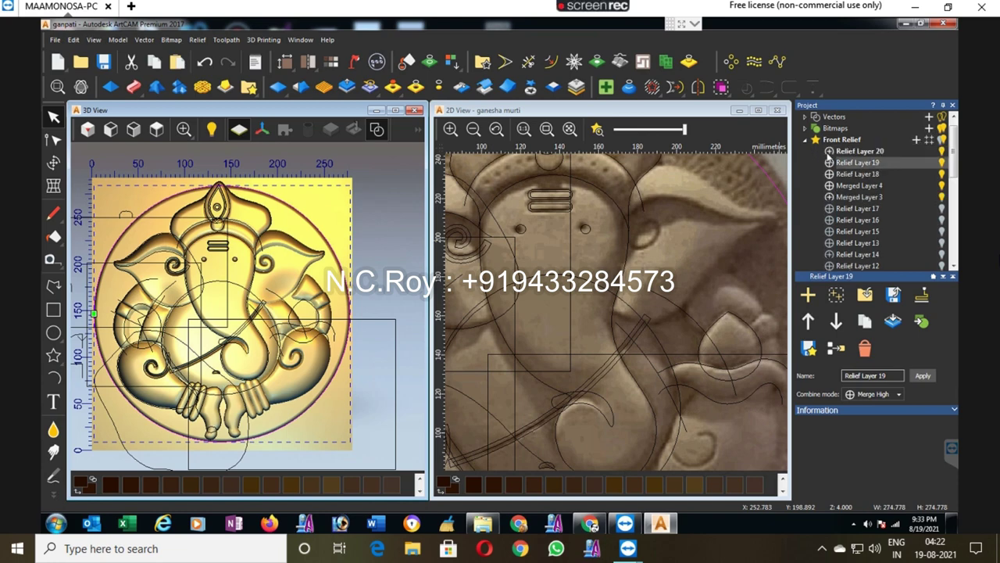
scroll(309, 301, up, 2)
scroll(310, 305, up, 2)
click(315, 305)
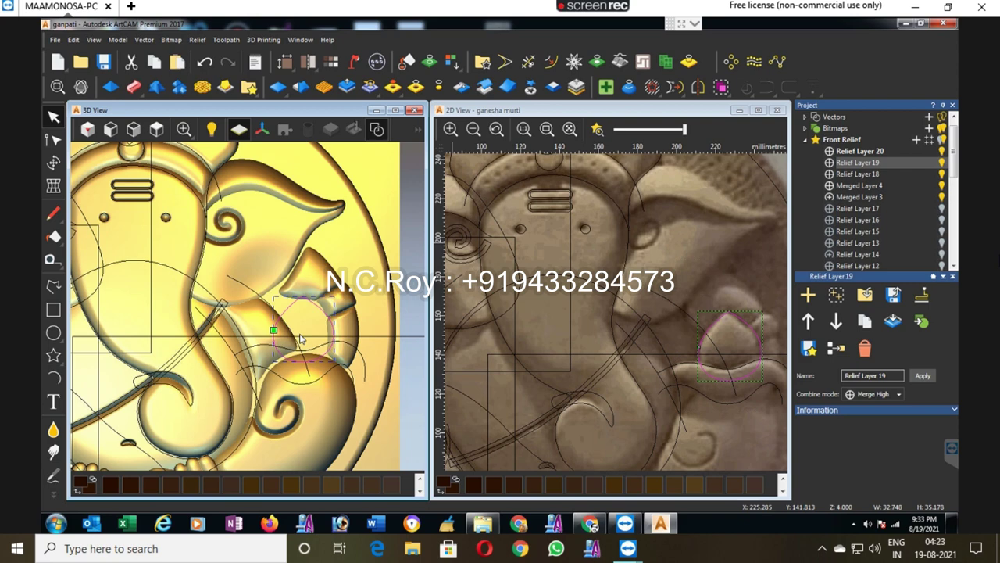
Step: Node-edit the teardrop vector, nudging its left side and top point slightly right
click(53, 140)
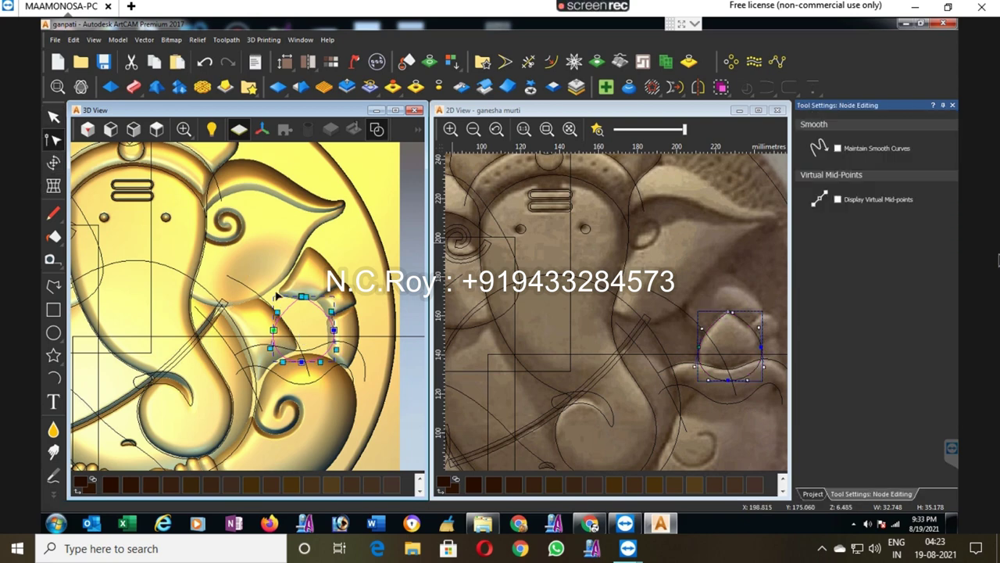
scroll(318, 332, up, 1)
scroll(318, 332, up, 1)
click(327, 307)
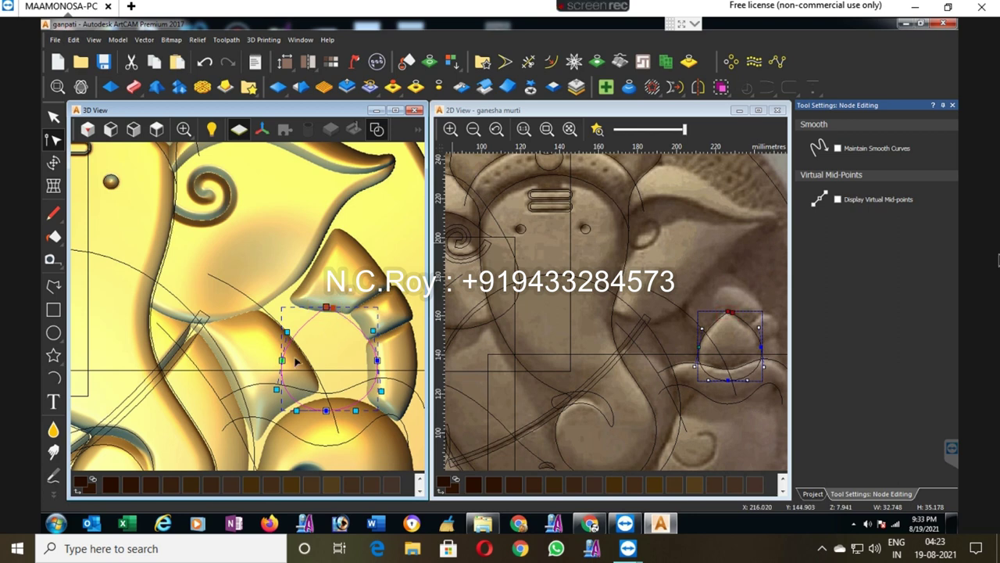
drag(282, 360, 287, 357)
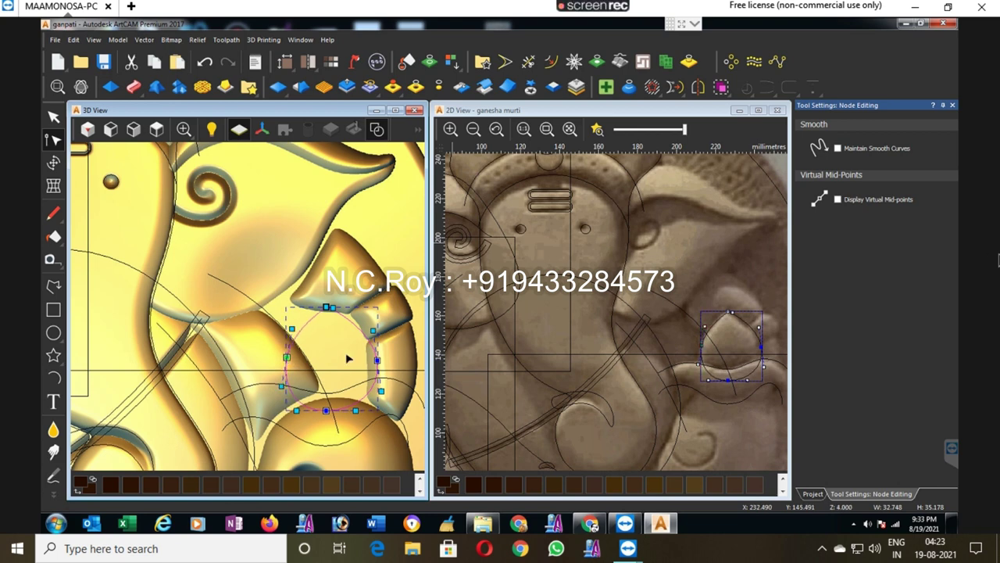
click(326, 307)
drag(334, 308, 336, 308)
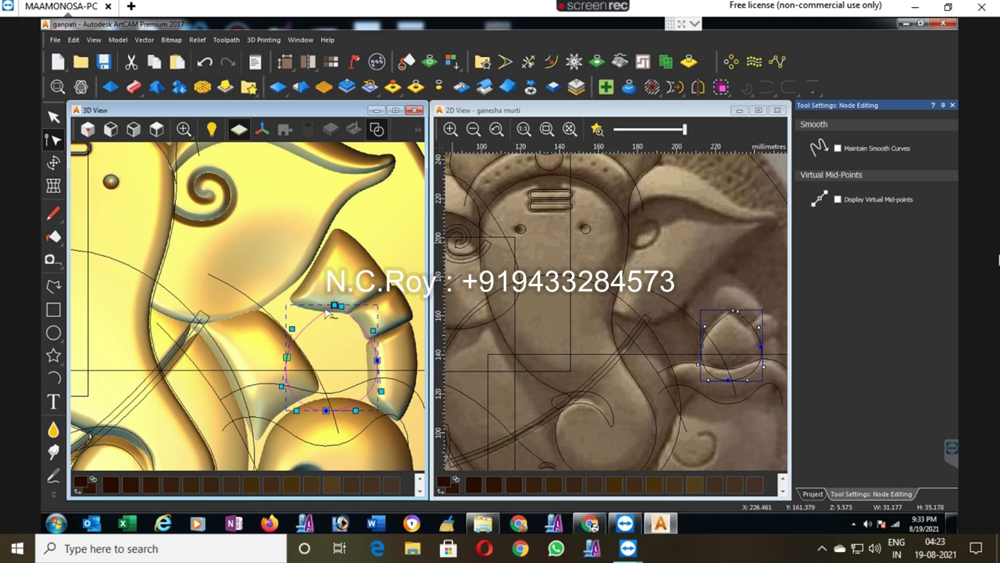
Step: Adjust a lower-curve node of the teardrop vector and finish node editing
click(295, 323)
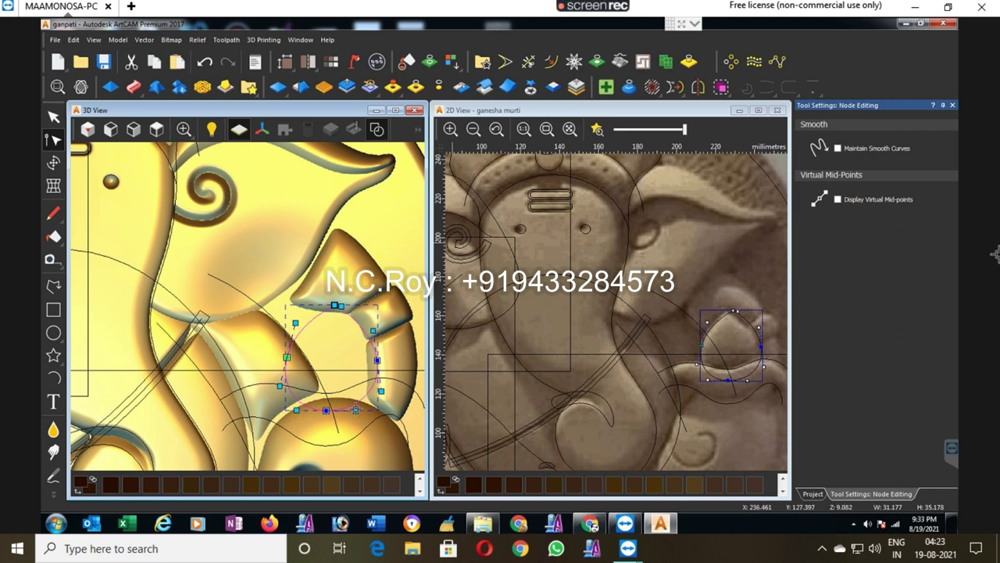
click(381, 399)
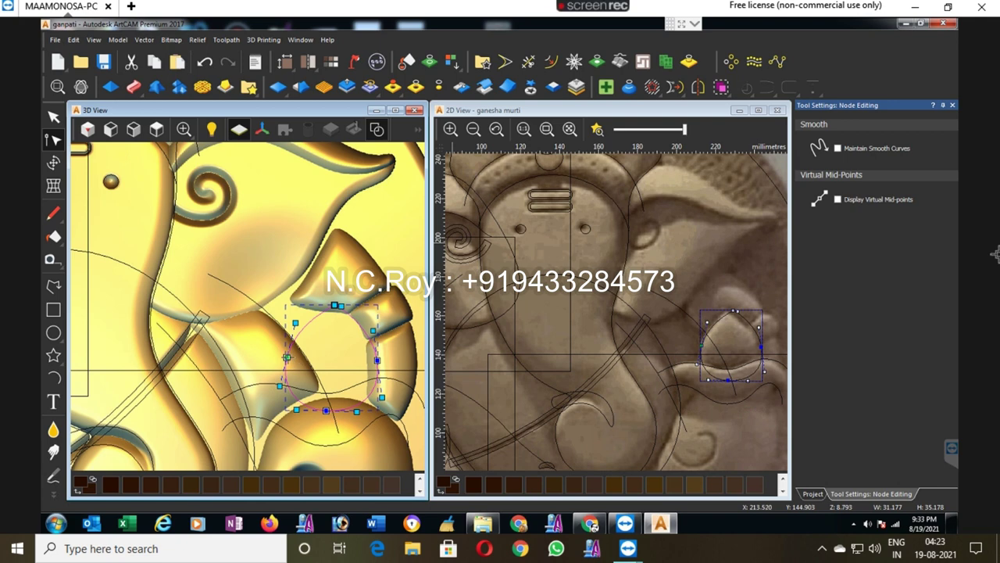
click(287, 357)
drag(290, 359, 291, 359)
click(321, 368)
click(338, 356)
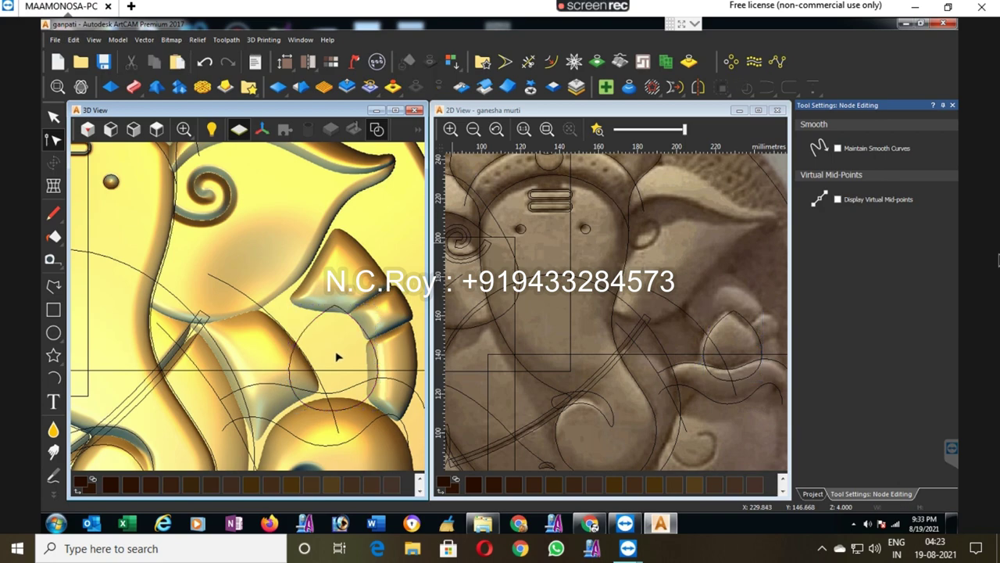
scroll(338, 356, down, 2)
scroll(336, 357, down, 2)
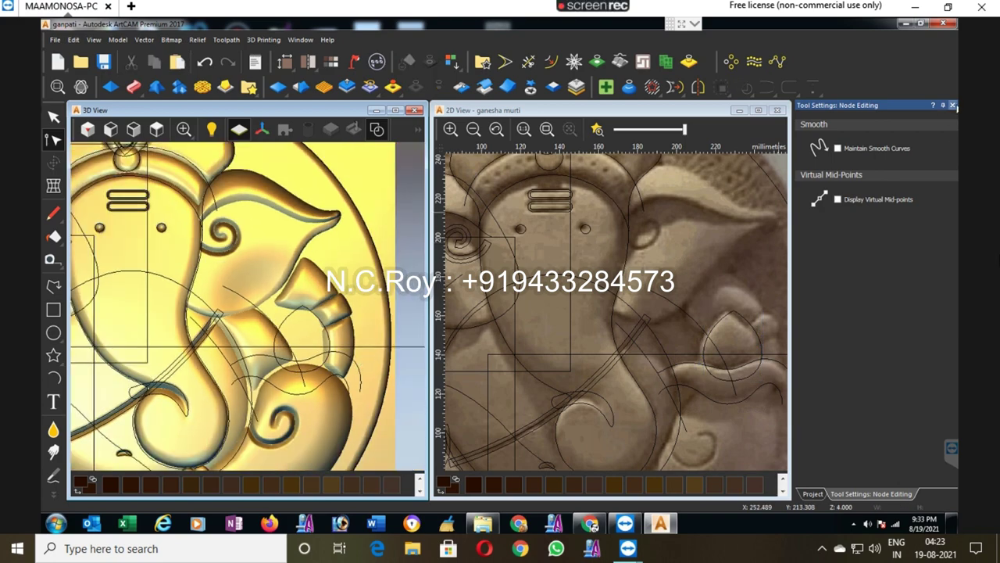
click(952, 105)
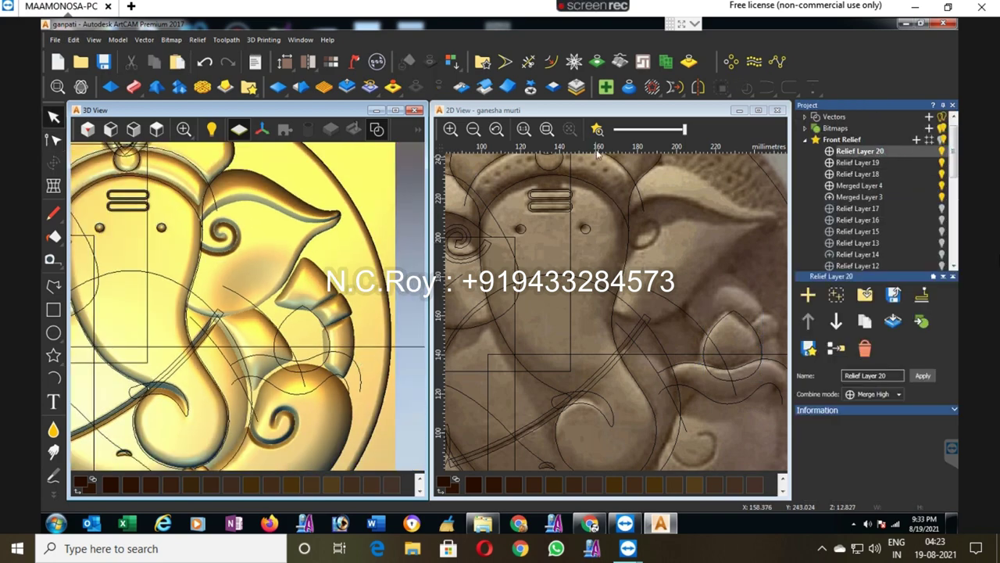
Step: Select the reshaped modak shape and the small profile arc, reviewing their shape settings
click(646, 162)
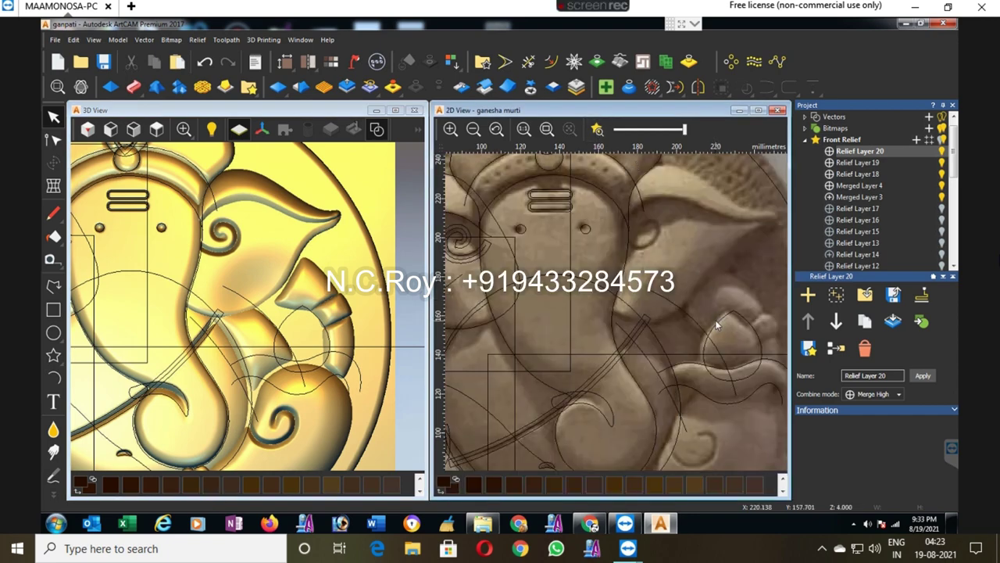
click(719, 327)
scroll(707, 328, down, 1)
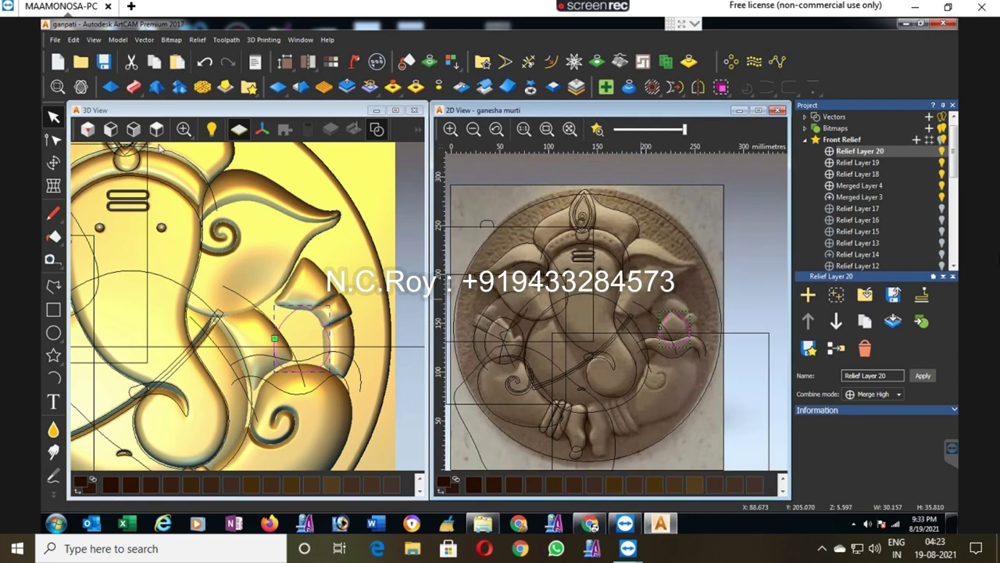
click(111, 88)
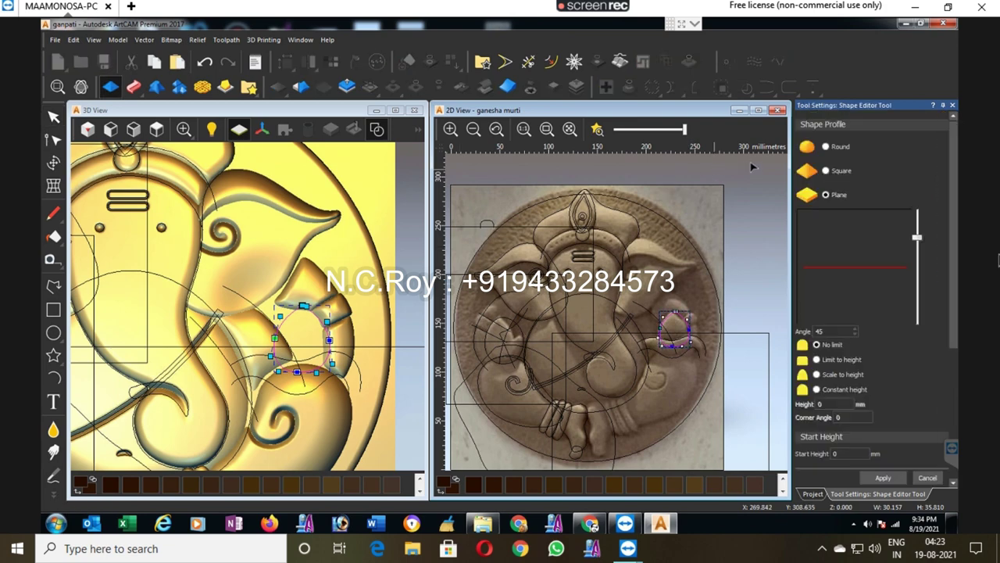
scroll(540, 329, down, 1)
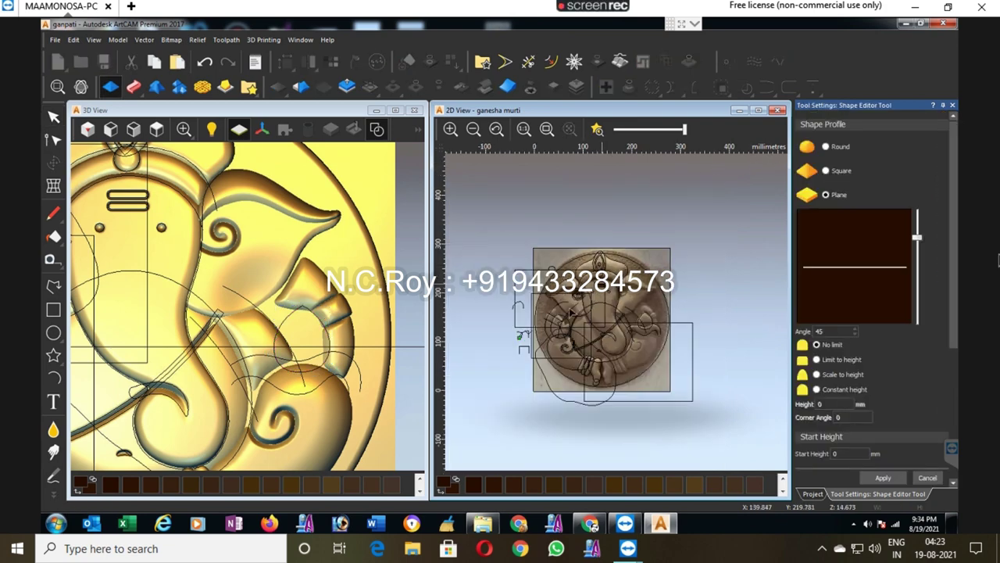
scroll(538, 332, up, 1)
click(539, 334)
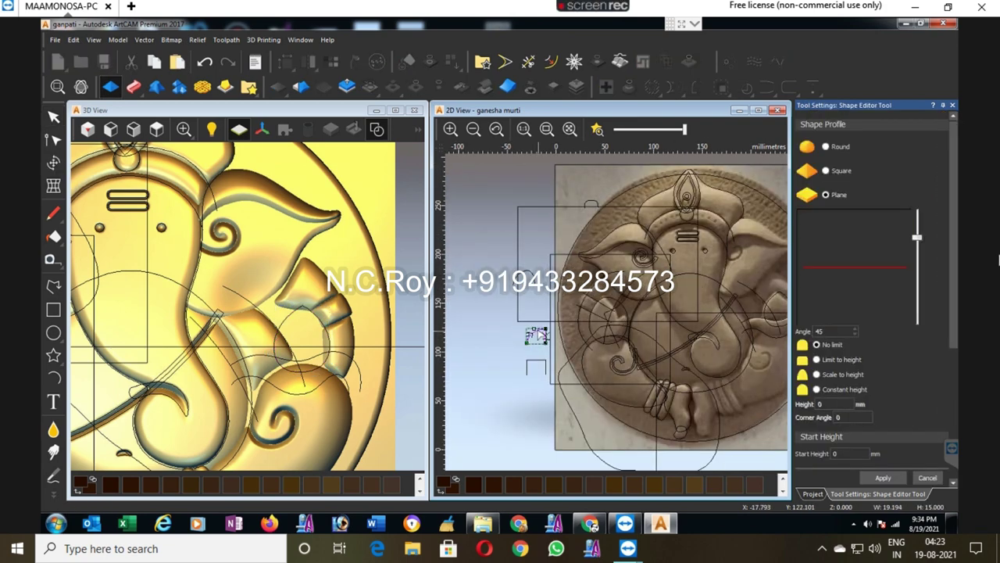
click(952, 106)
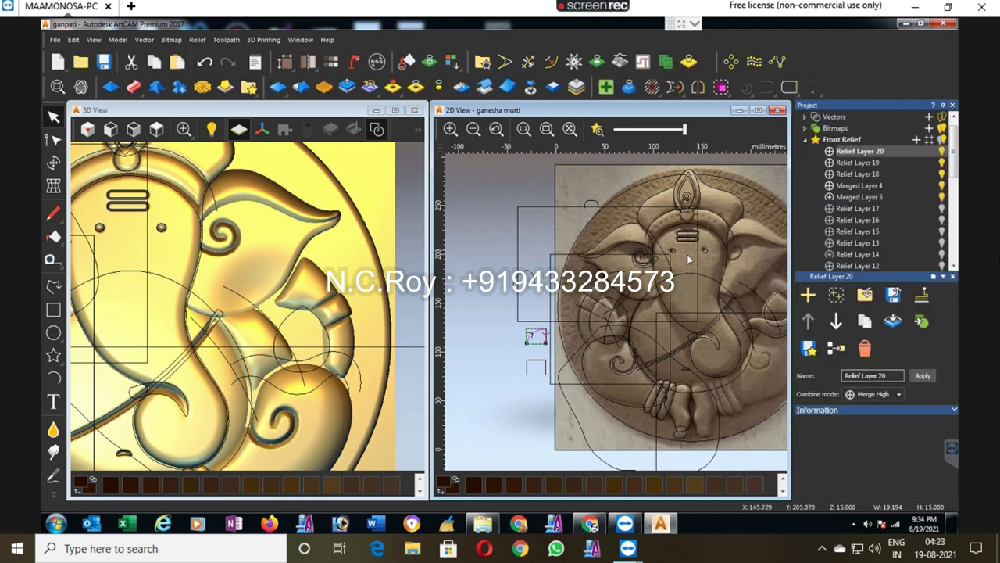
Step: Set up Contour Blend with a drawn-vector side profile and a 15 mm height override
click(179, 87)
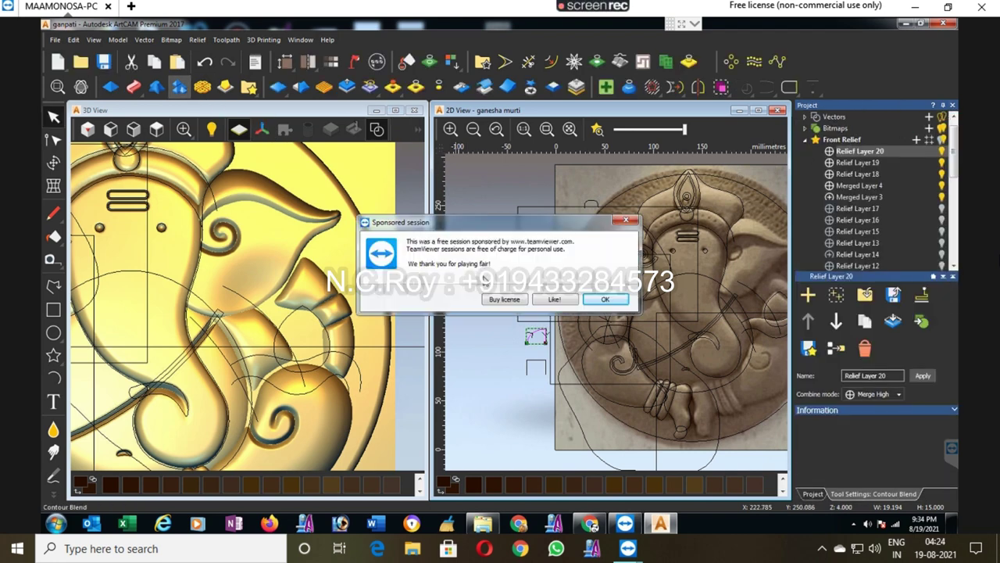
click(605, 299)
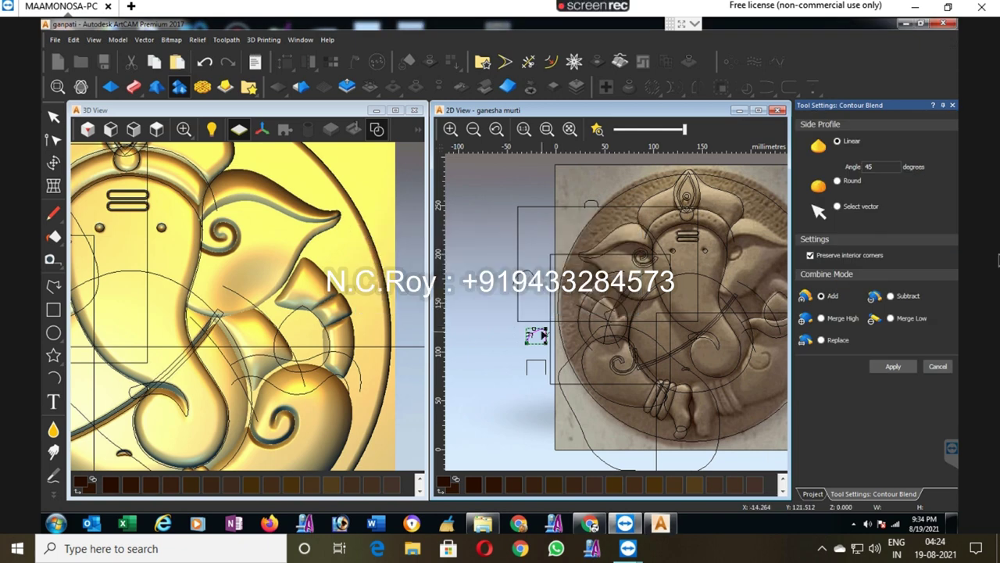
click(937, 367)
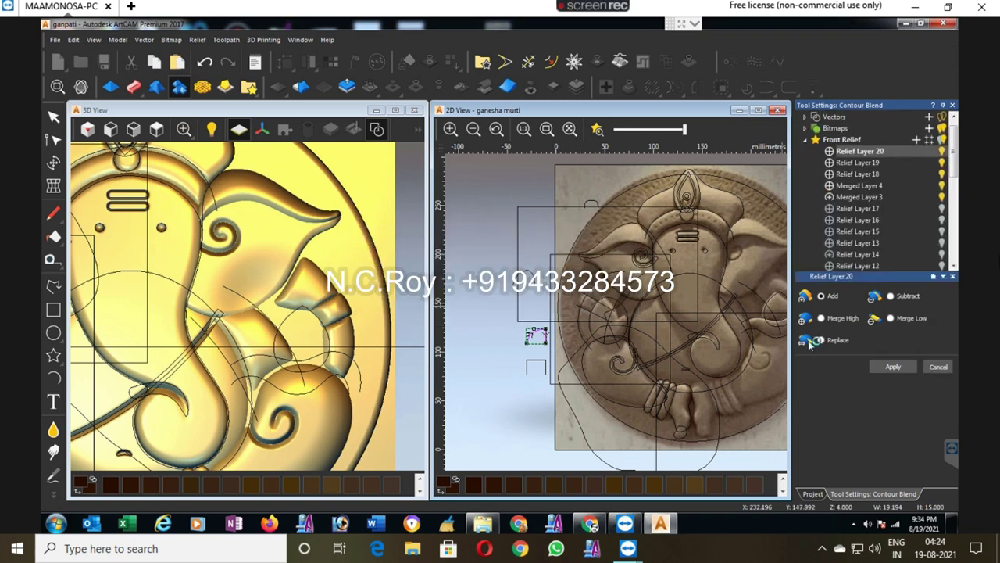
click(179, 89)
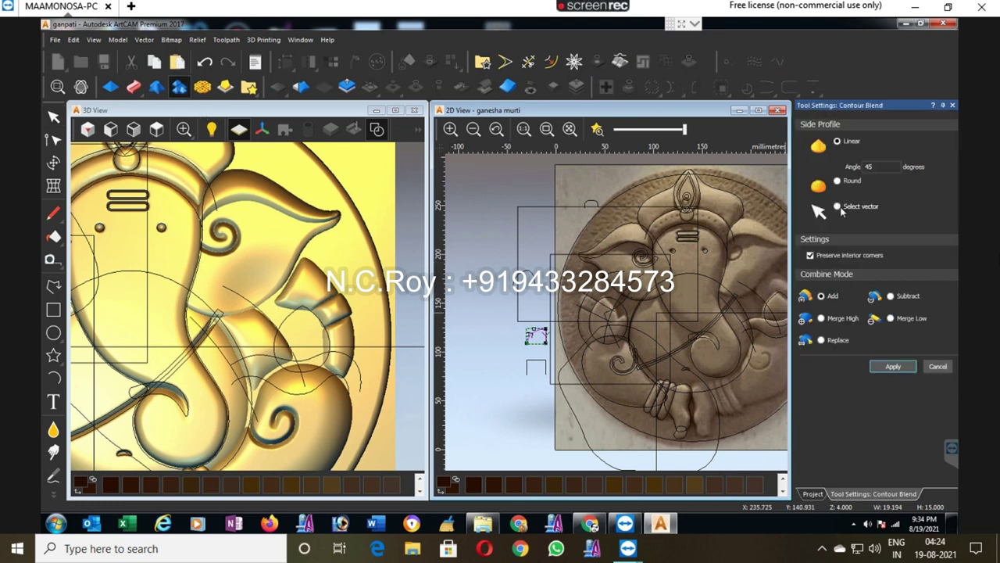
click(841, 206)
click(849, 240)
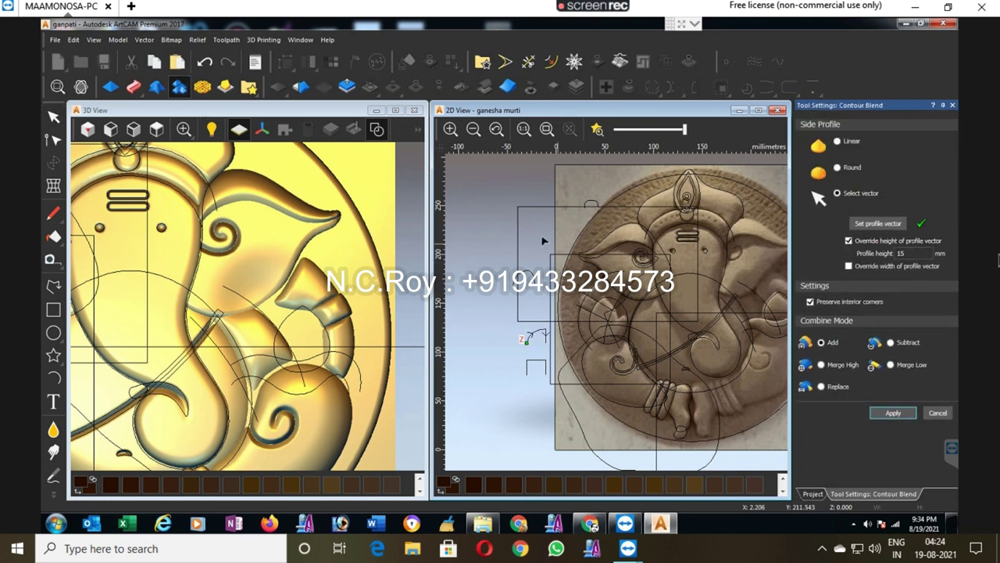
scroll(445, 356, down, 1)
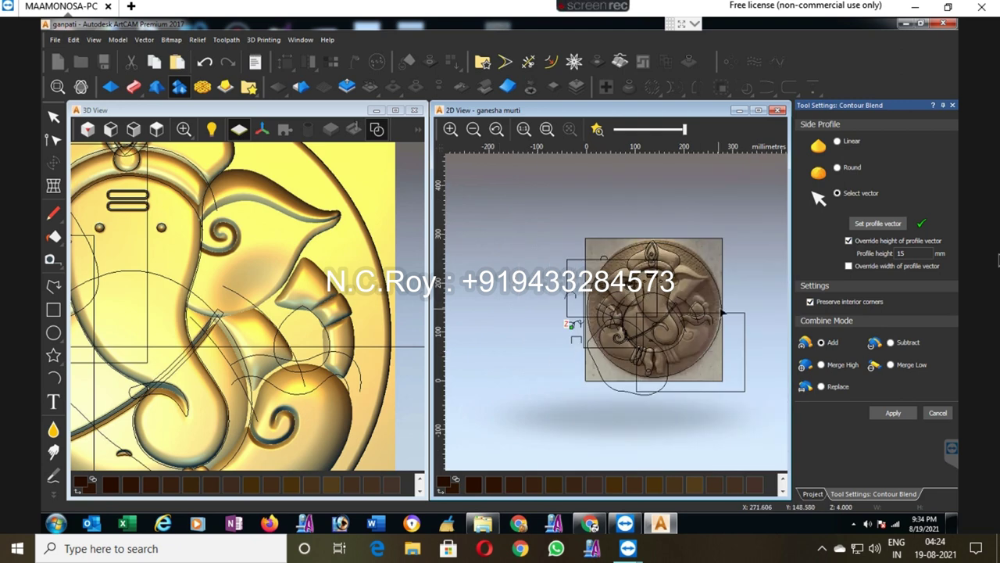
Step: Reshape the small arc profile curve by pulling its top node left and setting its start point
click(699, 311)
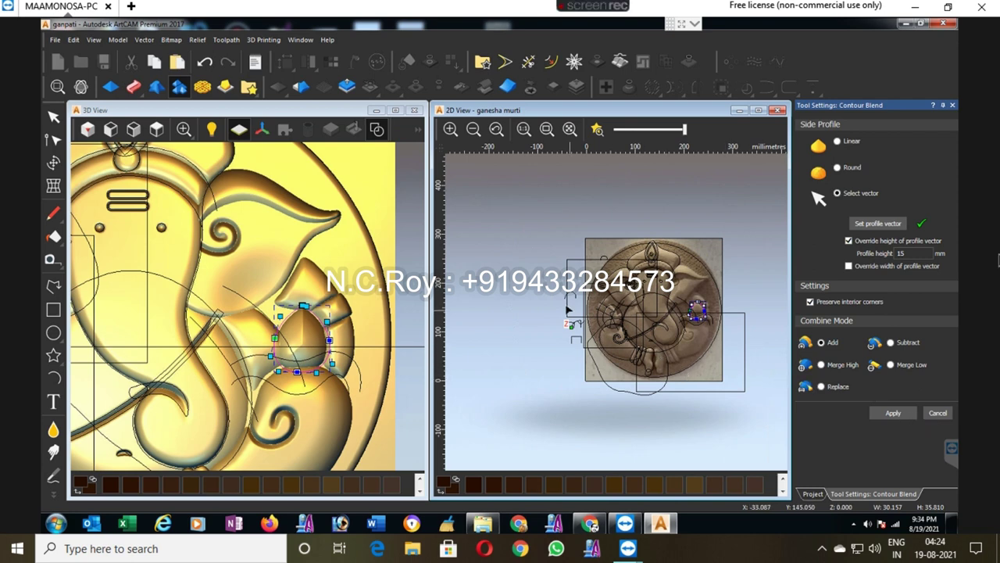
scroll(554, 330, up, 5)
click(556, 345)
click(547, 341)
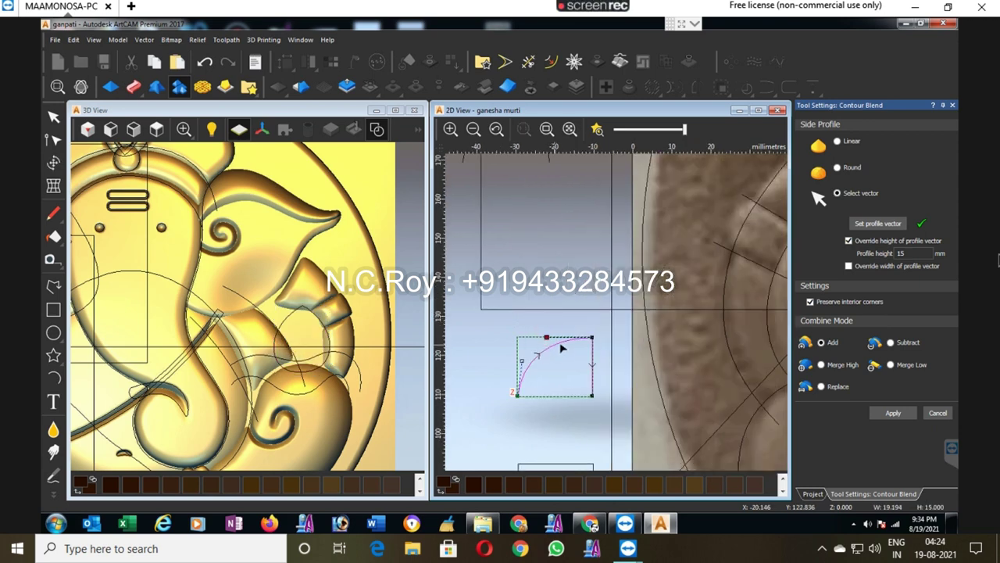
drag(561, 347, 538, 353)
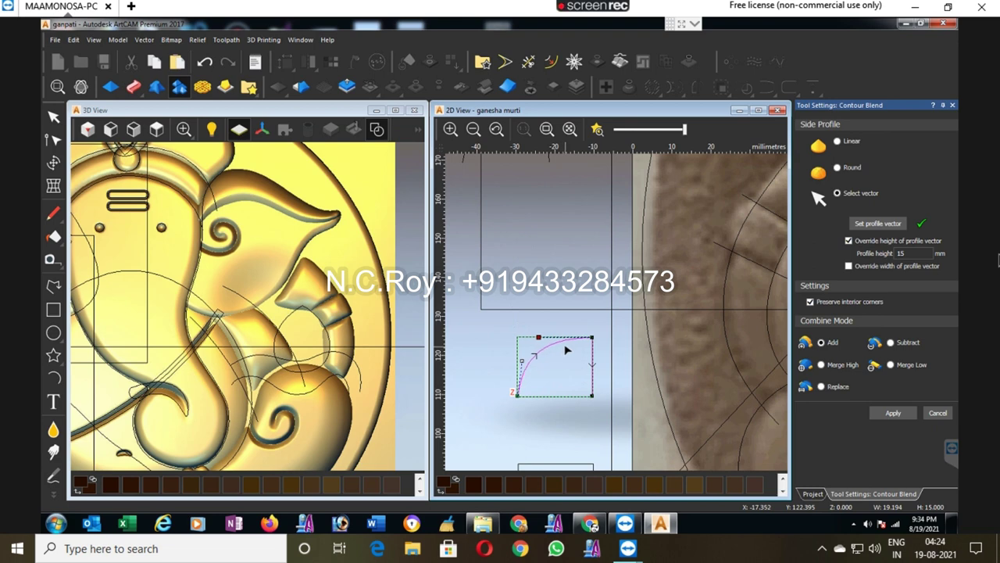
click(515, 360)
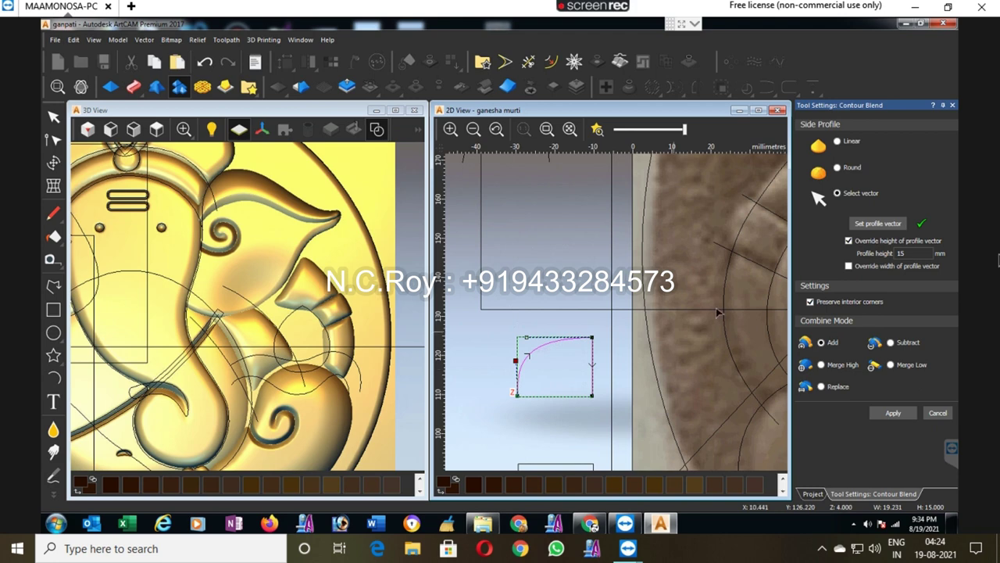
click(865, 227)
Step: Apply the 15 mm contour blend to the modak outline
scroll(561, 257, down, 2)
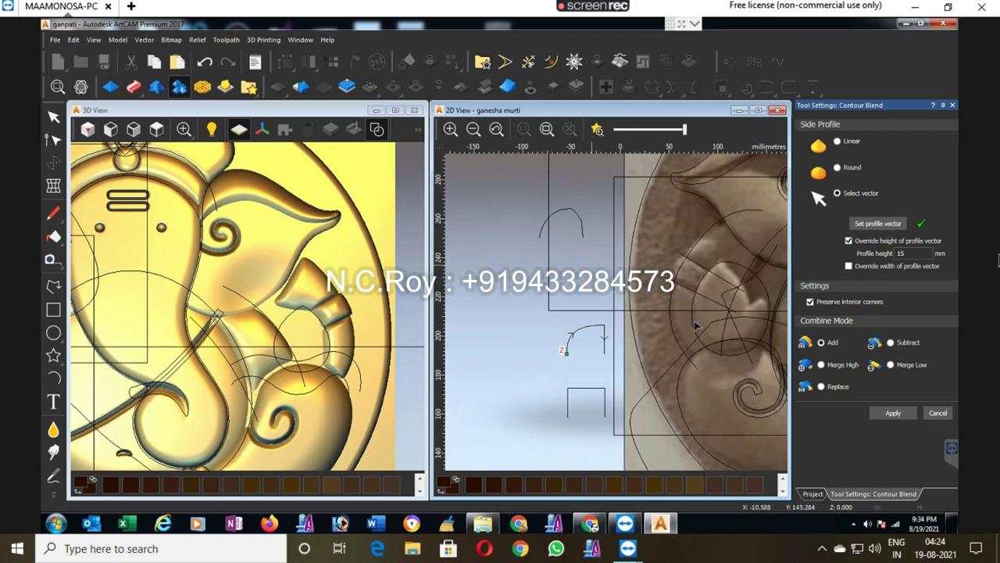
scroll(579, 258, down, 4)
scroll(608, 258, up, 2)
scroll(608, 258, up, 3)
click(610, 263)
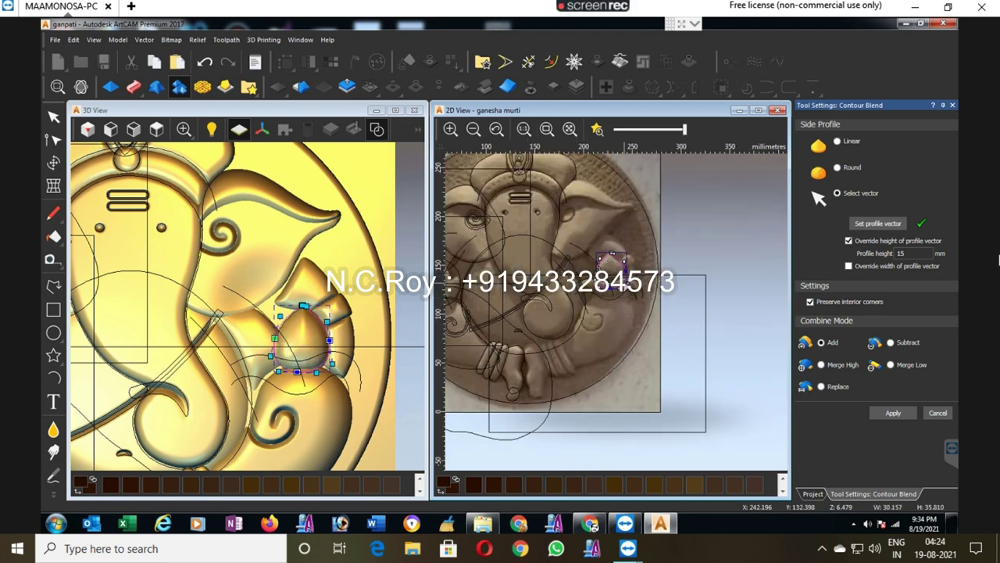
click(893, 414)
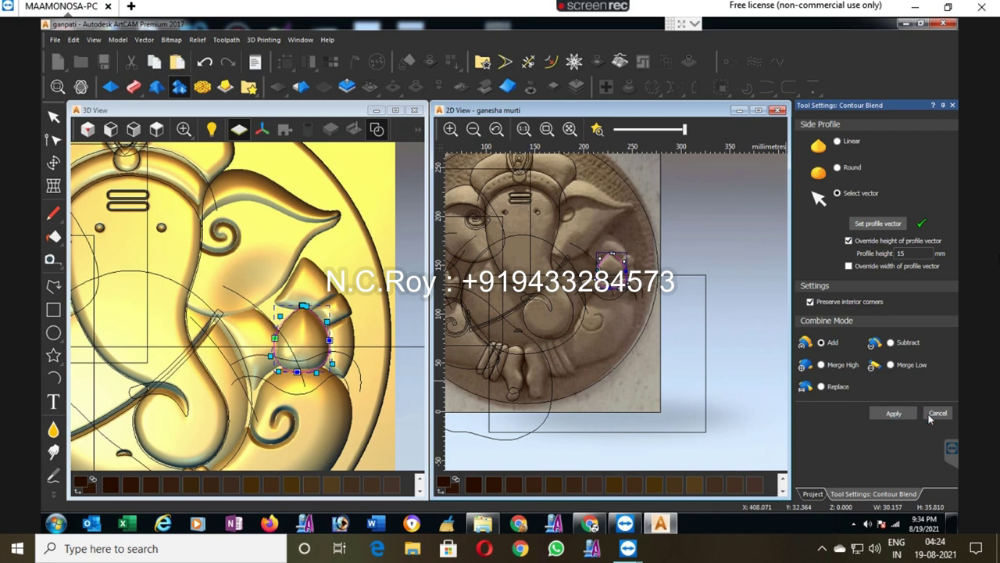
click(938, 413)
click(313, 329)
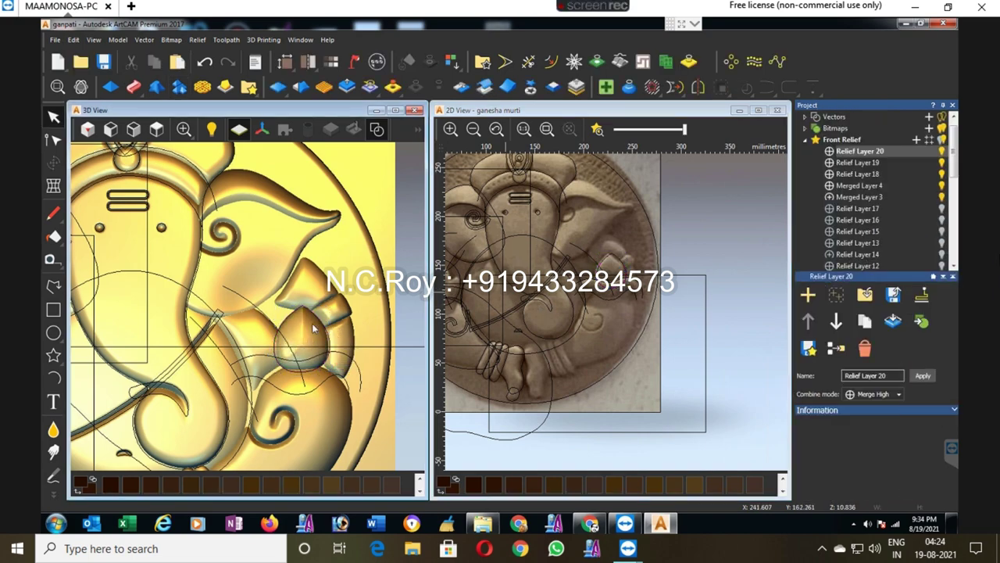
Step: Sculpt the modak's raised surface with the Smudge brush at 85-pixel radius
scroll(267, 356, up, 2)
scroll(80, 438, up, 2)
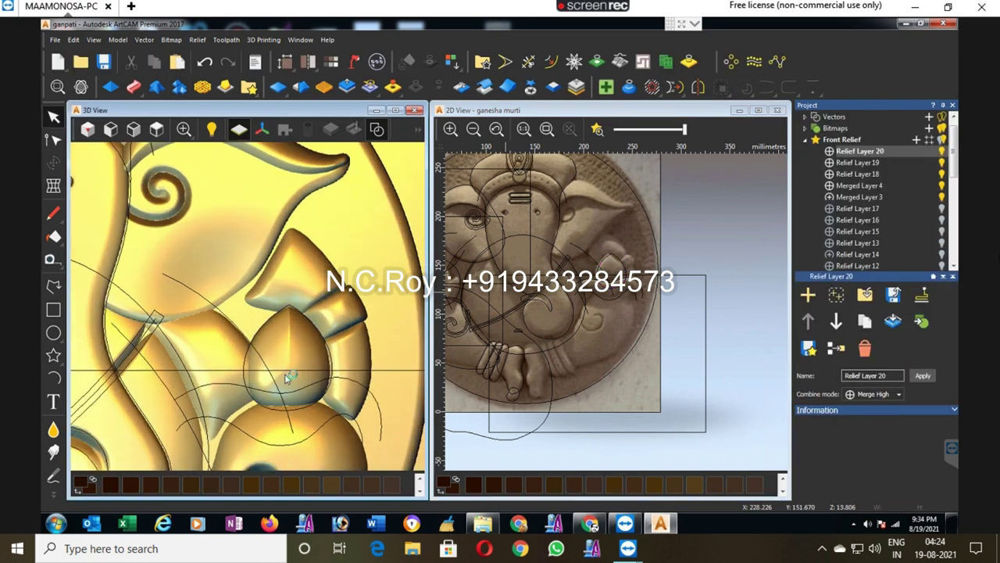
scroll(283, 382, up, 1)
click(53, 452)
click(877, 245)
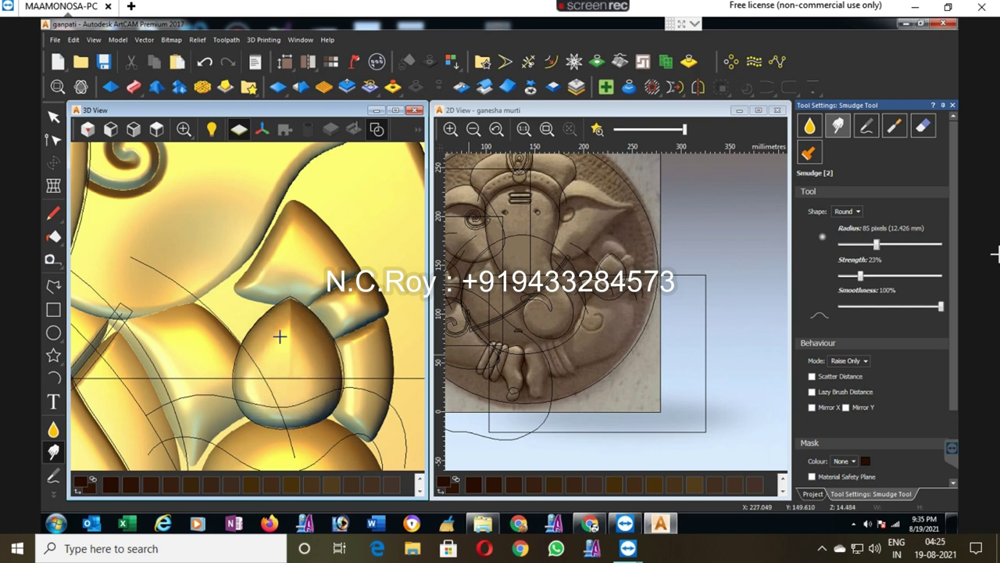
Step: Smooth the modak with a 95-pixel Lower Only brush, then bring up Scale Relief
key(shift)
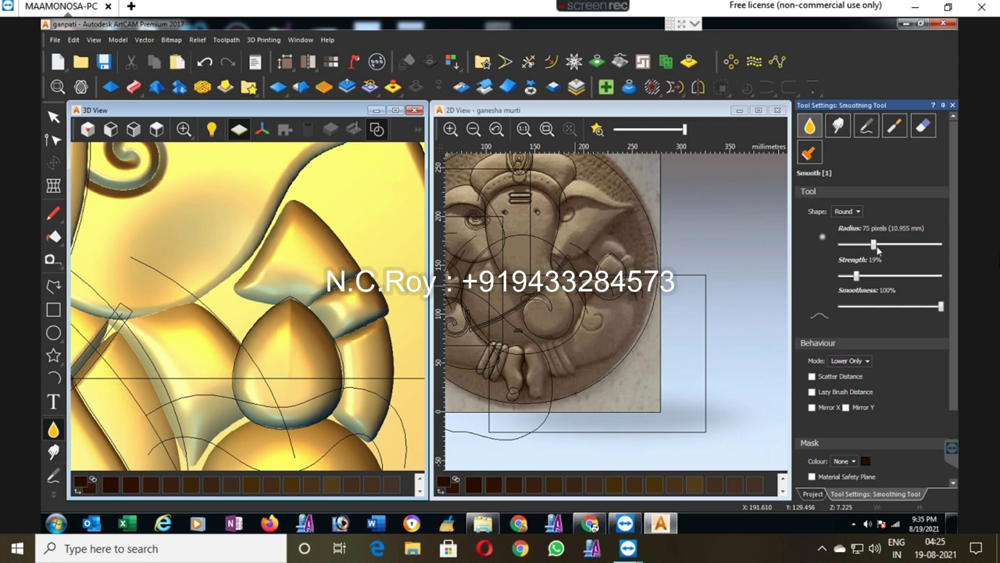
drag(882, 245, 887, 245)
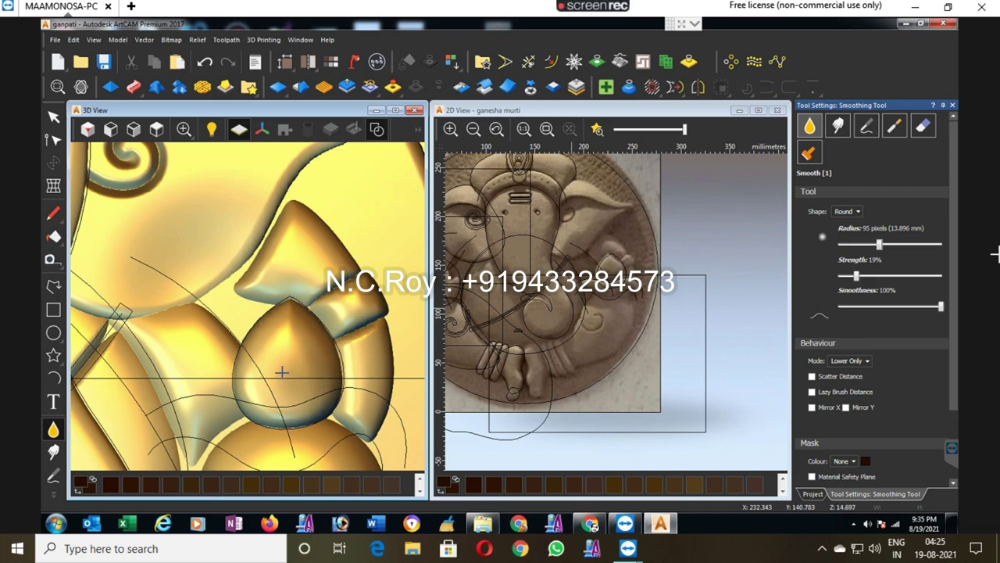
scroll(280, 370, down, 1)
scroll(209, 321, down, 1)
scroll(143, 290, down, 1)
scroll(144, 300, down, 1)
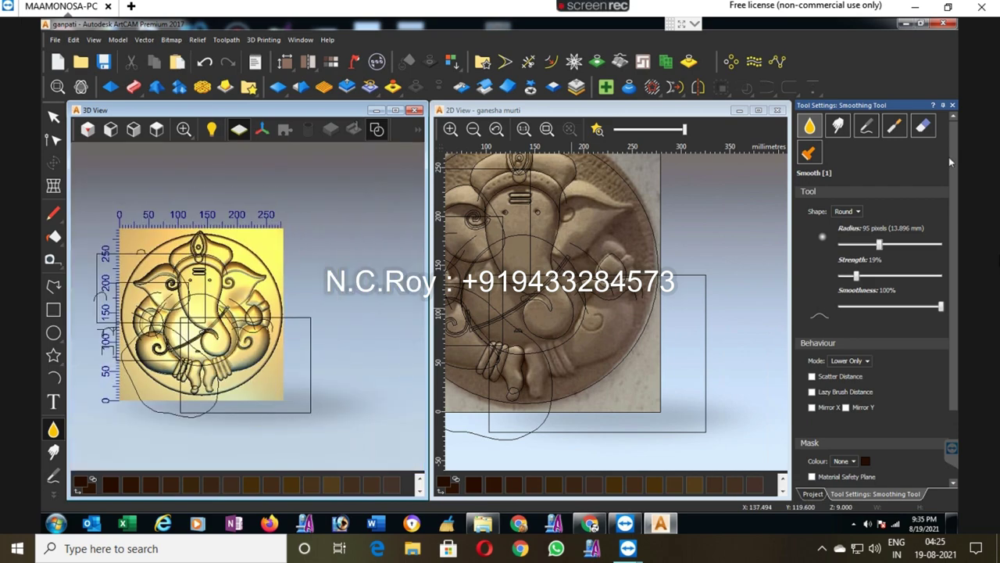
scroll(234, 313, up, 3)
key(Escape)
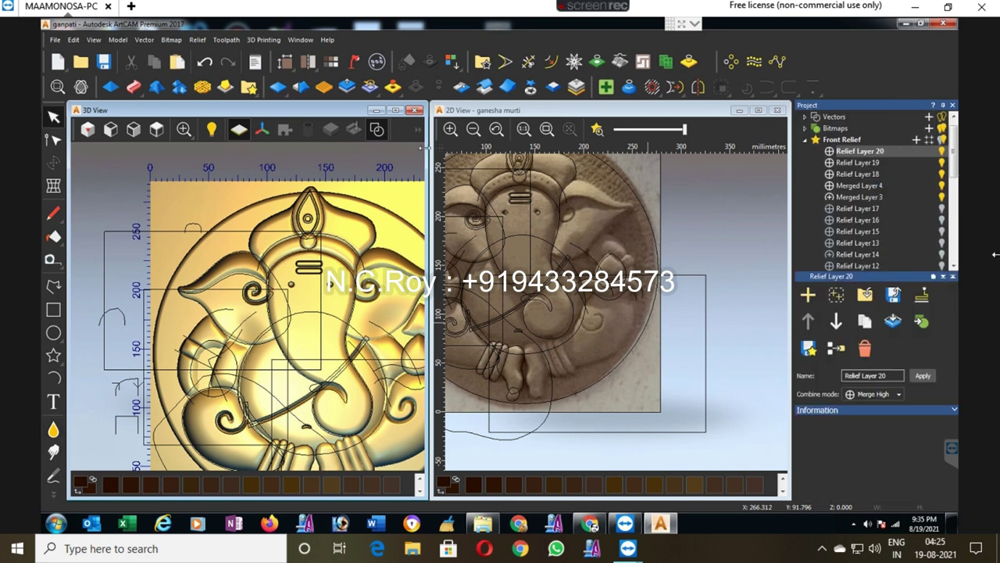
click(346, 86)
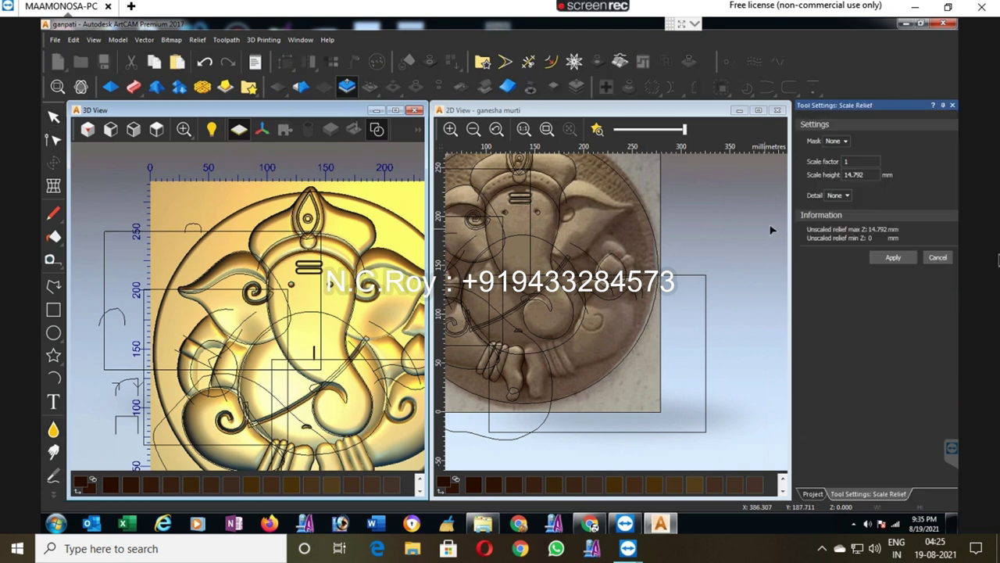
Step: On Relief Layer 21, apply a Round 4 mm shape starting at 11 mm with a steep angle
click(940, 258)
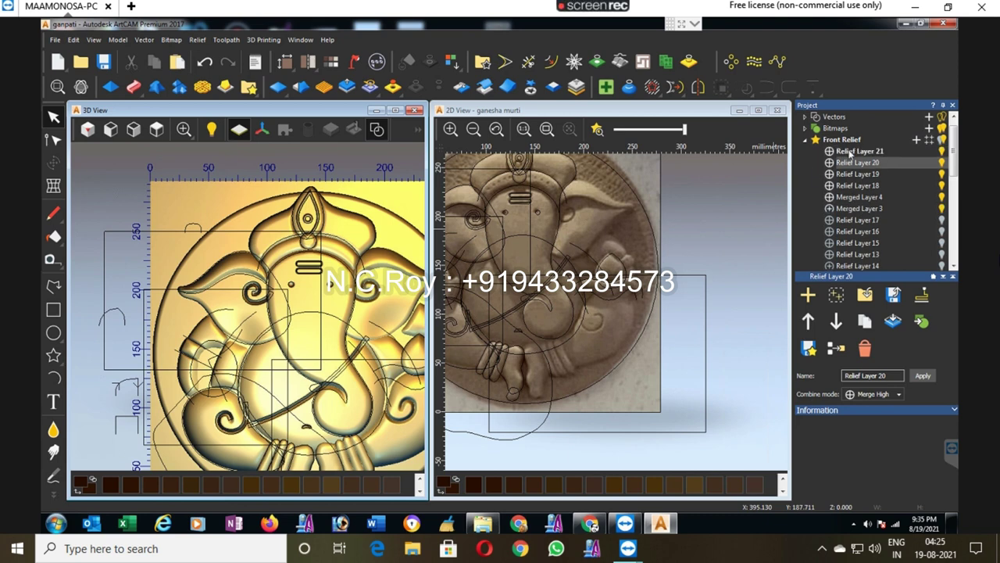
click(852, 152)
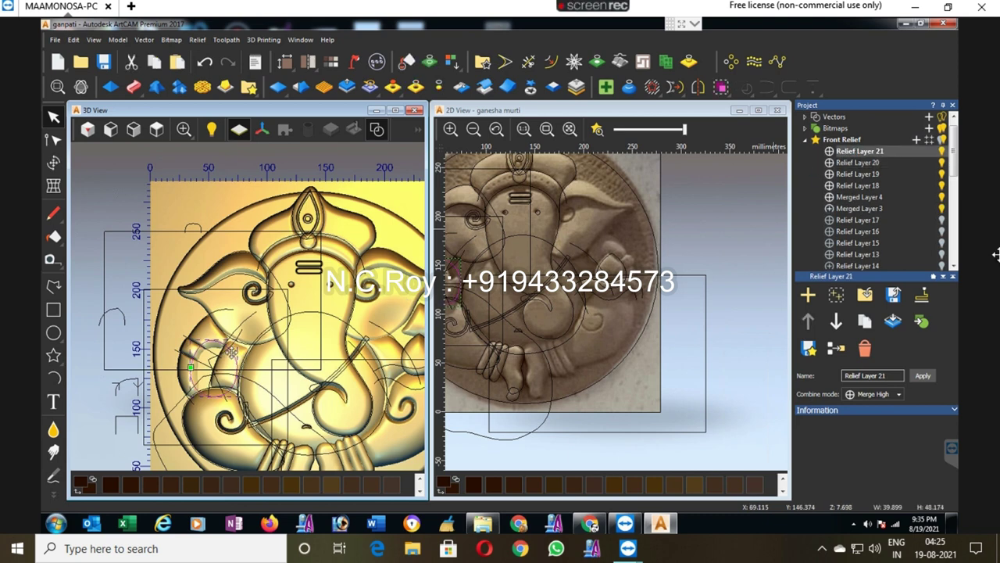
click(109, 87)
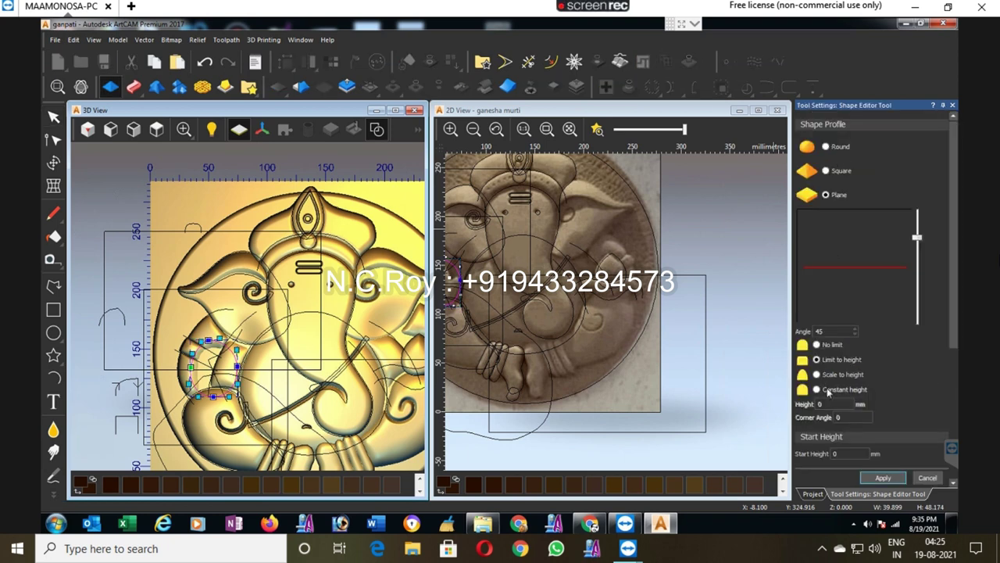
click(826, 146)
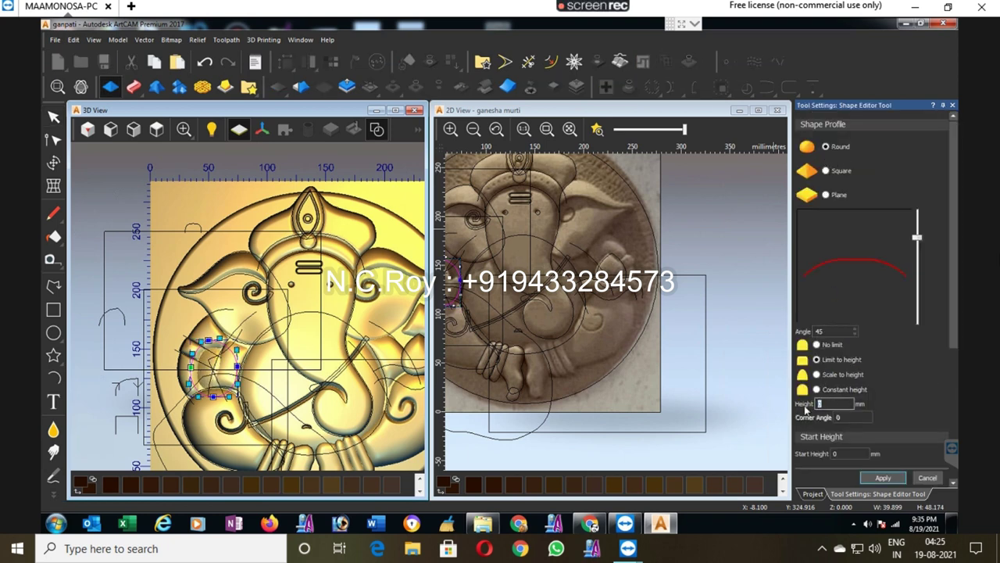
text(4)
click(852, 453)
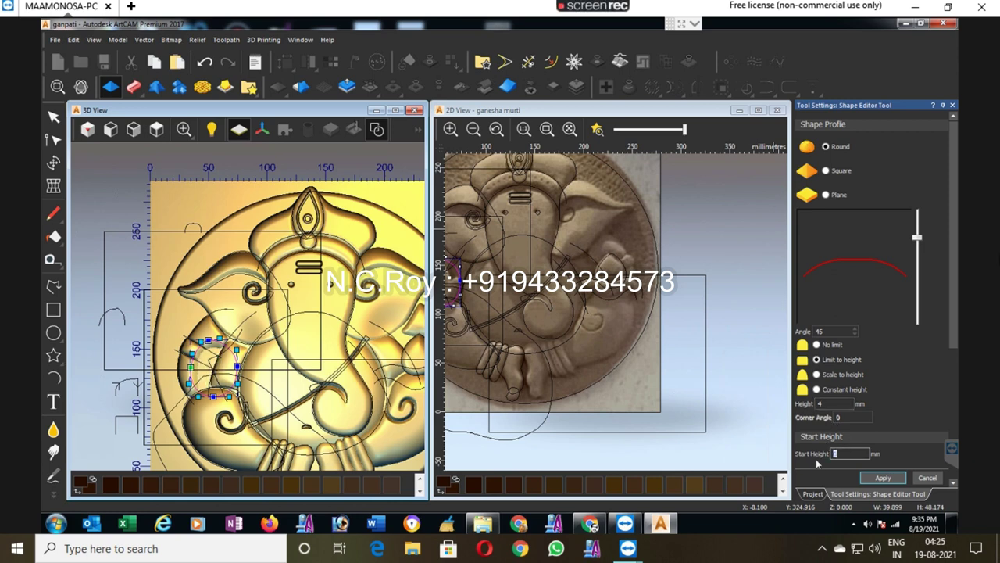
text(11)
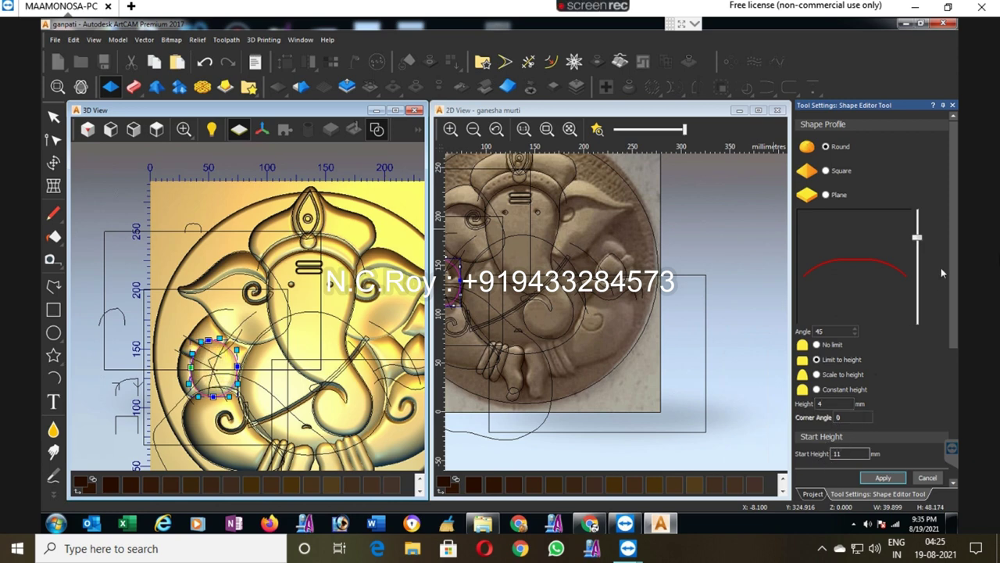
drag(918, 238, 919, 228)
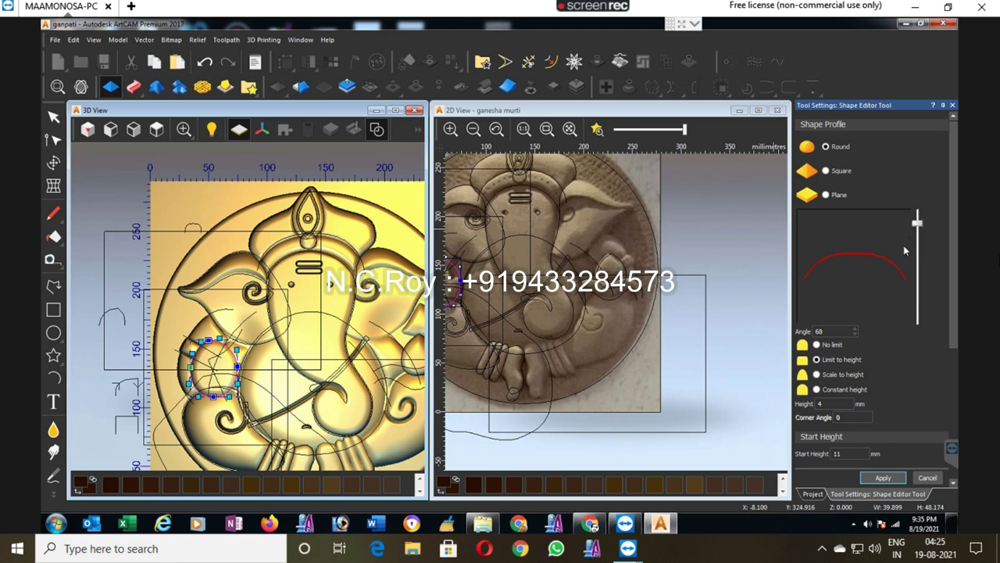
mouse_move(920, 224)
mouse_down()
mouse_move(920, 209)
mouse_move(920, 227)
mouse_up()
click(883, 478)
click(927, 478)
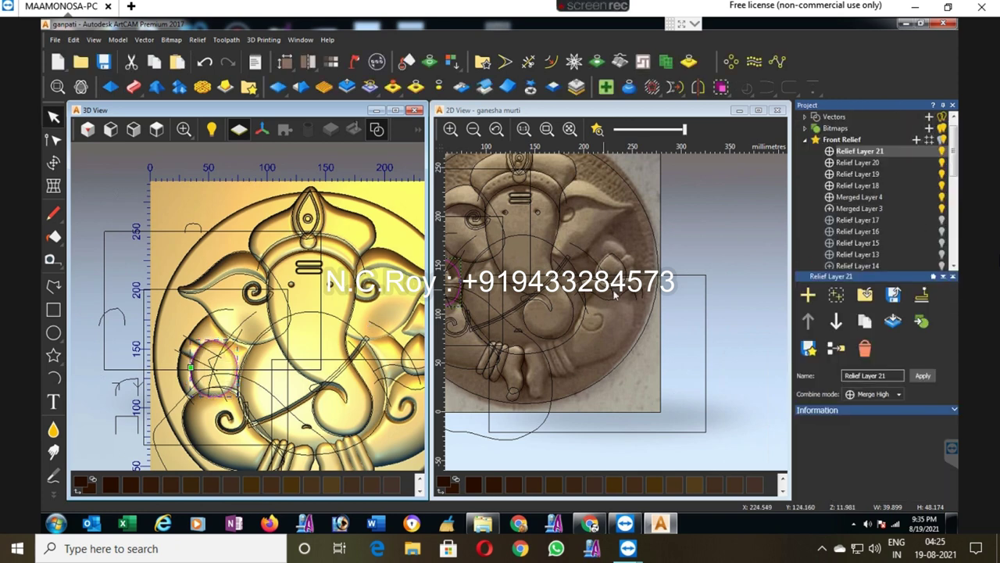
Step: Draw a closed polyline outline over the raised rounded shape left of the trunk
scroll(538, 302, down, 2)
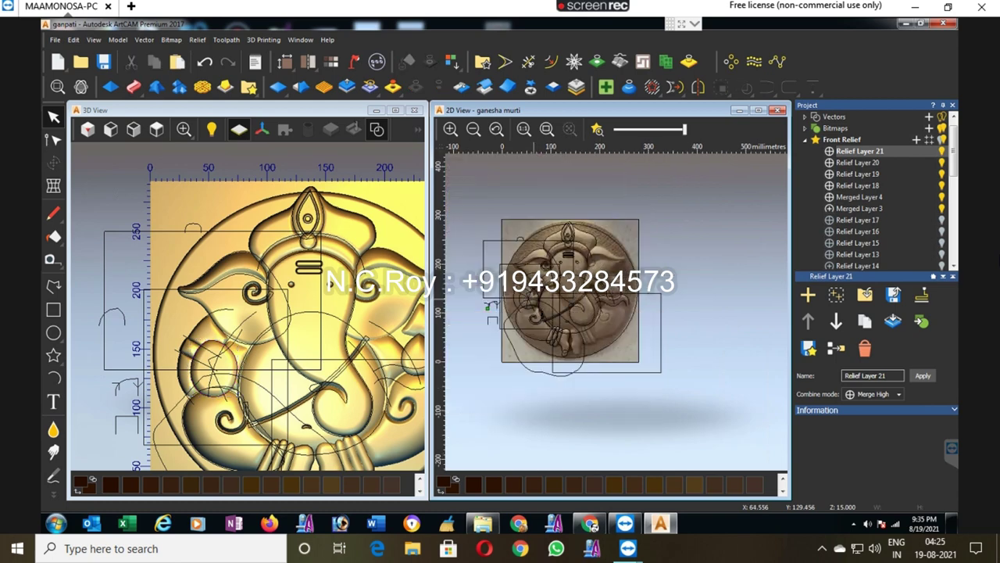
scroll(539, 278, up, 3)
scroll(544, 278, up, 2)
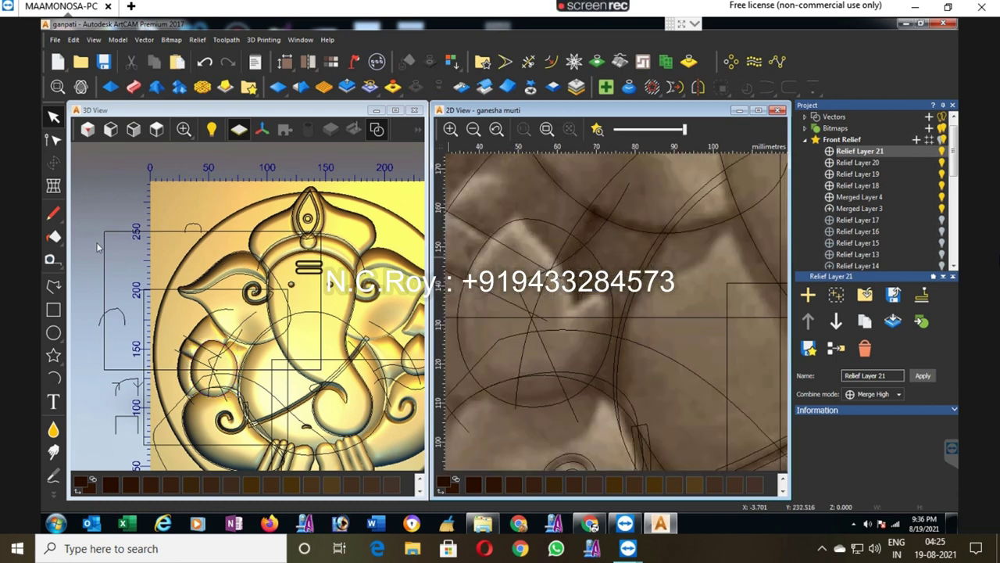
click(50, 286)
click(512, 211)
click(555, 256)
click(572, 308)
click(591, 300)
click(650, 204)
click(524, 168)
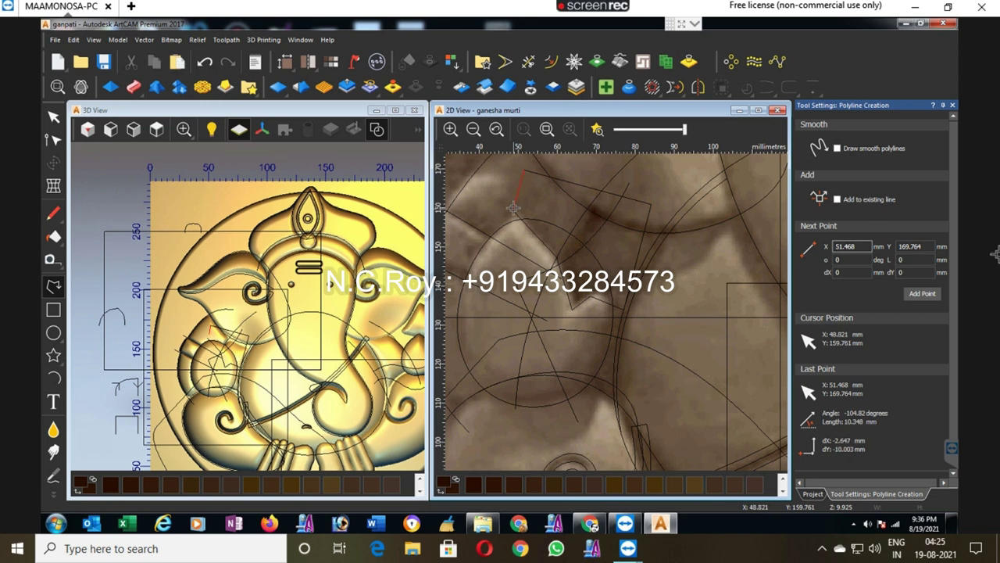
click(513, 207)
key(Escape)
key(n)
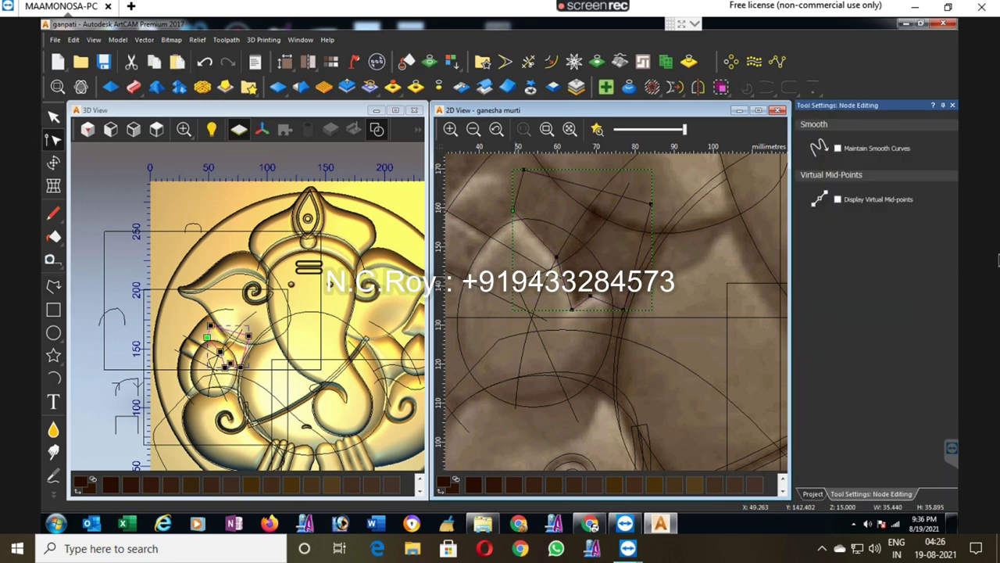
Step: Bend the outline's bottom span into an upward curve with node editing, then deselect it
click(555, 258)
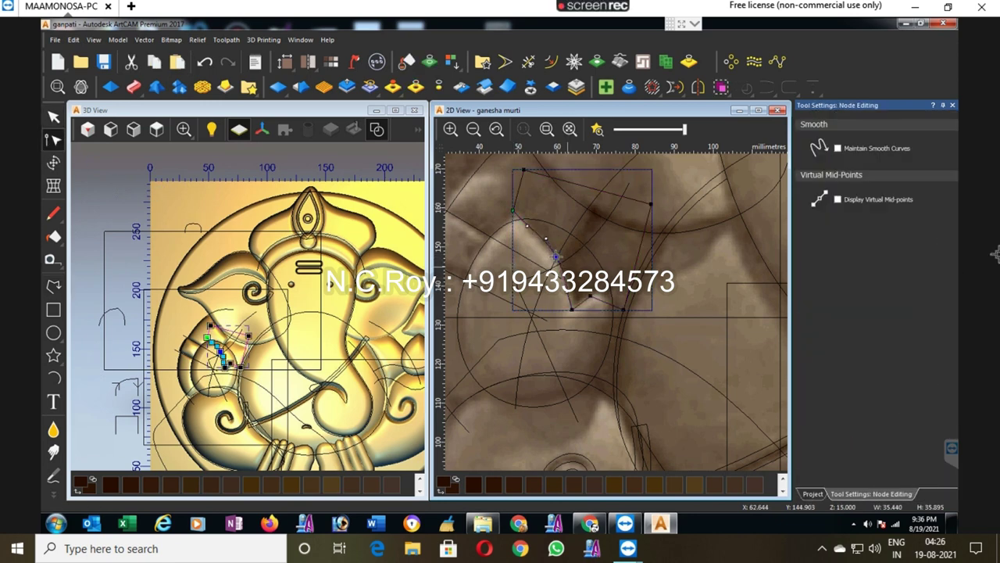
drag(590, 295, 609, 297)
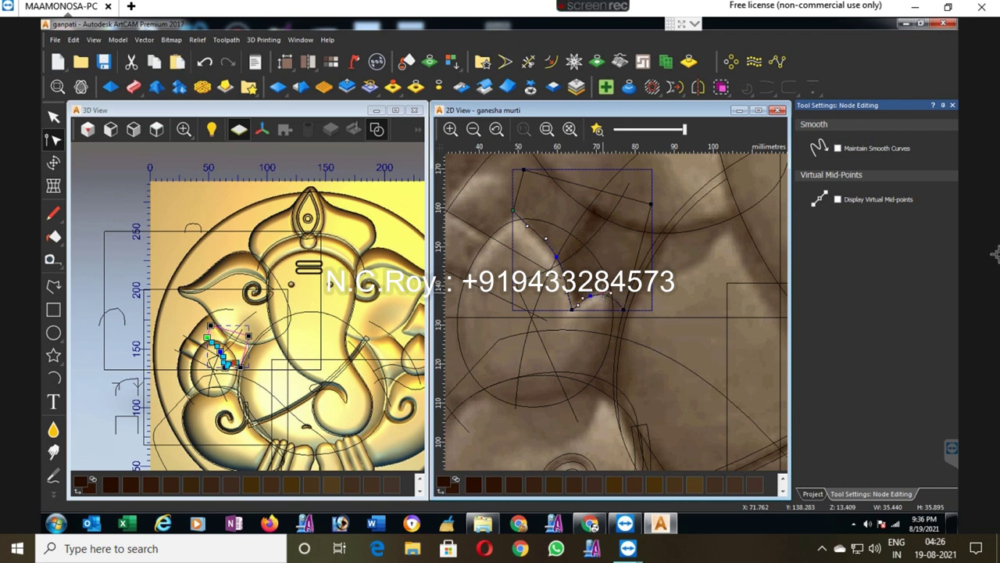
click(553, 259)
click(552, 259)
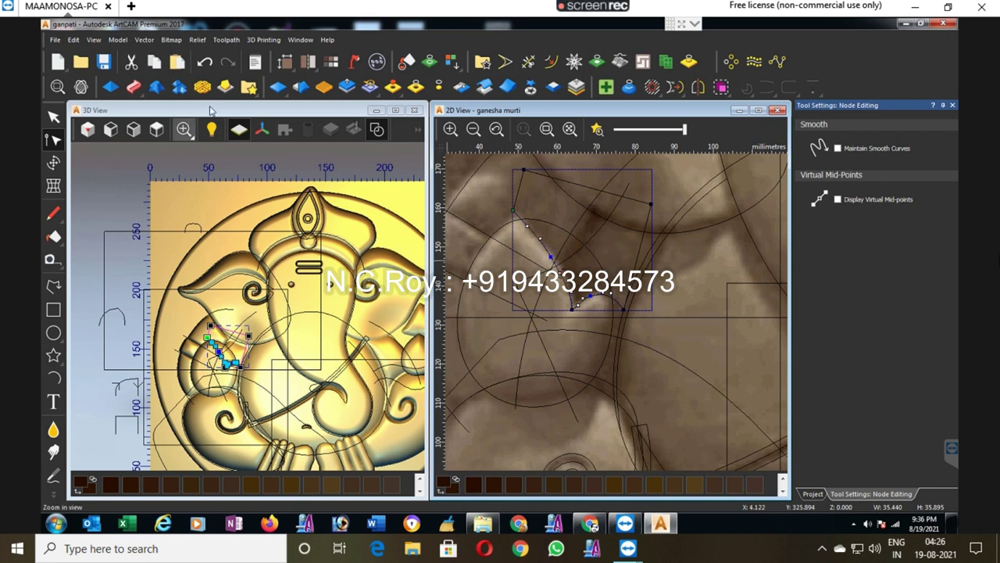
click(414, 87)
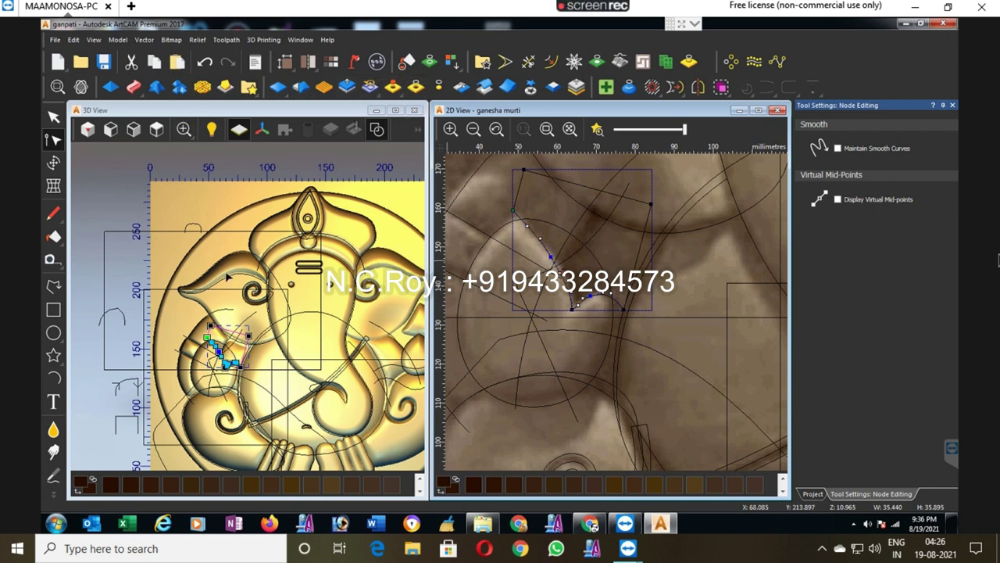
scroll(212, 367, up, 2)
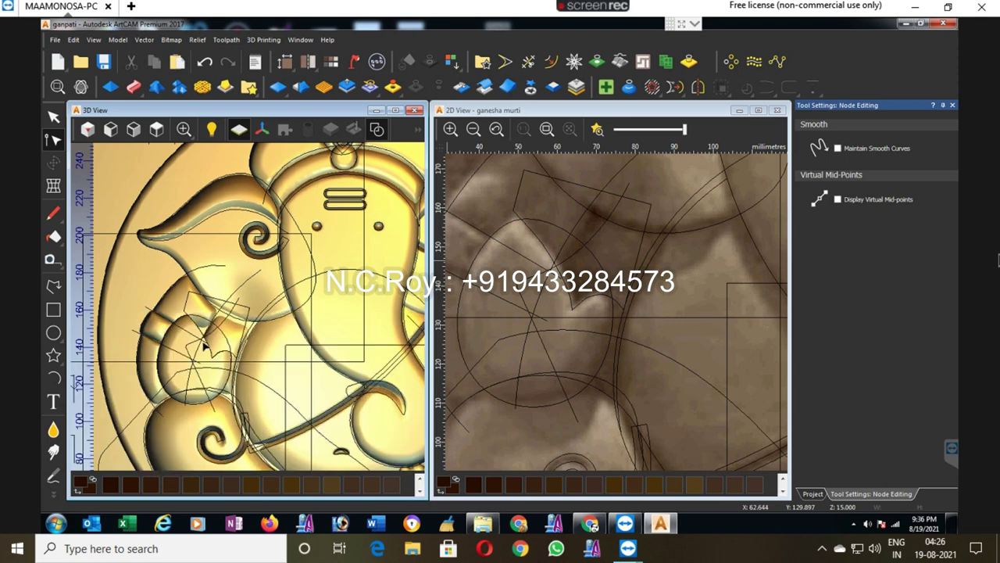
Step: Smooth the eye area, then smudge a gentle bulge with the 85-pixel, 23% Raise Only brush
click(54, 429)
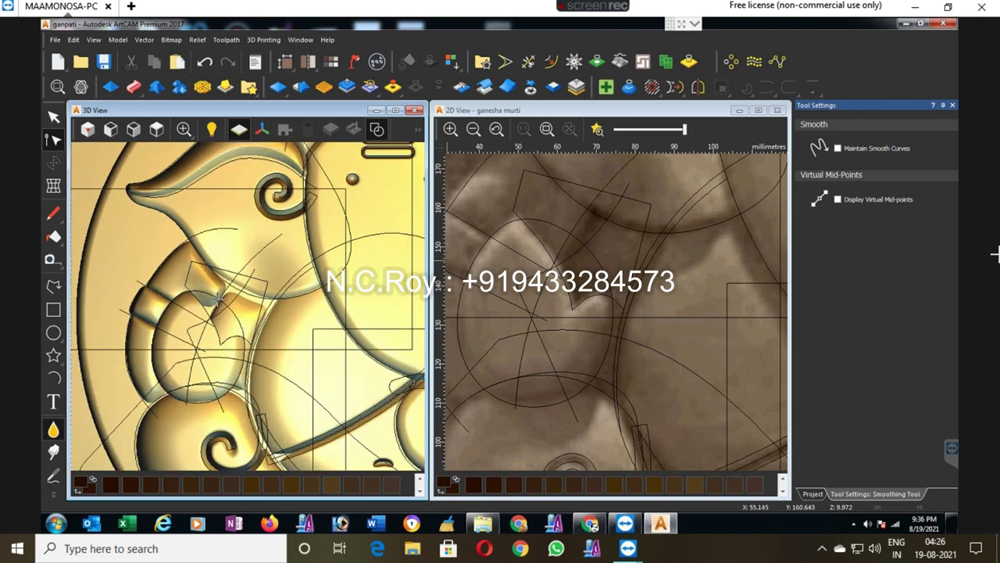
drag(233, 310, 202, 306)
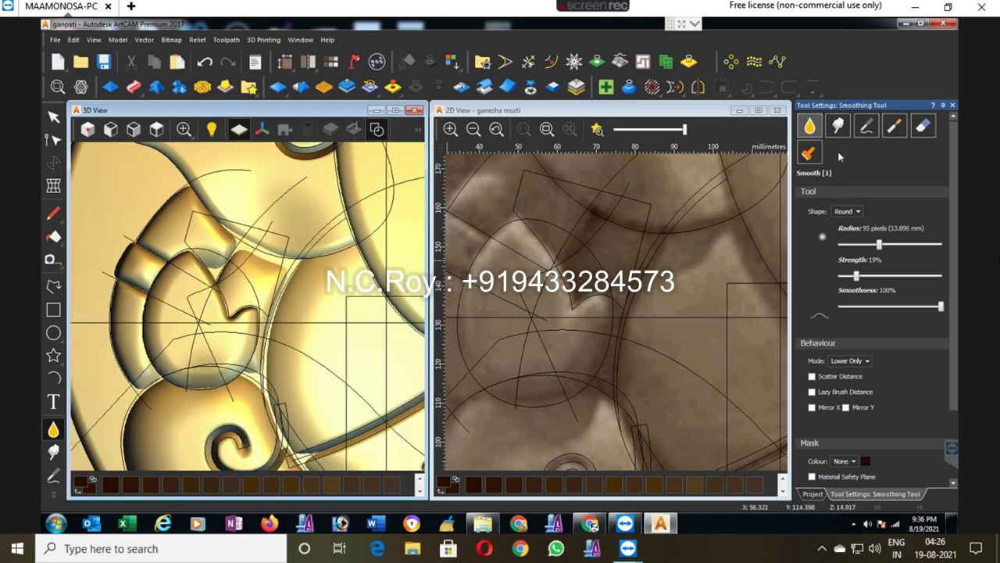
click(839, 126)
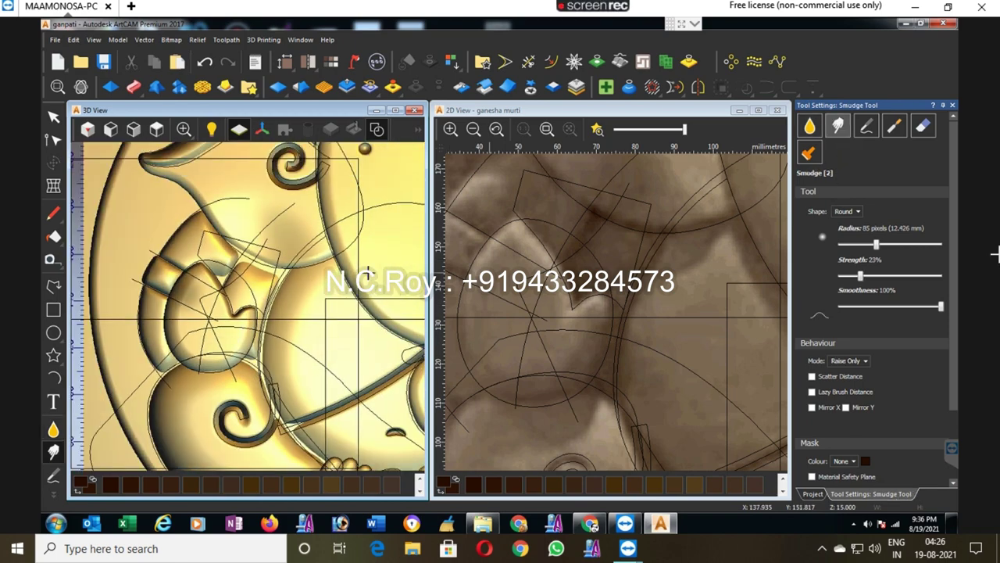
mouse_move(195, 279)
mouse_down()
mouse_move(185, 336)
mouse_move(232, 354)
mouse_move(195, 293)
mouse_move(209, 333)
mouse_up()
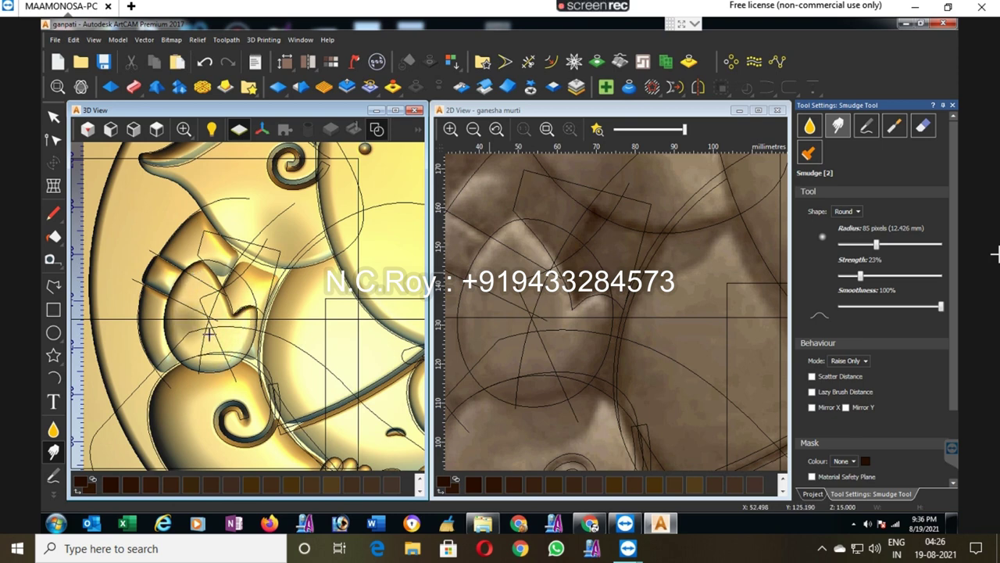
scroll(209, 334, down, 5)
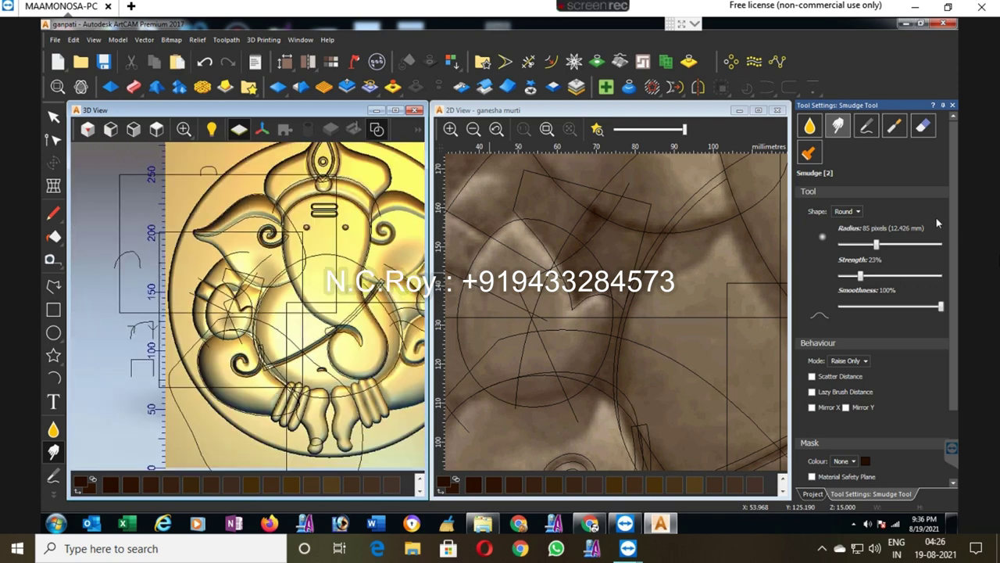
click(952, 105)
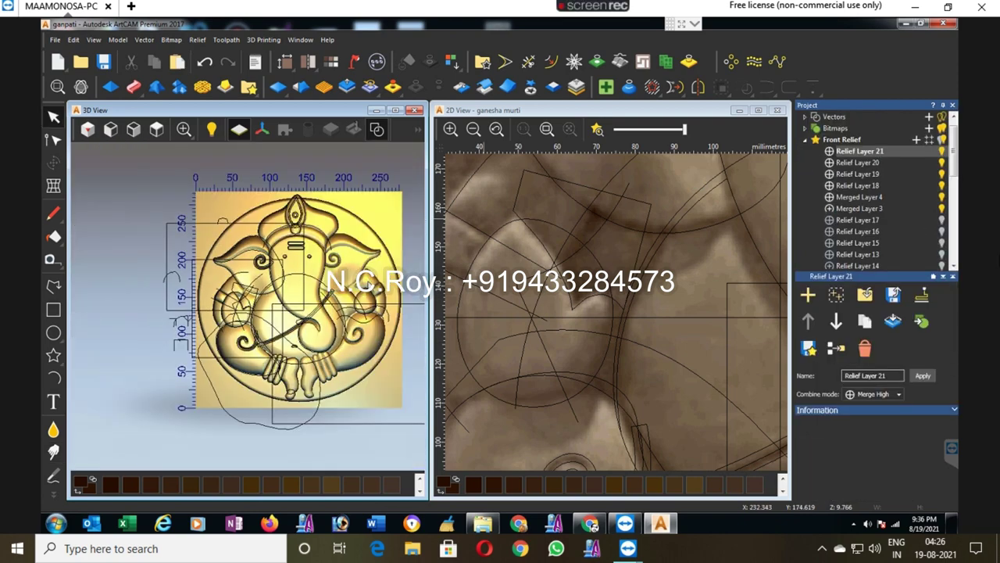
Step: Add Relief Layer 22 and select the two wavy rail curves beside the modak
click(918, 140)
key(Return)
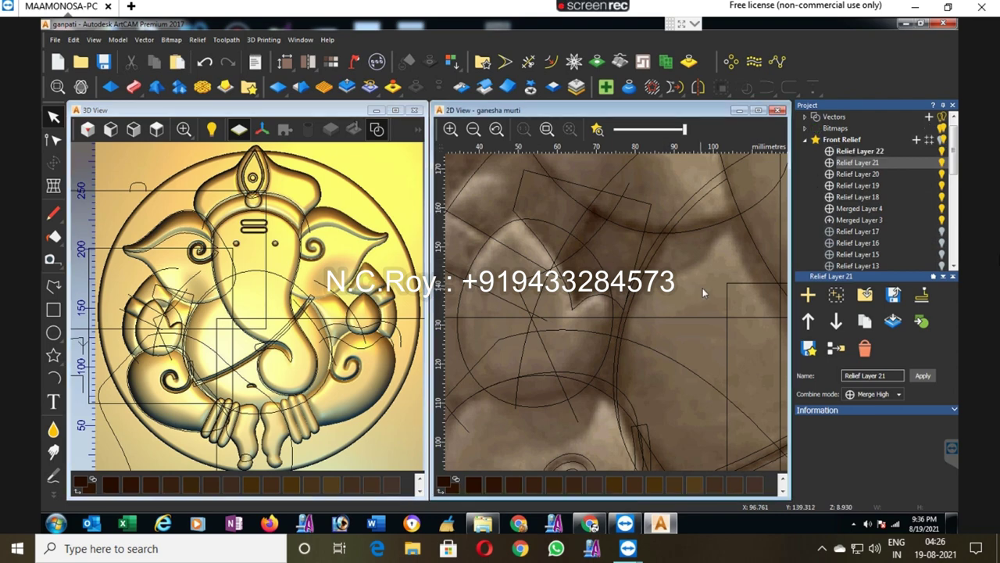
scroll(703, 288, down, 3)
scroll(724, 313, down, 3)
scroll(688, 344, up, 3)
scroll(687, 345, up, 3)
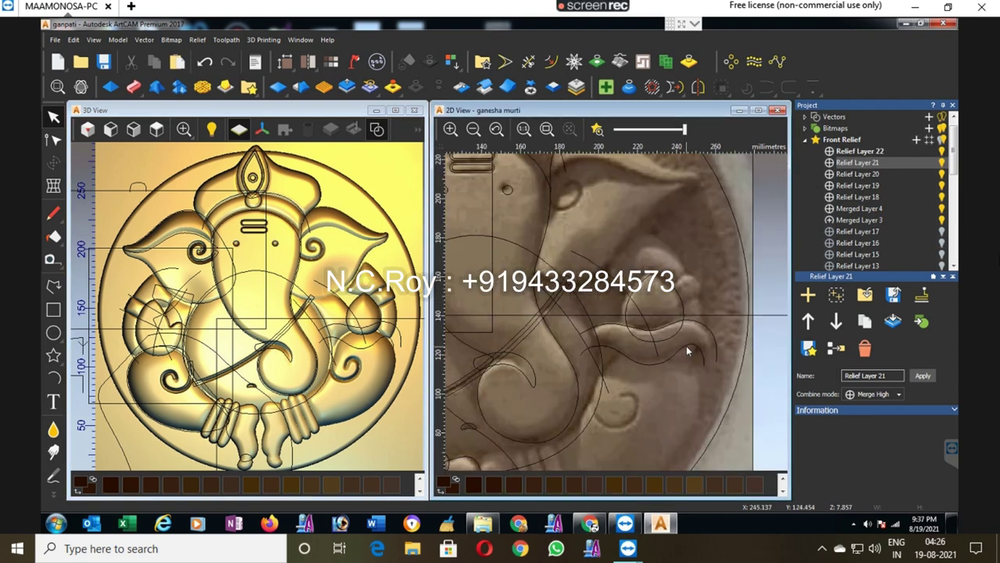
click(686, 345)
shift+click(698, 327)
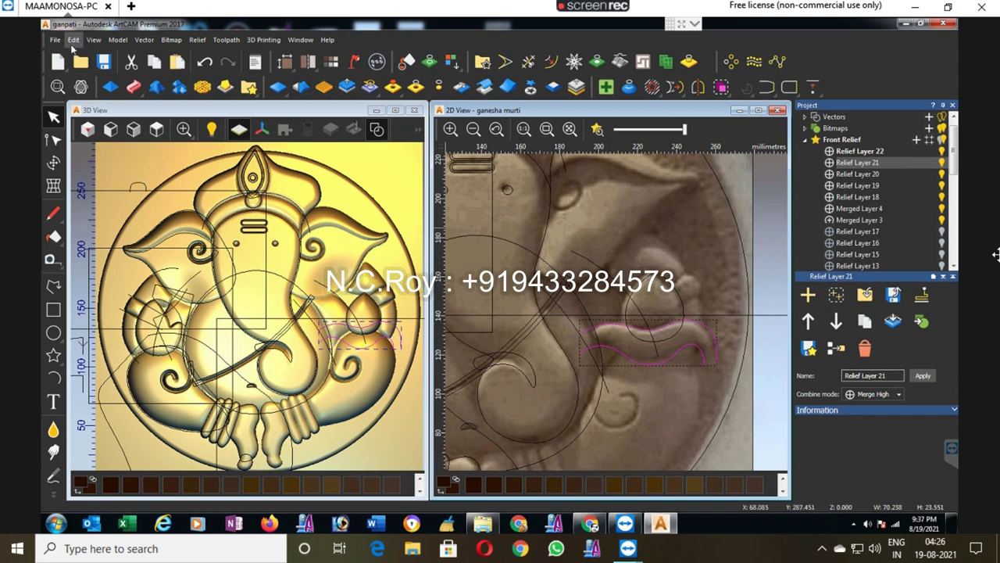
Step: Start a Two Rail Sweep with its first cross section and a Z Mod height profile curve
click(133, 87)
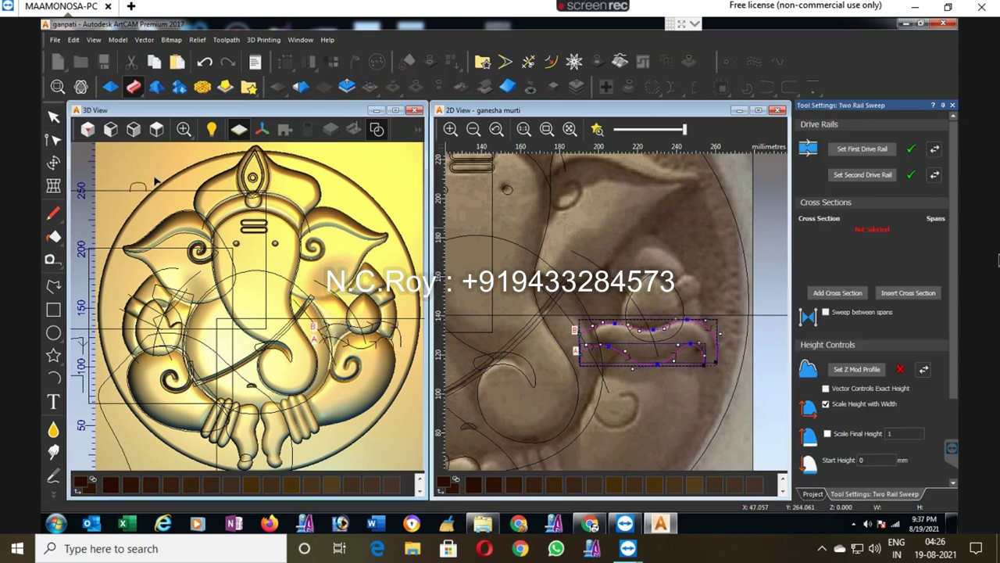
scroll(125, 296, down, 2)
scroll(119, 300, down, 2)
scroll(144, 314, up, 2)
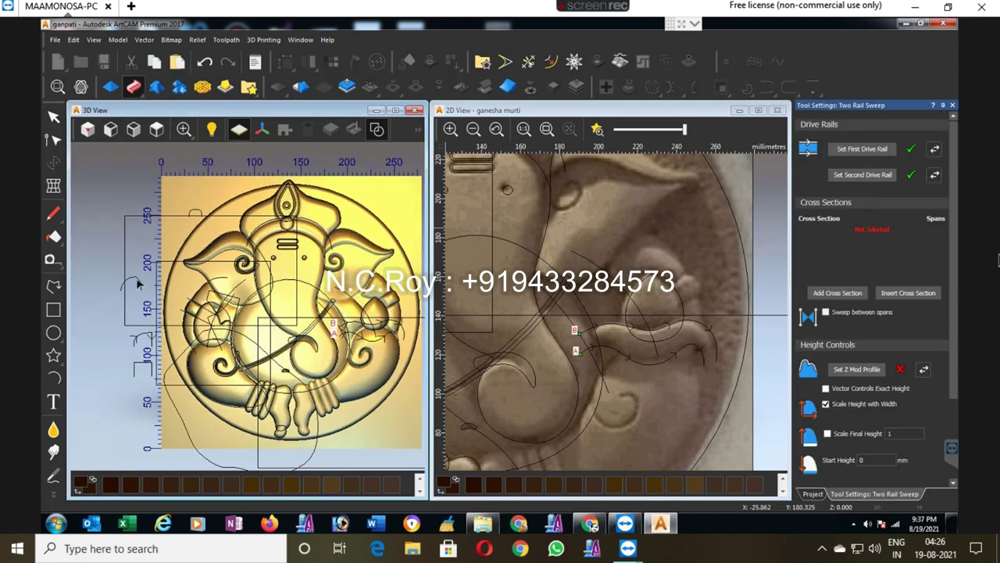
click(143, 286)
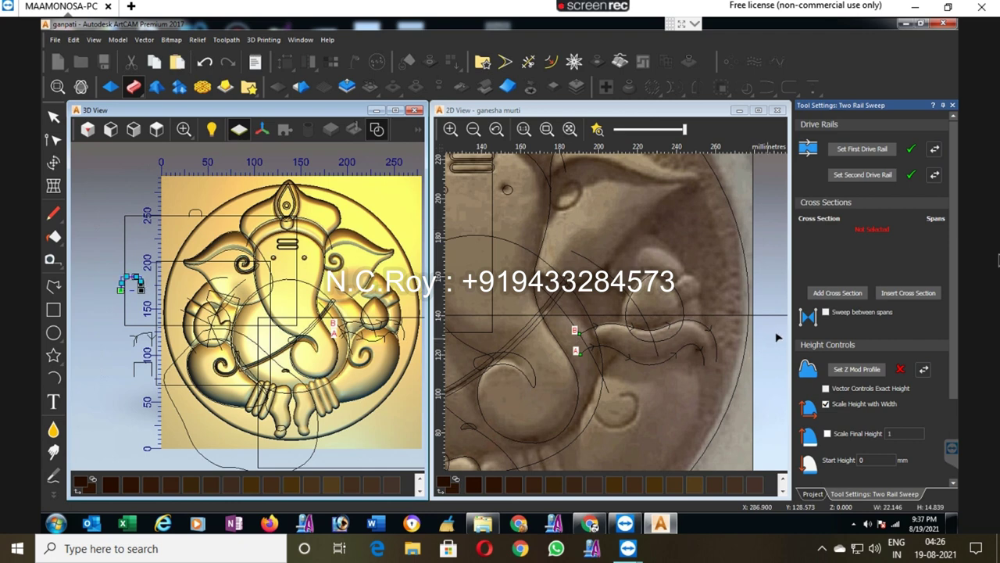
click(834, 294)
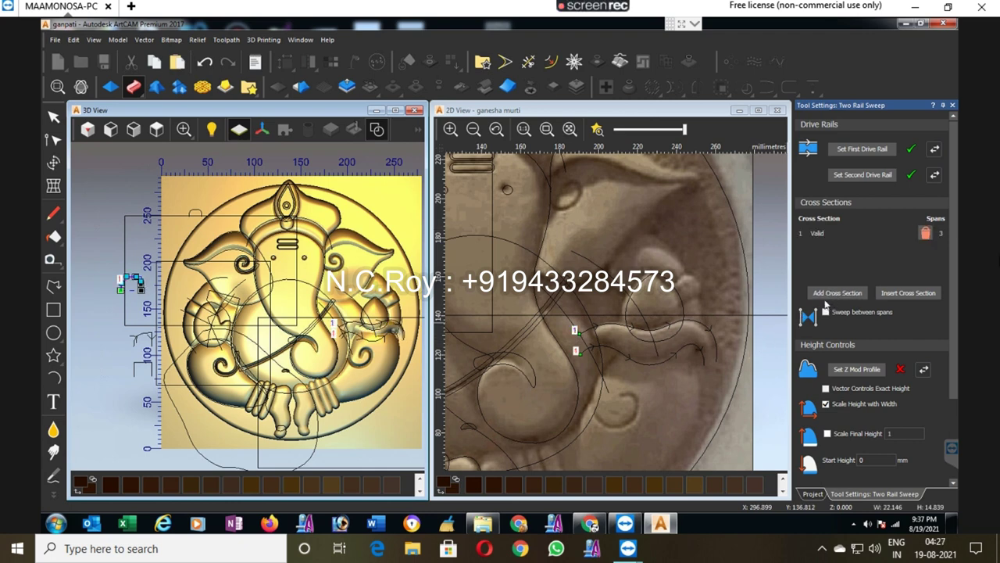
click(709, 394)
key(F4)
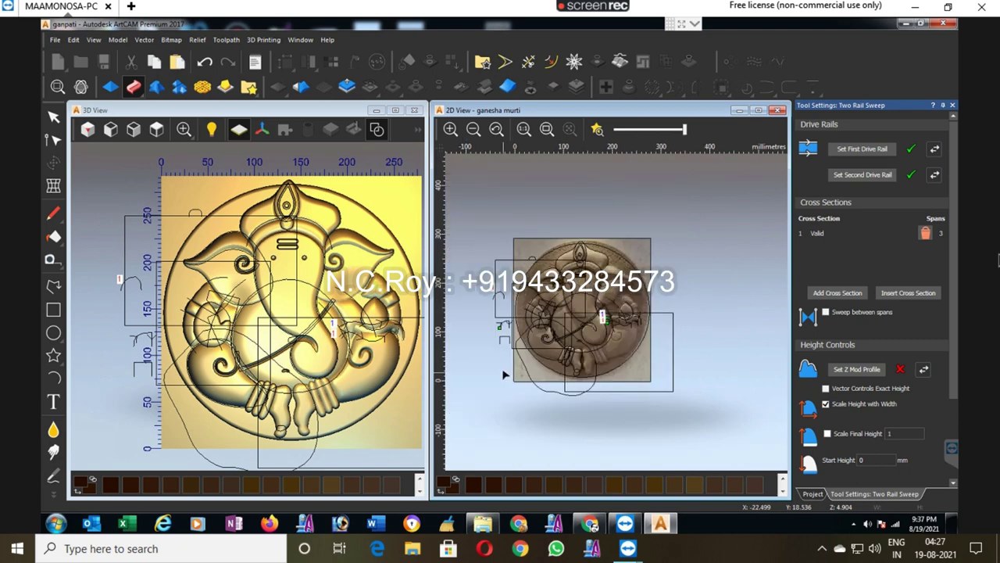
click(495, 350)
click(860, 370)
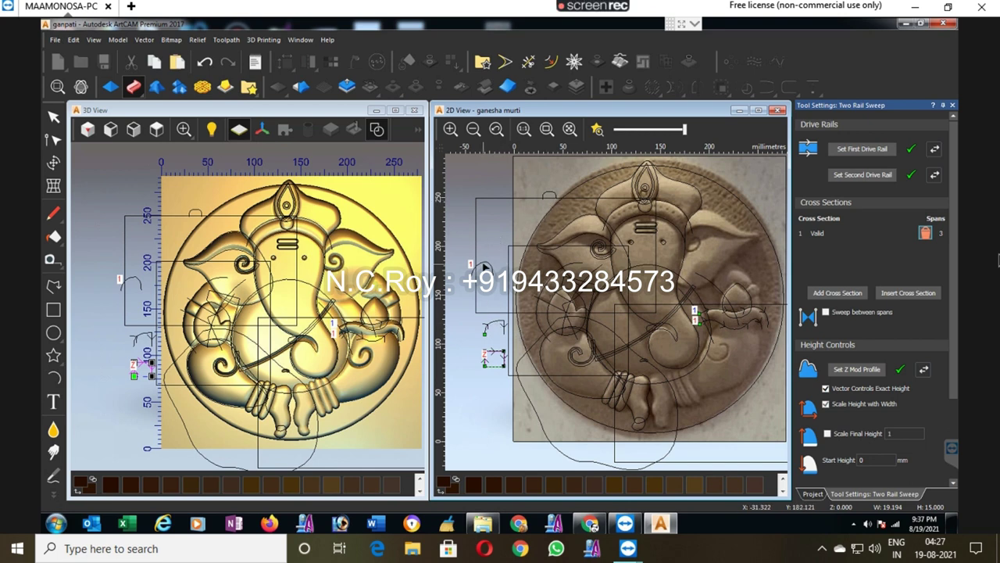
Step: Add the second and third cross sections and apply the sweep with Merge High
click(485, 266)
click(834, 294)
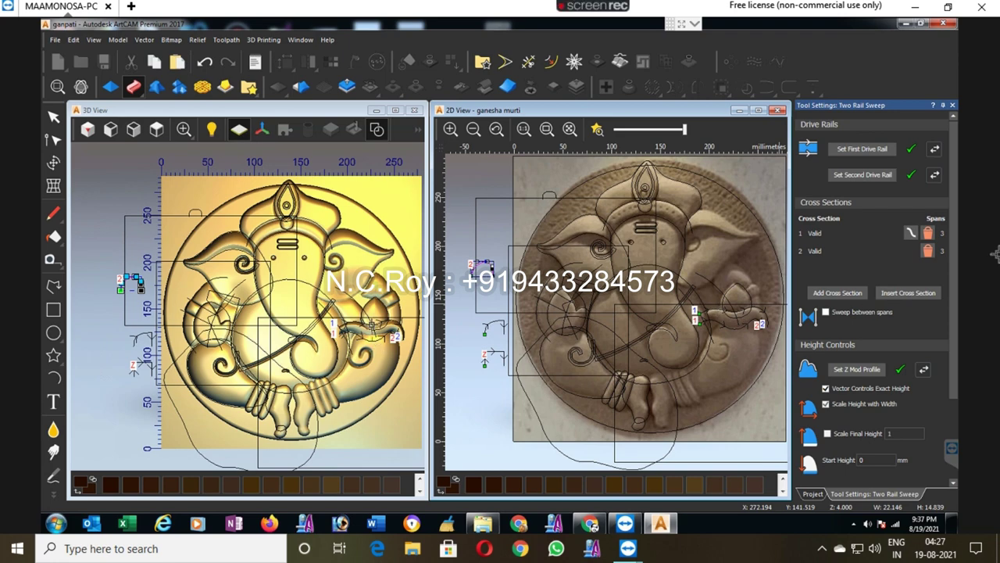
click(372, 327)
scroll(440, 297, up, 3)
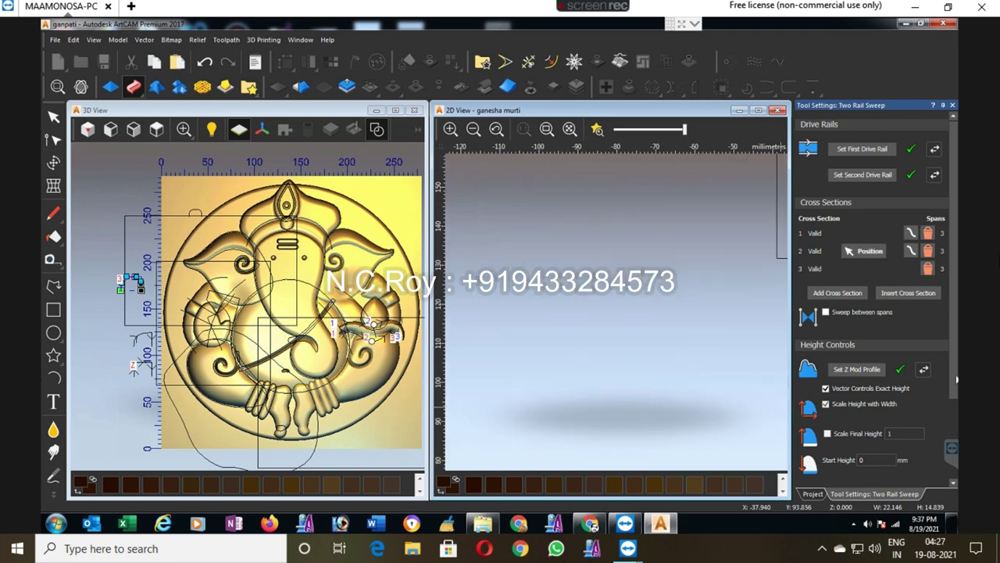
scroll(954, 477, down, 3)
click(883, 477)
click(387, 309)
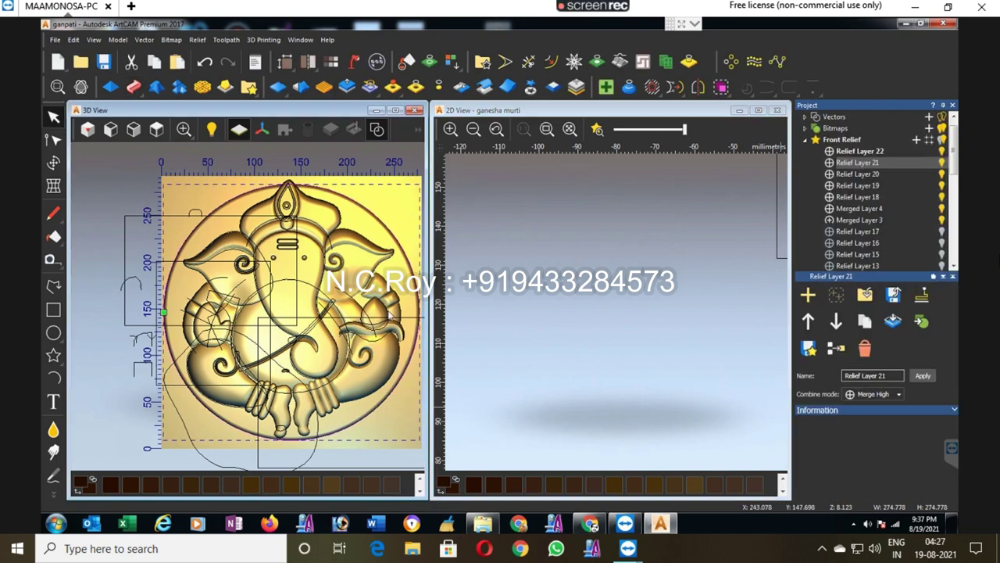
Step: Make Relief Layer 21 the working layer and set the Carve brush to 15% strength
scroll(392, 334, up, 5)
scroll(352, 336, up, 3)
scroll(312, 340, down, 2)
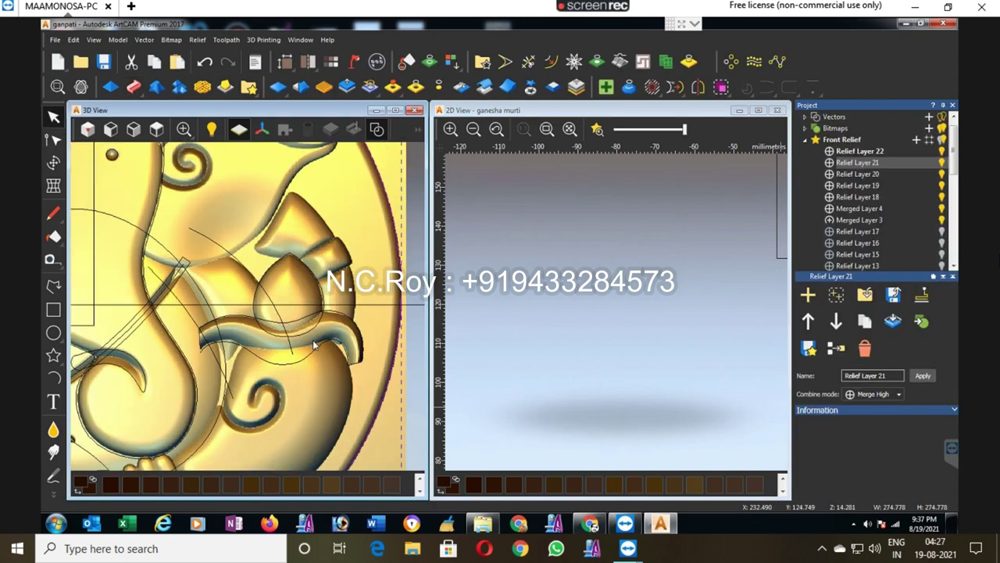
click(860, 162)
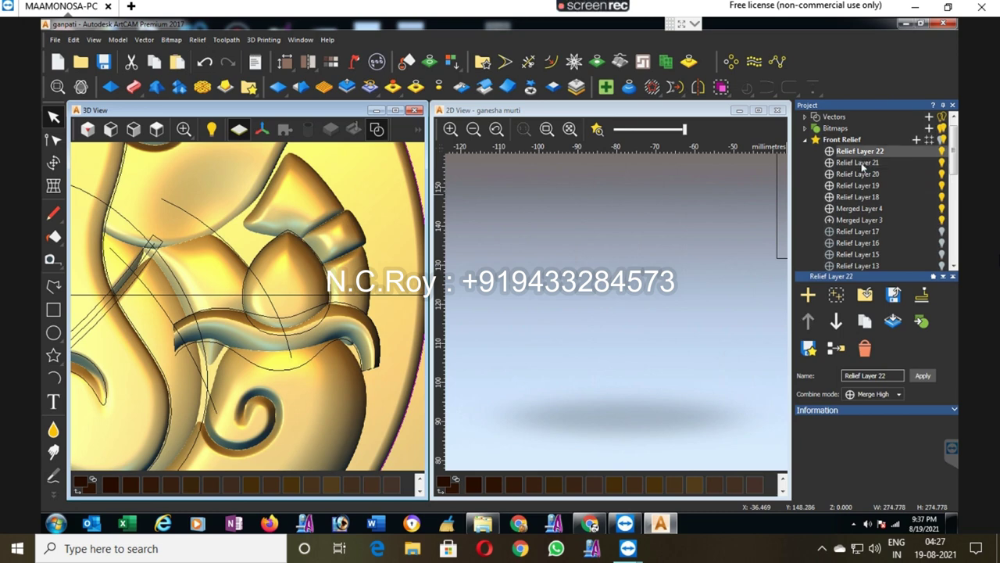
click(53, 452)
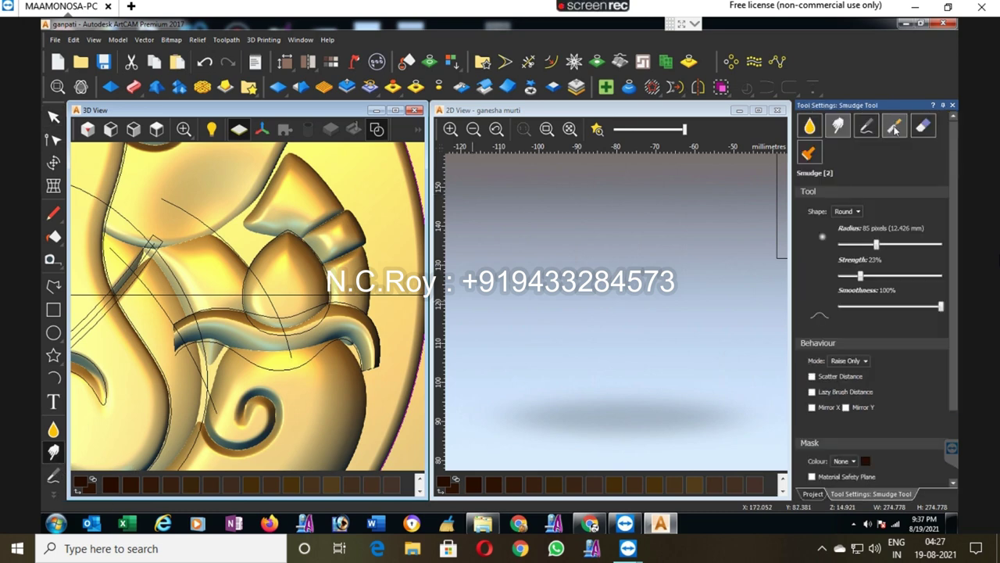
click(895, 125)
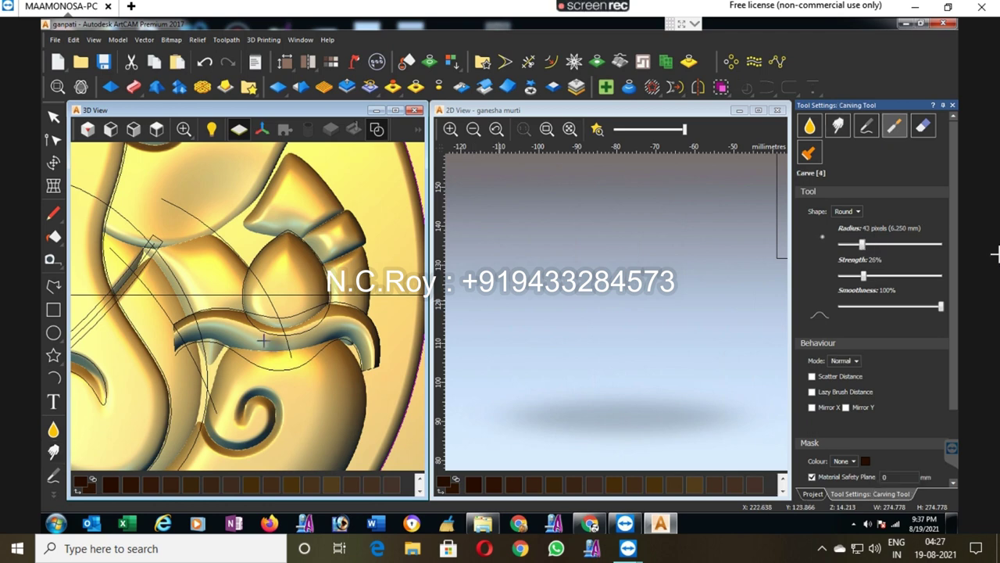
drag(854, 278, 851, 277)
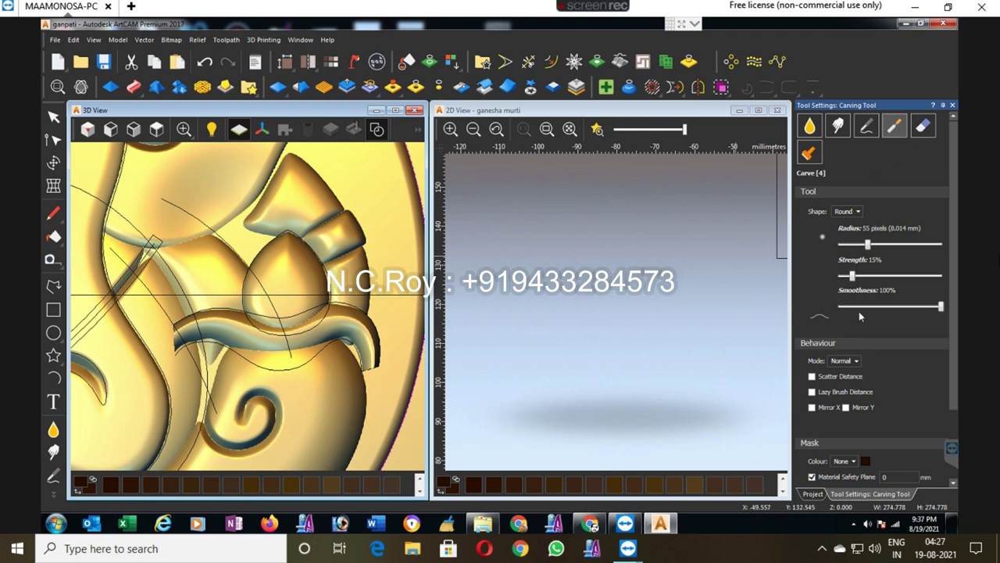
Step: Zoom out the 2D view, close the carving settings, and return to the Carve brush
click(597, 129)
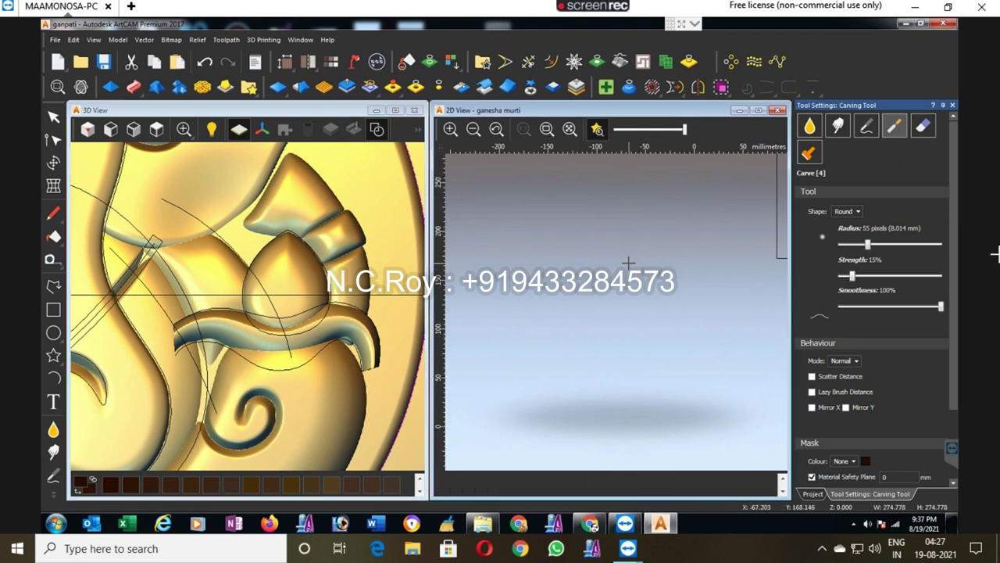
scroll(627, 263, down, 2)
scroll(627, 263, down, 1)
scroll(628, 264, down, 1)
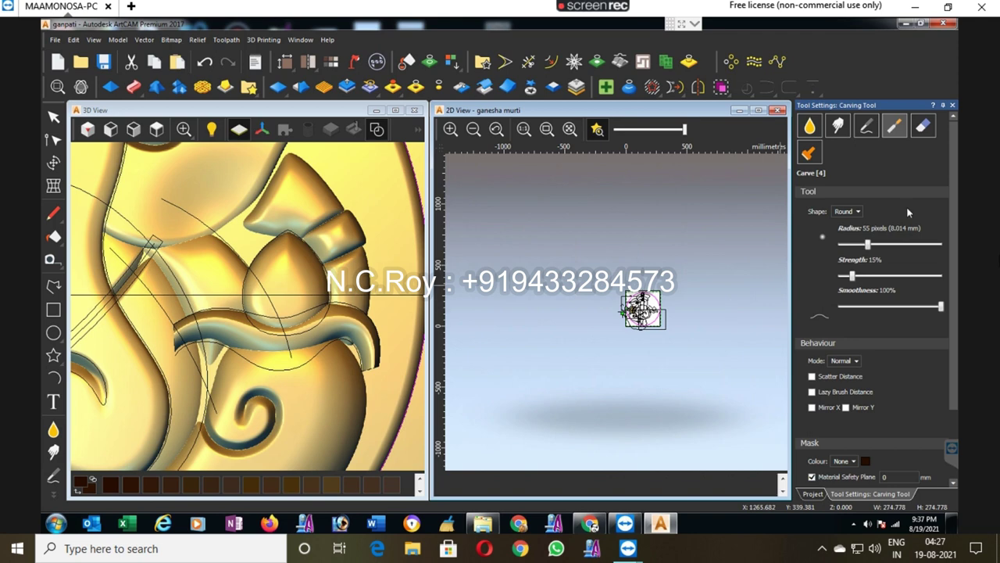
click(953, 104)
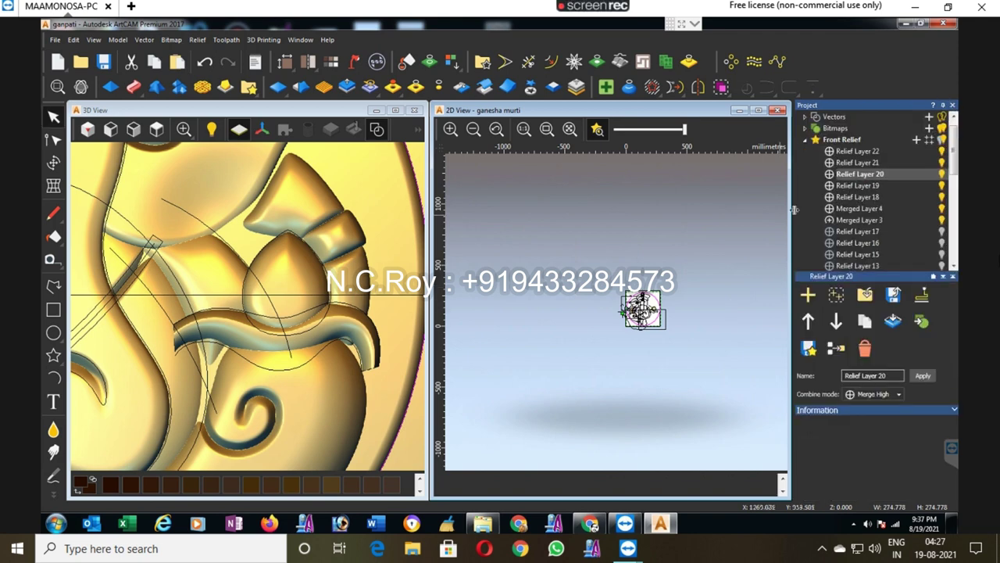
click(52, 452)
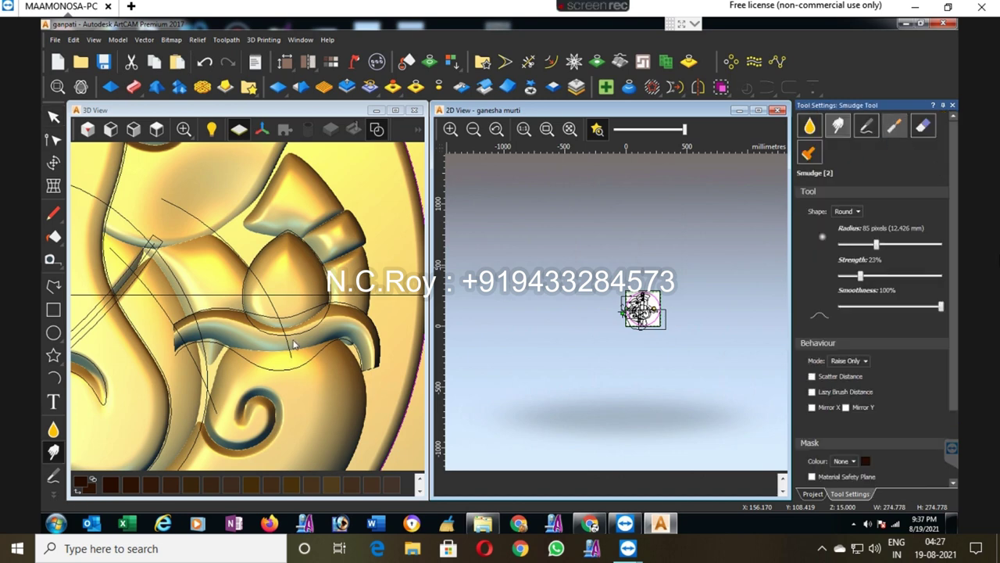
key(4)
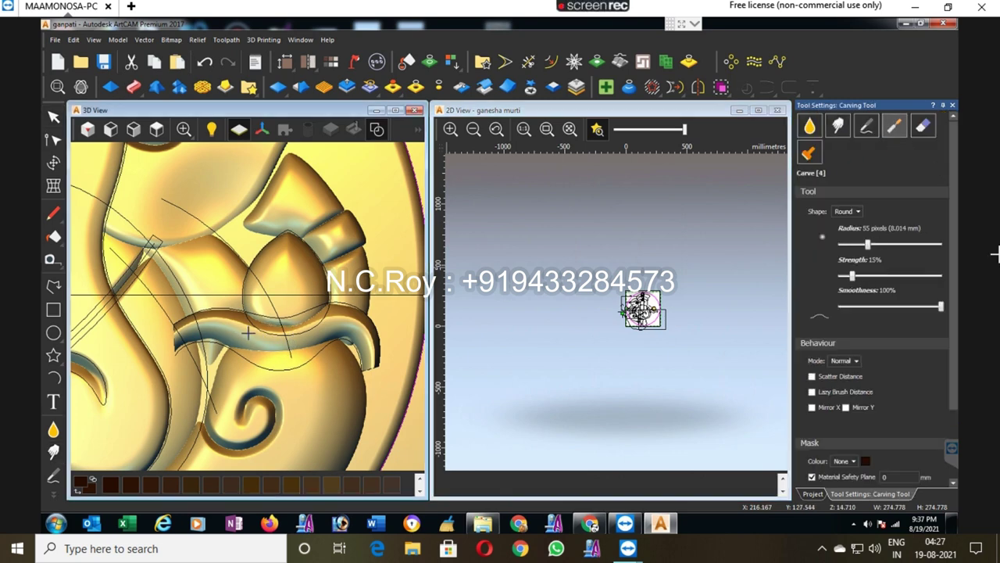
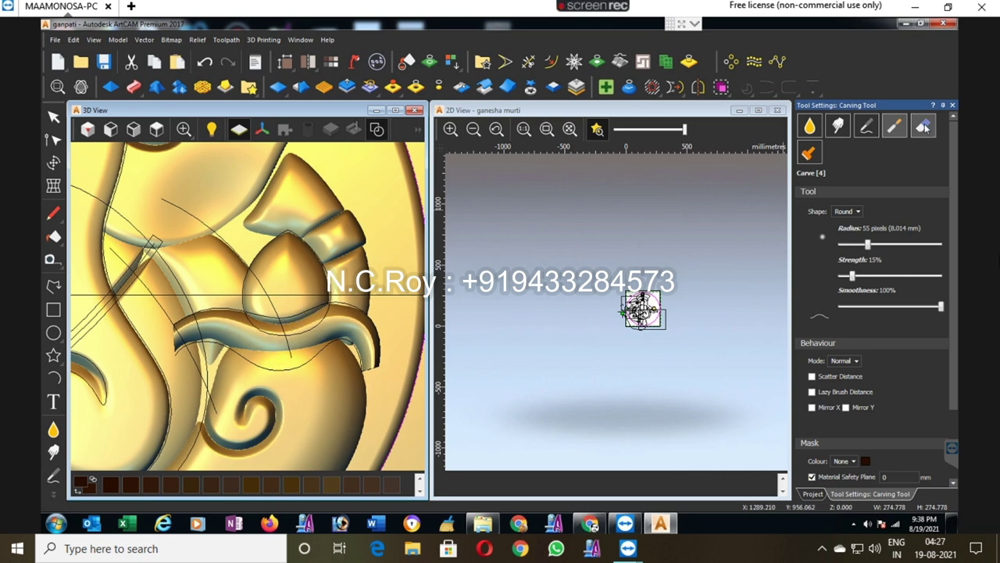
Step: Set the Carving brush to a 26-pixel radius at 50% strength, then return to the relief layer list
click(952, 105)
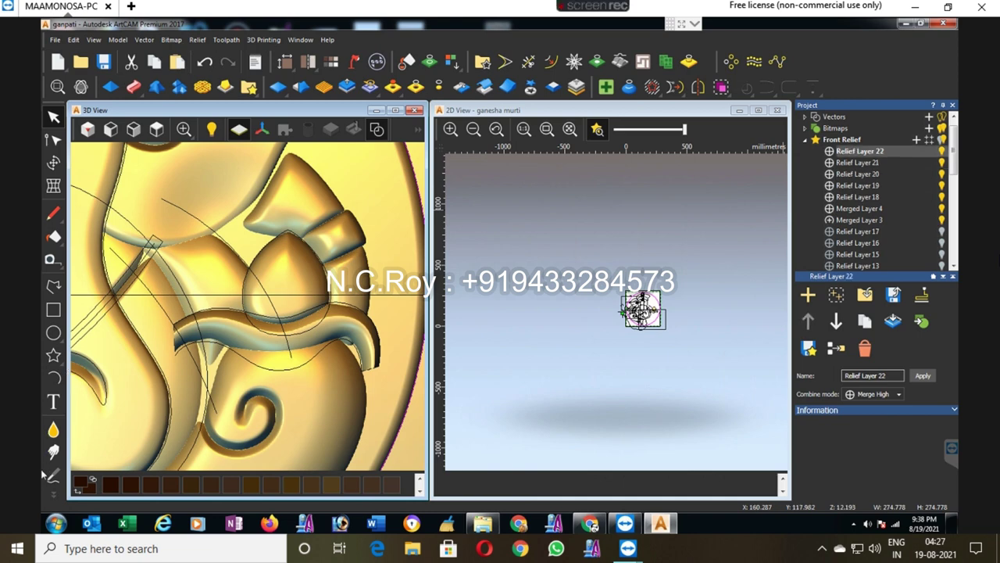
click(53, 452)
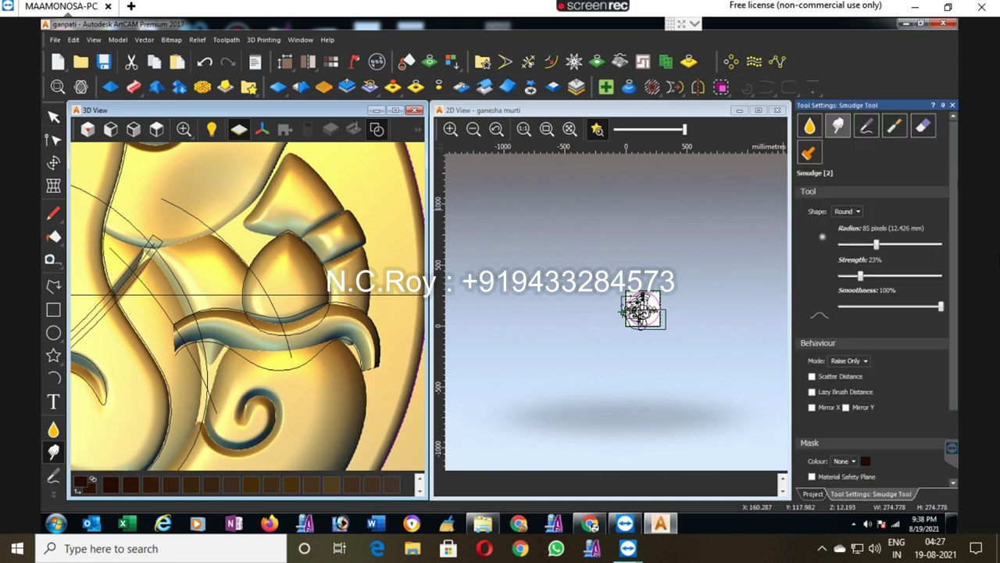
click(893, 131)
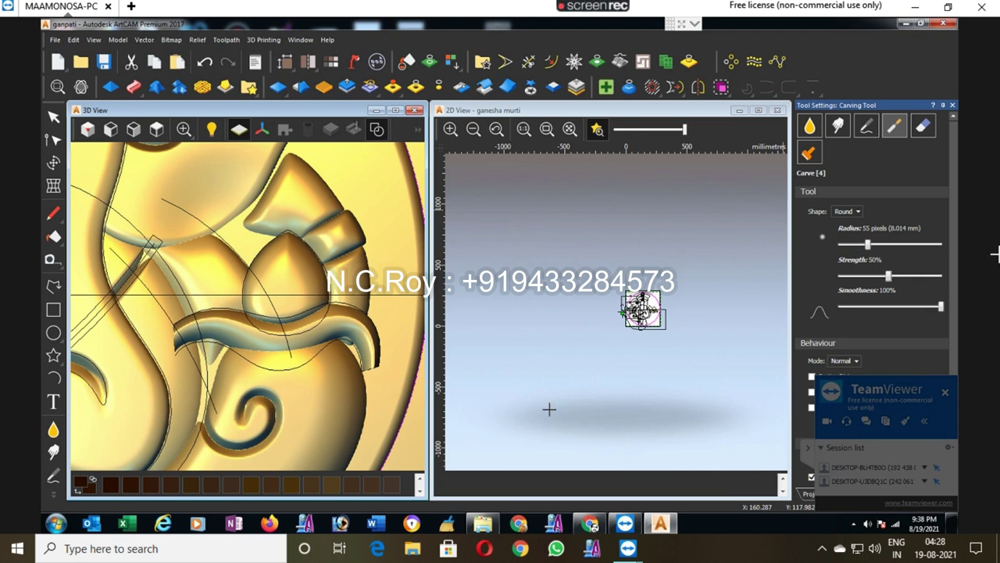
ctrl+scroll(370, 382, down, 5)
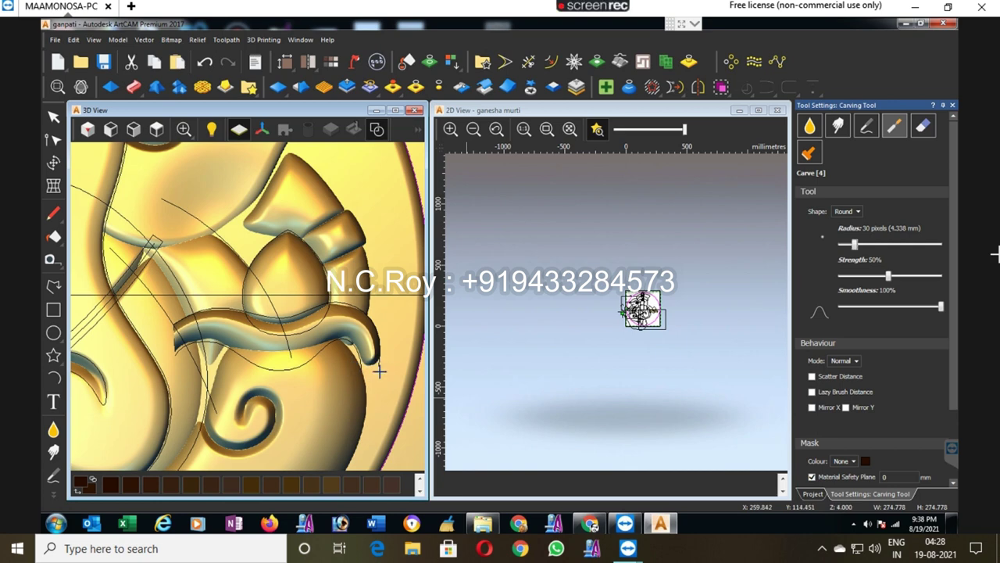
drag(857, 245, 853, 246)
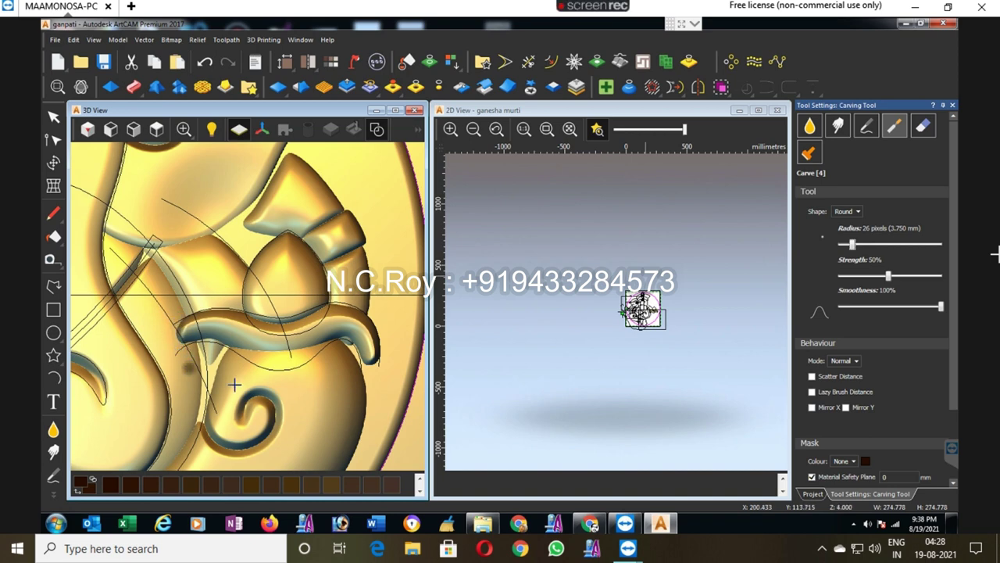
click(952, 105)
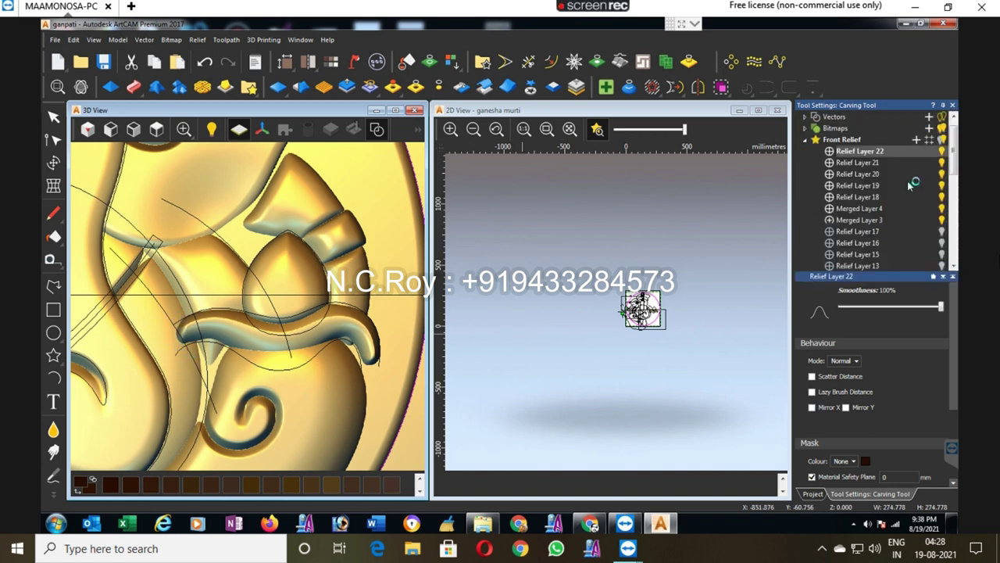
Step: Select Merged Layer 3 for sculpting with the Carving tool and a shaded colour preview
click(861, 163)
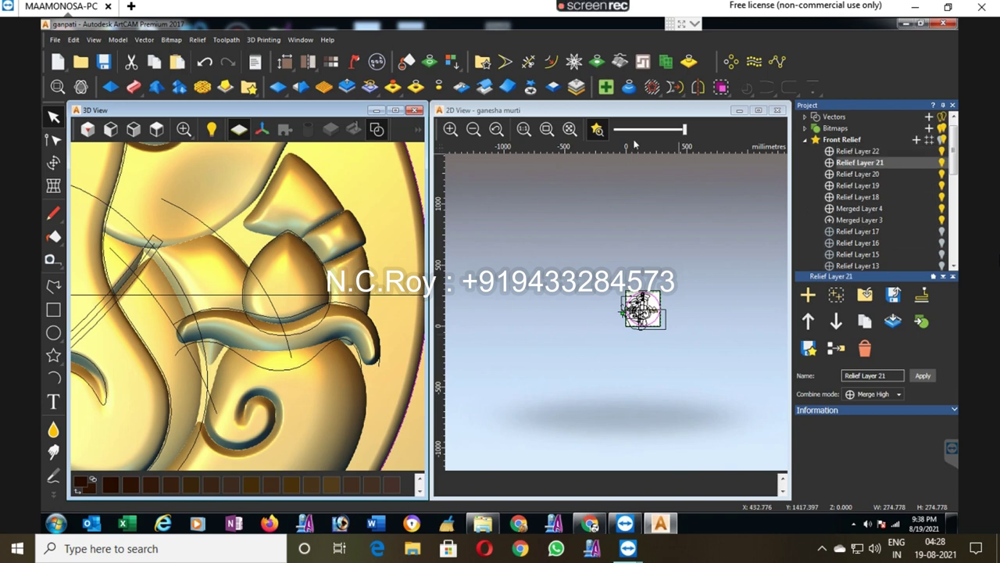
scroll(643, 252, up, 5)
scroll(625, 203, down, 3)
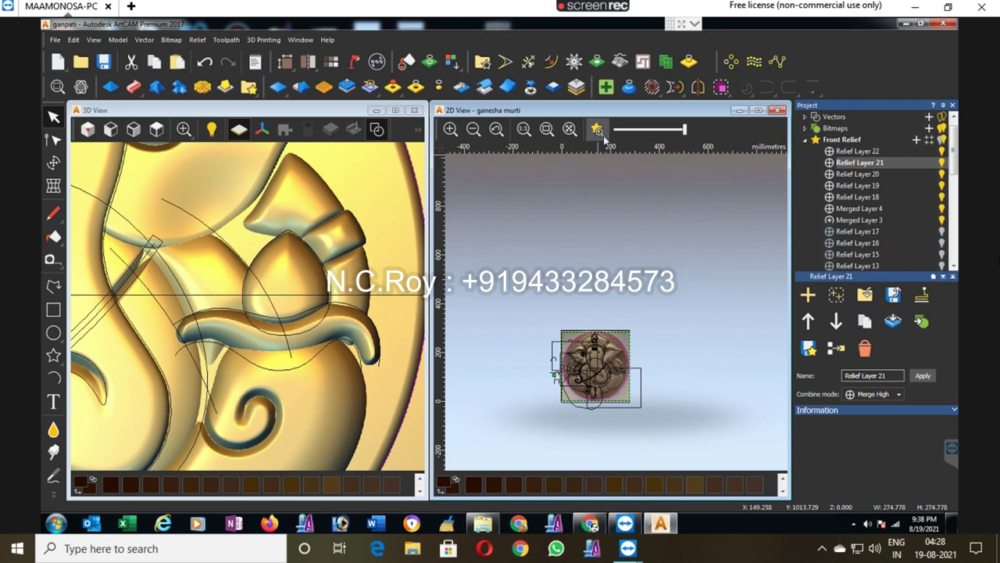
click(597, 129)
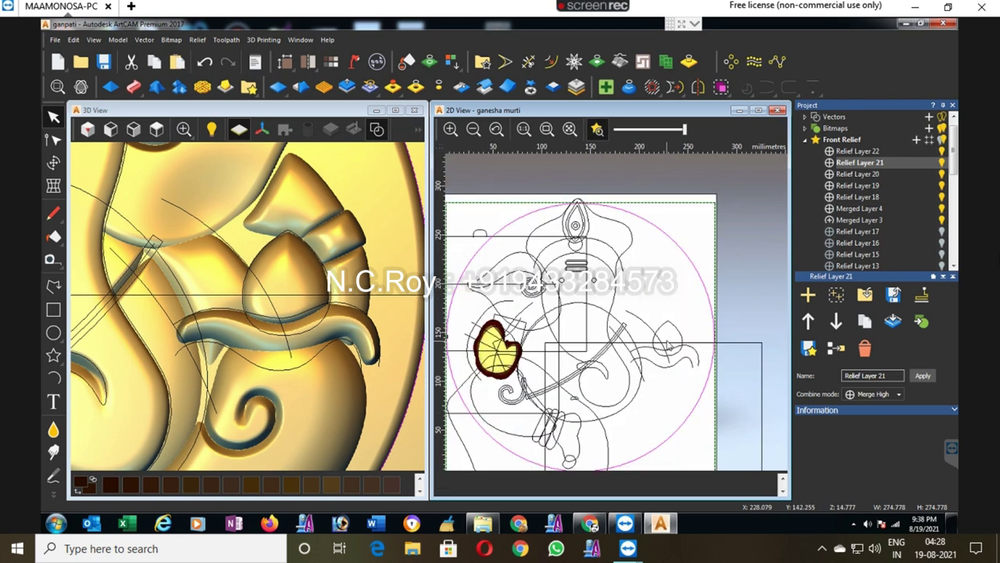
click(859, 219)
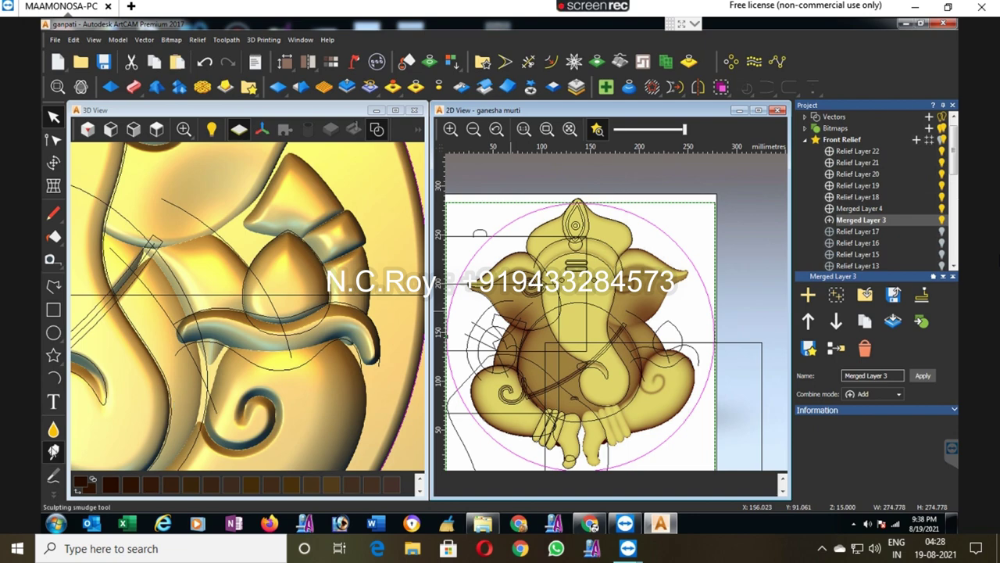
click(53, 451)
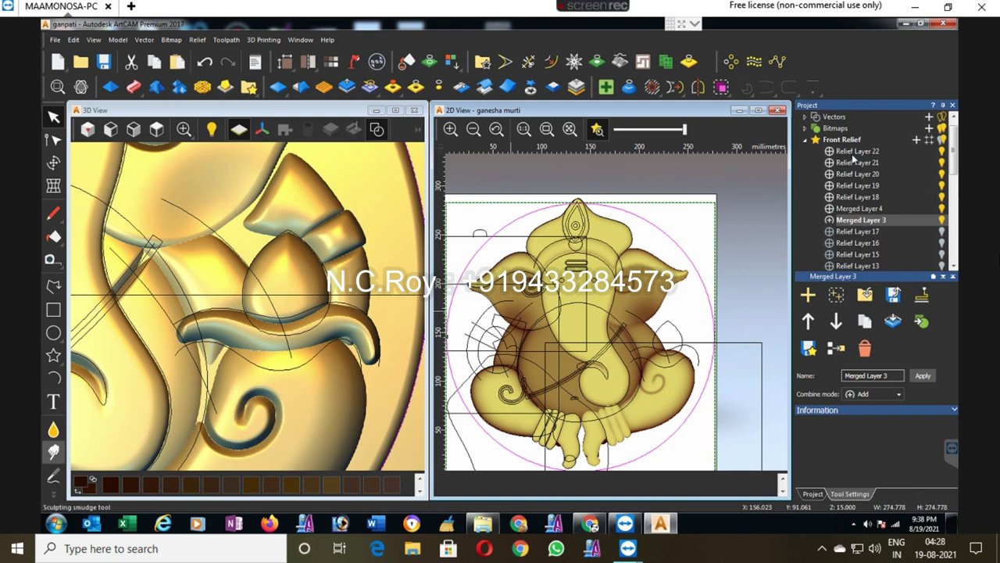
click(597, 130)
click(597, 130)
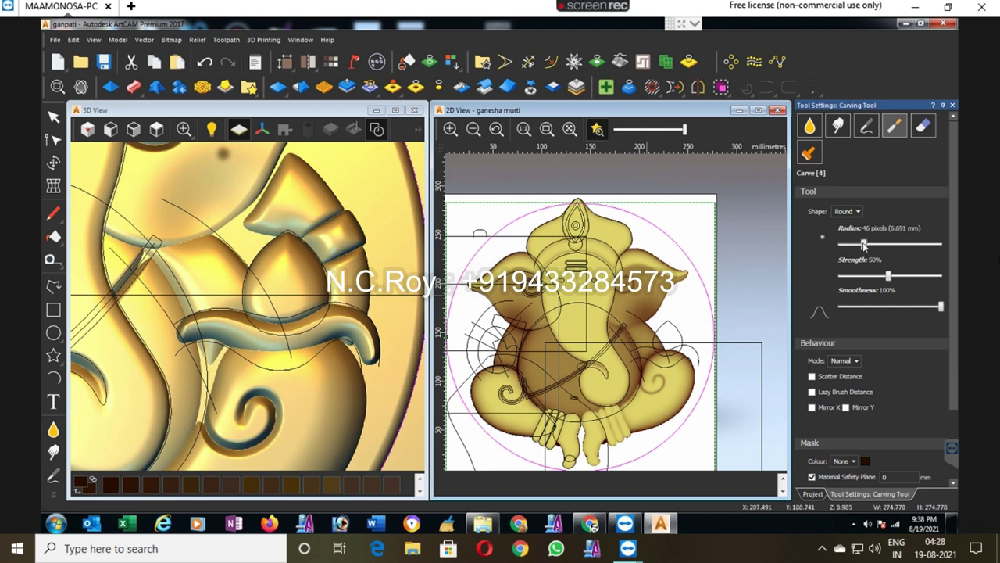
Step: Carve gently along Ganesha's trunk with the brush strength lowered to 13%
click(853, 277)
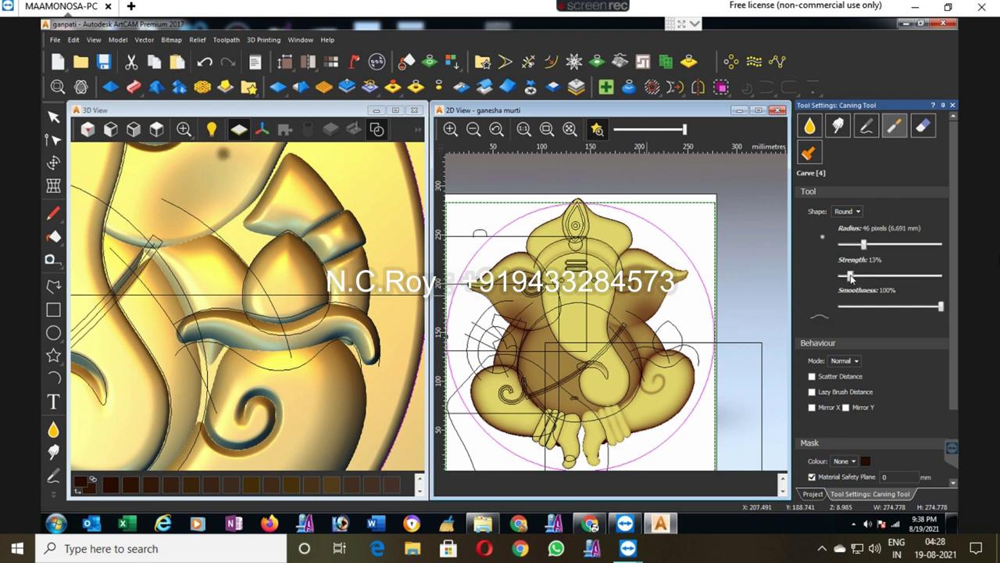
click(262, 334)
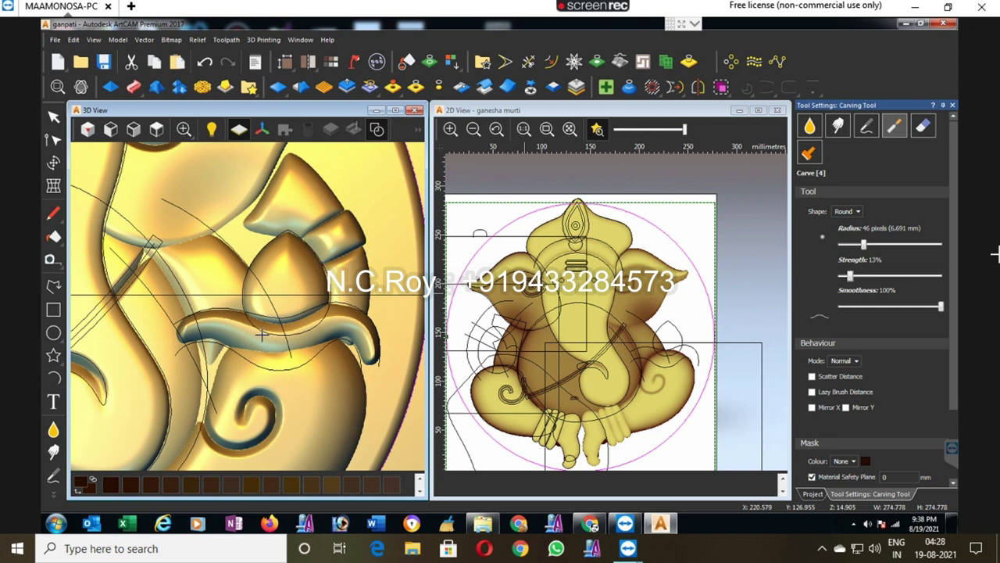
mouse_move(244, 332)
mouse_down()
mouse_move(291, 349)
mouse_move(317, 333)
mouse_move(259, 342)
mouse_move(278, 347)
mouse_move(243, 334)
mouse_move(266, 349)
mouse_move(332, 333)
mouse_move(259, 349)
mouse_move(241, 337)
mouse_up()
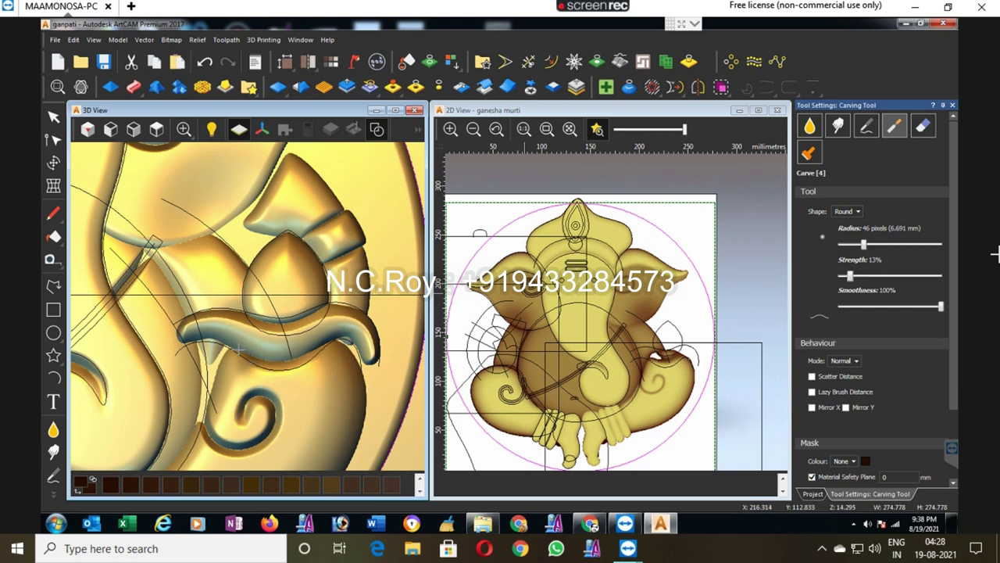
scroll(195, 336, down, 1)
scroll(133, 320, down, 1)
scroll(258, 328, down, 1)
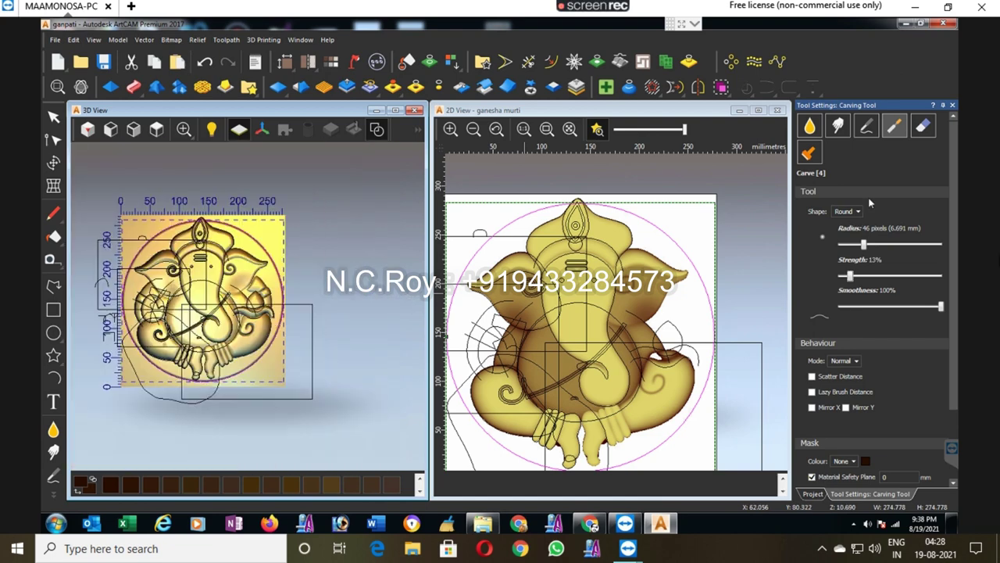
Step: Merge the Front Relief's visible layers and preview the plaque full-window in 3D with vectors hidden
click(951, 105)
click(858, 141)
right_click(858, 141)
click(867, 251)
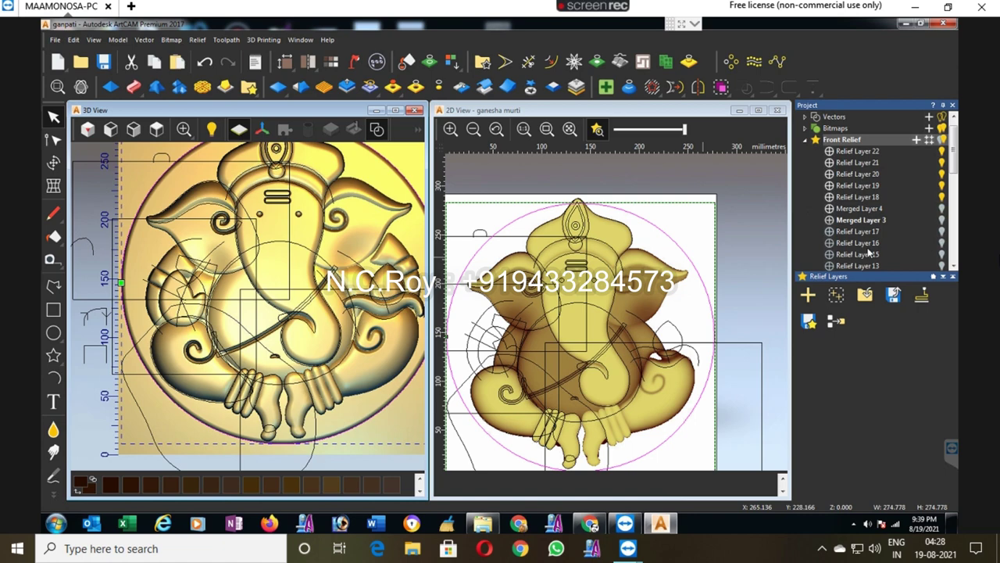
click(376, 128)
click(397, 110)
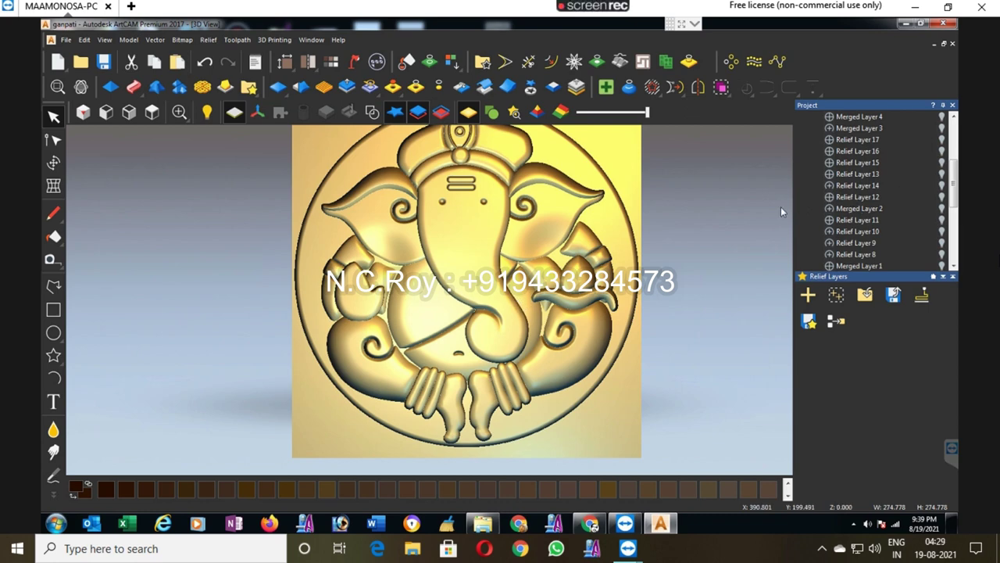
Step: Delete the temporary merged layer, clear the selection and select Relief Layer 20
key(Delete)
click(711, 241)
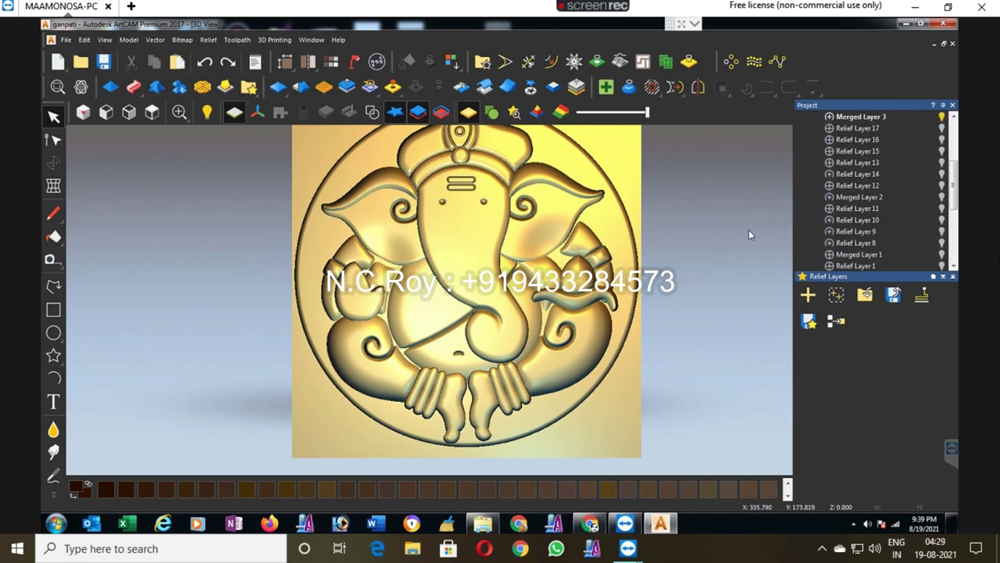
scroll(944, 162, up, 3)
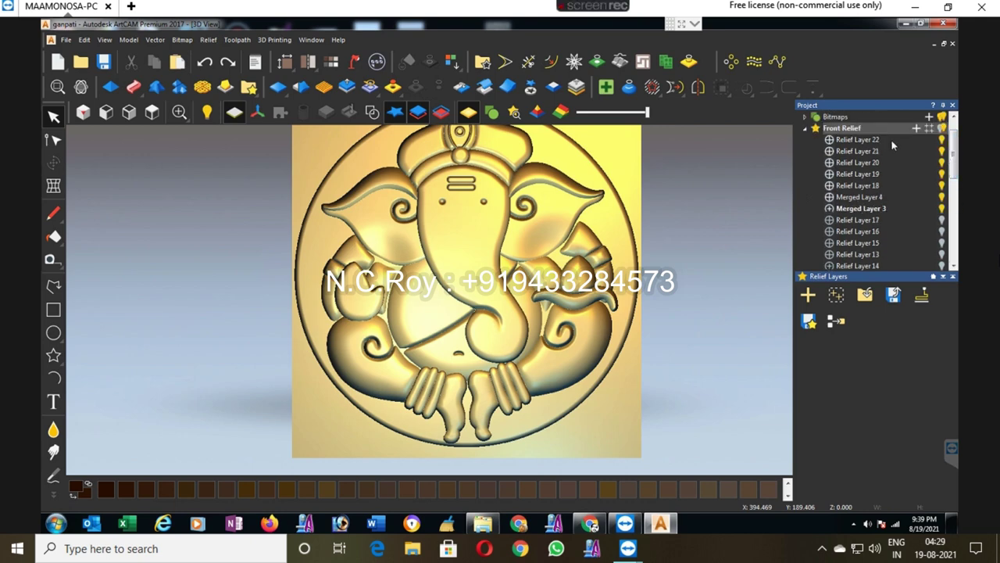
click(857, 162)
click(311, 39)
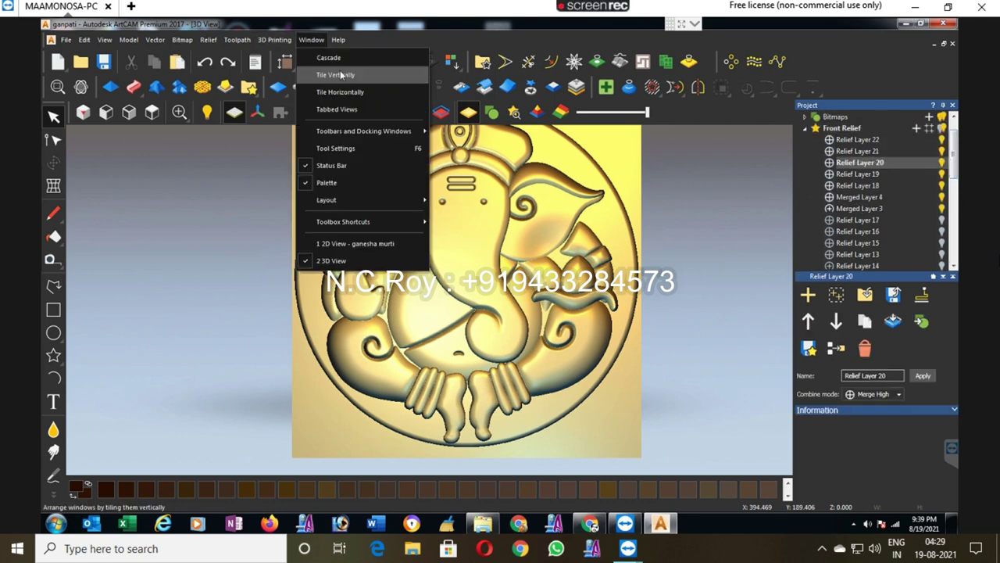
Step: Tile the 2D and 3D views side by side and merge the visible relief layers
click(336, 73)
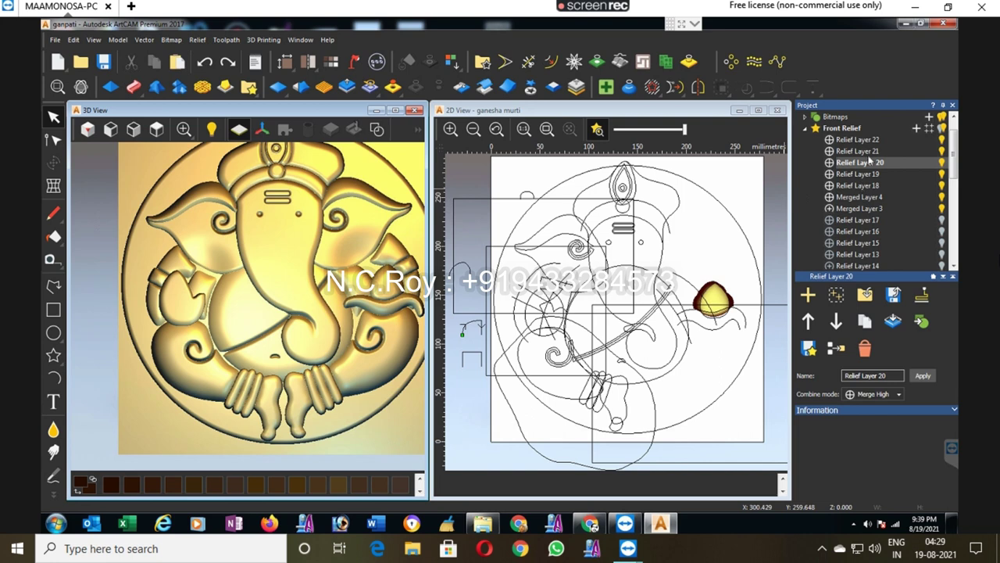
click(859, 175)
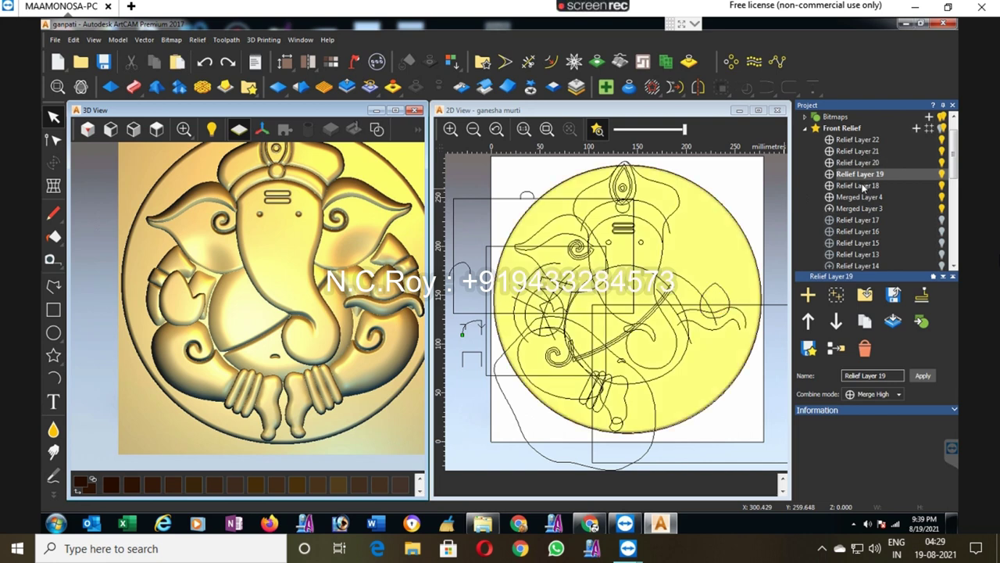
right_click(853, 130)
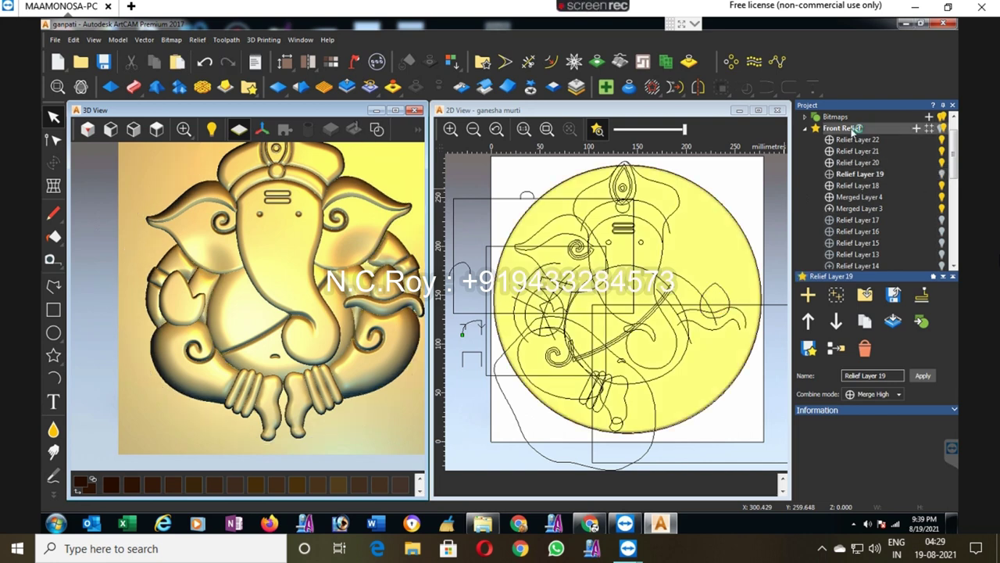
click(863, 239)
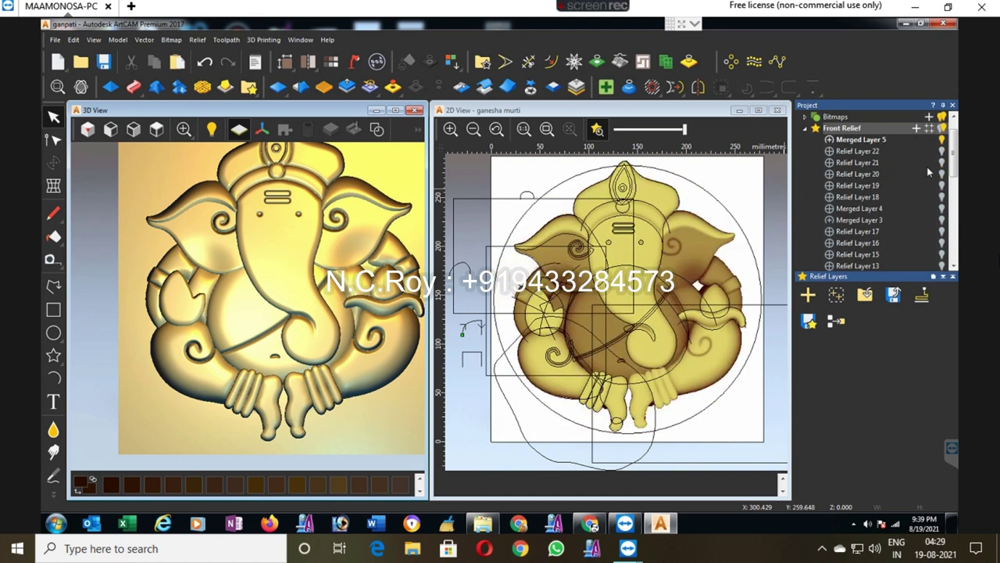
Step: Move Relief Layer 19 up two places below Merged Layer 5 and orbit to check its disc
click(856, 175)
click(858, 184)
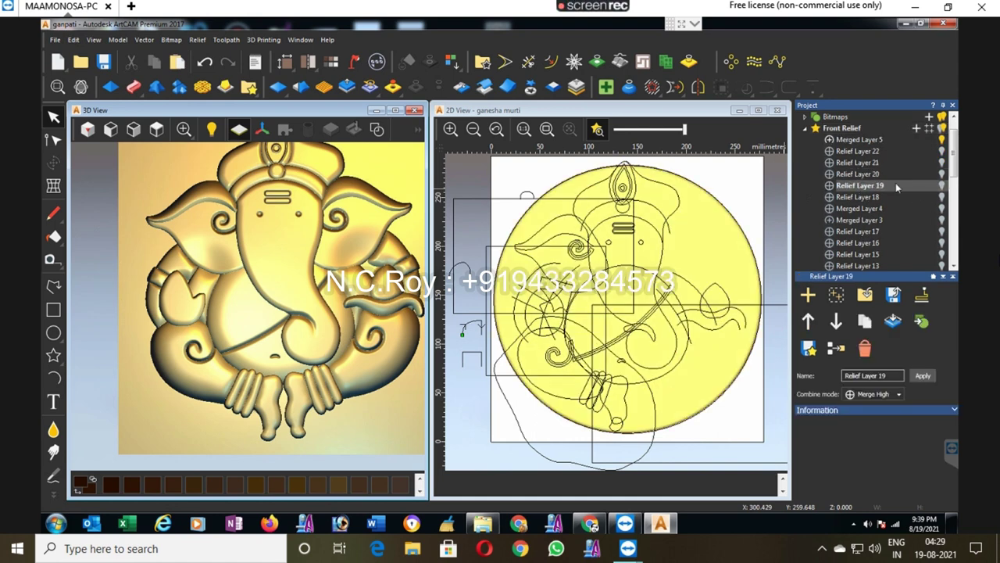
click(808, 321)
click(808, 320)
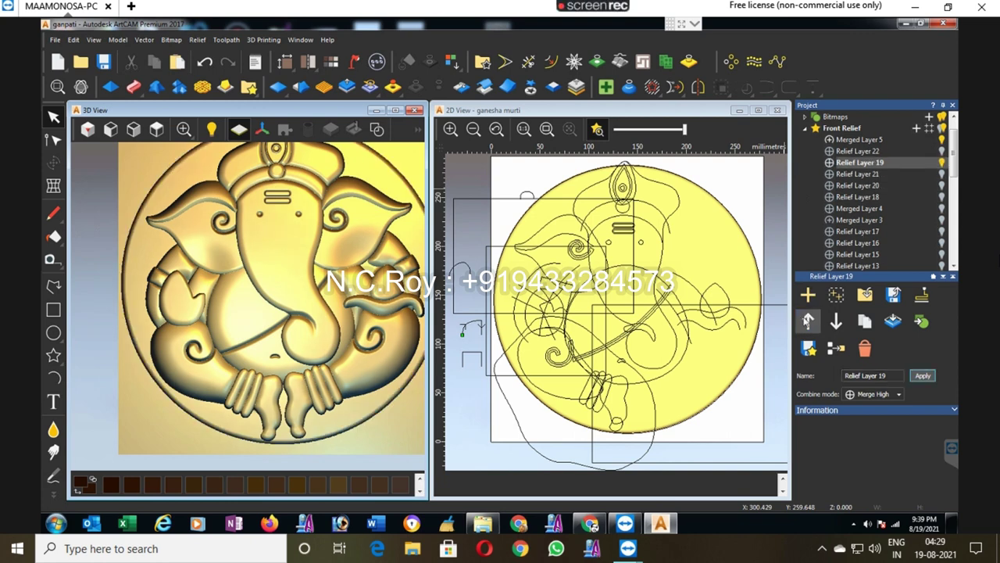
click(808, 320)
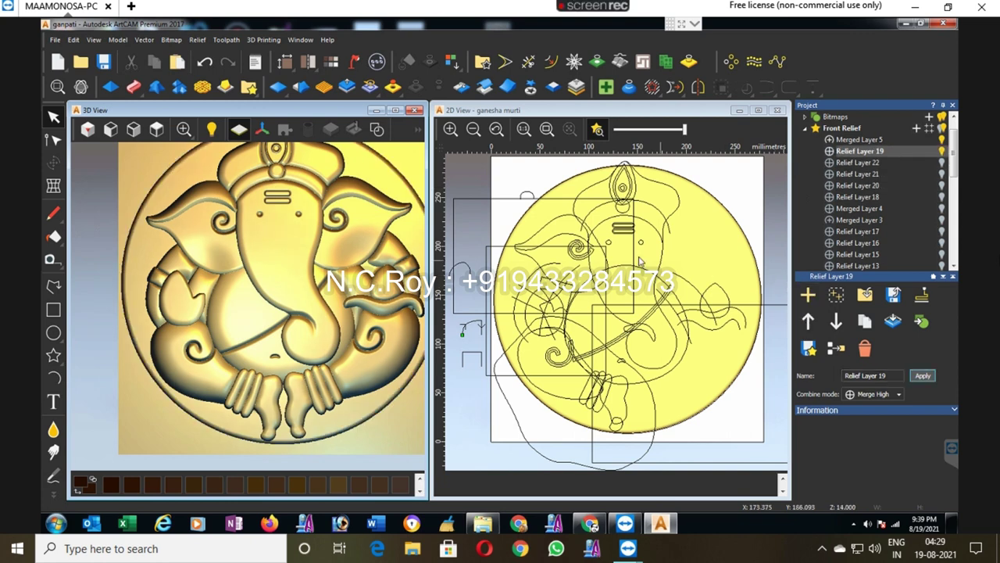
click(80, 87)
mouse_move(290, 283)
mouse_down()
mouse_move(272, 279)
mouse_move(289, 281)
mouse_up()
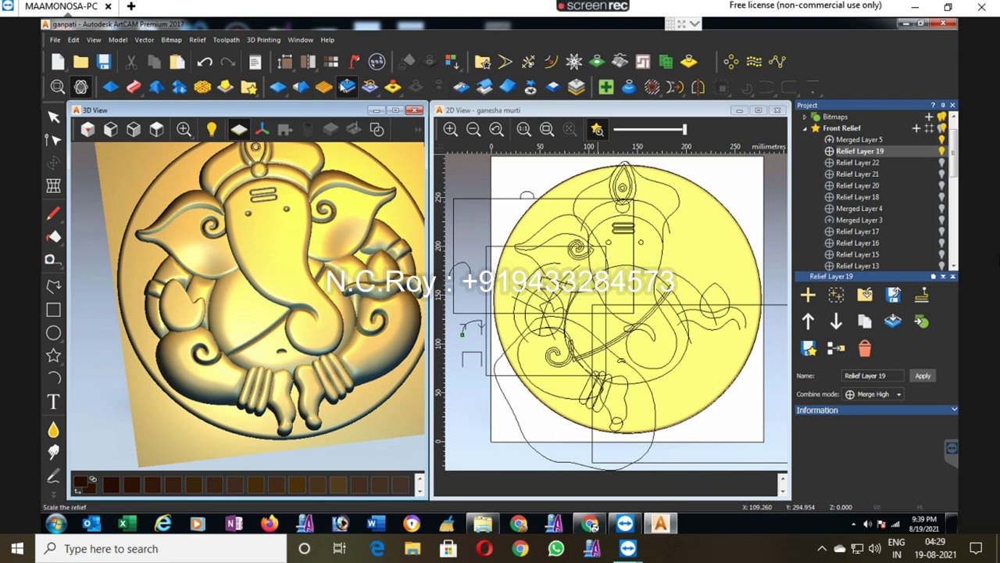
Step: Check the relief's current scale height in Scale Relief without rescaling it
click(347, 87)
click(938, 258)
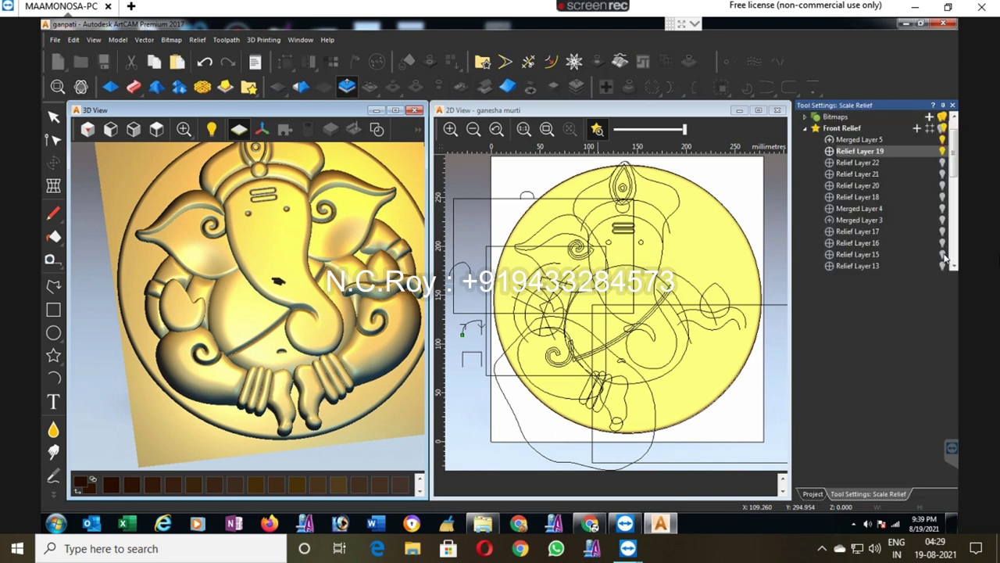
click(346, 87)
drag(860, 175, 800, 175)
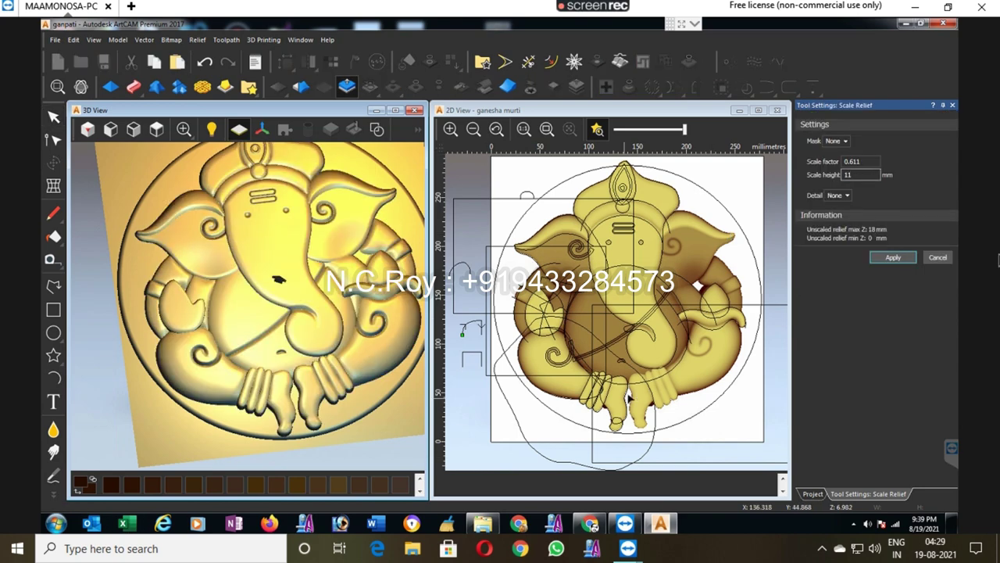
click(937, 257)
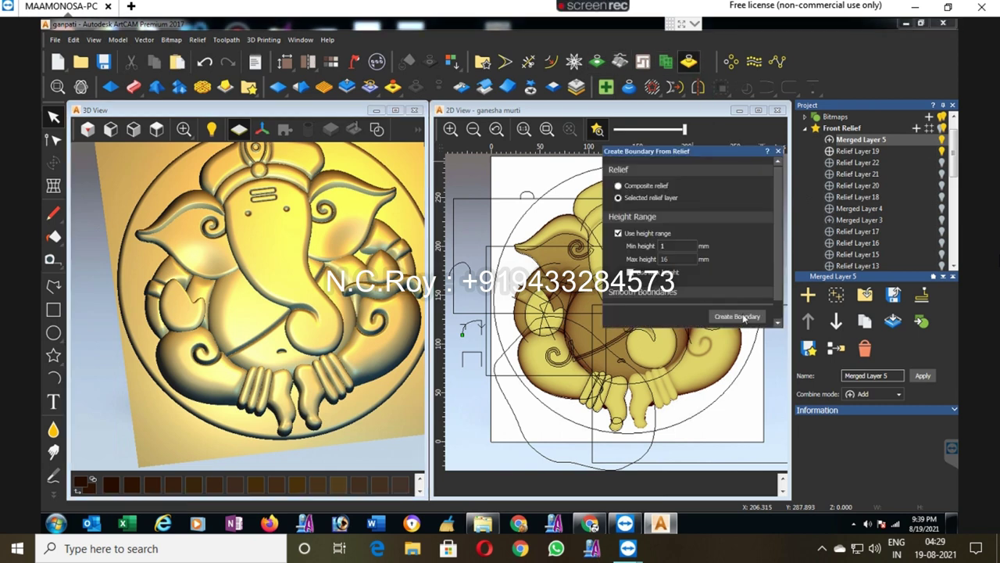
Step: Create a boundary vector from Merged Layer 5 over its 1–16 mm height range
click(752, 319)
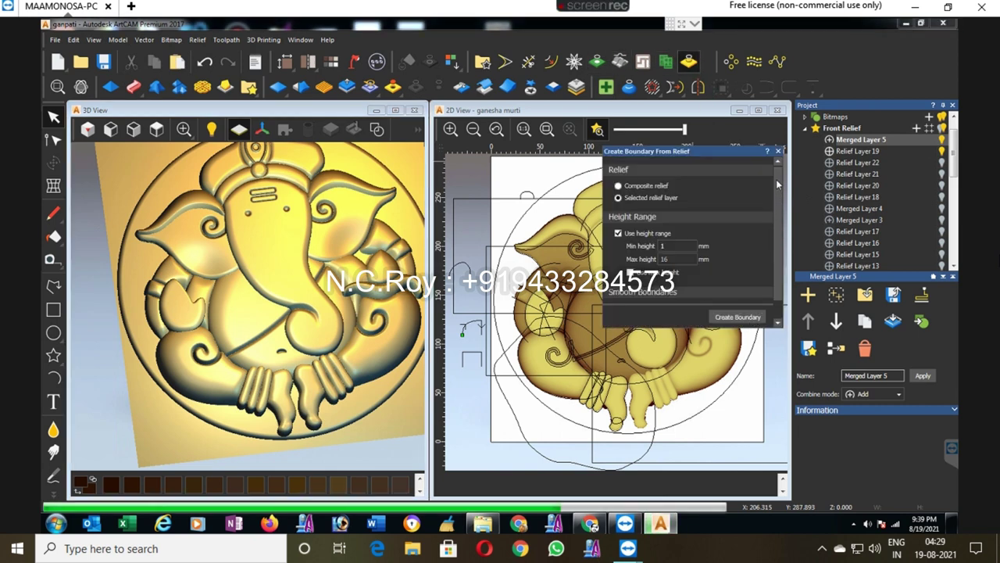
click(778, 150)
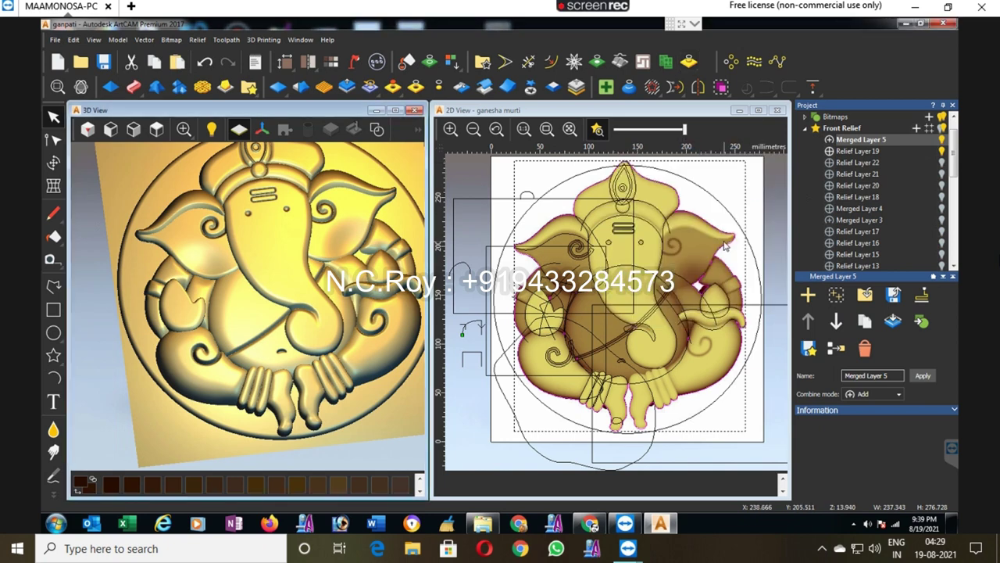
click(731, 267)
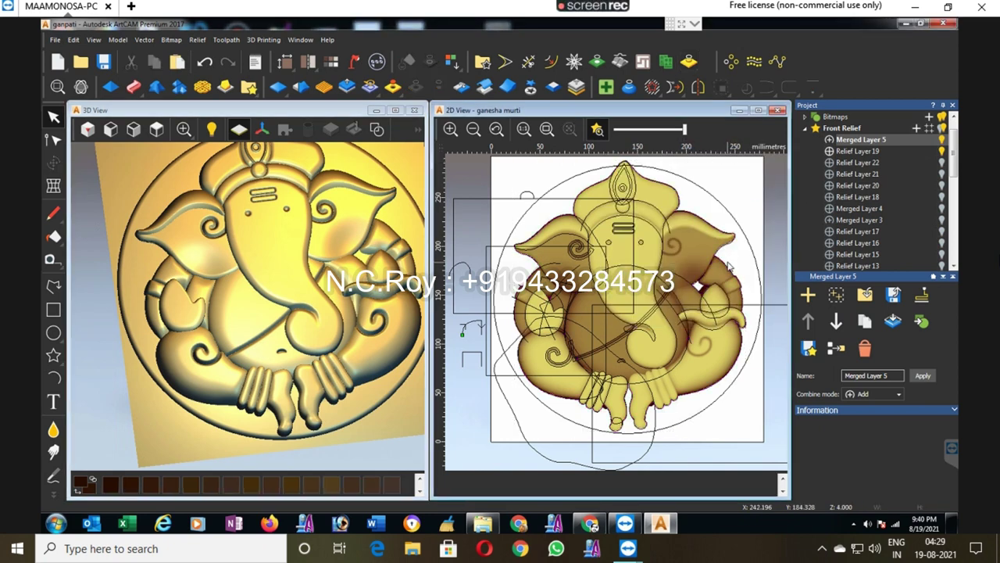
Step: Fill Ganesha's boundary vector with a 0.1 mm Plane shape using Merge High
click(728, 266)
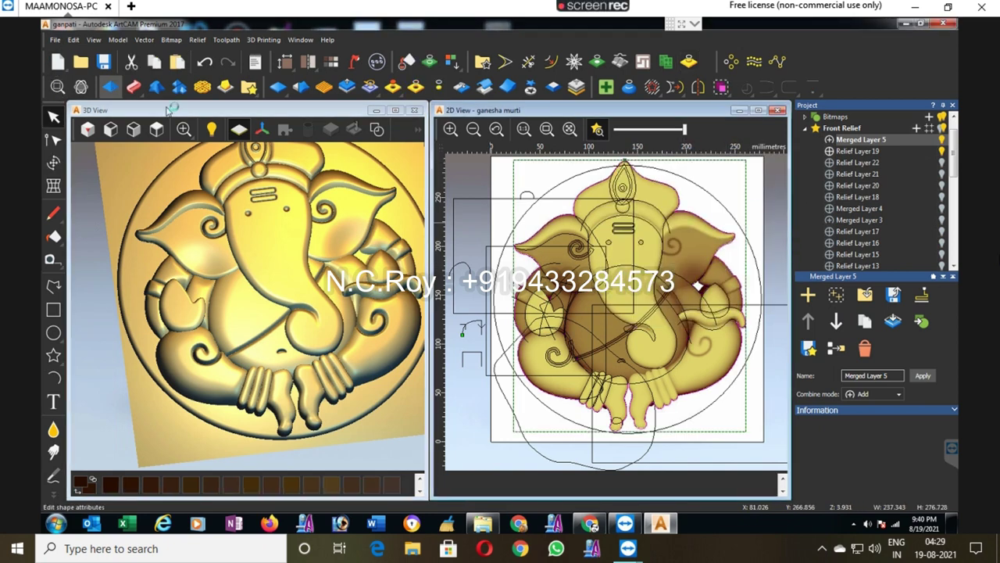
click(839, 452)
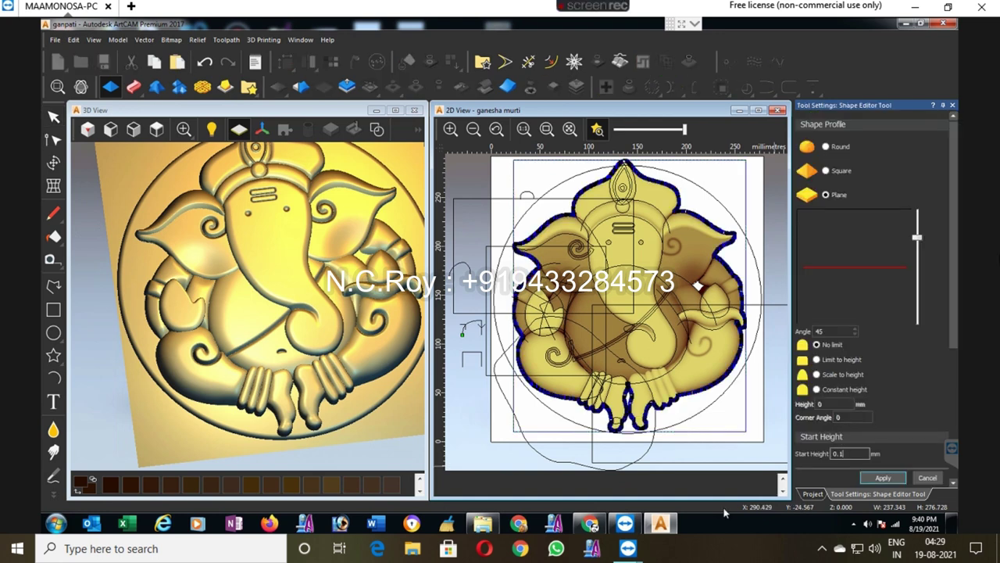
scroll(950, 300, down, 5)
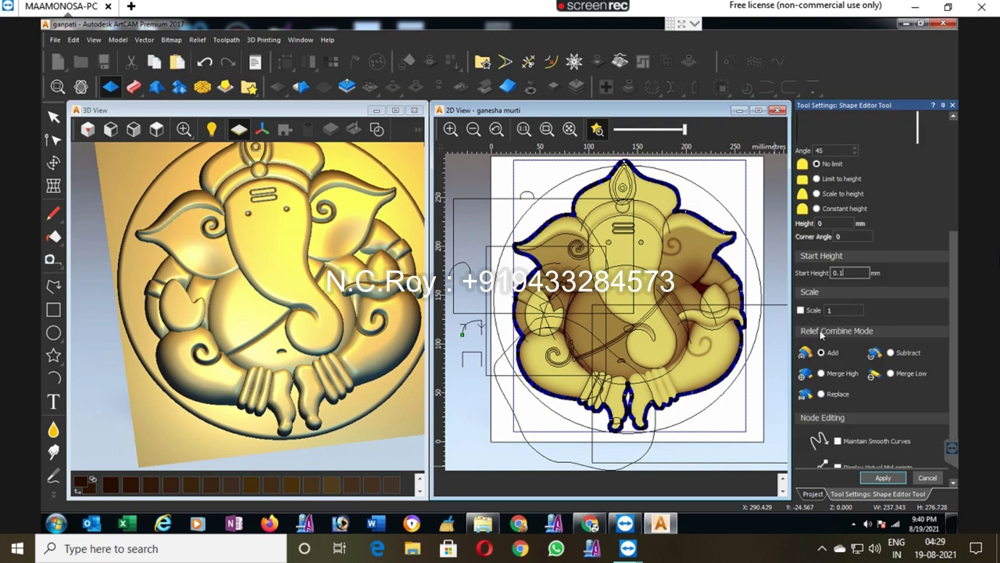
click(883, 478)
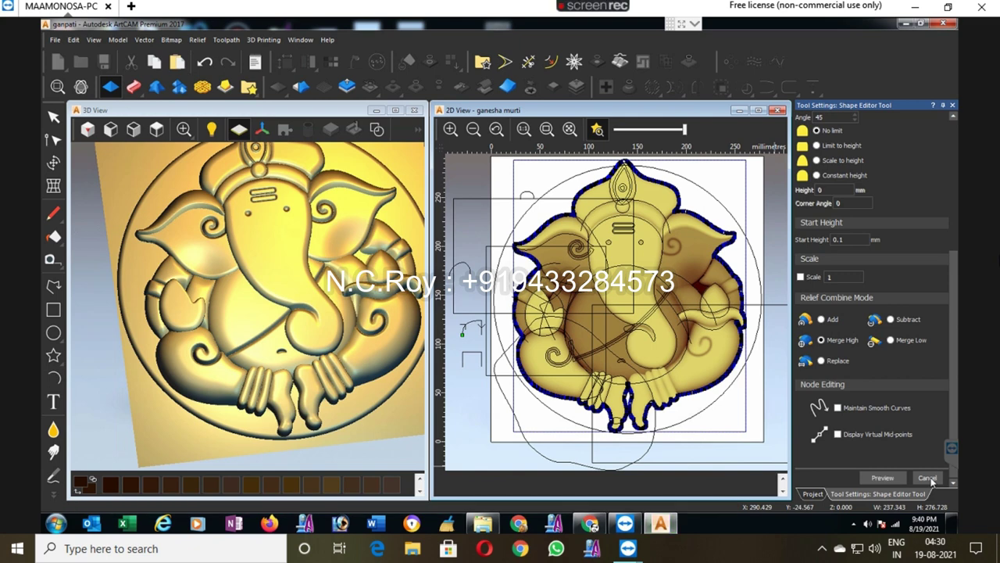
click(929, 477)
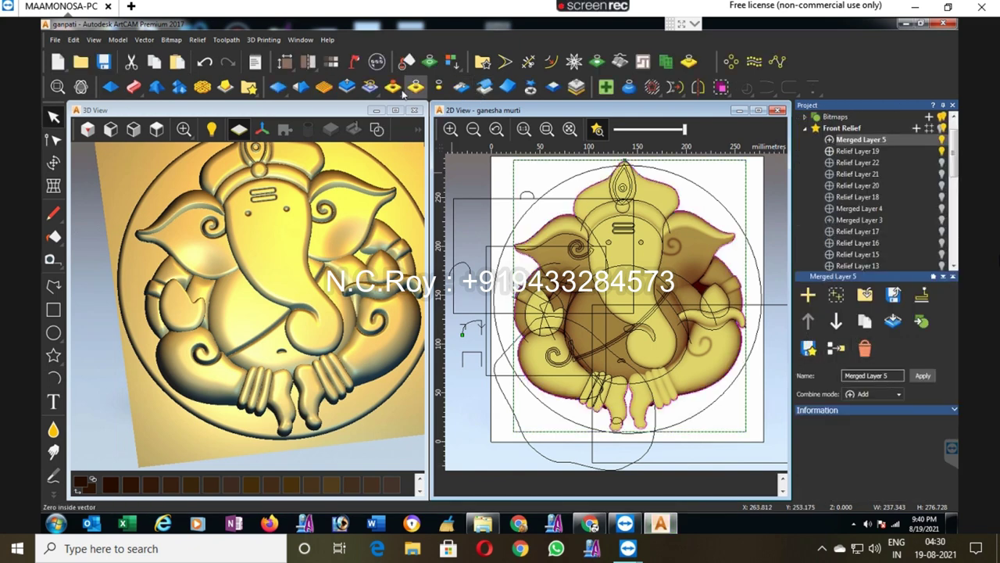
Step: Scale the relief height from 18 mm to 11 mm
click(347, 86)
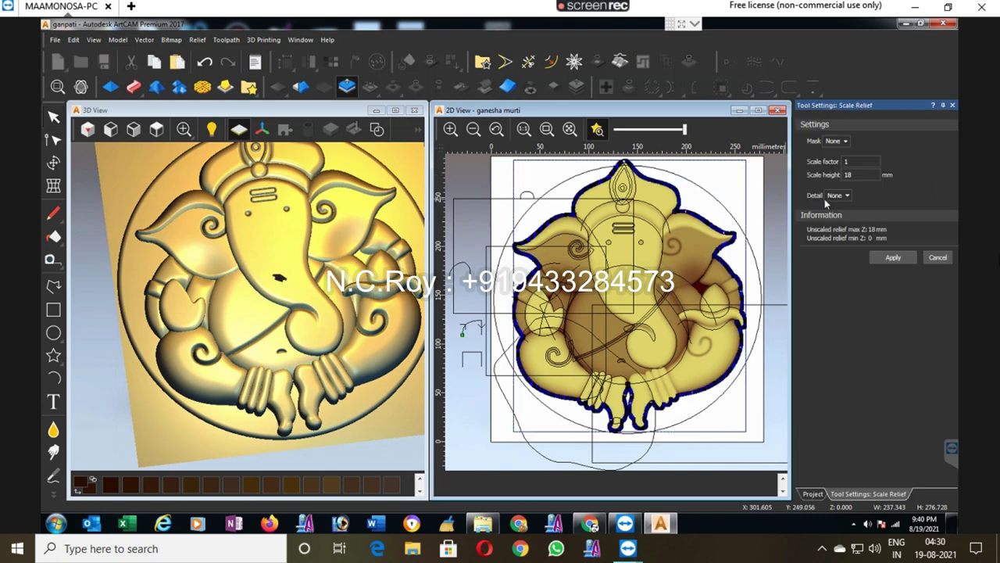
double_click(855, 175)
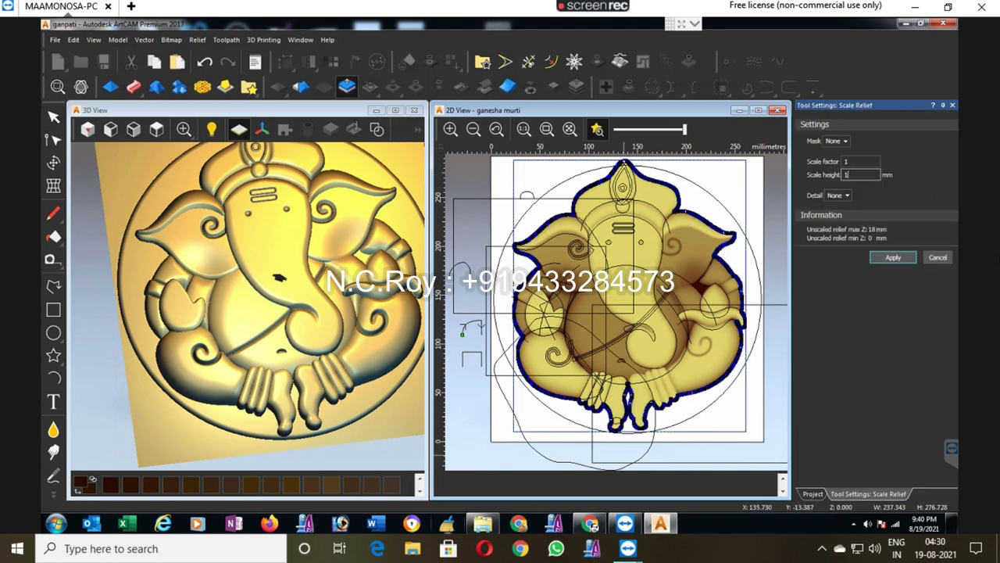
text(1)
click(899, 260)
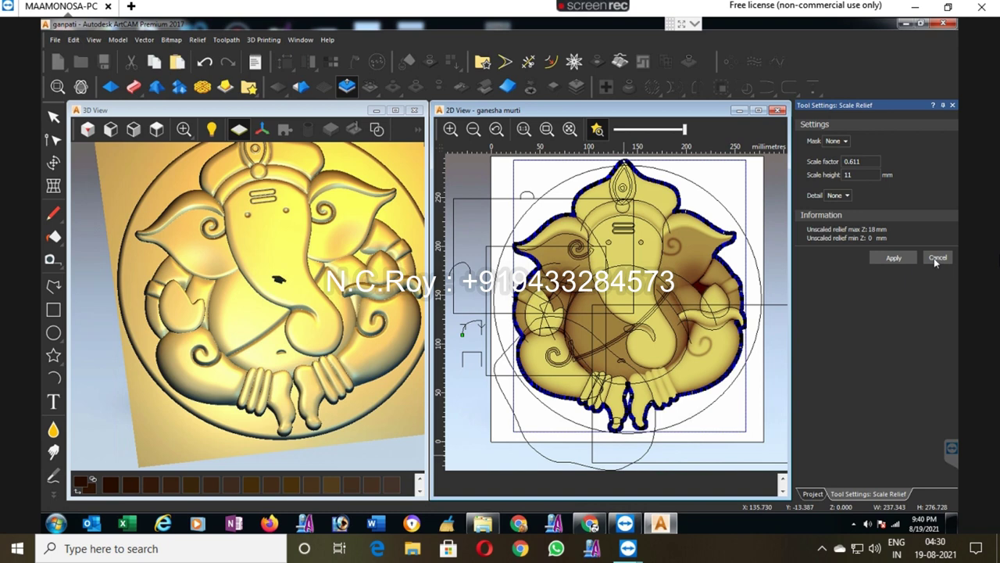
click(938, 257)
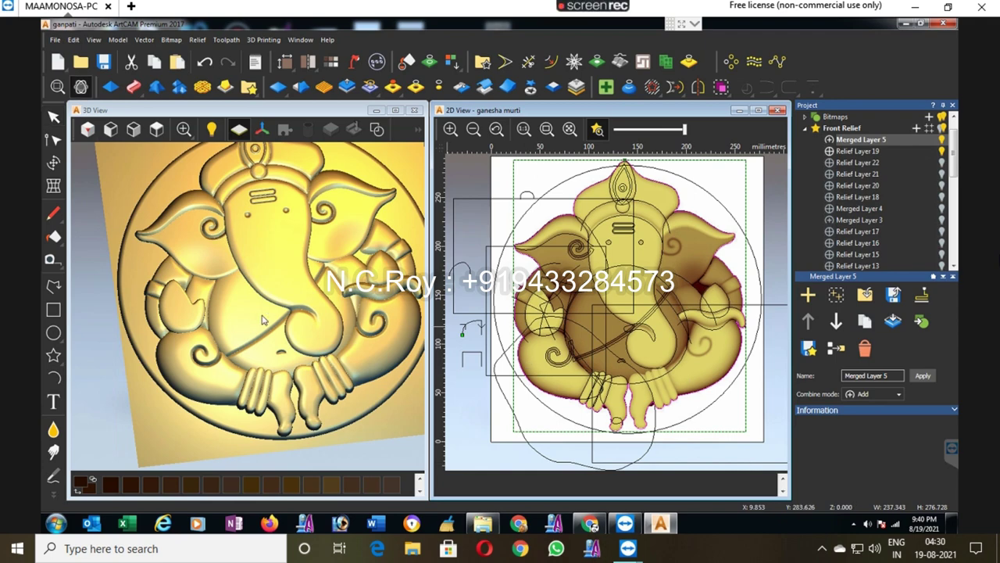
Step: Orbit the scaled relief to inspect it, then turn it back to face the hands
mouse_move(234, 297)
mouse_down()
mouse_move(348, 205)
mouse_move(215, 374)
mouse_move(336, 366)
mouse_up()
scroll(336, 359, up, 2)
scroll(298, 325, up, 3)
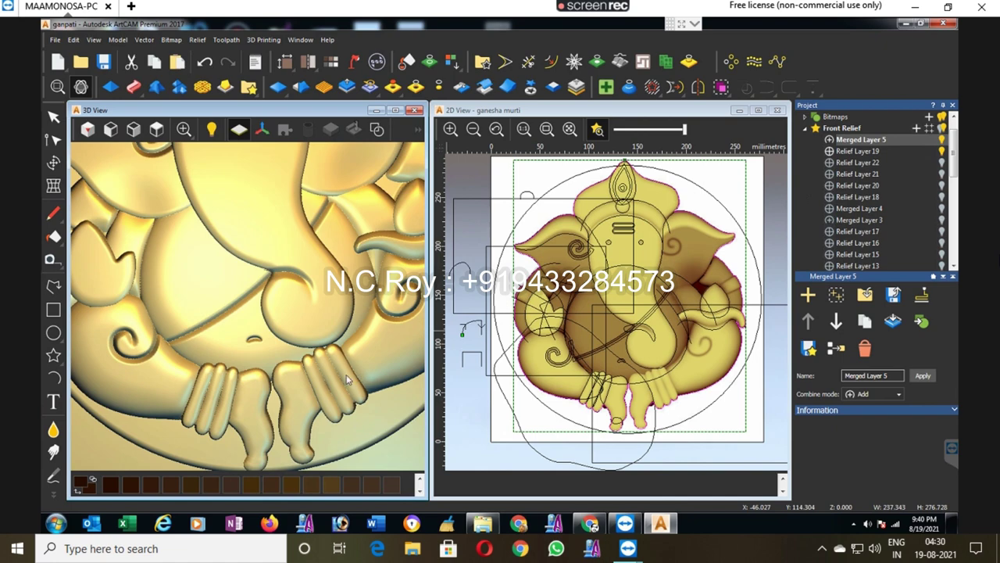
scroll(273, 324, down, 3)
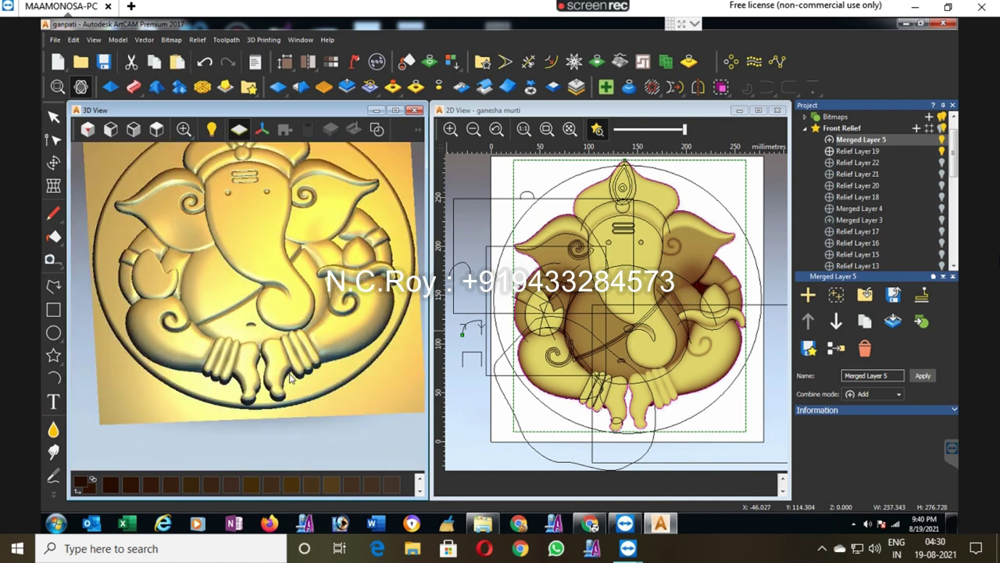
scroll(270, 320, up, 3)
drag(269, 321, 367, 356)
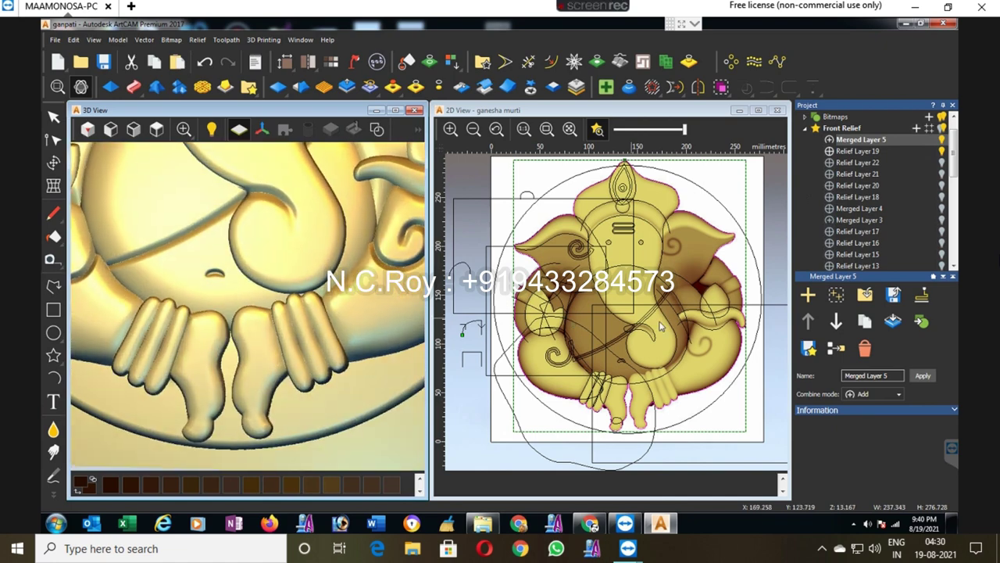
Step: Add a new relief layer and a new vector layer, hiding vectors and showing Merged Layer 5
click(916, 129)
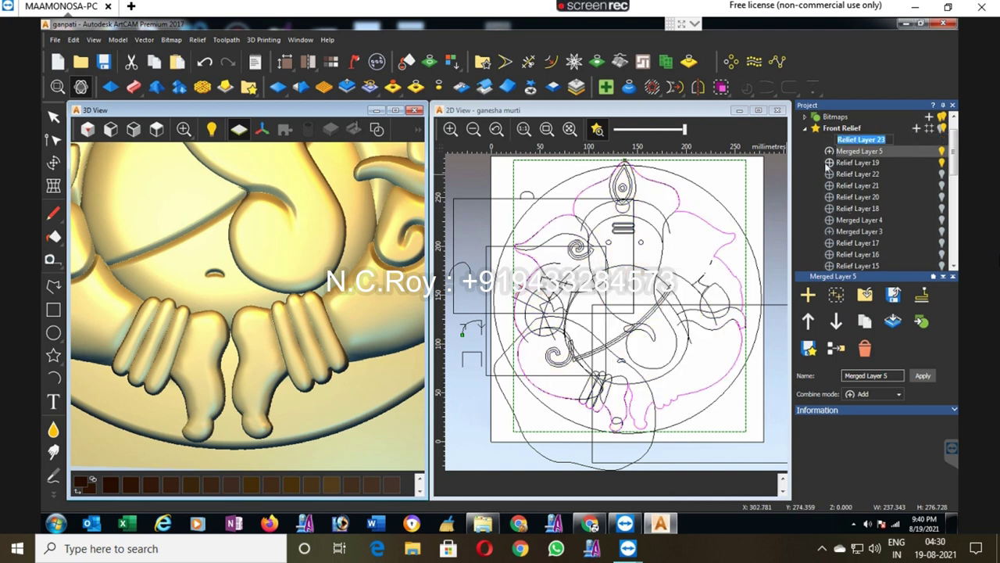
key(Return)
drag(949, 156, 949, 146)
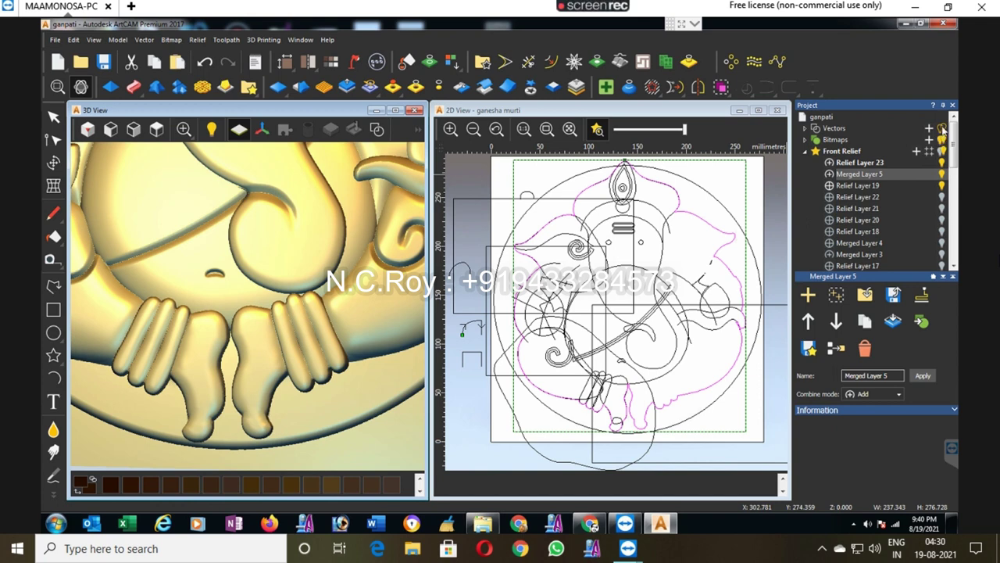
click(943, 128)
click(930, 128)
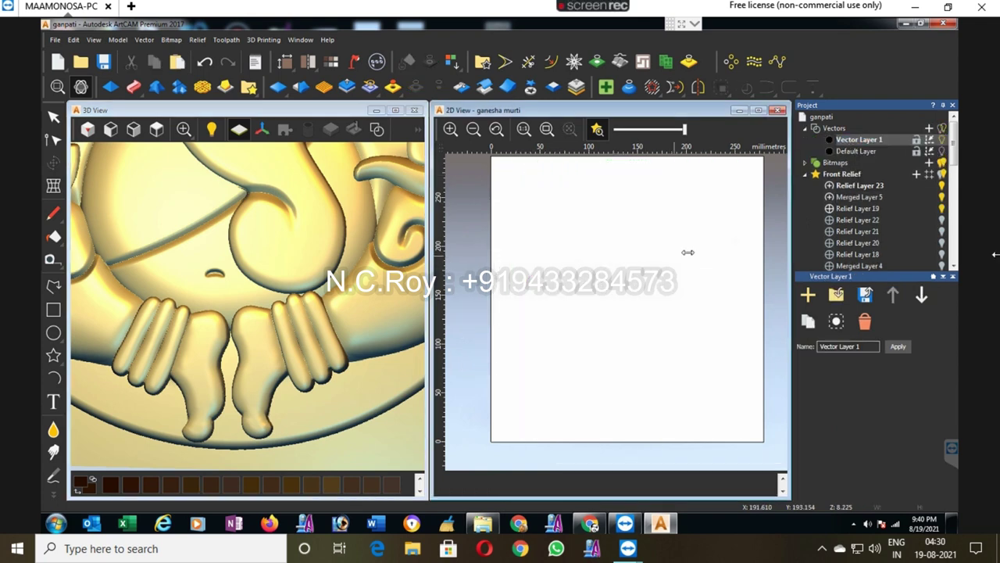
click(875, 201)
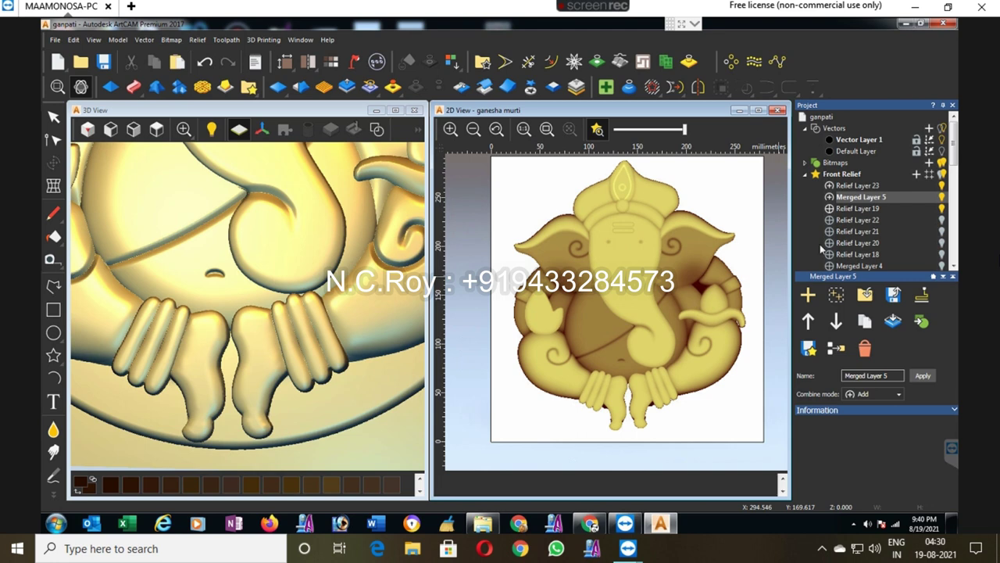
scroll(595, 402, up, 3)
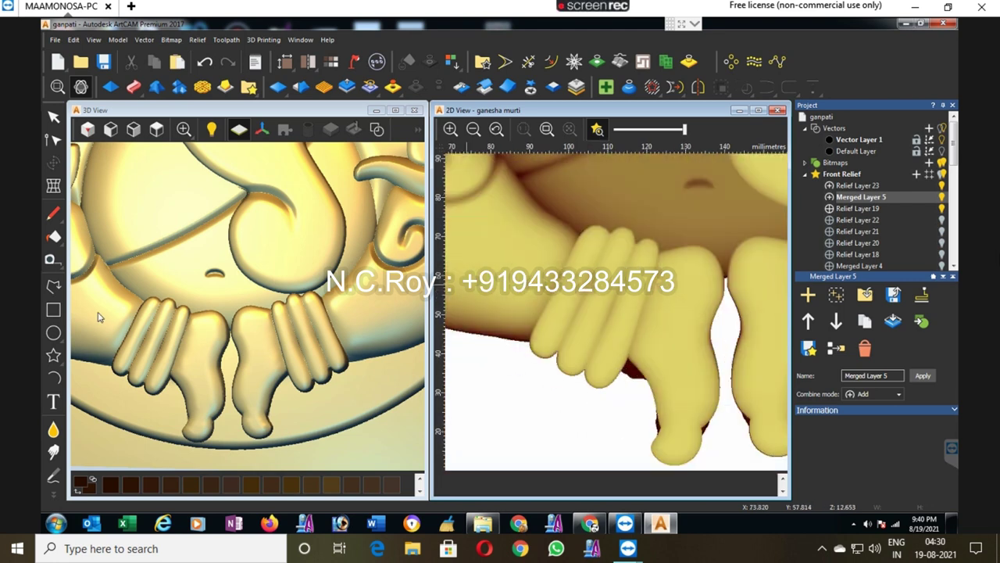
Step: Draw two three-point arc lines across the left hand's fingers for the bangles
click(54, 378)
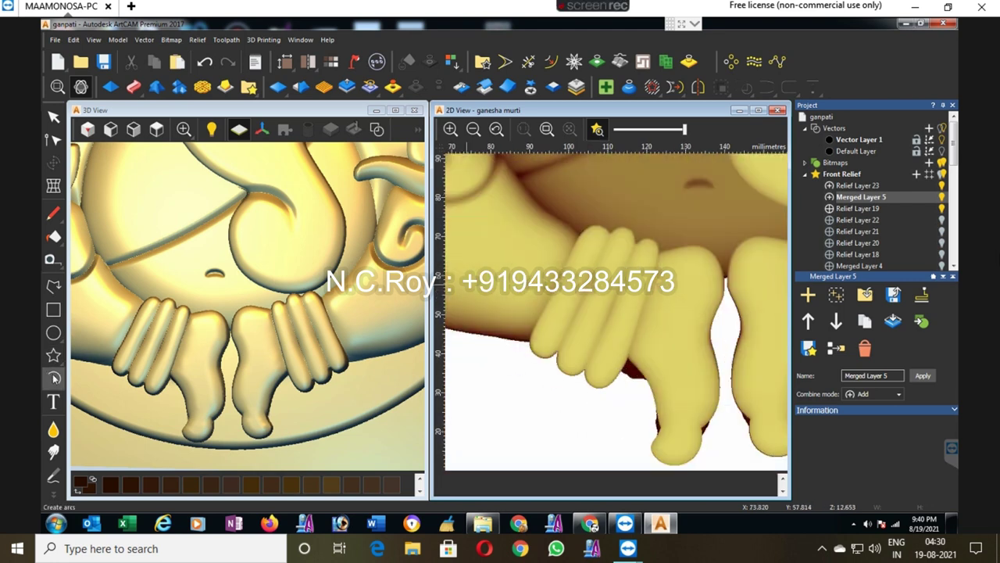
click(609, 234)
click(558, 346)
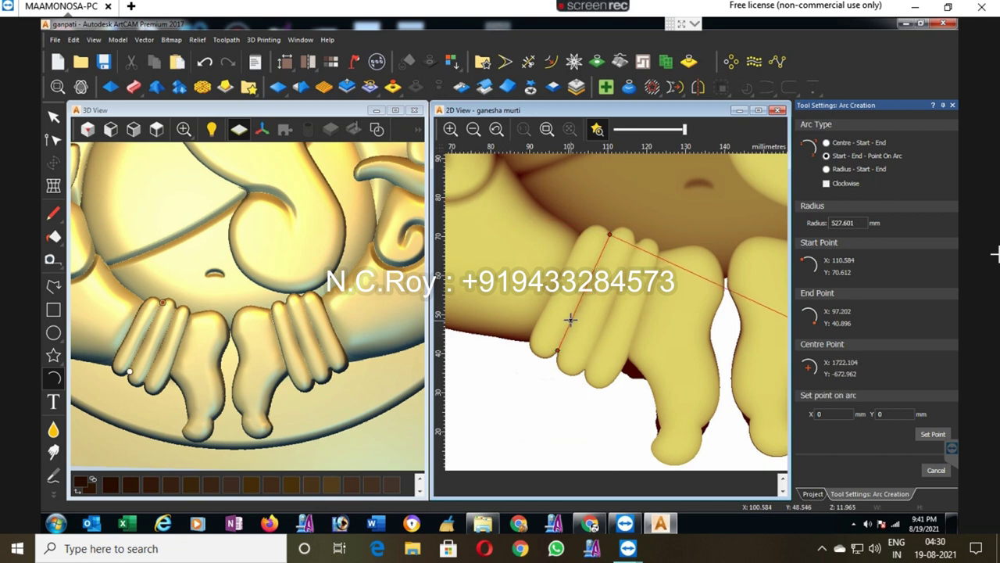
click(570, 320)
click(635, 243)
click(583, 368)
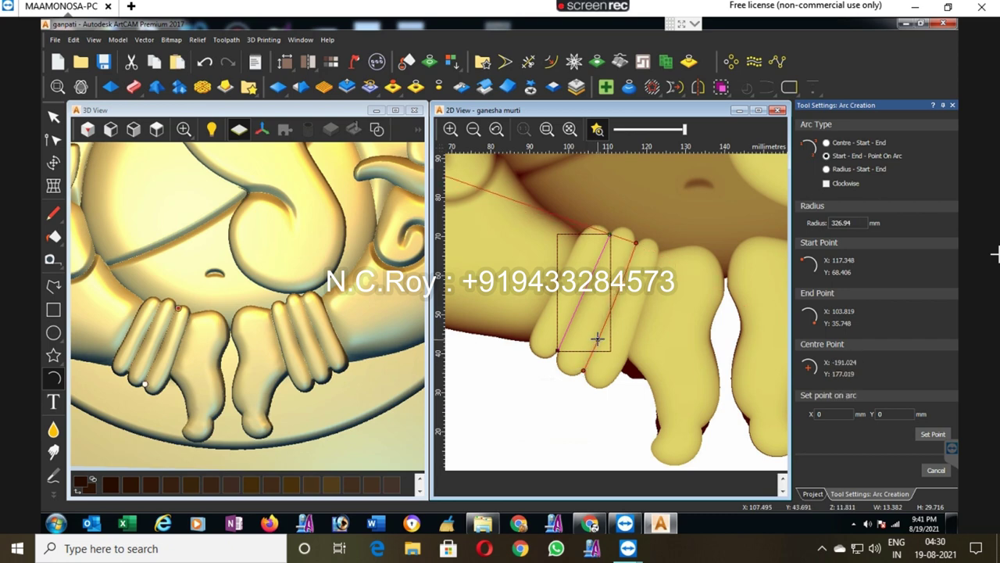
click(592, 339)
Step: Draw two three-point arc lines across the right hand's fingers for the bangles
scroll(638, 313, up, 3)
scroll(616, 296, up, 2)
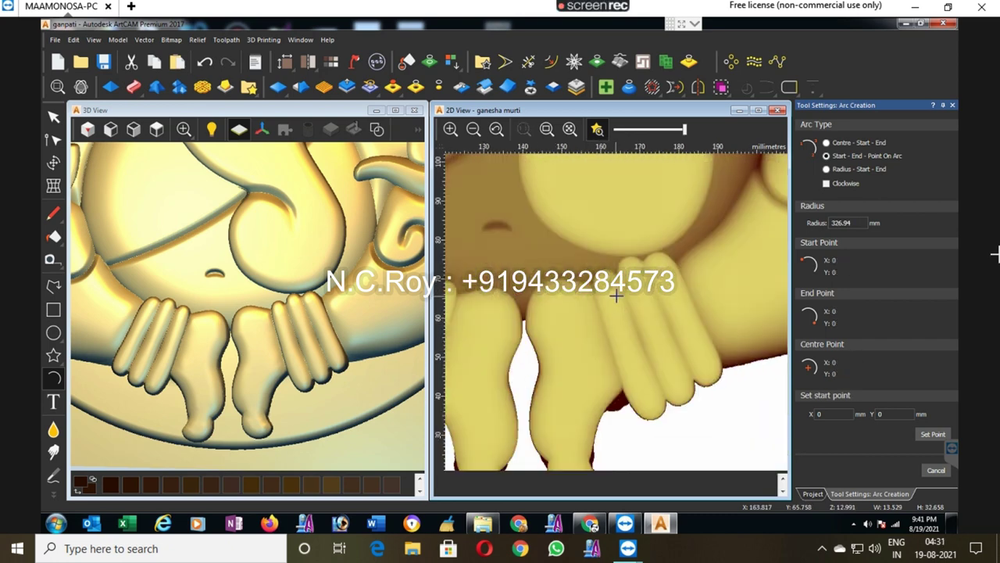
click(616, 275)
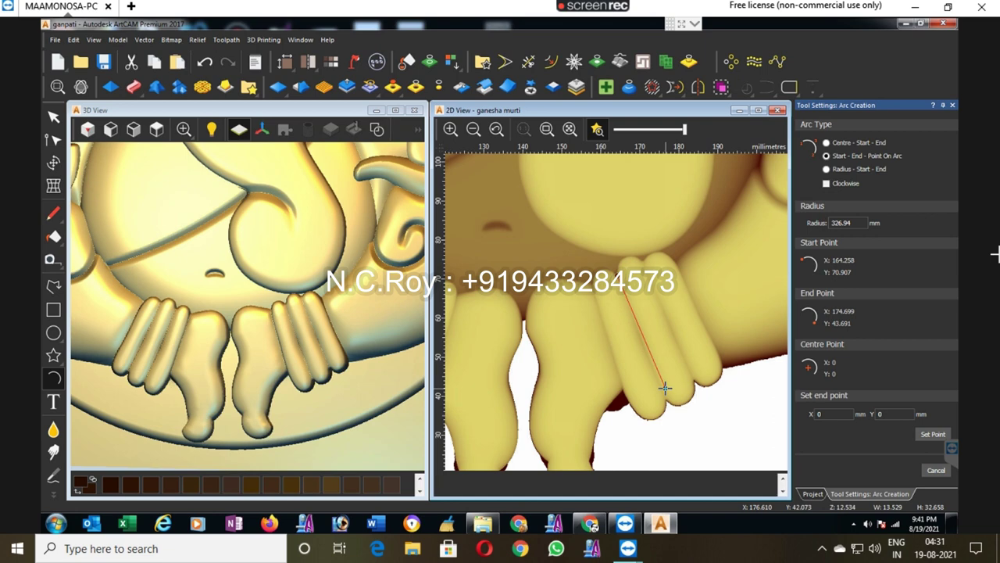
click(664, 400)
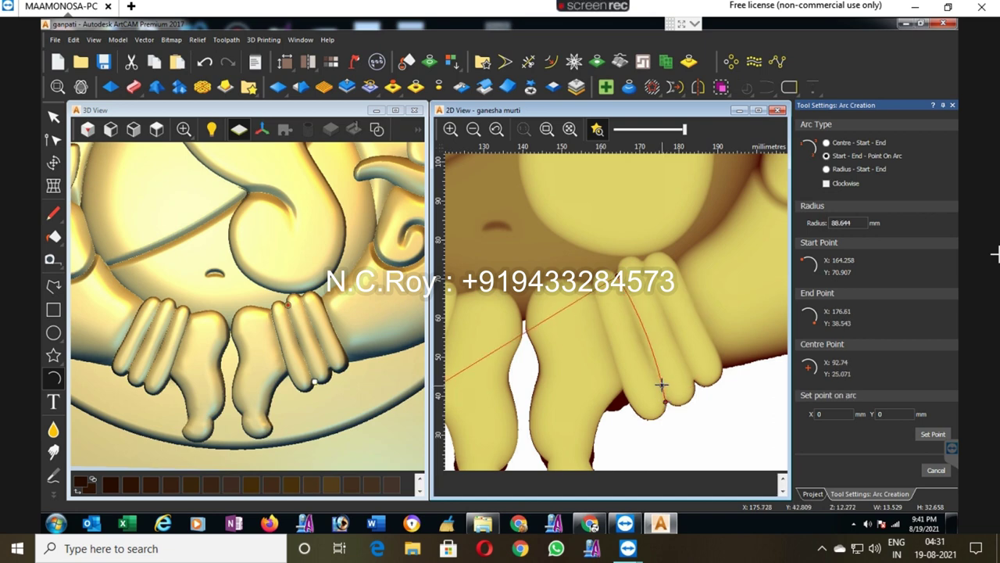
click(641, 344)
click(642, 260)
click(694, 381)
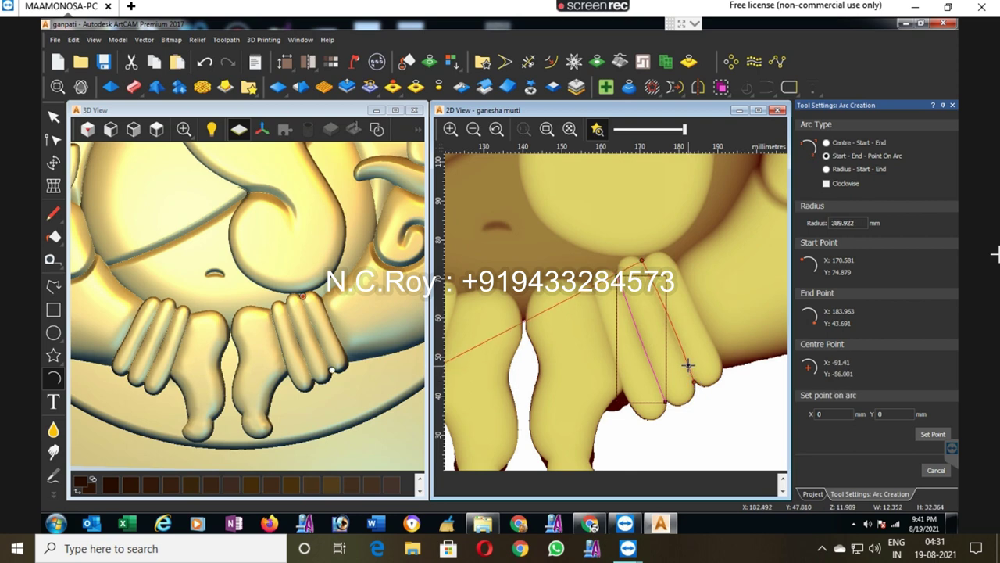
click(686, 363)
click(54, 140)
scroll(633, 266, up, 3)
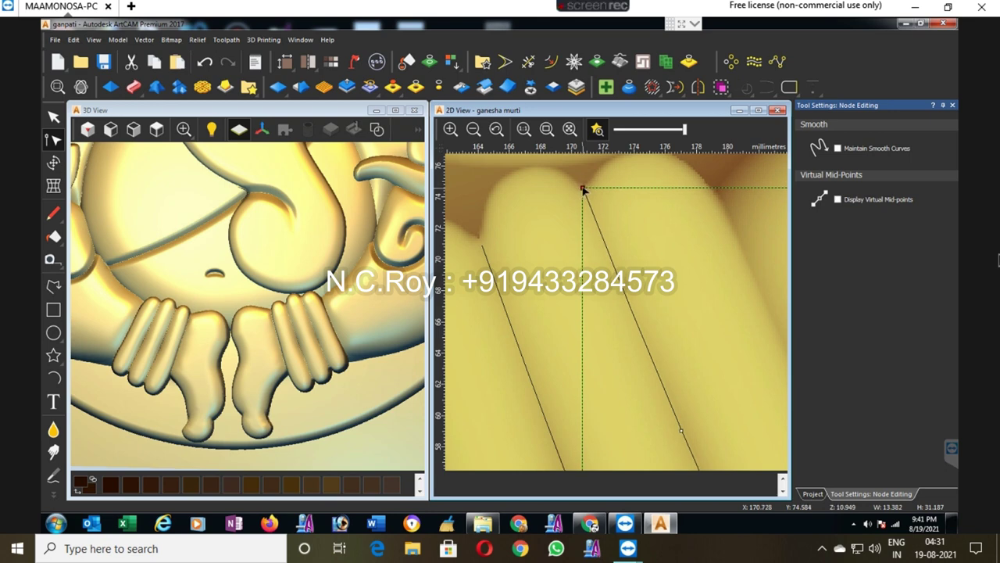
Step: Offset the two bangle lines 1 mm on both sides as ridge outlines on Relief Layer 23
scroll(677, 281, down, 5)
scroll(661, 314, down, 3)
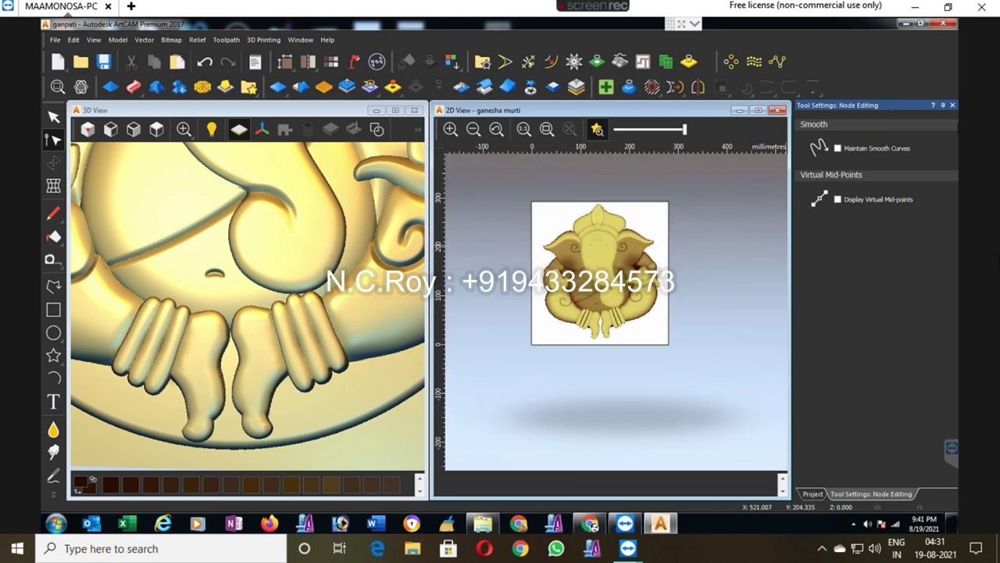
click(953, 105)
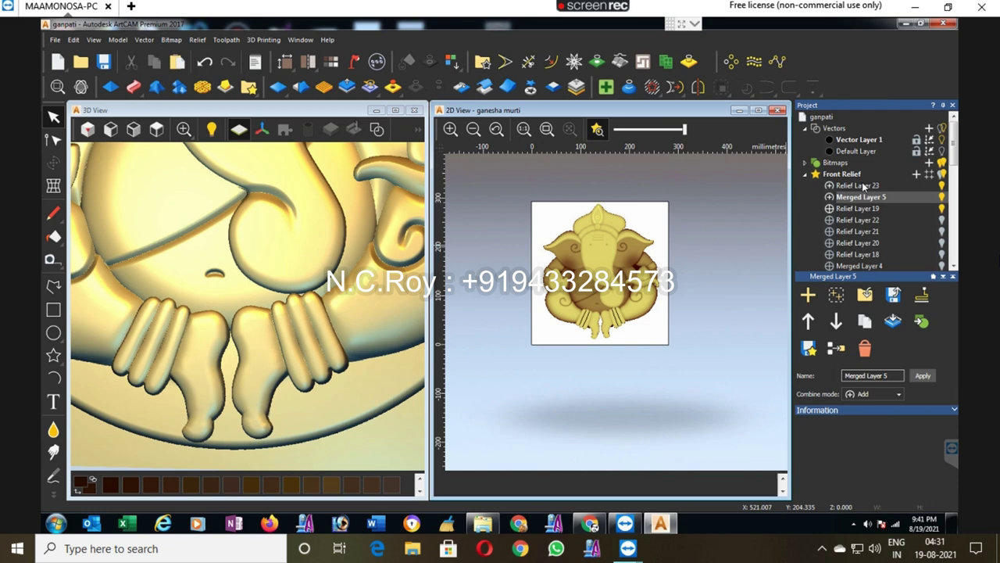
drag(552, 292, 689, 364)
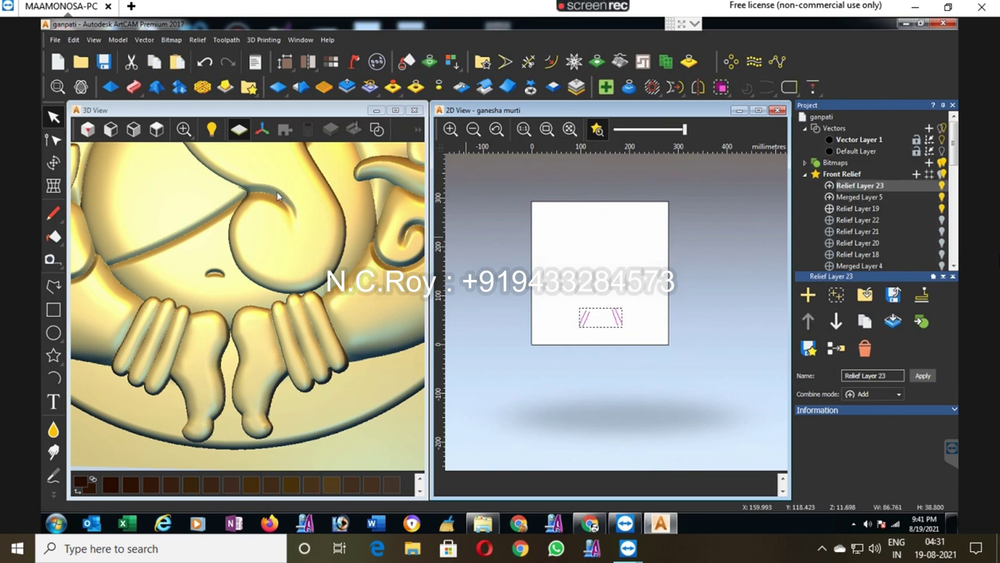
click(108, 87)
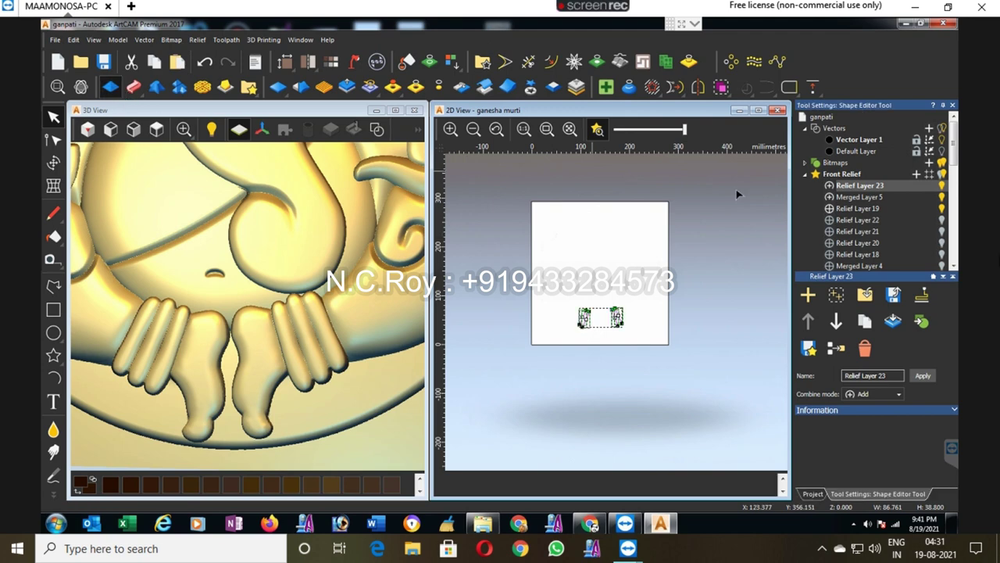
click(952, 106)
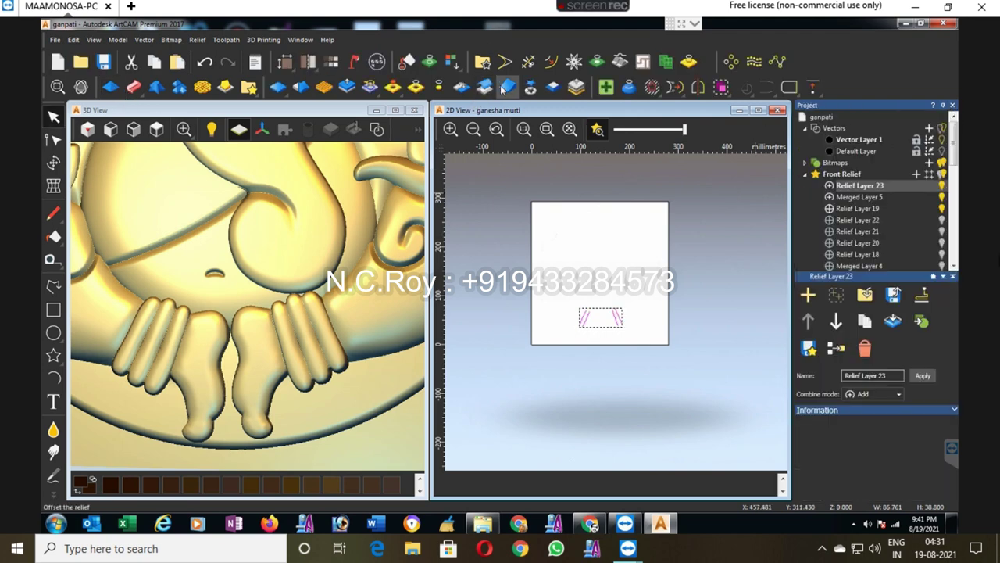
click(551, 61)
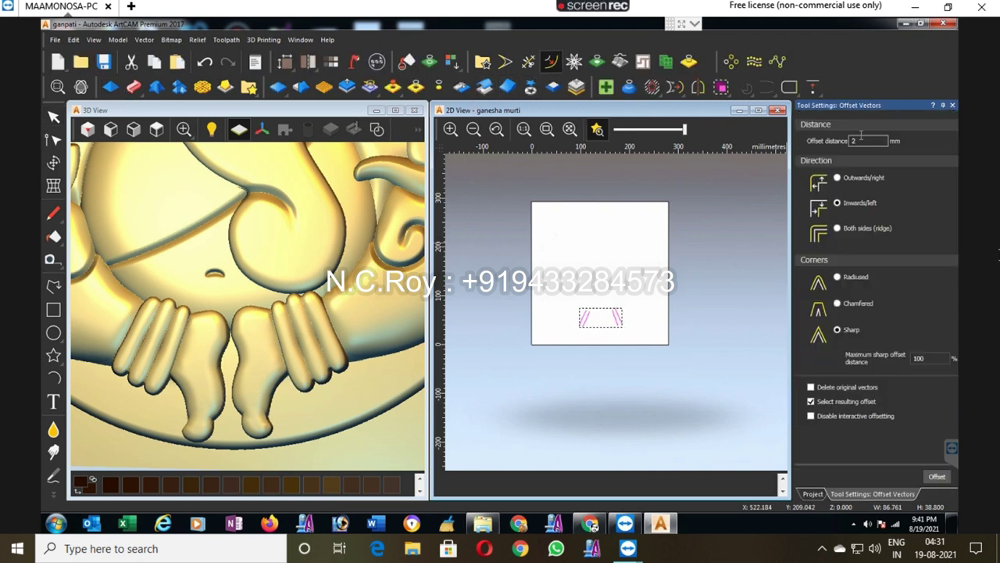
click(837, 228)
text(1)
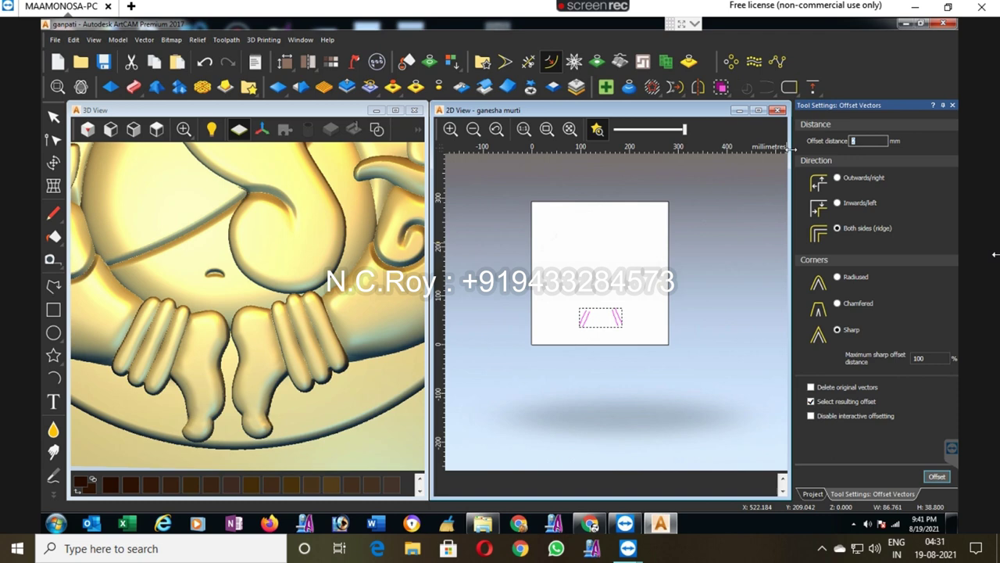
click(934, 476)
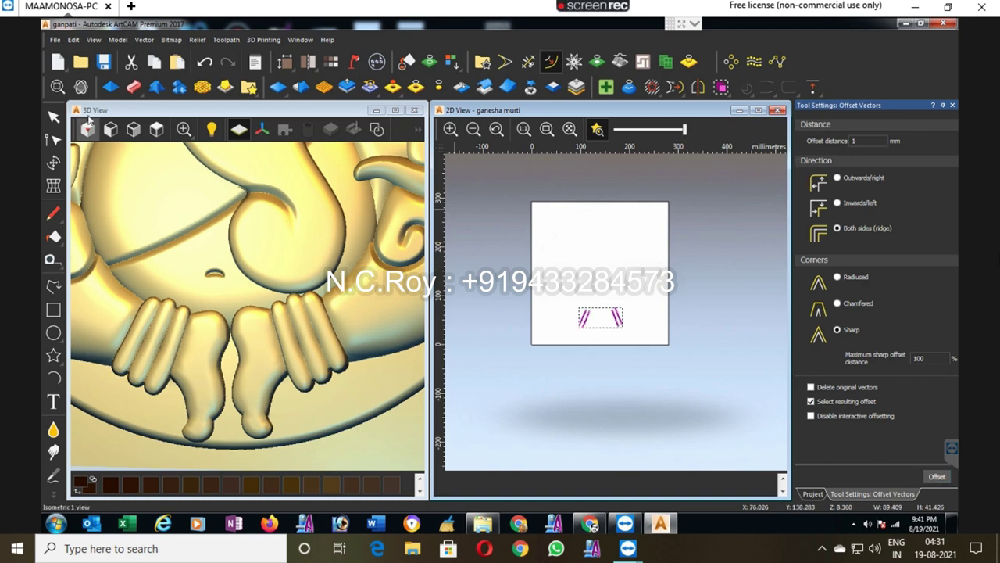
Step: Subtract the outlines as Square-profile grooves scaled to 3 mm height
click(112, 89)
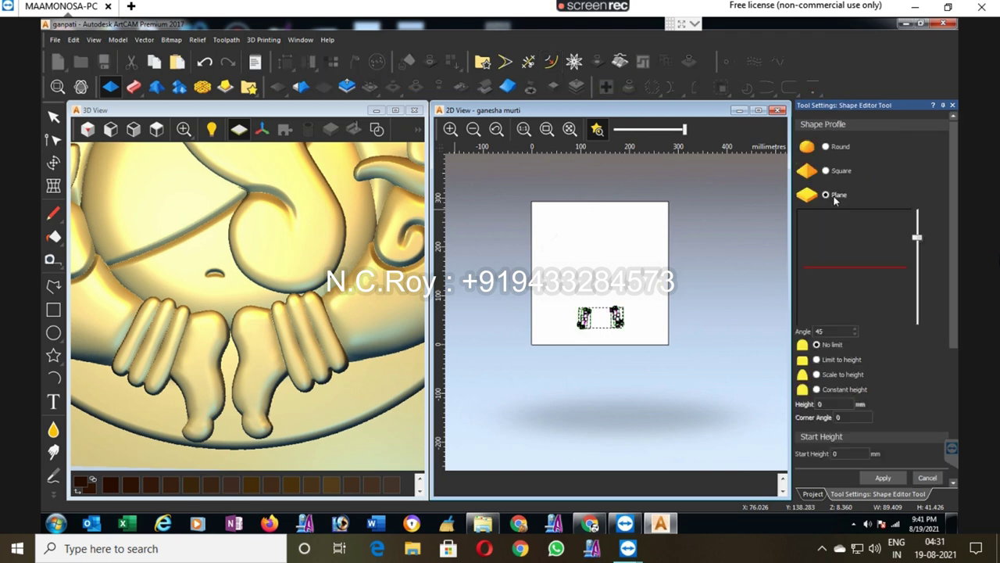
click(828, 172)
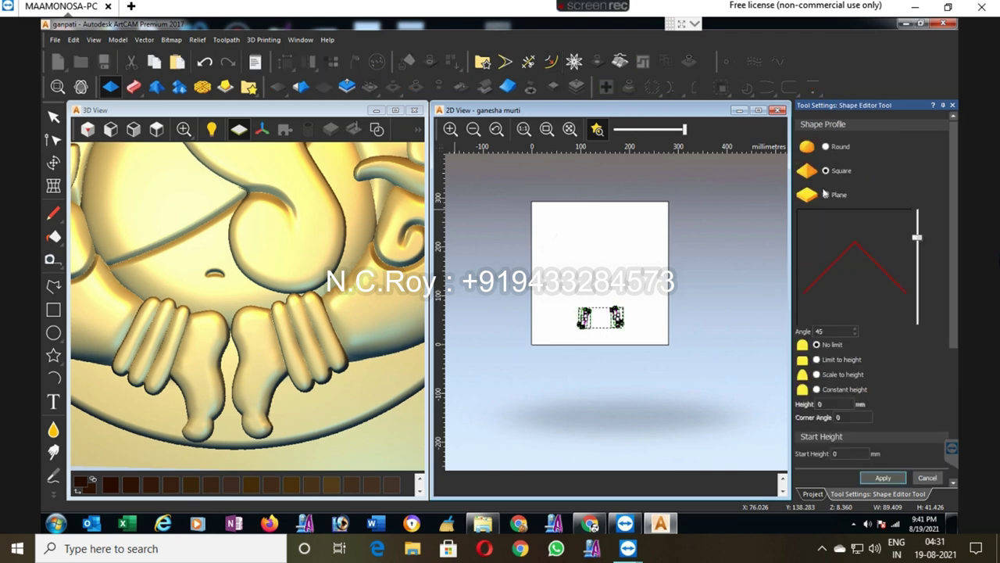
click(817, 374)
click(821, 404)
text(3)
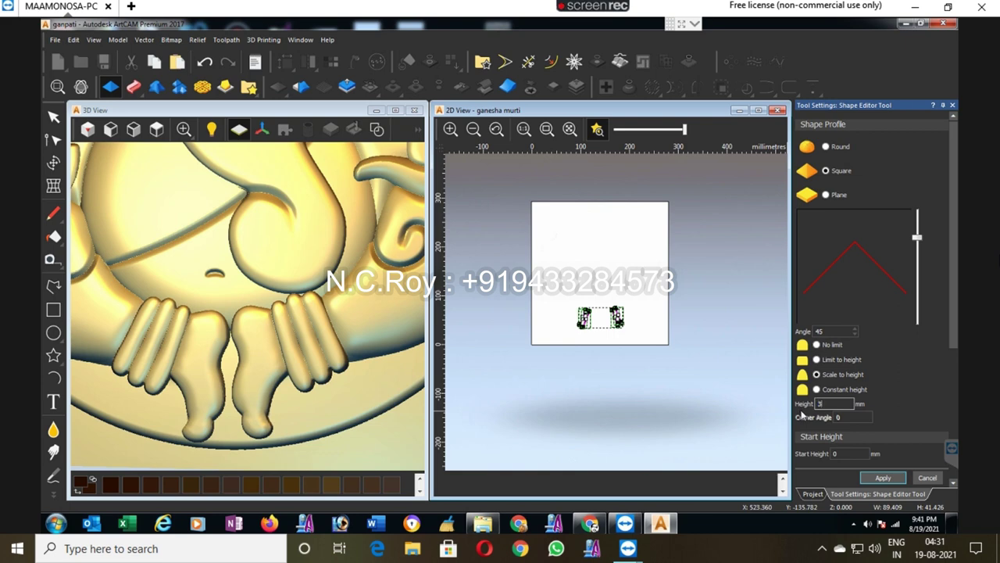
scroll(905, 421, down, 3)
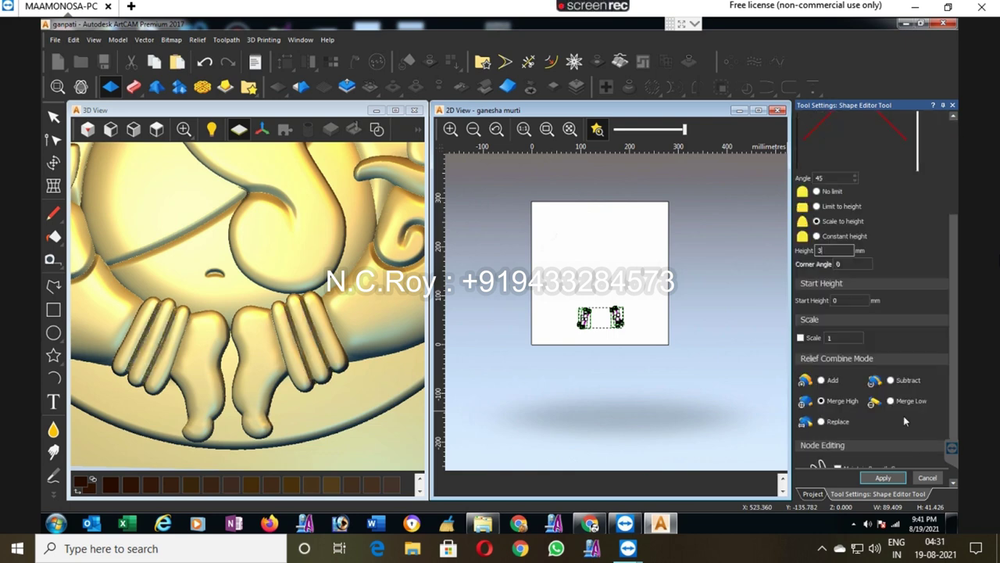
click(883, 477)
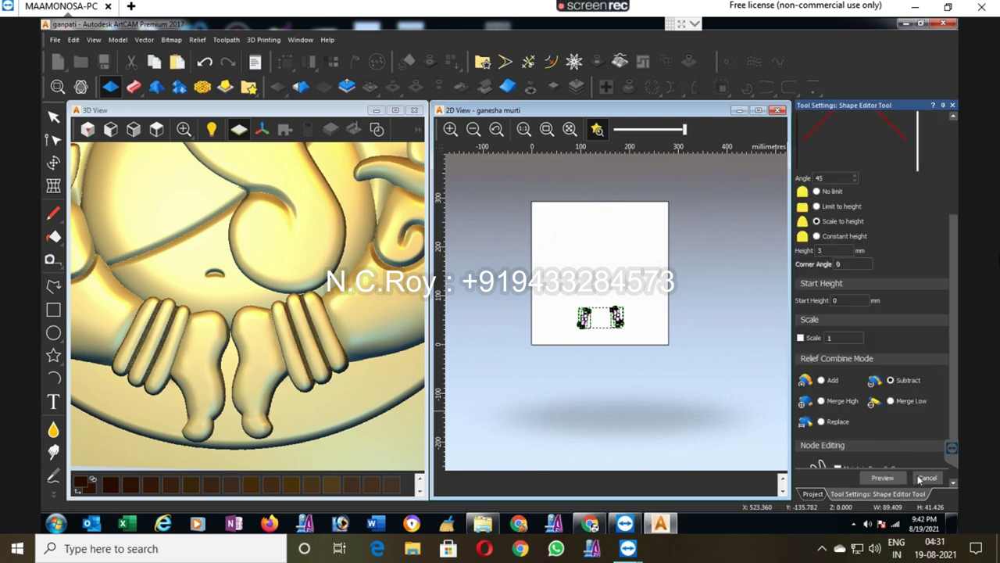
click(289, 249)
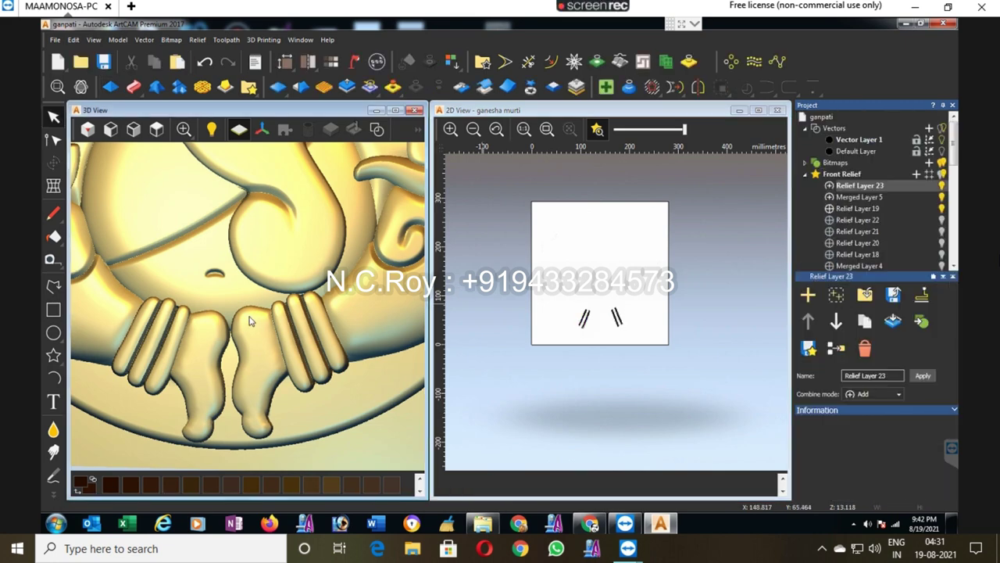
Step: Maximise the 3D view to fill the whole workspace
scroll(247, 319, up, 2)
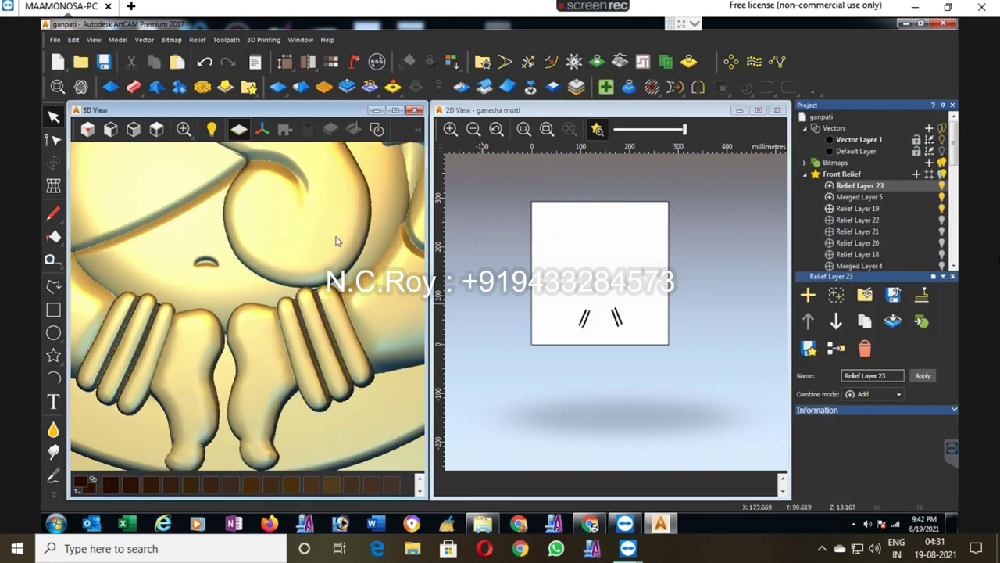
click(396, 110)
key(F3)
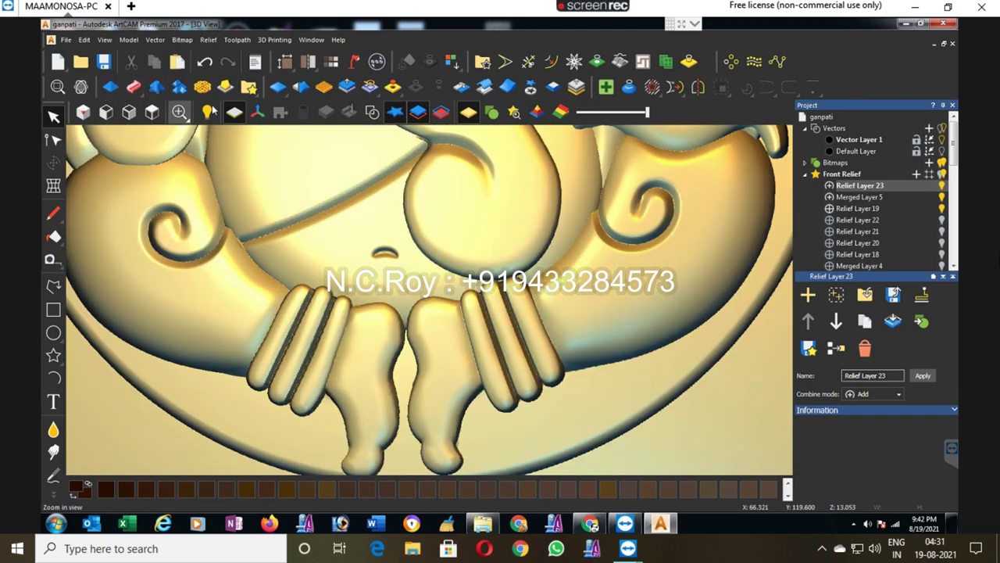
Step: Smooth the grooved bangles with a 130-pixel Smooth brush and tilt the relief to inspect them
click(53, 429)
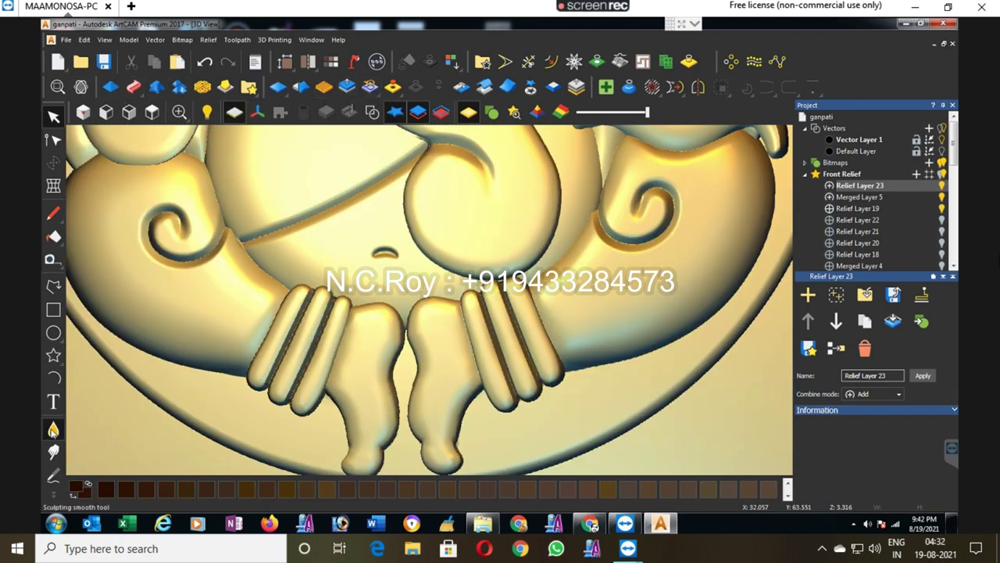
click(890, 244)
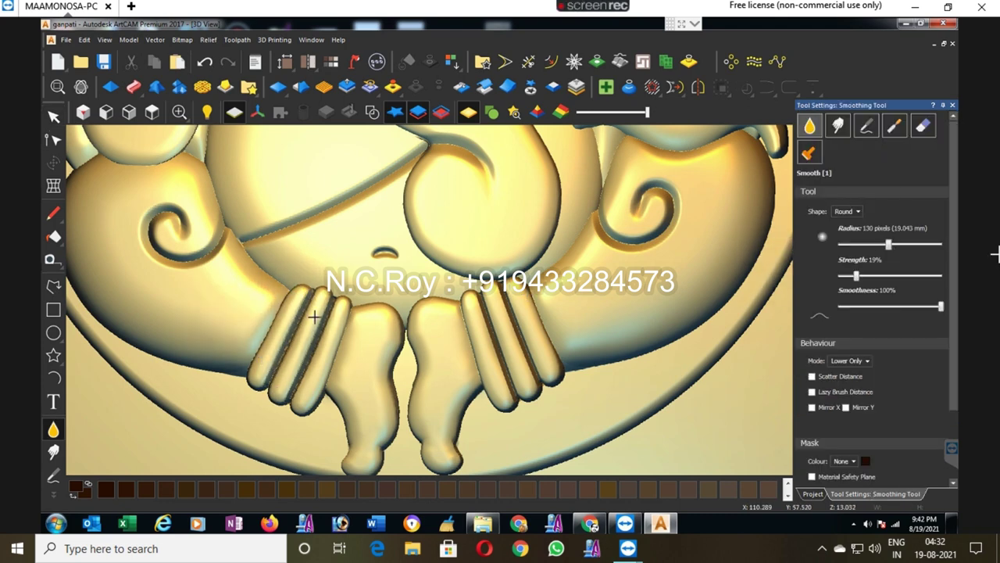
drag(471, 309, 494, 311)
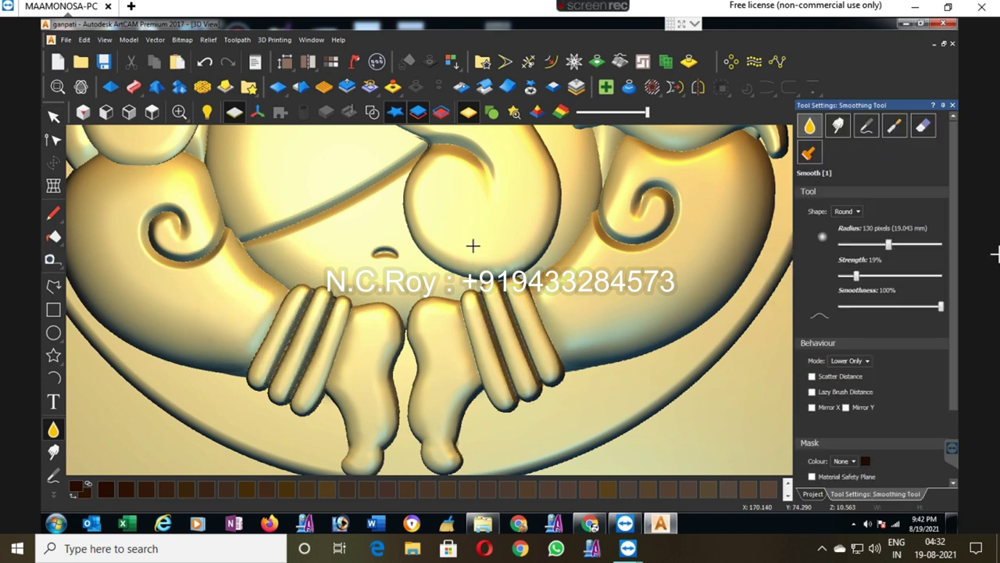
click(81, 87)
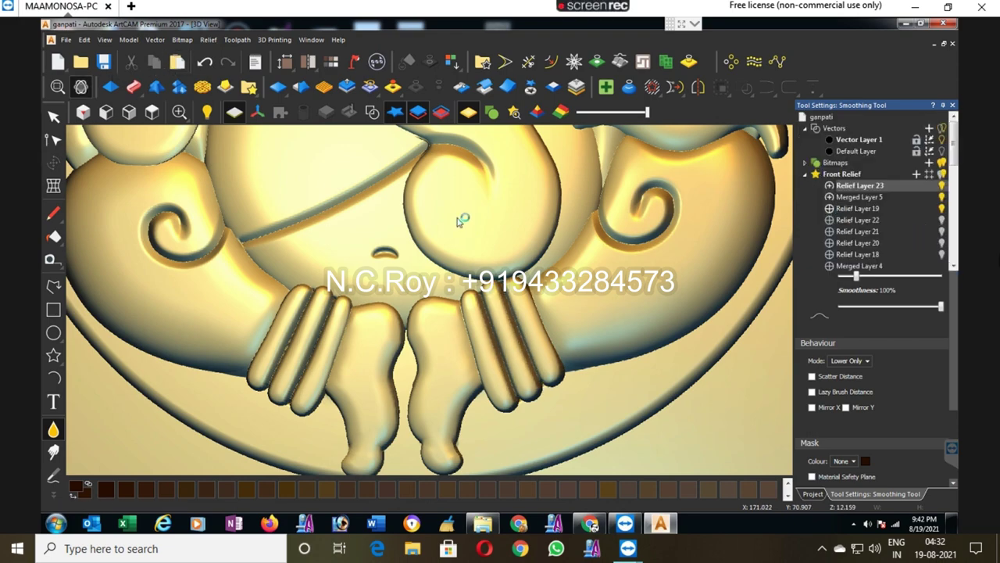
mouse_move(293, 388)
mouse_down()
mouse_move(302, 351)
mouse_move(376, 302)
mouse_move(367, 305)
mouse_up()
click(346, 87)
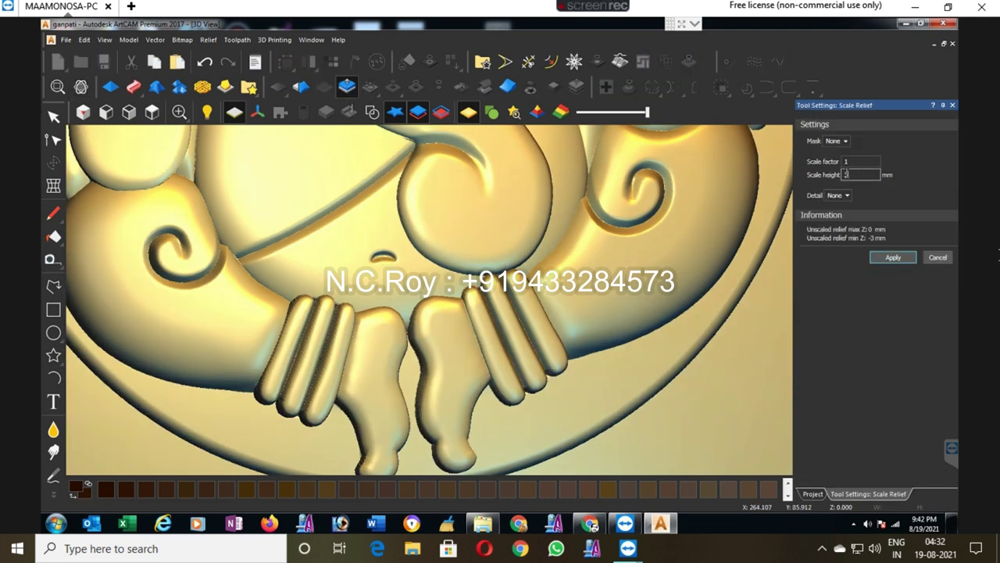
Step: Scale Relief Layer 23 to a 2 mm height
text(2)
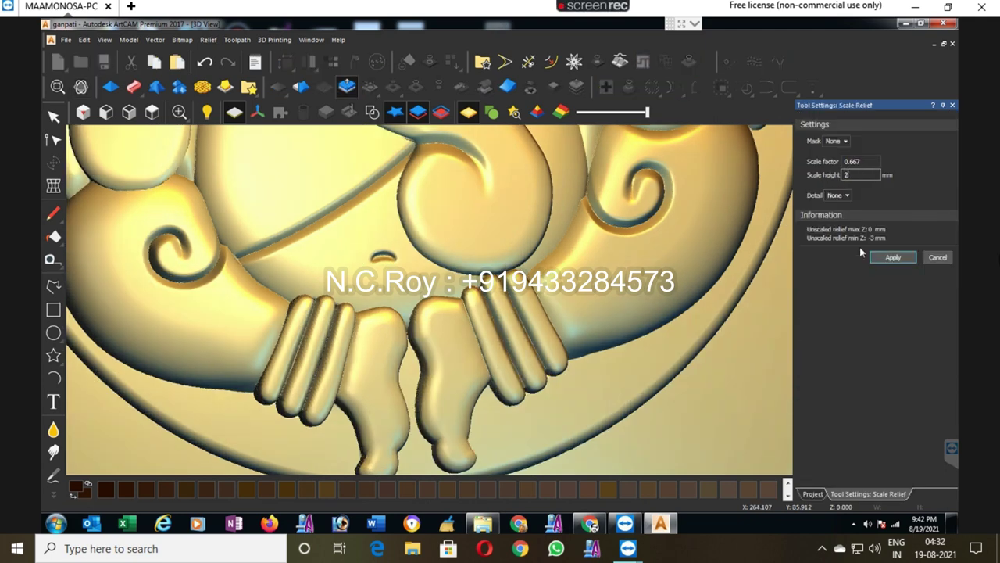
click(904, 259)
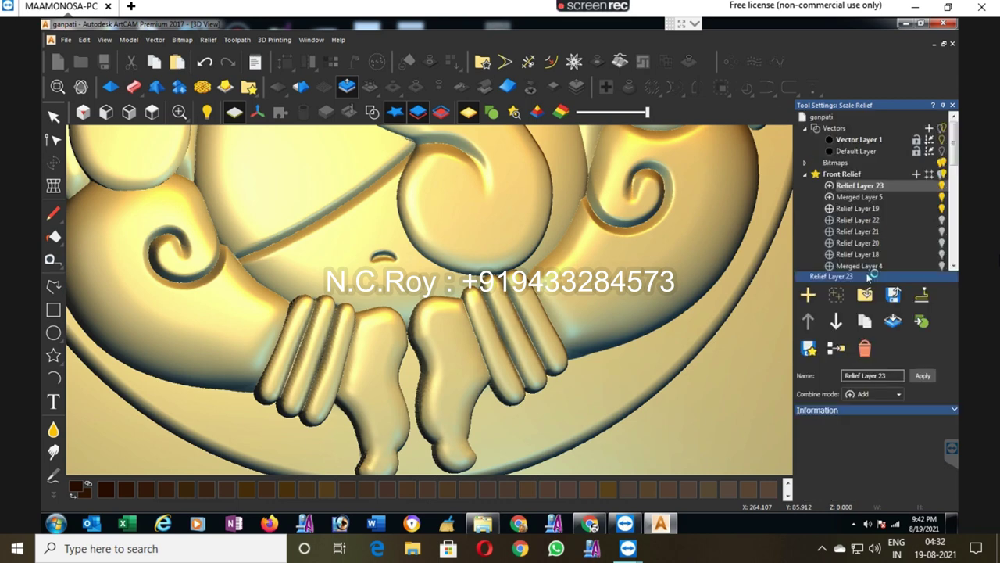
scroll(551, 292, down, 1)
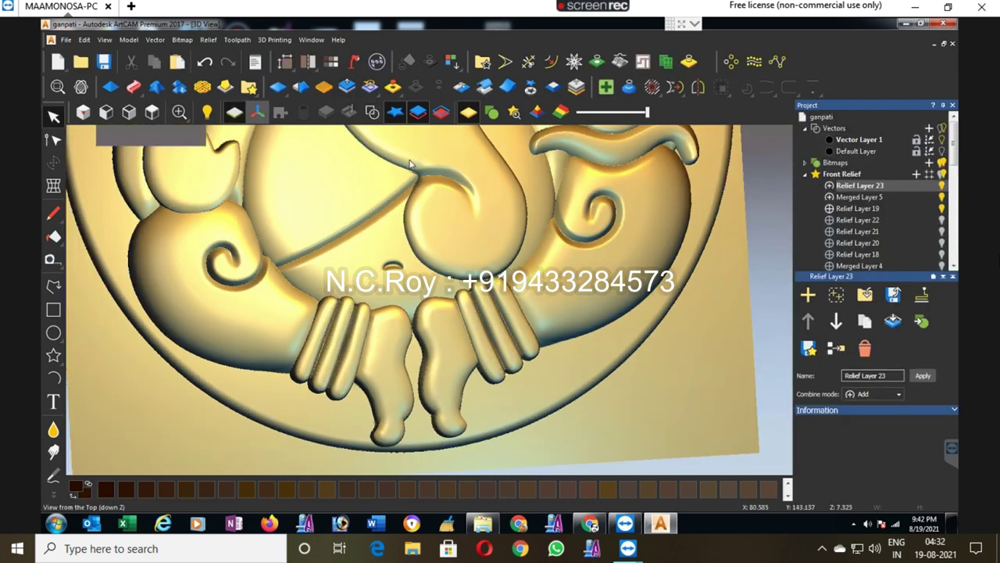
Step: View the plaque from the top, zoom in on the hands, and select Merged Layer 5
click(152, 112)
scroll(459, 435, up, 1)
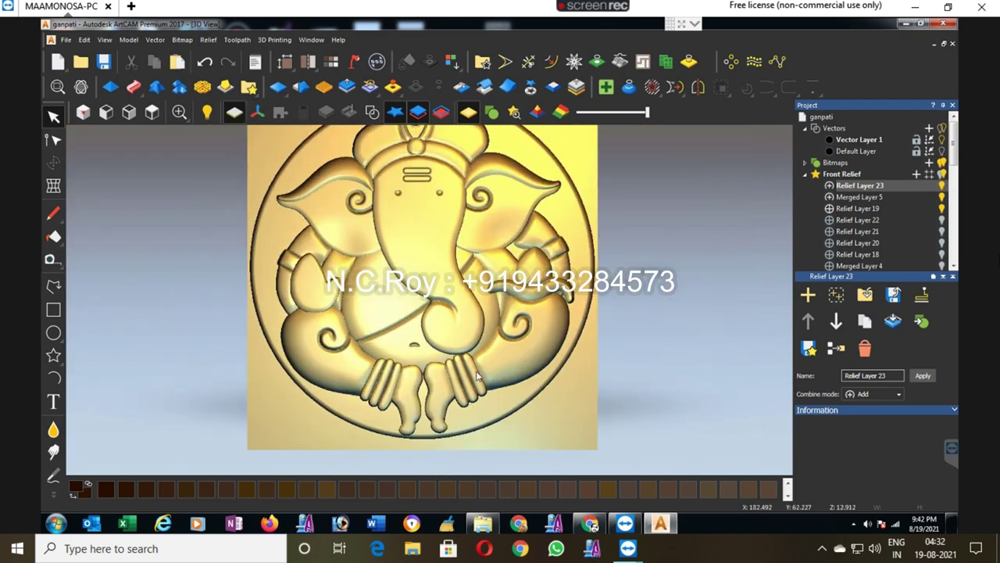
scroll(440, 439, up, 1)
scroll(440, 428, up, 2)
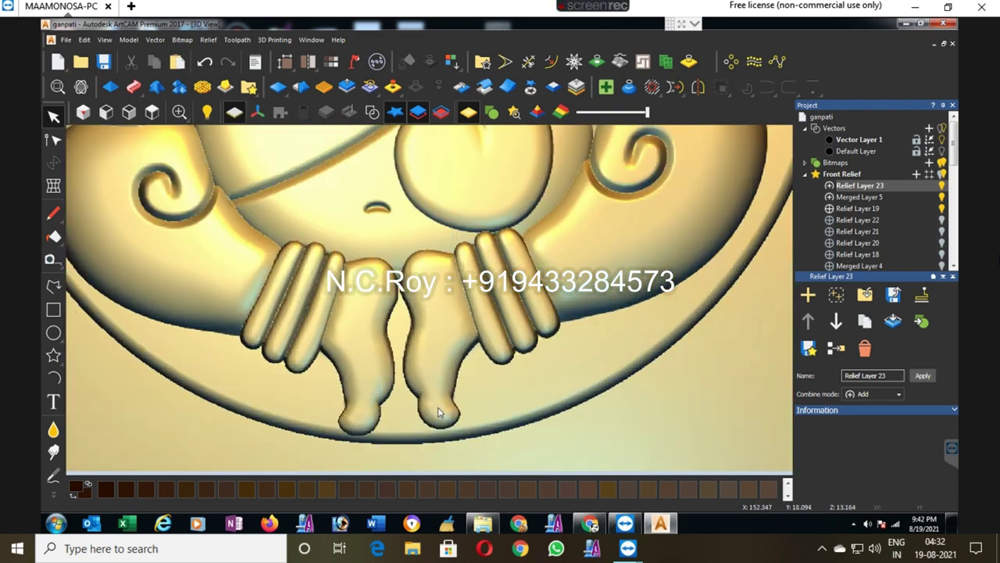
scroll(439, 407, down, 2)
scroll(416, 383, up, 2)
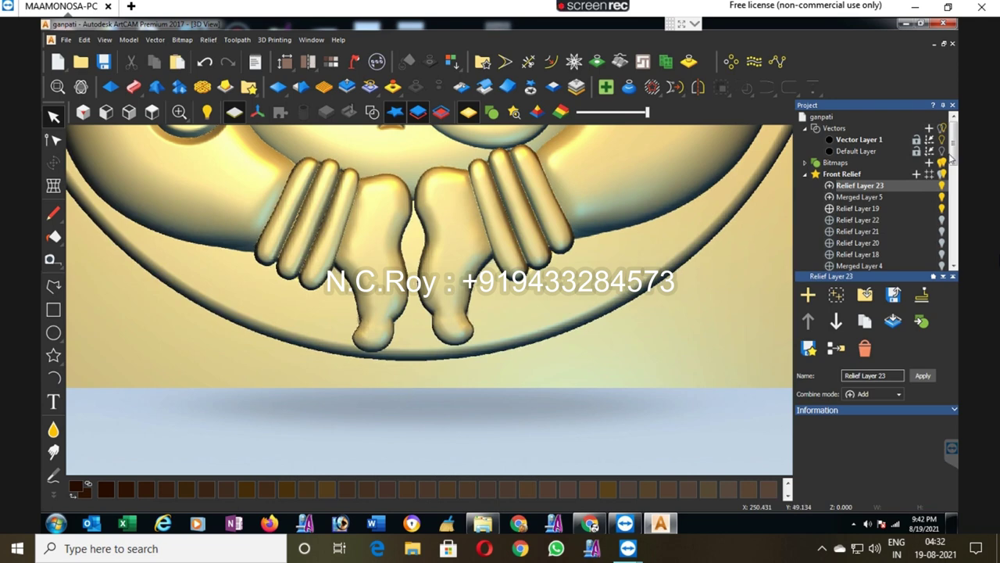
click(859, 197)
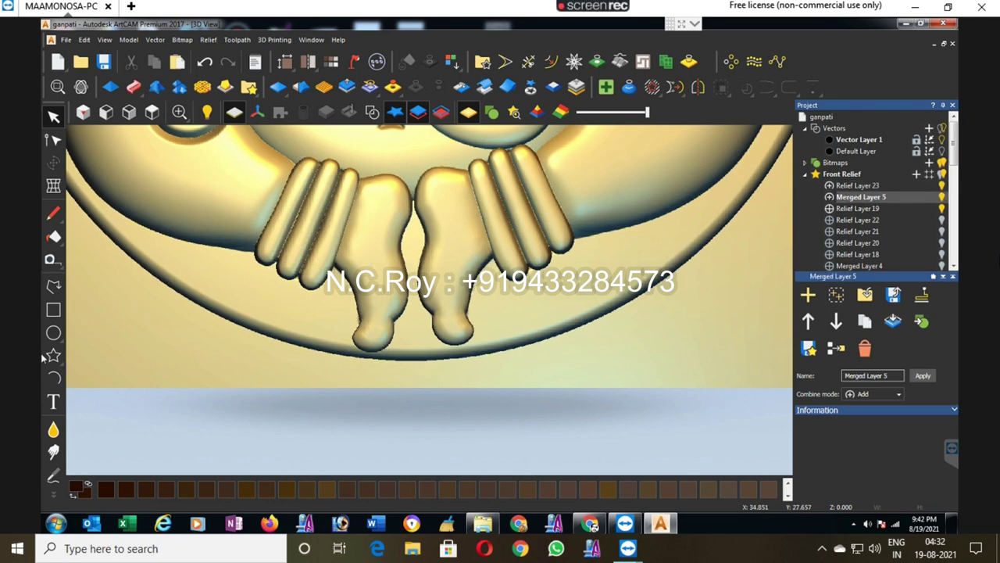
Step: Smooth the left foot and right hand in Normal smoothing mode
click(53, 429)
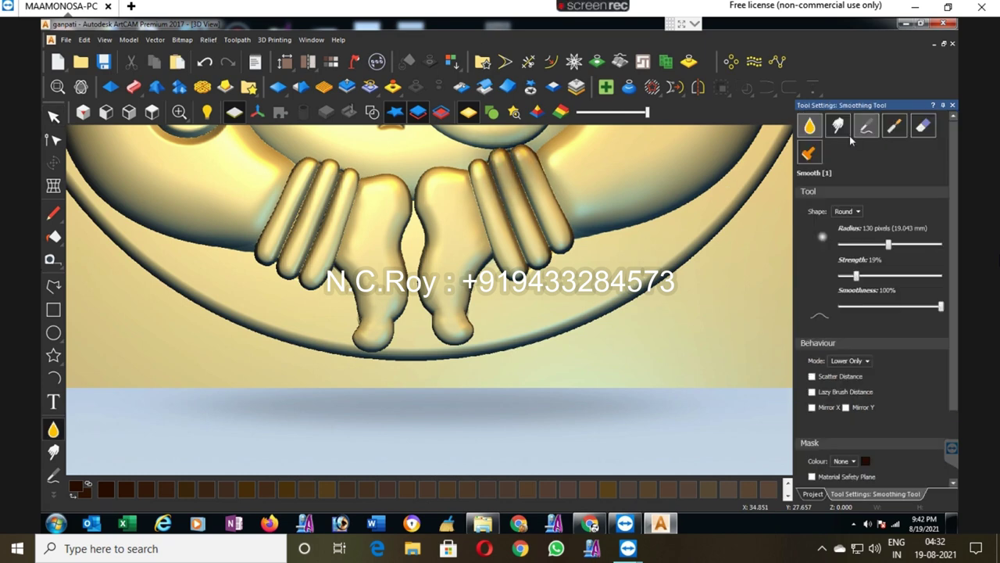
click(848, 361)
click(840, 373)
mouse_move(374, 280)
mouse_down()
mouse_move(395, 212)
mouse_move(447, 267)
mouse_up()
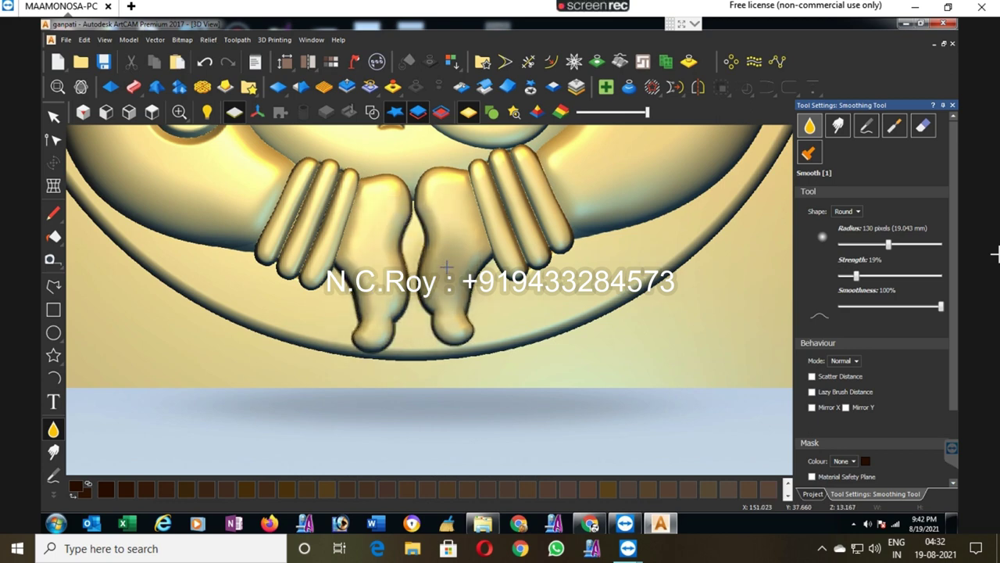
drag(447, 267, 579, 250)
scroll(580, 249, down, 3)
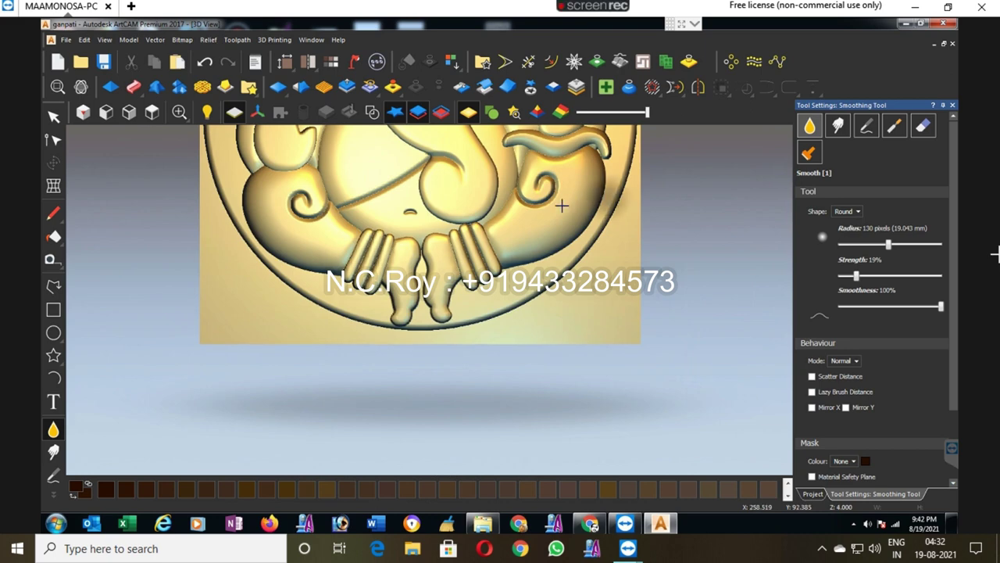
scroll(561, 205, down, 3)
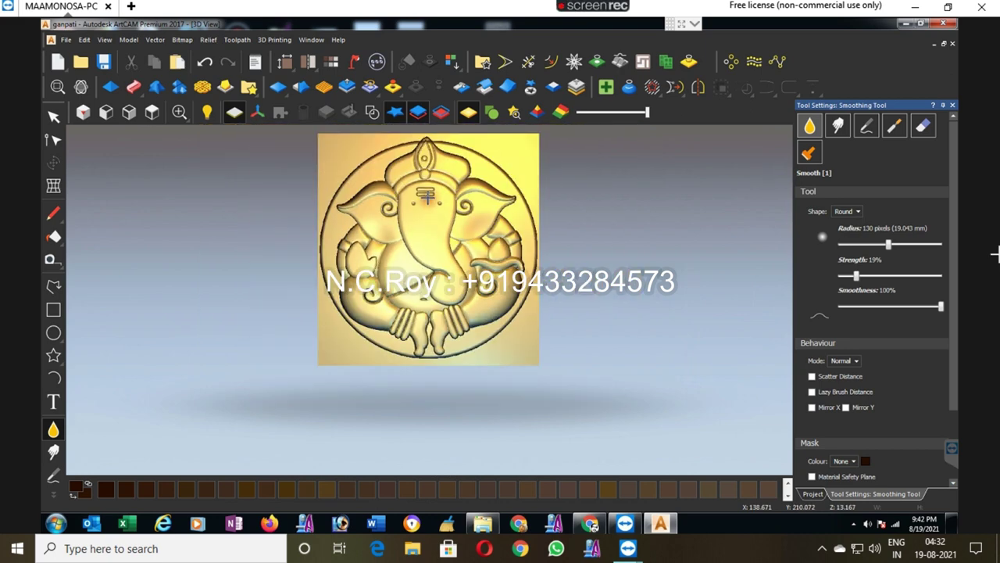
scroll(426, 197, up, 2)
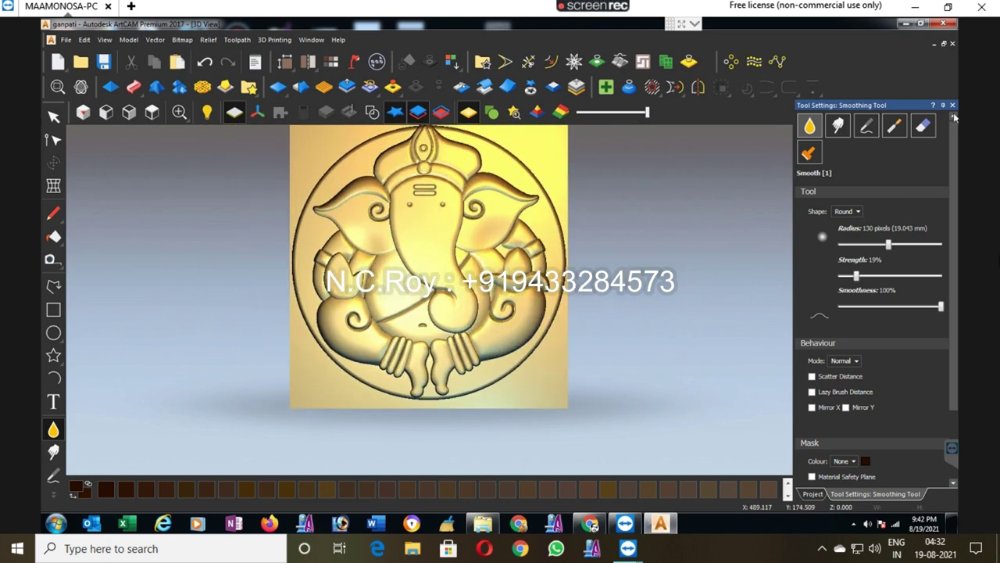
Step: Switch smoothing to Lower Only at 11% strength and return to the layer list
click(852, 359)
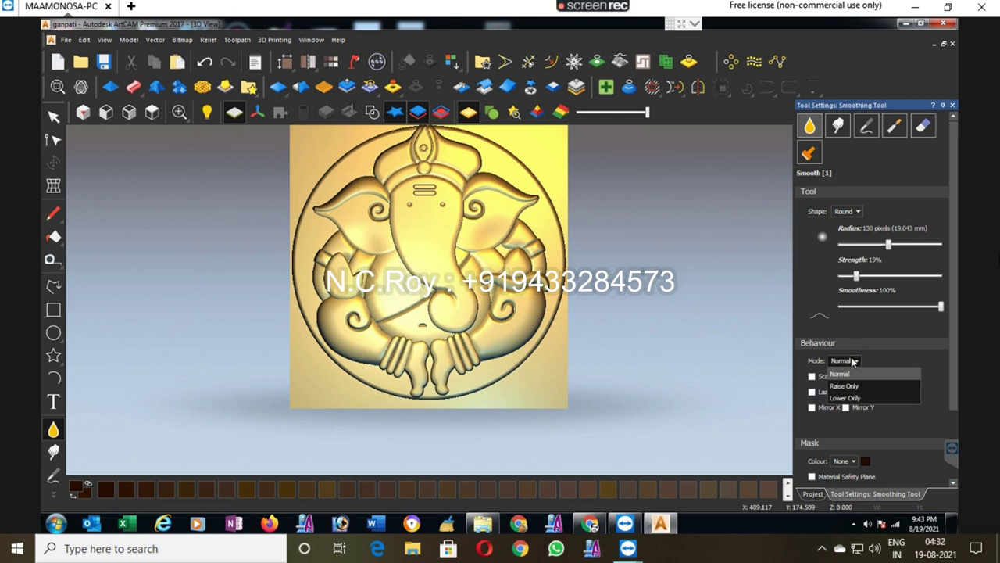
click(845, 377)
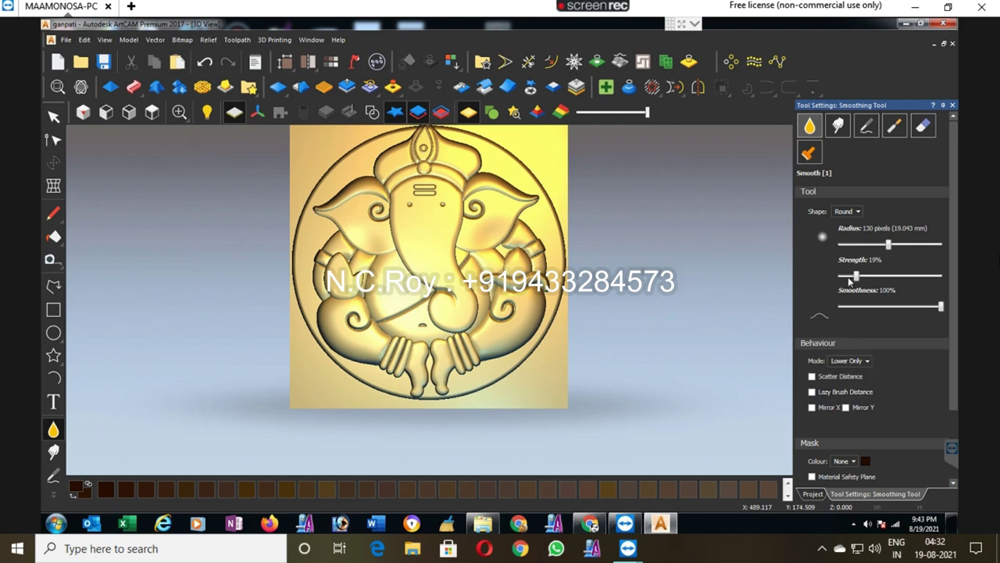
drag(440, 389, 428, 382)
click(952, 106)
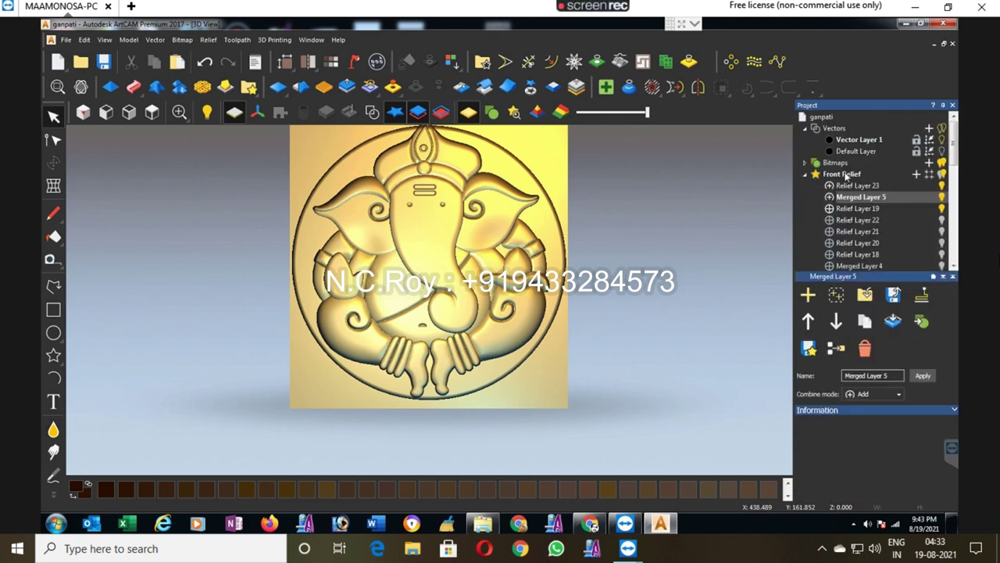
Step: Merge all visible layers from Front Relief, show vectors in 3D, and select the circle
right_click(846, 177)
click(874, 283)
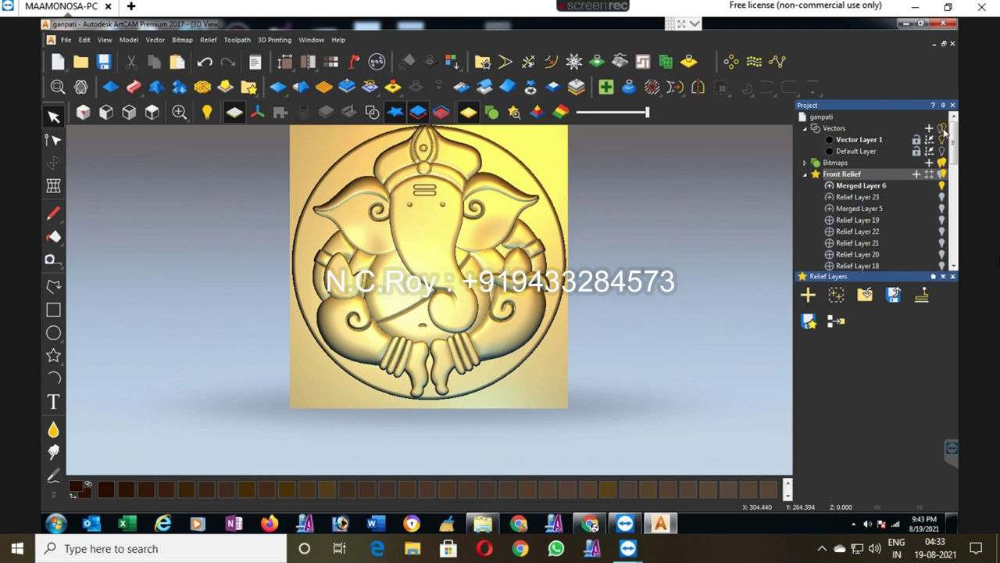
click(372, 113)
click(943, 153)
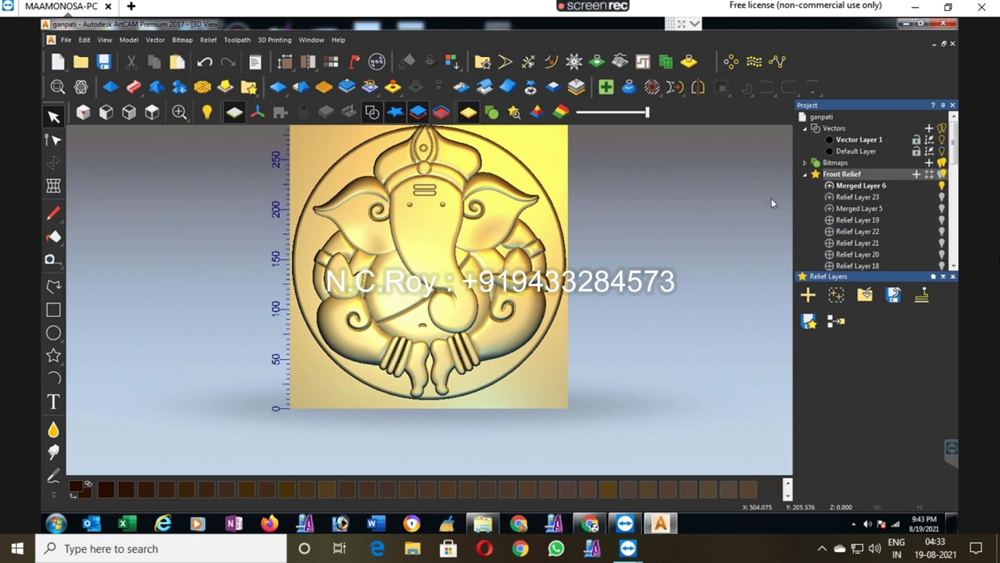
click(558, 234)
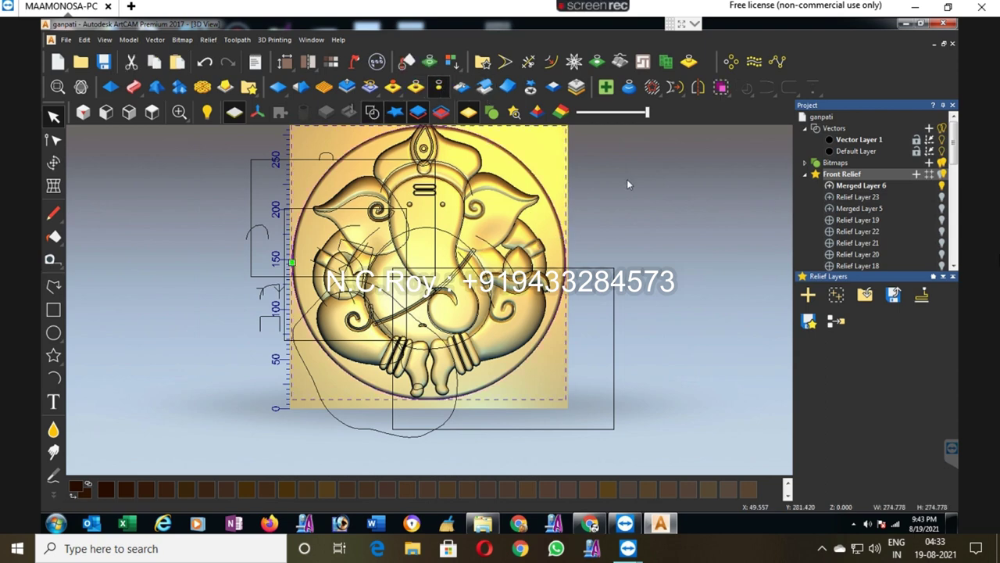
Step: Scale the merged relief to a 15 mm height and tilt the 3D view
click(347, 87)
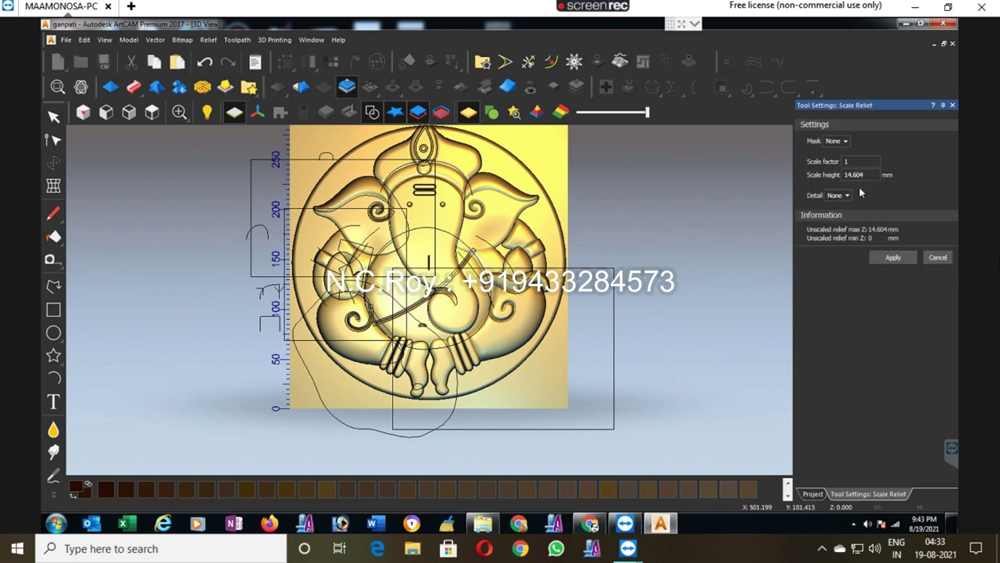
double_click(867, 175)
text(15)
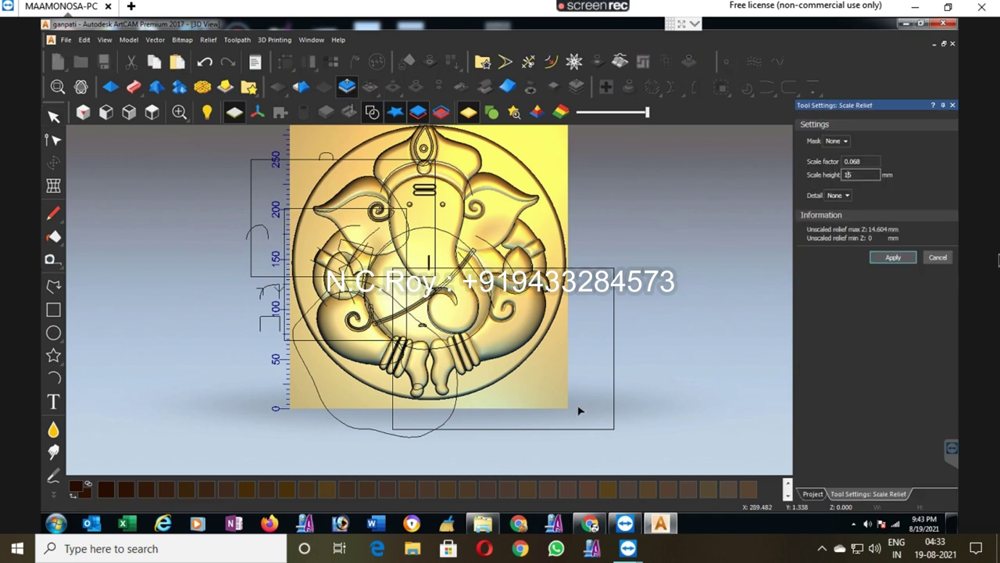
click(895, 258)
click(936, 261)
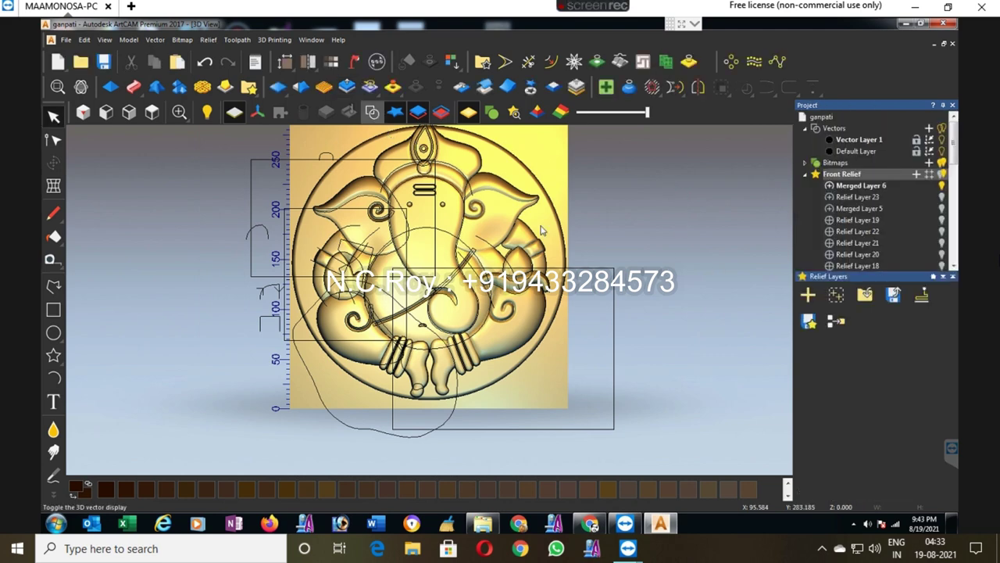
scroll(447, 228, down, 3)
scroll(451, 266, up, 4)
scroll(455, 313, down, 1)
scroll(459, 359, up, 1)
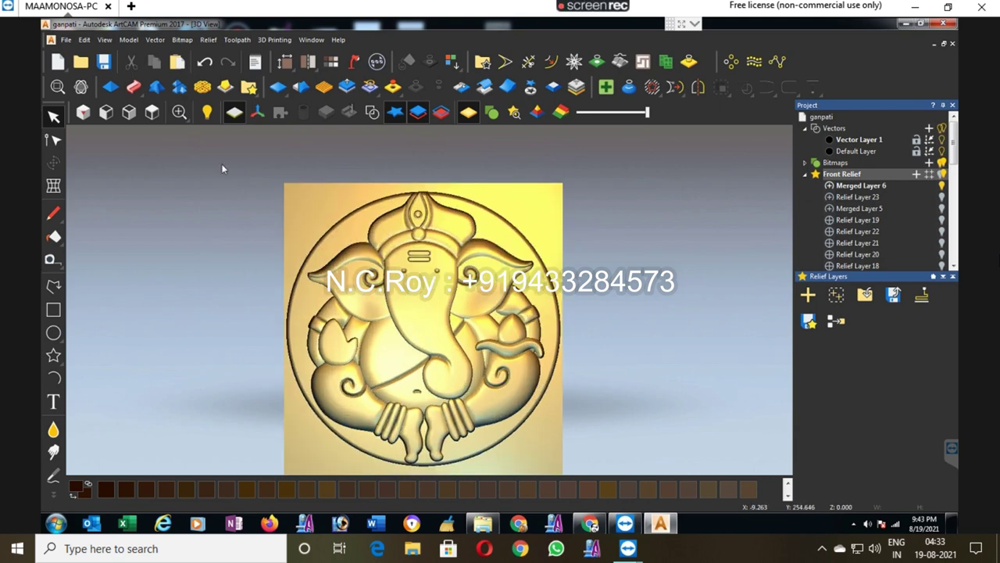
click(81, 87)
mouse_move(489, 321)
mouse_down()
mouse_move(516, 312)
mouse_move(427, 213)
mouse_up()
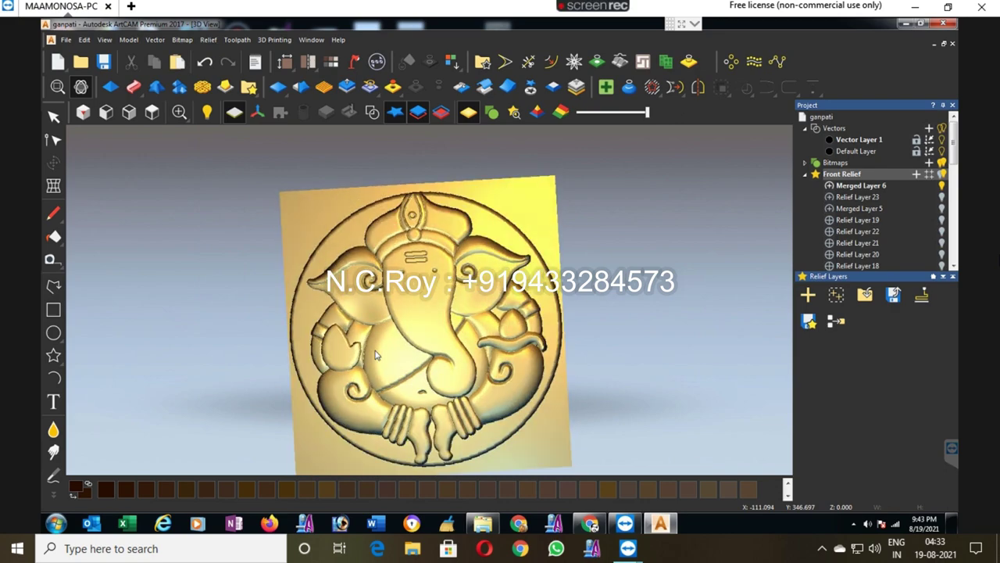